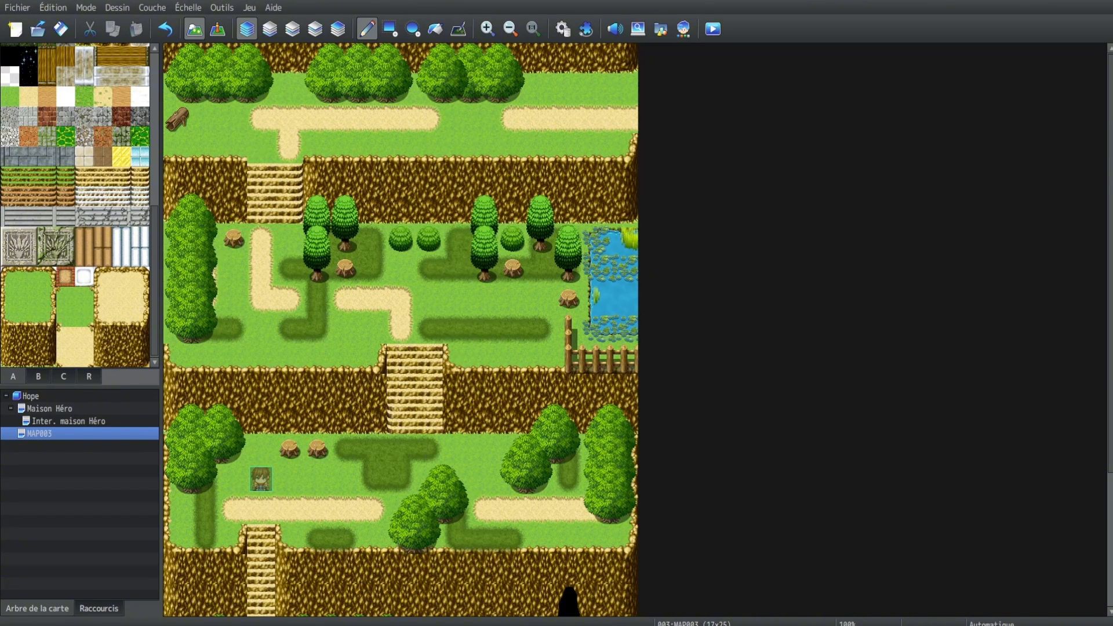
# Step: Set the player's starting position on the Maison Héro map at tile 7,7, on the grass beside the pine trees
pyautogui.click(75, 409)
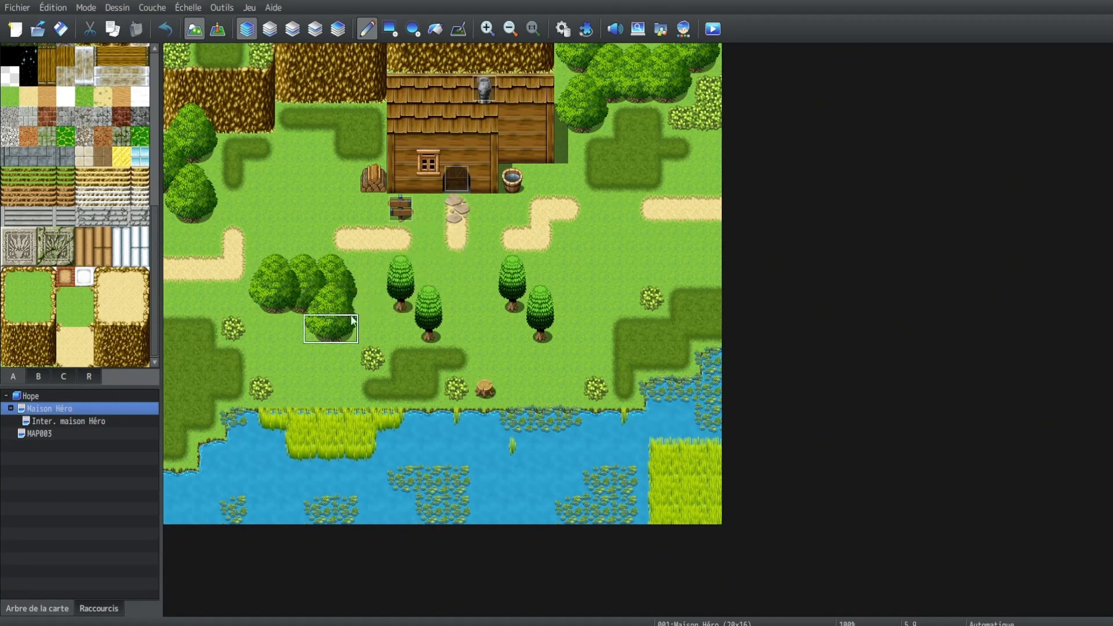
pyautogui.click(82, 421)
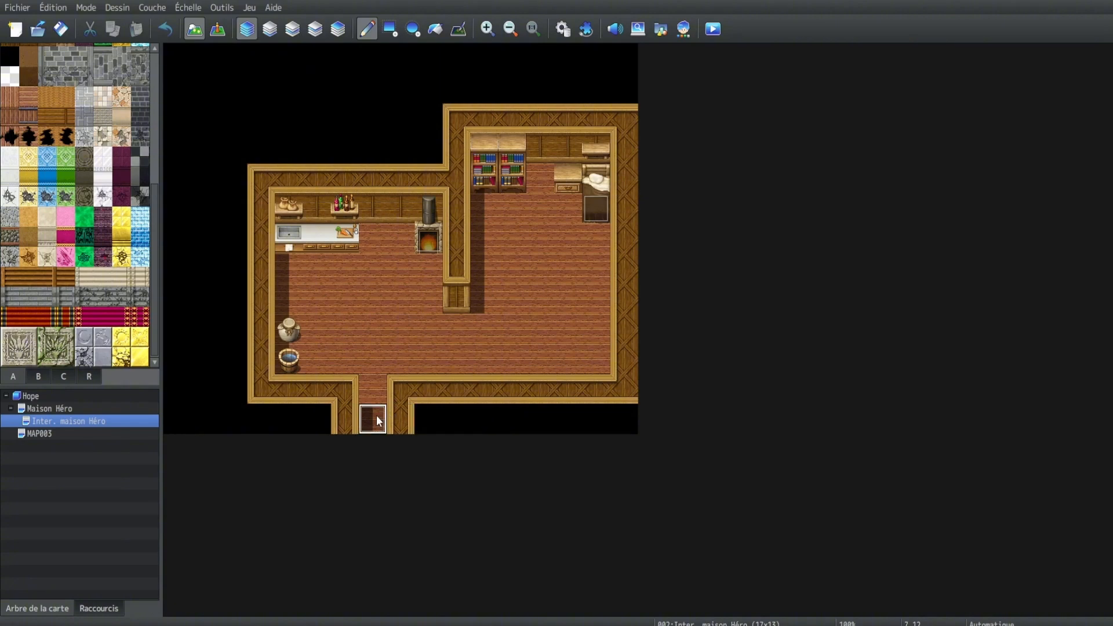
pyautogui.click(78, 409)
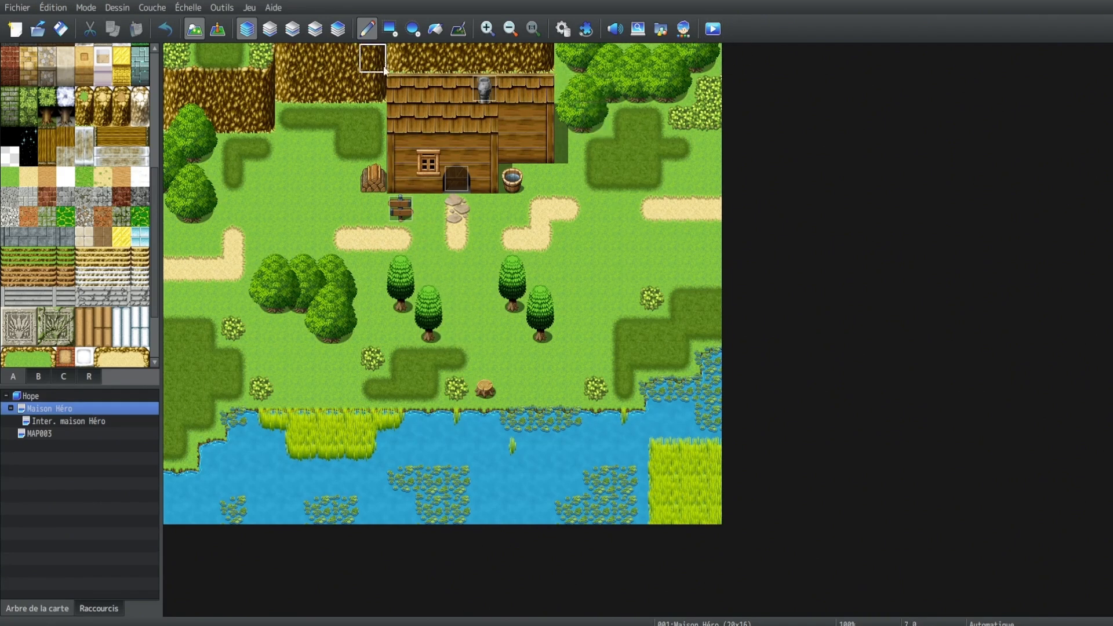
pyautogui.click(217, 28)
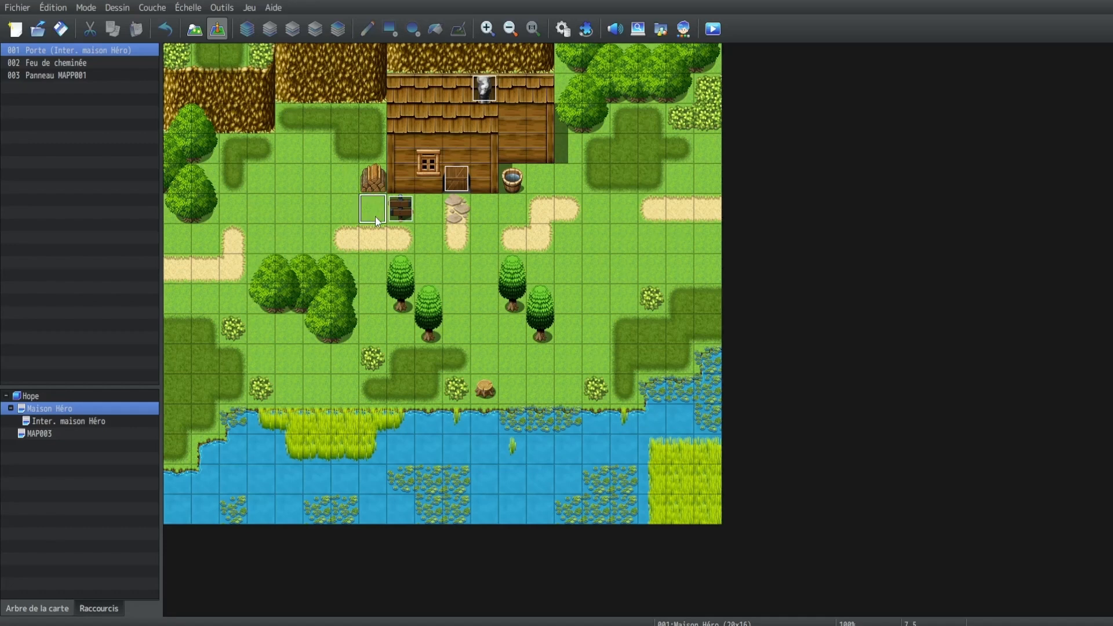
pyautogui.click(368, 267)
pyautogui.click(575, 445)
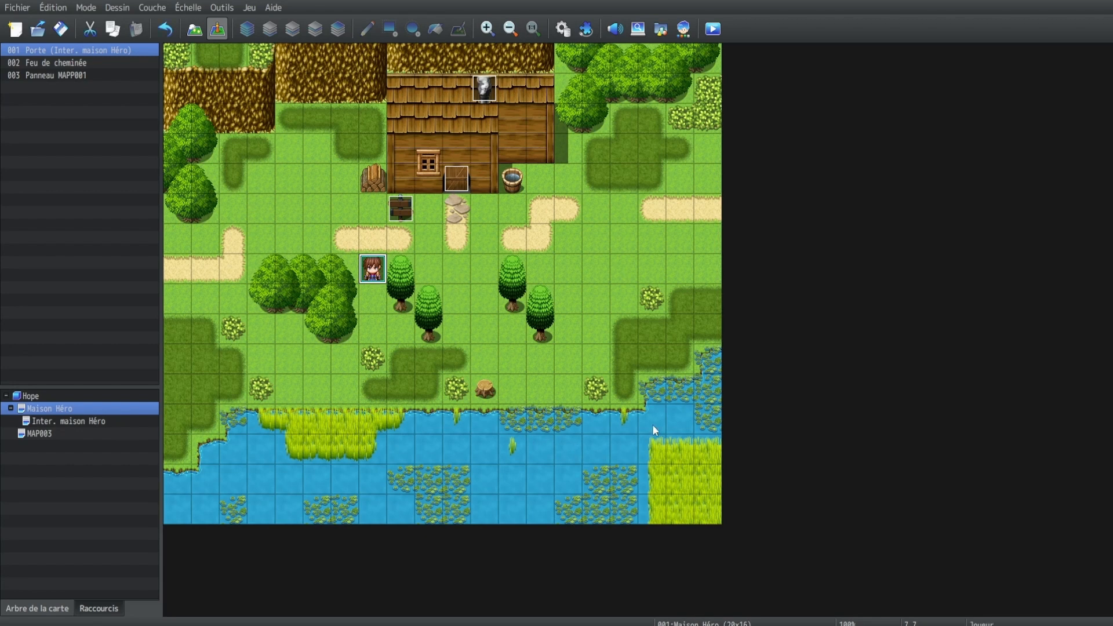
# Step: Launch a playtest and walk the party back and forth along the path in front of the house
pyautogui.click(712, 29)
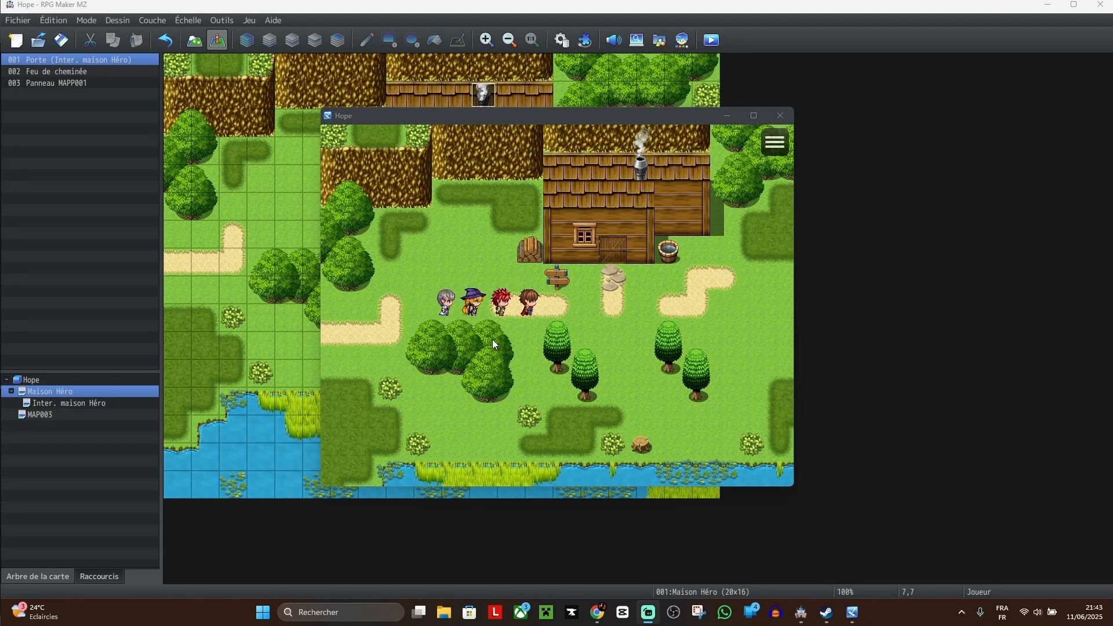
pyautogui.press('Right')
pyautogui.press('Right')
pyautogui.press('Right')
pyautogui.press('Right')
pyautogui.press('Right')
pyautogui.press('Right')
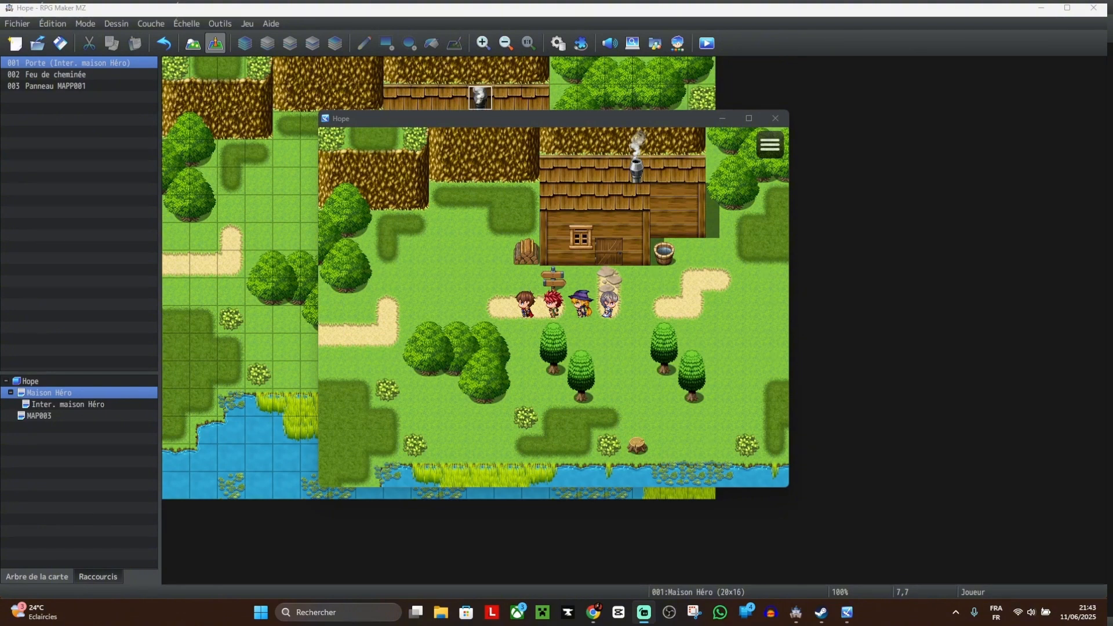
pyautogui.click(521, 322)
pyautogui.press('Right')
pyautogui.press('Up')
pyautogui.press('Right')
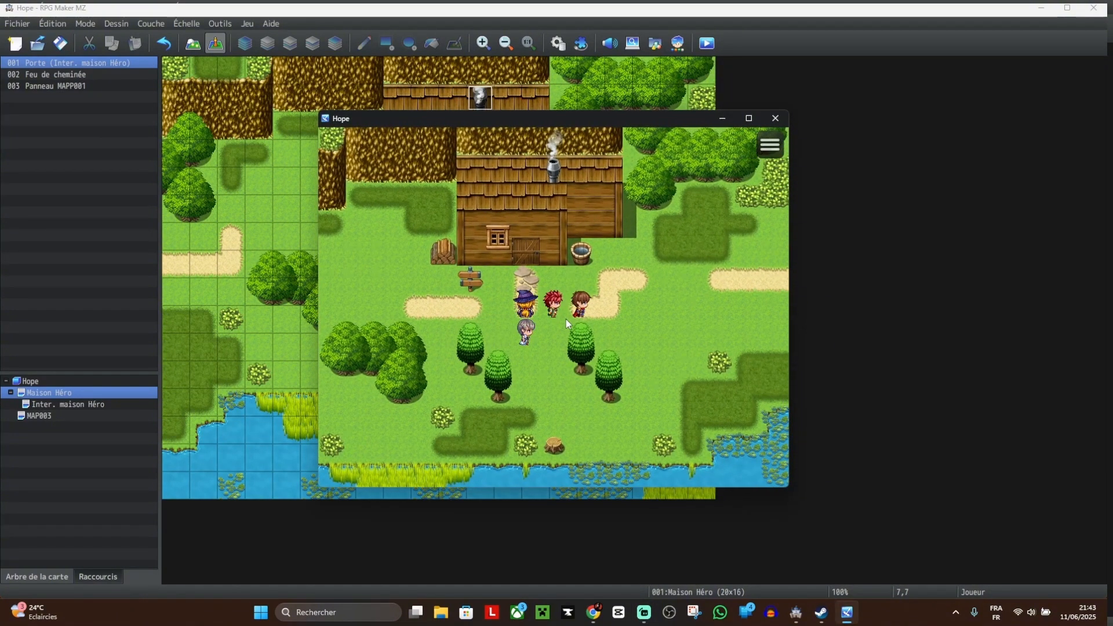
pyautogui.press('Left')
pyautogui.press('Left')
pyautogui.press('Left')
pyautogui.press('Left')
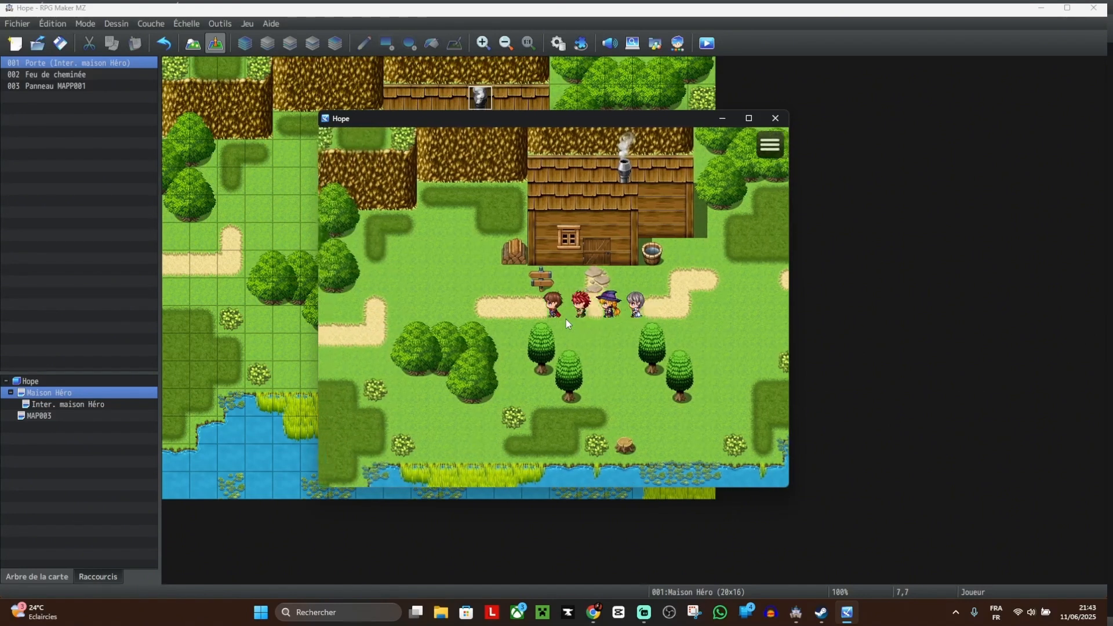
pyautogui.press('Left')
pyautogui.press('Left')
pyautogui.press('Right')
pyautogui.press('Right')
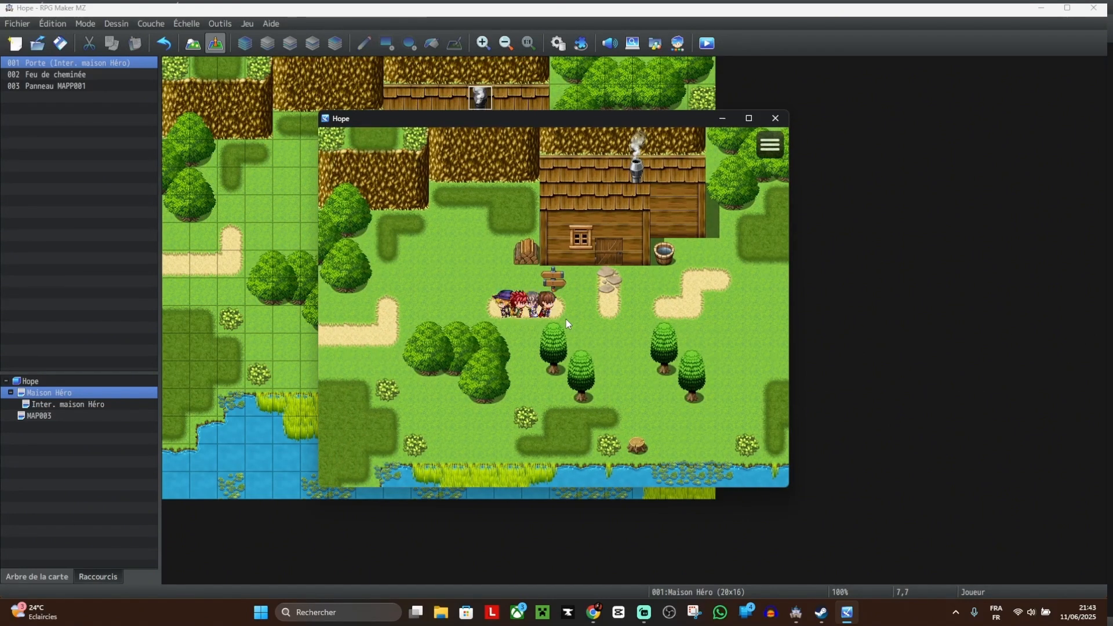
pyautogui.press('Right')
pyautogui.press('Left')
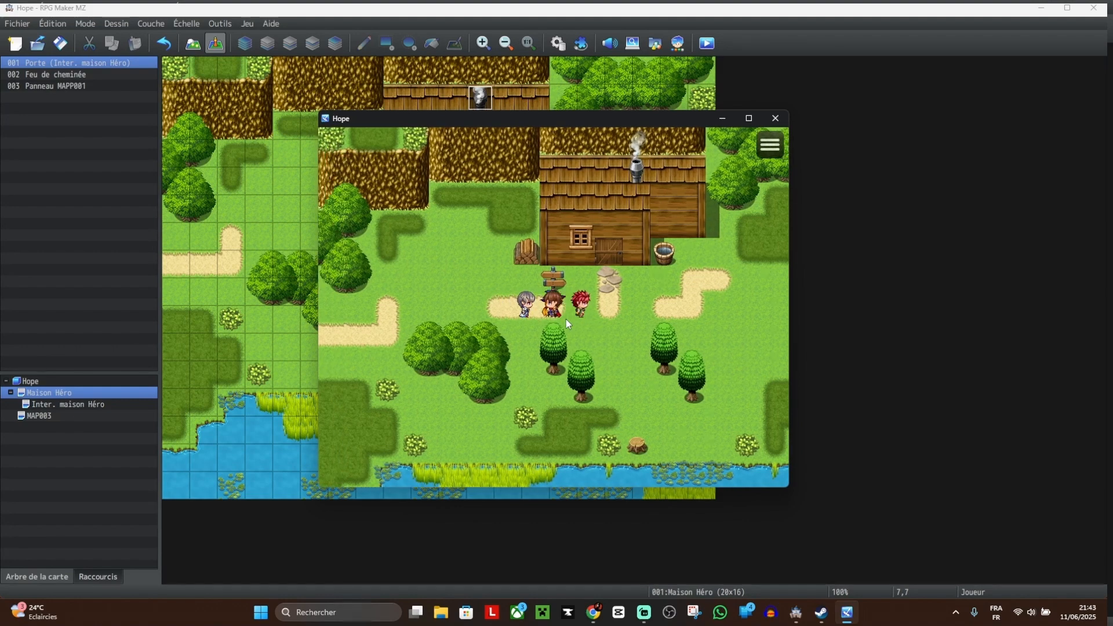
# Step: Test the signpost in front of the house by reading its message and dismissing it
pyautogui.press('Up')
pyautogui.press('Return')
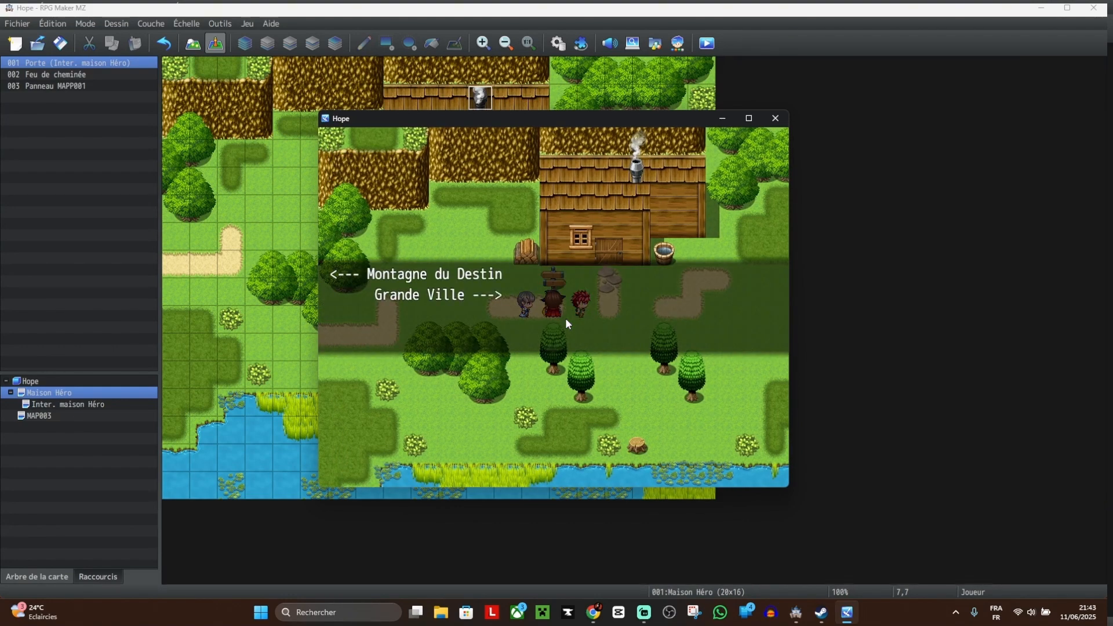
pyautogui.press('Return')
# Step: Enter the house through its front door and test the fireplace interaction, dismissing the hero's message
pyautogui.press('Right')
pyautogui.press('Up')
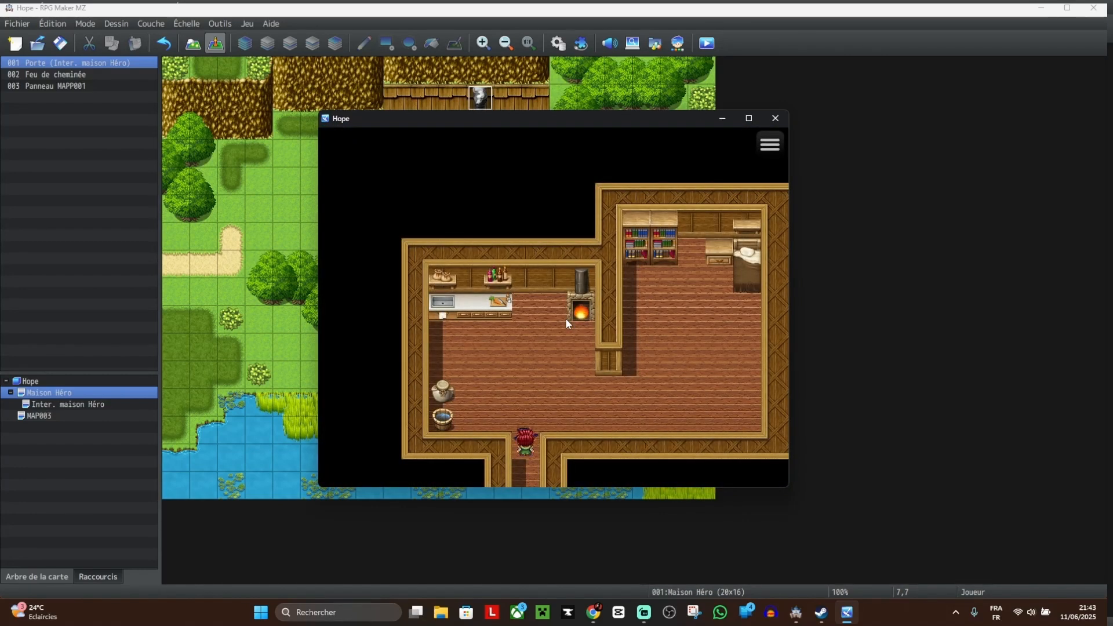
pyautogui.press('Up')
pyautogui.press('Right')
pyautogui.press('Up')
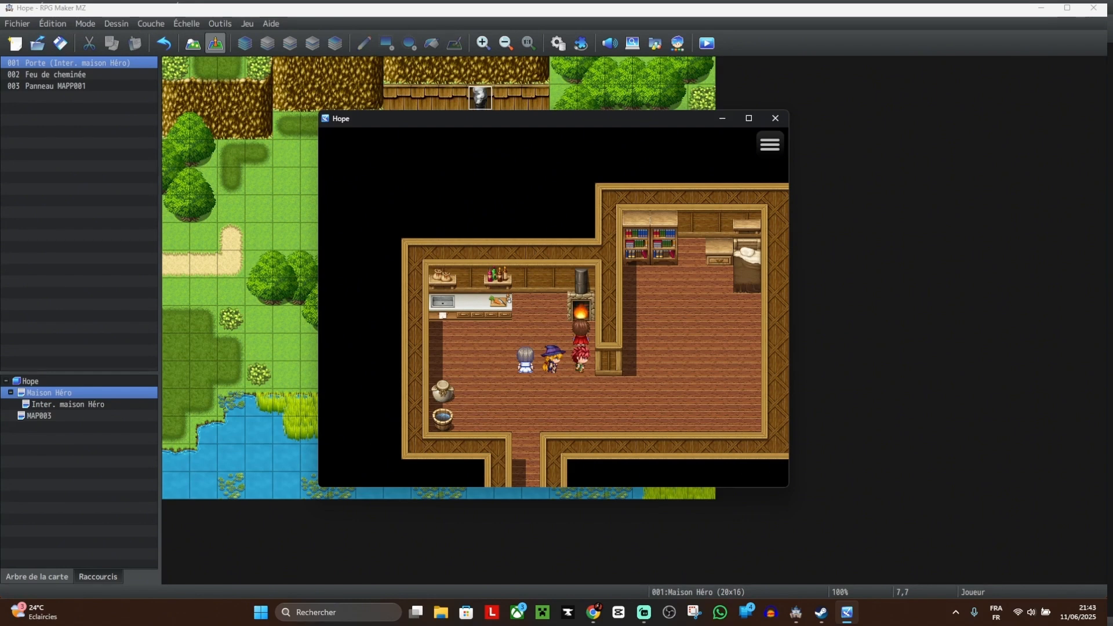
pyautogui.press('Return')
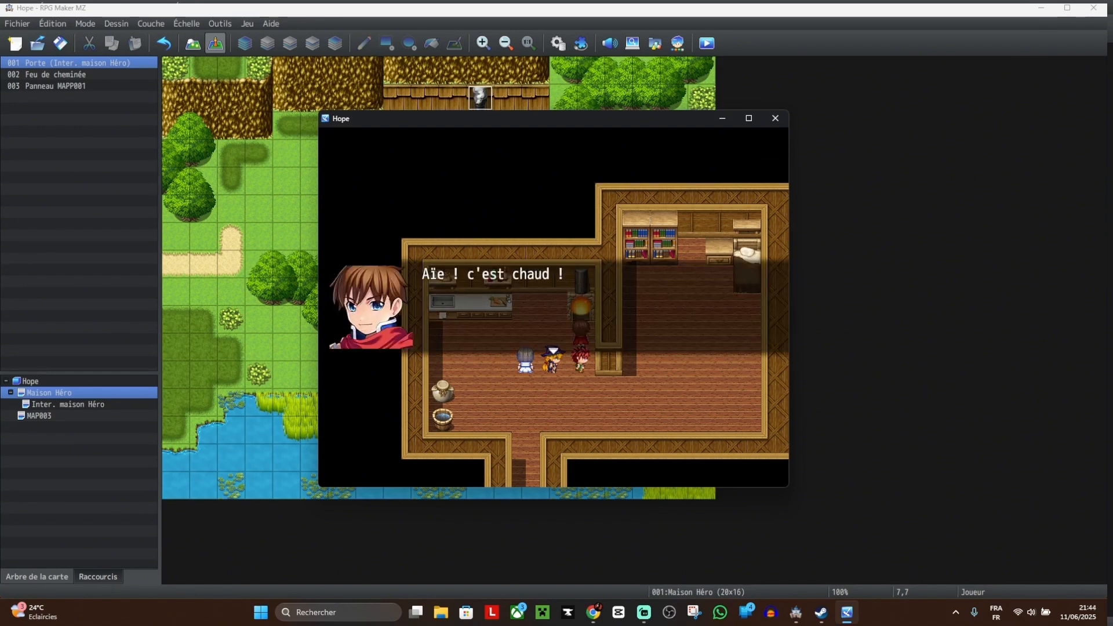
pyautogui.press('Return')
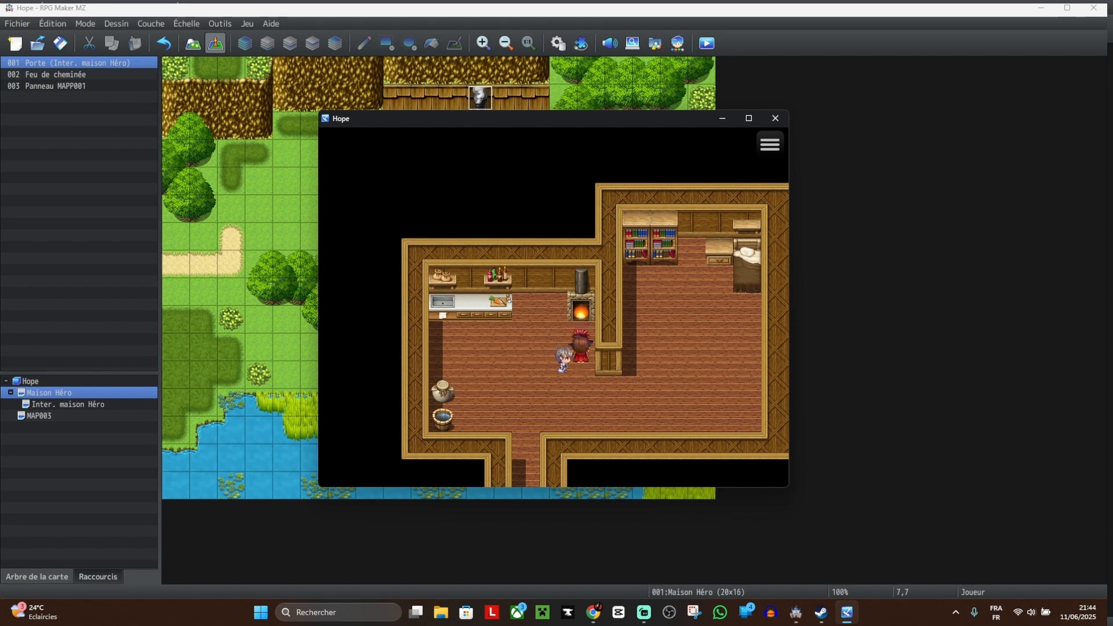
# Step: Walk the party to the bedside in the bedroom area and test the bed's healing event, dismissing its message
pyautogui.press('Down')
pyautogui.press('Right')
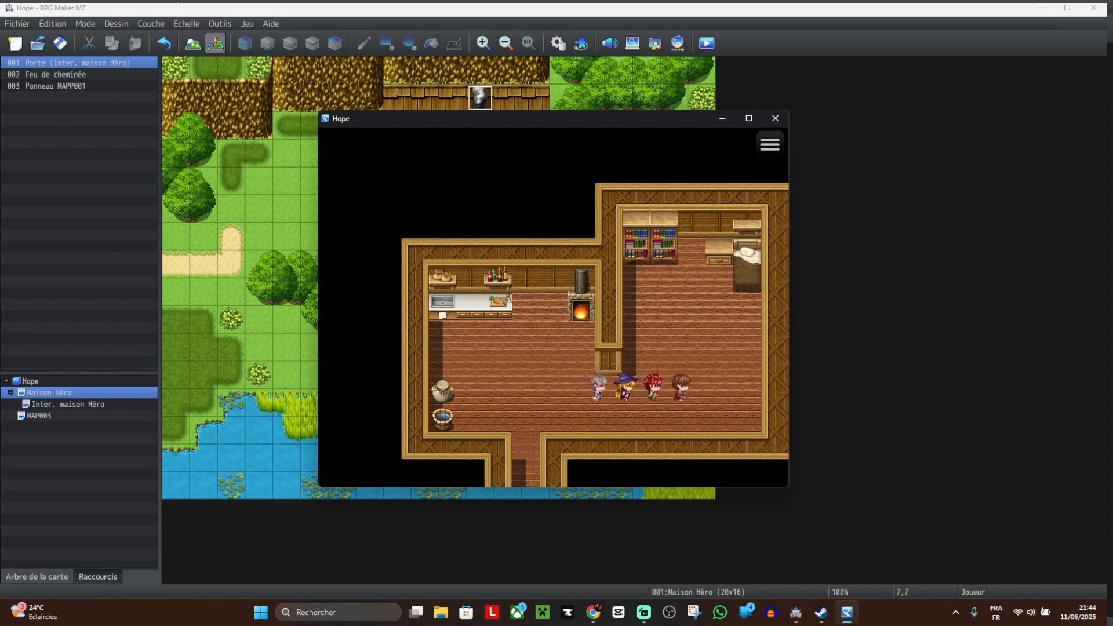
pyautogui.press('Right')
pyautogui.press('Up')
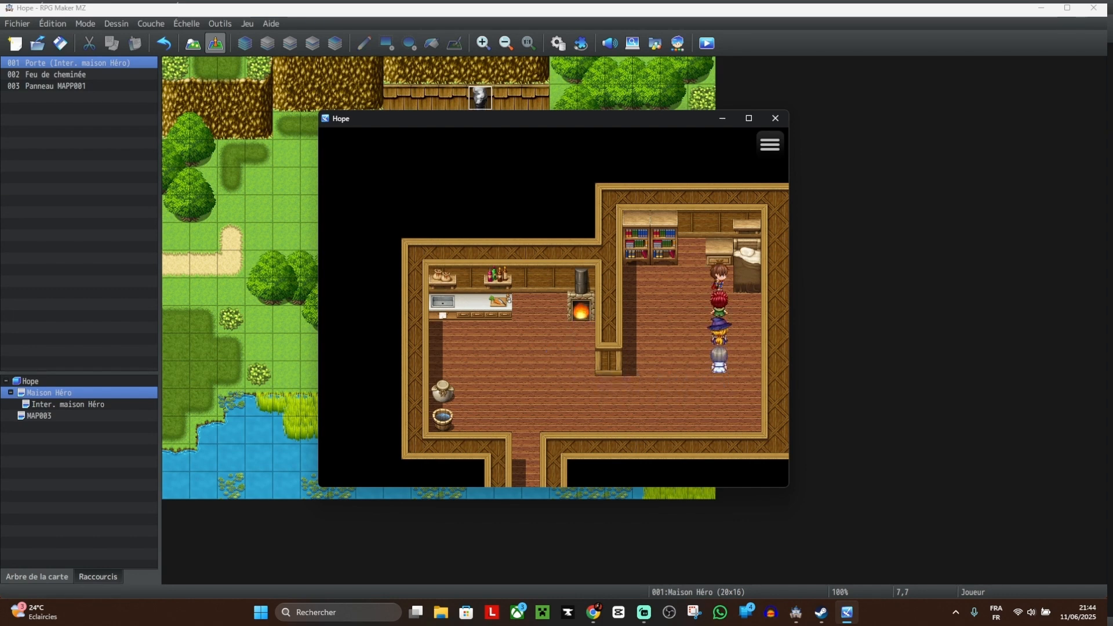
pyautogui.press('Return')
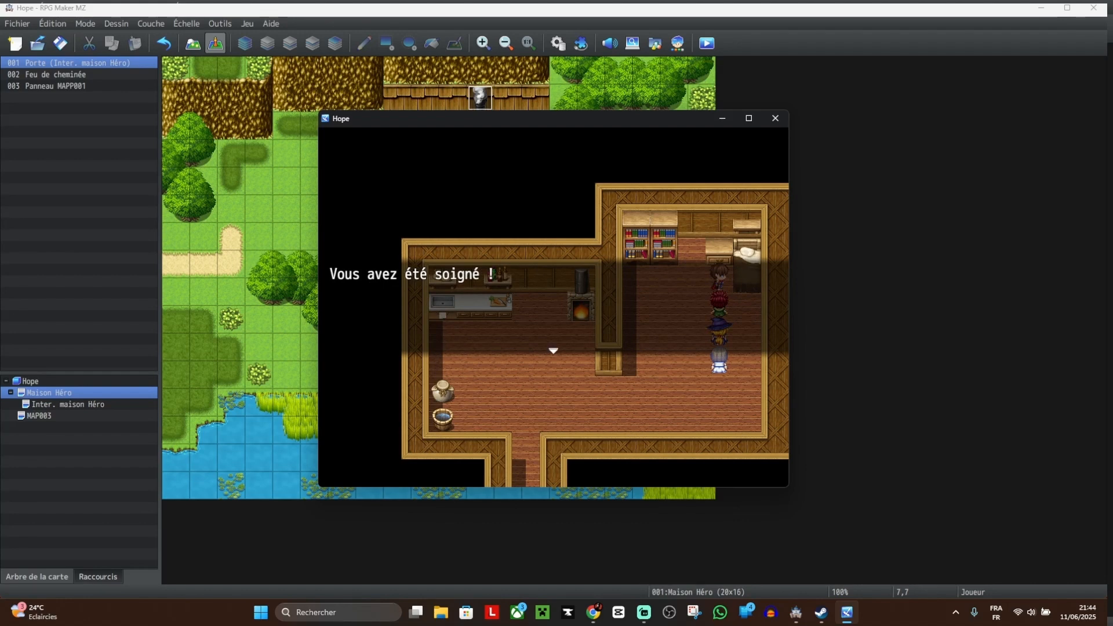
pyautogui.press('Return')
# Step: Walk the party from the bedroom area back to the entrance and leave the house to test the exit door
pyautogui.press('Left')
pyautogui.press('Left')
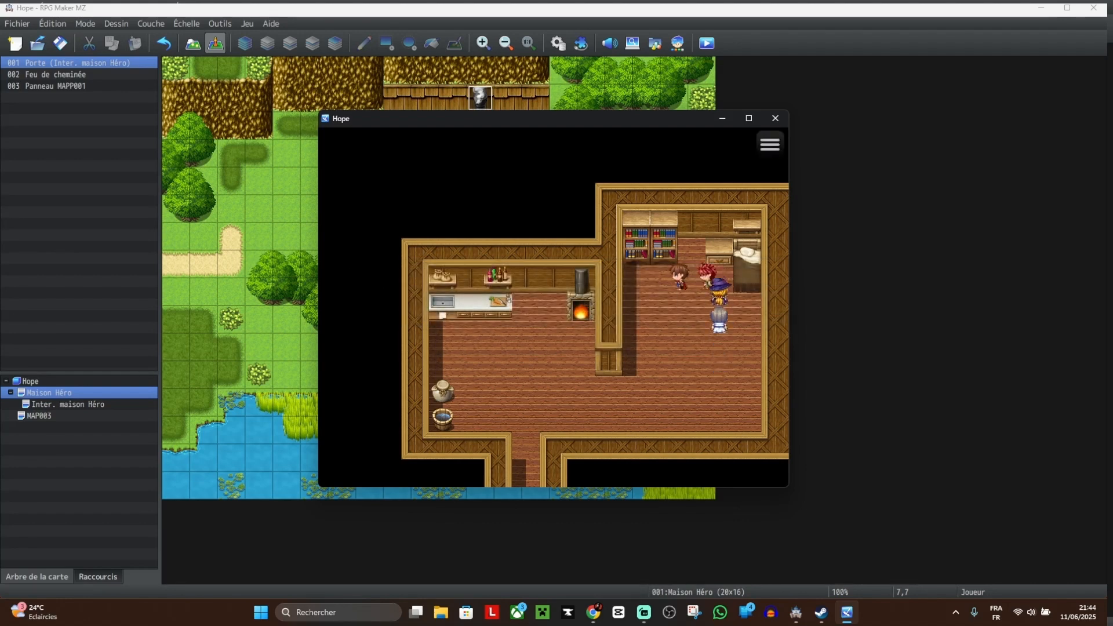
pyautogui.press('Down')
pyautogui.press('Down')
pyautogui.press('Down')
pyautogui.press('Down')
pyautogui.press('Down')
pyautogui.press('Left')
pyautogui.press('Left')
pyautogui.press('Left')
pyautogui.press('Left')
pyautogui.press('Left')
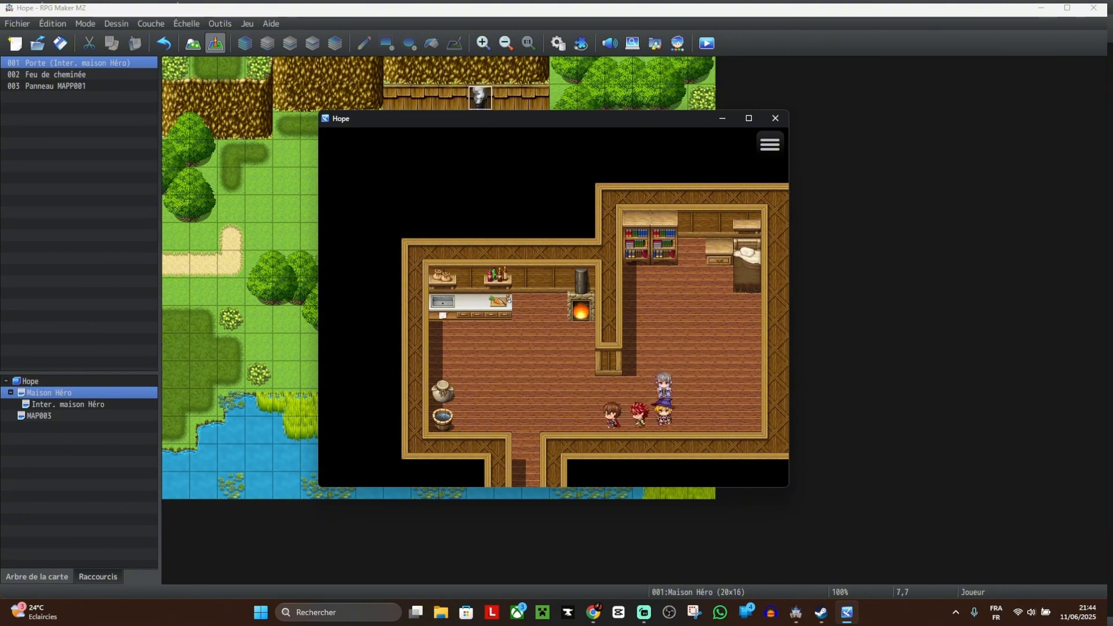
pyautogui.press('Down')
pyautogui.press('Down')
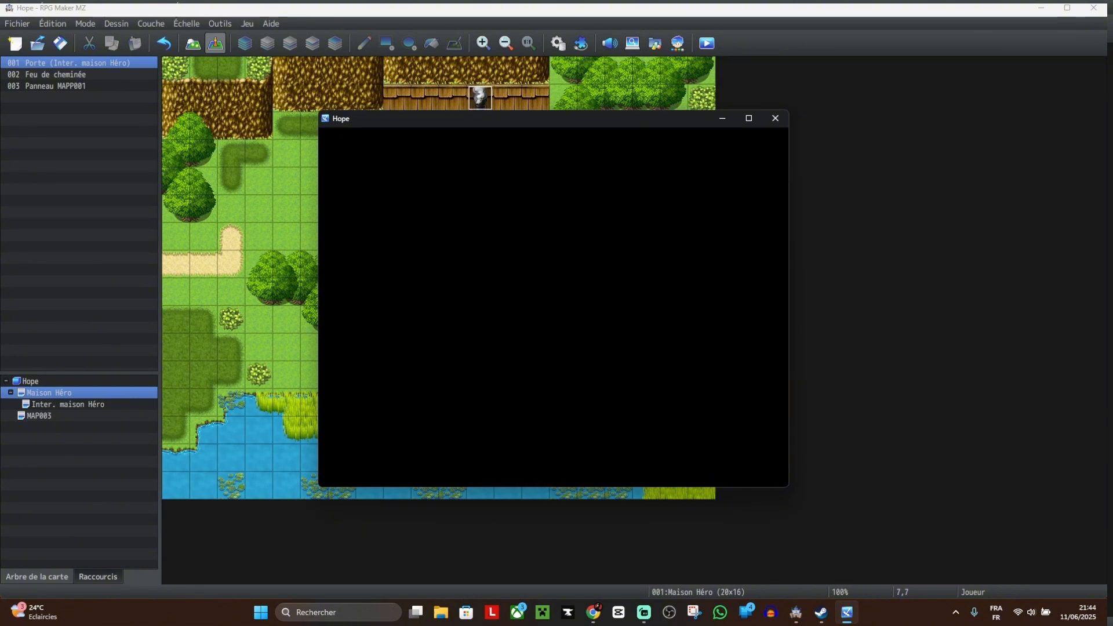
pyautogui.press('Down')
pyautogui.press('Down')
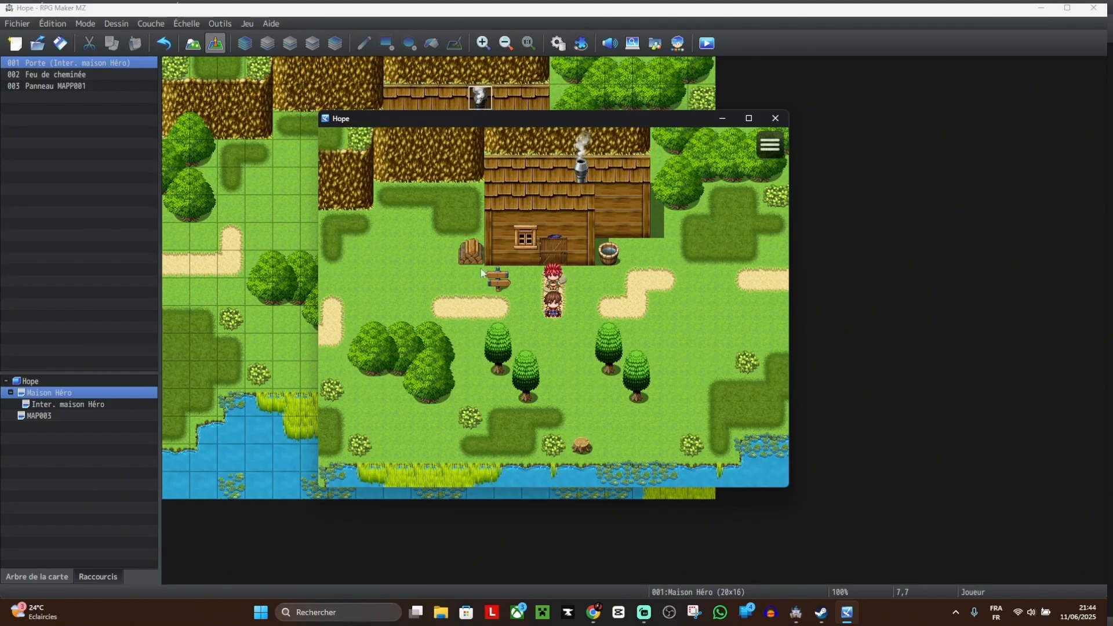
# Step: Take the party back into the house through the front door, and end the playtest
pyautogui.press('Up')
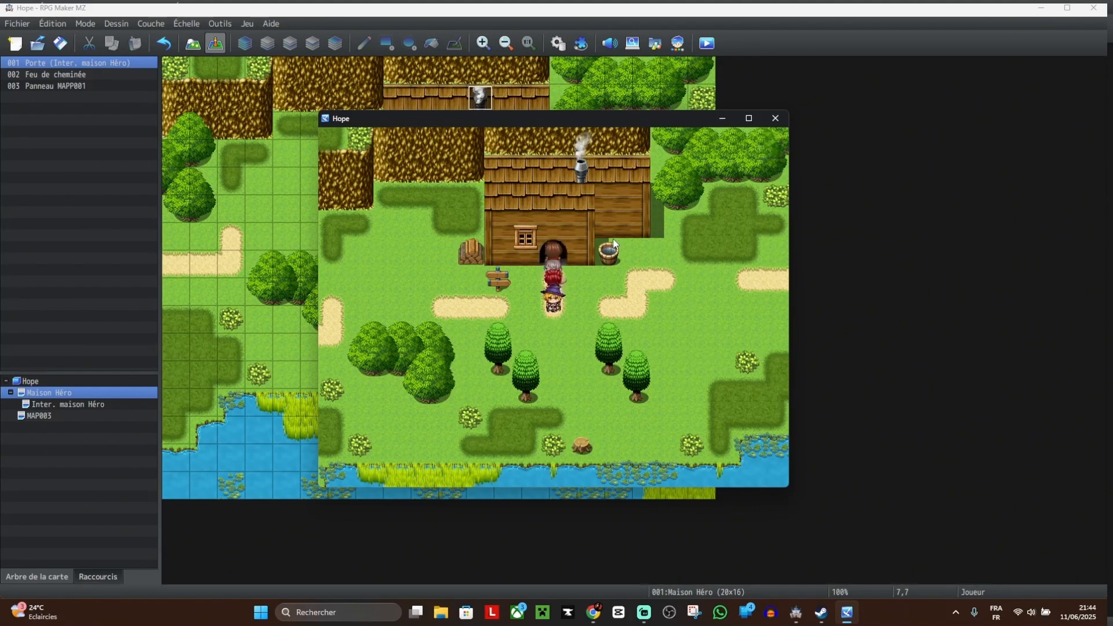
pyautogui.press('Up')
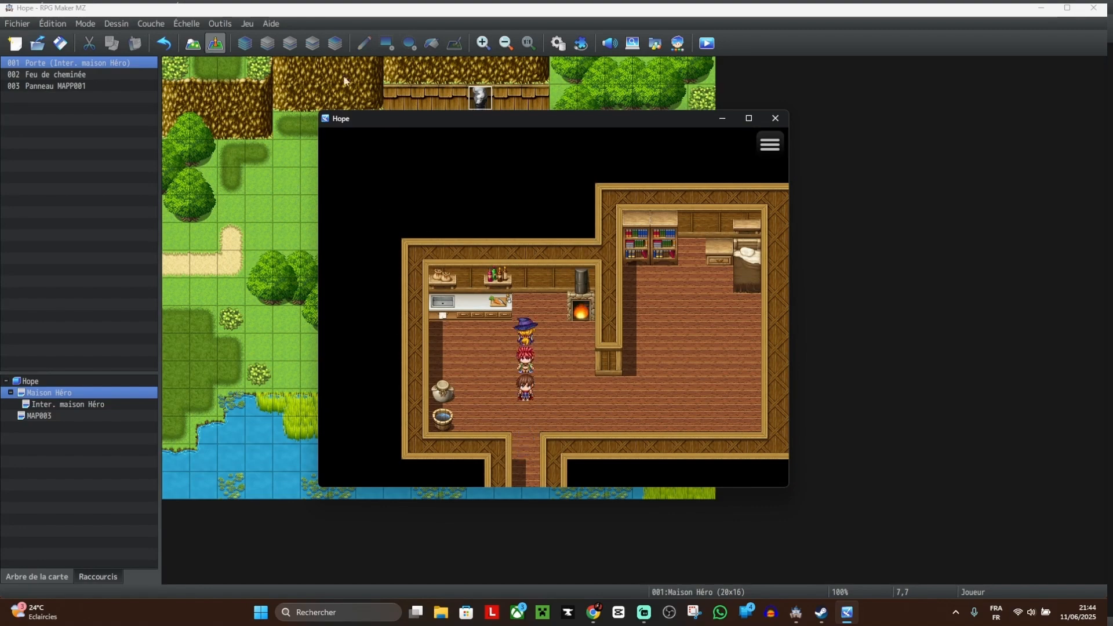
pyautogui.click(776, 119)
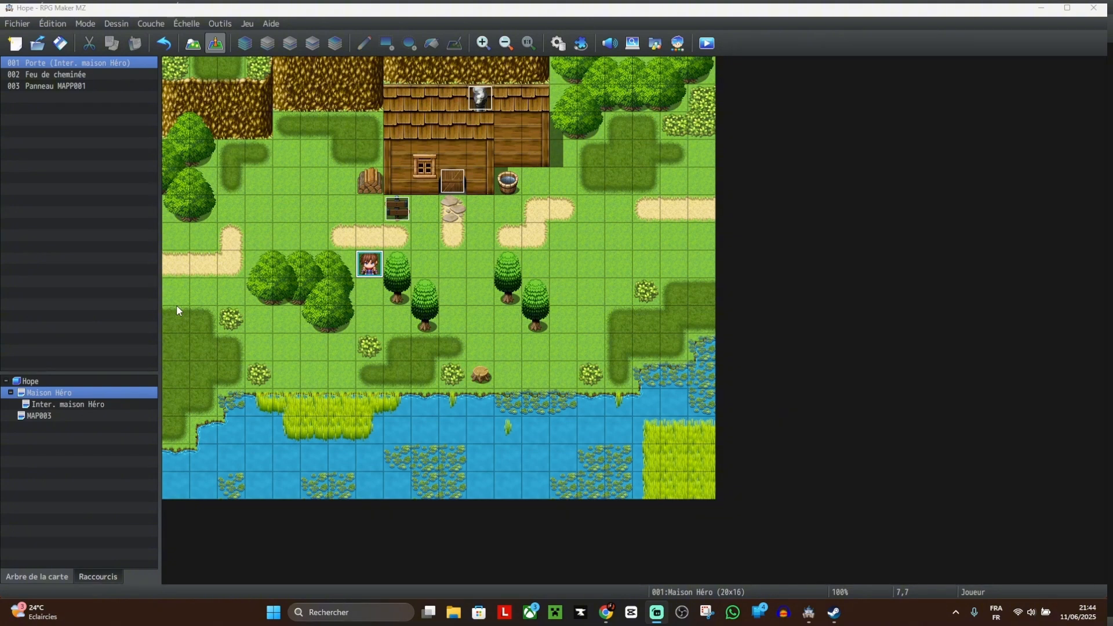
# Step: In the Porte (MAP001) event of Inter. maison Héro, insert a Déplacer joueur command to Maison Héro (10,5) above the existing transfer
pyautogui.click(66, 405)
pyautogui.doubleClick(371, 403)
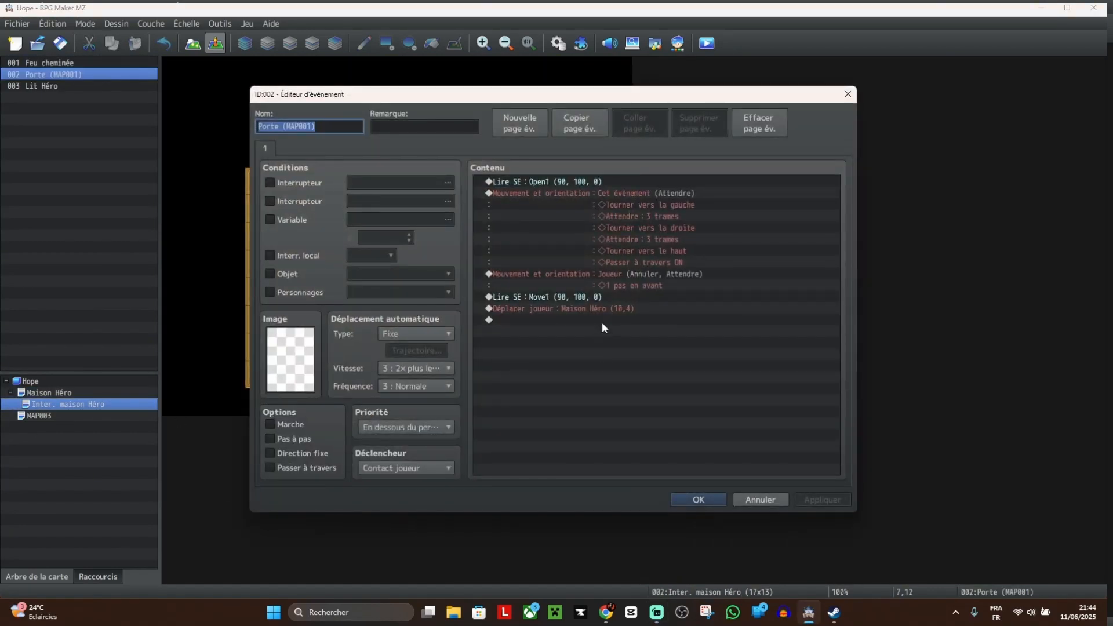
pyautogui.click(597, 308)
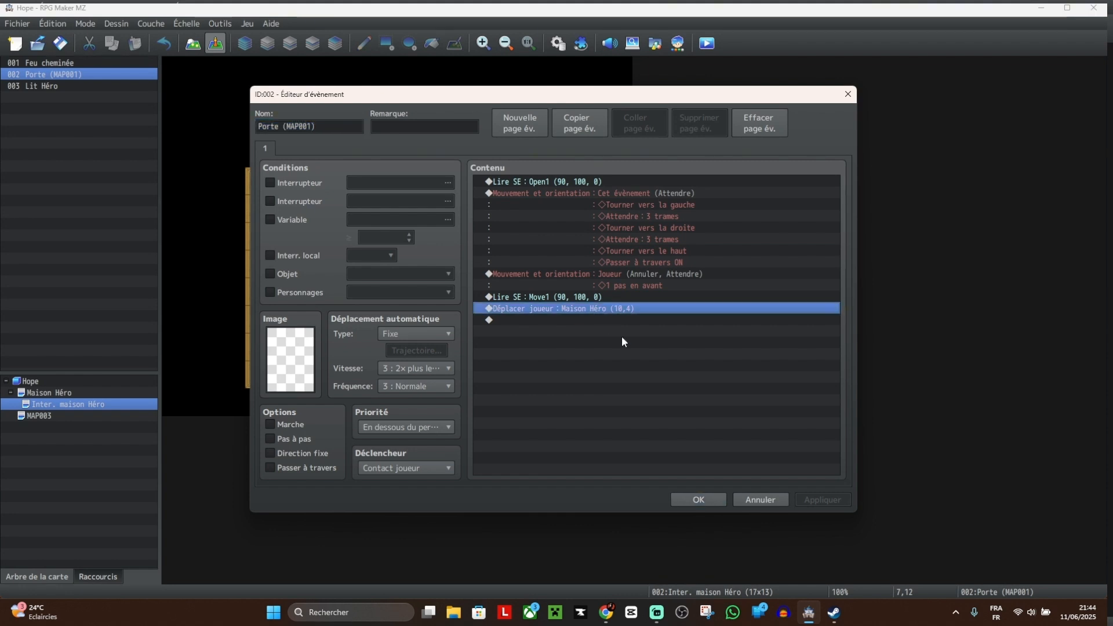
pyautogui.press('Insert')
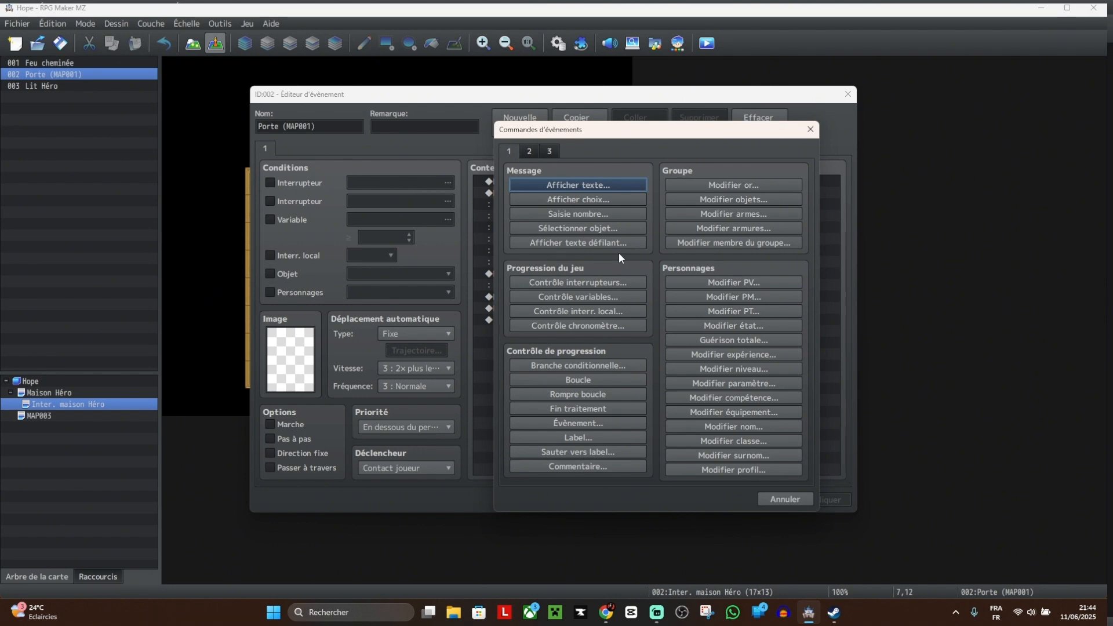
pyautogui.click(529, 151)
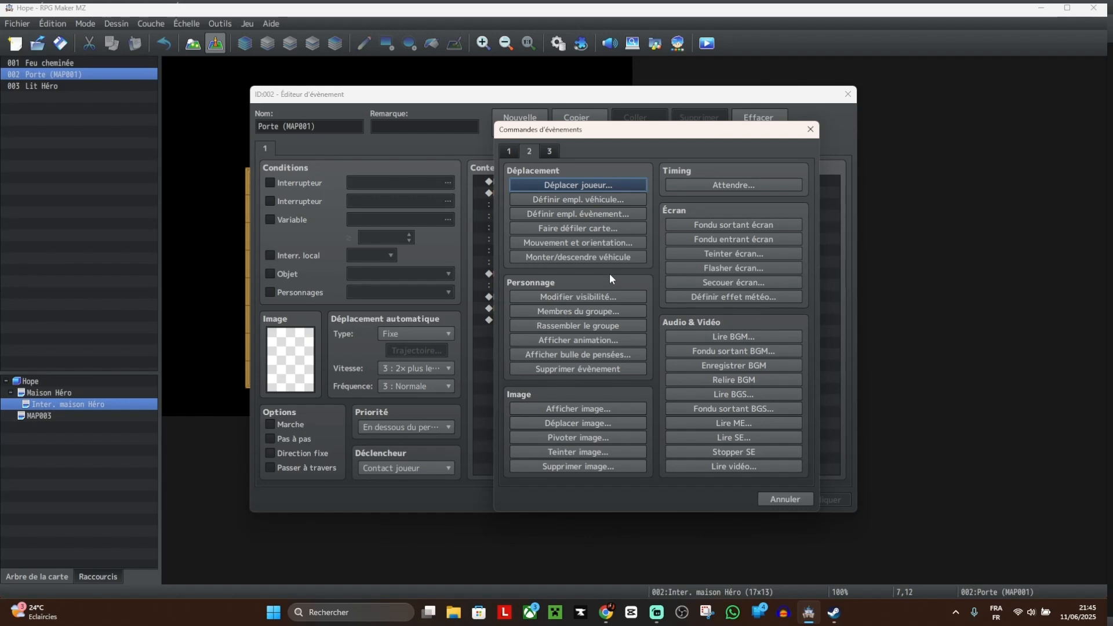
pyautogui.click(617, 186)
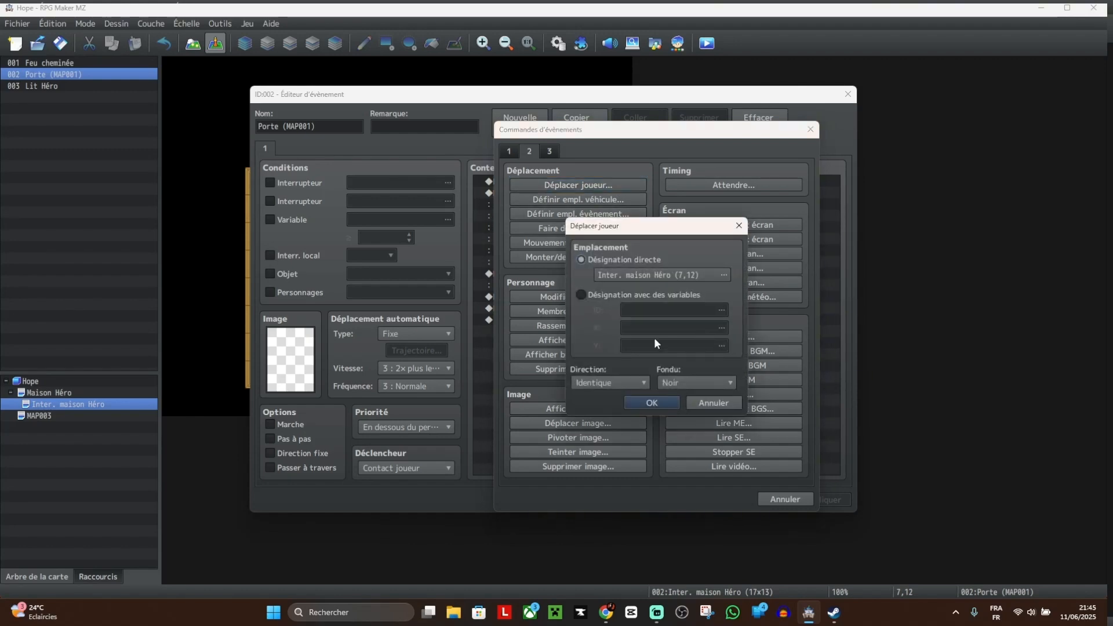
pyautogui.click(691, 275)
pyautogui.click(381, 159)
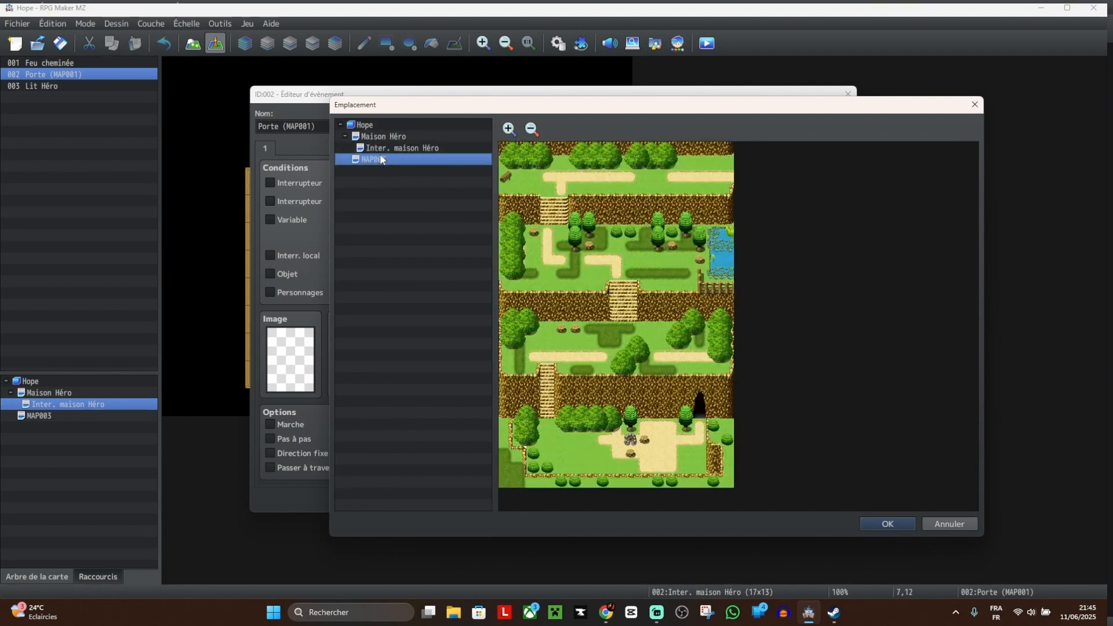
pyautogui.click(396, 135)
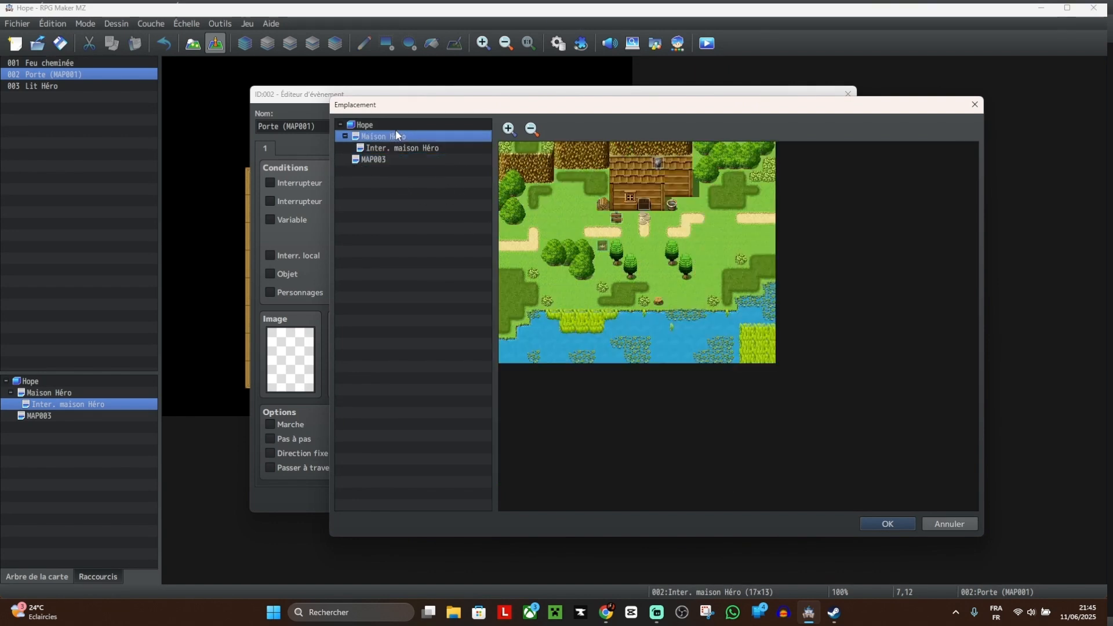
pyautogui.click(645, 221)
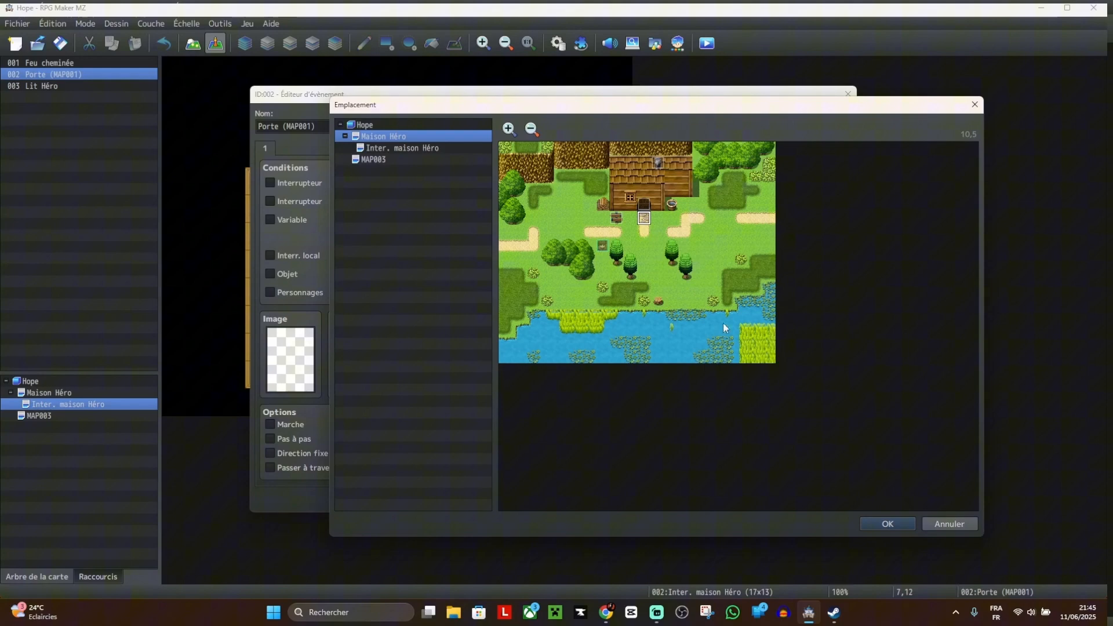
pyautogui.click(884, 525)
pyautogui.click(651, 402)
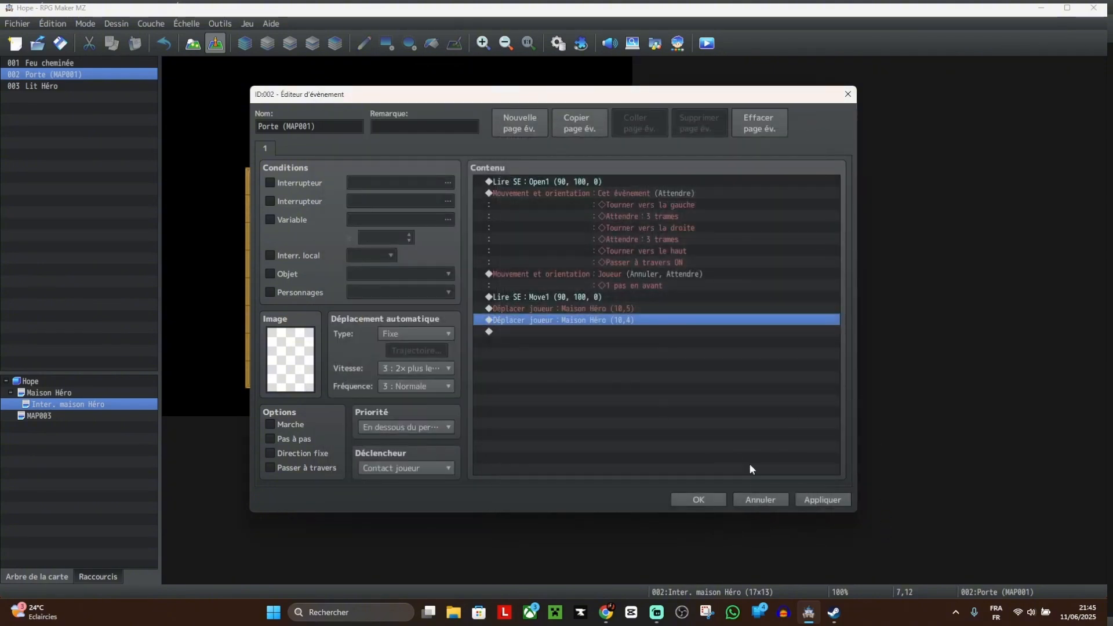
# Step: Replace the two Déplacer joueur commands in the Porte (MAP001) event with a single transfer to Maison Héro (10,5)
pyautogui.click(576, 309)
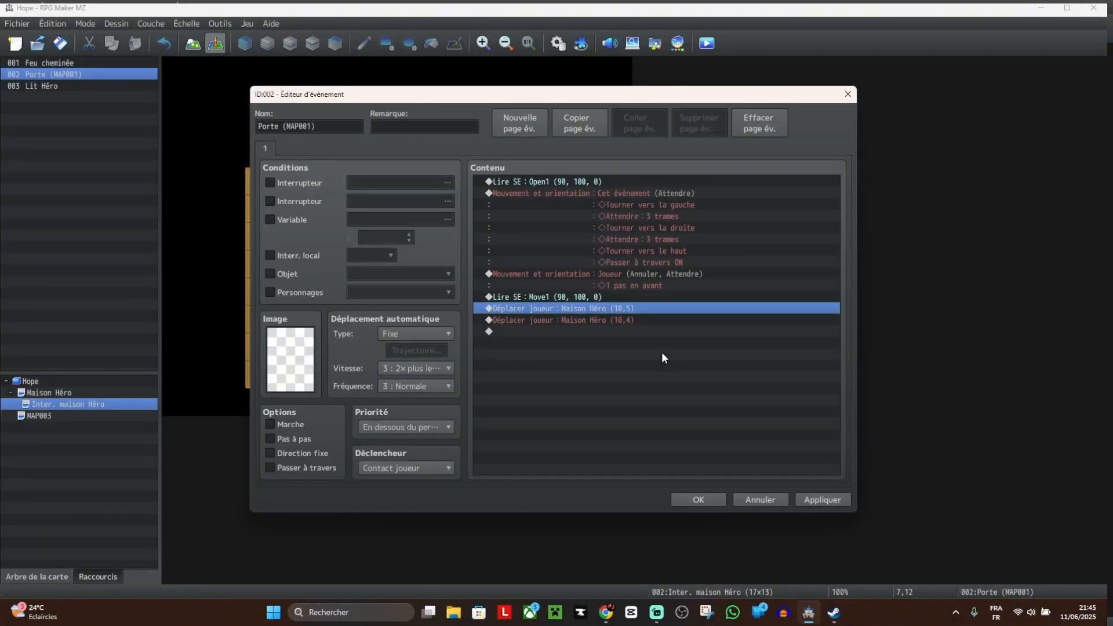
pyautogui.press('Delete')
pyautogui.doubleClick(600, 317)
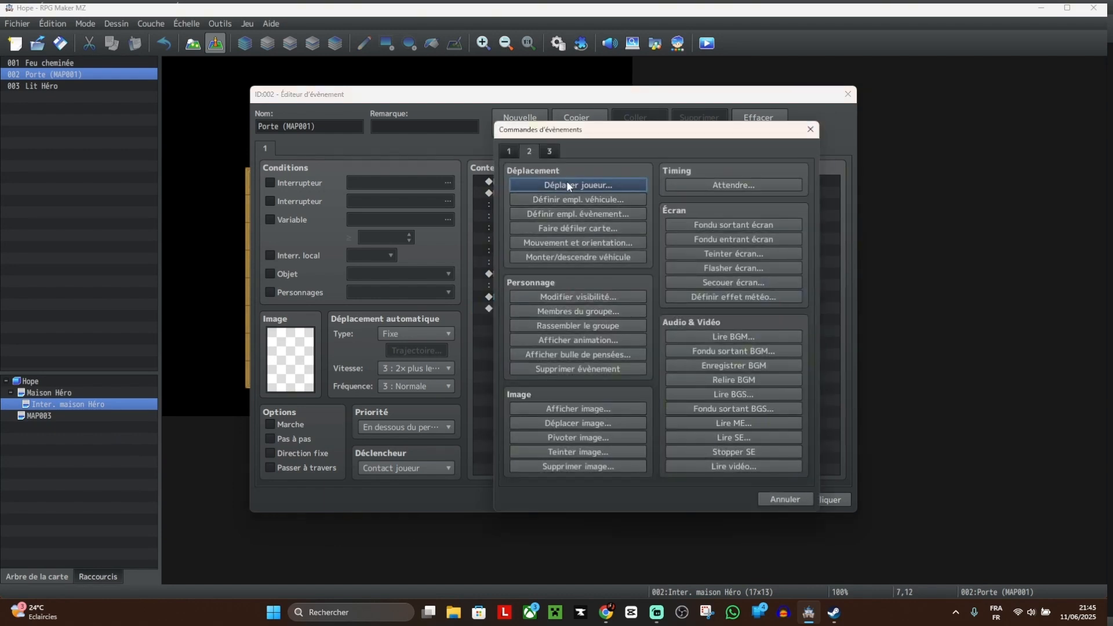
pyautogui.click(604, 185)
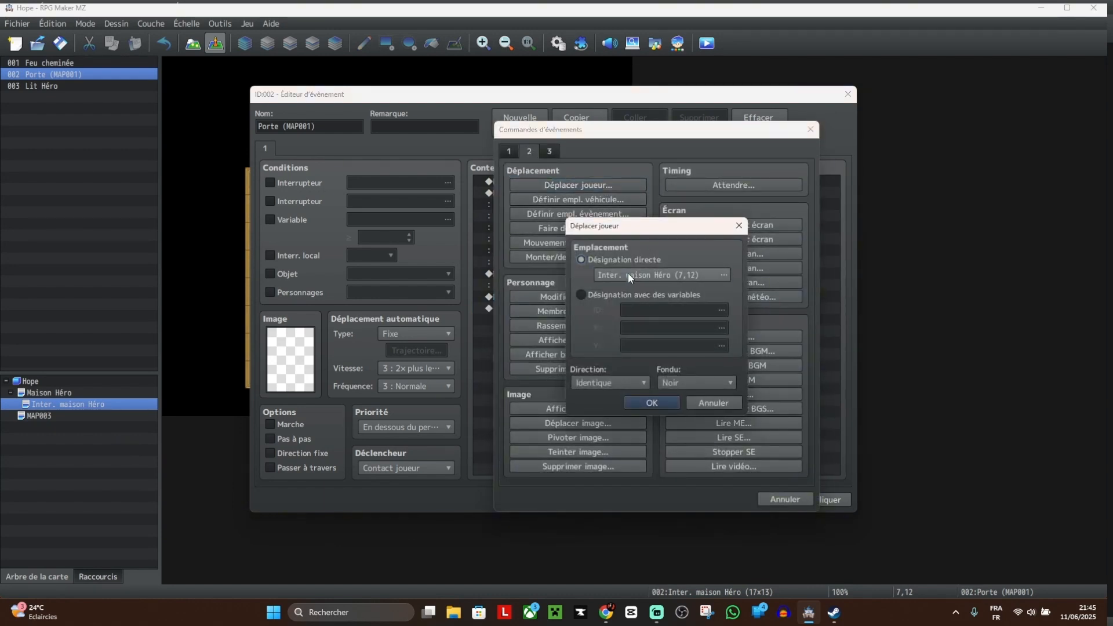
pyautogui.click(628, 274)
pyautogui.click(384, 138)
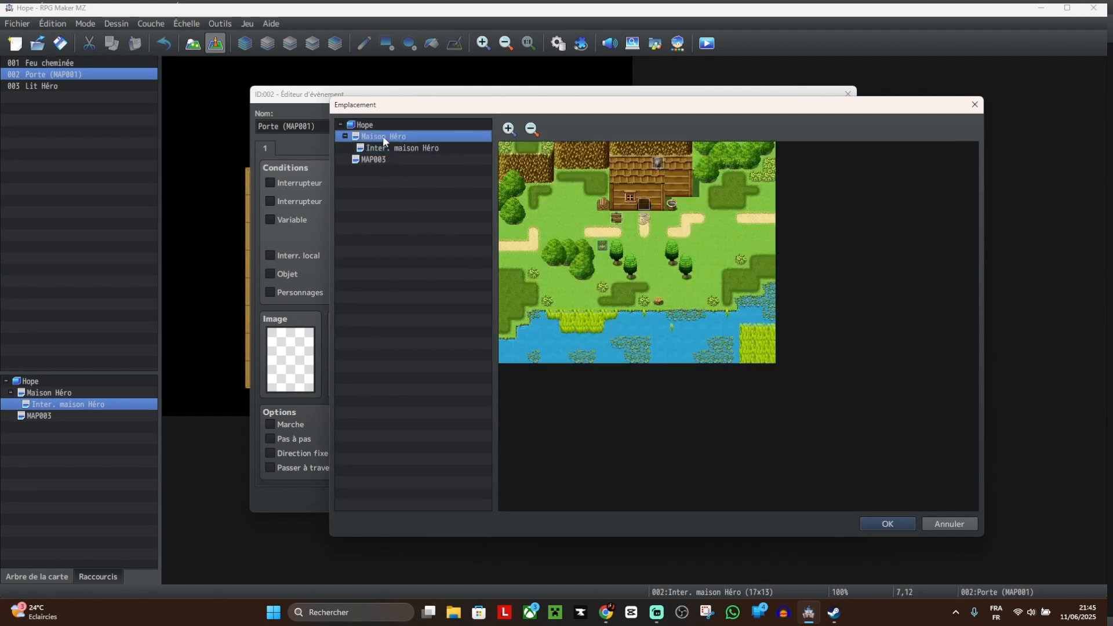
pyautogui.click(644, 219)
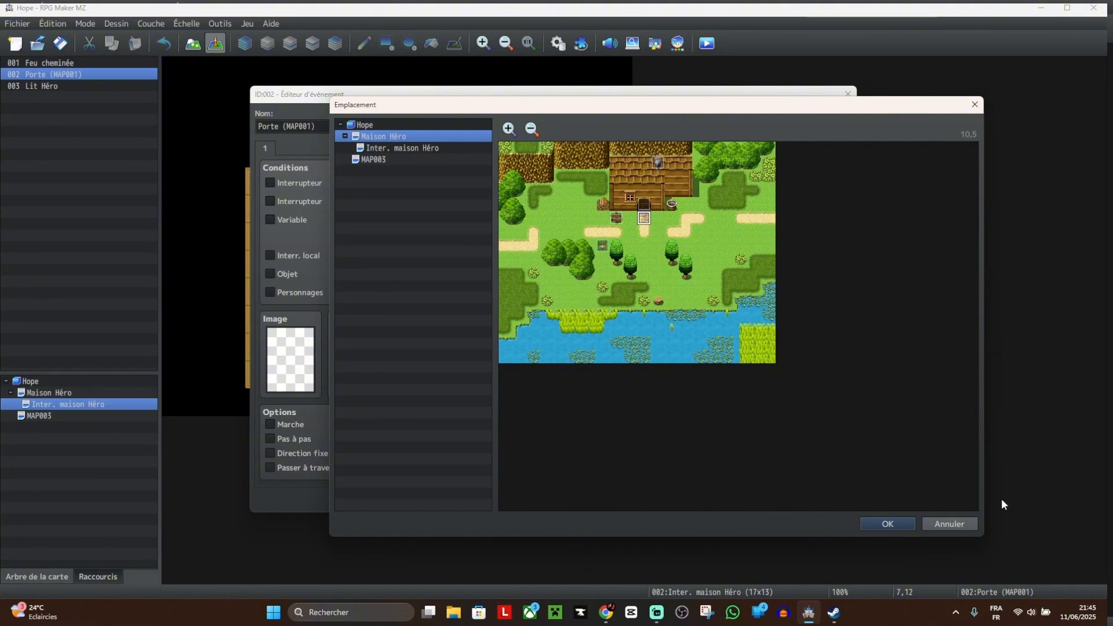
pyautogui.click(891, 519)
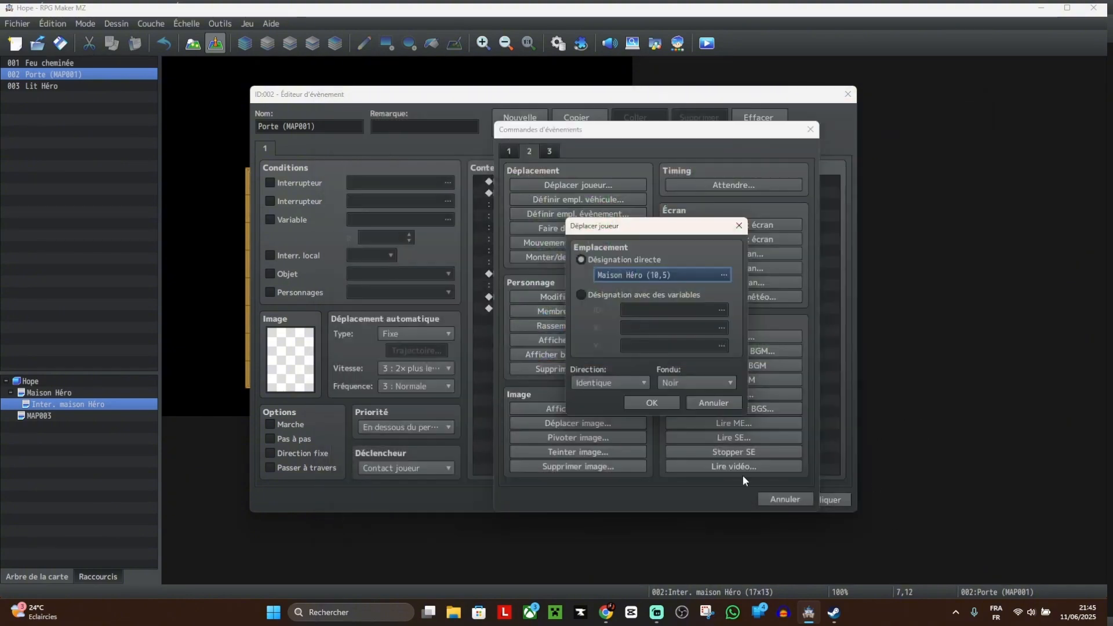
pyautogui.click(661, 399)
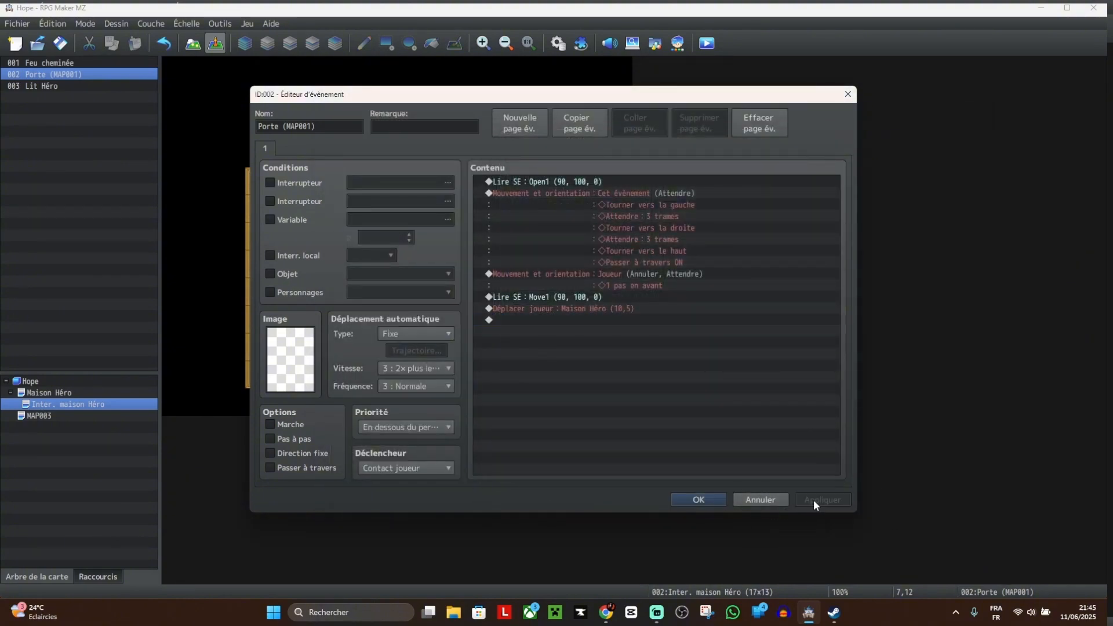
pyautogui.click(699, 499)
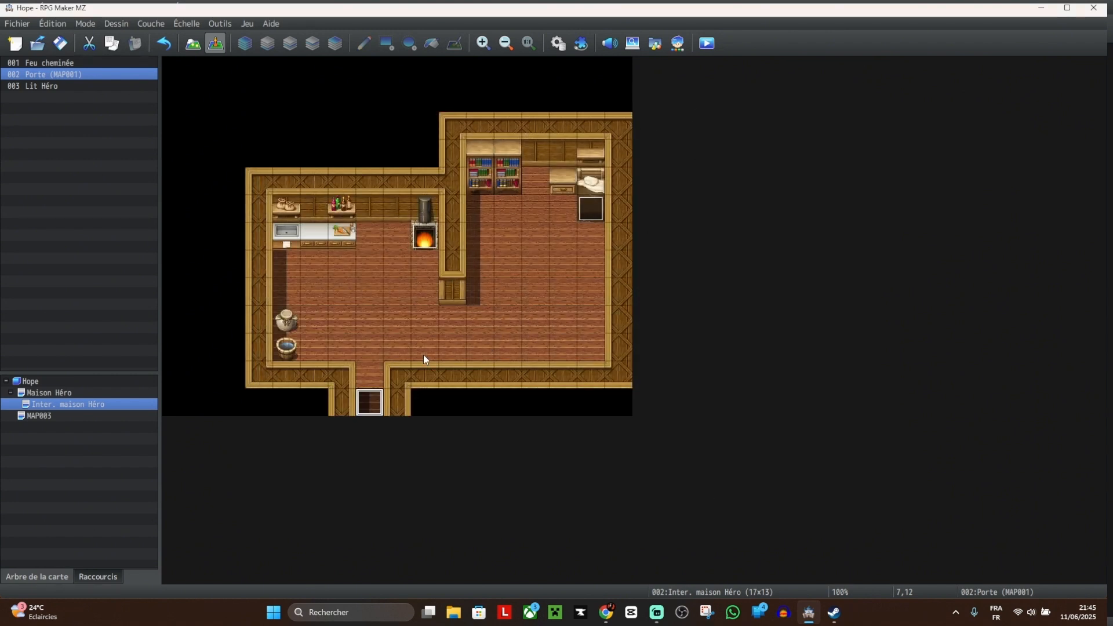
# Step: Save the changes to the game and start a new game in a playtest
pyautogui.click(707, 43)
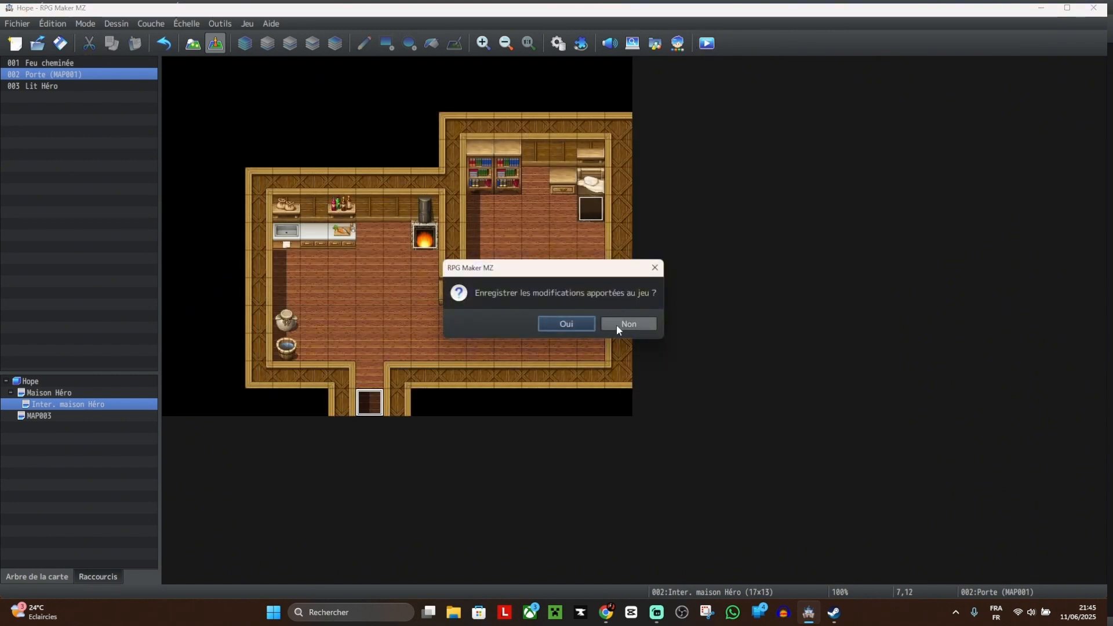
pyautogui.click(566, 324)
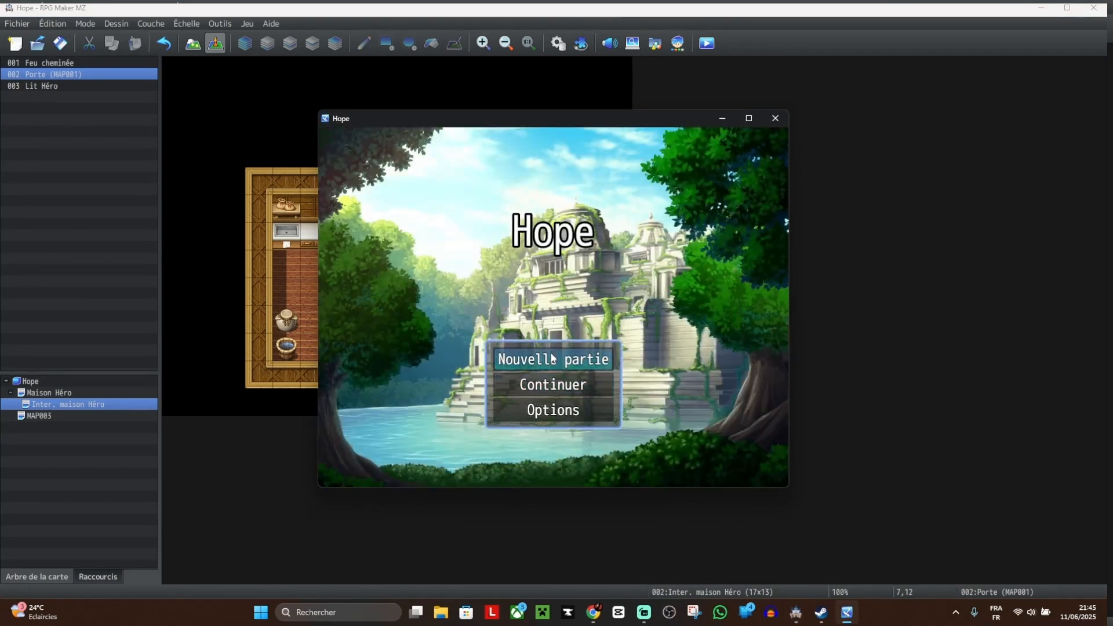
pyautogui.click(550, 355)
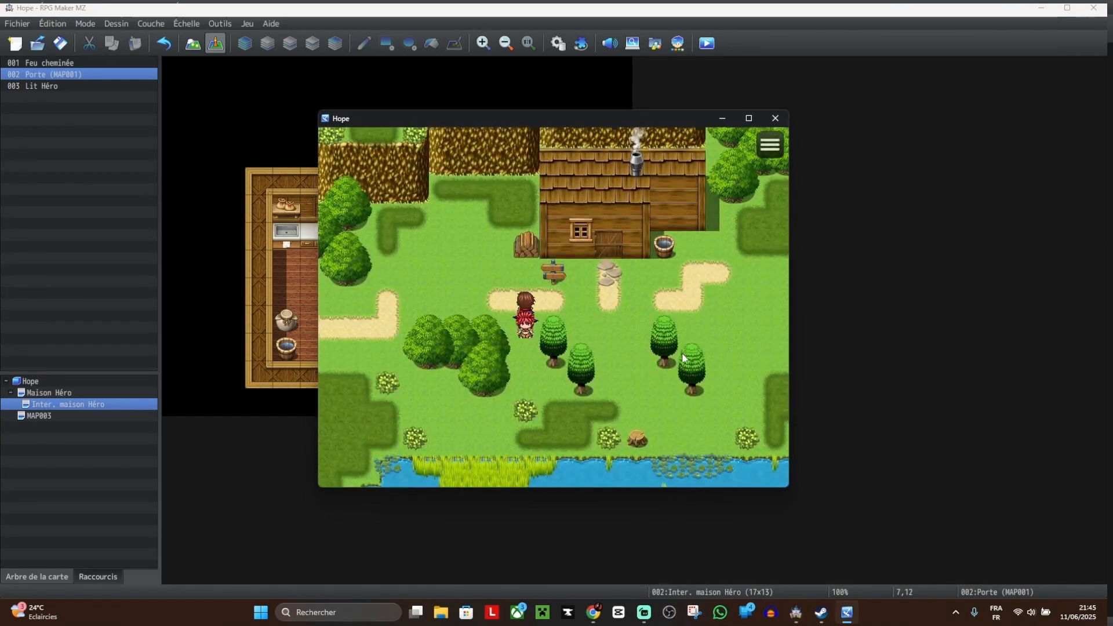
# Step: Walk the party into the hero's house and back outside to test both door transfers, and end the playtest
pyautogui.press('Right')
pyautogui.press('Up')
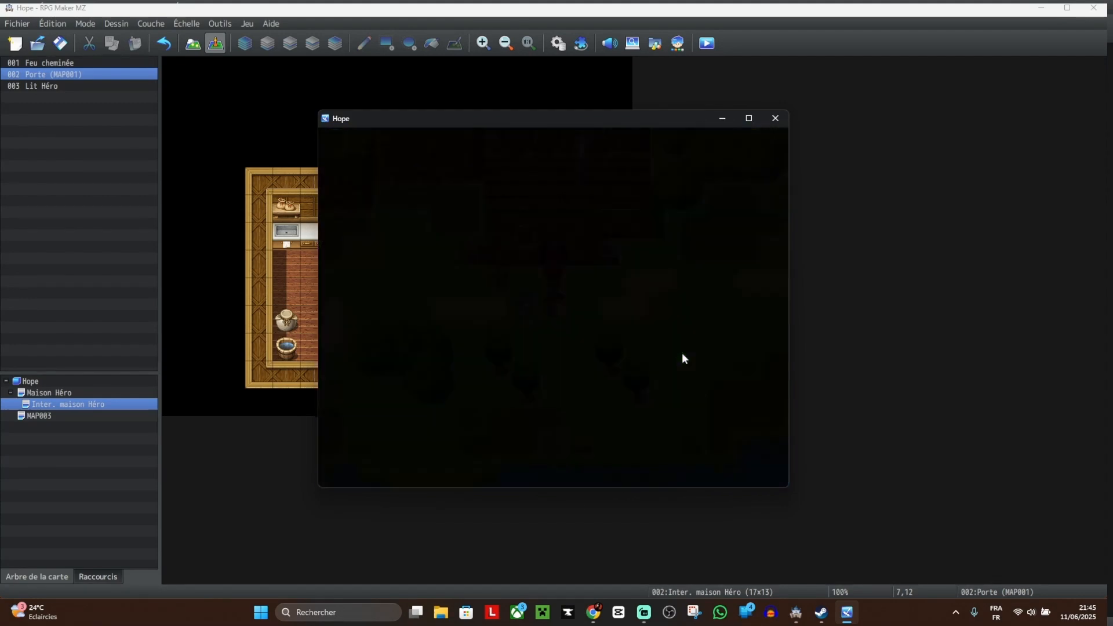
pyautogui.press('Up')
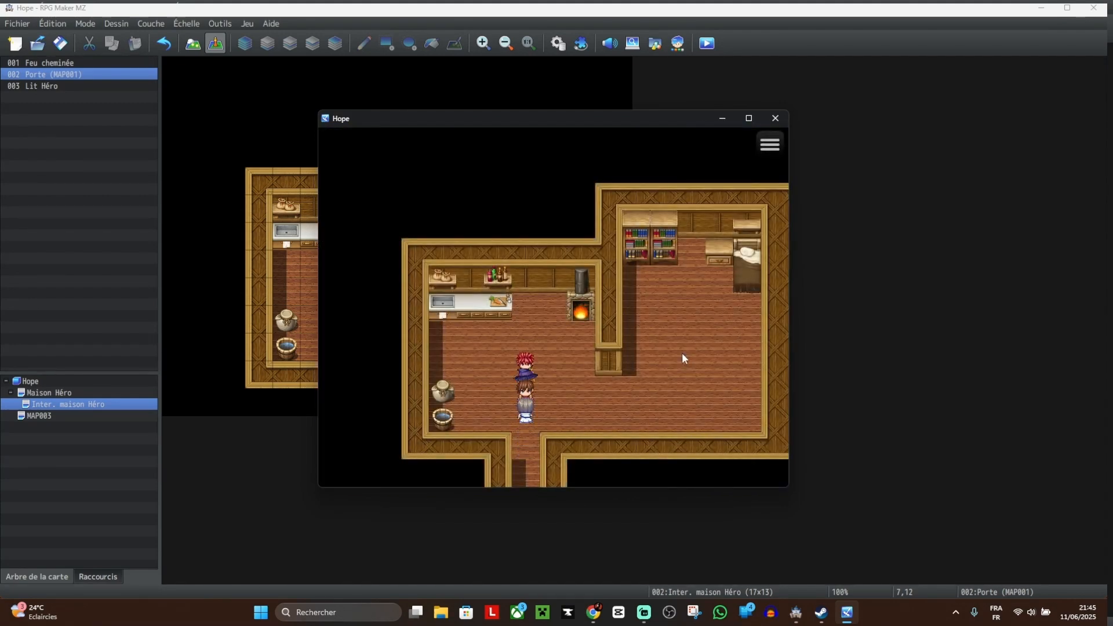
pyautogui.press('Down')
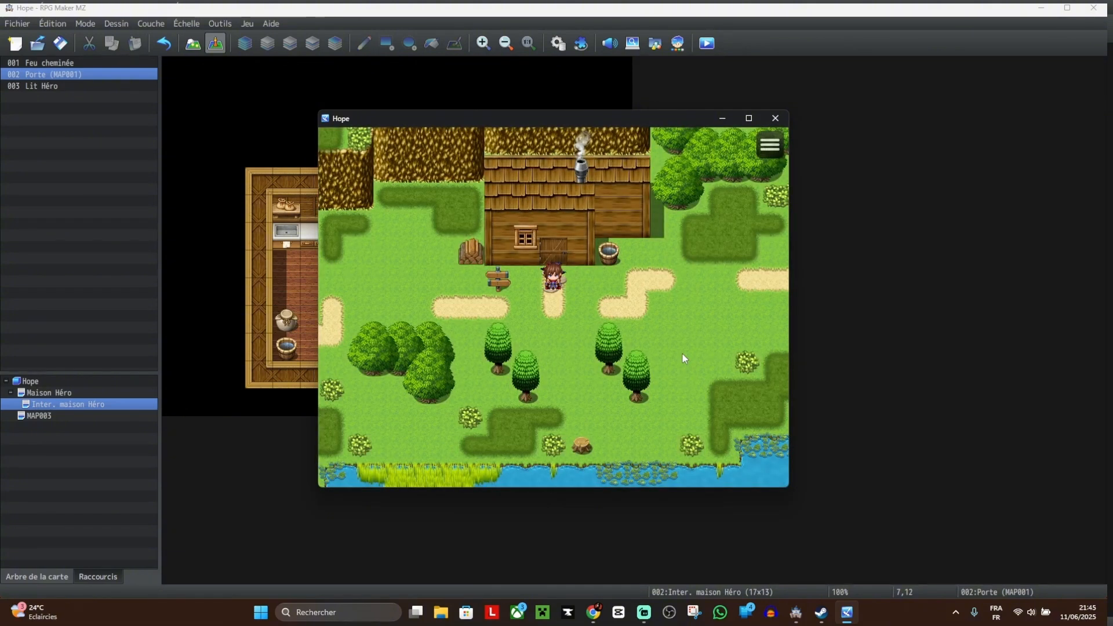
pyautogui.press('Down')
pyautogui.press('Left')
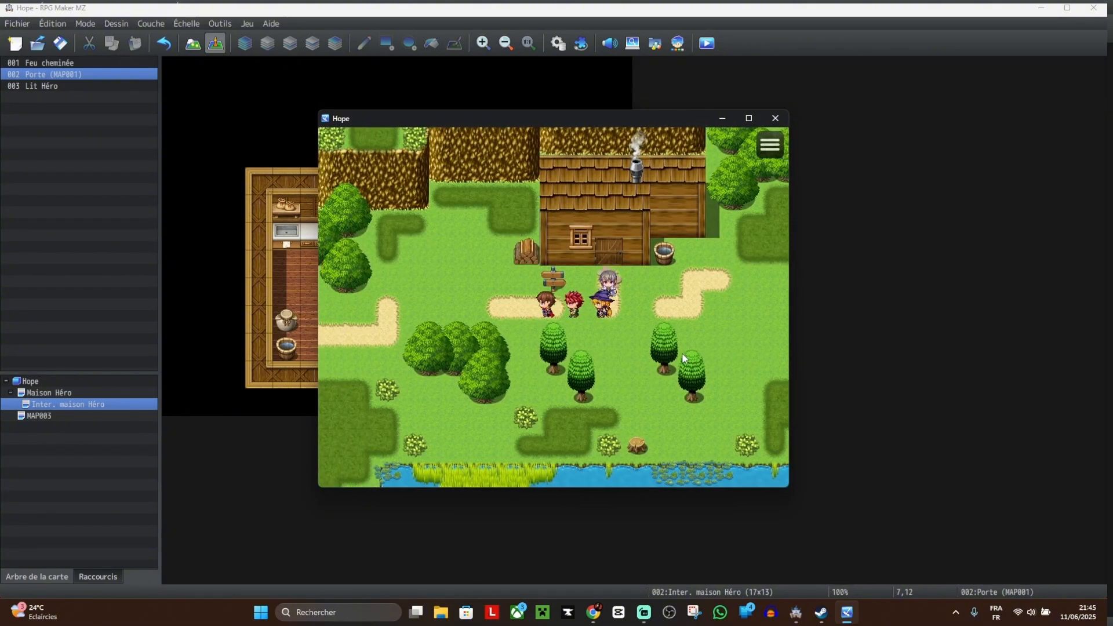
pyautogui.click(775, 118)
# Step: On MAP003, create a new event at (8,21), on the tile just left of the campfire
pyautogui.click(70, 416)
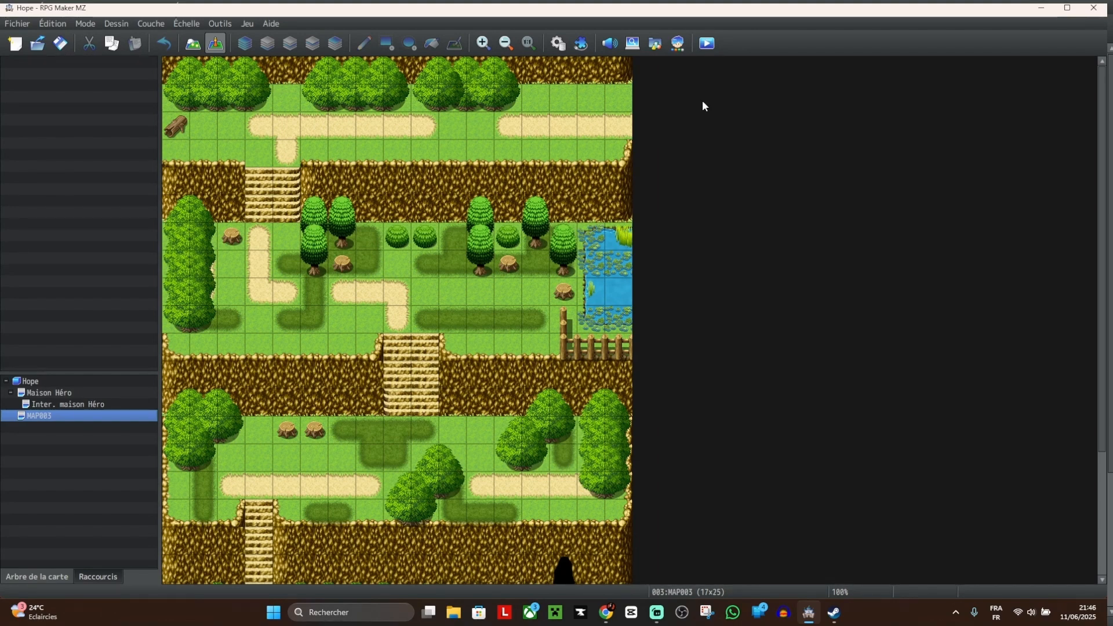
pyautogui.scroll(-1, 357, 233)
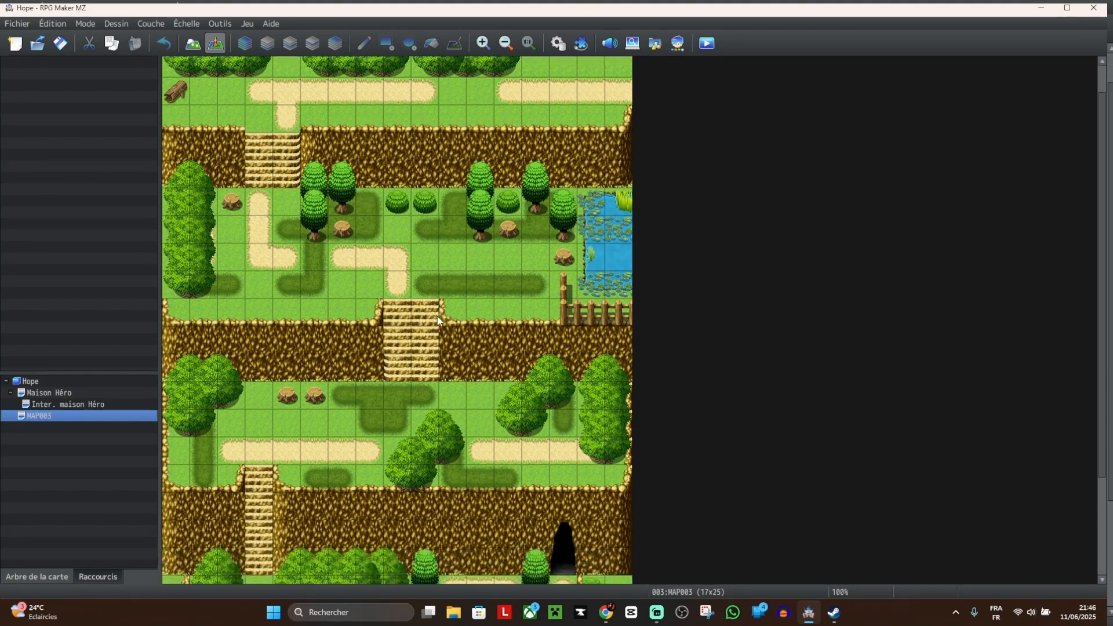
pyautogui.scroll(-2, 354, 419)
pyautogui.scroll(-3, 355, 422)
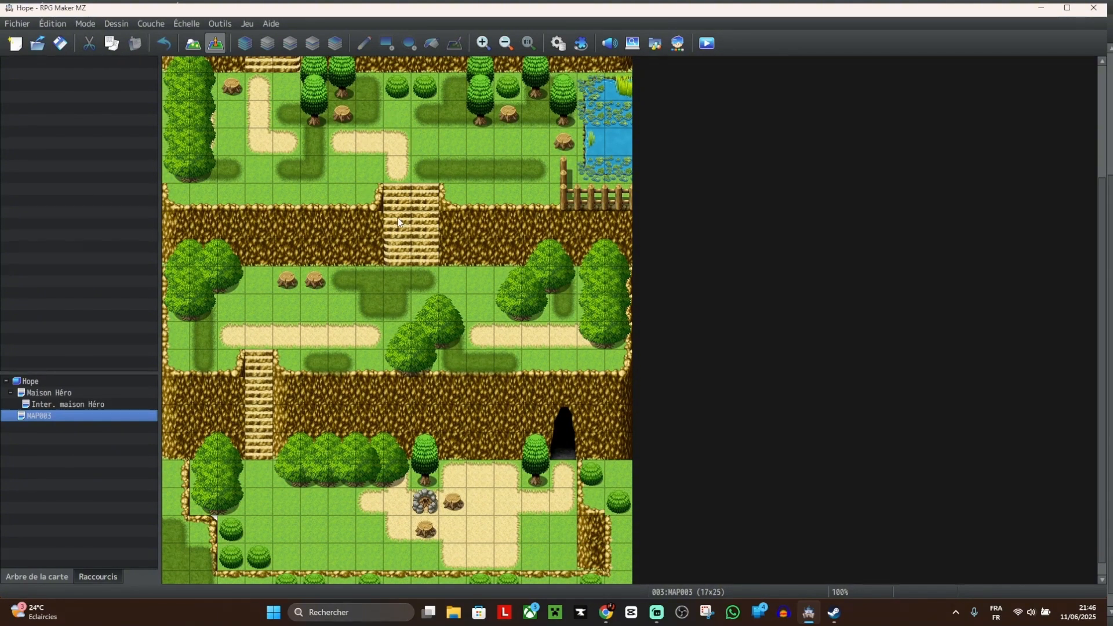
pyautogui.scroll(-1, 381, 301)
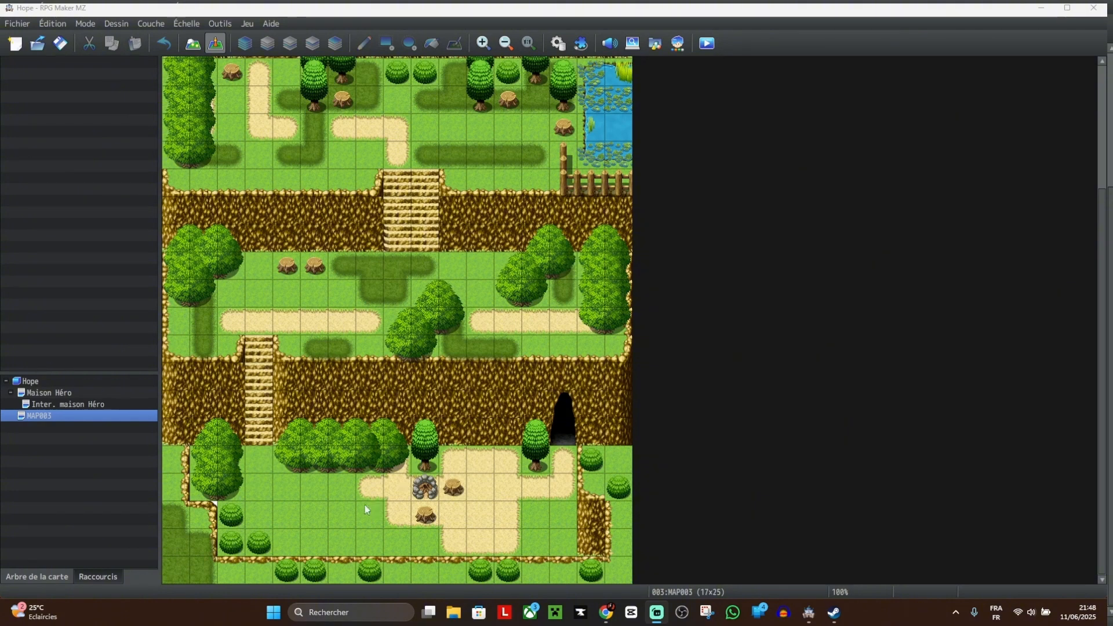
pyautogui.doubleClick(395, 500)
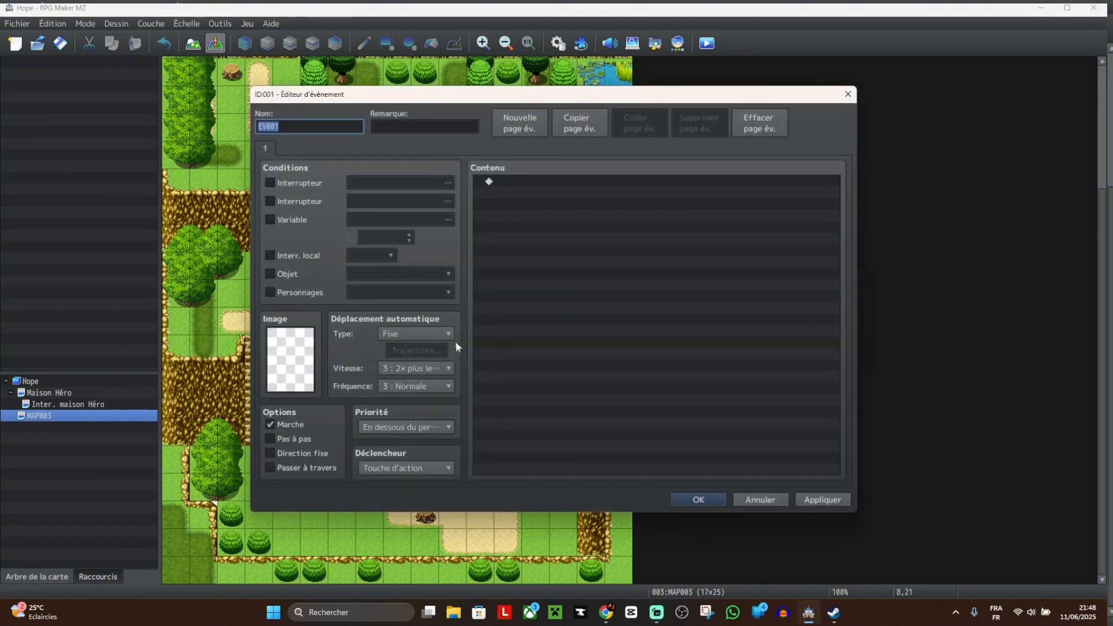
# Step: Browse the character sheets and give the event the right-facing masked thief image from Actor3
pyautogui.doubleClick(302, 372)
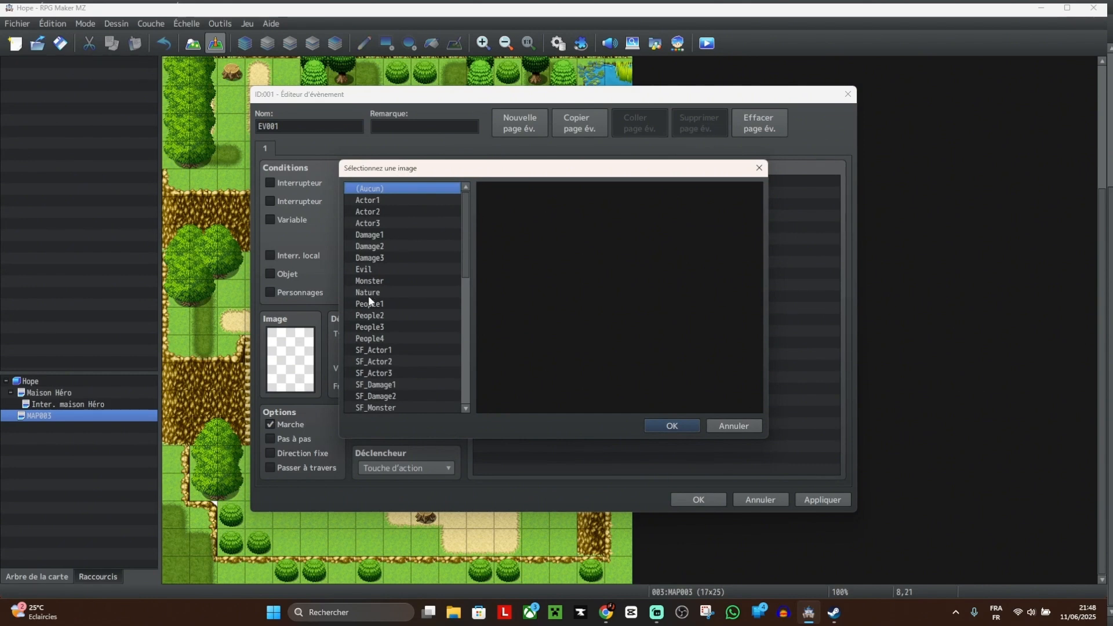
pyautogui.click(404, 200)
pyautogui.click(405, 207)
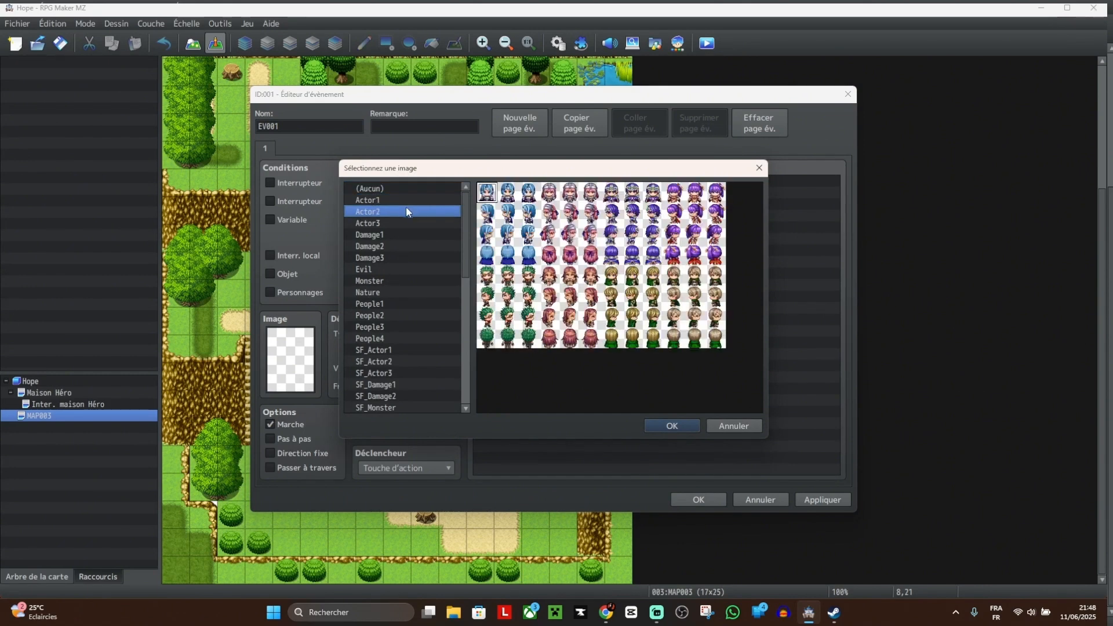
pyautogui.click(407, 222)
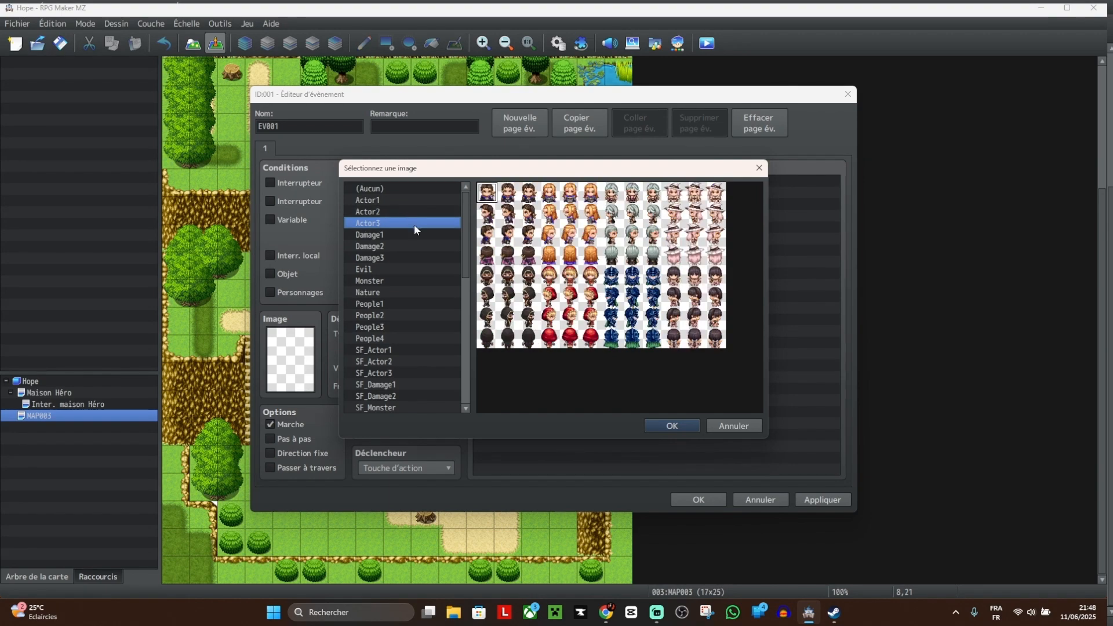
pyautogui.scroll(-1, 404, 280)
pyautogui.click(396, 270)
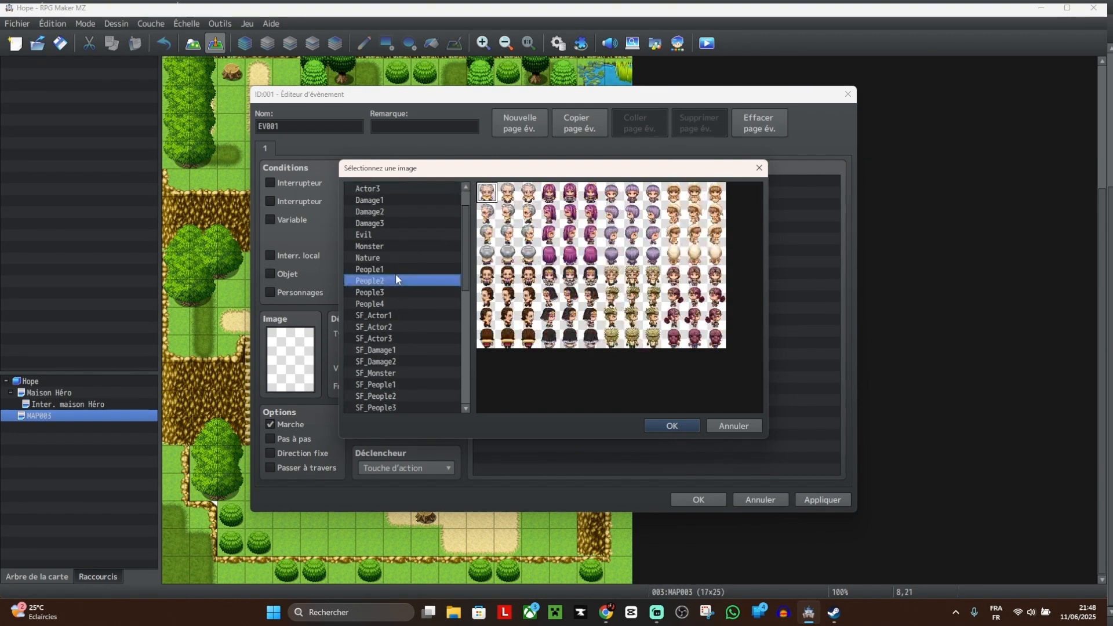
pyautogui.click(400, 280)
pyautogui.scroll(1, 402, 264)
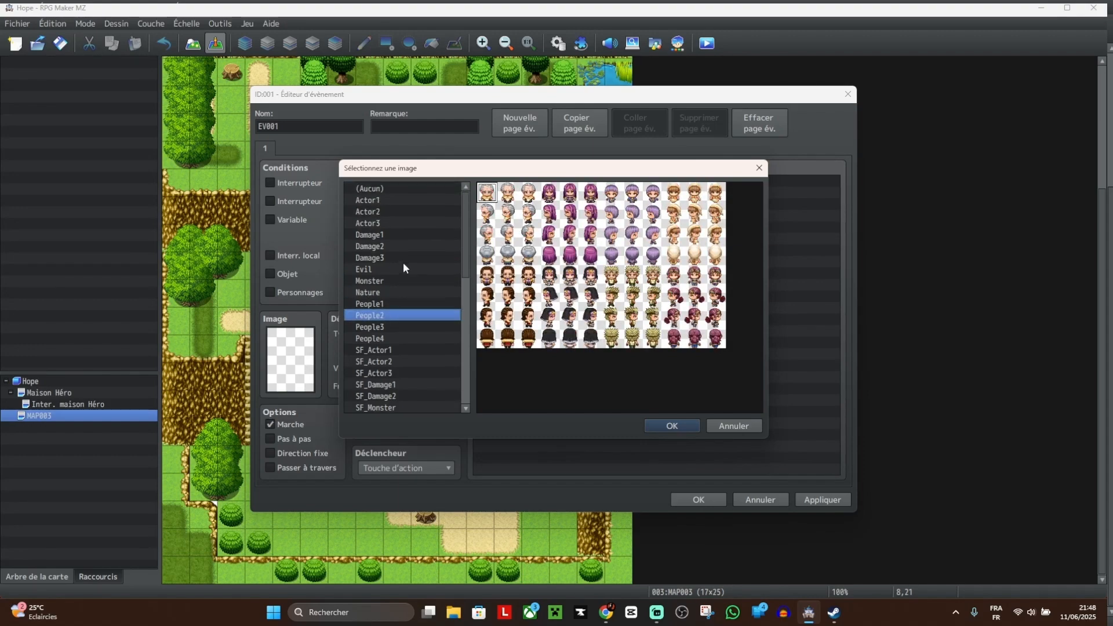
pyautogui.click(401, 226)
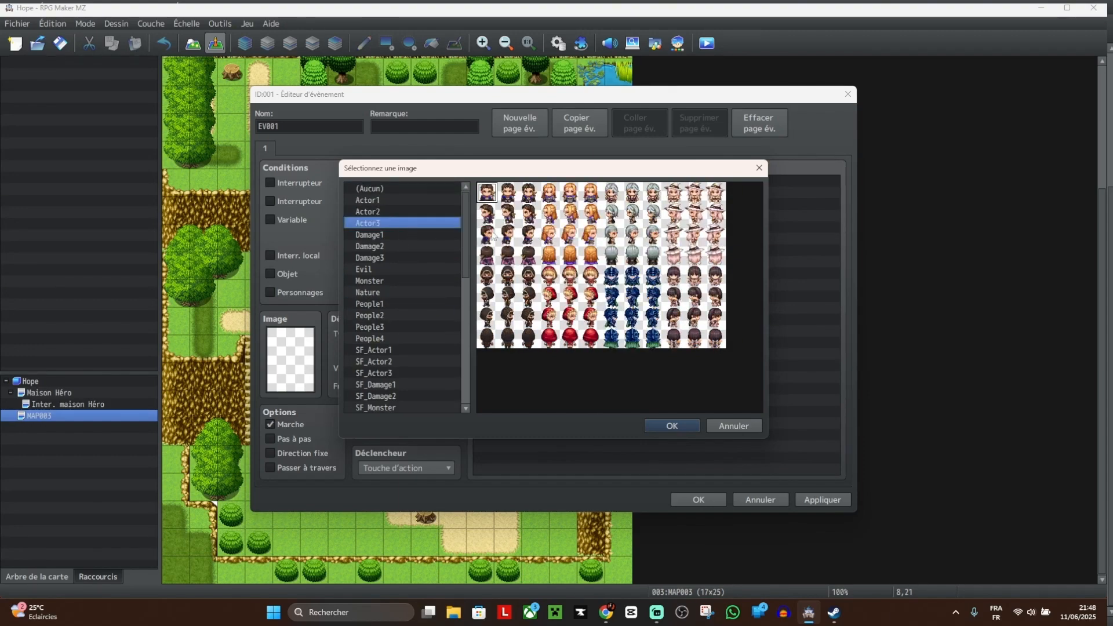
pyautogui.click(515, 303)
pyautogui.click(528, 316)
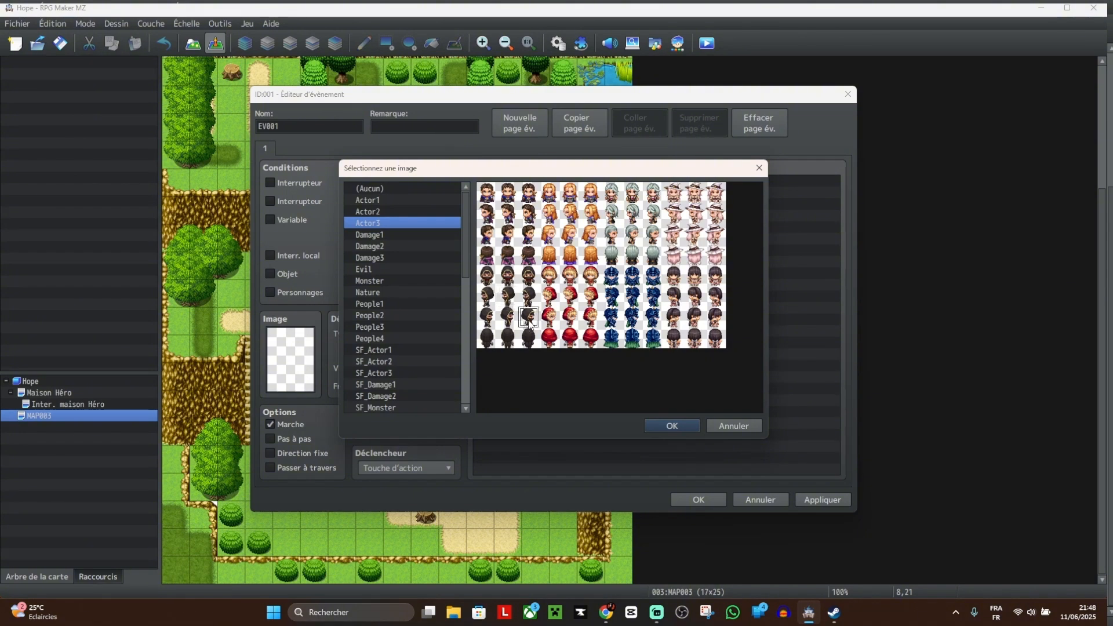
pyautogui.click(672, 426)
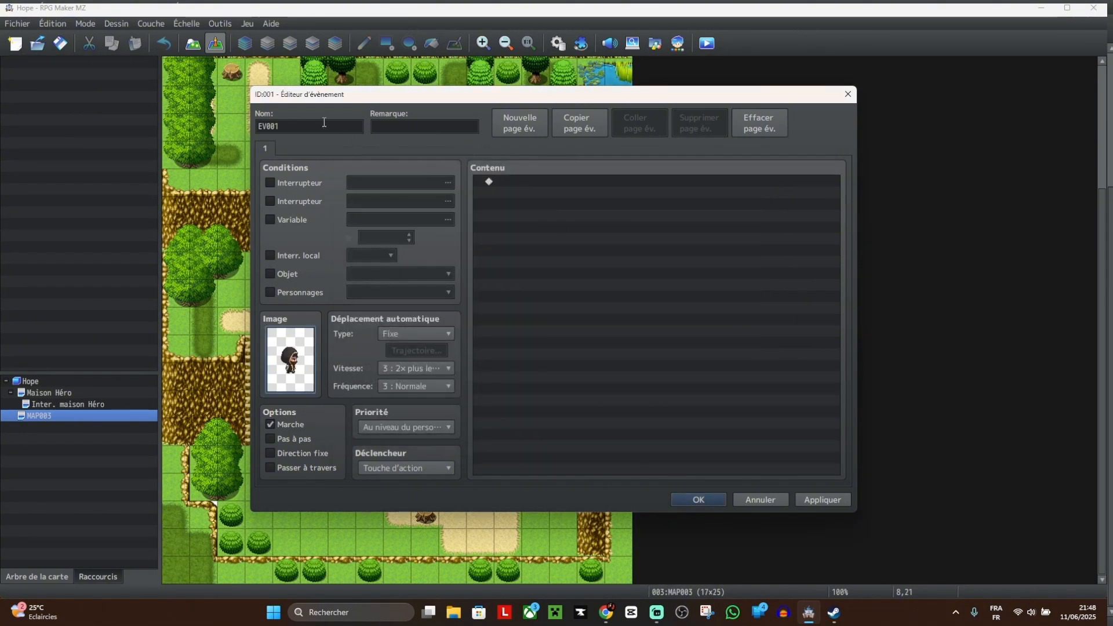
# Step: Name the thief event "Voleur 1" and save it to the map
pyautogui.doubleClick(323, 124)
pyautogui.write('Voleur')
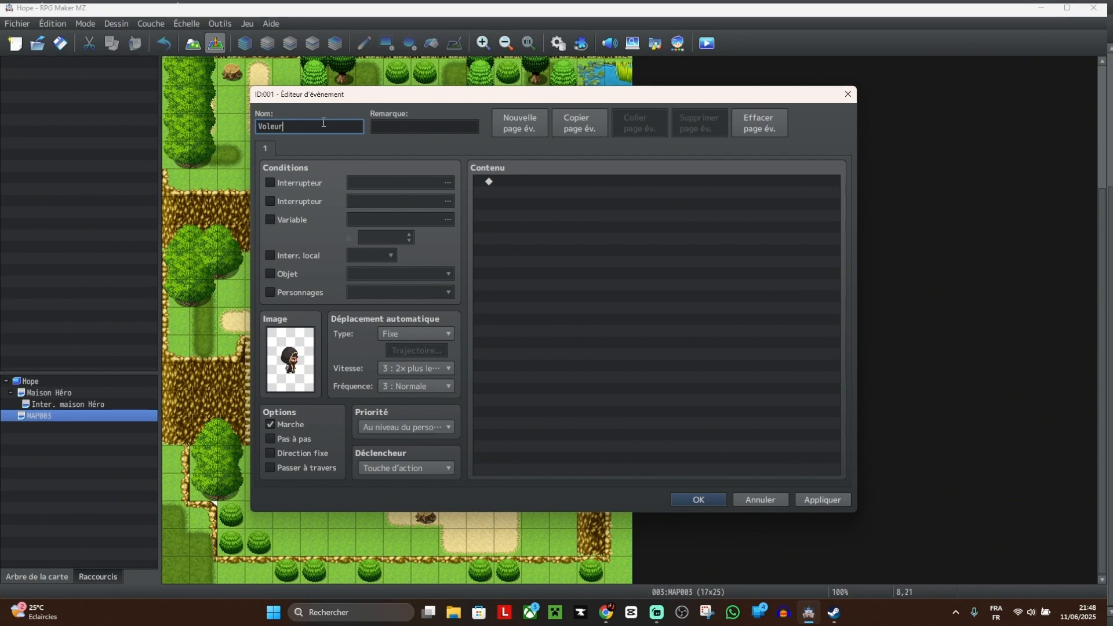
pyautogui.write(' 1')
pyautogui.click(812, 500)
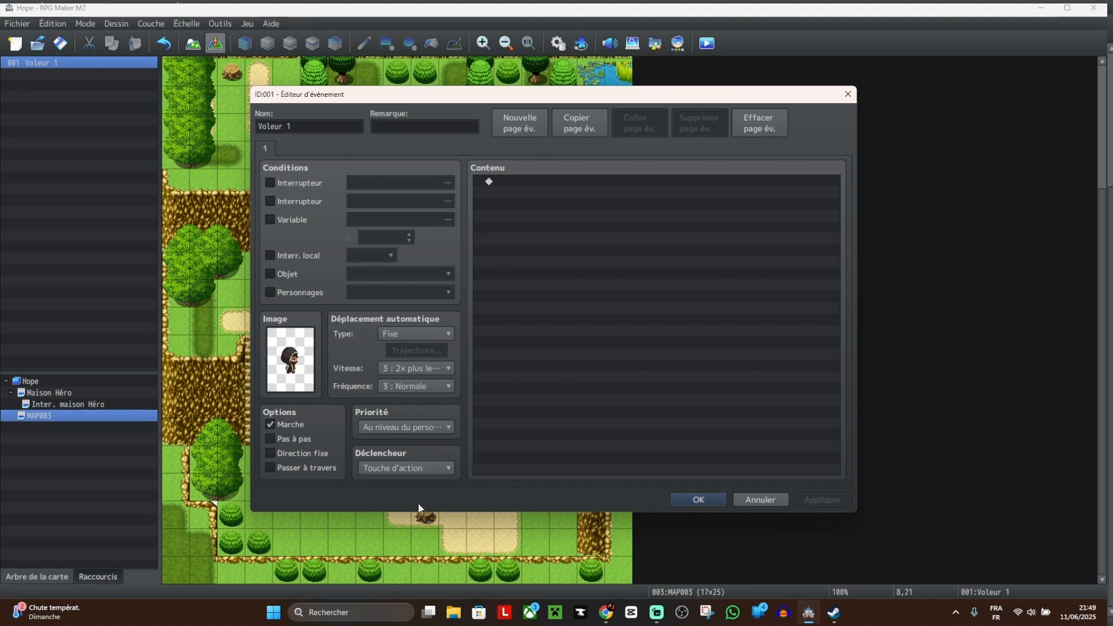
pyautogui.click(711, 496)
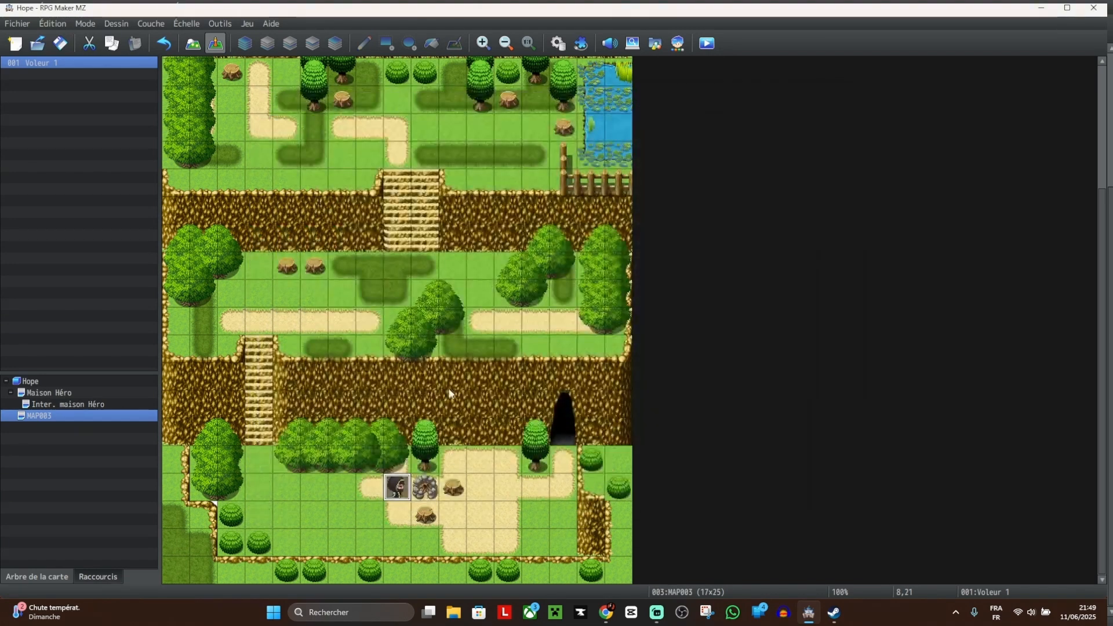
# Step: Create a second event on the stump below the campfire at (9,22), with the back-facing masked thief image from Actor3
pyautogui.doubleClick(425, 515)
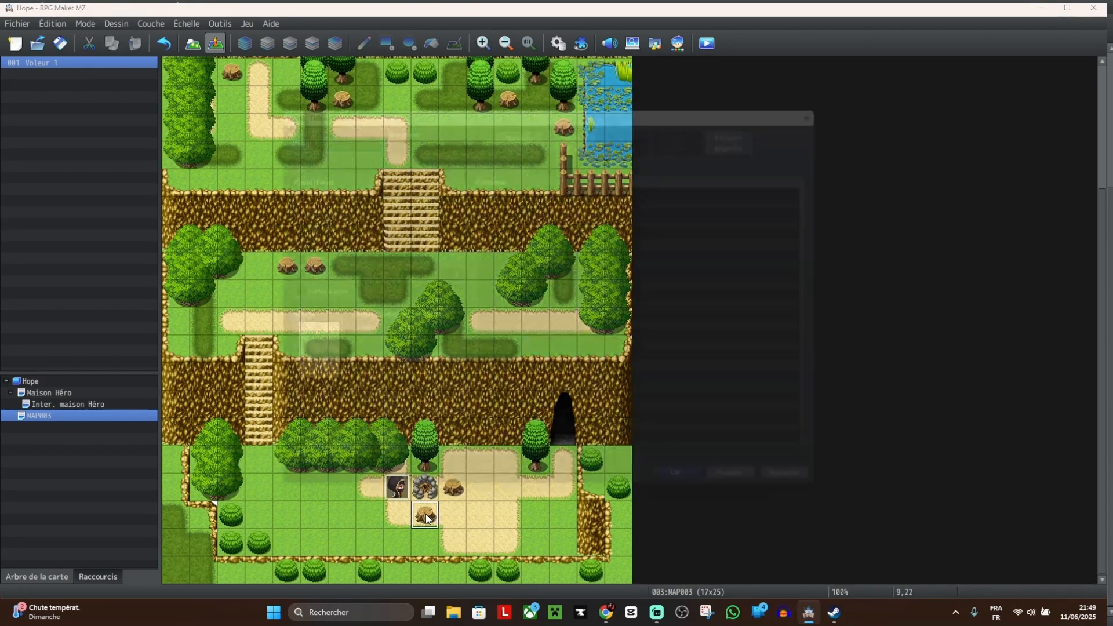
pyautogui.doubleClick(302, 363)
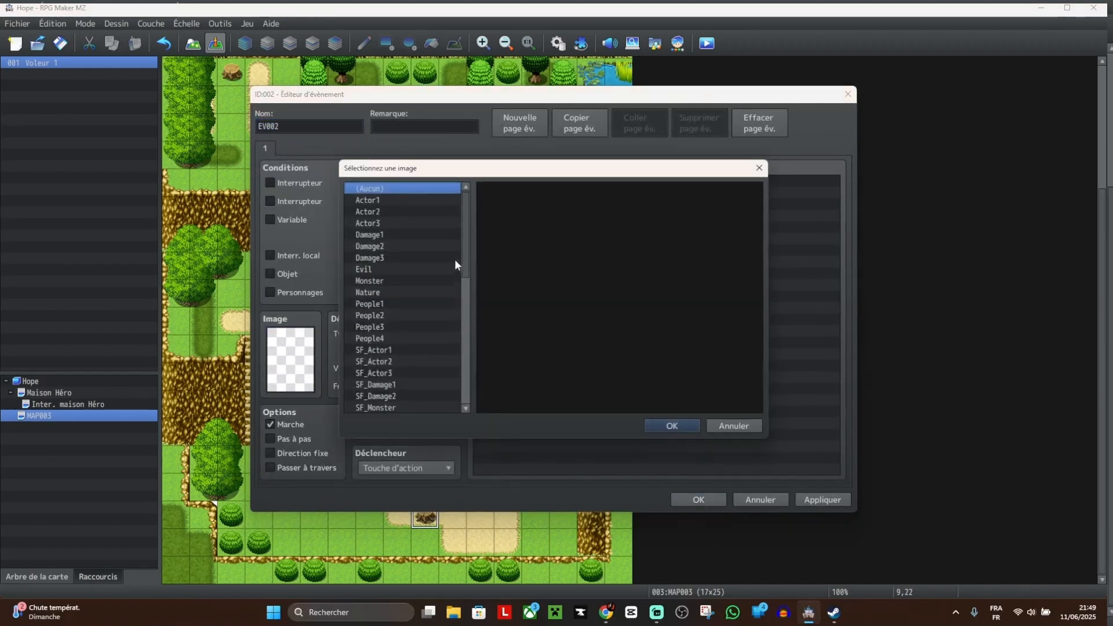
pyautogui.click(387, 224)
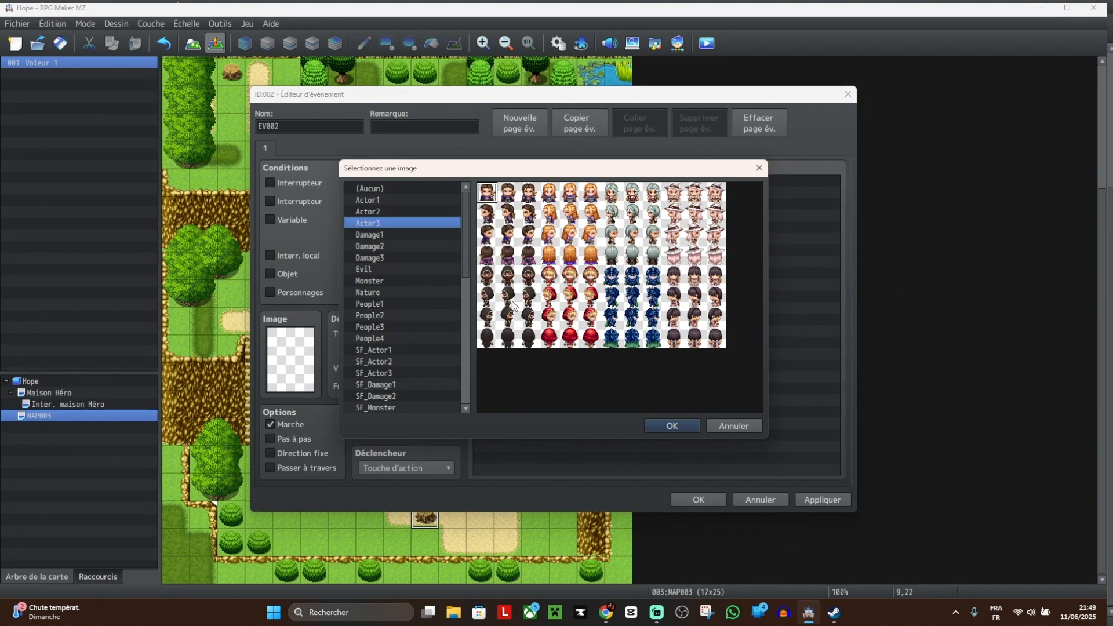
pyautogui.click(509, 338)
pyautogui.click(682, 426)
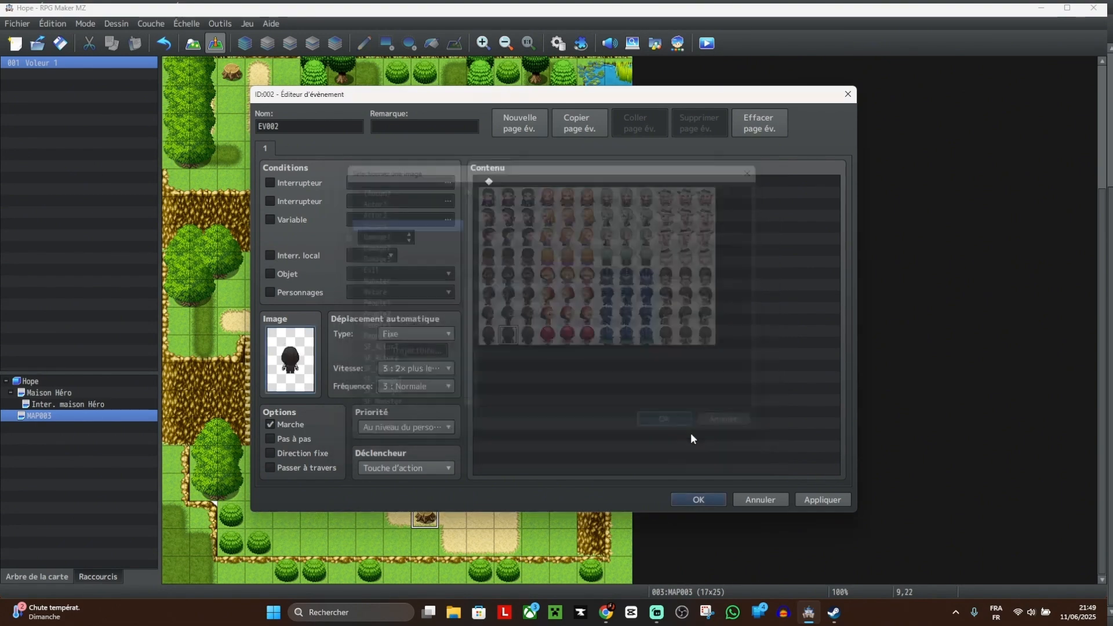
# Step: Save the back-facing thief event to the map under its default name
pyautogui.click(829, 499)
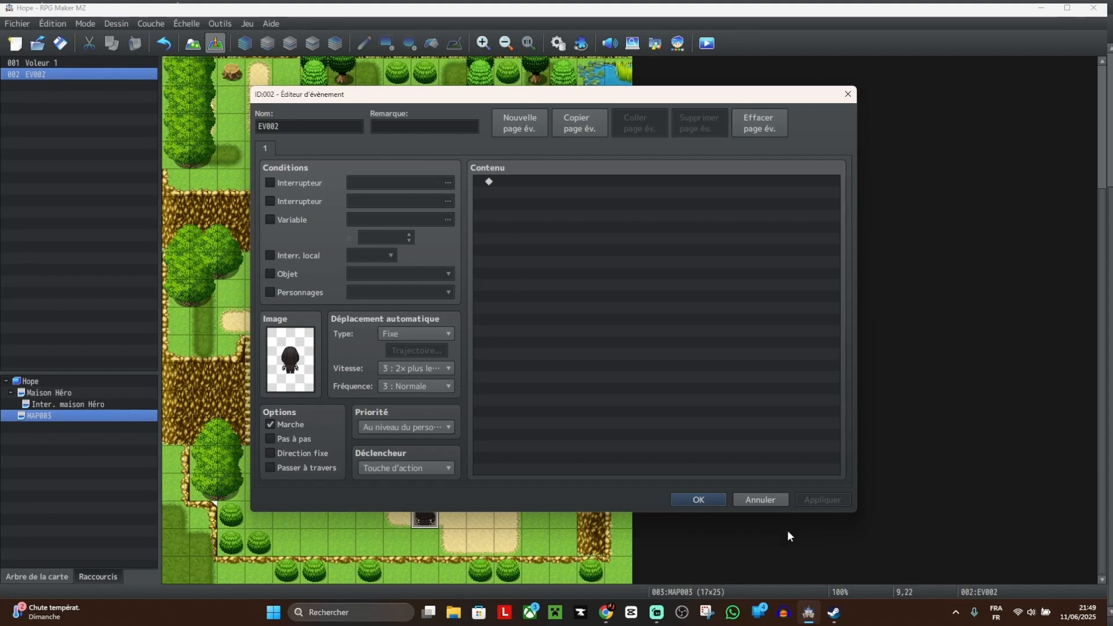
pyautogui.click(718, 504)
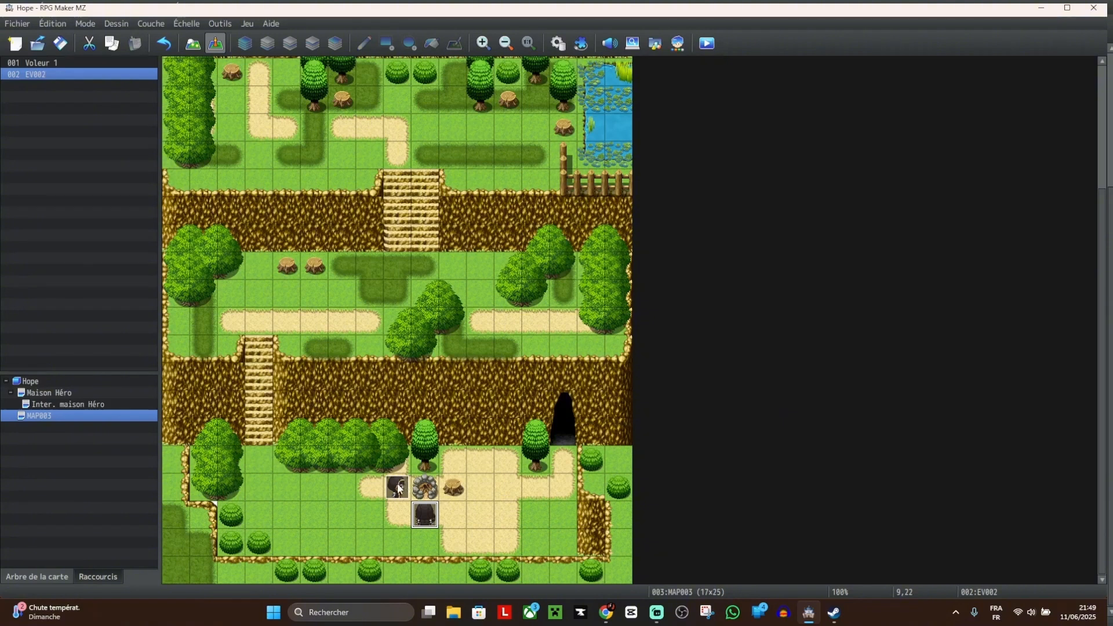
# Step: Create an event named "Combat" at (3,21), just below the lower stairs, and apply it
pyautogui.click(262, 459)
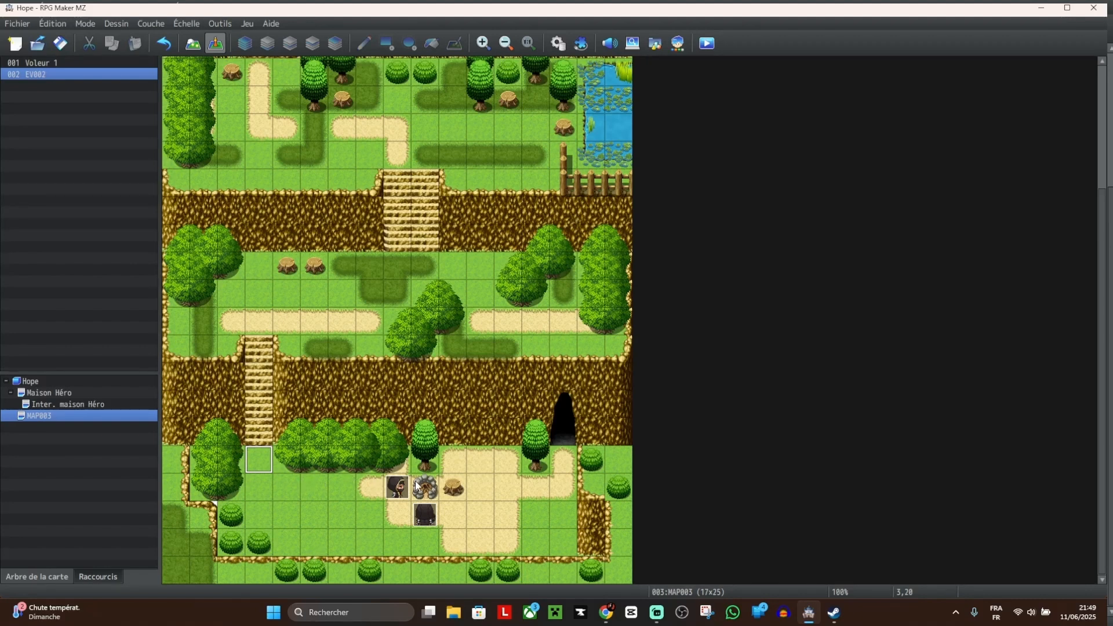
pyautogui.doubleClick(253, 486)
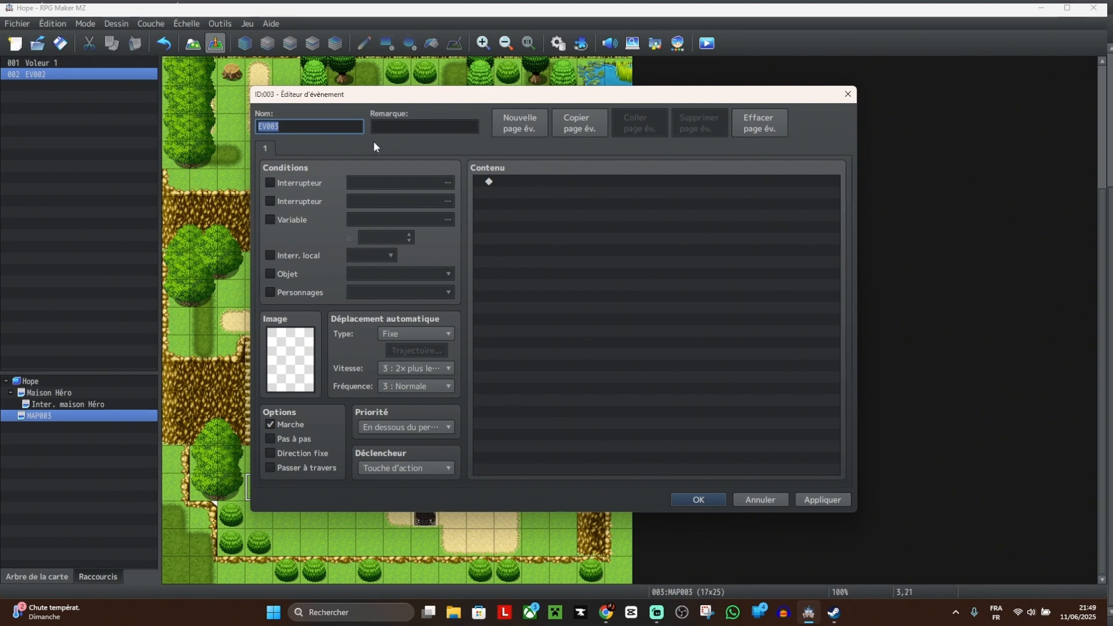
pyautogui.write('Combat')
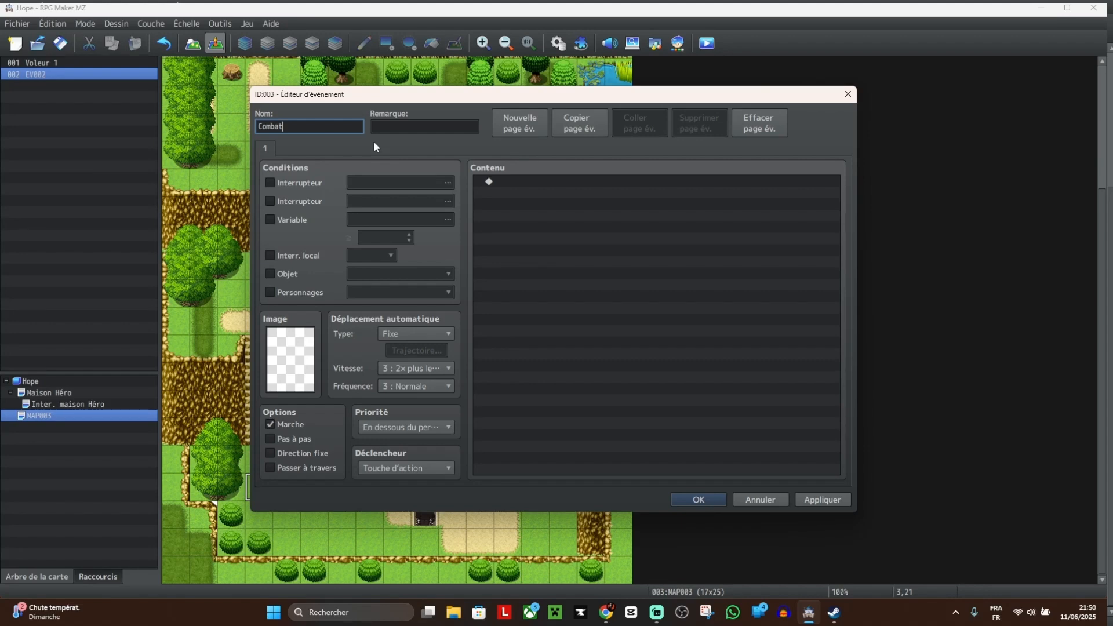
pyautogui.click(818, 502)
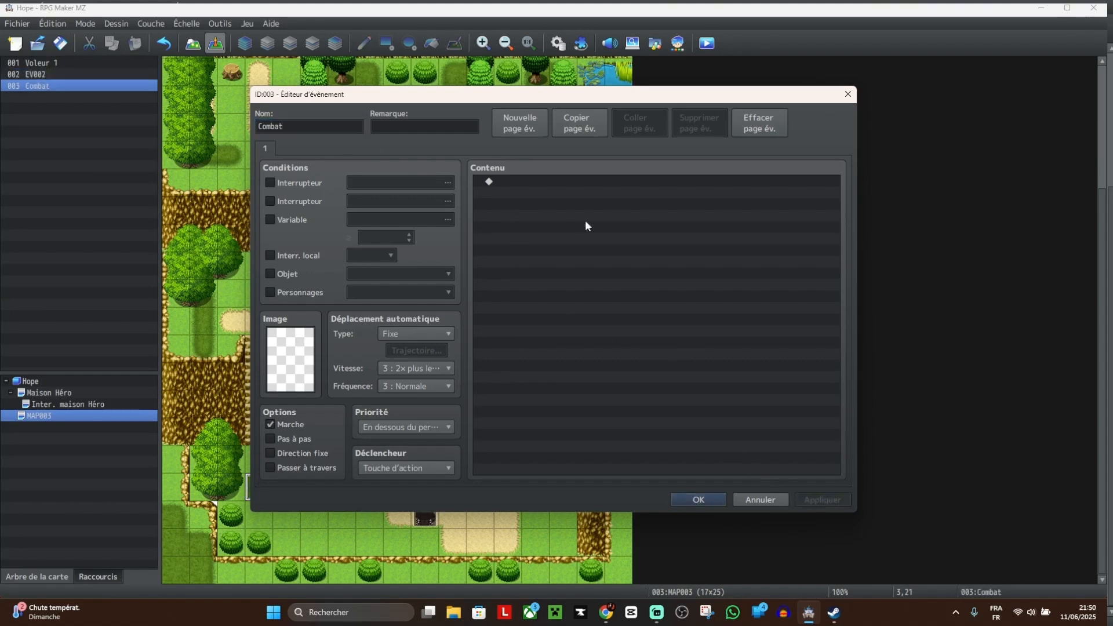
# Step: Add an Afficher texte command to the Combat event with the hooded, masked thief face from Actor3
pyautogui.doubleClick(550, 182)
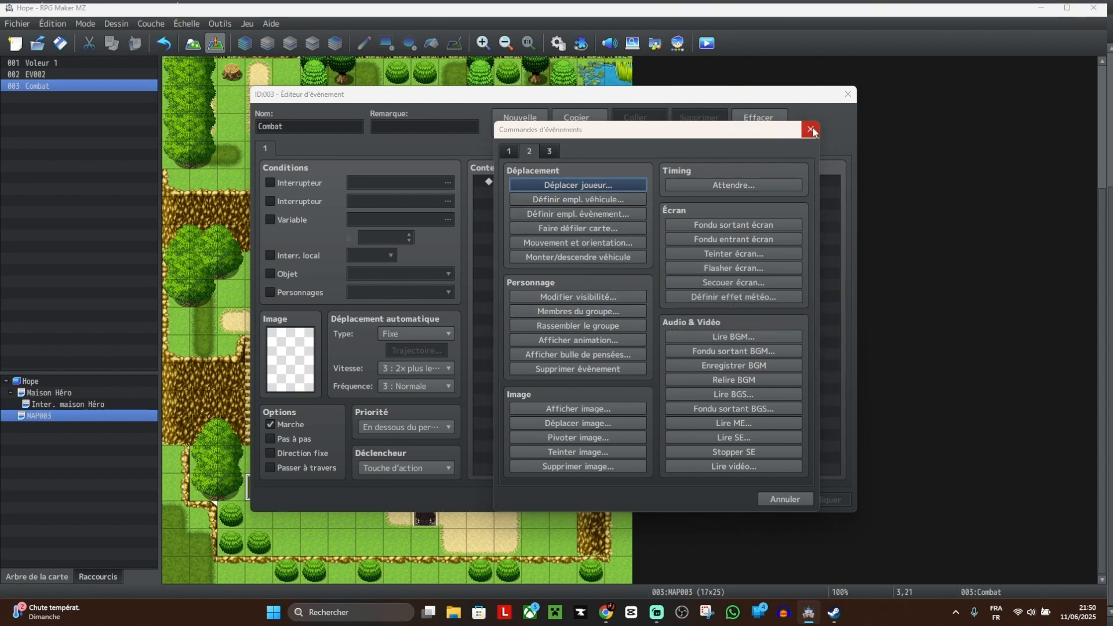
pyautogui.click(509, 150)
pyautogui.click(609, 185)
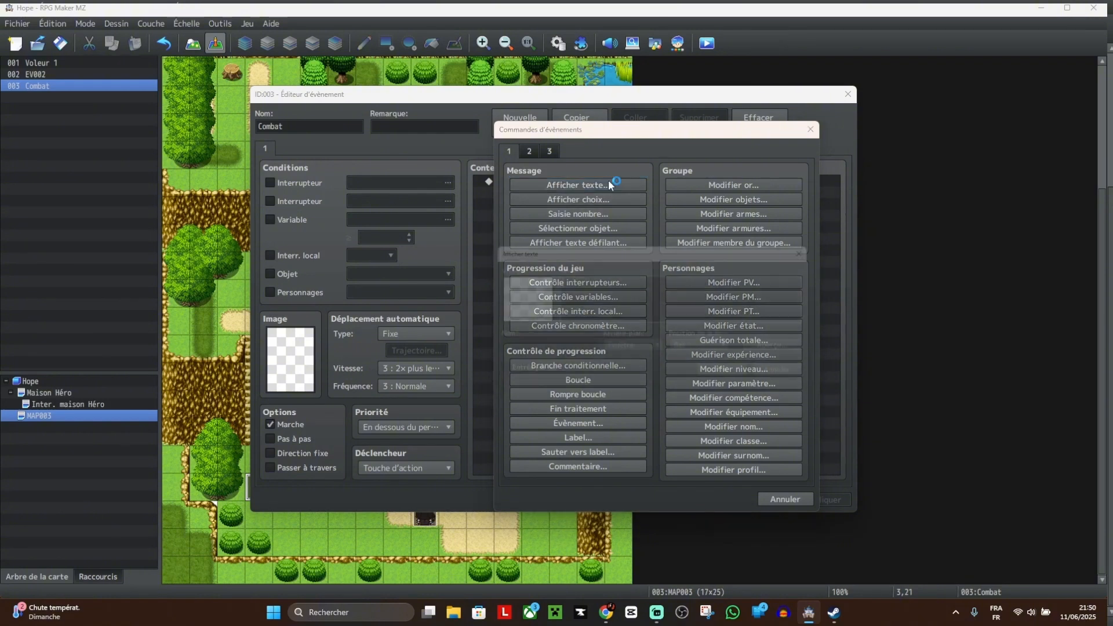
pyautogui.doubleClick(523, 281)
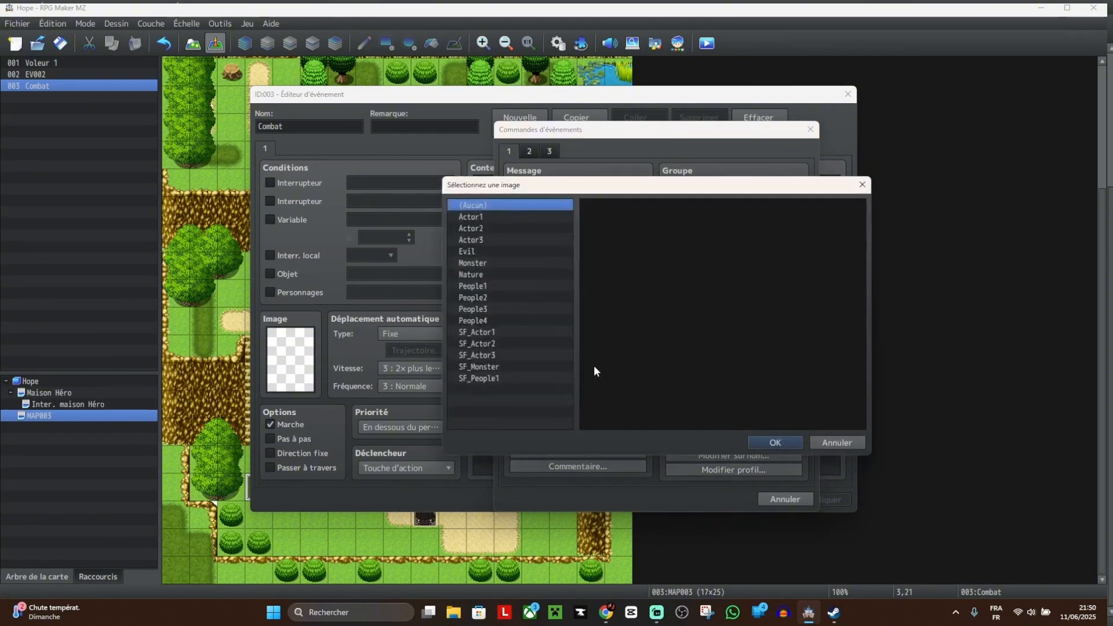
pyautogui.click(499, 240)
pyautogui.click(624, 297)
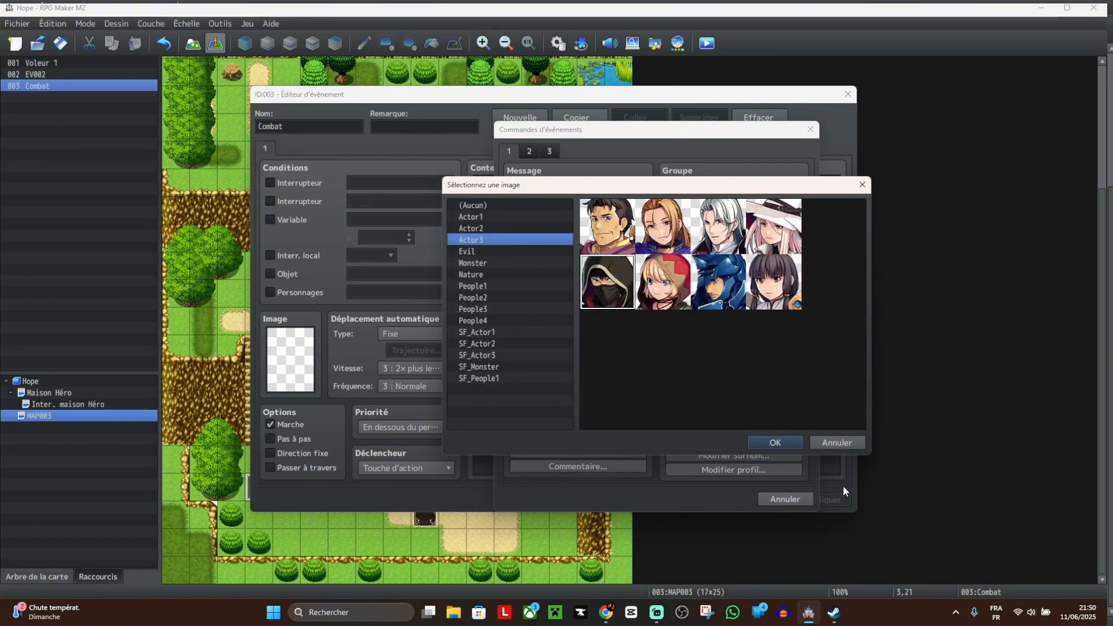
pyautogui.click(780, 441)
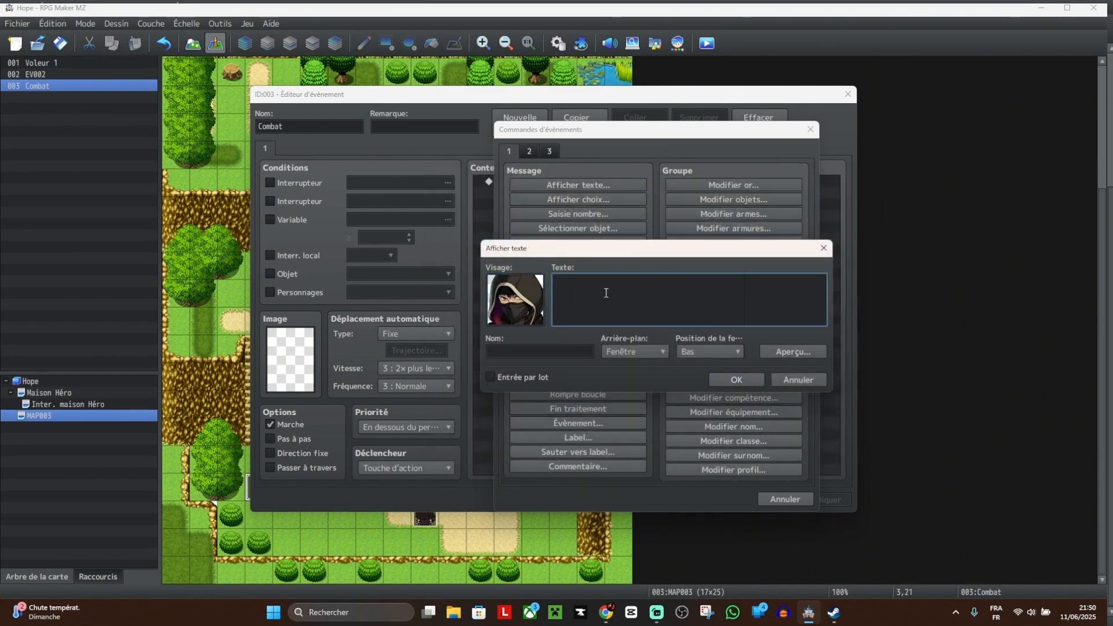
# Step: Write "Tu vas y passer !" as the thief's message text
pyautogui.write('V')
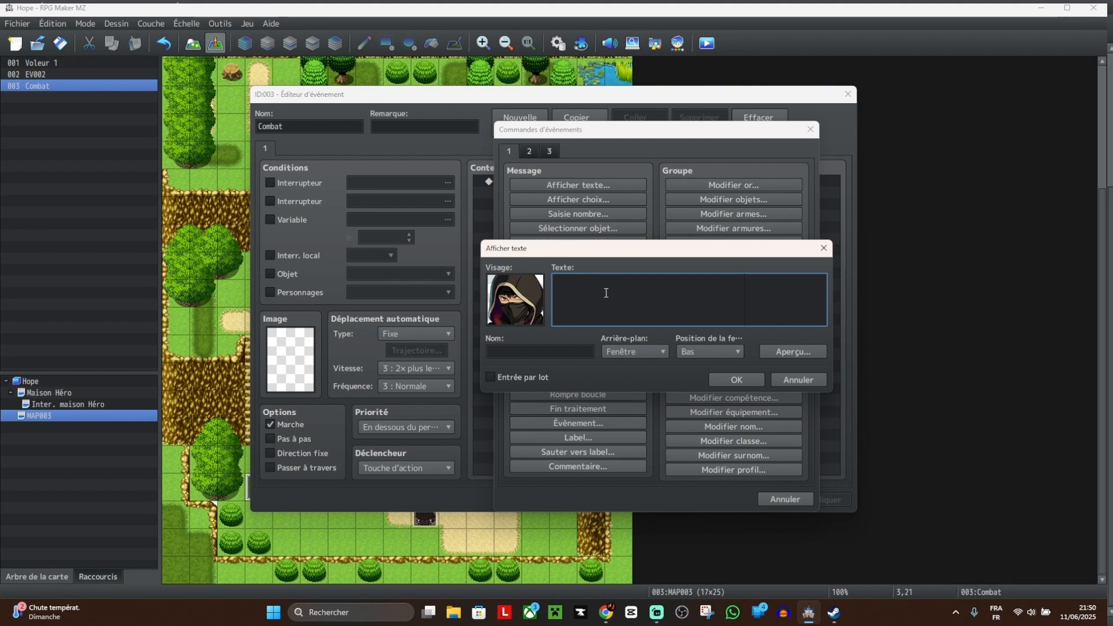
pyautogui.write('Tu vas')
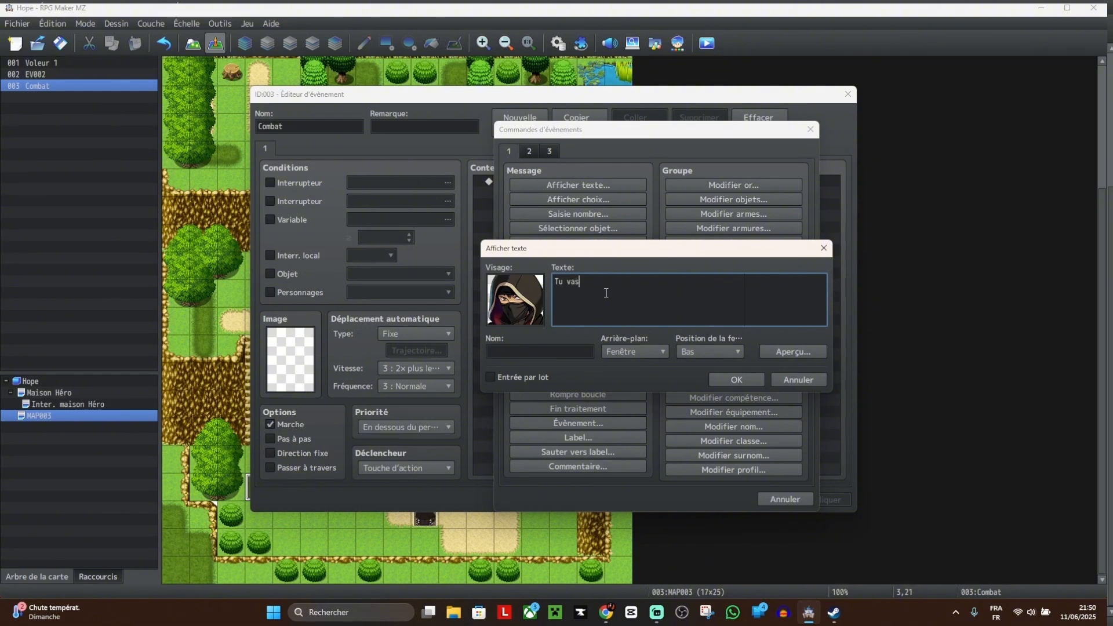
pyautogui.write(' mourrir')
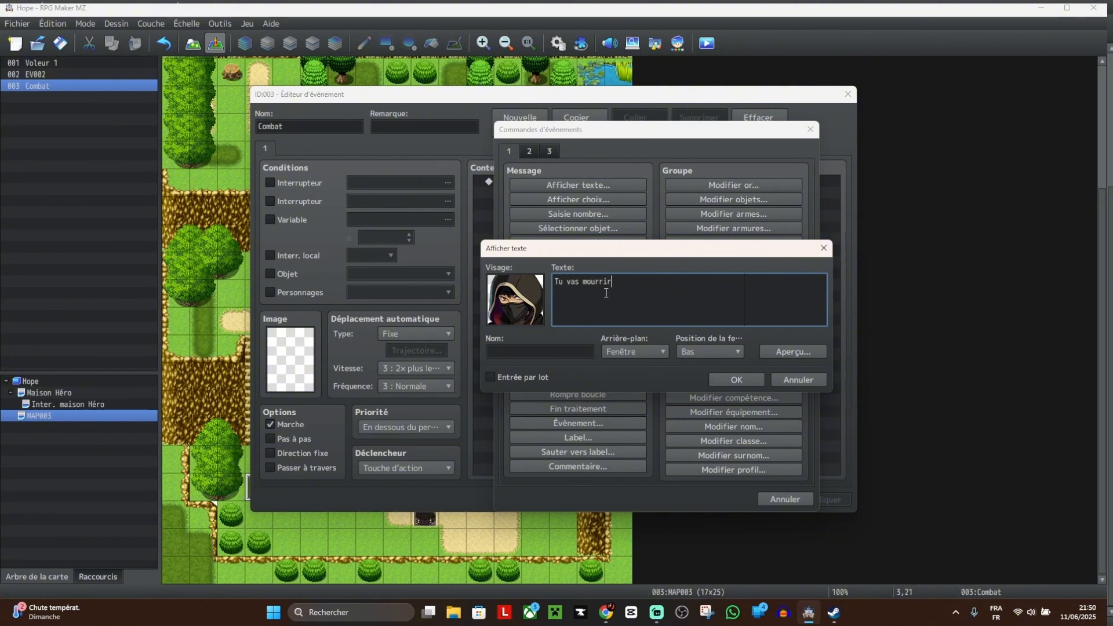
pyautogui.press('BackSpace')
pyautogui.press('BackSpace')
pyautogui.press('BackSpace')
pyautogui.write('y passer')
# Step: Give the message a Sombre background, Milieu position and the speaker name "Voleur", and save the Combat event
pyautogui.click(648, 350)
pyautogui.click(620, 373)
pyautogui.click(702, 352)
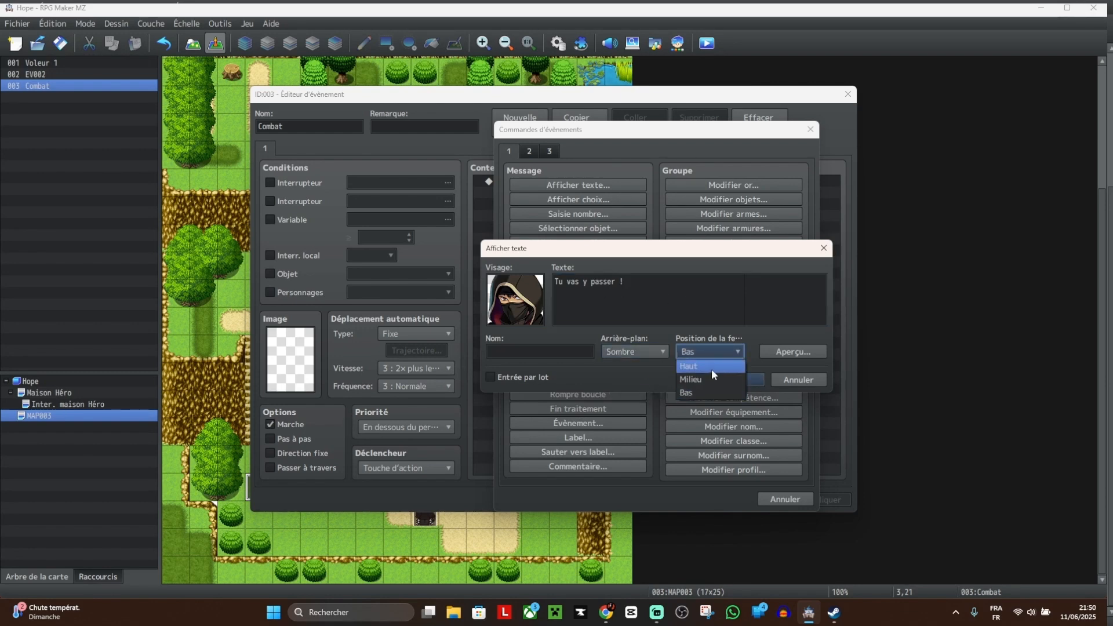
pyautogui.click(707, 377)
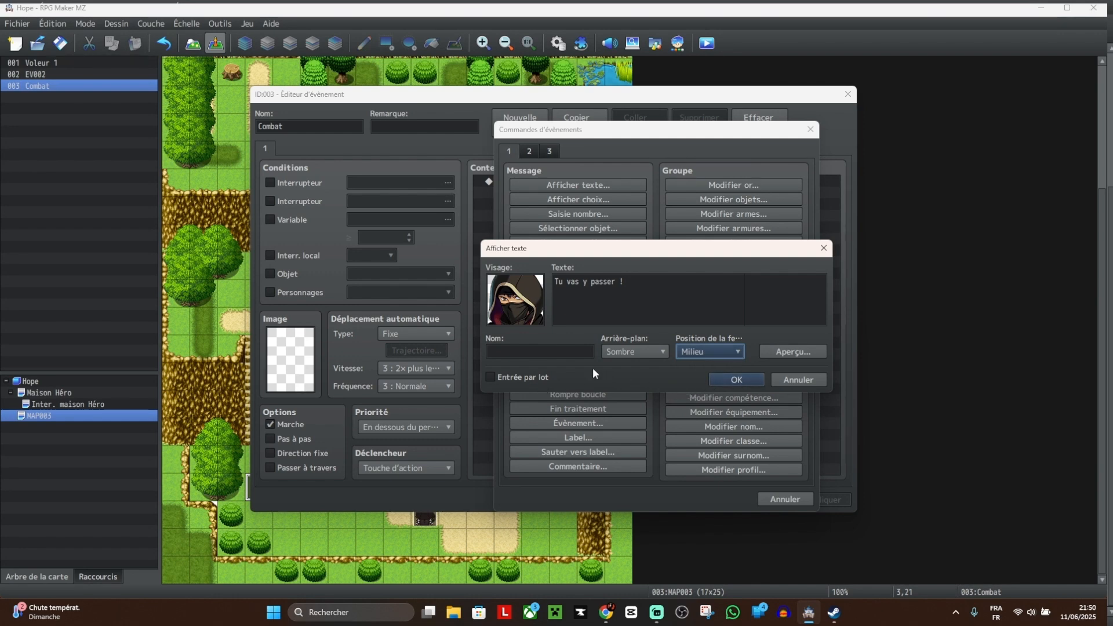
pyautogui.click(539, 352)
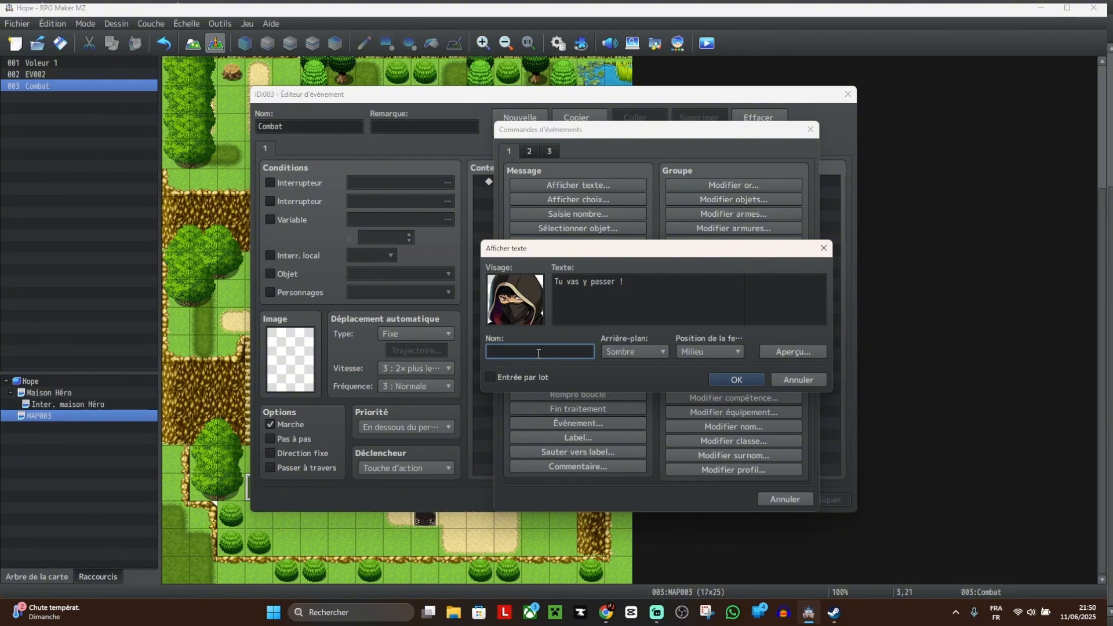
pyautogui.write('Voleur')
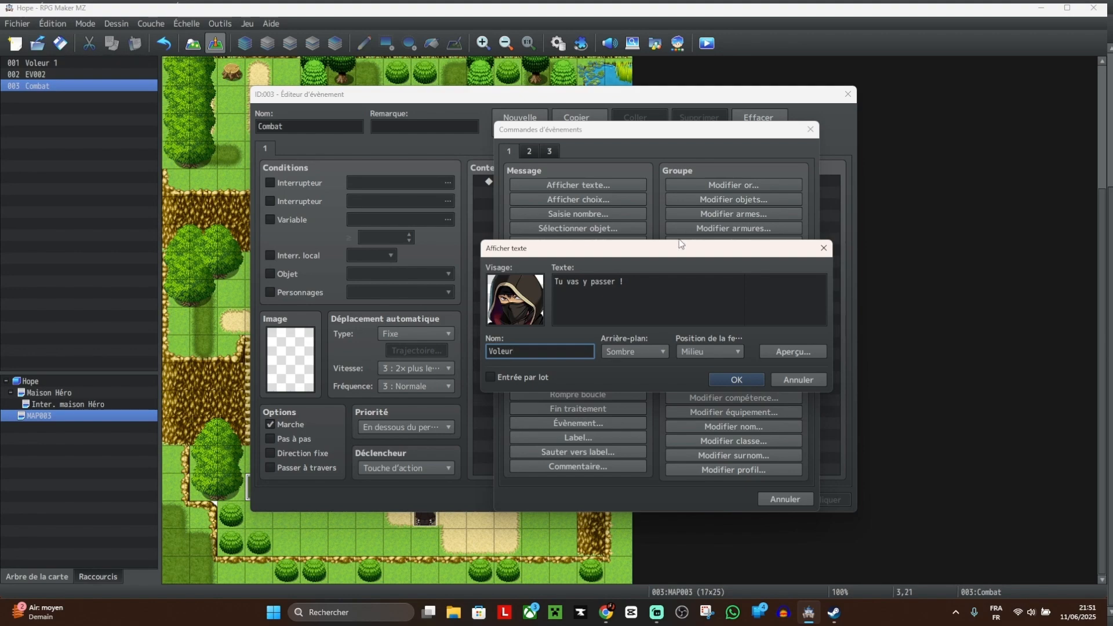
pyautogui.click(741, 378)
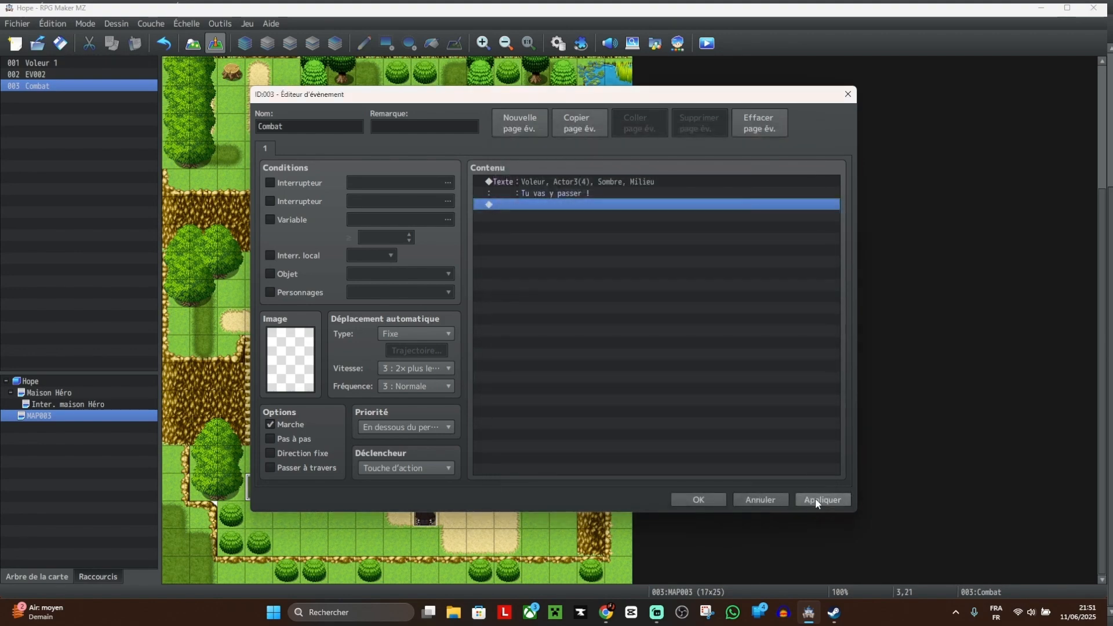
pyautogui.click(815, 499)
pyautogui.click(702, 500)
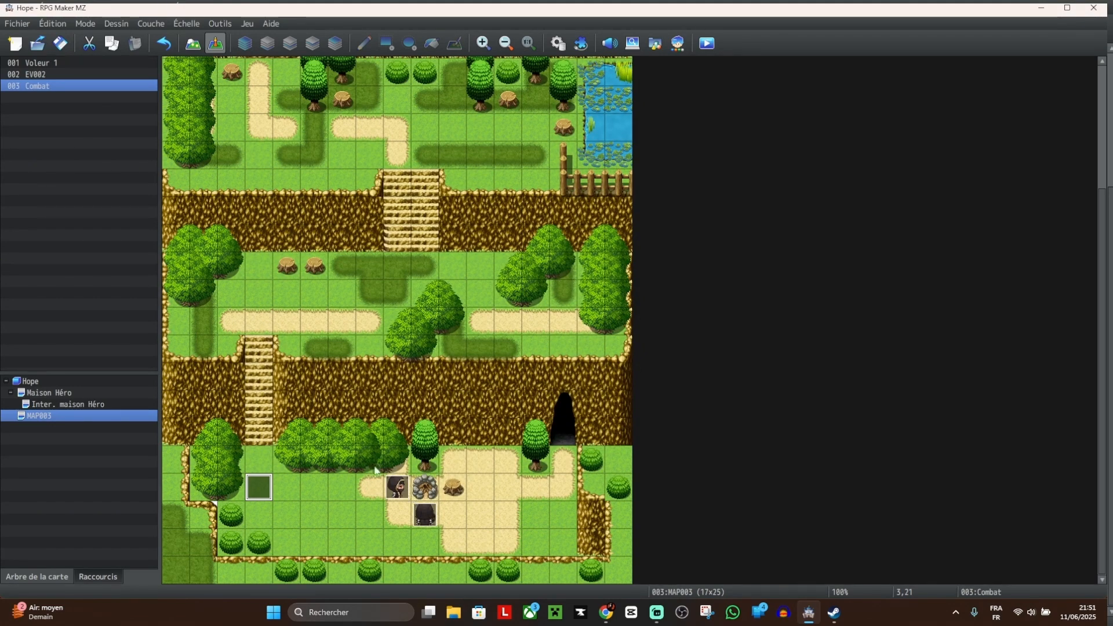
# Step: Set the player's starting position at (3,15), on the path tile above the lower stairs
pyautogui.click(267, 322)
pyautogui.rightClick(268, 323)
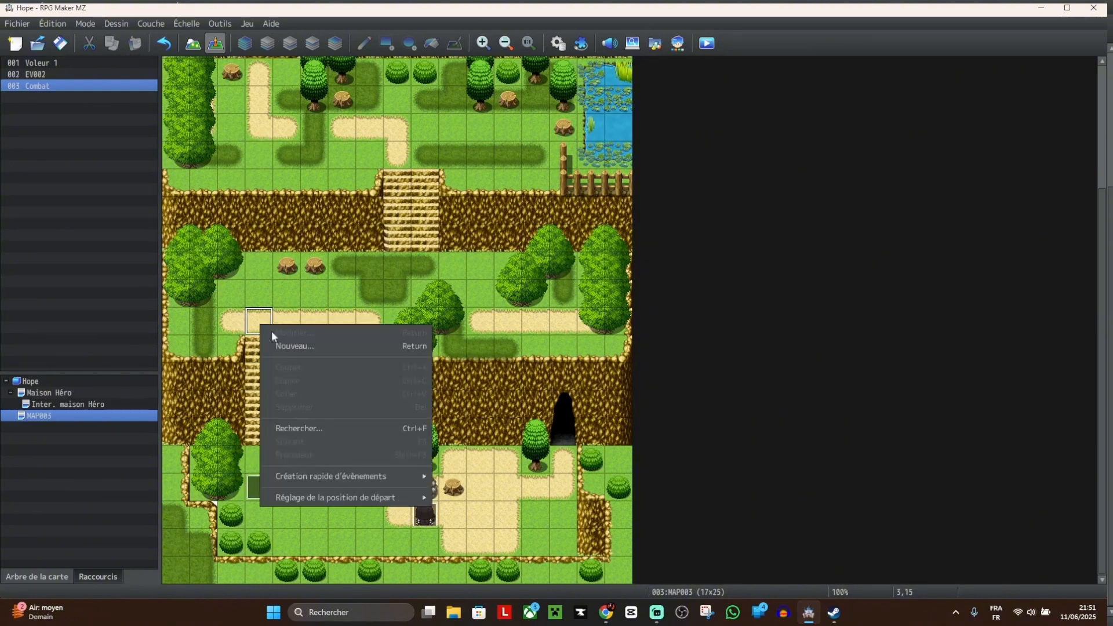
pyautogui.moveTo(405, 498)
pyautogui.click(460, 498)
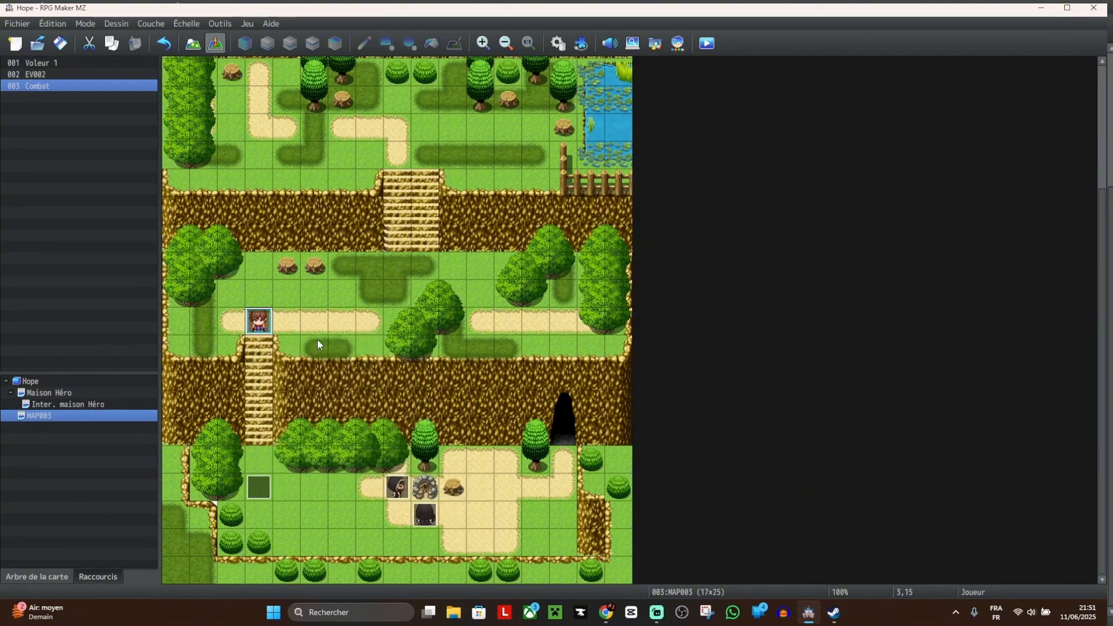
# Step: Save the game changes and playtest by walking the party down the stairs toward the Combat tile, and close the playtest
pyautogui.click(701, 45)
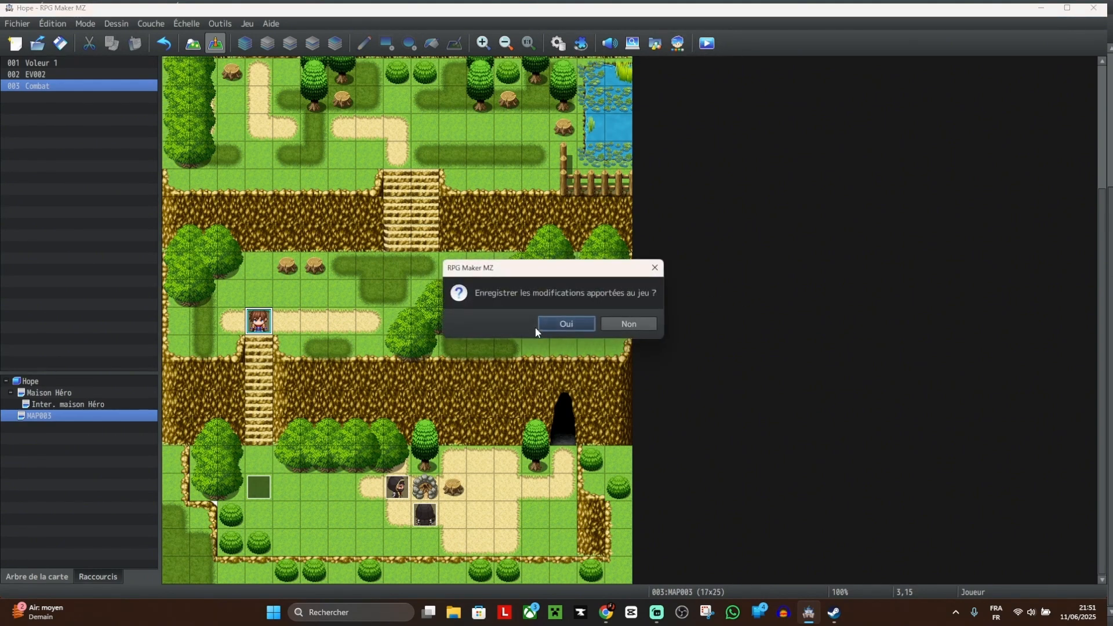
pyautogui.click(558, 322)
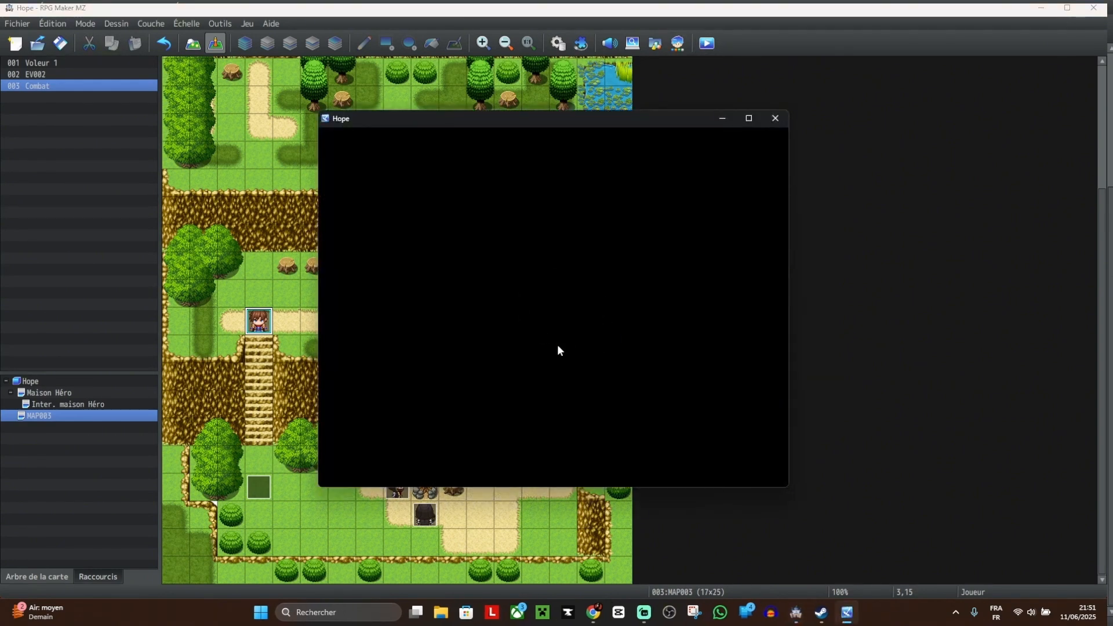
pyautogui.click(561, 360)
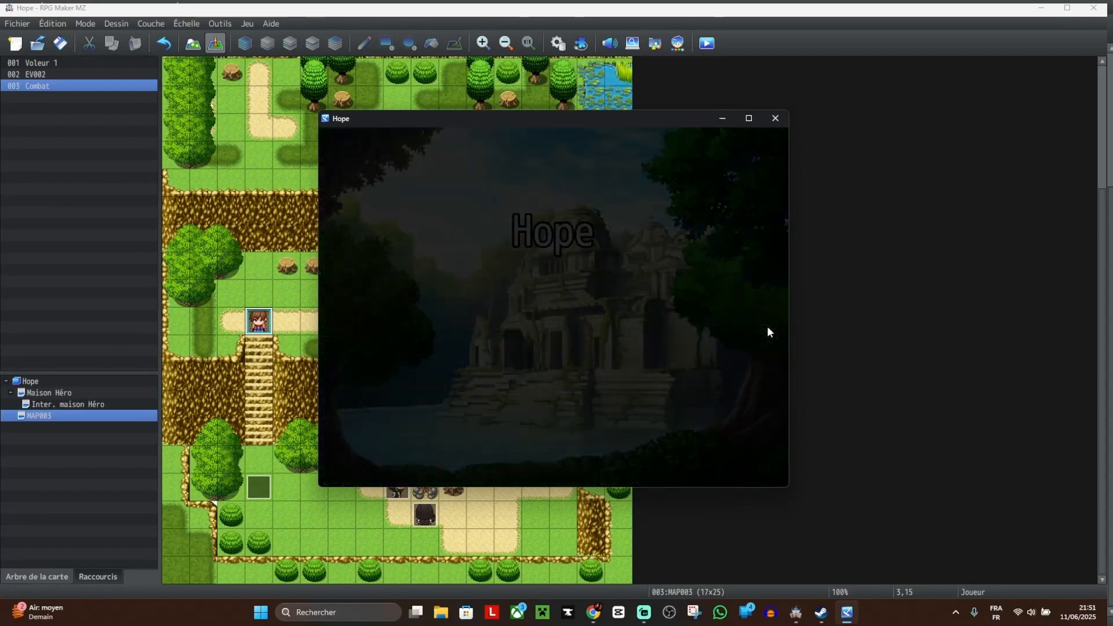
pyautogui.press('Down')
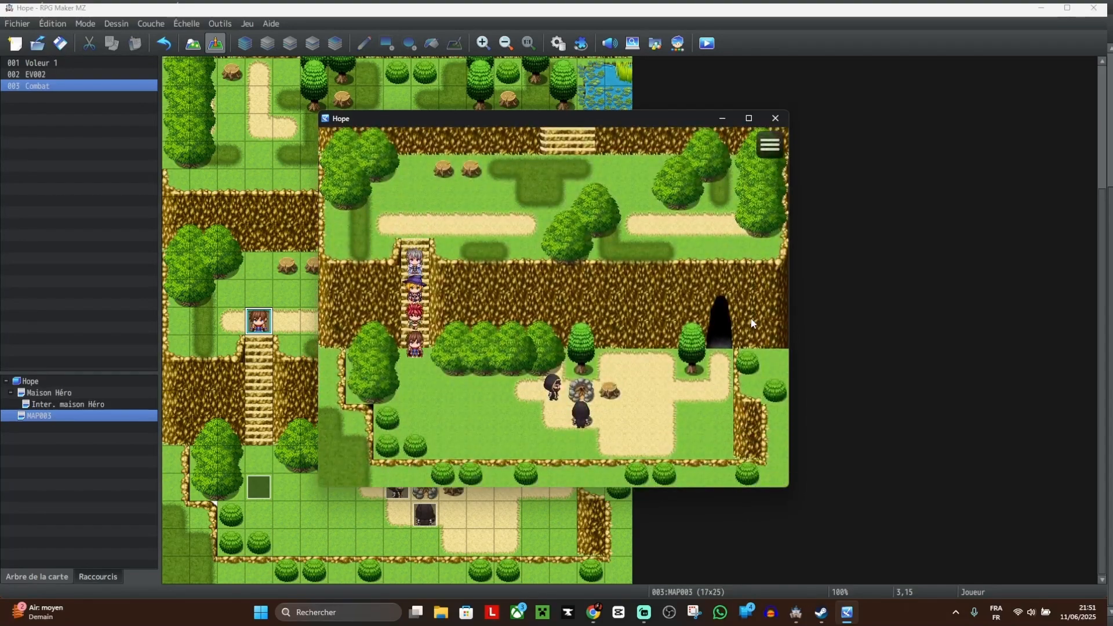
pyautogui.click(775, 118)
# Step: Set the Combat event's trigger to Contact joueur and save the event
pyautogui.doubleClick(260, 487)
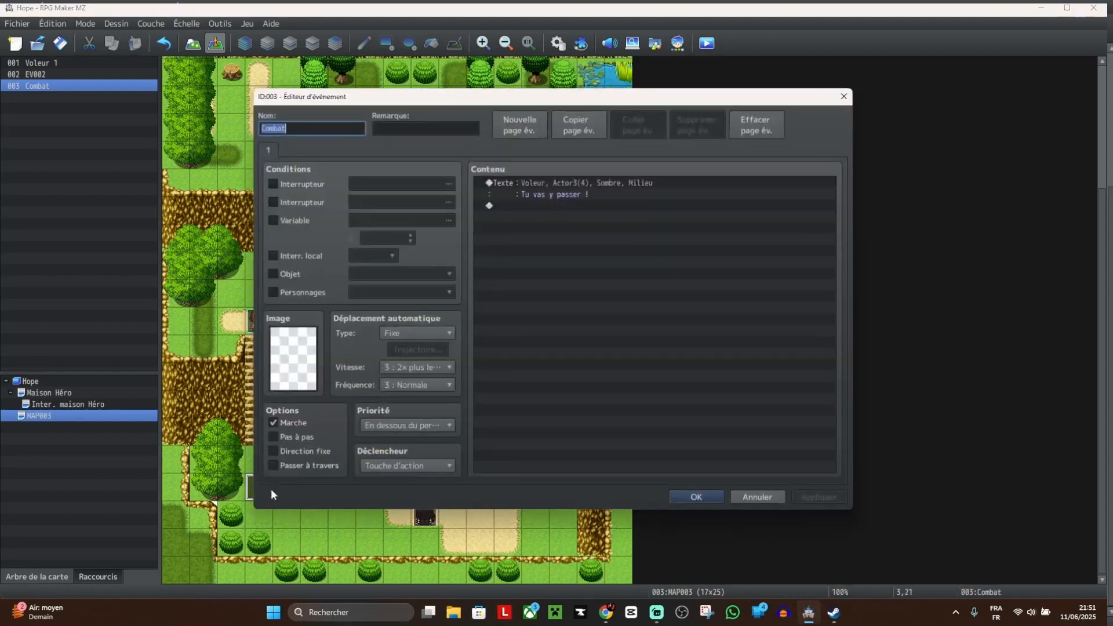
pyautogui.click(444, 471)
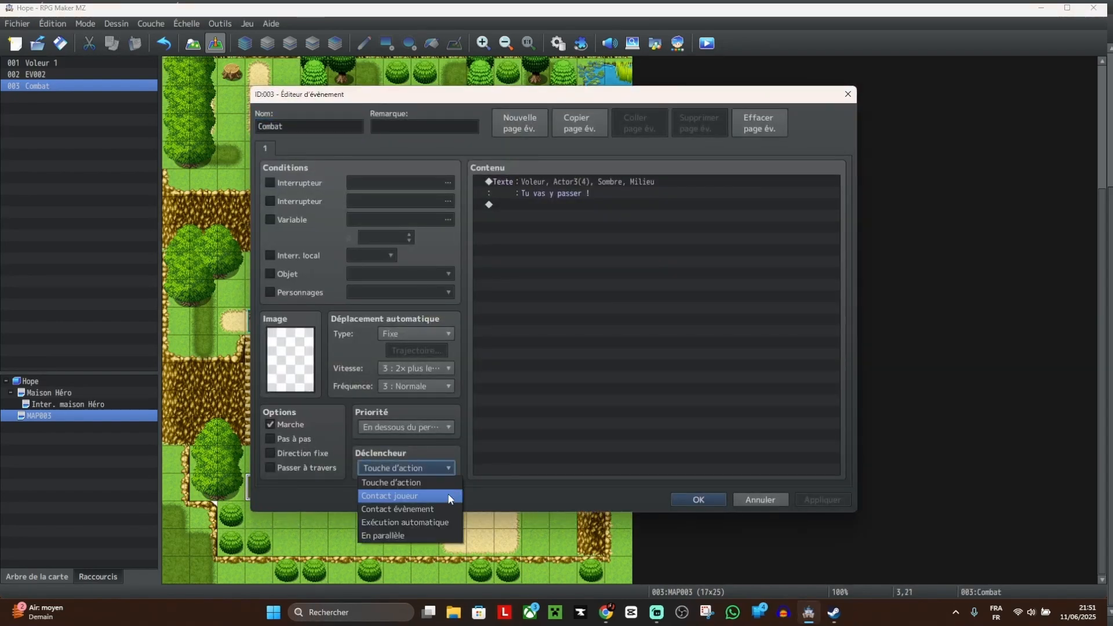
pyautogui.click(449, 496)
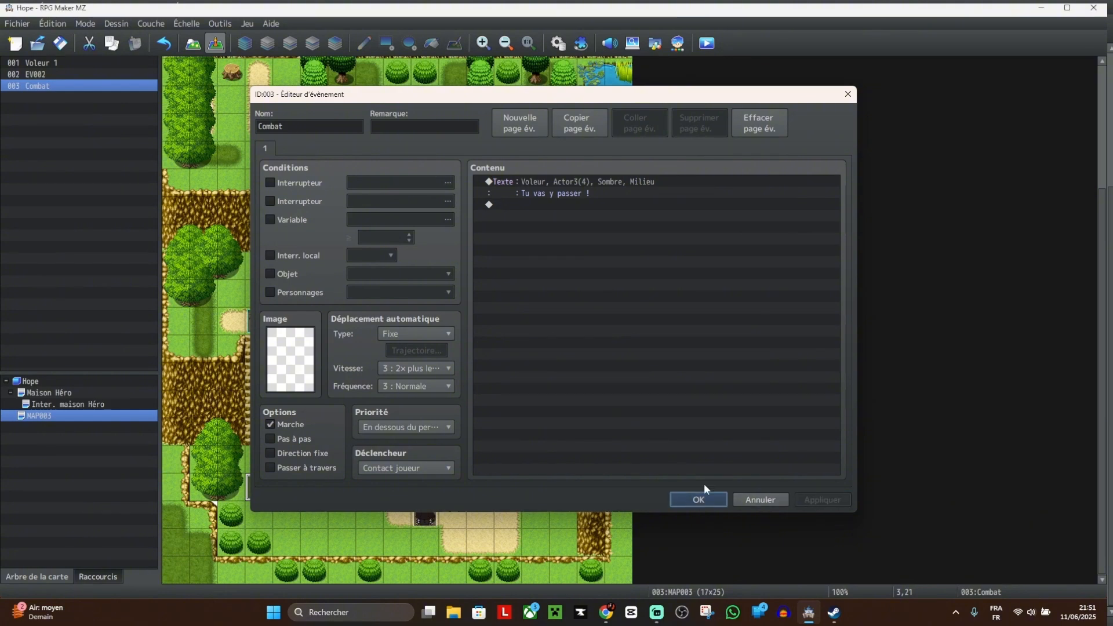
pyautogui.click(699, 498)
# Step: Save the changes and playtest the thief's message by stepping onto the Combat tile, and close the playtest
pyautogui.click(707, 43)
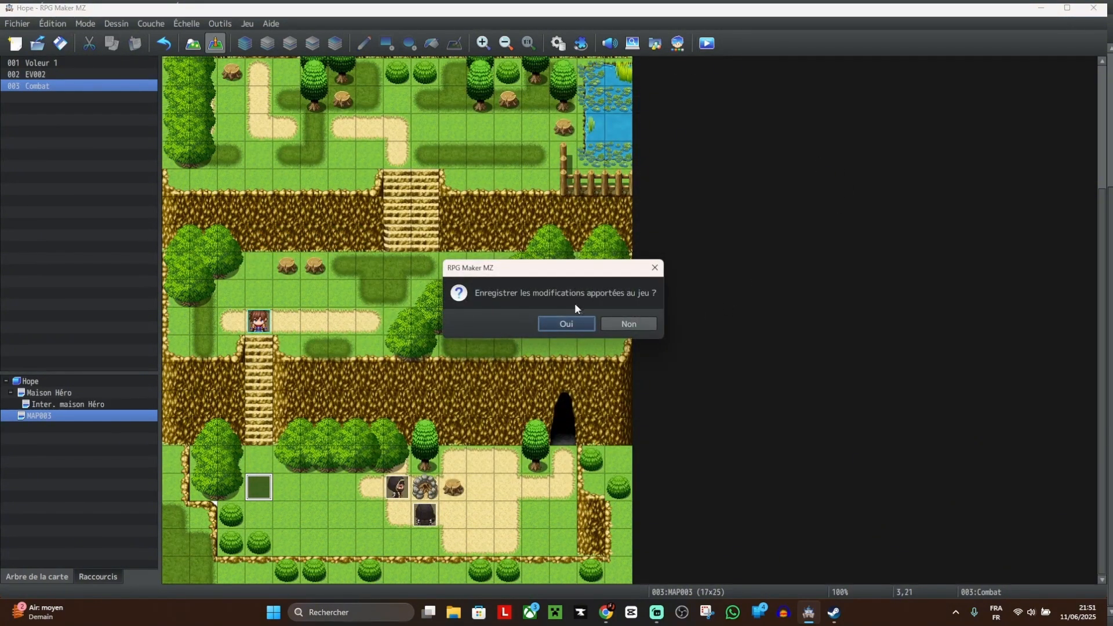
pyautogui.click(563, 321)
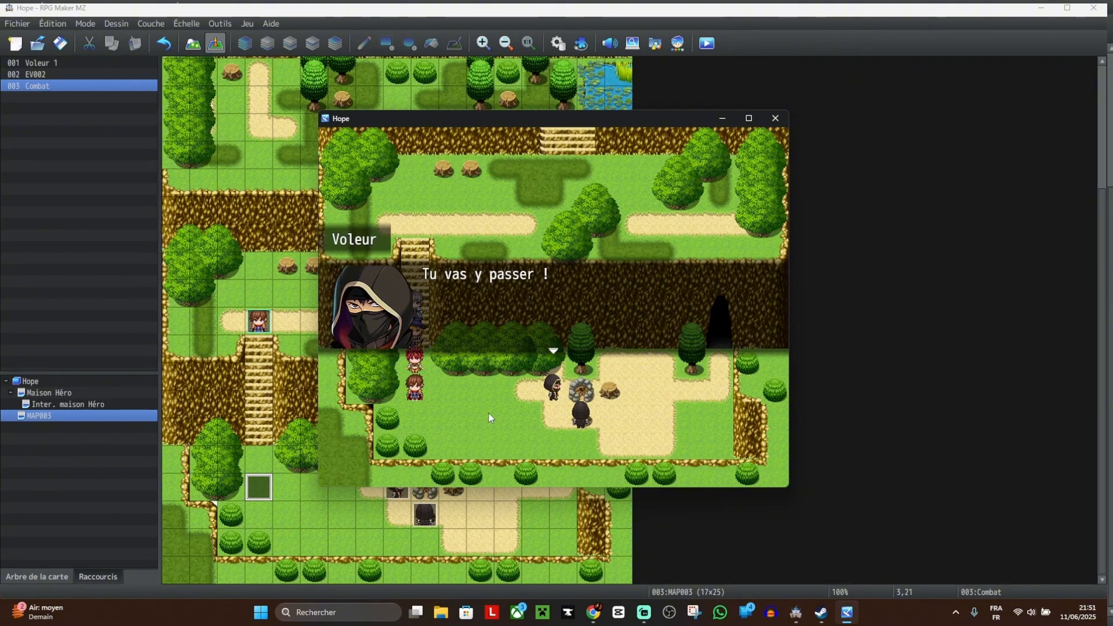
pyautogui.click(775, 118)
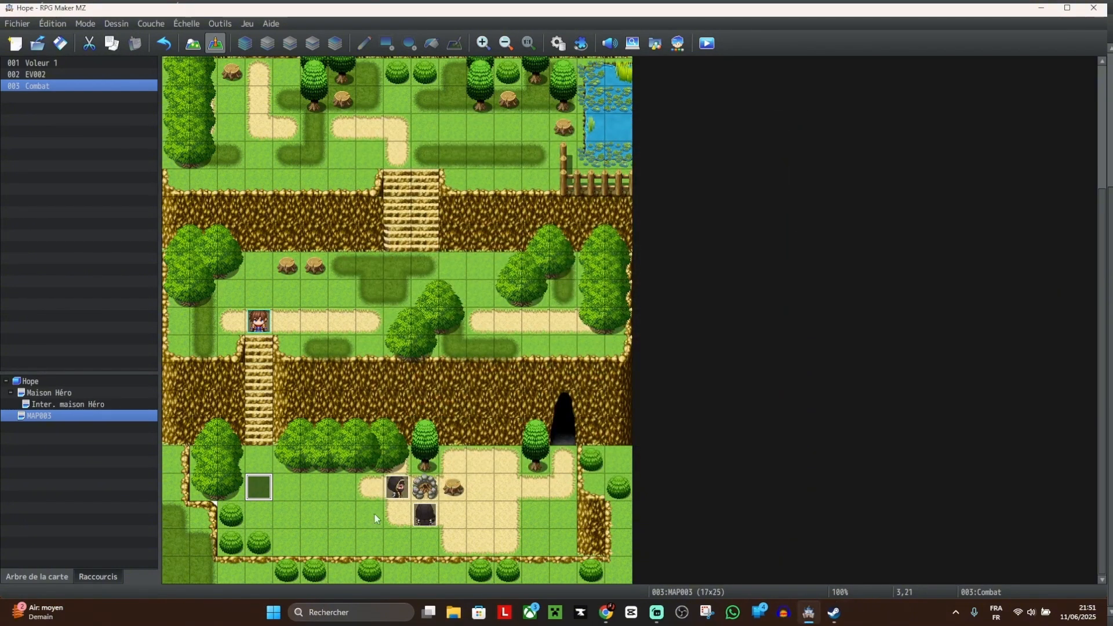
# Step: Open the Combat event on MAP003 and start adding a new command after the thief's message
pyautogui.doubleClick(262, 489)
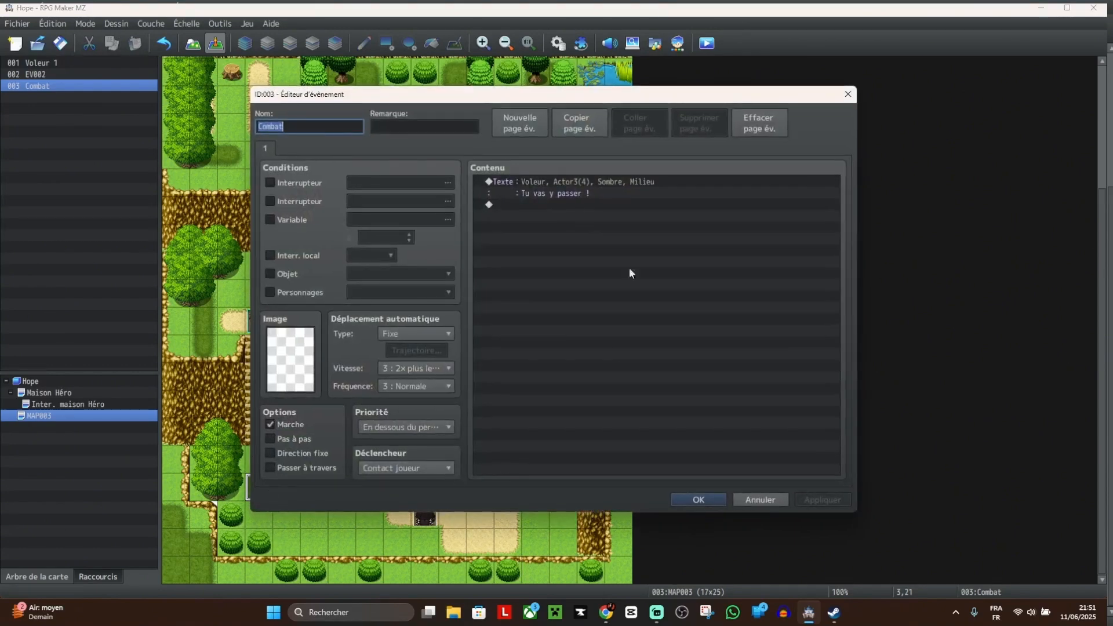
pyautogui.doubleClick(578, 204)
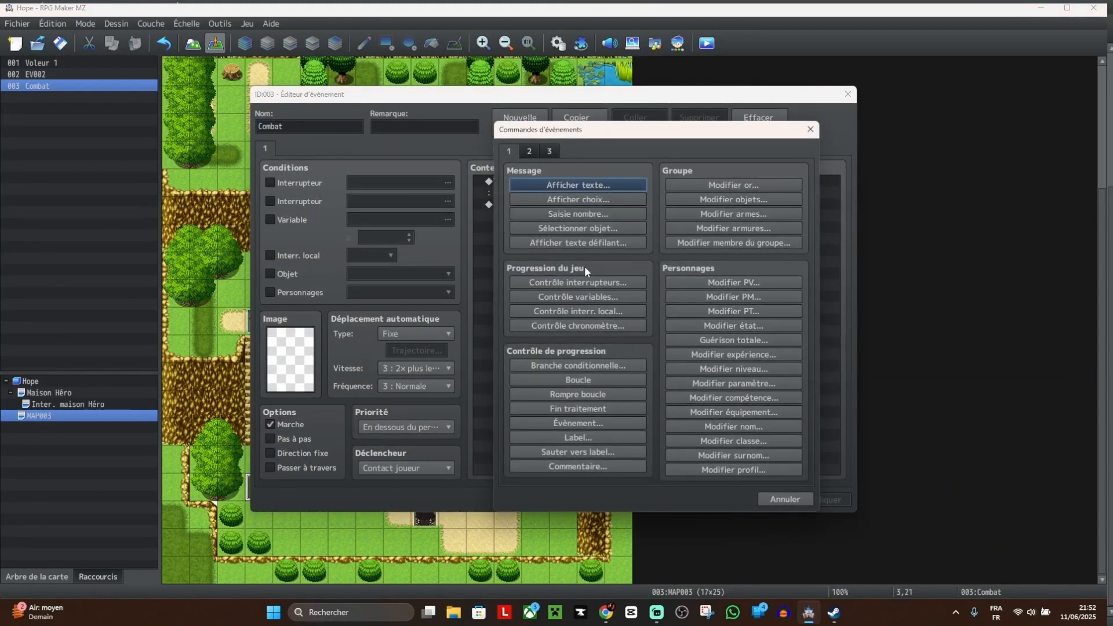
pyautogui.click(530, 152)
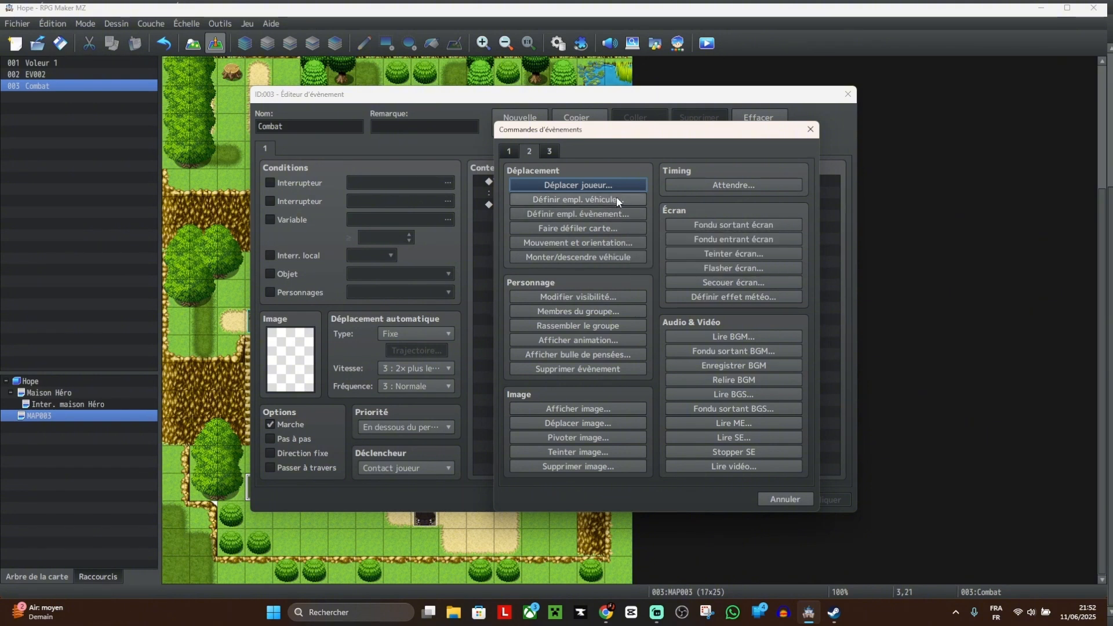
pyautogui.click(514, 152)
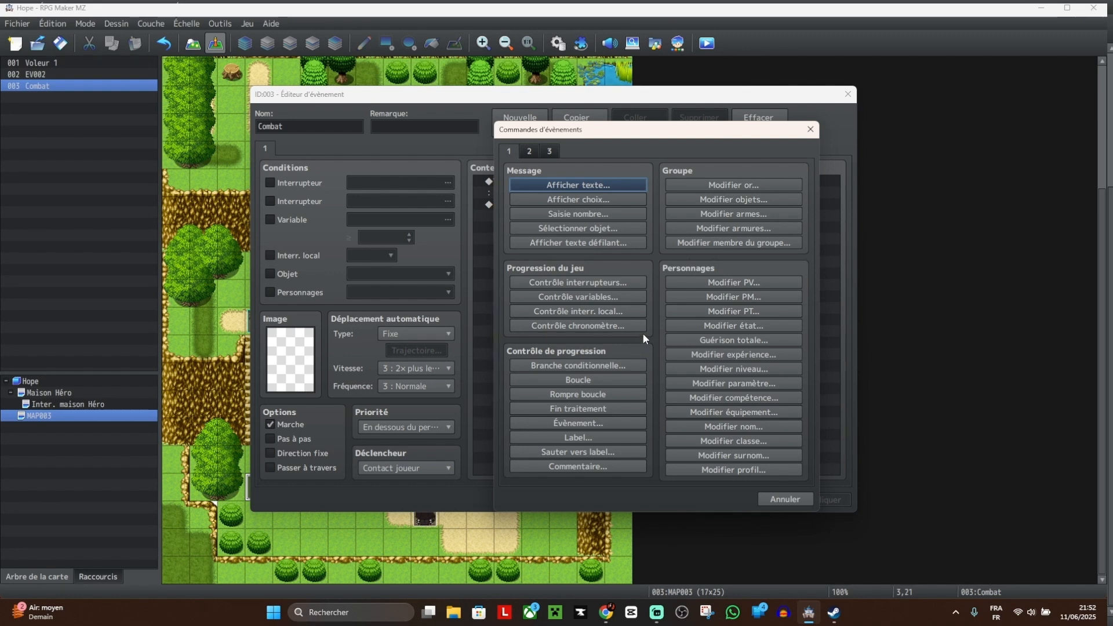
pyautogui.click(632, 426)
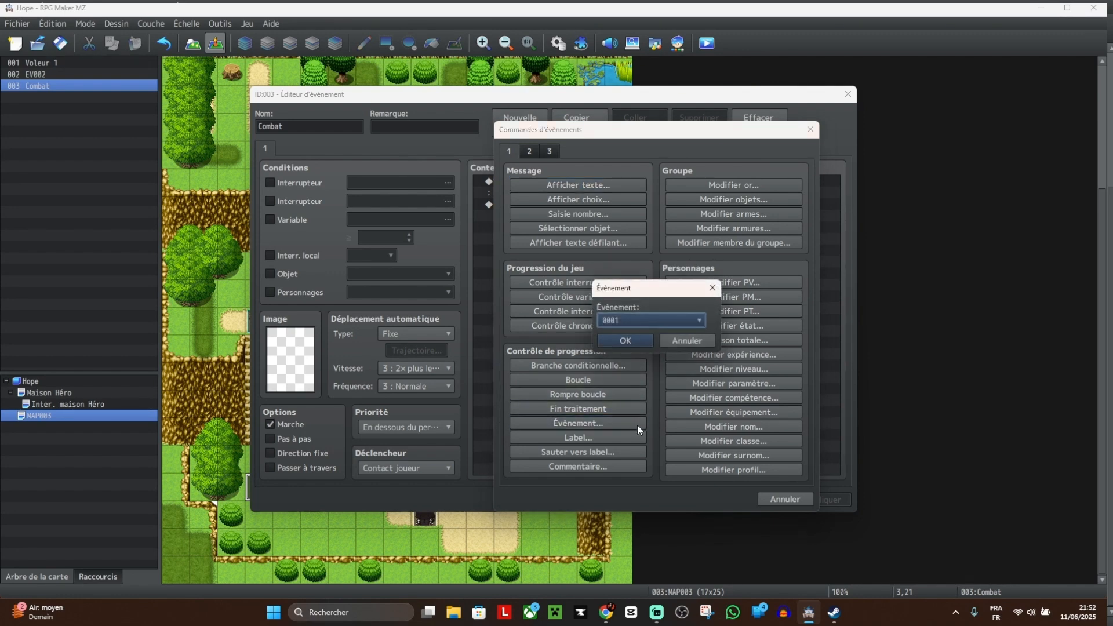
pyautogui.click(663, 321)
pyautogui.click(713, 288)
pyautogui.click(713, 288)
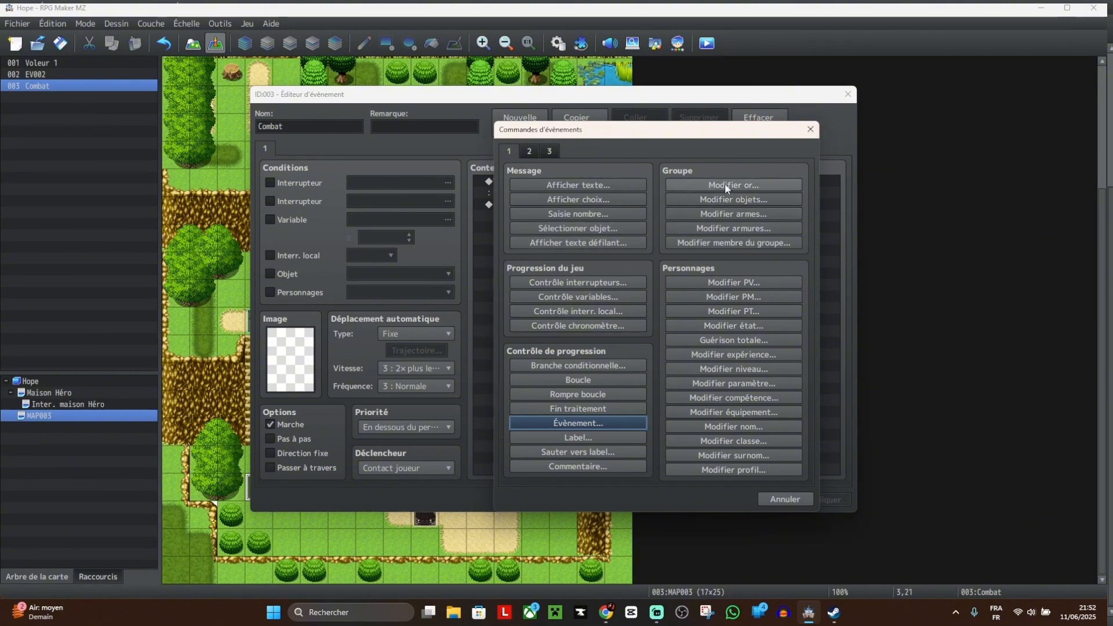
# Step: Add a Mouvement et orientation command that turns Voleur 1 to the left after the thief's message
pyautogui.click(529, 151)
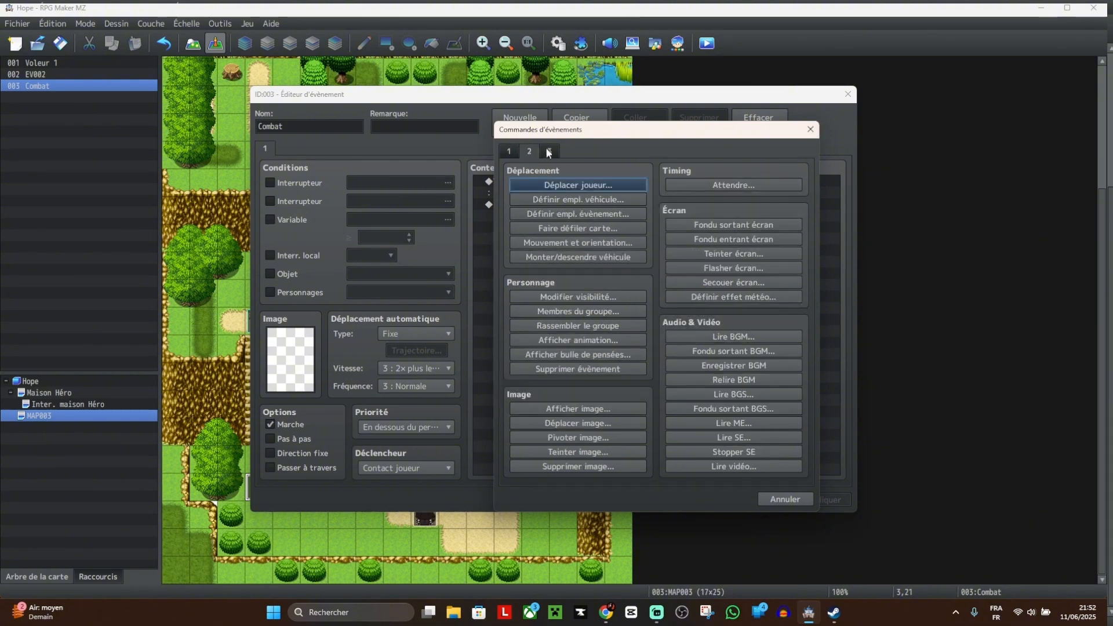
pyautogui.click(550, 151)
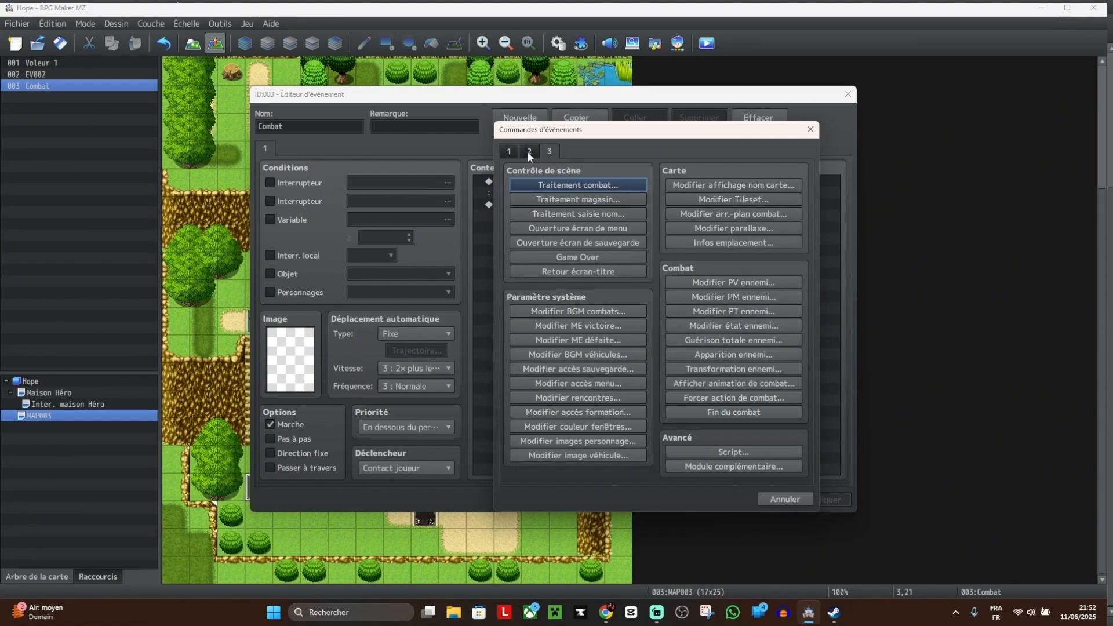
pyautogui.click(529, 151)
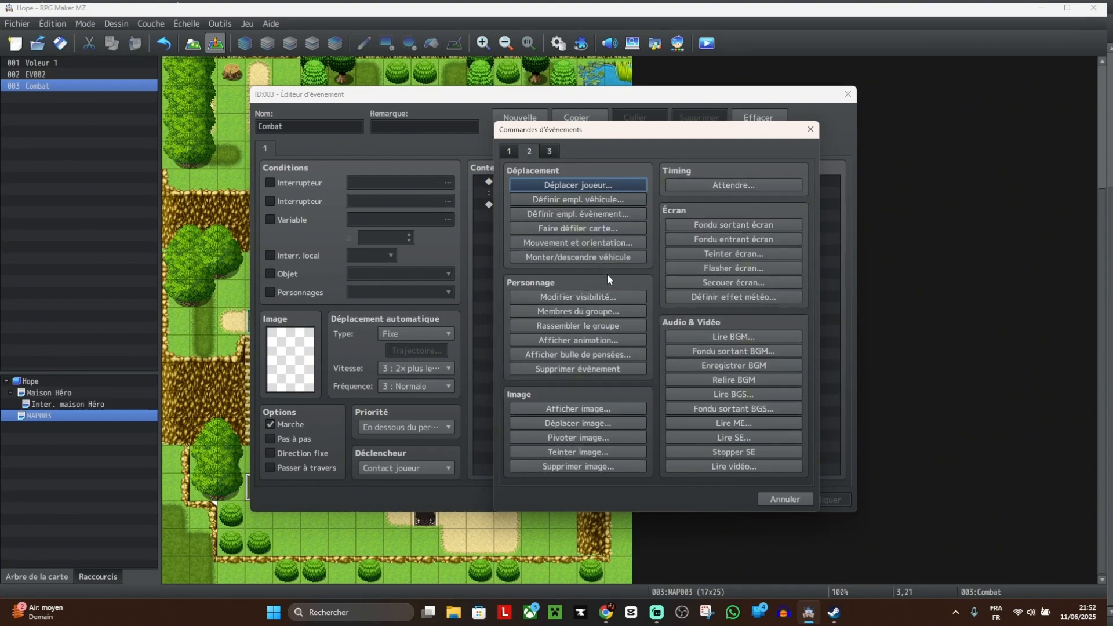
pyautogui.click(607, 243)
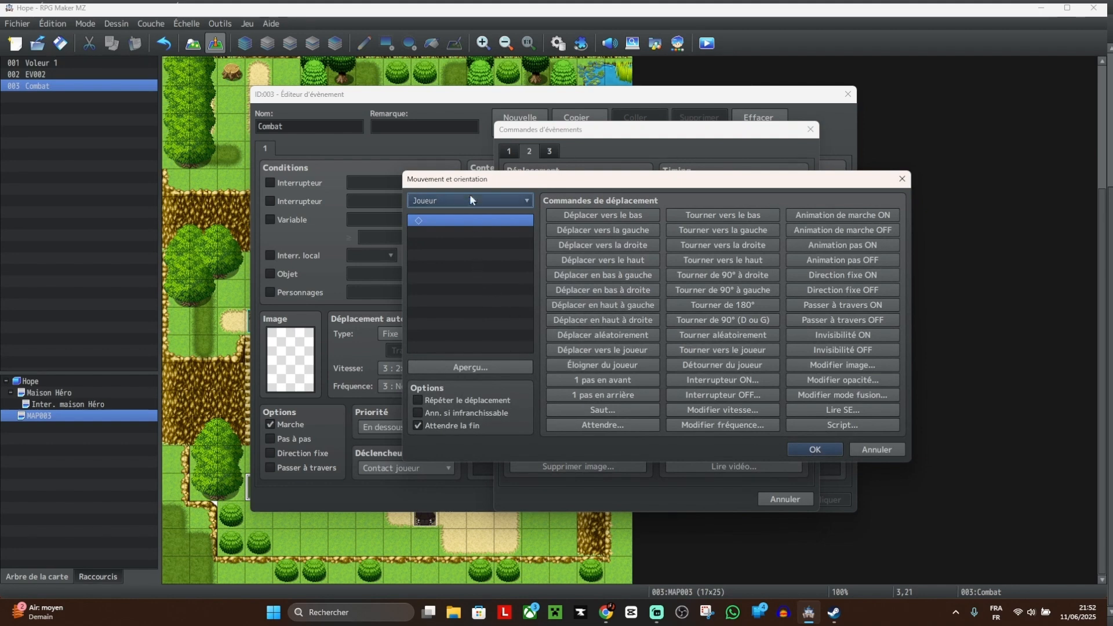
pyautogui.click(475, 199)
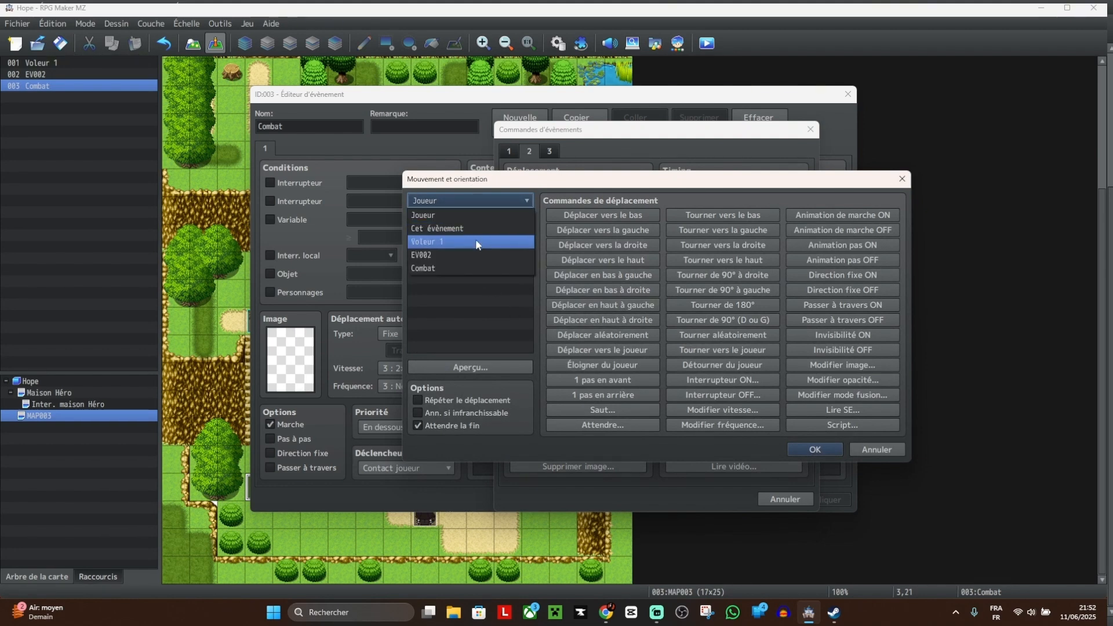
pyautogui.click(477, 242)
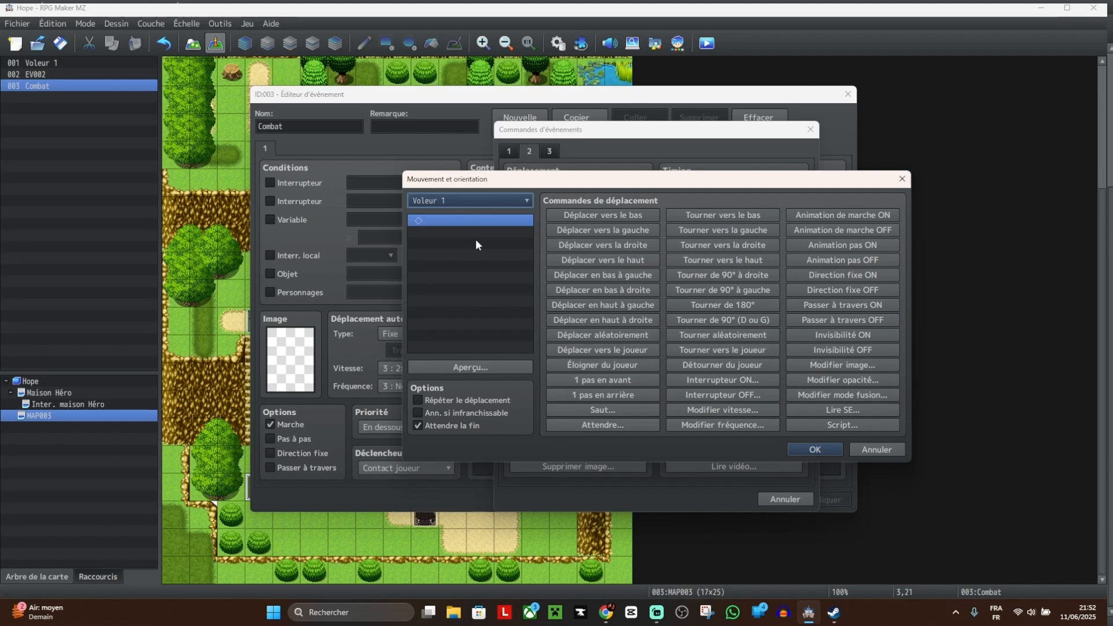
pyautogui.click(757, 230)
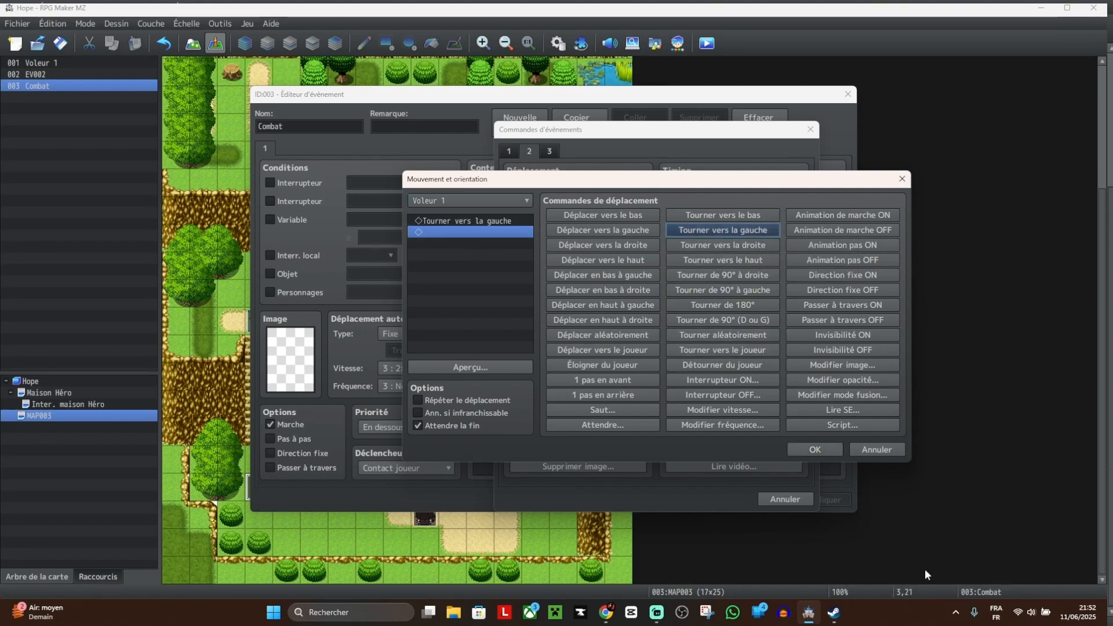
pyautogui.click(815, 450)
# Step: Add another Mouvement et orientation command that turns EV002 to the left
pyautogui.doubleClick(622, 228)
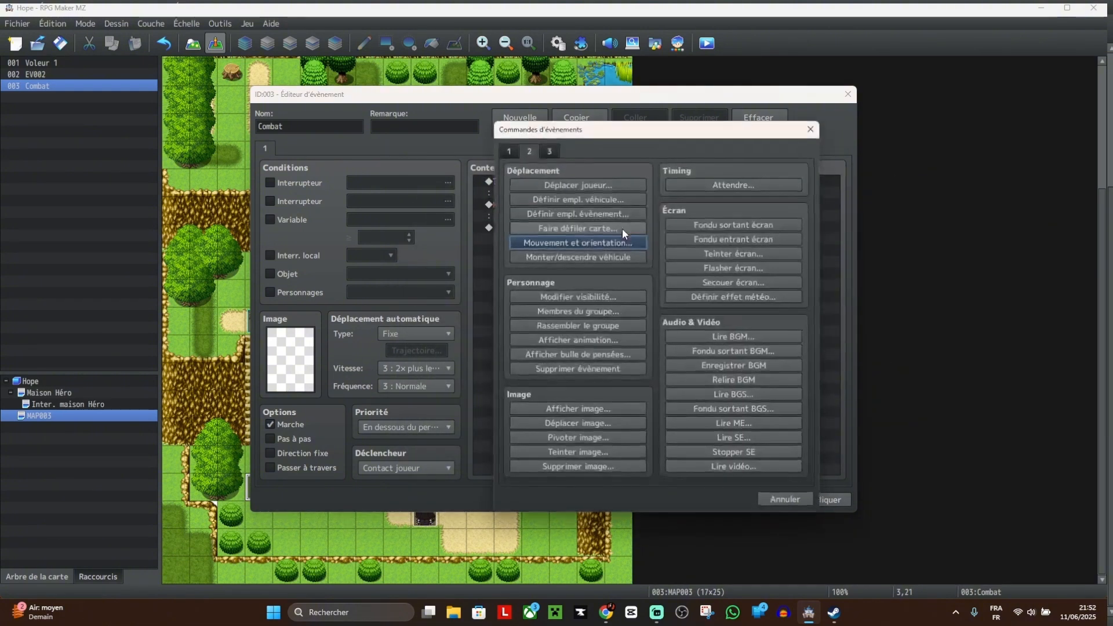
pyautogui.click(586, 244)
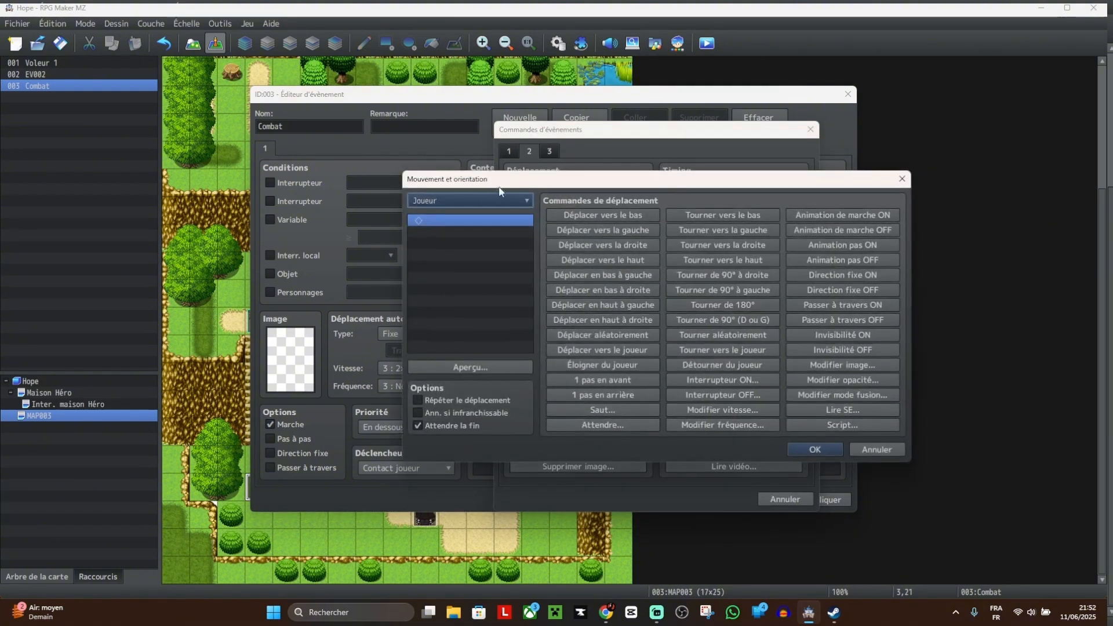
pyautogui.click(478, 200)
pyautogui.click(471, 252)
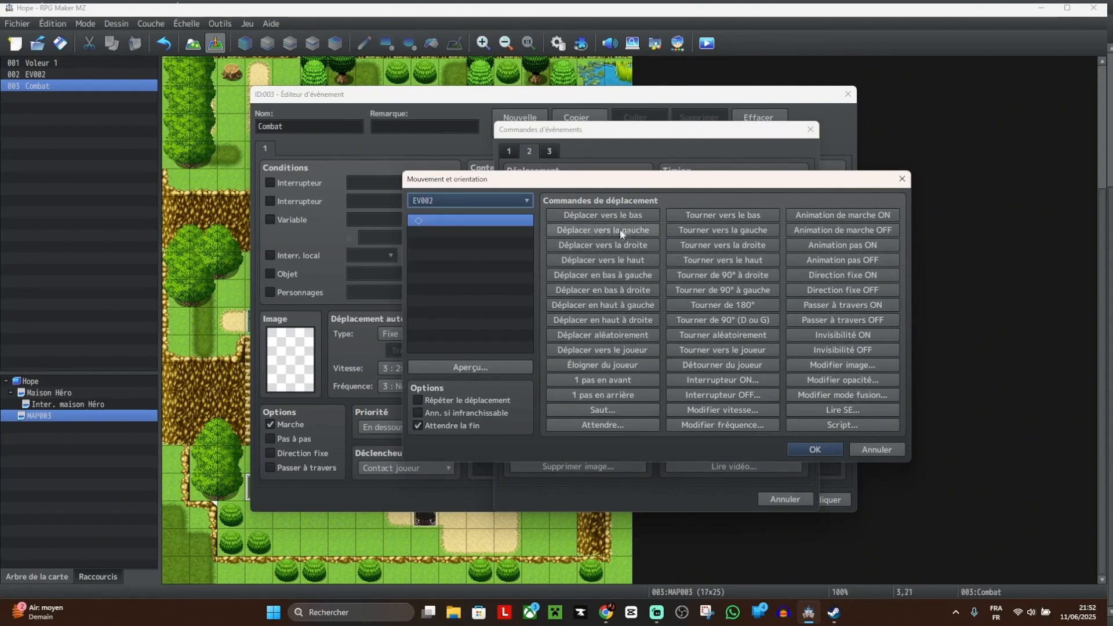
pyautogui.click(753, 230)
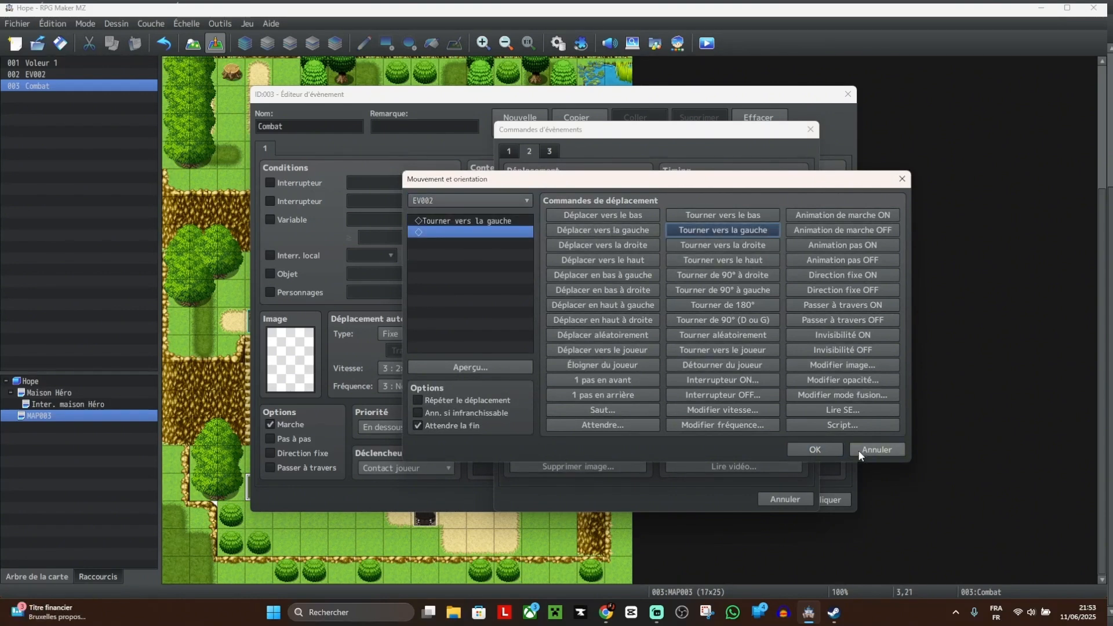
pyautogui.click(814, 450)
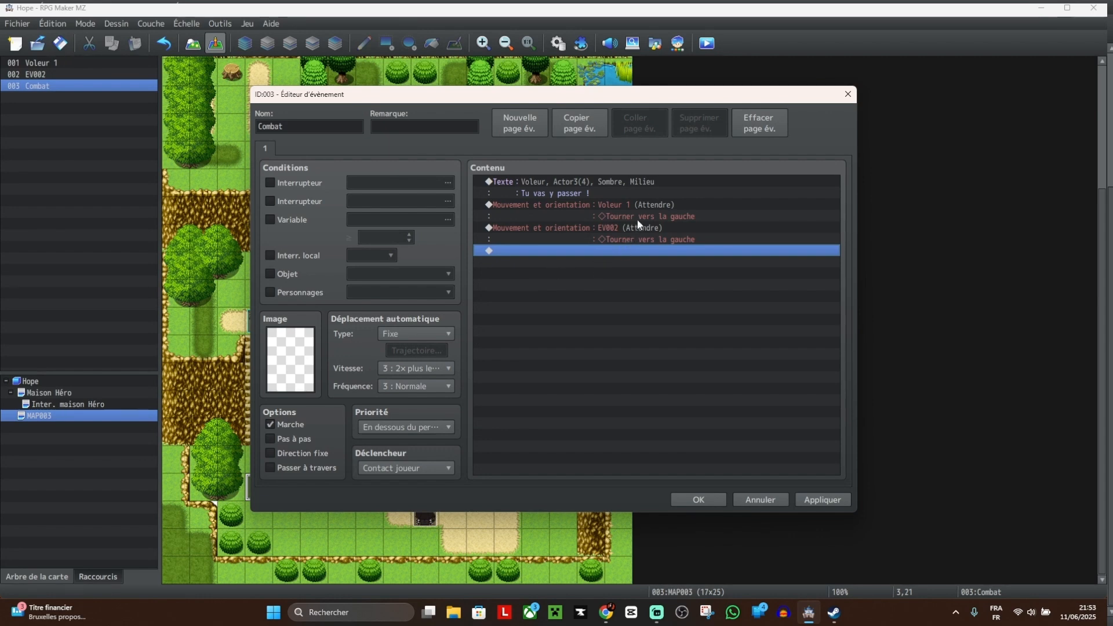
# Step: Insert a Mouvement et orientation command before EV002's turn that moves Joueur three steps left, with Attendre la fin disabled
pyautogui.press('Return')
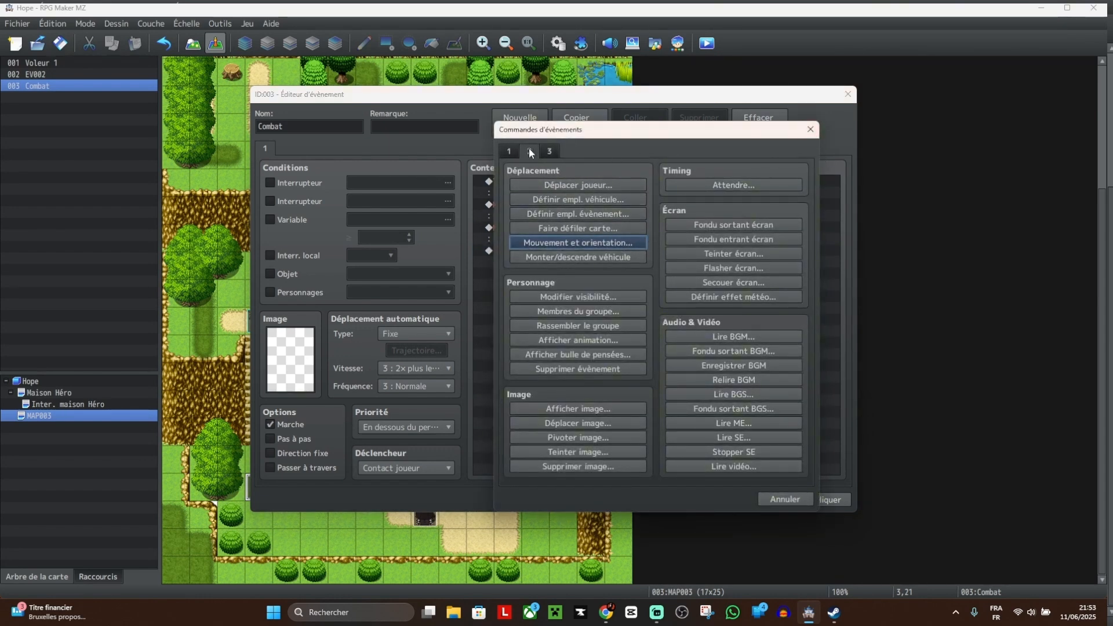
pyautogui.click(604, 243)
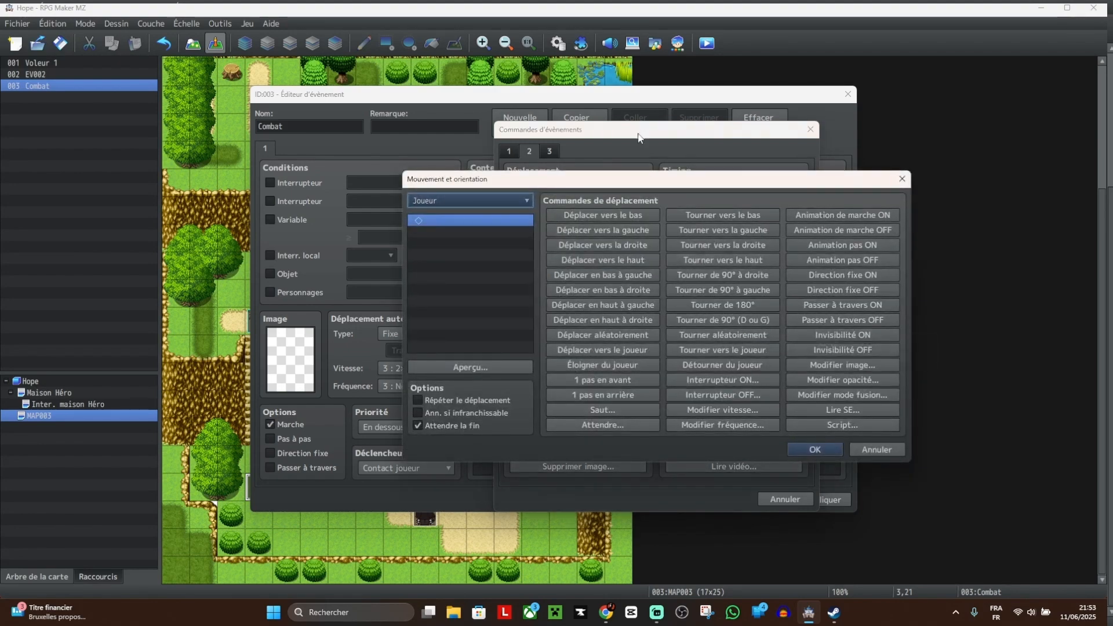
pyautogui.moveTo(598, 178); pyautogui.dragTo(688, 210)
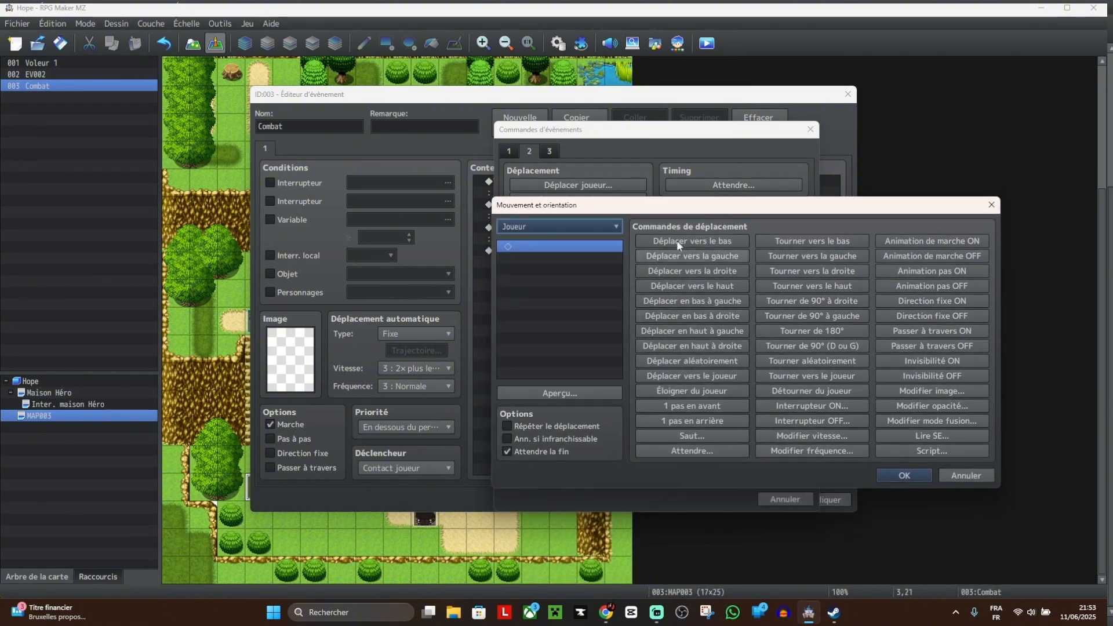
pyautogui.click(731, 256)
pyautogui.click(730, 256)
pyautogui.click(730, 257)
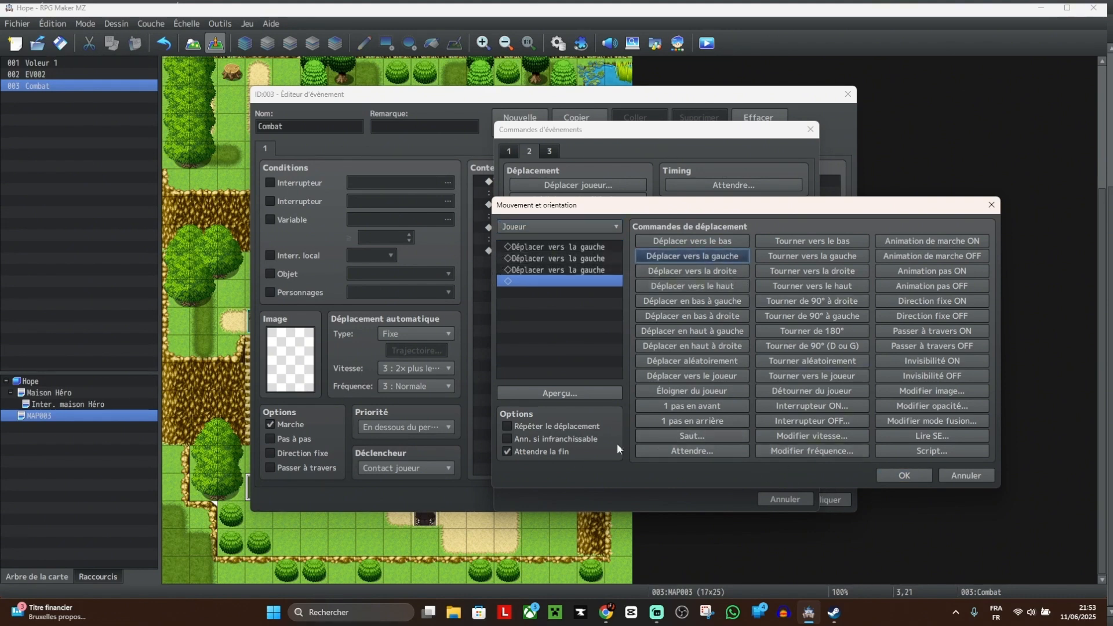
pyautogui.click(548, 451)
pyautogui.click(903, 475)
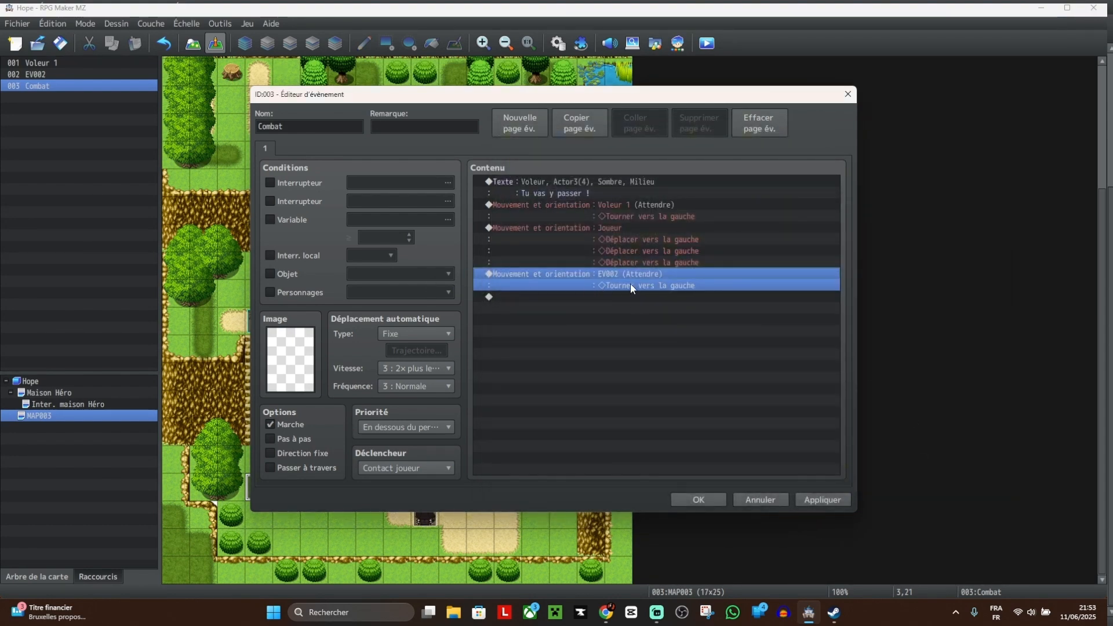
# Step: Add a Mouvement et orientation command at the end of the event that moves EV002 three steps left
pyautogui.doubleClick(628, 295)
pyautogui.click(597, 249)
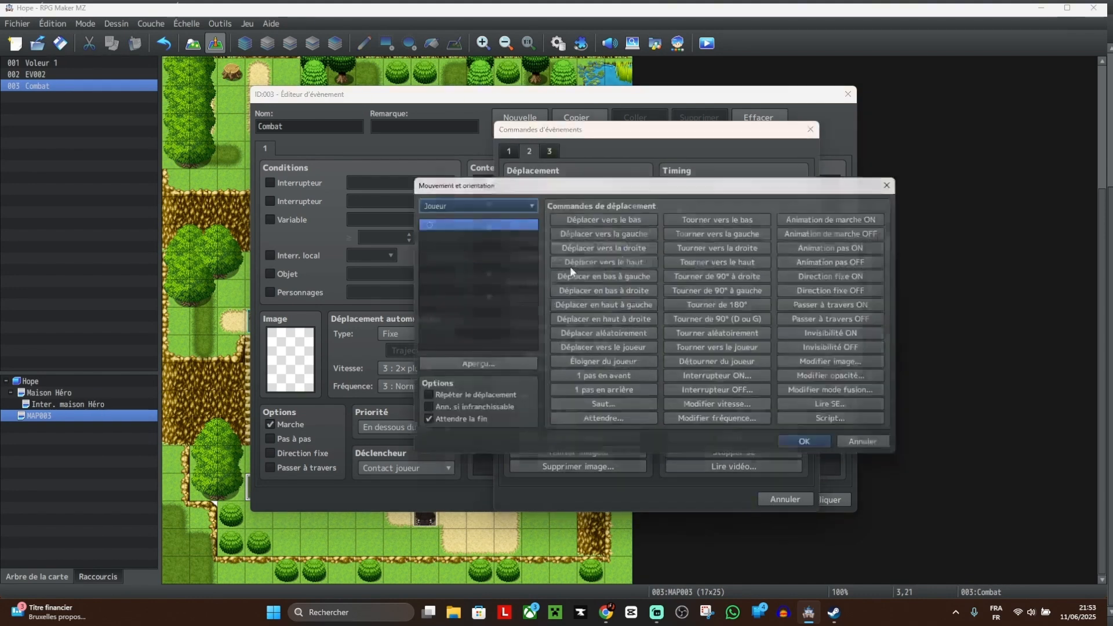
pyautogui.click(469, 200)
pyautogui.click(450, 256)
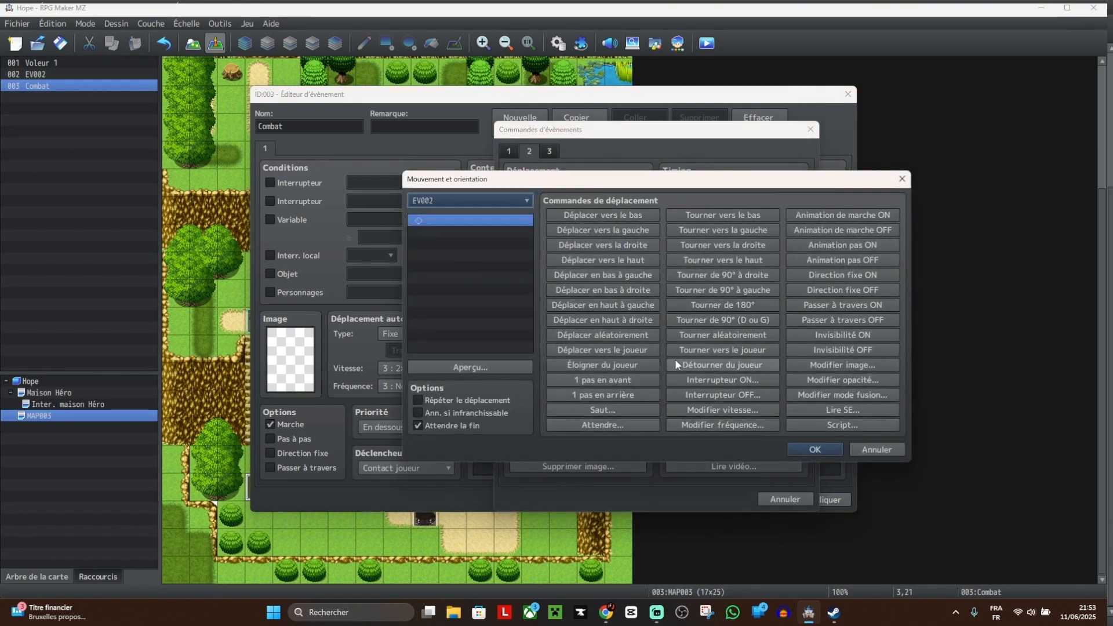
pyautogui.click(634, 232)
pyautogui.click(634, 231)
pyautogui.click(634, 231)
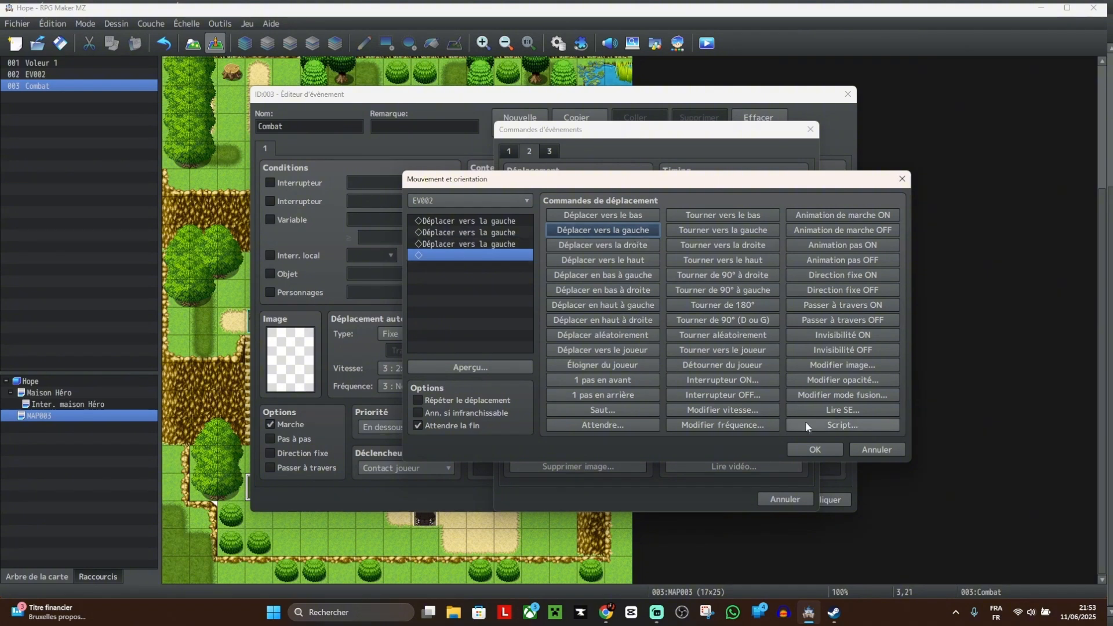
pyautogui.click(815, 449)
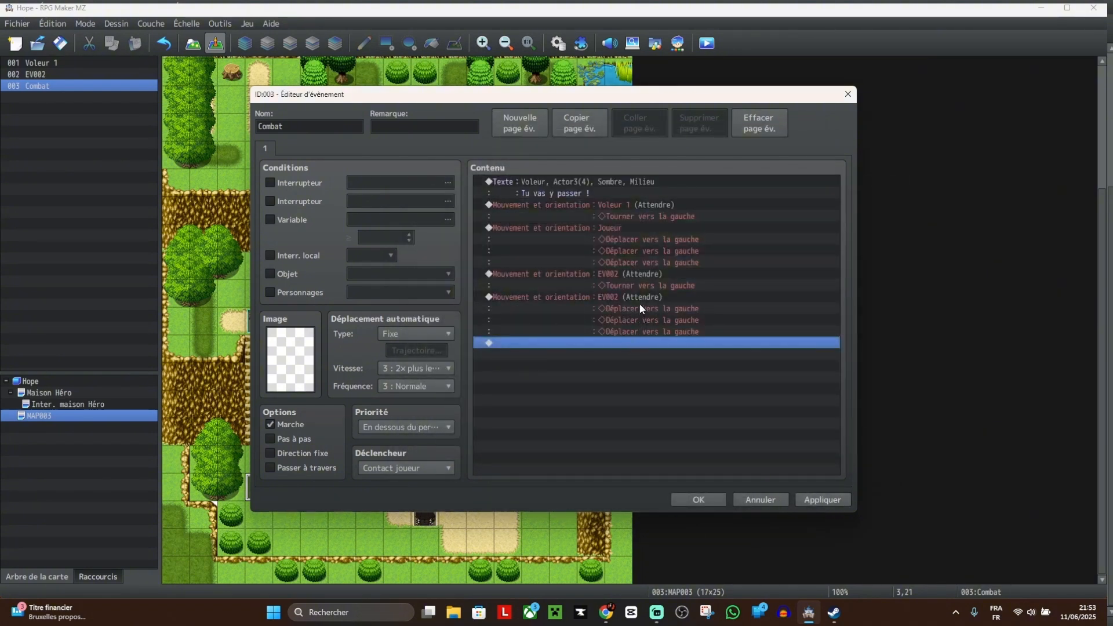
pyautogui.press('Return')
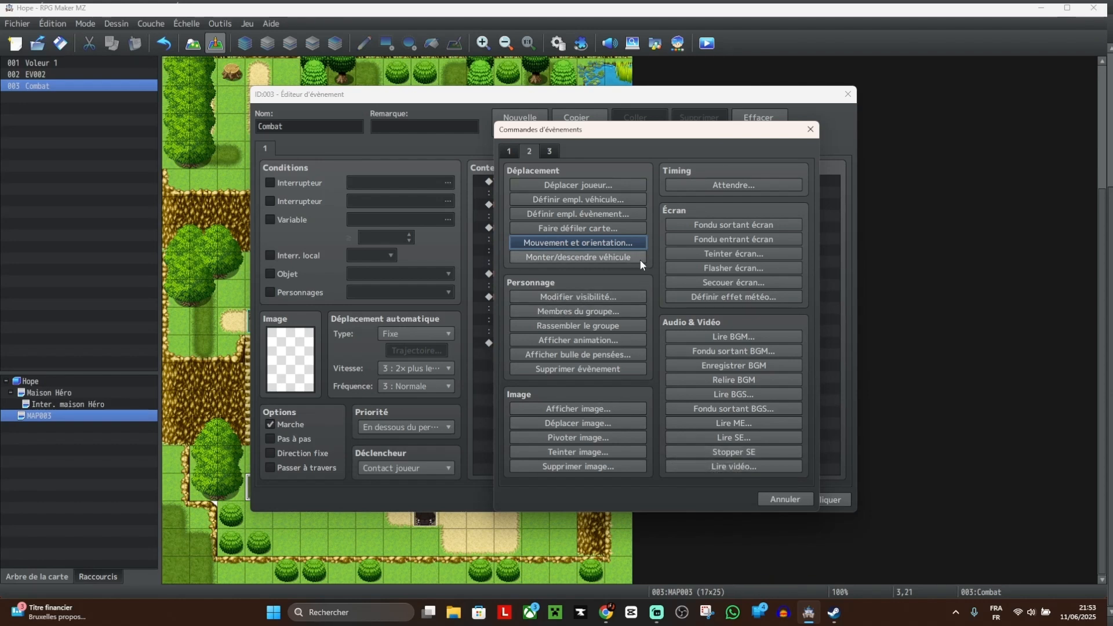
pyautogui.click(619, 241)
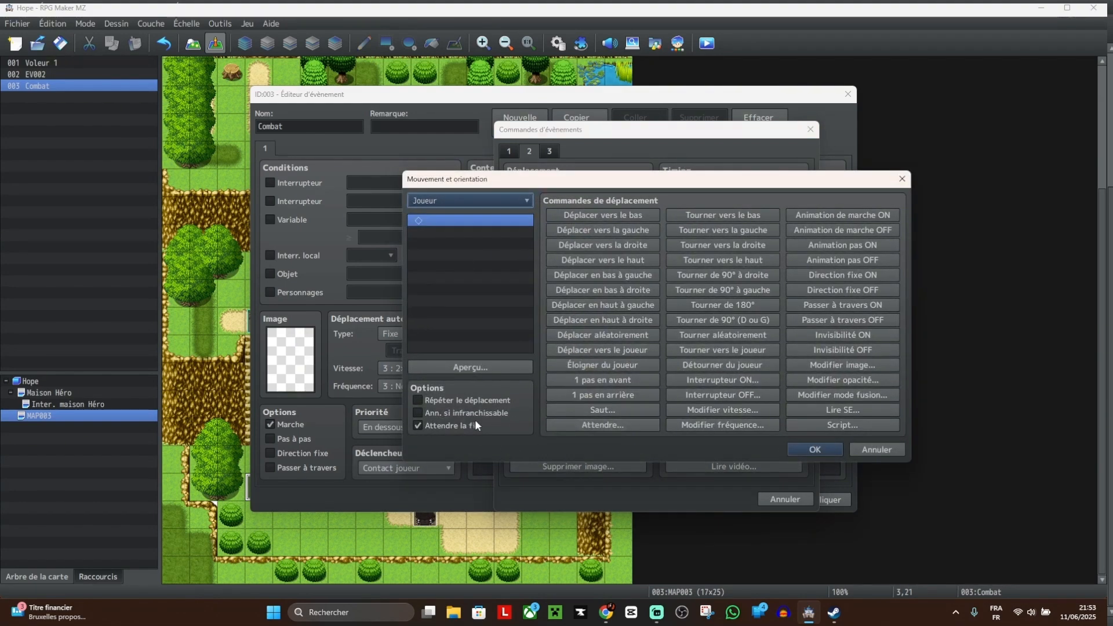
pyautogui.click(902, 179)
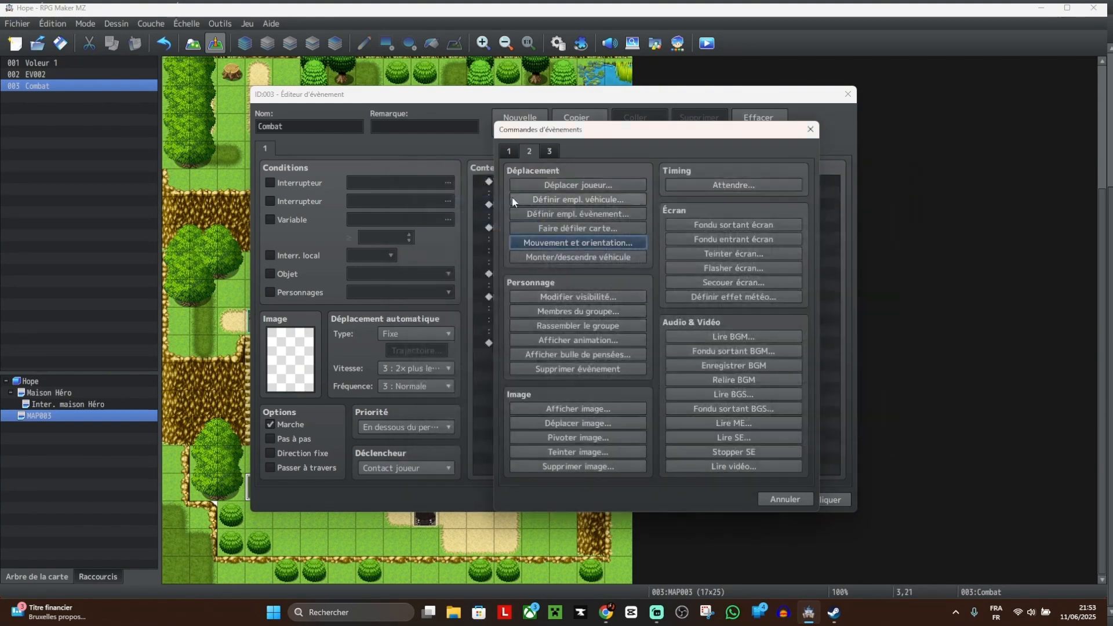
pyautogui.click(810, 129)
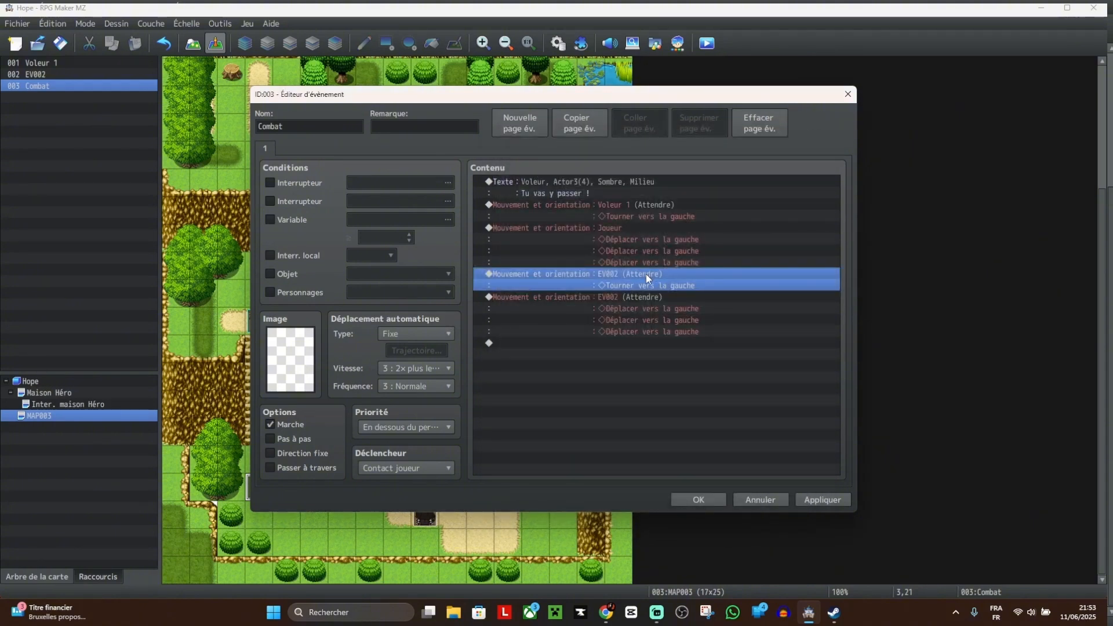
# Step: Insert a Mouvement et orientation command setting Voleur 1's speed to 5 and place it before Joueur's three leftward moves
pyautogui.press('Insert')
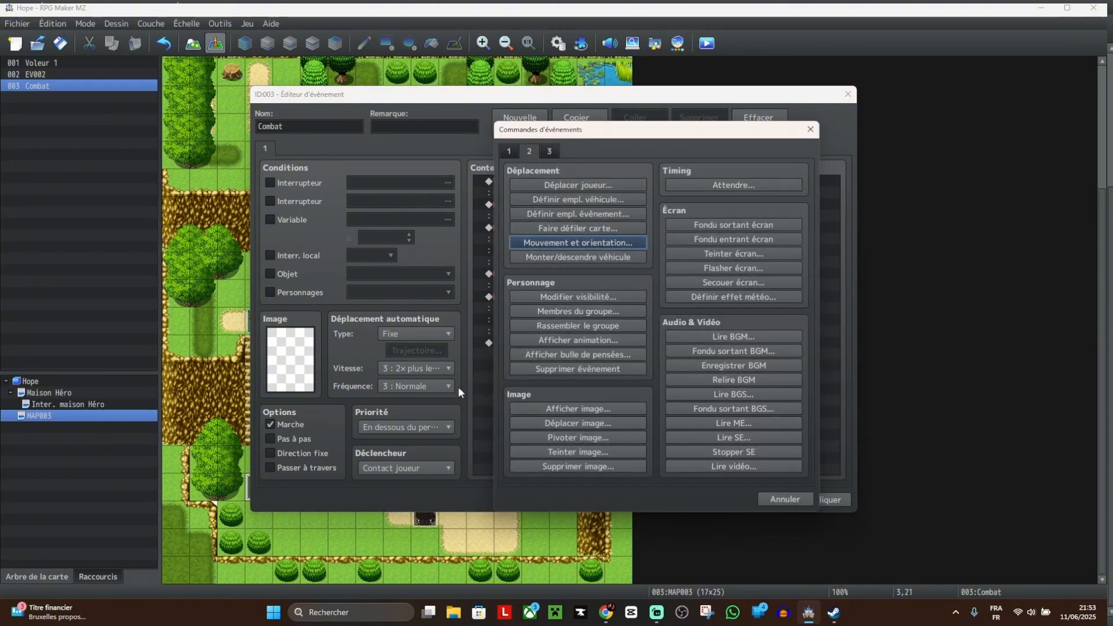
pyautogui.click(614, 242)
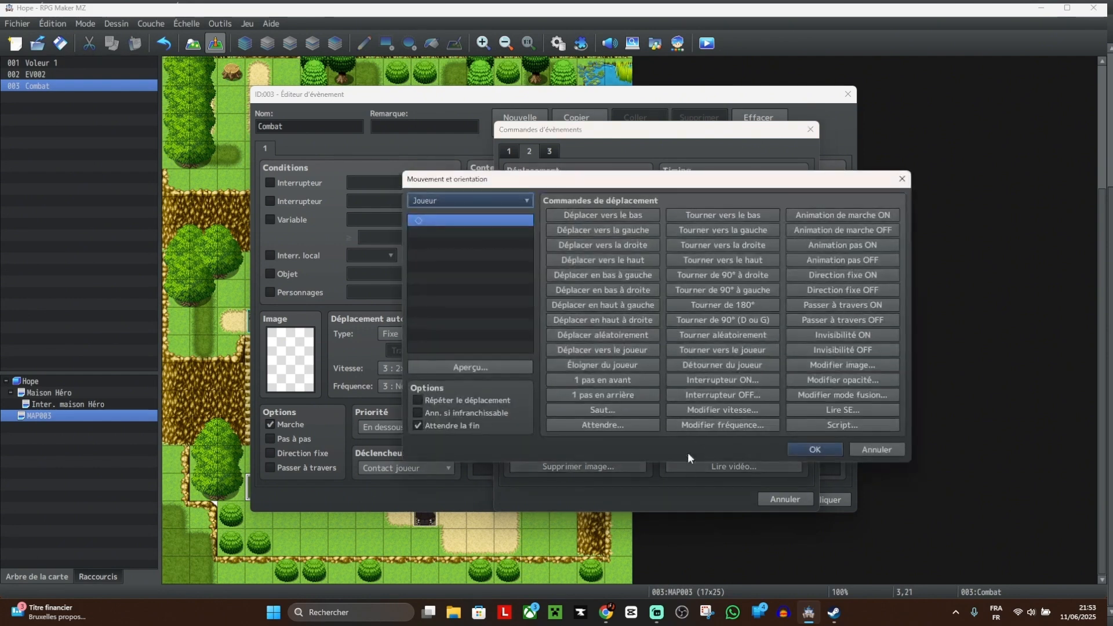
pyautogui.click(724, 410)
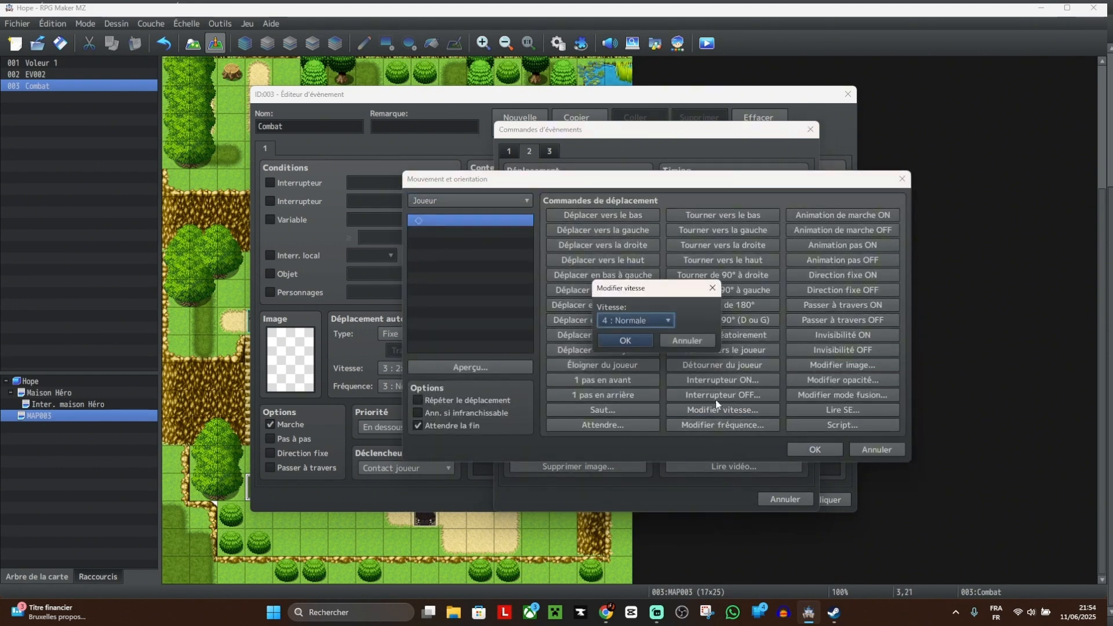
pyautogui.click(660, 320)
pyautogui.click(644, 386)
pyautogui.click(636, 344)
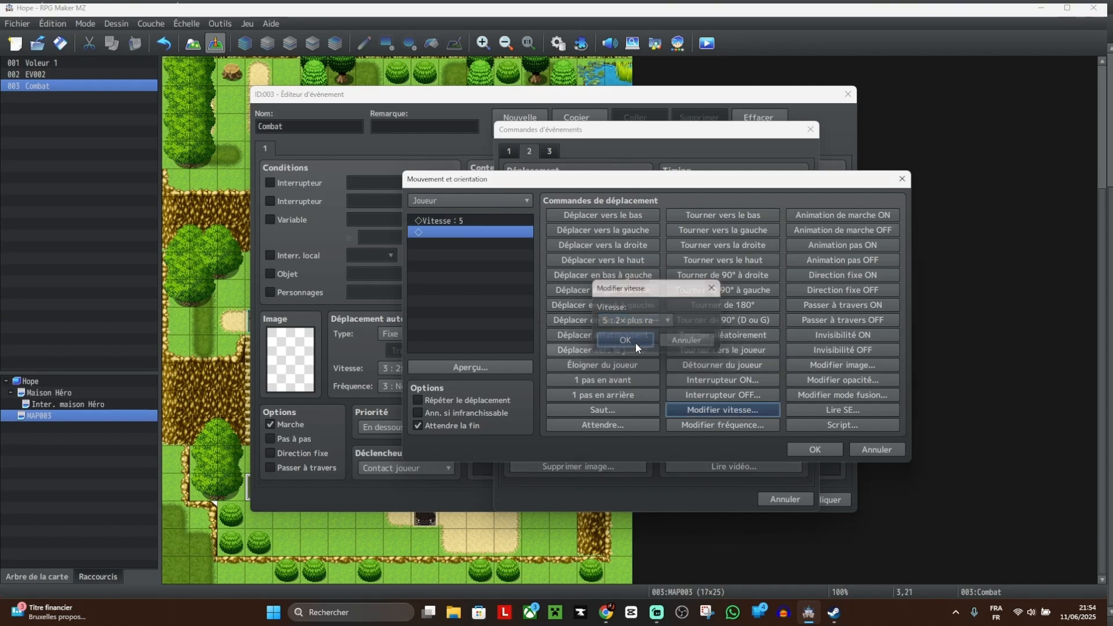
pyautogui.click(498, 202)
pyautogui.click(478, 243)
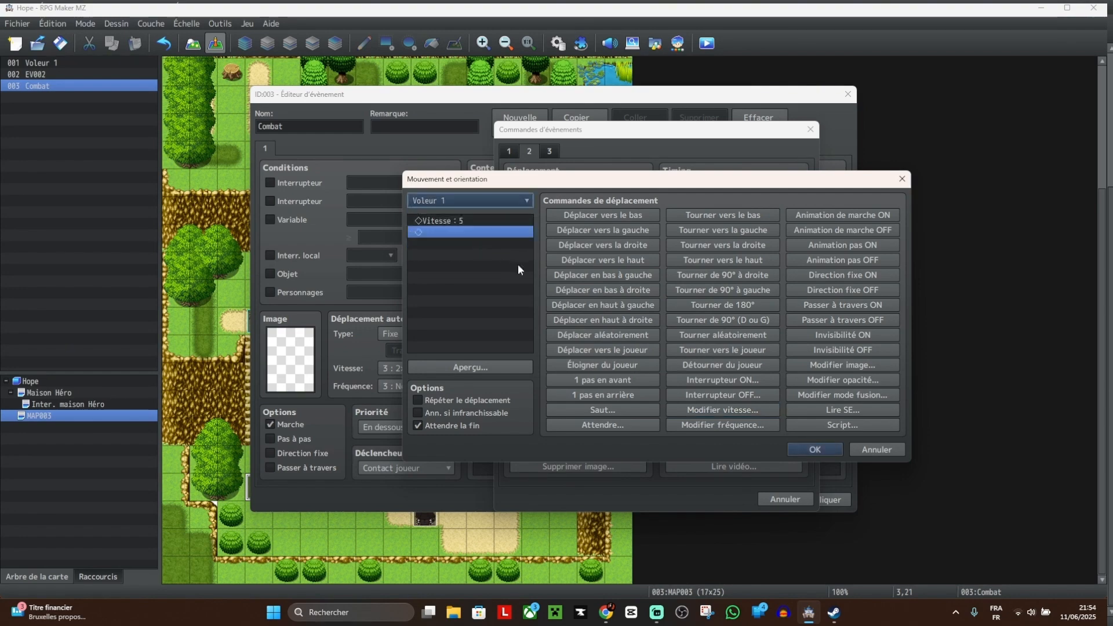
pyautogui.click(816, 451)
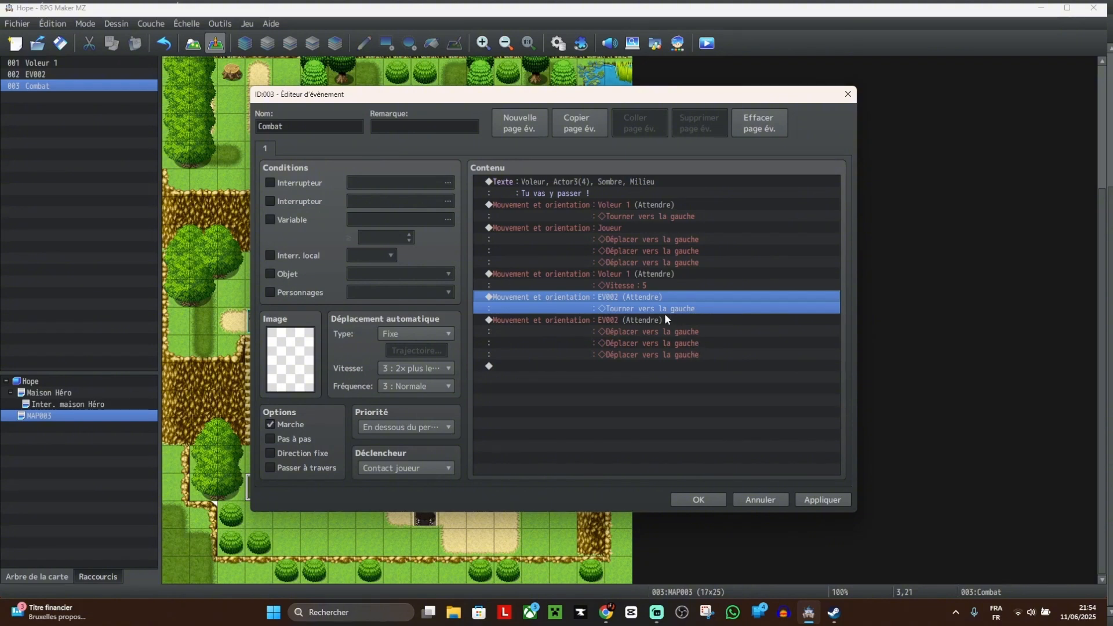
pyautogui.moveTo(606, 272); pyautogui.dragTo(611, 226)
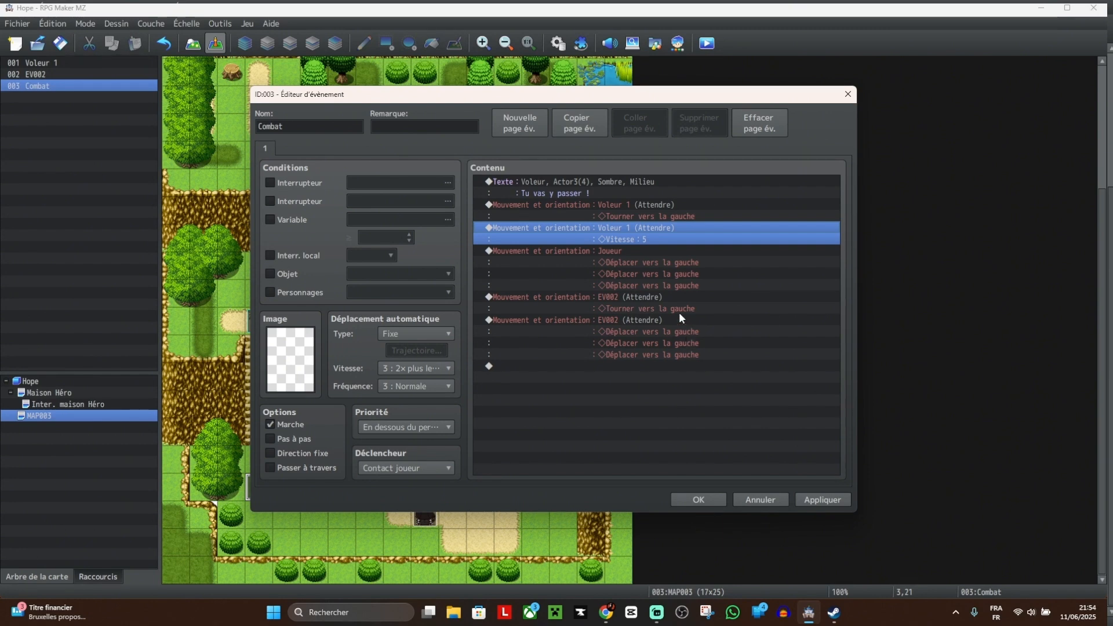
# Step: Insert a Mouvement et orientation command setting EV002's speed to 5 before its three leftward moves, and confirm the Combat event
pyautogui.press('Insert')
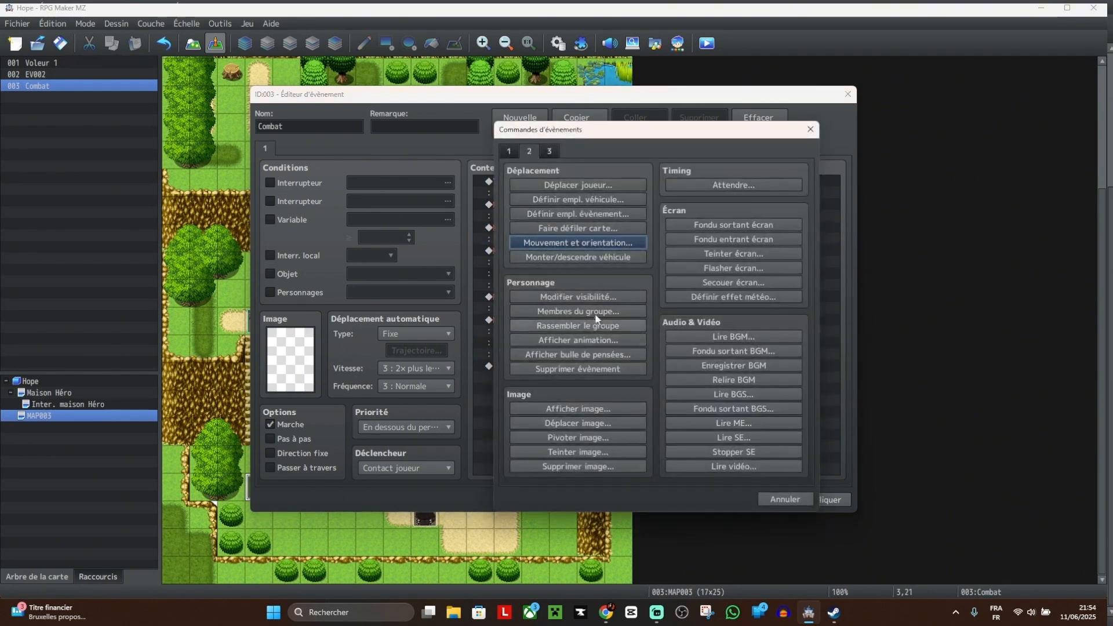
pyautogui.click(597, 250)
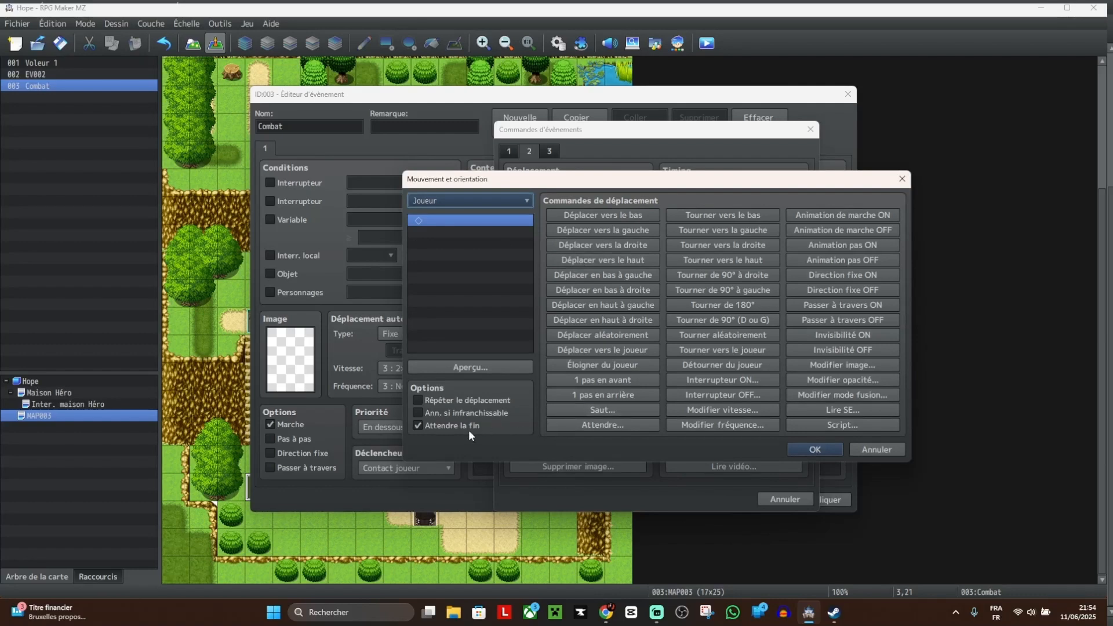
pyautogui.click(458, 203)
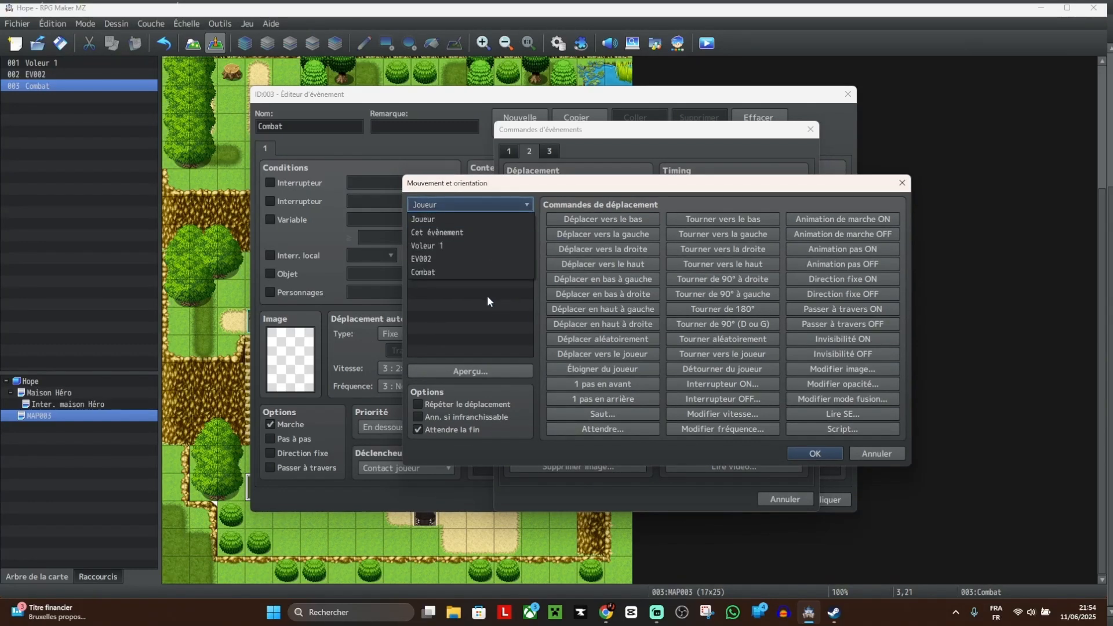
pyautogui.click(460, 259)
pyautogui.click(724, 413)
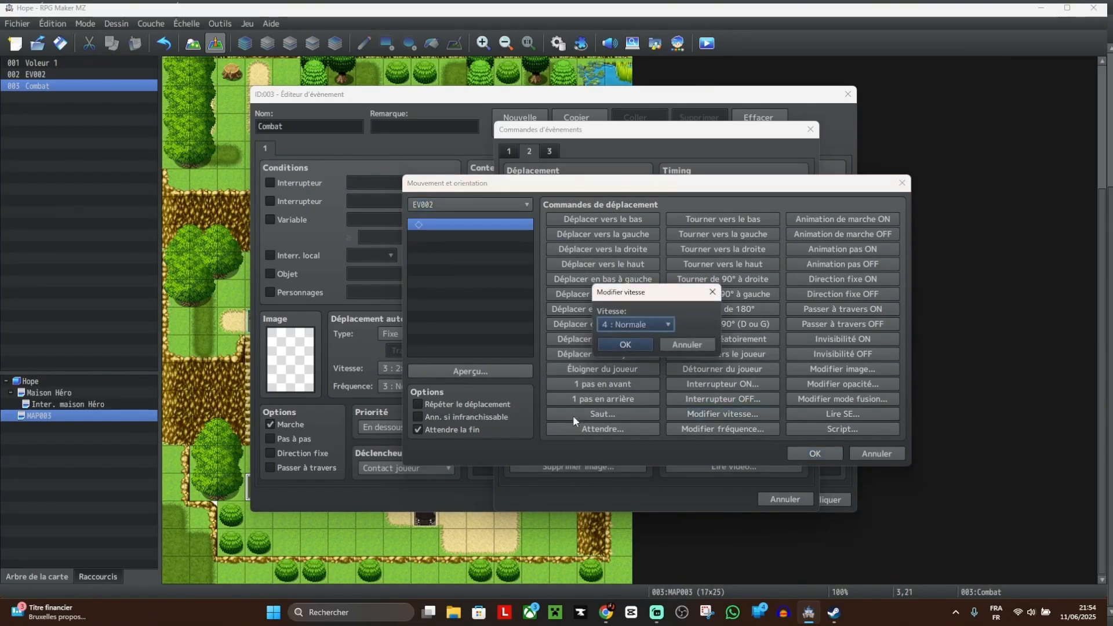
pyautogui.click(641, 326)
pyautogui.click(646, 389)
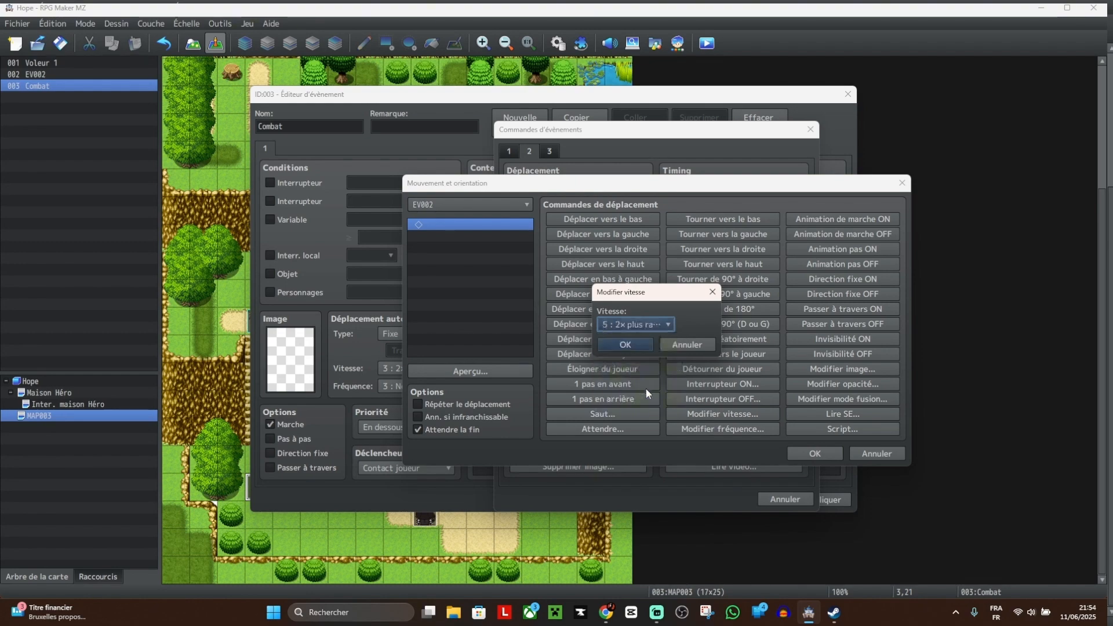
pyautogui.click(624, 345)
pyautogui.click(814, 453)
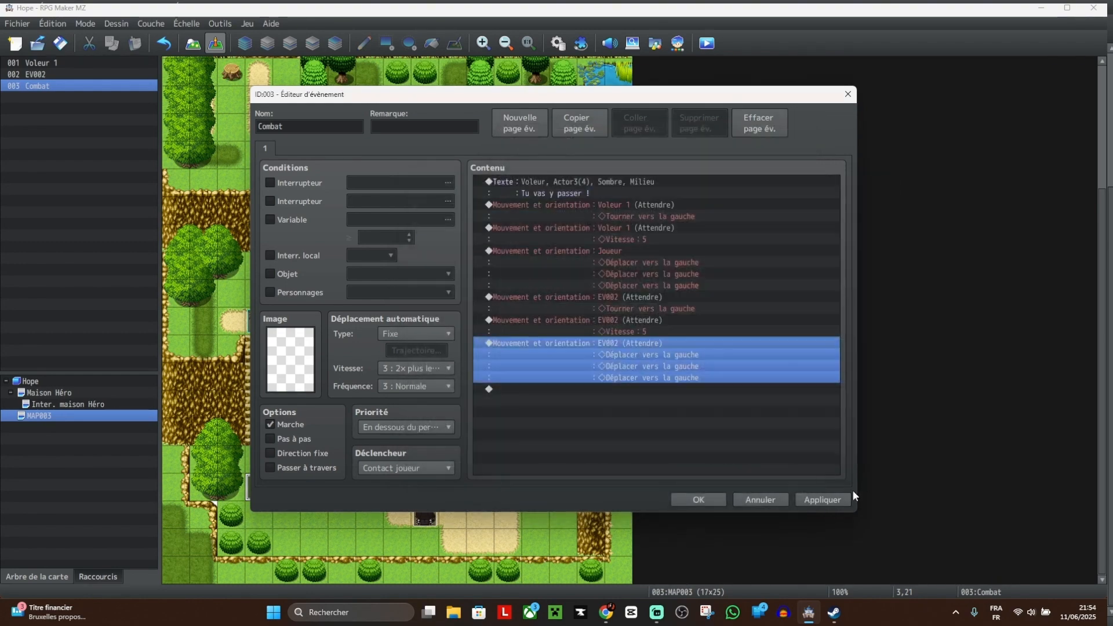
pyautogui.click(710, 501)
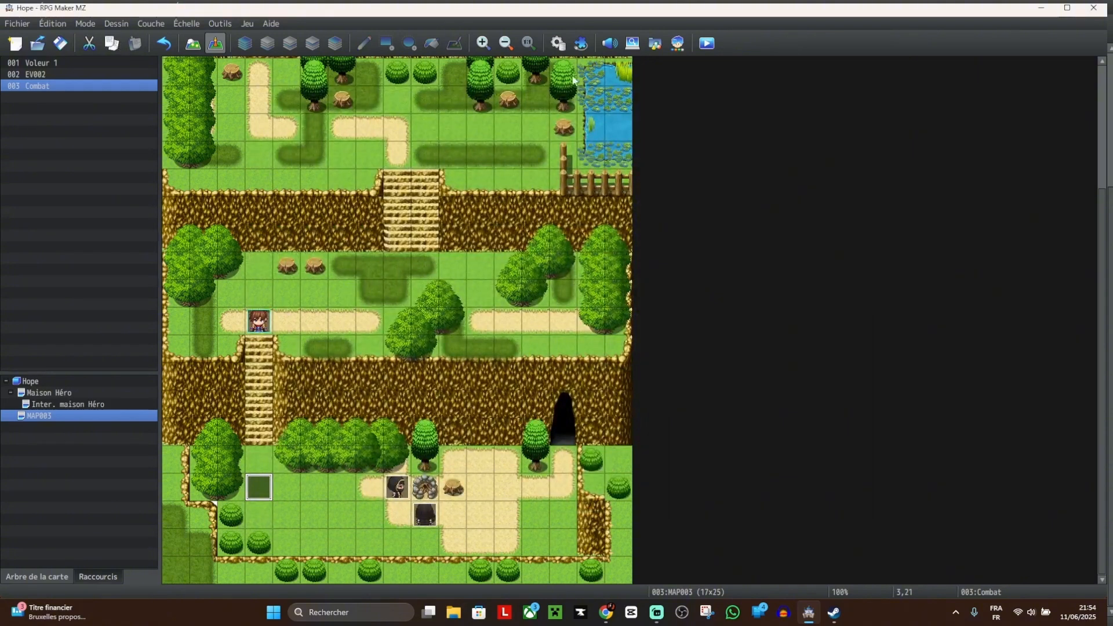
# Step: Save the game changes, playtest the thief encounter through the "Tu vas y passer !" message, and close the test
pyautogui.click(707, 43)
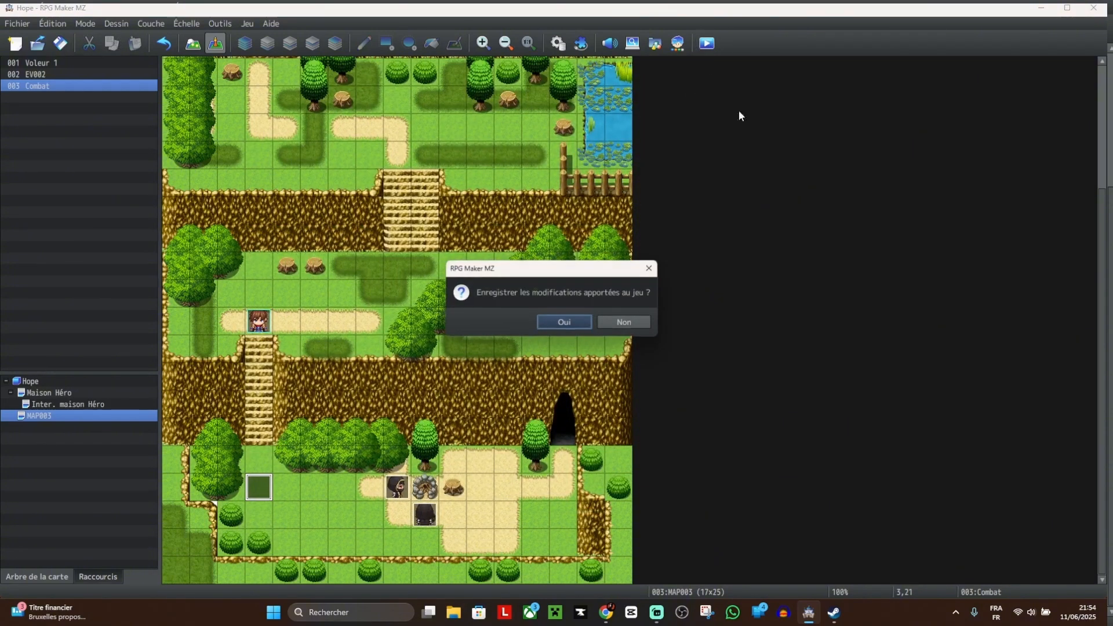
pyautogui.click(584, 325)
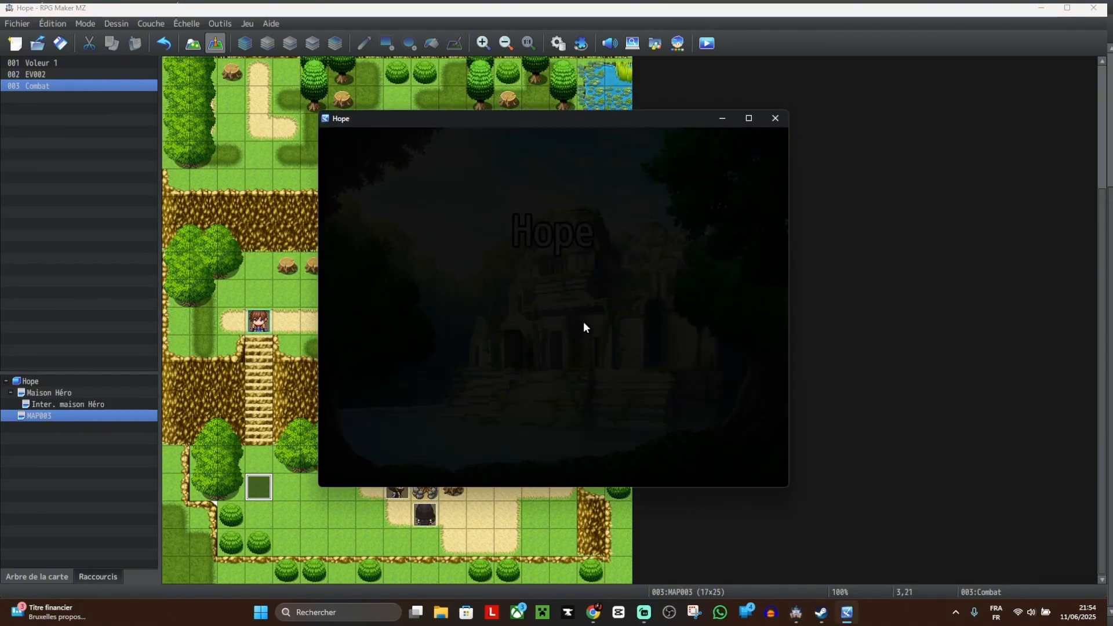
pyautogui.press('Return')
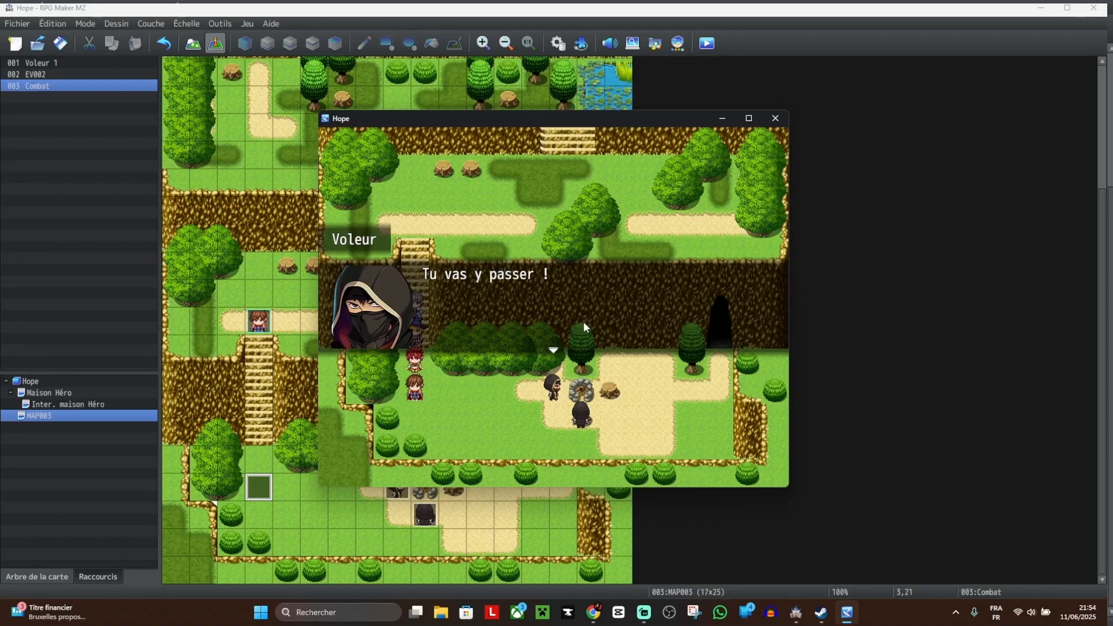
pyautogui.press('Return')
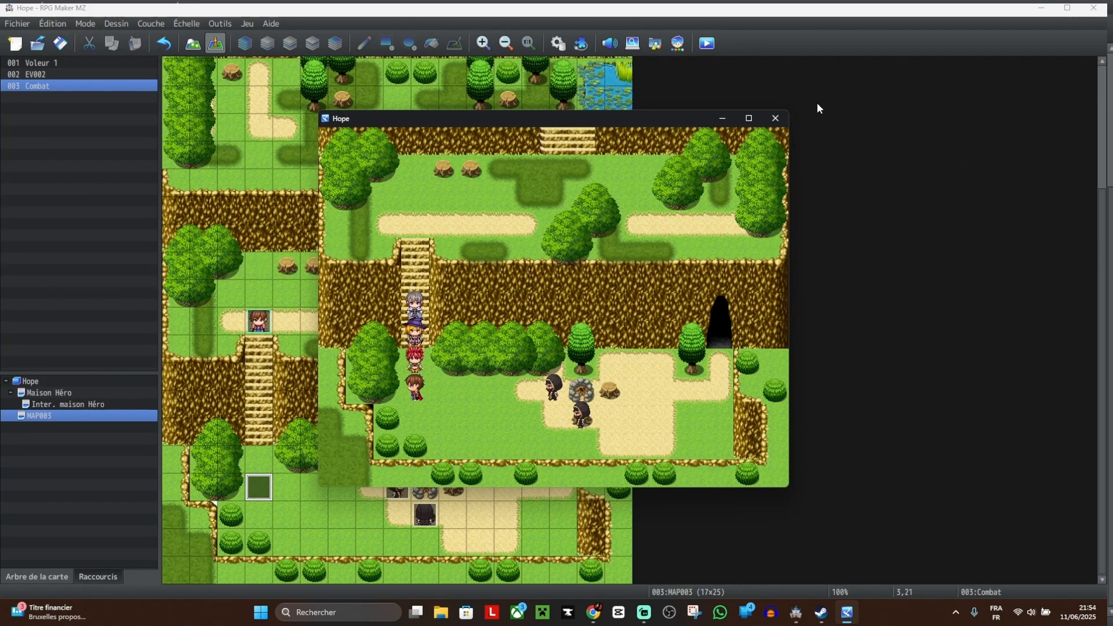
pyautogui.click(776, 118)
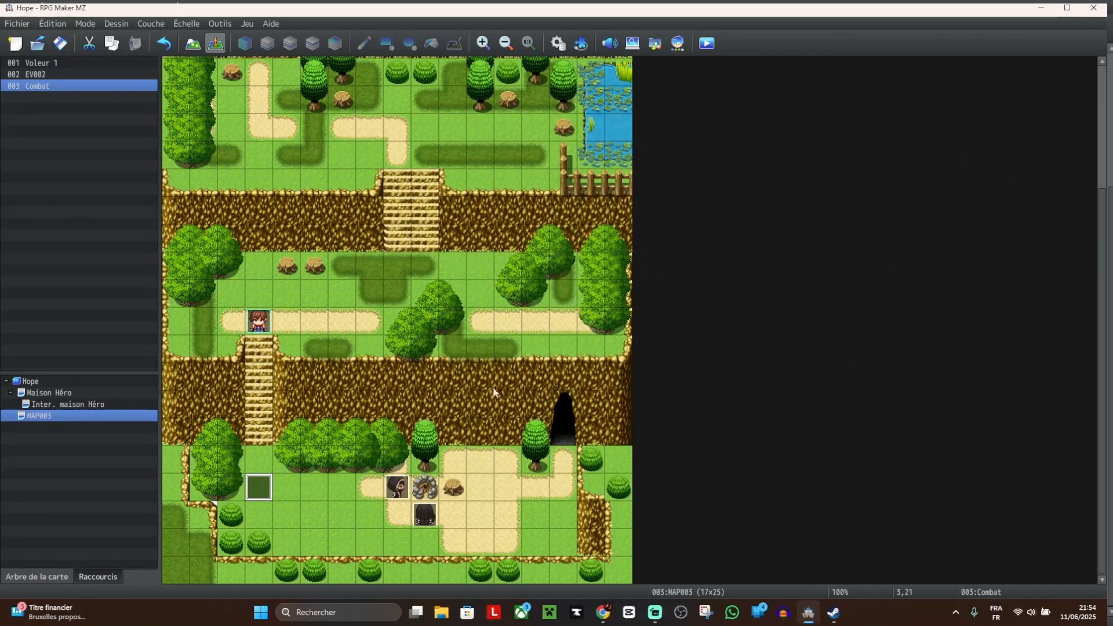
# Step: In the Combat event, move the thief's message after Voleur 1's two commands and EV002's left turn directly after Voleur 1's turn
pyautogui.doubleClick(259, 487)
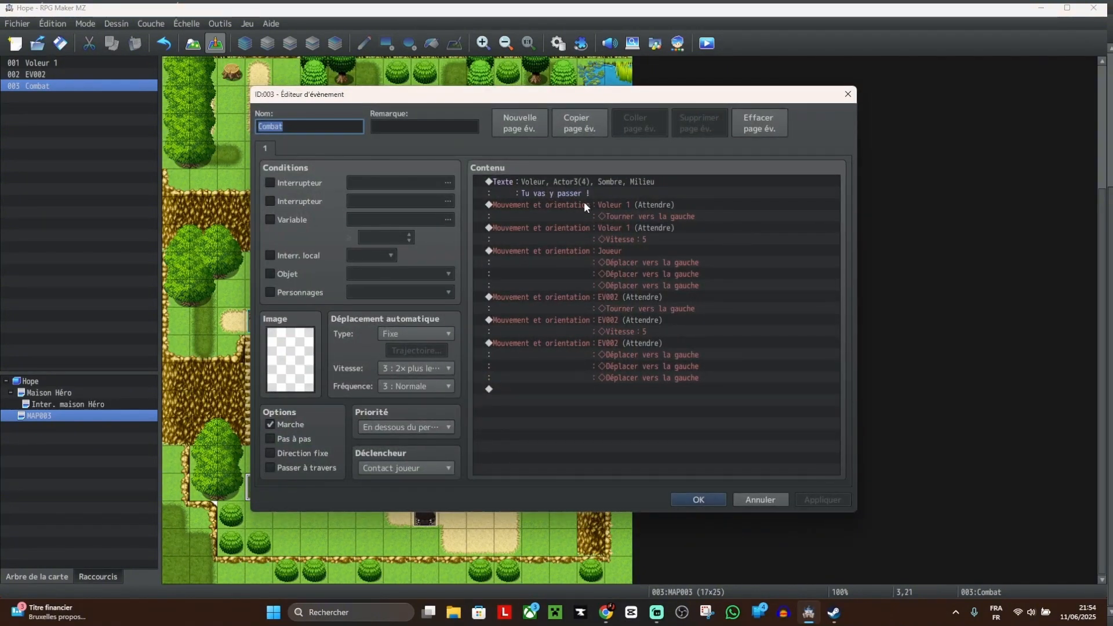
pyautogui.click(579, 181)
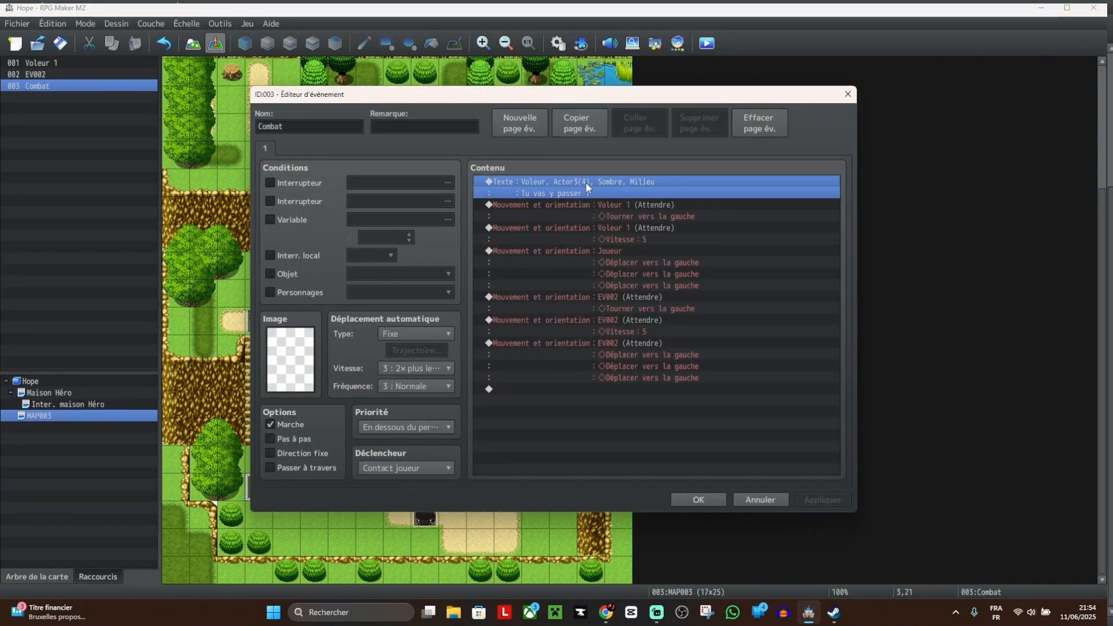
pyautogui.moveTo(657, 249); pyautogui.dragTo(658, 250)
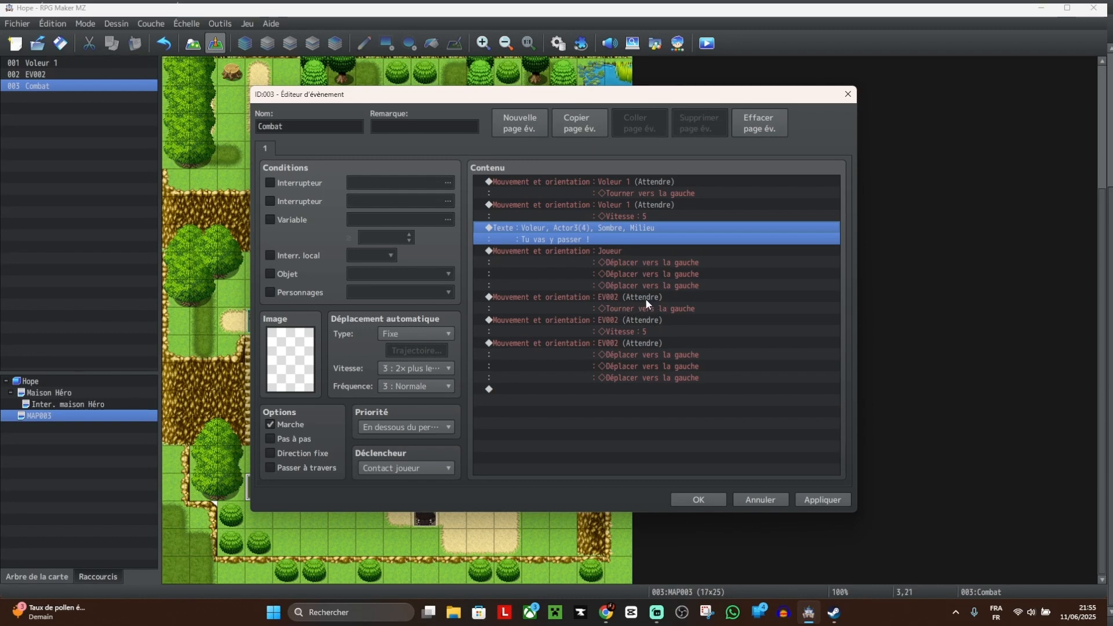
pyautogui.moveTo(647, 303); pyautogui.dragTo(645, 208)
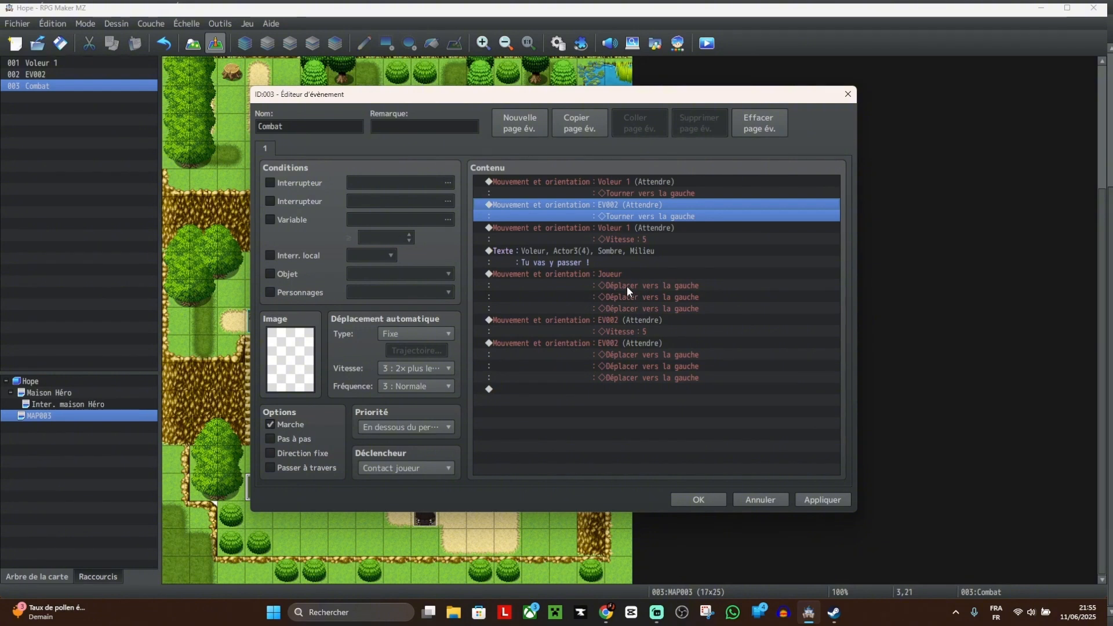
# Step: Move the thief's message ahead of Voleur 1's speed command and apply the Combat event changes
pyautogui.click(627, 240)
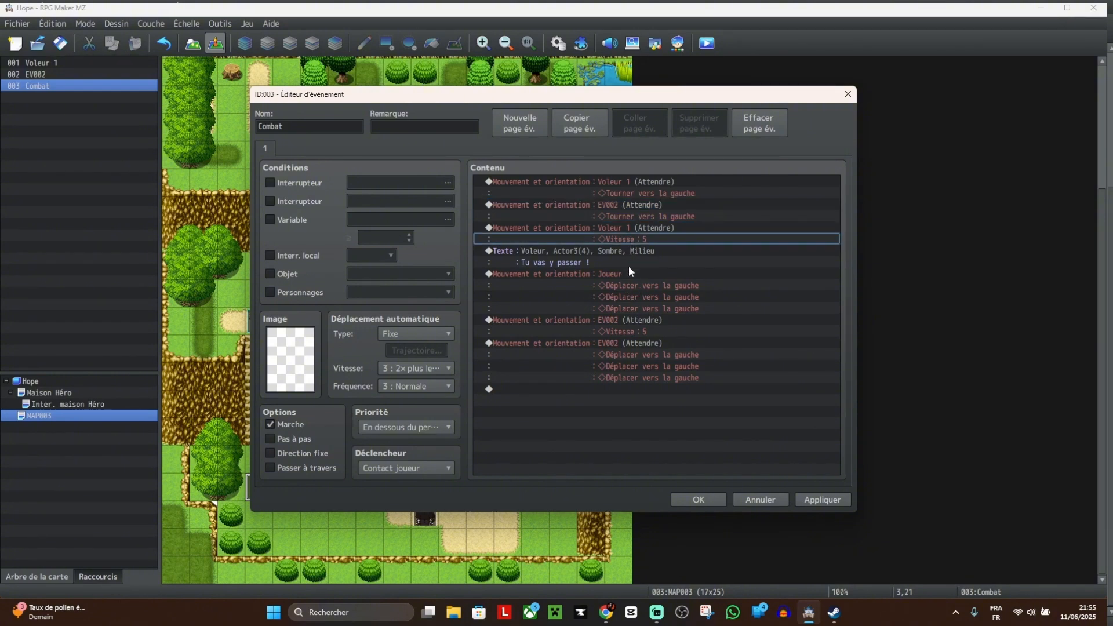
pyautogui.moveTo(520, 226); pyautogui.dragTo(539, 242)
pyautogui.click(522, 250)
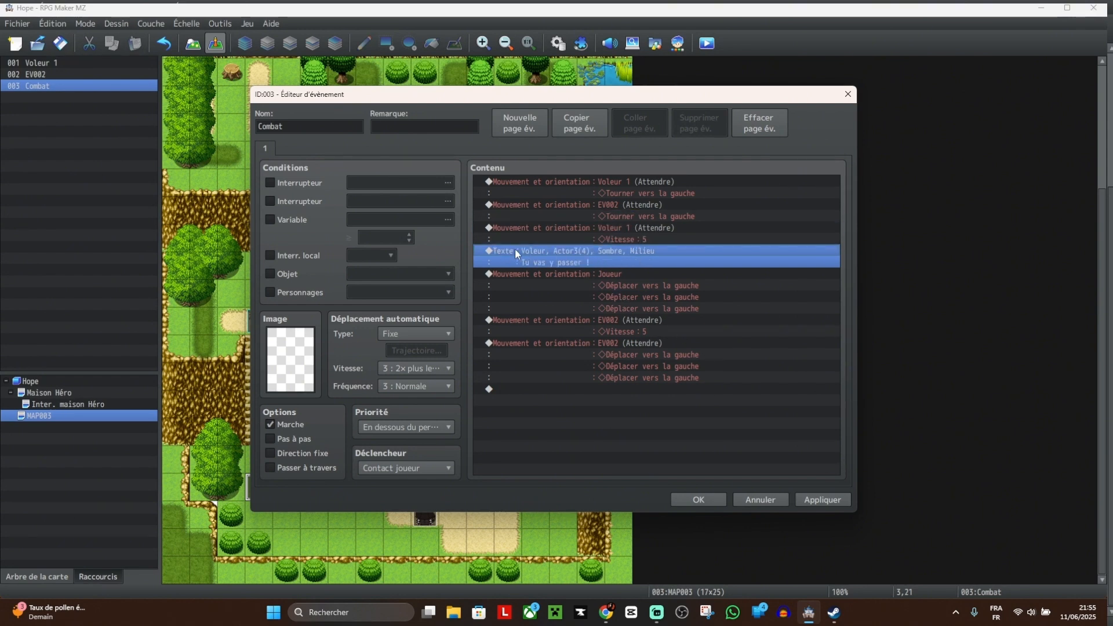
pyautogui.moveTo(514, 250); pyautogui.dragTo(584, 230)
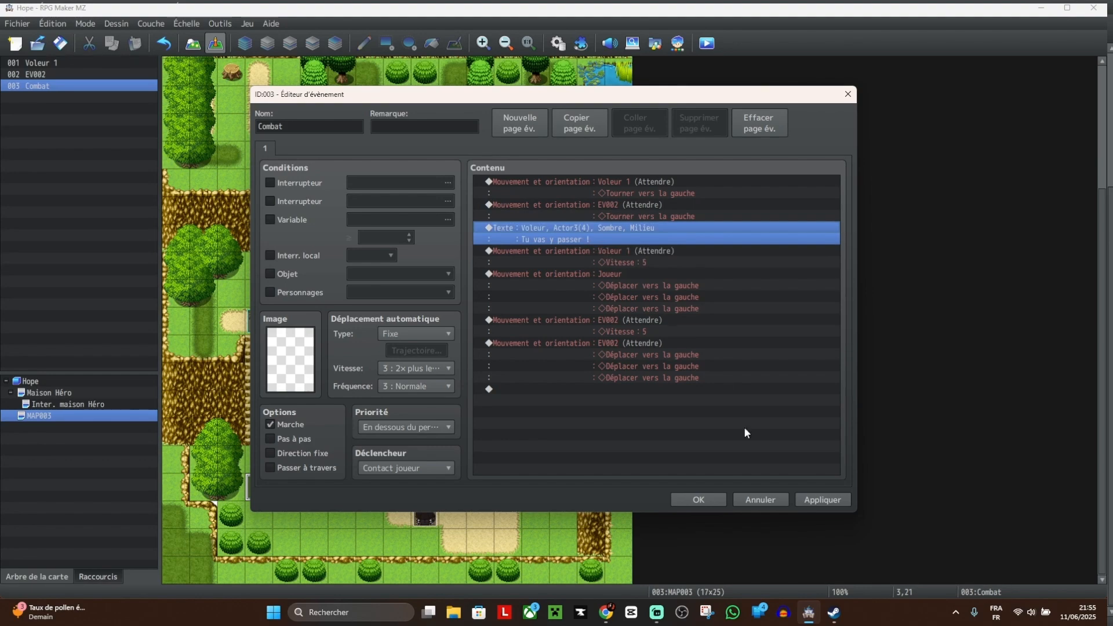
pyautogui.click(843, 502)
pyautogui.click(684, 500)
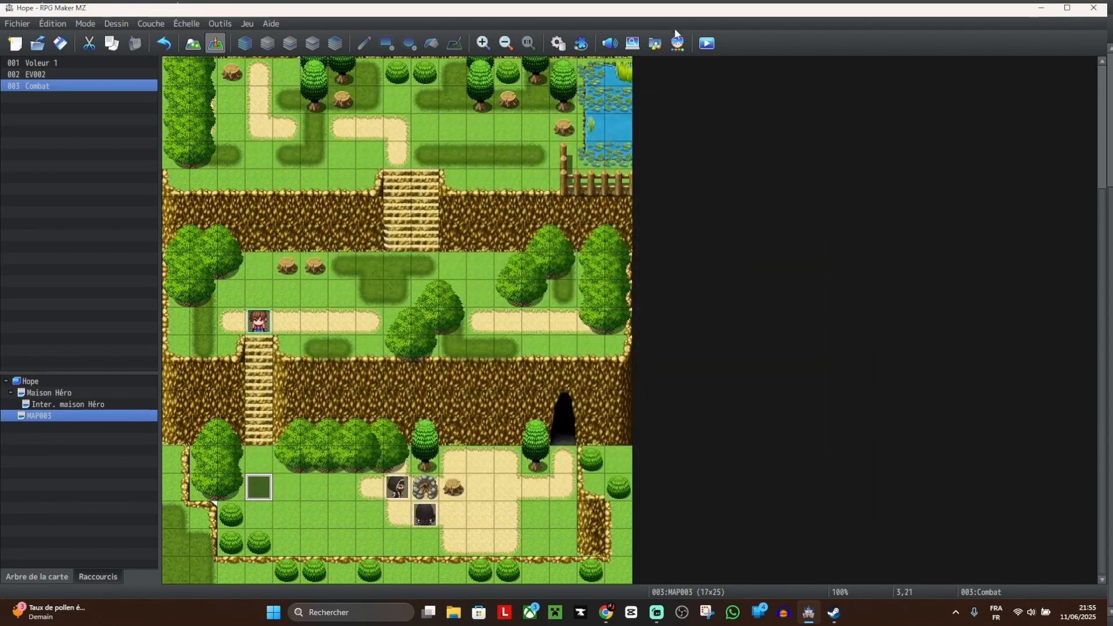
# Step: Save the reordered event, walk the hero down to the thieves in a playtest to check the sequence, and close it
pyautogui.click(706, 43)
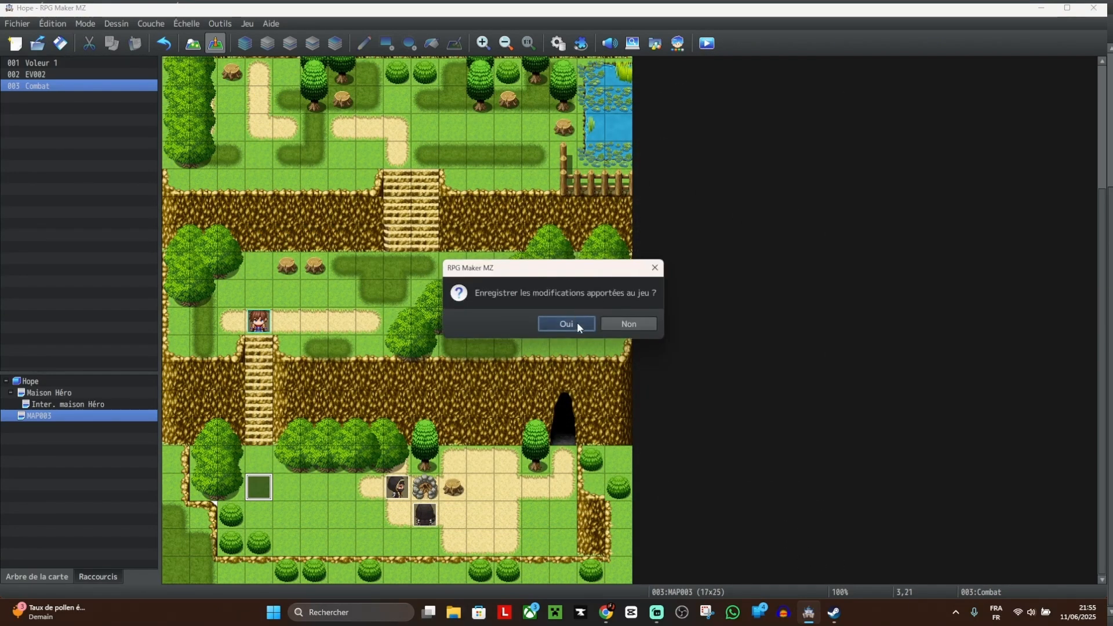
pyautogui.click(566, 324)
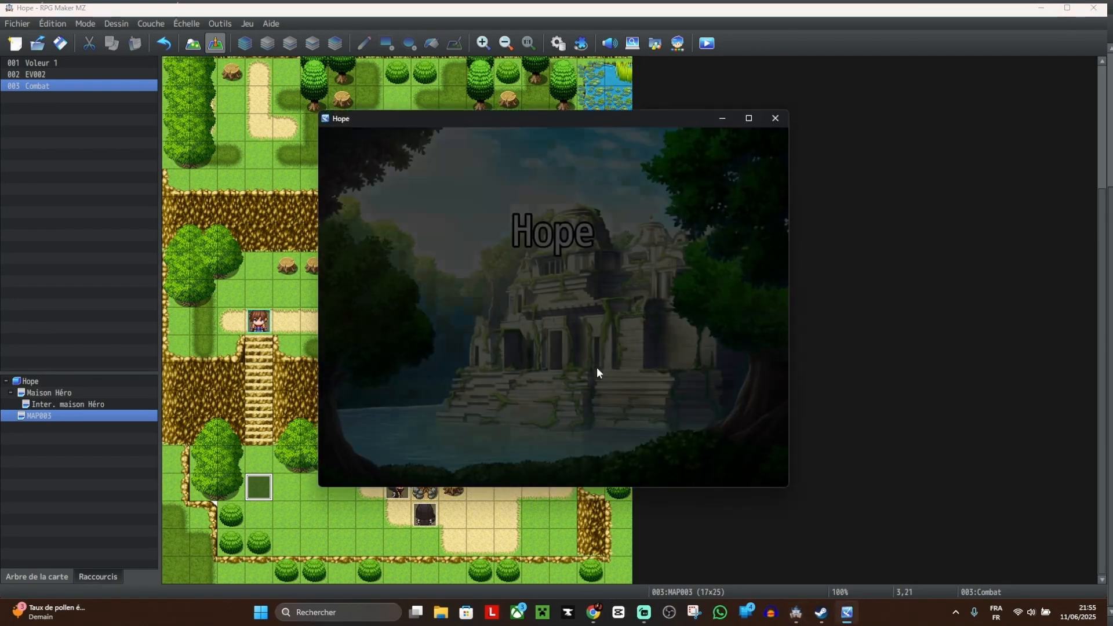
pyautogui.click(596, 367)
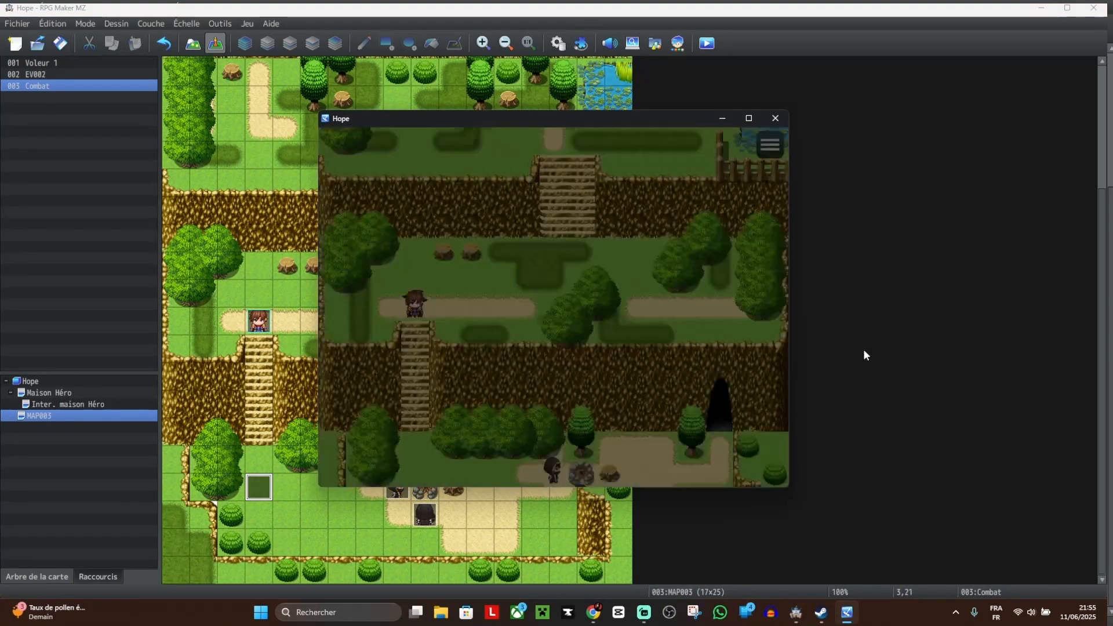
pyautogui.press('Down')
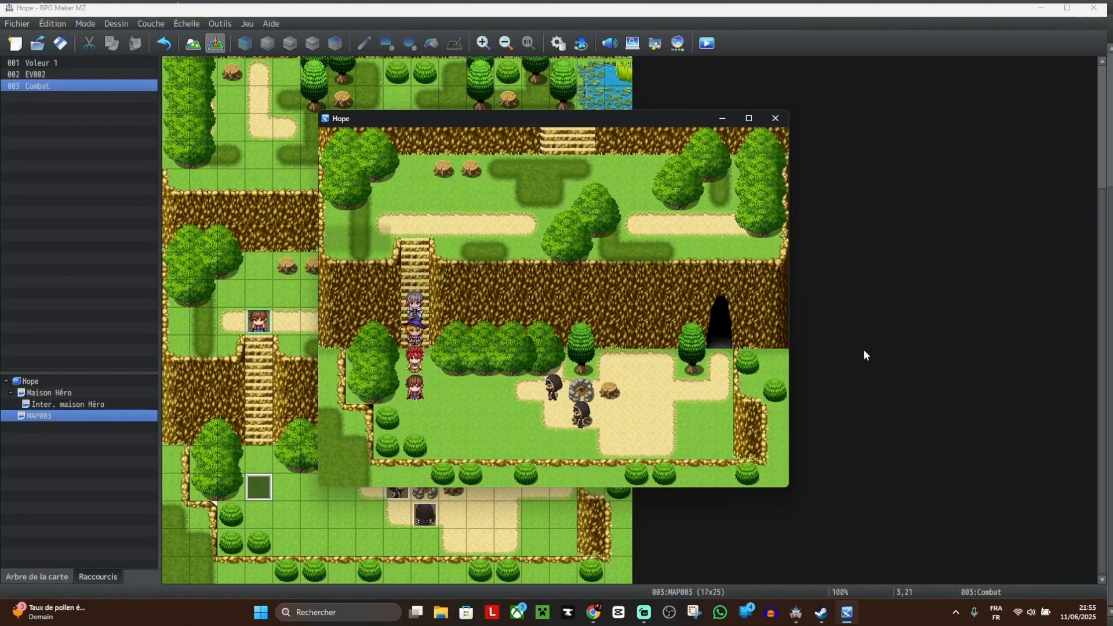
pyautogui.press('Return')
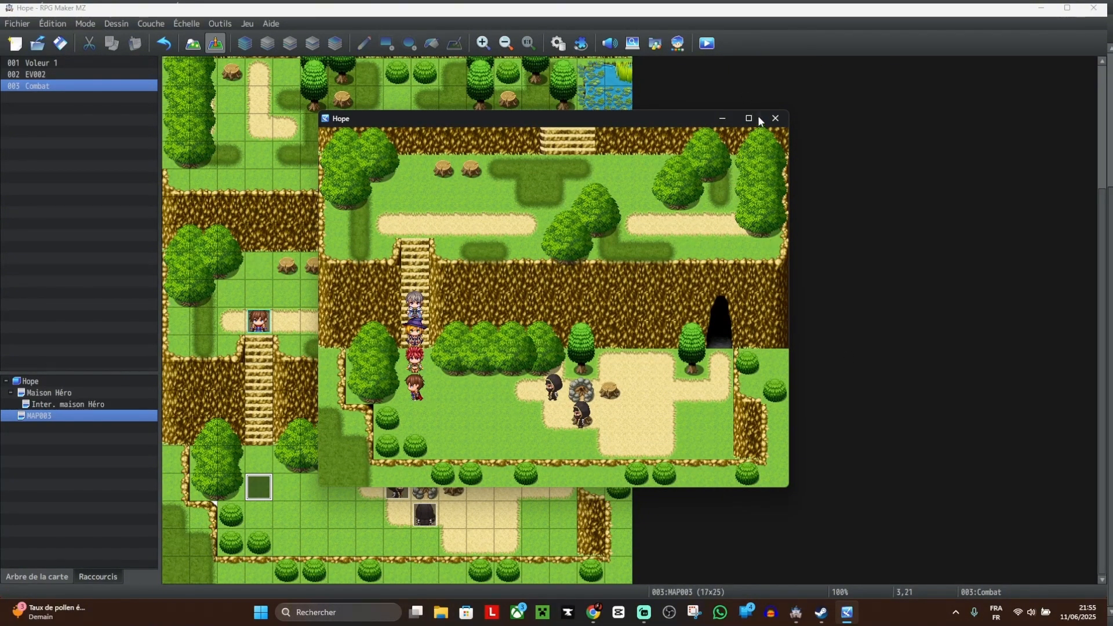
pyautogui.click(773, 120)
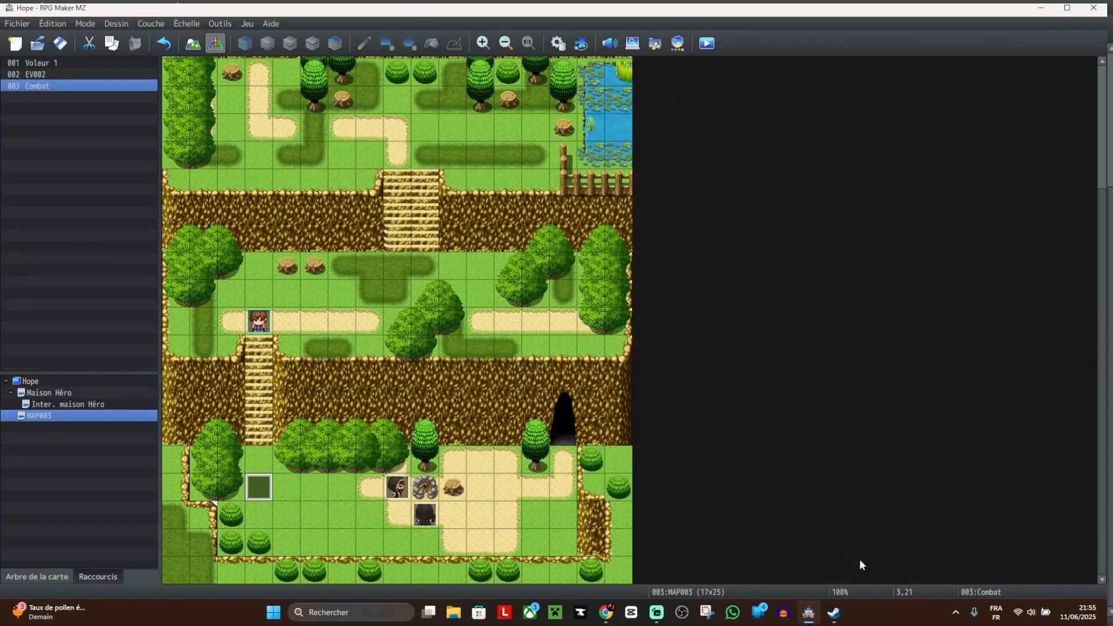
# Step: In the Combat event, delete the Joueur command that moves the player left three times
pyautogui.doubleClick(255, 484)
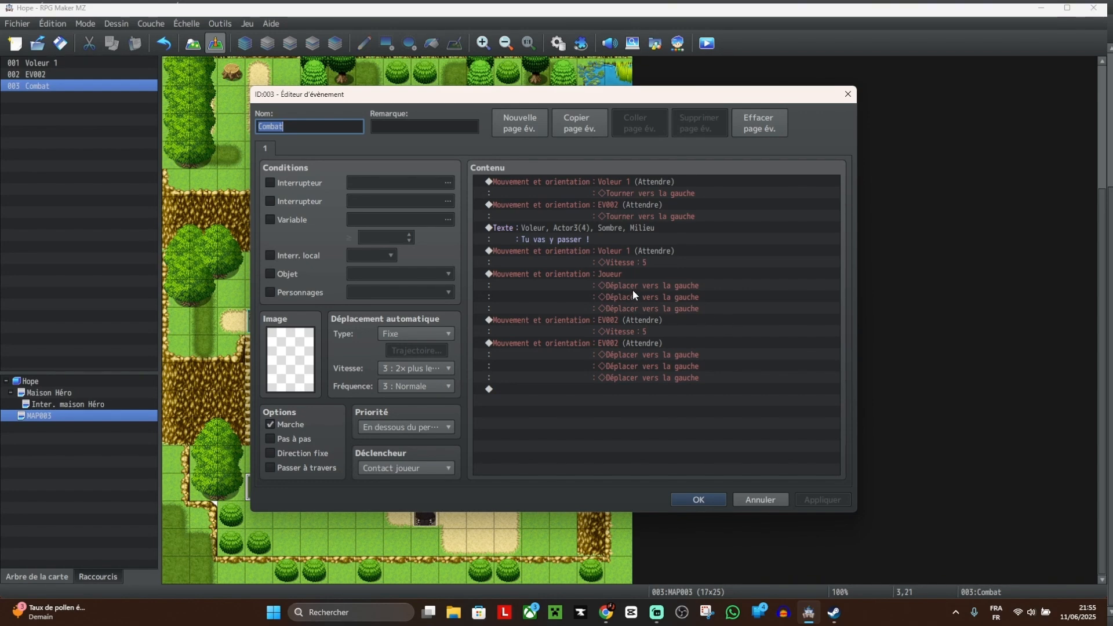
pyautogui.doubleClick(622, 274)
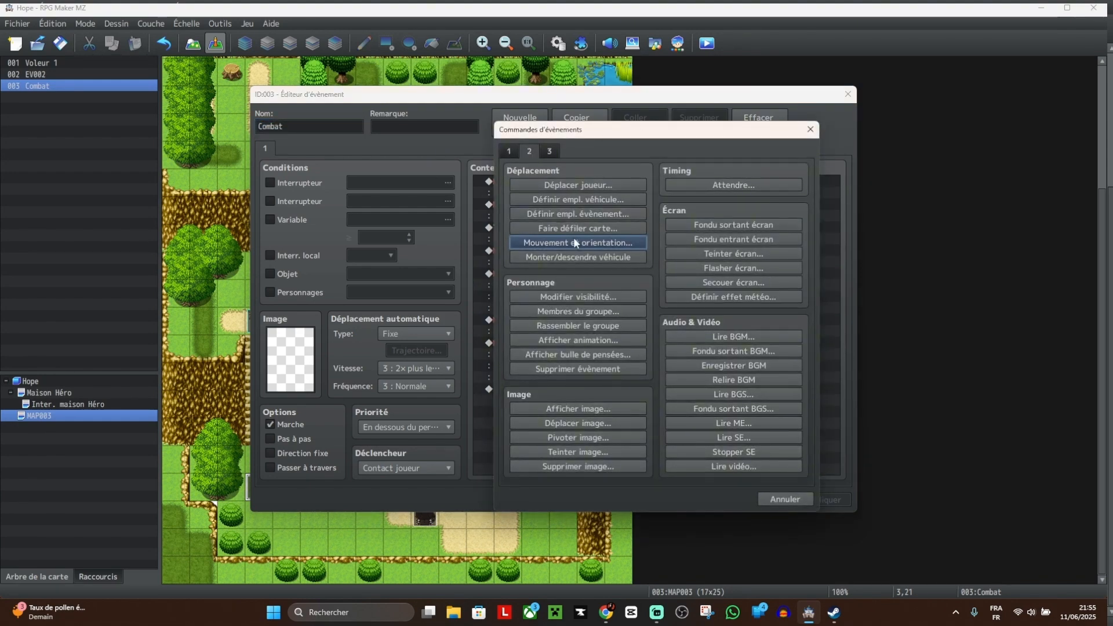
pyautogui.click(572, 239)
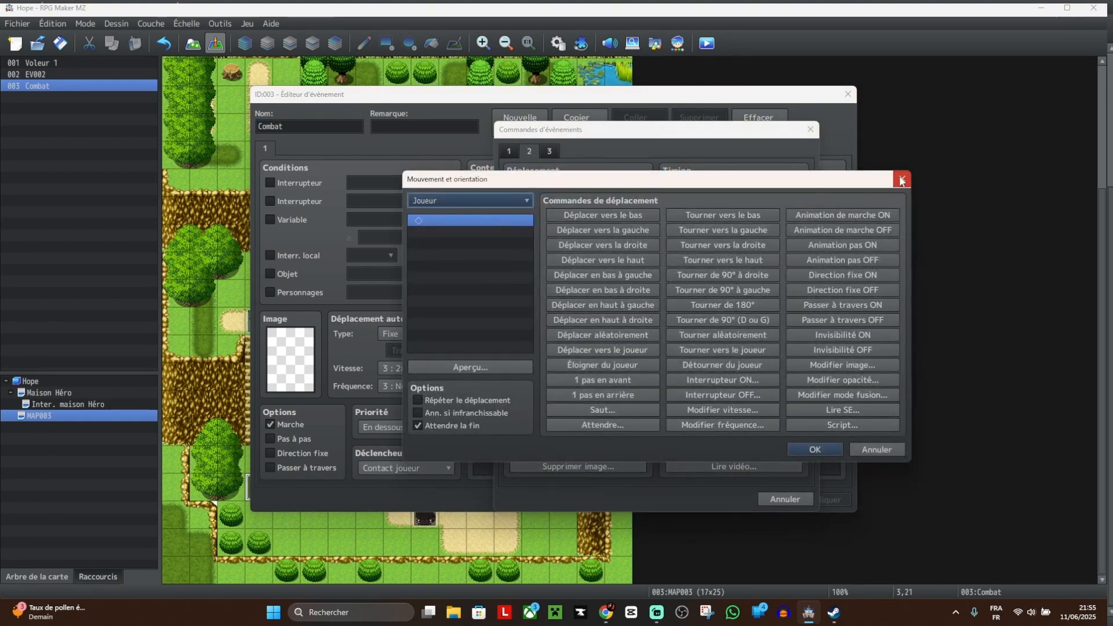
pyautogui.click(902, 179)
pyautogui.click(810, 128)
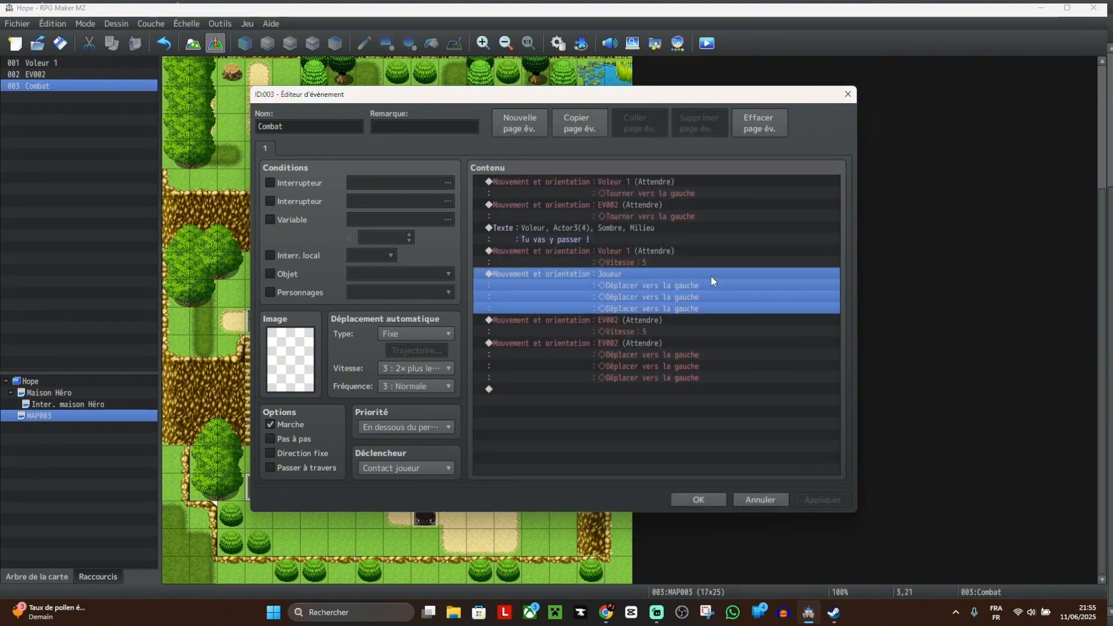
pyautogui.press('Delete')
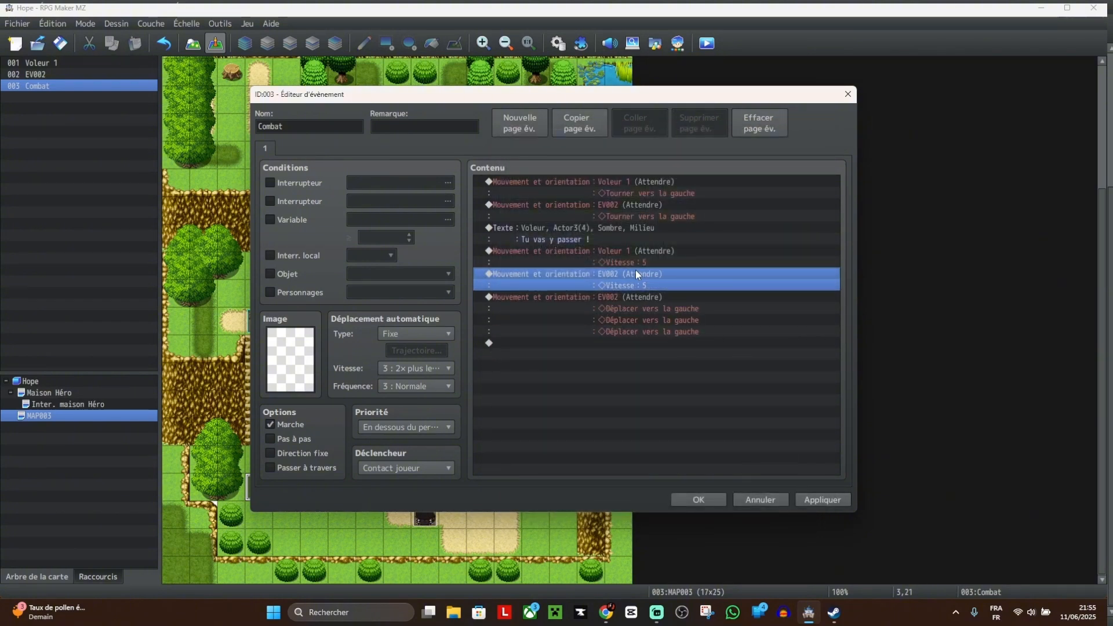
# Step: Insert a movement command for Voleur 1 with three moves left before EV002's speed command, and apply the Combat event
pyautogui.press('Insert')
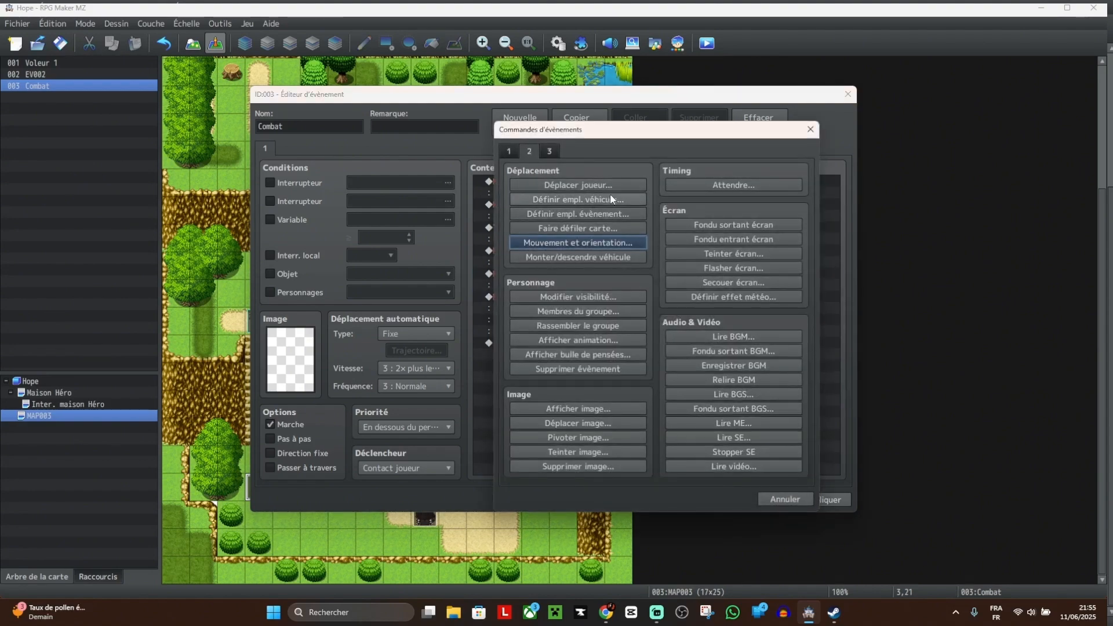
pyautogui.click(615, 243)
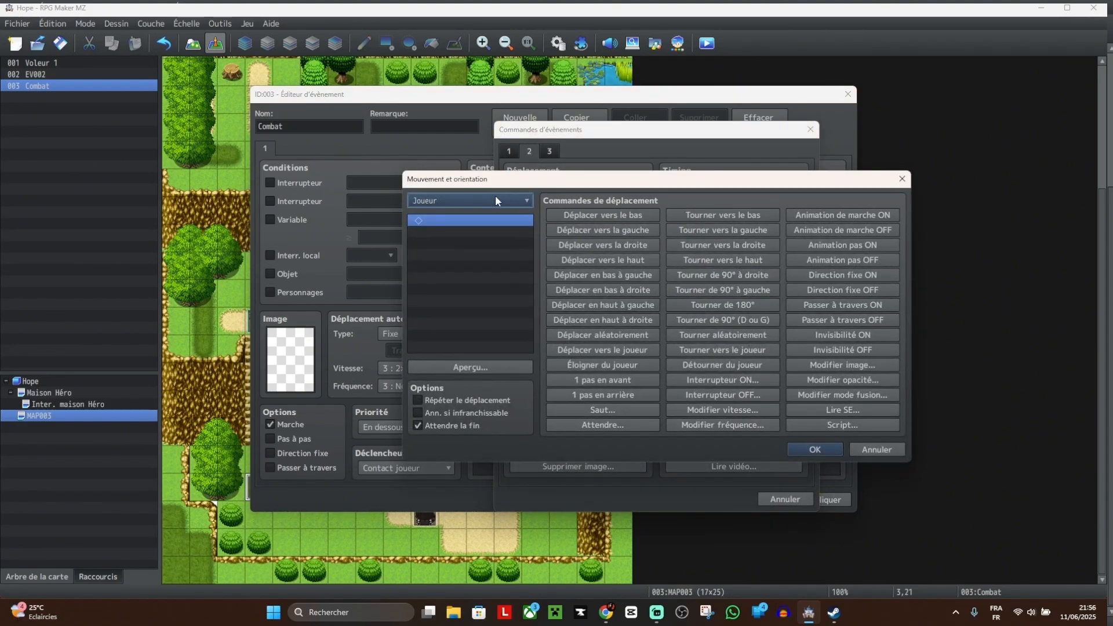
pyautogui.click(495, 199)
pyautogui.click(440, 241)
pyautogui.click(639, 227)
pyautogui.click(639, 226)
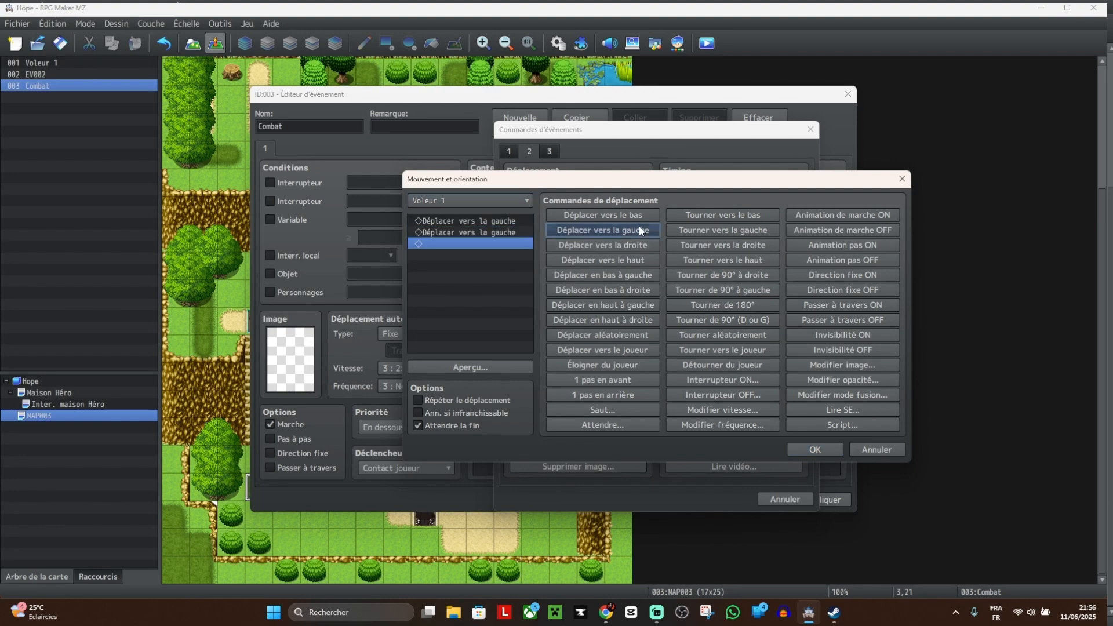
pyautogui.click(638, 226)
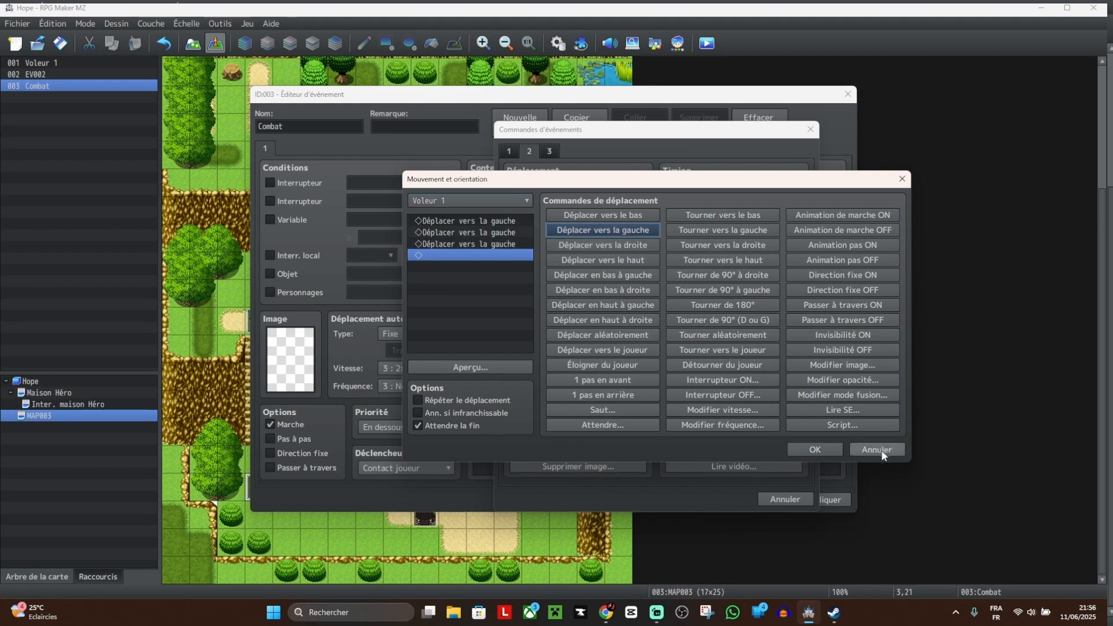
pyautogui.click(822, 448)
pyautogui.click(839, 500)
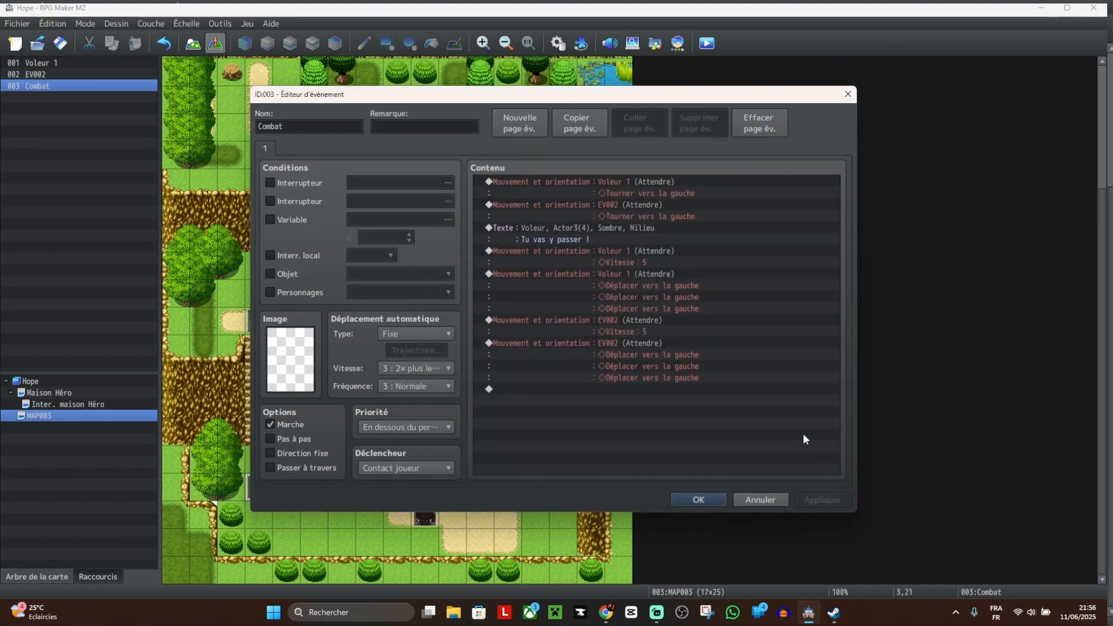
pyautogui.click(699, 500)
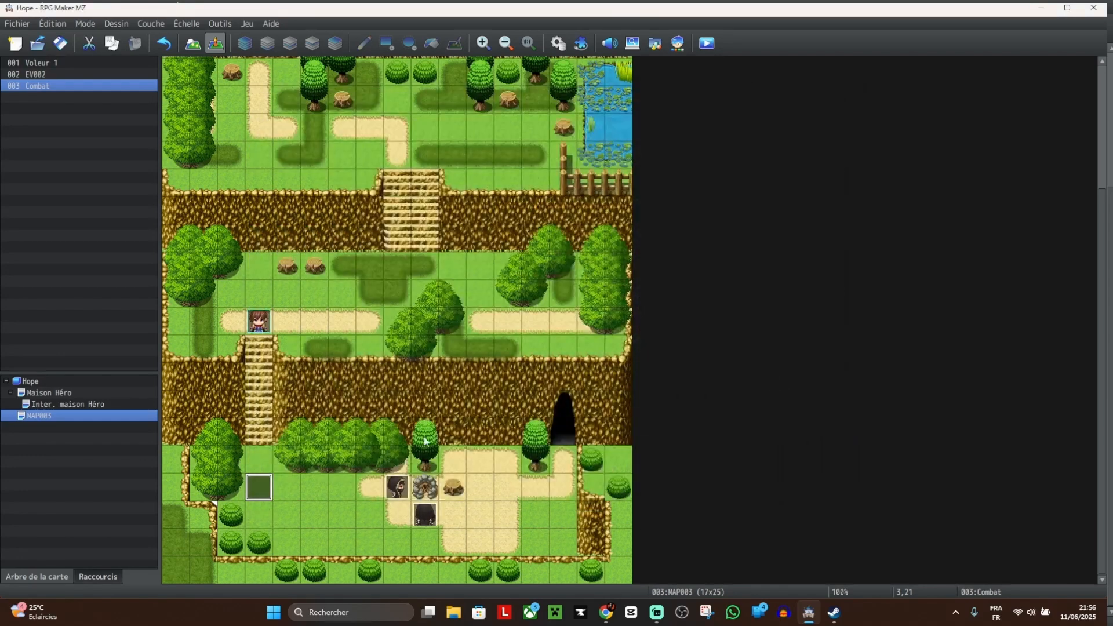
# Step: Save the game changes, playtest the encounter by walking the hero down to the thieves and dismissing the message, and close it
pyautogui.click(707, 43)
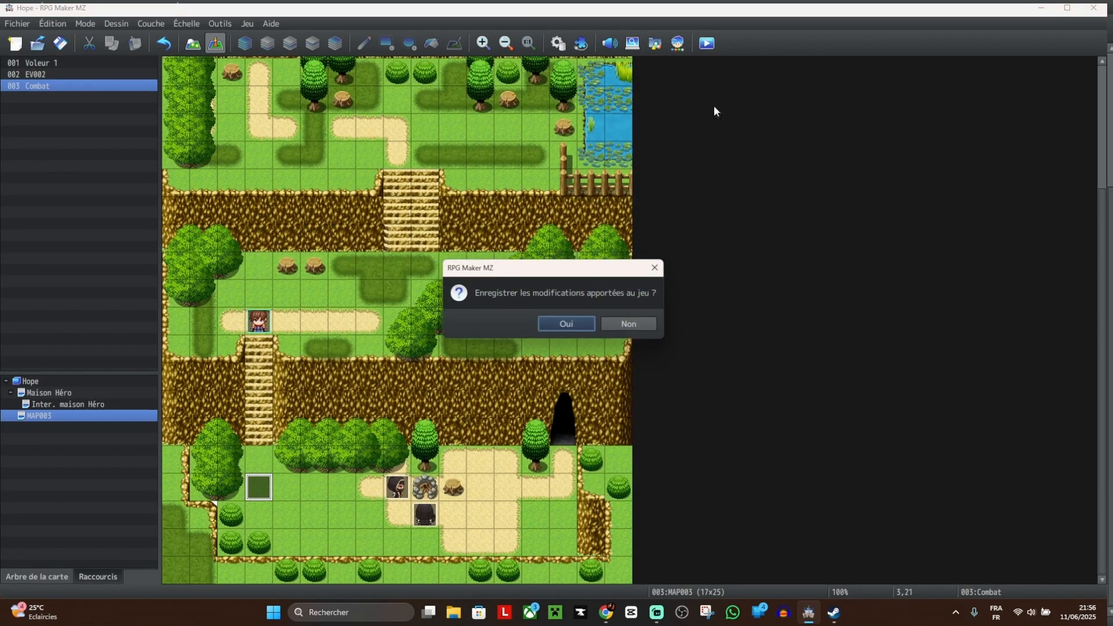
pyautogui.click(576, 325)
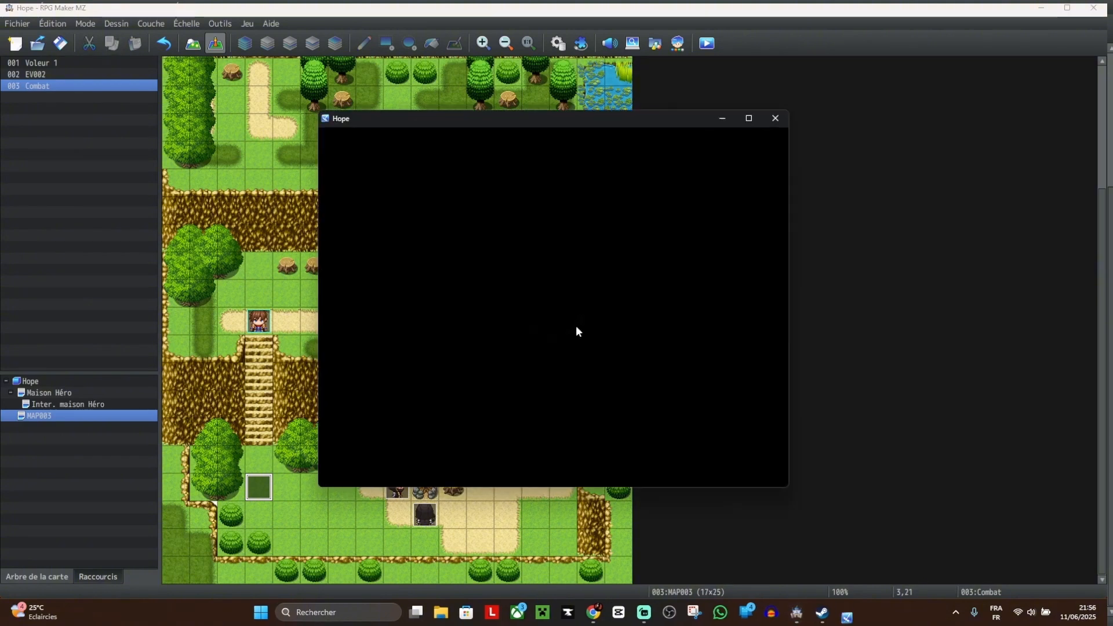
pyautogui.press('Down')
pyautogui.press('Down')
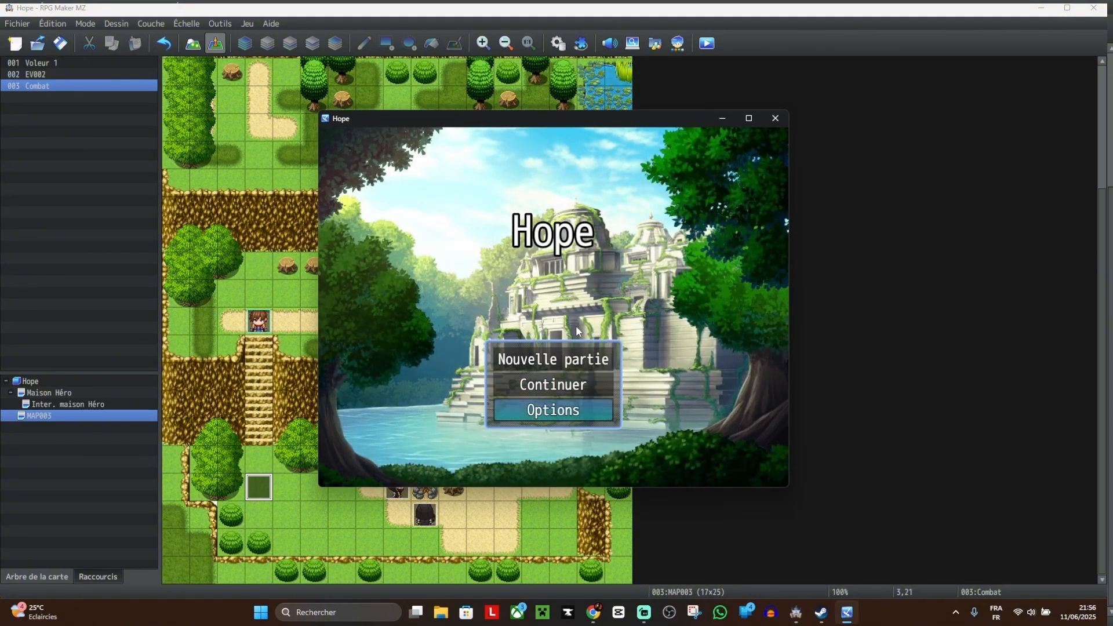
pyautogui.press('Return')
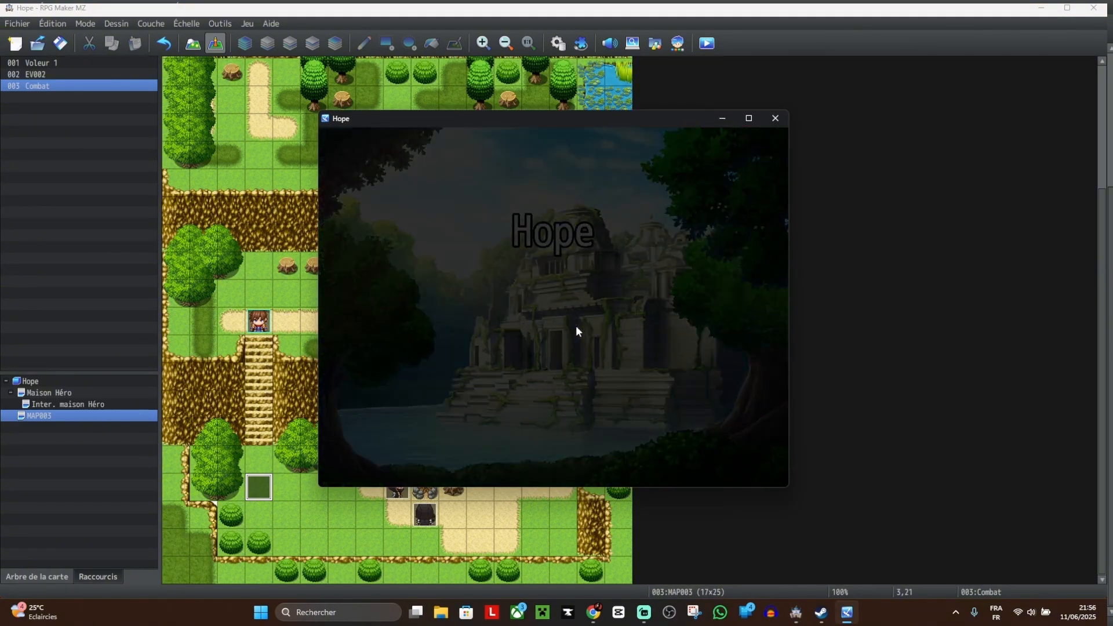
pyautogui.press('Down')
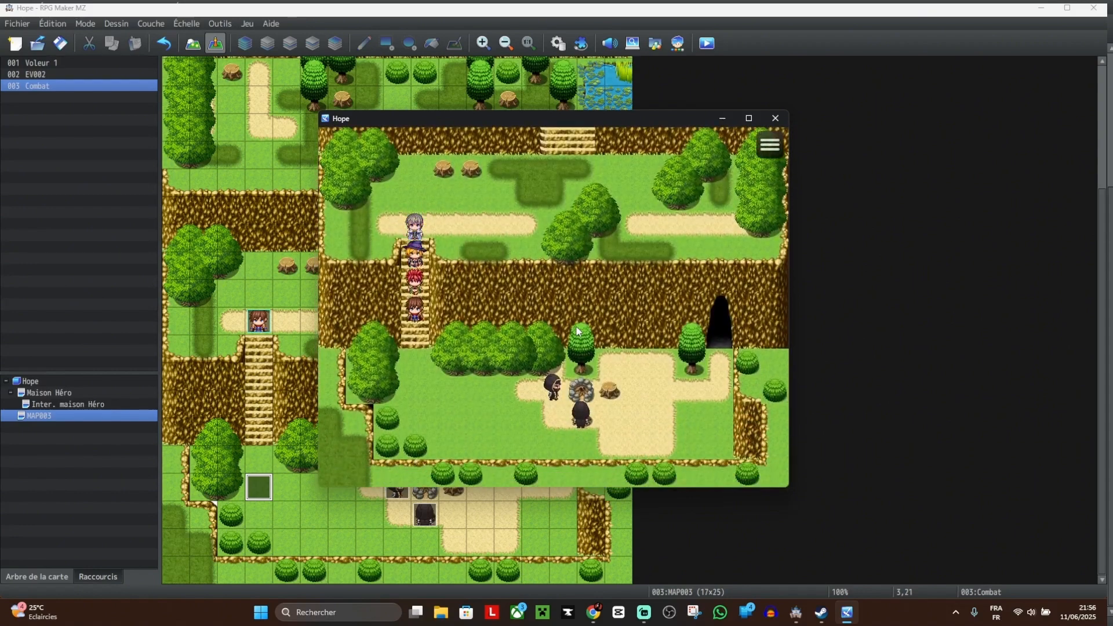
pyautogui.press('Return')
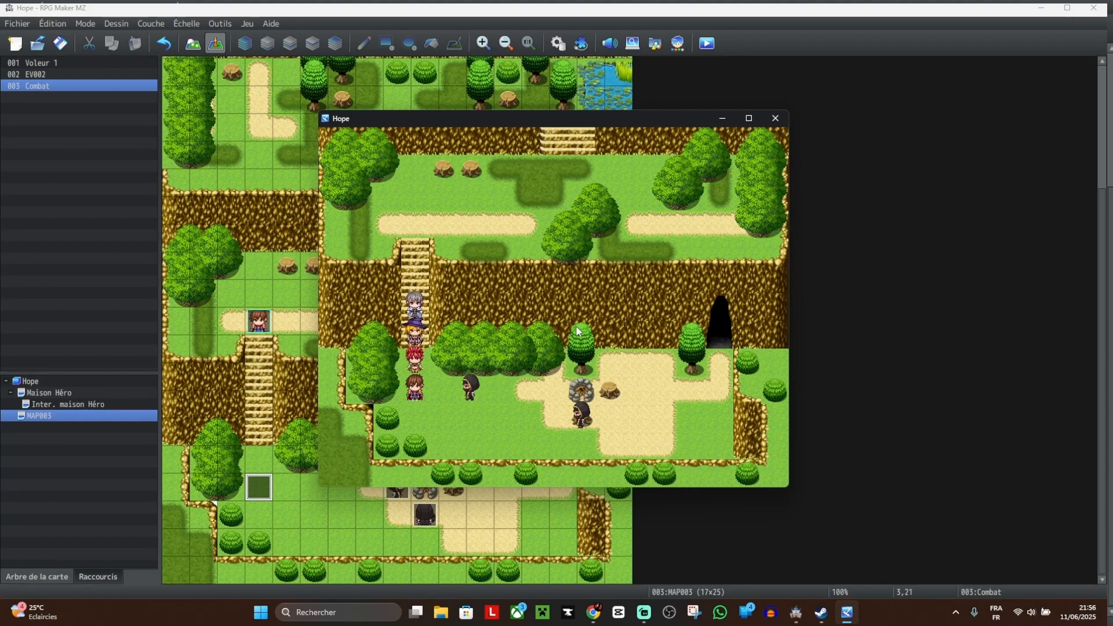
pyautogui.click(783, 117)
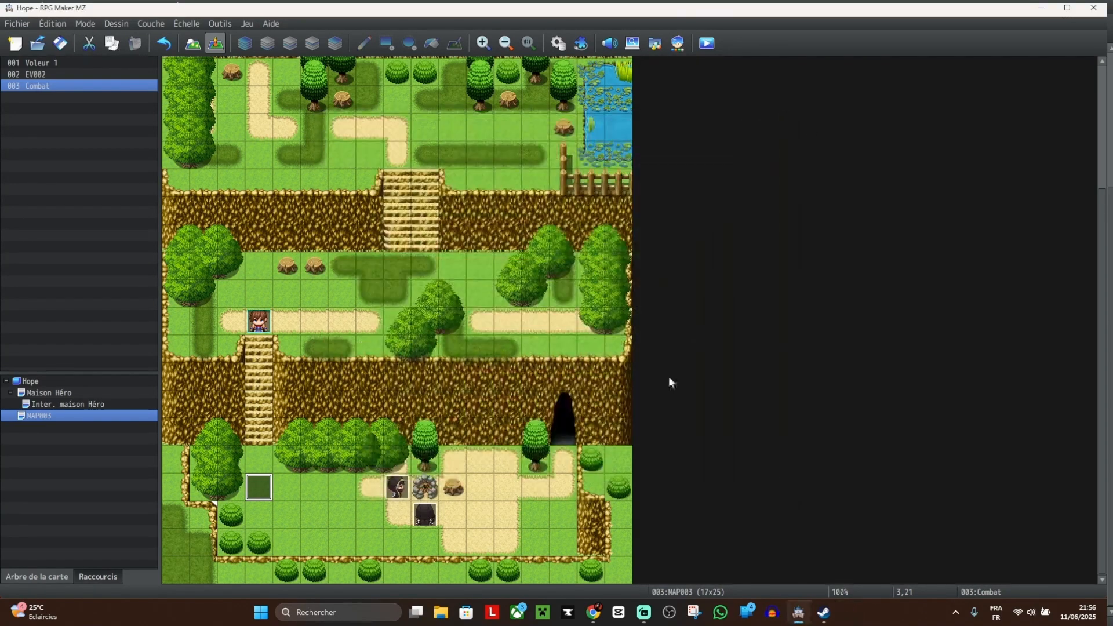
# Step: Rename the EV002 thief event as Voleur 2 and apply the change
pyautogui.doubleClick(255, 492)
pyautogui.click(845, 100)
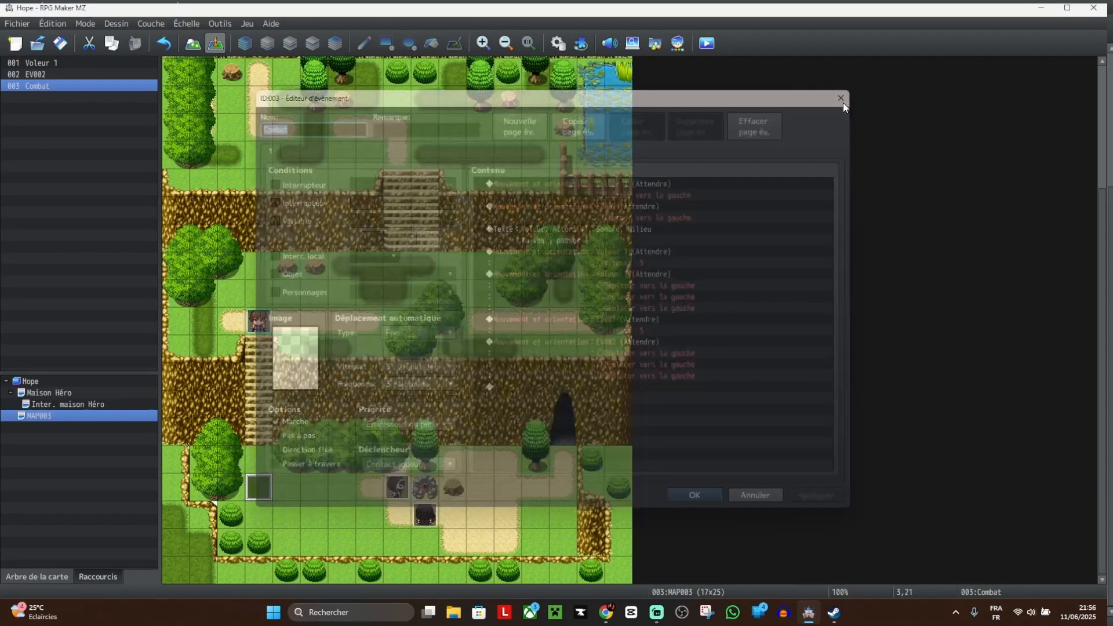
pyautogui.doubleClick(425, 518)
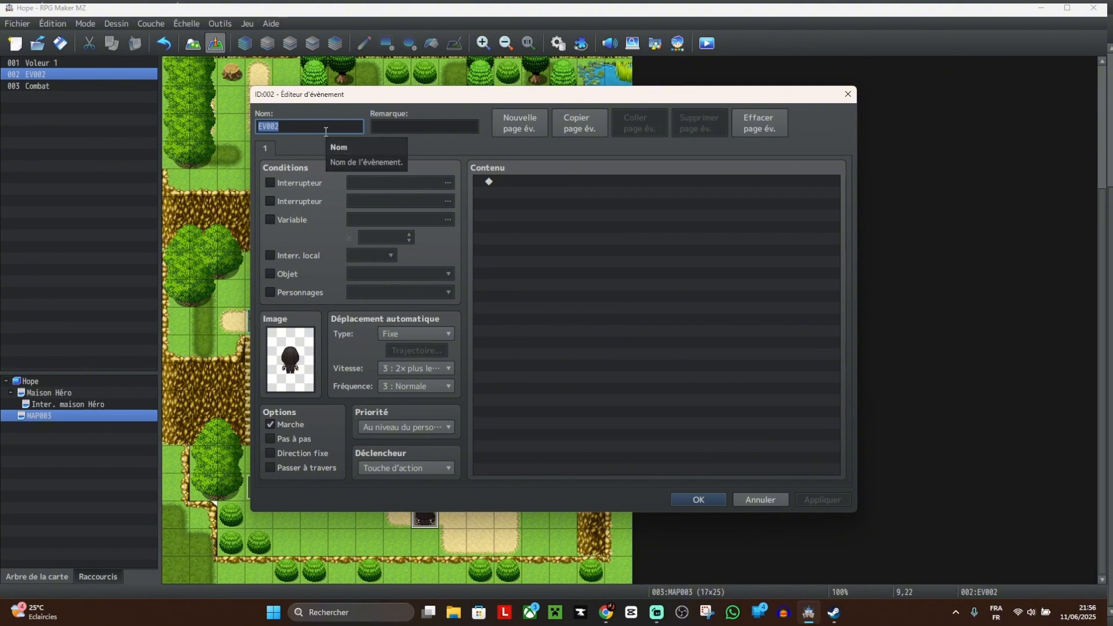
pyautogui.write('Voleur 2')
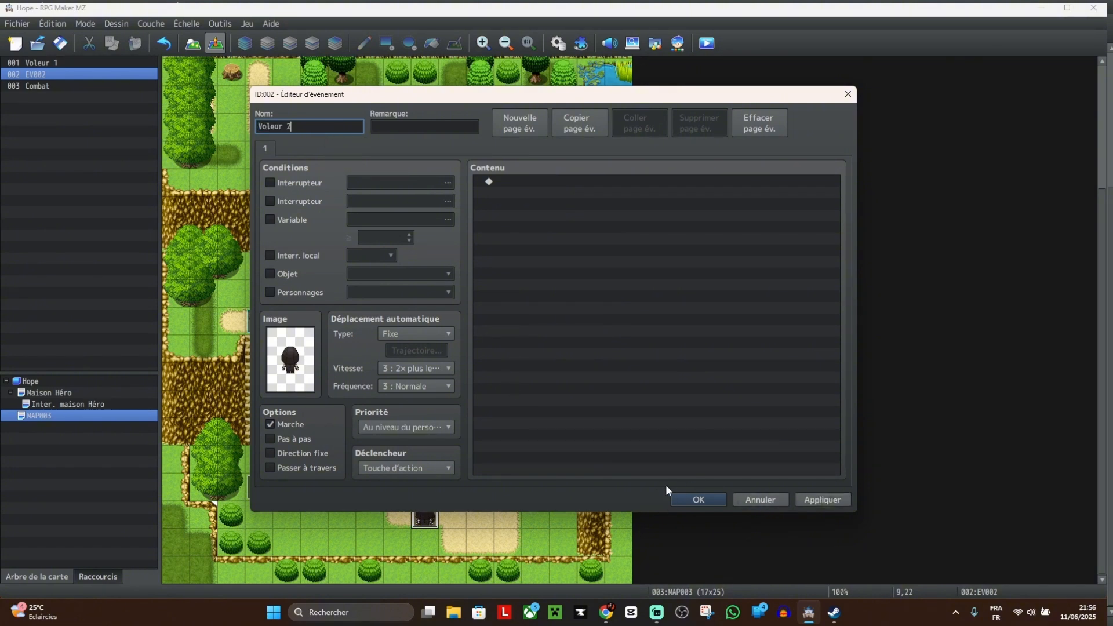
pyautogui.click(826, 503)
pyautogui.click(708, 503)
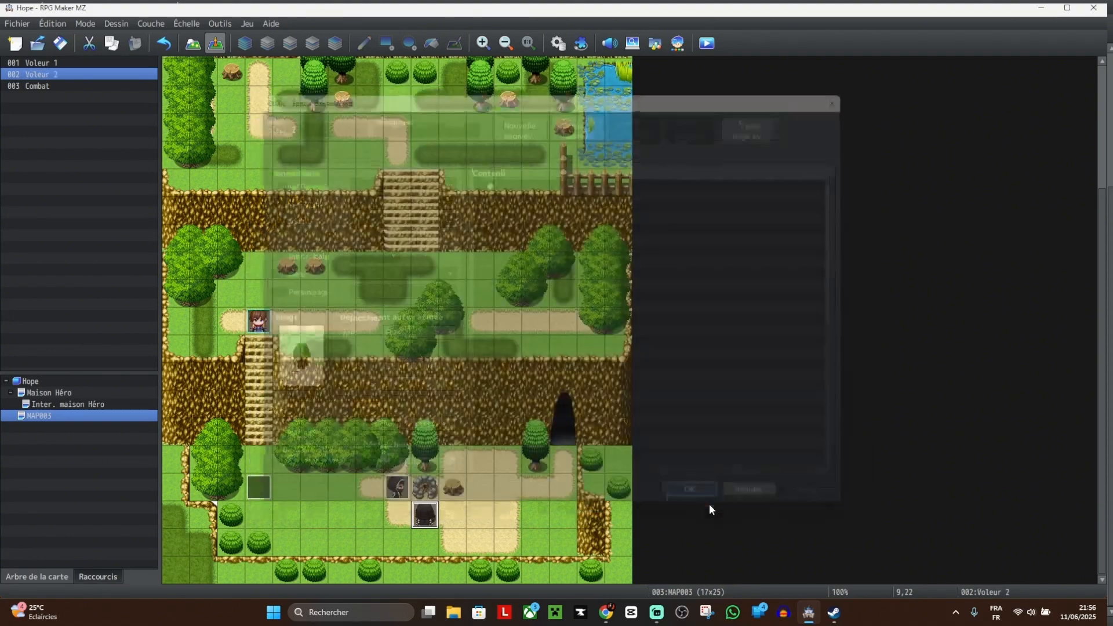
# Step: Open the Combat event and select Voleur 1's speed command
pyautogui.doubleClick(268, 493)
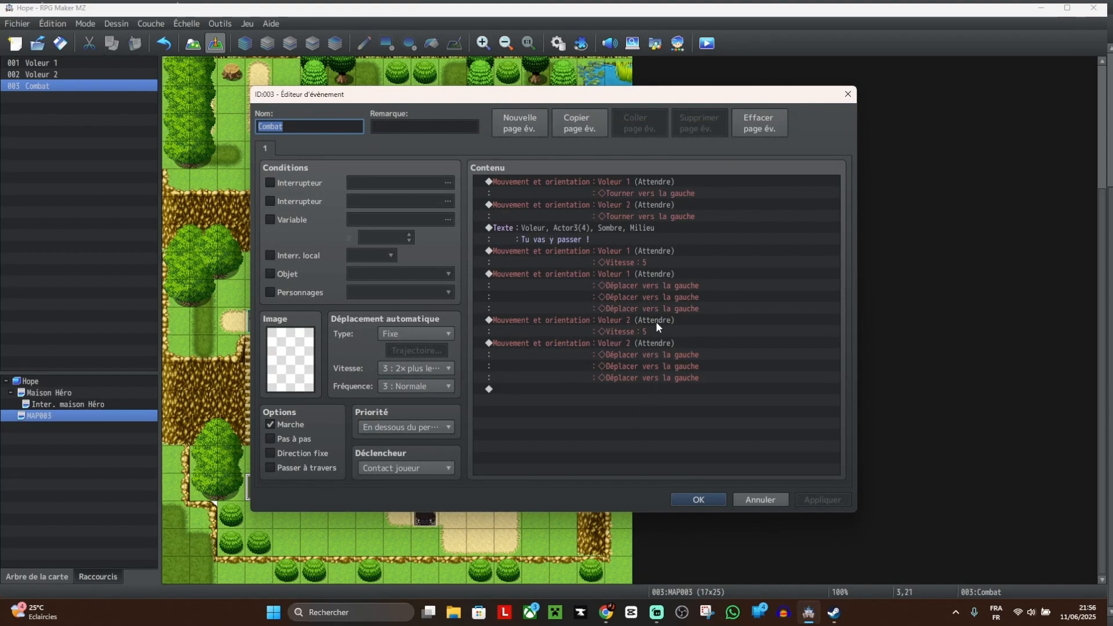
pyautogui.click(650, 276)
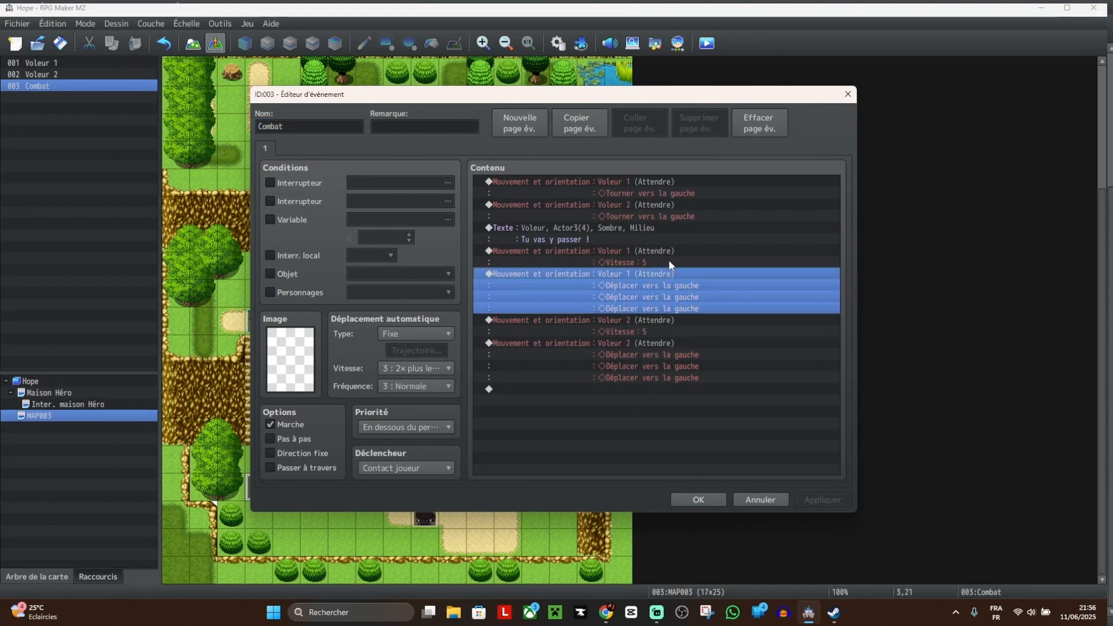
pyautogui.click(664, 248)
pyautogui.press('Insert')
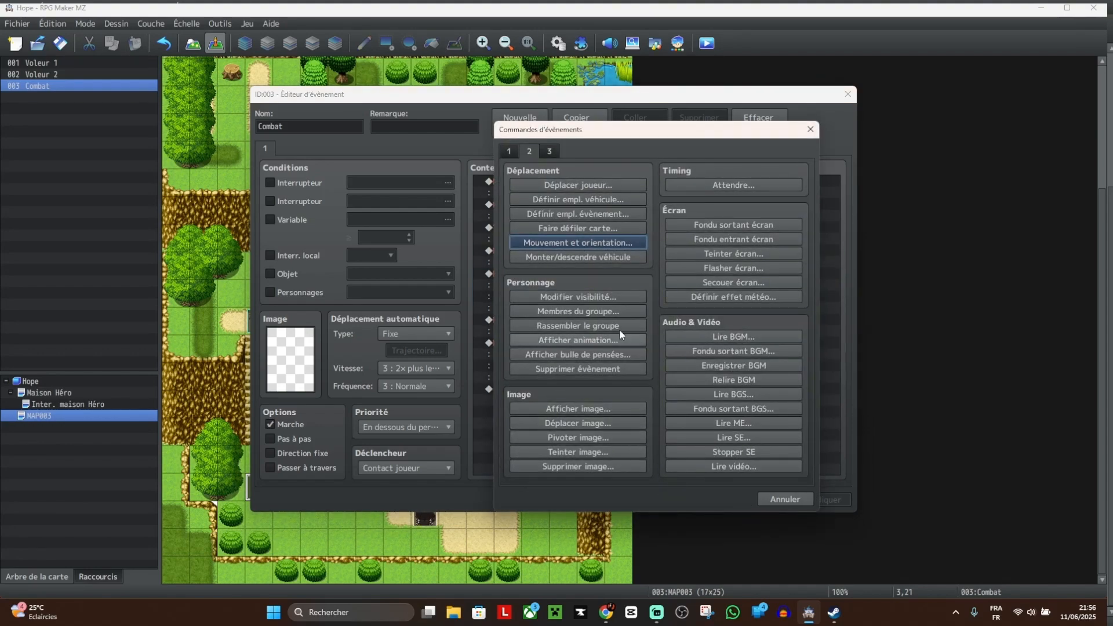
pyautogui.click(624, 243)
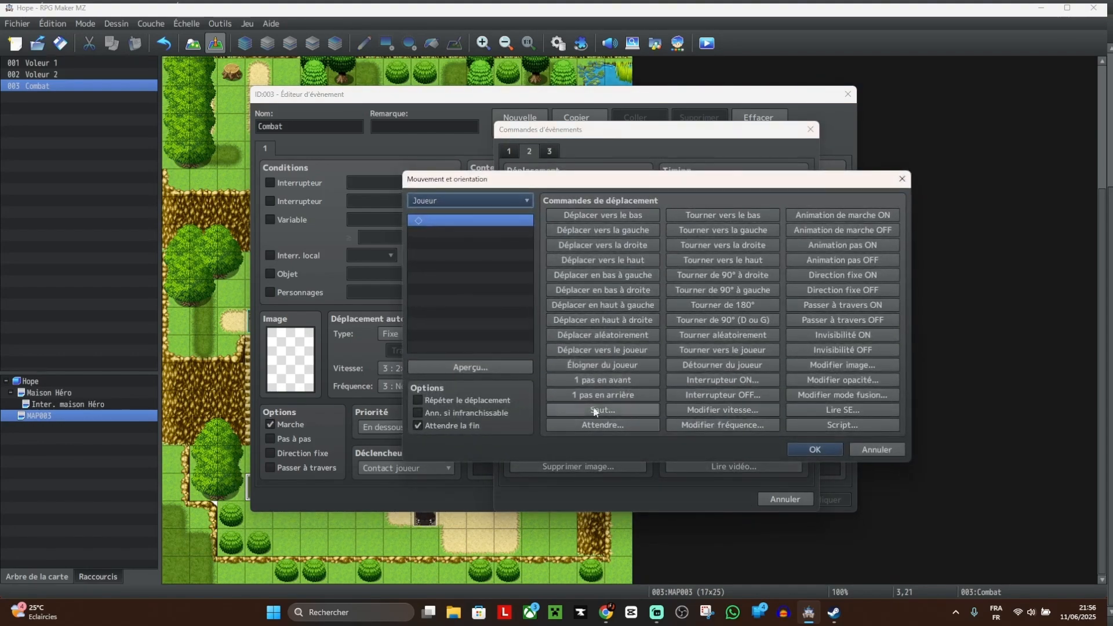
pyautogui.press('Escape')
pyautogui.press('Escape')
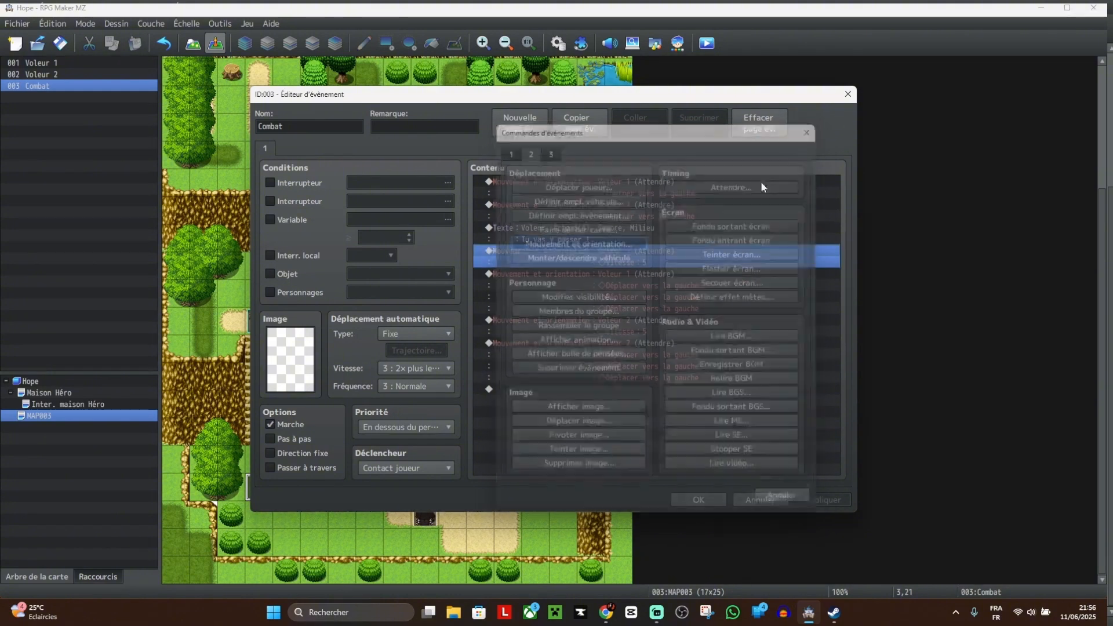
# Step: Turn off "Attendre la fin" for Voleur 1's speed command
pyautogui.rightClick(620, 251)
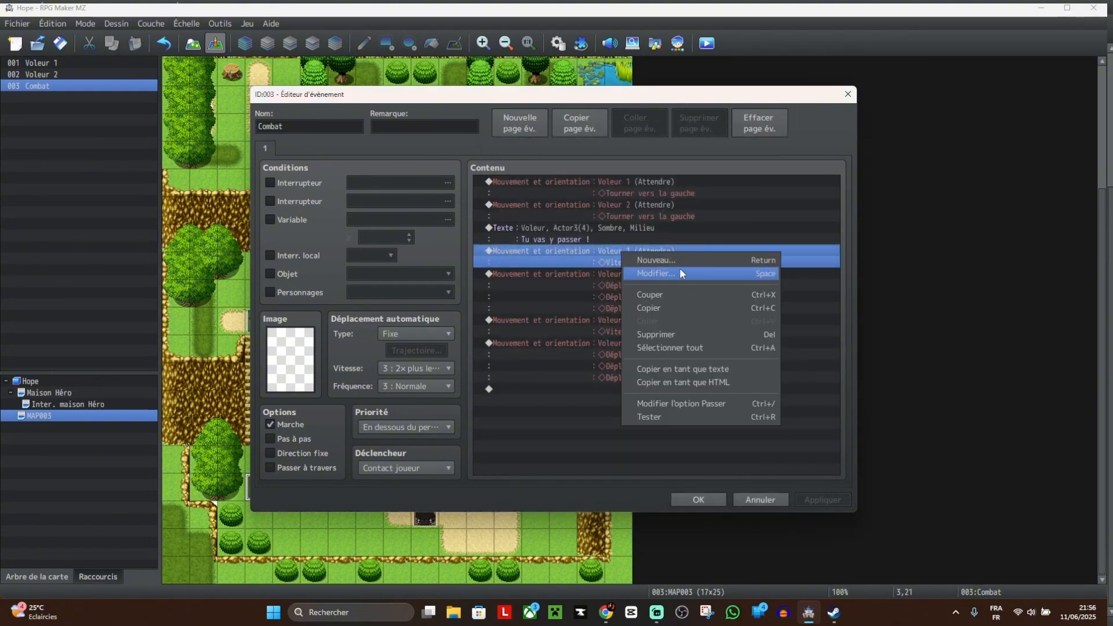
pyautogui.click(655, 273)
pyautogui.click(399, 426)
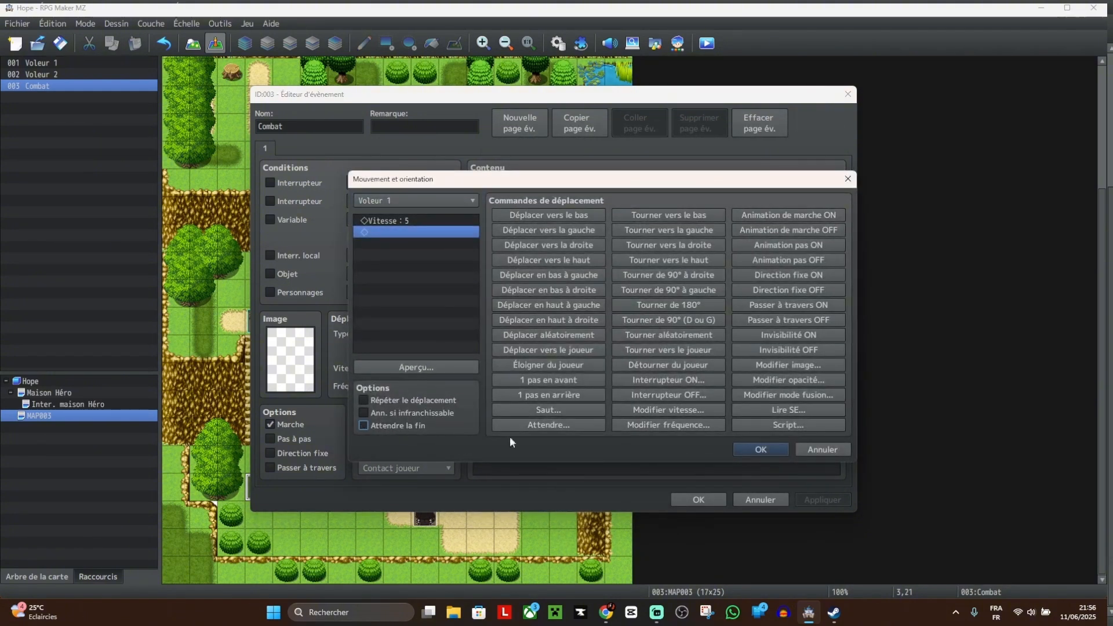
pyautogui.click(752, 450)
# Step: Turn off "Attendre la fin" for Voleur 1's command with three moves left
pyautogui.click(643, 273)
pyautogui.rightClick(643, 273)
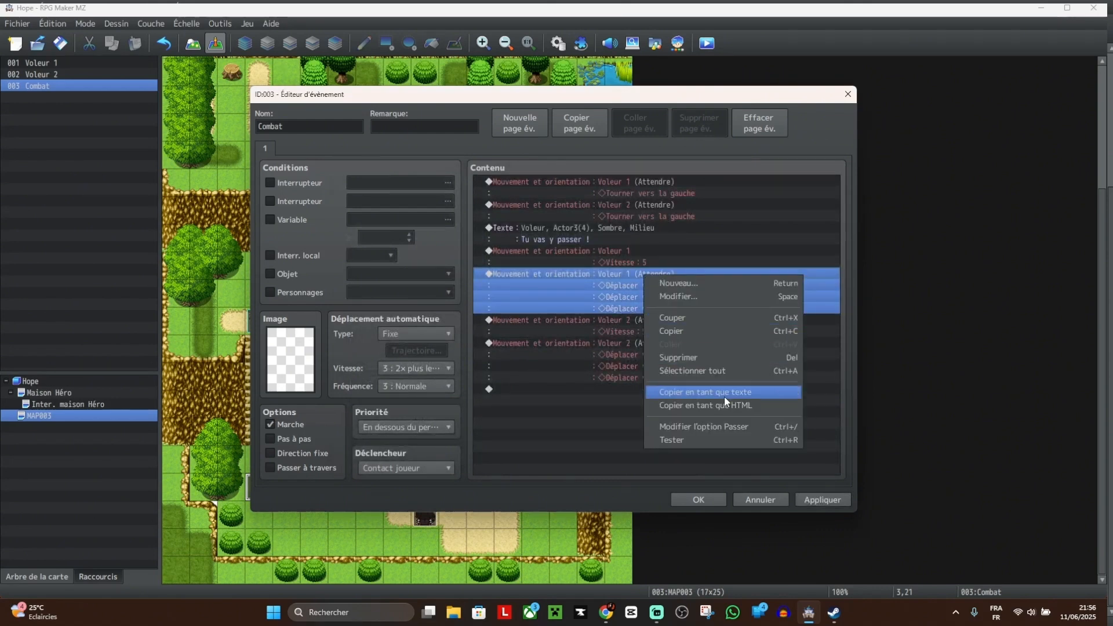
pyautogui.click(690, 298)
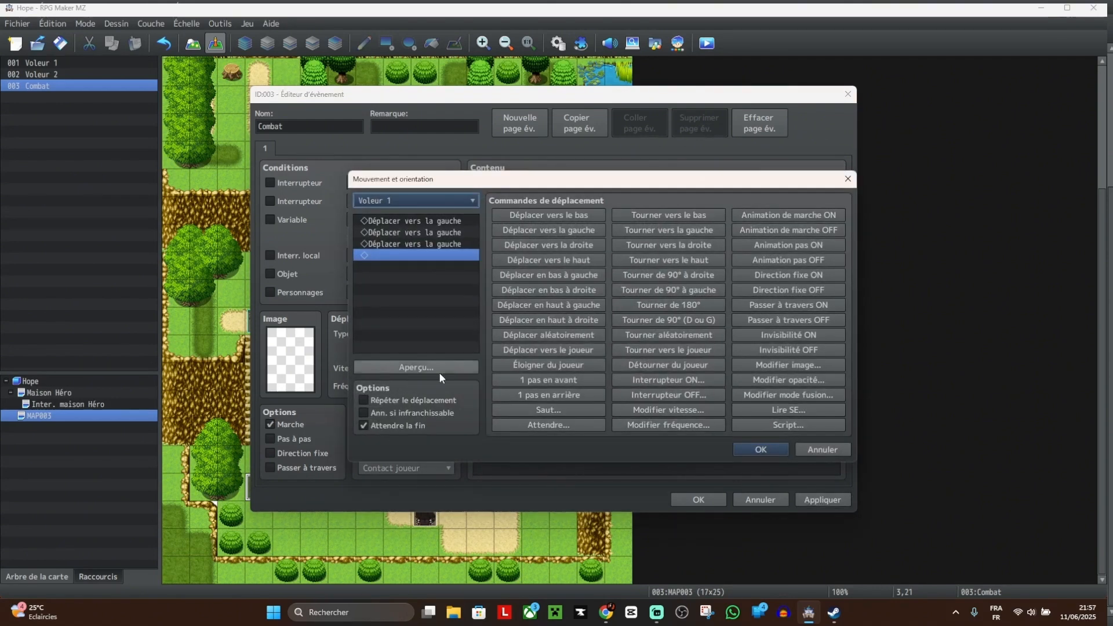
pyautogui.click(404, 425)
pyautogui.click(757, 448)
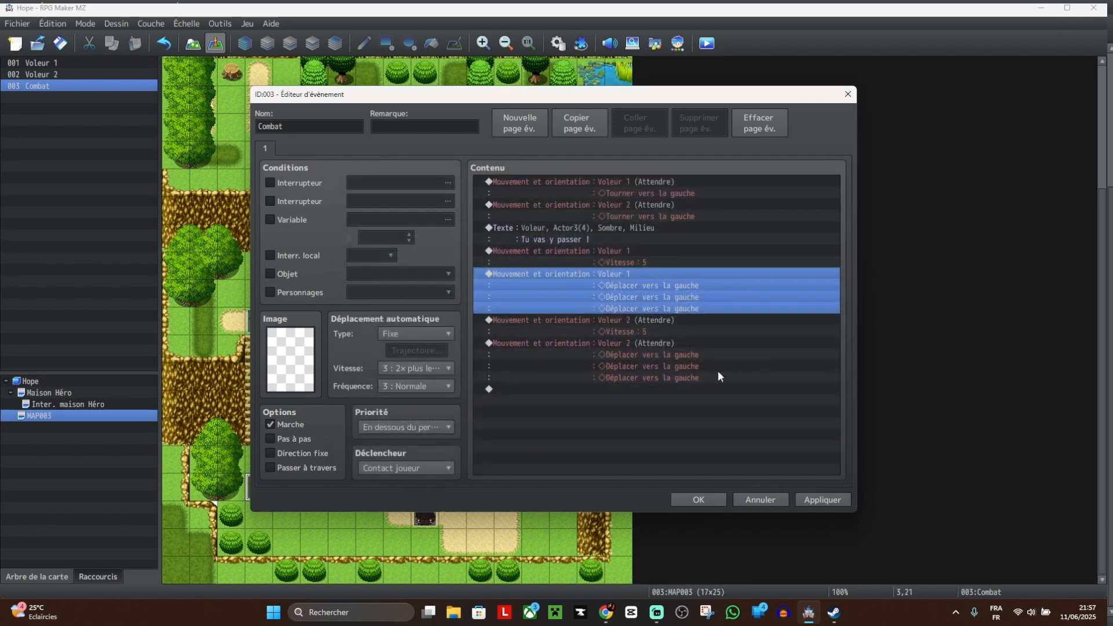
# Step: Turn off "Attendre la fin" for Voleur 2's speed command, then apply and close the Combat event
pyautogui.click(628, 324)
pyautogui.rightClick(628, 324)
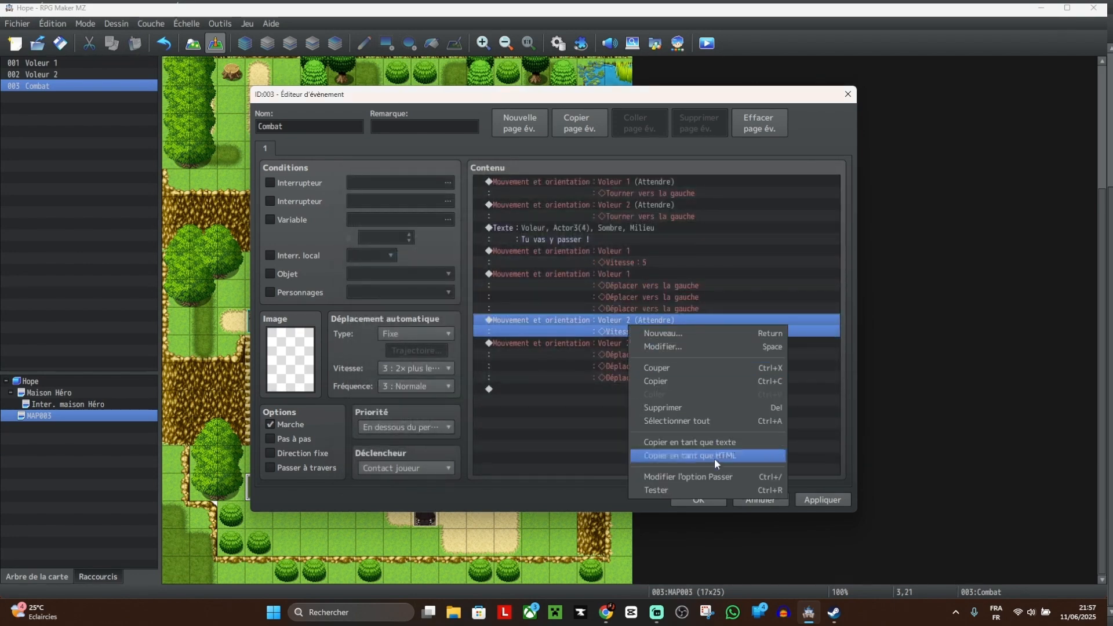
pyautogui.click(663, 347)
pyautogui.click(427, 429)
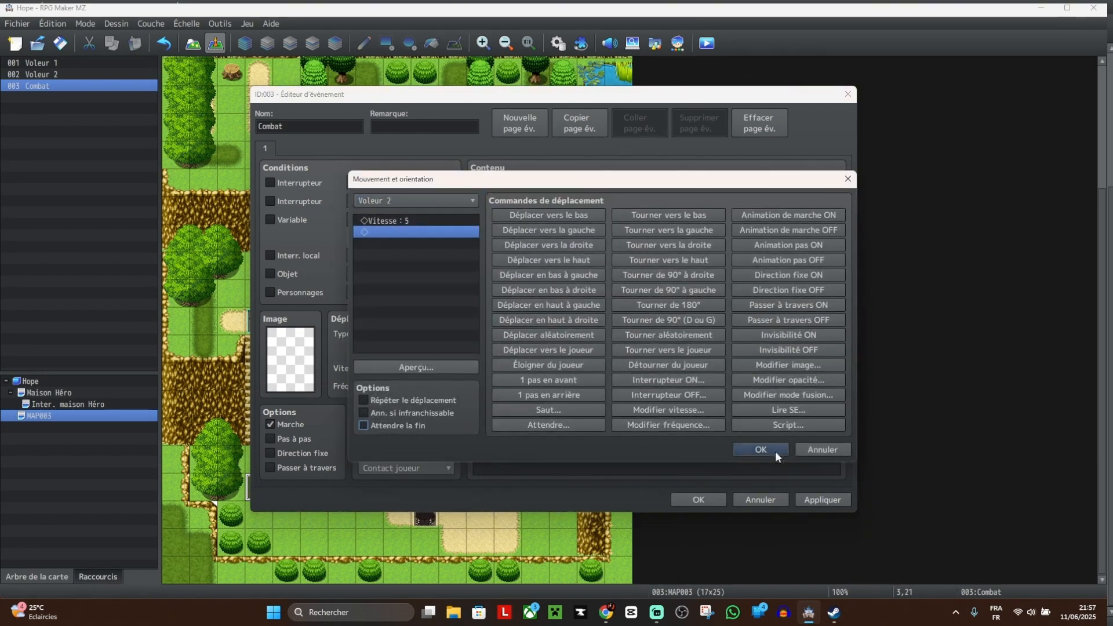
pyautogui.click(761, 450)
pyautogui.click(822, 500)
pyautogui.click(698, 500)
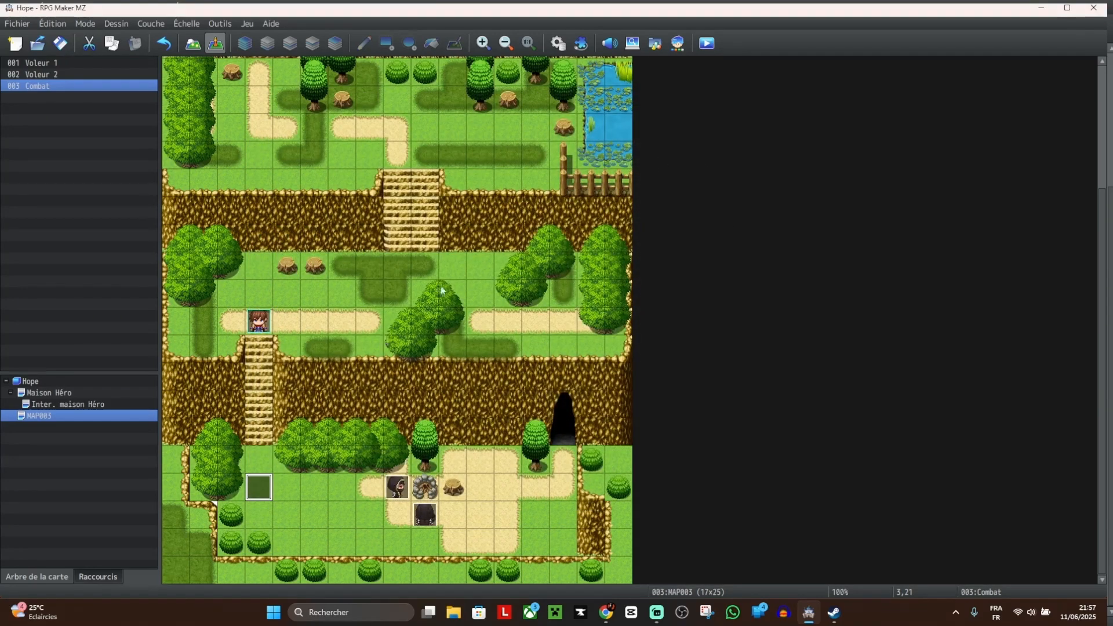
# Step: Save the changes and playtest a new game through the thief encounter, then close the test window
pyautogui.click(706, 43)
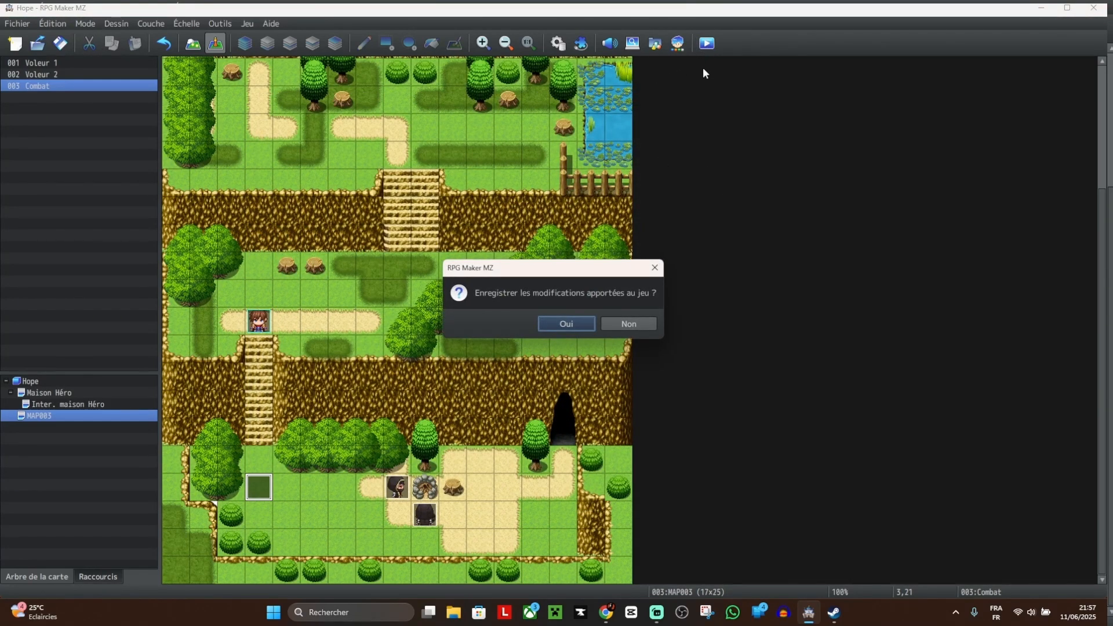
pyautogui.click(563, 320)
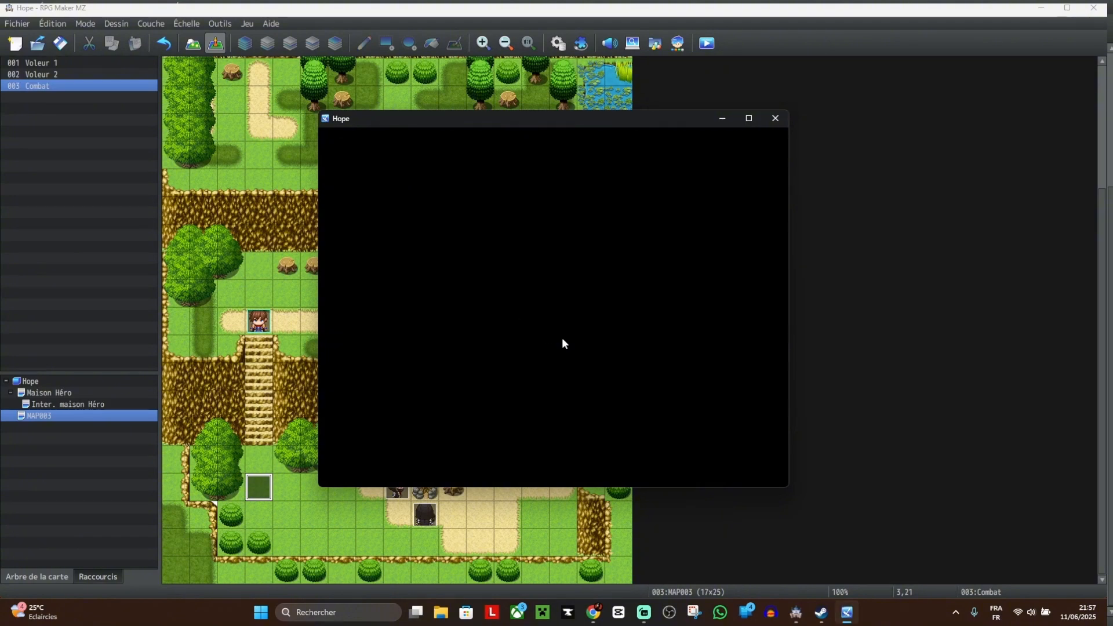
pyautogui.click(598, 363)
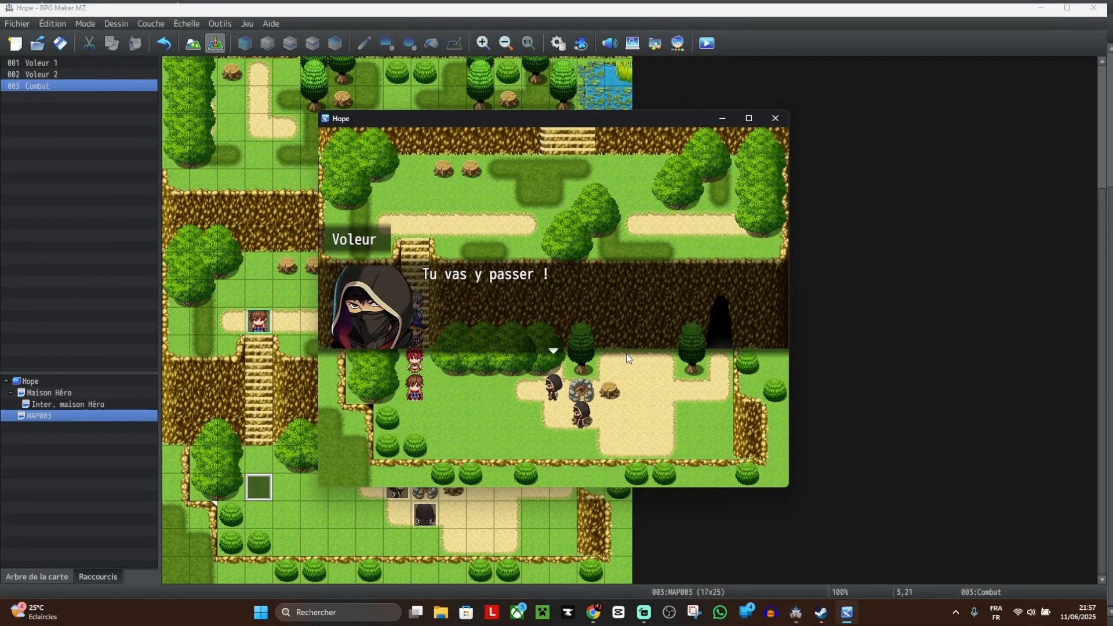
pyautogui.click(625, 353)
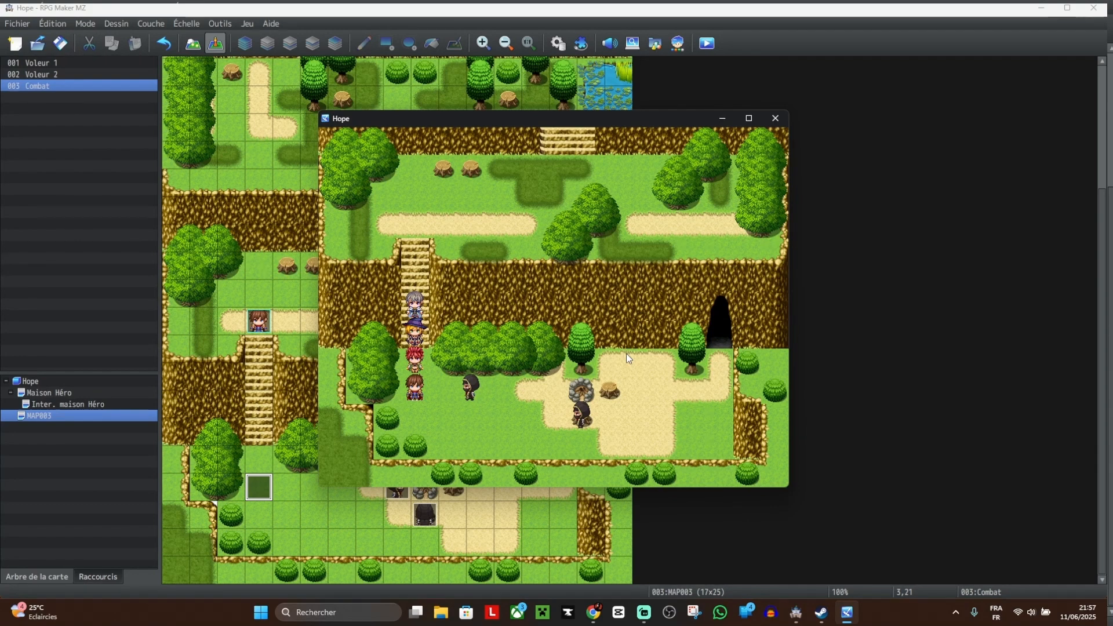
pyautogui.click(767, 119)
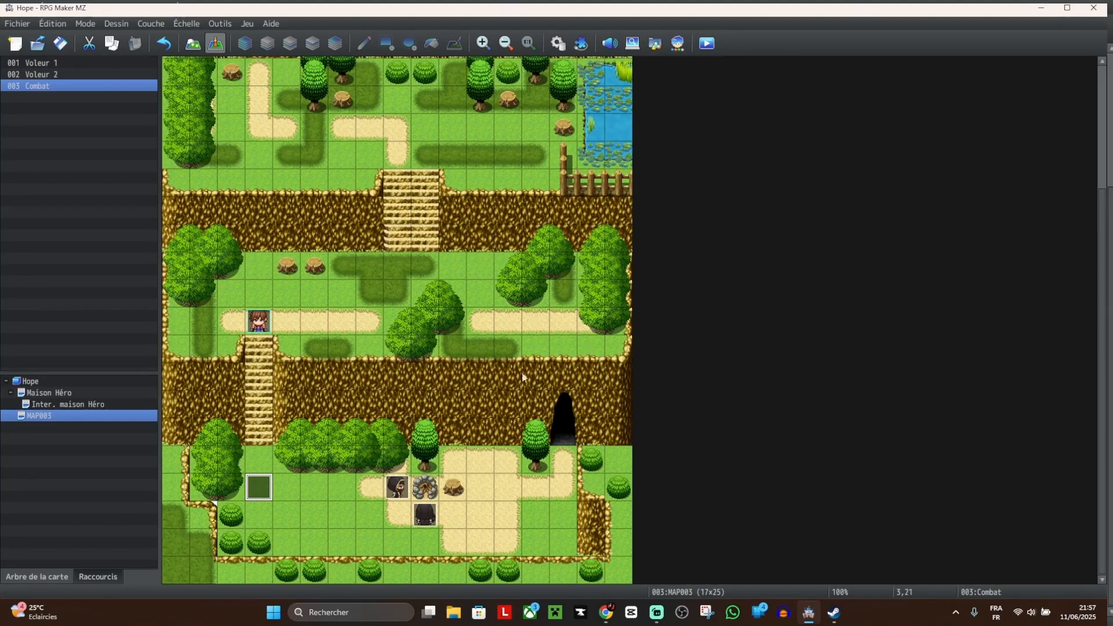
# Step: Open the Combat event and replace Voleur 1's speed entry with a new one set to "5 : 2× plus rapide"
pyautogui.doubleClick(252, 481)
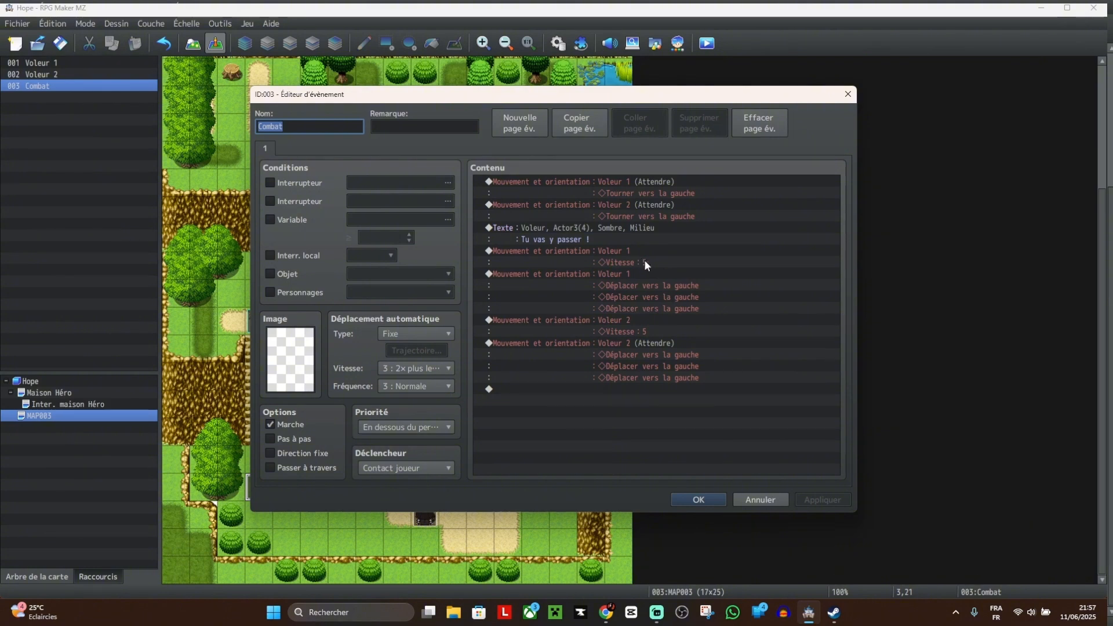
pyautogui.rightClick(612, 255)
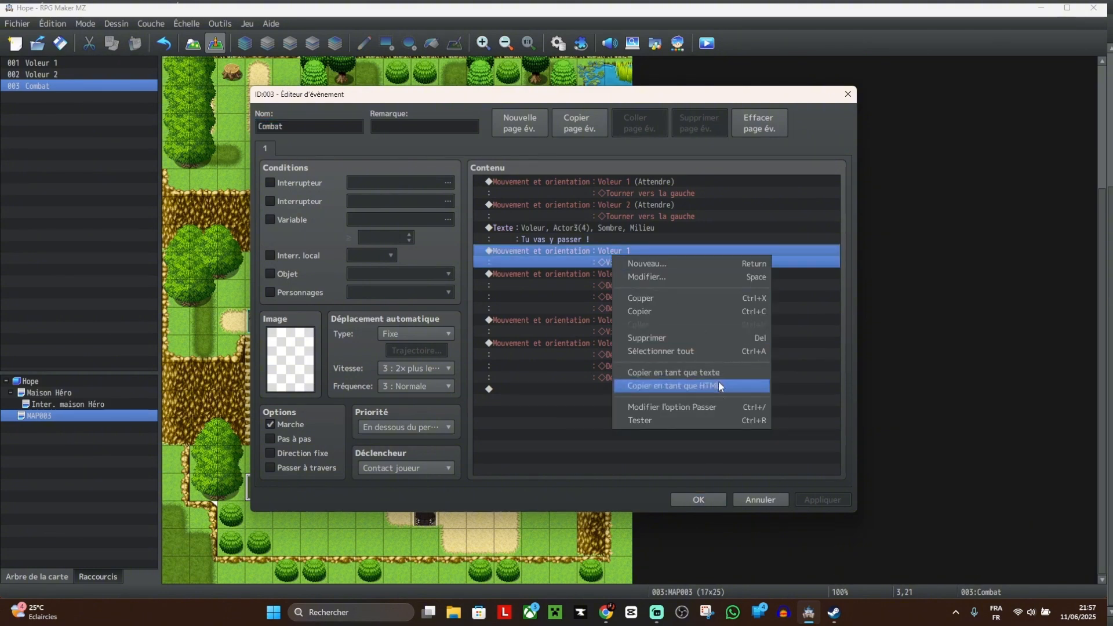
pyautogui.click(669, 275)
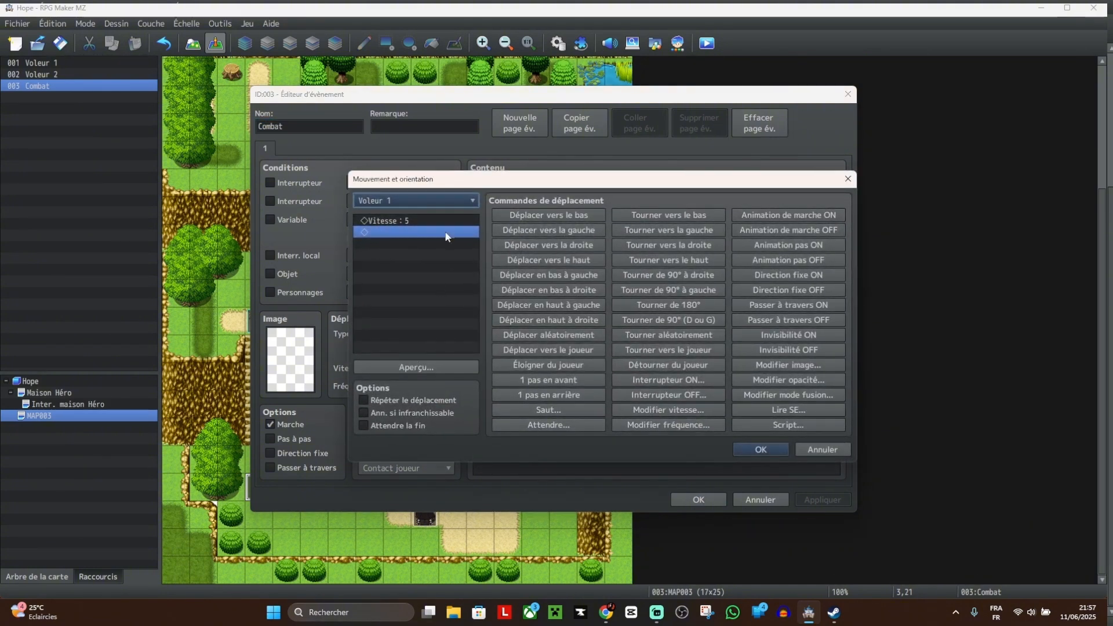
pyautogui.click(399, 221)
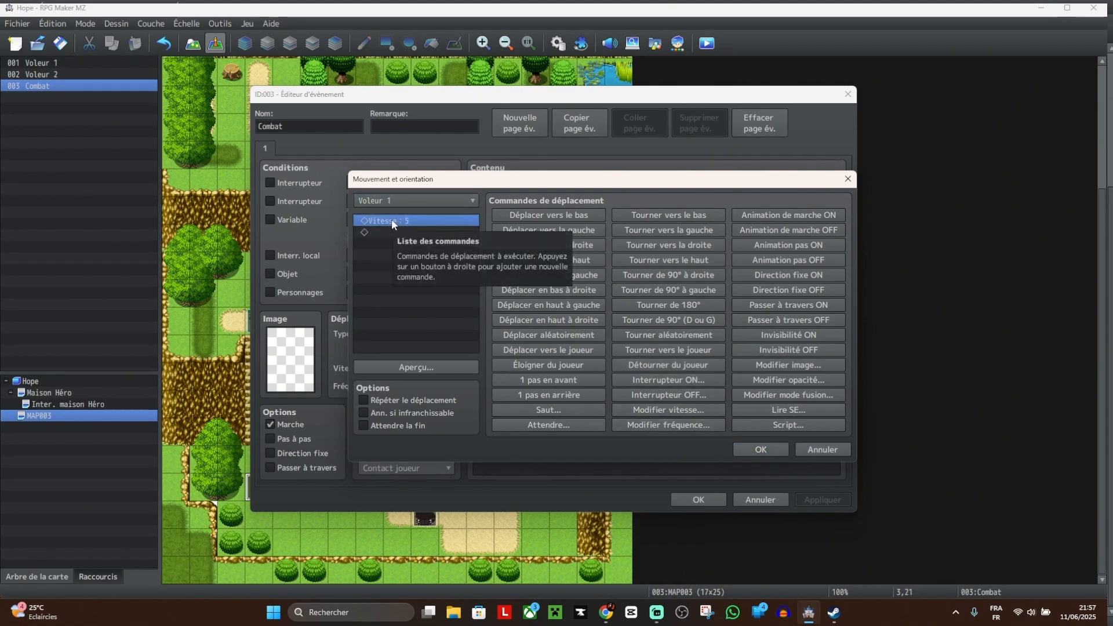
pyautogui.press('Delete')
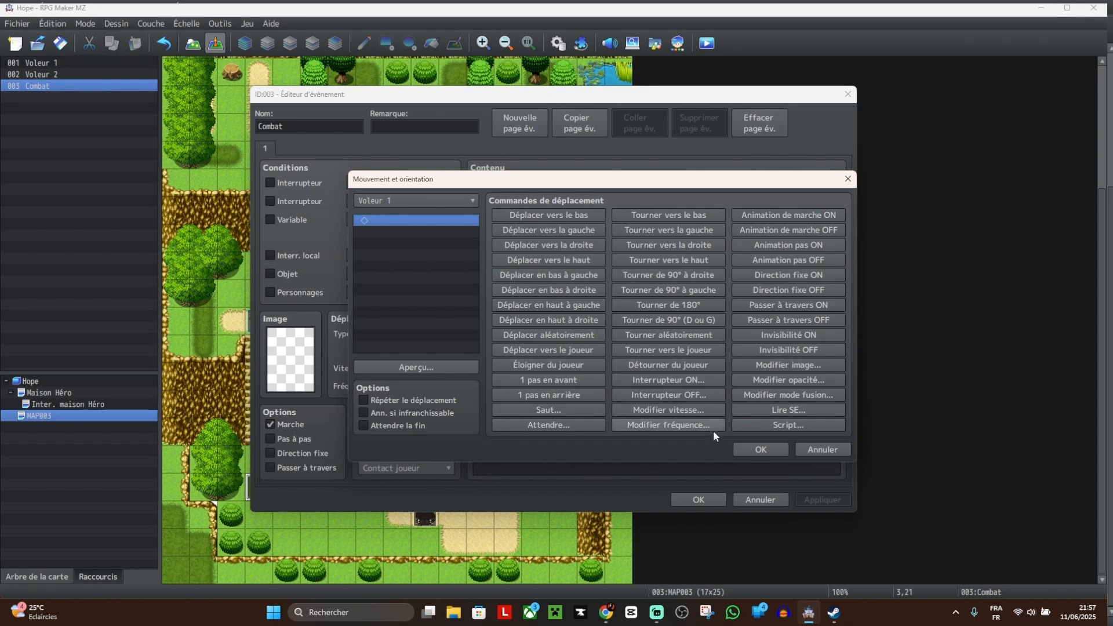
pyautogui.click(702, 408)
pyautogui.click(591, 321)
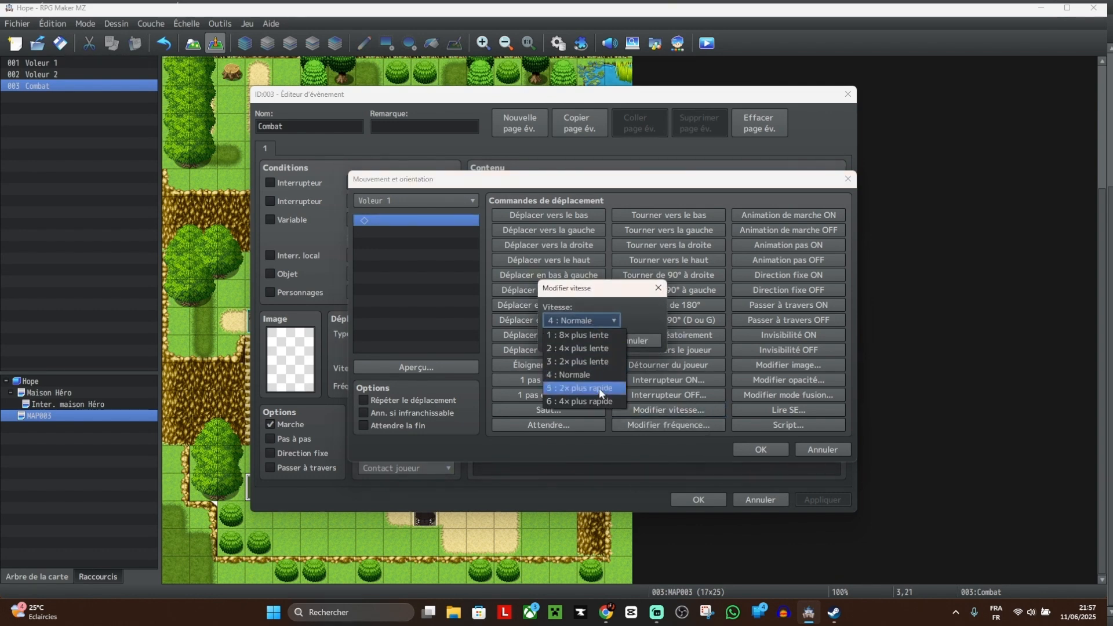
pyautogui.click(599, 387)
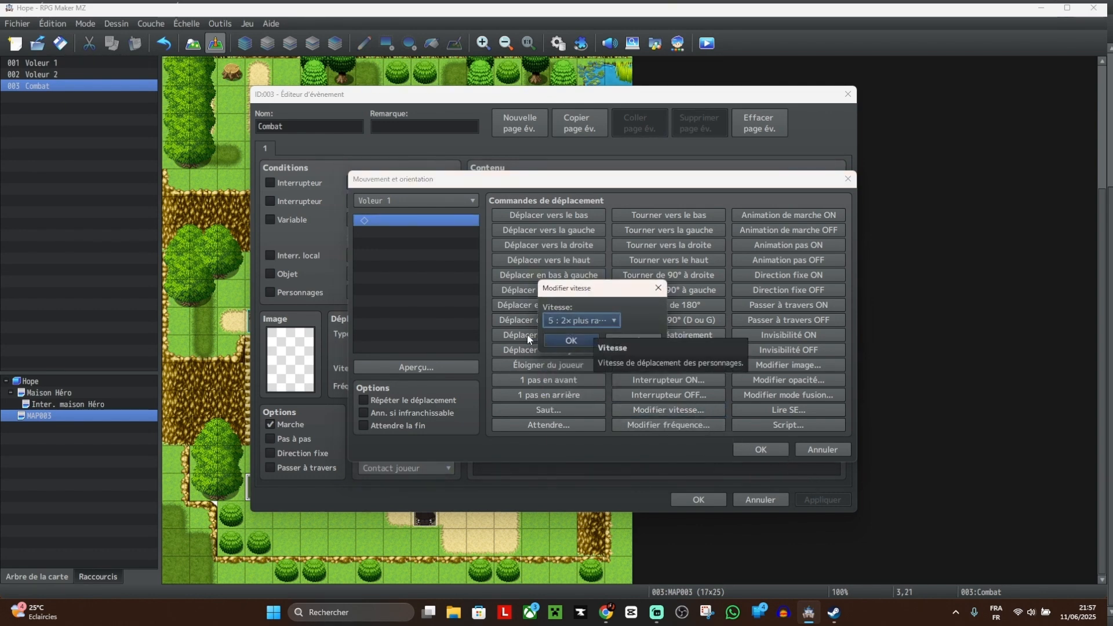
pyautogui.click(571, 341)
pyautogui.click(760, 450)
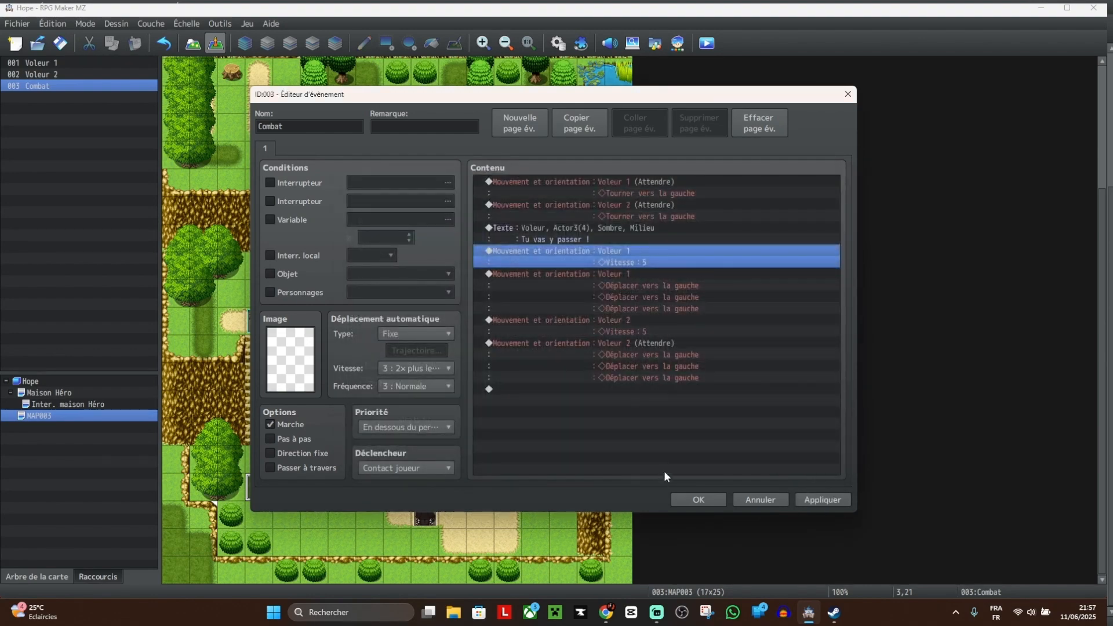
# Step: Move Voleur 2's speed command above Voleur 1's three moves, and turn off "Attendre la fin" for Voleur 2's moves, applying the changes
pyautogui.click(619, 331)
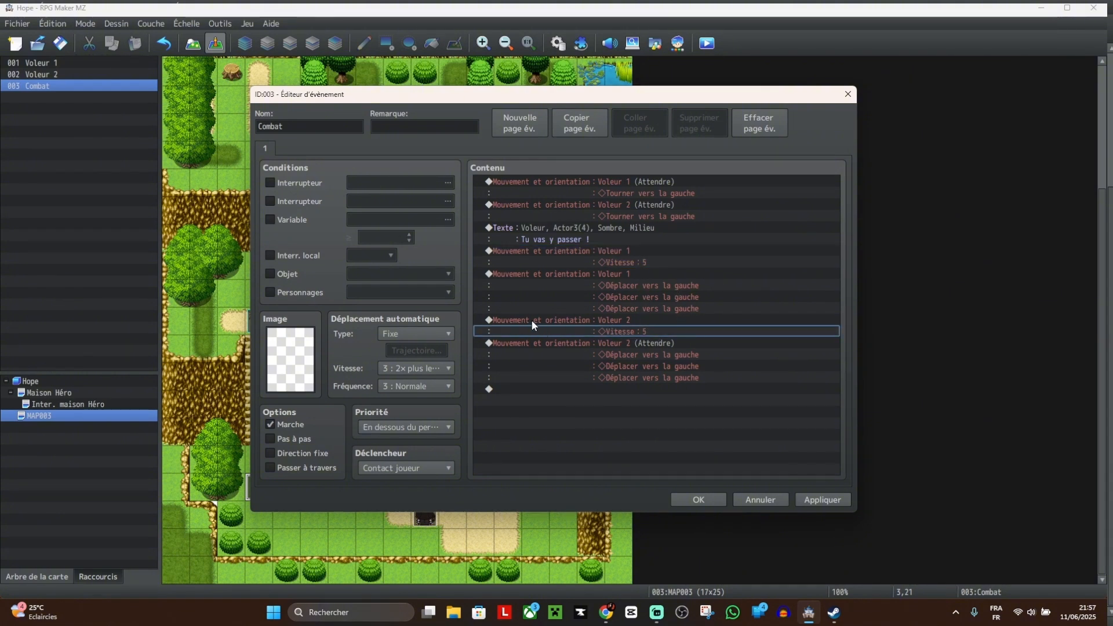
pyautogui.moveTo(533, 322); pyautogui.dragTo(587, 269)
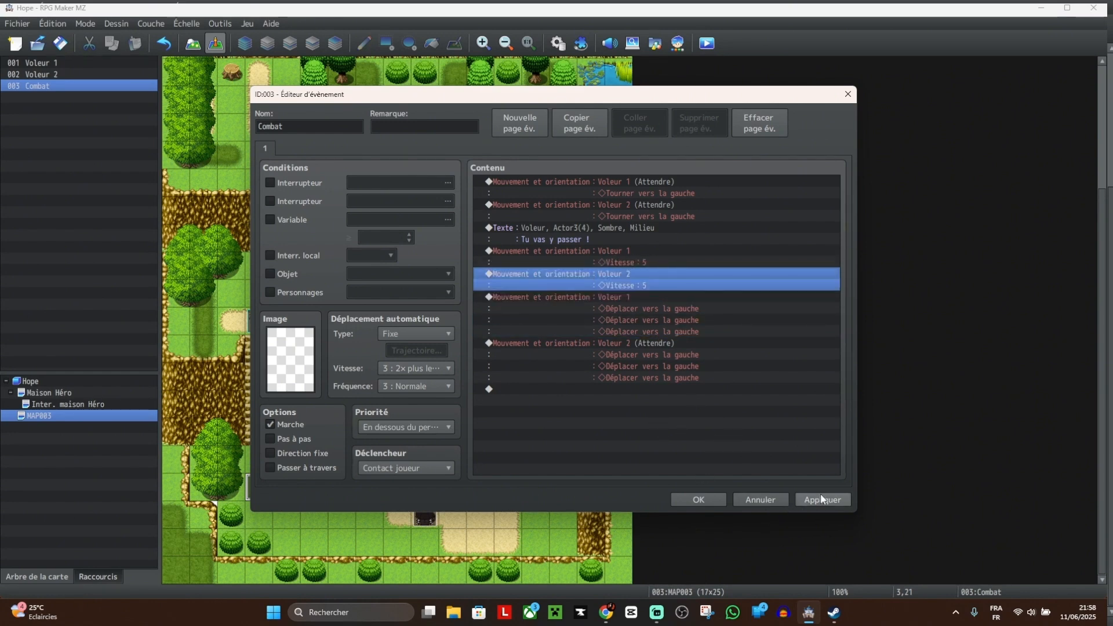
pyautogui.rightClick(657, 345)
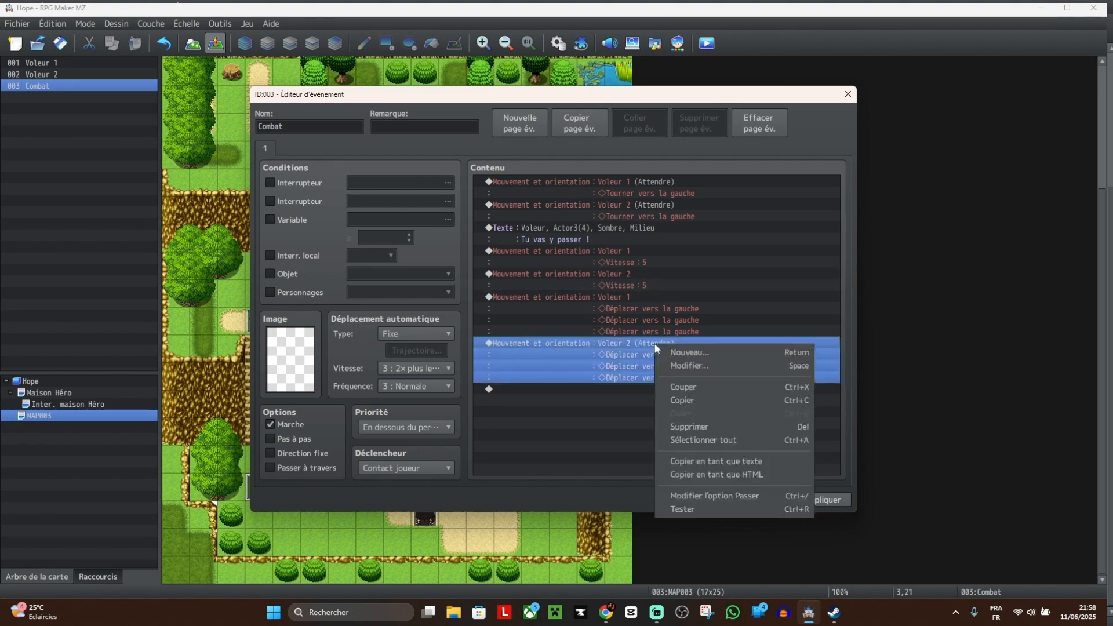
pyautogui.click(702, 366)
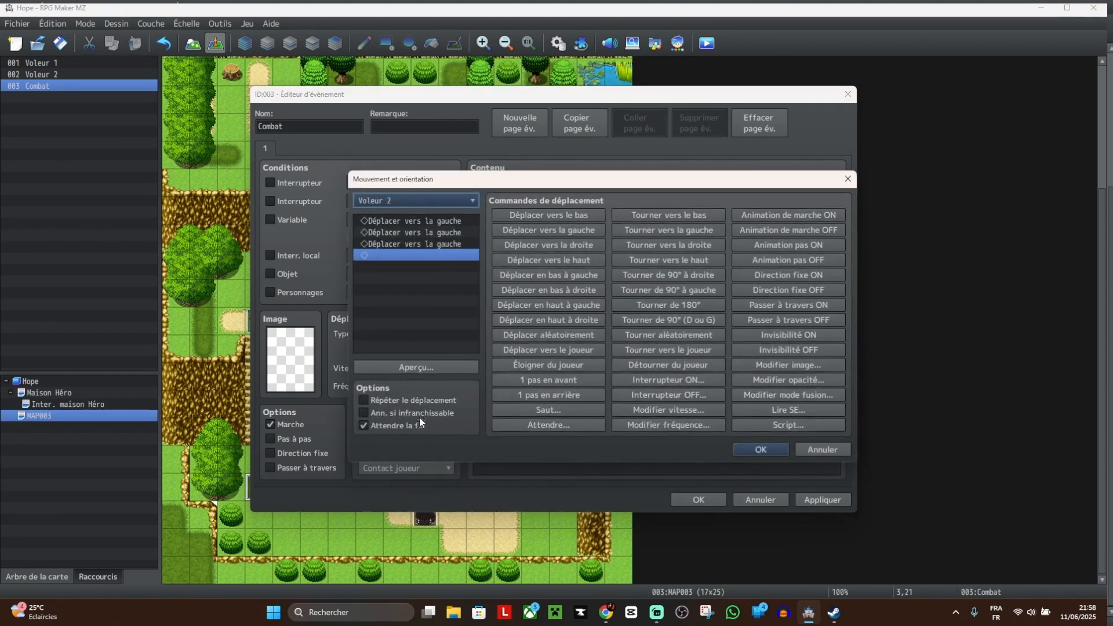
pyautogui.click(803, 450)
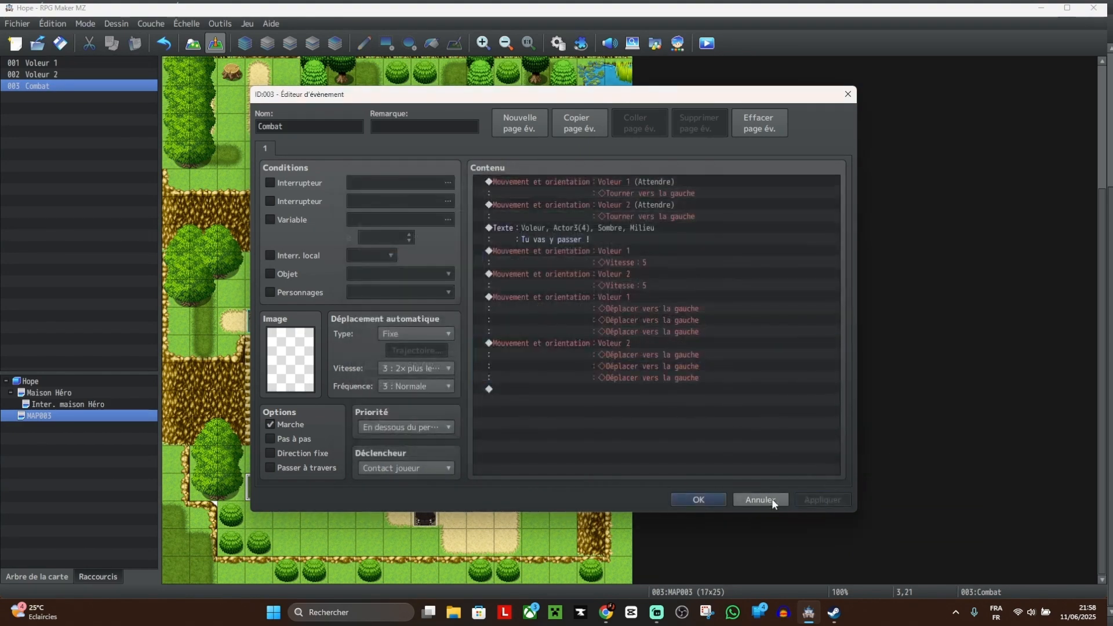
pyautogui.click(771, 498)
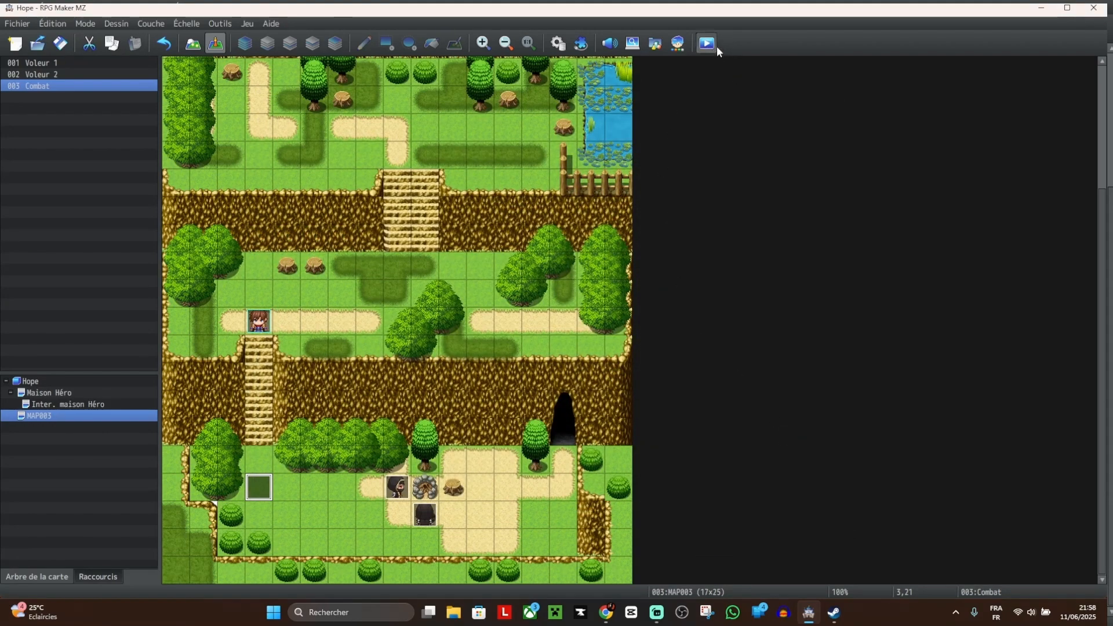
# Step: Save and playtest a new game to check how both thieves charge, then close the test window
pyautogui.click(708, 44)
pyautogui.click(580, 326)
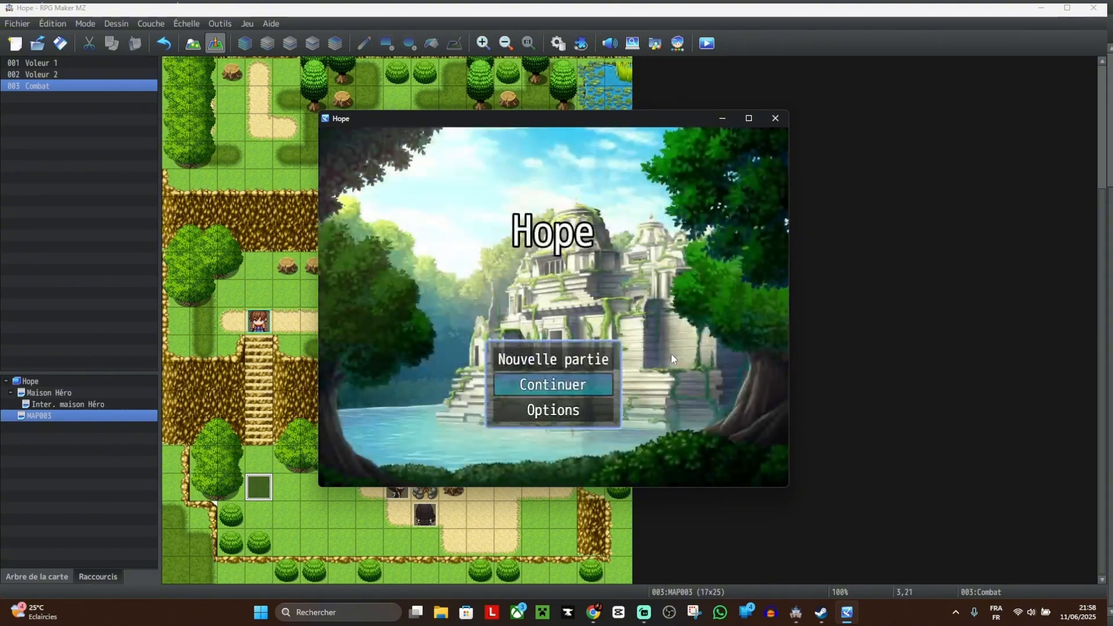
pyautogui.click(570, 360)
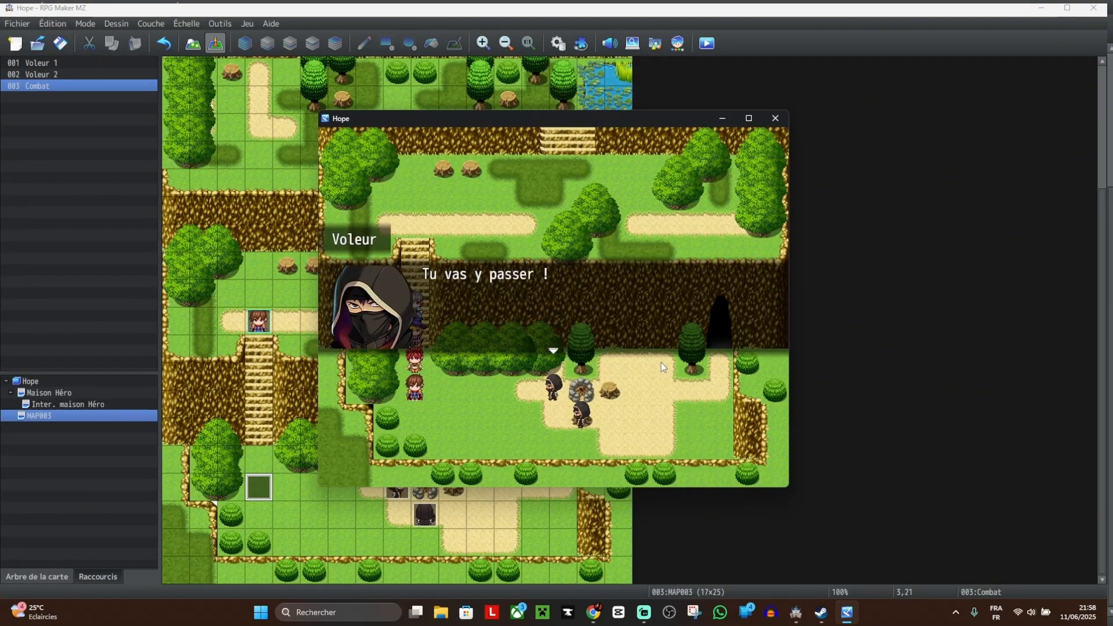
pyautogui.click(660, 362)
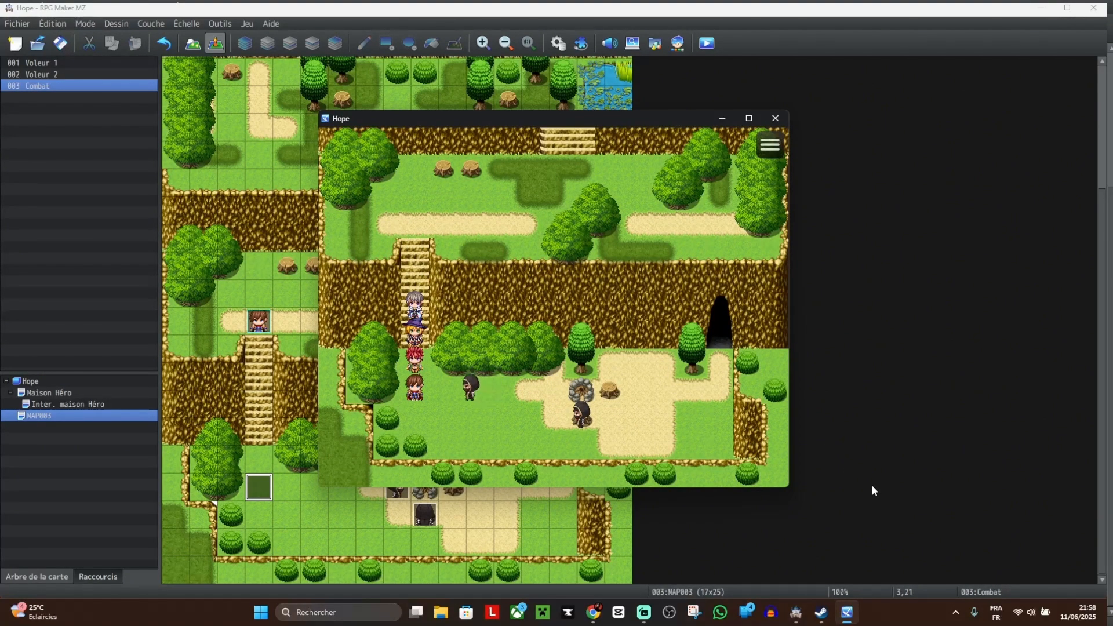
pyautogui.click(775, 116)
# Step: Open the Combat event and turn off "Attendre la fin" for Voleur 1's turn-left command
pyautogui.doubleClick(259, 488)
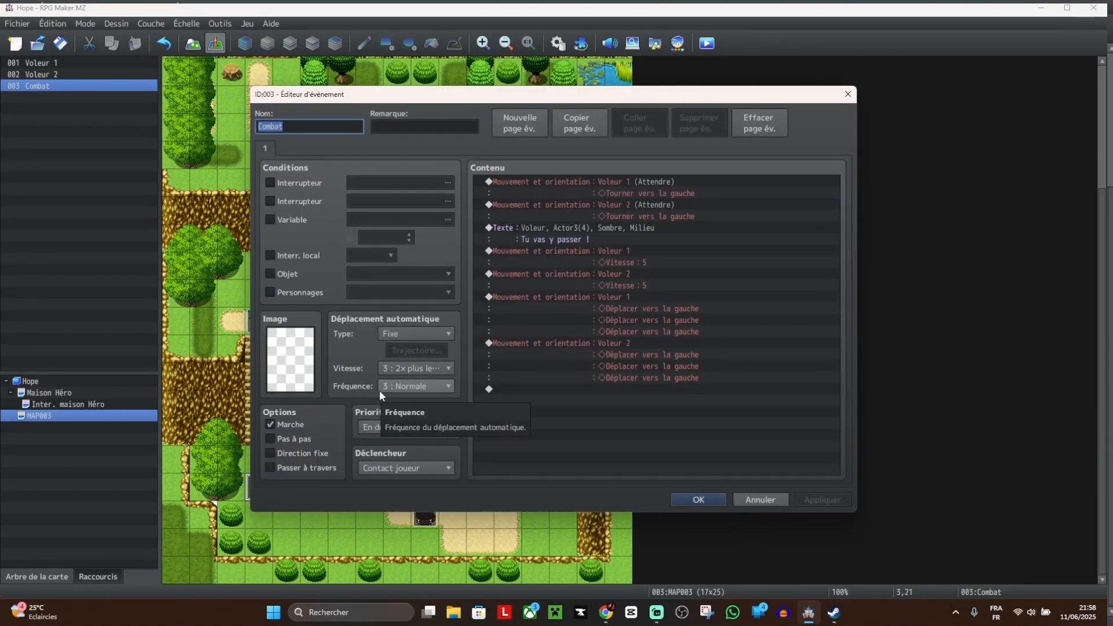
pyautogui.rightClick(646, 184)
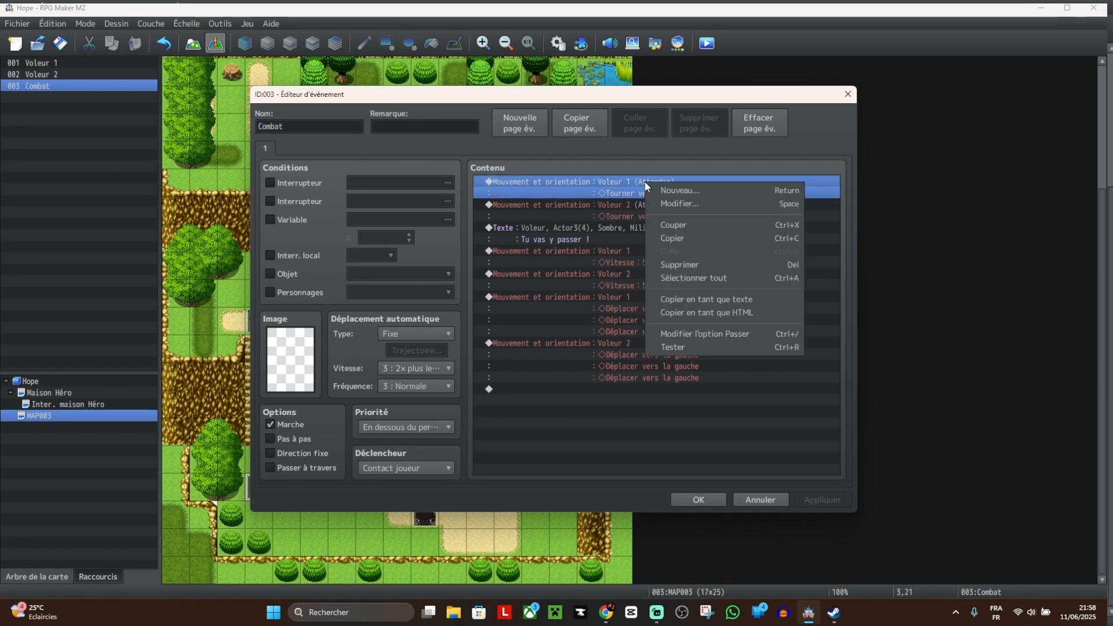
pyautogui.click(699, 205)
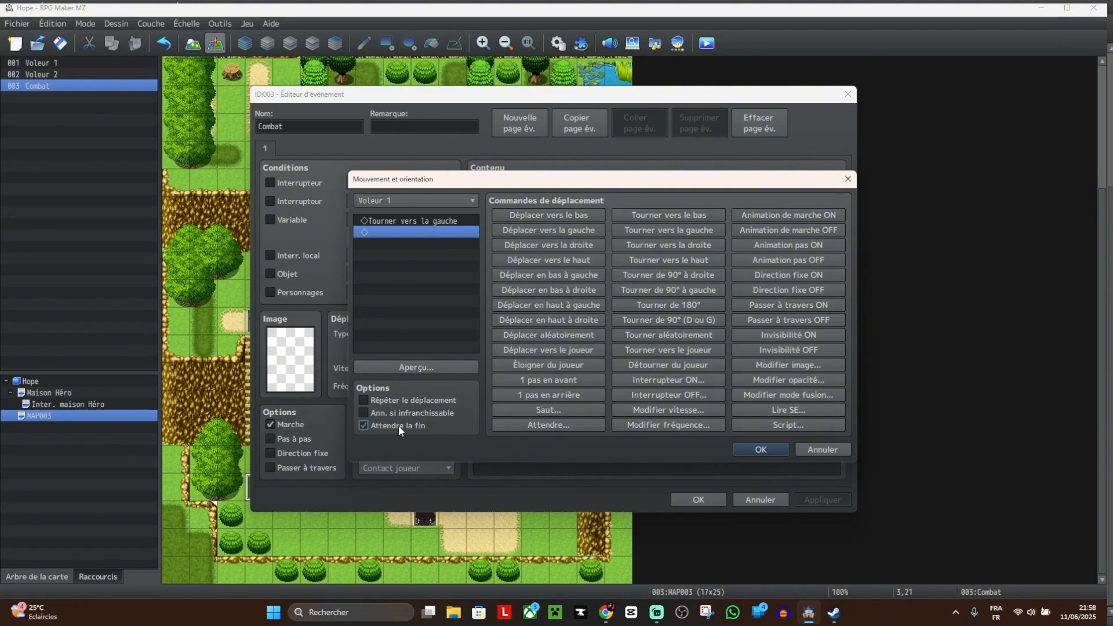
pyautogui.click(748, 449)
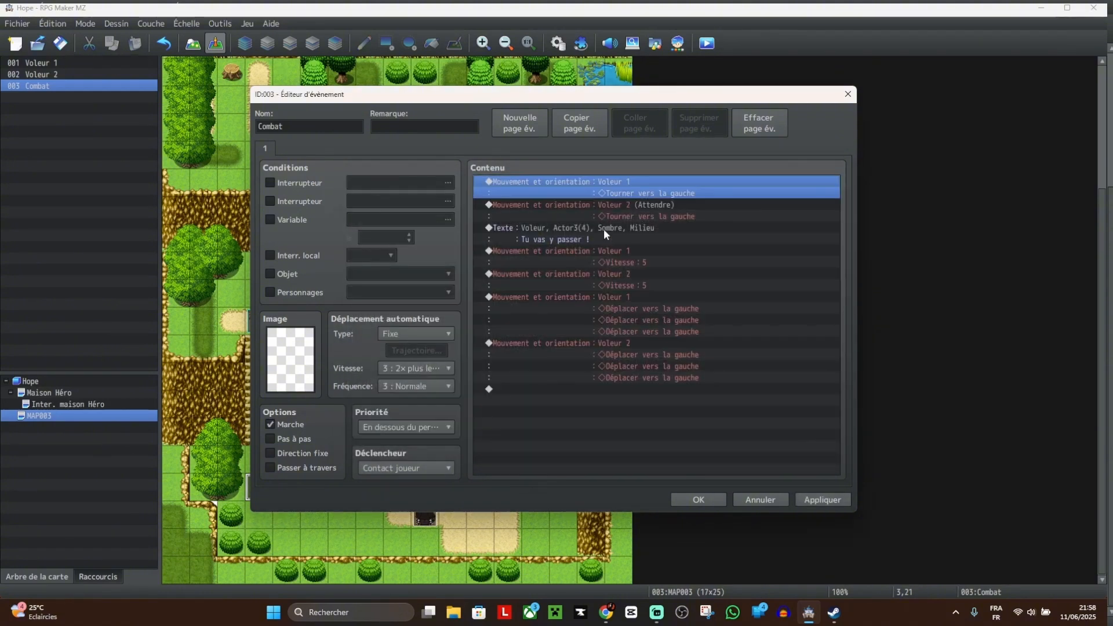
# Step: Turn off "Attendre la fin" for Voleur 2's turn-left command, then apply and close the Combat event
pyautogui.rightClick(638, 207)
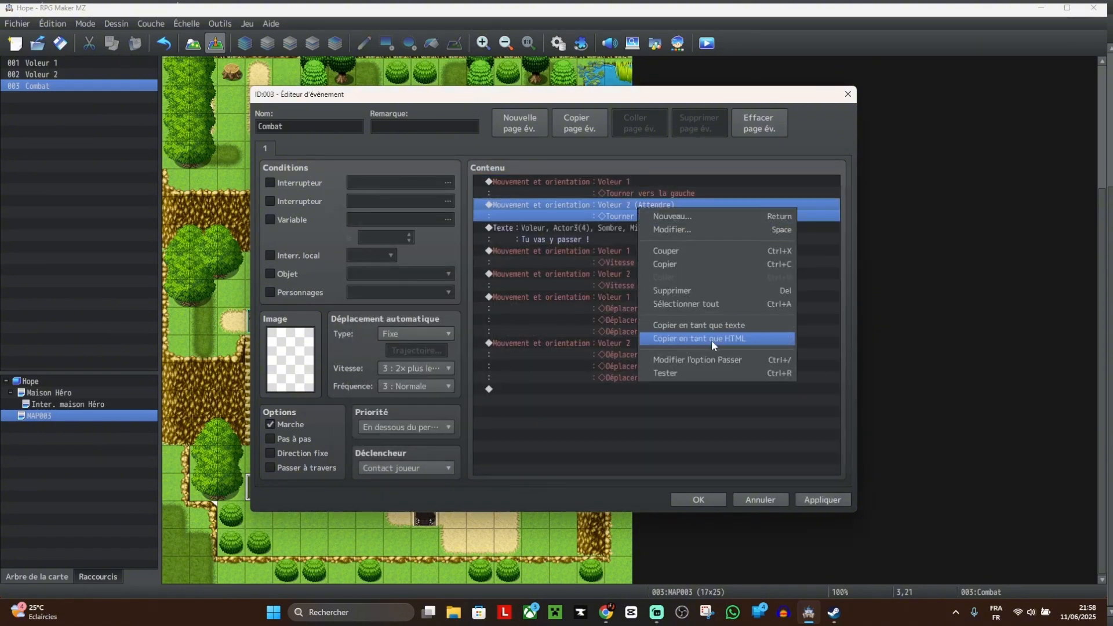
pyautogui.click(687, 230)
pyautogui.click(379, 424)
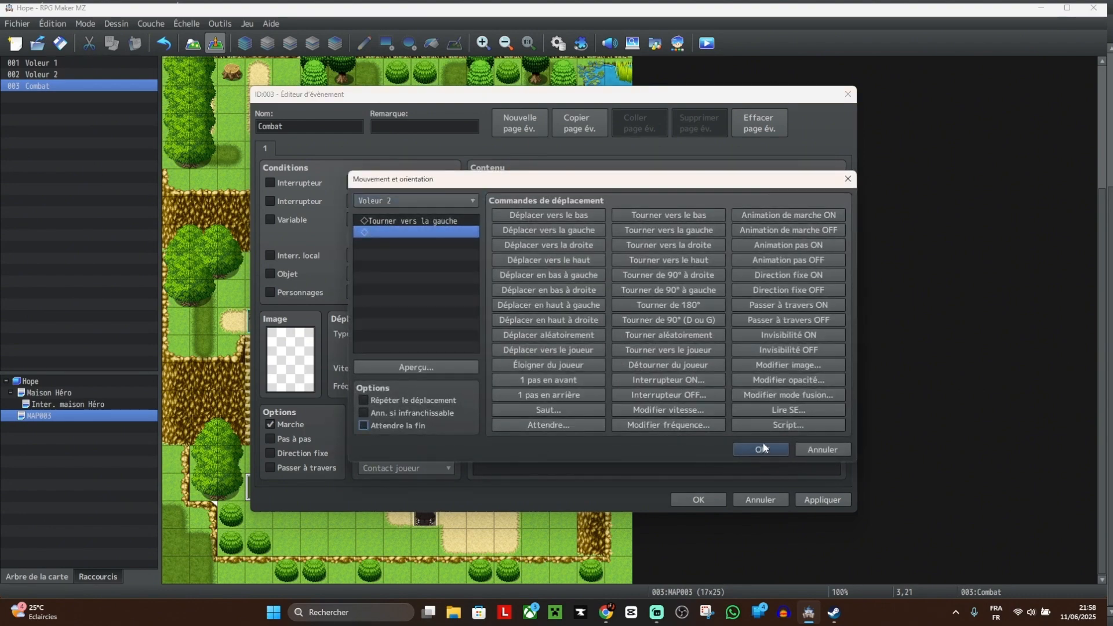
pyautogui.click(774, 450)
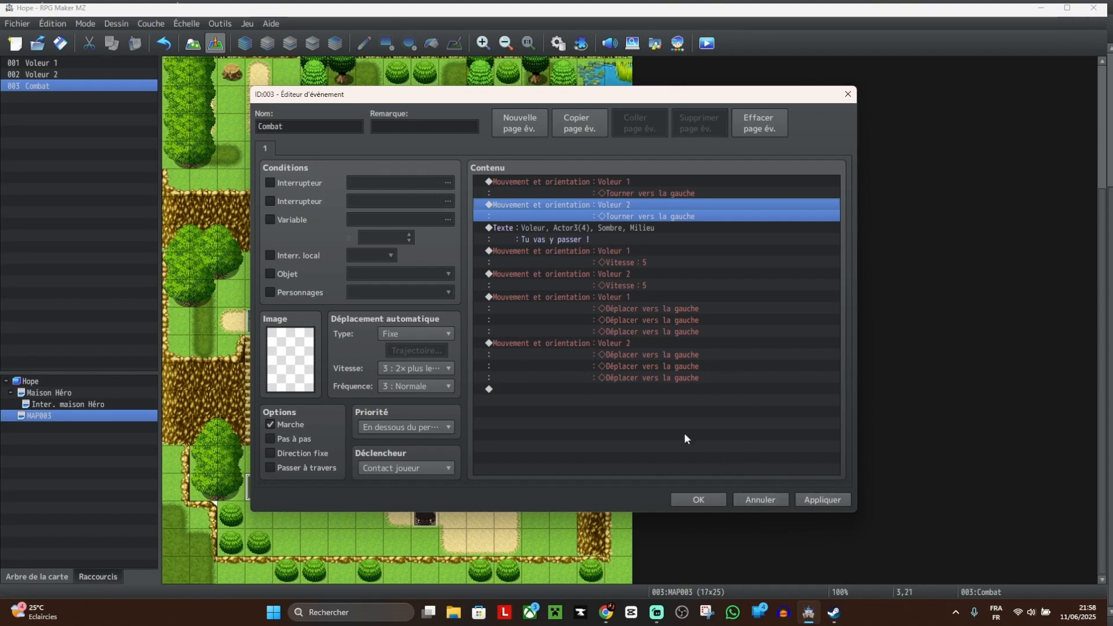
pyautogui.click(813, 500)
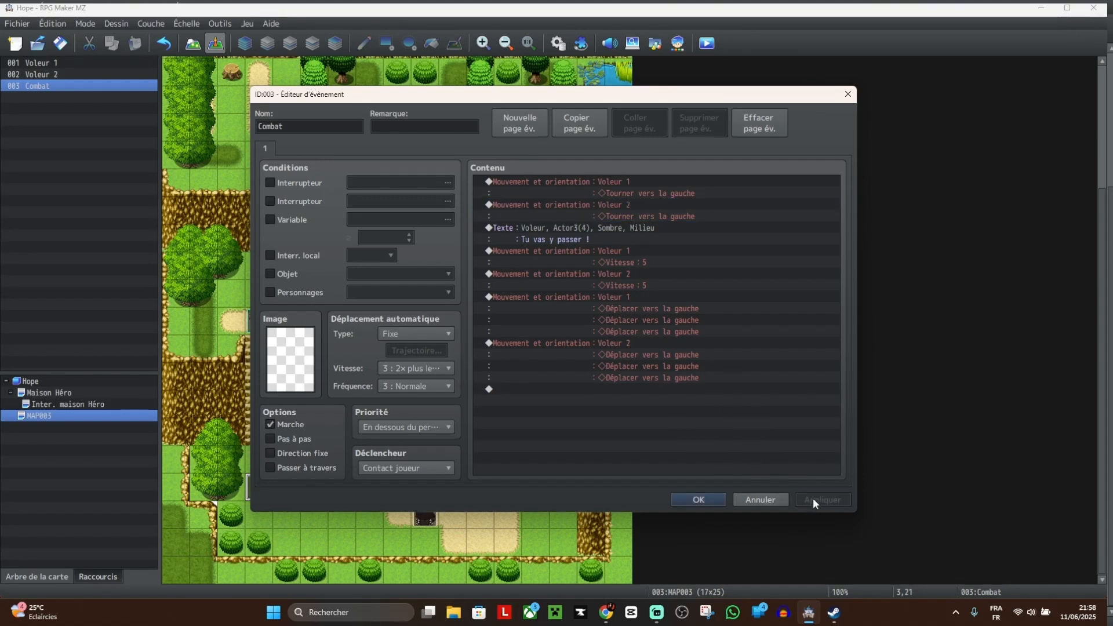
pyautogui.click(699, 499)
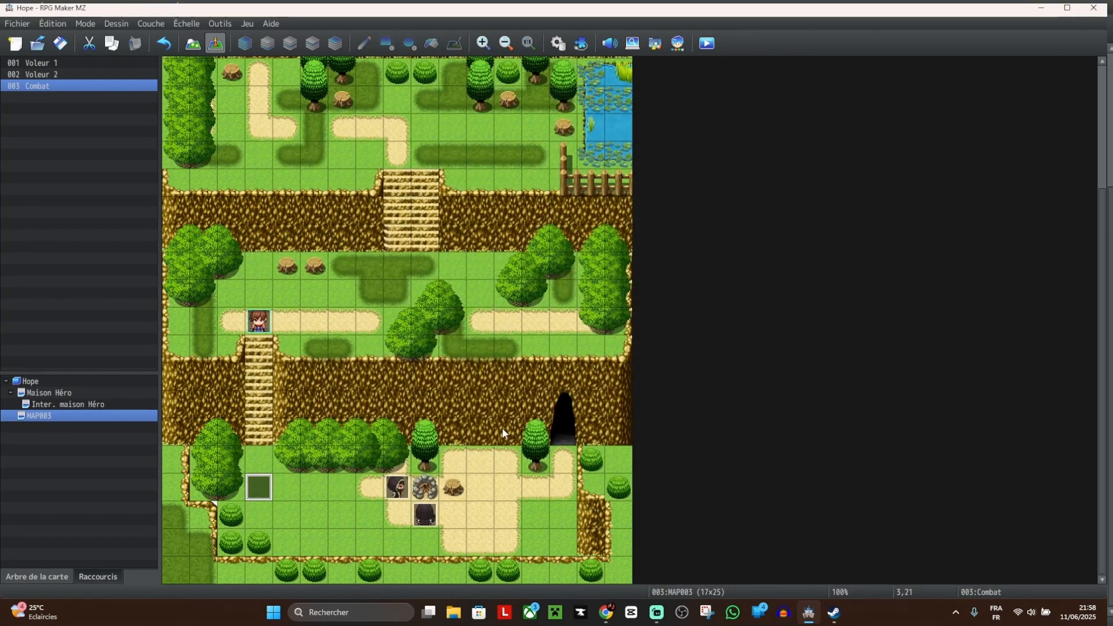
# Step: Save and playtest a new game, walking the party down to the Combat event to watch both thieves turn and charge, and close the test window
pyautogui.press('Down')
pyautogui.click(707, 43)
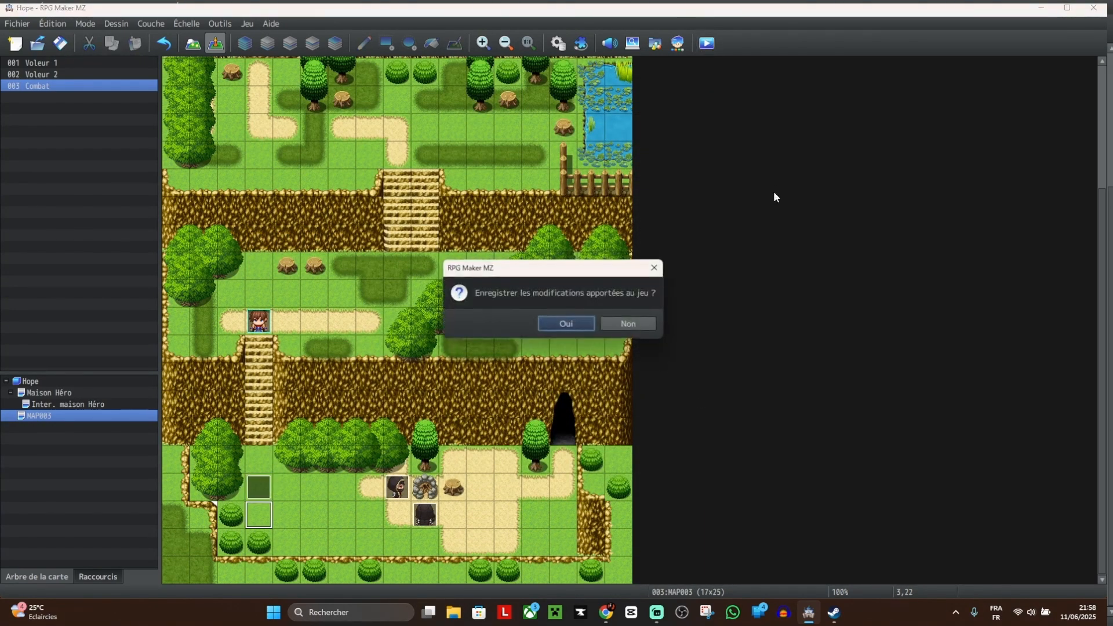
pyautogui.click(560, 323)
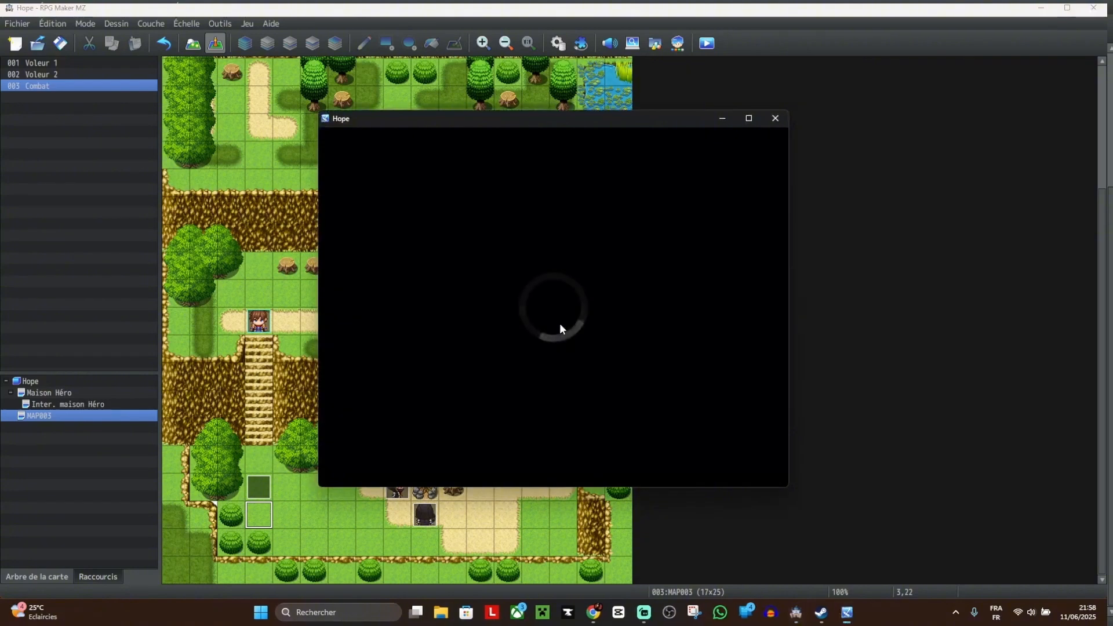
pyautogui.press('Up')
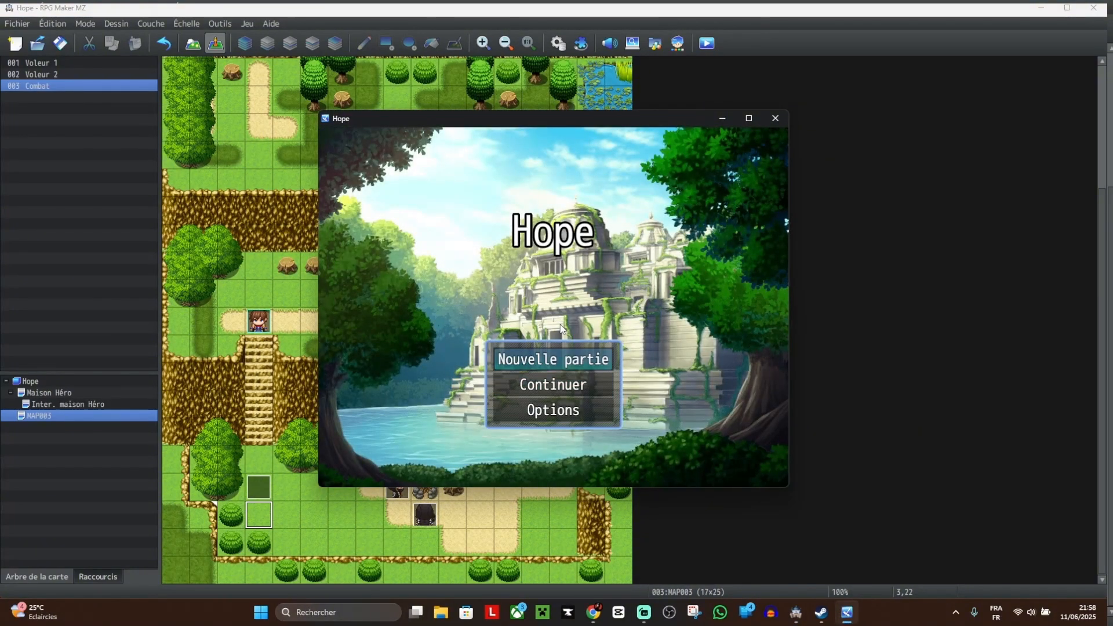
pyautogui.press('Return')
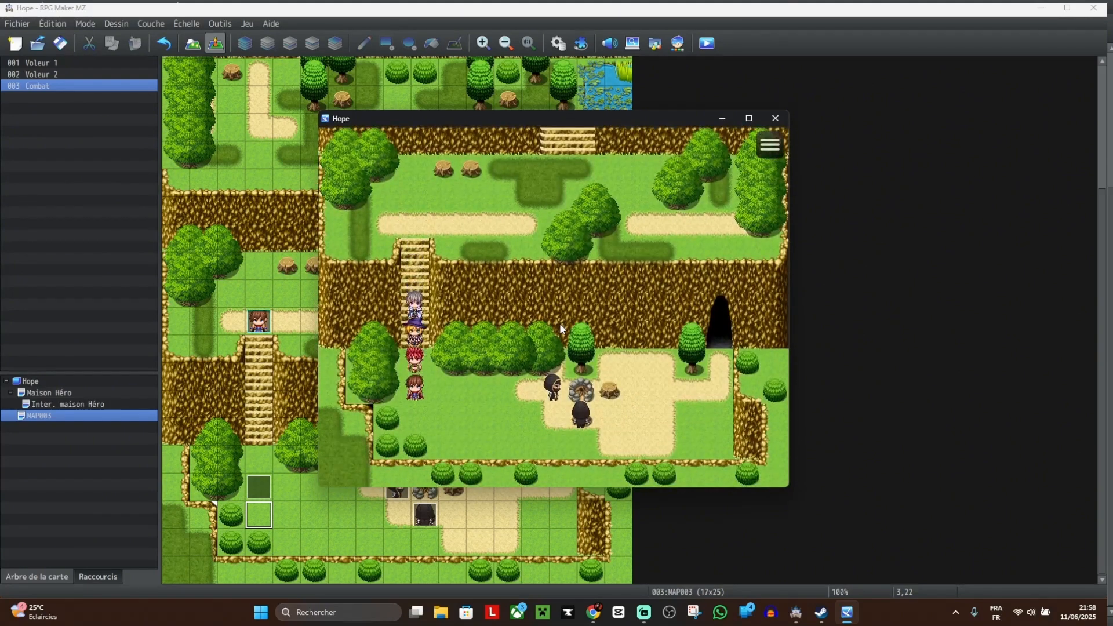
pyautogui.press('Return')
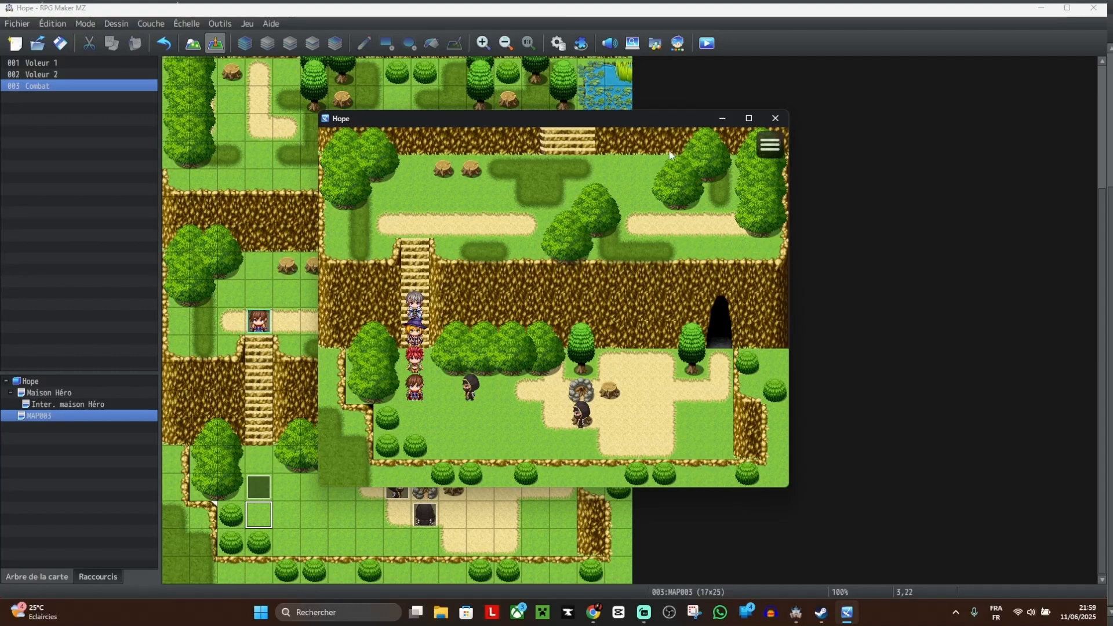
pyautogui.click(775, 117)
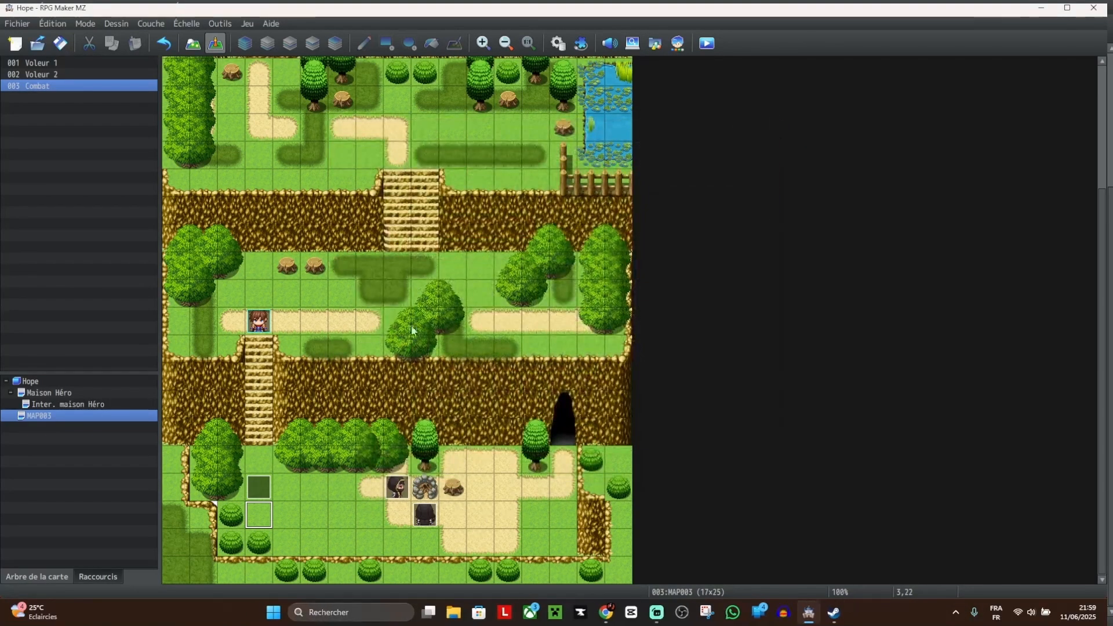
# Step: Delete all the Voleur 1 and Voleur 2 speed and move-left commands after the text in the Combat event, and apply the change
pyautogui.doubleClick(260, 484)
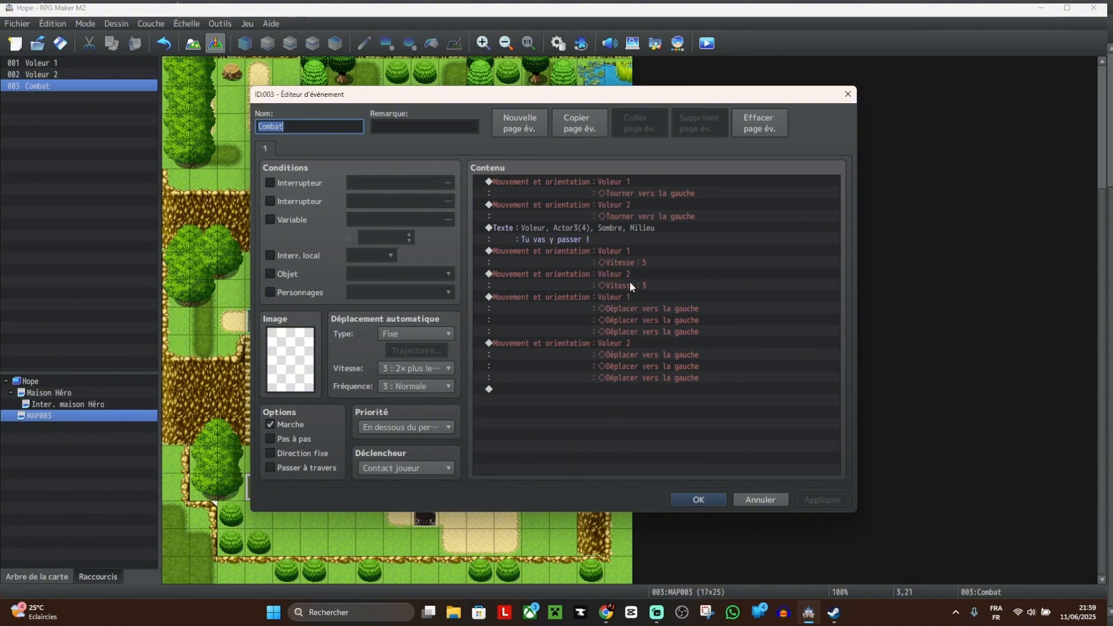
pyautogui.click(633, 389)
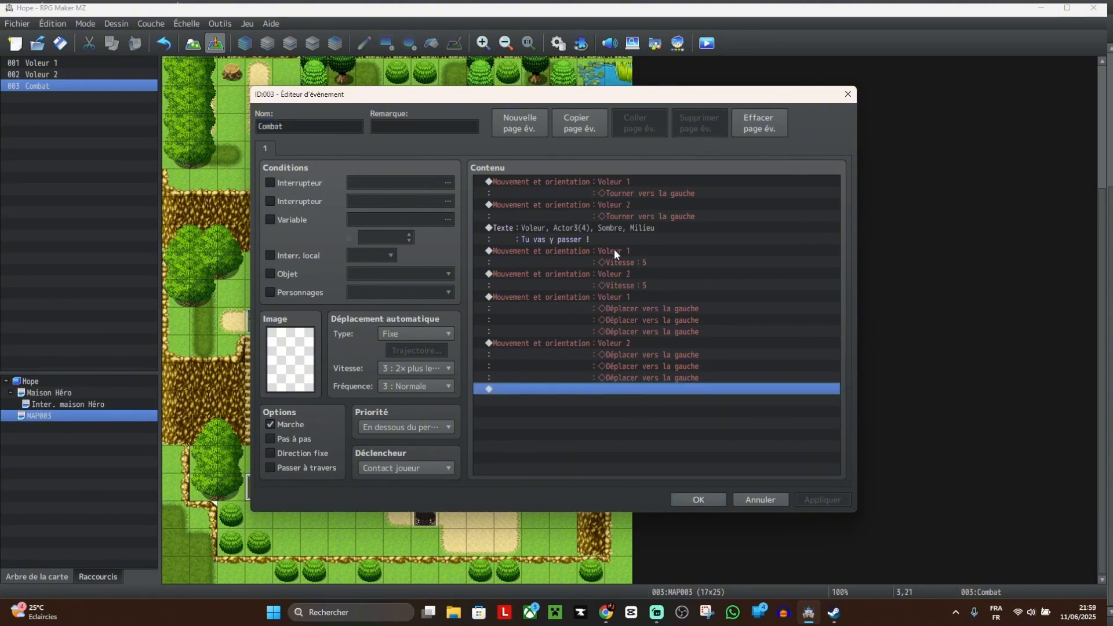
pyautogui.click(614, 249)
pyautogui.click(610, 369)
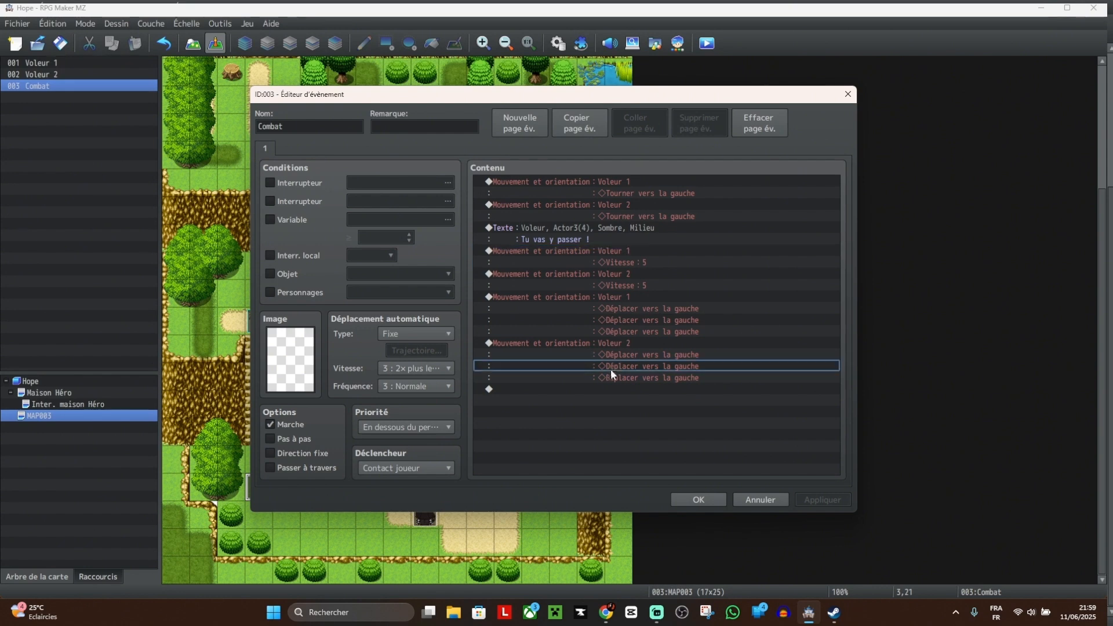
pyautogui.click(609, 339)
pyautogui.keyDown('shift'); pyautogui.click(608, 252); pyautogui.keyUp('shift')
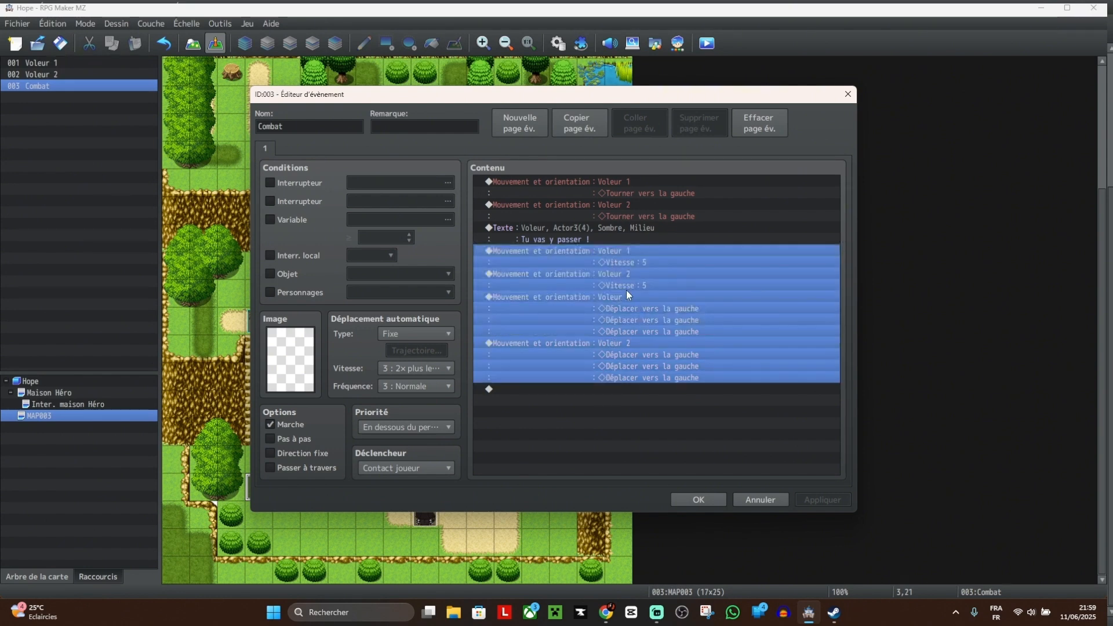
pyautogui.press('Delete')
pyautogui.click(823, 499)
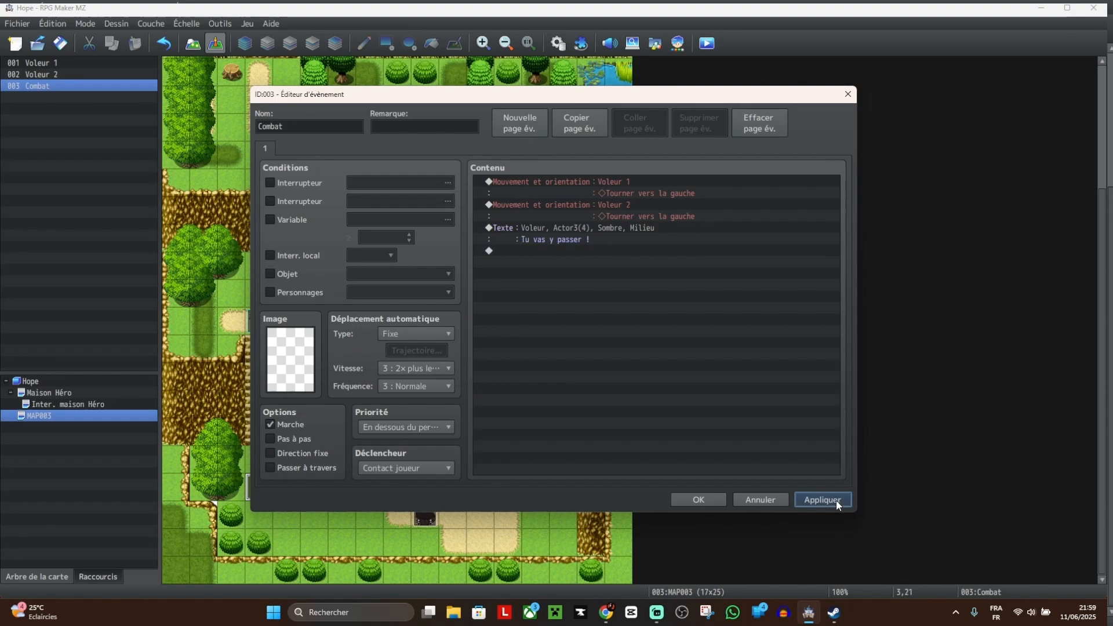
pyautogui.click(717, 499)
# Step: Save and playtest a new game to check the thieves' turn and dialogue, walk the party past the campfire, and close the test window
pyautogui.click(713, 49)
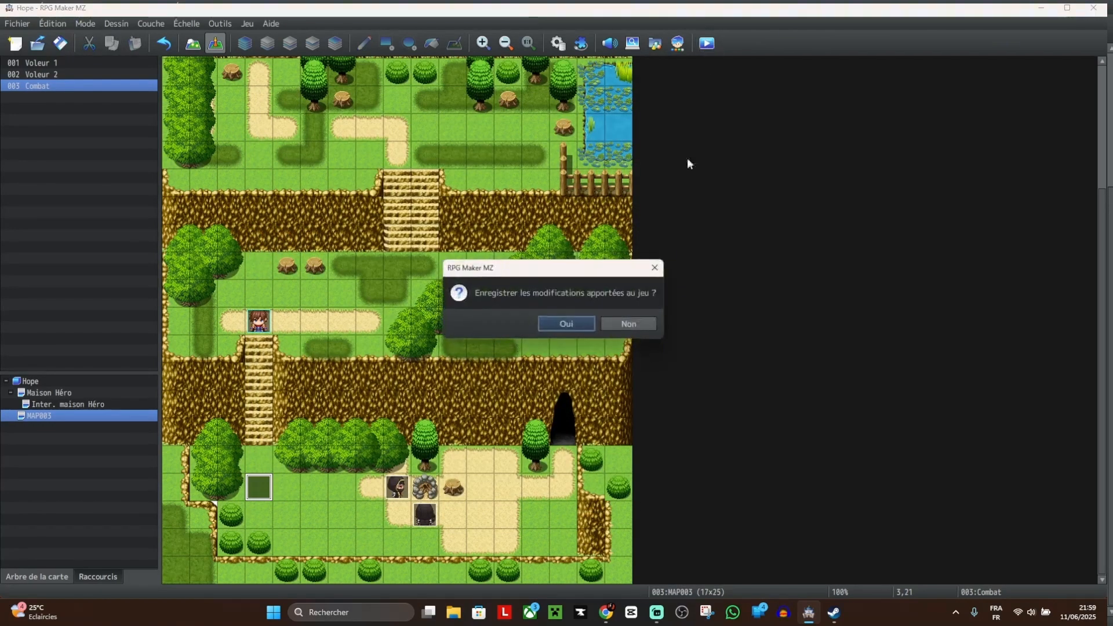
pyautogui.click(587, 324)
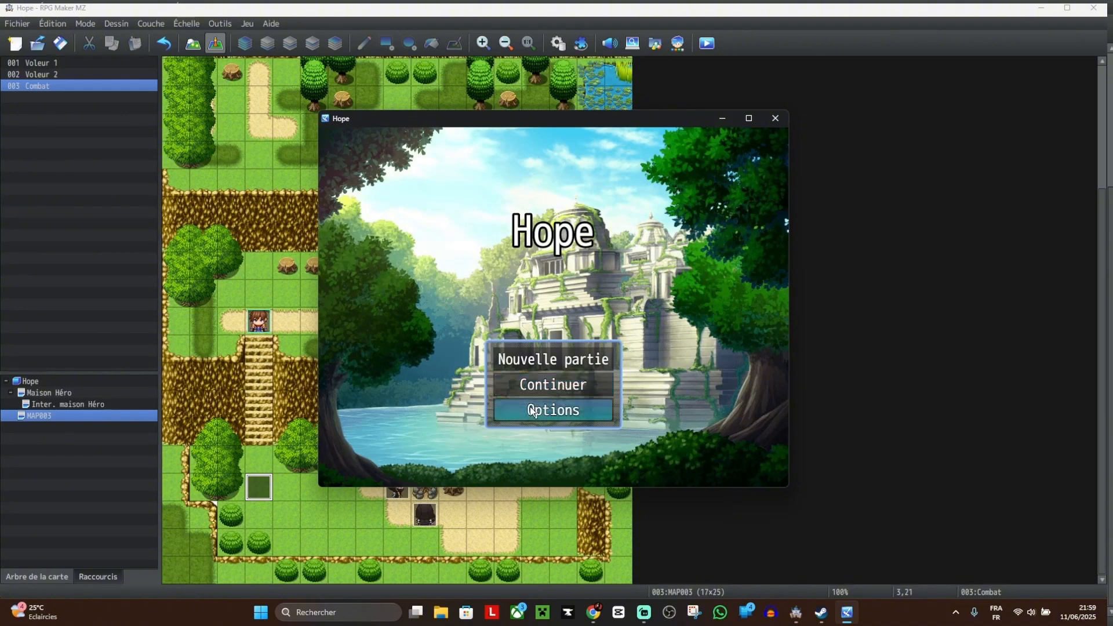
pyautogui.click(550, 359)
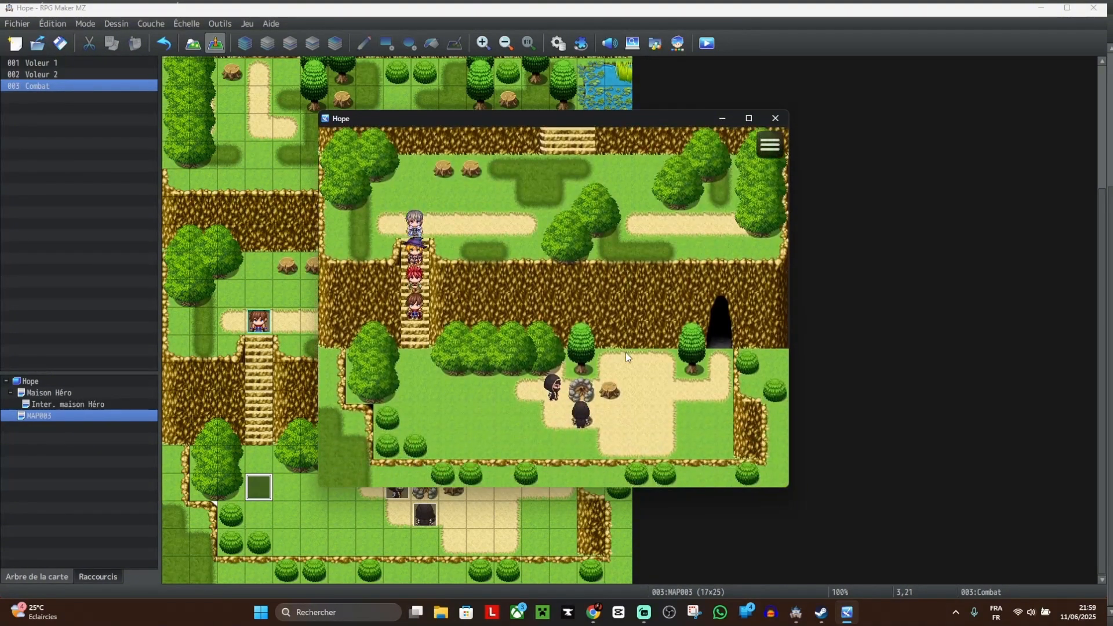
pyautogui.press('Down')
pyautogui.press('Return')
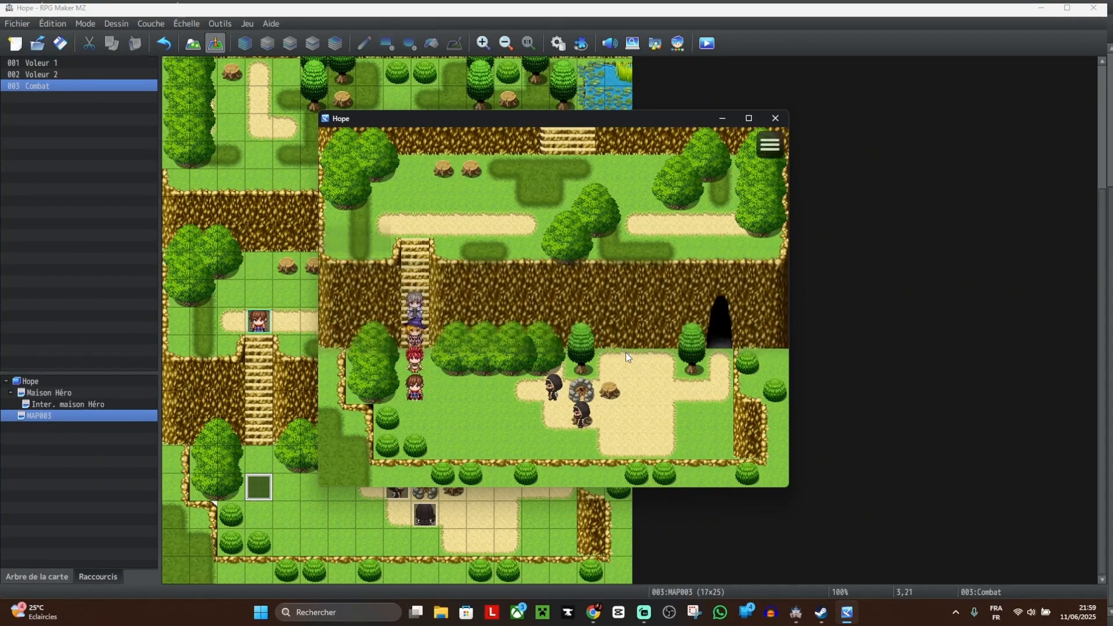
pyautogui.click(626, 356)
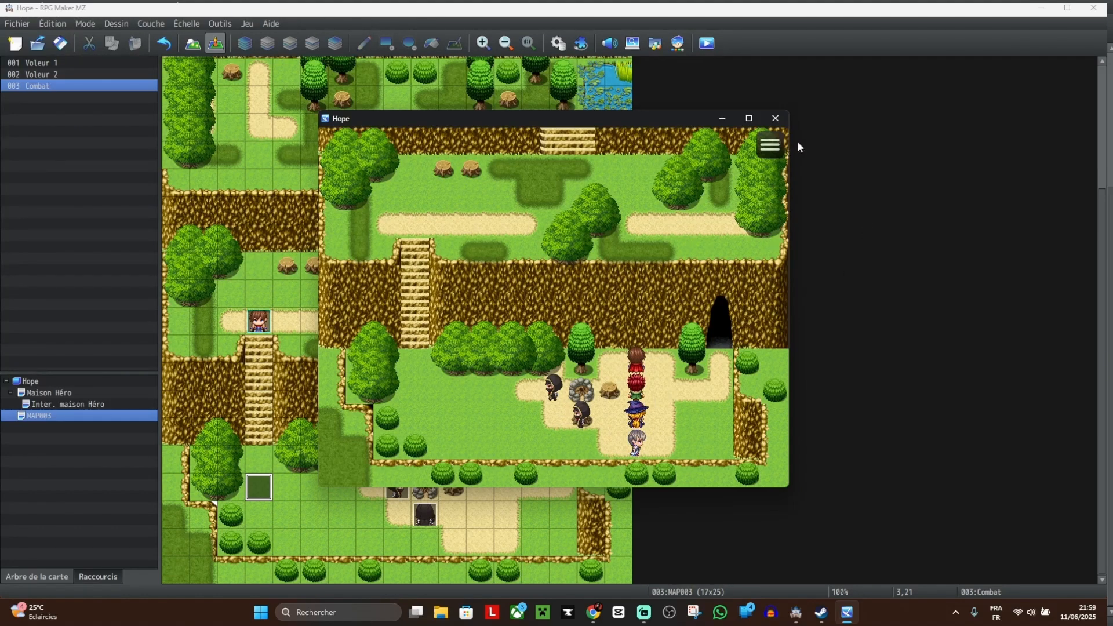
pyautogui.click(775, 119)
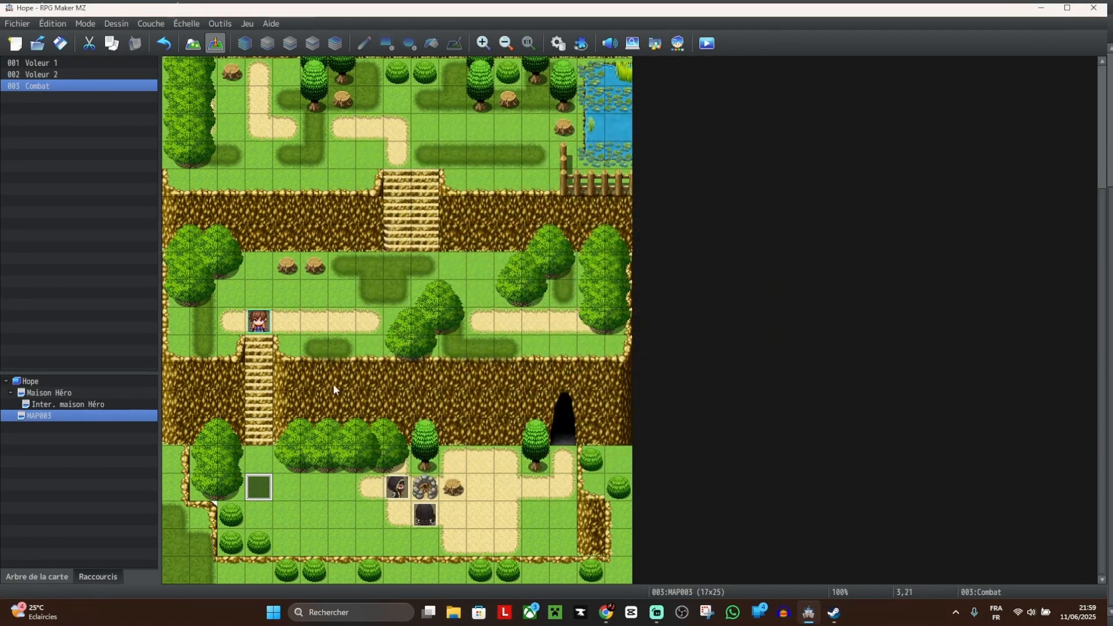
# Step: Playtest another new game, walk the party up to Voleur 1 after the dialogue, and close the test window
pyautogui.click(707, 44)
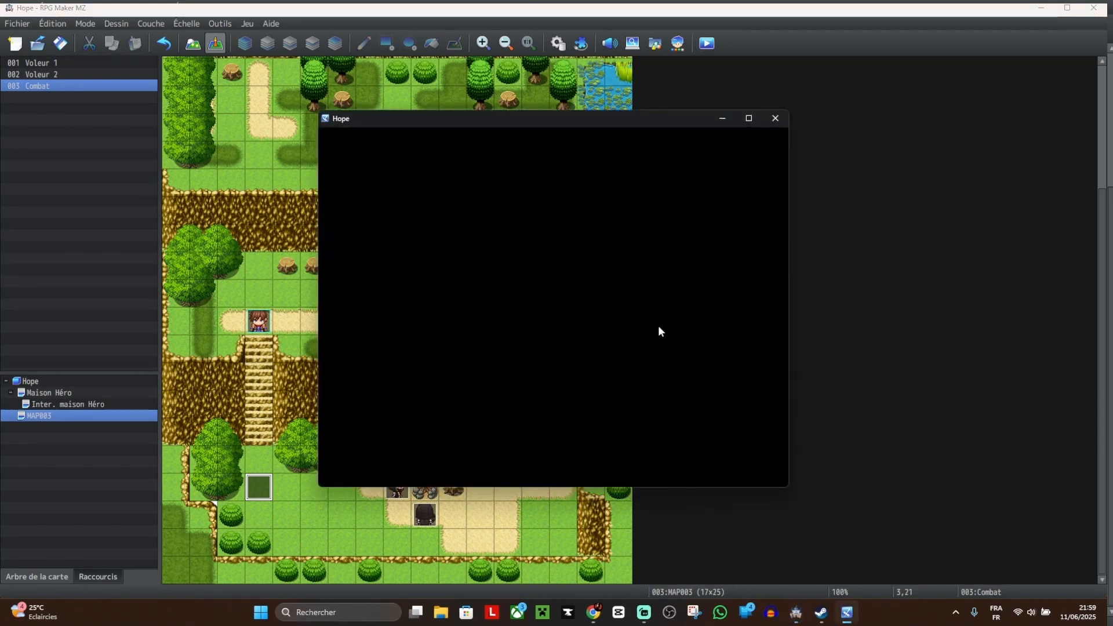
pyautogui.click(556, 361)
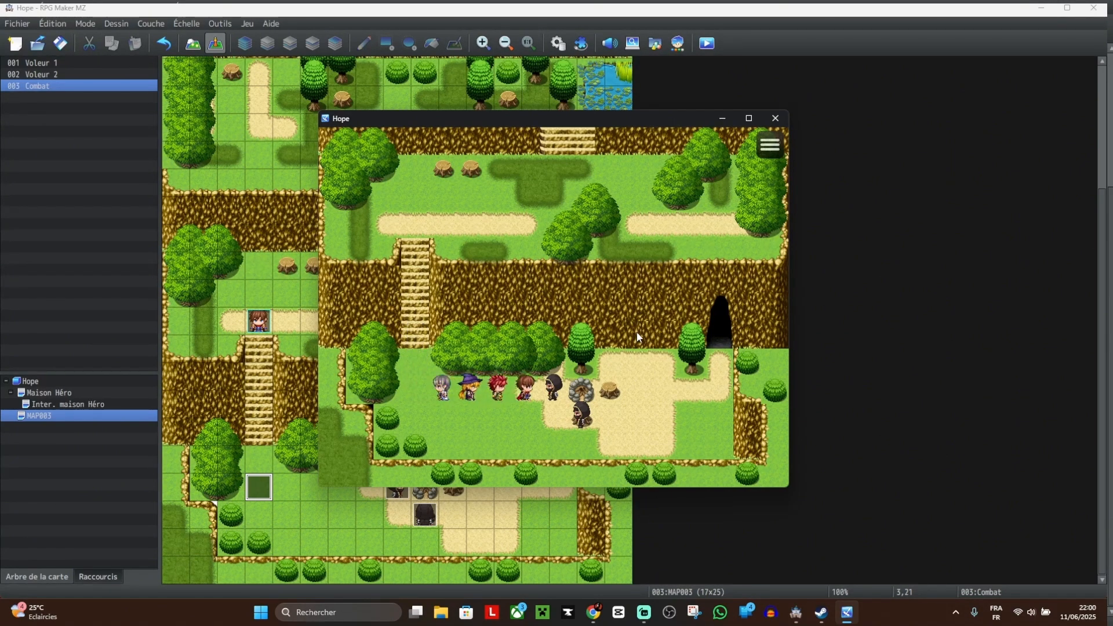
pyautogui.click(778, 120)
# Step: Reopen the Combat event and start a "Mouvement et orientation" command for Voleur 1 after the text
pyautogui.doubleClick(265, 488)
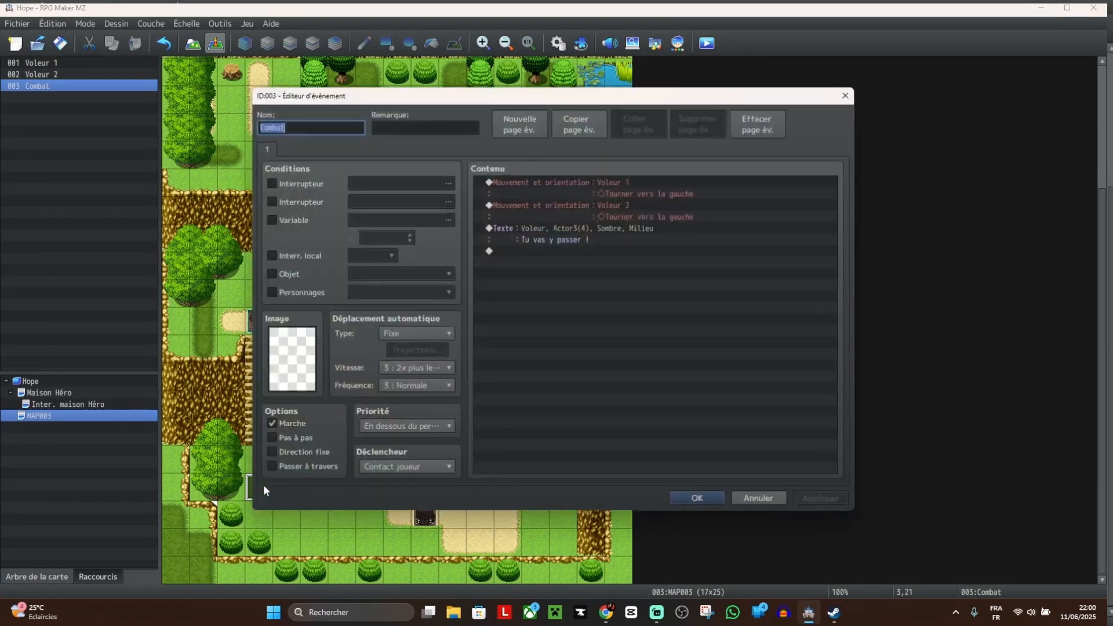
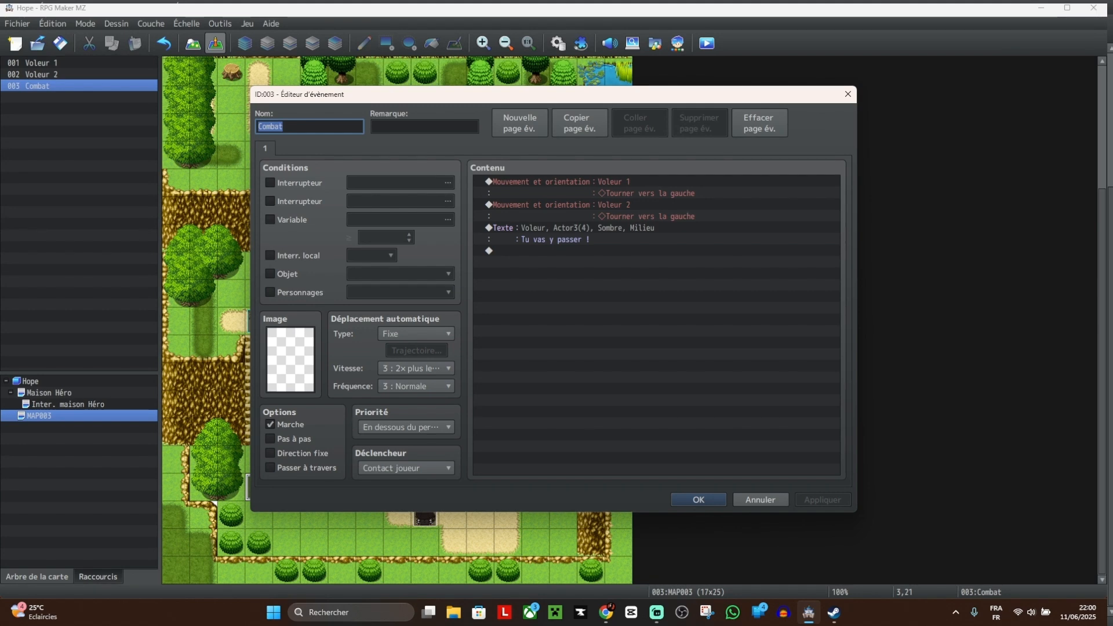
pyautogui.doubleClick(570, 251)
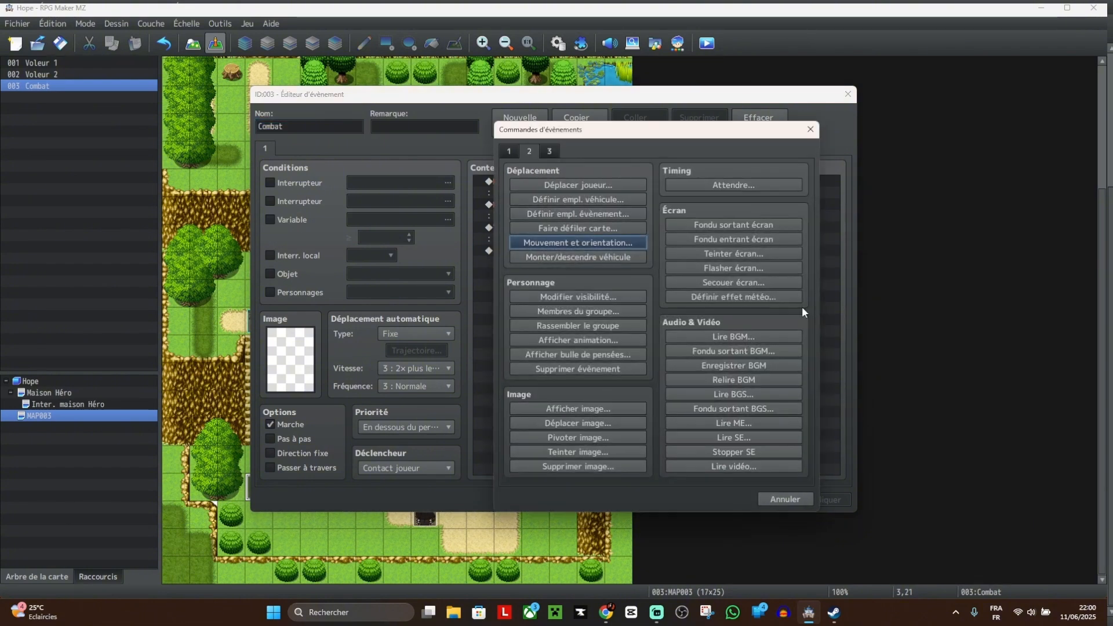
pyautogui.click(630, 242)
pyautogui.click(475, 200)
pyautogui.click(475, 241)
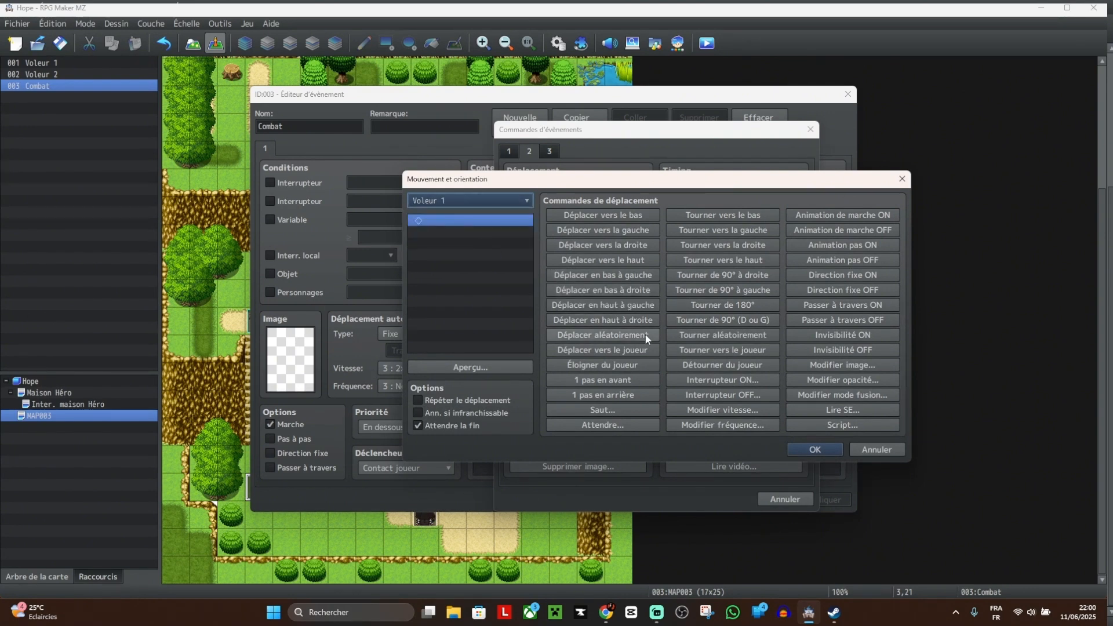
# Step: Add three "Tourner vers la gauche" commands to Voleur 1's route
pyautogui.click(738, 231)
pyautogui.click(738, 230)
pyautogui.click(738, 230)
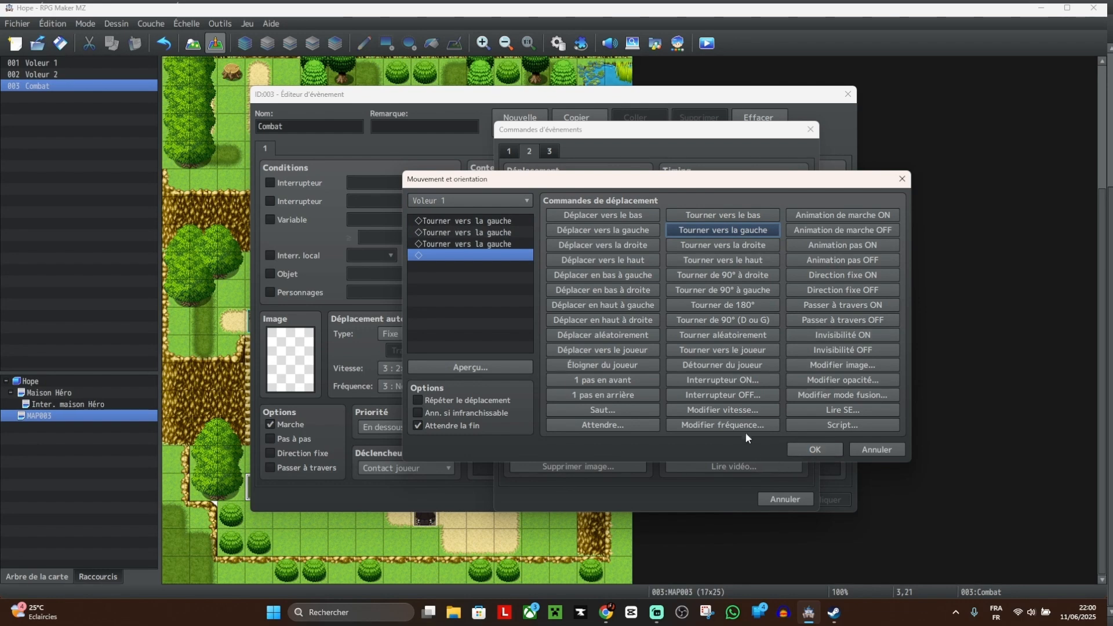
# Step: Add a speed change to "5 : 2× plus rapide" to Voleur 1's route
pyautogui.click(762, 407)
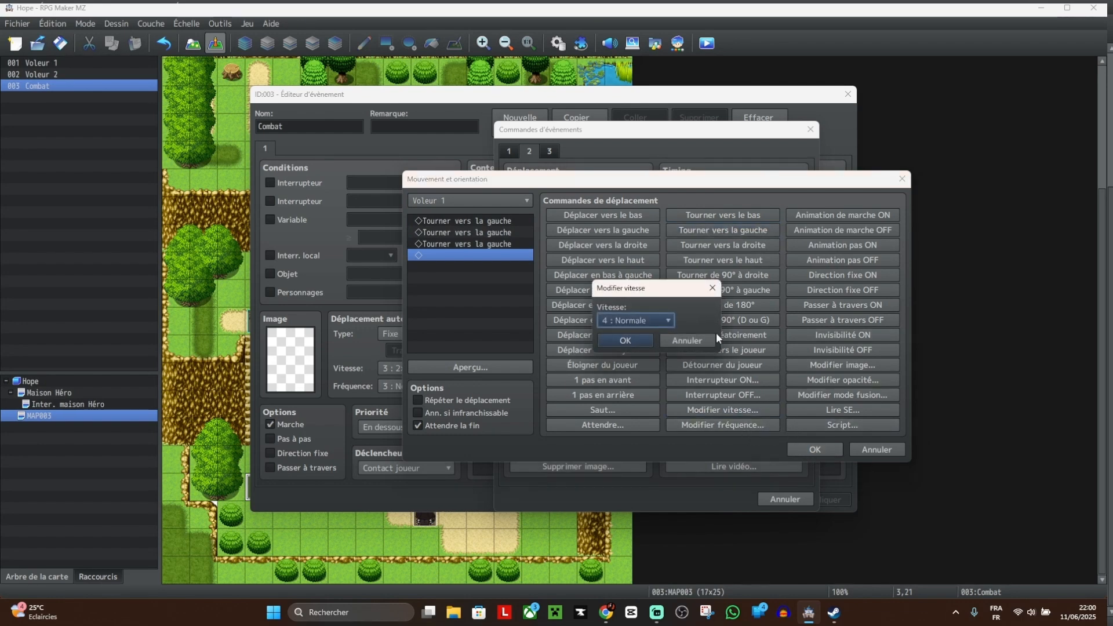
pyautogui.click(662, 322)
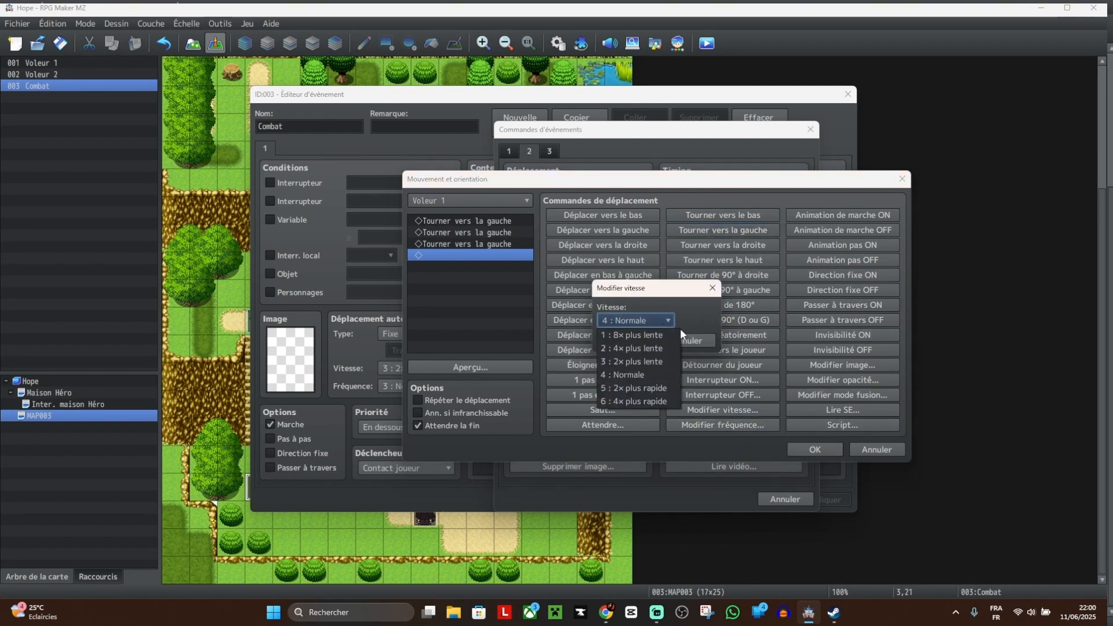
pyautogui.click(637, 387)
pyautogui.click(635, 343)
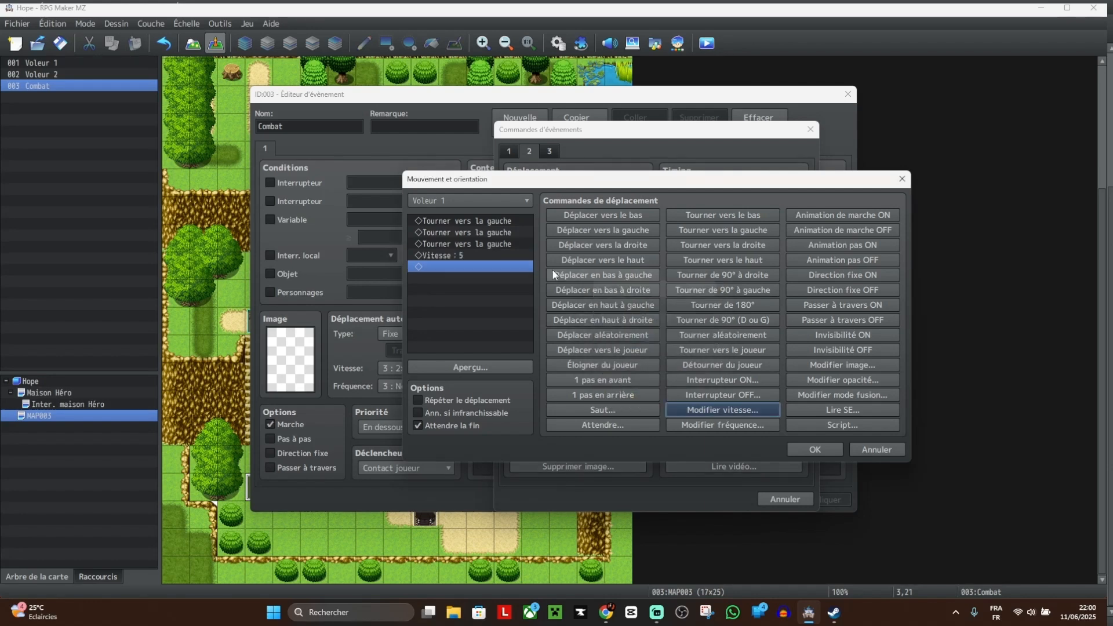
# Step: Remove the three turn-left commands from Voleur 1's route, keeping the speed change
pyautogui.click(492, 222)
pyautogui.press('Delete')
pyautogui.press('Delete')
pyautogui.press('Delete')
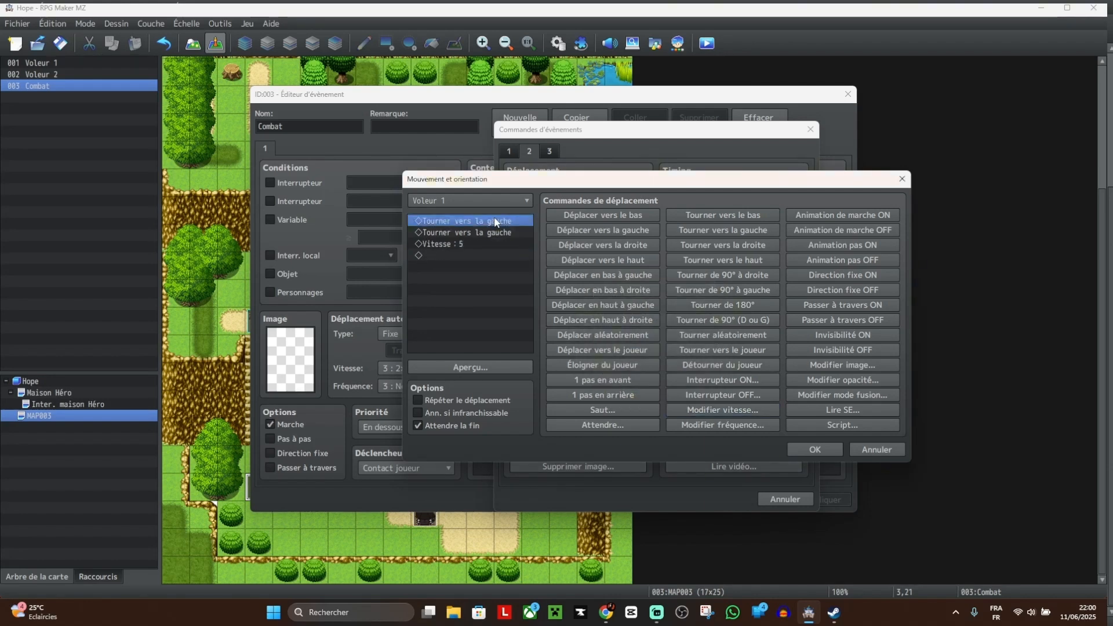
pyautogui.click(471, 235)
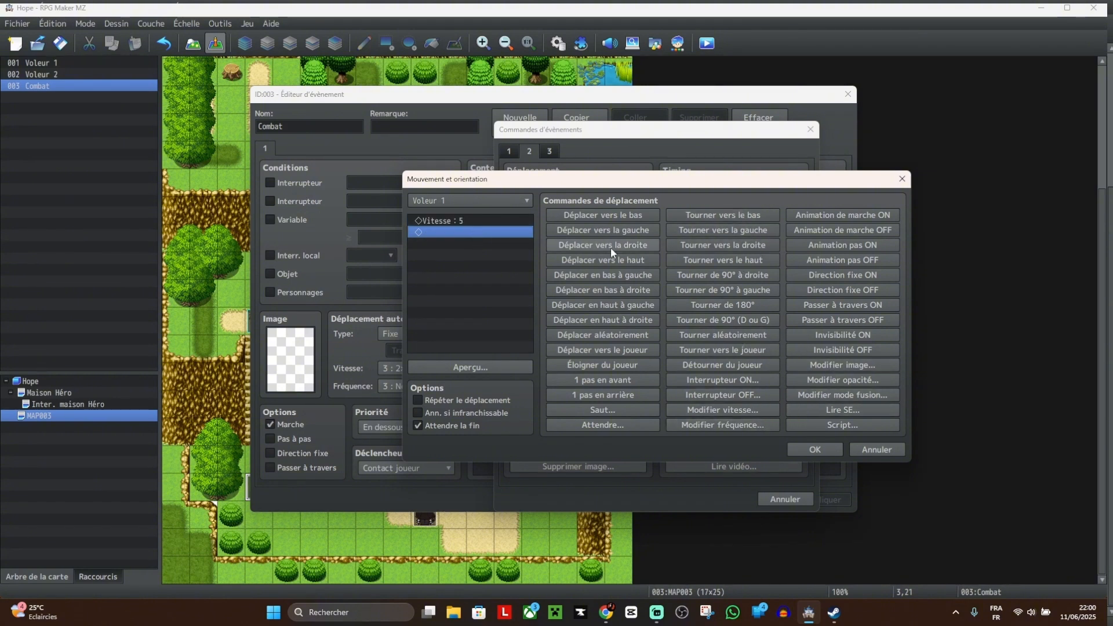
# Step: Add three "Déplacer vers la gauche" moves after Voleur 1's speed change and confirm the route
pyautogui.click(636, 229)
pyautogui.click(636, 230)
pyautogui.click(635, 230)
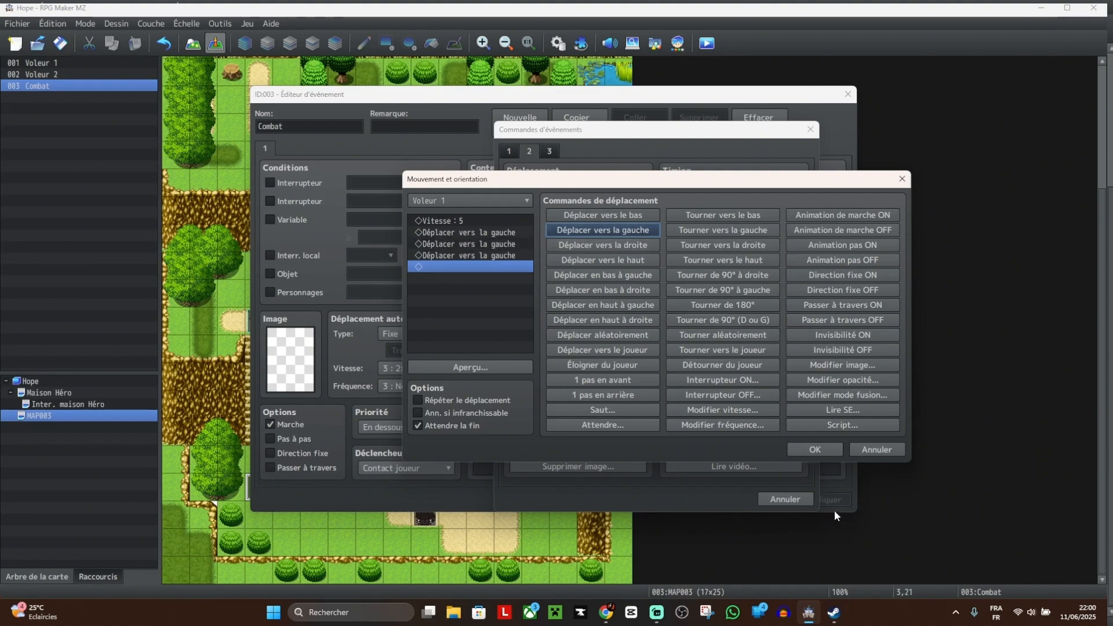
pyautogui.click(815, 448)
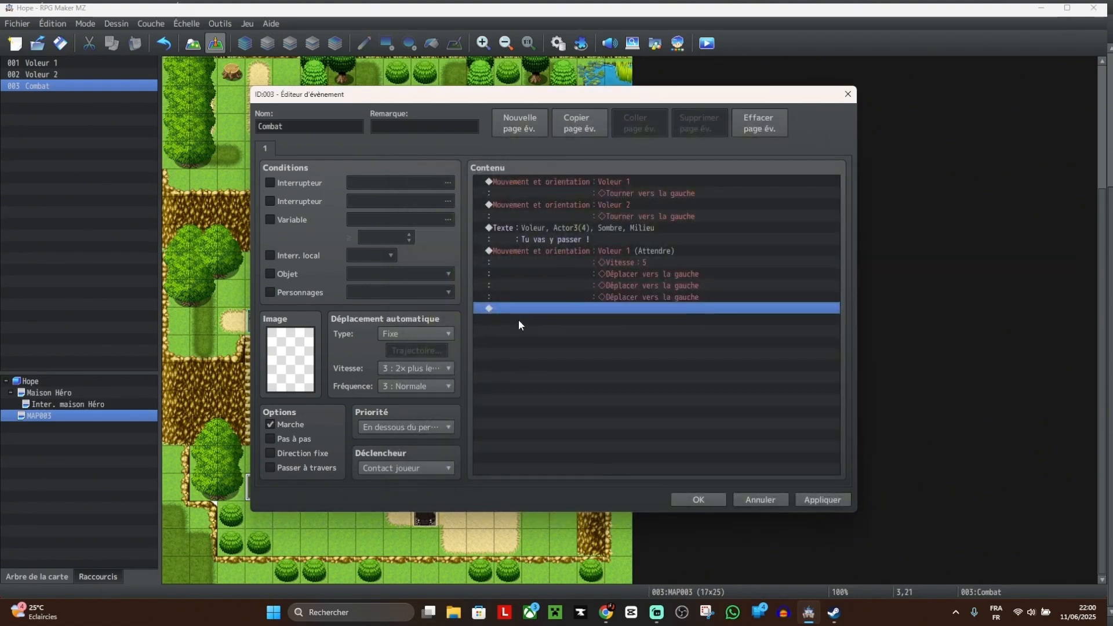
# Step: Add a movement route for Voleur 2 after Voleur 1's charge, starting with a speed change to "5 : 2× plus rapide"
pyautogui.doubleClick(552, 310)
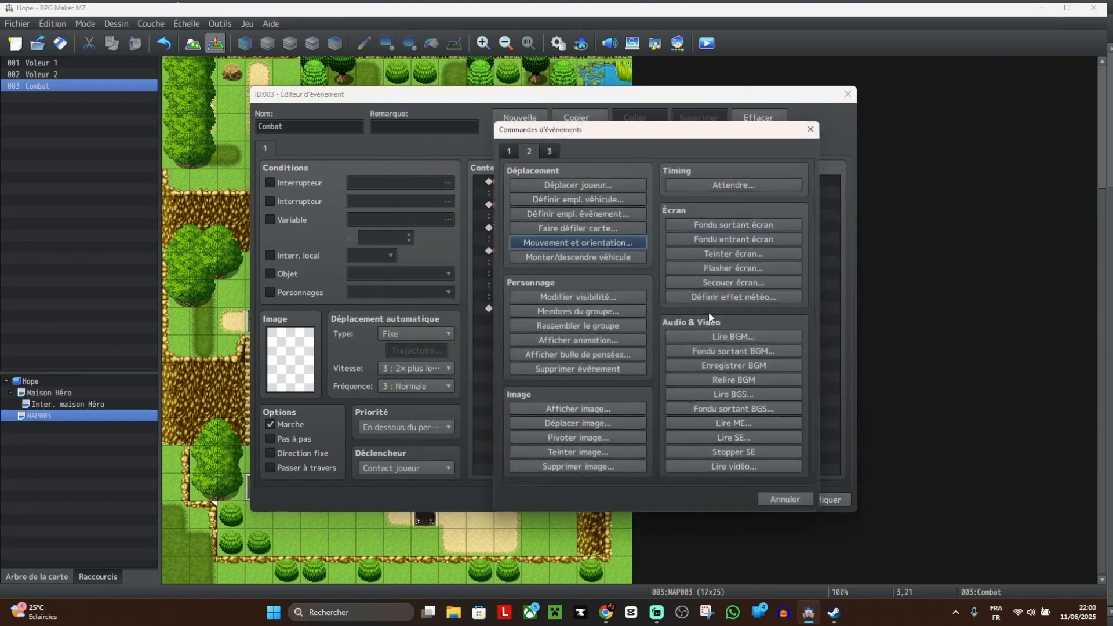
pyautogui.click(592, 243)
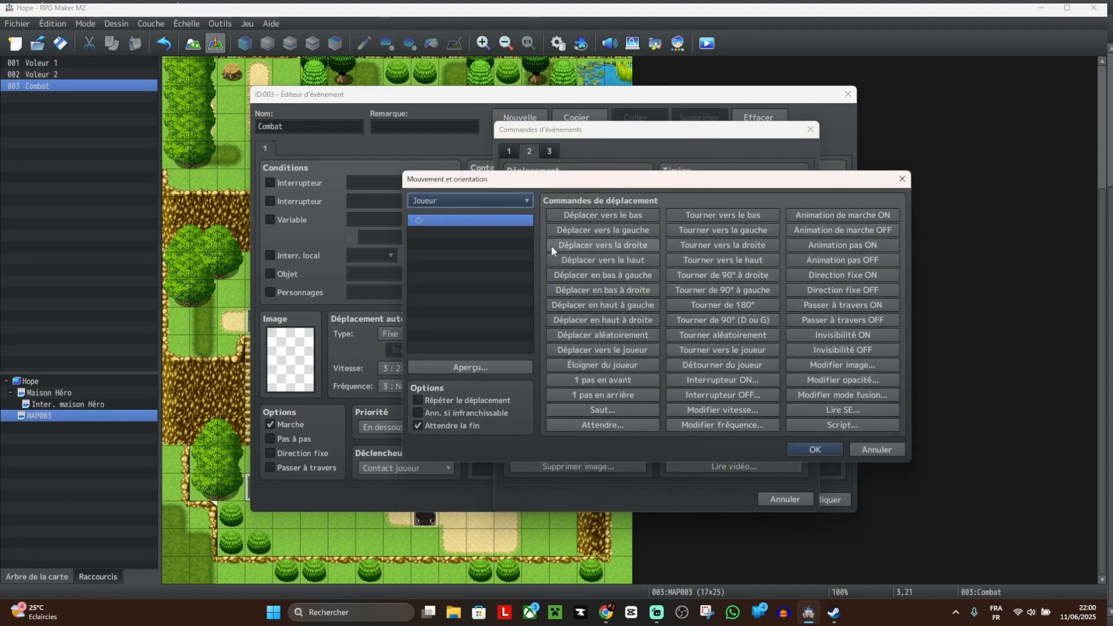
pyautogui.click(498, 204)
pyautogui.click(469, 254)
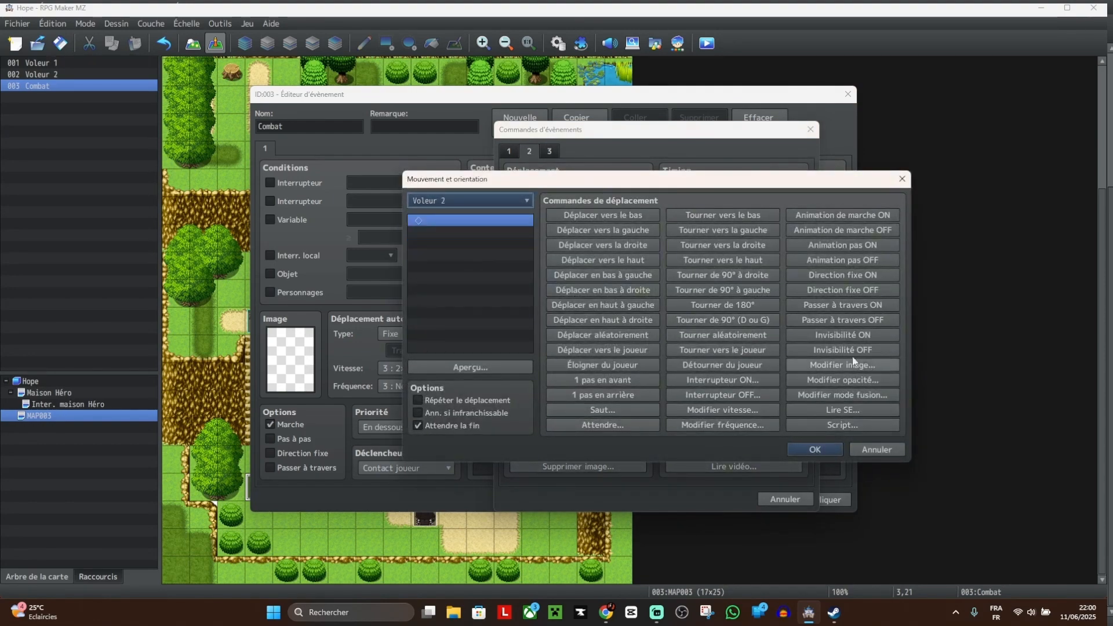
pyautogui.click(746, 408)
pyautogui.click(638, 320)
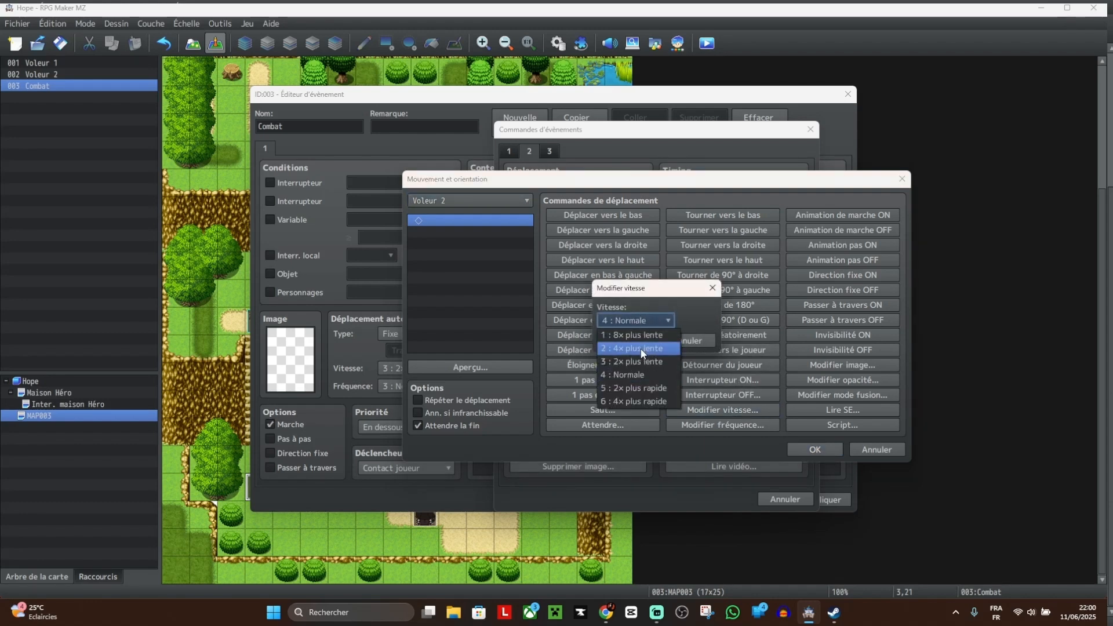
pyautogui.click(628, 385)
pyautogui.click(640, 338)
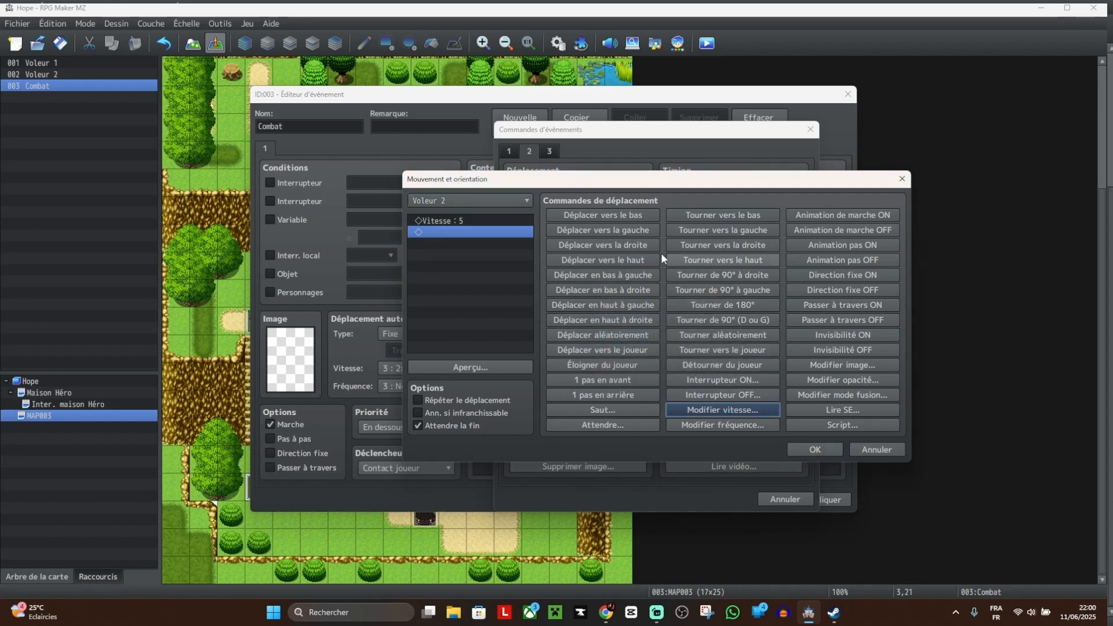
# Step: Add three "Déplacer vers la gauche" moves to Voleur 2's route, confirm it and apply the event changes
pyautogui.click(629, 229)
pyautogui.click(628, 230)
pyautogui.click(628, 229)
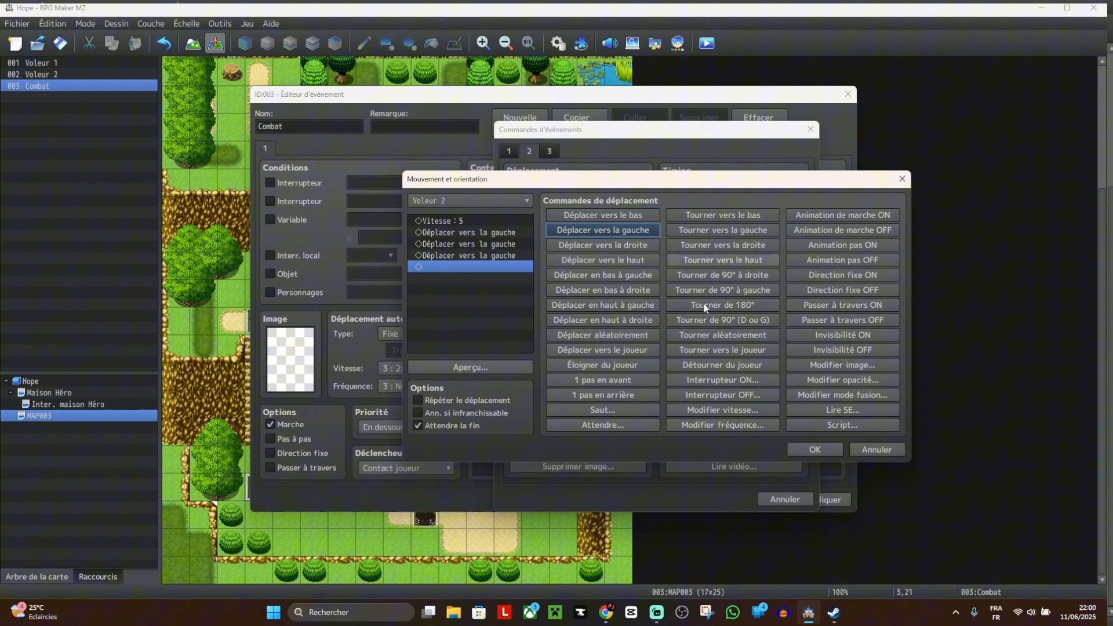
pyautogui.click(815, 450)
pyautogui.click(822, 501)
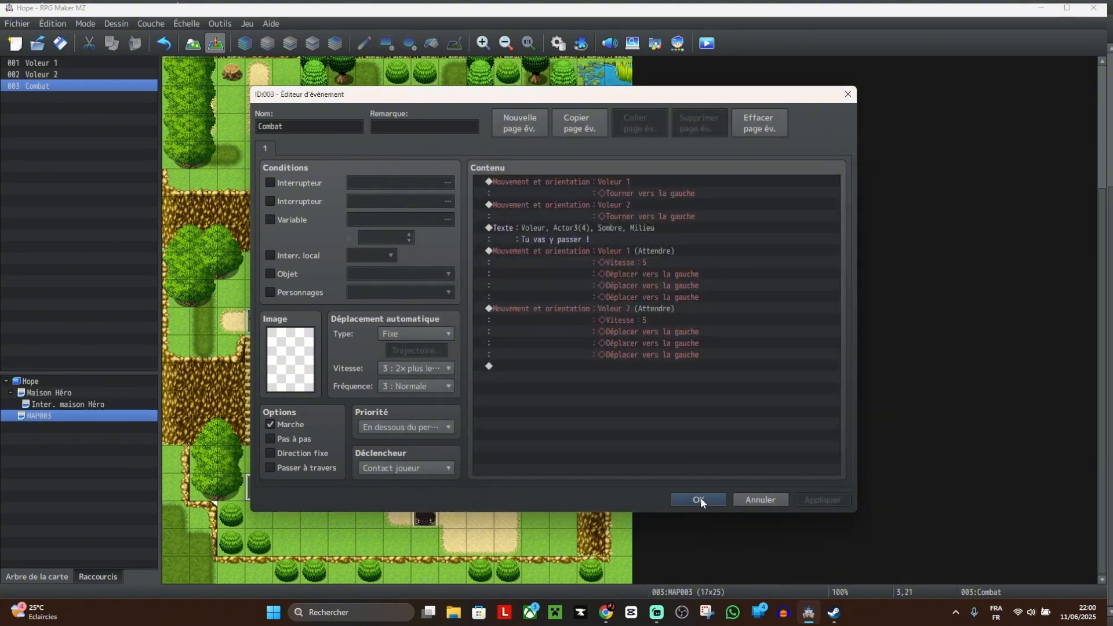
# Step: Disable "Attendre la fin" in Voleur 1's charge route, then save and recheck the Combat event
pyautogui.rightClick(661, 249)
pyautogui.click(694, 271)
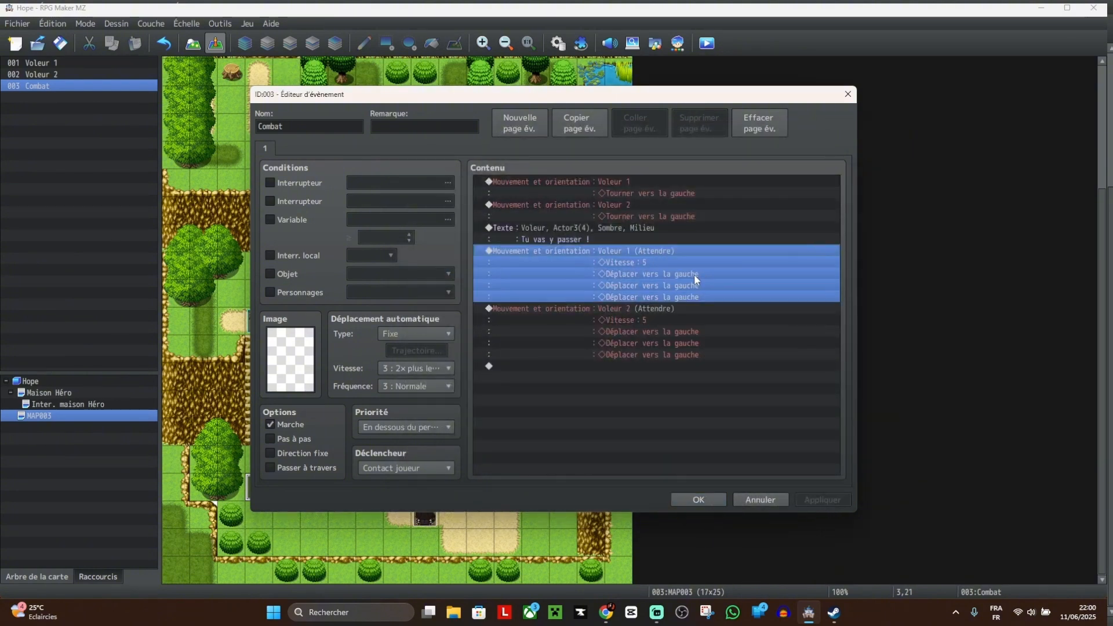
pyautogui.press('Down')
pyautogui.click(760, 449)
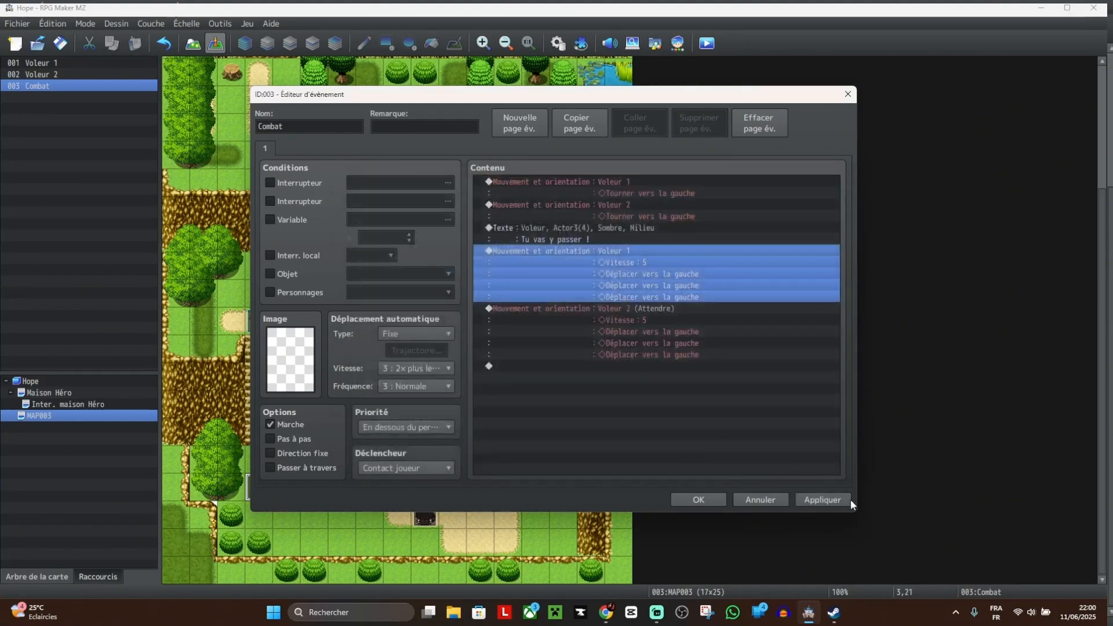
pyautogui.click(823, 500)
pyautogui.click(698, 499)
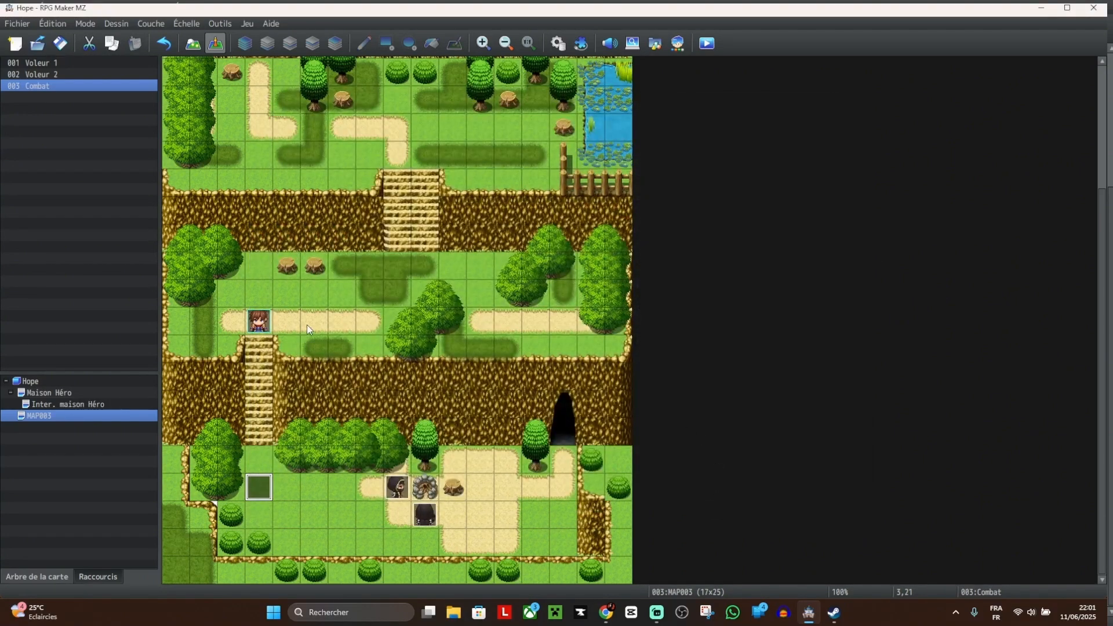
pyautogui.doubleClick(259, 492)
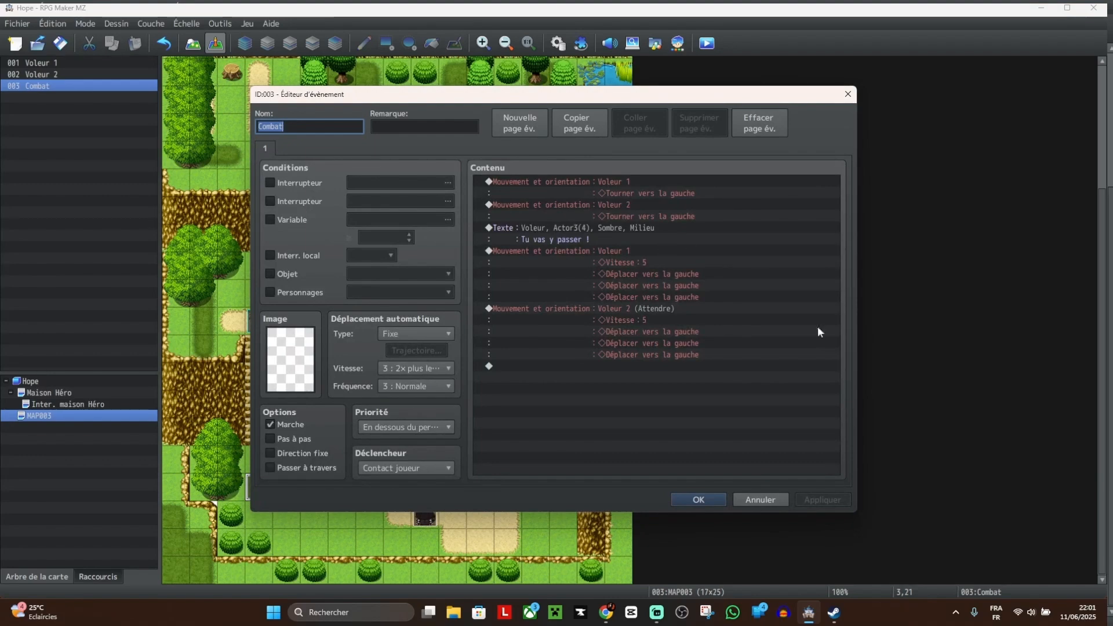
pyautogui.click(699, 502)
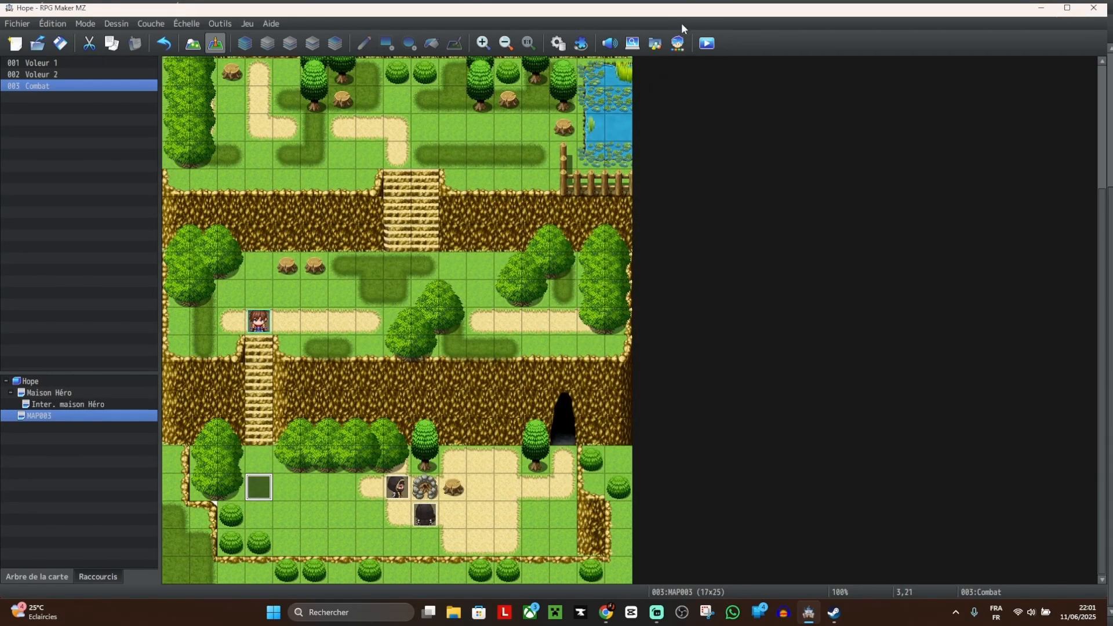
# Step: Playtest a new game, trigger the thieves' dialogue and charge at the foot of the stairs, then close the game
pyautogui.click(706, 44)
pyautogui.click(568, 323)
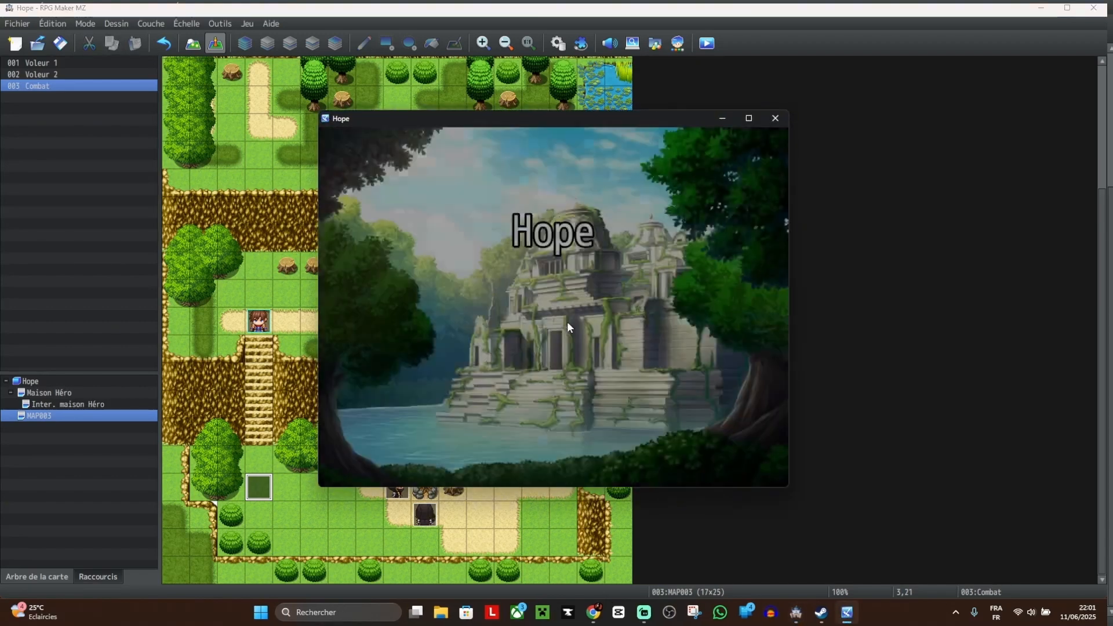
pyautogui.press('Return')
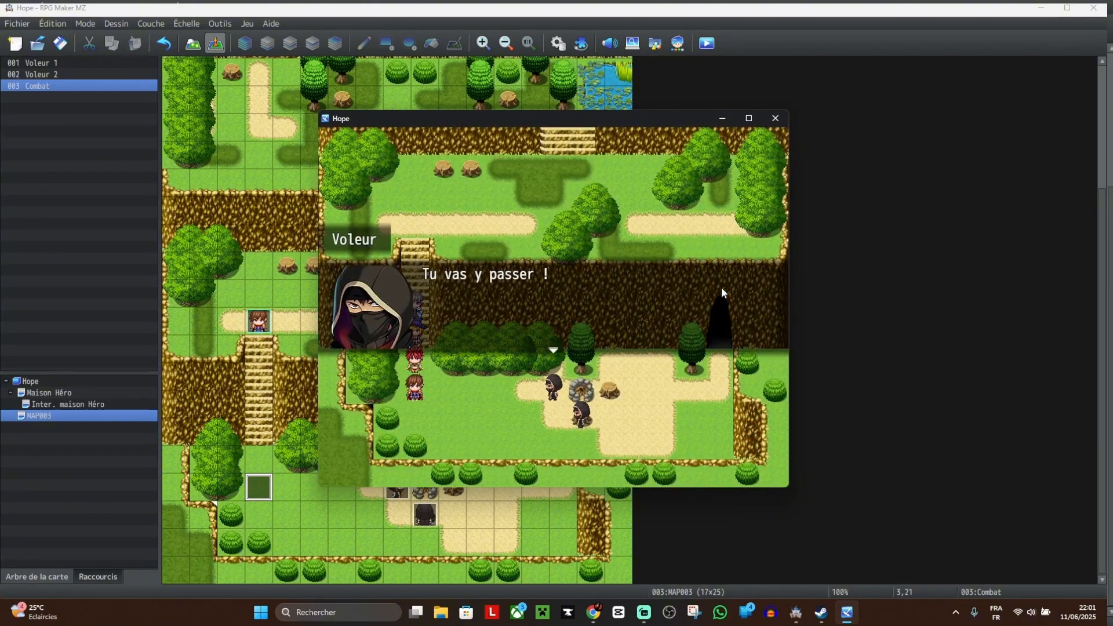
pyautogui.press('Return')
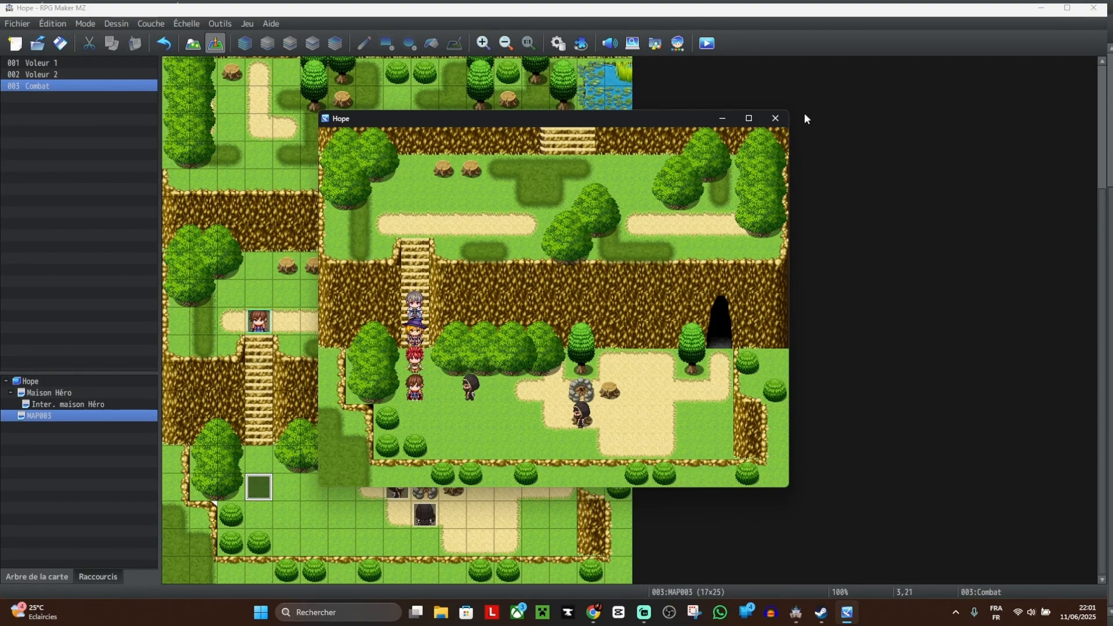
pyautogui.click(775, 119)
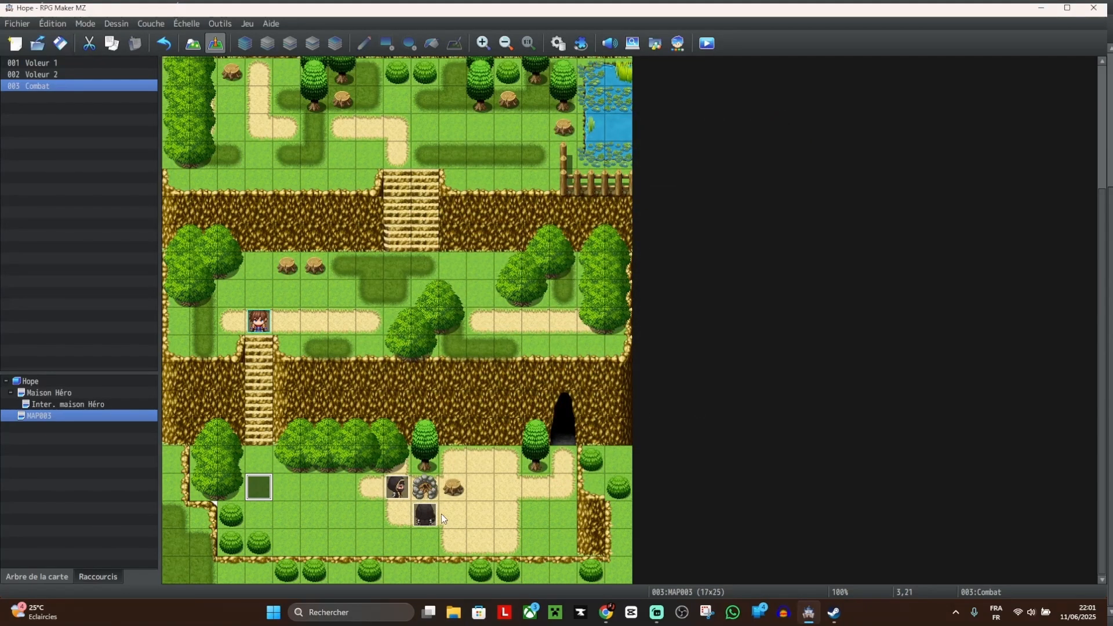
# Step: Switch to map editing and clear the obstacle from the tile under Voleur 2, keeping the sand ground
pyautogui.click(193, 42)
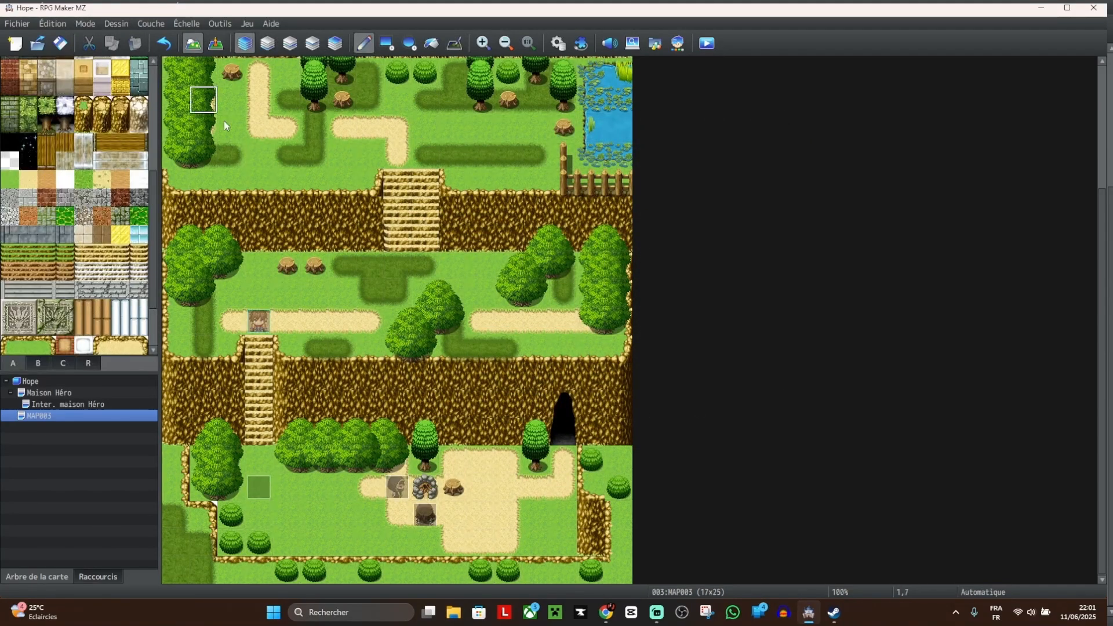
pyautogui.click(424, 516)
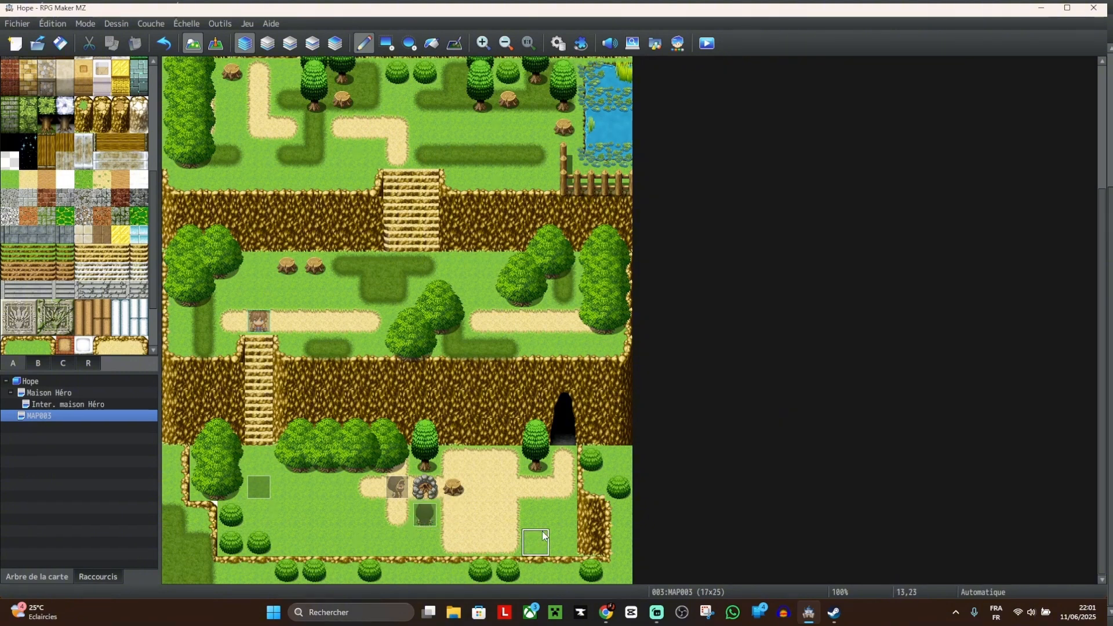
pyautogui.hotkey('ctrl', 'z')
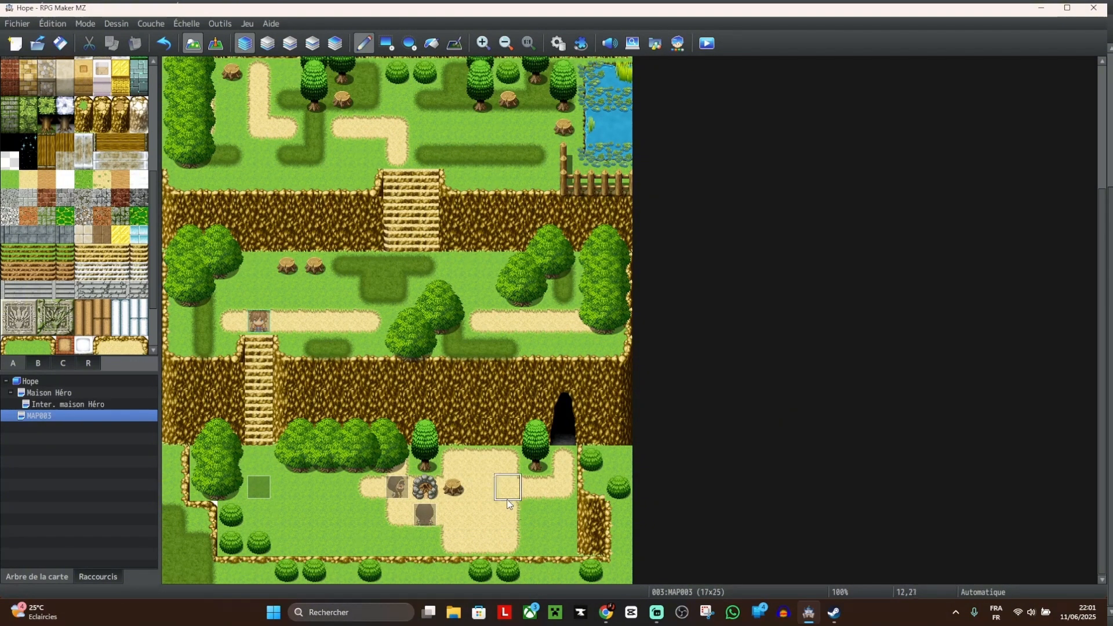
# Step: Save the map changes and playtest both thieves' charge again from a new game, then close the game
pyautogui.click(708, 42)
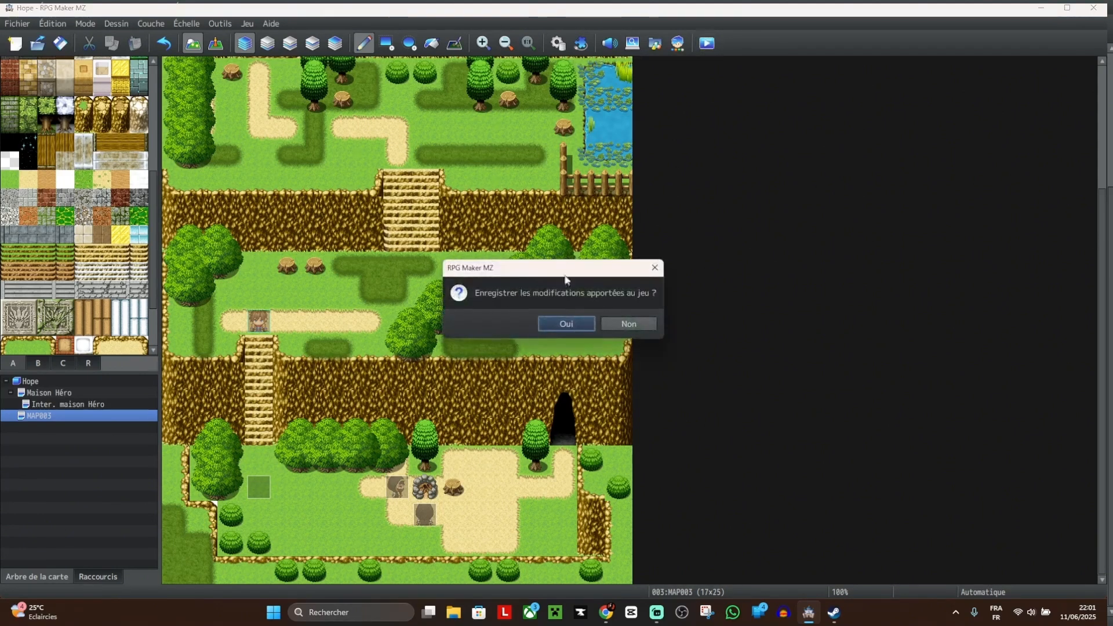
pyautogui.click(557, 323)
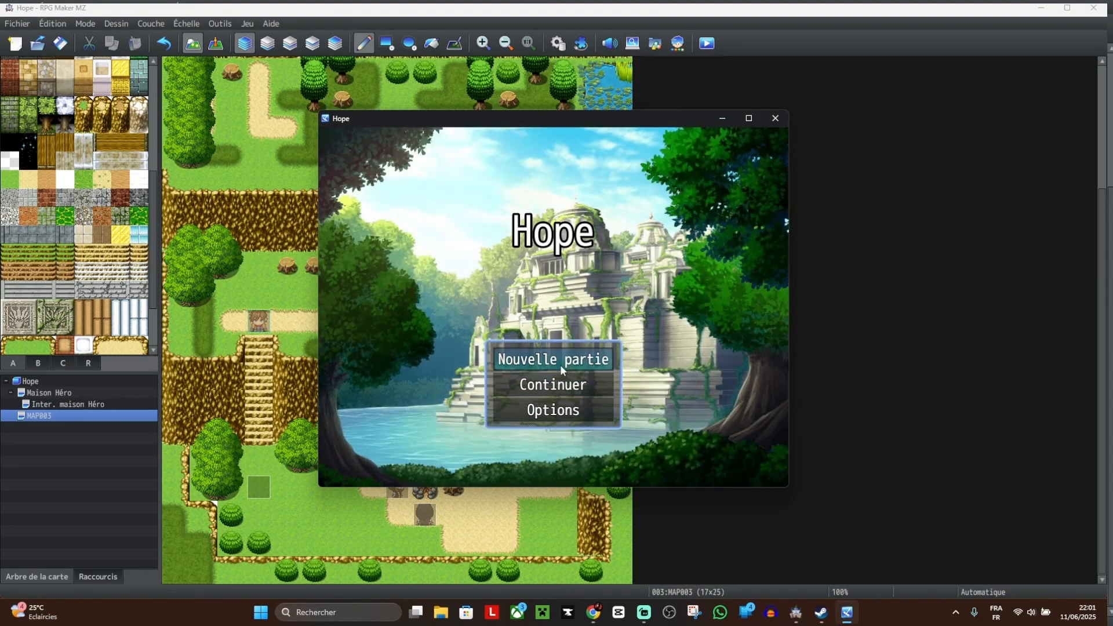
pyautogui.click(560, 364)
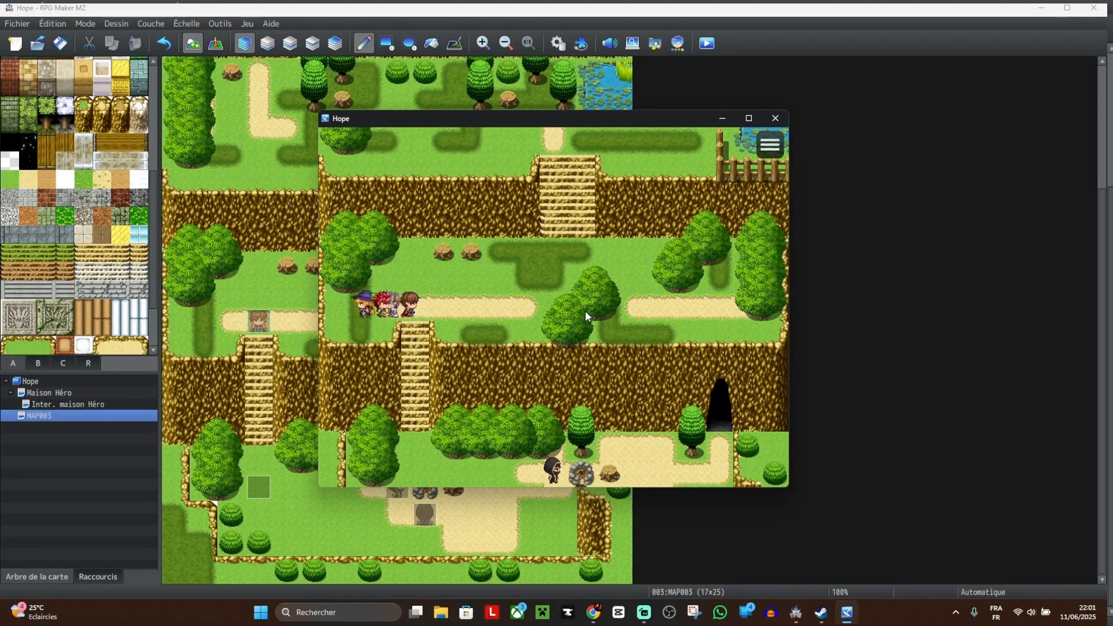
pyautogui.press('Down')
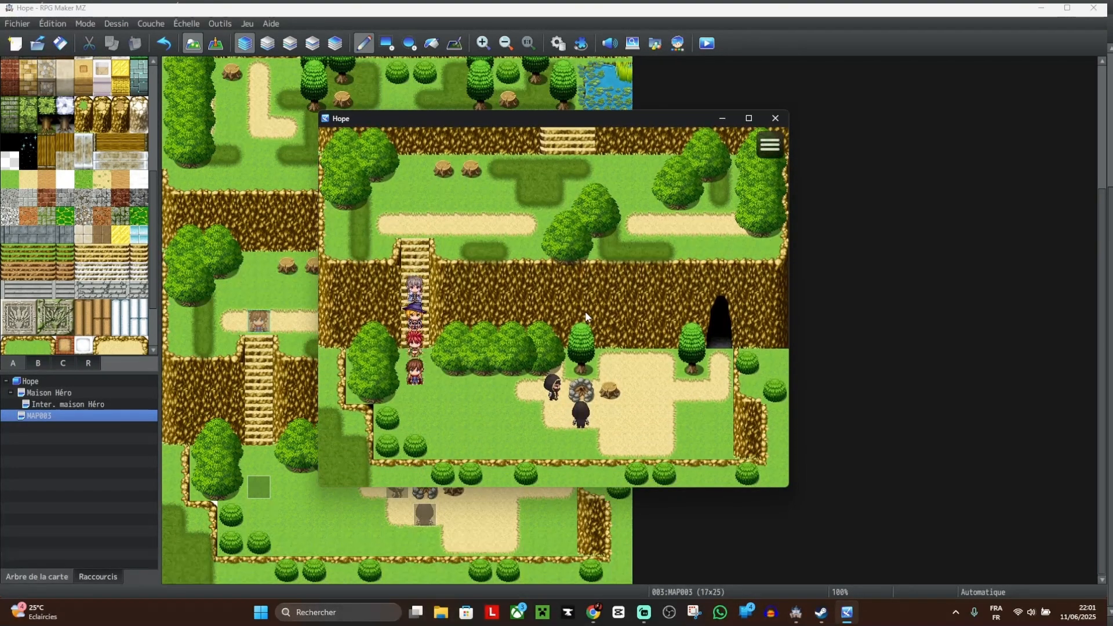
pyautogui.press('Return')
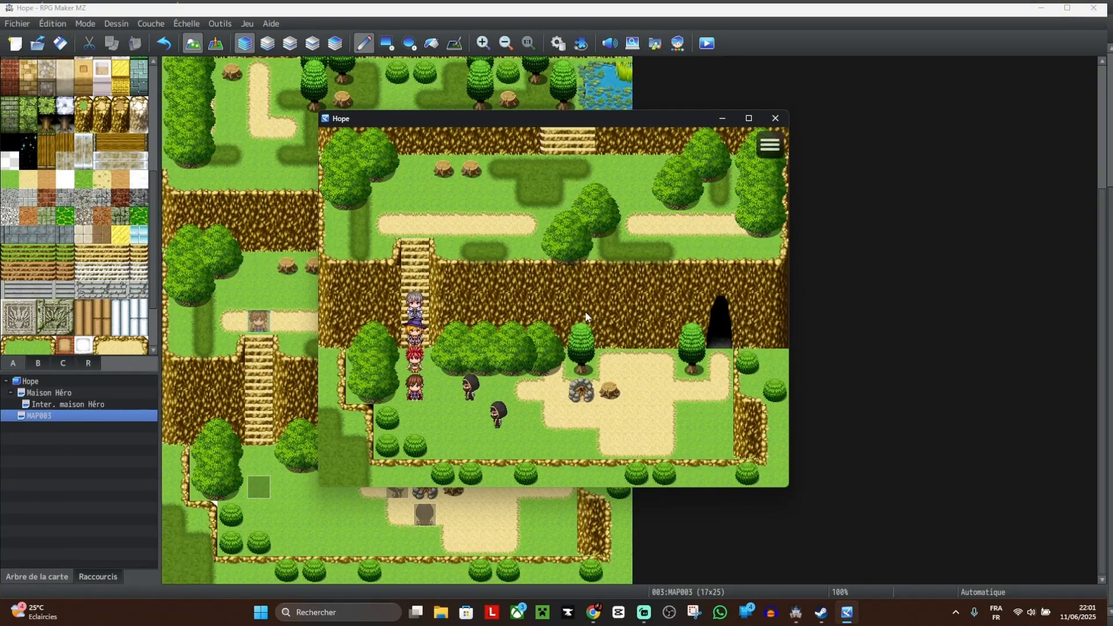
pyautogui.click(773, 120)
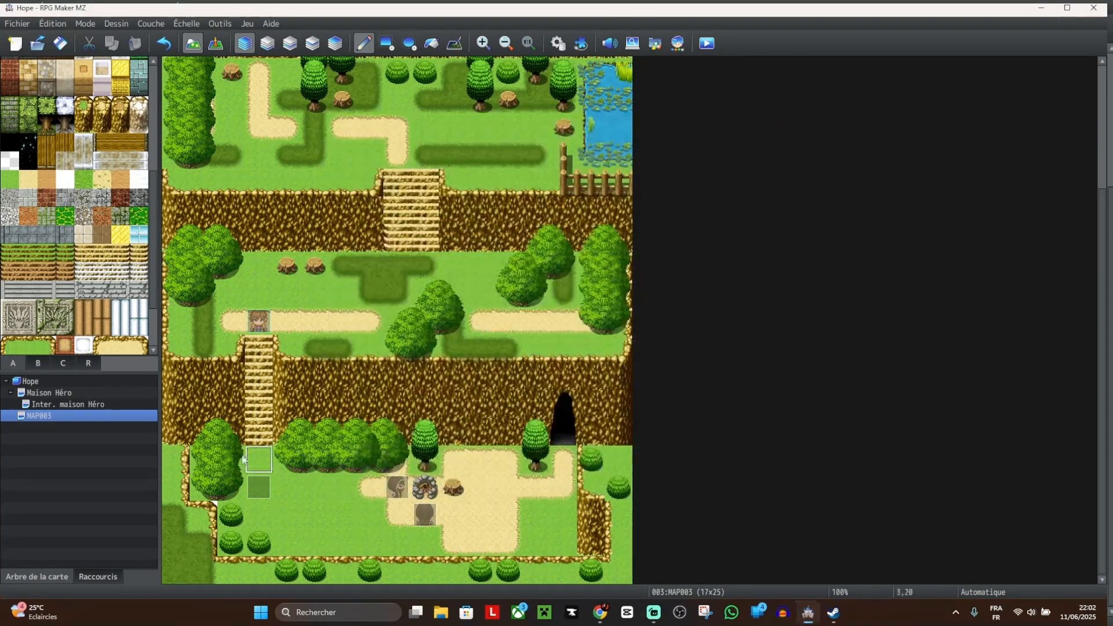
pyautogui.click(216, 43)
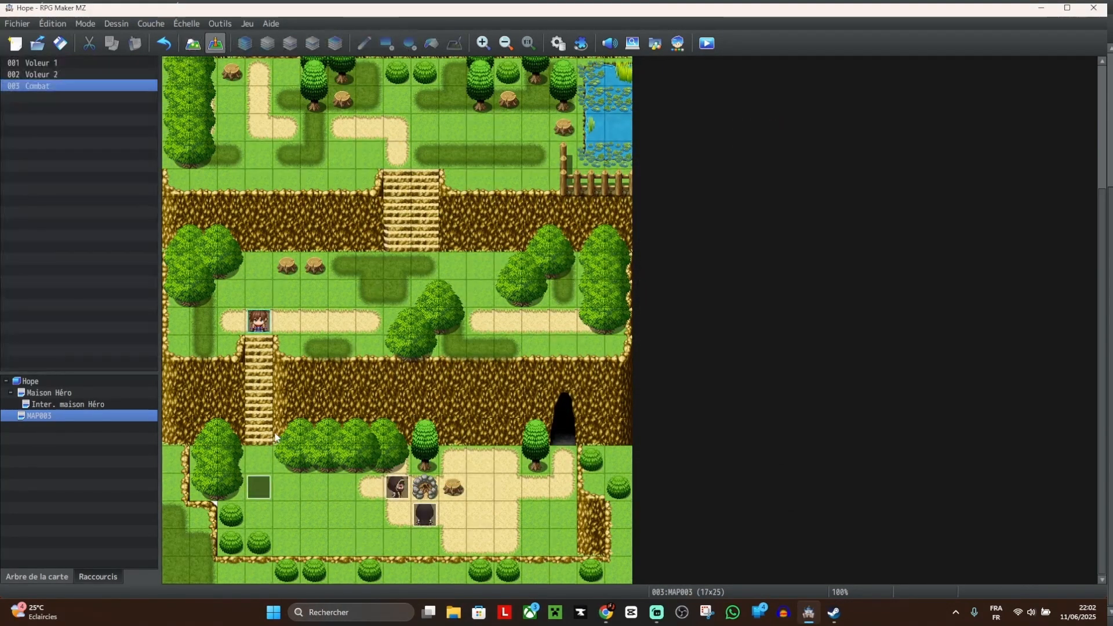
pyautogui.doubleClick(259, 487)
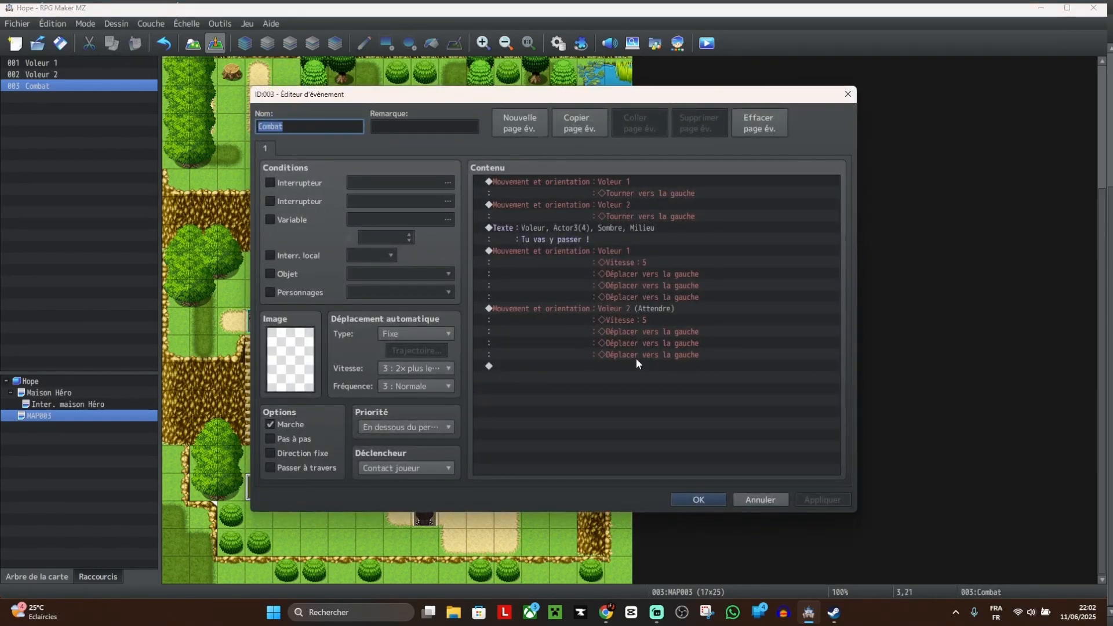
pyautogui.doubleClick(638, 365)
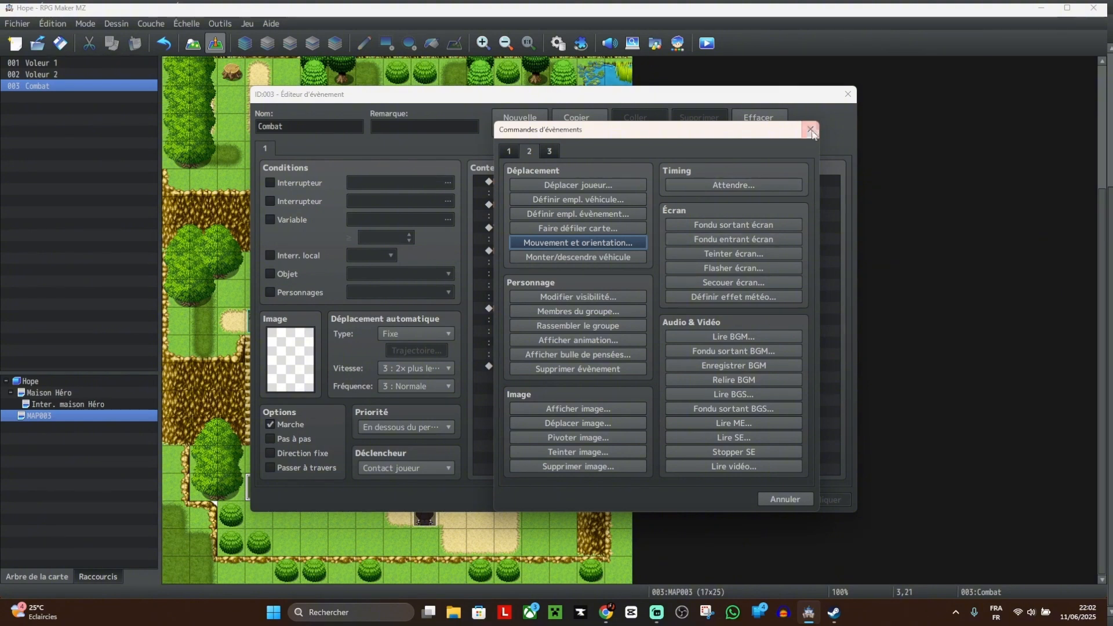
pyautogui.press('Escape')
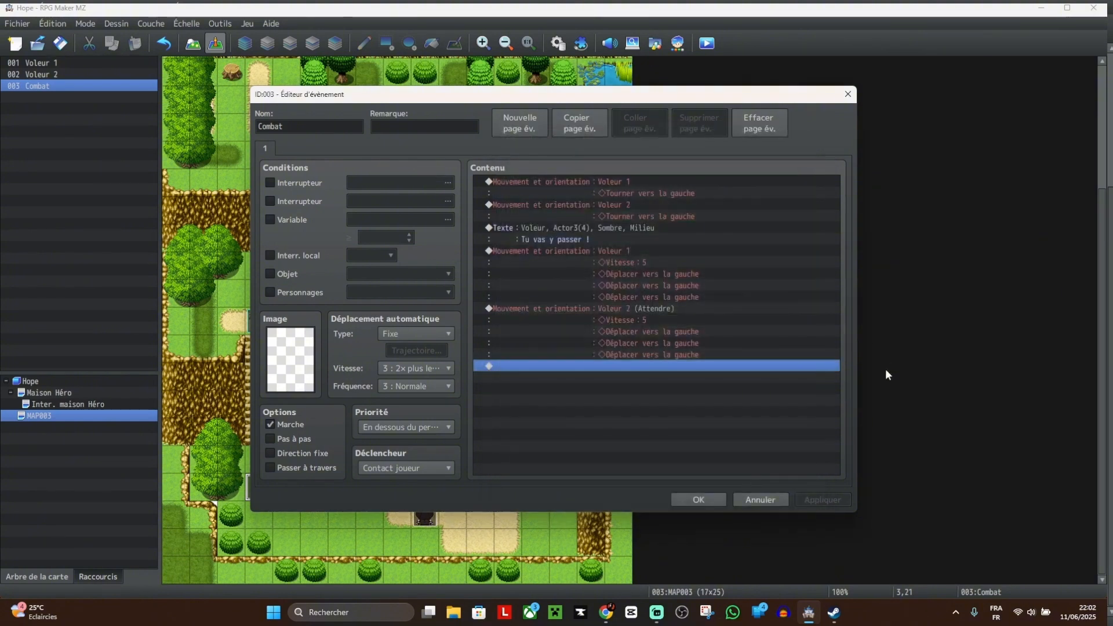
pyautogui.click(848, 94)
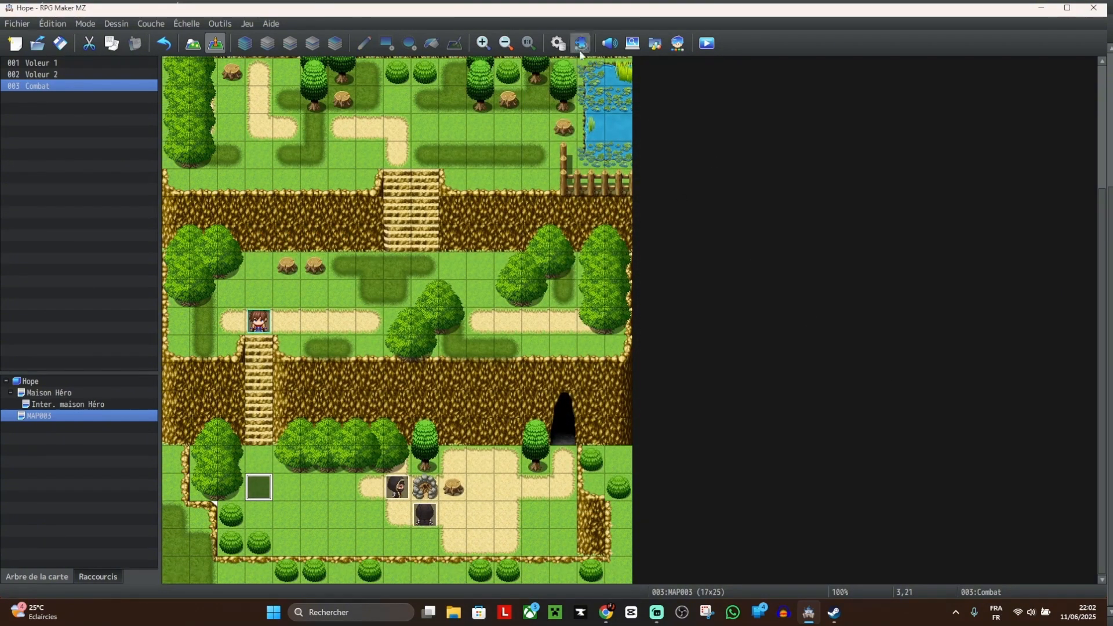
# Step: Raise the maximum number of enemies in the database to 6
pyautogui.click(558, 43)
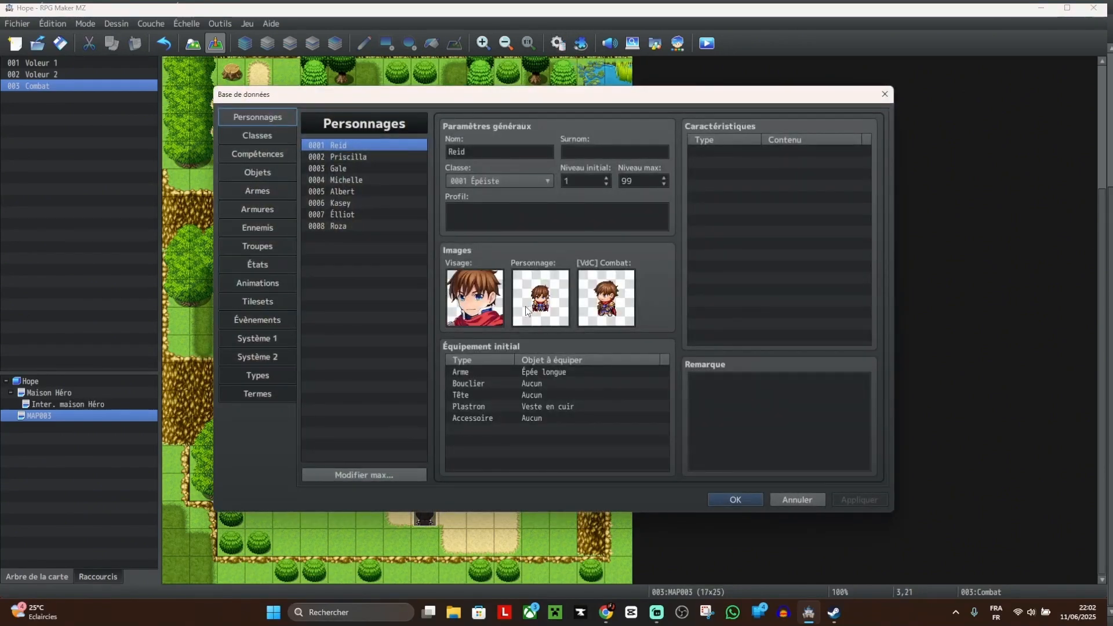
pyautogui.click(256, 226)
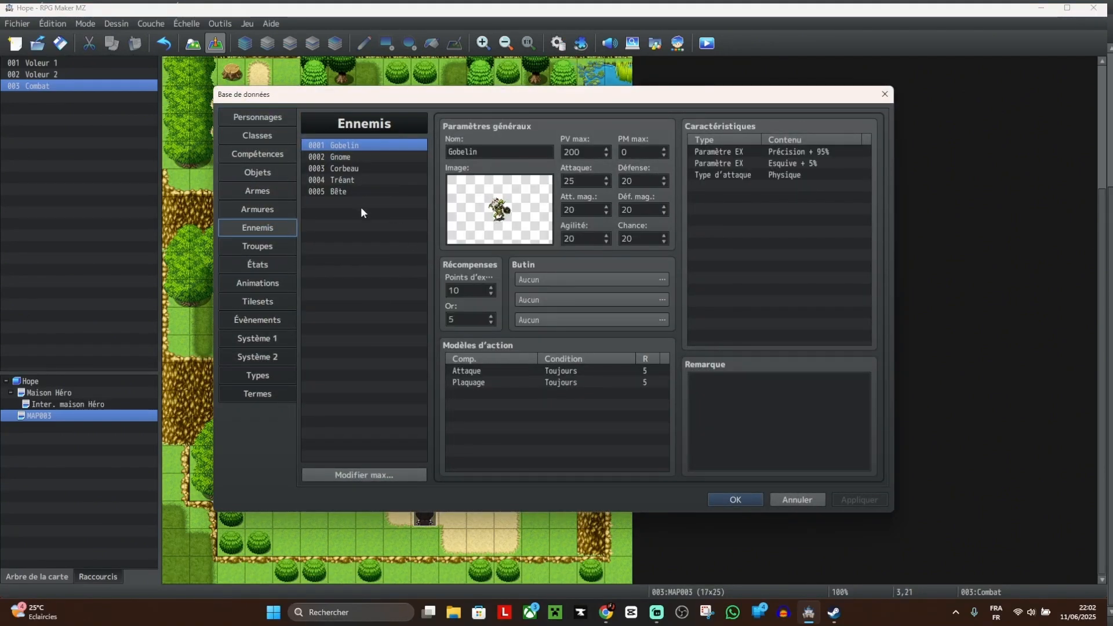
pyautogui.click(363, 474)
pyautogui.click(342, 494)
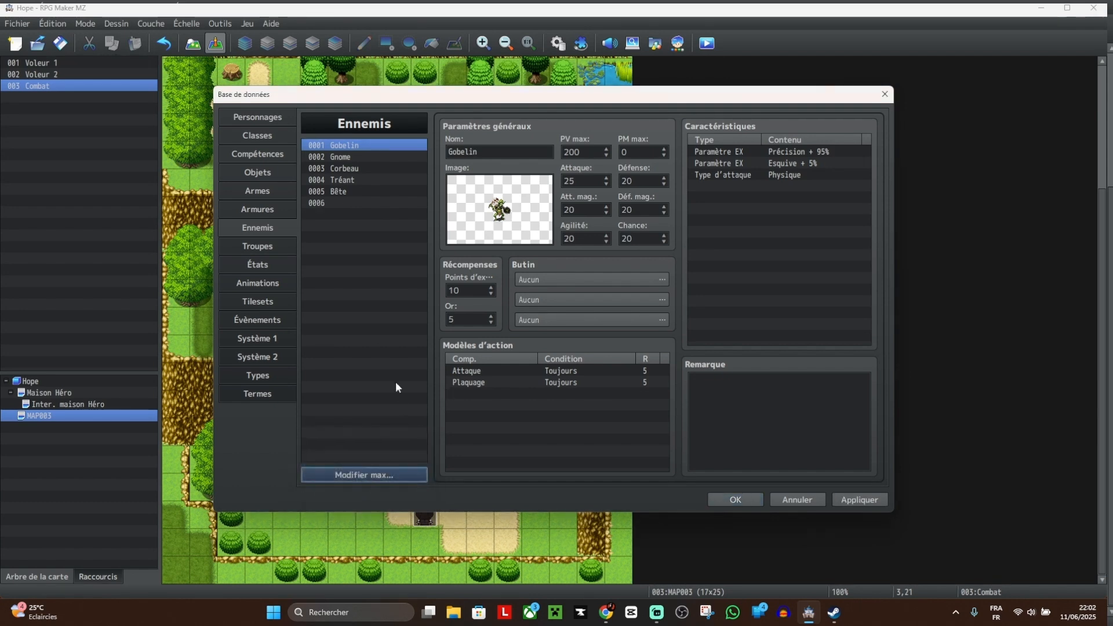
# Step: Open the image selection for the empty enemy 0006 and preview the Actor1 to Actor3 character images and Berserker
pyautogui.click(344, 203)
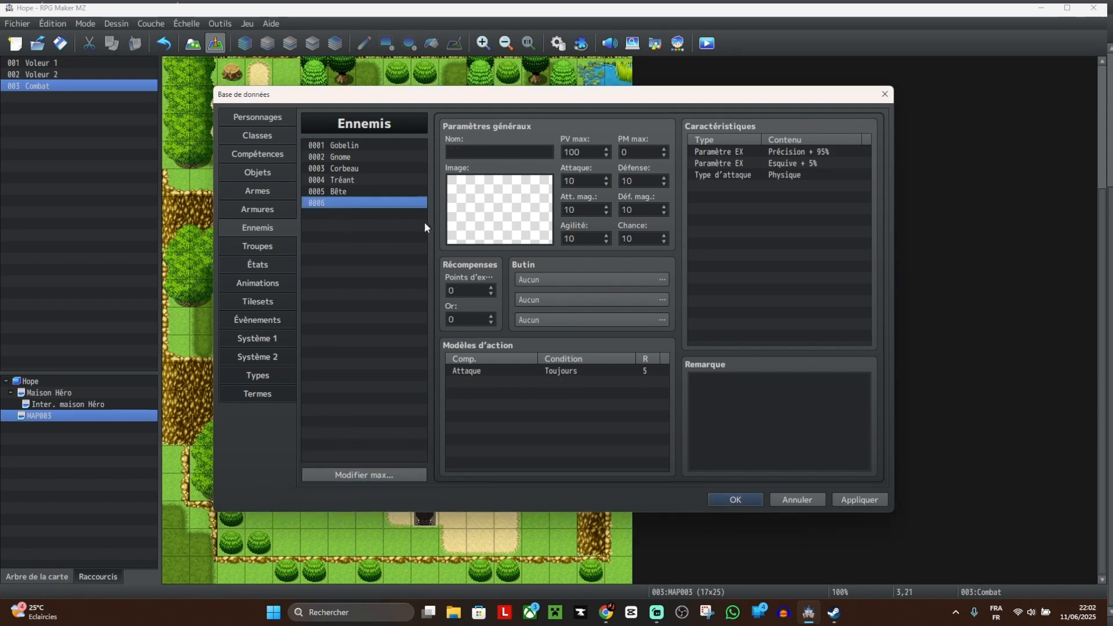
pyautogui.doubleClick(504, 204)
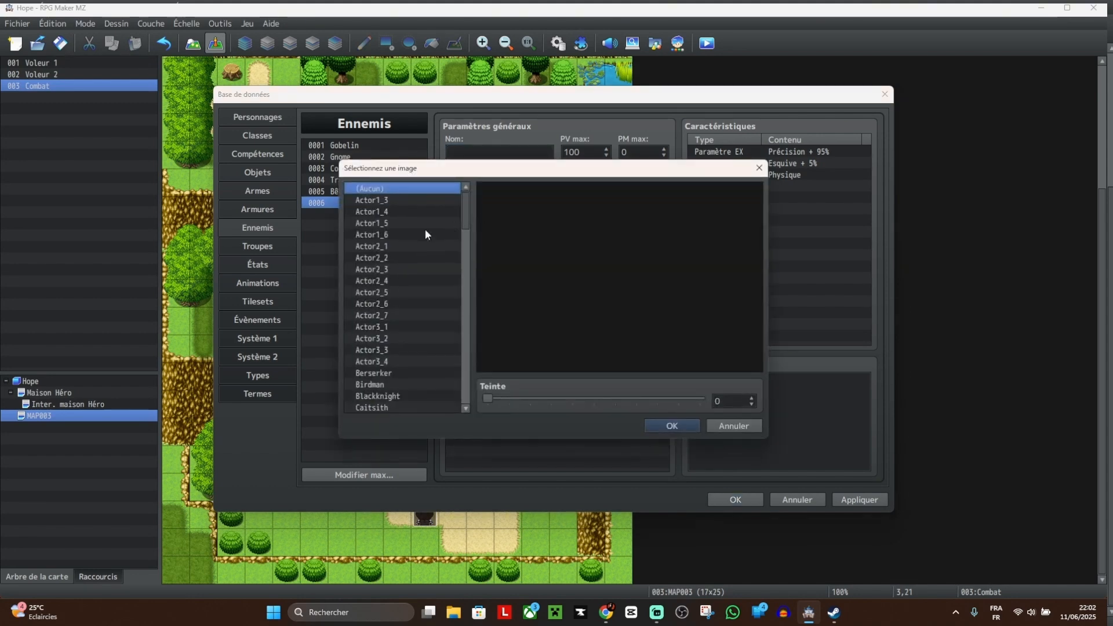
pyautogui.click(384, 223)
pyautogui.click(389, 213)
pyautogui.click(395, 225)
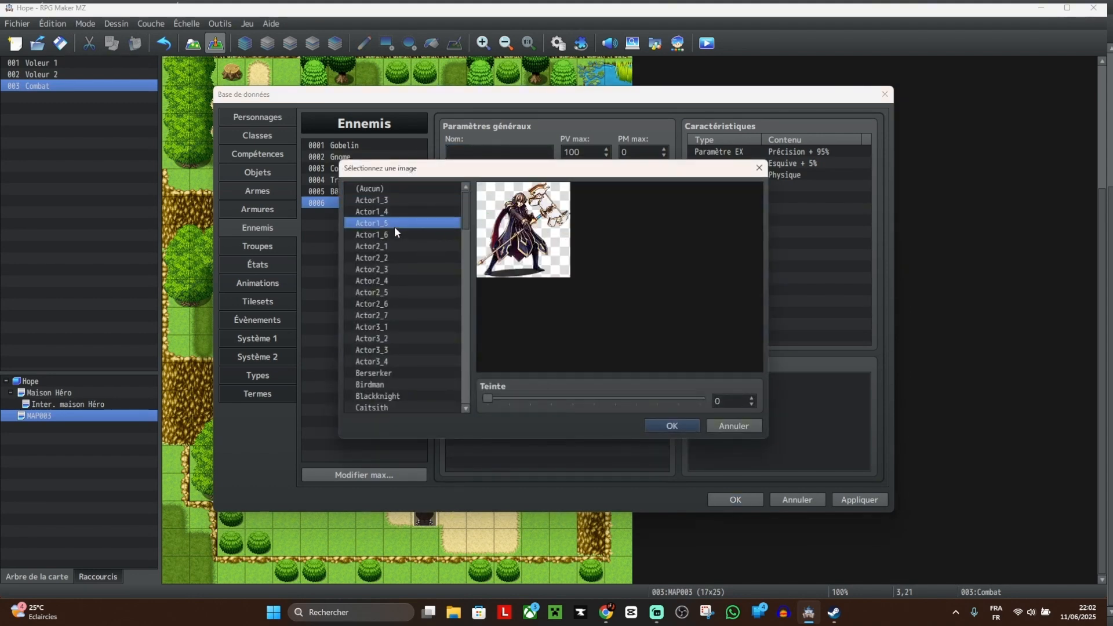
pyautogui.click(401, 236)
pyautogui.click(399, 257)
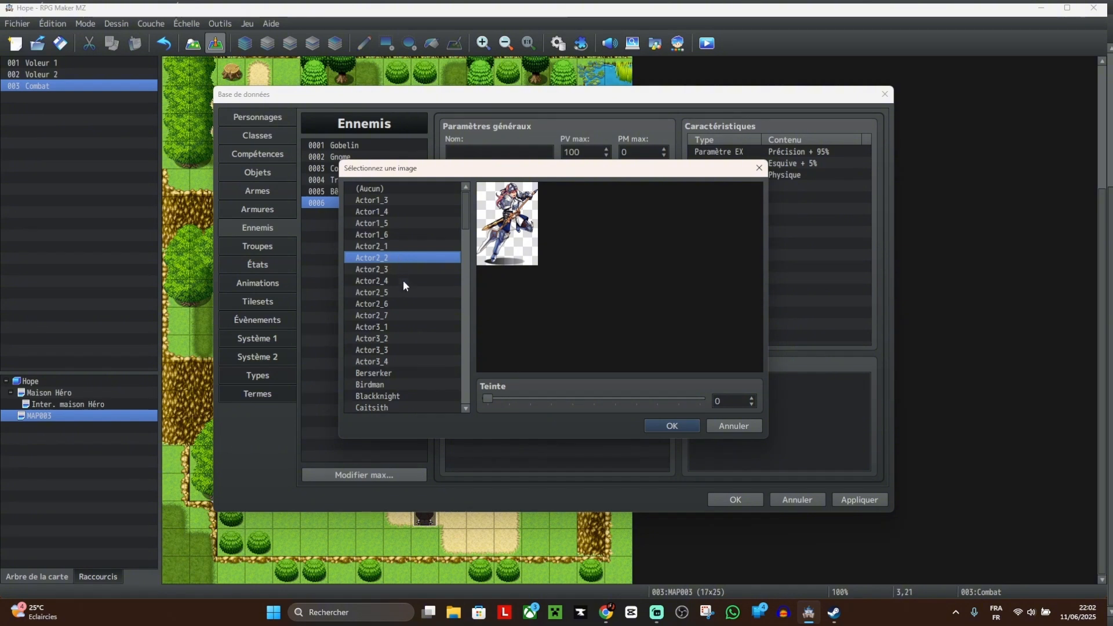
pyautogui.click(399, 338)
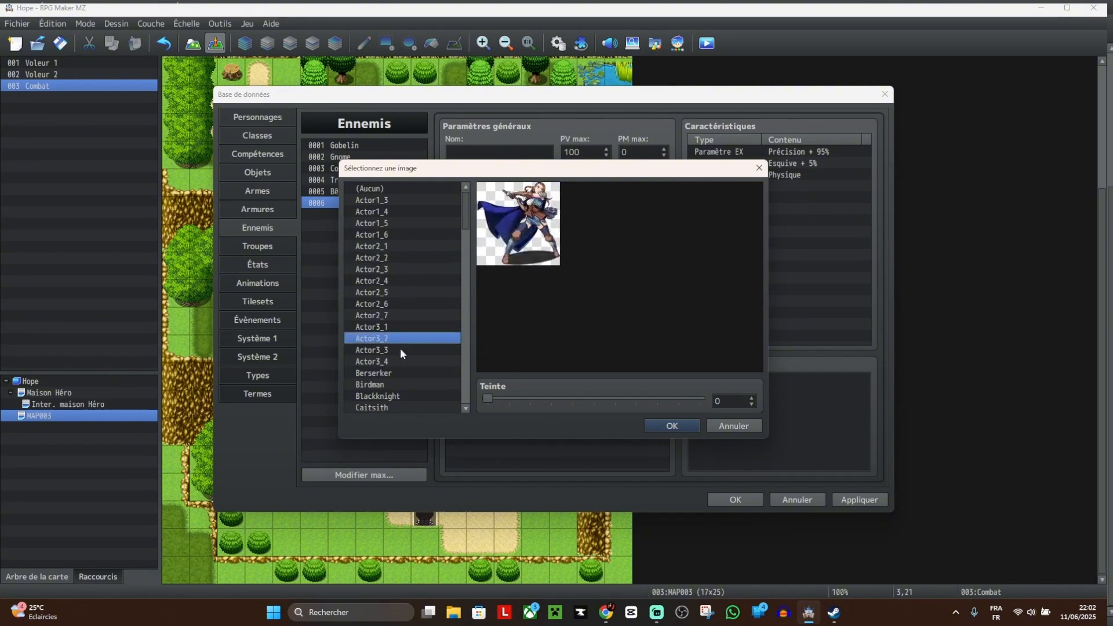
pyautogui.click(400, 350)
pyautogui.click(405, 372)
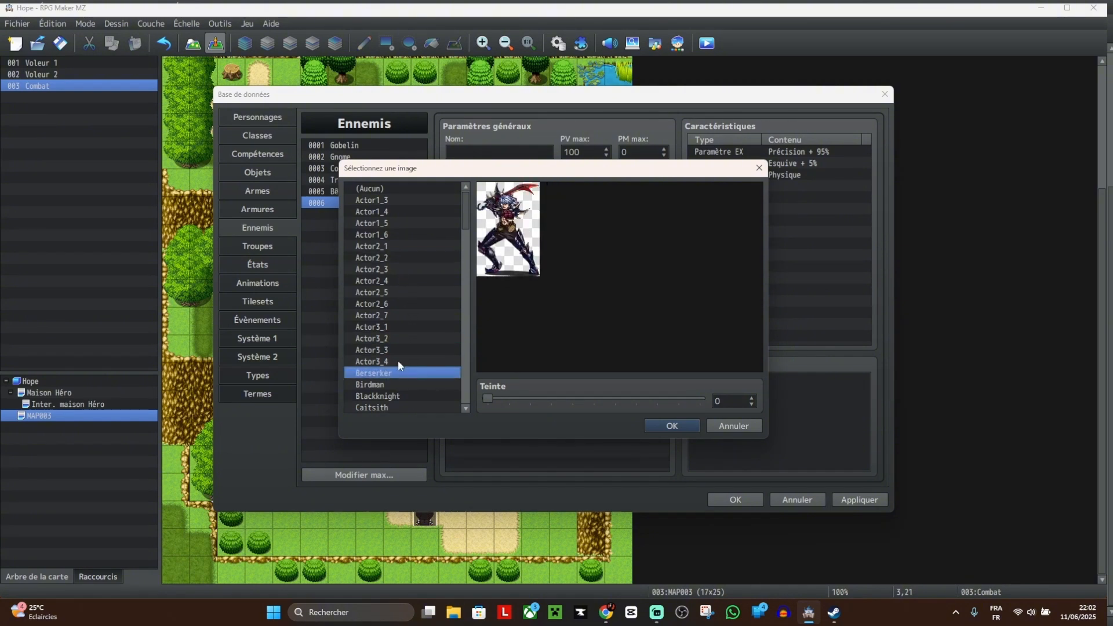
pyautogui.click(398, 360)
pyautogui.click(400, 349)
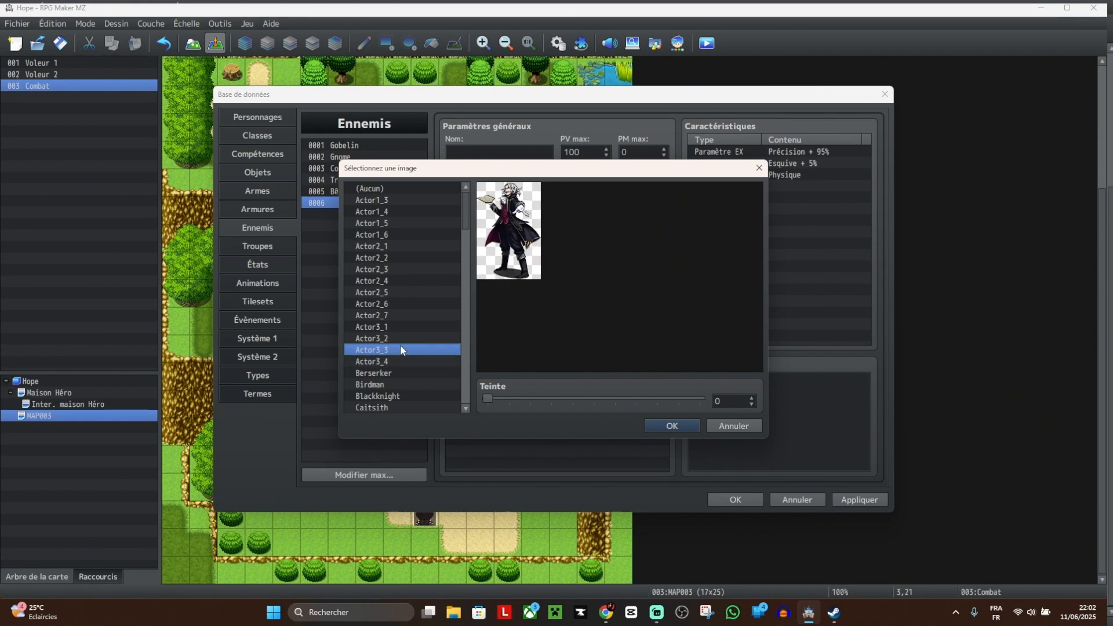
pyautogui.click(400, 339)
pyautogui.click(402, 326)
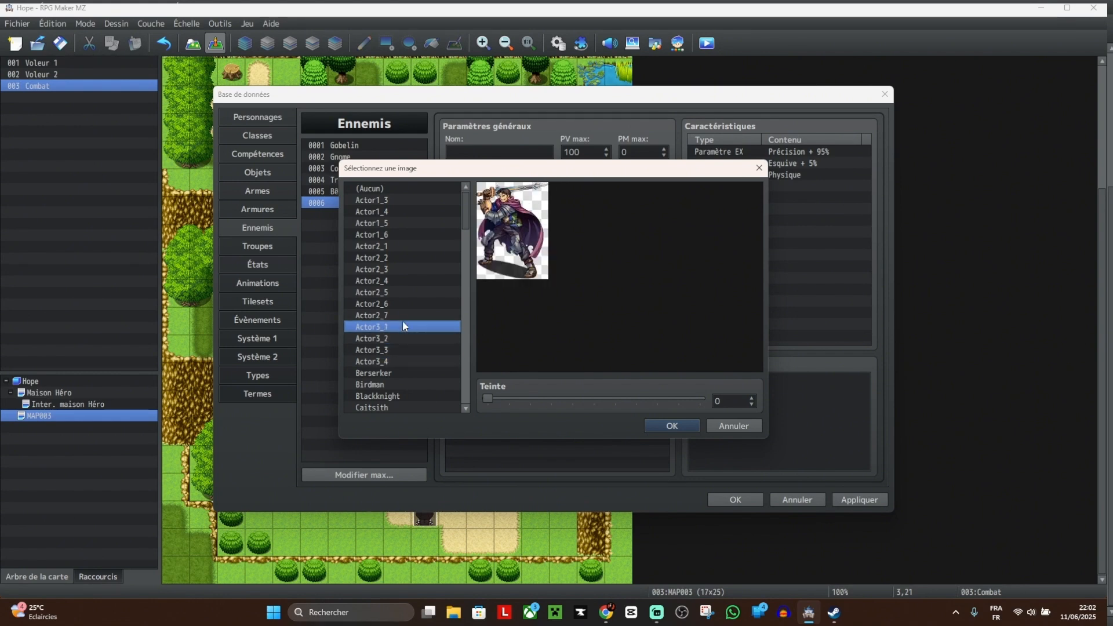
pyautogui.click(401, 338)
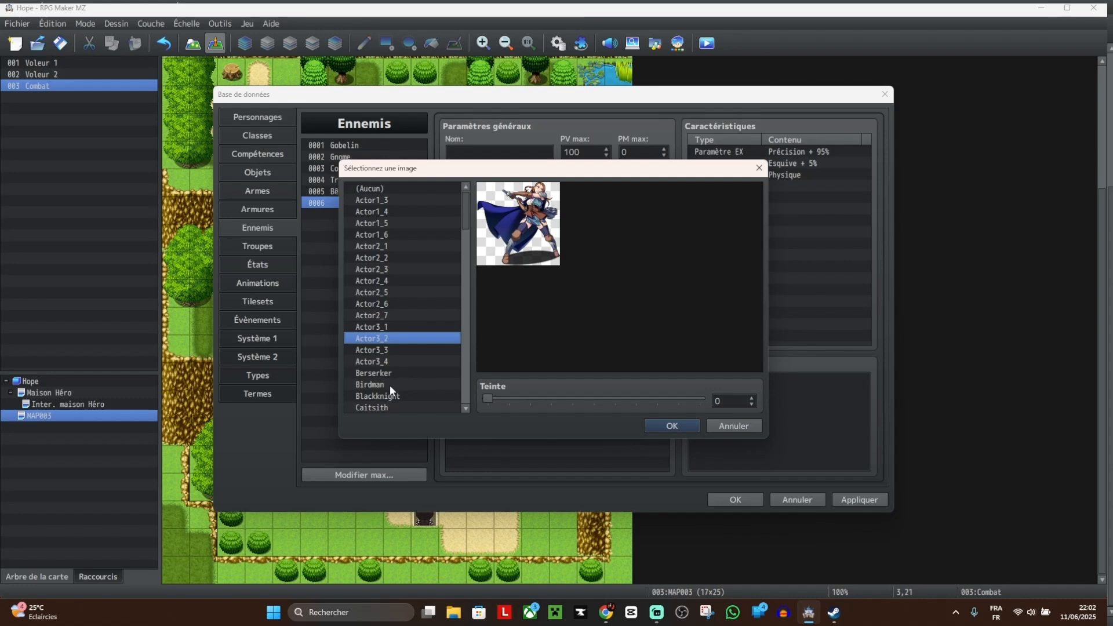
# Step: Preview the Caitsith, Captain, Crab and Crow images as candidates for the new enemy
pyautogui.scroll(-1, 393, 377)
pyautogui.click(395, 394)
pyautogui.scroll(-2, 409, 342)
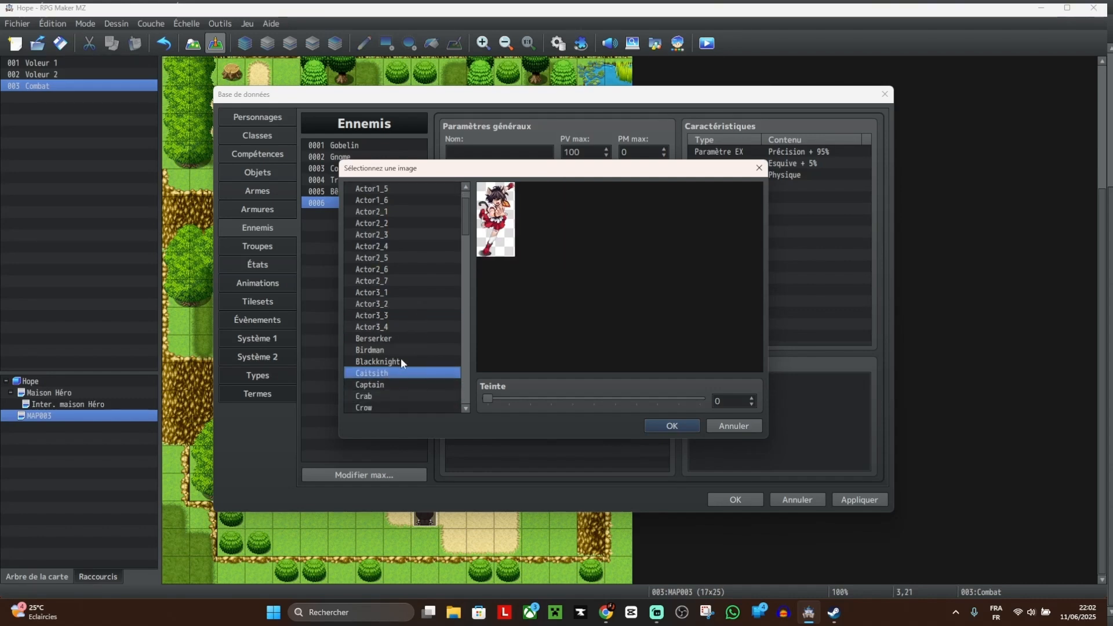
pyautogui.click(371, 396)
pyautogui.click(374, 385)
pyautogui.scroll(-3, 402, 345)
pyautogui.click(368, 361)
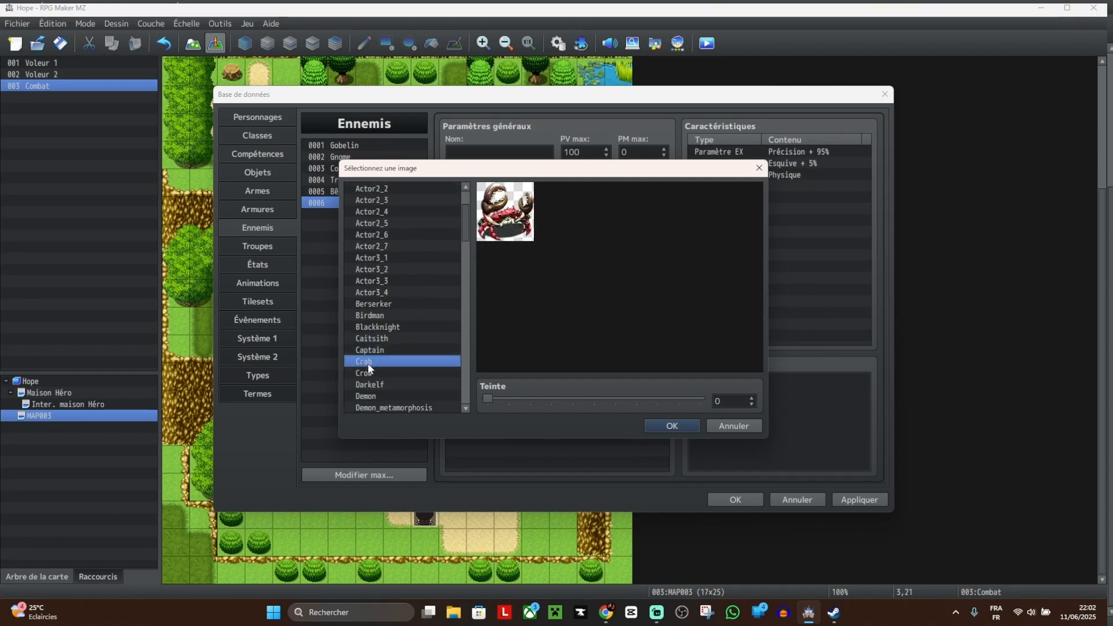
pyautogui.click(385, 374)
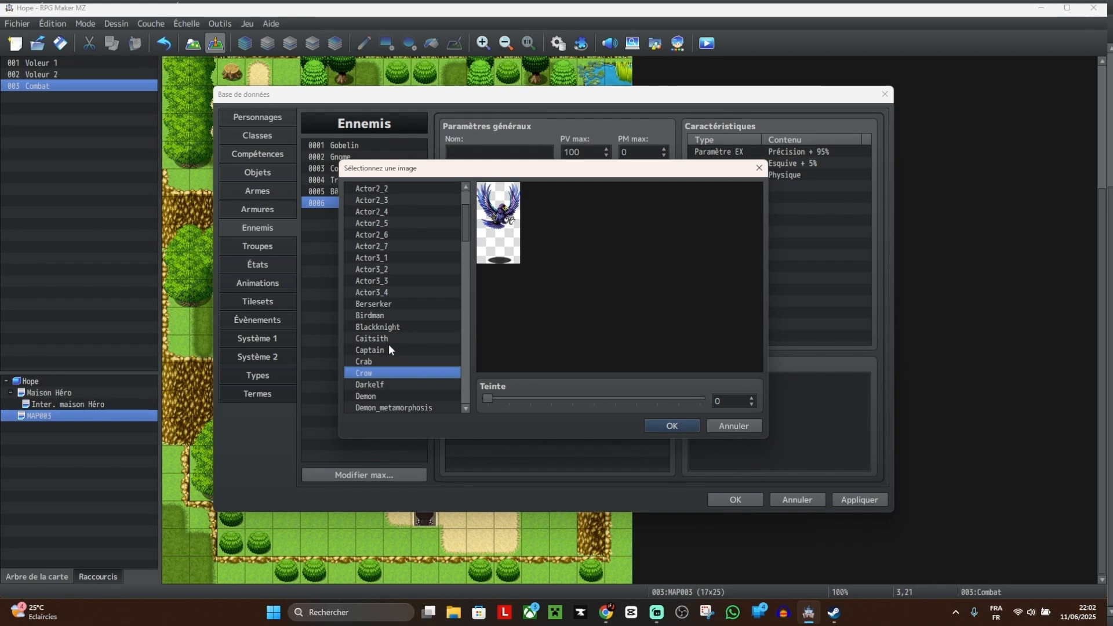
pyautogui.scroll(-5, 401, 328)
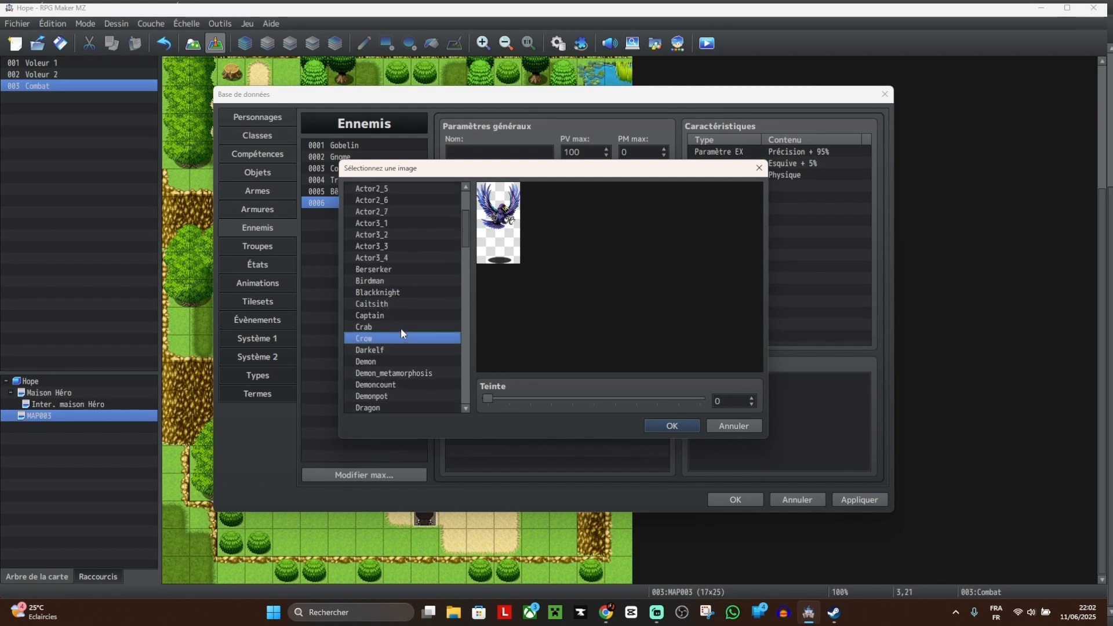
pyautogui.scroll(-3, 412, 348)
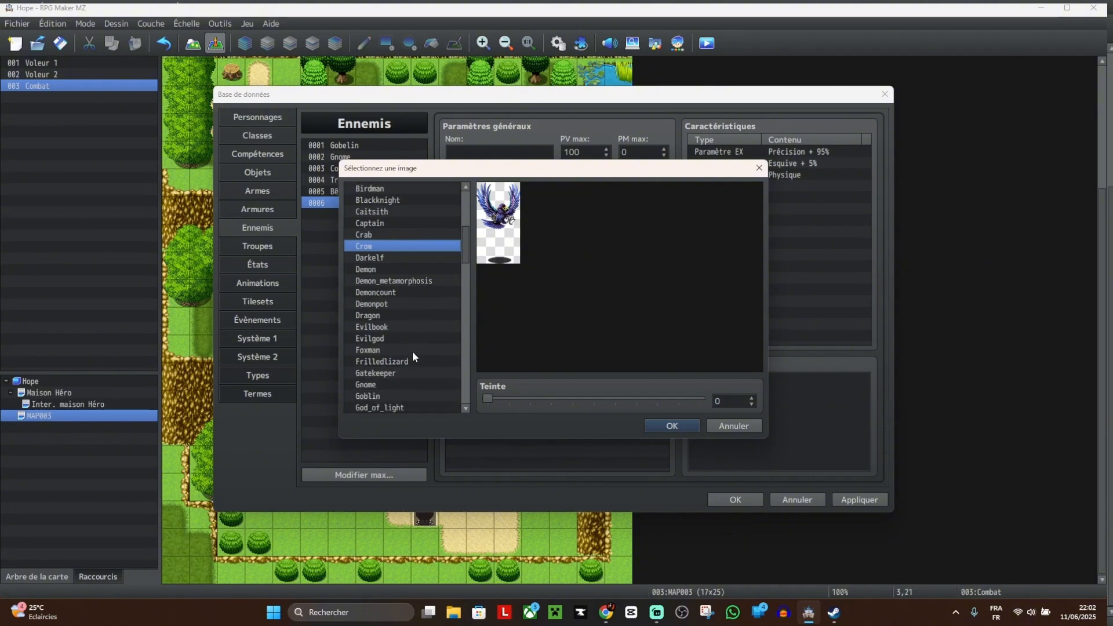
# Step: Preview the enemy images further down the list, from Frilledlizard and Gatekeeper through Goblin and Goddess to Ketos
pyautogui.click(403, 361)
pyautogui.click(400, 374)
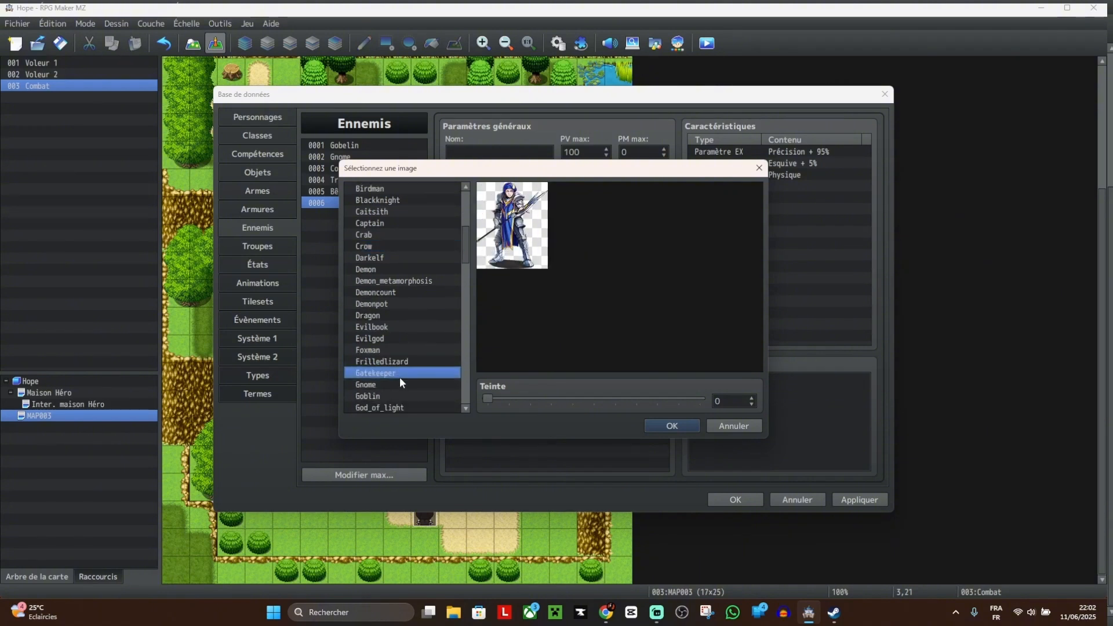
pyautogui.click(399, 385)
pyautogui.scroll(-2, 400, 391)
pyautogui.click(406, 371)
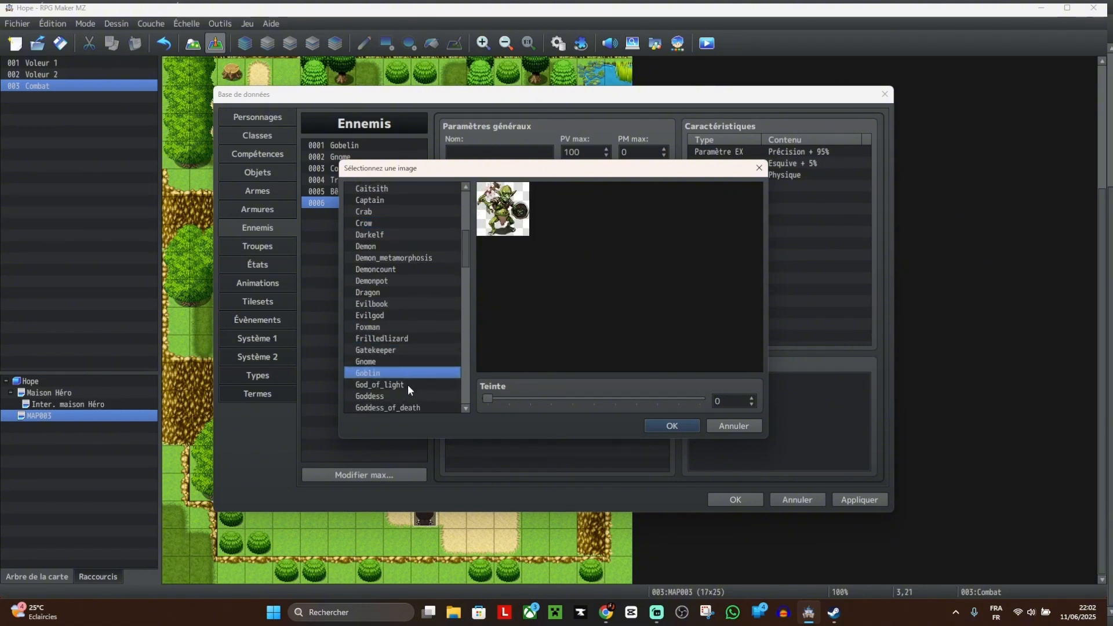
pyautogui.click(408, 384)
pyautogui.scroll(-3, 411, 357)
pyautogui.click(408, 361)
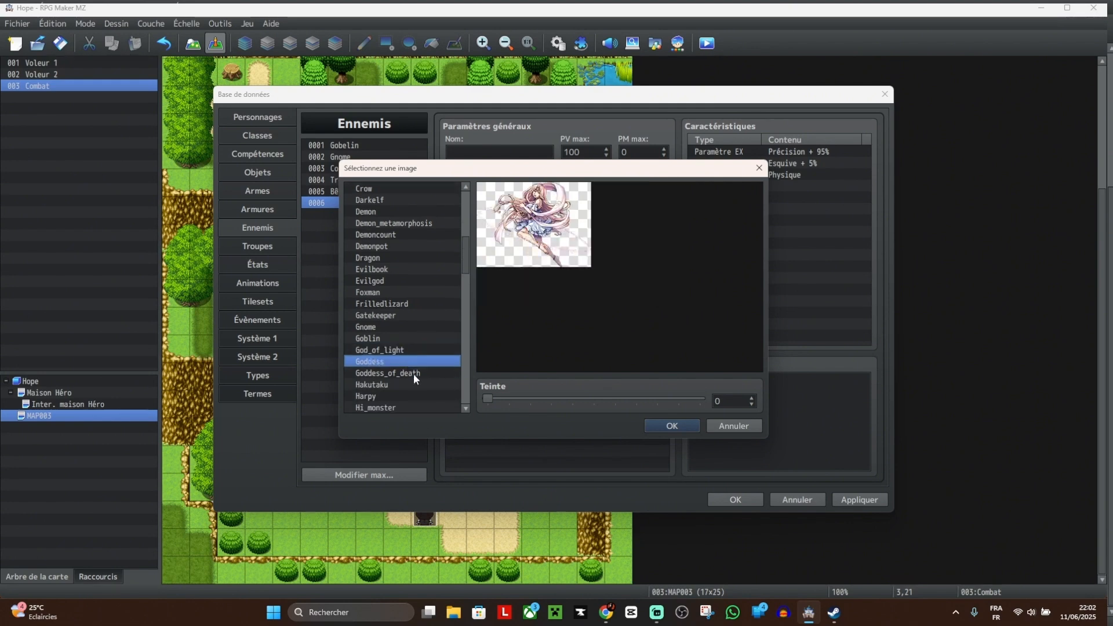
pyautogui.scroll(-2, 412, 374)
pyautogui.click(405, 373)
pyautogui.click(410, 383)
pyautogui.scroll(-3, 414, 365)
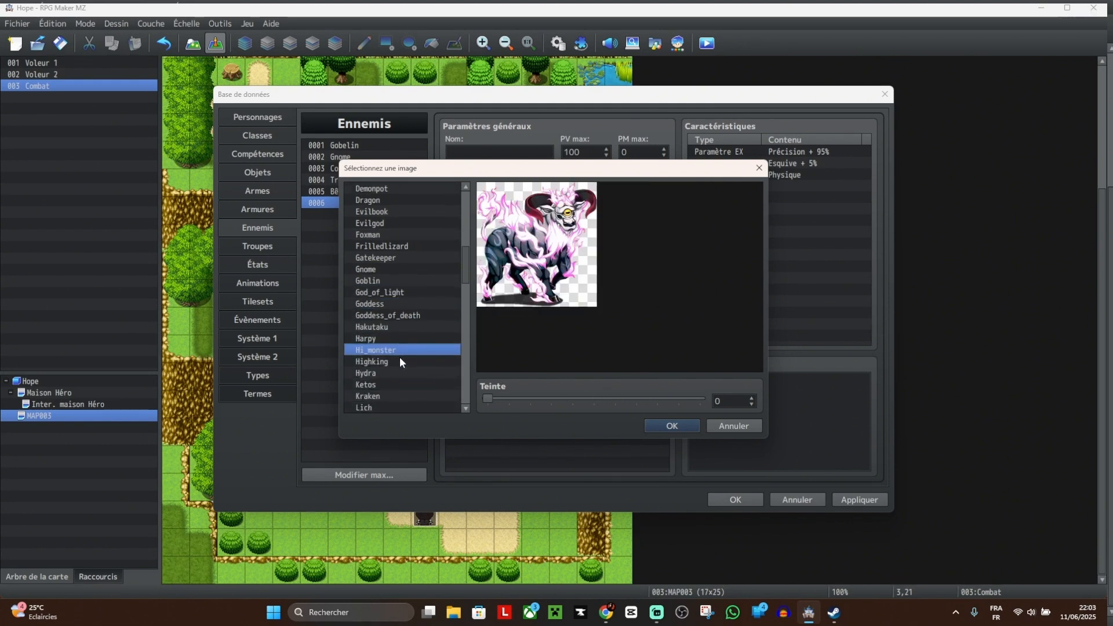
pyautogui.click(399, 360)
pyautogui.click(396, 384)
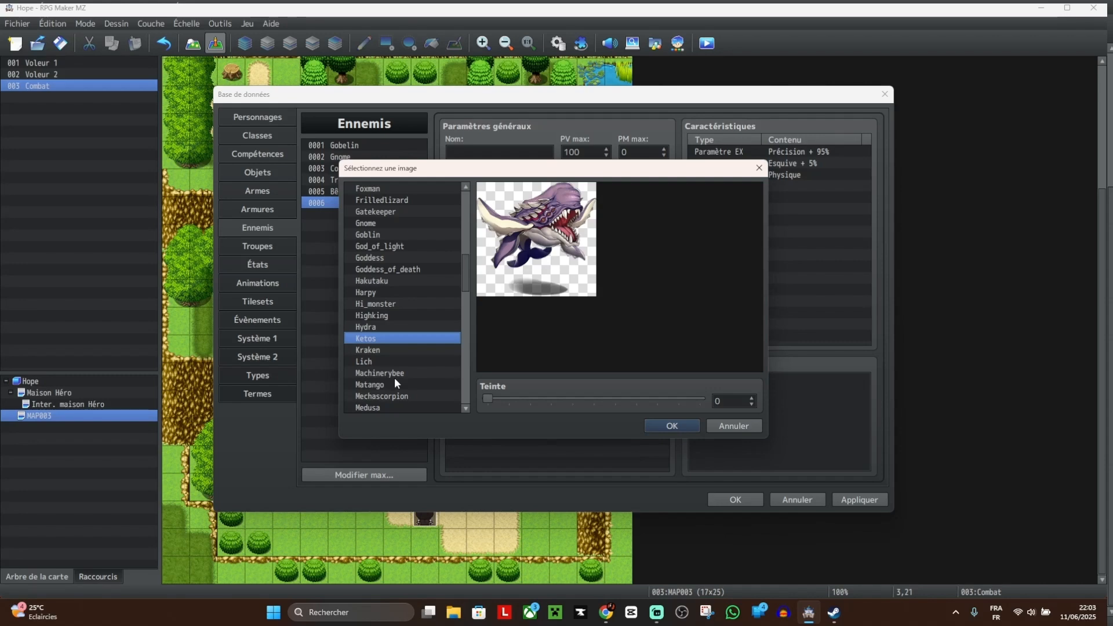
# Step: Return to the Actor images and review them in reverse order, from Actor3_1 back to Actor1_3
pyautogui.scroll(10, 435, 355)
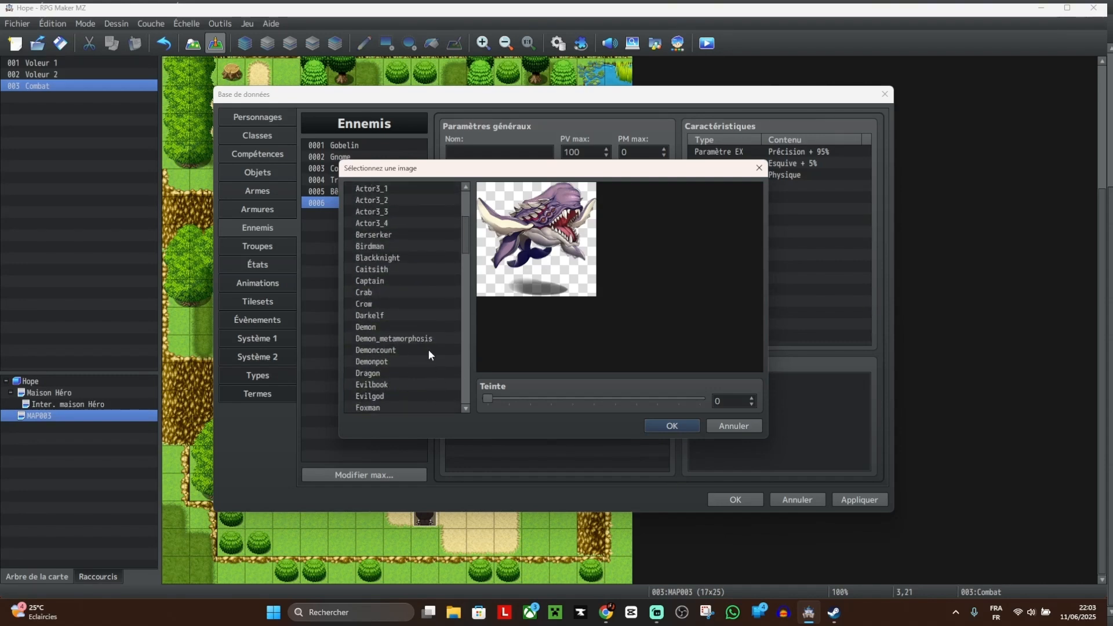
pyautogui.click(400, 234)
pyautogui.click(403, 245)
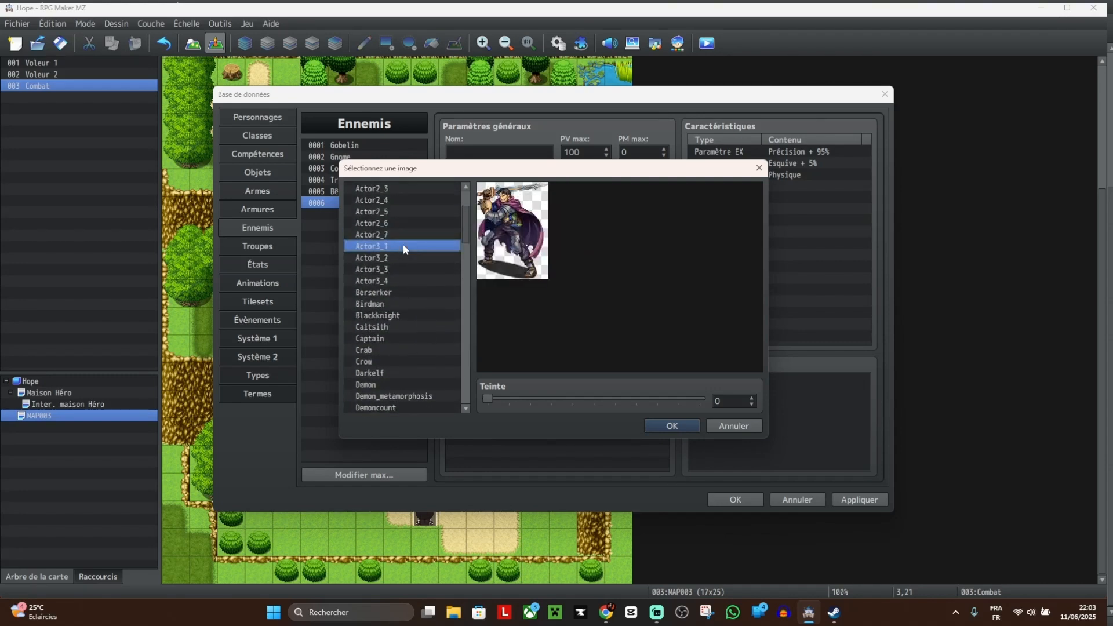
pyautogui.click(411, 233)
pyautogui.click(415, 223)
pyautogui.click(417, 211)
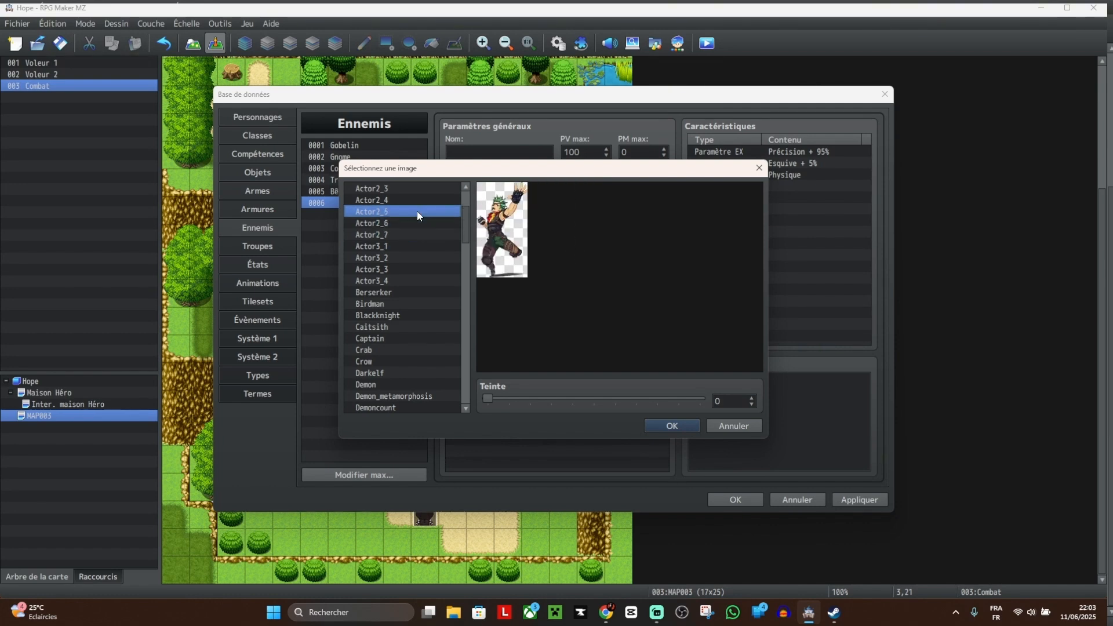
pyautogui.scroll(2, 417, 232)
pyautogui.click(395, 224)
pyautogui.click(399, 214)
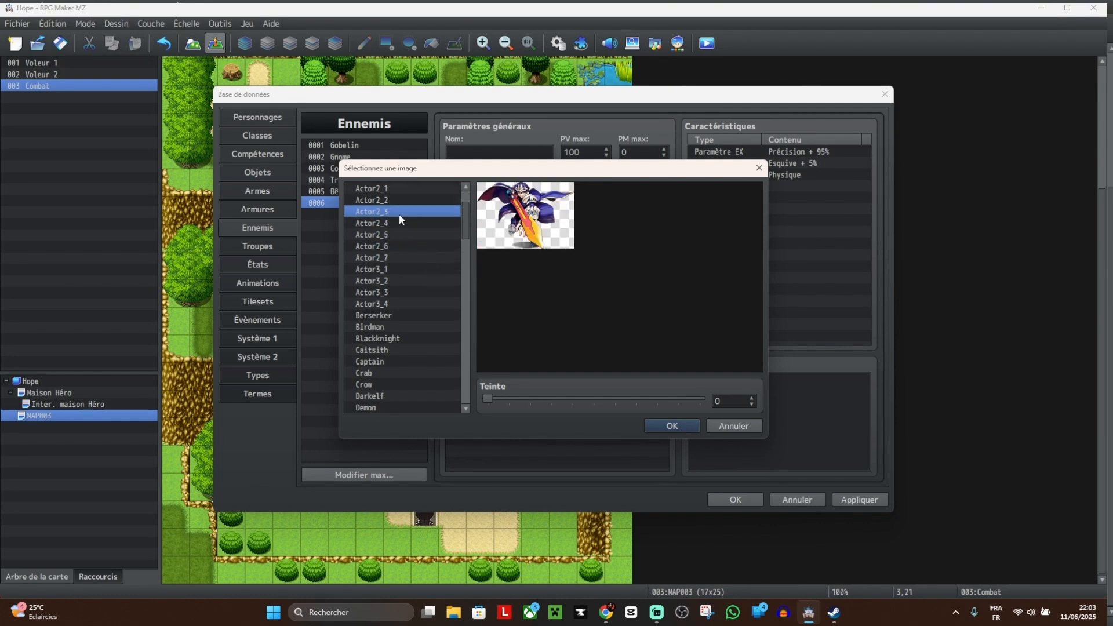
pyautogui.scroll(4, 411, 258)
pyautogui.click(396, 245)
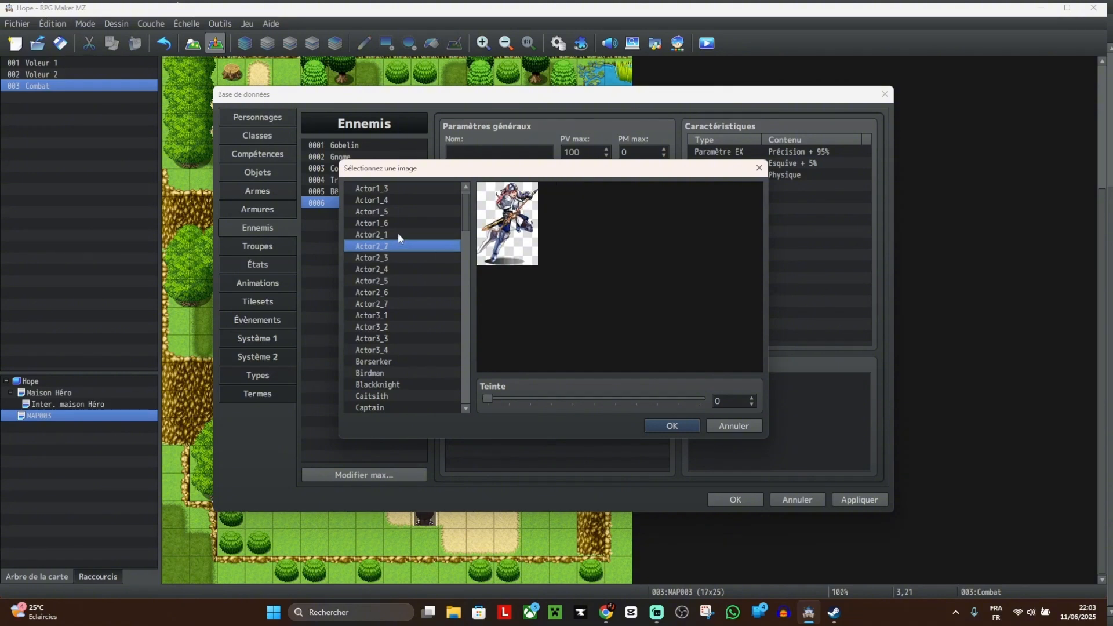
pyautogui.click(398, 233)
pyautogui.click(407, 184)
pyautogui.scroll(1, 408, 197)
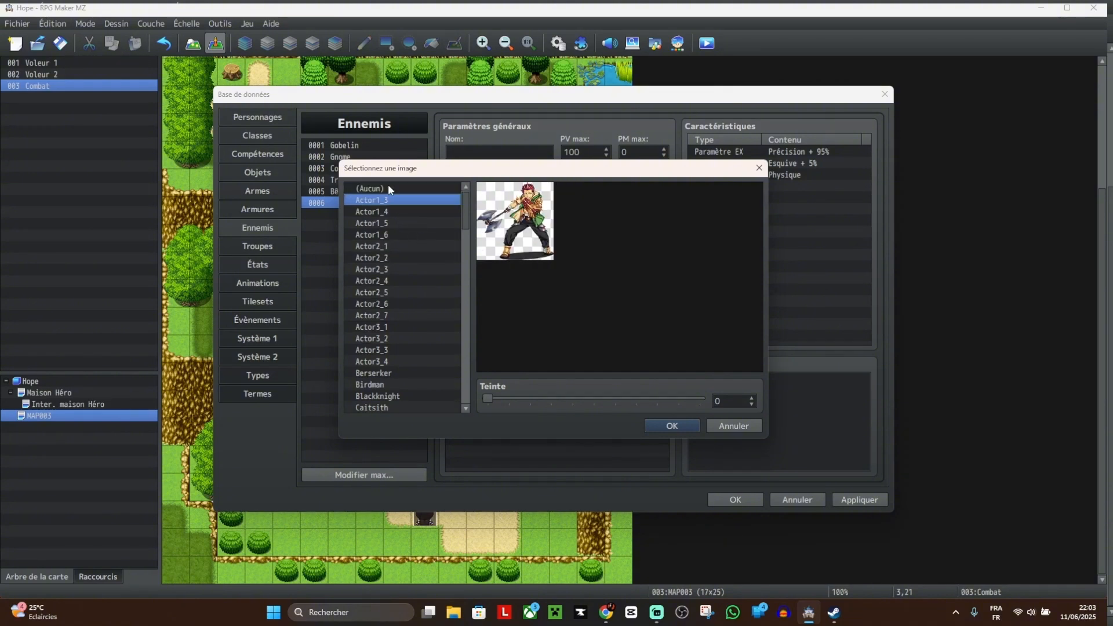
# Step: Compare the Actor1_4 to Actor1_6 images with the Actor3 images, ending on Actor3_1
pyautogui.click(391, 211)
pyautogui.click(395, 221)
pyautogui.click(398, 233)
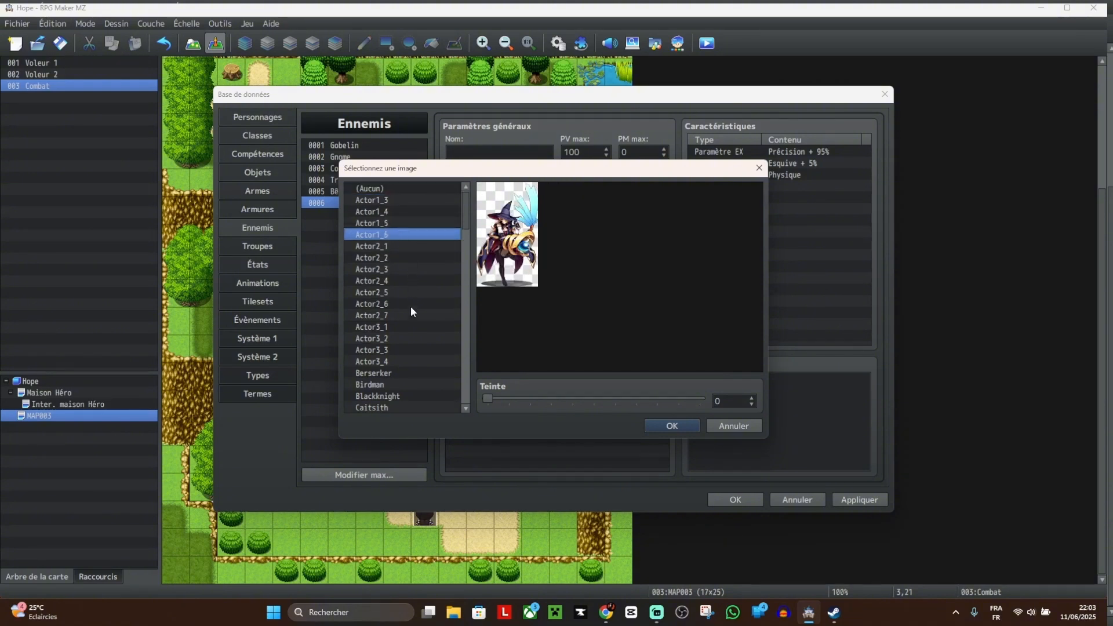
pyautogui.click(410, 350)
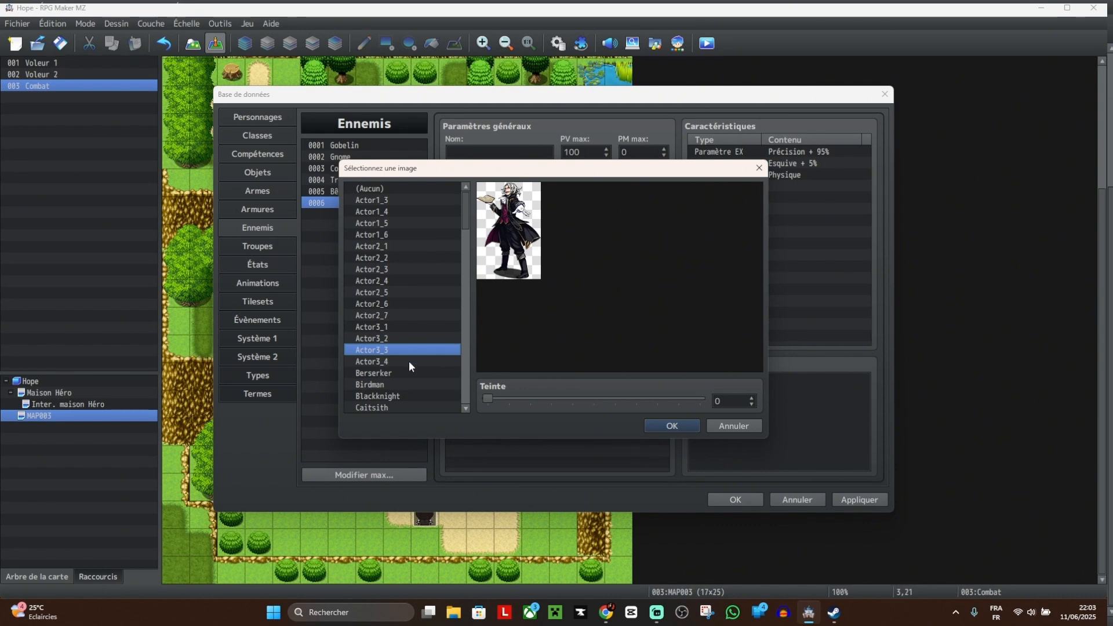
pyautogui.click(408, 361)
pyautogui.click(398, 339)
pyautogui.click(398, 326)
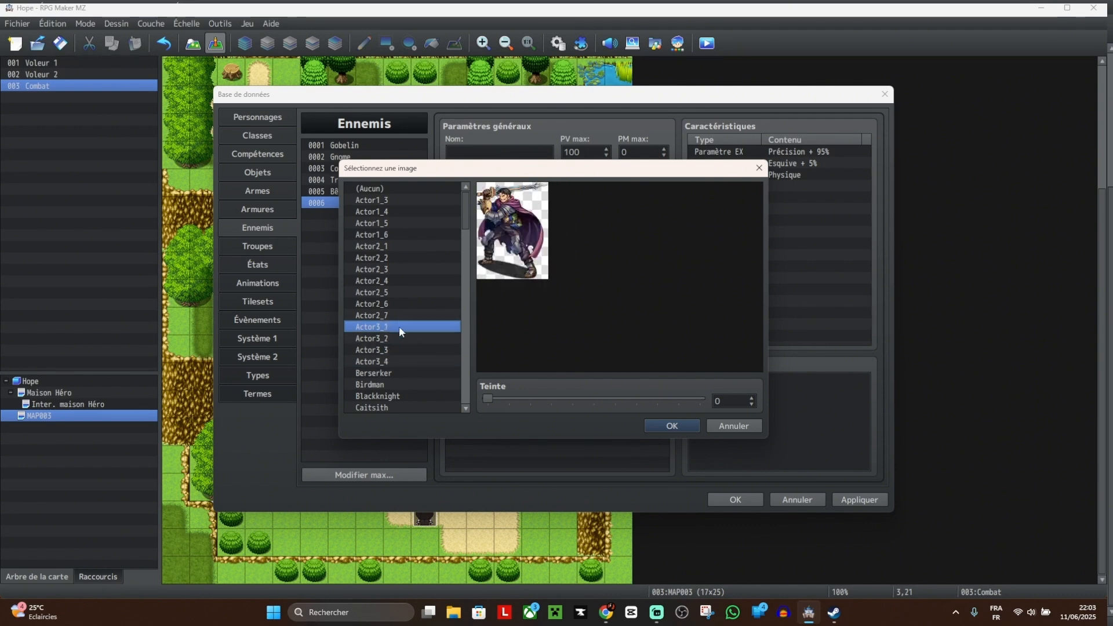
# Step: Preview the candidate enemy images from Actor3_4 through Berserker, Birdman and Blackknight to Caitsith
pyautogui.scroll(-2, 399, 325)
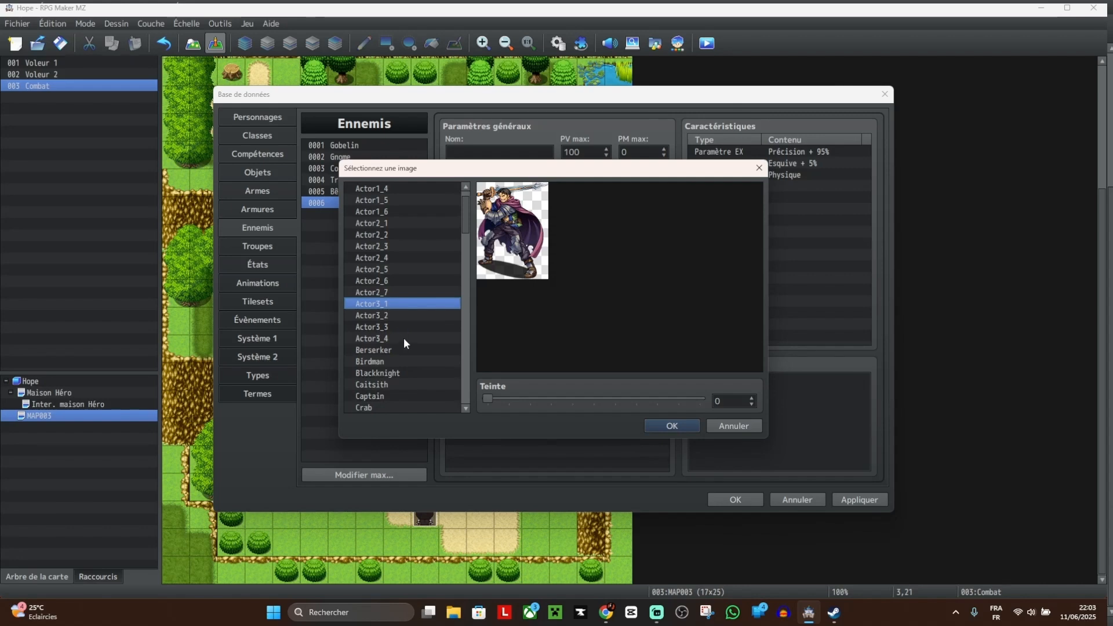
pyautogui.click(404, 342)
pyautogui.click(408, 349)
pyautogui.click(409, 362)
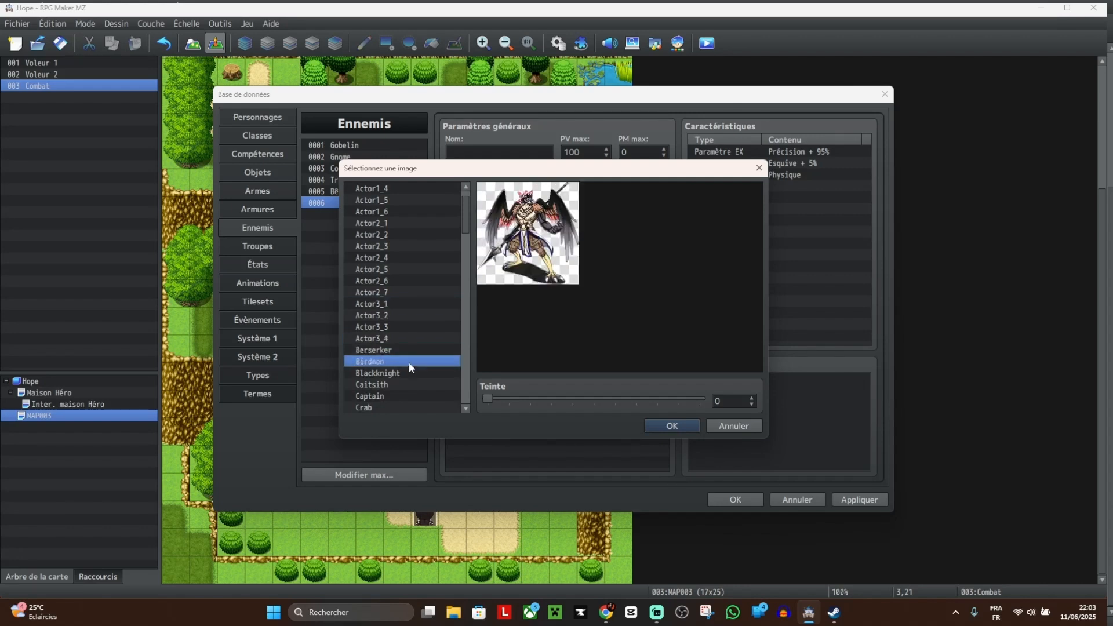
pyautogui.click(408, 375)
pyautogui.click(409, 384)
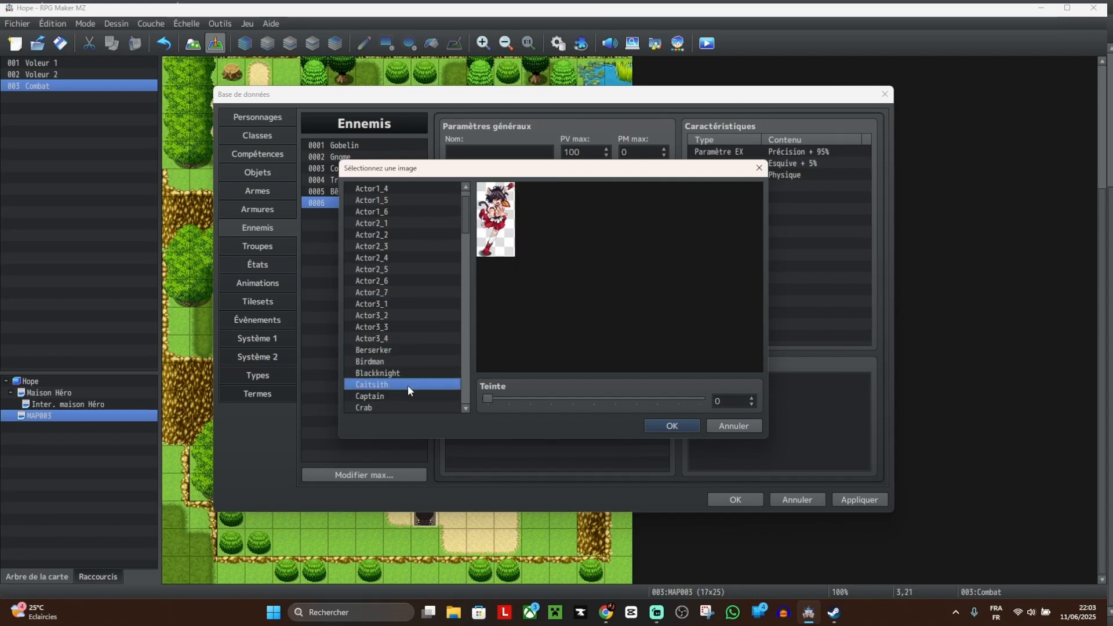
# Step: Preview the enemy images further down the list, from Foxman, Frilledlizard and Gatekeeper through Gnome and Goblin to God_of_light
pyautogui.scroll(-3, 408, 376)
pyautogui.scroll(-4, 407, 369)
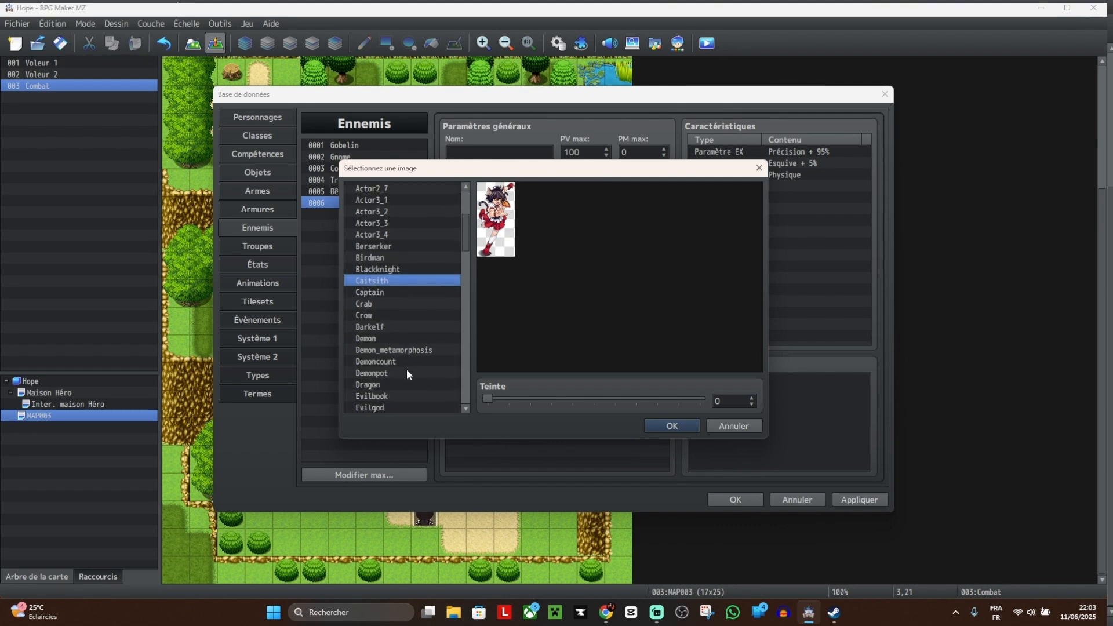
pyautogui.click(405, 361)
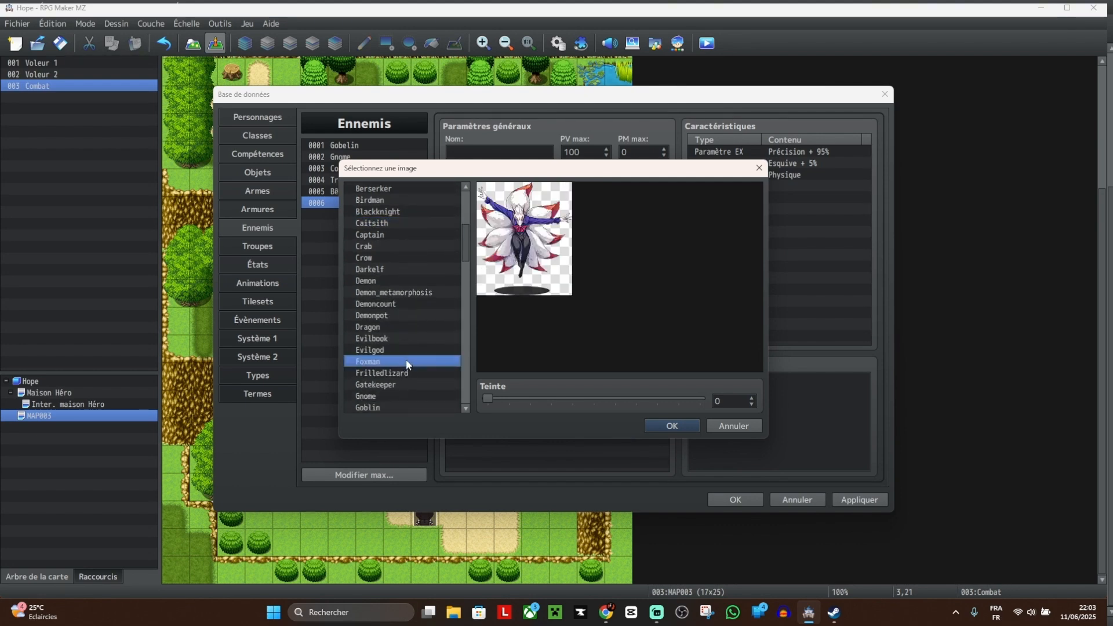
pyautogui.click(409, 372)
pyautogui.click(411, 384)
pyautogui.scroll(-1, 413, 385)
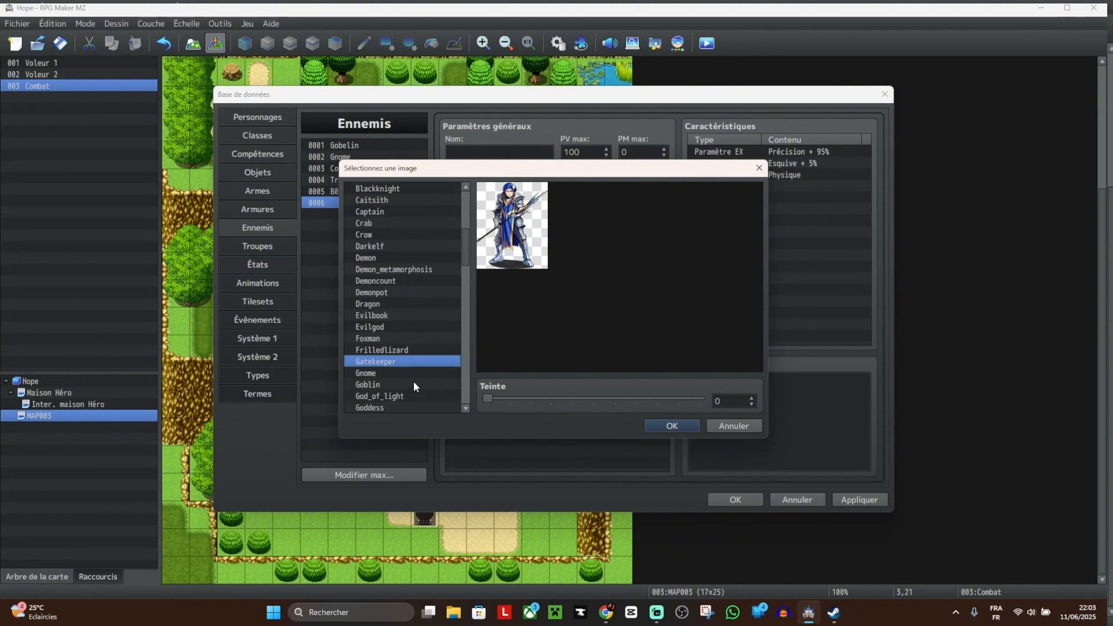
pyautogui.click(413, 375)
pyautogui.click(415, 382)
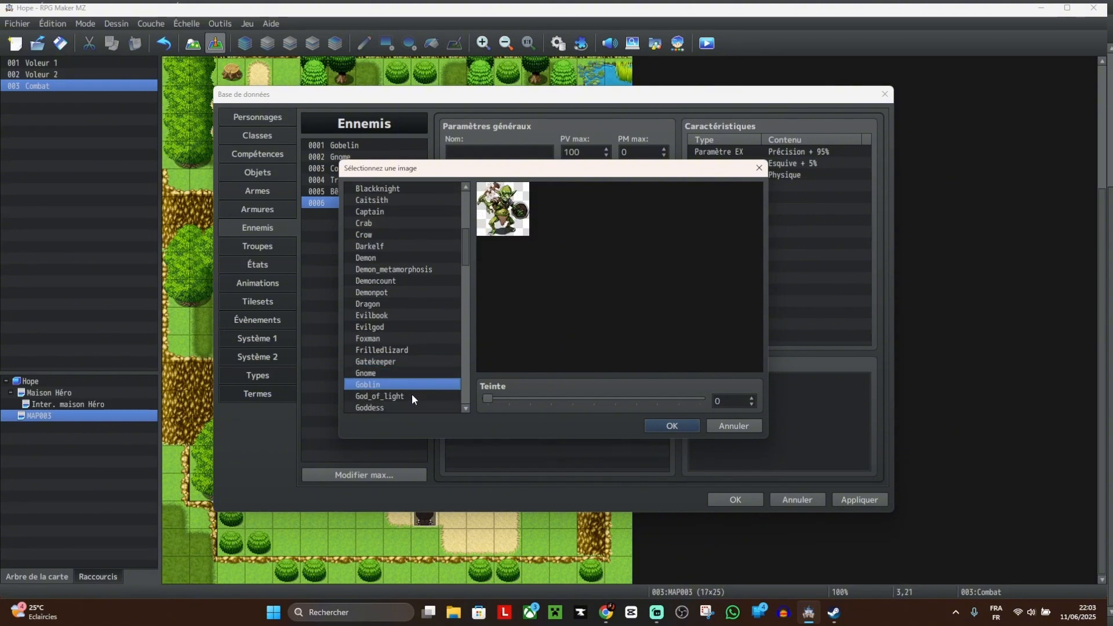
pyautogui.click(411, 395)
# Step: Preview the Hakutaku, Hi_monster, Hydra and Ketos images as candidates for the new enemy
pyautogui.scroll(-3, 412, 393)
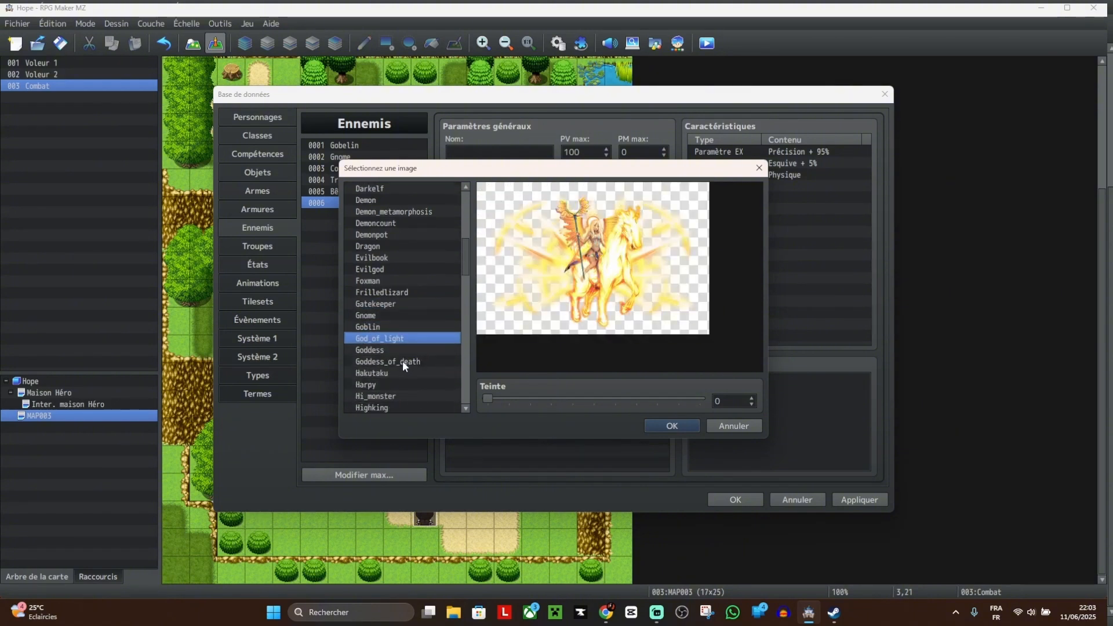
pyautogui.click(403, 373)
pyautogui.click(402, 394)
pyautogui.scroll(-2, 404, 365)
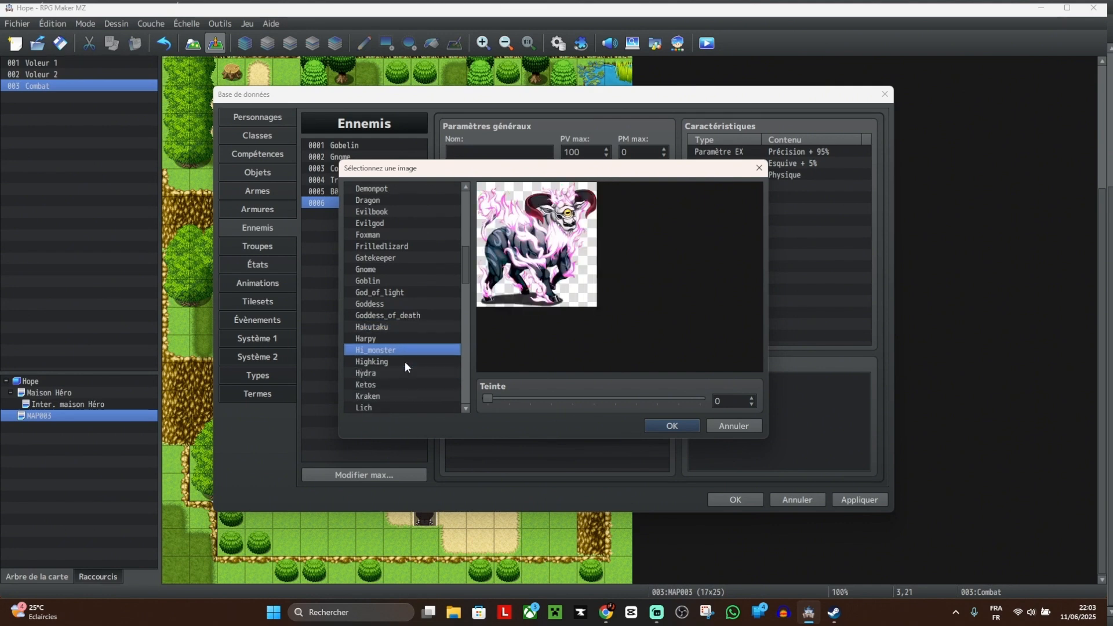
pyautogui.click(388, 373)
pyautogui.click(391, 386)
pyautogui.scroll(-3, 399, 346)
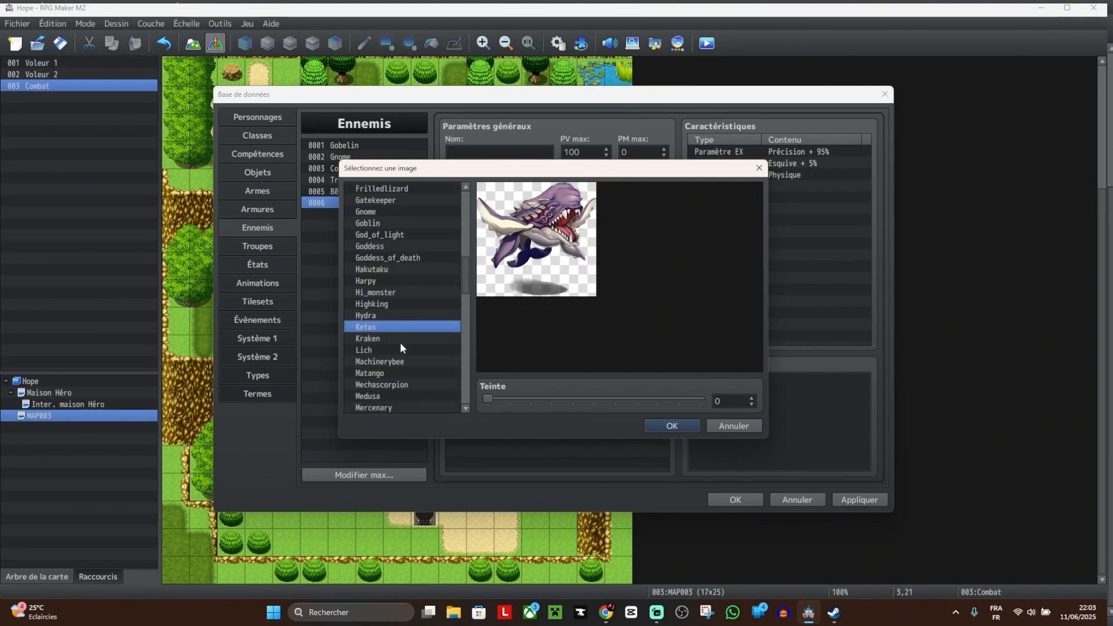
# Step: Preview the images from Lich and Machinerybee through Matango, Mechascorpion and Medusa to Mercenary
pyautogui.click(399, 350)
pyautogui.click(404, 362)
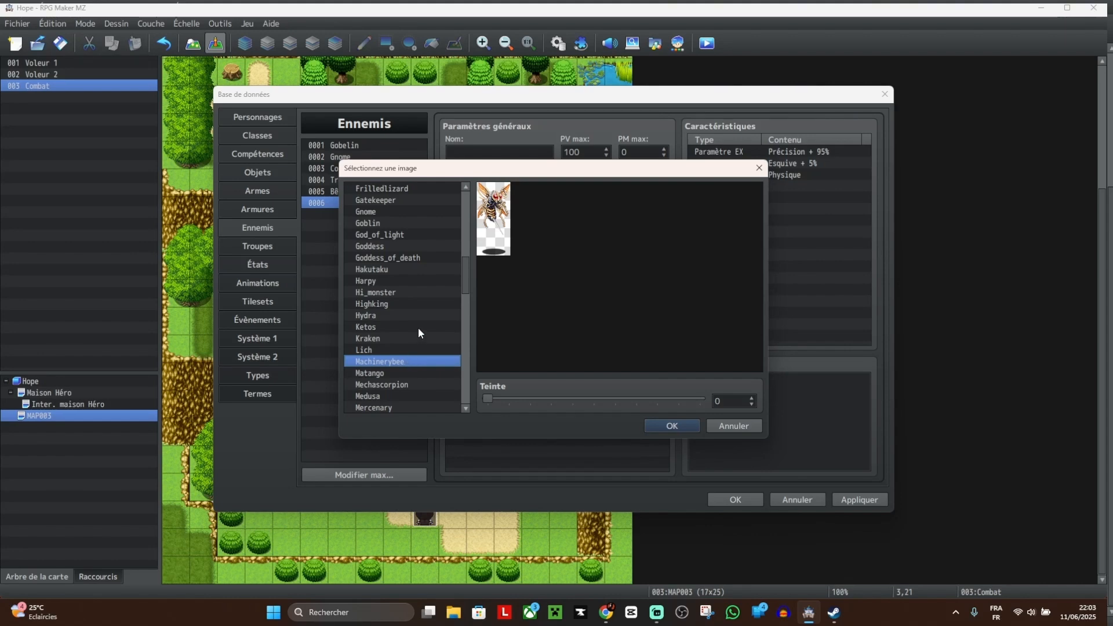
pyautogui.click(408, 373)
pyautogui.click(408, 384)
pyautogui.click(408, 396)
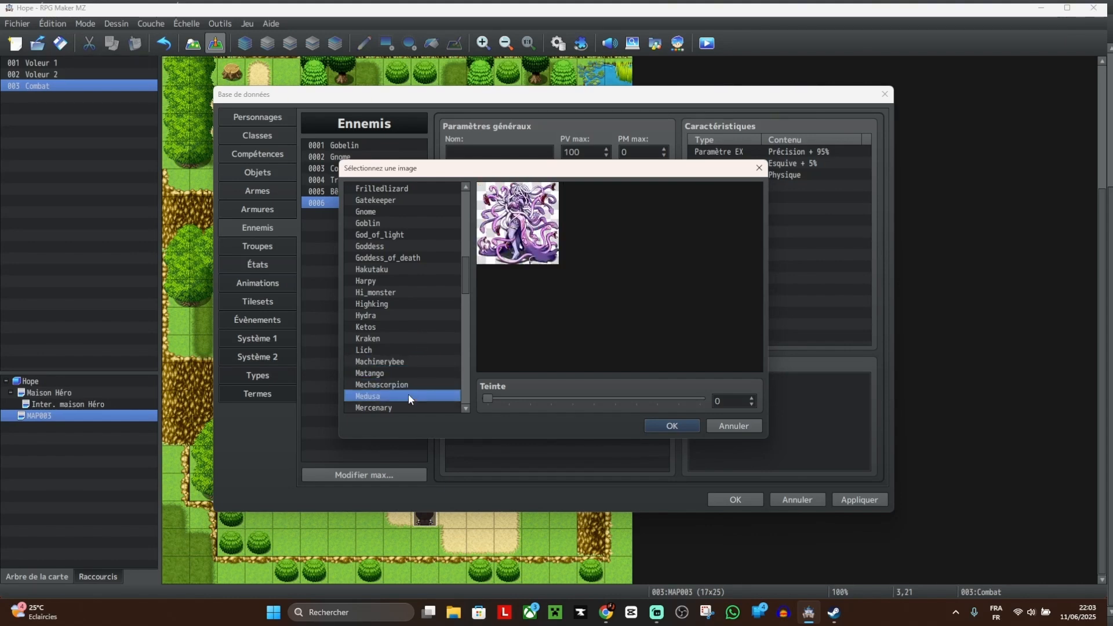
pyautogui.click(412, 408)
pyautogui.scroll(-2, 405, 342)
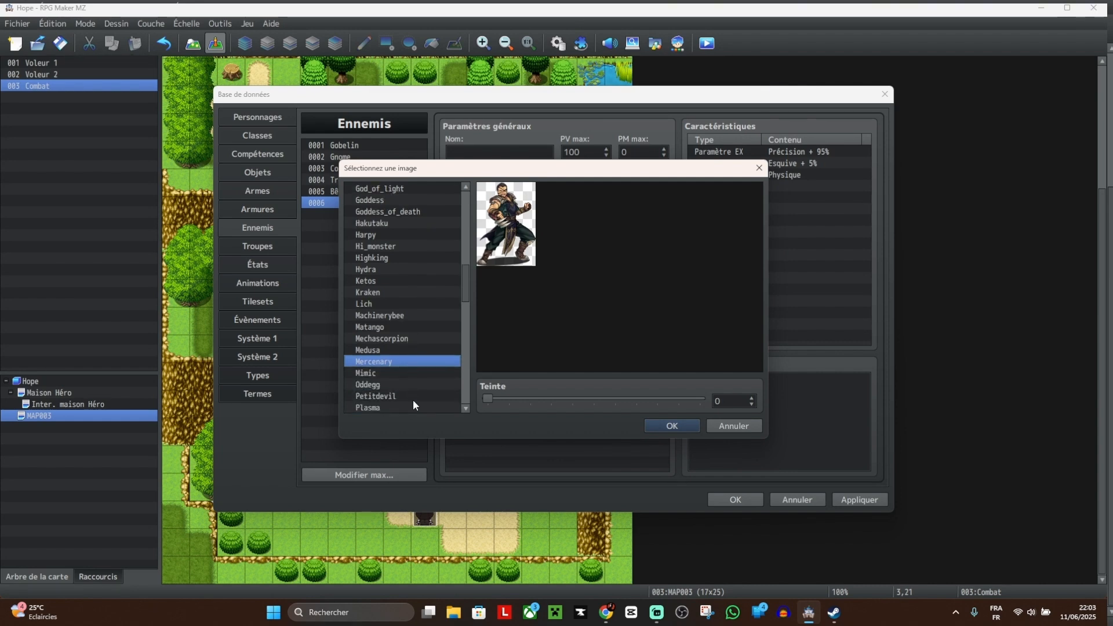
# Step: Compare the Mercenary image with Mimic, Oddegg, Petitdevil and Plasma, and assign Mercenary as the battle image of enemy 0006
pyautogui.click(389, 374)
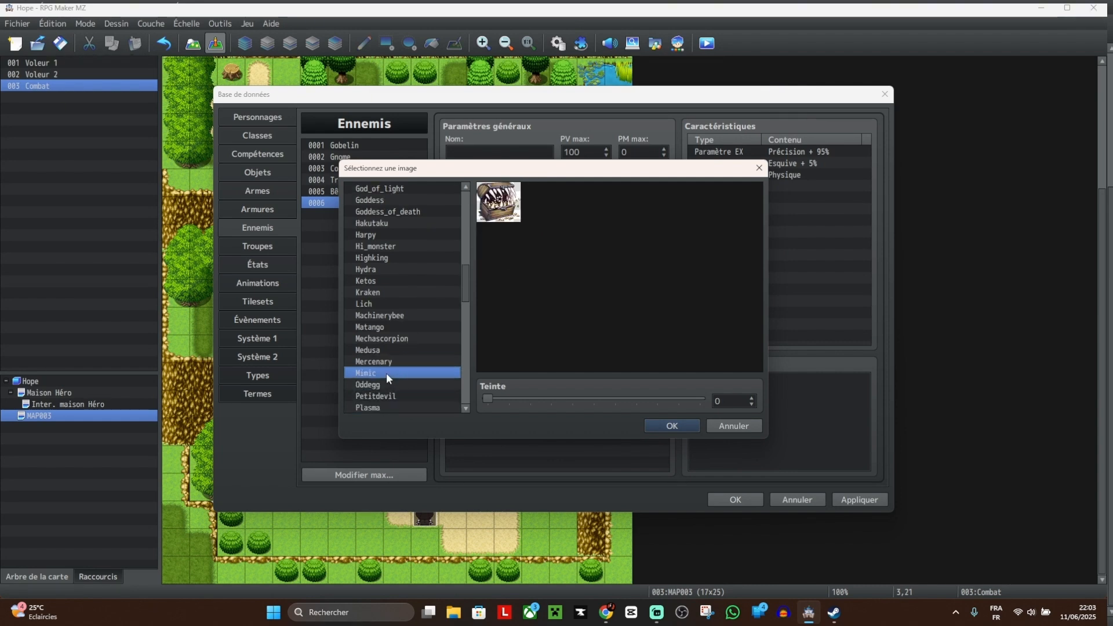
pyautogui.click(391, 361)
pyautogui.click(387, 394)
pyautogui.click(388, 384)
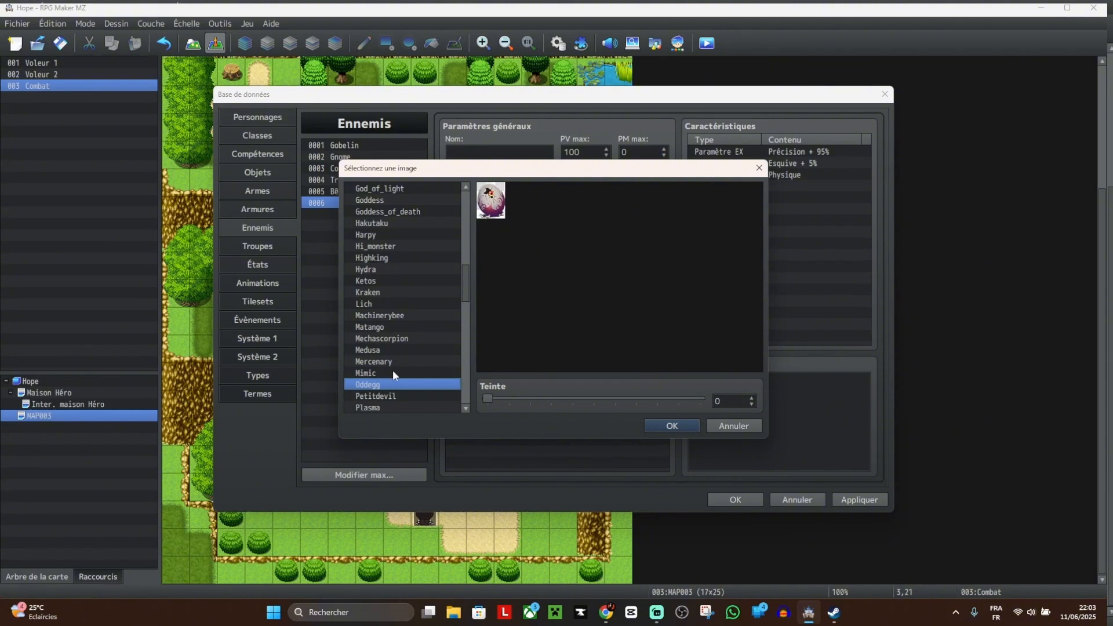
pyautogui.click(393, 407)
pyautogui.click(394, 396)
pyautogui.click(388, 361)
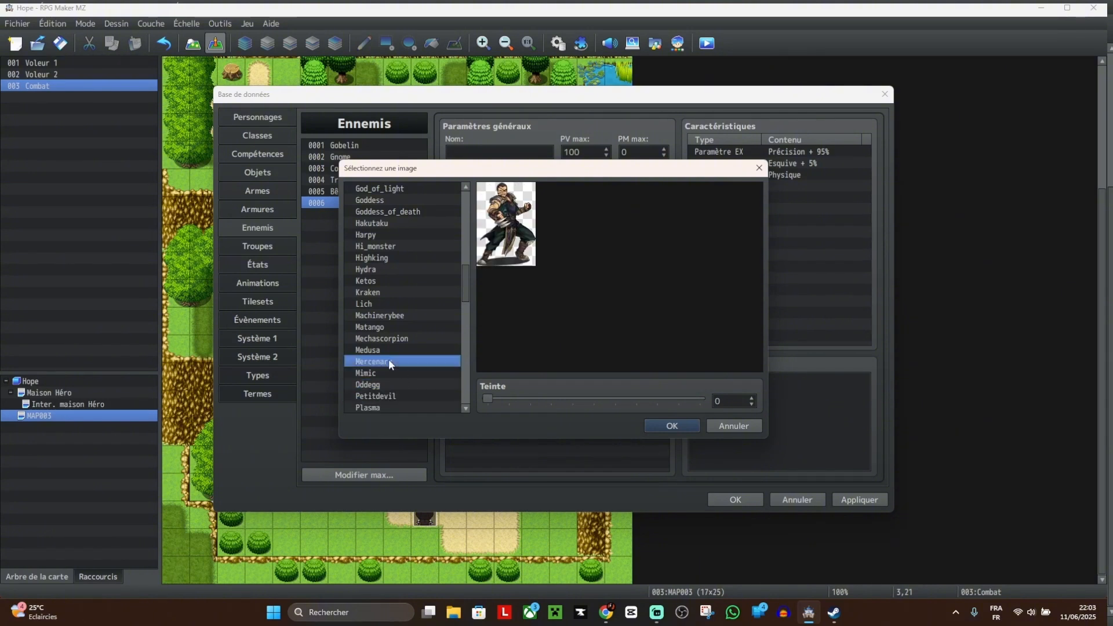
pyautogui.click(681, 426)
# Step: Open the name of enemy 0006 for editing
pyautogui.click(485, 152)
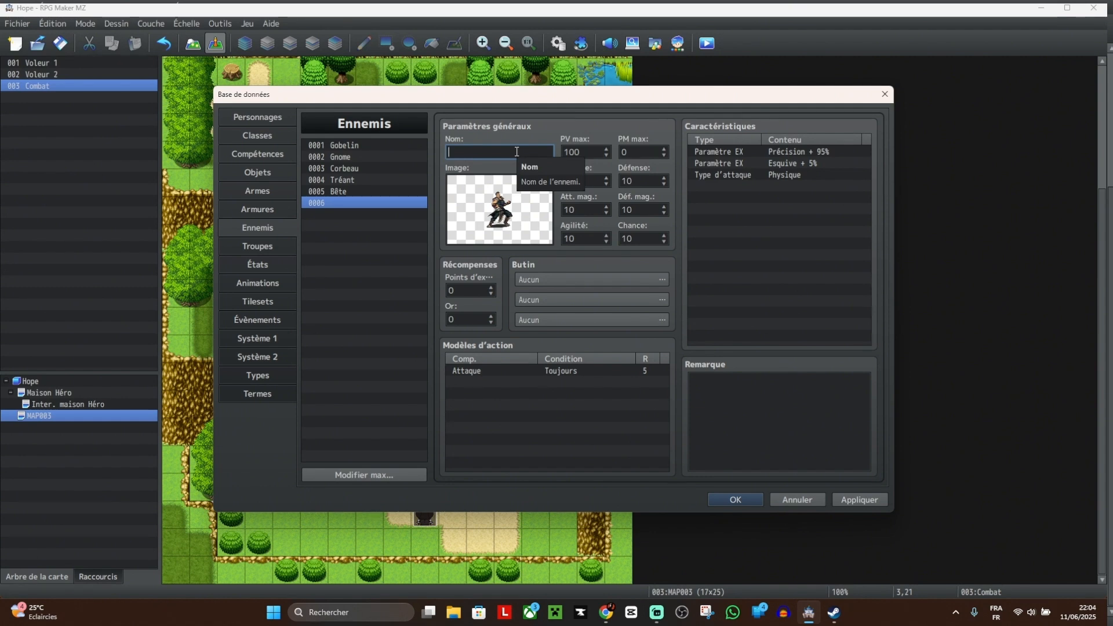
# Step: Name the new sixth enemy Johnny and apply the change
pyautogui.write('John')
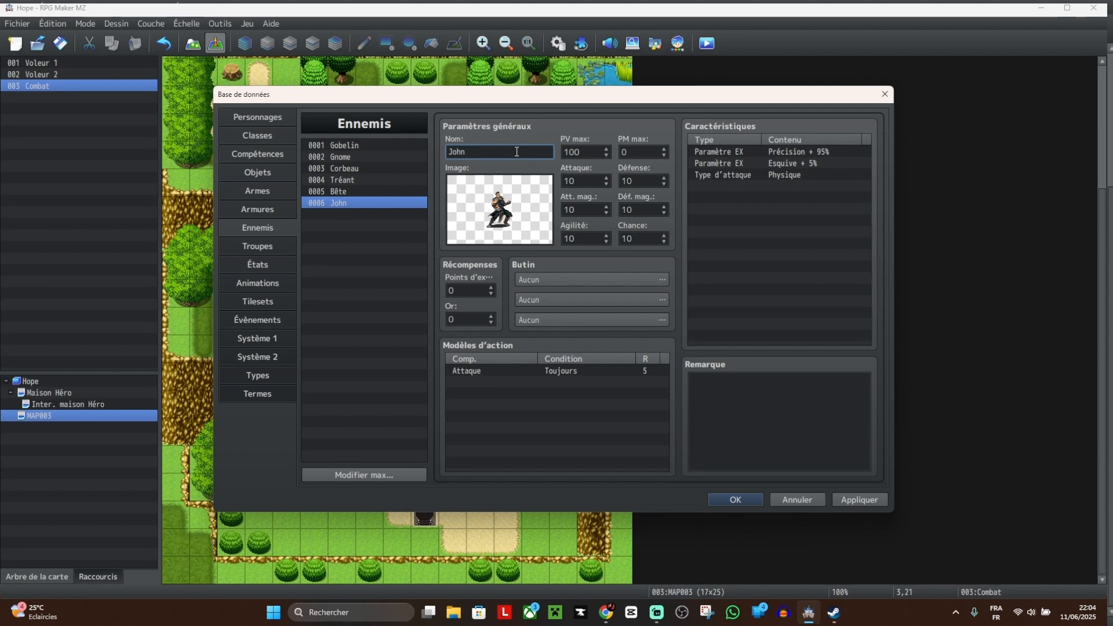
pyautogui.write('ny')
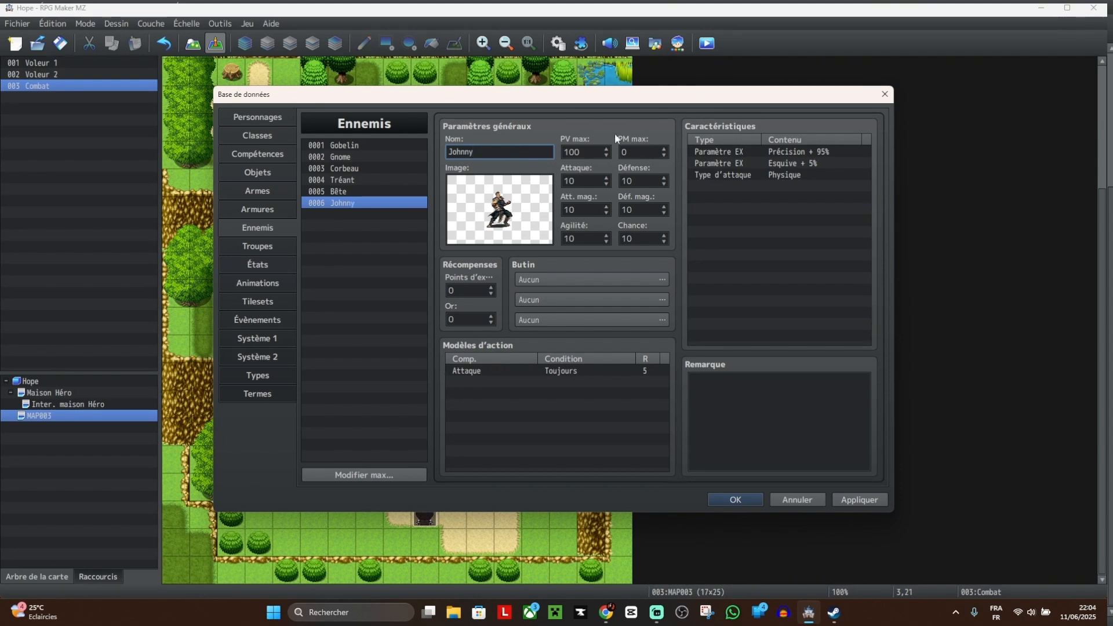
pyautogui.click(862, 501)
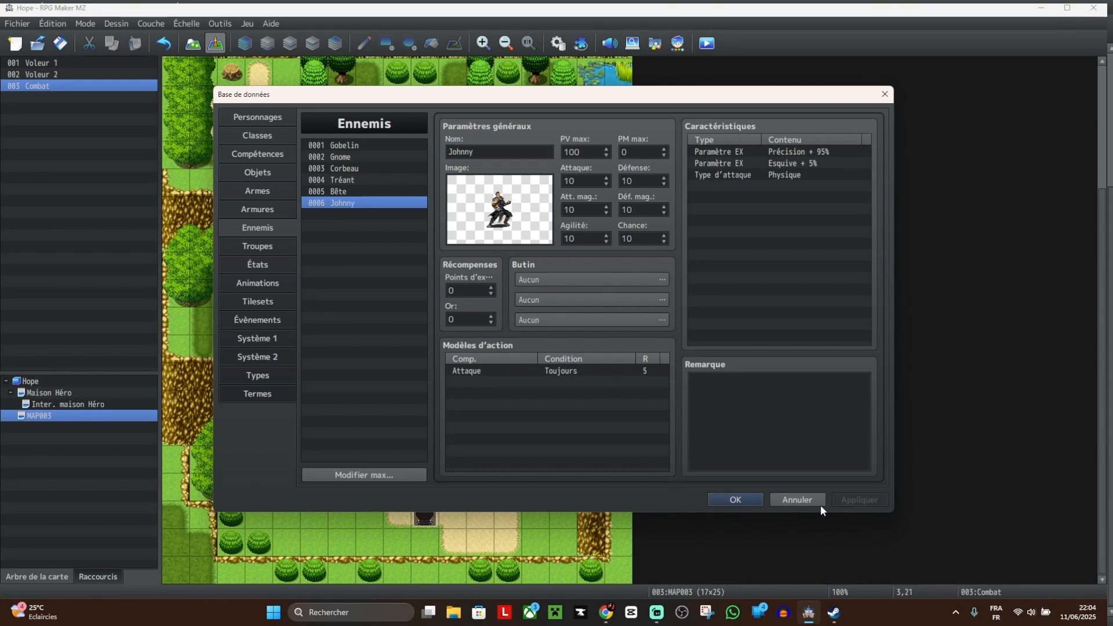
# Step: Set Johnny's attack to 20 and maximum PV to 350, and apply the changes
pyautogui.click(579, 180)
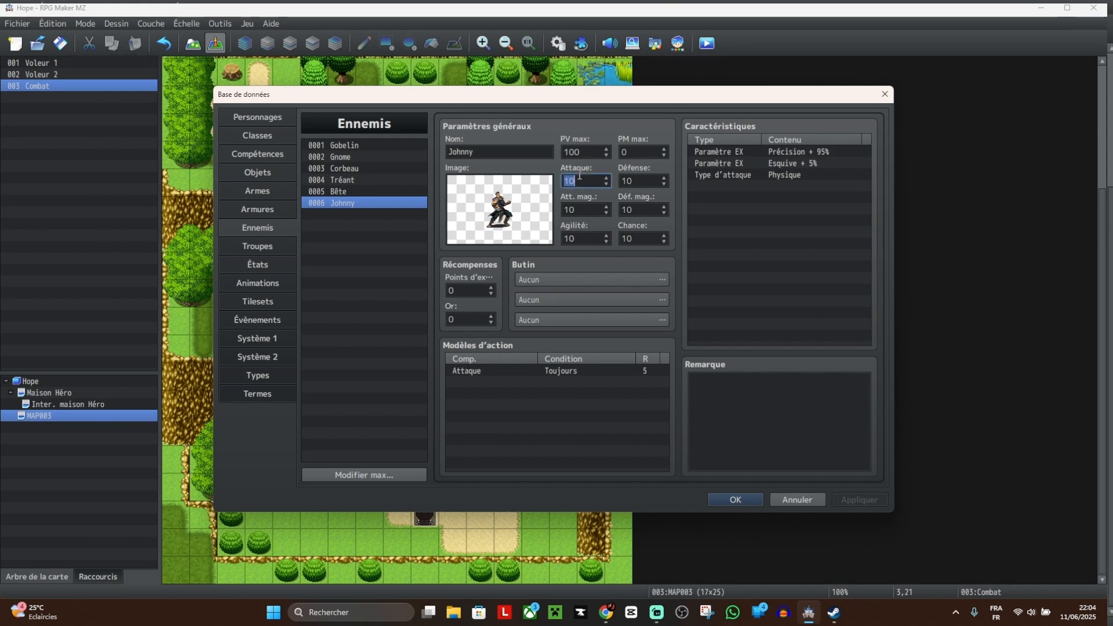
pyautogui.write('20')
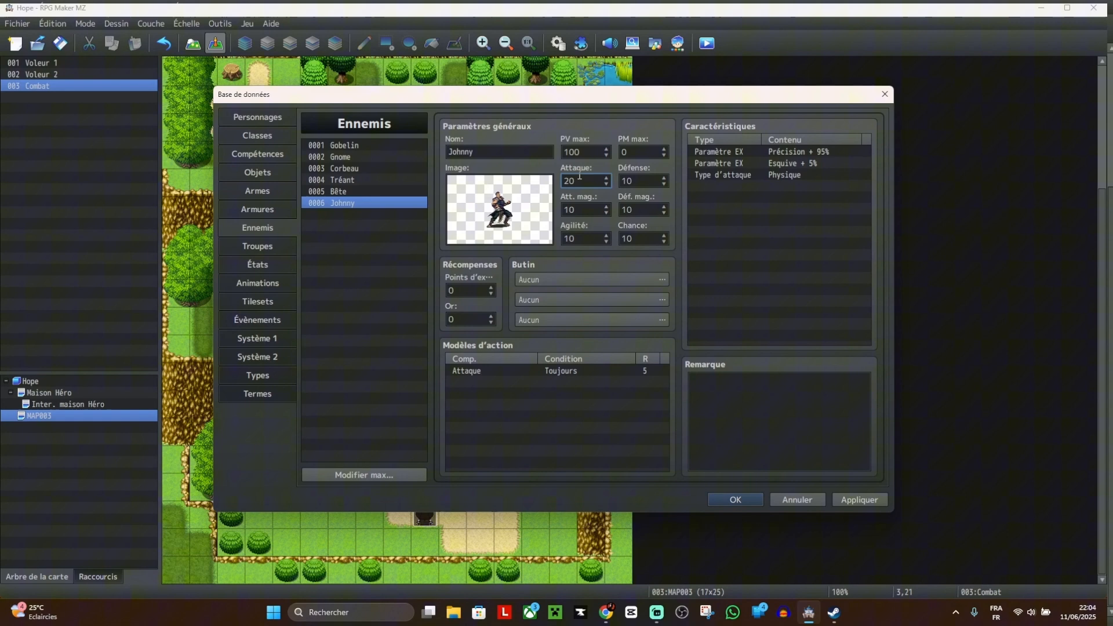
pyautogui.click(590, 149)
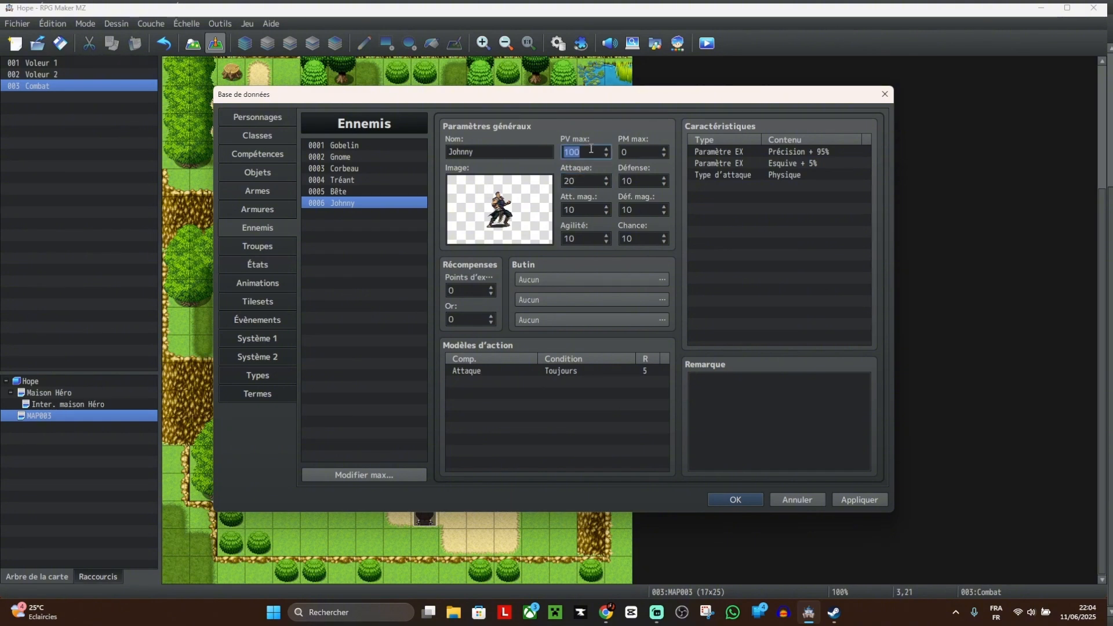
pyautogui.write('350')
pyautogui.click(860, 503)
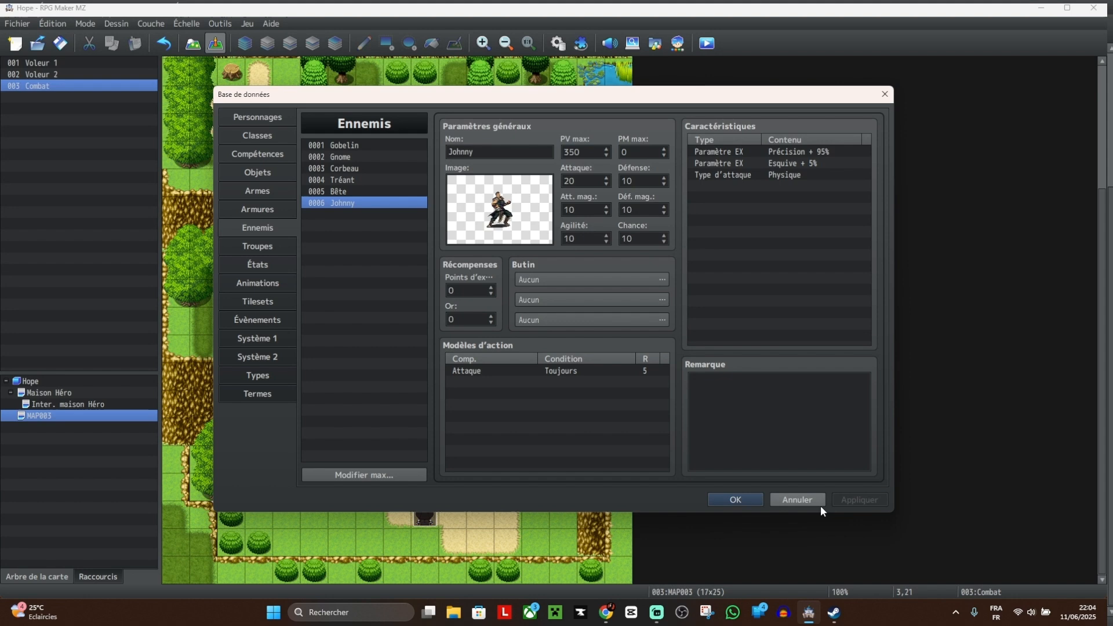
# Step: Raise the maximum number of troops to 6 in the database to get an empty troop entry
pyautogui.click(254, 248)
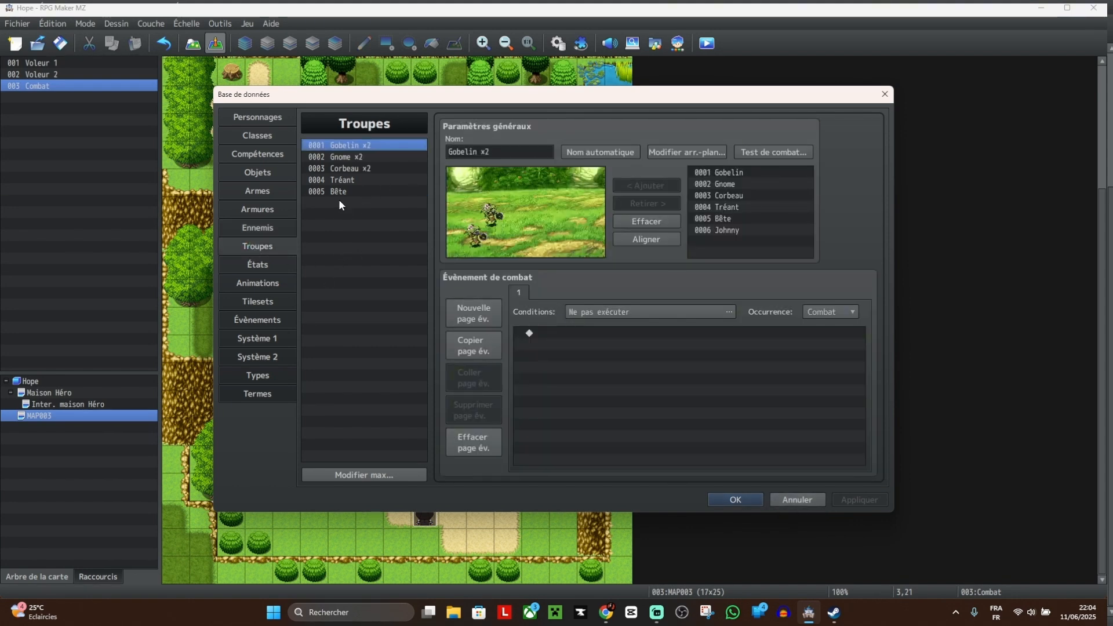
pyautogui.click(328, 478)
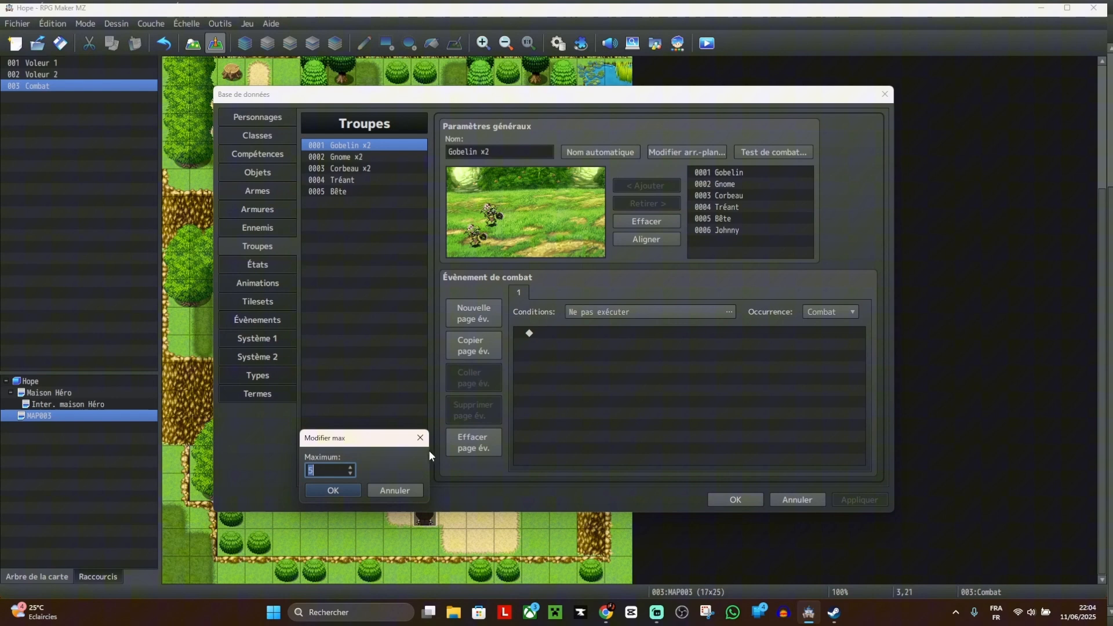
pyautogui.click(351, 467)
pyautogui.click(337, 490)
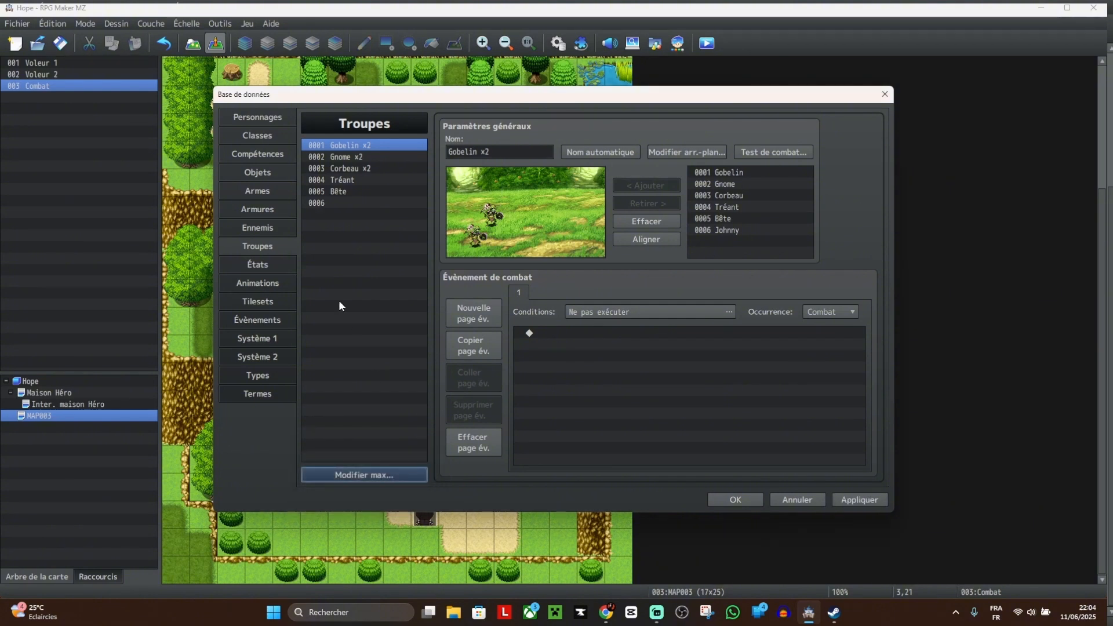
# Step: Add two Johnny enemies to empty troop 0006 and place them one above the other on the left side of the battlefield
pyautogui.click(328, 204)
pyautogui.click(740, 230)
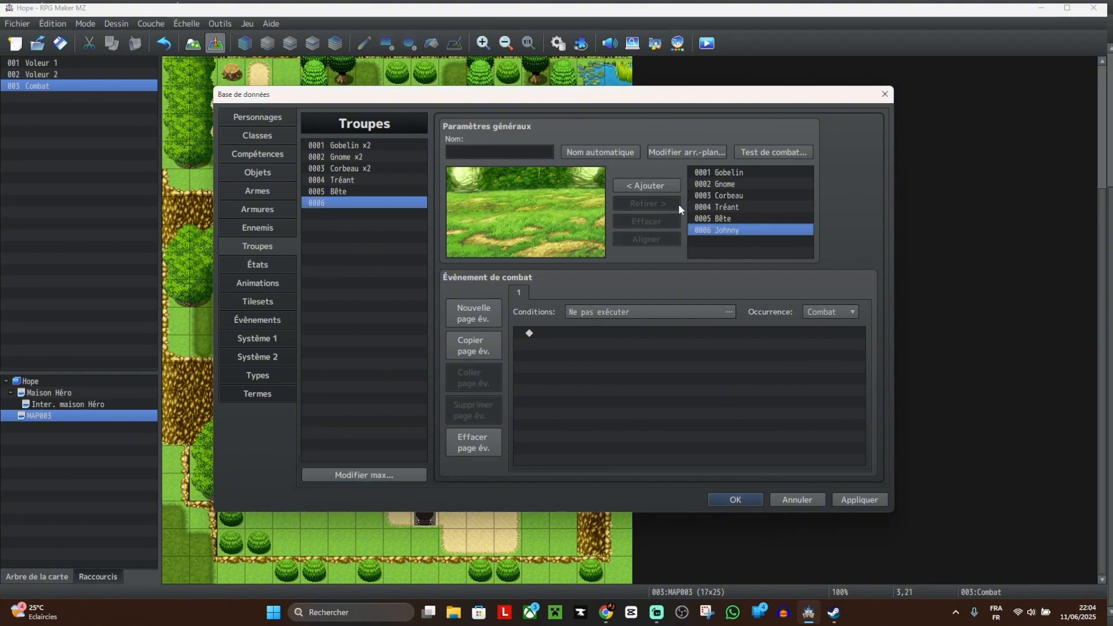
pyautogui.click(656, 187)
pyautogui.click(656, 186)
pyautogui.moveTo(521, 230); pyautogui.dragTo(472, 240)
pyautogui.moveTo(540, 232); pyautogui.dragTo(494, 212)
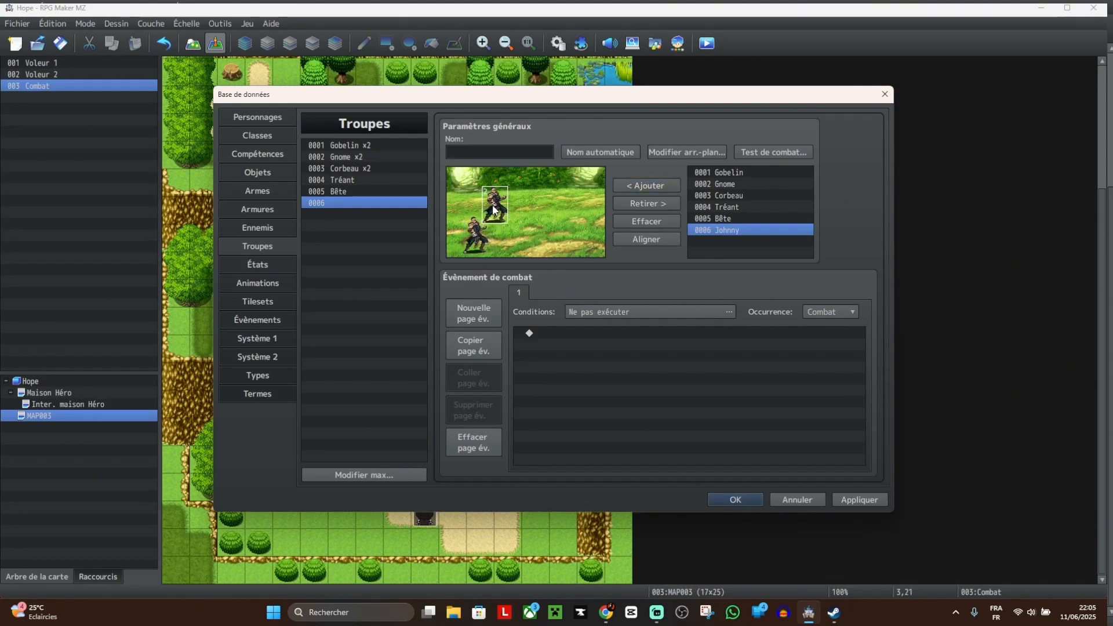
# Step: Generate the troop's name automatically, apply the change and close the database
pyautogui.click(600, 152)
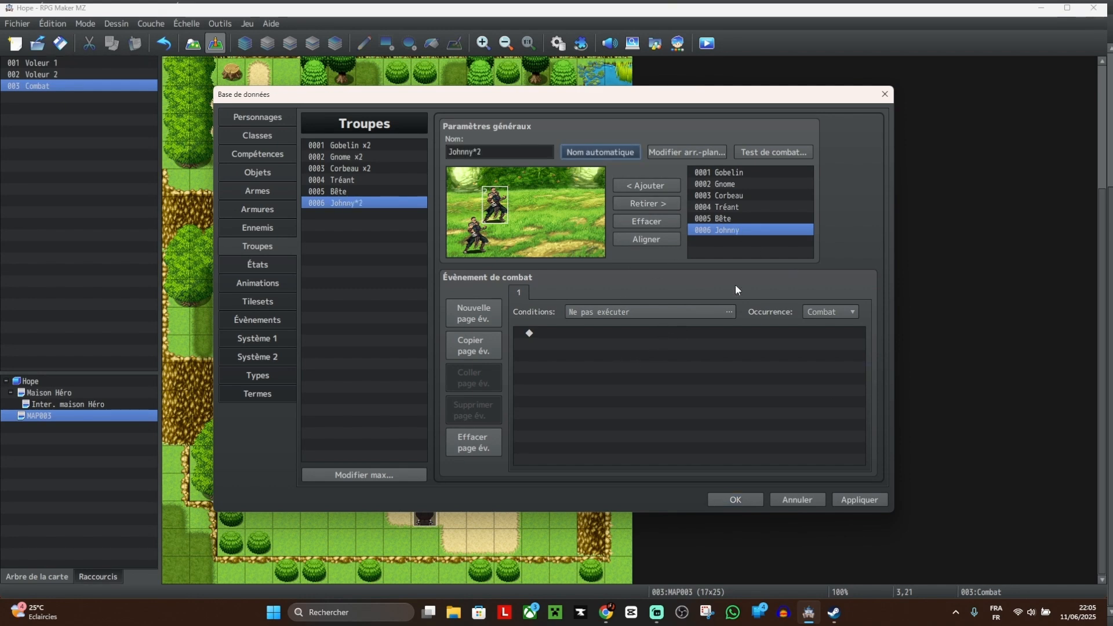
pyautogui.click(858, 502)
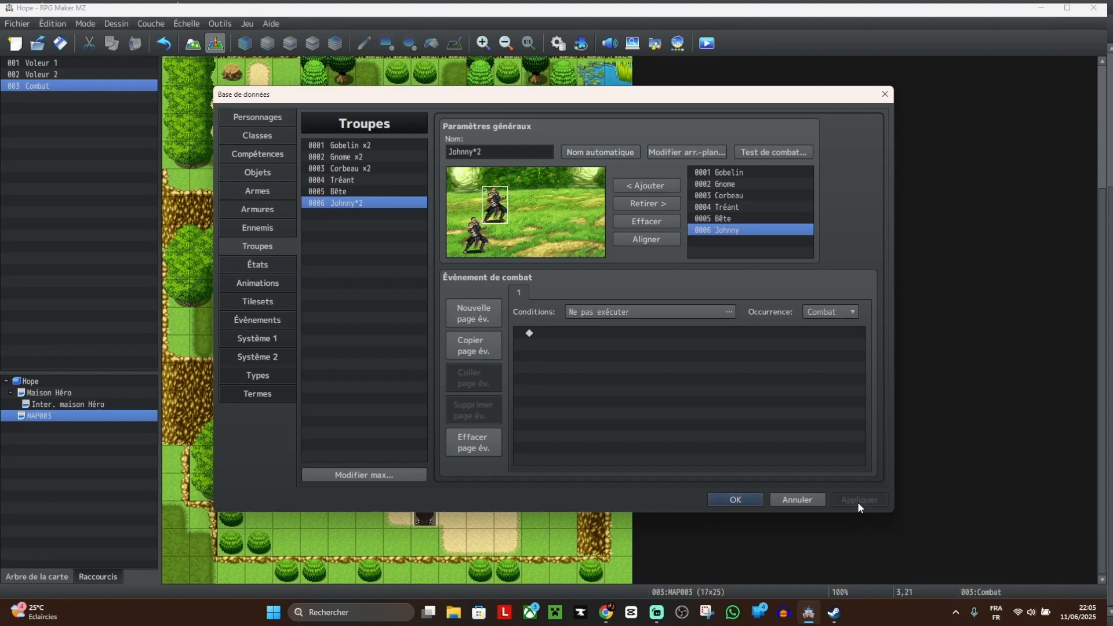
pyautogui.click(726, 502)
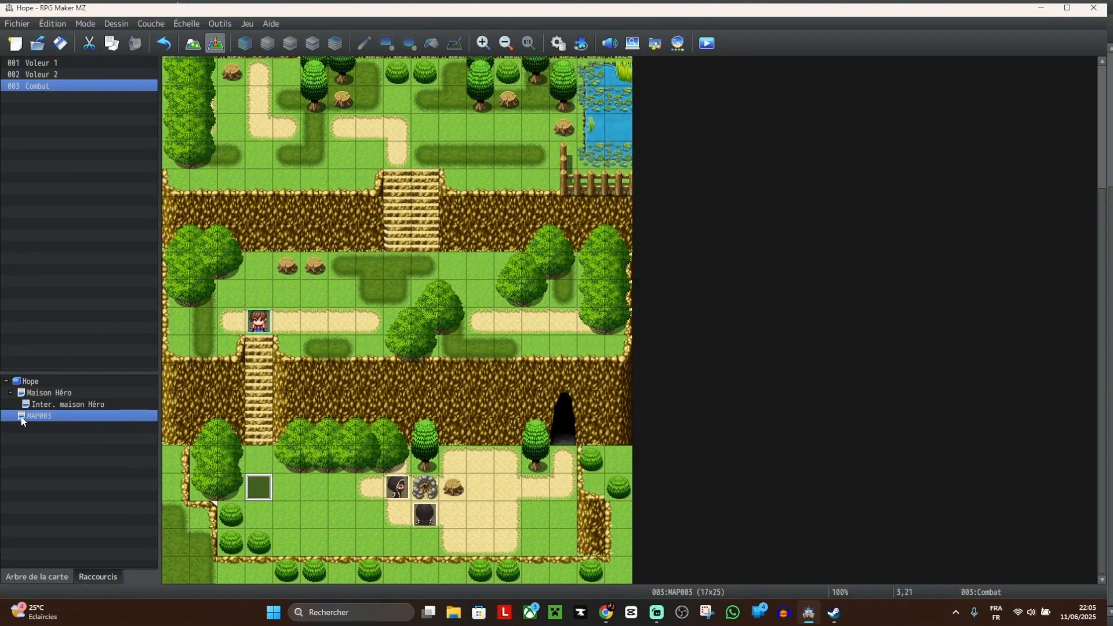
# Step: Enable a custom battle background in MAP003's properties and open its image selection
pyautogui.rightClick(37, 414)
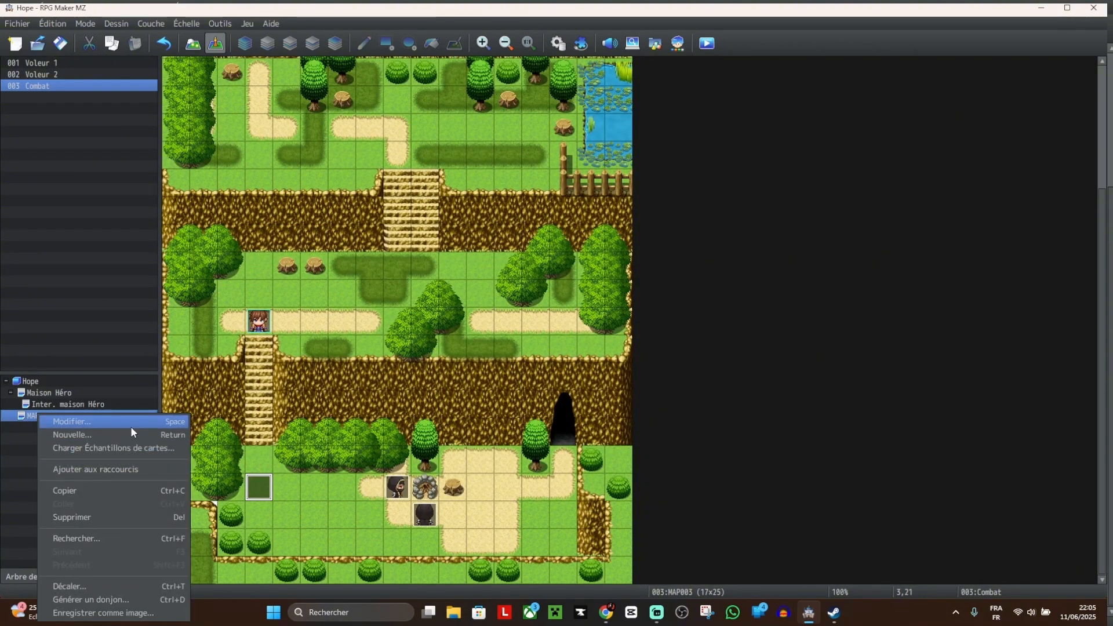
pyautogui.click(130, 424)
pyautogui.click(384, 284)
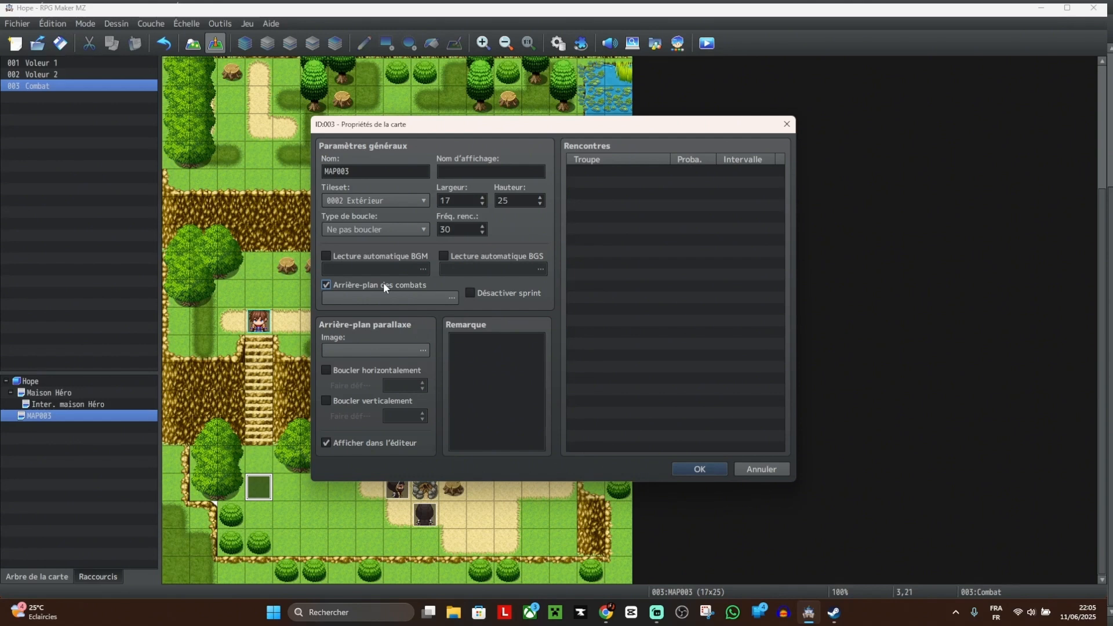
pyautogui.click(394, 297)
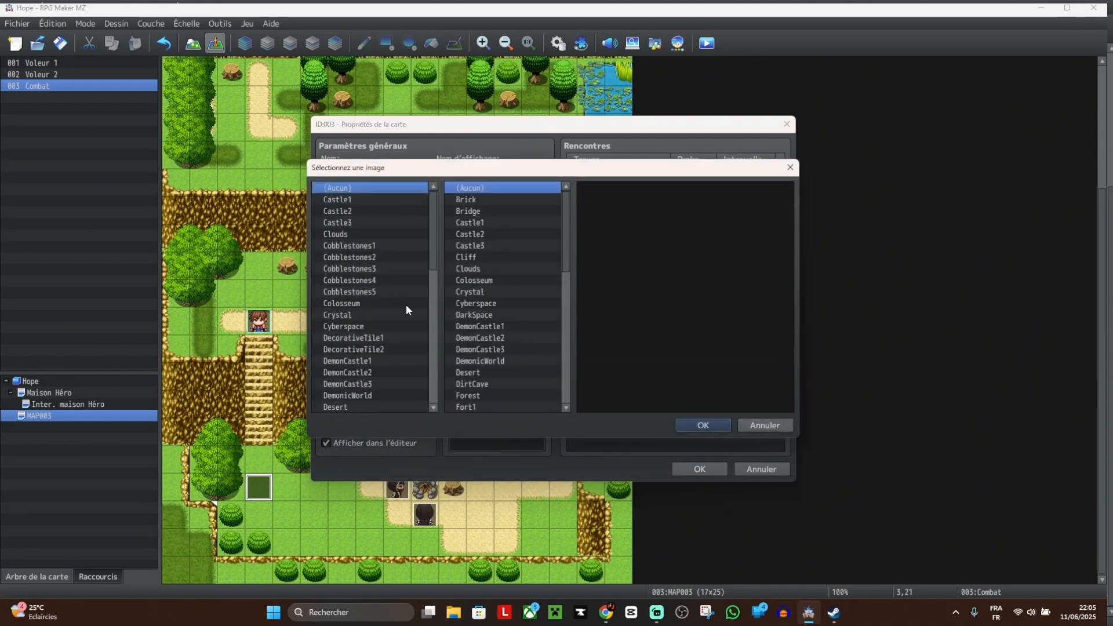
# Step: Preview the ground images for the battle background and select GrassMaze
pyautogui.scroll(-1, 380, 273)
pyautogui.click(377, 200)
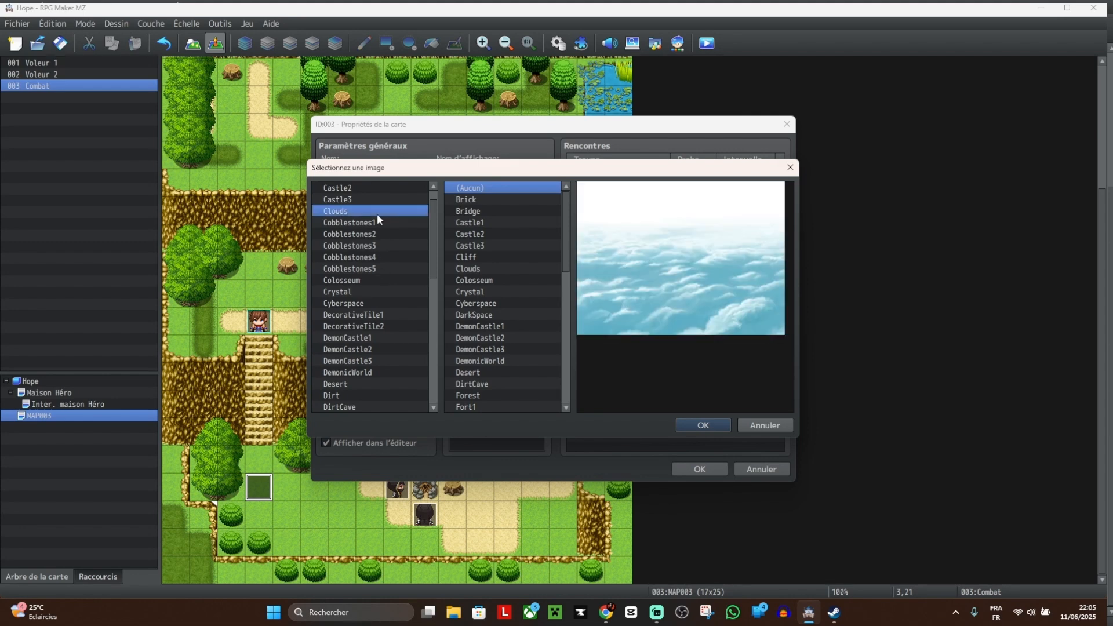
pyautogui.click(375, 304)
pyautogui.click(375, 326)
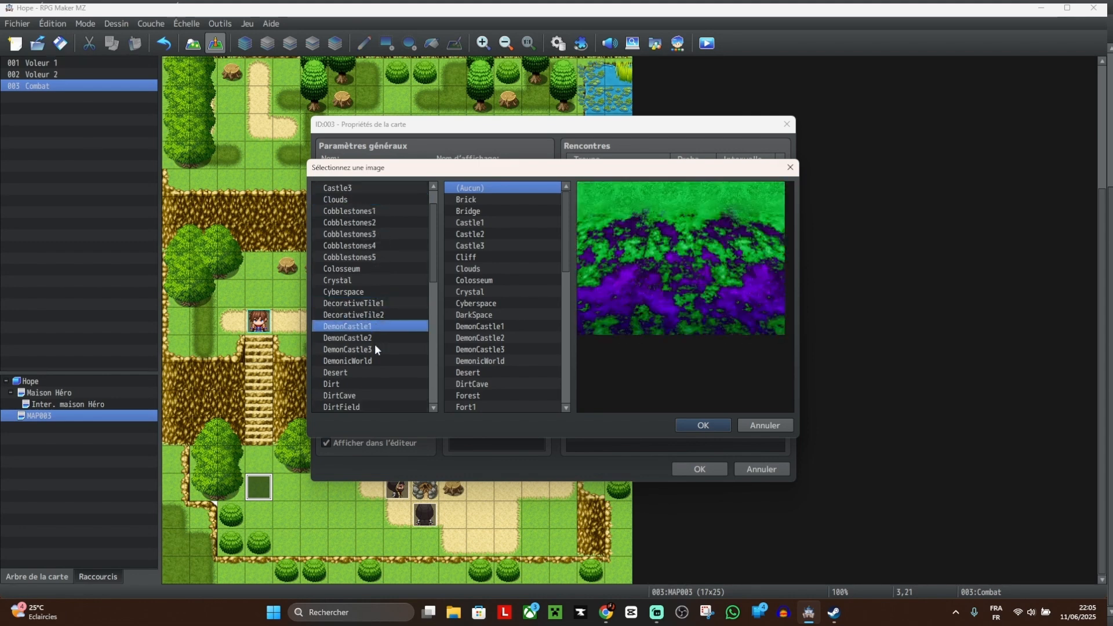
pyautogui.click(374, 348)
pyautogui.scroll(-1, 395, 320)
pyautogui.scroll(-2, 394, 322)
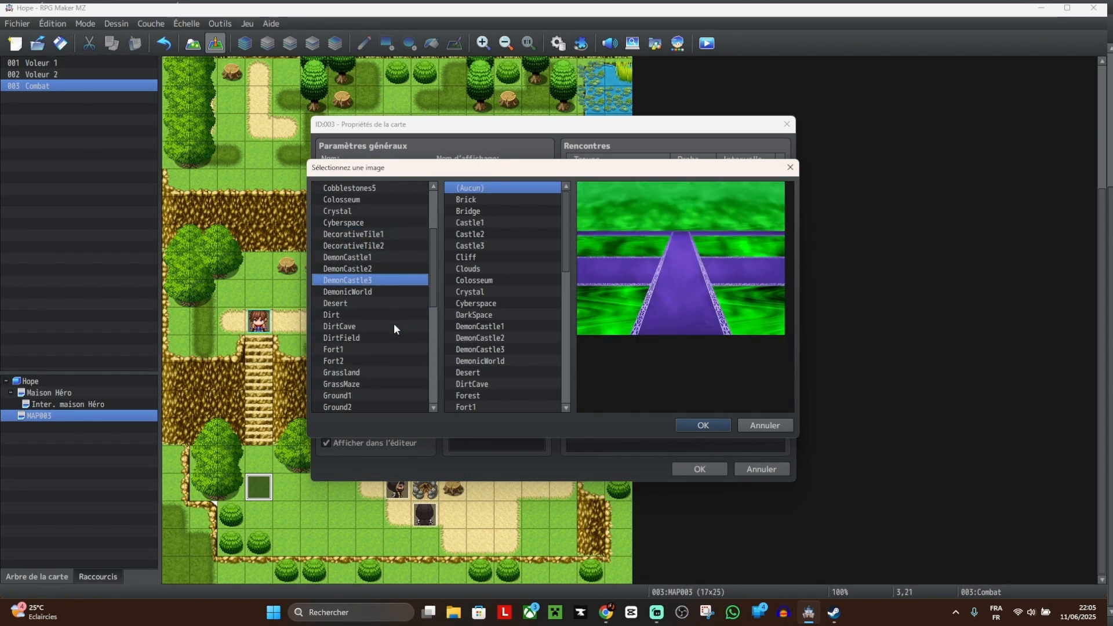
pyautogui.click(360, 325)
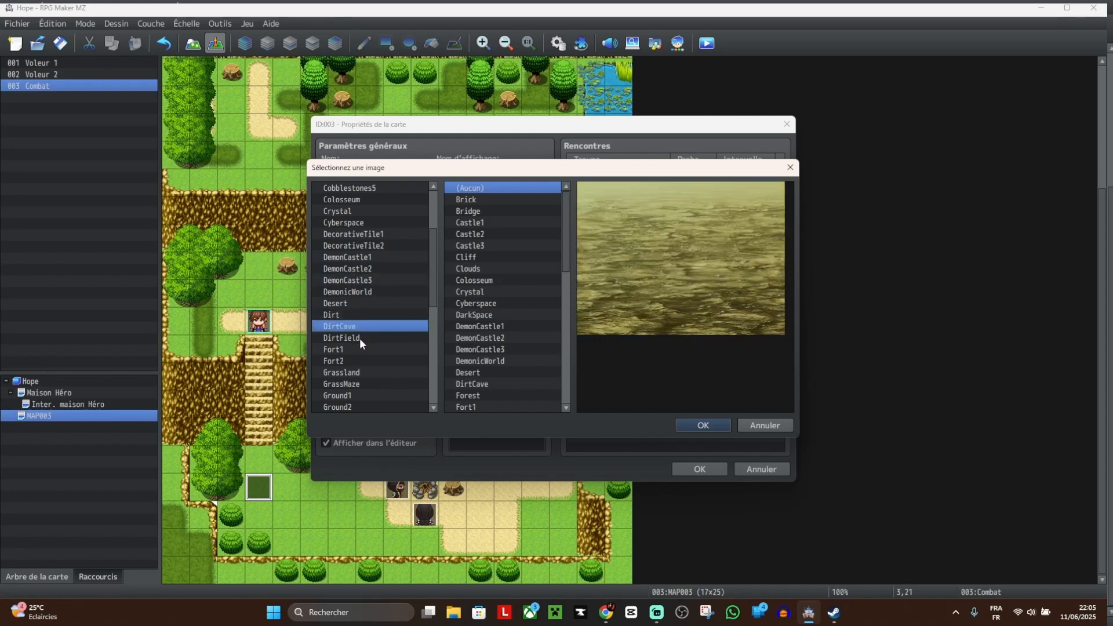
pyautogui.click(360, 338)
pyautogui.click(361, 303)
pyautogui.click(362, 314)
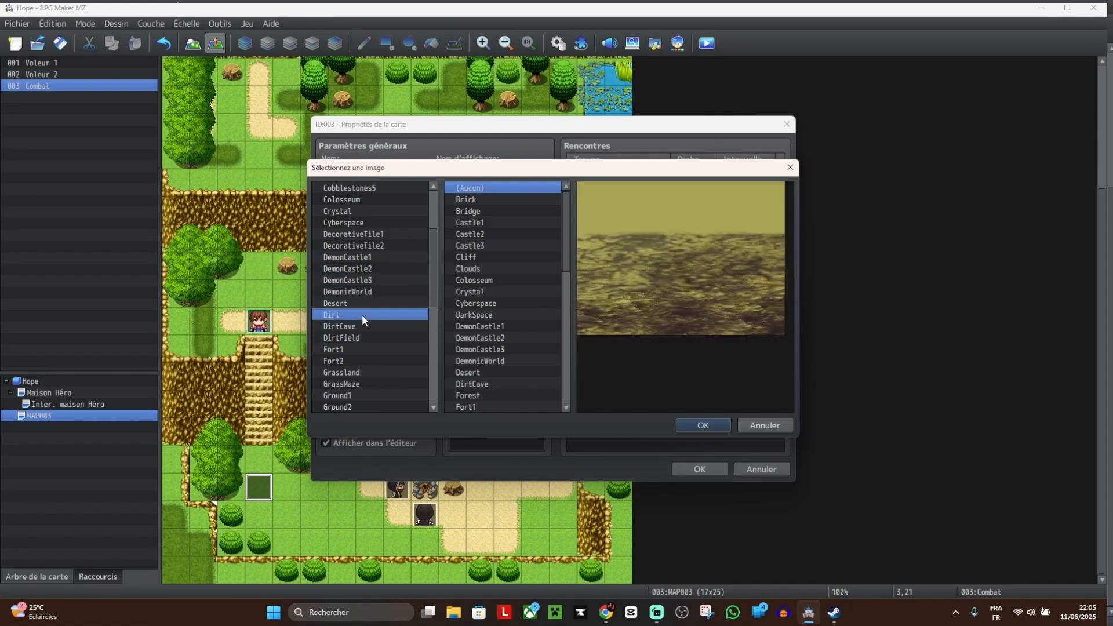
pyautogui.click(359, 327)
pyautogui.click(360, 350)
pyautogui.click(362, 373)
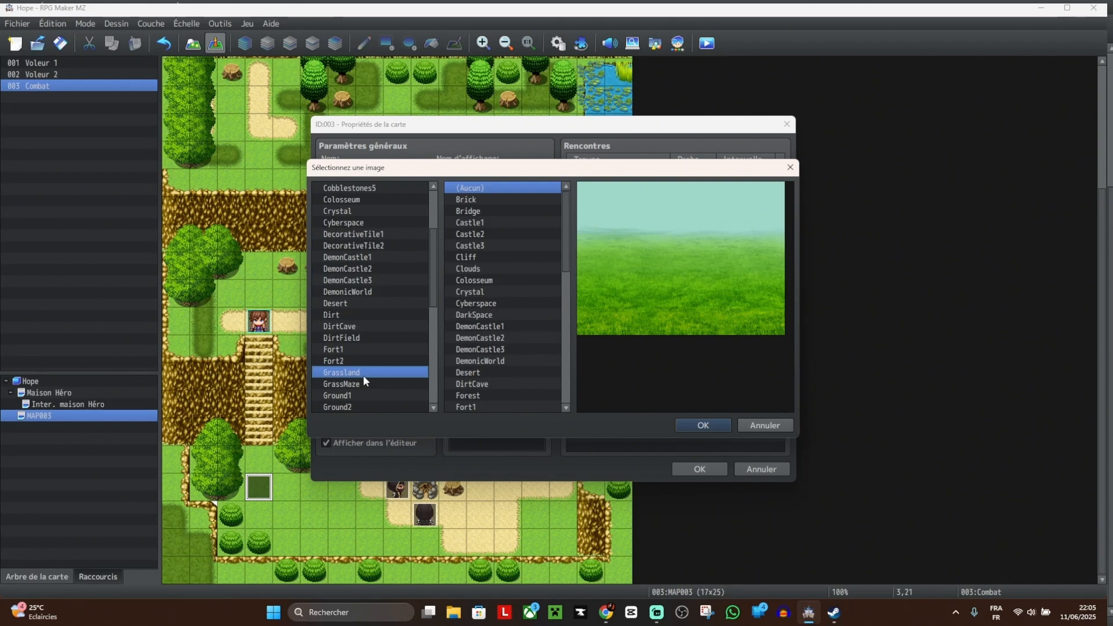
pyautogui.scroll(-1, 370, 364)
pyautogui.click(361, 373)
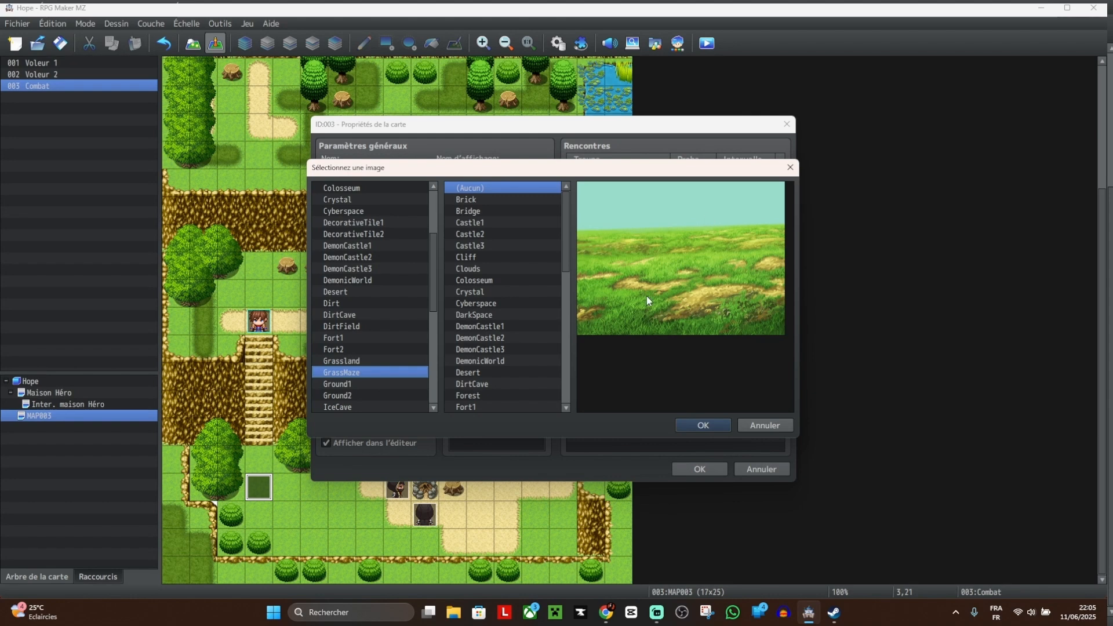
# Step: Preview the backdrop images from Brick through Ruins2 above the GrassMaze ground
pyautogui.click(496, 199)
pyautogui.click(499, 211)
pyautogui.click(508, 222)
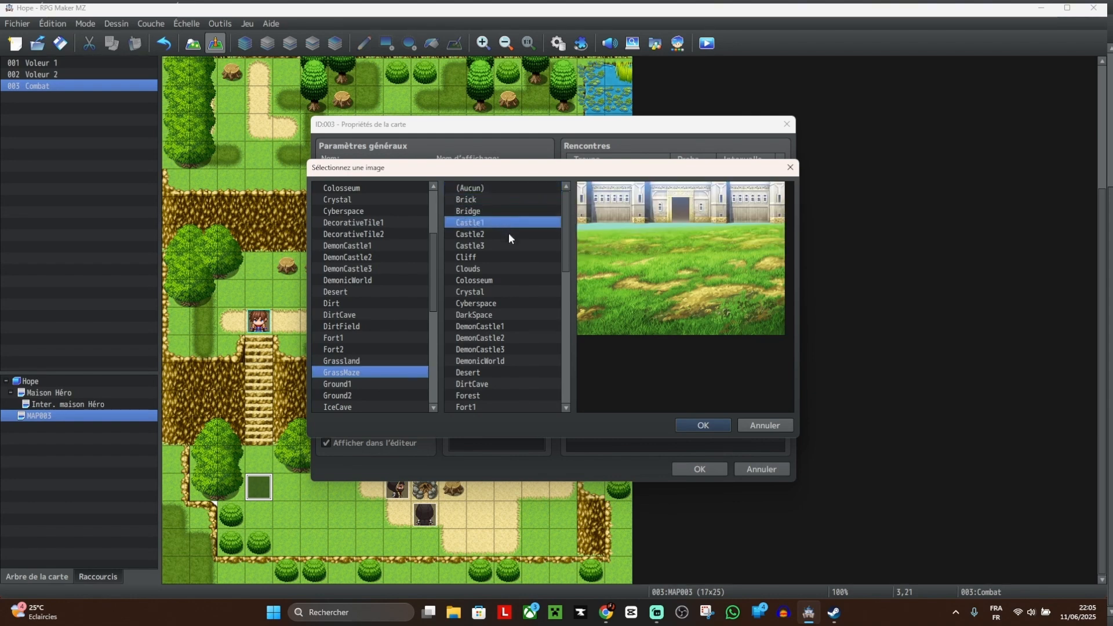
pyautogui.click(509, 234)
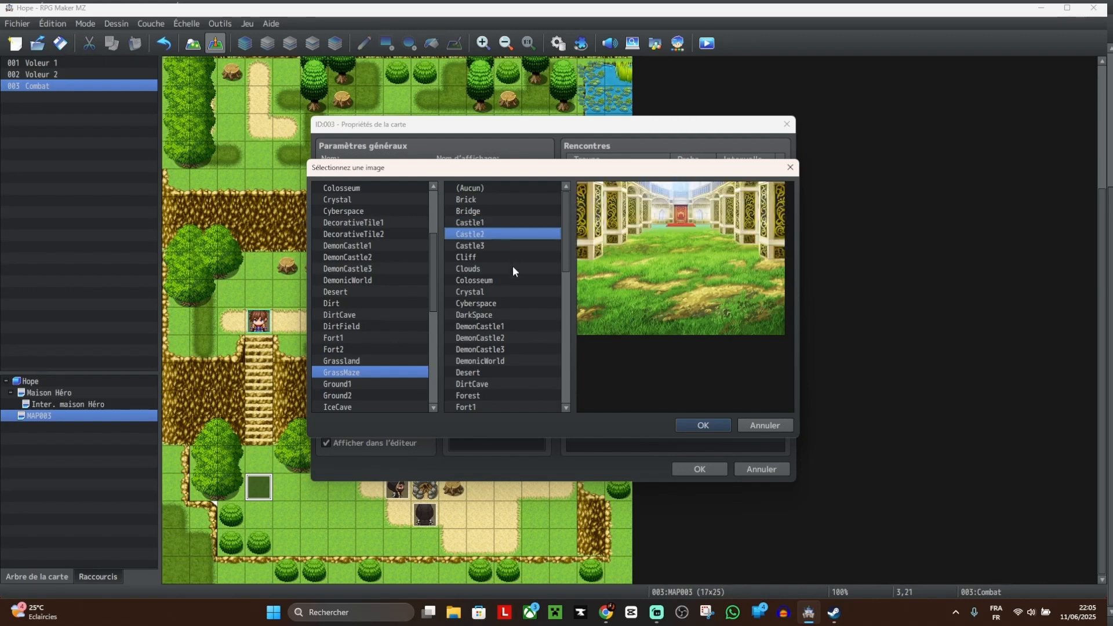
pyautogui.scroll(-1, 512, 265)
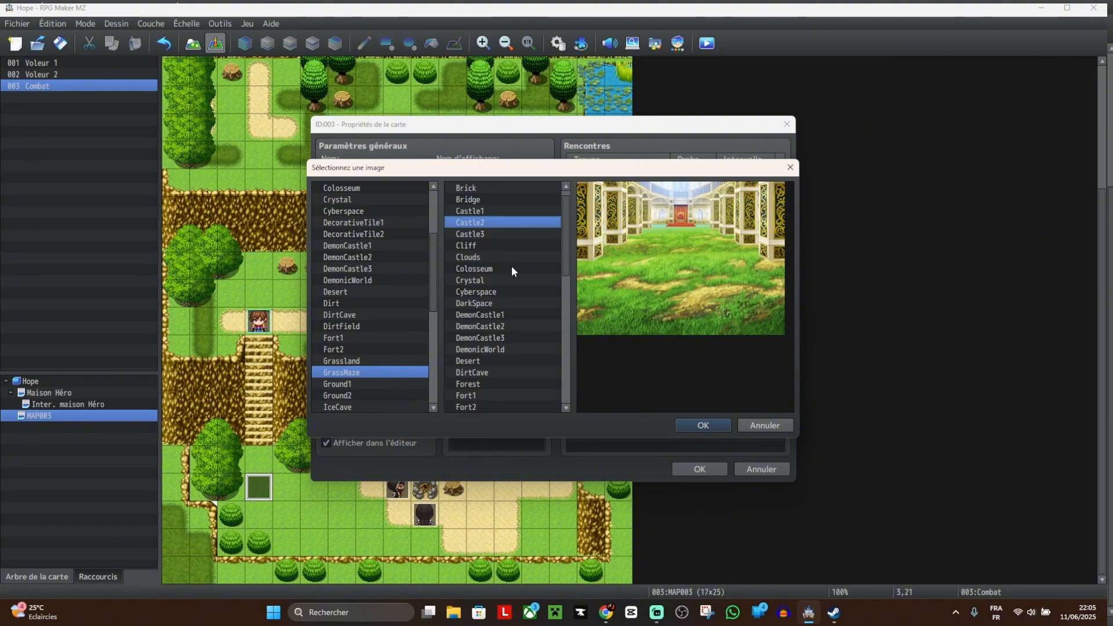
pyautogui.click(492, 280)
pyautogui.click(493, 290)
pyautogui.click(495, 301)
pyautogui.scroll(-3, 513, 329)
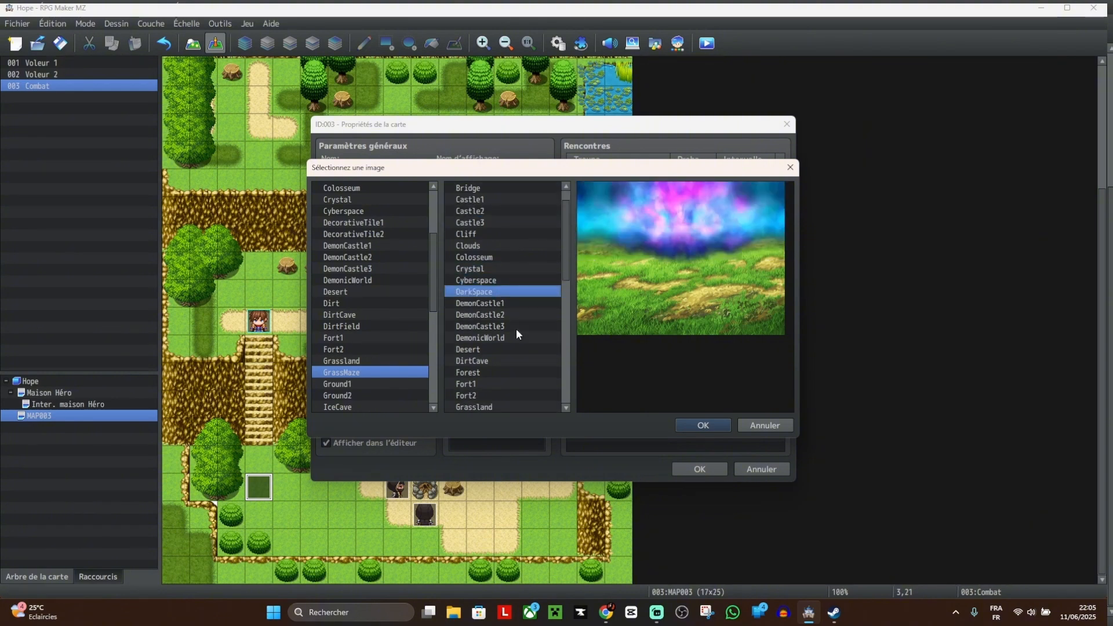
pyautogui.click(488, 338)
pyautogui.click(487, 348)
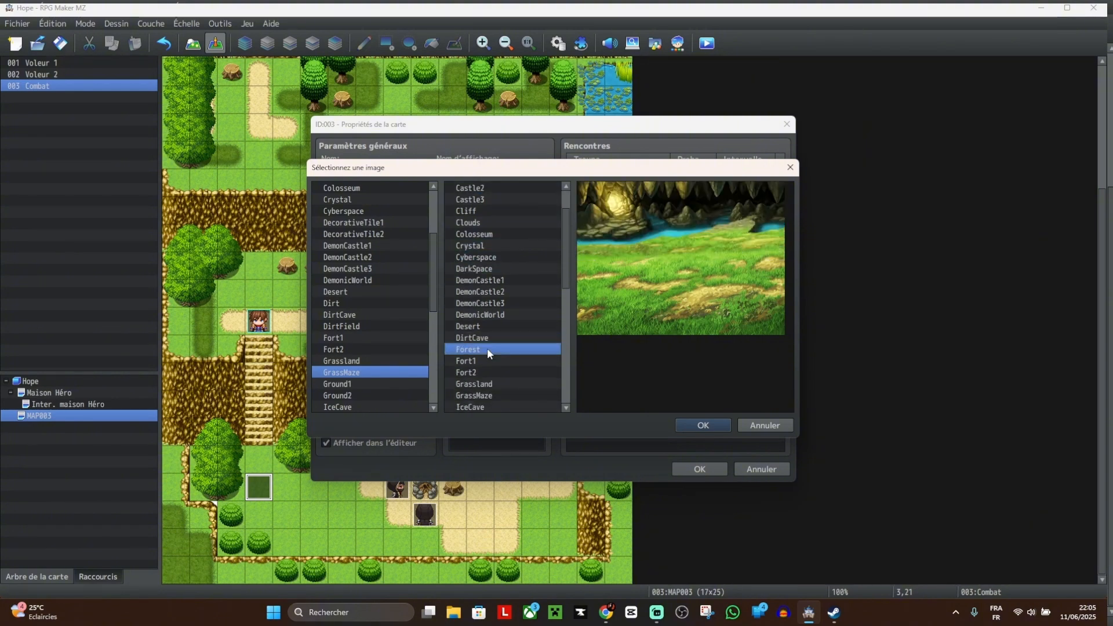
pyautogui.click(499, 360)
pyautogui.click(502, 372)
pyautogui.scroll(-3, 509, 378)
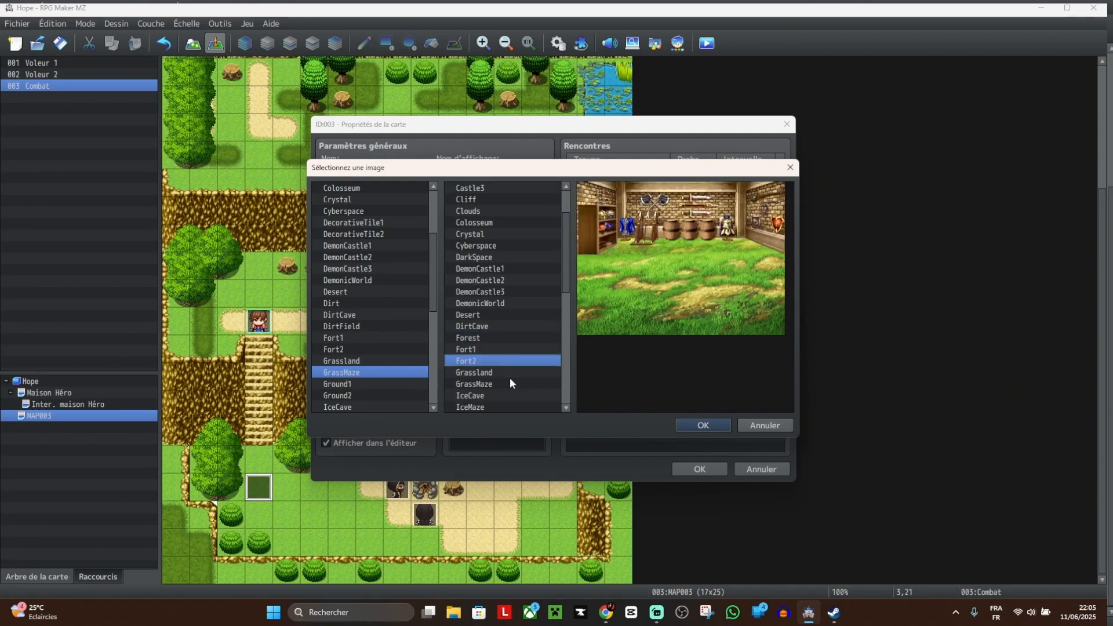
pyautogui.click(500, 348)
pyautogui.click(509, 360)
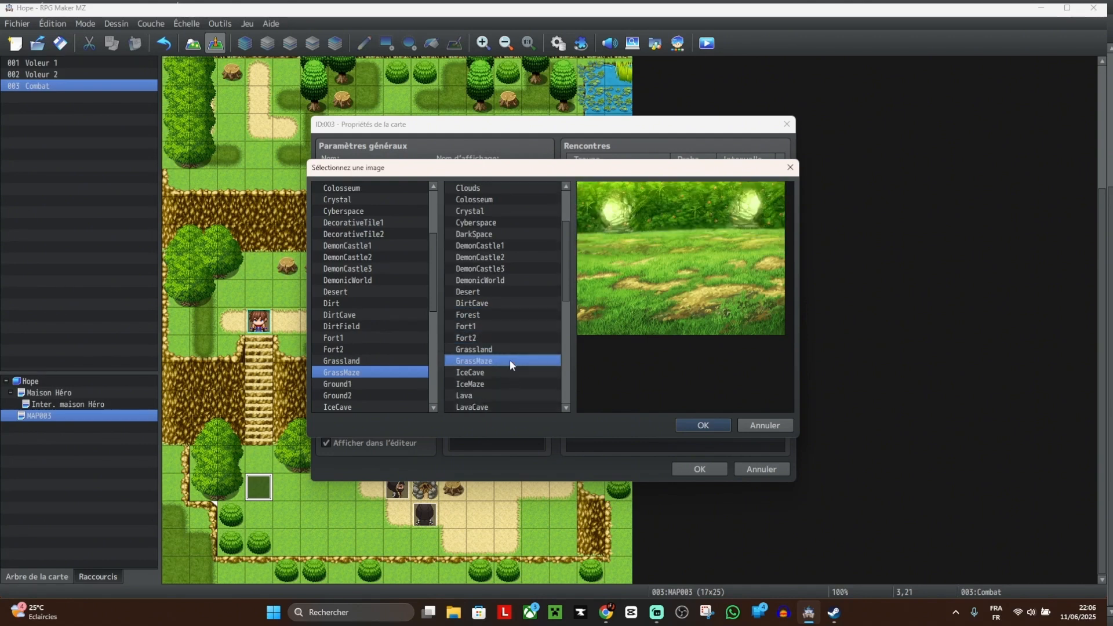
pyautogui.scroll(-3, 512, 354)
pyautogui.click(511, 361)
pyautogui.click(500, 385)
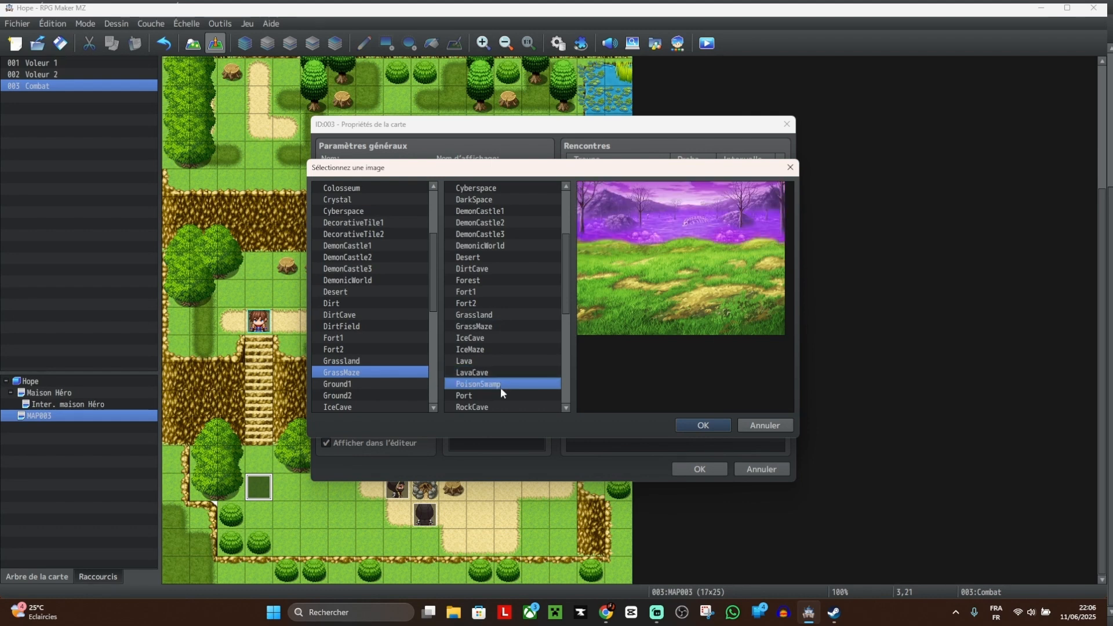
pyautogui.click(505, 395)
pyautogui.scroll(-4, 510, 376)
pyautogui.click(489, 359)
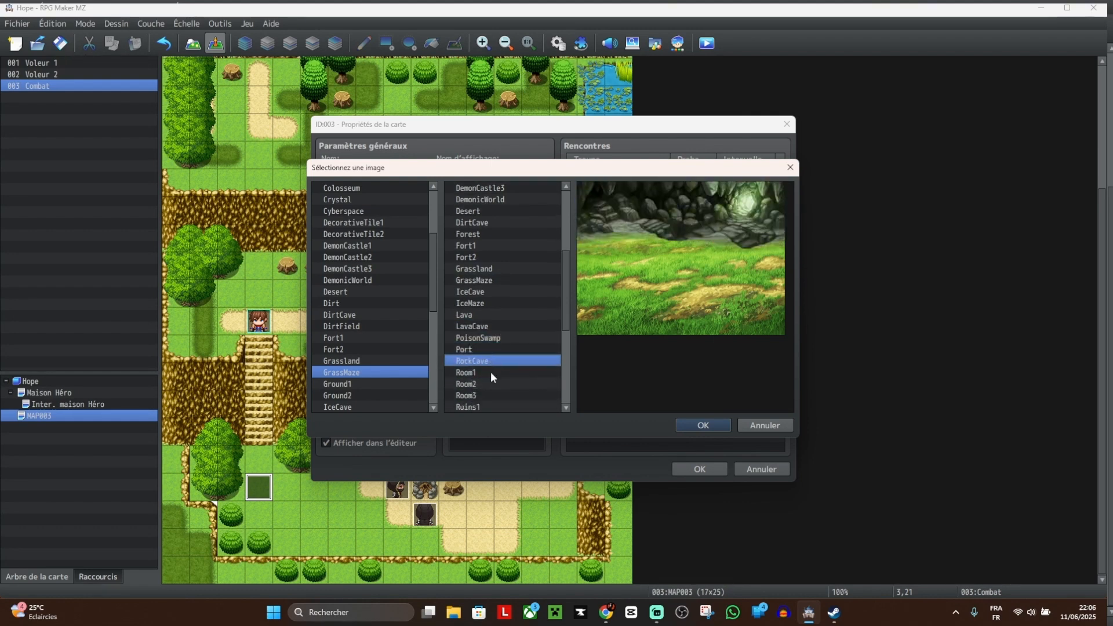
pyautogui.click(491, 372)
pyautogui.click(493, 385)
pyautogui.click(495, 396)
pyautogui.click(495, 409)
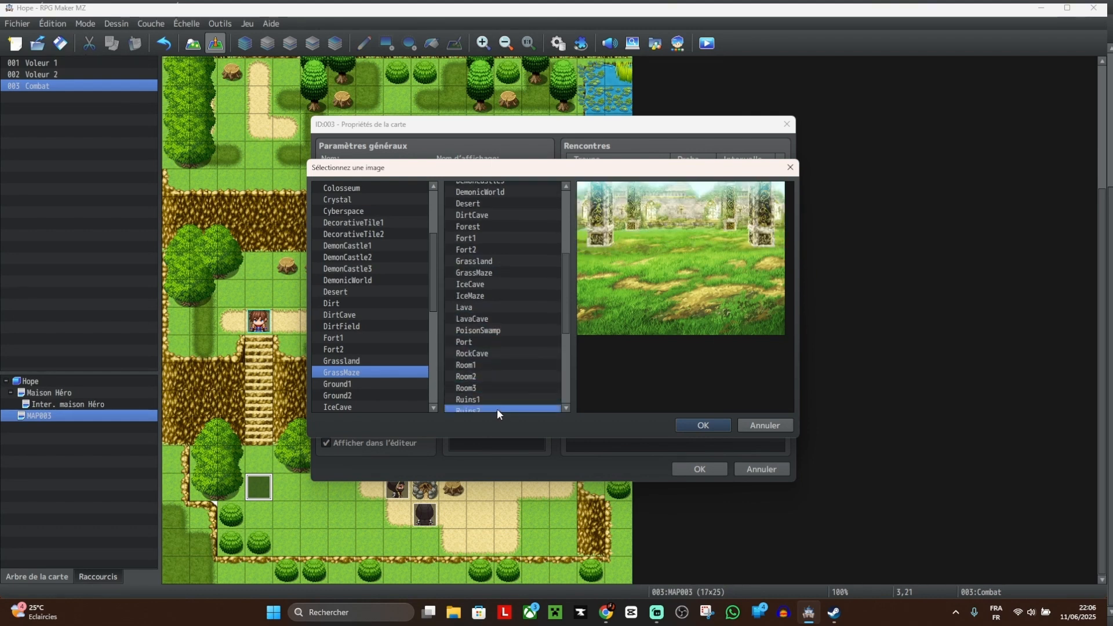
# Step: Compare Cliff with Clouds, choose Cliff as the backdrop above the GrassMaze ground, and confirm the image selection
pyautogui.scroll(4, 509, 371)
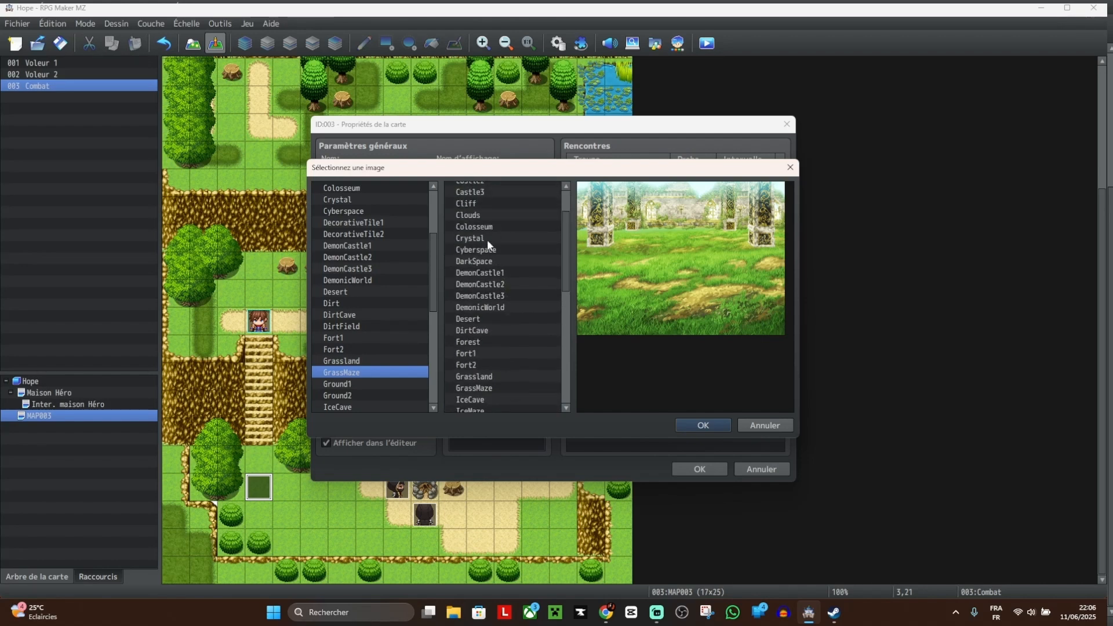
pyautogui.scroll(2, 488, 242)
pyautogui.click(488, 257)
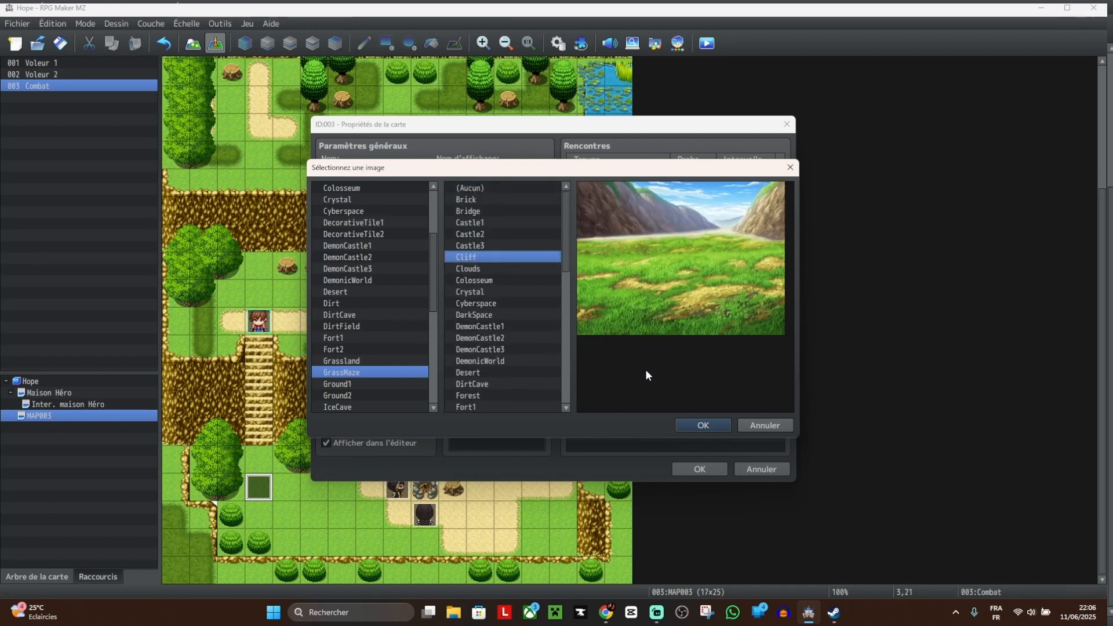
pyautogui.click(492, 269)
pyautogui.click(494, 256)
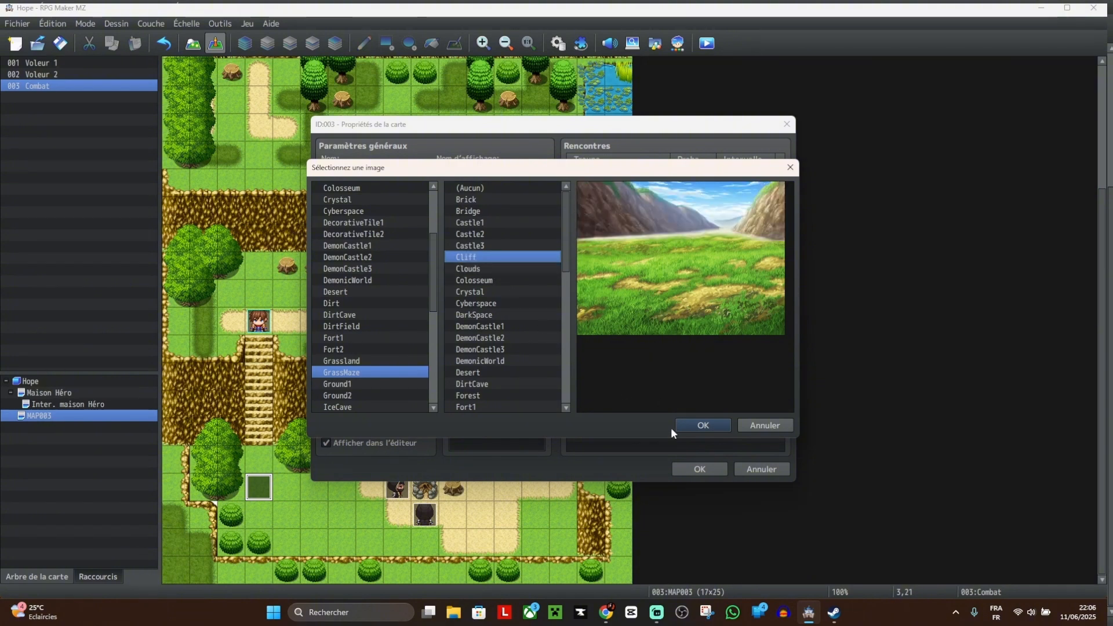
pyautogui.click(699, 421)
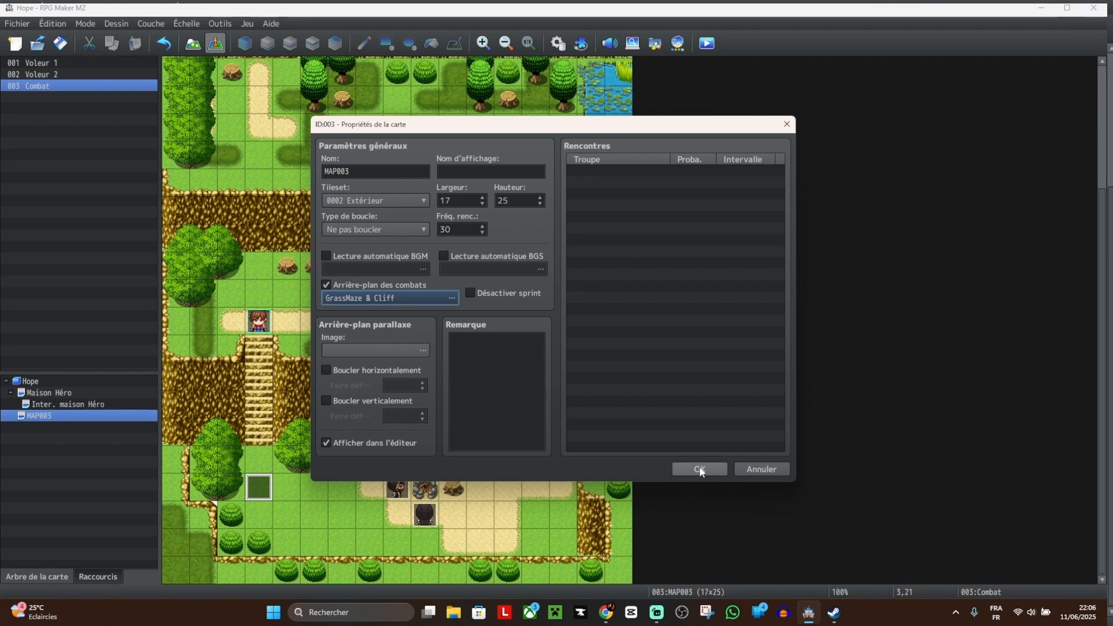
# Step: Set both the map's name and its display name to Grotte and confirm the map properties
pyautogui.doubleClick(361, 168)
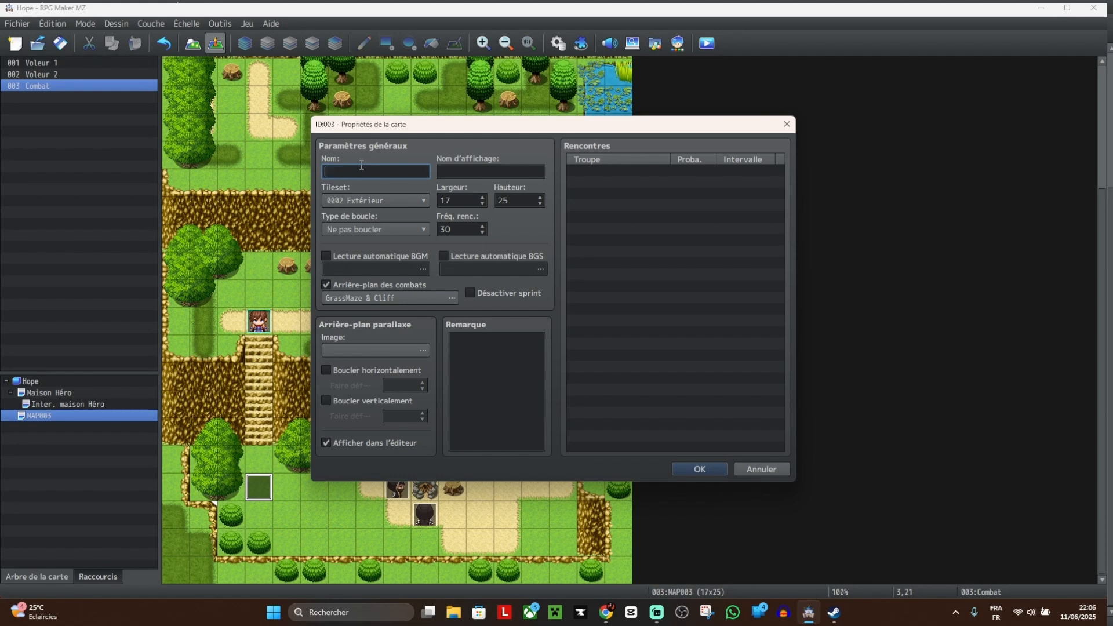
pyautogui.write('Grotte')
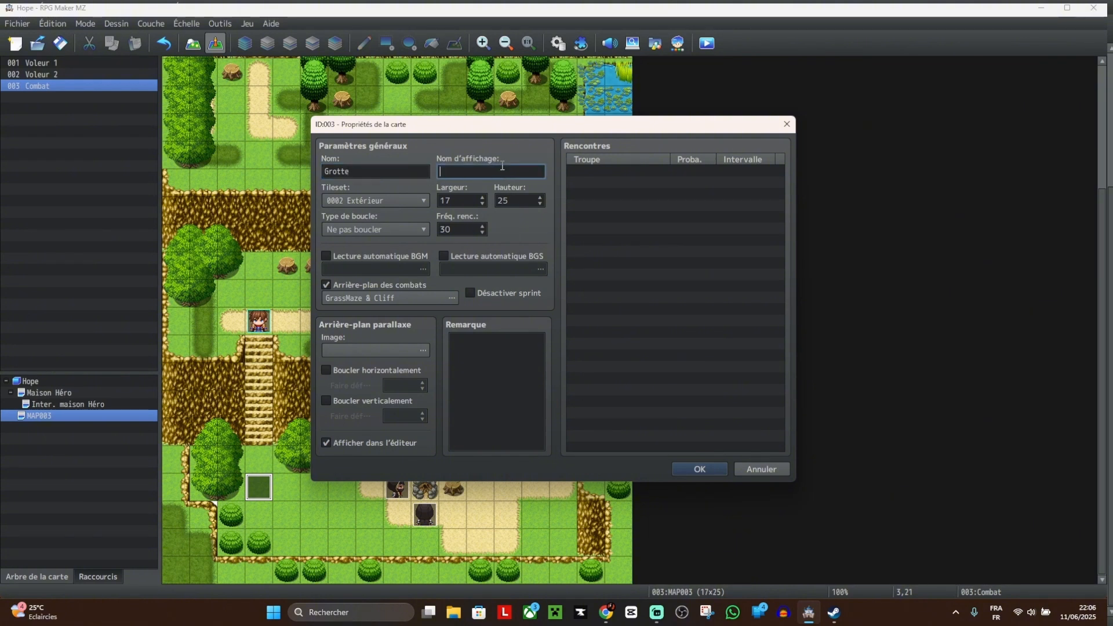
pyautogui.write('Grotte')
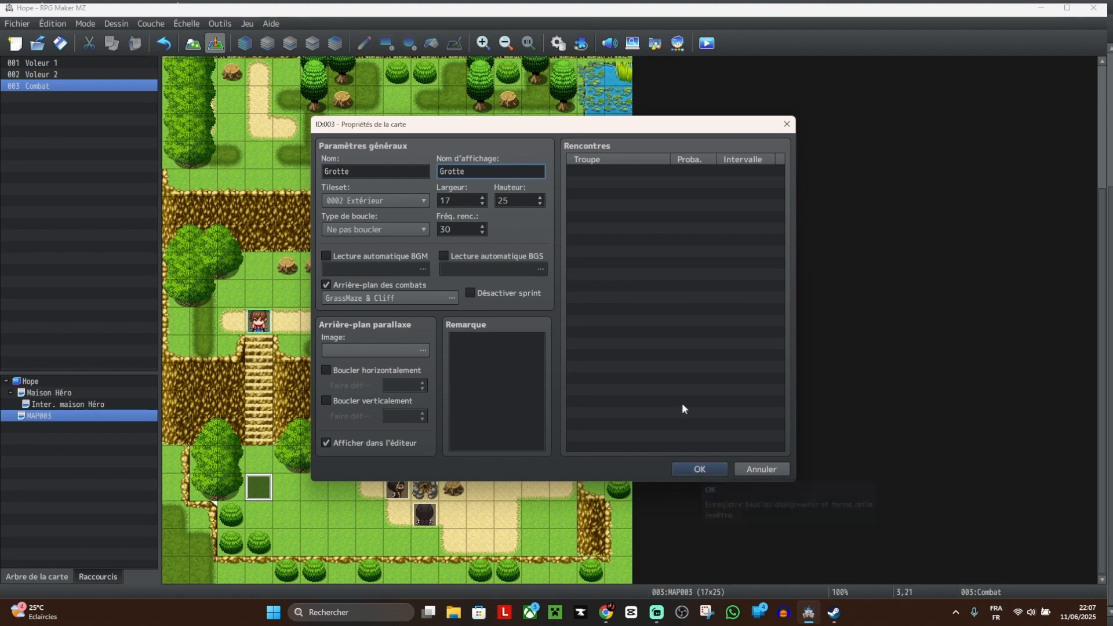
pyautogui.click(701, 468)
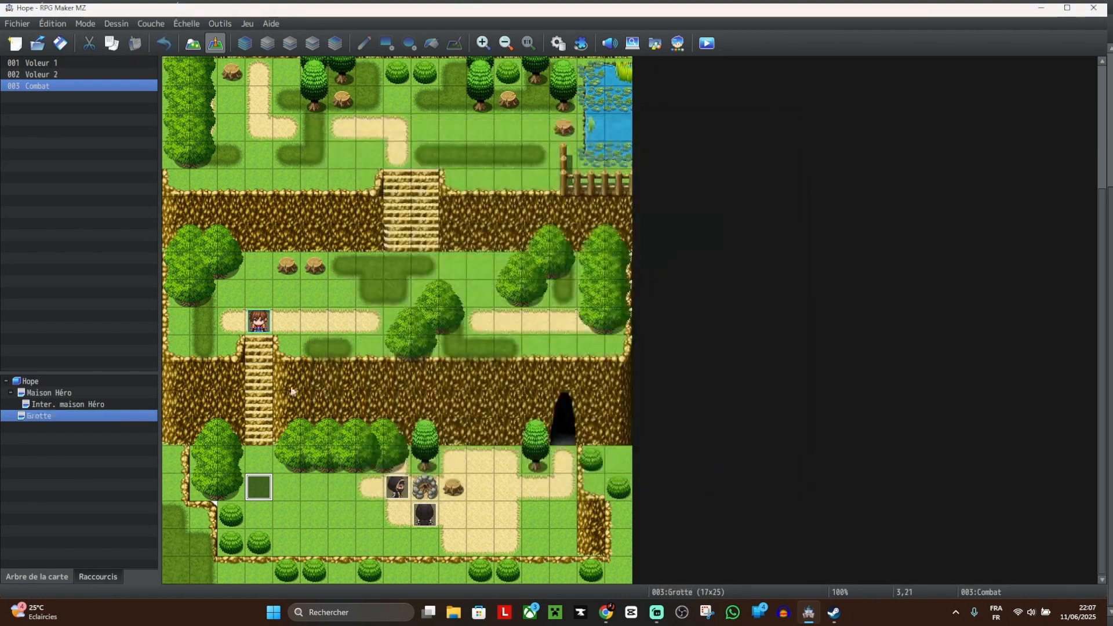
# Step: Add a battle processing command for troop 0006 Johnny*2 at the end of the Combat event, apply it and close the event editor
pyautogui.doubleClick(260, 490)
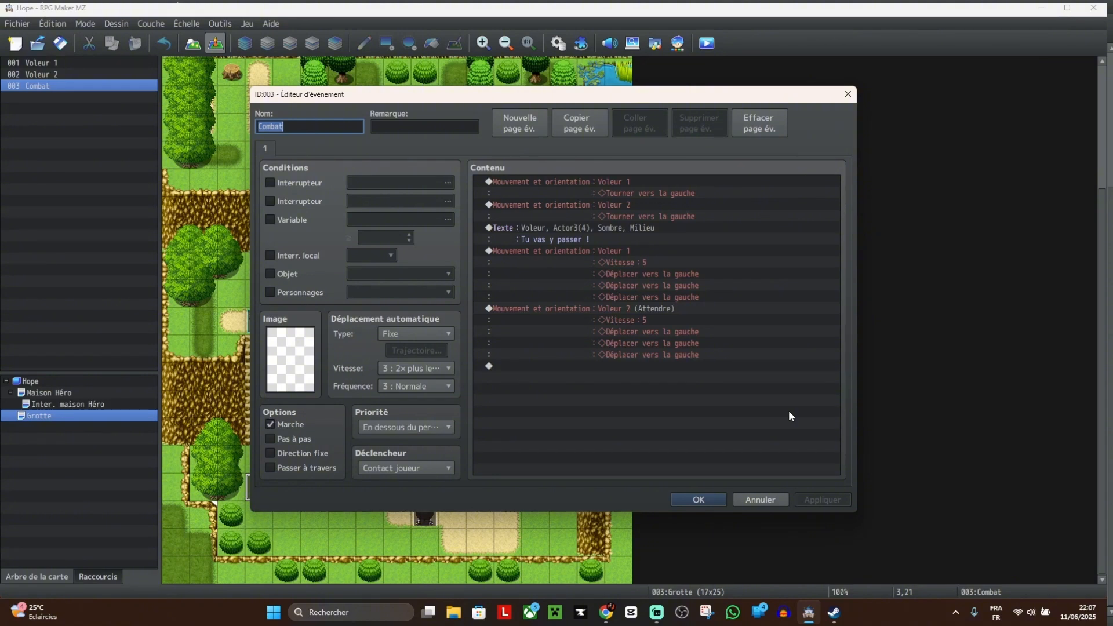
pyautogui.doubleClick(635, 366)
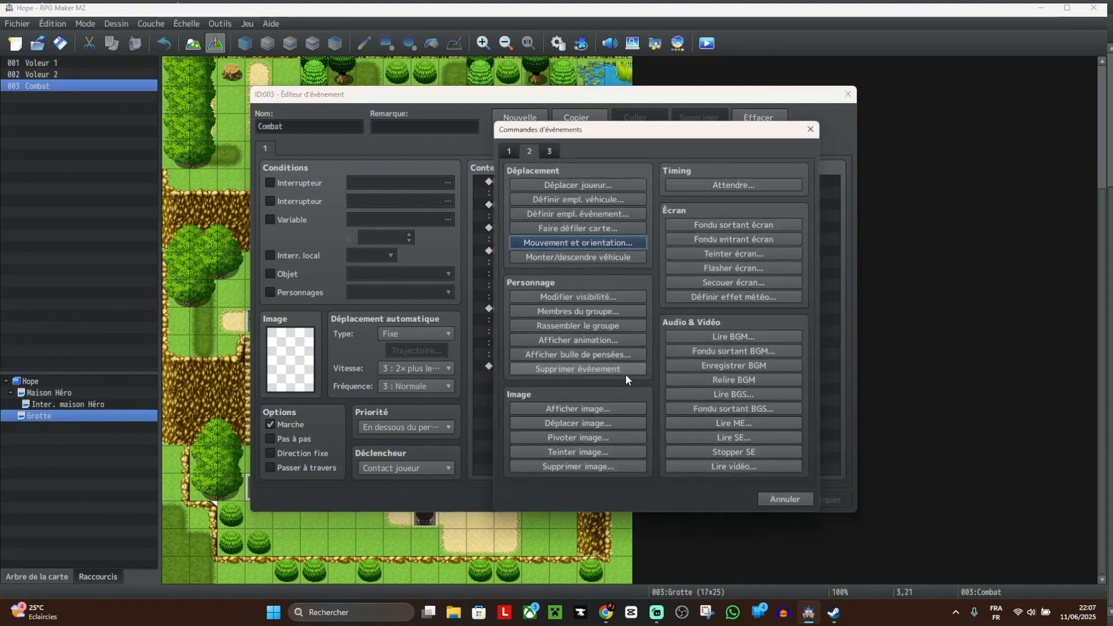
pyautogui.click(549, 151)
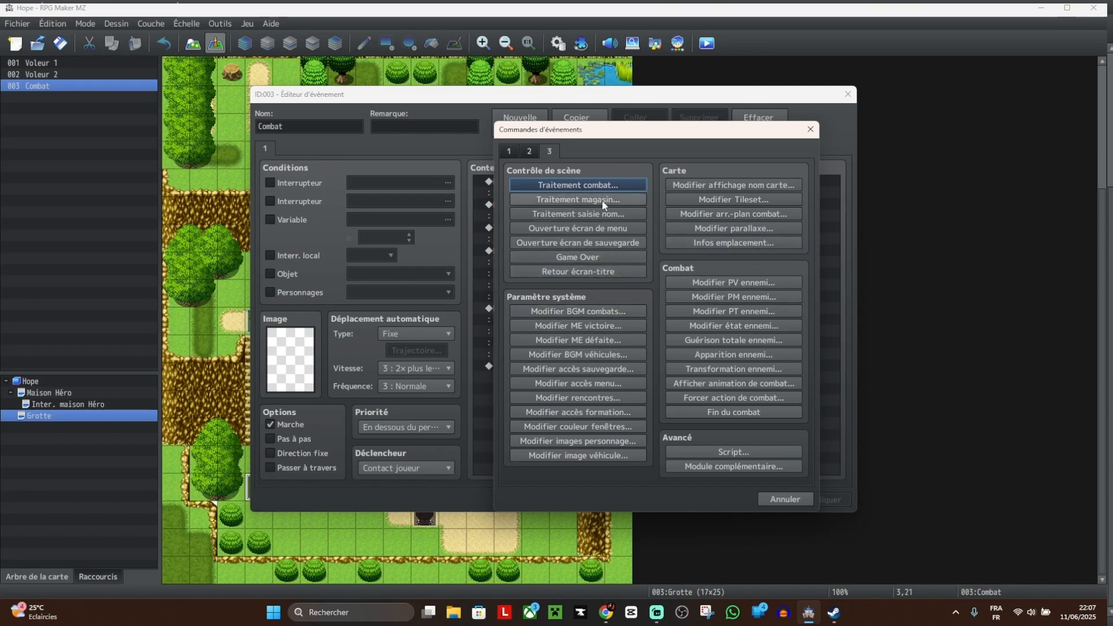
pyautogui.click(612, 184)
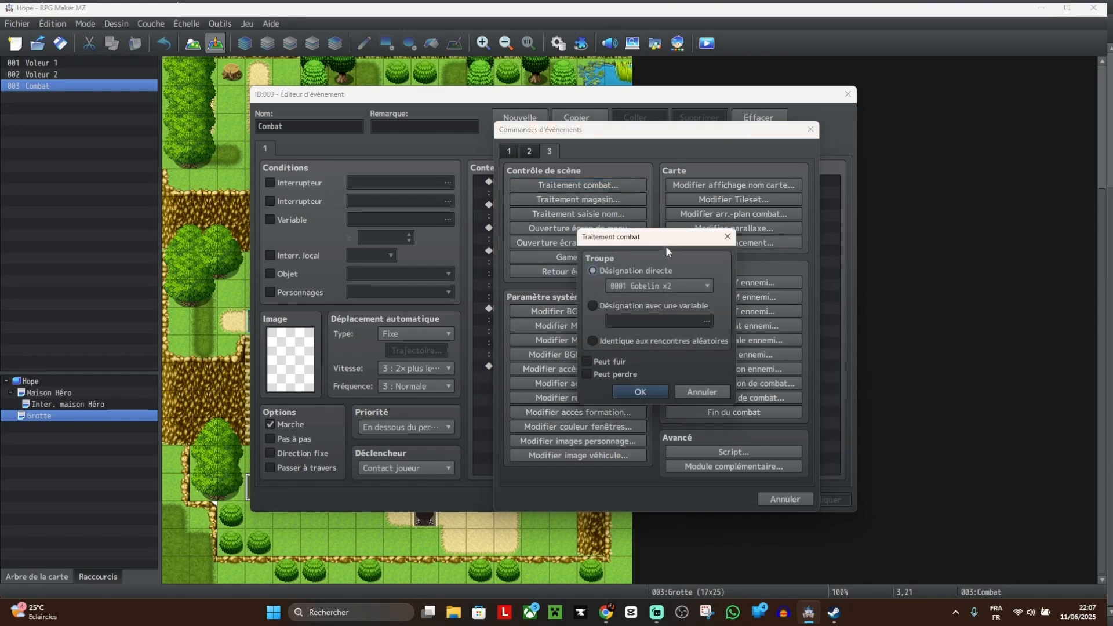
pyautogui.click(648, 286)
pyautogui.click(663, 364)
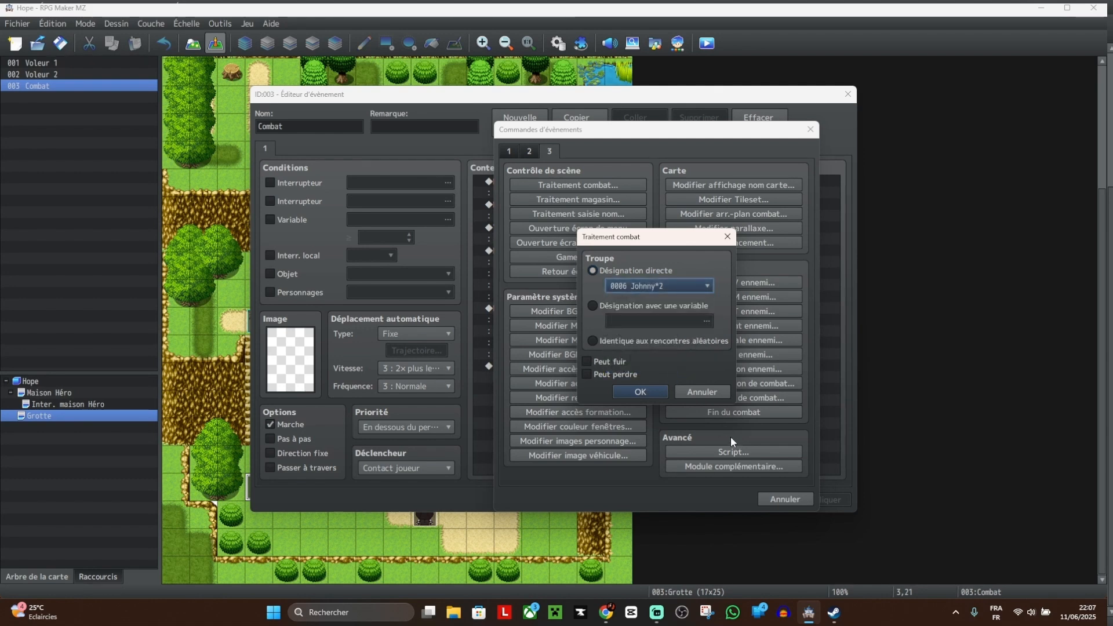
pyautogui.click(640, 391)
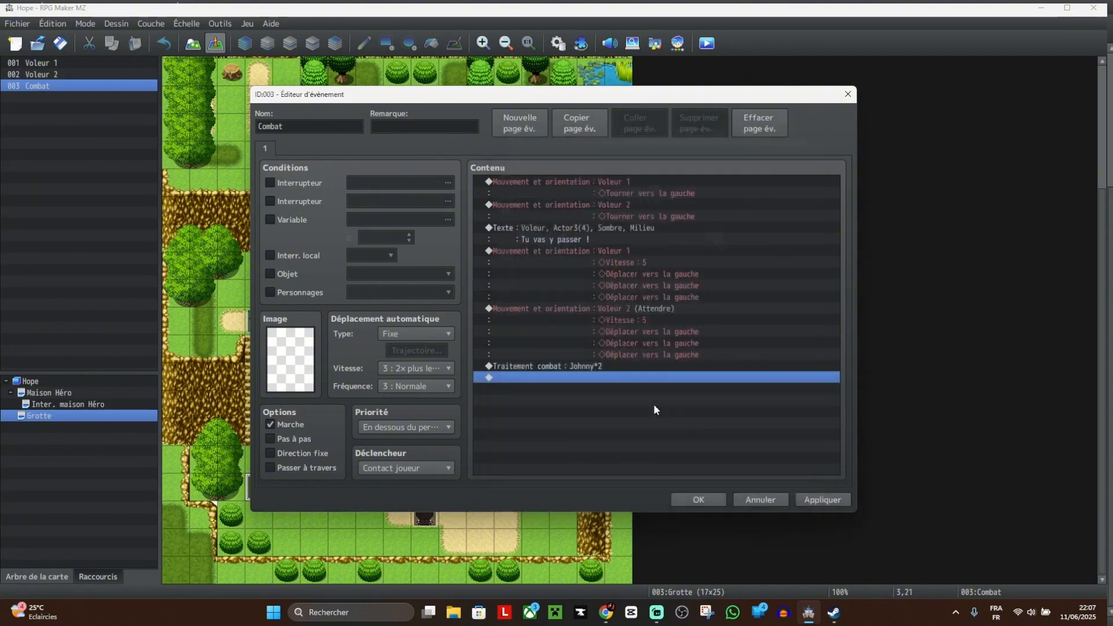
pyautogui.click(831, 500)
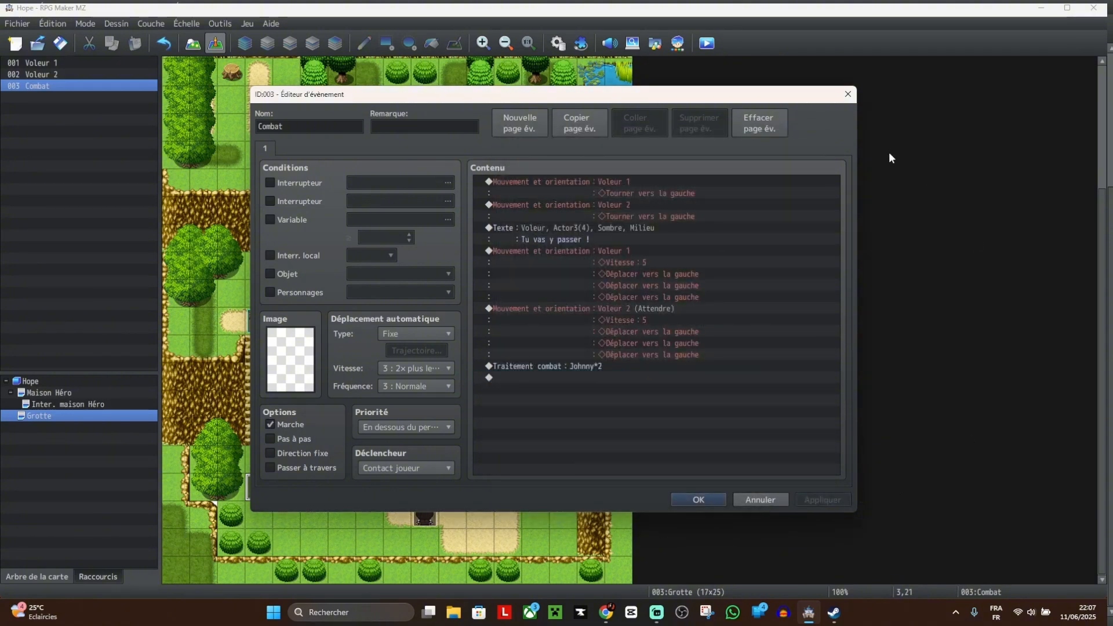
pyautogui.click(712, 501)
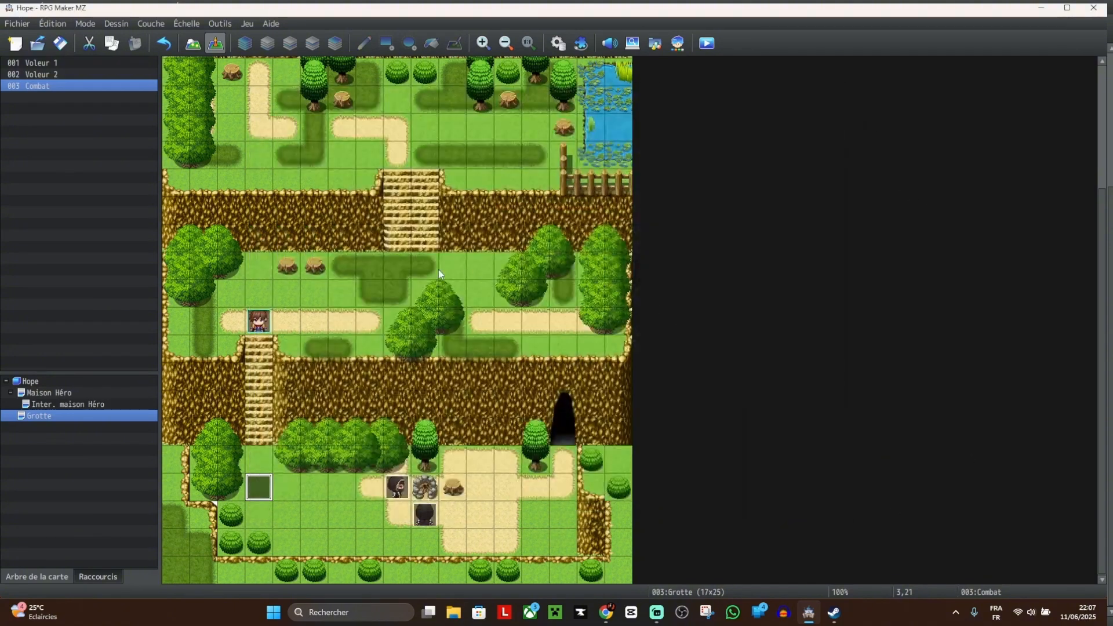
# Step: Start a playtest, saving the game's changes, and begin a new game
pyautogui.click(706, 43)
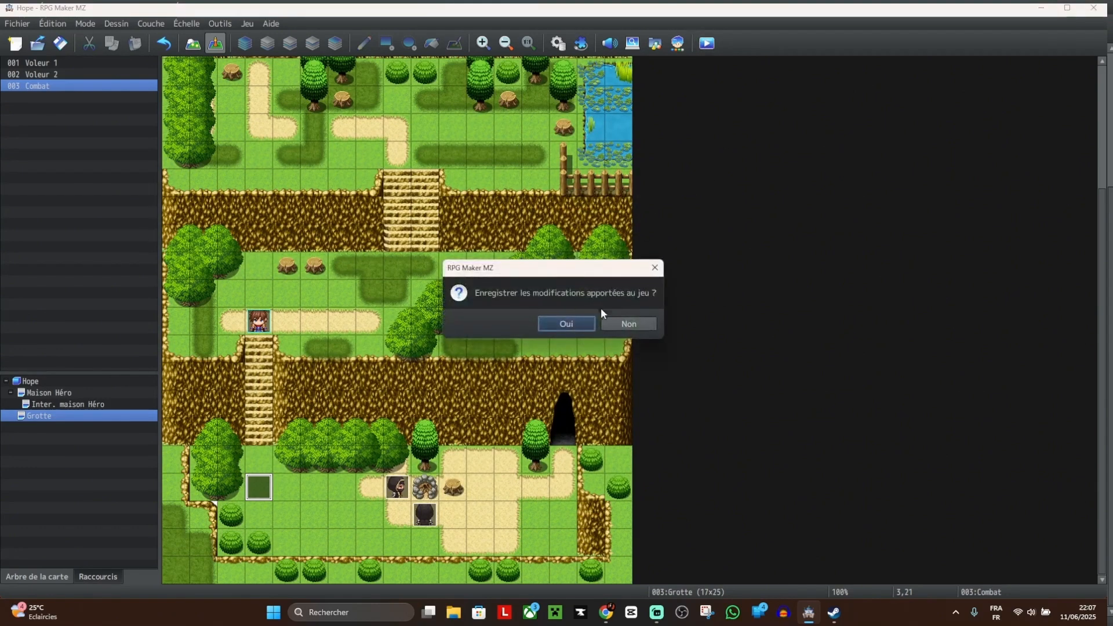
pyautogui.click(593, 321)
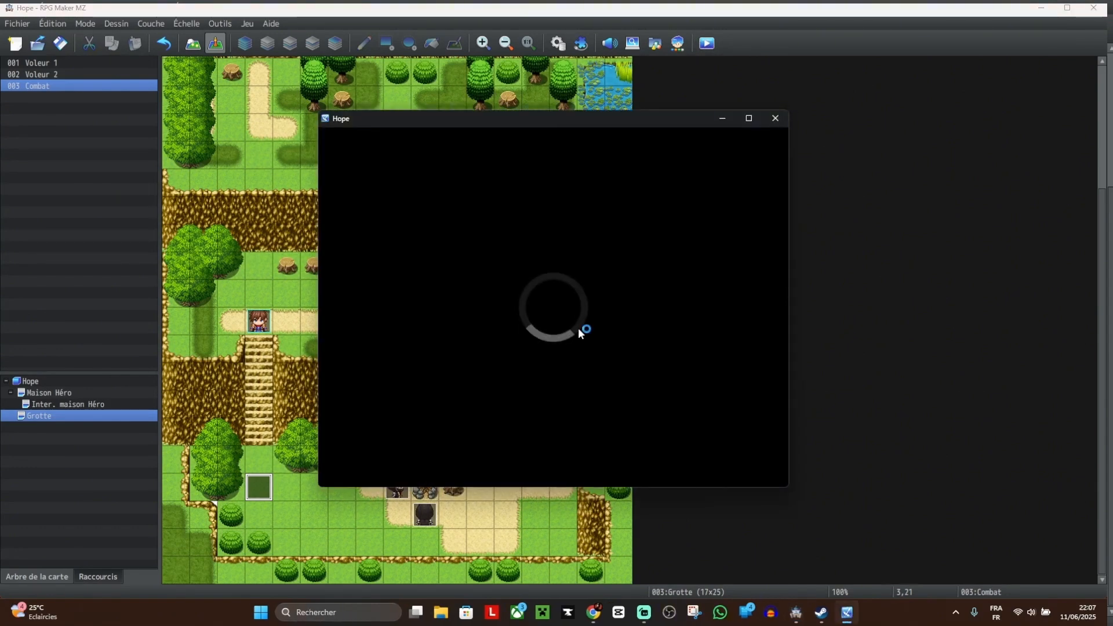
pyautogui.click(552, 358)
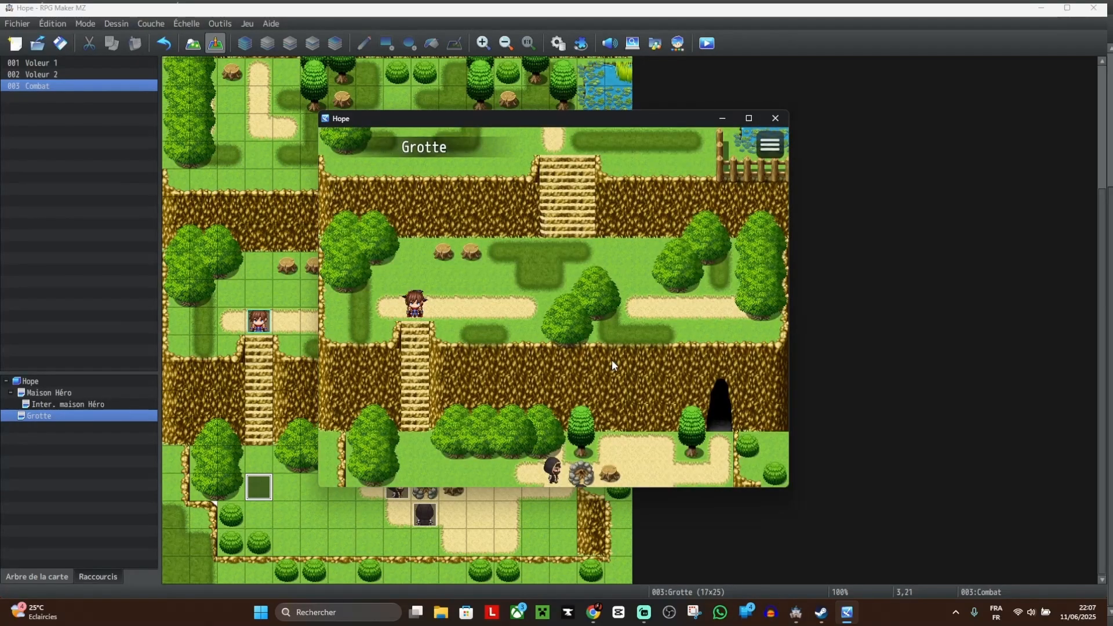
# Step: Walk the party down the stairs onto the Combat event tile to trigger the thieves' scene
pyautogui.press('Left')
pyautogui.press('Left')
pyautogui.press('Left')
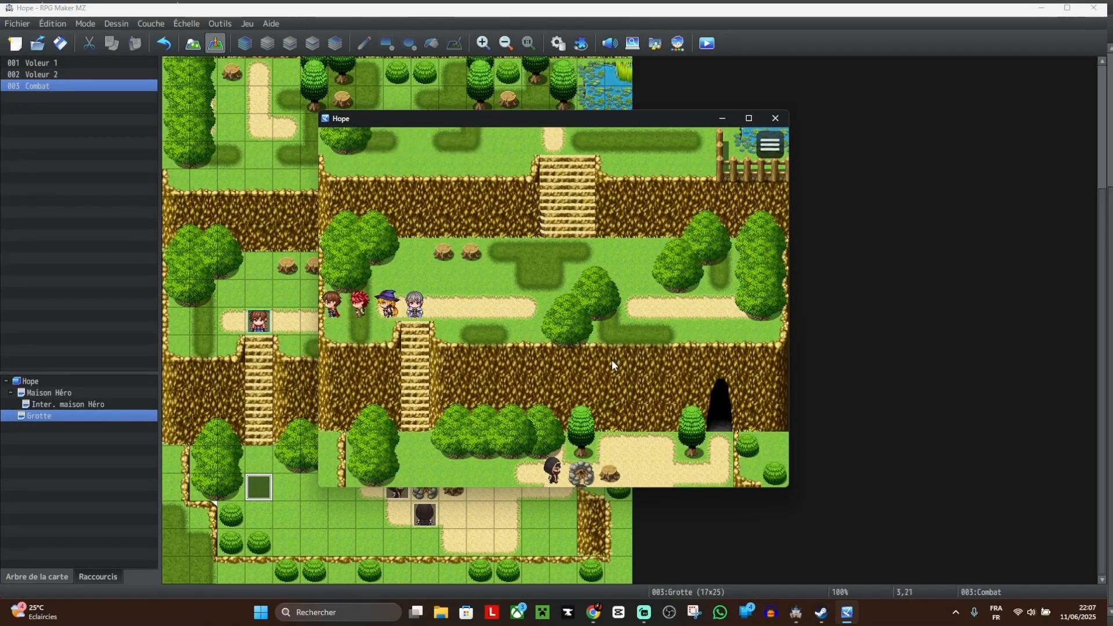
pyautogui.press('Right')
pyautogui.press('Right')
pyautogui.press('Right')
pyautogui.press('Down')
pyautogui.press('Down')
pyautogui.press('Down')
pyautogui.press('Down')
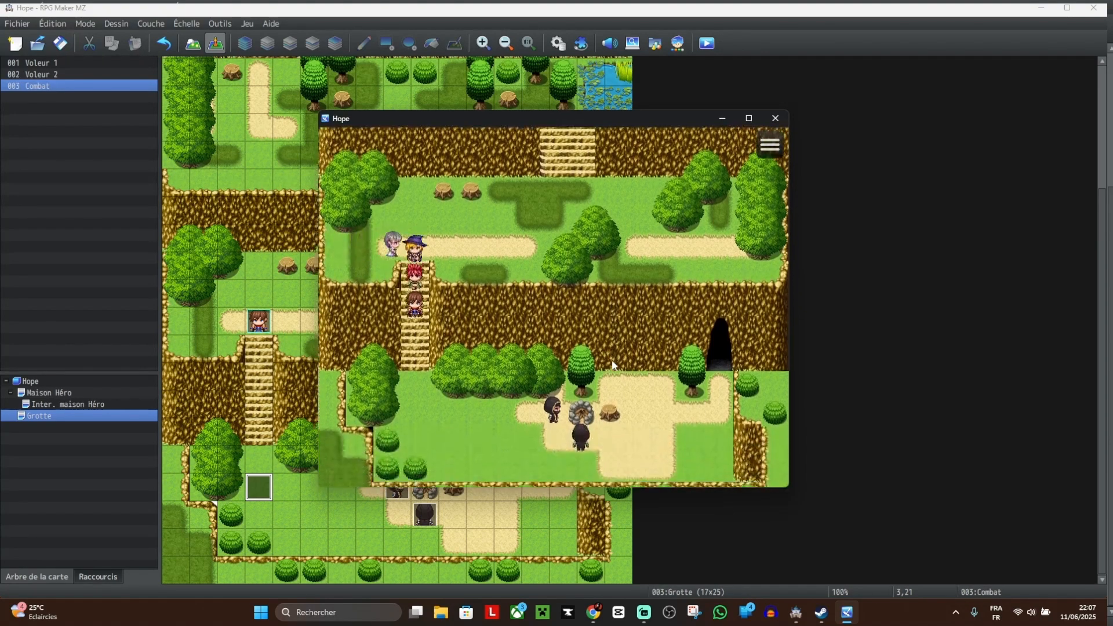
pyautogui.press('Down')
pyautogui.press('Down')
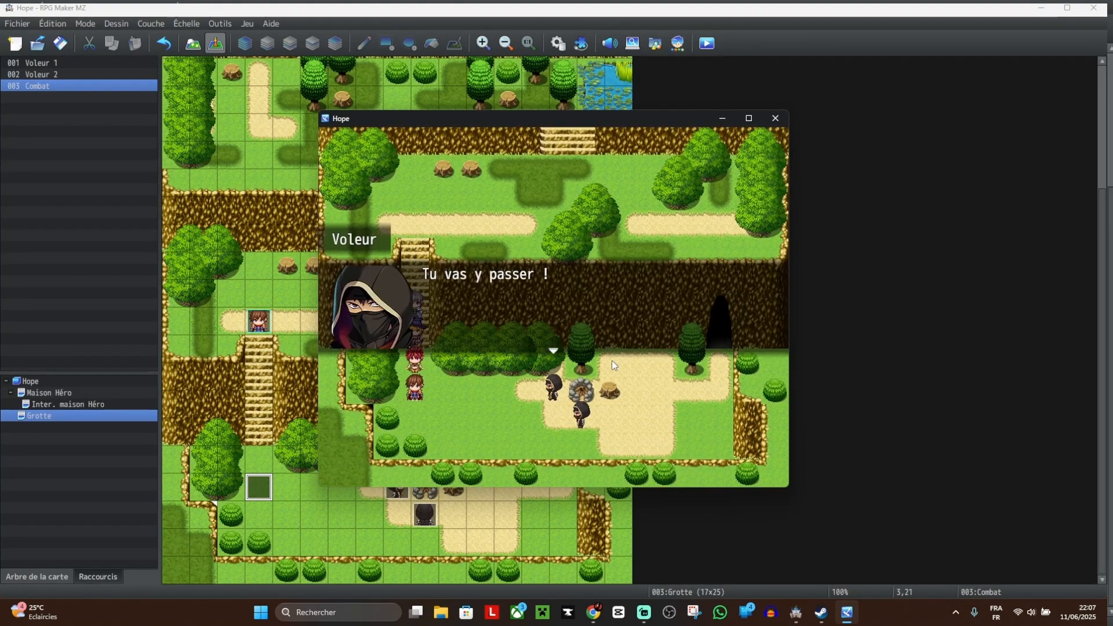
# Step: Advance the thief's dialogue into the battle and continue past the opening message to the battle commands
pyautogui.press('Return')
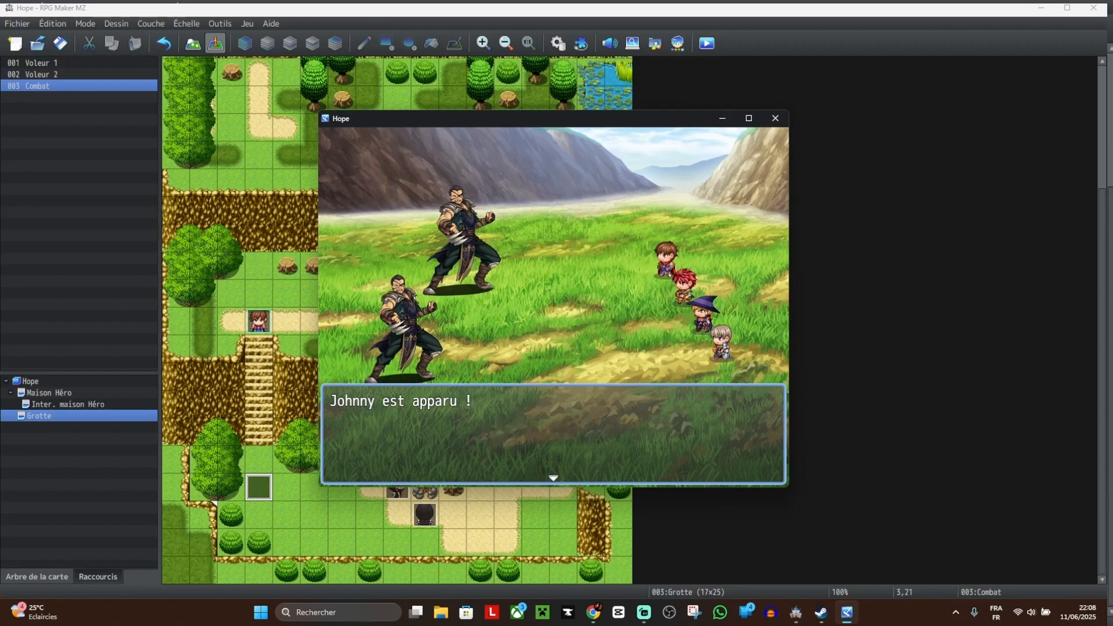
pyautogui.hotkey('alt', 'Tab')
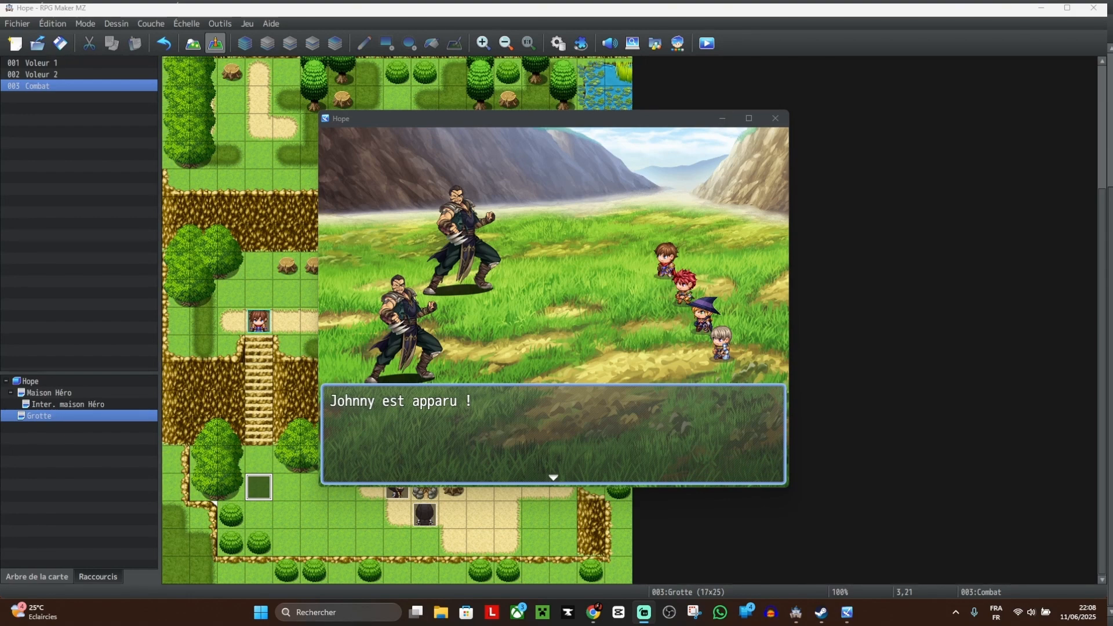
pyautogui.click(630, 298)
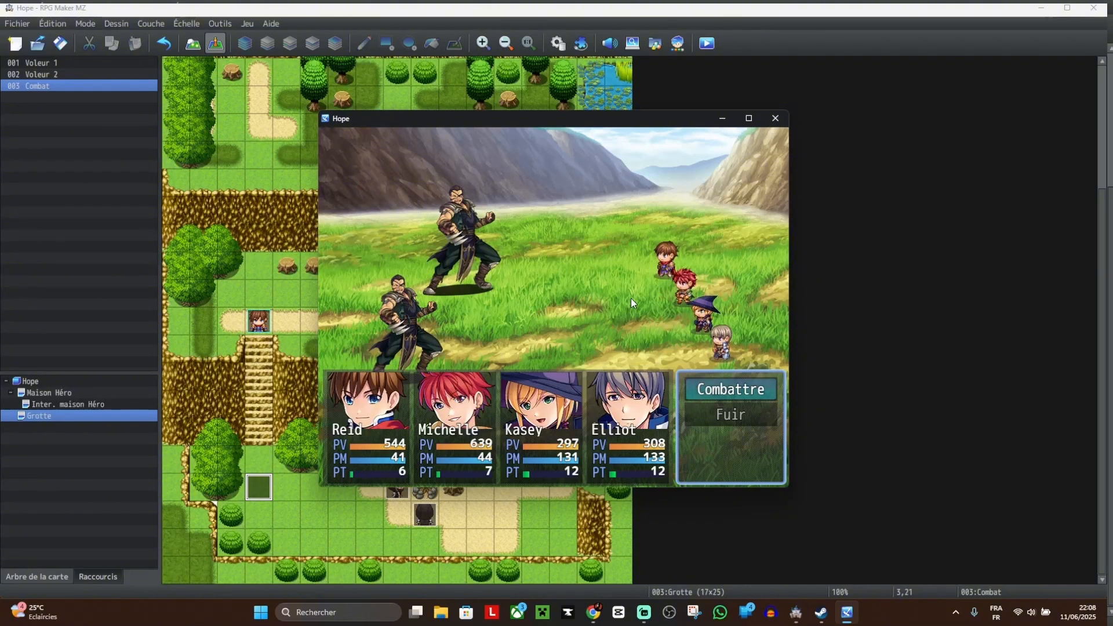
# Step: Start the first battle round, check Reid's special skills and order him to attack Johnny B
pyautogui.press('Return')
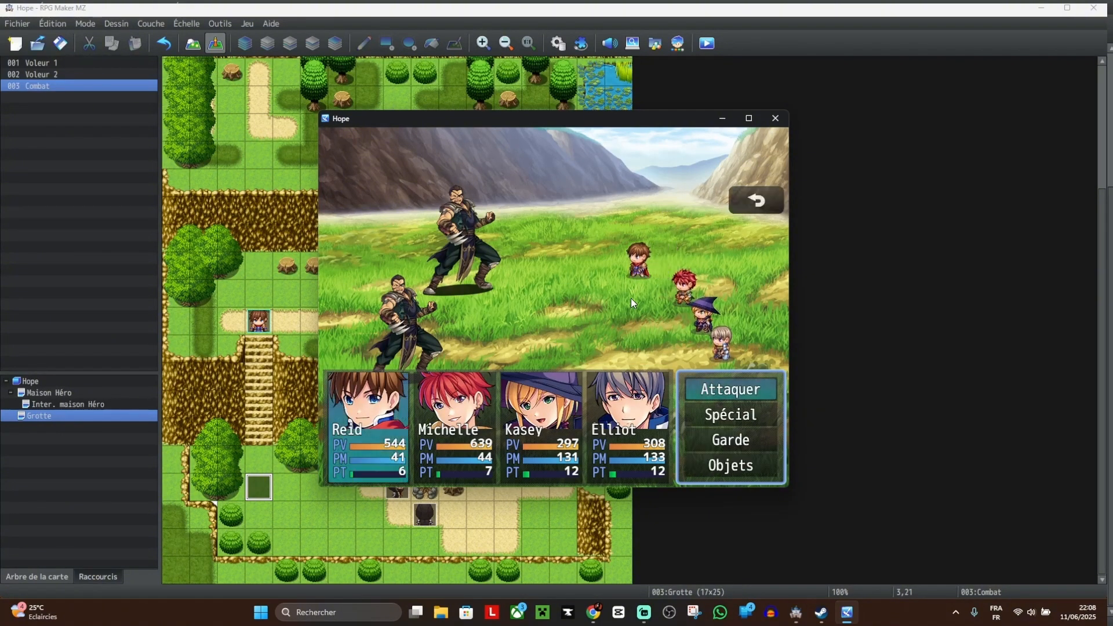
pyautogui.press('Down')
pyautogui.press('Return')
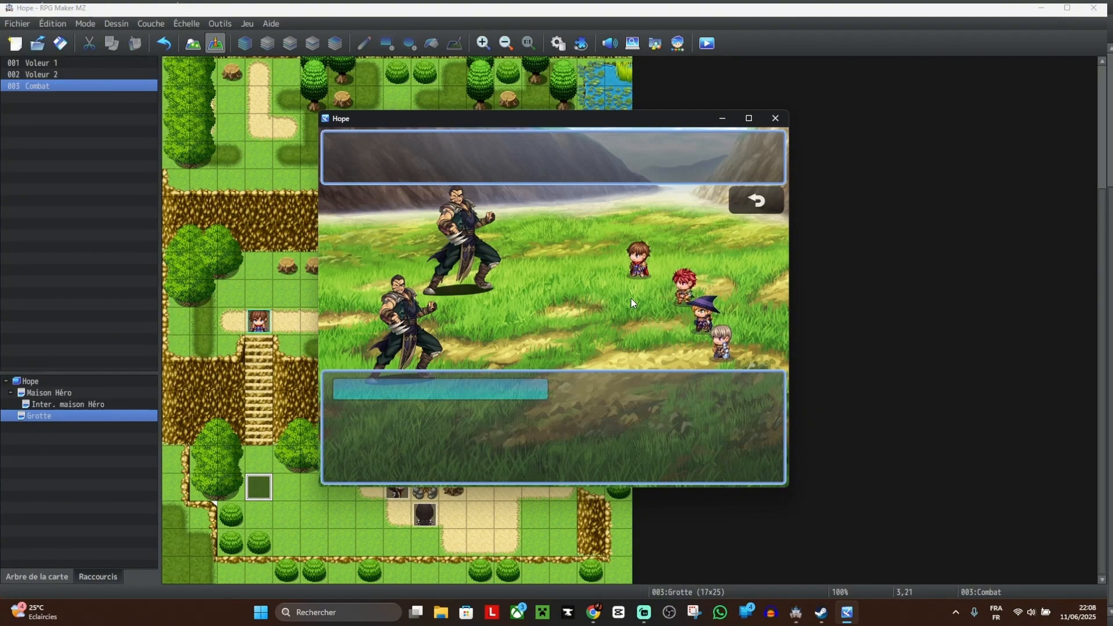
pyautogui.press('Escape')
pyautogui.press('Up')
pyautogui.press('Return')
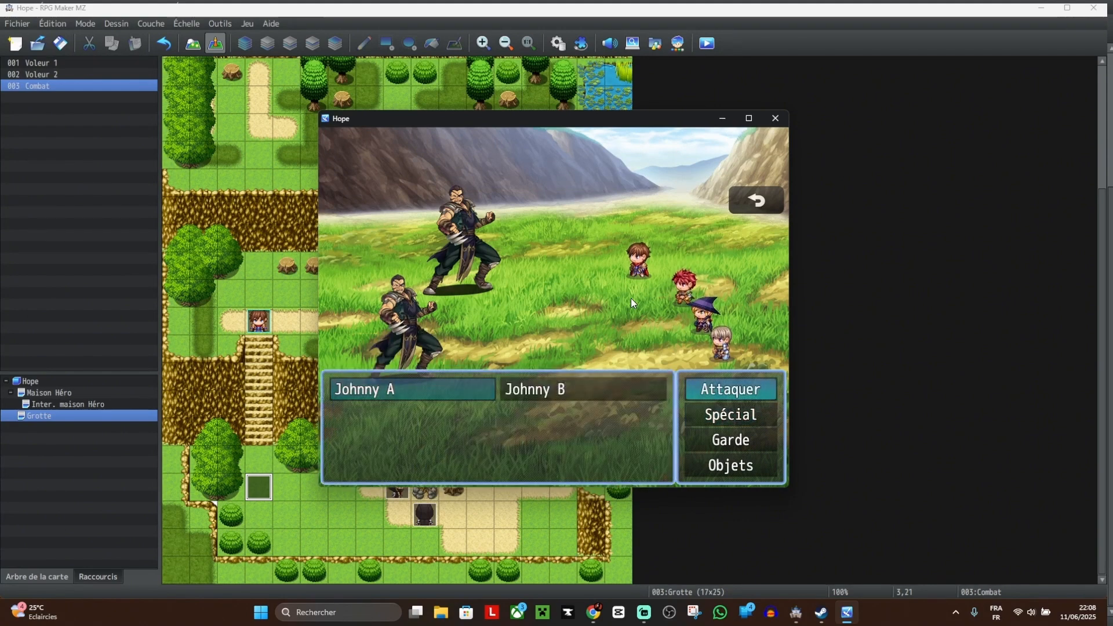
pyautogui.press('Right')
pyautogui.press('Return')
# Step: Check Michelle's special skill Volonté without using it, and order her to make a normal attack
pyautogui.press('Down')
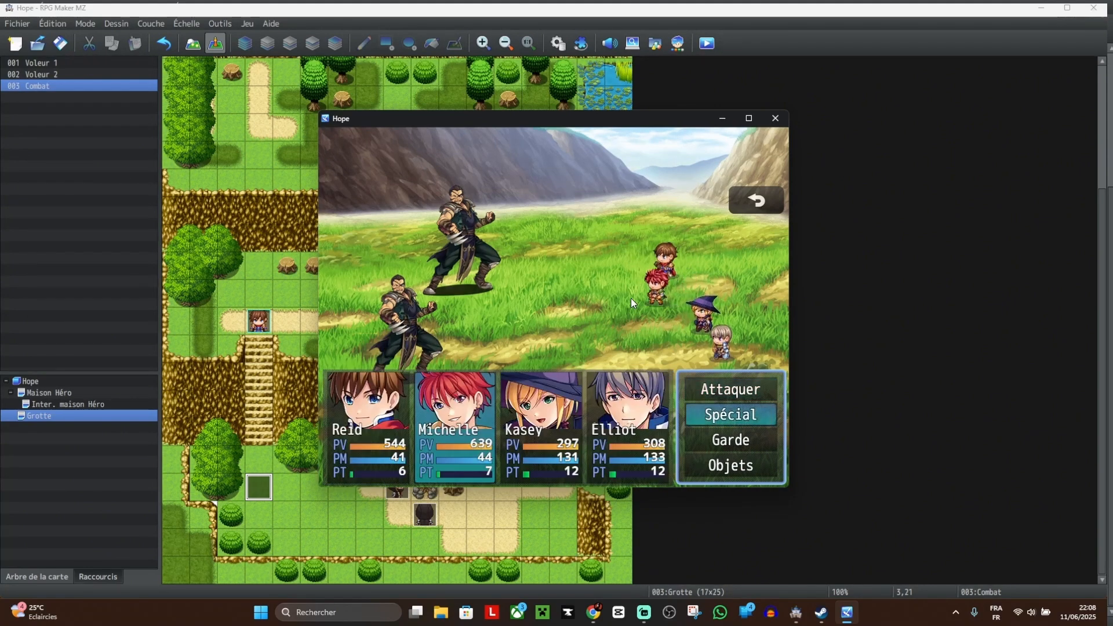
pyautogui.press('Return')
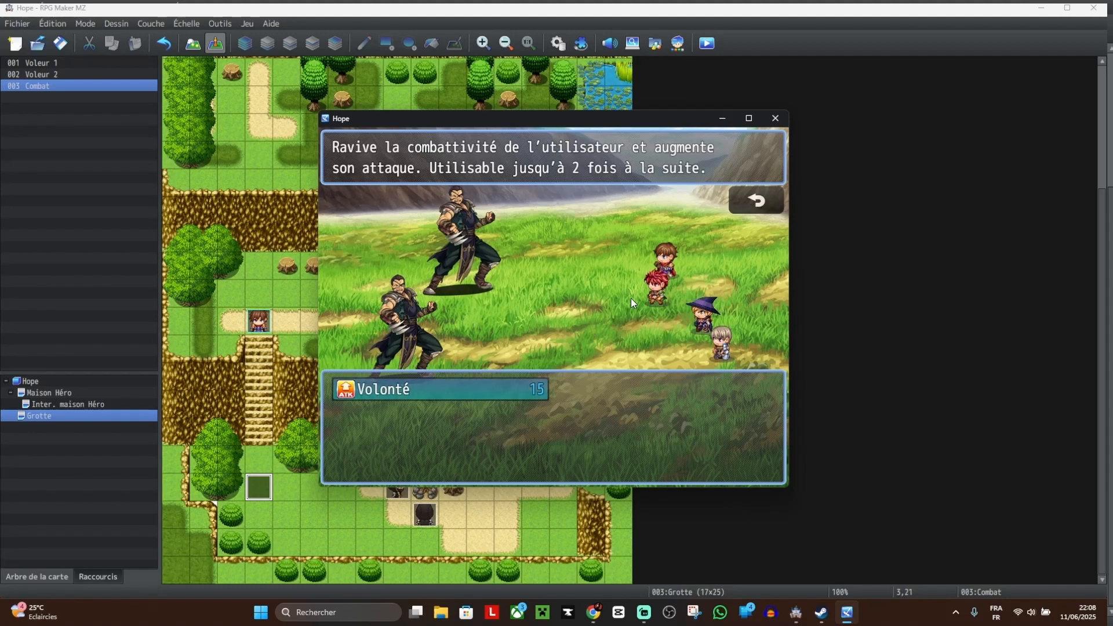
pyautogui.press('Escape')
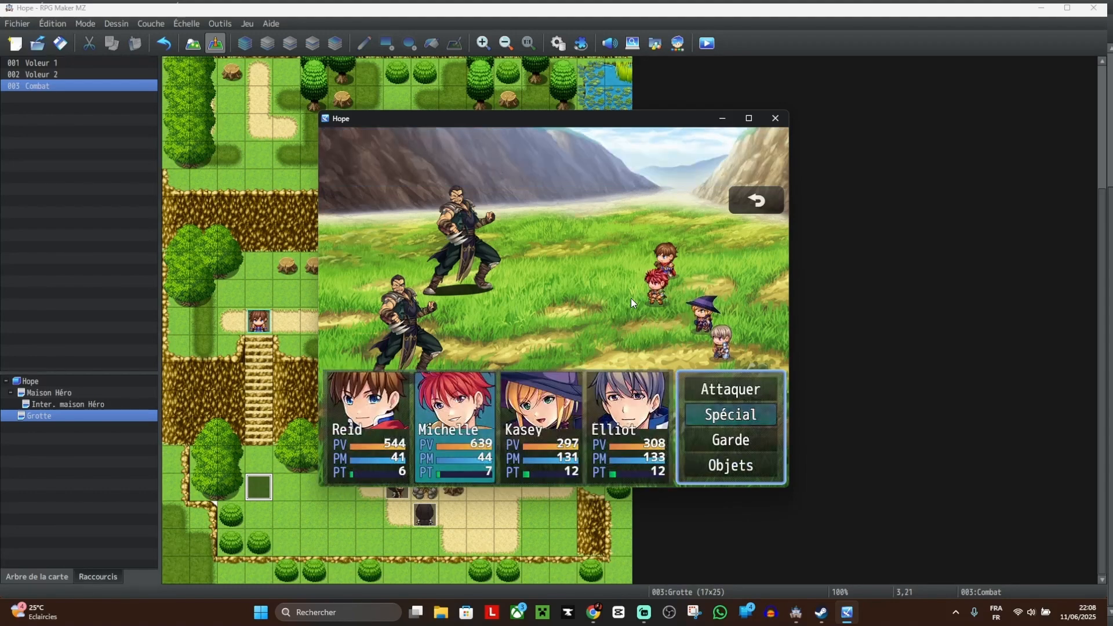
pyautogui.press('Up')
pyautogui.press('Return')
pyautogui.press('Return')
# Step: Have Kasey cast Feu I on an enemy and Elliot make a normal attack to play out the first round
pyautogui.press('Down')
pyautogui.press('Return')
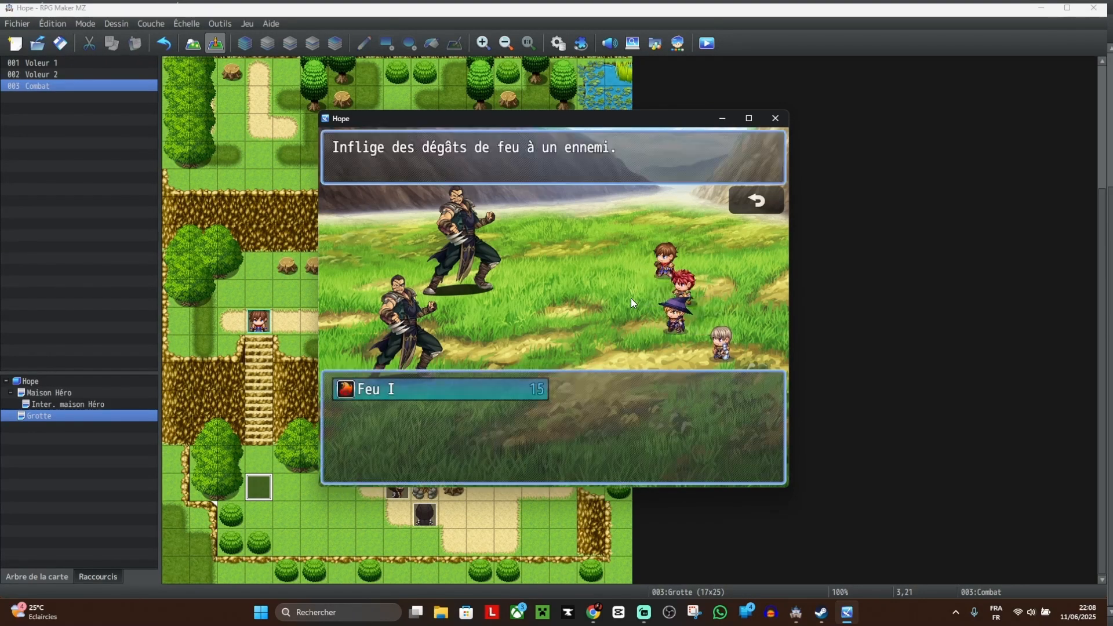
pyautogui.press('Return')
pyautogui.press('Return')
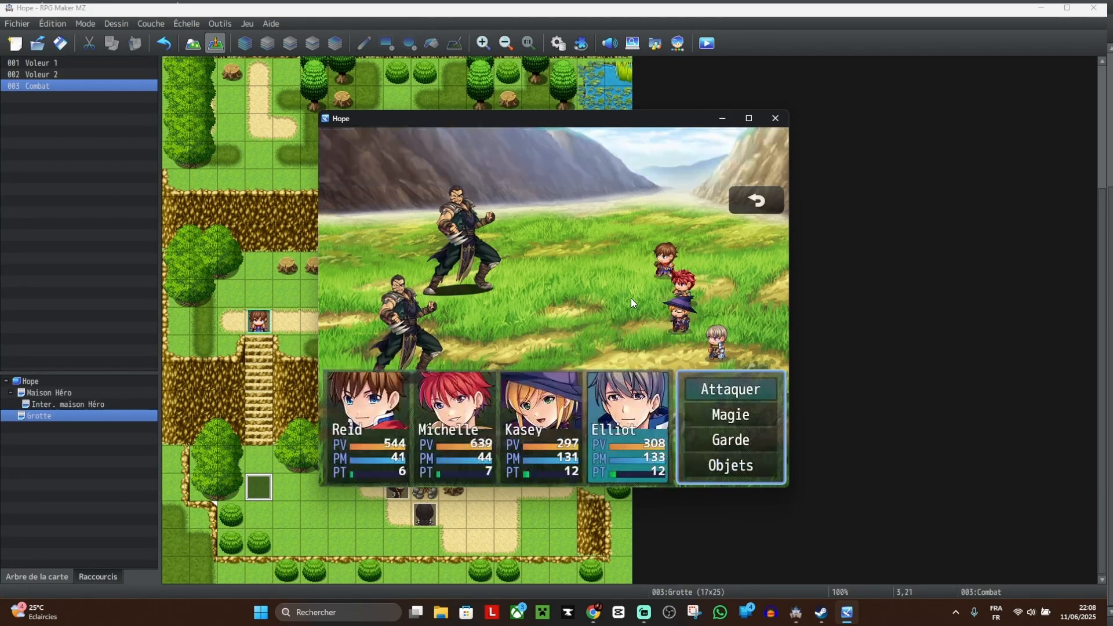
pyautogui.press('Return')
pyautogui.press('Return')
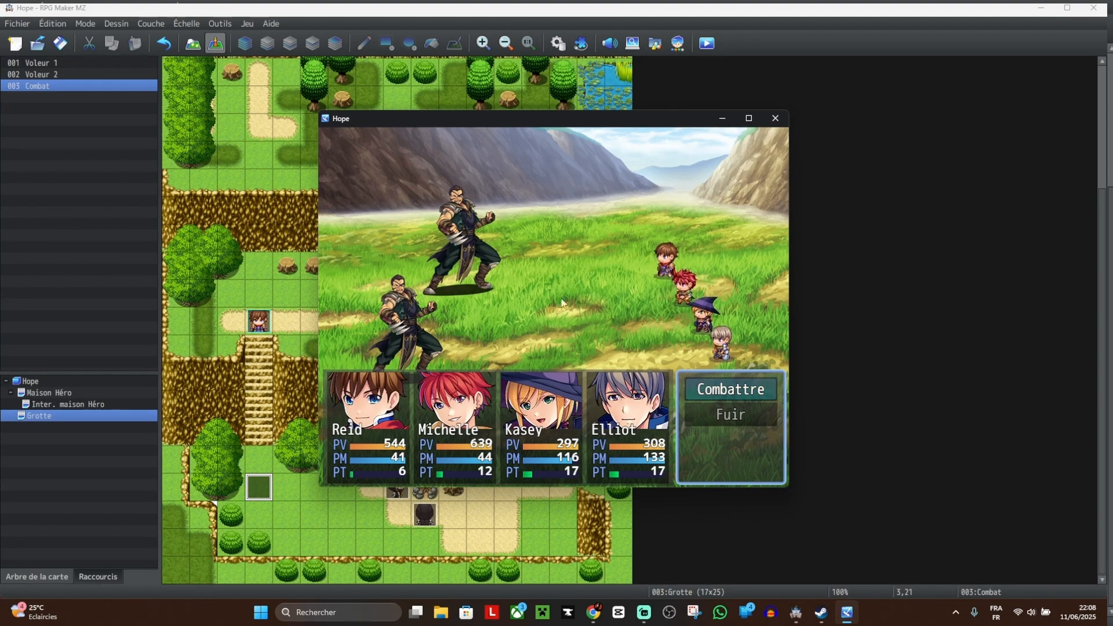
# Step: Begin the second round with Reid attacking Johnny B and Michelle attacking Johnny A, leaving her special skills unused
pyautogui.click(724, 388)
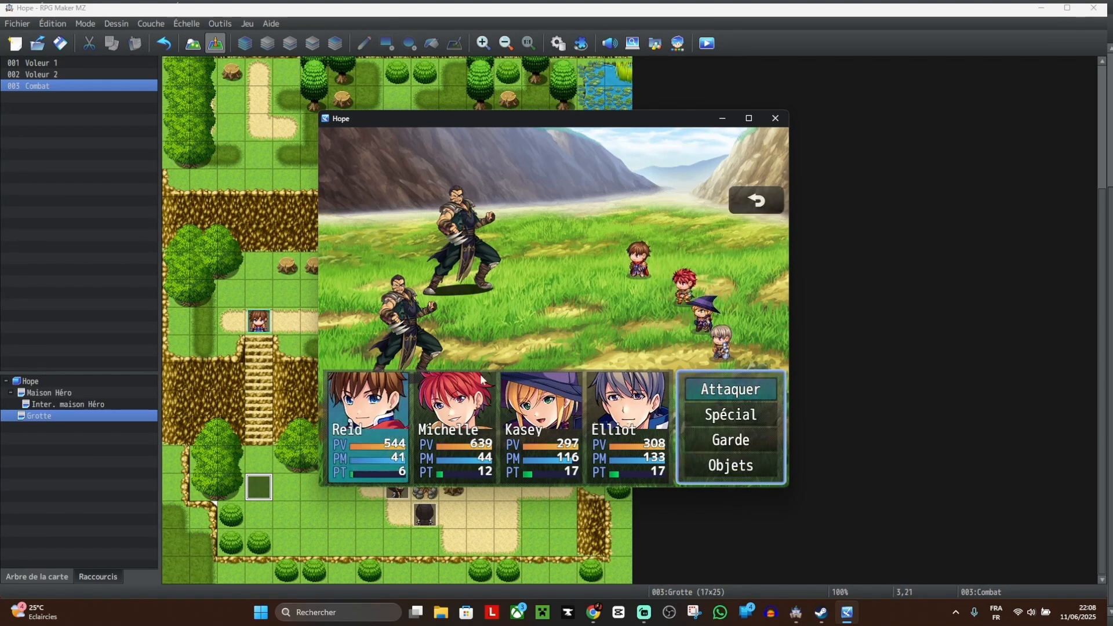
pyautogui.click(754, 390)
pyautogui.click(582, 389)
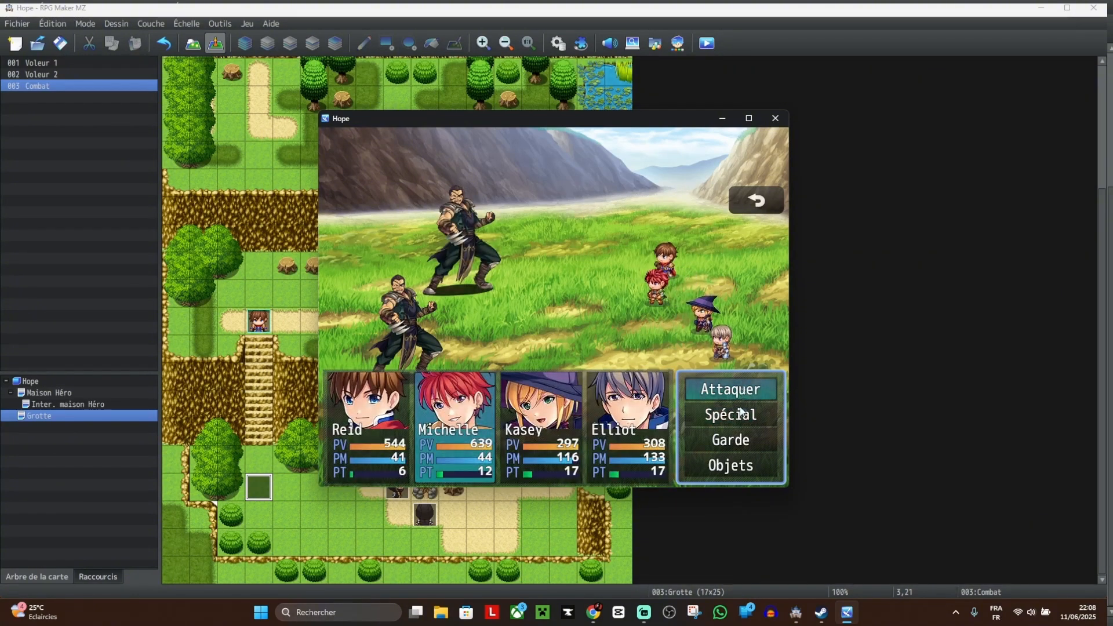
pyautogui.click(736, 413)
pyautogui.click(756, 200)
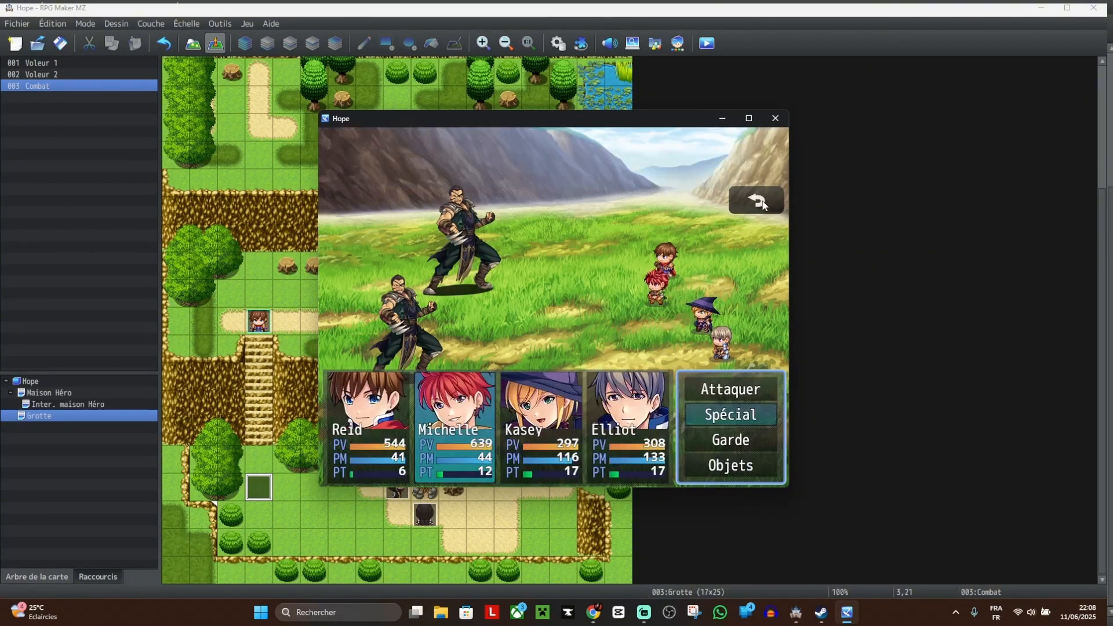
pyautogui.click(753, 388)
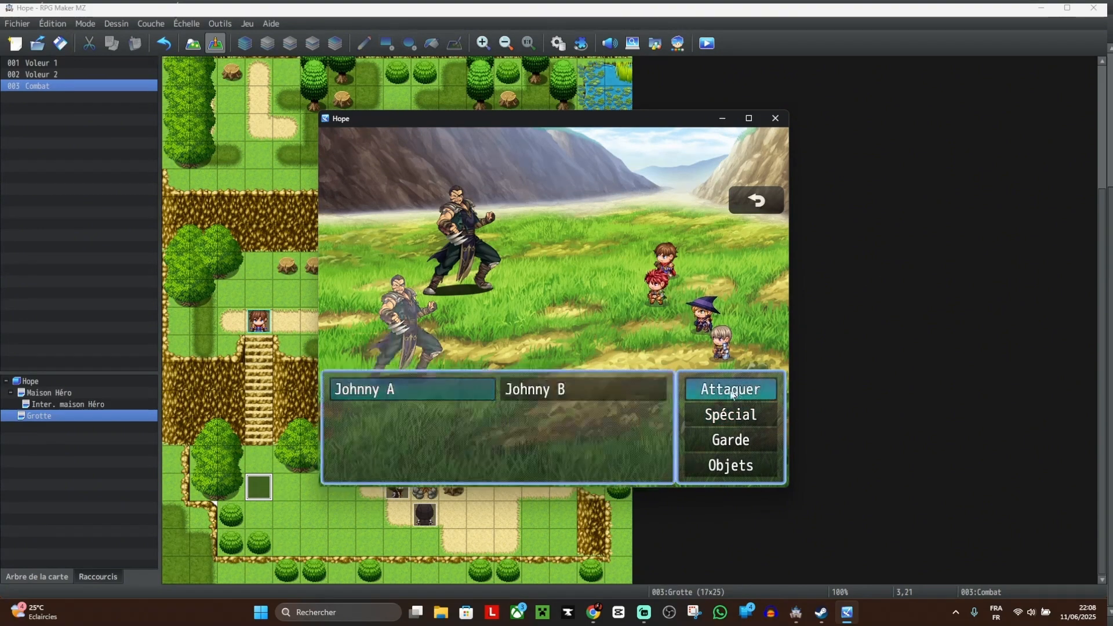
pyautogui.click(441, 391)
# Step: Have Kasey cast Feu I on Johnny A, review Elliot's spells and order him to attack Johnny A
pyautogui.click(713, 414)
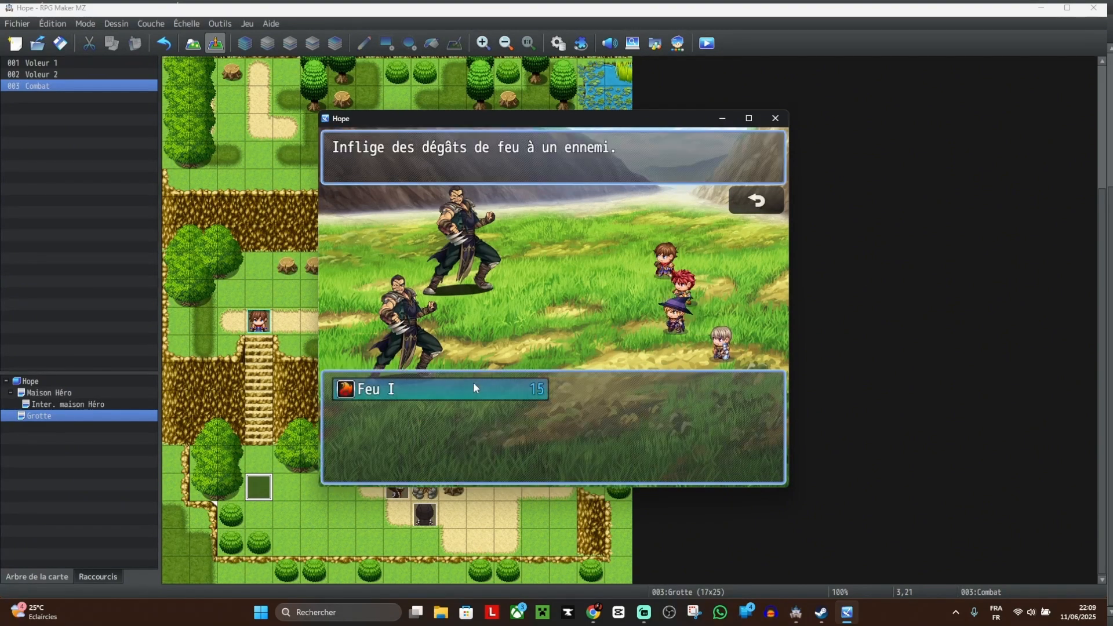
pyautogui.click(473, 385)
pyautogui.click(394, 387)
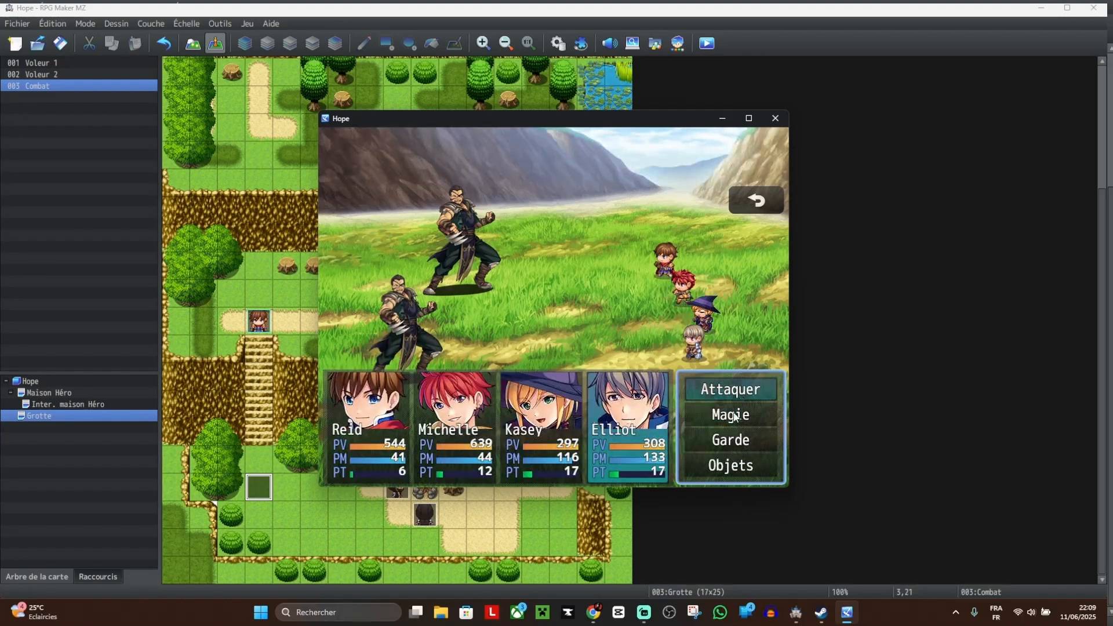
pyautogui.click(732, 415)
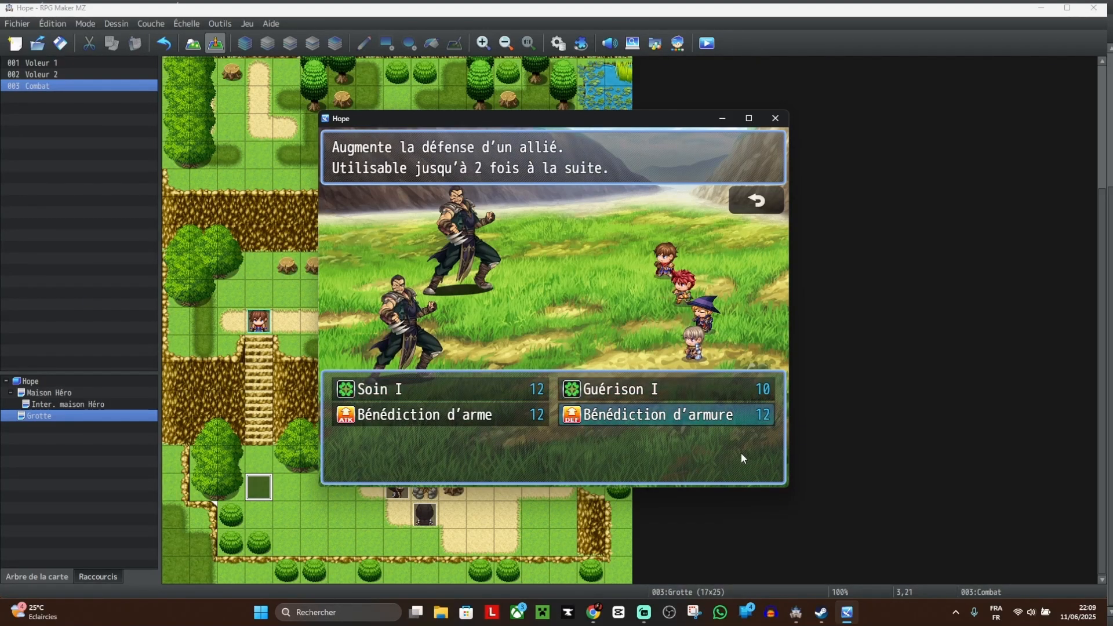
pyautogui.click(742, 200)
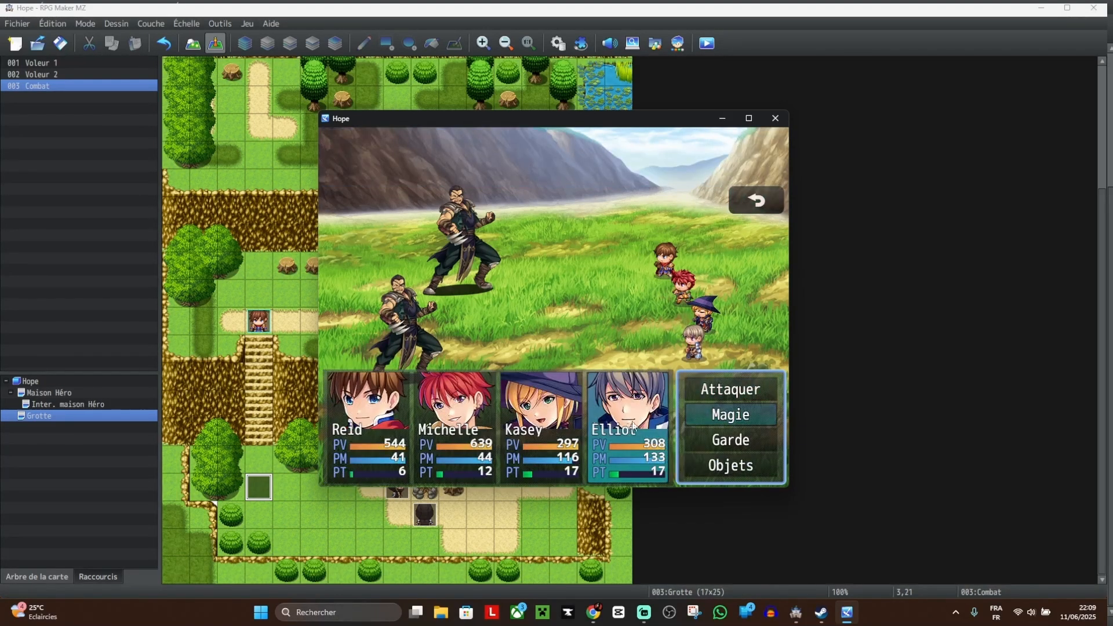
pyautogui.click(730, 392)
pyautogui.click(406, 388)
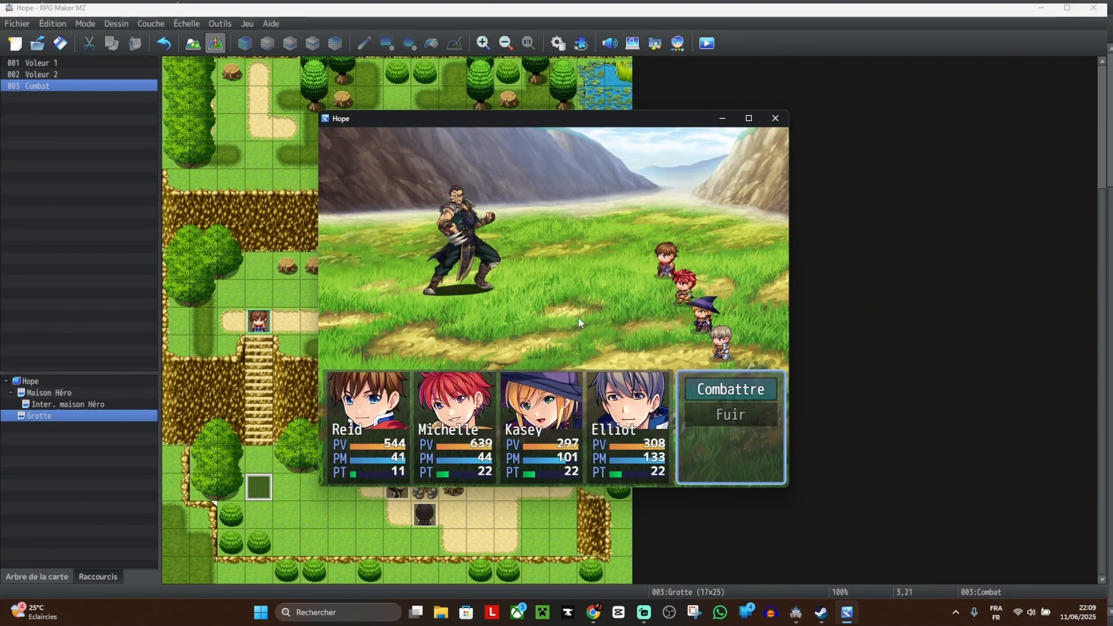
# Step: Begin the third round with Reid and Michelle both attacking the remaining enemy, Johnny B
pyautogui.click(735, 393)
pyautogui.click(736, 392)
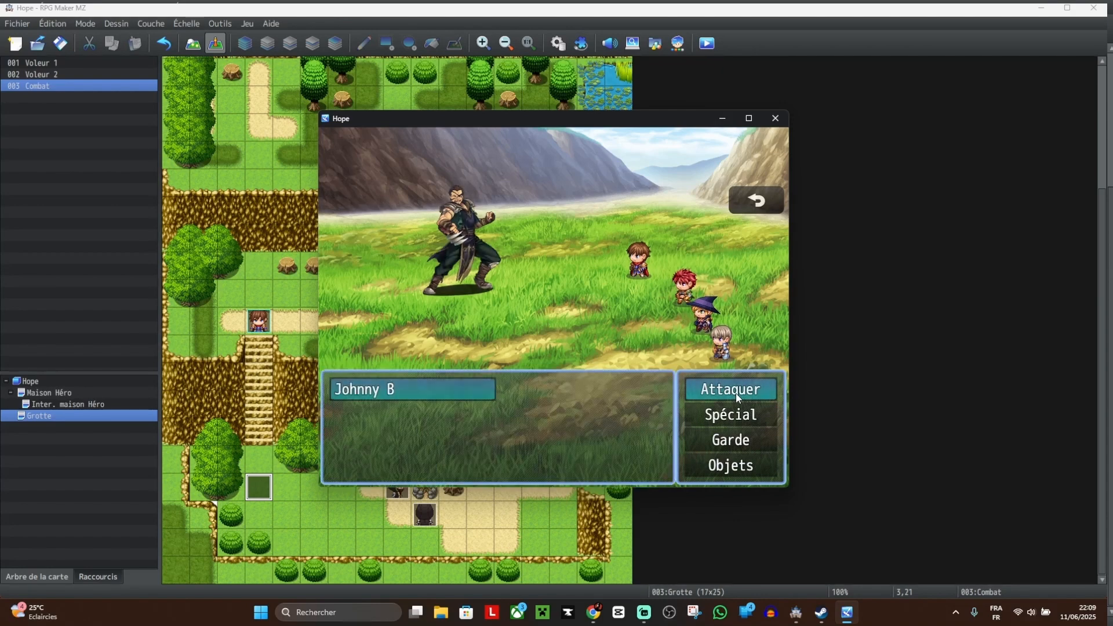
pyautogui.rightClick(426, 397)
pyautogui.click(735, 394)
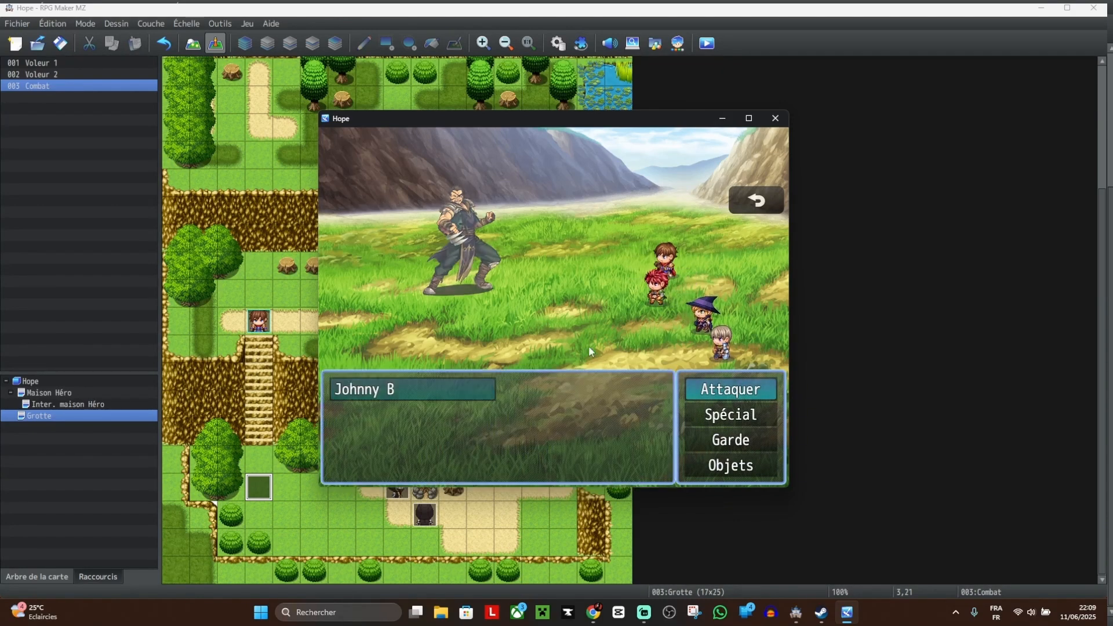
pyautogui.click(429, 390)
# Step: Finish the battle with Kasey's Feu I and Elliot's attack on Johnny B, and continue past the victory message
pyautogui.click(724, 412)
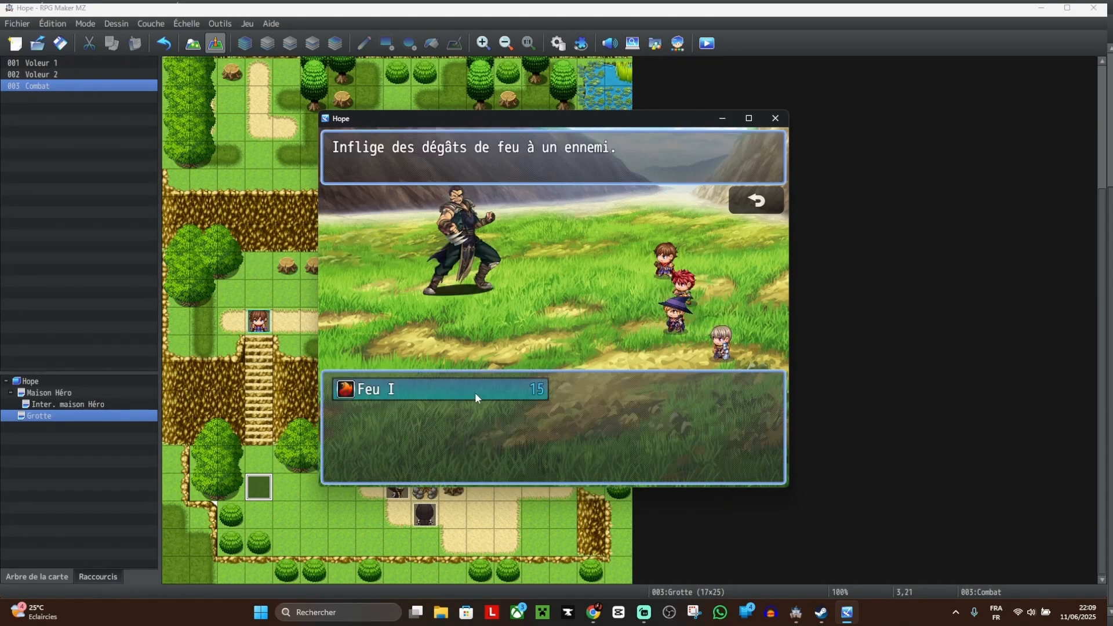
pyautogui.click(475, 392)
pyautogui.click(456, 250)
pyautogui.click(731, 389)
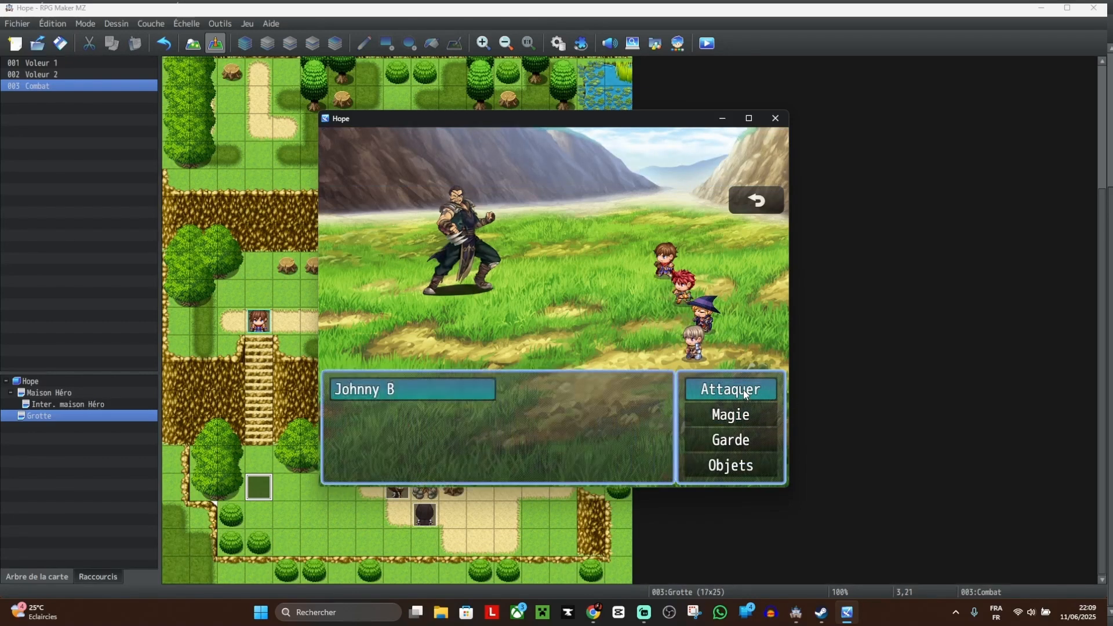
pyautogui.click(412, 388)
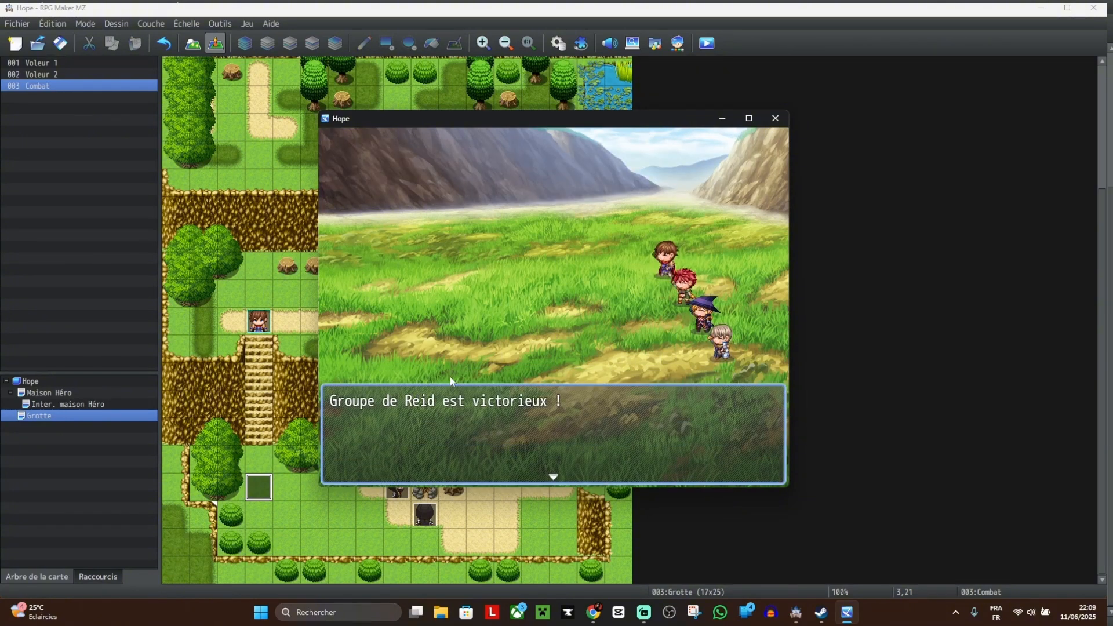
pyautogui.click(509, 359)
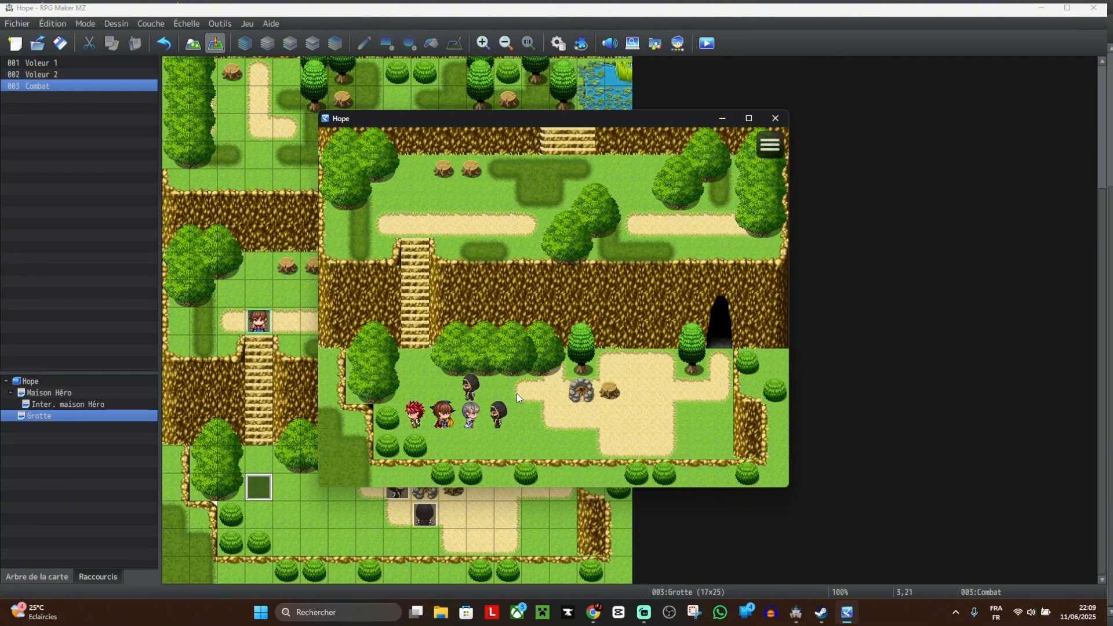
# Step: End the playtest, look through the scene and battle commands available for the Combat event, and close its editor unchanged
pyautogui.click(776, 120)
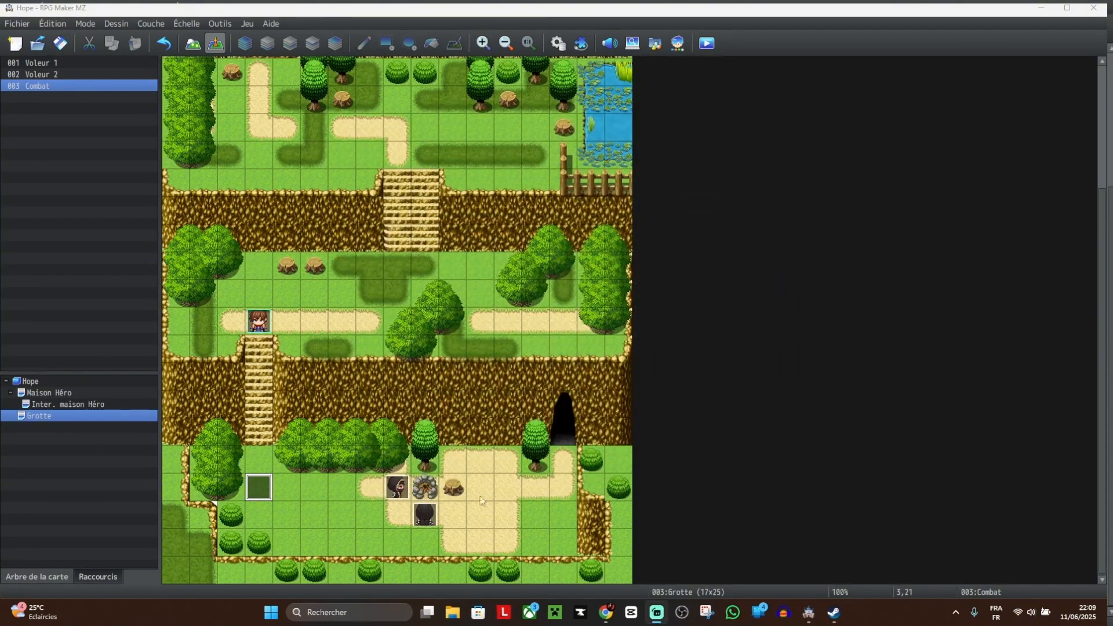
pyautogui.doubleClick(259, 488)
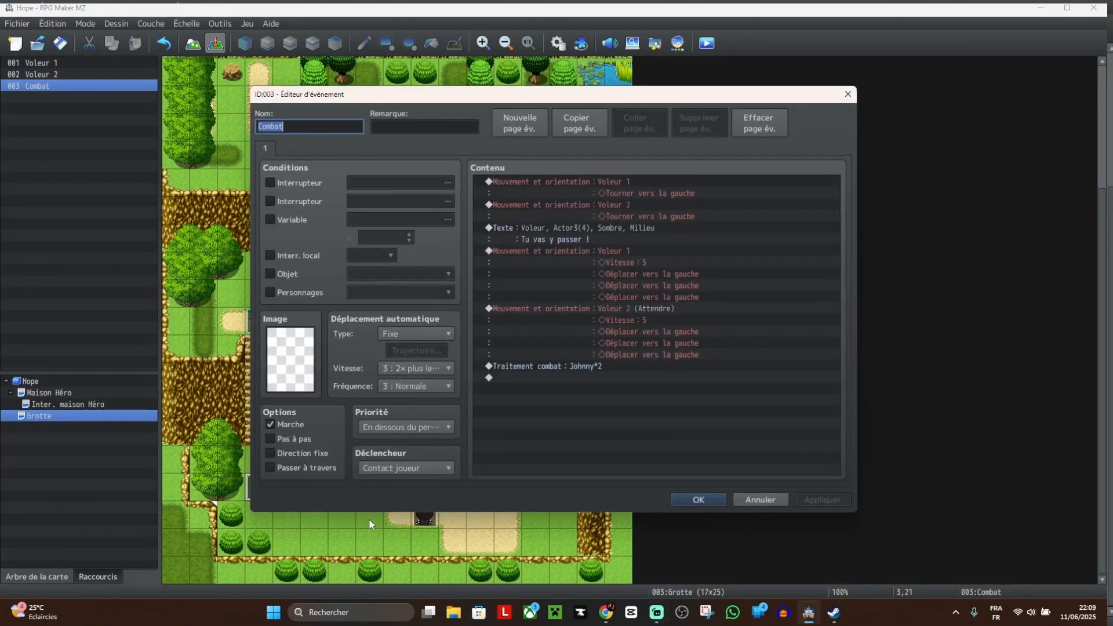
pyautogui.doubleClick(606, 374)
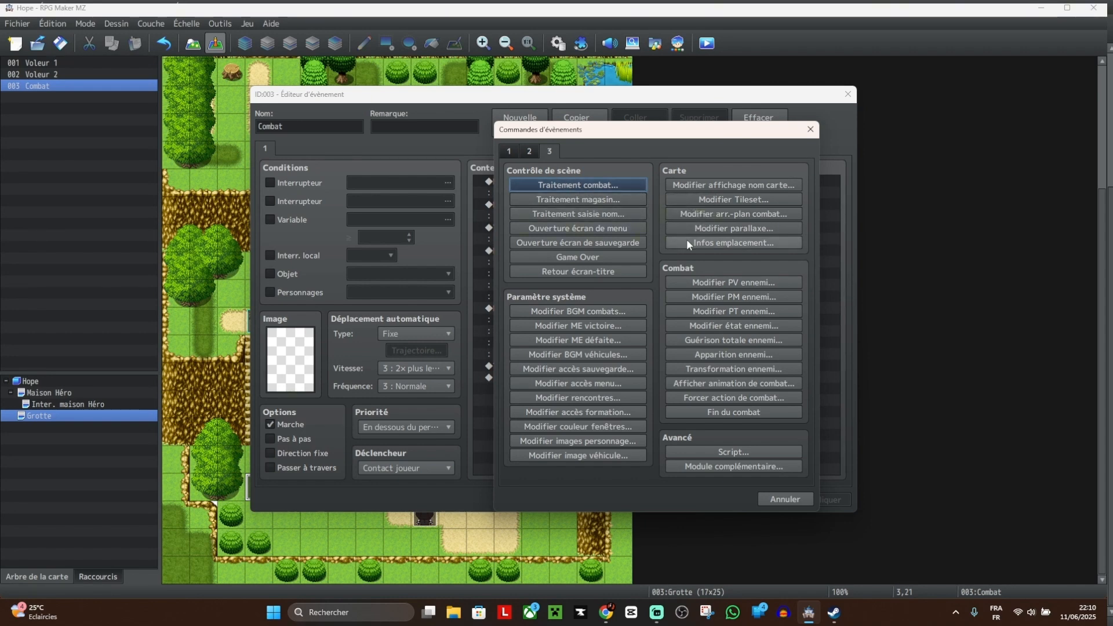
pyautogui.click(810, 129)
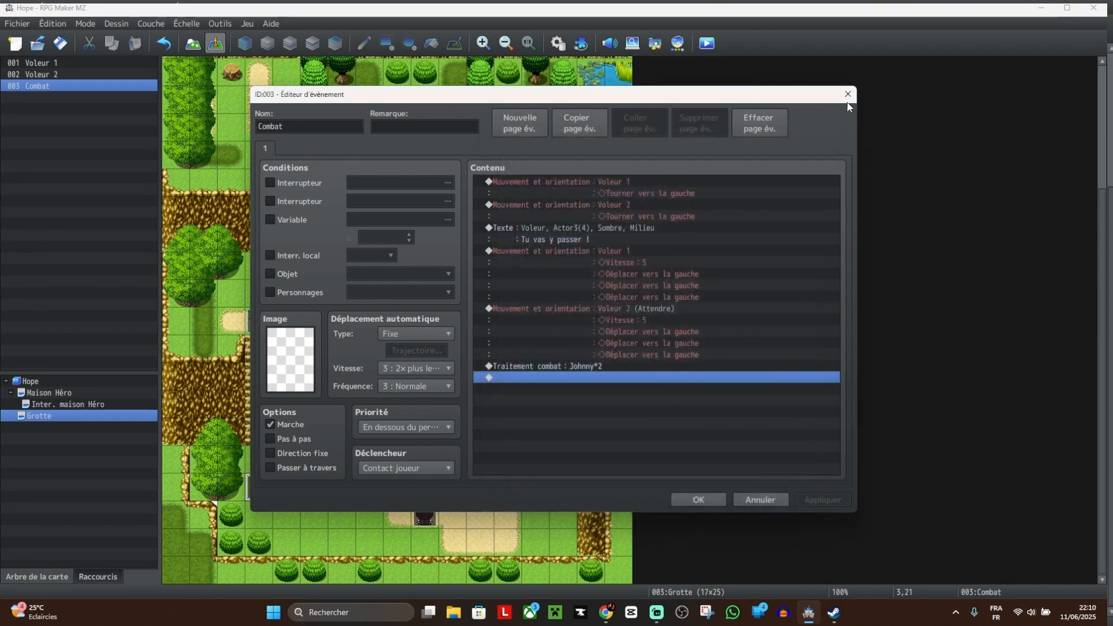
pyautogui.click(847, 94)
# Step: In the database, set the Johnny enemy's first loot drop to item 0007 Potion with a probability of 1/1
pyautogui.click(558, 45)
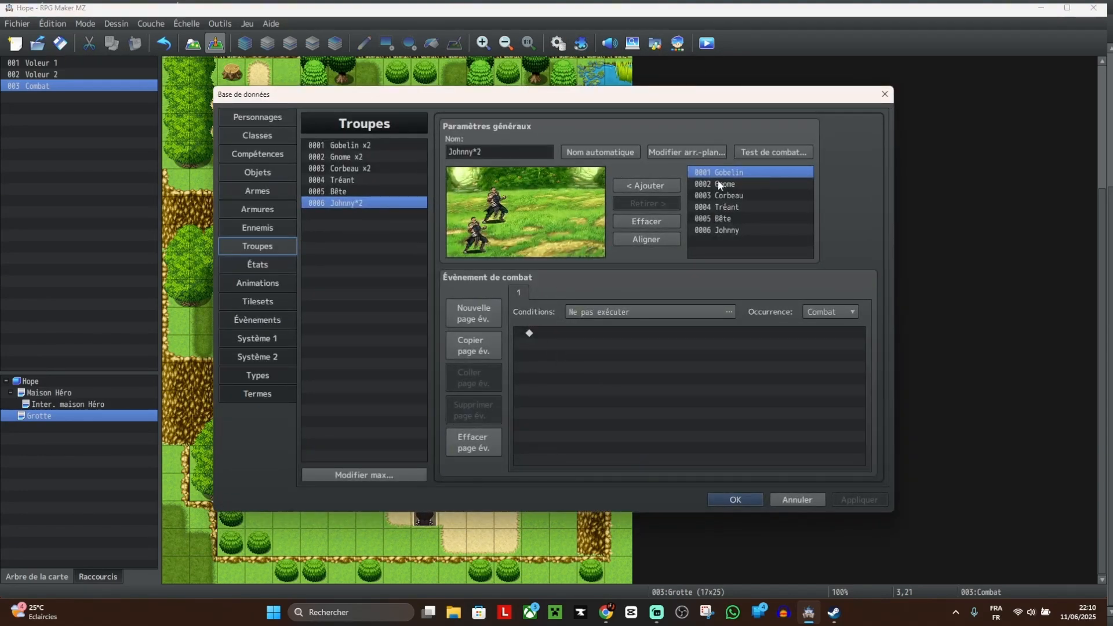
pyautogui.click(268, 226)
pyautogui.click(583, 276)
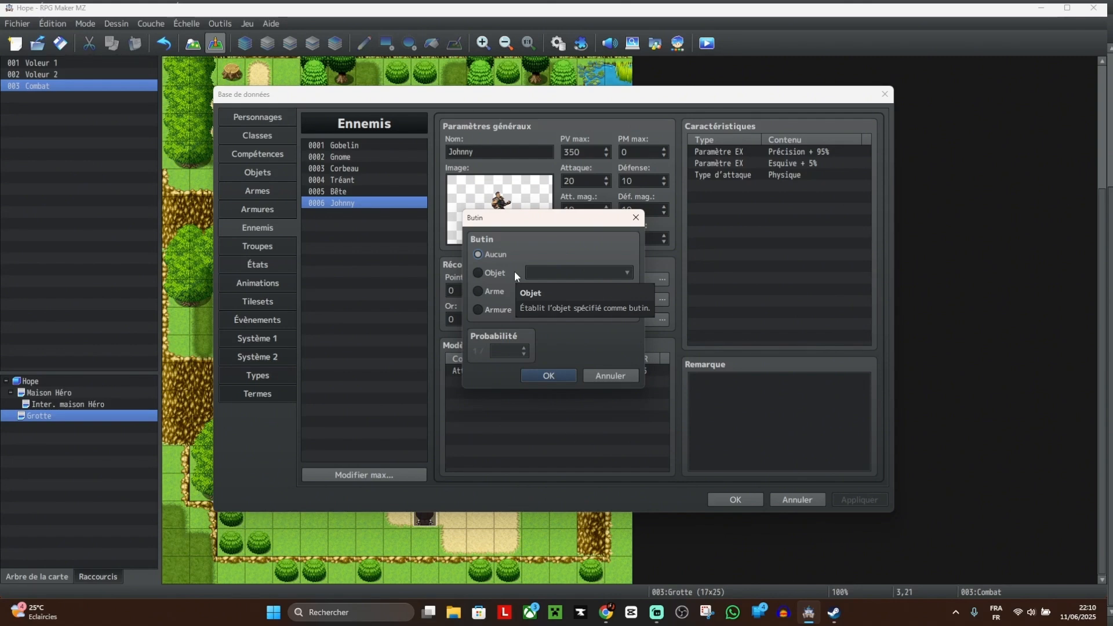
pyautogui.click(495, 271)
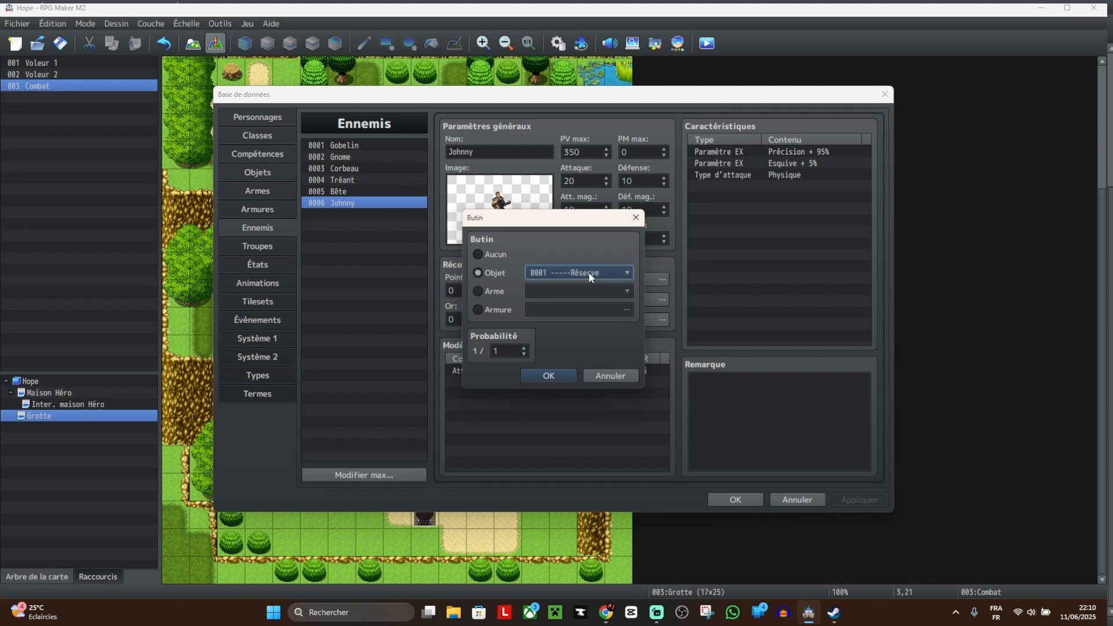
pyautogui.click(589, 272)
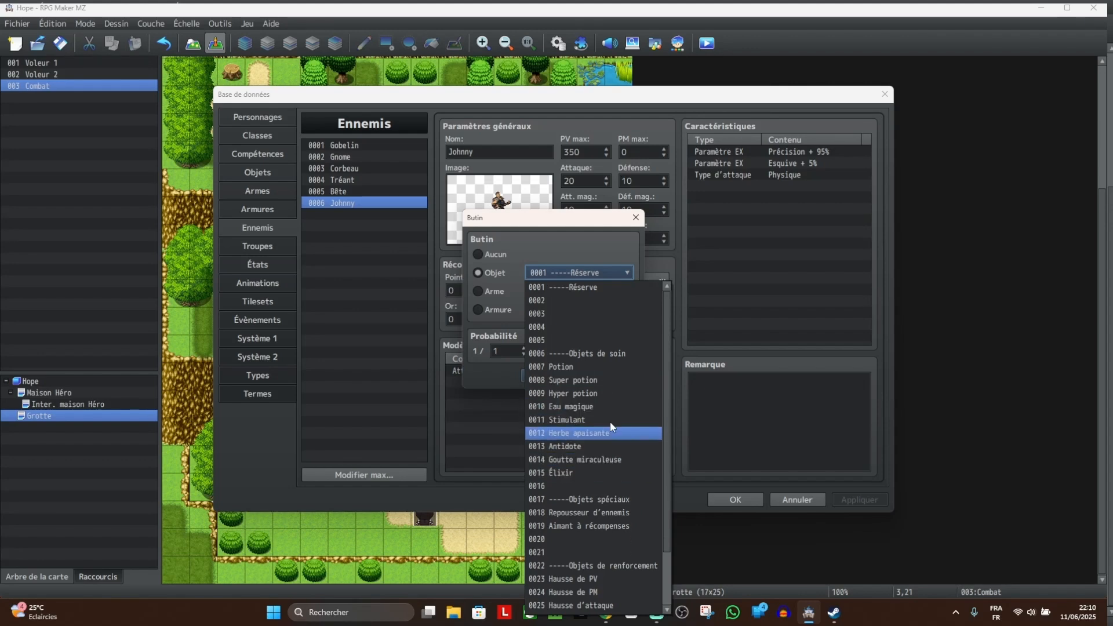
pyautogui.click(584, 367)
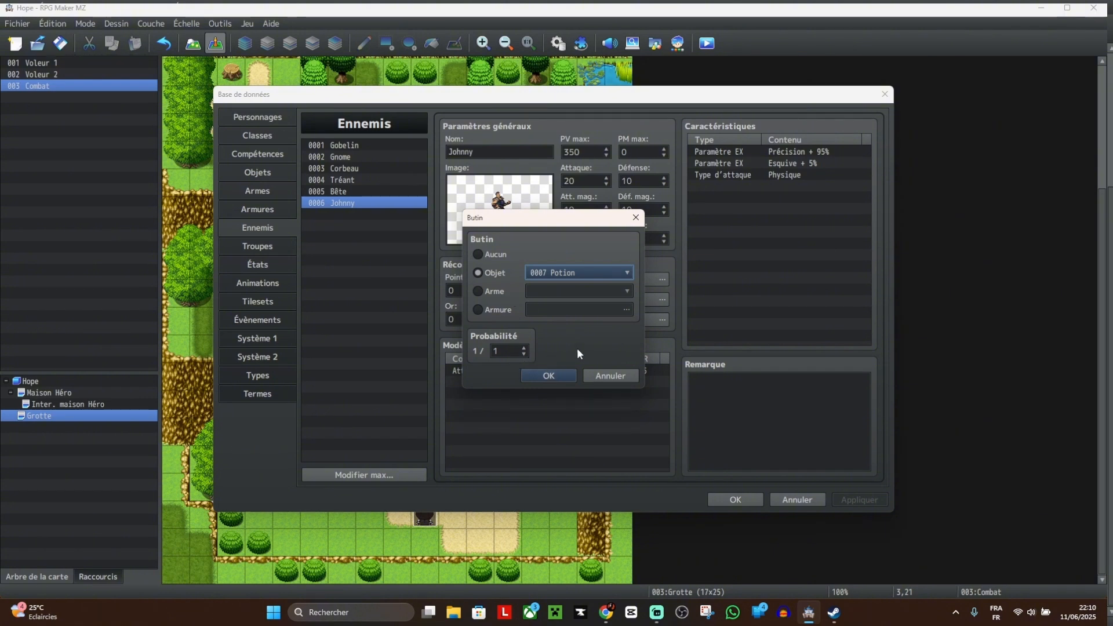
pyautogui.click(547, 376)
# Step: Set the Johnny enemy's second loot drop to item 0011 Stimulant with a probability of 1/1 and apply the change
pyautogui.doubleClick(634, 301)
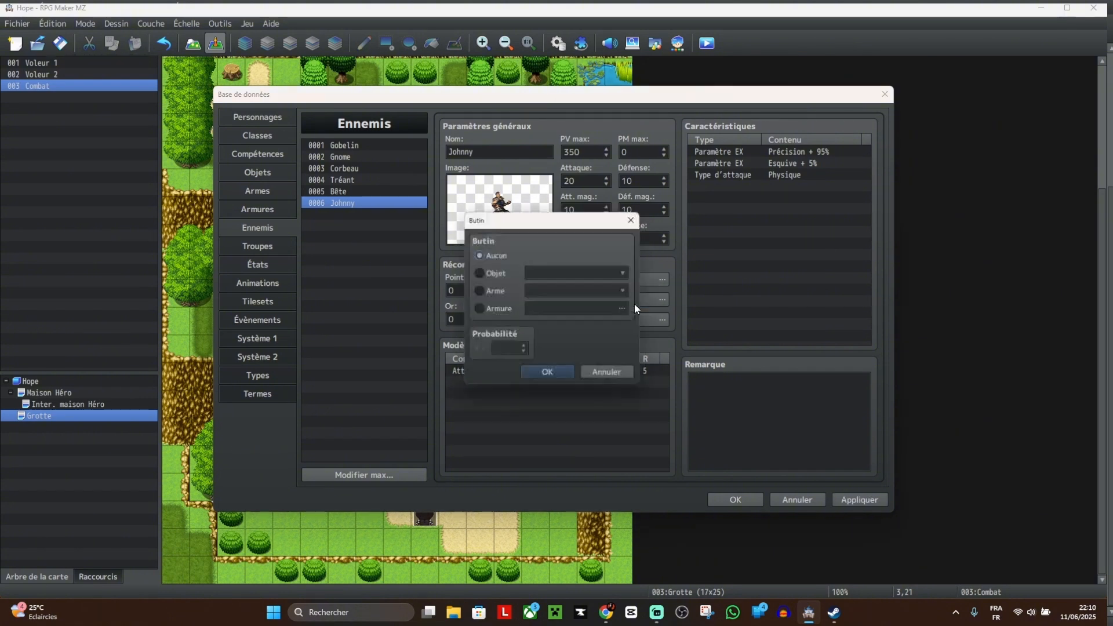
pyautogui.click(479, 273)
pyautogui.click(566, 273)
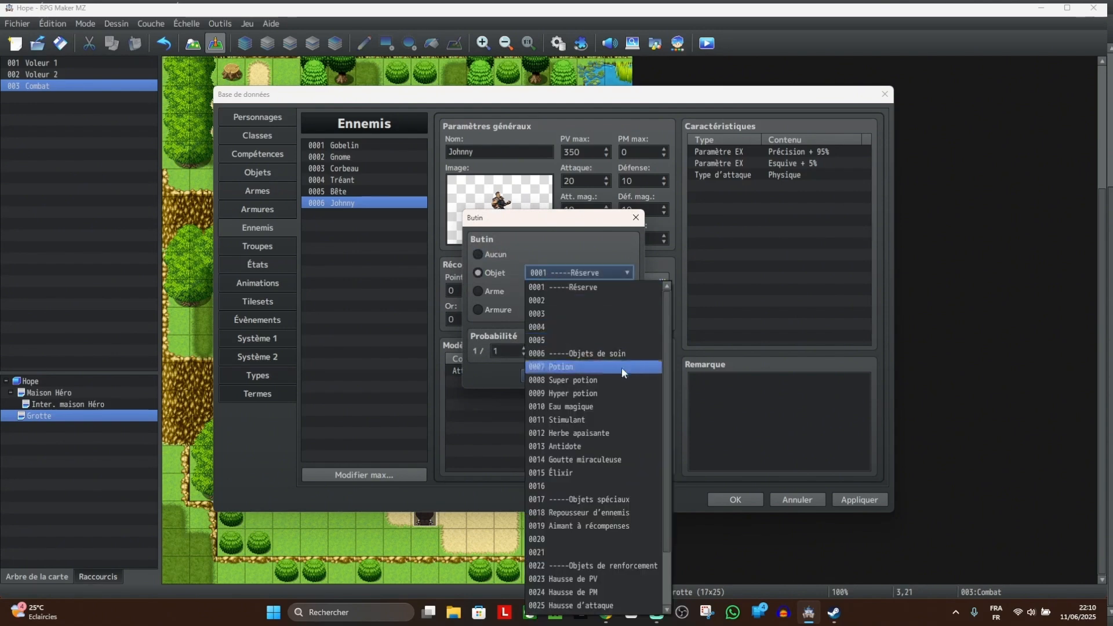
pyautogui.click(601, 419)
pyautogui.click(556, 374)
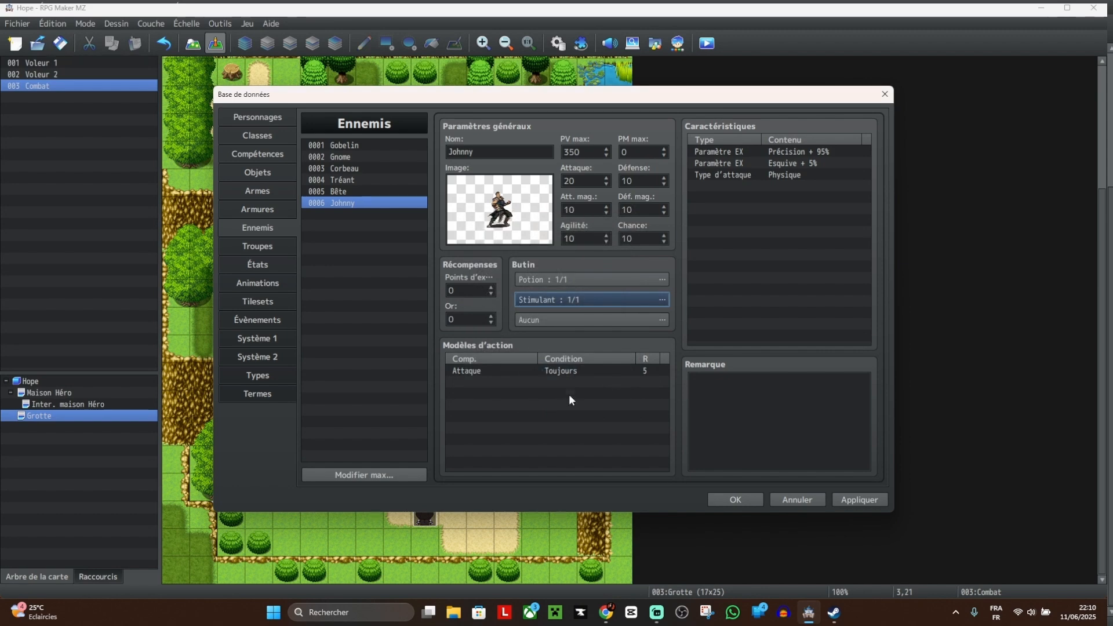
pyautogui.click(882, 500)
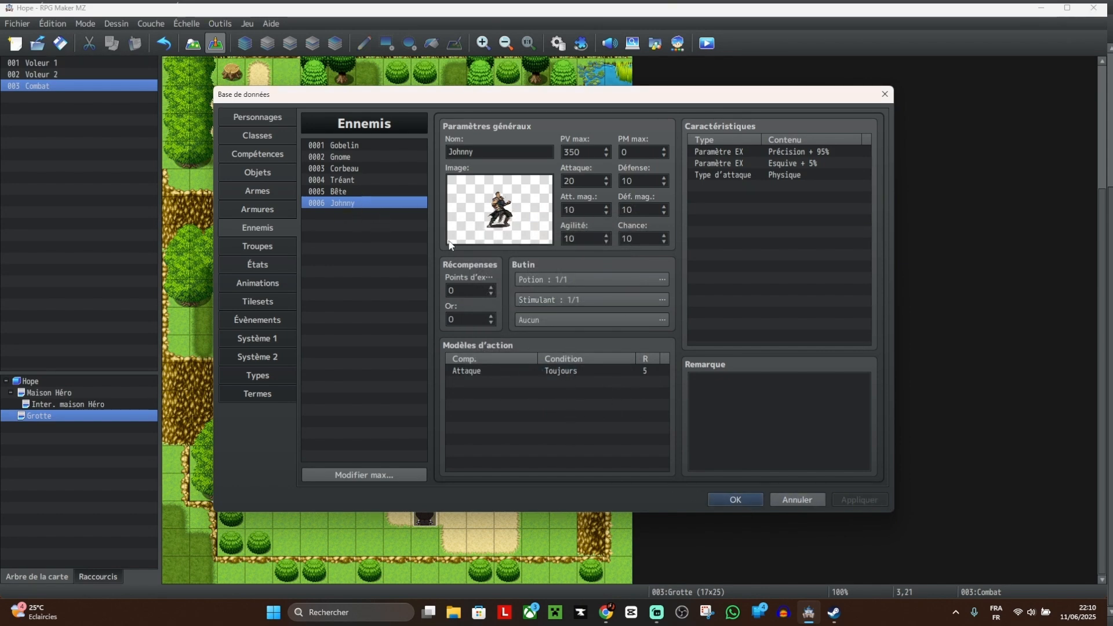
# Step: Move the lower Johnny slightly upward in the Johnny*2 troop's battle preview, and save the database changes
pyautogui.click(266, 244)
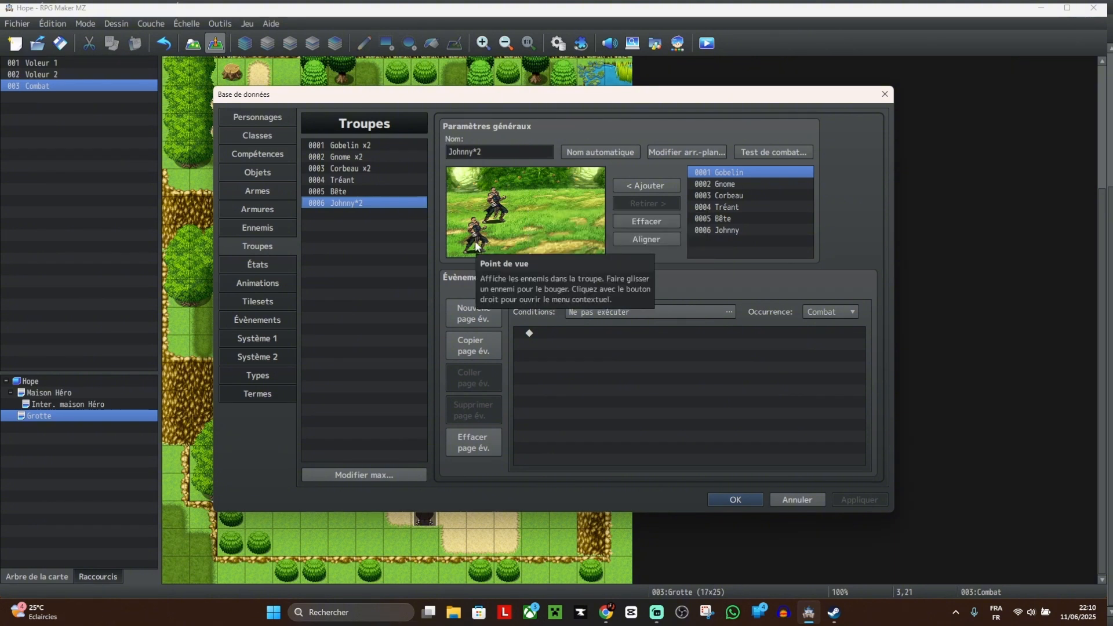
pyautogui.click(250, 228)
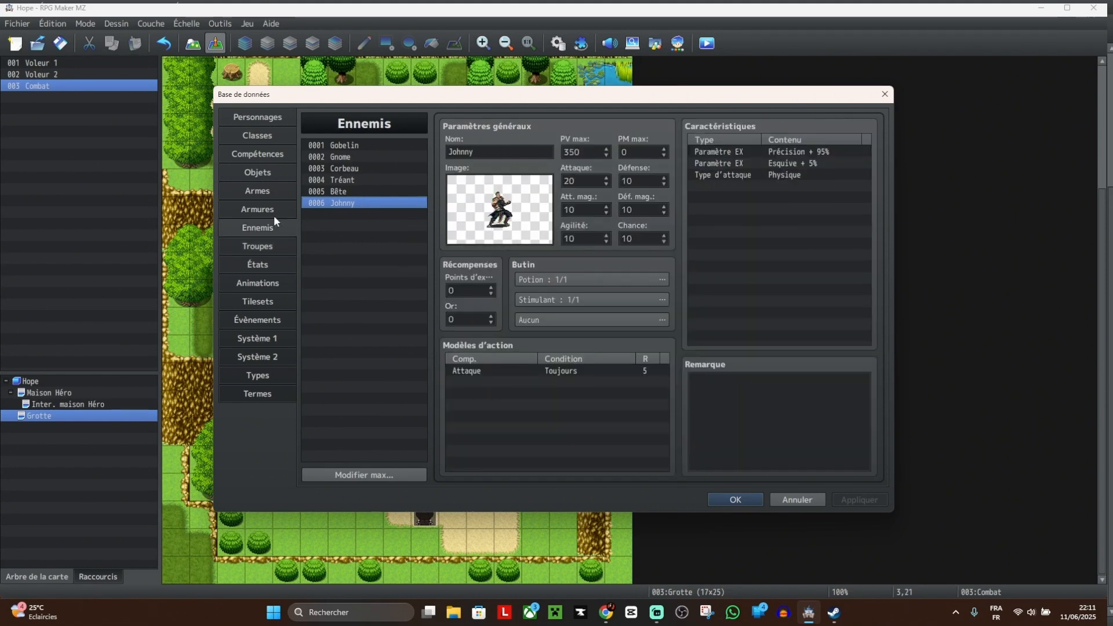
pyautogui.click(257, 245)
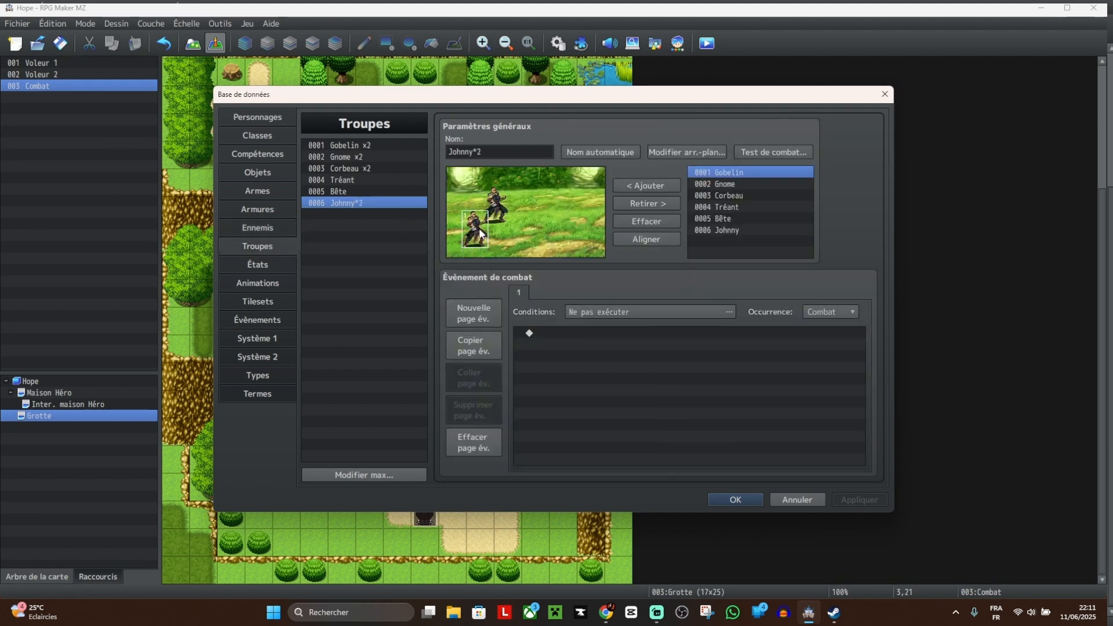
pyautogui.moveTo(480, 238); pyautogui.dragTo(480, 225)
pyautogui.click(861, 500)
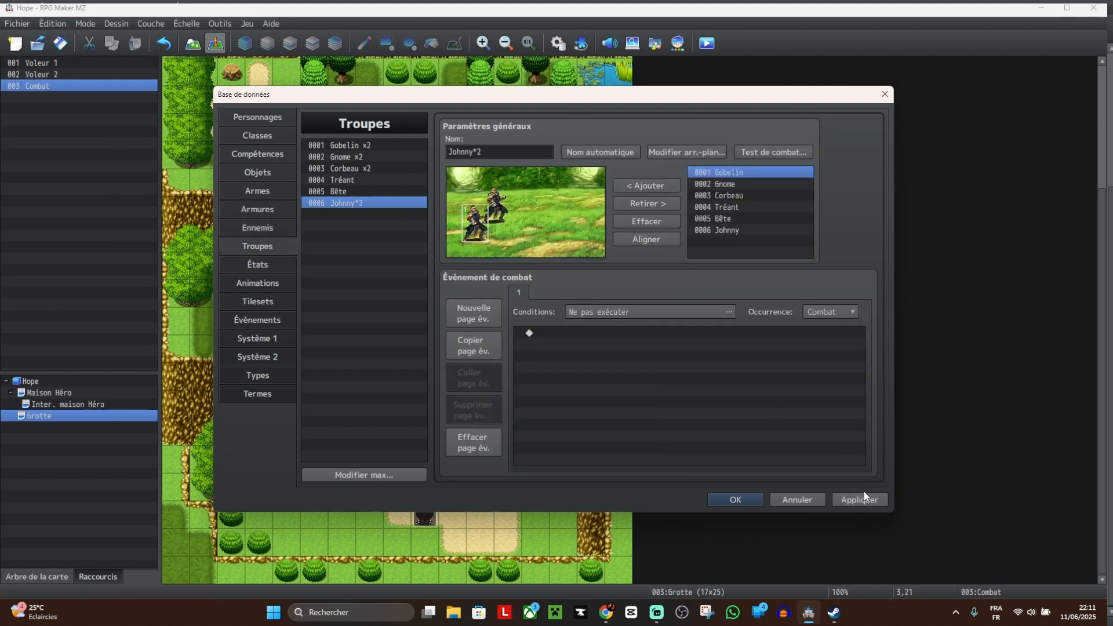
pyautogui.click(748, 501)
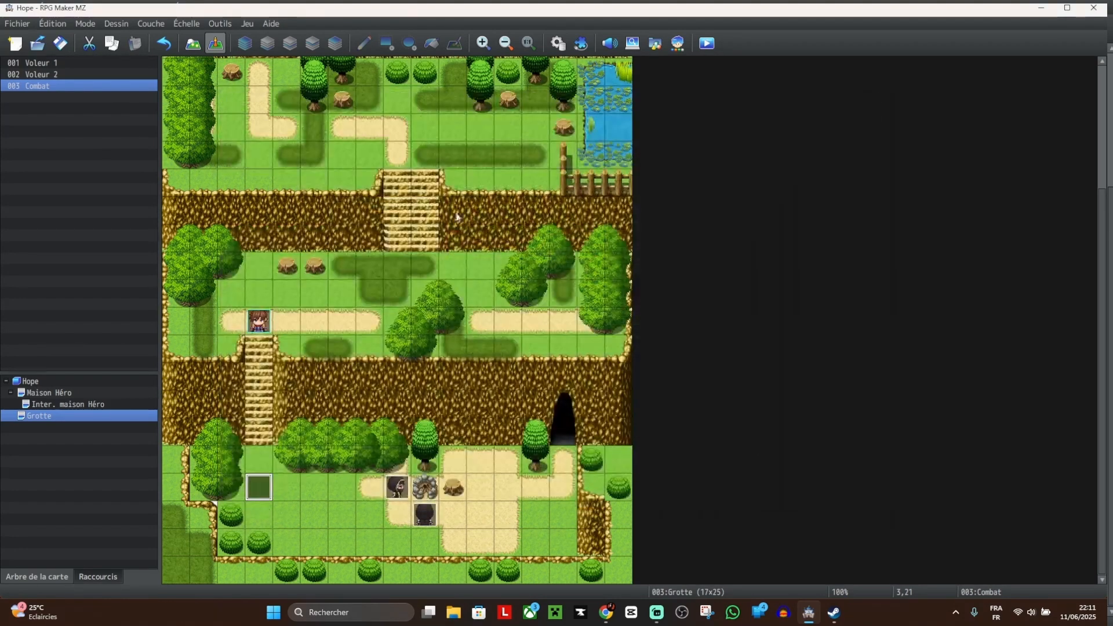
# Step: From the Combat event's commands, preview the player's Question, Note de musique and Colère thought bubbles without adding one
pyautogui.doubleClick(259, 488)
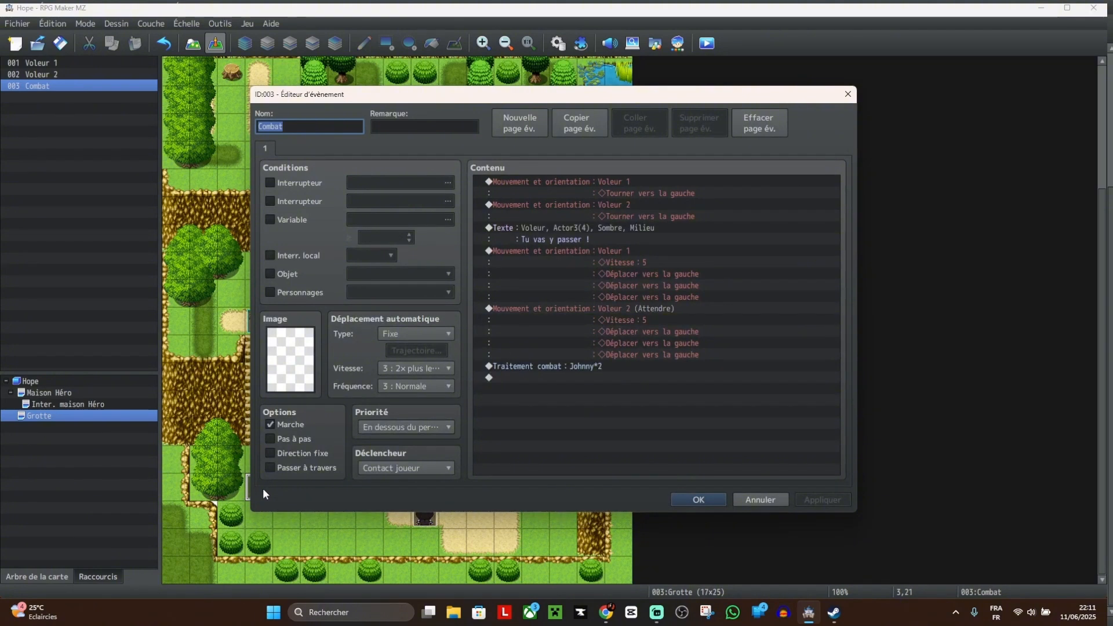
pyautogui.doubleClick(597, 373)
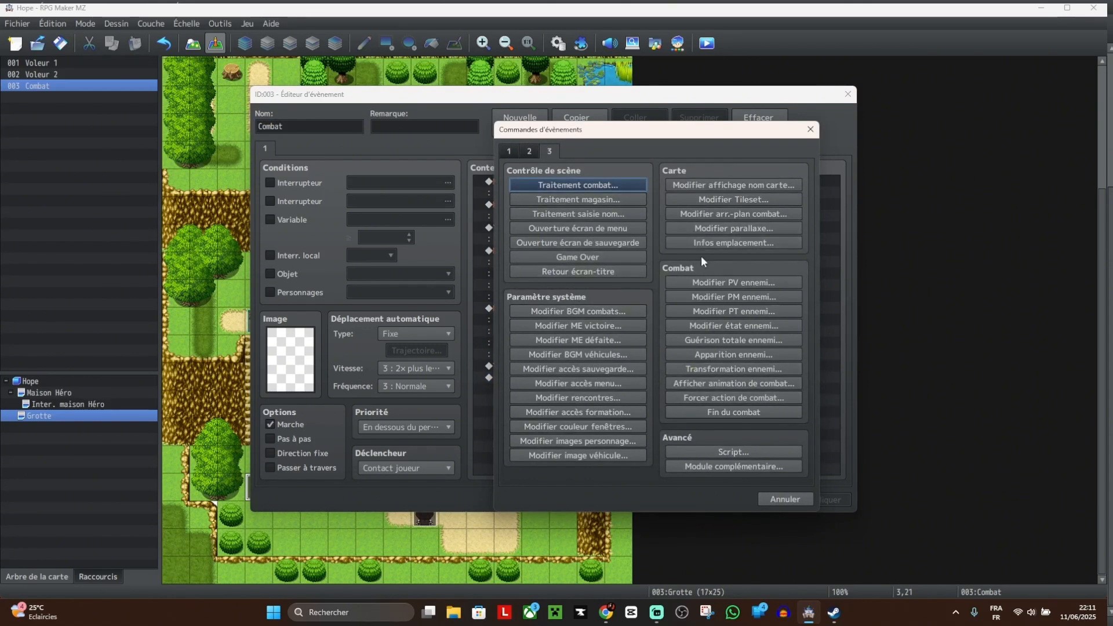
pyautogui.click(529, 150)
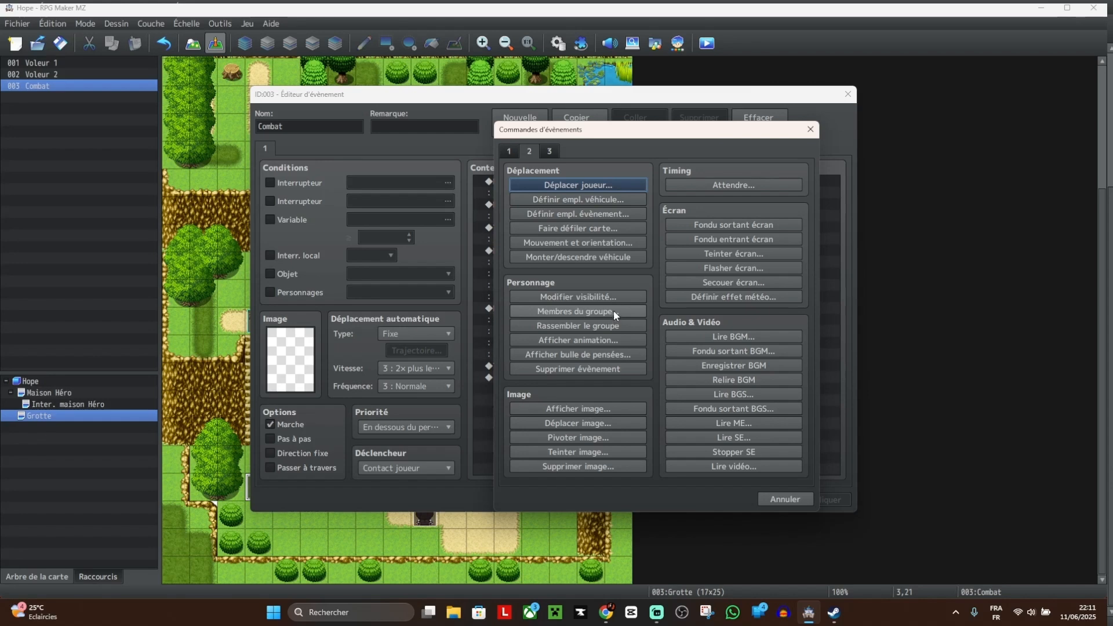
pyautogui.click(630, 359)
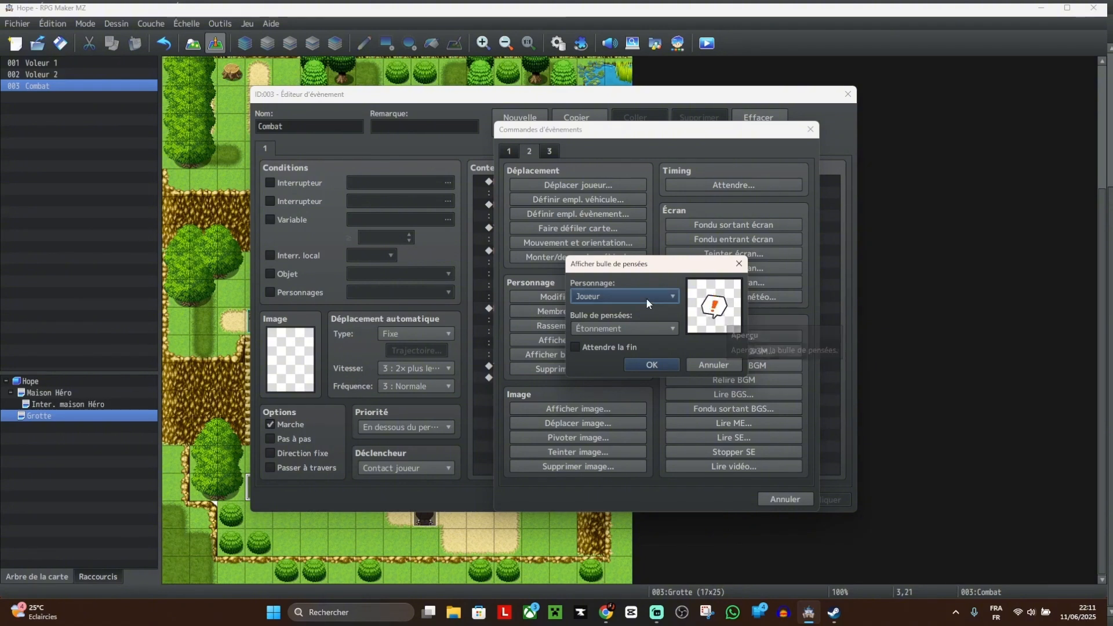
pyautogui.click(630, 329)
pyautogui.click(629, 355)
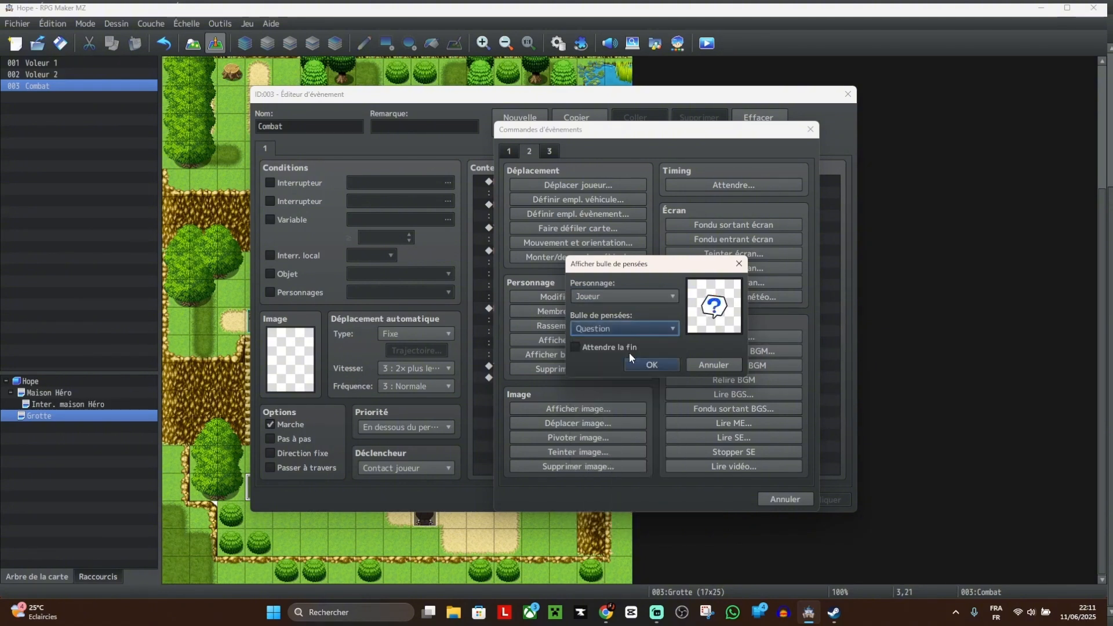
pyautogui.click(644, 327)
pyautogui.click(620, 371)
pyautogui.click(646, 329)
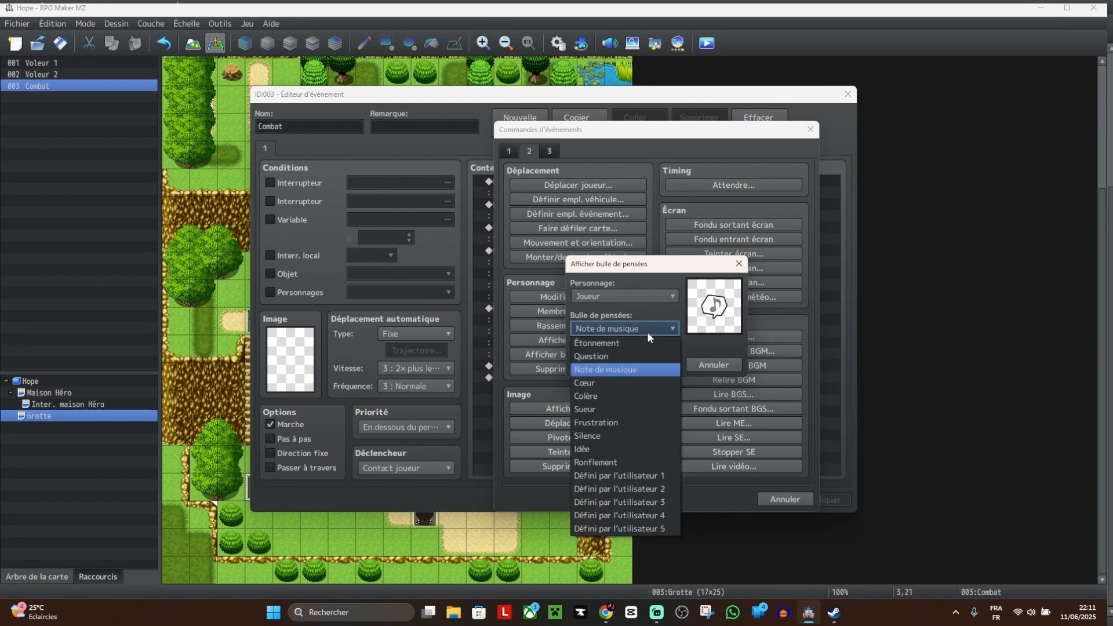
pyautogui.click(620, 395)
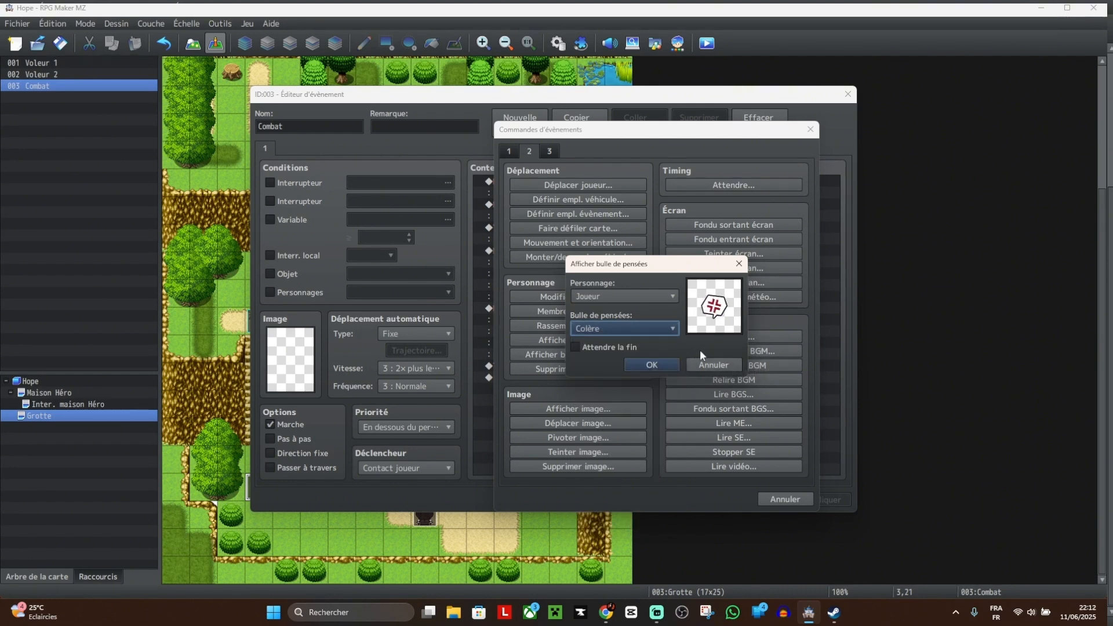
pyautogui.click(708, 362)
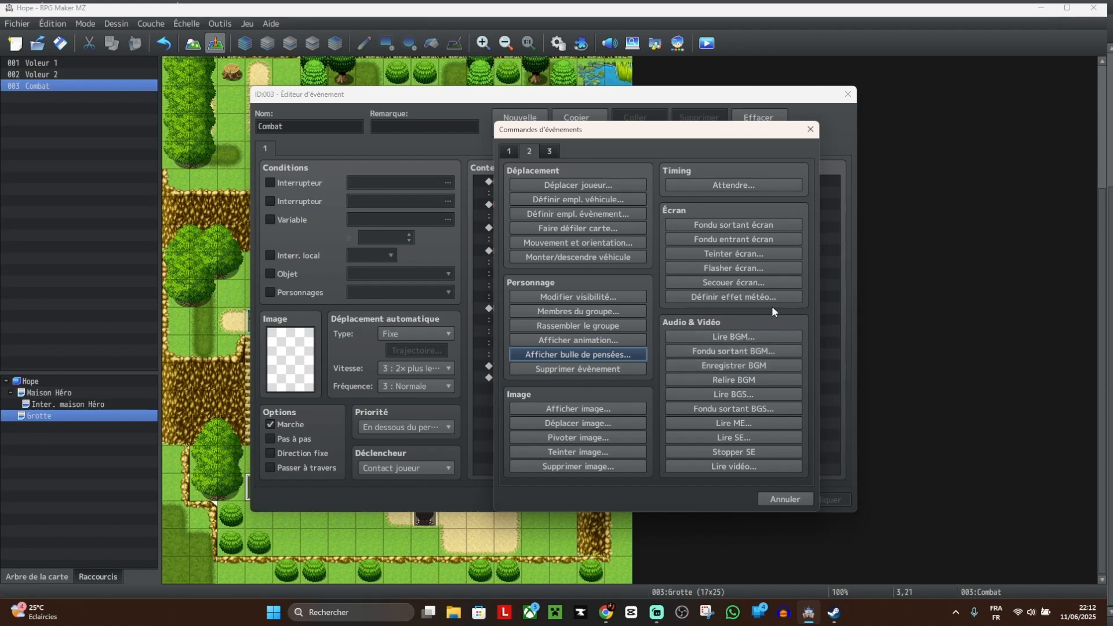
# Step: Examine the Afficher animation and Mouvement et orientation command options for the Combat event, and close its editor unchanged
pyautogui.click(549, 152)
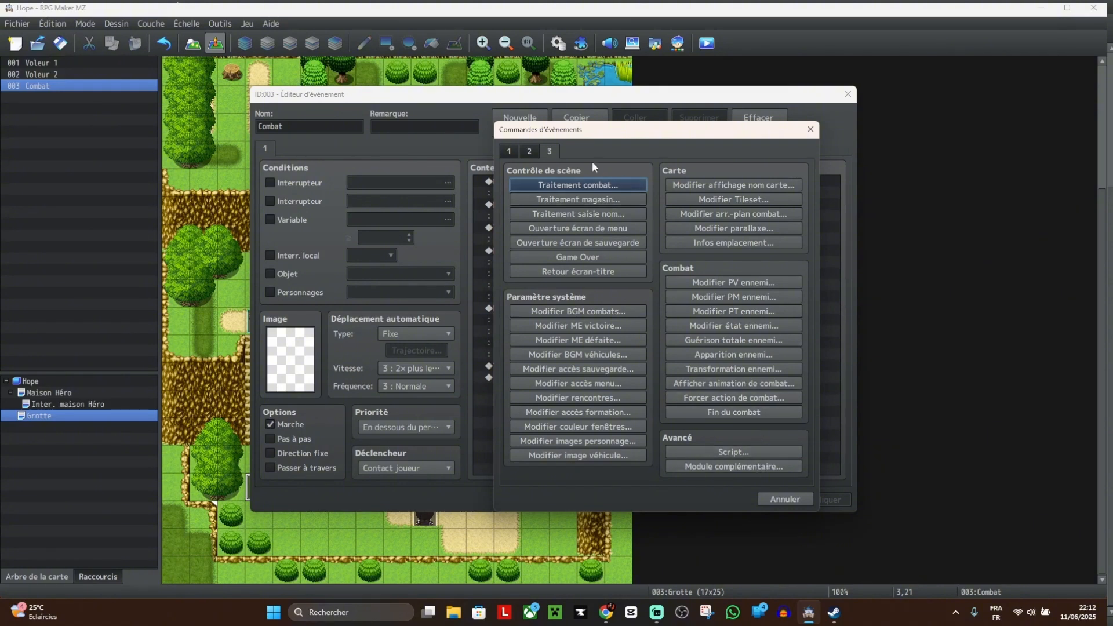
pyautogui.click(526, 150)
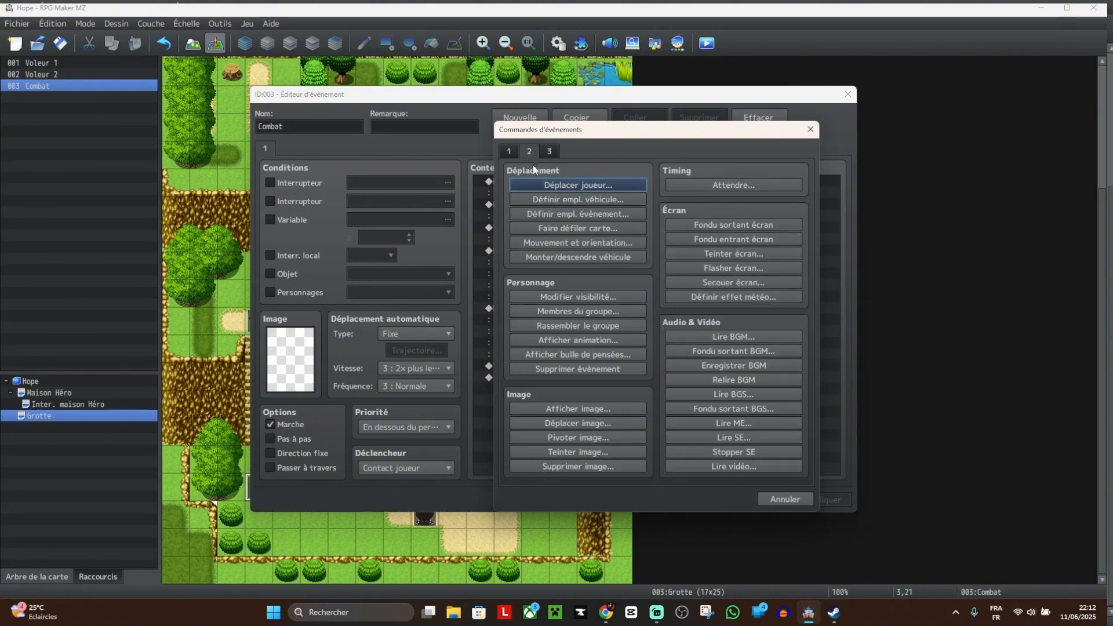
pyautogui.click(619, 342)
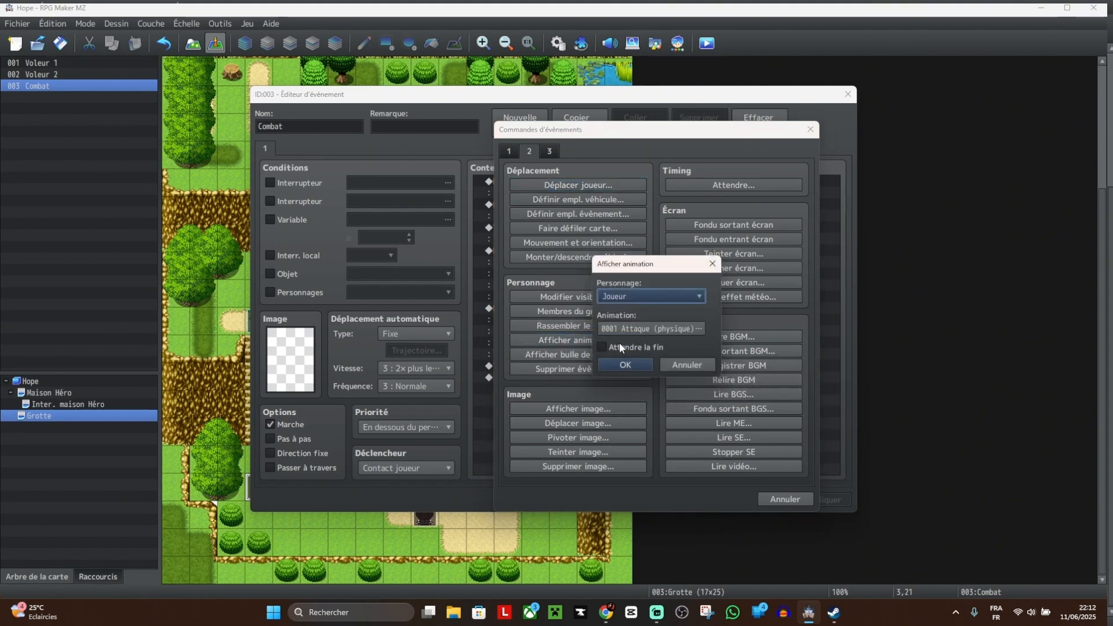
pyautogui.click(713, 265)
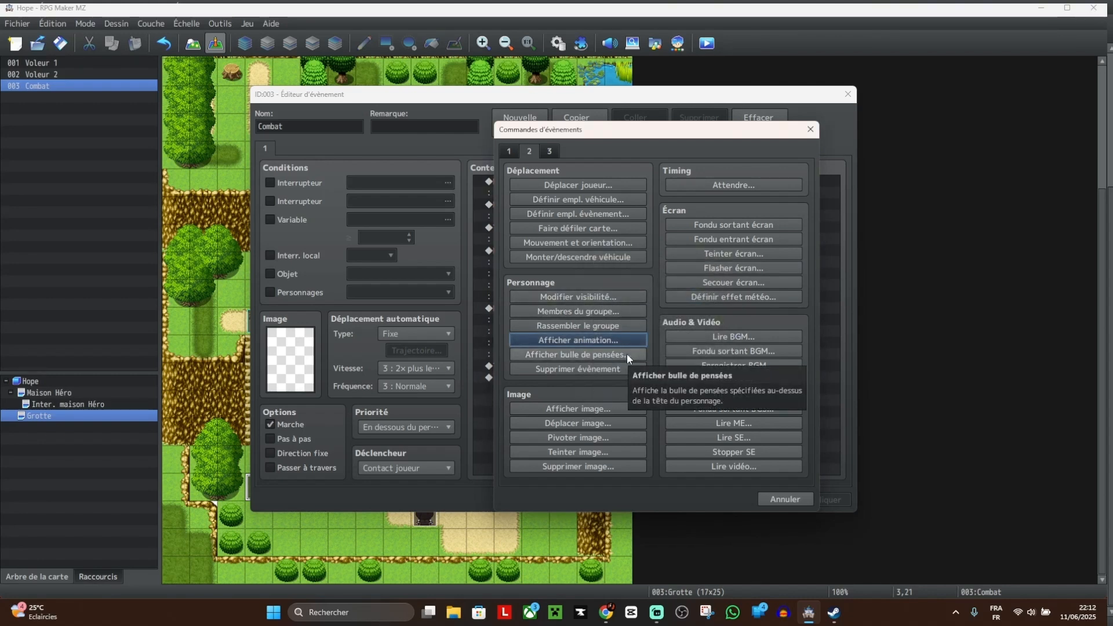
pyautogui.click(598, 242)
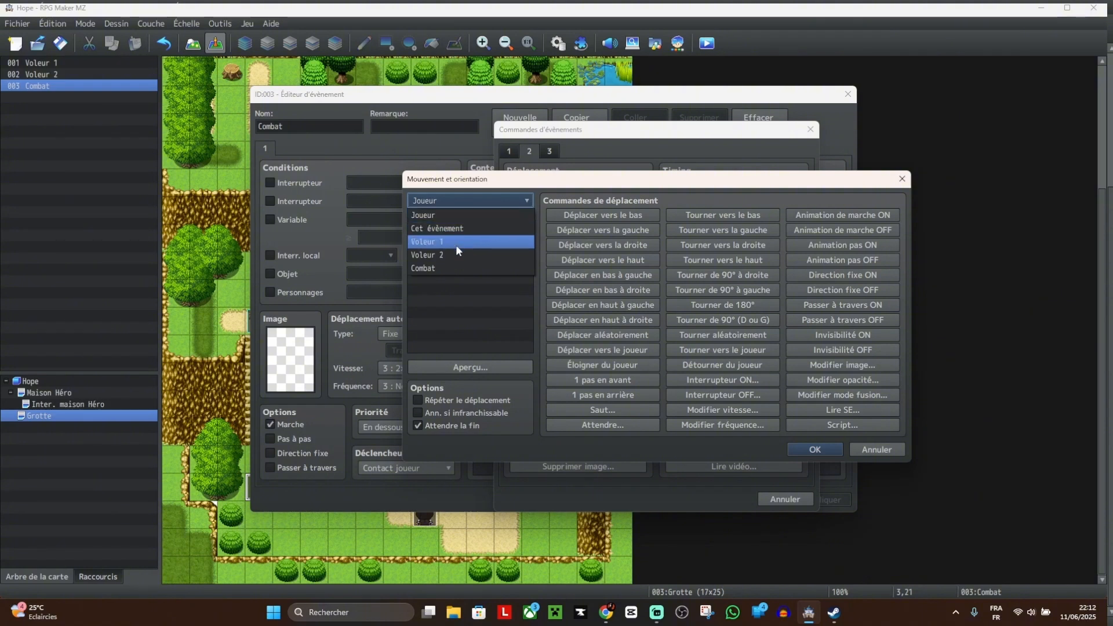
pyautogui.click(456, 242)
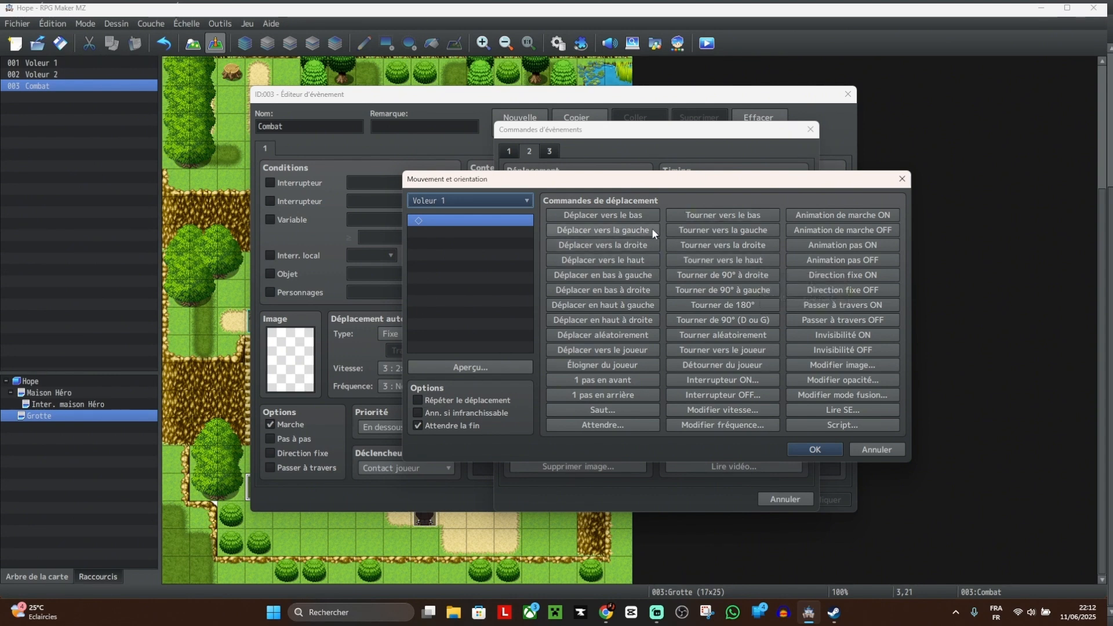
pyautogui.click(907, 182)
pyautogui.click(806, 126)
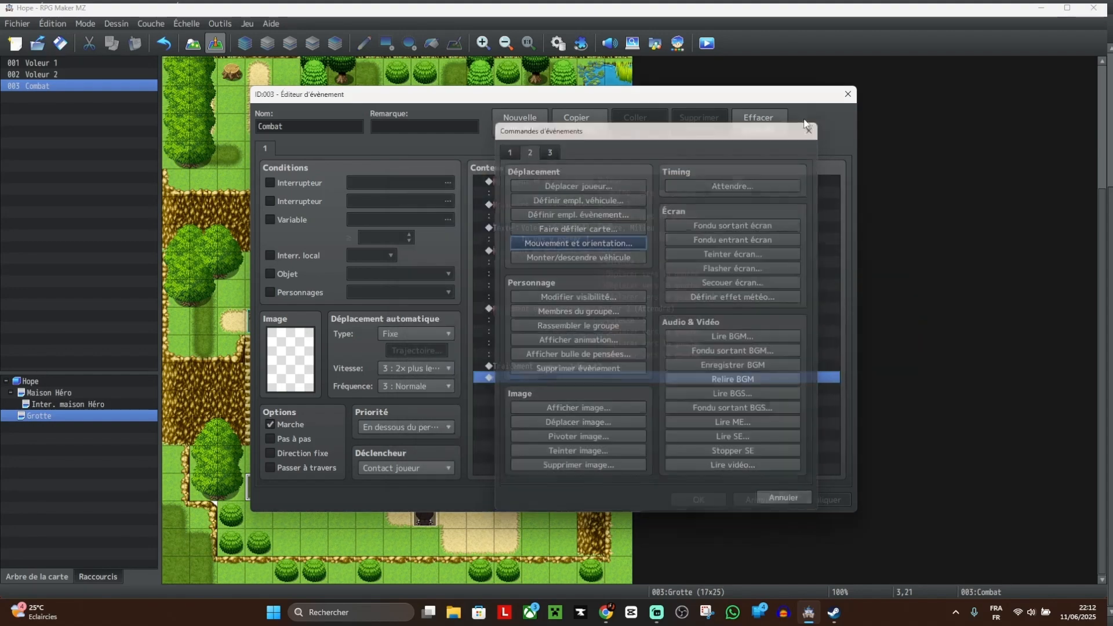
pyautogui.click(848, 94)
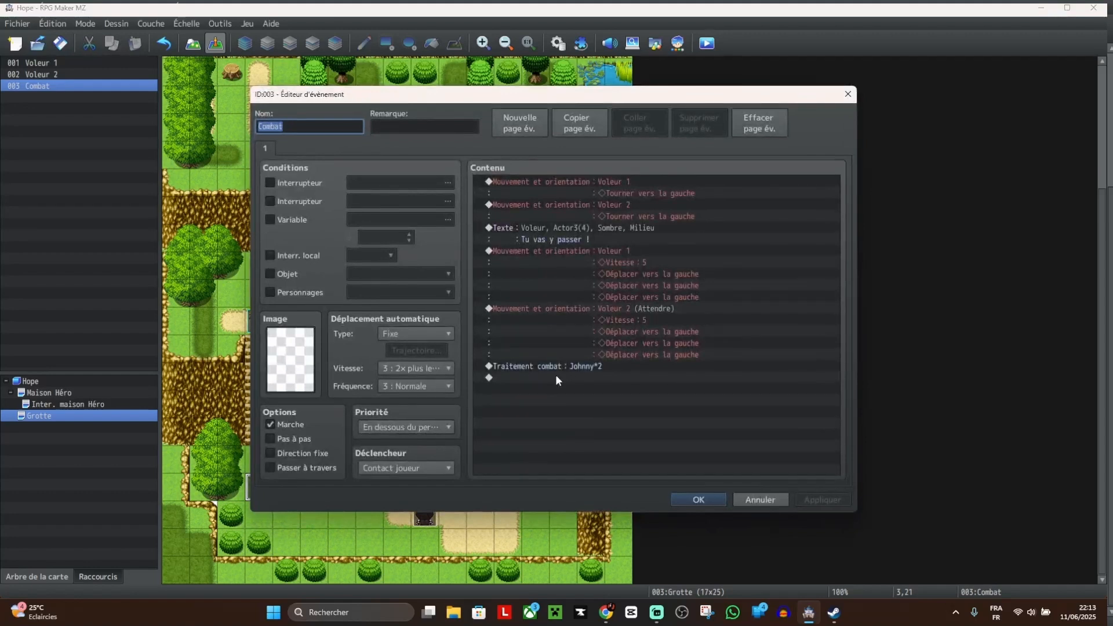
# Step: After the Combat event's battle command, add a movement route for Voleur 1 with two Déplacer vers le bas moves, without waiting for completion
pyautogui.doubleClick(556, 378)
pyautogui.click(589, 243)
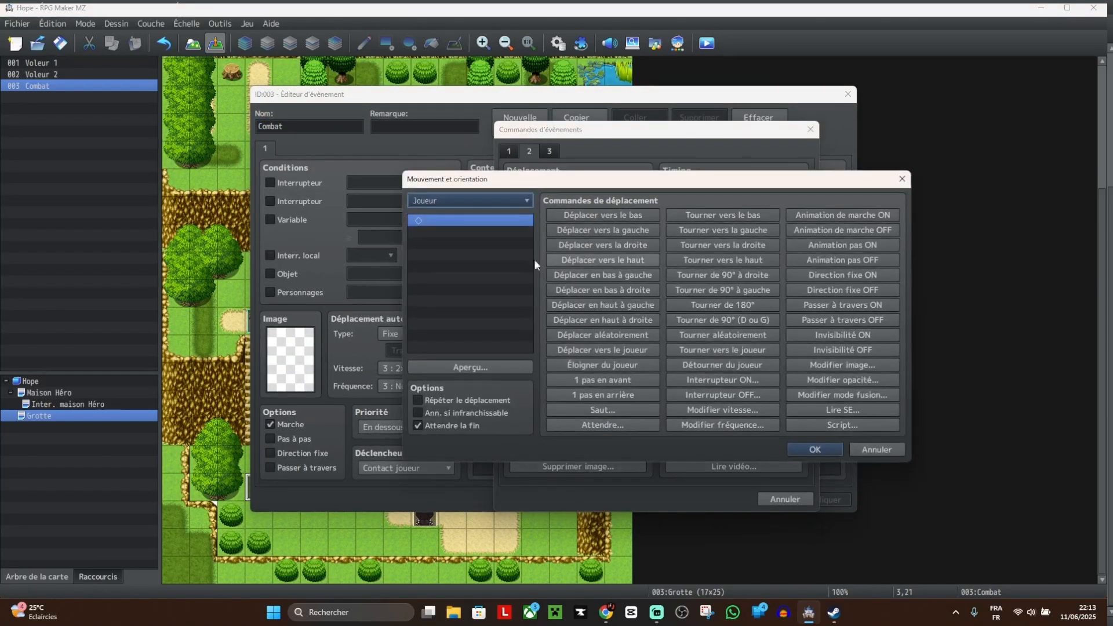
pyautogui.click(487, 200)
pyautogui.click(464, 242)
pyautogui.click(635, 216)
pyautogui.doubleClick(635, 216)
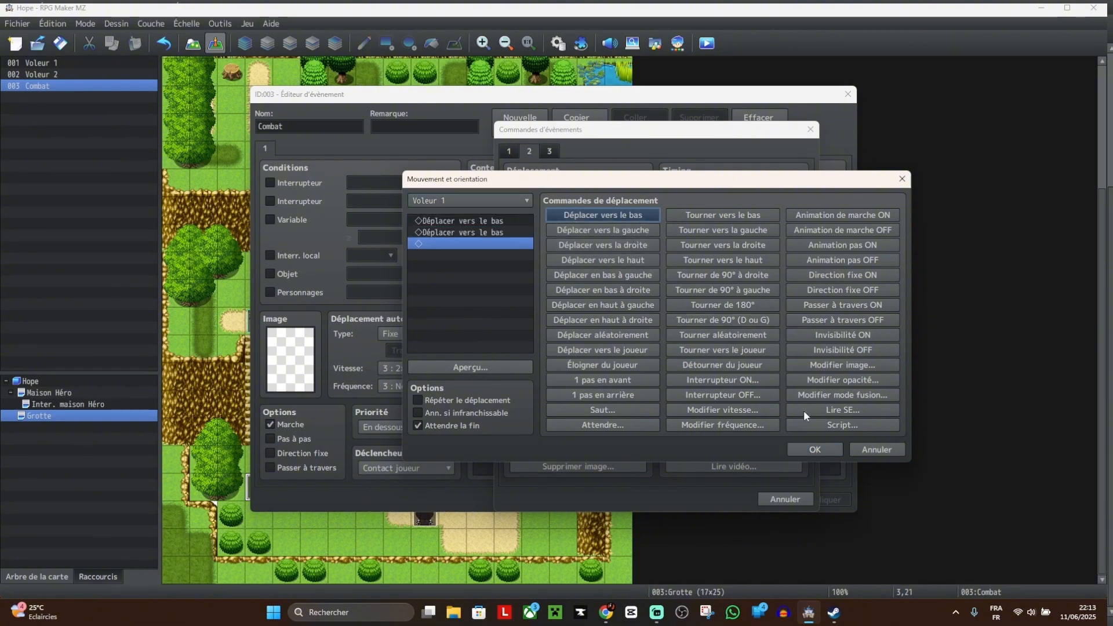
pyautogui.click(818, 448)
# Step: Add a movement route for Voleur 2 with one Déplacer vers le bas, Attendre la fin disabled, and save the Combat event
pyautogui.doubleClick(660, 412)
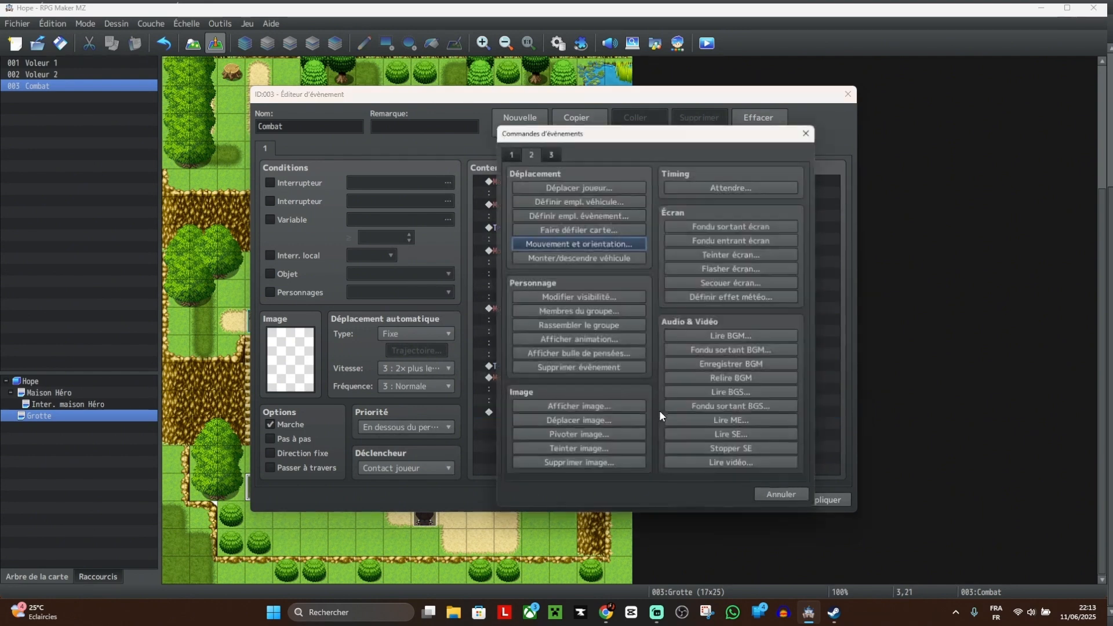
pyautogui.click(585, 242)
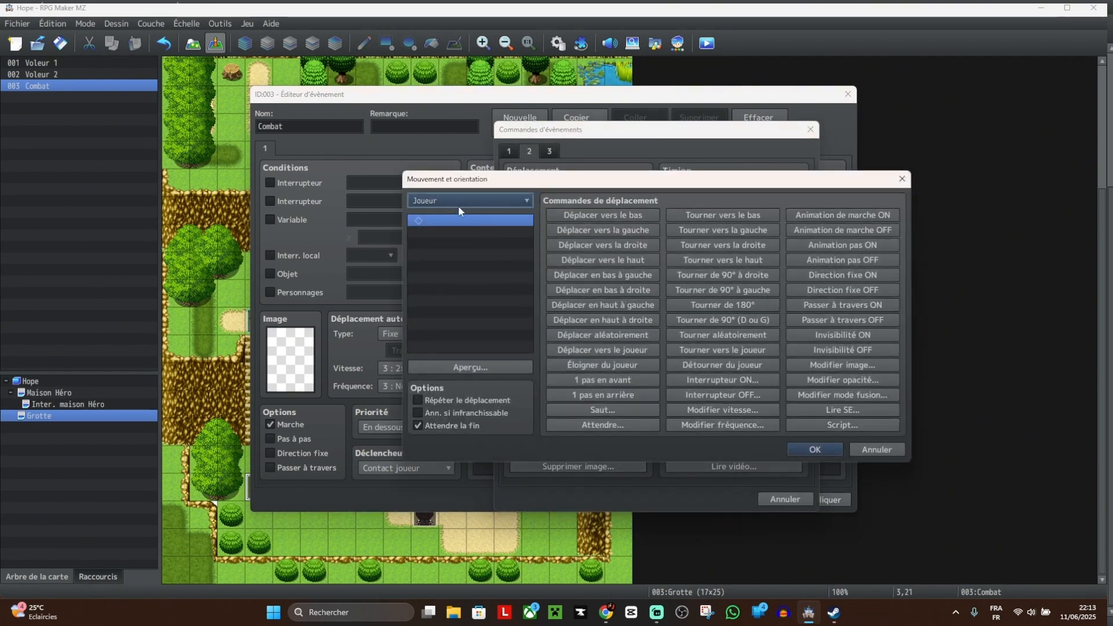
pyautogui.click(450, 198)
pyautogui.click(450, 252)
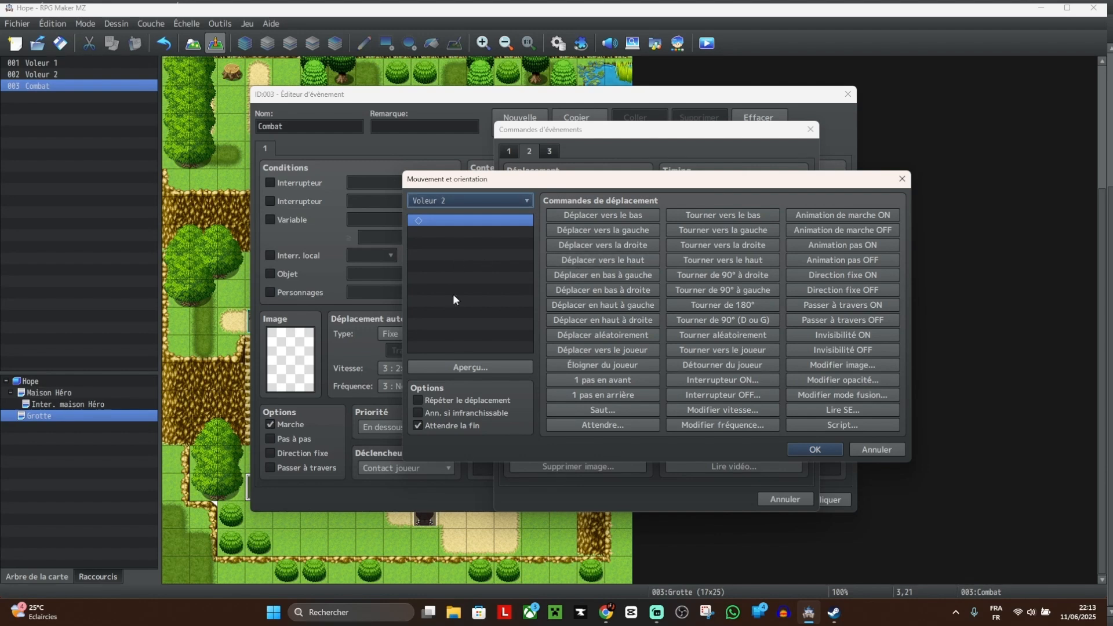
pyautogui.click(457, 427)
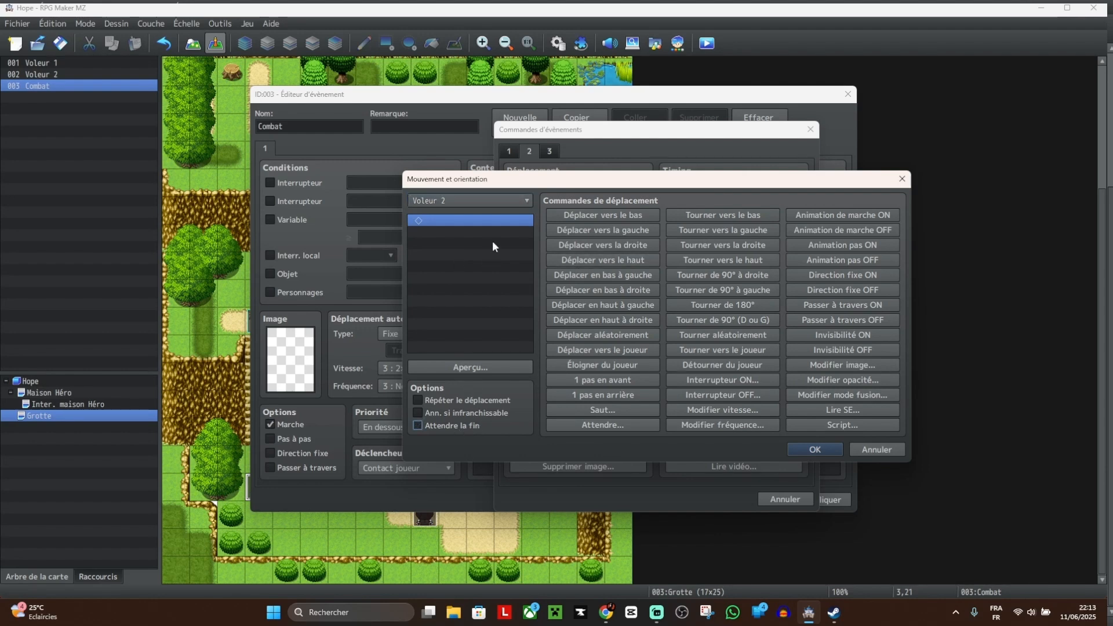
pyautogui.click(638, 214)
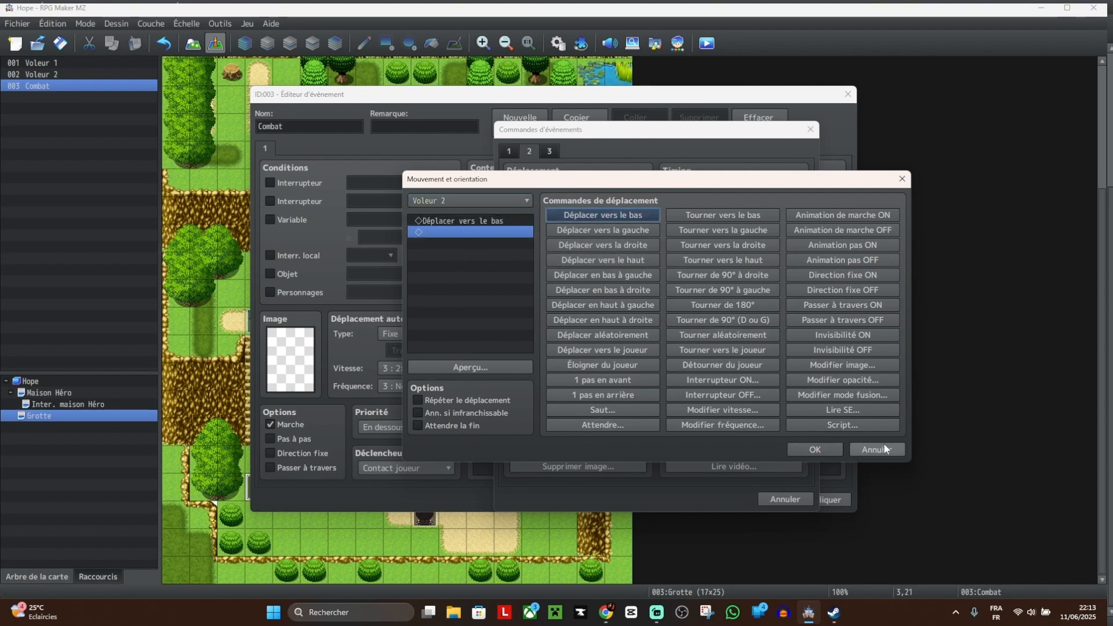
pyautogui.click(816, 449)
pyautogui.click(822, 500)
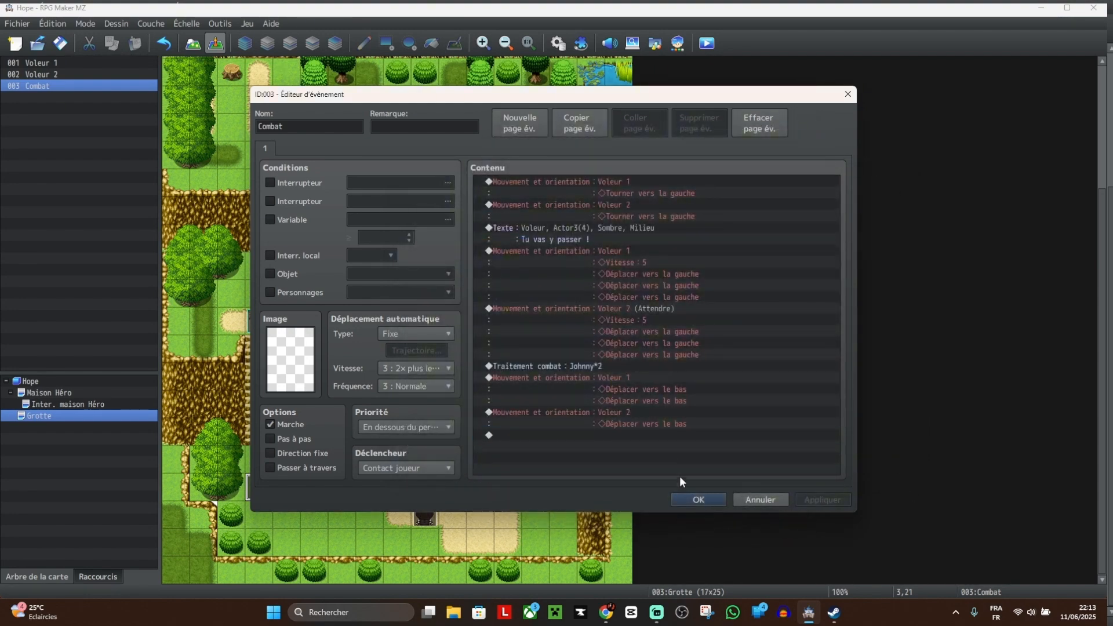
pyautogui.click(699, 499)
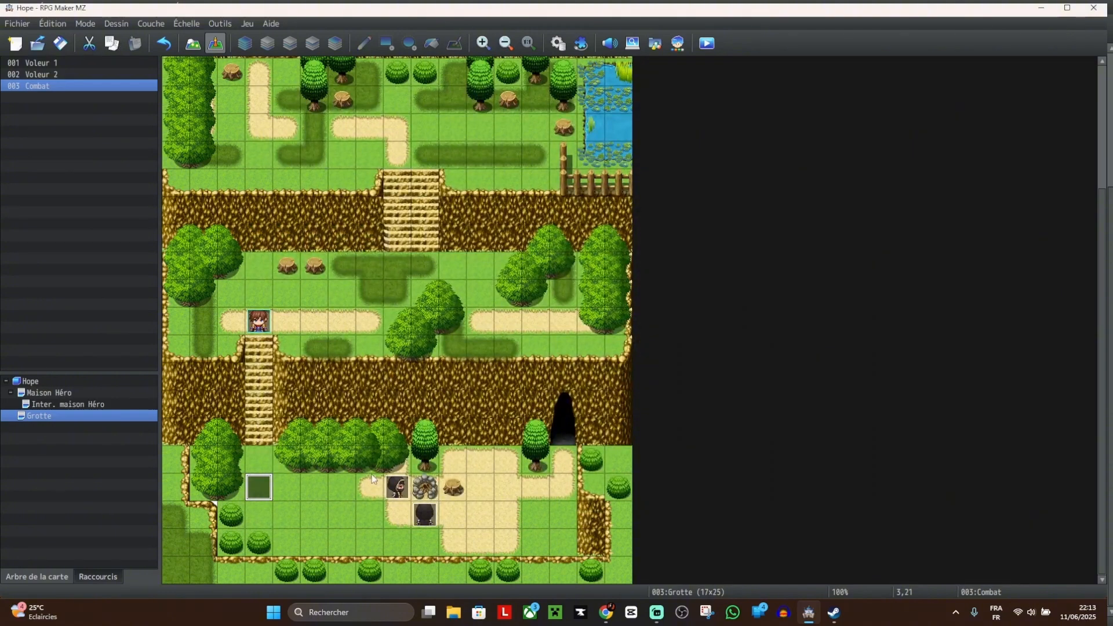
# Step: In the database, set the enemy Johnny's maximum PV to 2 and save the change
pyautogui.click(558, 43)
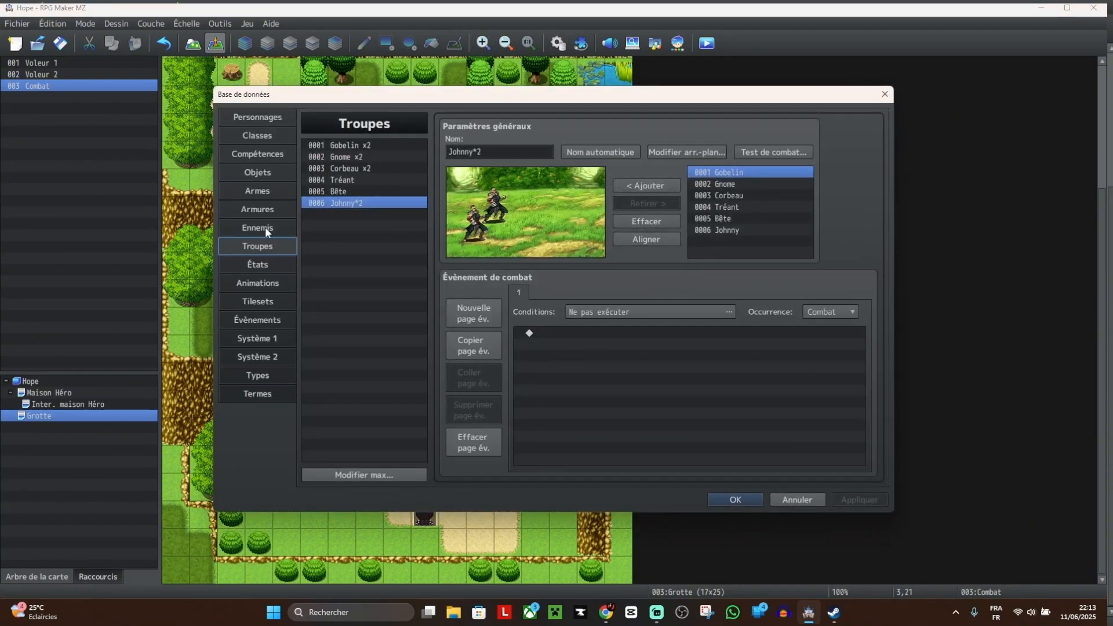
pyautogui.click(266, 227)
pyautogui.doubleClick(592, 147)
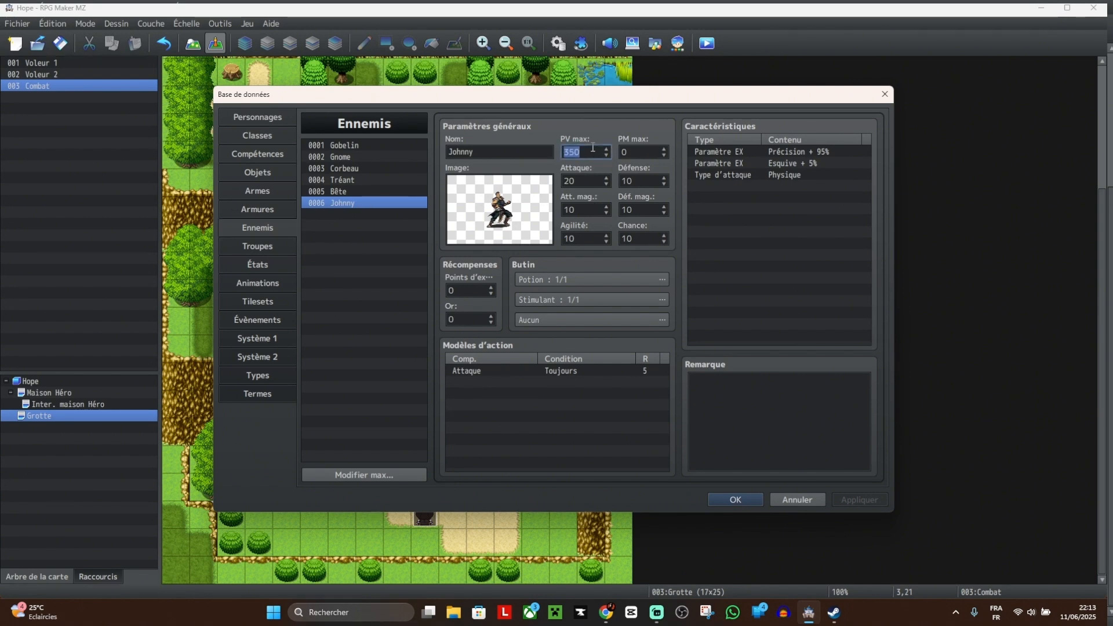
pyautogui.write('2')
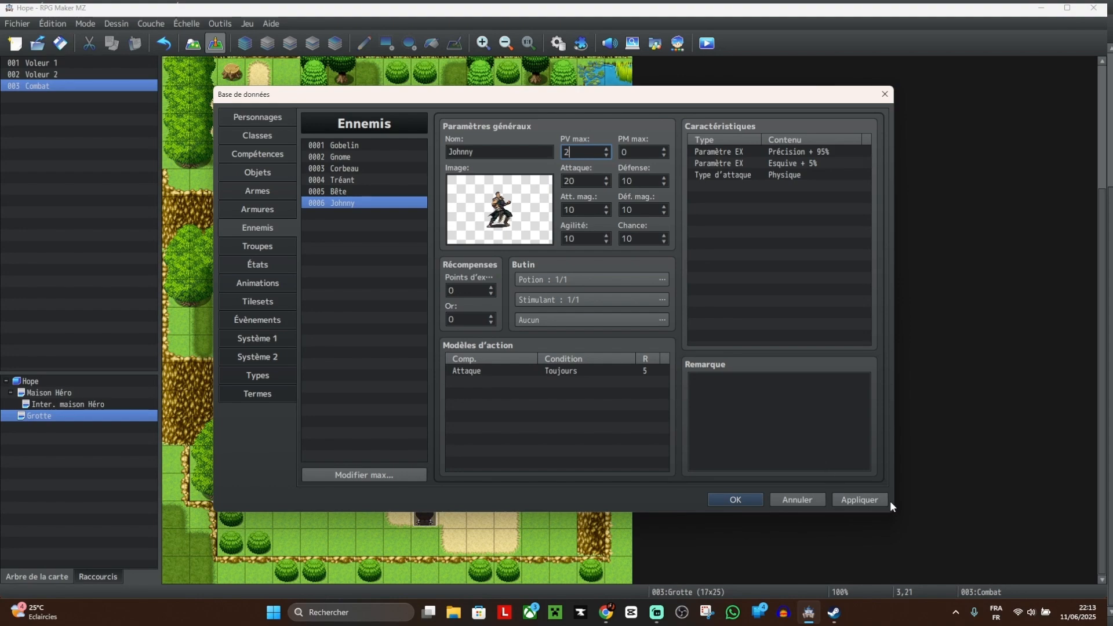
pyautogui.click(859, 499)
pyautogui.click(753, 500)
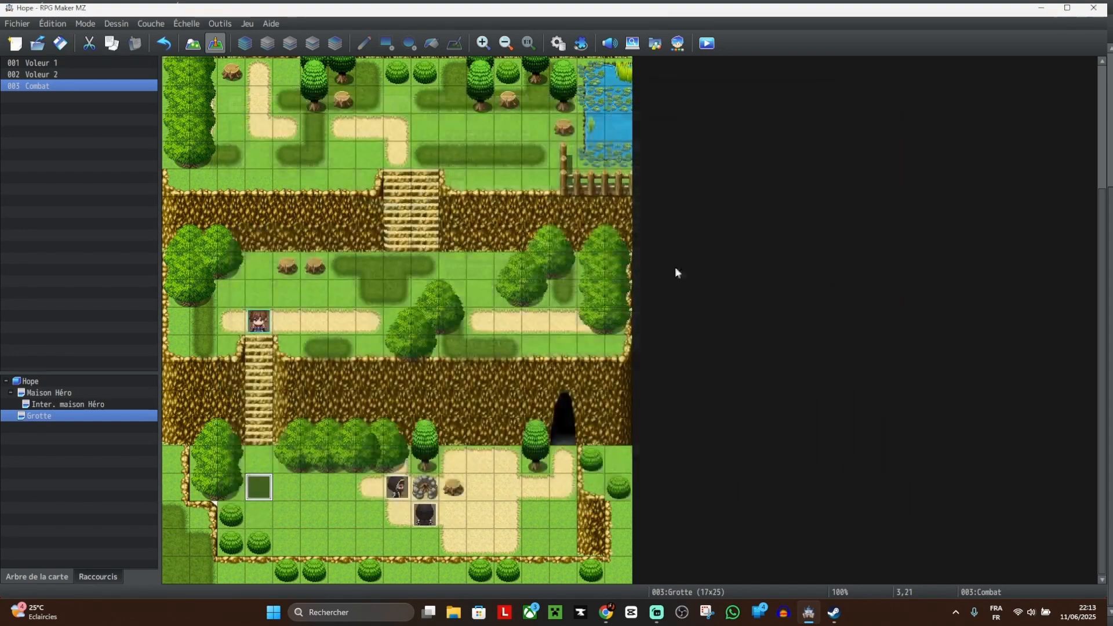
# Step: Save and playtest the project, start a new game, and walk the party down to trigger the thief dialogue and battle
pyautogui.click(706, 43)
pyautogui.click(559, 327)
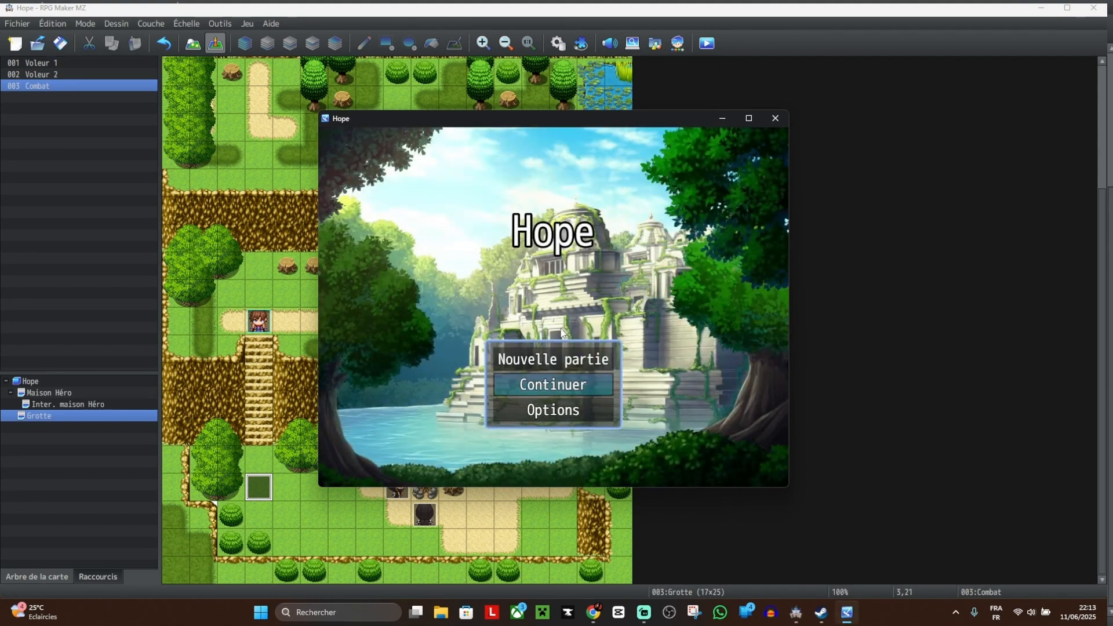
pyautogui.click(581, 361)
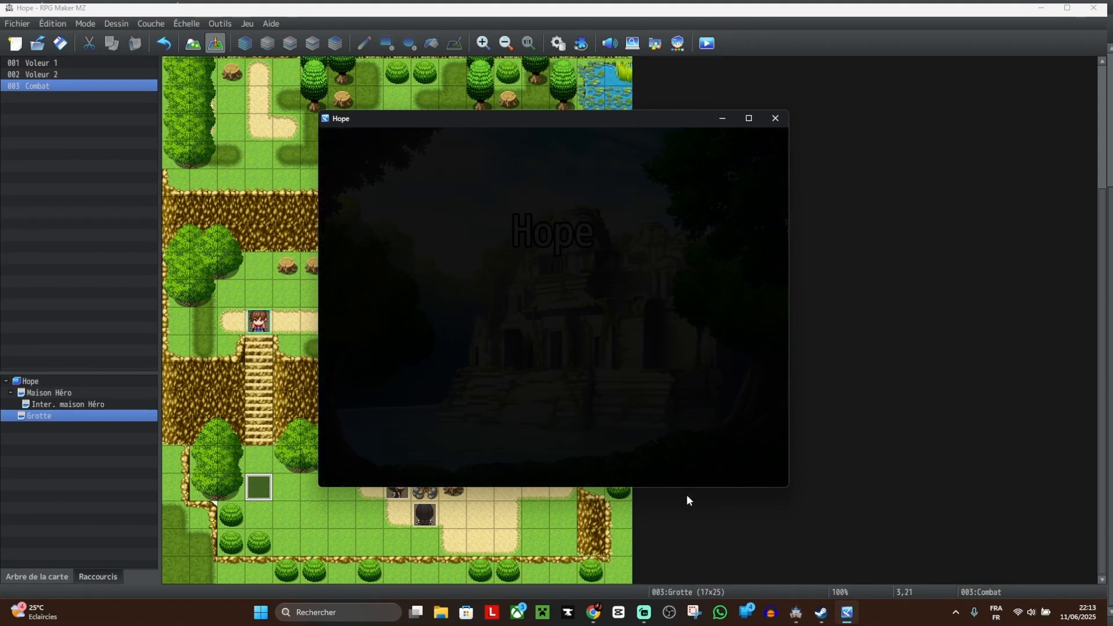
pyautogui.press('Down')
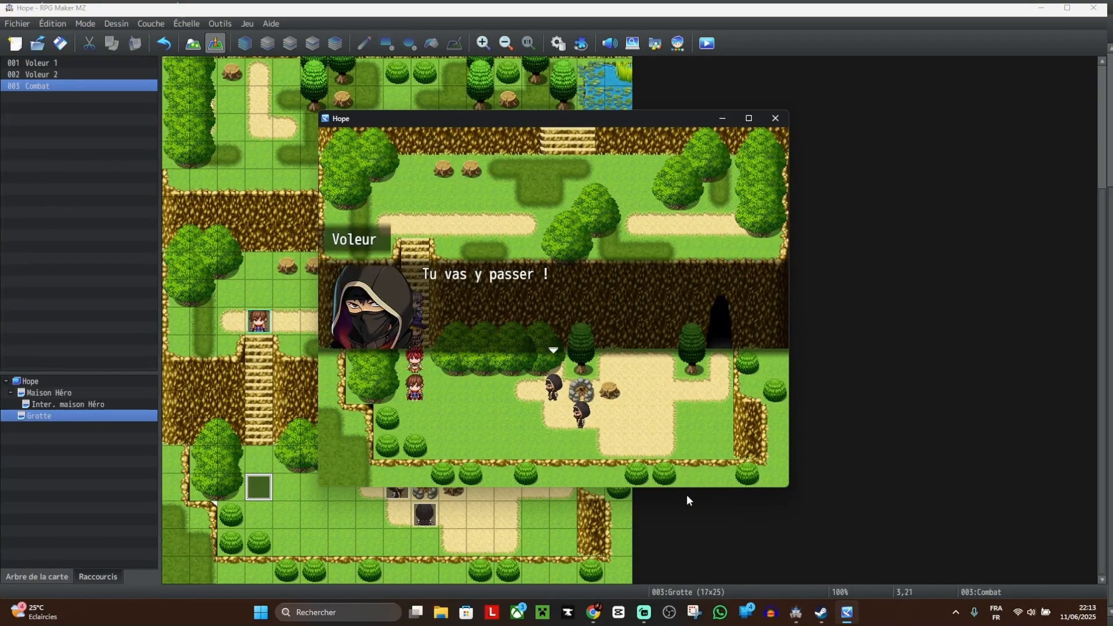
pyautogui.press('Return')
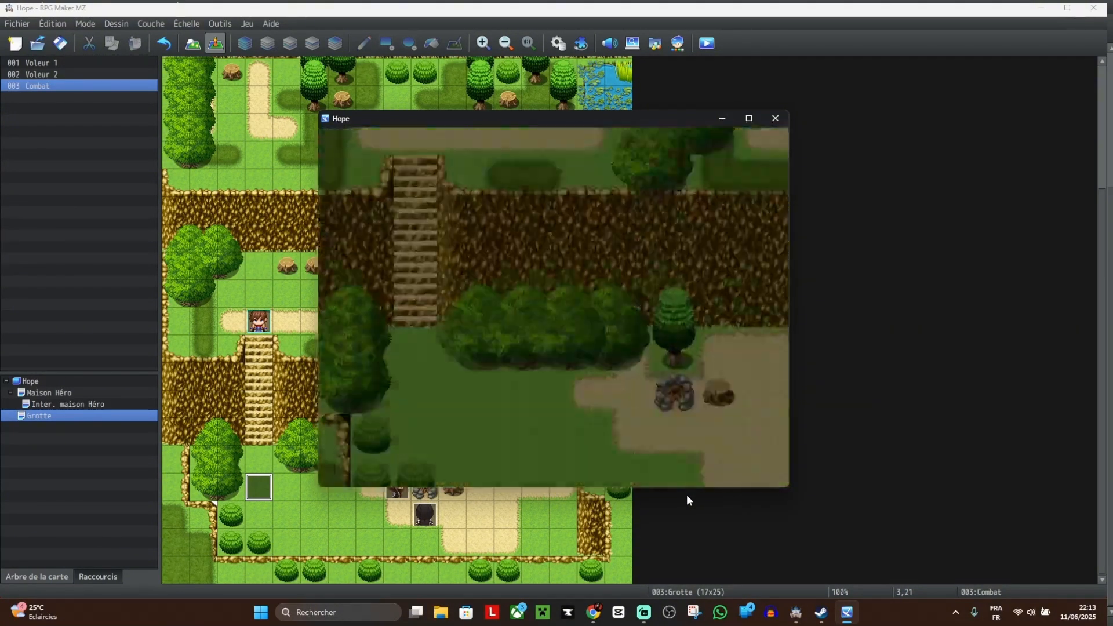
pyautogui.press('Return')
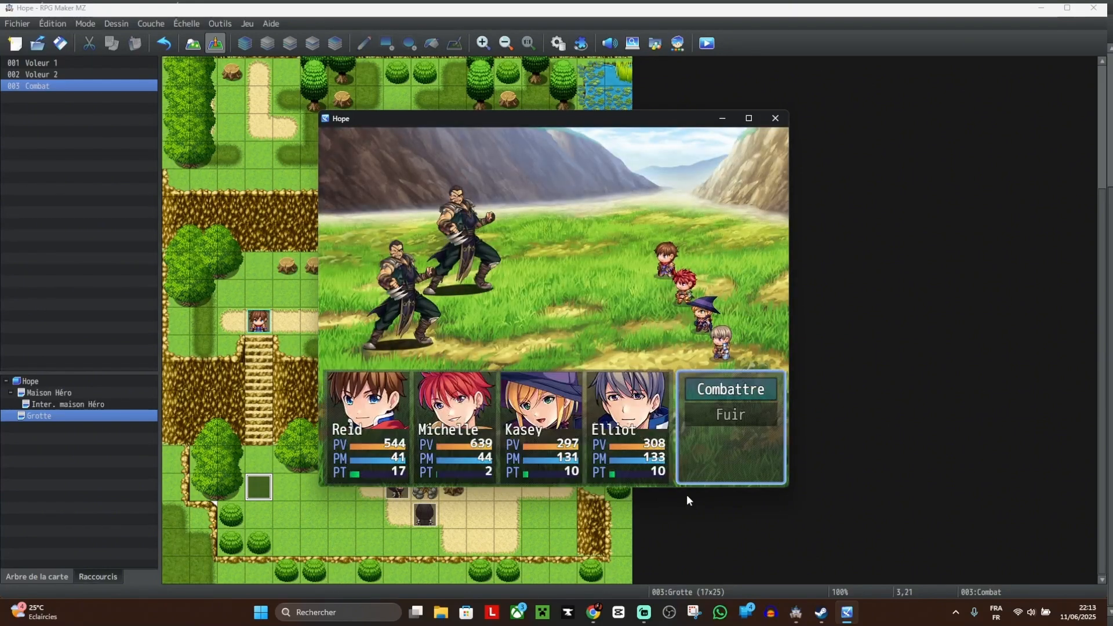
# Step: Fight and win the battle against the two Johnnys, dismiss the reward messages, and close the playtest
pyautogui.press('Return')
pyautogui.press('Return')
pyautogui.press('Return')
pyautogui.press('Return')
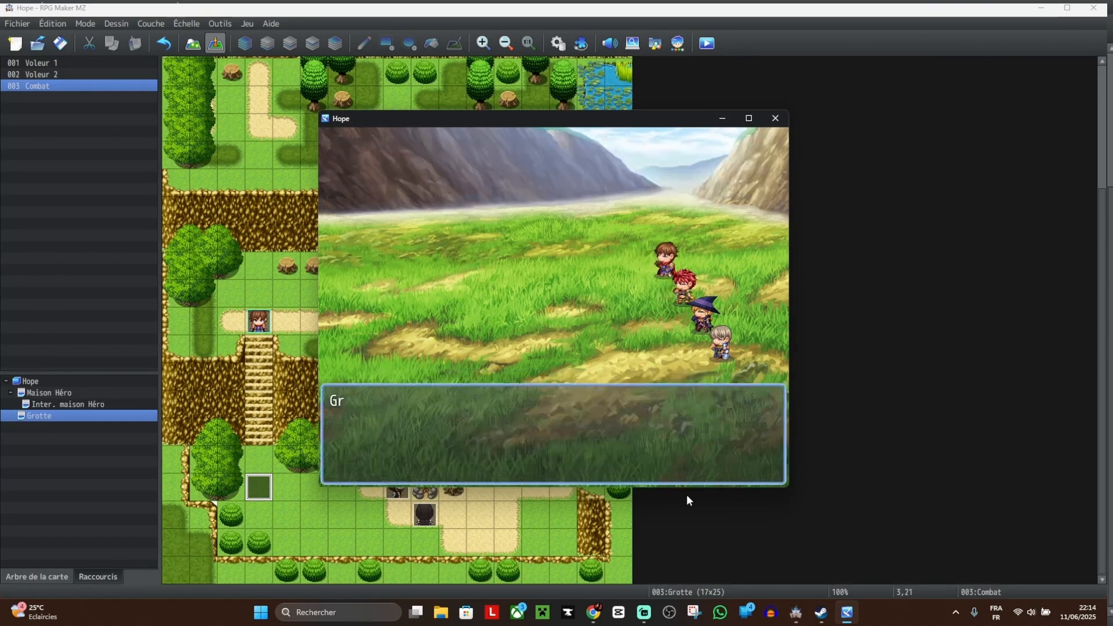
pyautogui.press('Return')
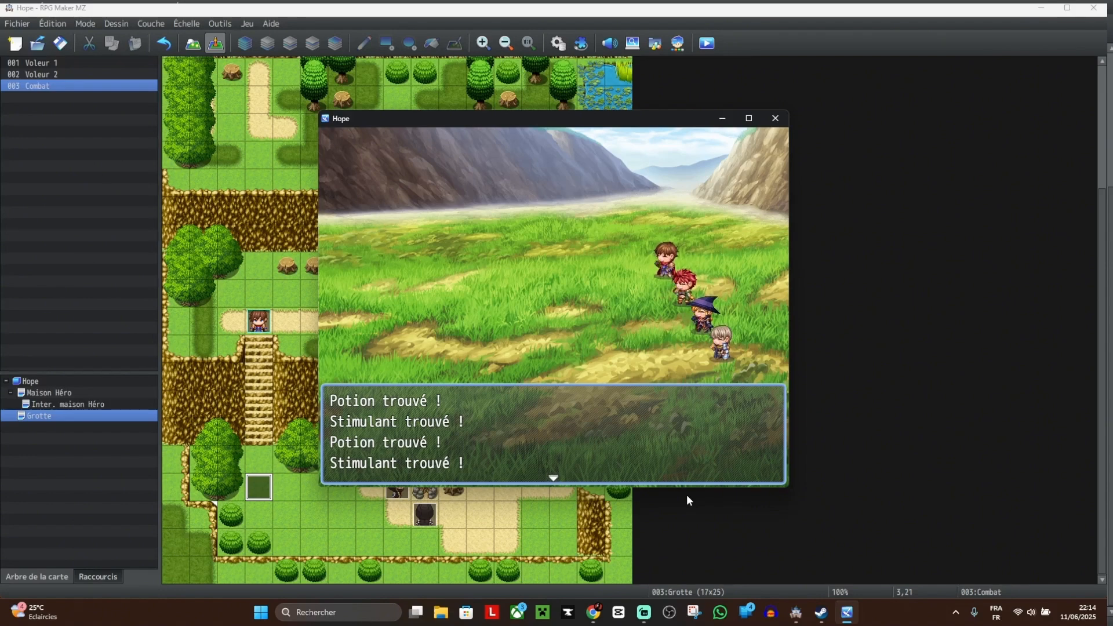
pyautogui.press('Return')
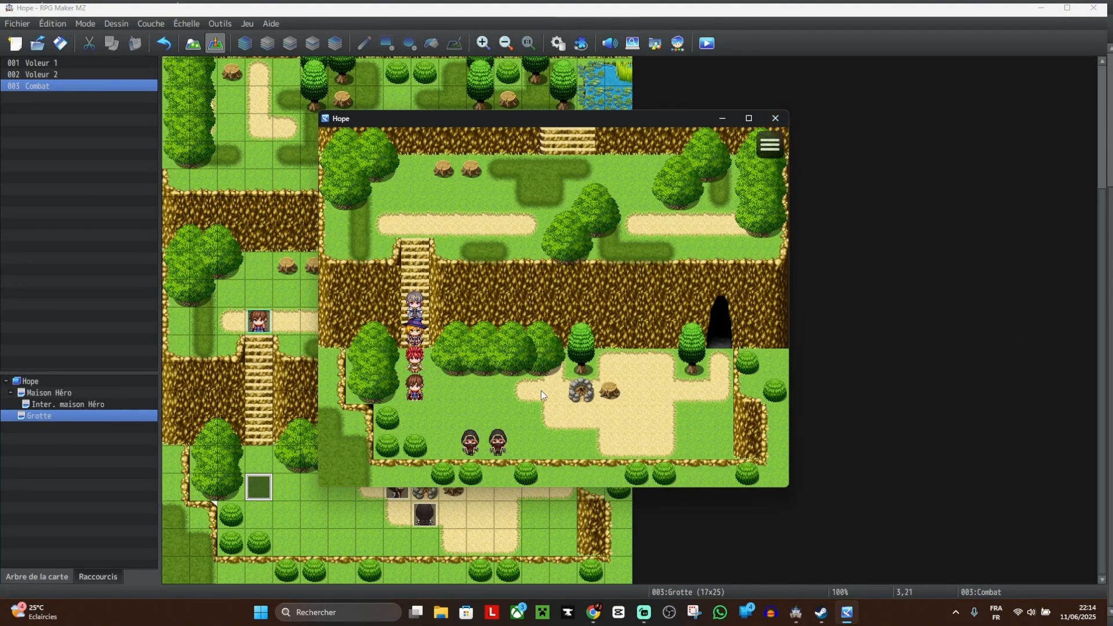
pyautogui.click(775, 118)
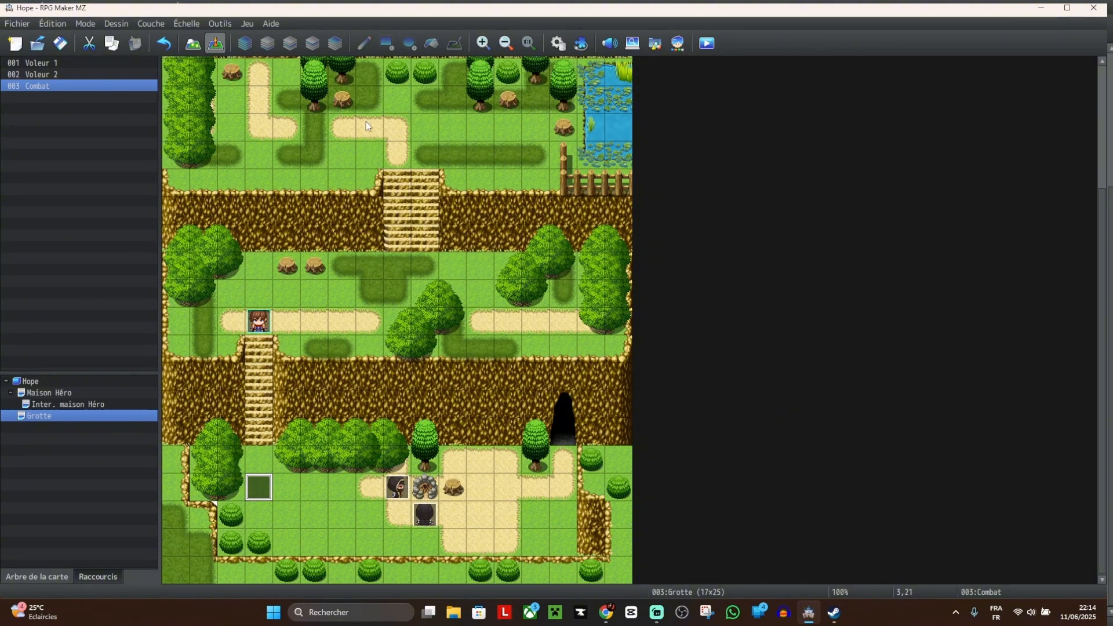
# Step: In the Voleur 1 event, preview the Damage3 and Damage1 character sheets without changing its image
pyautogui.doubleClick(399, 486)
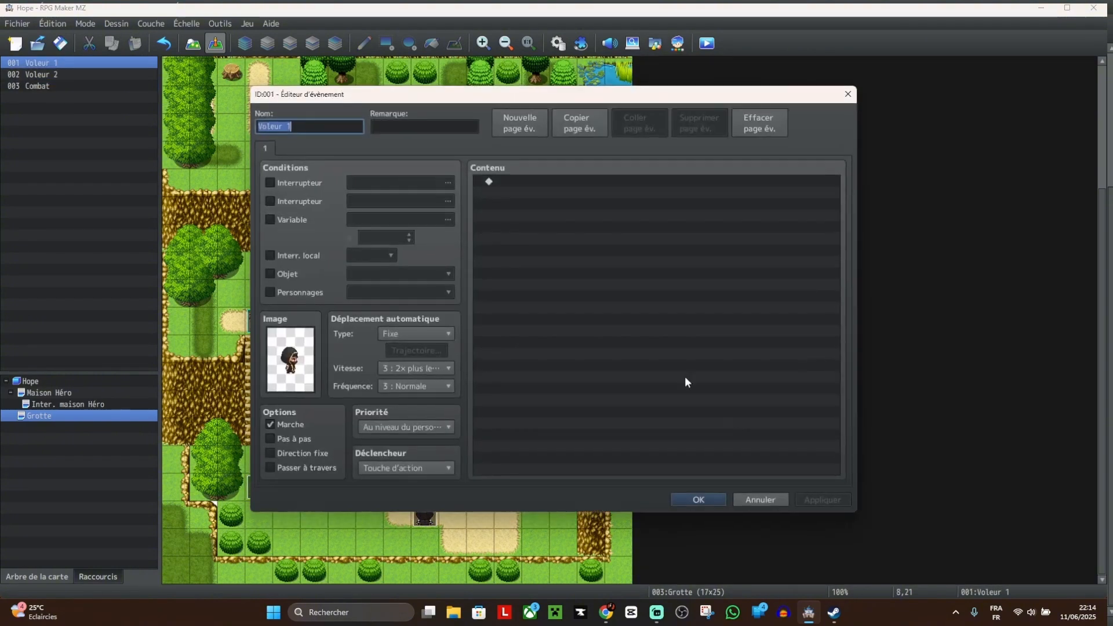
pyautogui.doubleClick(287, 347)
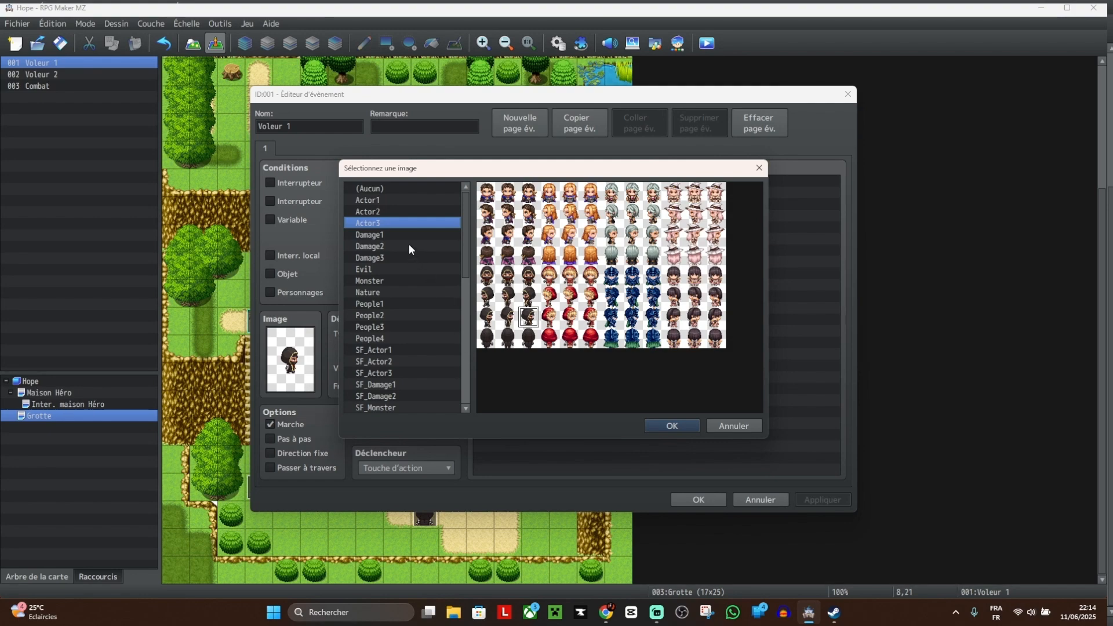
pyautogui.click(390, 258)
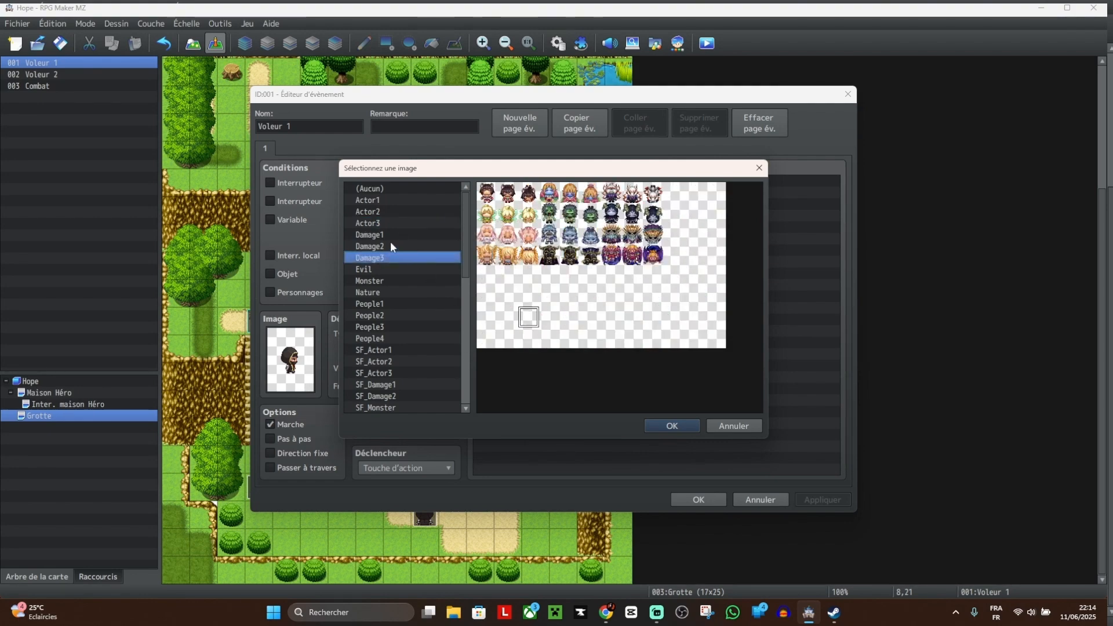
pyautogui.click(394, 233)
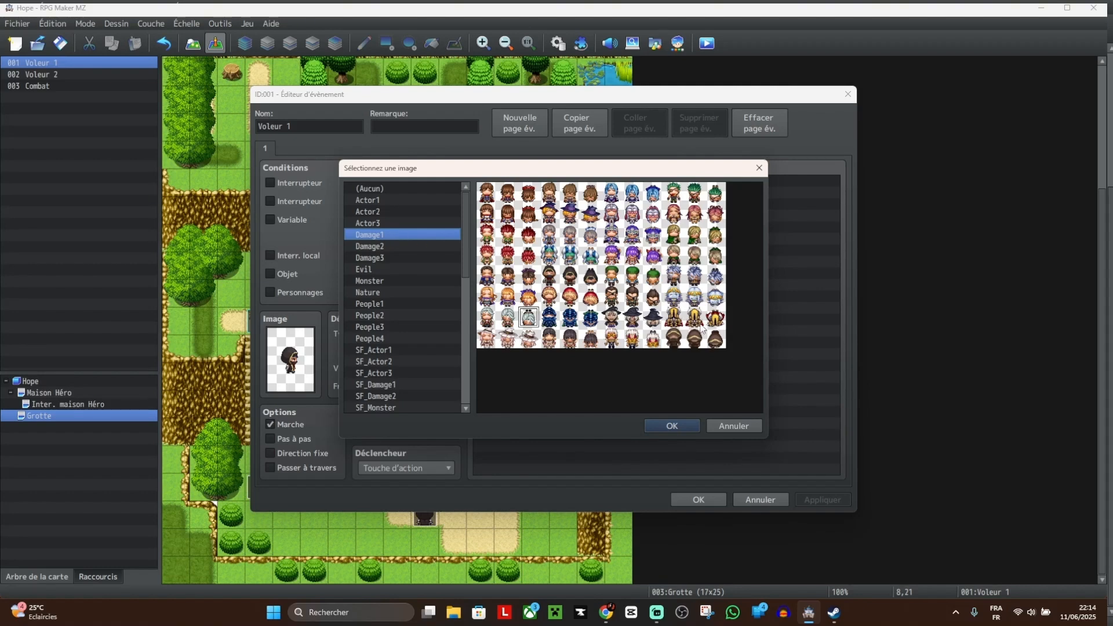
pyautogui.click(716, 339)
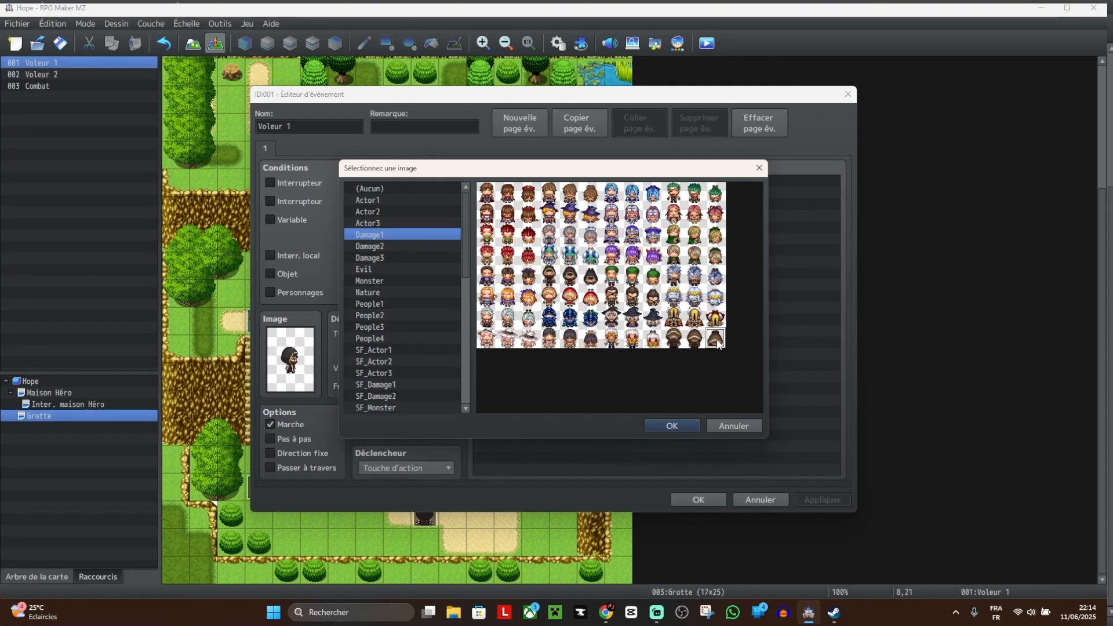
pyautogui.click(748, 427)
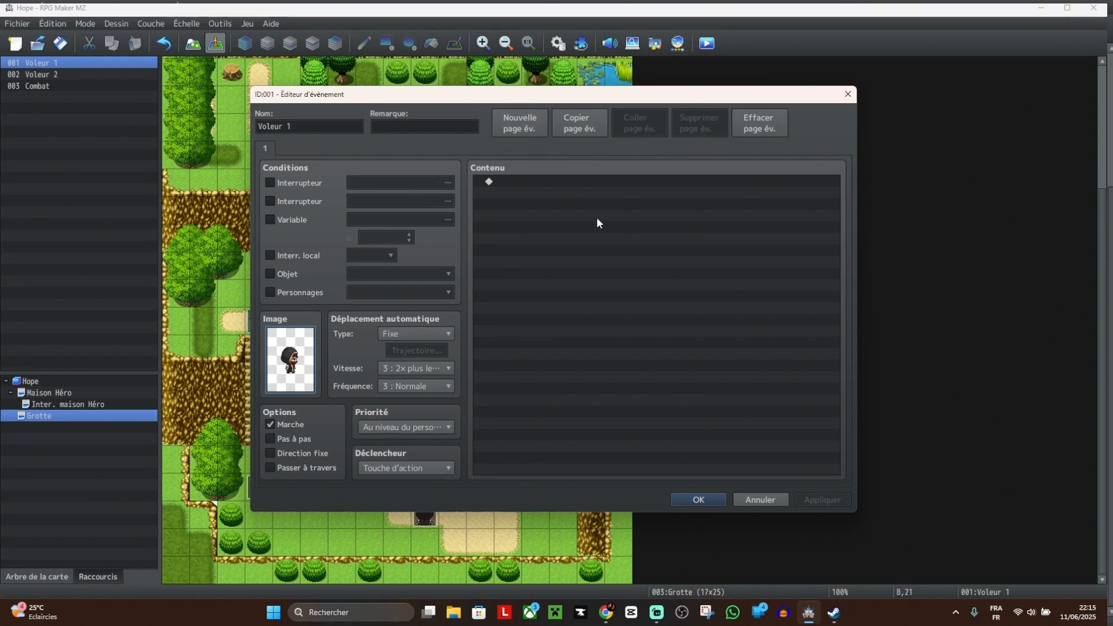
# Step: Enable the first Interrupteur condition on Voleur 1's page 1 and name switch 0001 Mort Johnny
pyautogui.click(304, 187)
pyautogui.click(398, 182)
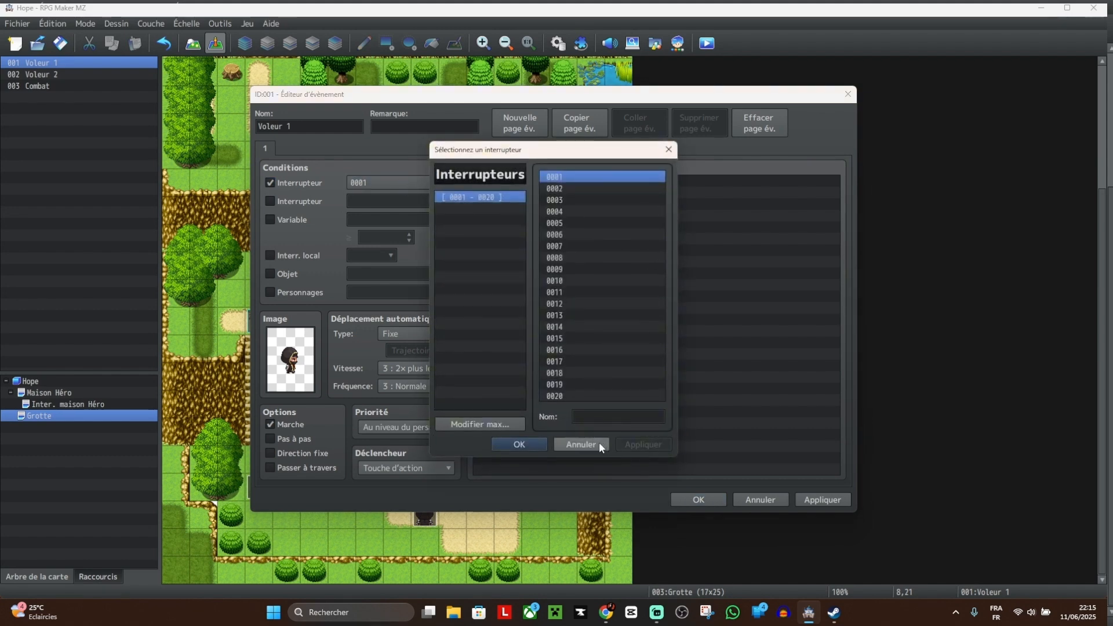
pyautogui.doubleClick(583, 172)
pyautogui.click(386, 184)
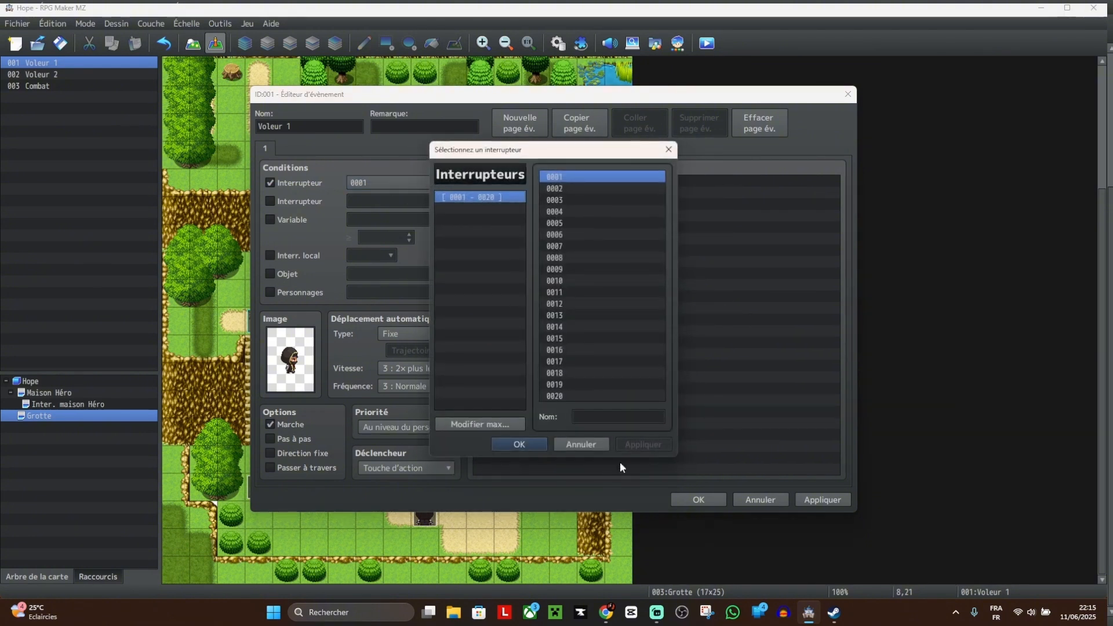
pyautogui.click(599, 415)
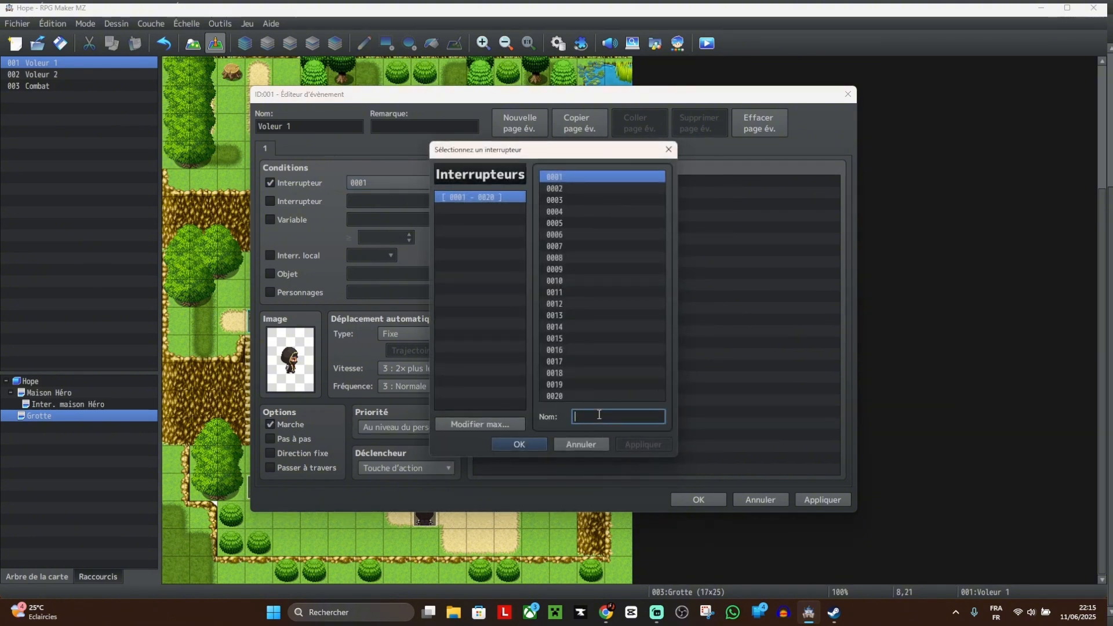
pyautogui.write('Mort ')
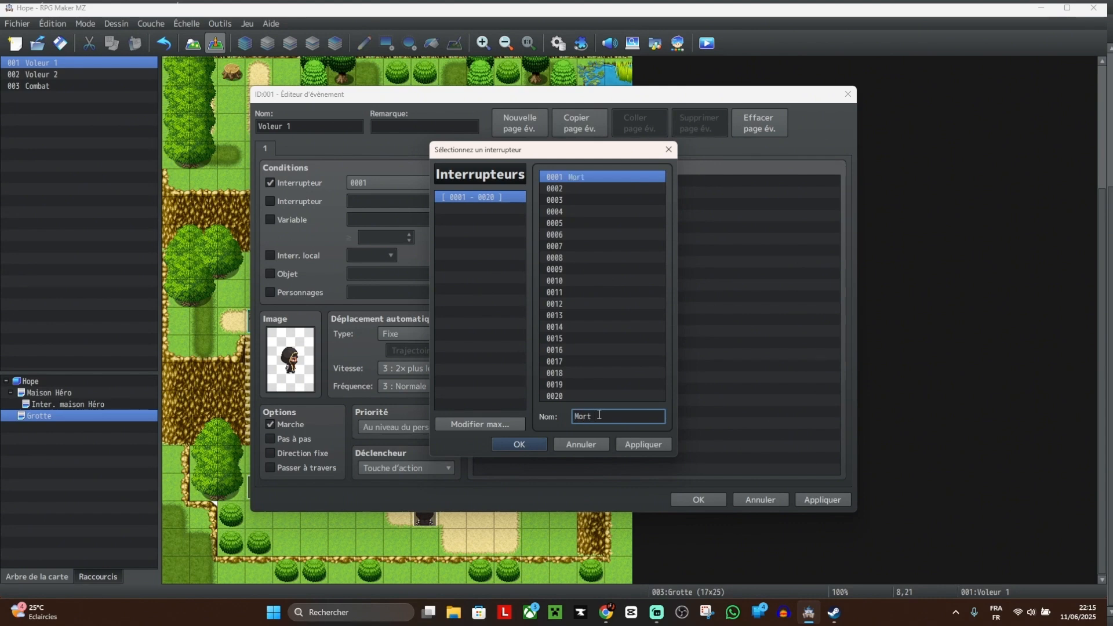
pyautogui.write('Johnny')
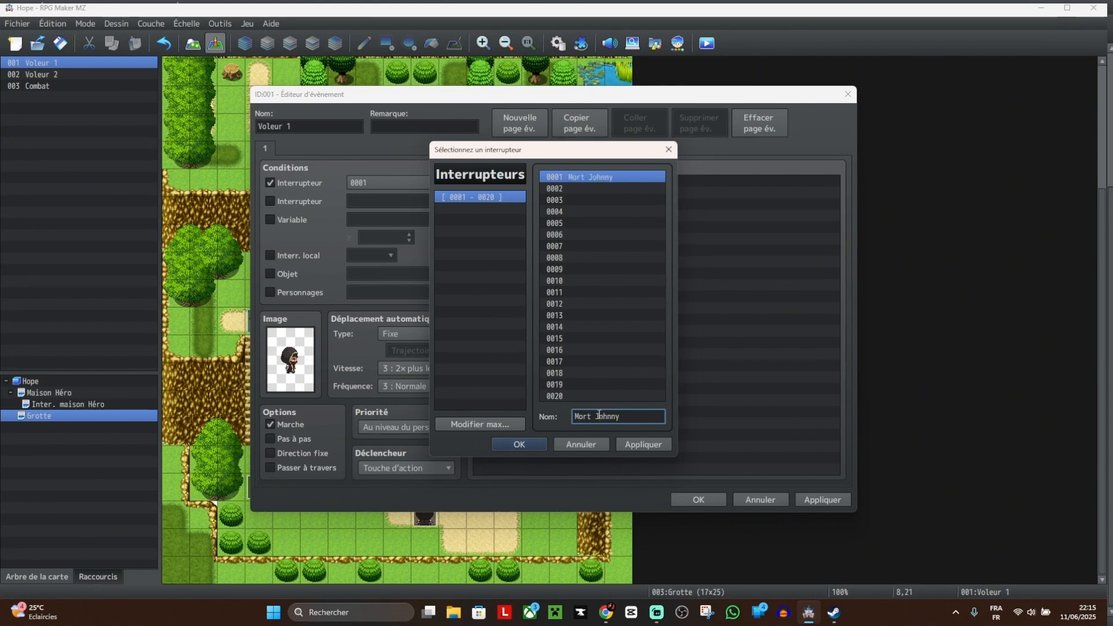
pyautogui.click(635, 443)
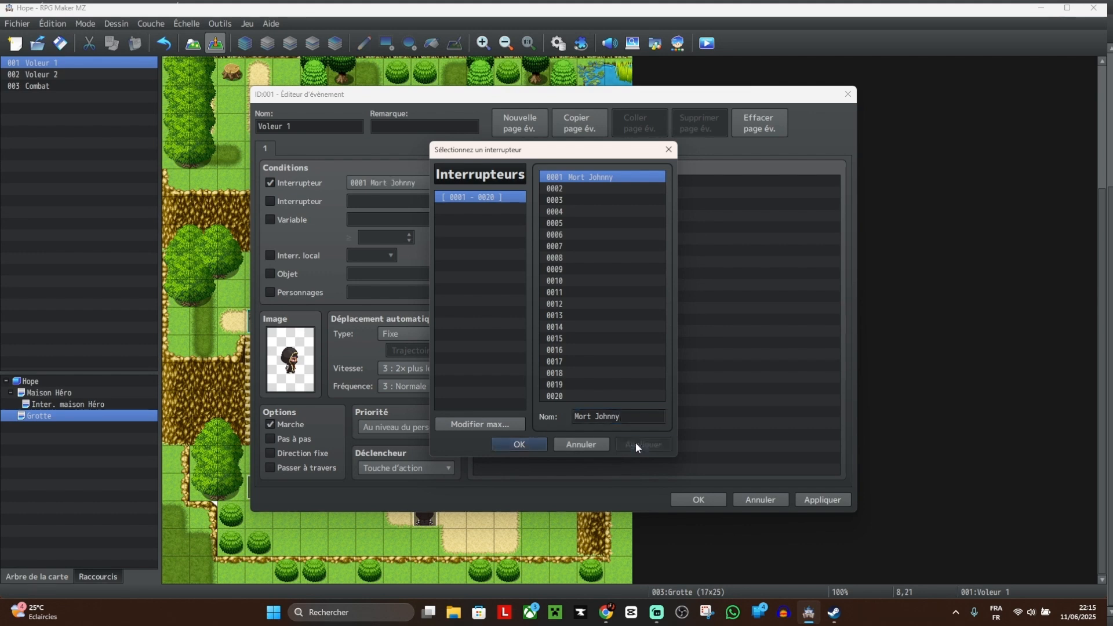
pyautogui.click(510, 442)
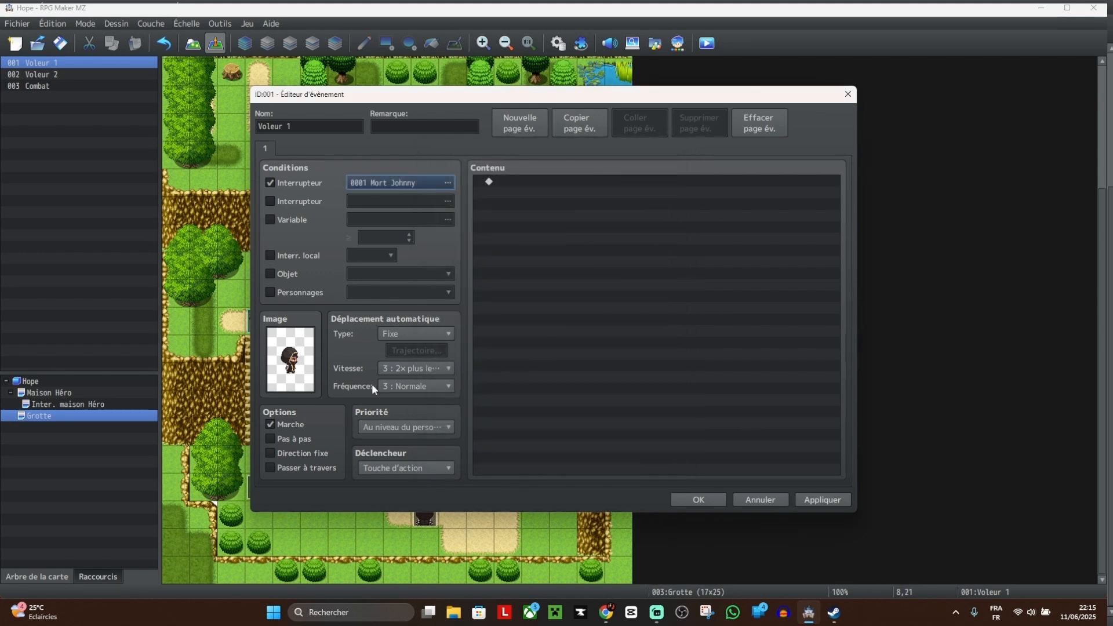
# Step: Remove the switch condition from Voleur 1's page 1 and add a second event page conditioned on switch 0001 Mort Johnny
pyautogui.click(297, 182)
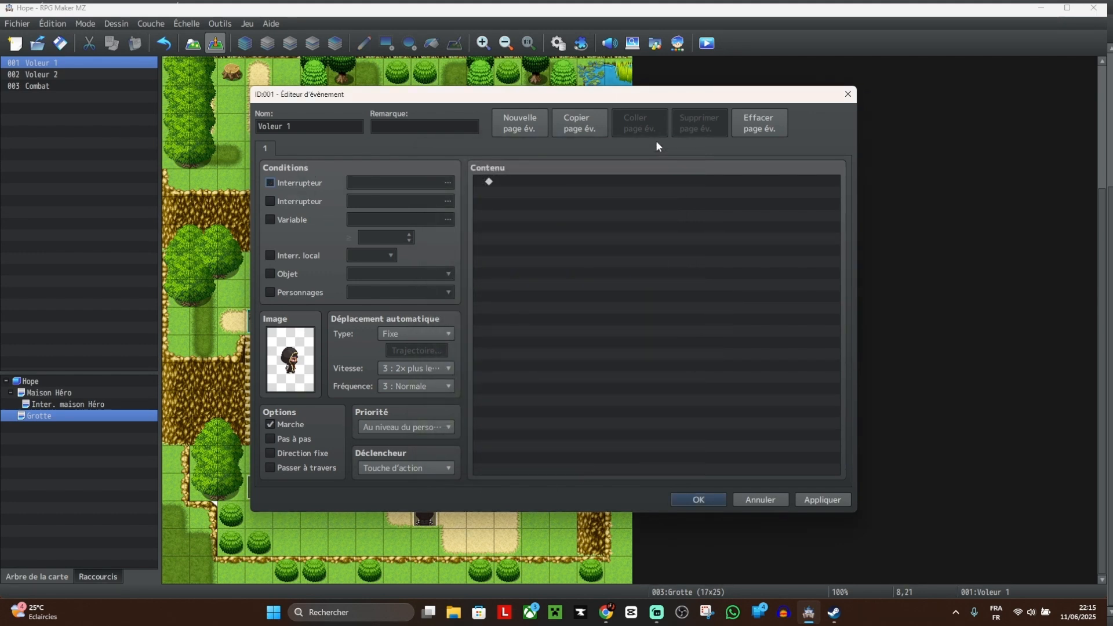
pyautogui.click(519, 124)
pyautogui.click(297, 182)
pyautogui.click(384, 183)
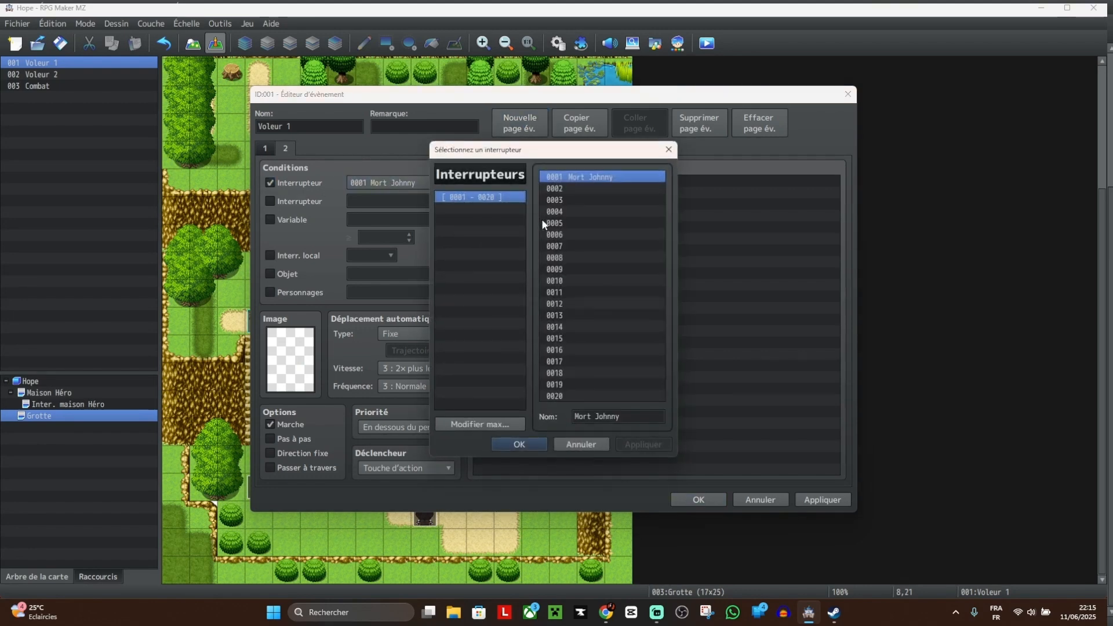
pyautogui.click(522, 445)
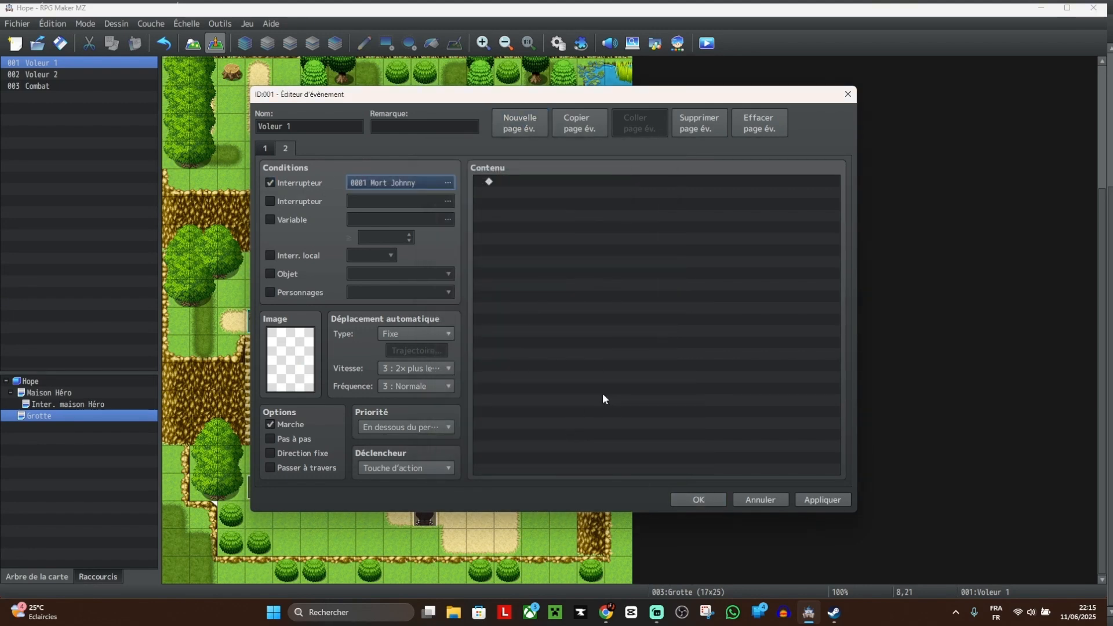
# Step: Set the image of Voleur 1's page 2 to the fallen black-hooded thief from Damage1 and save the event
pyautogui.doubleClick(288, 356)
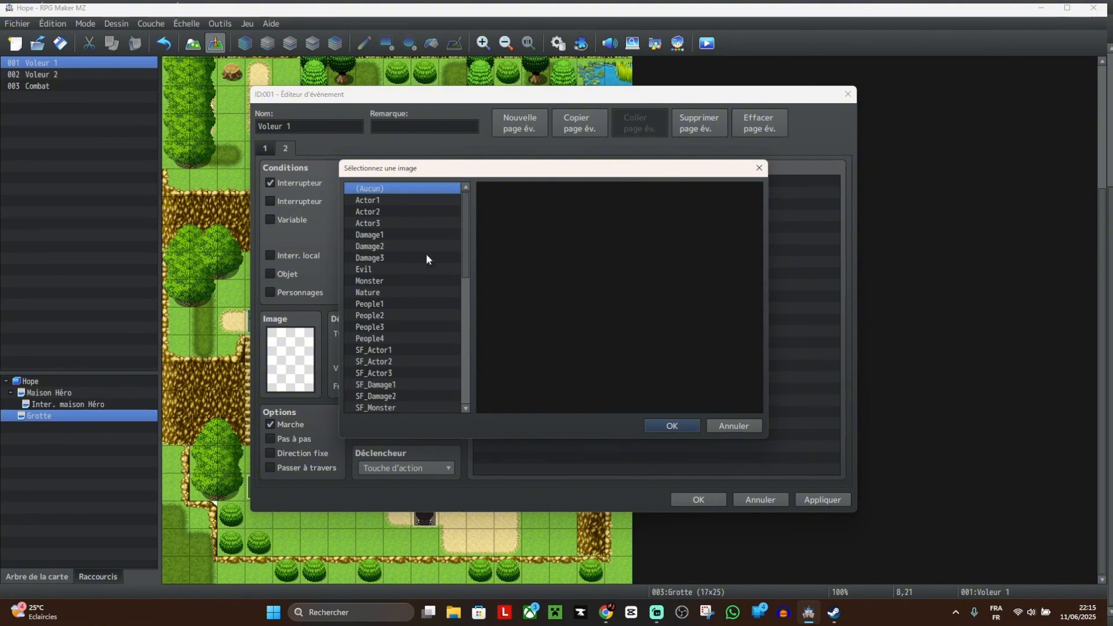
pyautogui.click(383, 257)
pyautogui.click(370, 225)
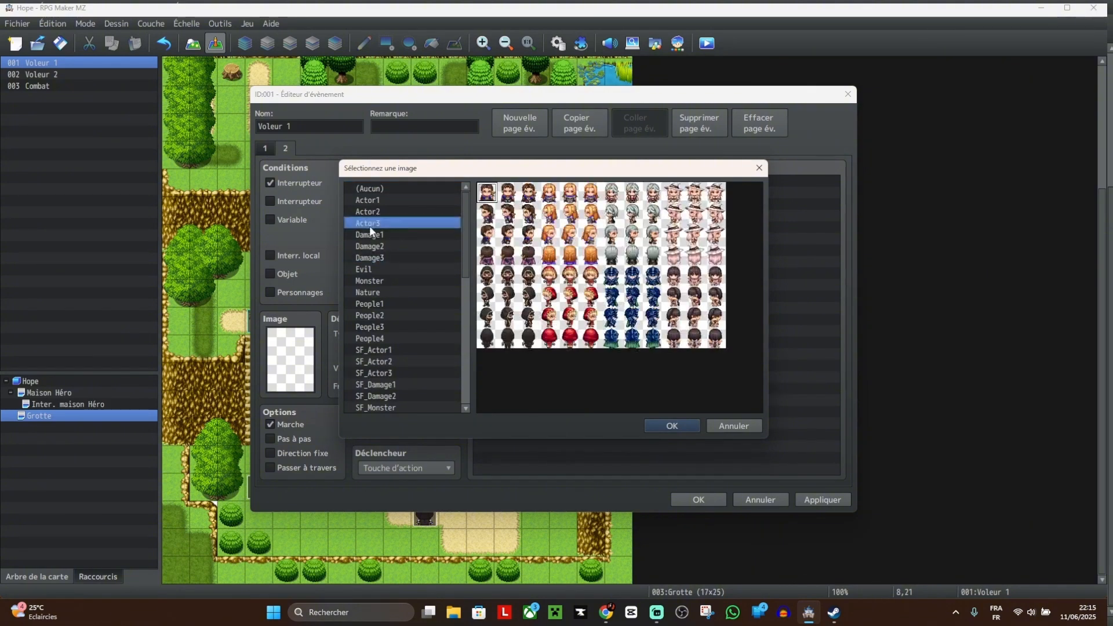
pyautogui.click(373, 234)
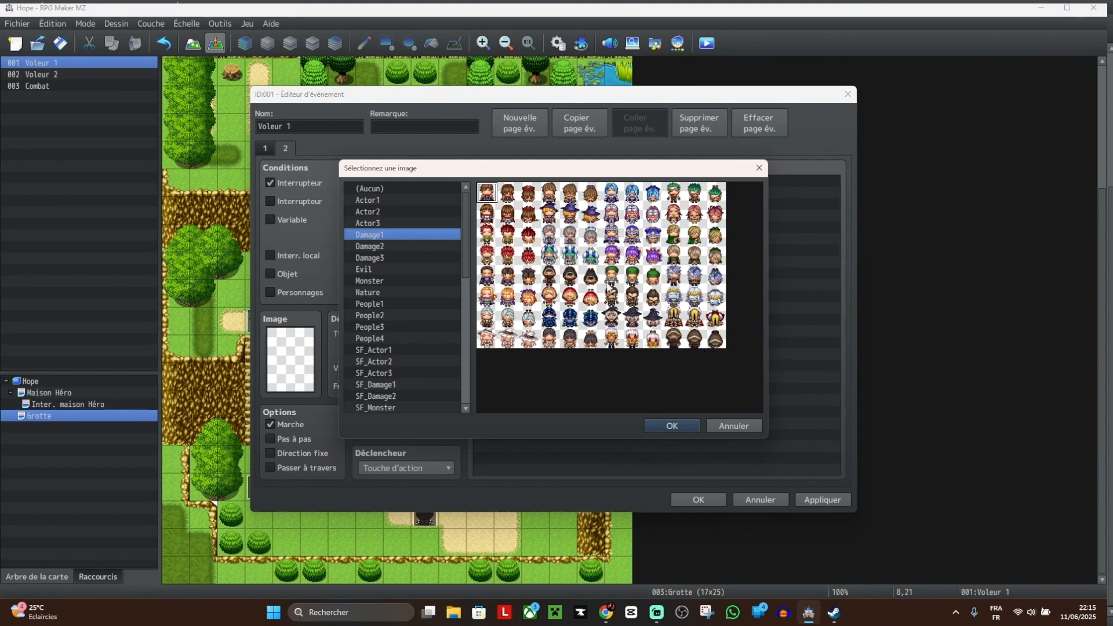
pyautogui.click(590, 275)
pyautogui.click(672, 426)
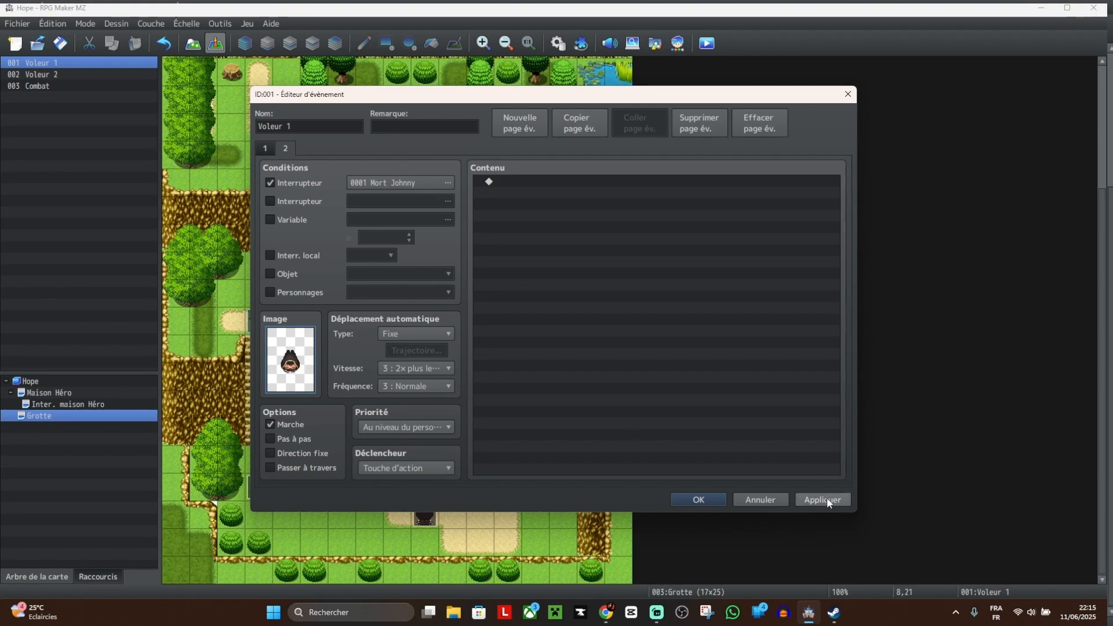
pyautogui.click(718, 498)
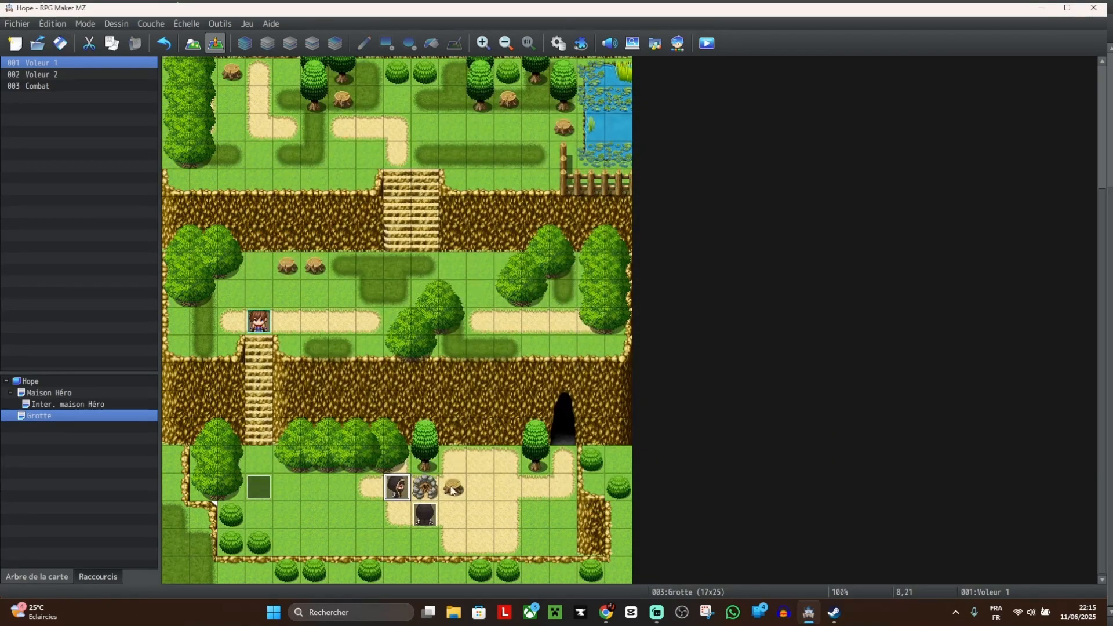
# Step: Open the Voleur 2 event on the Grotte map for editing
pyautogui.doubleClick(425, 514)
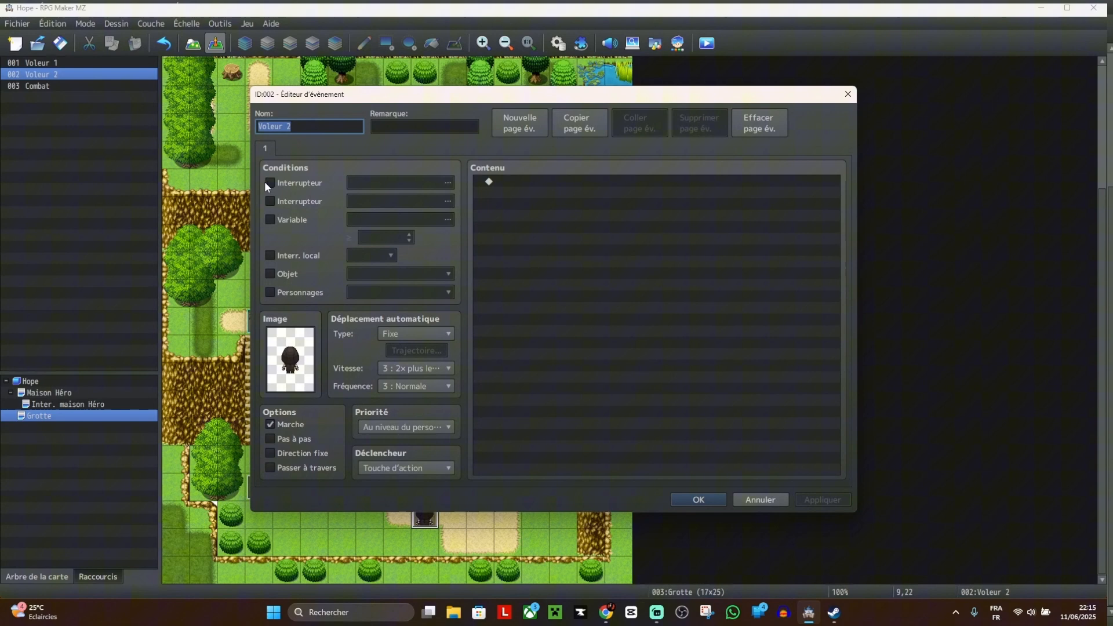
pyautogui.click(296, 183)
pyautogui.click(403, 183)
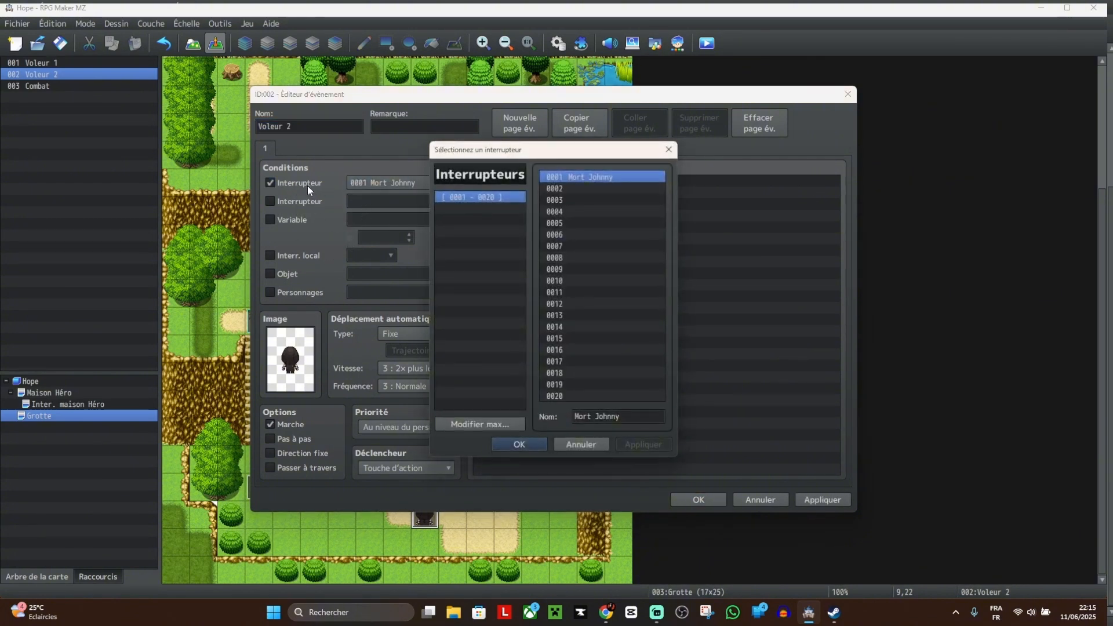
pyautogui.click(669, 150)
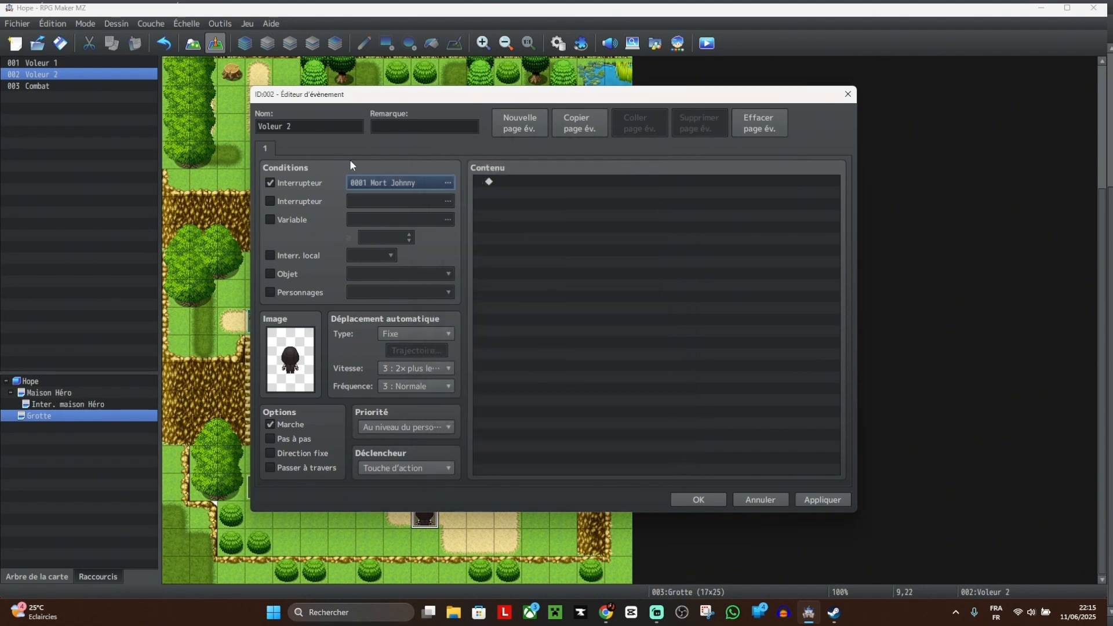
pyautogui.click(305, 182)
# Step: Add a second page to Voleur 2 conditioned on switch 0001 Mort Johnny, set its image to Damage1's fallen black-hooded thief, and save the event
pyautogui.click(524, 120)
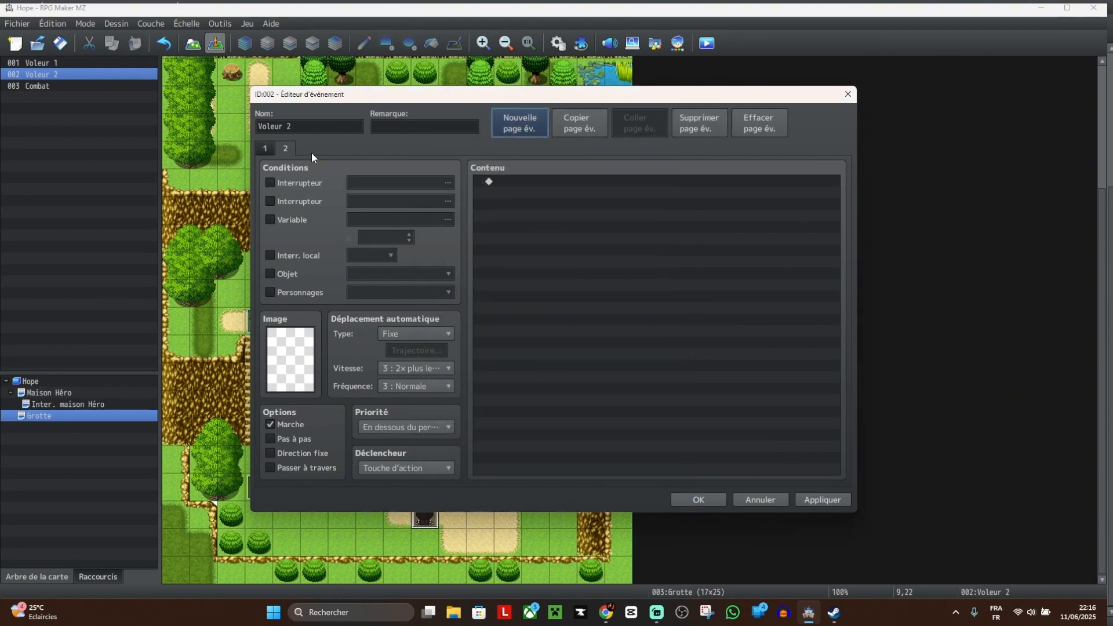
pyautogui.click(309, 182)
pyautogui.doubleClick(288, 351)
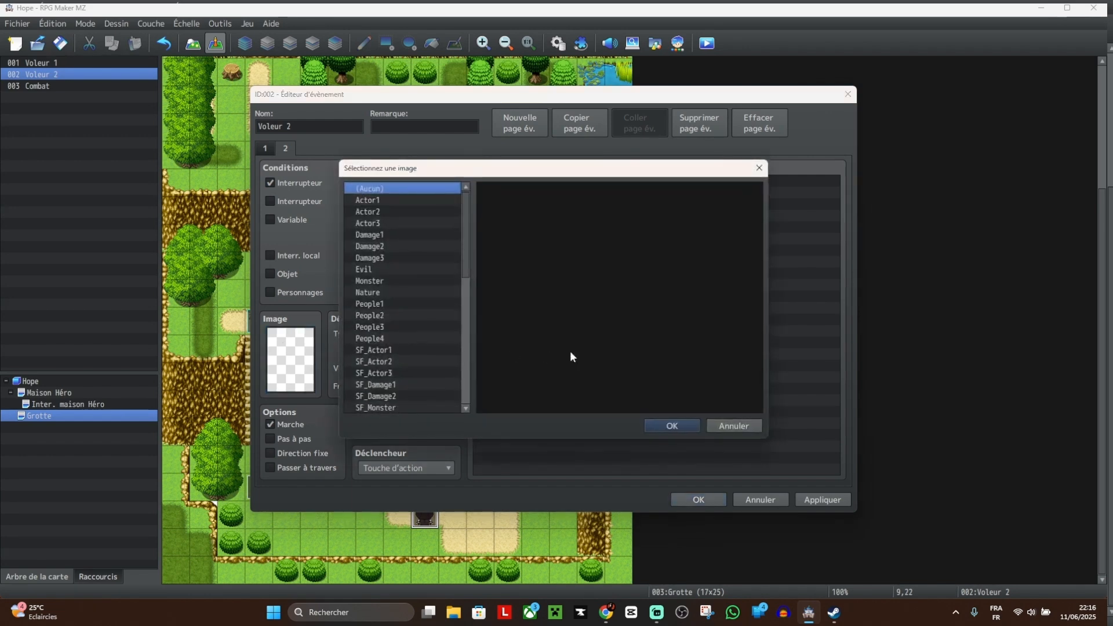
pyautogui.click(385, 221)
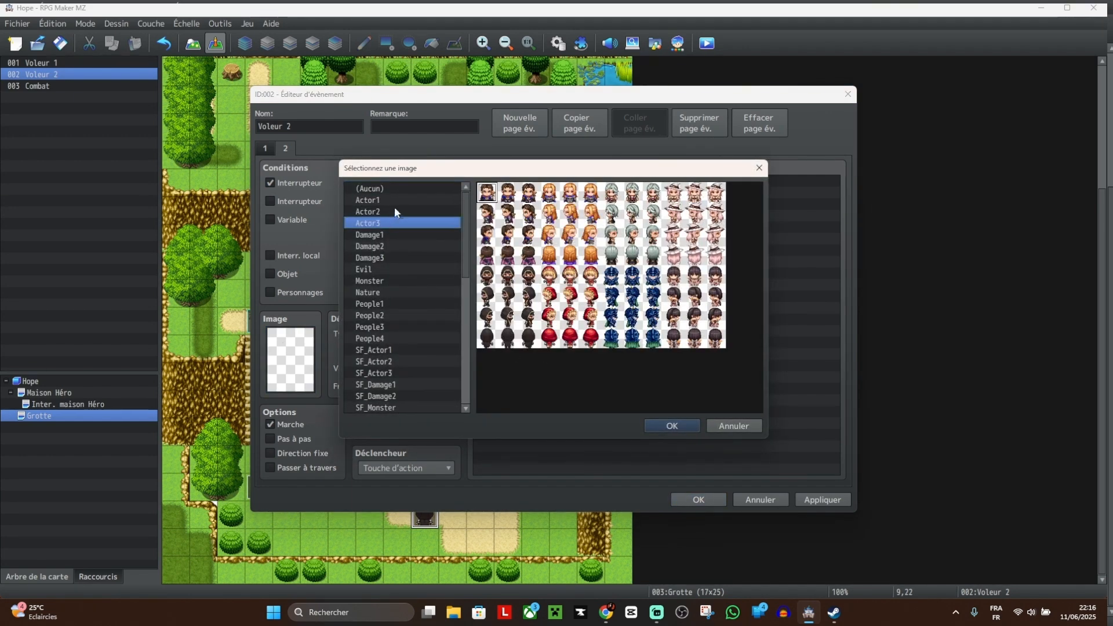
pyautogui.click(394, 209)
pyautogui.click(392, 201)
pyautogui.click(386, 246)
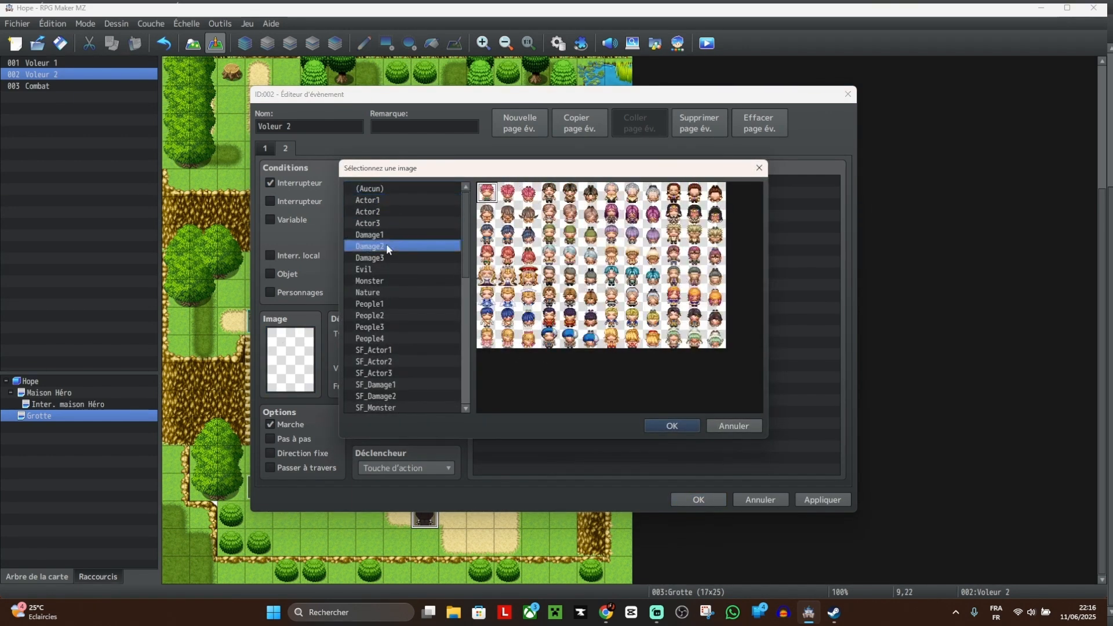
pyautogui.click(387, 258)
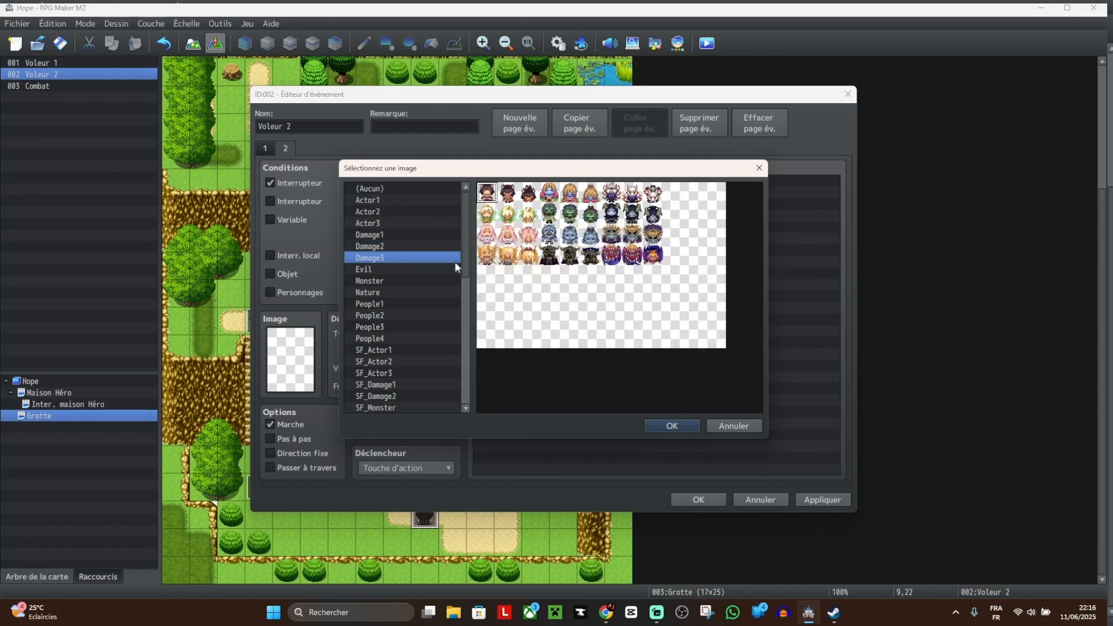
pyautogui.click(383, 233)
pyautogui.click(590, 276)
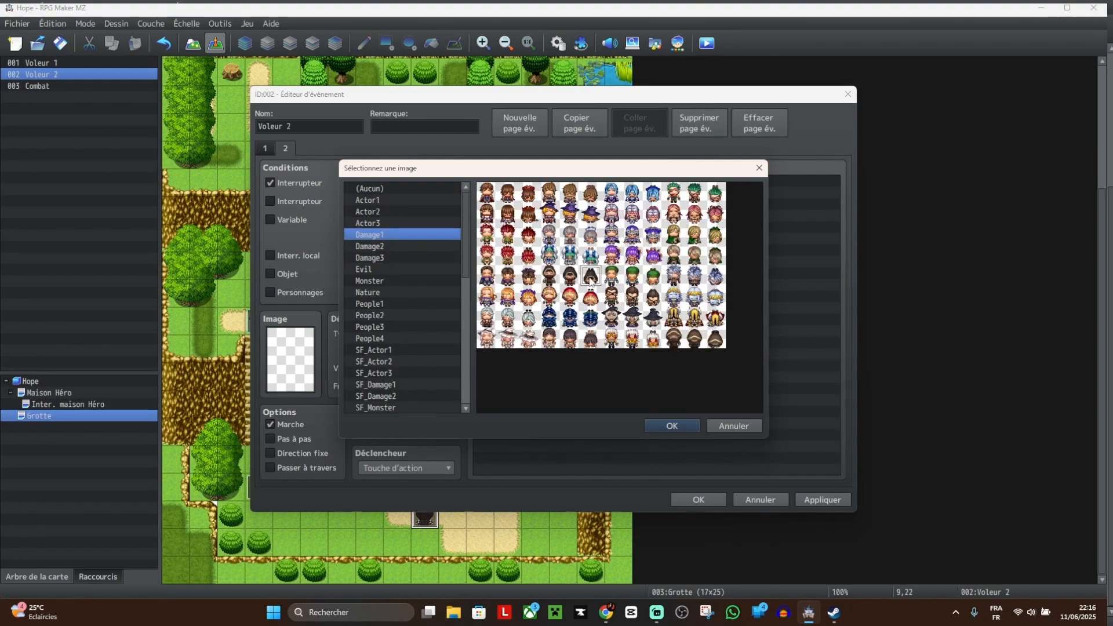
pyautogui.click(687, 425)
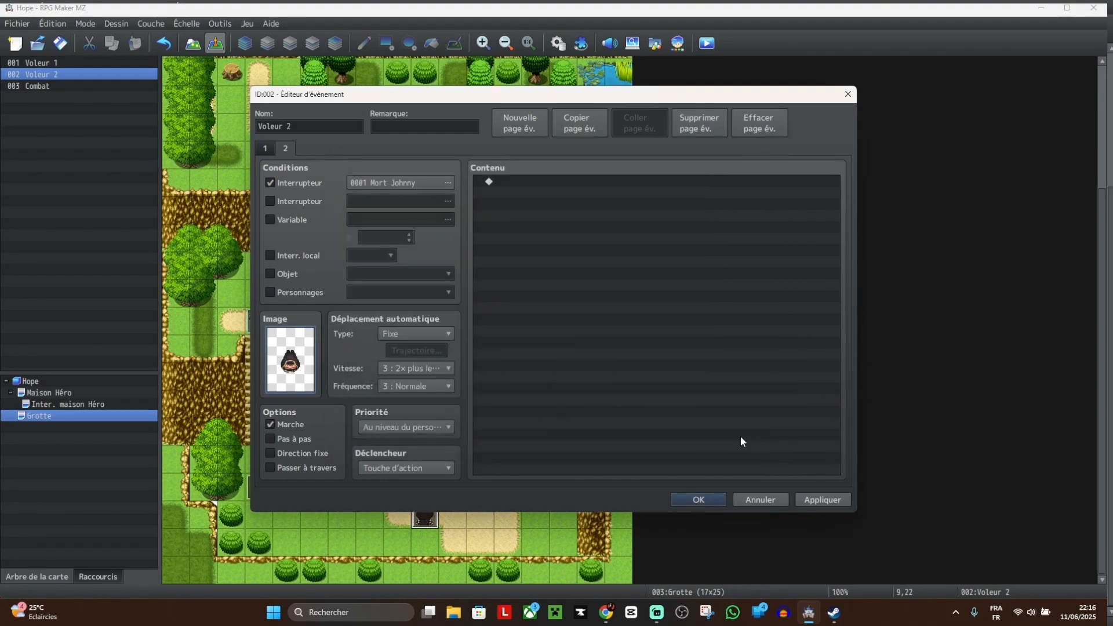
pyautogui.click(718, 502)
# Step: In the Combat event, delete the Voleur 1 and Voleur 2 movement commands that follow the Johnny*2 battle
pyautogui.doubleClick(258, 487)
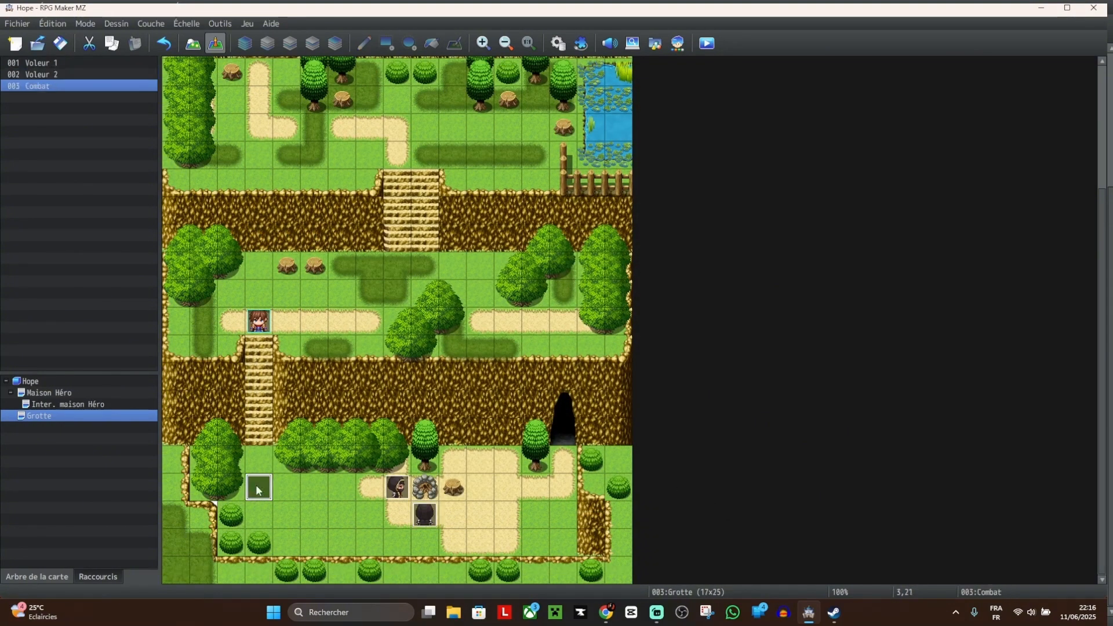
pyautogui.click(611, 435)
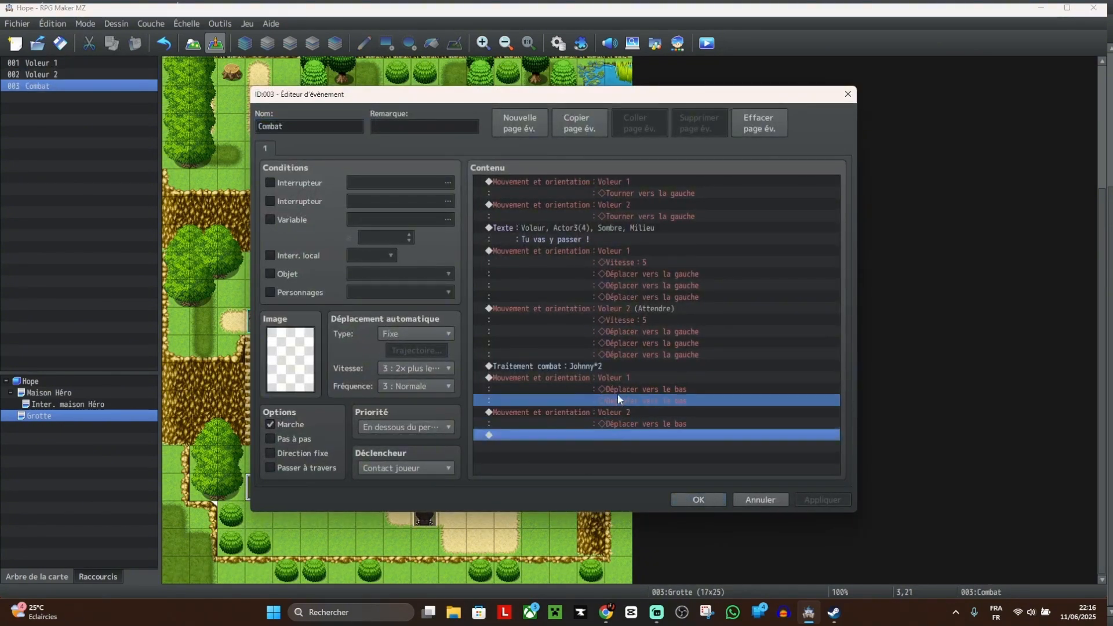
pyautogui.click(625, 379)
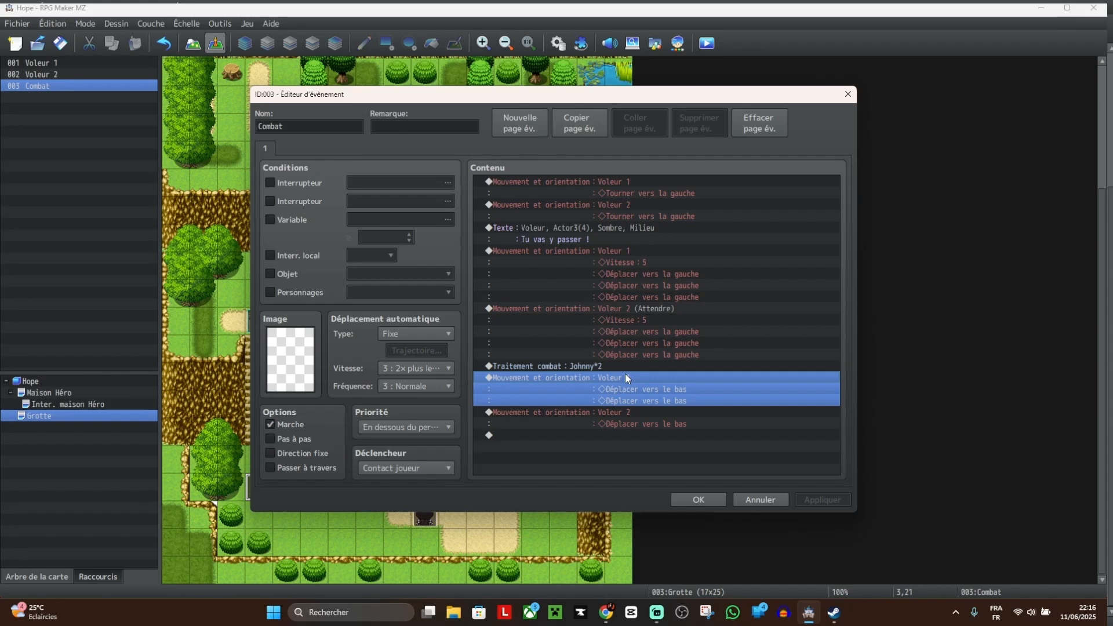
pyautogui.press('Delete')
pyautogui.press('Delete')
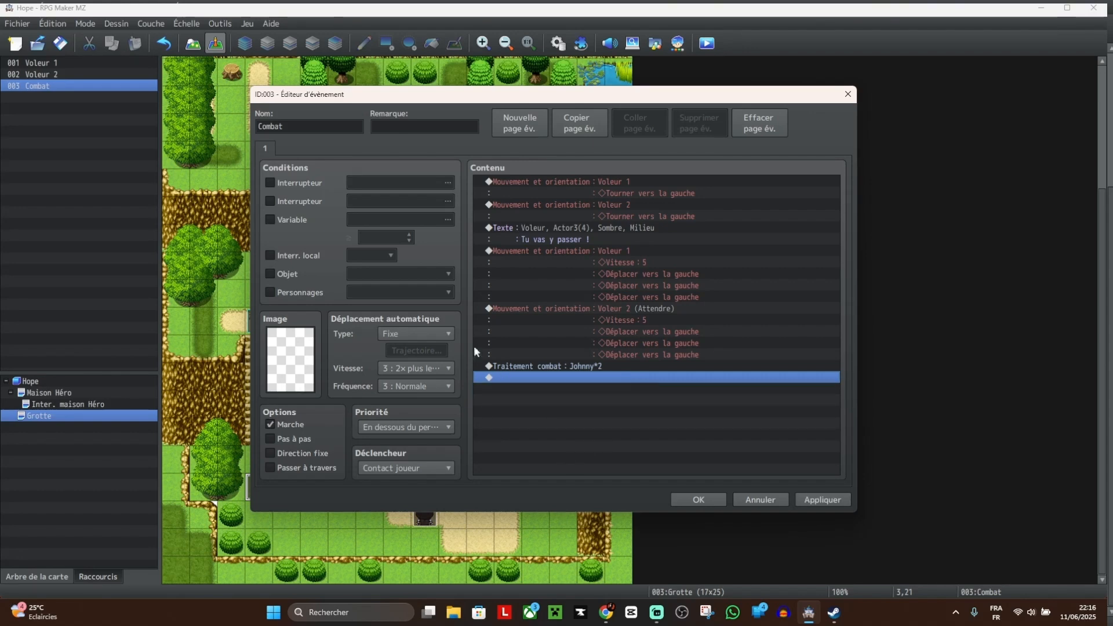
# Step: Add a Contrôle interrupteurs command setting 0001 Mort Johnny to ON after the battle in the Combat event, and save the event
pyautogui.doubleClick(567, 377)
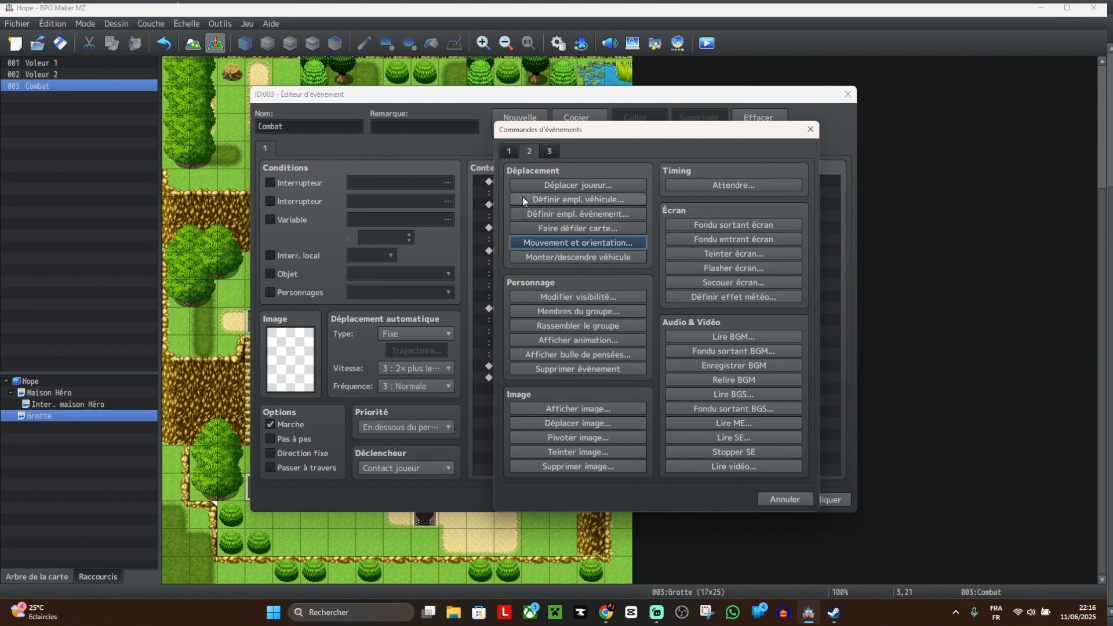
pyautogui.click(512, 150)
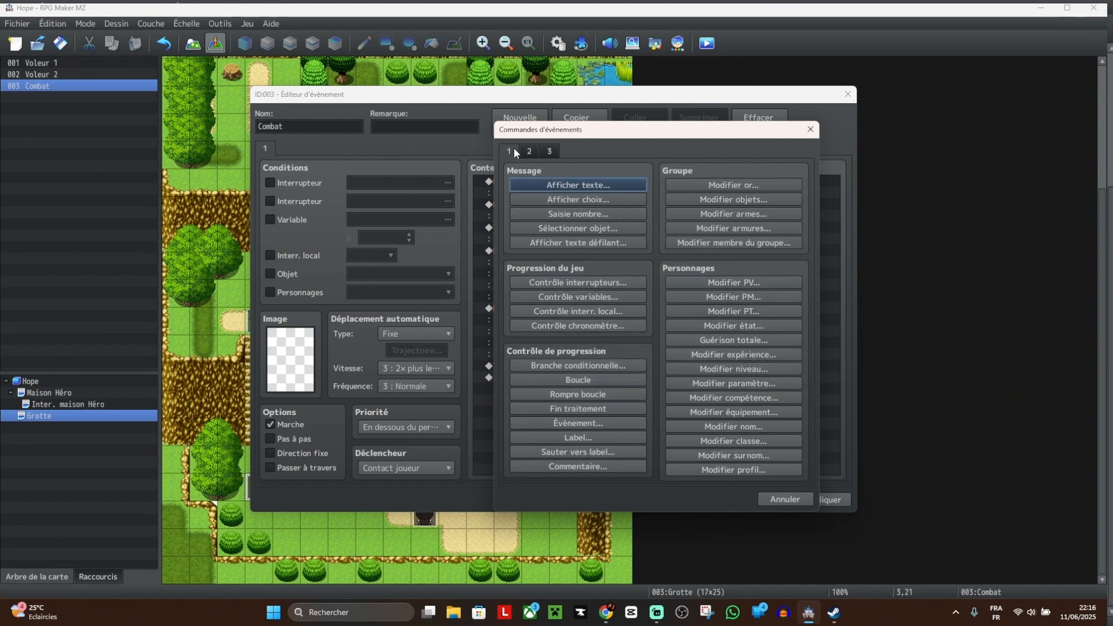
pyautogui.click(601, 282)
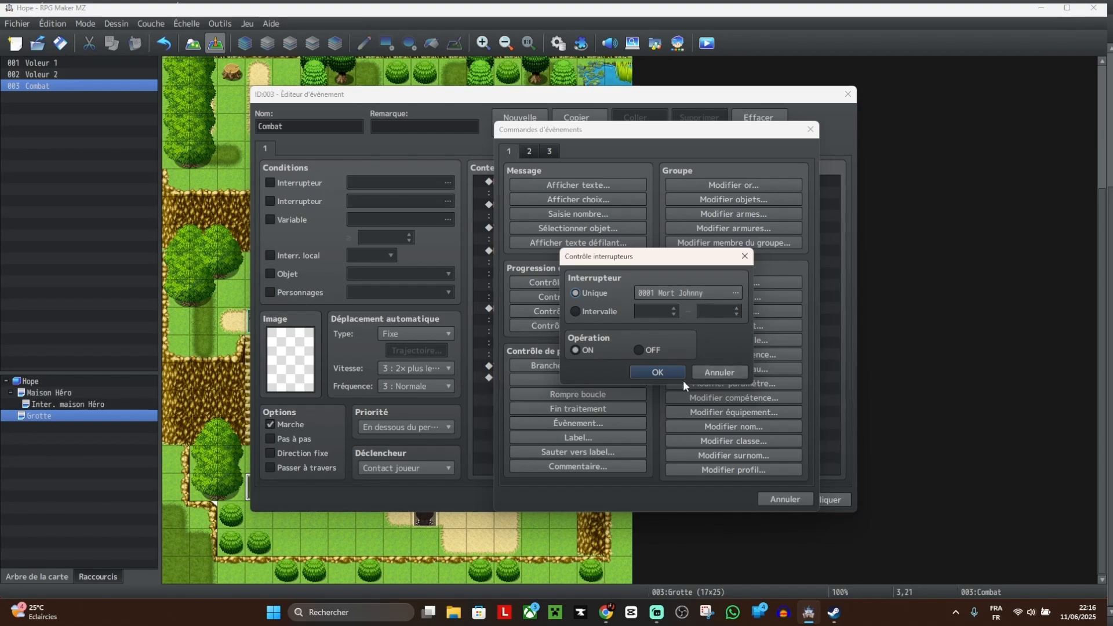
pyautogui.click(658, 372)
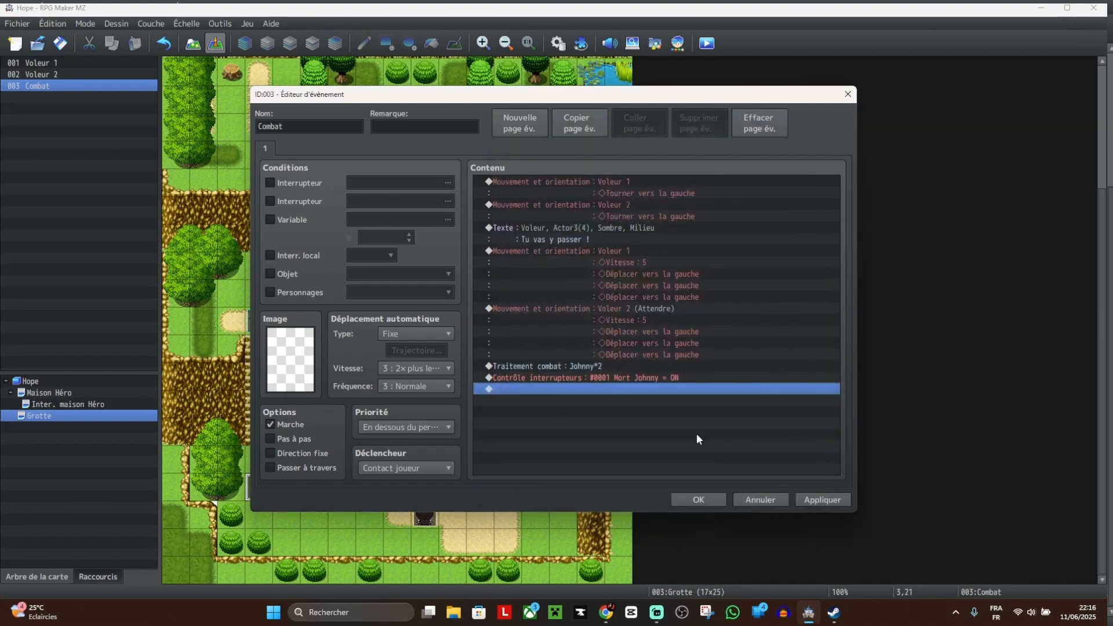
pyautogui.click(829, 496)
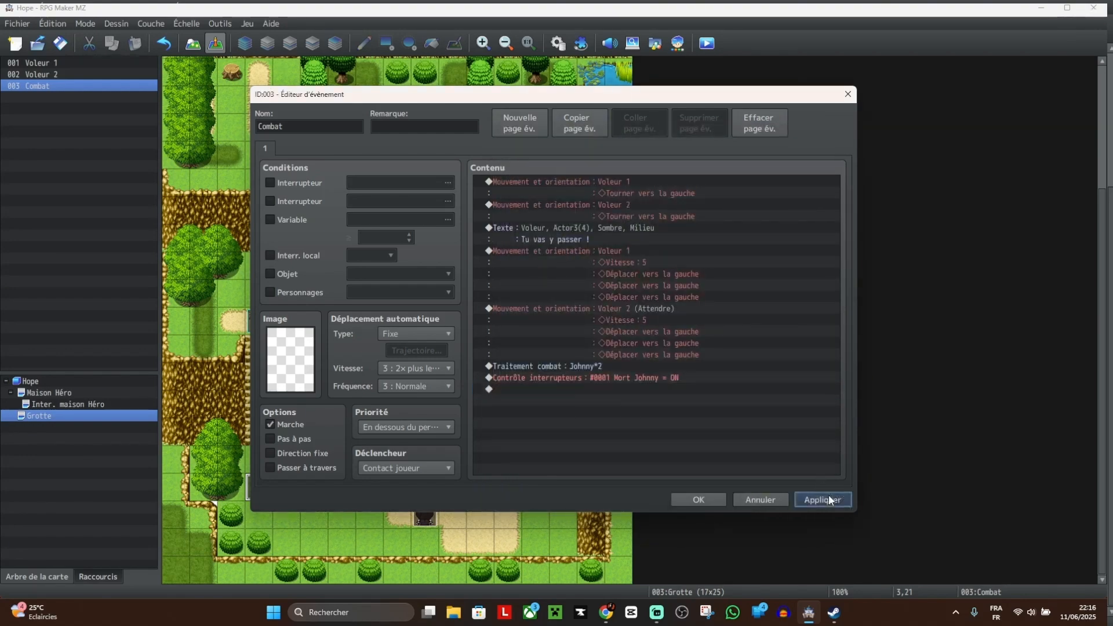
pyautogui.click(759, 499)
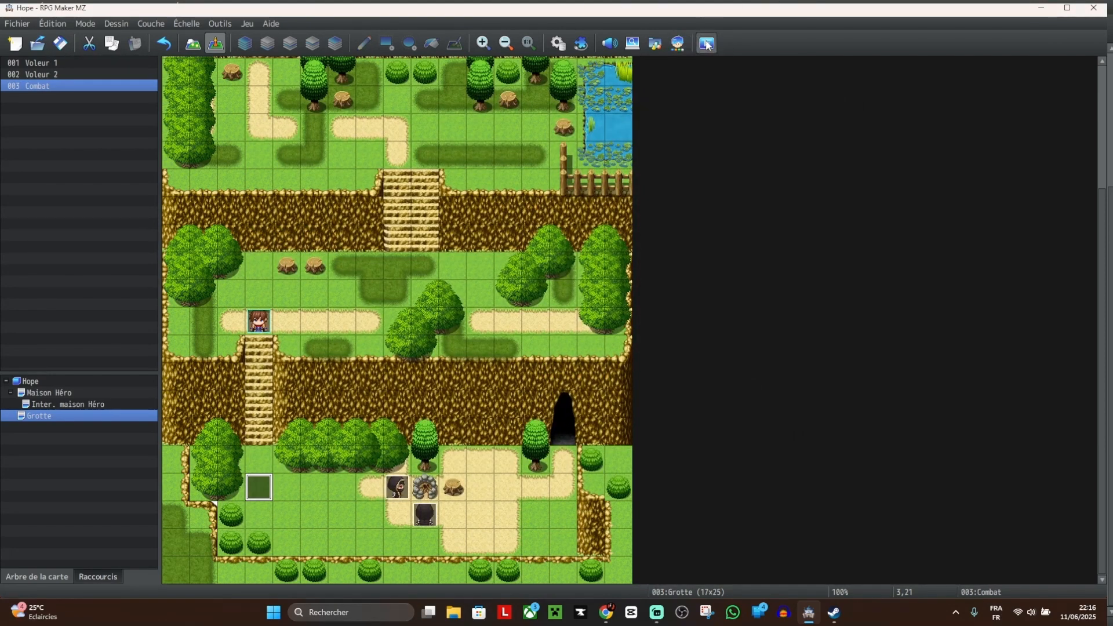
# Step: Playtest the project with a new game and trigger the Combat event to enter the battle
pyautogui.click(1093, 8)
pyautogui.click(582, 325)
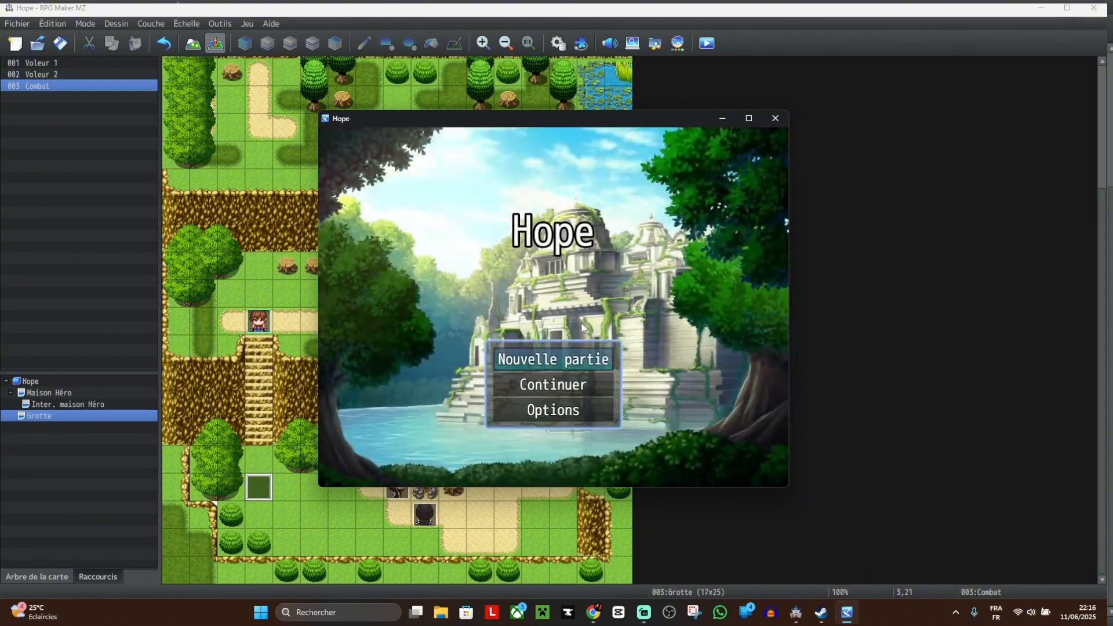
pyautogui.press('Return')
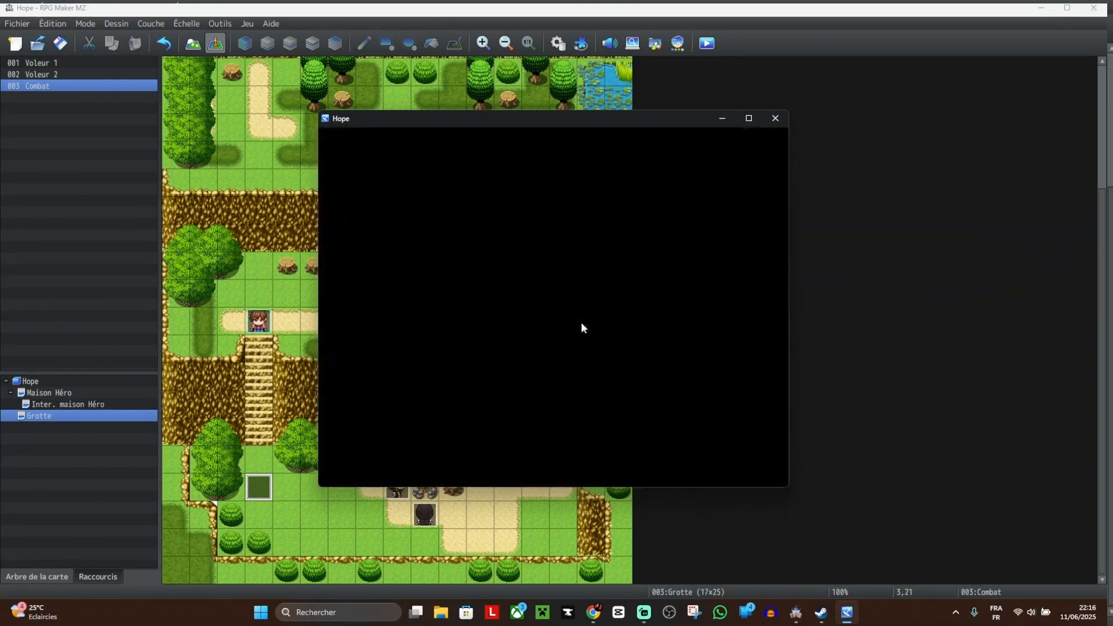
pyautogui.press('Return')
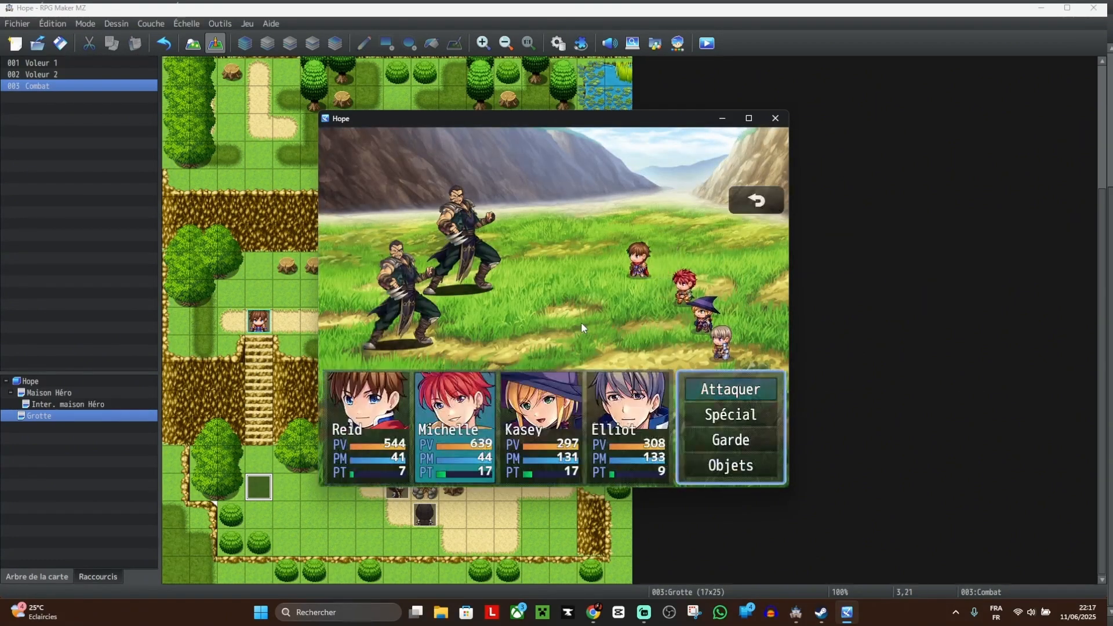
# Step: Win the test battle against the two Johnnys, check the thieves on the map, trigger the Combat event again, and end the playtest
pyautogui.press('Return')
pyautogui.press('Return')
pyautogui.press('Return')
pyautogui.press('Return')
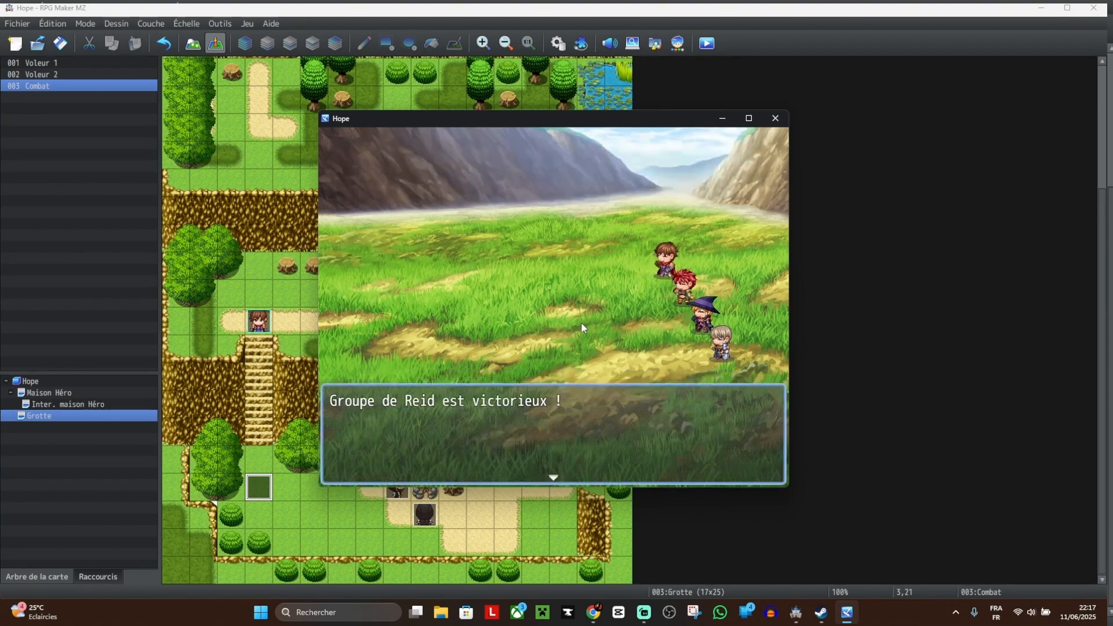
pyautogui.press('Return')
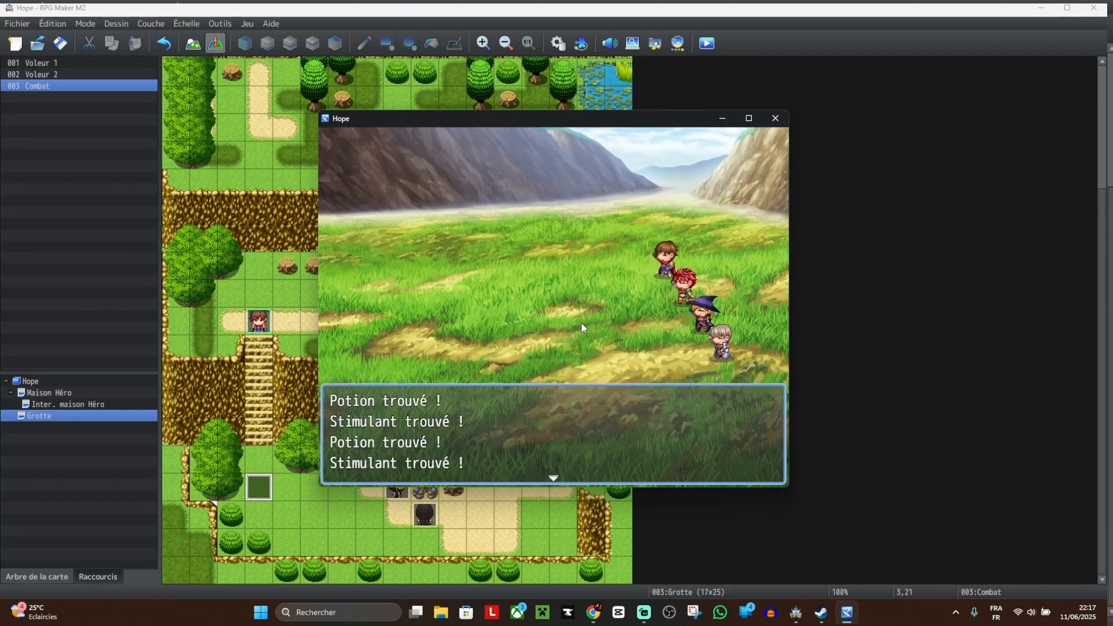
pyautogui.press('Return')
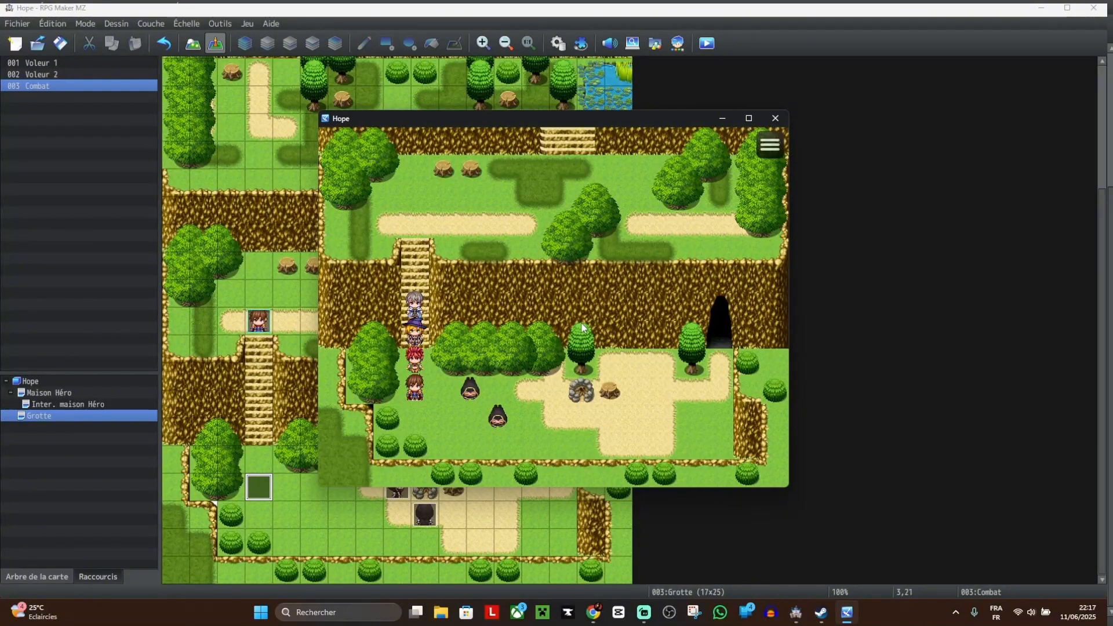
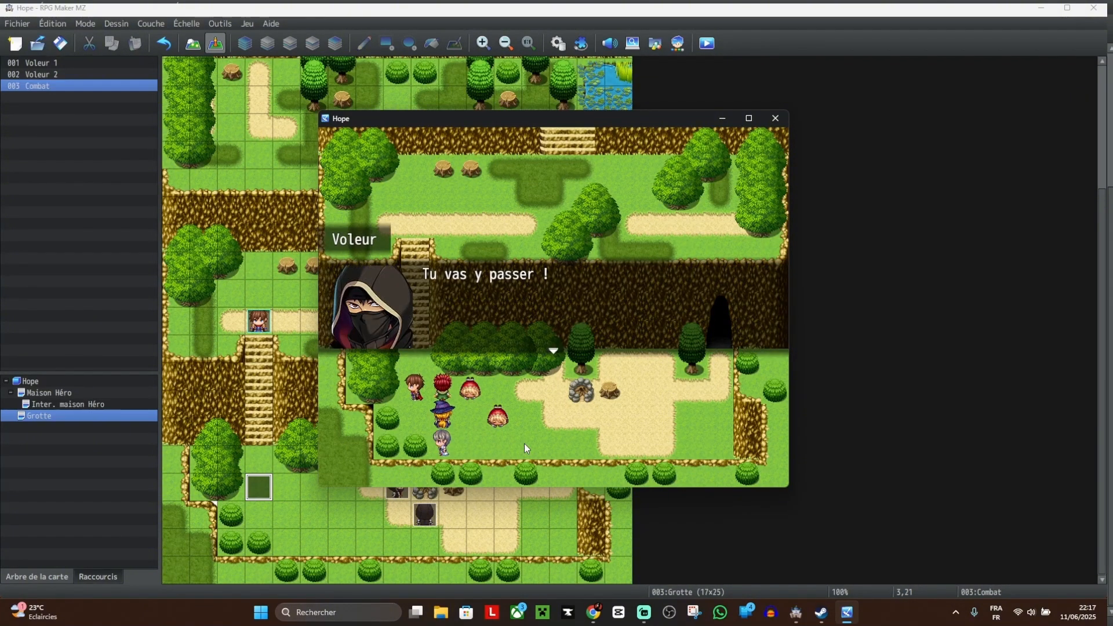
pyautogui.press('Return')
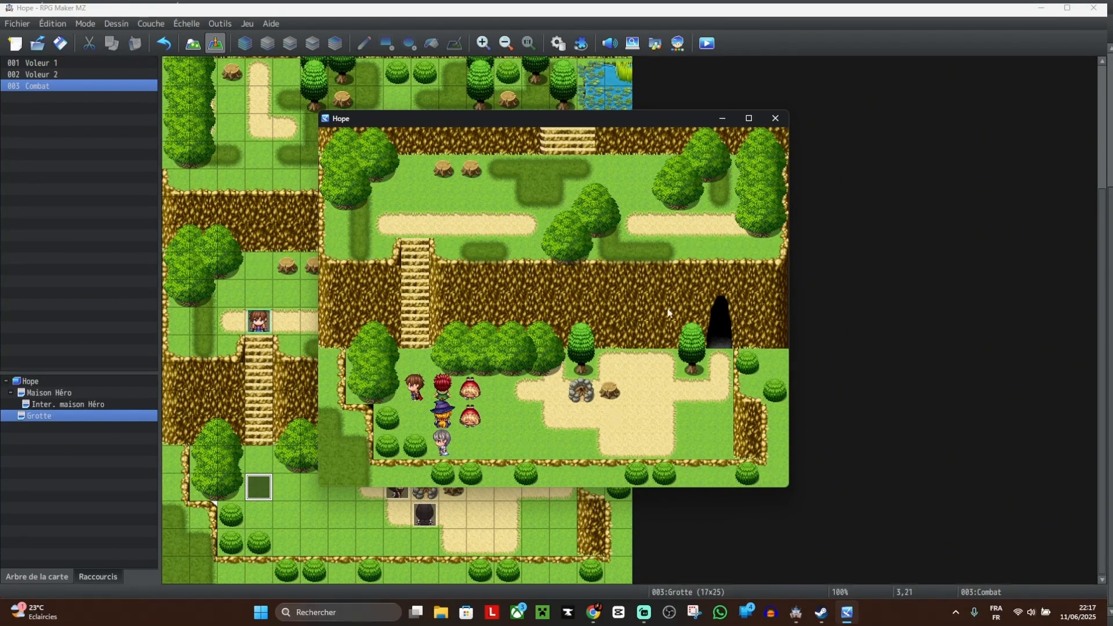
pyautogui.click(776, 122)
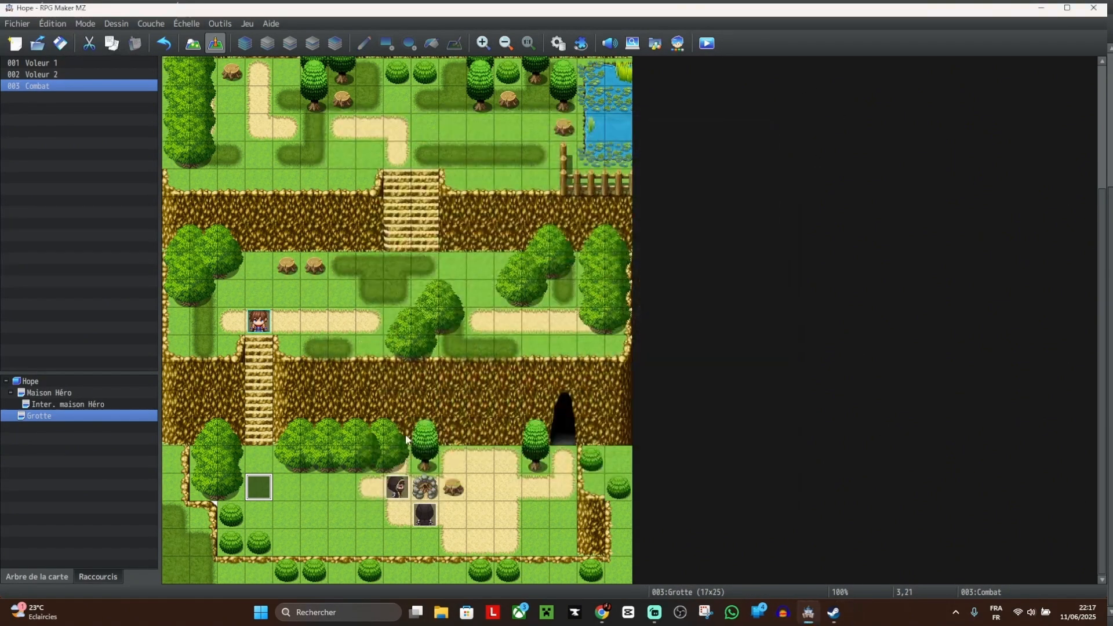
# Step: Open the Combat event and select the empty line after the Mort Johnny switch command
pyautogui.doubleClick(258, 488)
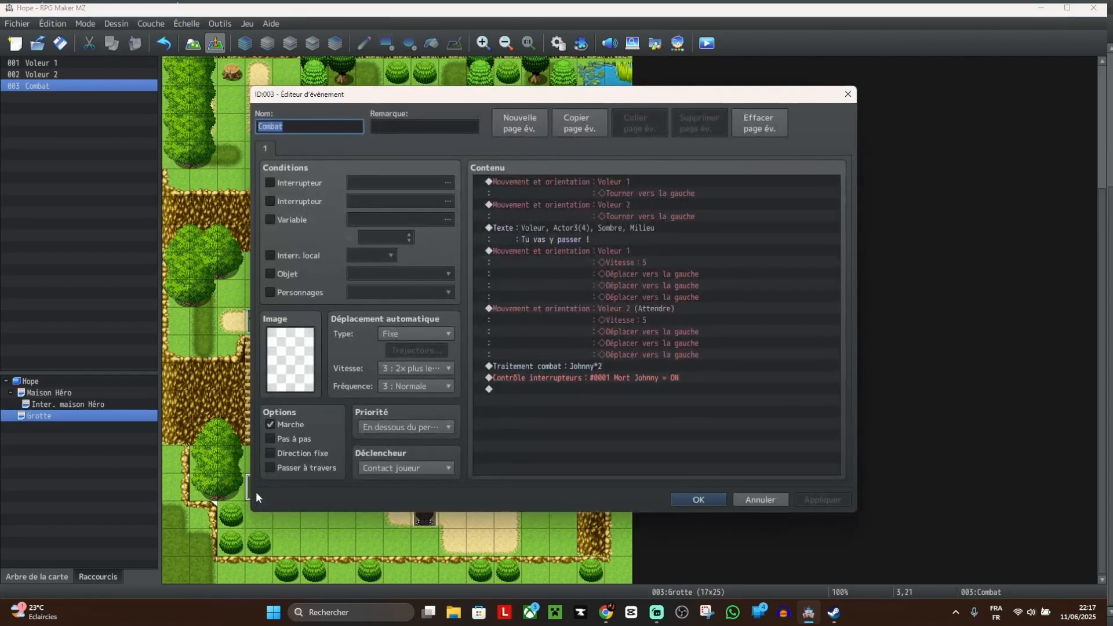
pyautogui.click(648, 390)
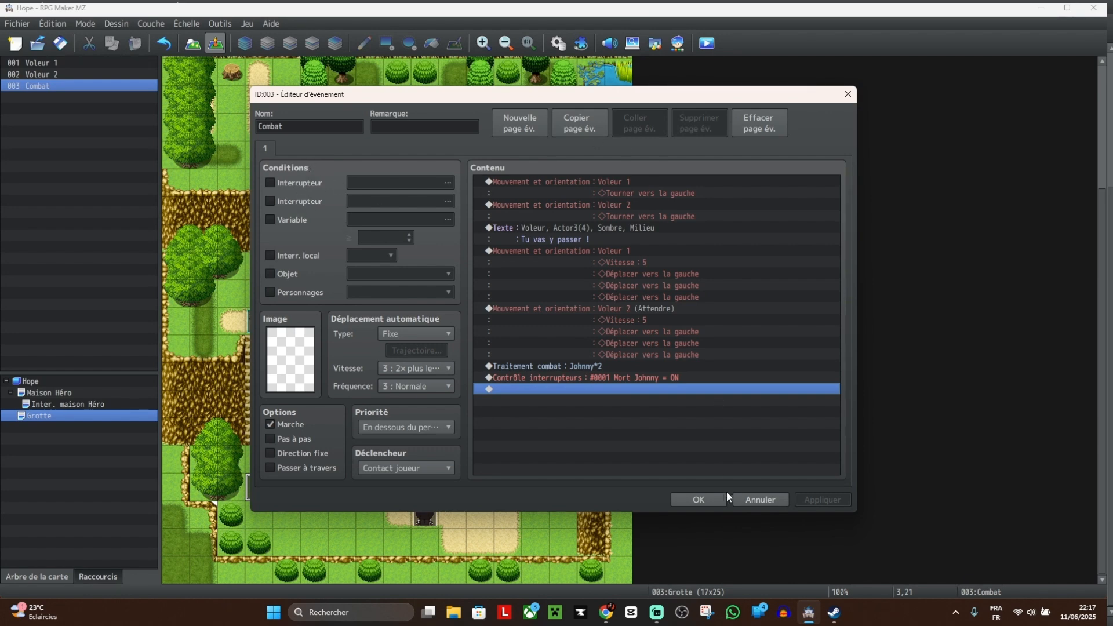
pyautogui.doubleClick(632, 388)
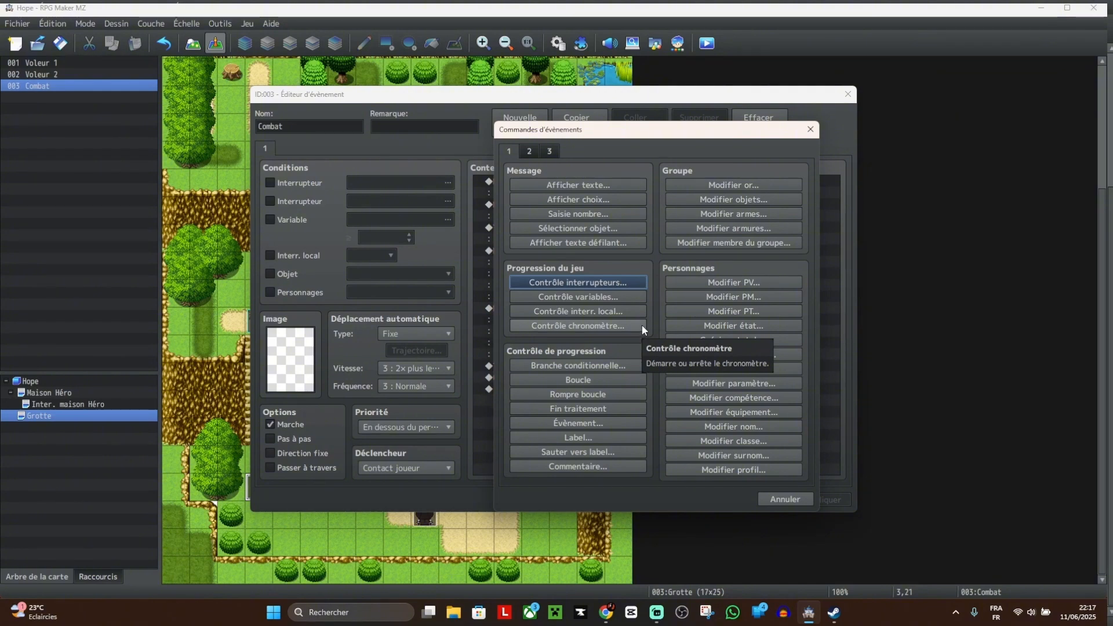
pyautogui.click(591, 378)
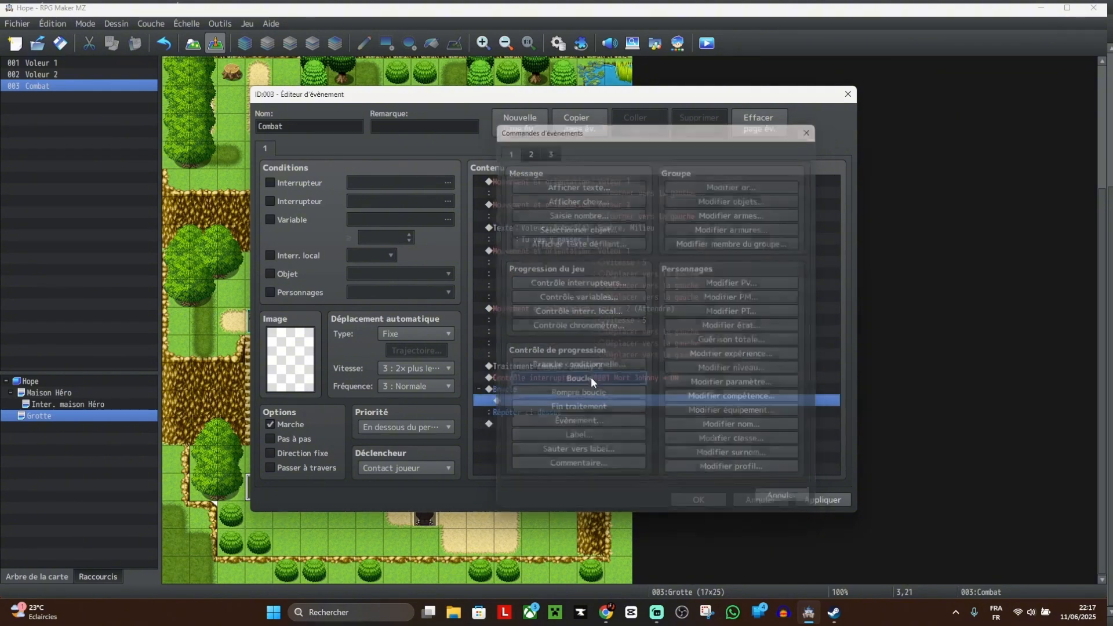
pyautogui.click(522, 388)
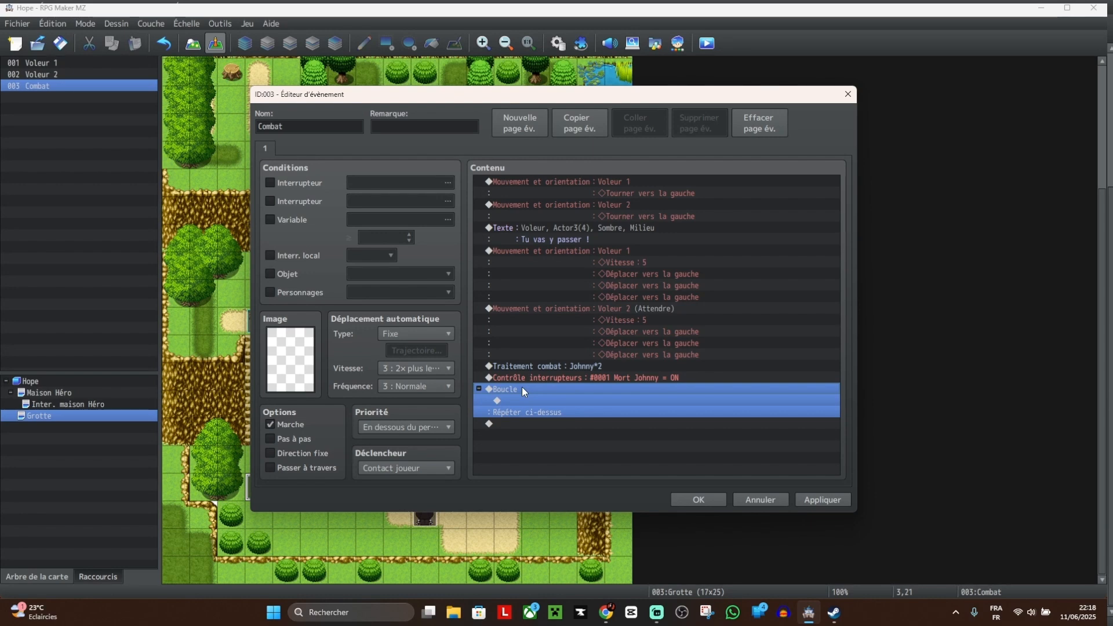
pyautogui.press('Delete')
# Step: Add a Supprimer évènement command after the Mort Johnny switch command in the Combat event and save the event
pyautogui.doubleClick(522, 389)
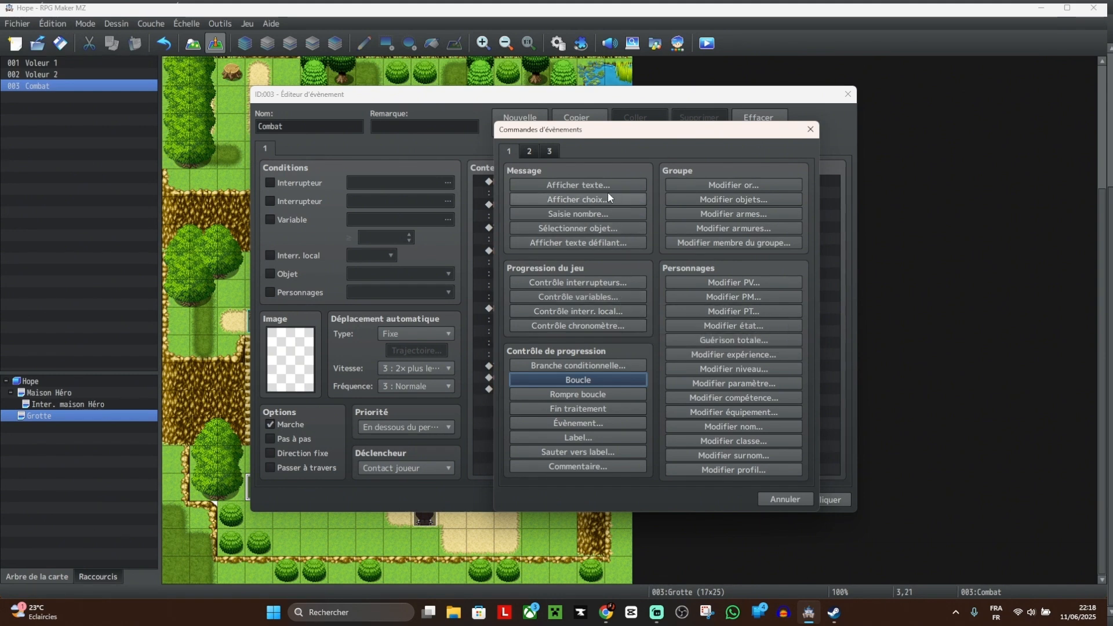
pyautogui.click(527, 152)
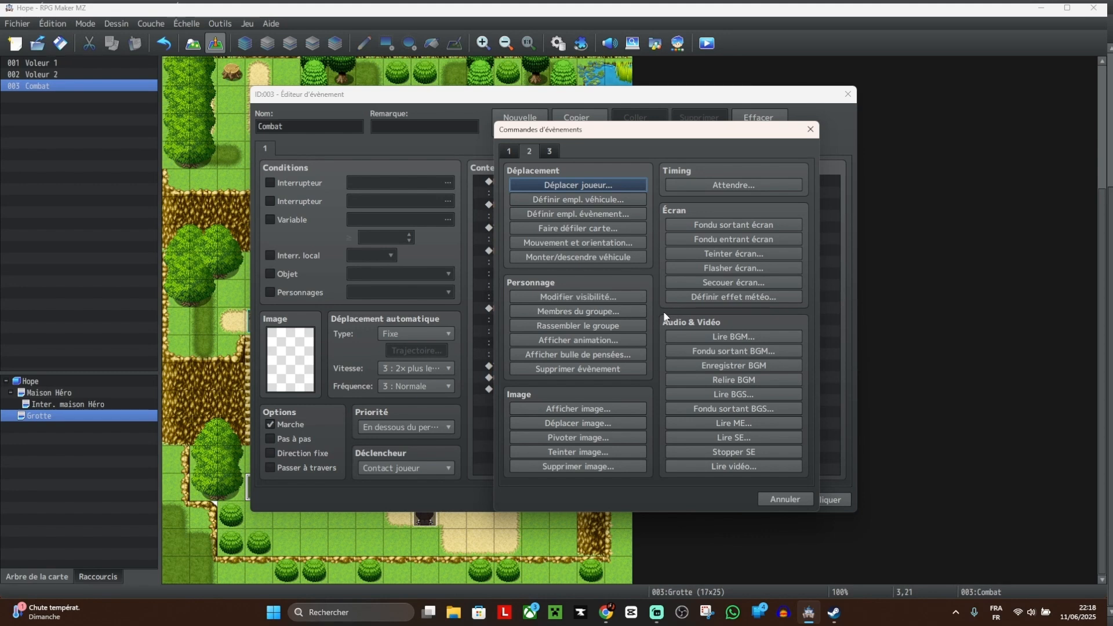
pyautogui.click(625, 371)
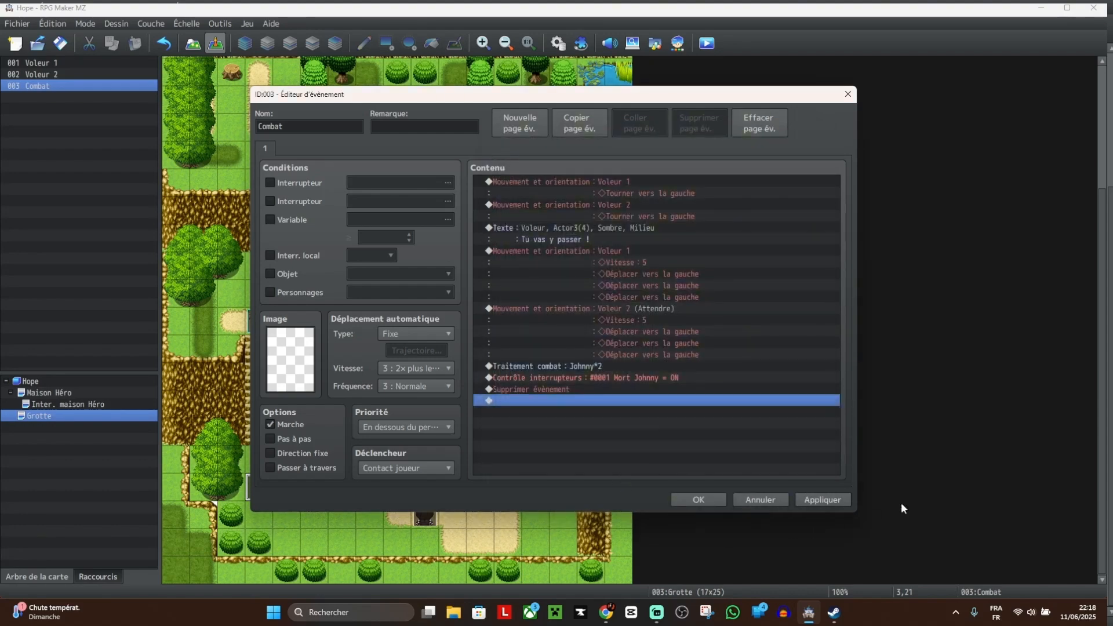
pyautogui.click(812, 500)
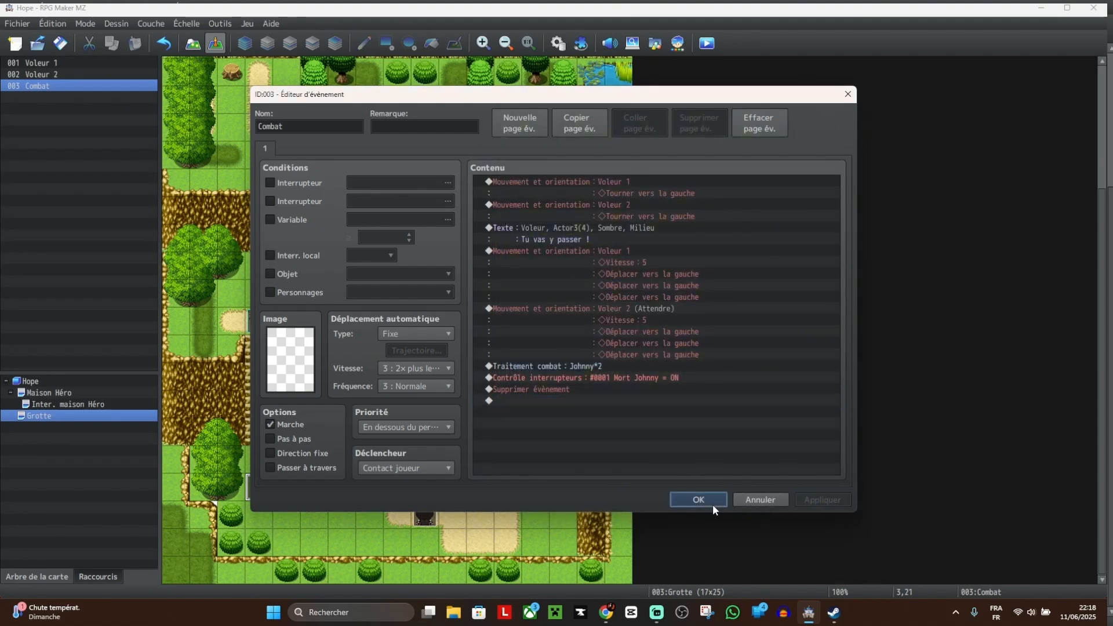
pyautogui.click(698, 499)
# Step: Save the project, start a playtest with a new game, and trigger the Combat event to enter the battle
pyautogui.click(712, 42)
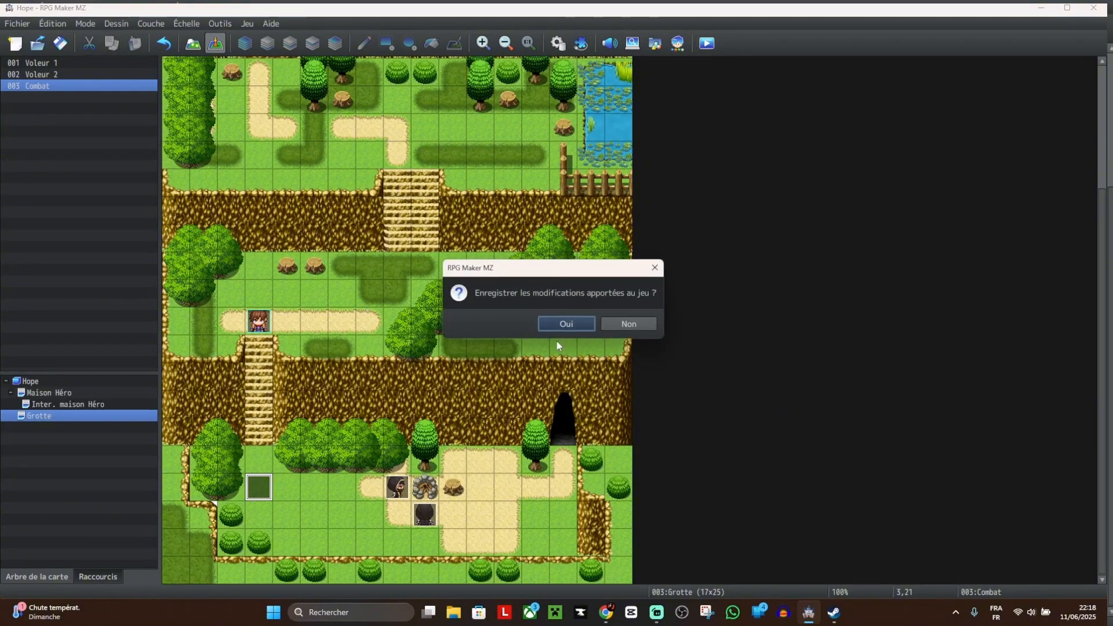
pyautogui.click(565, 324)
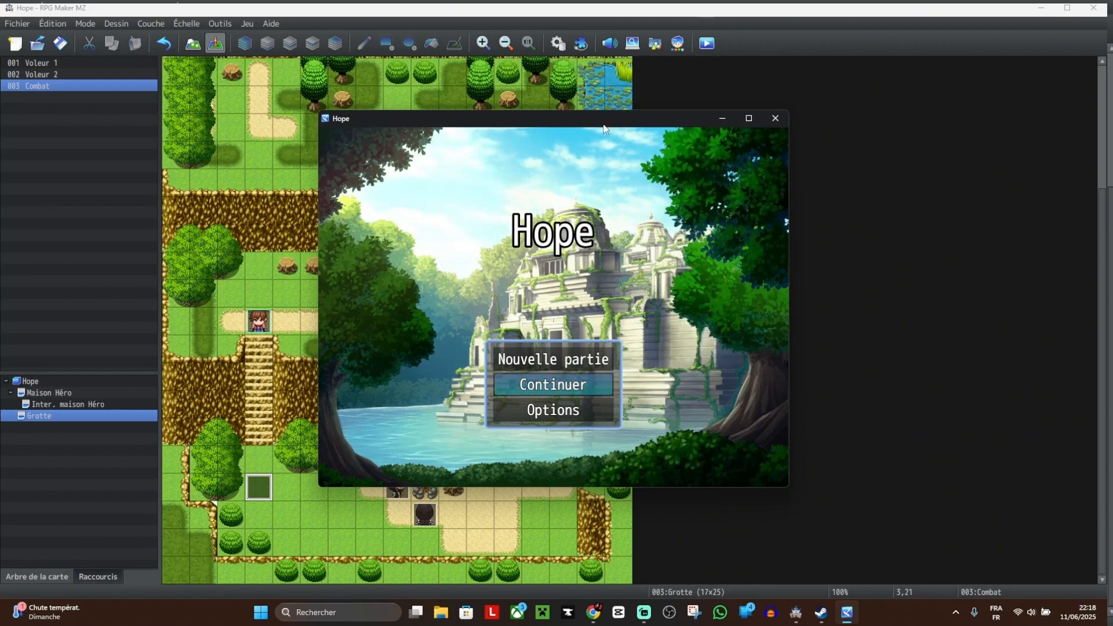
pyautogui.click(515, 359)
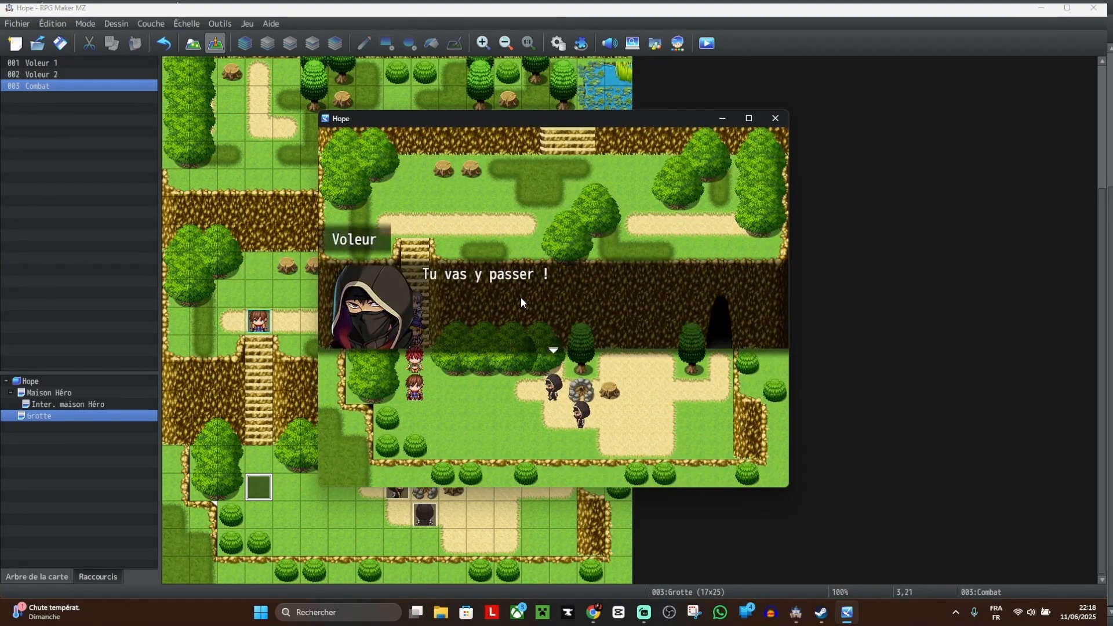
pyautogui.click(521, 297)
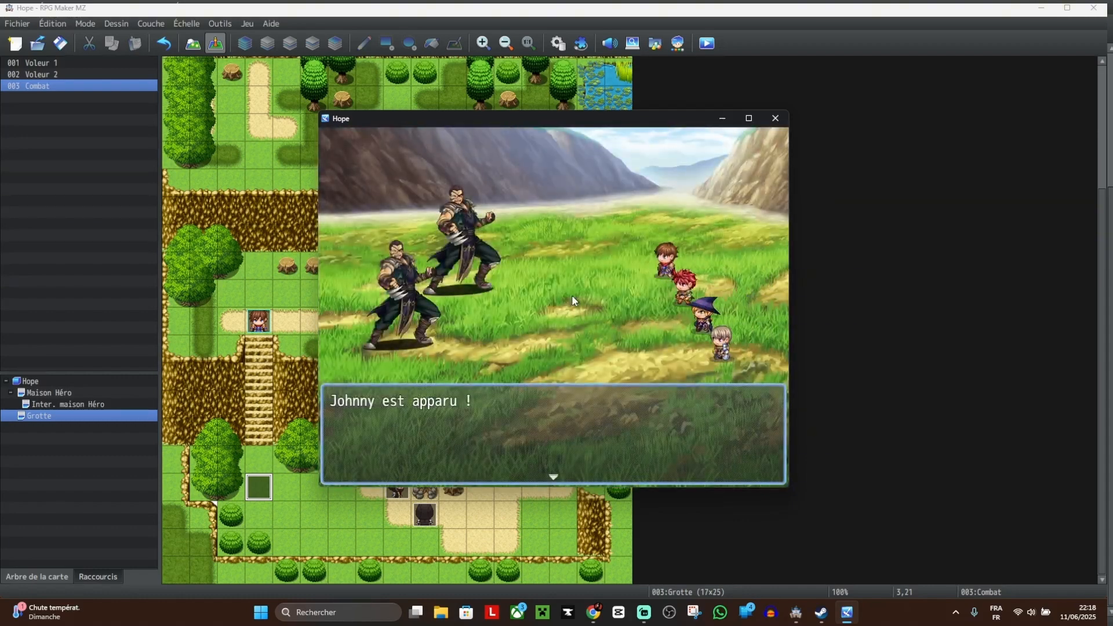
# Step: Attack and defeat the two Johnnys in the test battle, and return to the map
pyautogui.click(572, 301)
pyautogui.press('Return')
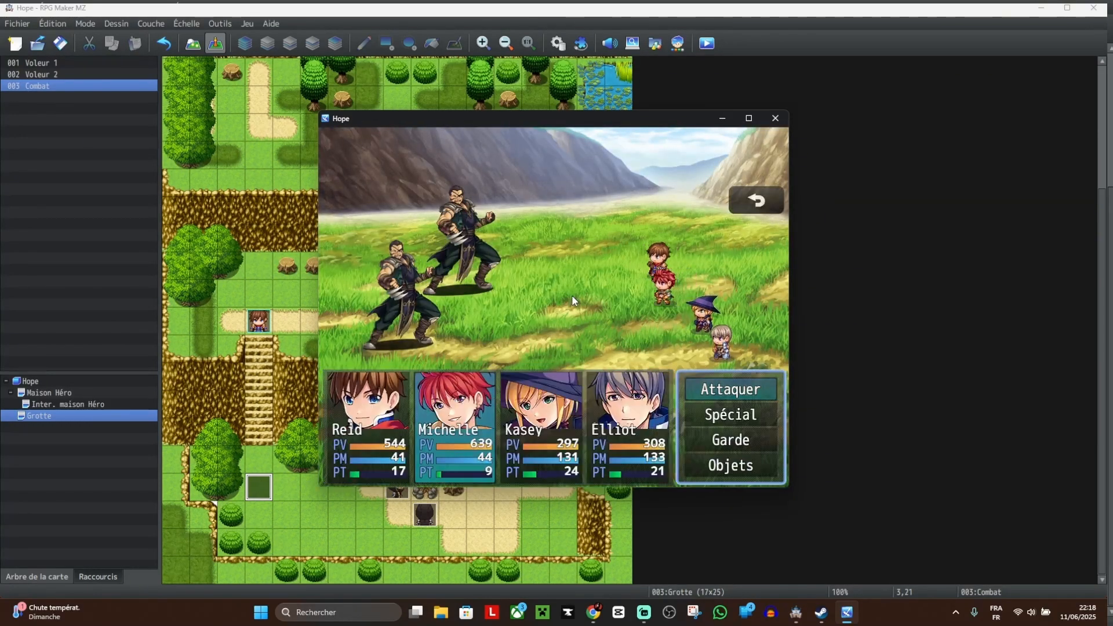
pyautogui.press('Return')
pyautogui.press('Return')
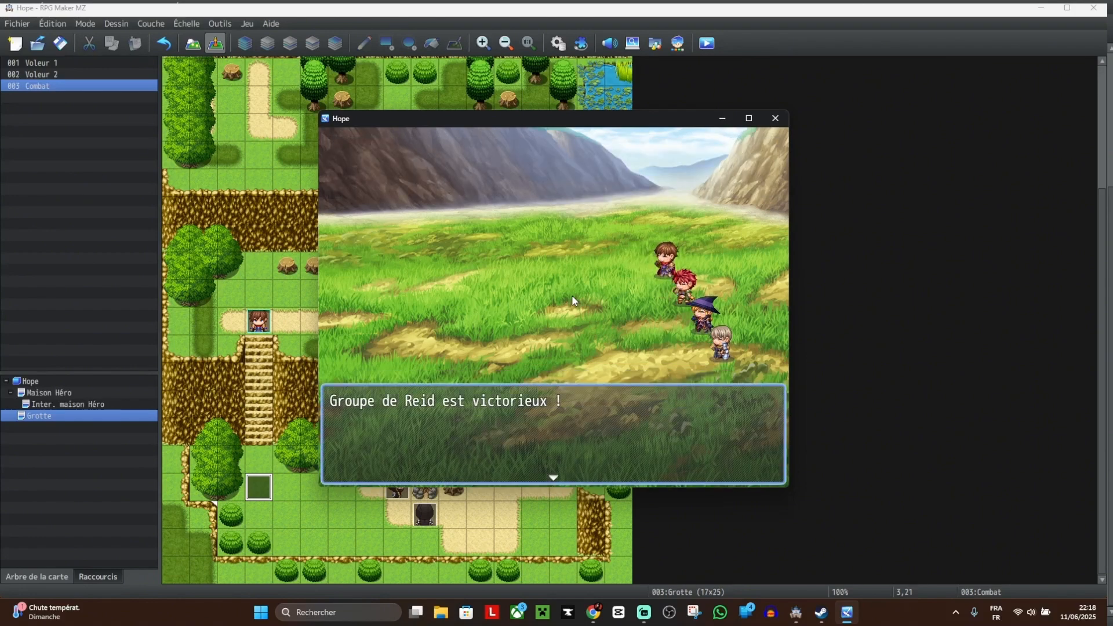
pyautogui.press('Return')
pyautogui.press('Return')
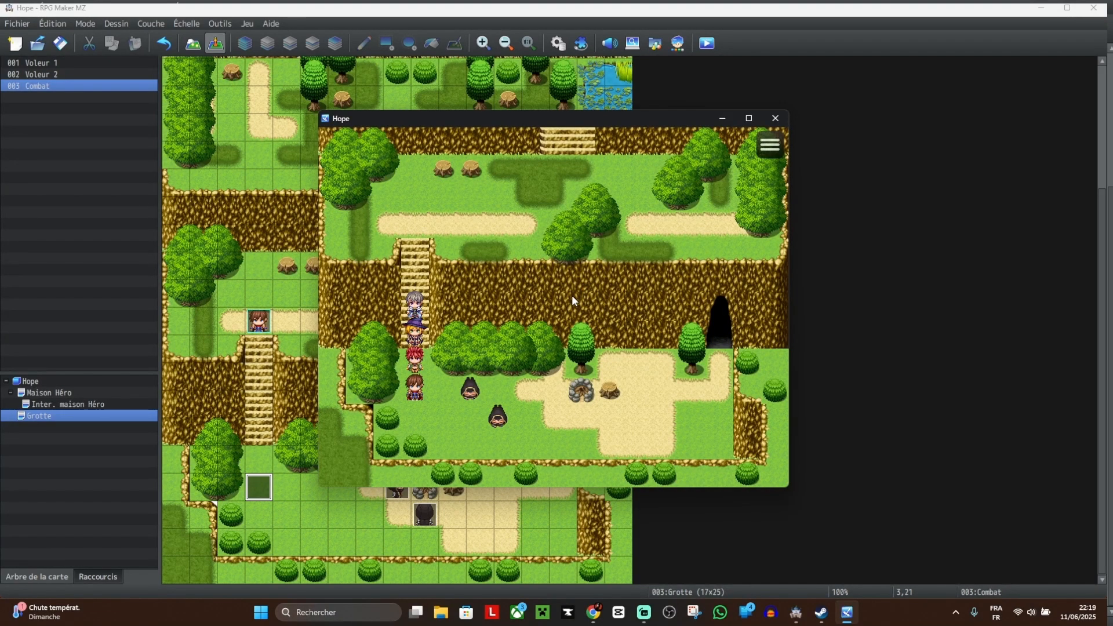
# Step: Walk the party around the fallen thieves and back over the Combat event's tile to check whether it triggers again
pyautogui.press('Down')
pyautogui.press('Right')
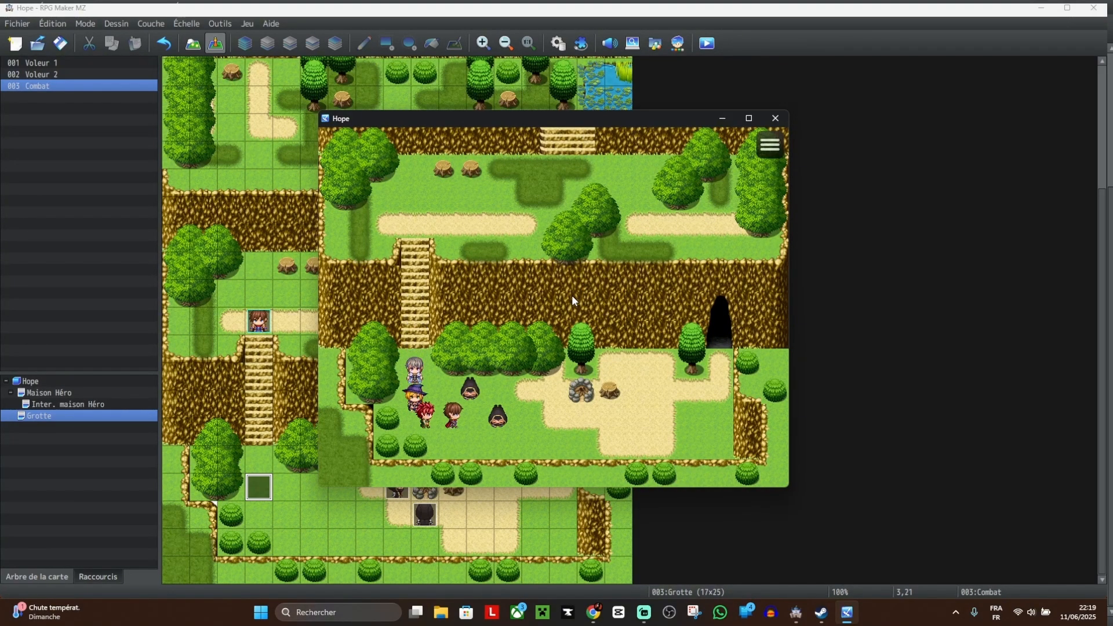
pyautogui.press('Down')
pyautogui.press('Right')
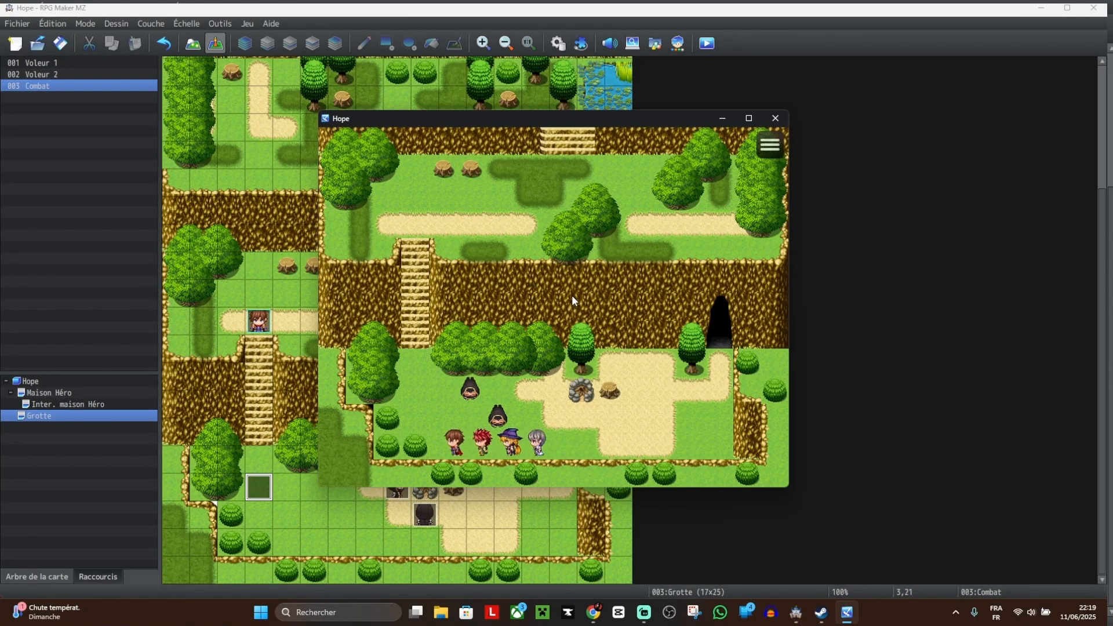
pyautogui.press('Left')
pyautogui.press('Up')
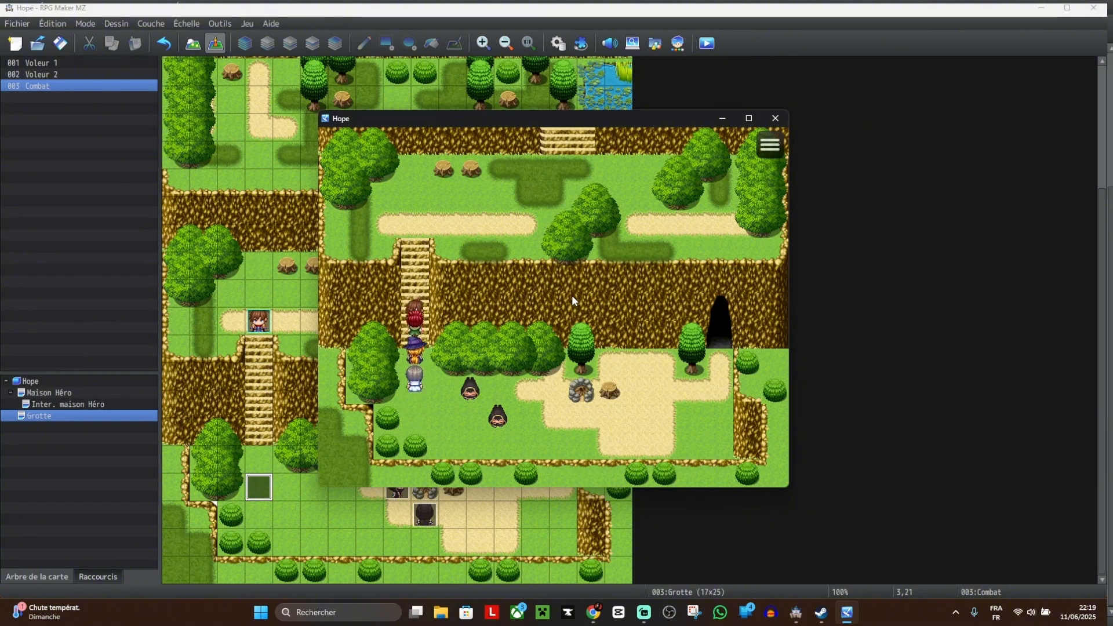
pyautogui.press('Down')
pyautogui.press('Right')
pyautogui.press('Down')
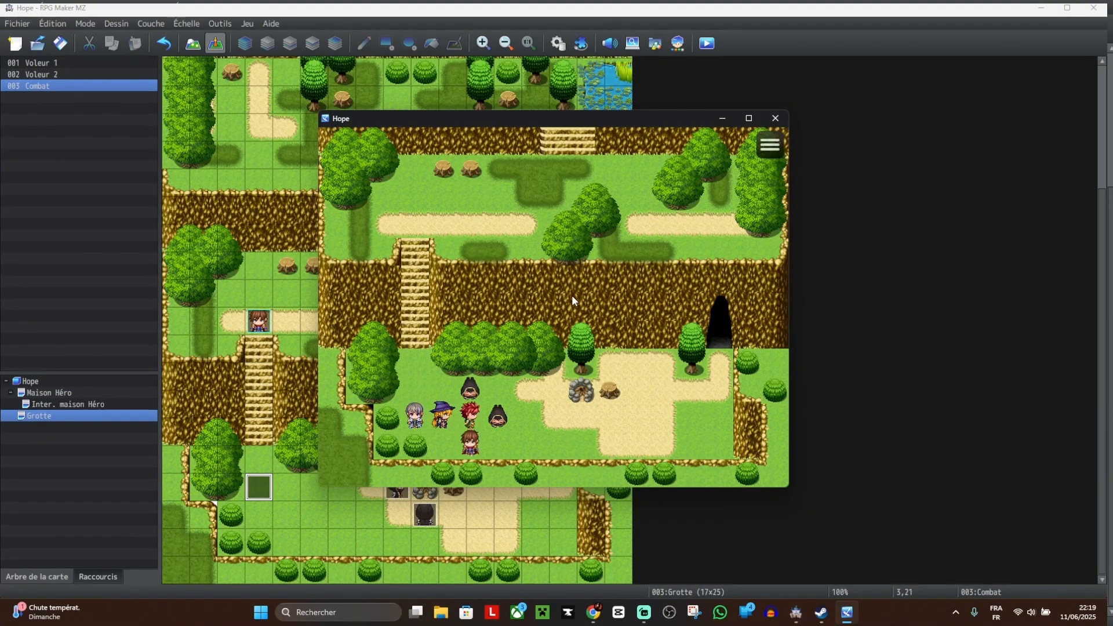
pyautogui.press('Right')
pyautogui.press('Right')
pyautogui.press('Right')
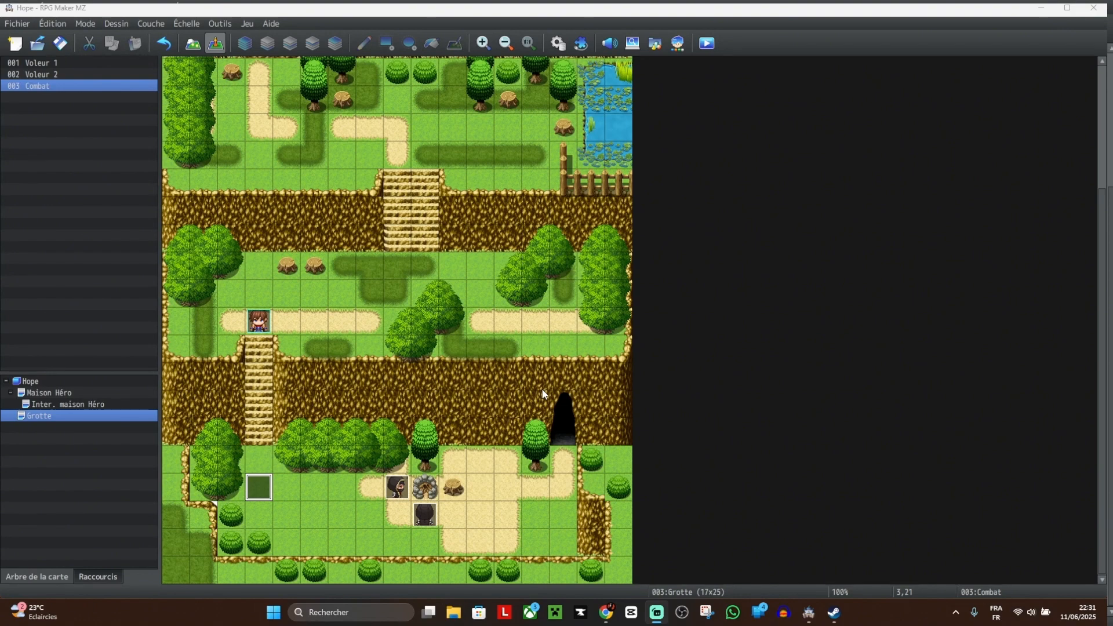
pyautogui.scroll(6, 543, 394)
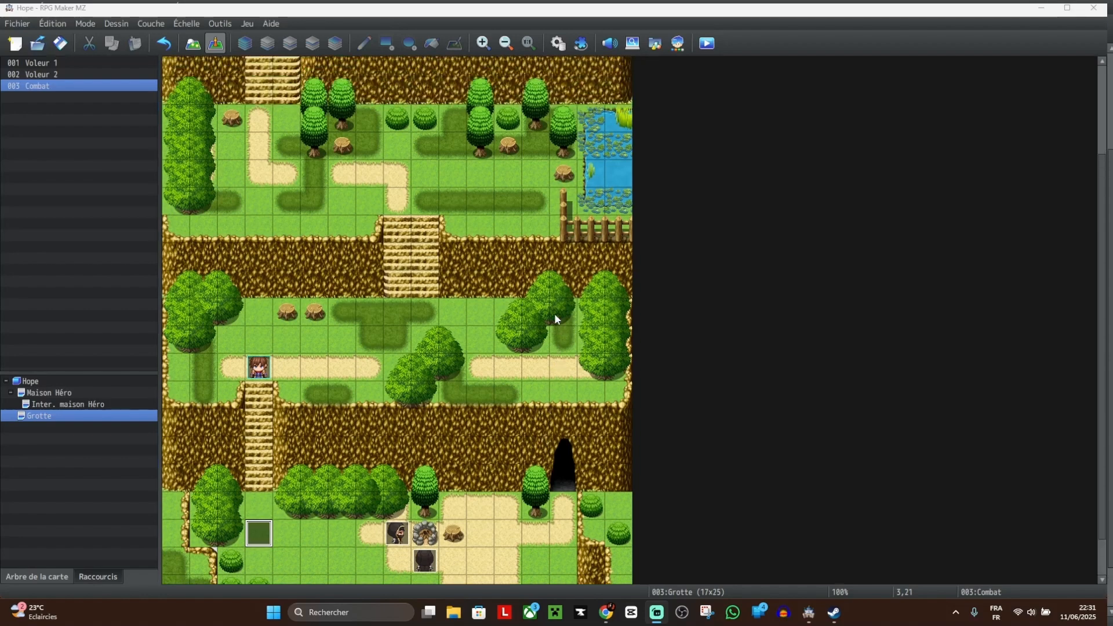
pyautogui.scroll(-3, 350, 402)
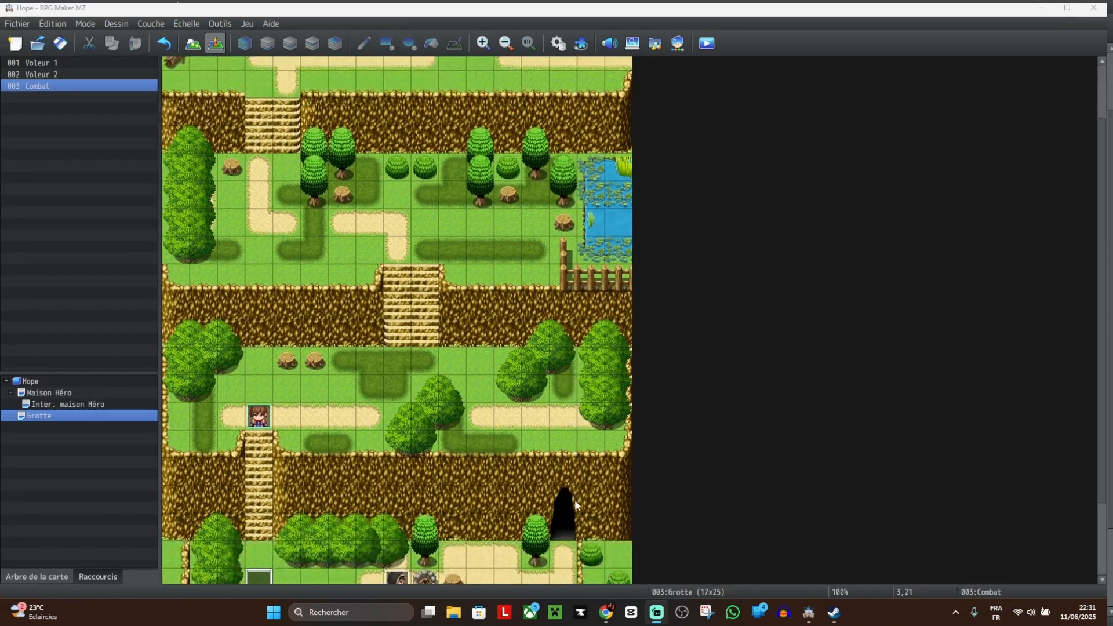
pyautogui.click(565, 524)
pyautogui.click(48, 393)
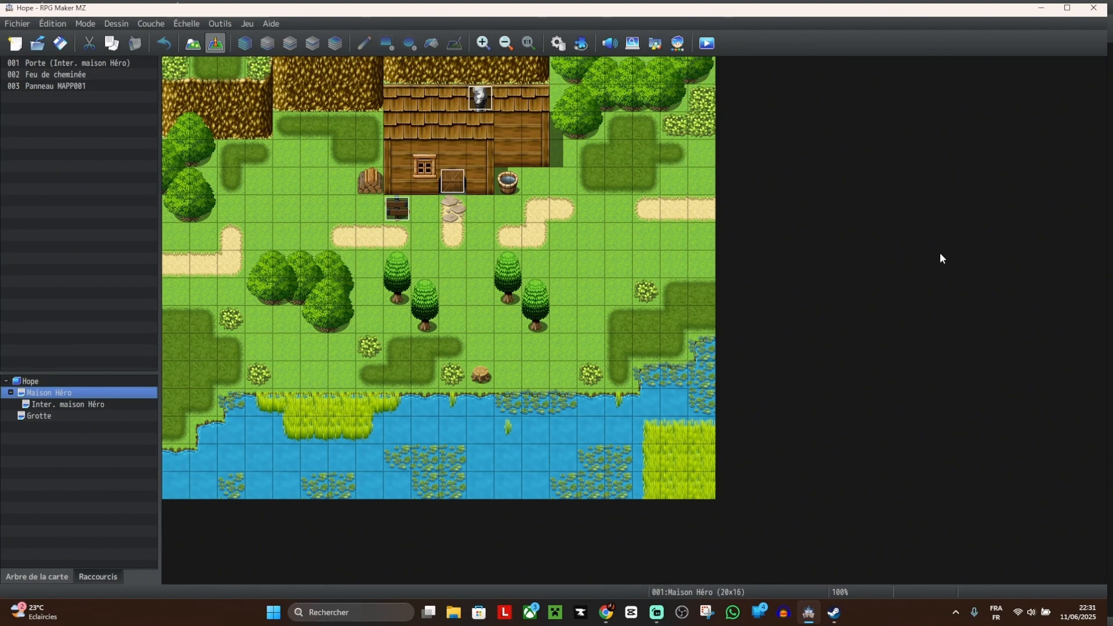
# Step: Start a new map under the Grotte map and choose the 0004 Donjon tileset for it
pyautogui.click(52, 416)
pyautogui.scroll(-3, 442, 281)
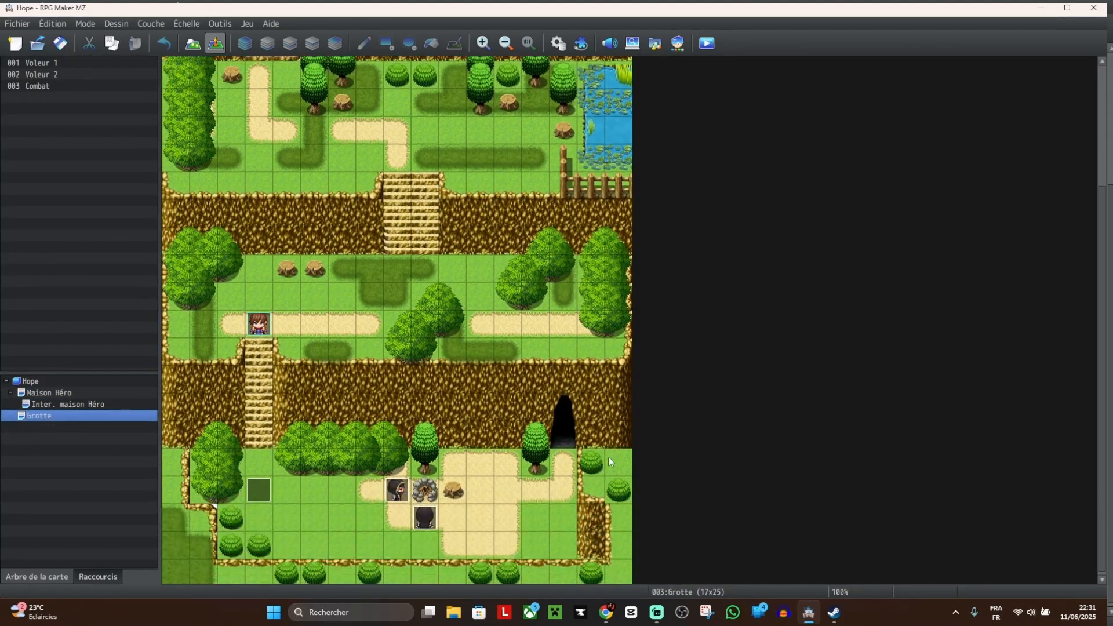
pyautogui.rightClick(47, 418)
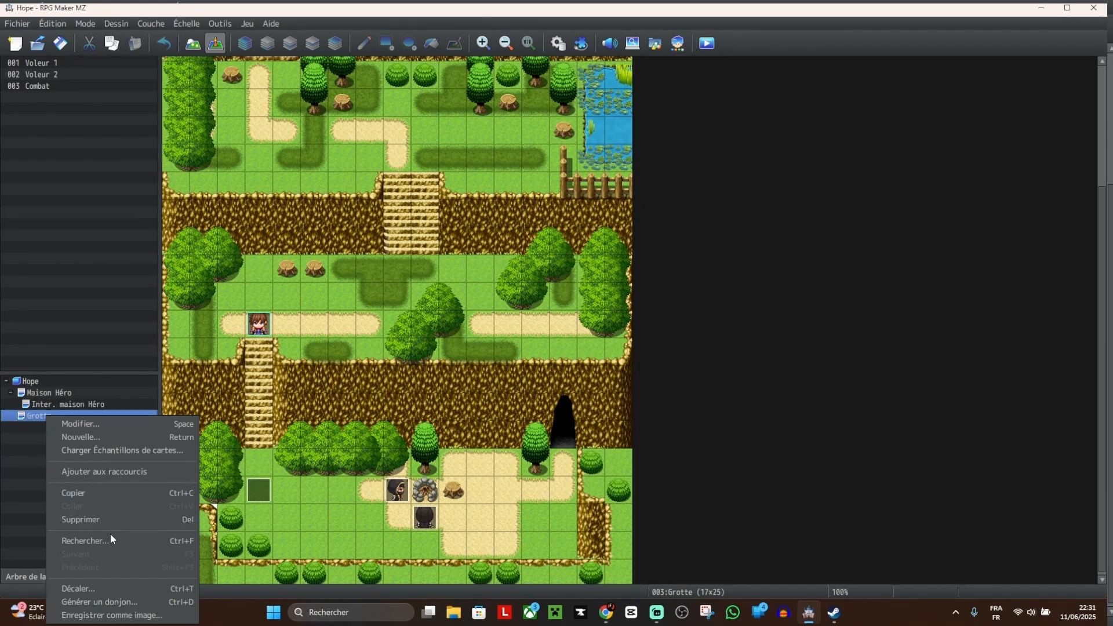
pyautogui.click(99, 431)
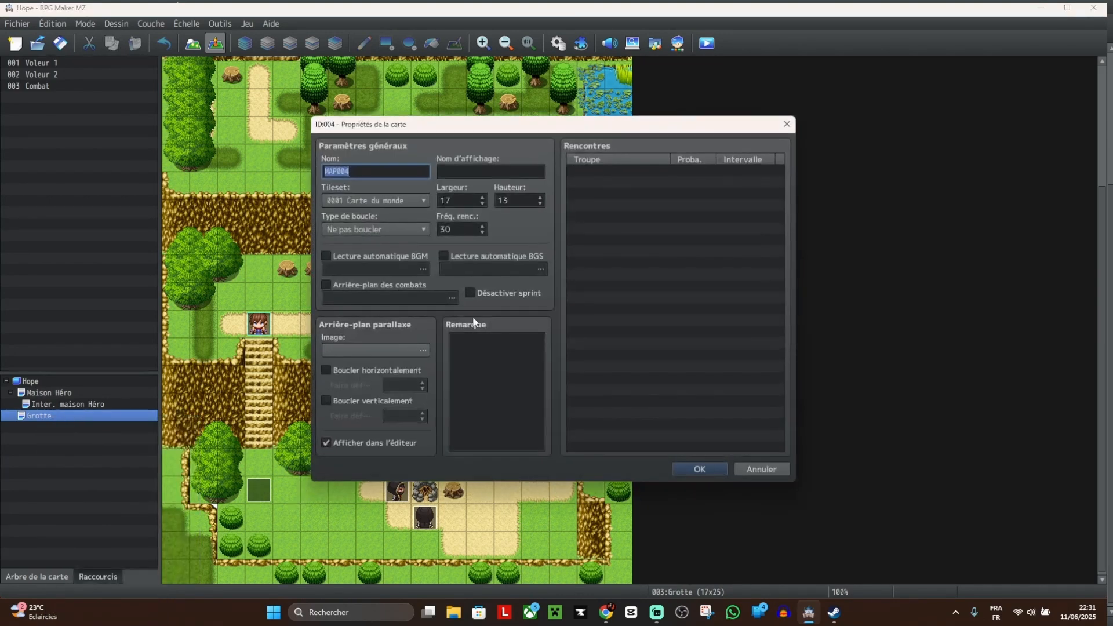
pyautogui.click(406, 199)
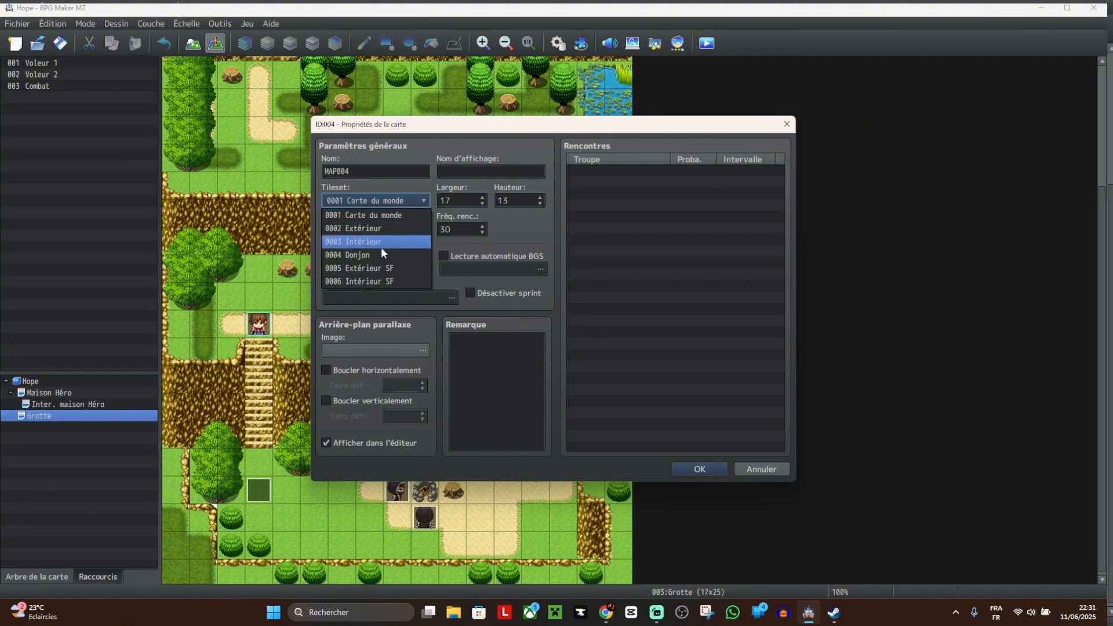
pyautogui.click(378, 255)
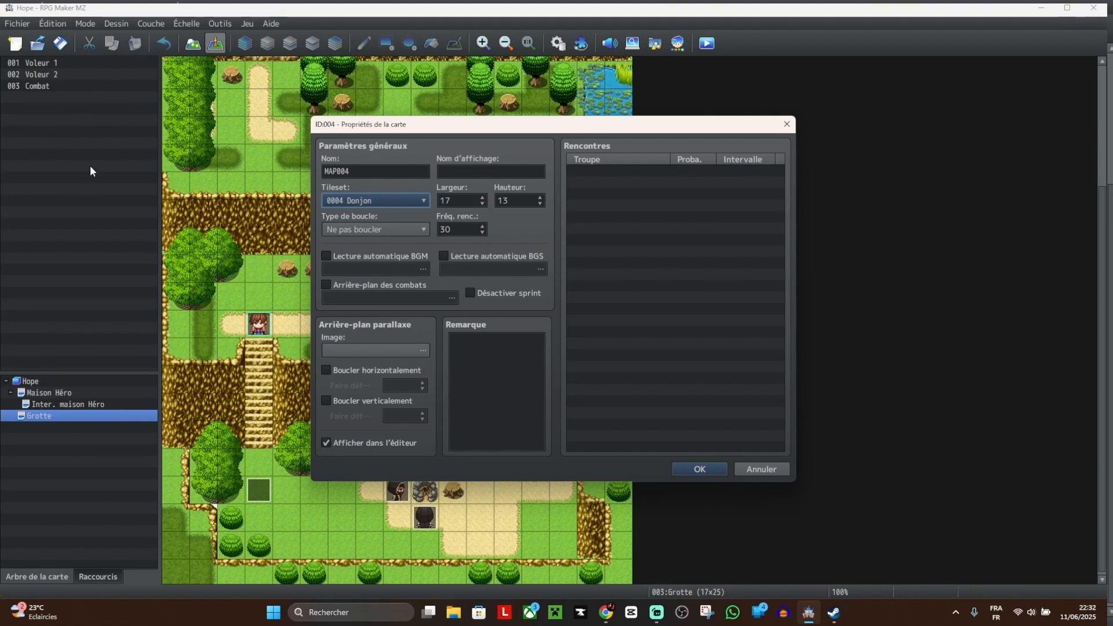
# Step: Set the new map's width to 17 and height to 25, and create the map
pyautogui.click(482, 197)
pyautogui.click(482, 197)
pyautogui.click(482, 197)
pyautogui.doubleClick(525, 200)
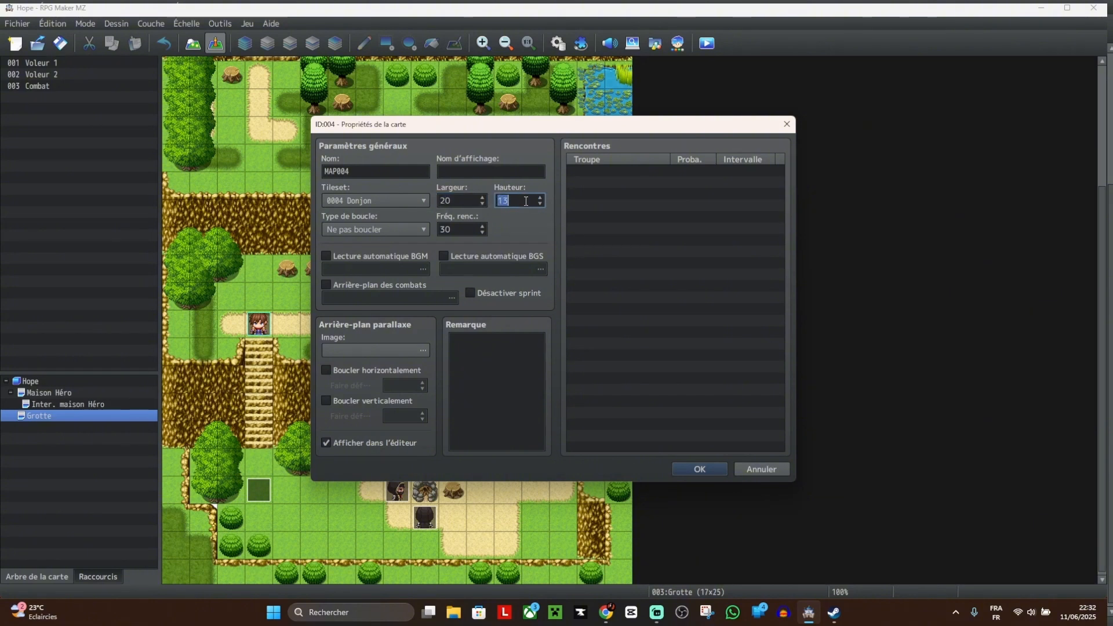
pyautogui.write('25')
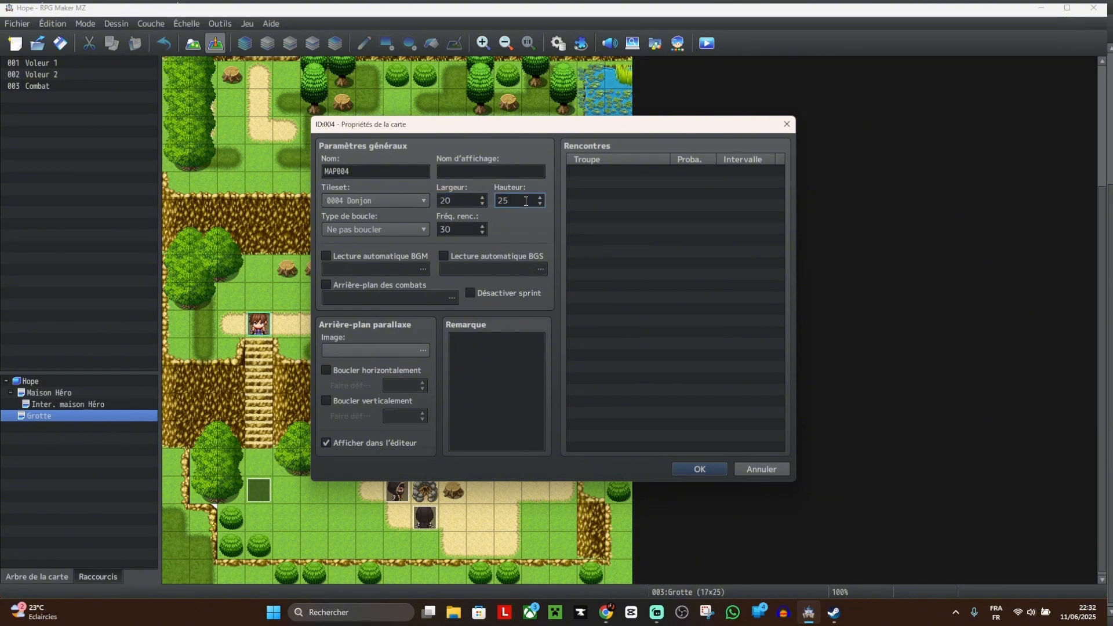
pyautogui.click(482, 202)
pyautogui.click(482, 202)
pyautogui.click(482, 202)
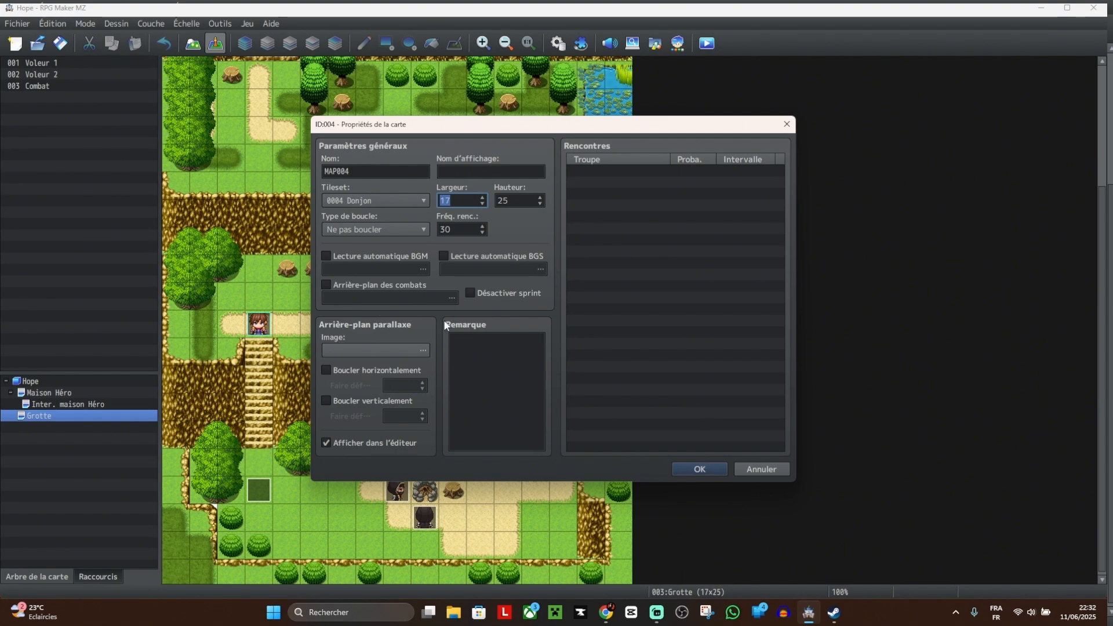
pyautogui.click(710, 468)
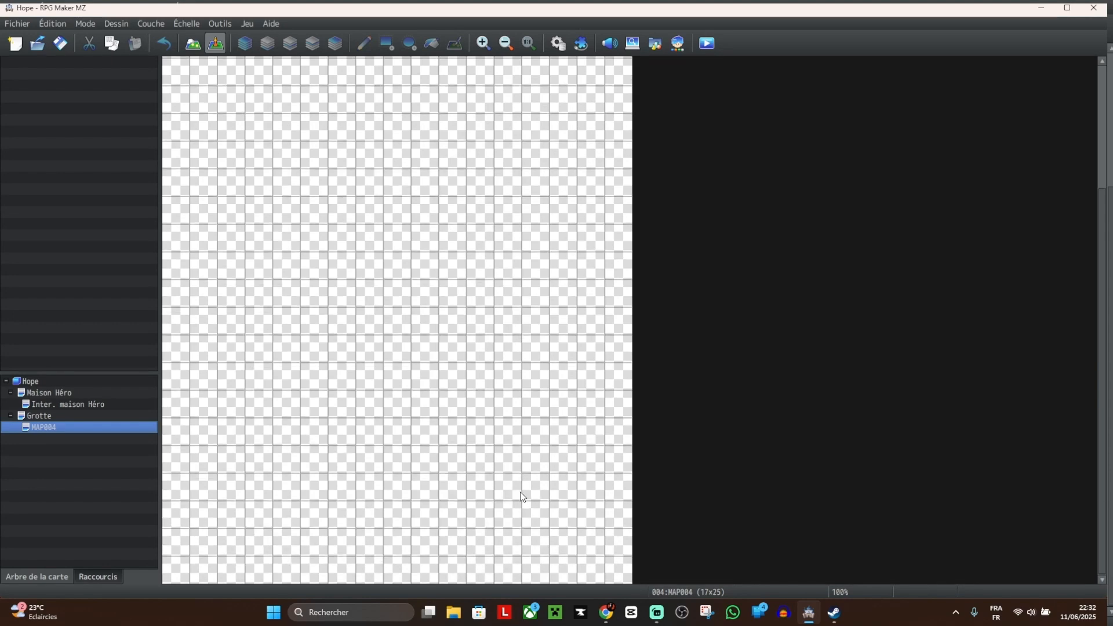
# Step: Fit the whole new map in view and switch from event editing to map drawing
pyautogui.keyDown('ctrl'); pyautogui.scroll(-2, 573, 507); pyautogui.keyUp('ctrl')
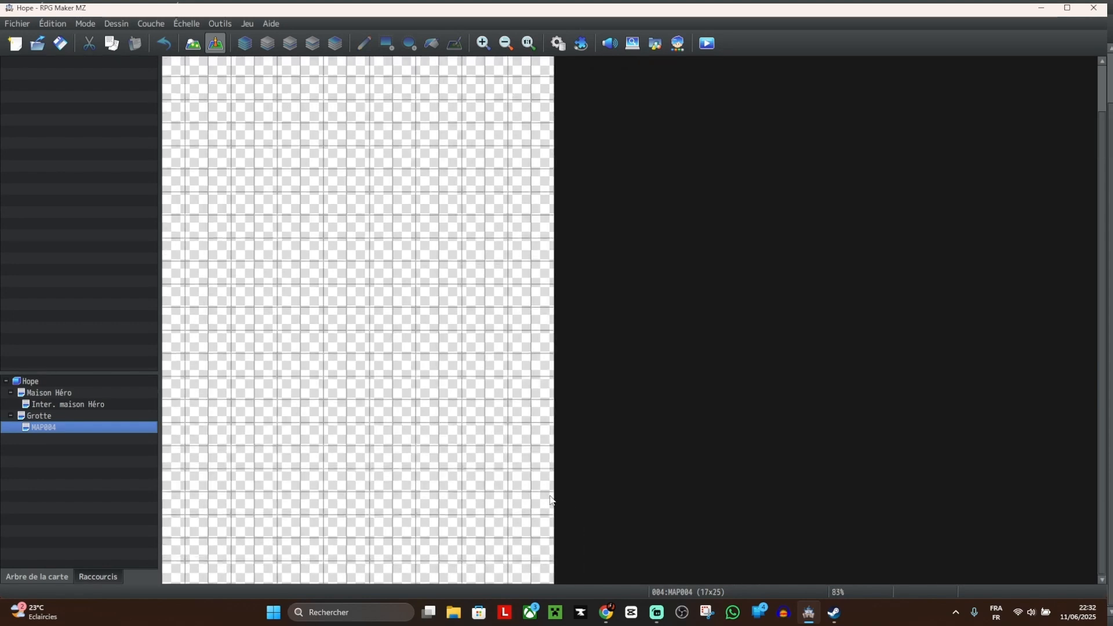
pyautogui.keyDown('ctrl'); pyautogui.scroll(1, 471, 502); pyautogui.keyUp('ctrl')
pyautogui.keyDown('ctrl'); pyautogui.scroll(-1, 468, 500); pyautogui.keyUp('ctrl')
pyautogui.keyDown('ctrl'); pyautogui.scroll(1, 468, 500); pyautogui.keyUp('ctrl')
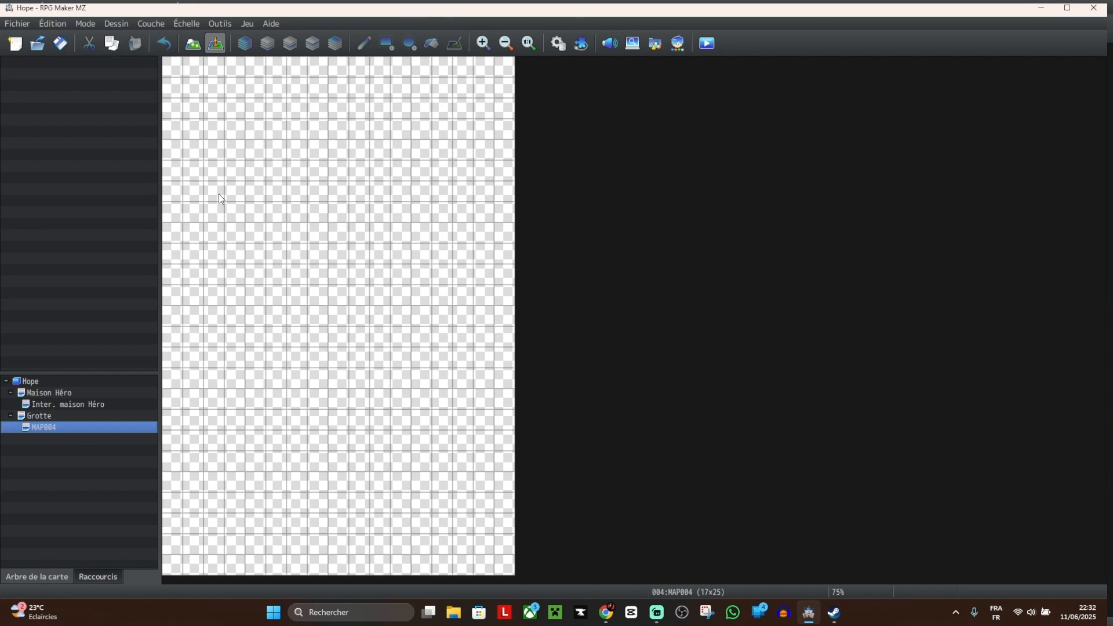
pyautogui.click(193, 44)
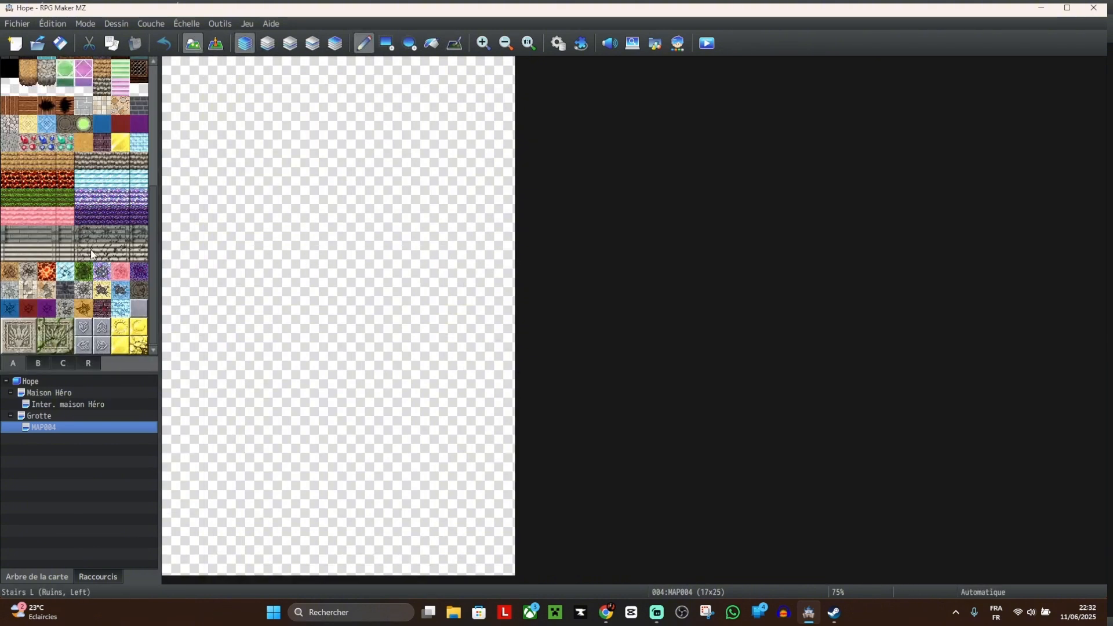
# Step: Look through tile pages A, B and C for cave tiles and check the new map's properties
pyautogui.click(25, 364)
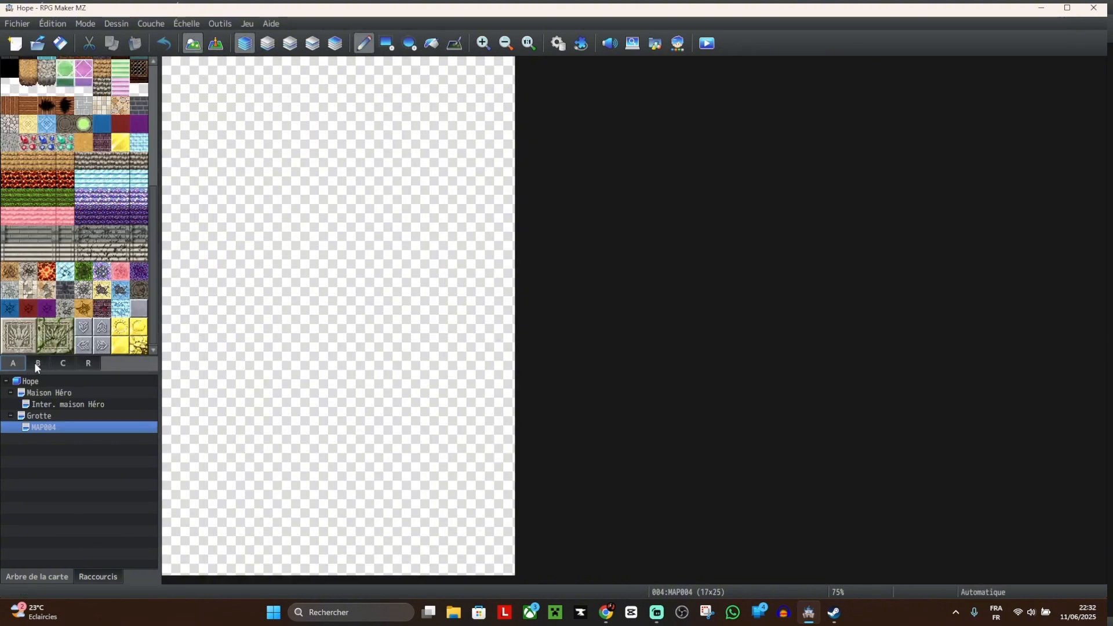
pyautogui.click(36, 365)
pyautogui.click(64, 363)
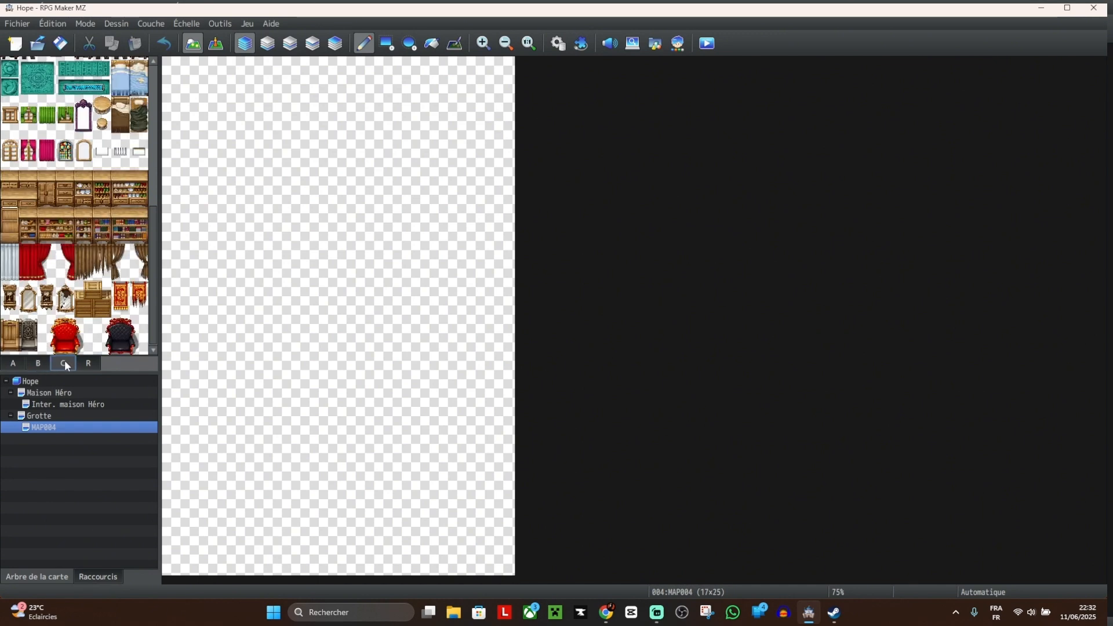
pyautogui.click(17, 364)
pyautogui.scroll(-5, 88, 297)
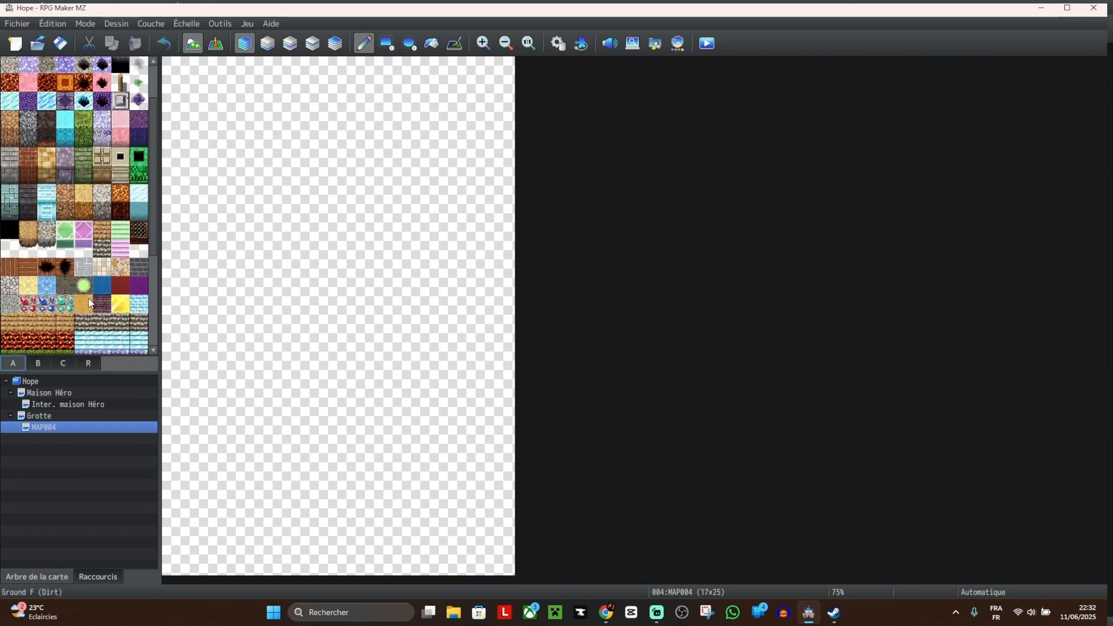
pyautogui.scroll(3, 90, 302)
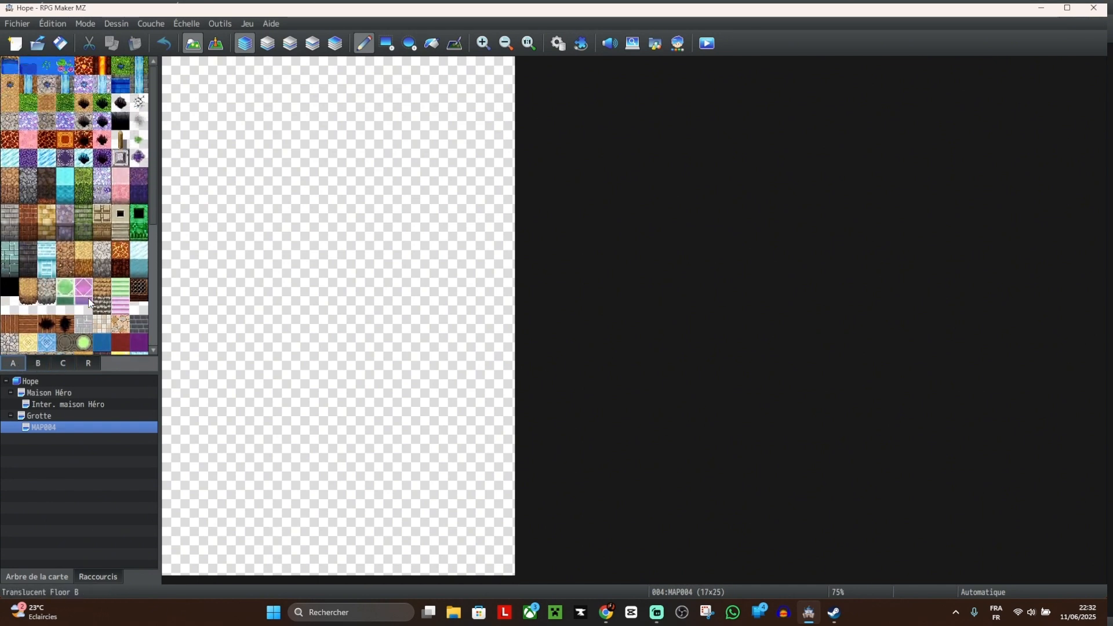
pyautogui.rightClick(35, 427)
pyautogui.click(76, 426)
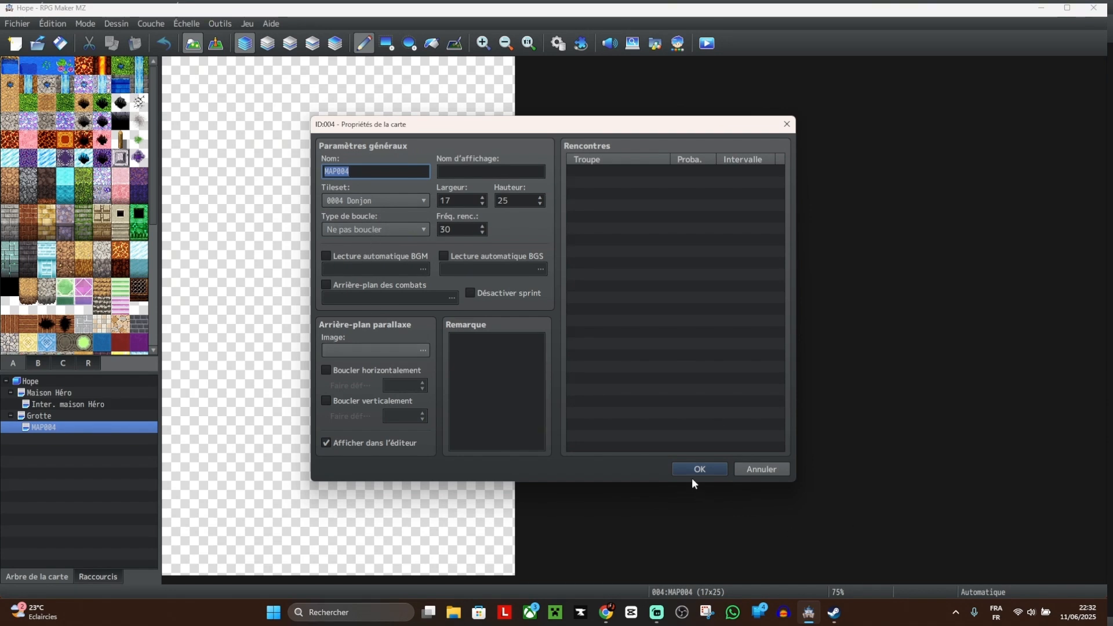
pyautogui.click(688, 469)
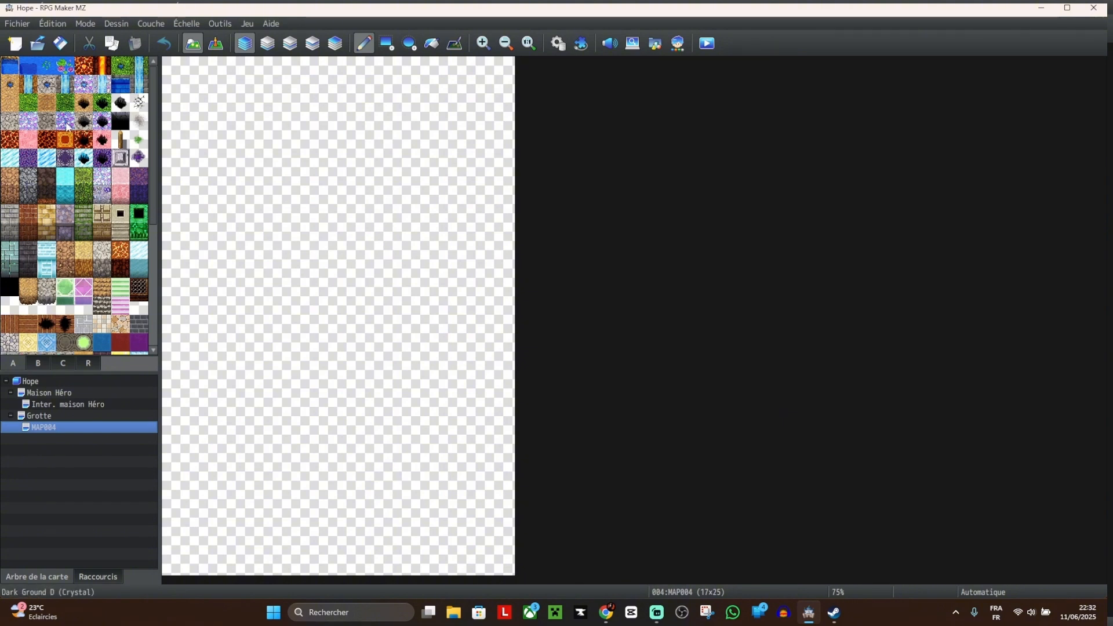
pyautogui.click(47, 102)
pyautogui.click(276, 295)
pyautogui.moveTo(324, 307)
pyautogui.mouseDown()
pyautogui.moveTo(318, 360)
pyautogui.moveTo(322, 338)
pyautogui.mouseUp()
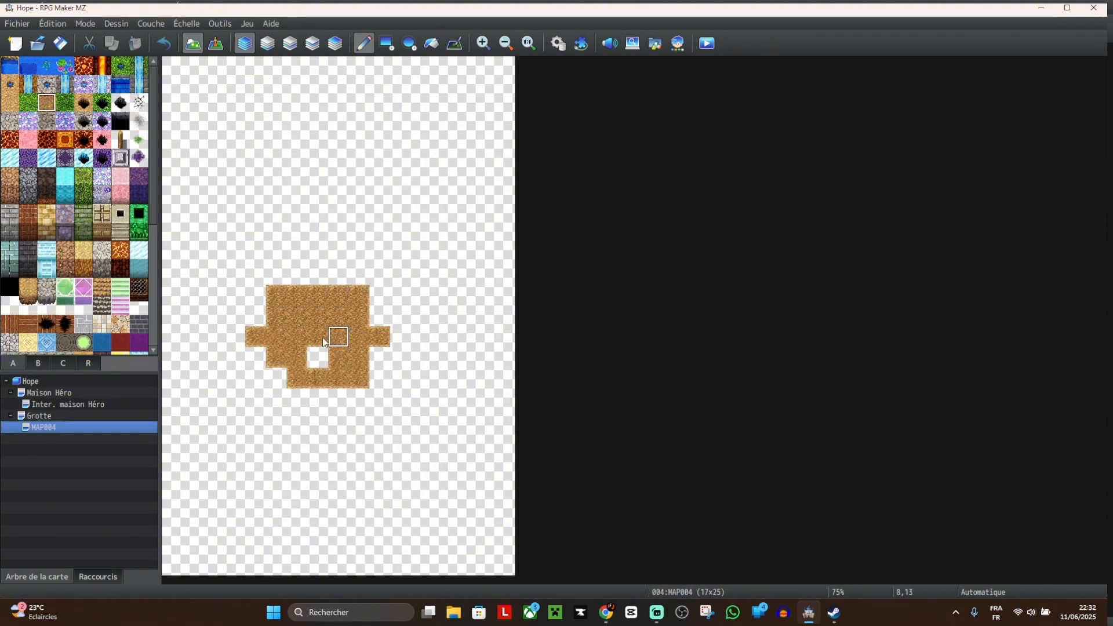
pyautogui.click(10, 103)
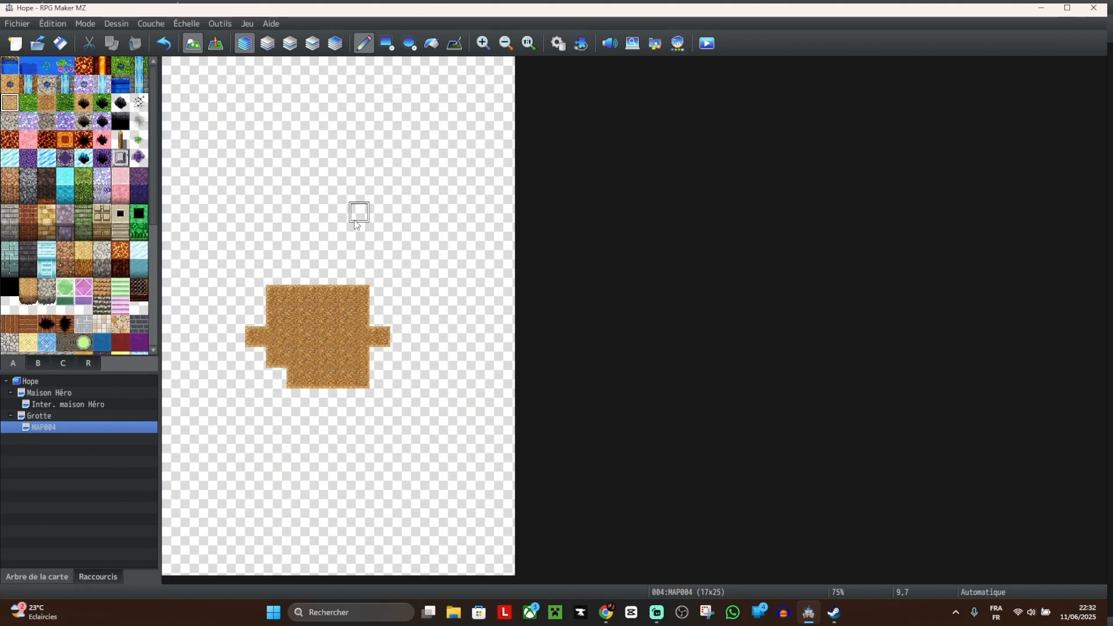
pyautogui.moveTo(355, 216)
pyautogui.mouseDown()
pyautogui.moveTo(358, 229)
pyautogui.moveTo(303, 203)
pyautogui.moveTo(319, 255)
pyautogui.mouseUp()
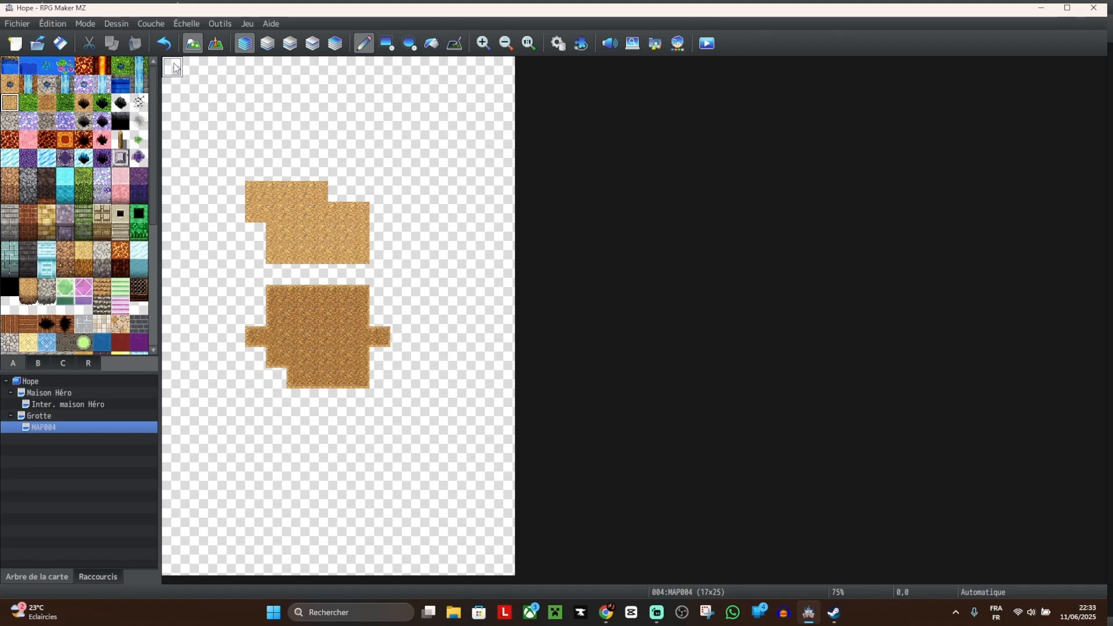
pyautogui.hotkey('ctrl', 'z')
pyautogui.hotkey('ctrl', 'z')
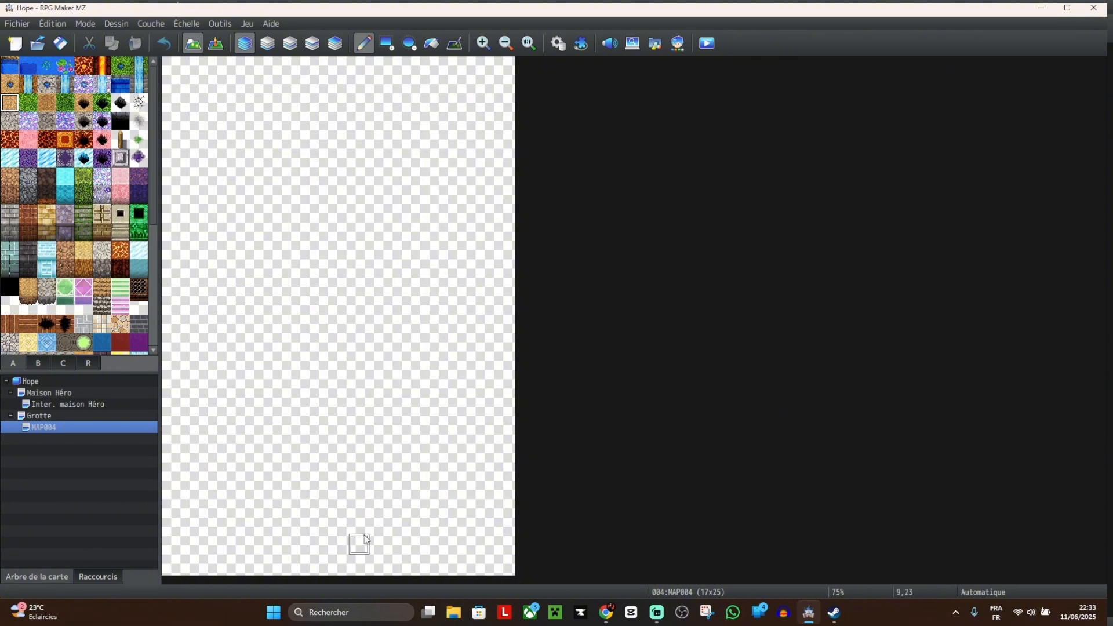
# Step: Draw the cave floor's closed outline with the light dirt ground tile, including a two-tile-wide entrance at the map's south edge
pyautogui.click(381, 563)
pyautogui.moveTo(381, 560)
pyautogui.mouseDown()
pyautogui.moveTo(379, 540)
pyautogui.moveTo(338, 502)
pyautogui.moveTo(340, 454)
pyautogui.moveTo(379, 396)
pyautogui.moveTo(360, 338)
pyautogui.moveTo(298, 293)
pyautogui.moveTo(346, 242)
pyautogui.moveTo(316, 187)
pyautogui.moveTo(340, 123)
pyautogui.moveTo(462, 126)
pyautogui.moveTo(494, 178)
pyautogui.mouseUp()
pyautogui.moveTo(462, 278)
pyautogui.mouseDown()
pyautogui.moveTo(463, 471)
pyautogui.moveTo(444, 524)
pyautogui.moveTo(412, 564)
pyautogui.mouseUp()
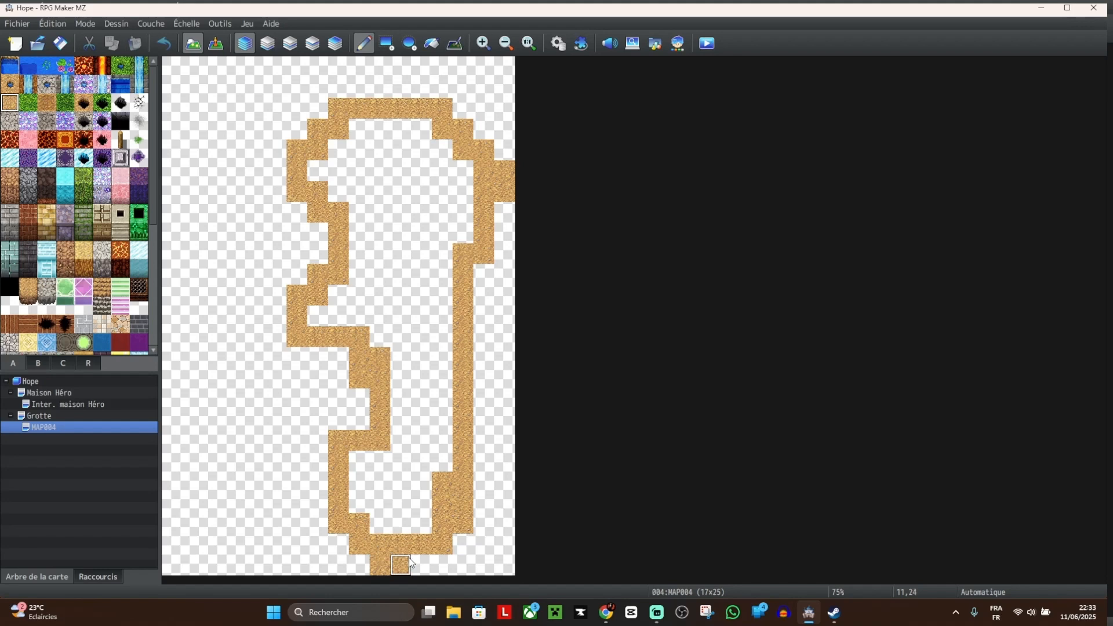
pyautogui.click(376, 570)
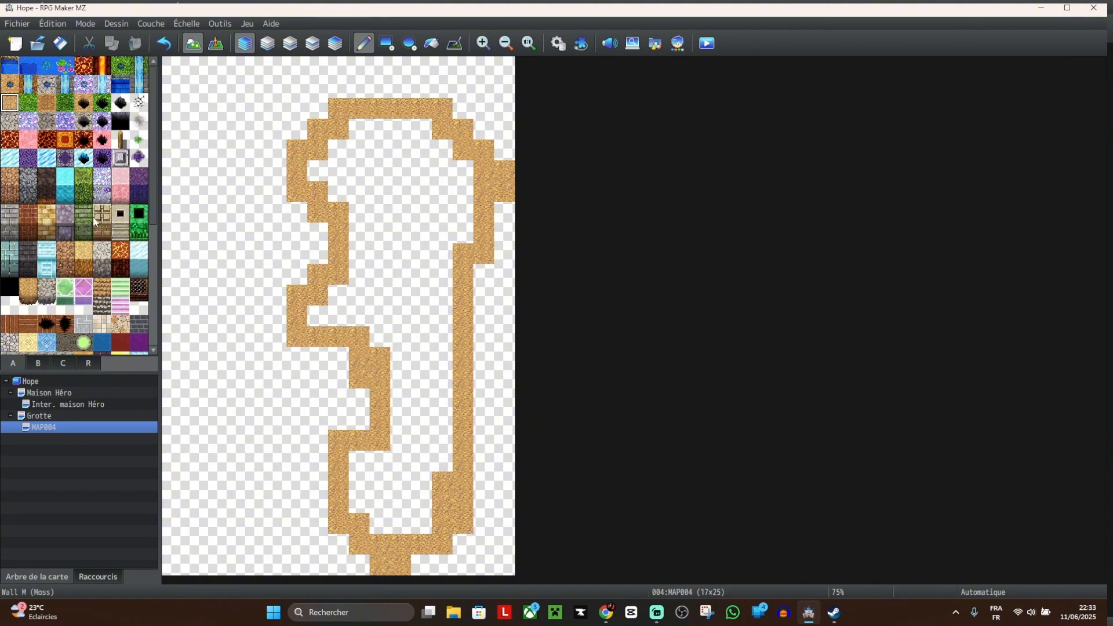
# Step: Draw the brown dirt cave wall top along the west and north sides of the floor outline
pyautogui.click(12, 181)
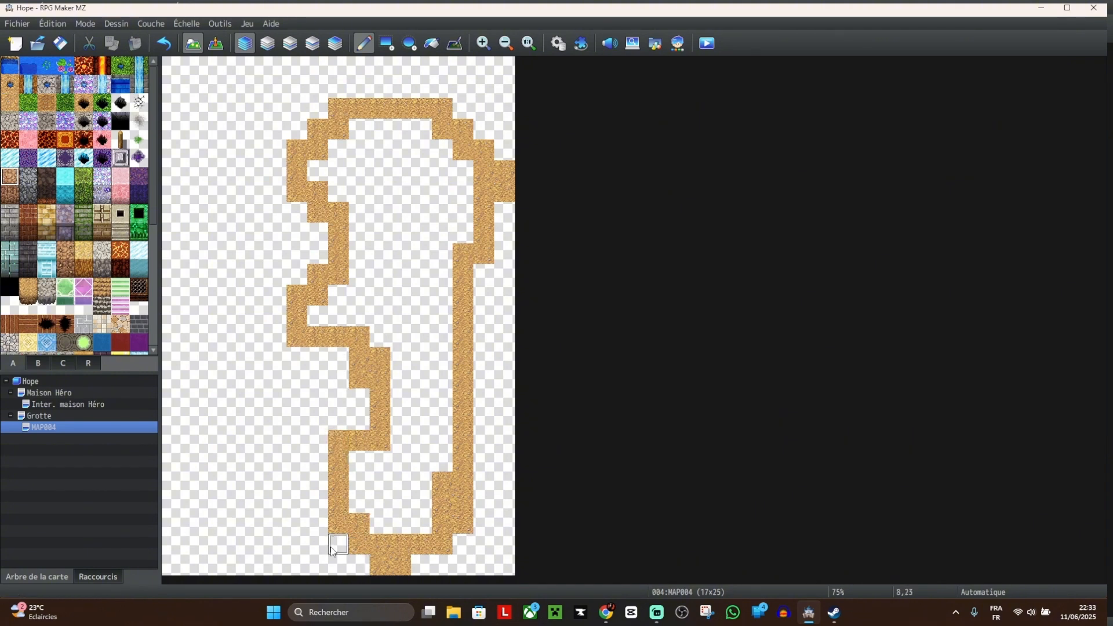
pyautogui.moveTo(333, 547)
pyautogui.mouseDown()
pyautogui.moveTo(318, 542)
pyautogui.moveTo(328, 409)
pyautogui.moveTo(354, 423)
pyautogui.moveTo(358, 408)
pyautogui.moveTo(340, 400)
pyautogui.moveTo(338, 358)
pyautogui.moveTo(329, 400)
pyautogui.moveTo(276, 336)
pyautogui.moveTo(277, 274)
pyautogui.moveTo(297, 278)
pyautogui.moveTo(307, 241)
pyautogui.moveTo(301, 217)
pyautogui.moveTo(278, 210)
pyautogui.moveTo(281, 134)
pyautogui.moveTo(324, 93)
pyautogui.moveTo(460, 90)
pyautogui.moveTo(461, 104)
pyautogui.mouseUp()
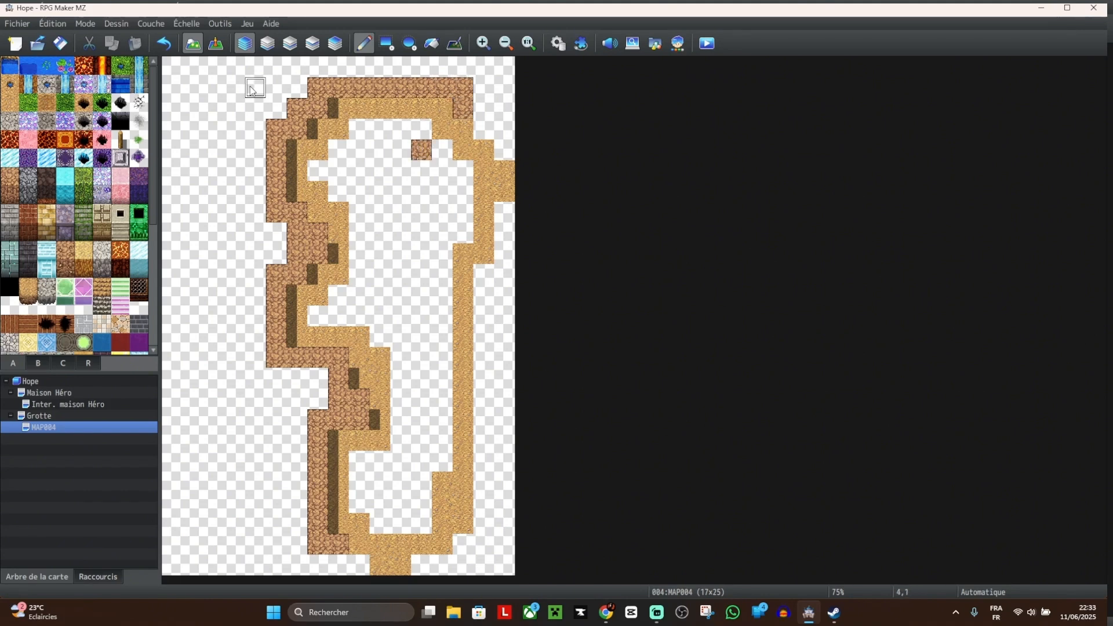
pyautogui.moveTo(214, 66)
pyautogui.mouseDown()
pyautogui.moveTo(255, 115)
pyautogui.moveTo(231, 88)
pyautogui.mouseUp()
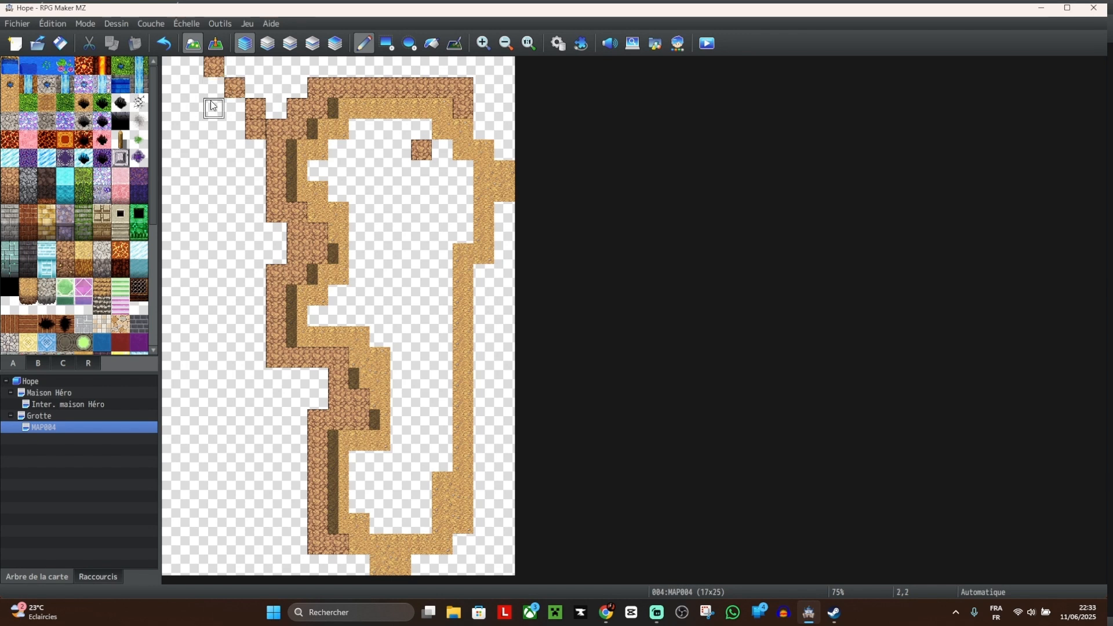
pyautogui.hotkey('ctrl', 'z')
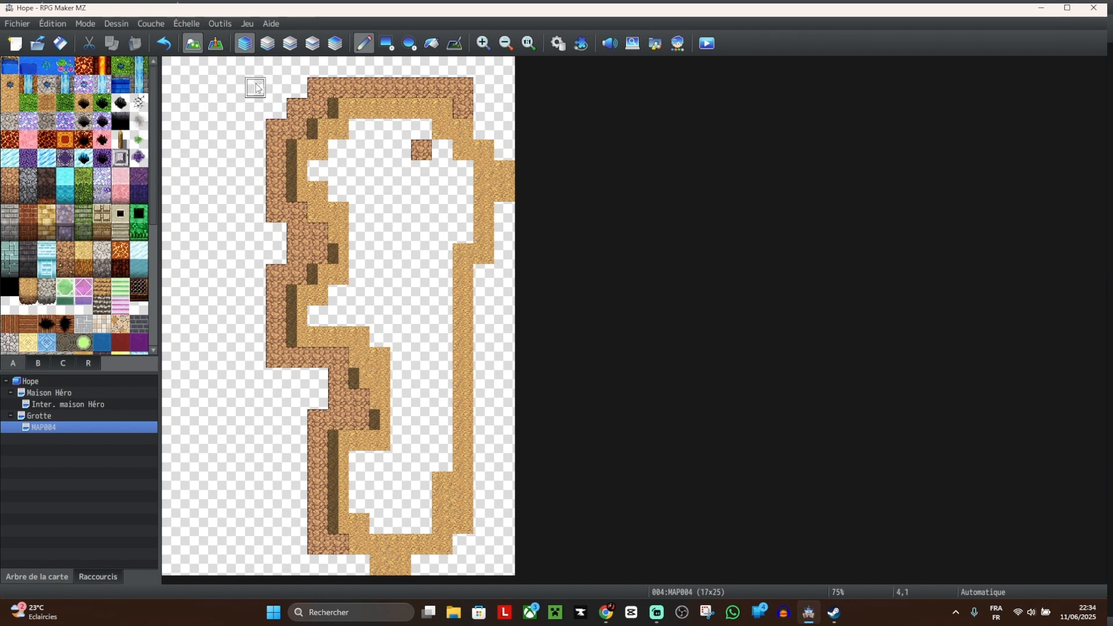
# Step: Copy the drawn cave outline three tiles further west, and erase the leftover tiles and the stray wall tile inside
pyautogui.moveTo(231, 66)
pyautogui.mouseDown(button='right')
pyautogui.moveTo(496, 464)
pyautogui.moveTo(508, 563)
pyautogui.moveTo(168, 217)
pyautogui.moveTo(467, 443)
pyautogui.moveTo(461, 571)
pyautogui.mouseUp(button='right')
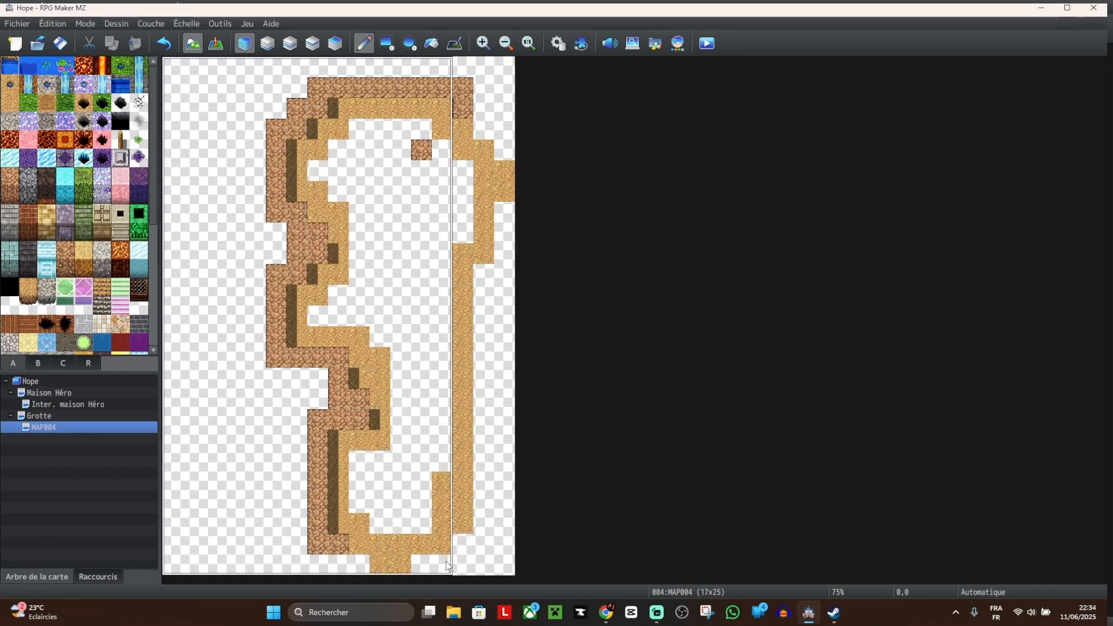
pyautogui.click(446, 561)
pyautogui.rightClick(437, 438)
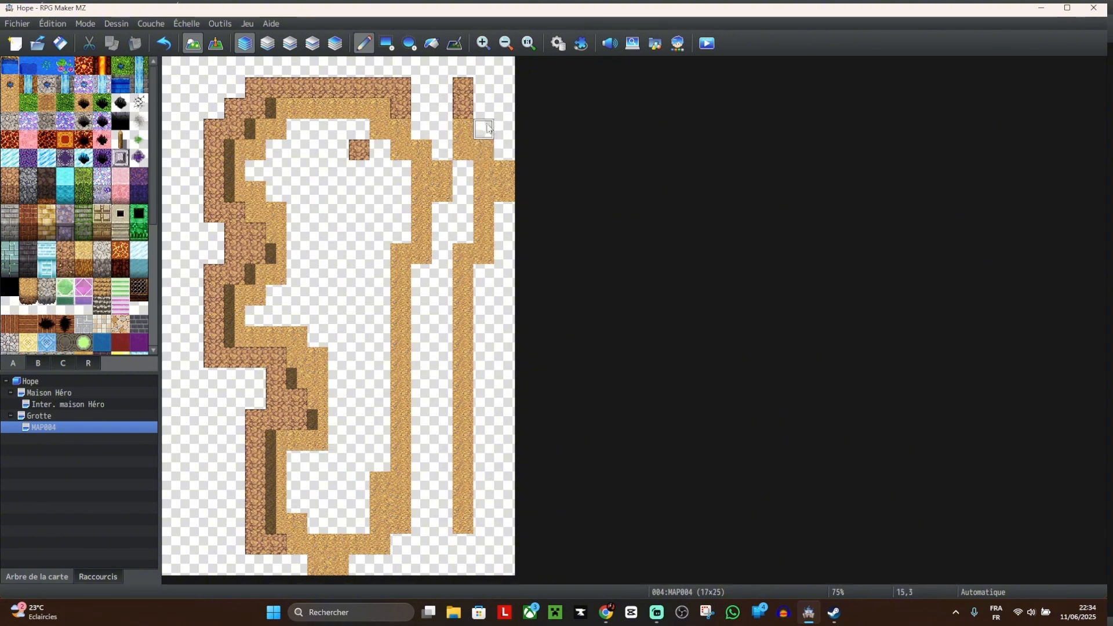
pyautogui.click(462, 88)
pyautogui.moveTo(462, 88)
pyautogui.mouseDown()
pyautogui.moveTo(479, 155)
pyautogui.moveTo(503, 189)
pyautogui.moveTo(484, 254)
pyautogui.moveTo(461, 250)
pyautogui.moveTo(462, 504)
pyautogui.moveTo(449, 348)
pyautogui.mouseUp()
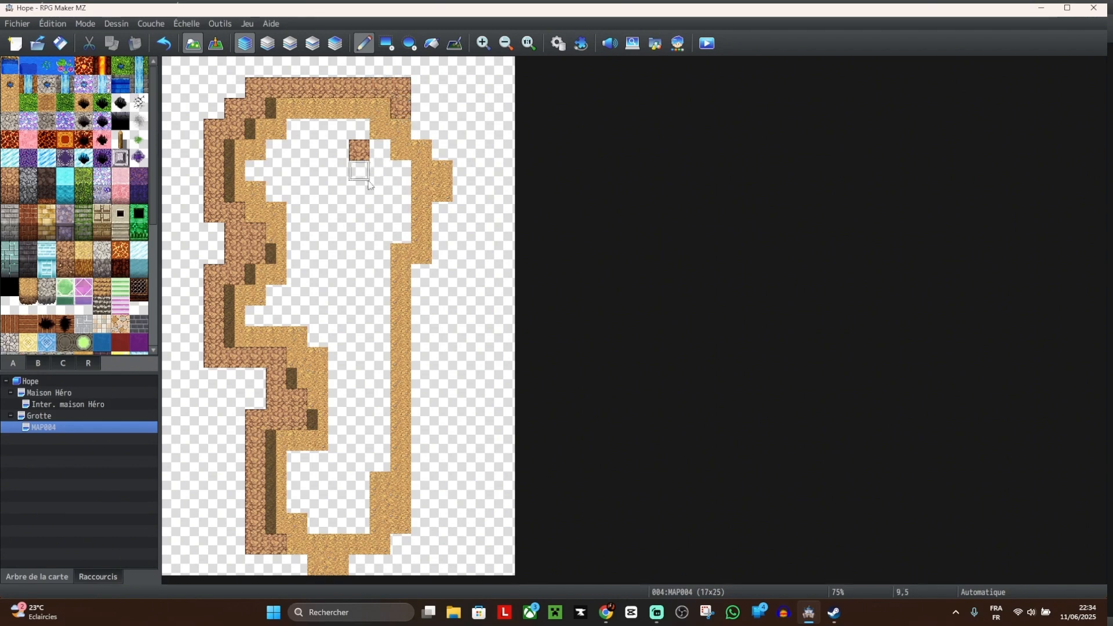
pyautogui.click(359, 149)
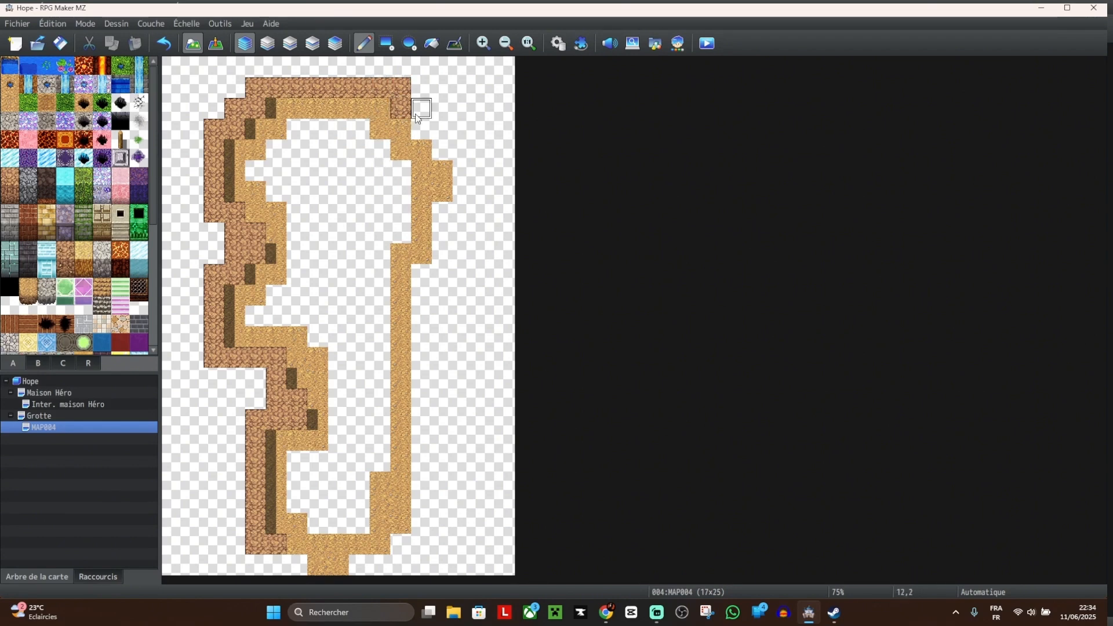
# Step: Draw the wall top along the cave's east and south sides, and fill the whole interior with light dirt ground
pyautogui.moveTo(424, 129)
pyautogui.mouseDown()
pyautogui.moveTo(422, 111)
pyautogui.moveTo(442, 149)
pyautogui.moveTo(462, 150)
pyautogui.moveTo(461, 212)
pyautogui.moveTo(438, 225)
pyautogui.moveTo(422, 325)
pyautogui.moveTo(442, 463)
pyautogui.moveTo(421, 481)
pyautogui.moveTo(426, 509)
pyautogui.moveTo(384, 561)
pyautogui.moveTo(345, 564)
pyautogui.moveTo(372, 541)
pyautogui.moveTo(336, 502)
pyautogui.moveTo(294, 543)
pyautogui.moveTo(316, 564)
pyautogui.mouseUp()
pyautogui.moveTo(379, 522)
pyautogui.mouseDown()
pyautogui.moveTo(359, 505)
pyautogui.moveTo(359, 482)
pyautogui.moveTo(316, 481)
pyautogui.mouseUp()
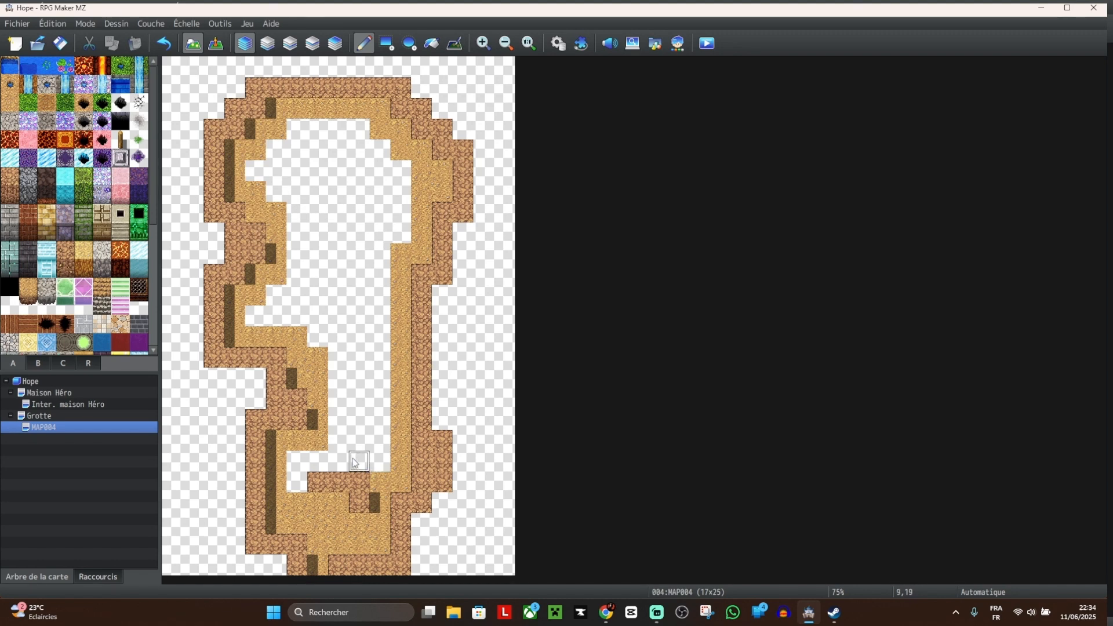
pyautogui.moveTo(376, 507)
pyautogui.mouseDown()
pyautogui.moveTo(355, 489)
pyautogui.moveTo(298, 479)
pyautogui.moveTo(376, 443)
pyautogui.moveTo(387, 253)
pyautogui.moveTo(408, 210)
pyautogui.moveTo(397, 166)
pyautogui.moveTo(318, 139)
pyautogui.moveTo(325, 147)
pyautogui.moveTo(258, 174)
pyautogui.moveTo(348, 171)
pyautogui.moveTo(371, 190)
pyautogui.moveTo(273, 200)
pyautogui.moveTo(370, 214)
pyautogui.moveTo(362, 241)
pyautogui.moveTo(298, 259)
pyautogui.moveTo(360, 273)
pyautogui.moveTo(278, 318)
pyautogui.moveTo(248, 320)
pyautogui.moveTo(397, 315)
pyautogui.moveTo(324, 348)
pyautogui.moveTo(336, 446)
pyautogui.moveTo(364, 356)
pyautogui.mouseUp()
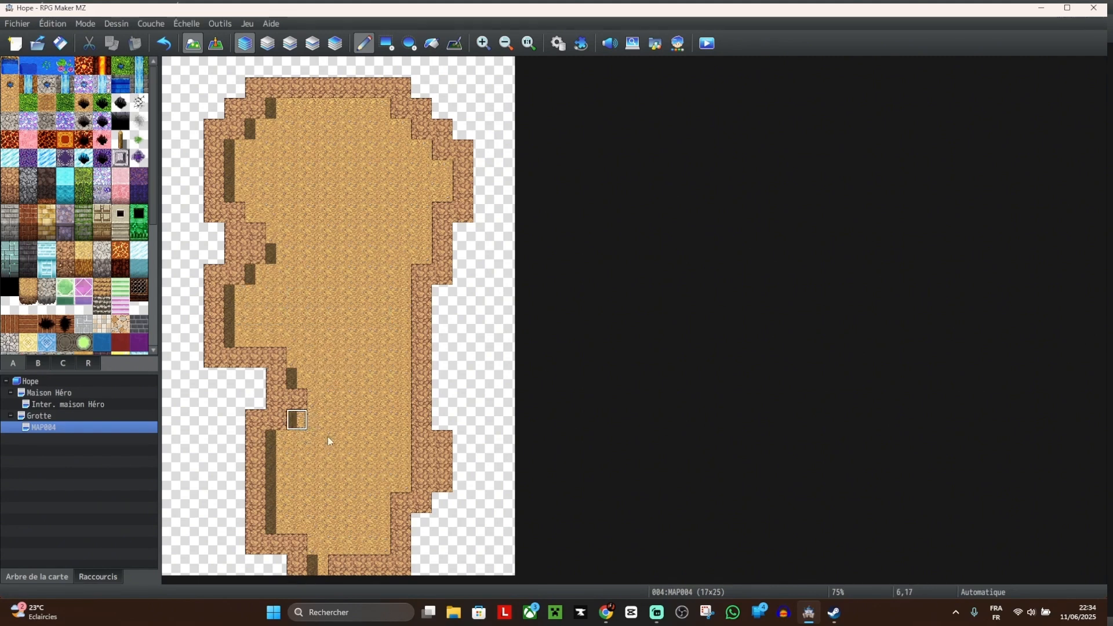
pyautogui.click(304, 404)
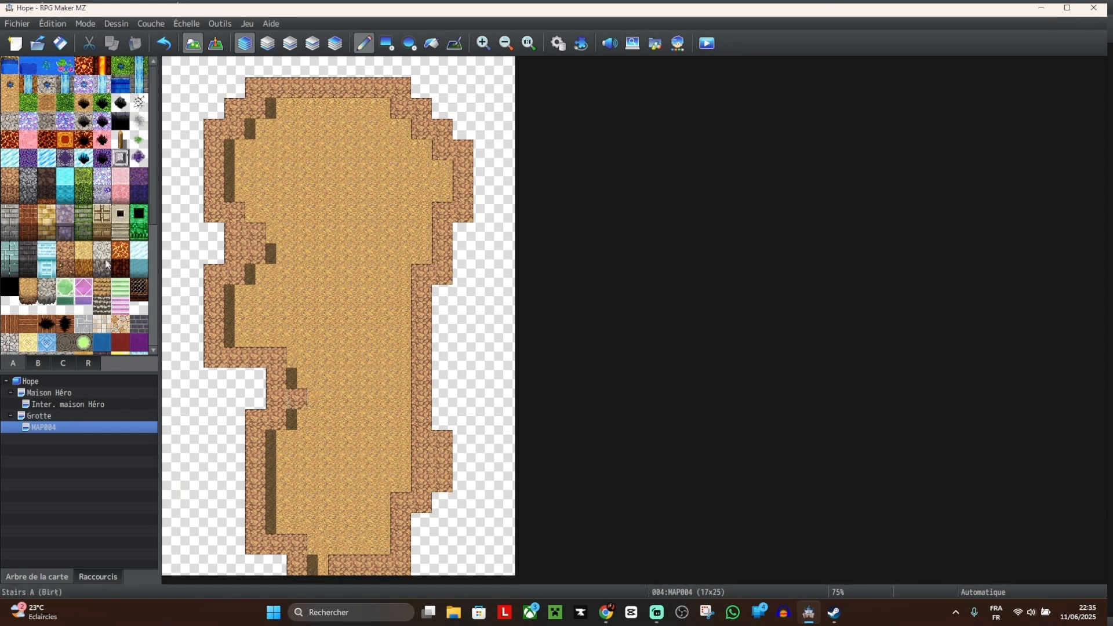
pyautogui.click(67, 254)
pyautogui.click(295, 295)
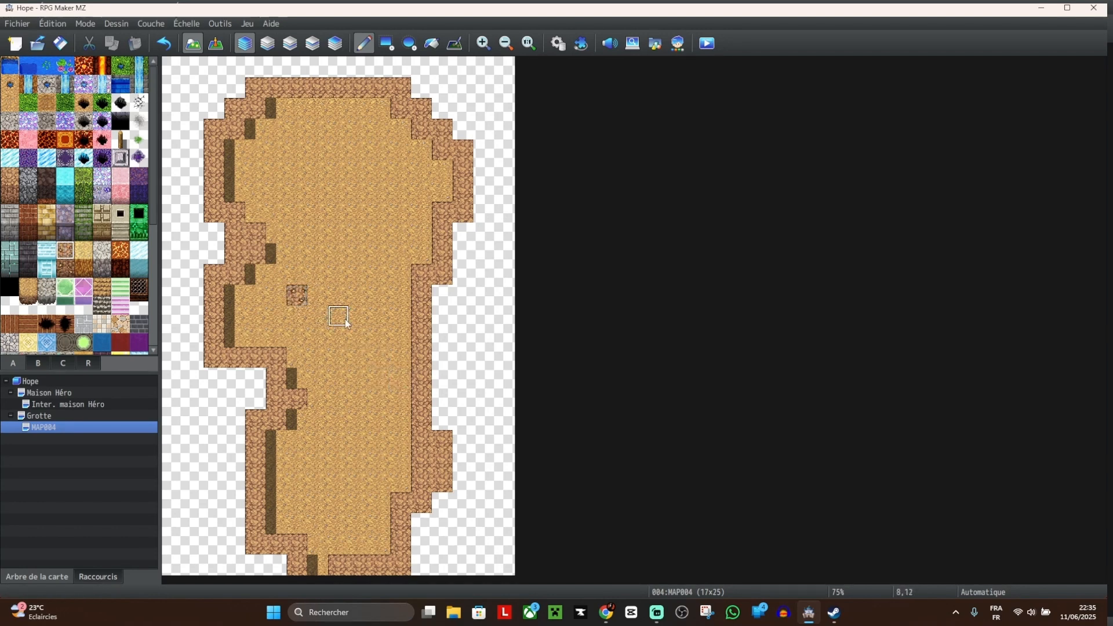
pyautogui.rightClick(320, 315)
pyautogui.click(297, 296)
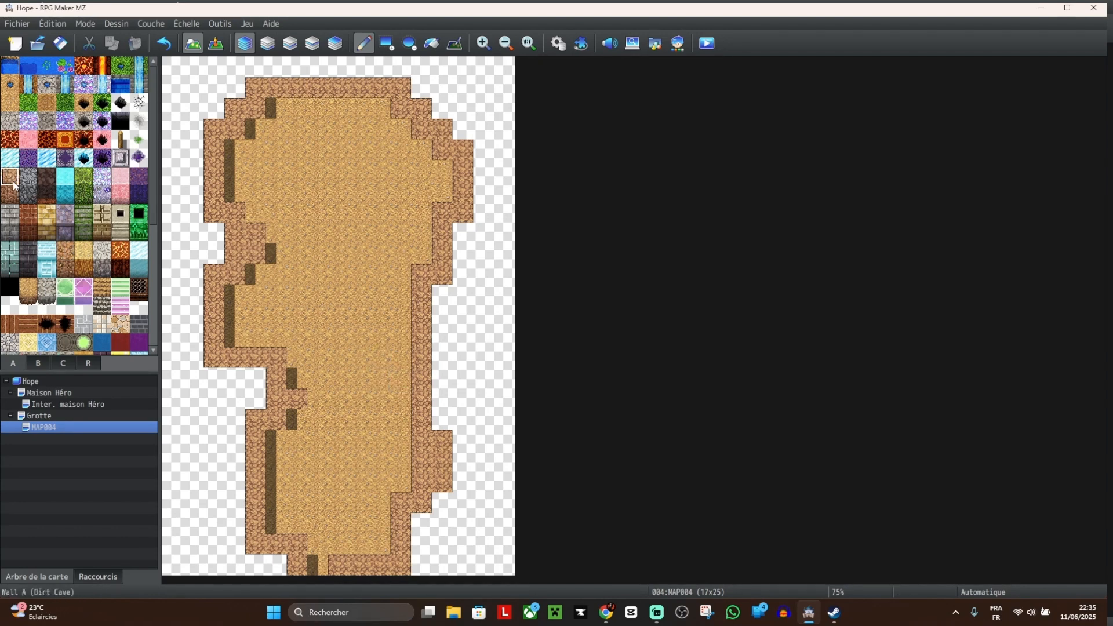
pyautogui.click(276, 295)
pyautogui.rightClick(360, 316)
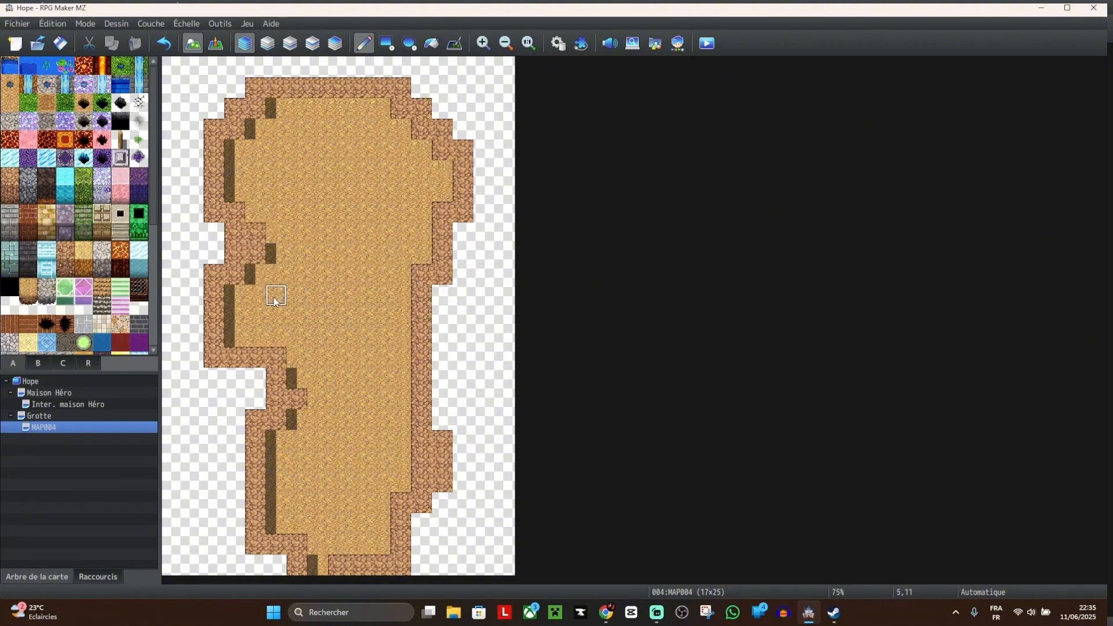
# Step: Draw a two-tile-high Dirt Cave wall face below the north wall top, following its steps down at the northeast corner
pyautogui.click(271, 114)
pyautogui.click(277, 114)
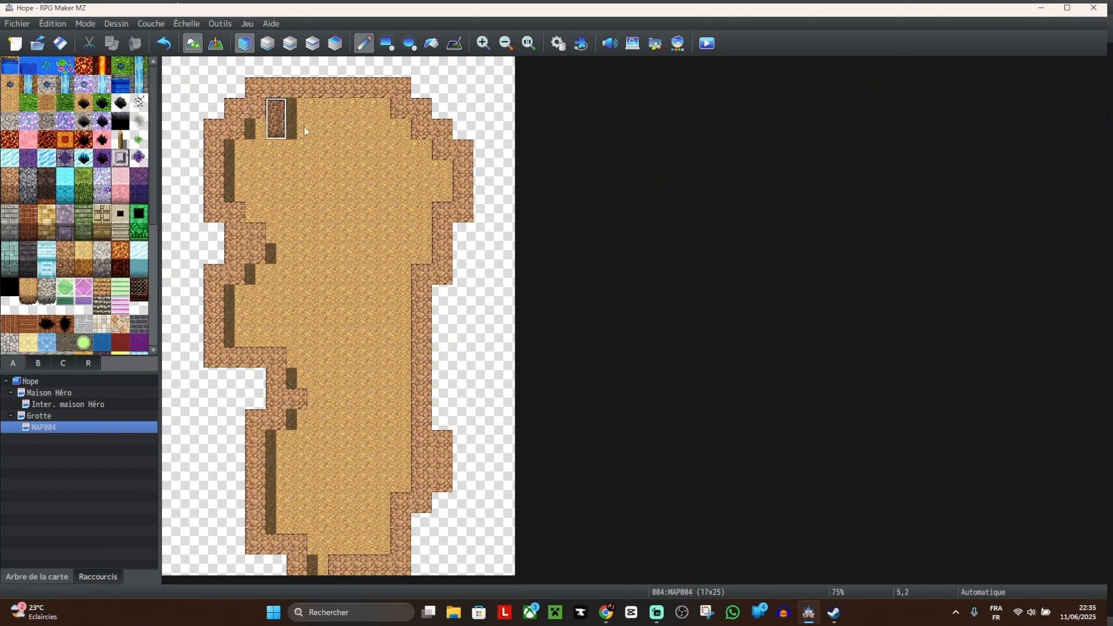
pyautogui.moveTo(304, 126)
pyautogui.mouseDown()
pyautogui.moveTo(371, 117)
pyautogui.moveTo(373, 93)
pyautogui.mouseUp()
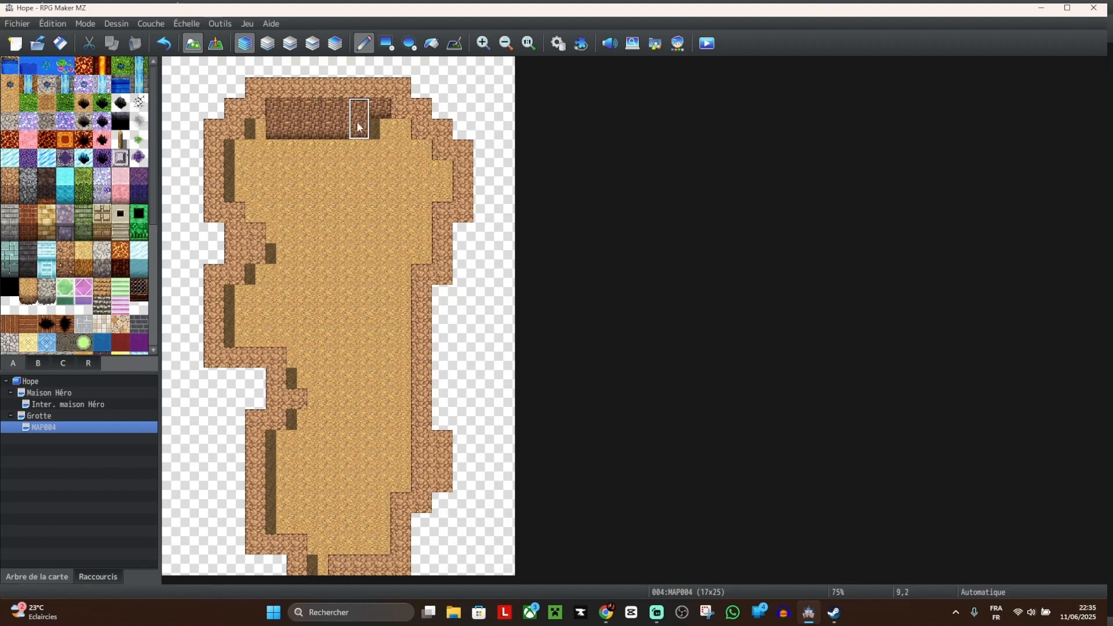
pyautogui.click(379, 124)
pyautogui.moveTo(394, 146); pyautogui.dragTo(416, 165)
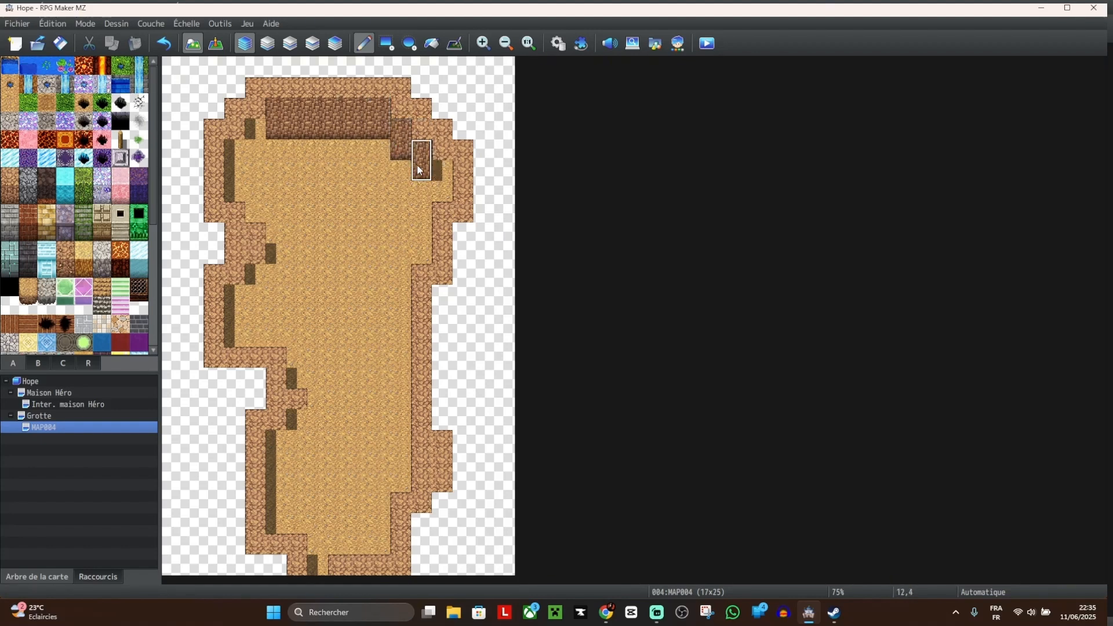
# Step: Extend the two-tile-high wall face to the cave's northeast edge, replacing the wall top on that side with dirt ground
pyautogui.click(439, 215)
pyautogui.moveTo(462, 181); pyautogui.dragTo(463, 195)
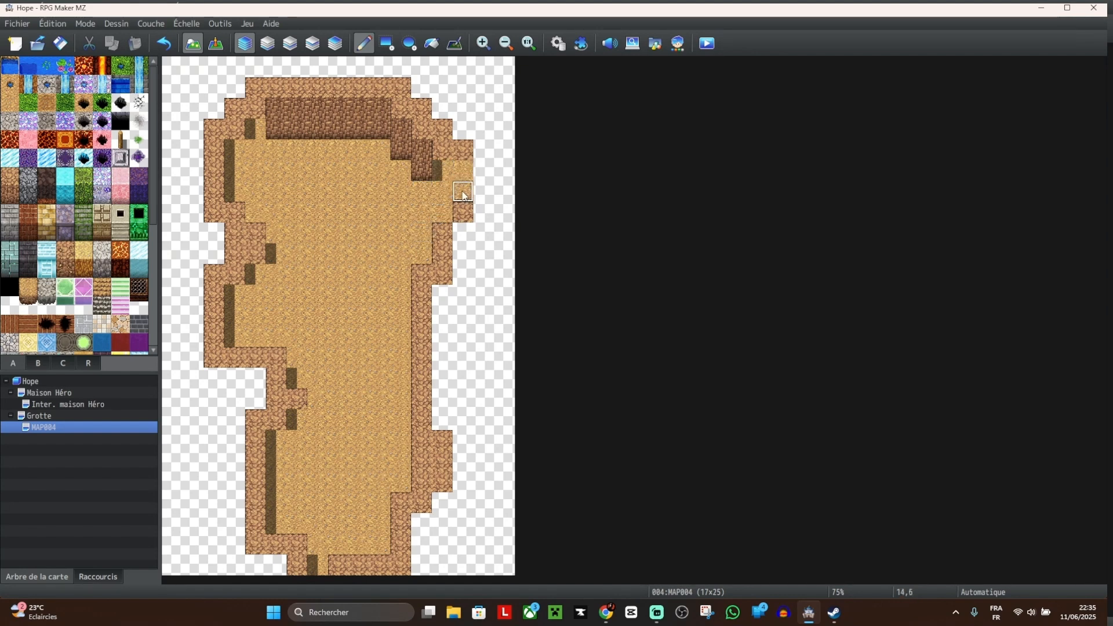
pyautogui.click(462, 177)
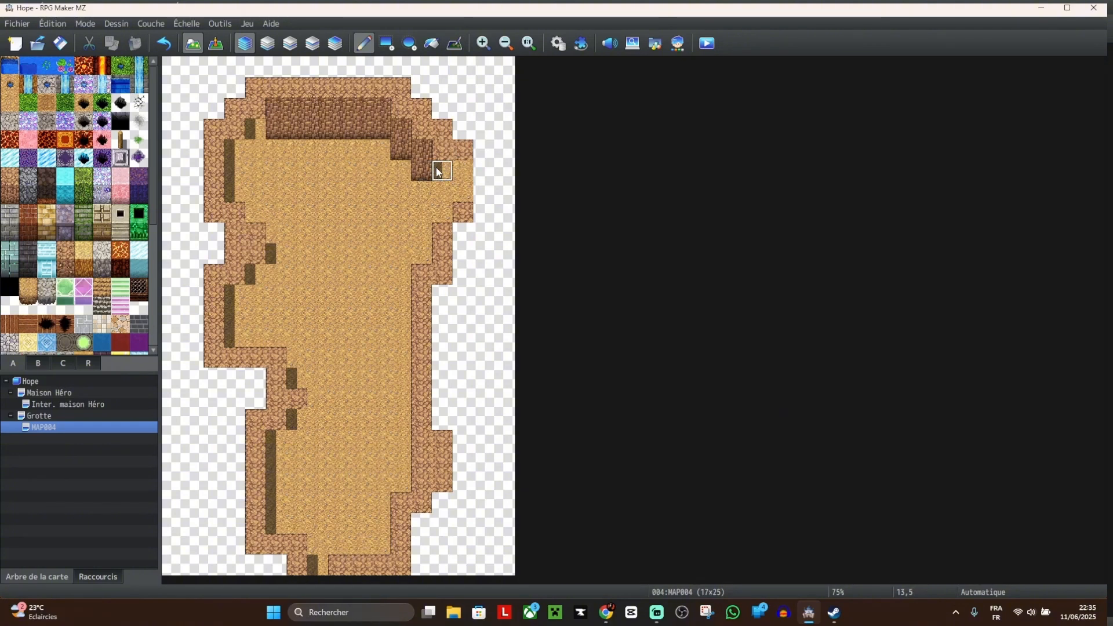
pyautogui.click(439, 172)
pyautogui.click(440, 188)
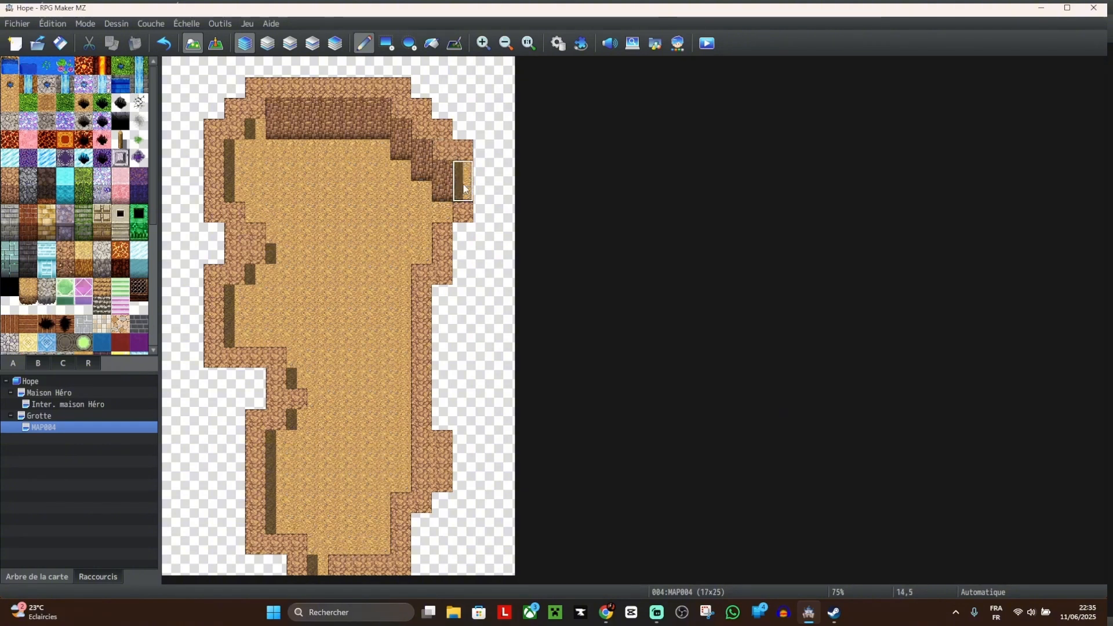
pyautogui.click(463, 187)
pyautogui.click(457, 215)
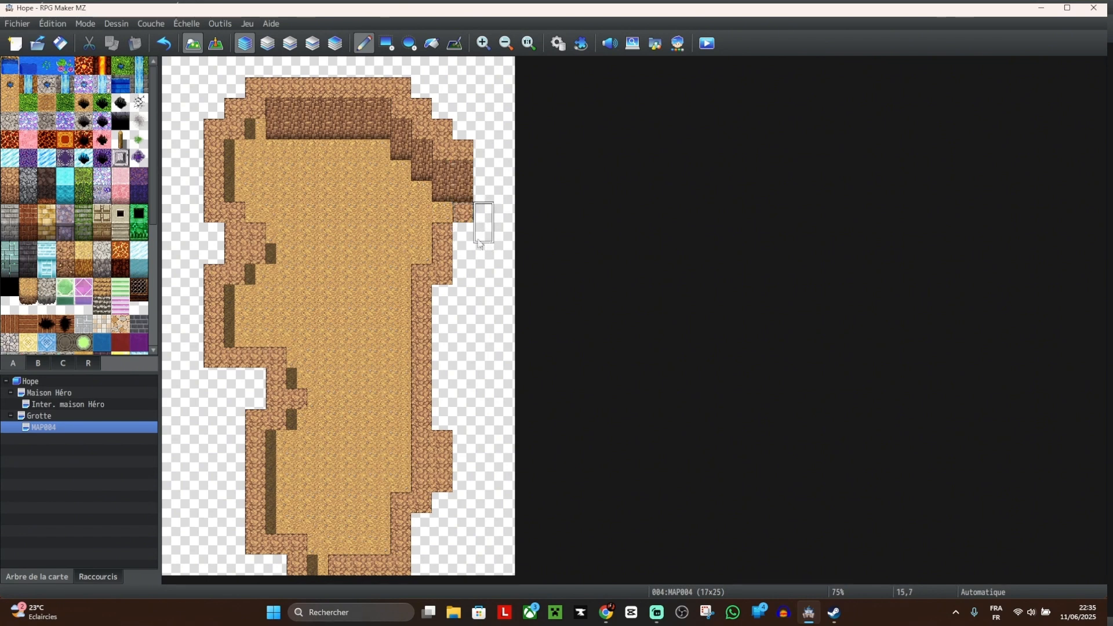
# Step: Widen the dirt ground below the northeast wall face, and rework the stepped wall top beneath it down to the east wall
pyautogui.moveTo(463, 213)
pyautogui.mouseDown()
pyautogui.moveTo(442, 235)
pyautogui.moveTo(463, 251)
pyautogui.mouseUp()
pyautogui.click(461, 239)
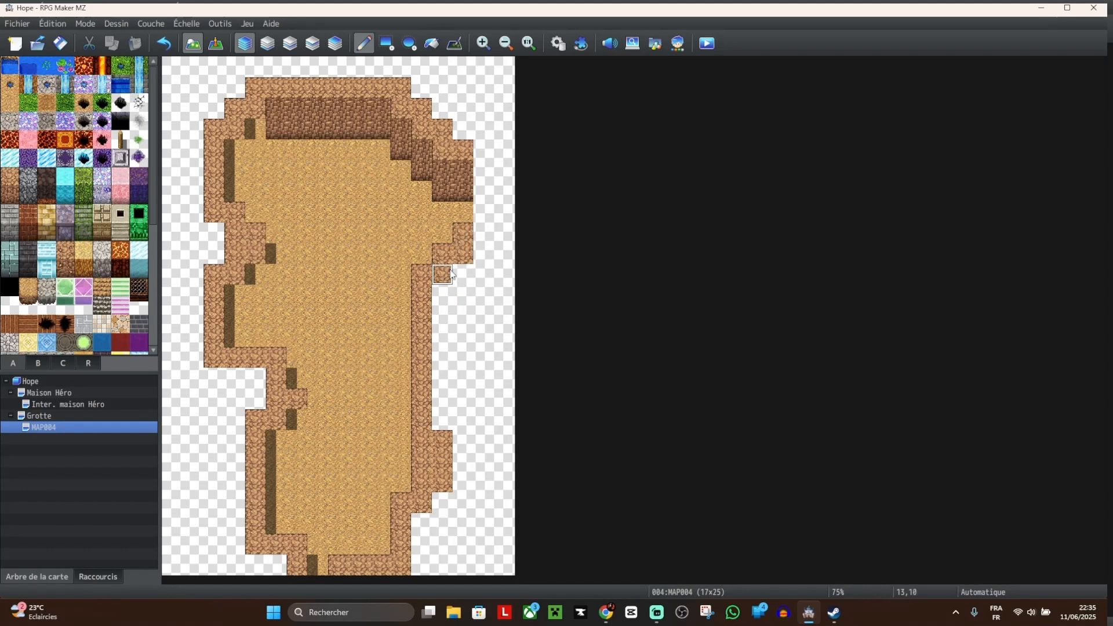
pyautogui.click(422, 274)
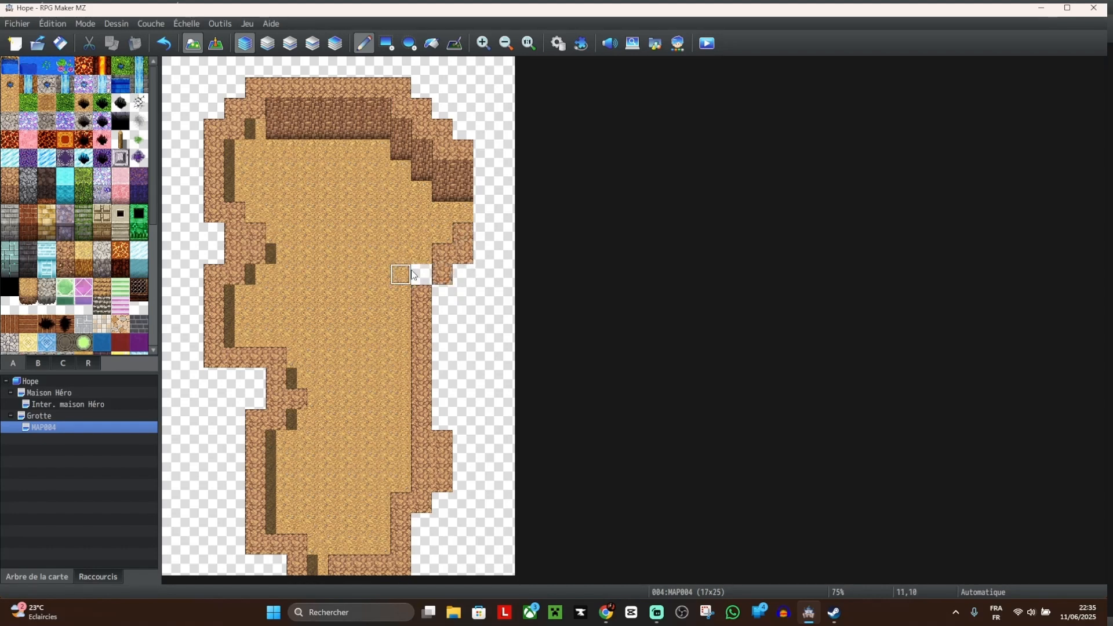
pyautogui.click(421, 275)
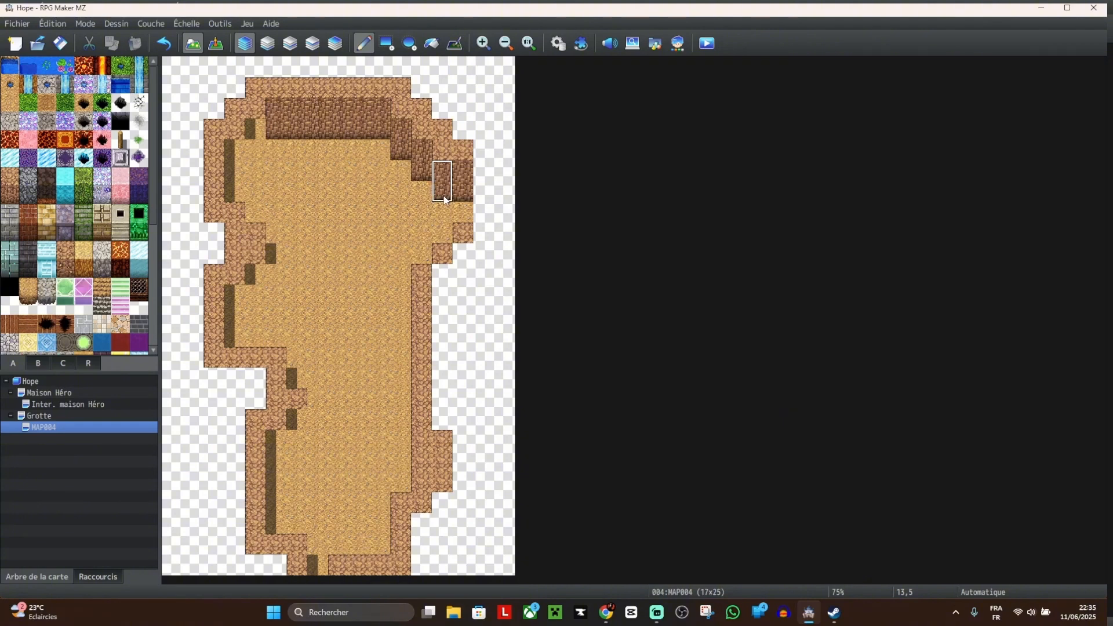
# Step: Try adding wall faces outside the cave, below the protruding wall tops along the east side
pyautogui.click(464, 281)
pyautogui.click(445, 283)
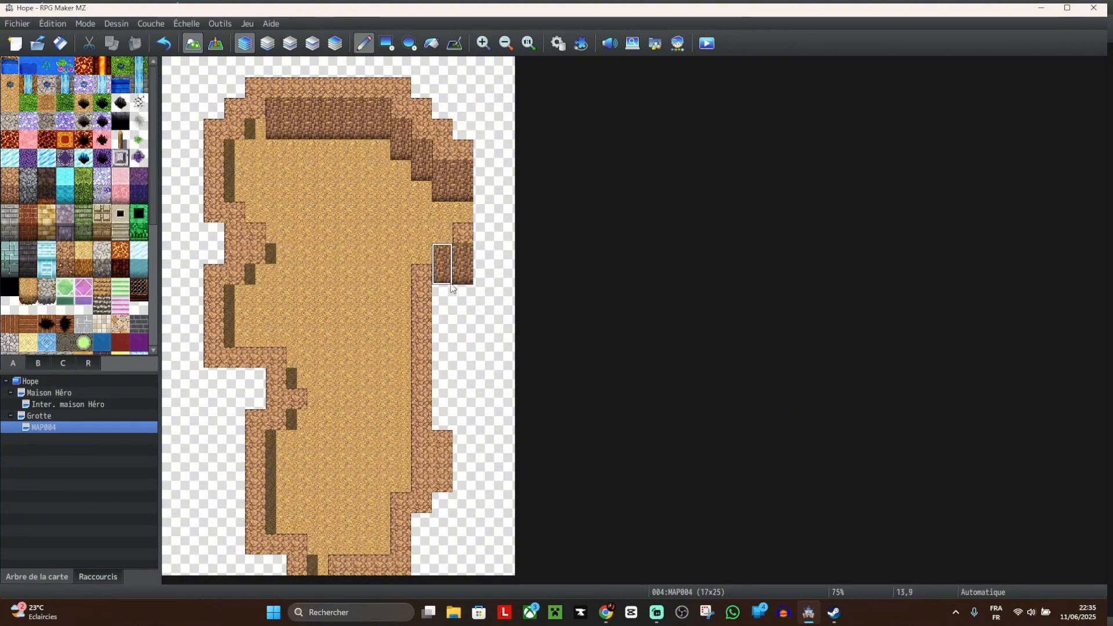
pyautogui.rightClick(458, 231)
pyautogui.click(446, 252)
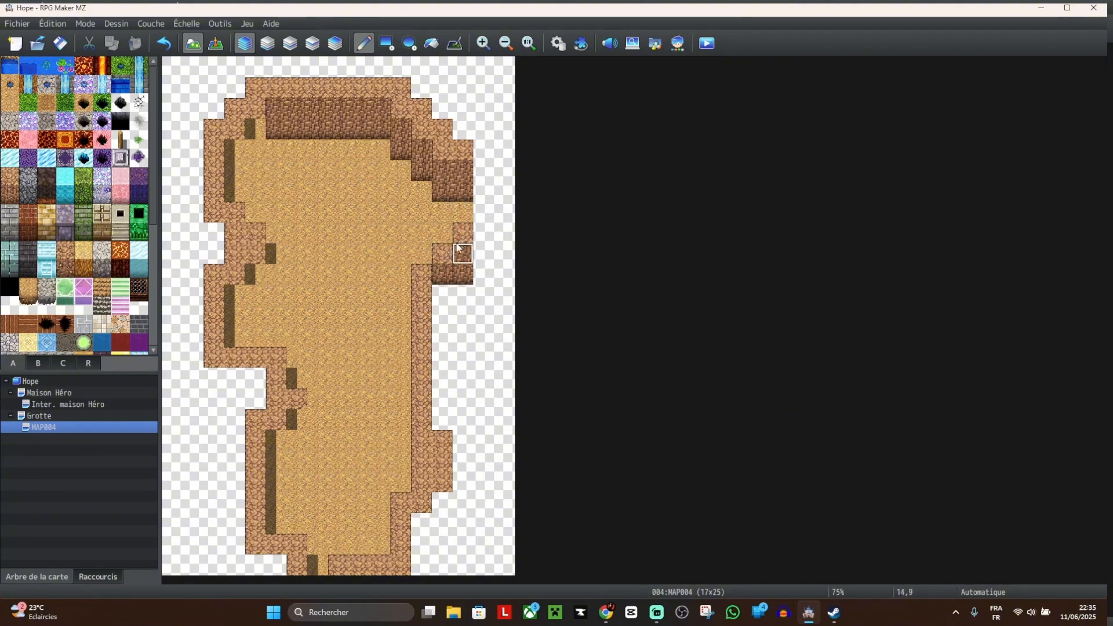
pyautogui.click(458, 248)
pyautogui.rightClick(457, 273)
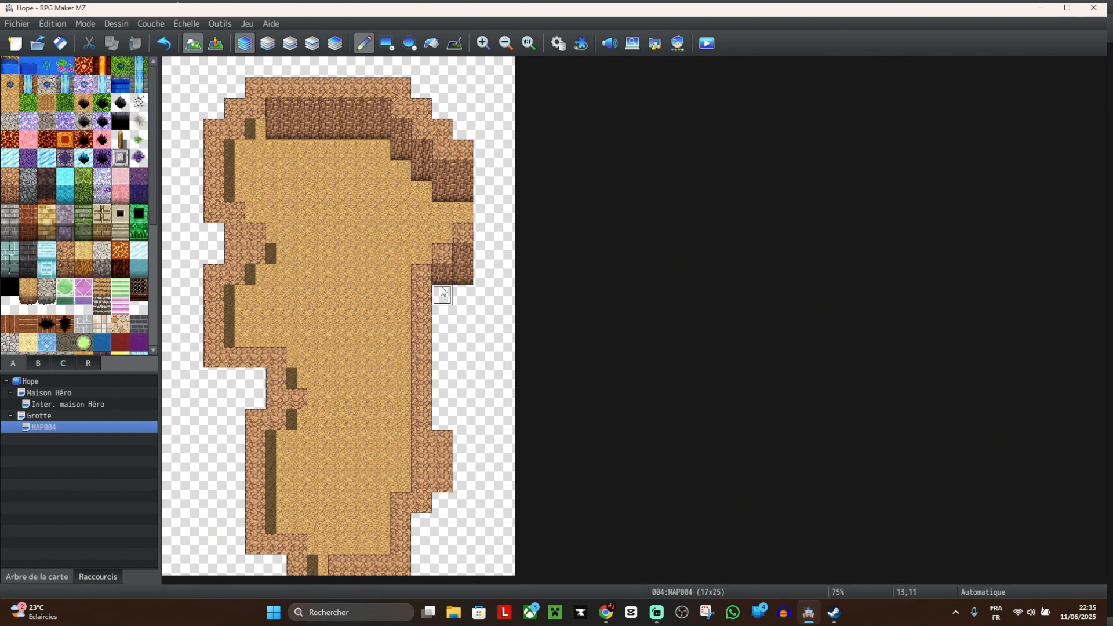
pyautogui.click(443, 296)
pyautogui.click(443, 283)
pyautogui.click(442, 470)
pyautogui.click(423, 546)
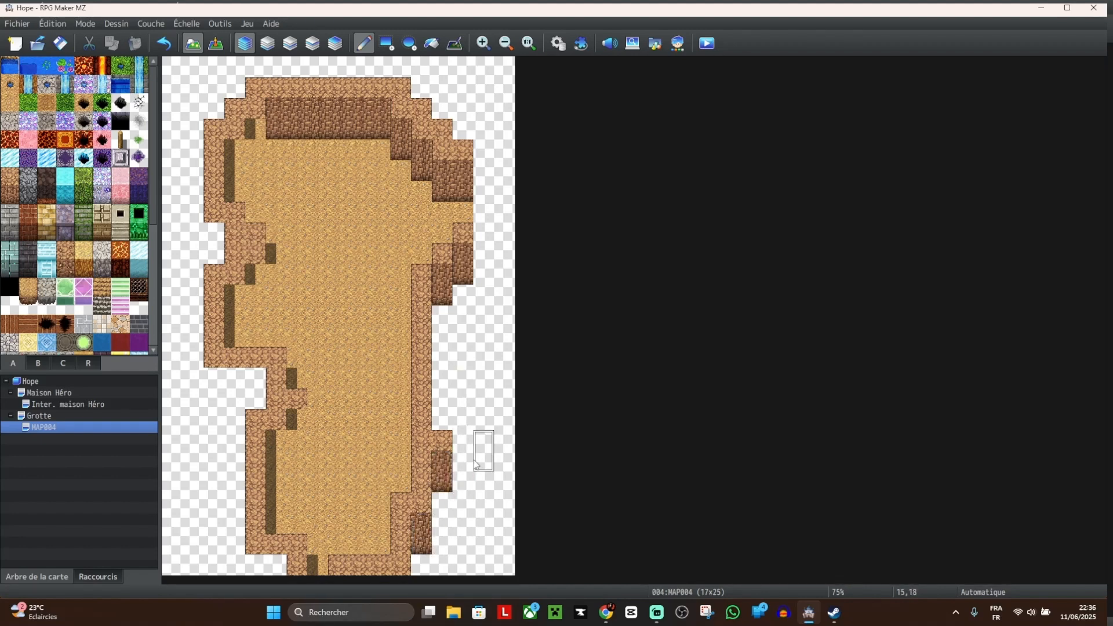
# Step: Erase the wall faces outside the east wall along with the protruding wall top near the southeast
pyautogui.rightClick(470, 363)
pyautogui.click(450, 300)
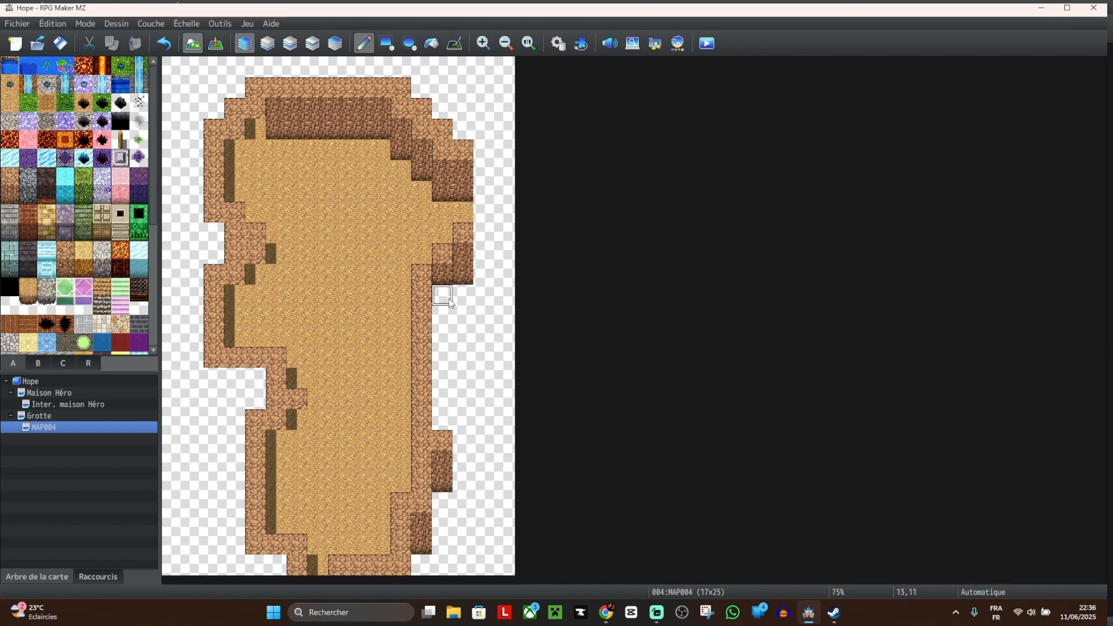
pyautogui.moveTo(450, 300)
pyautogui.mouseDown()
pyautogui.moveTo(445, 275)
pyautogui.moveTo(462, 279)
pyautogui.mouseUp()
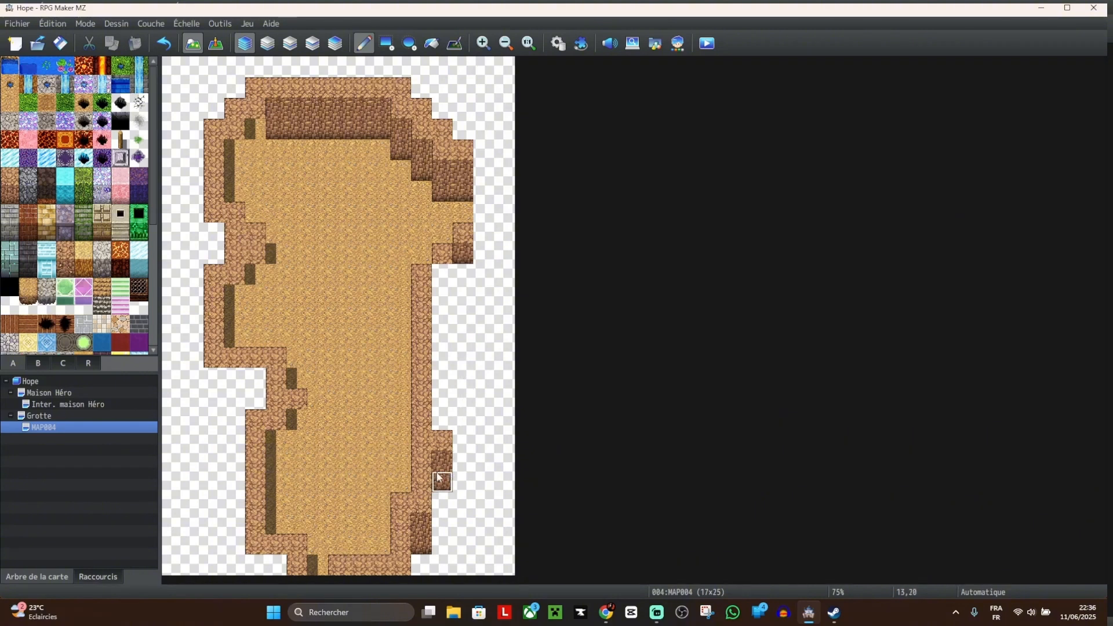
pyautogui.moveTo(441, 468)
pyautogui.mouseDown()
pyautogui.moveTo(442, 484)
pyautogui.moveTo(442, 442)
pyautogui.mouseUp()
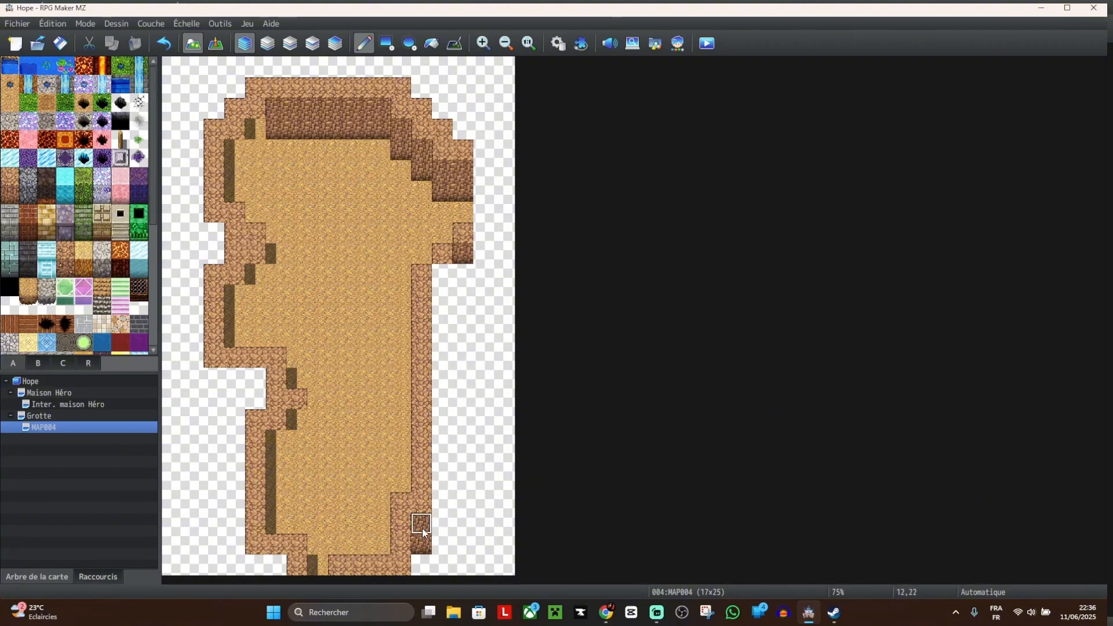
# Step: Add a four-by-four-tile dirt alcove on the east side, outline it with wall top, and erase the stray wall face further north
pyautogui.moveTo(385, 346)
pyautogui.mouseDown()
pyautogui.moveTo(483, 378)
pyautogui.moveTo(422, 420)
pyautogui.moveTo(422, 355)
pyautogui.moveTo(464, 378)
pyautogui.moveTo(423, 356)
pyautogui.moveTo(444, 420)
pyautogui.moveTo(485, 419)
pyautogui.mouseUp()
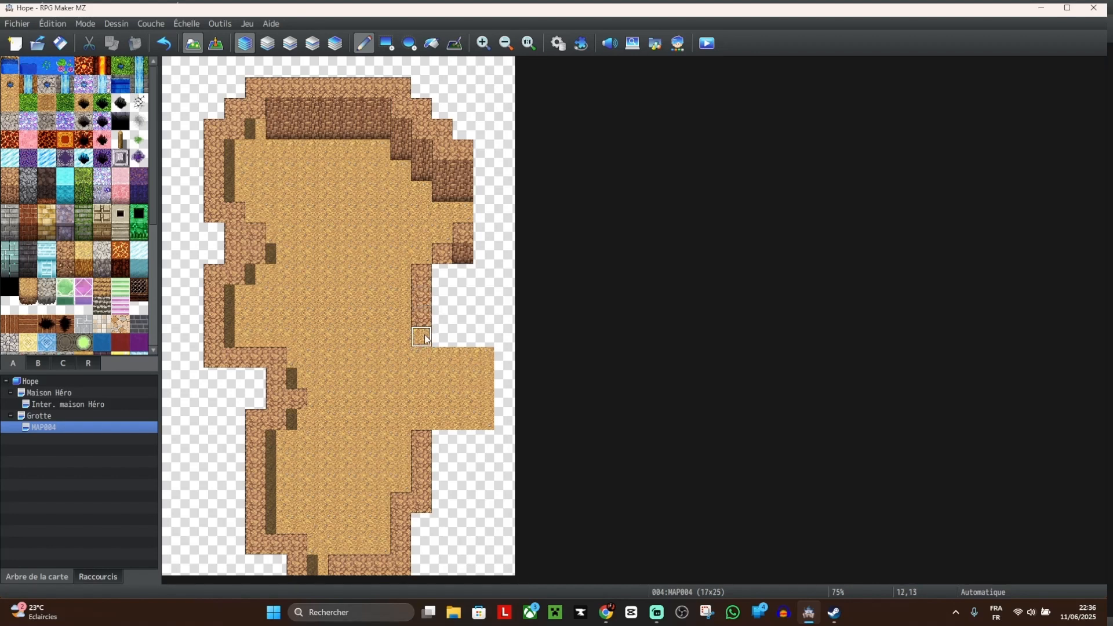
pyautogui.moveTo(426, 339)
pyautogui.mouseDown()
pyautogui.moveTo(503, 338)
pyautogui.moveTo(502, 441)
pyautogui.moveTo(437, 440)
pyautogui.mouseUp()
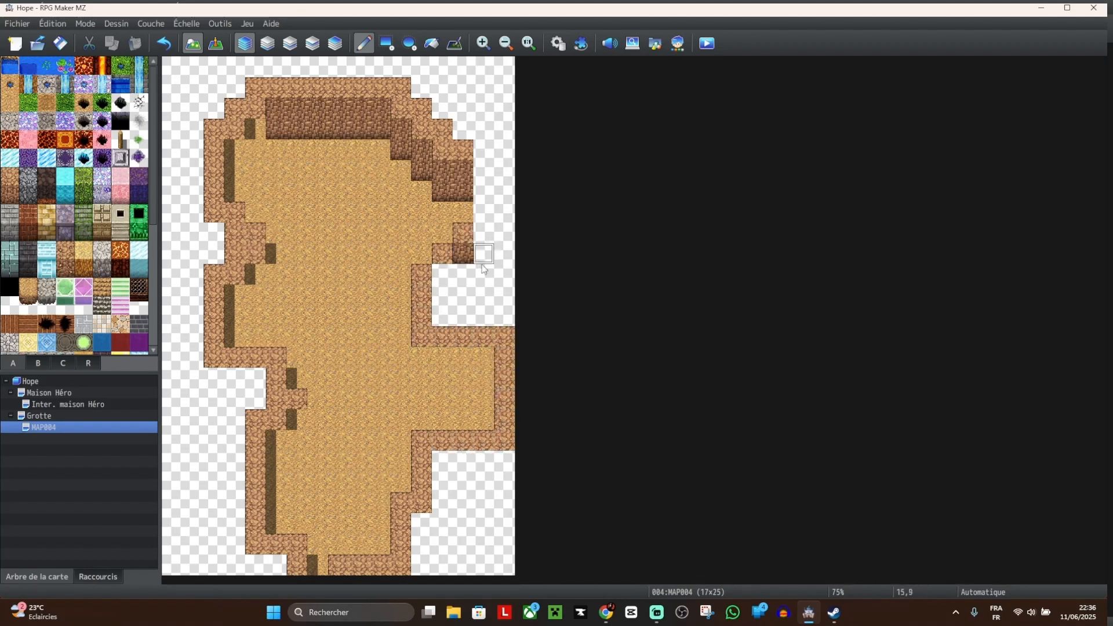
pyautogui.moveTo(463, 254)
pyautogui.mouseDown()
pyautogui.moveTo(454, 257)
pyautogui.moveTo(456, 183)
pyautogui.mouseUp()
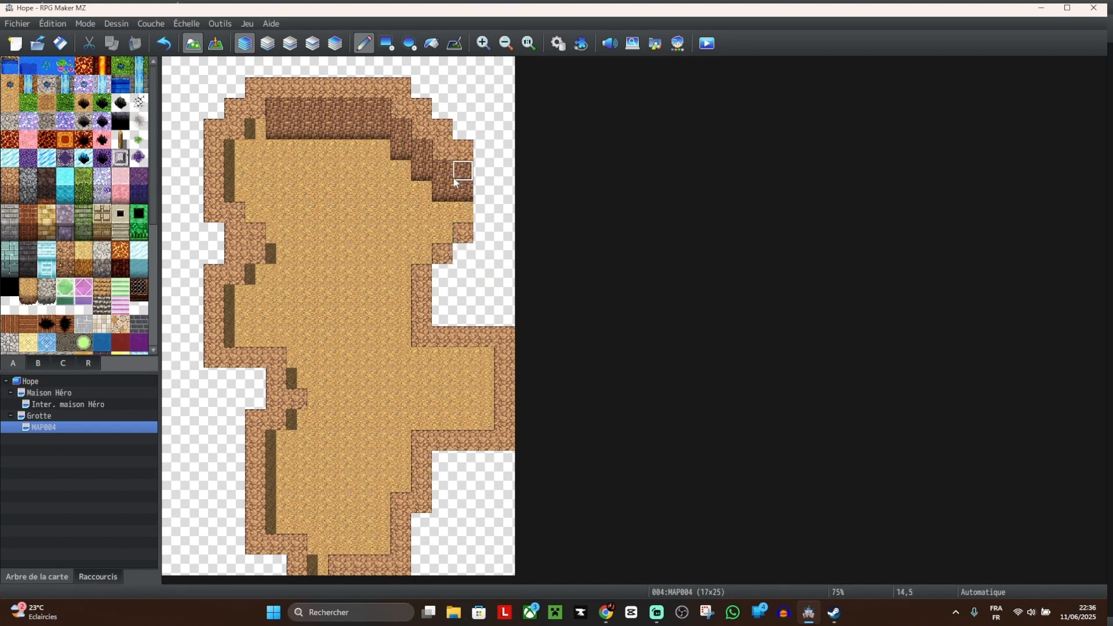
# Step: Draw two-tile-high wall faces along the east alcove's north side and below the stepped wall tops on the west side
pyautogui.moveTo(418, 366)
pyautogui.mouseDown()
pyautogui.moveTo(466, 376)
pyautogui.moveTo(480, 365)
pyautogui.mouseUp()
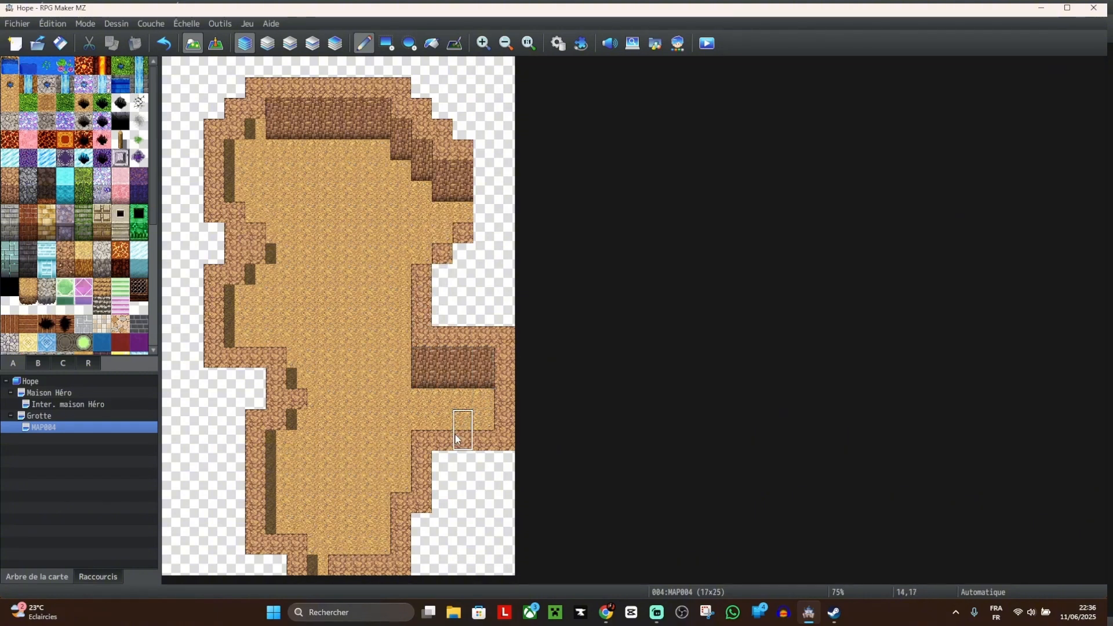
pyautogui.moveTo(287, 461)
pyautogui.mouseDown()
pyautogui.moveTo(291, 426)
pyautogui.moveTo(309, 430)
pyautogui.mouseUp()
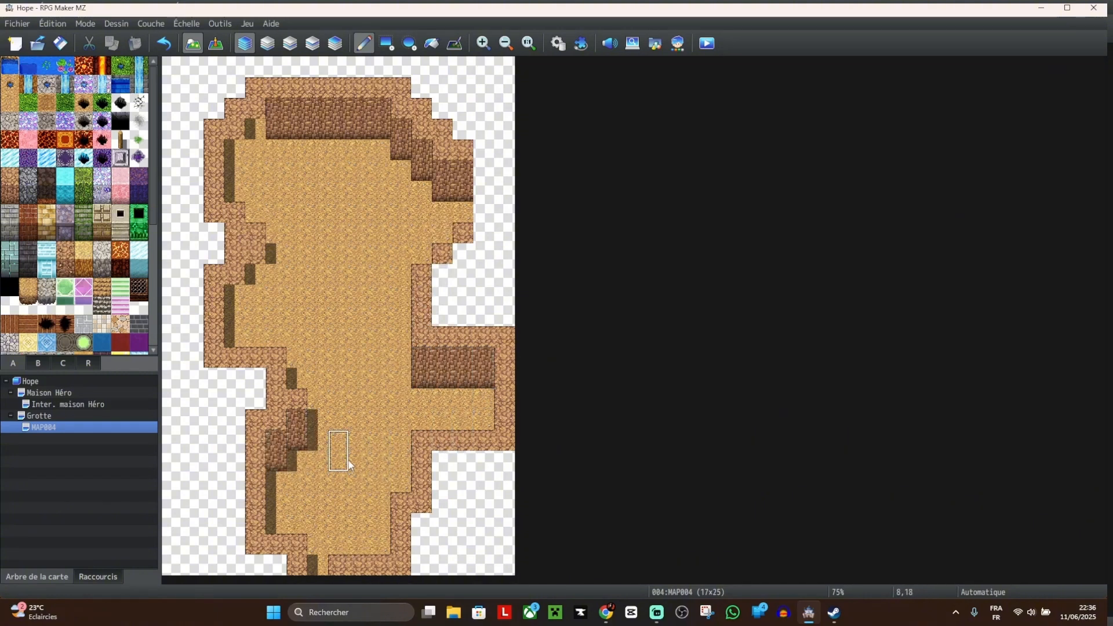
pyautogui.moveTo(243, 320); pyautogui.dragTo(263, 289)
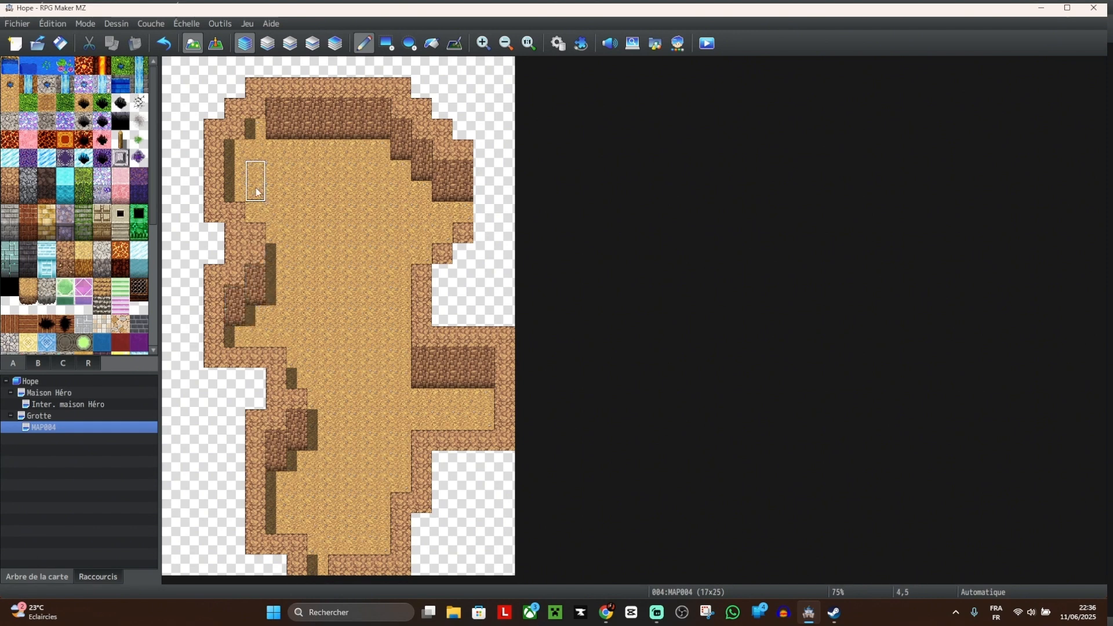
pyautogui.moveTo(238, 162); pyautogui.dragTo(259, 152)
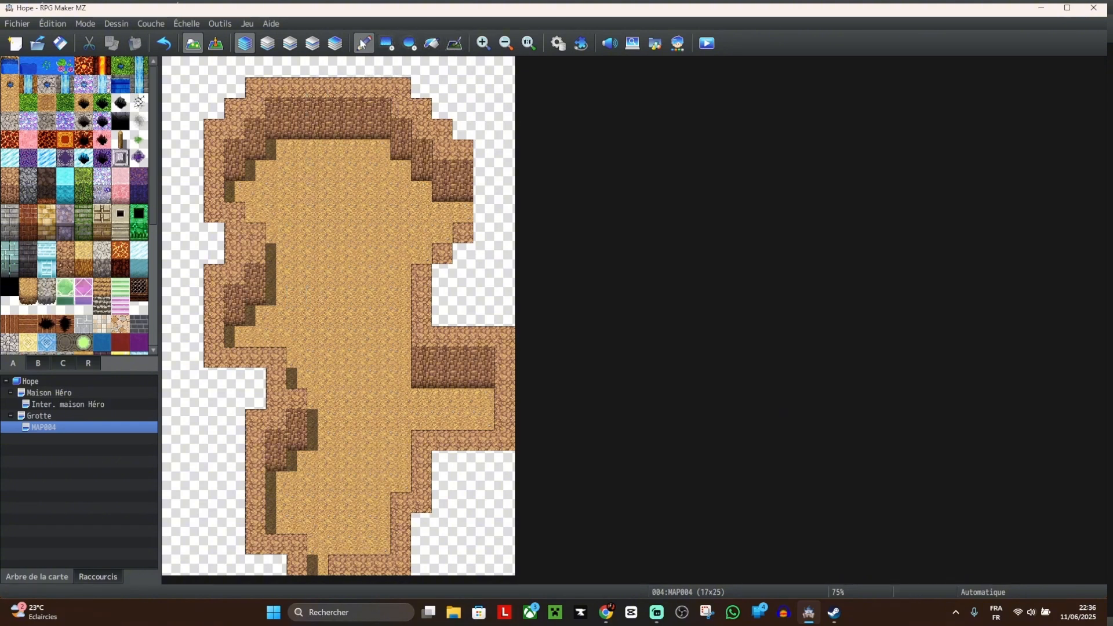
pyautogui.click(452, 47)
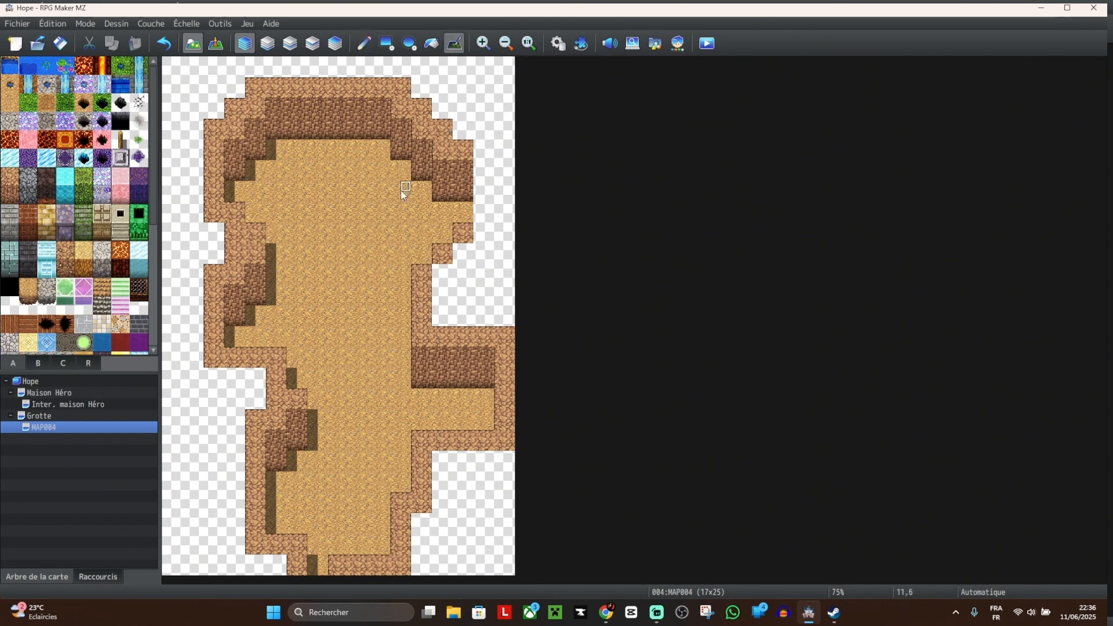
pyautogui.click(270, 138)
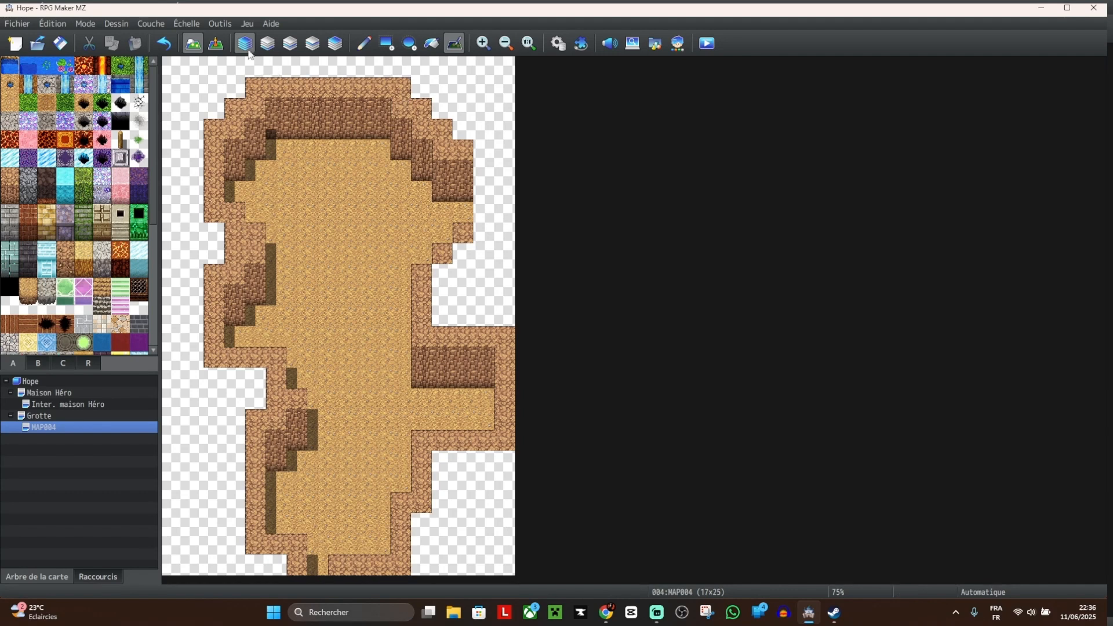
pyautogui.click(364, 44)
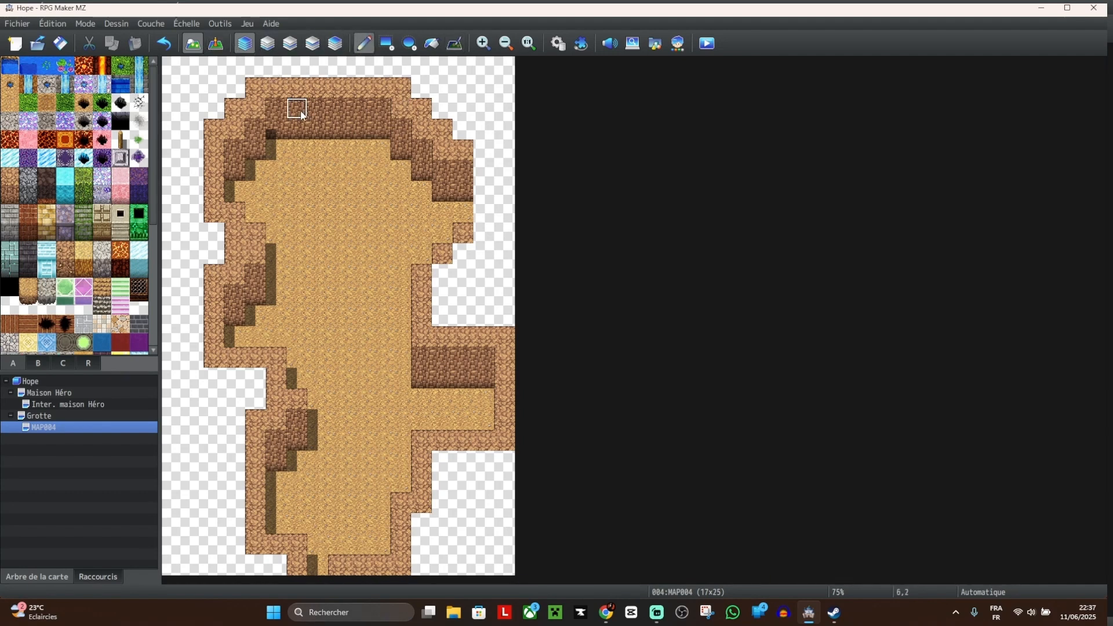
pyautogui.moveTo(302, 115); pyautogui.dragTo(302, 131)
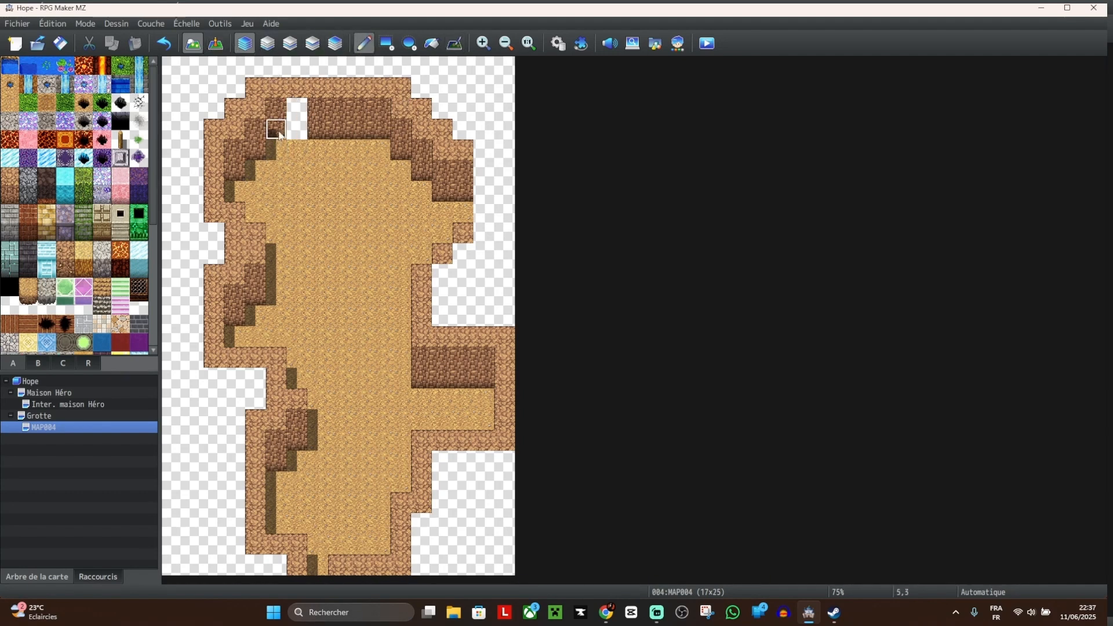
pyautogui.moveTo(299, 111); pyautogui.dragTo(300, 127, button='right')
pyautogui.hotkey('ctrl', 'z')
pyautogui.hotkey('ctrl', 'z')
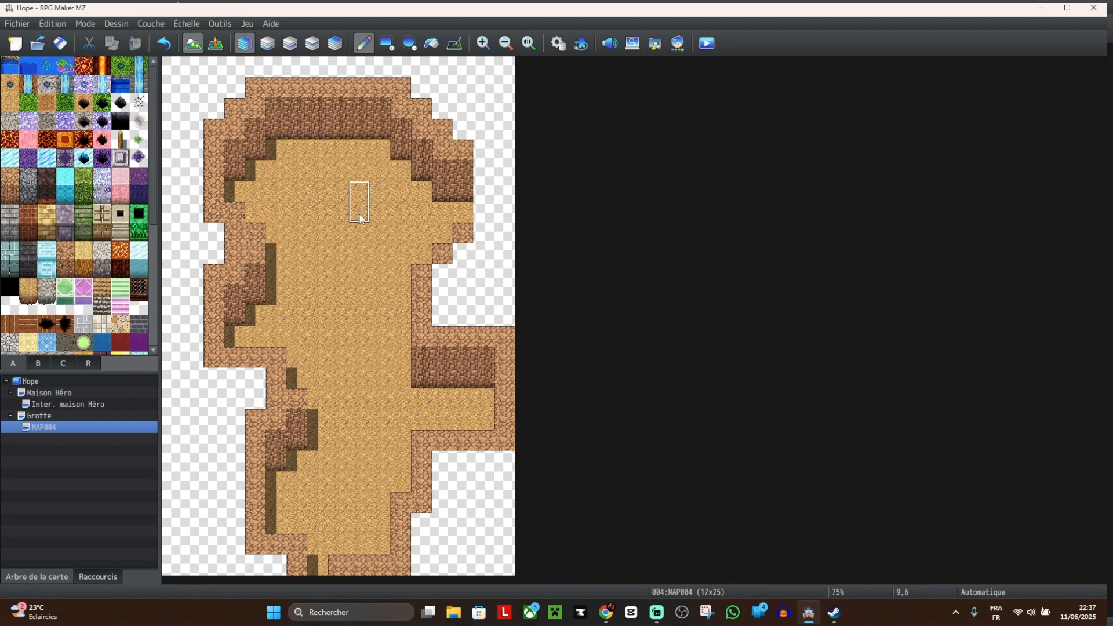
pyautogui.rightClick(342, 176)
# Step: Remove all the automatic shadows along the cave's west walls and at the south entrance with the shadow pen
pyautogui.click(454, 43)
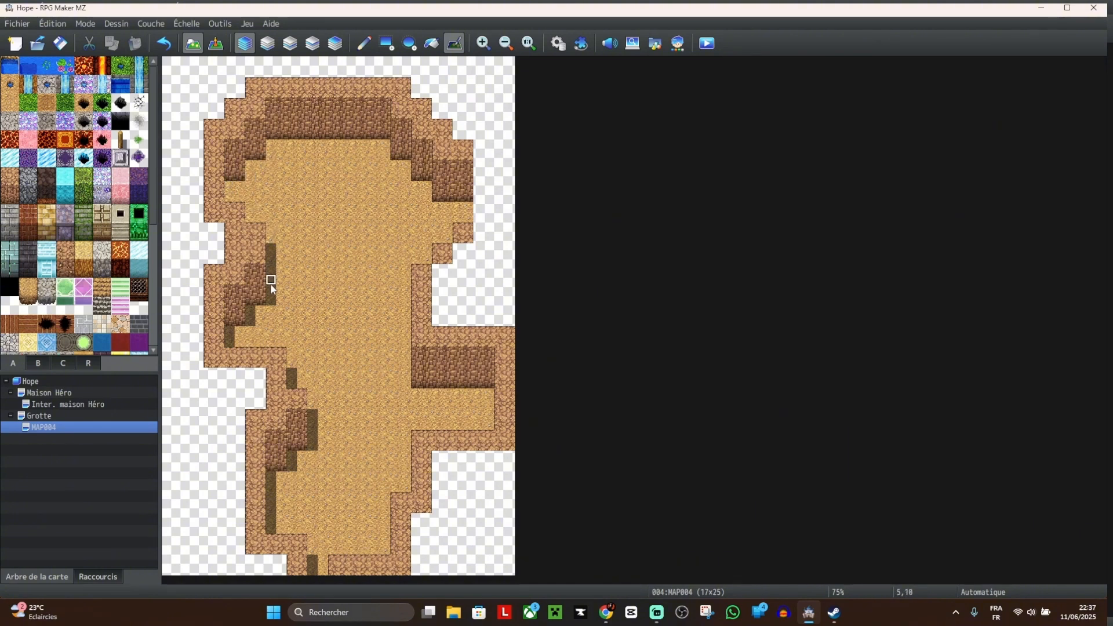
pyautogui.moveTo(270, 249); pyautogui.dragTo(265, 300)
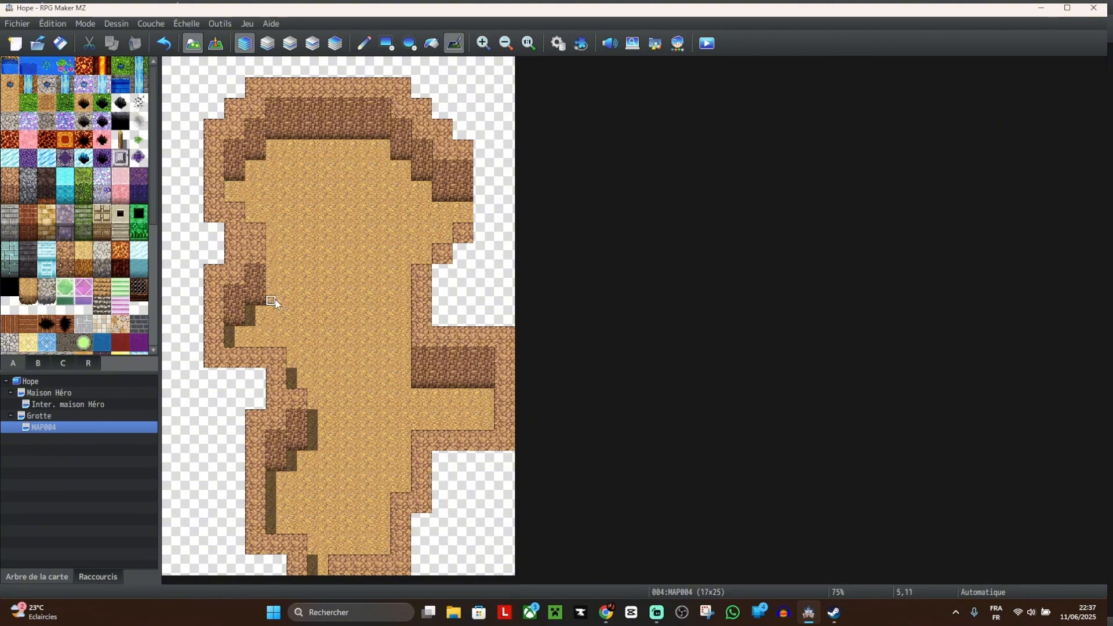
pyautogui.click(249, 311)
pyautogui.click(230, 331)
pyautogui.click(229, 342)
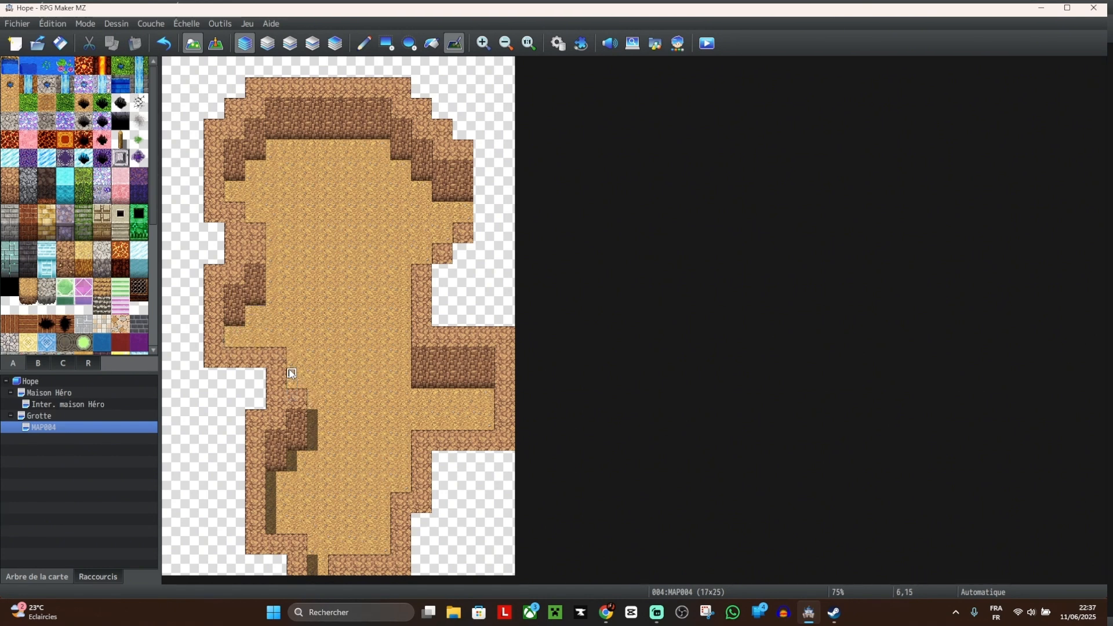
pyautogui.click(314, 430)
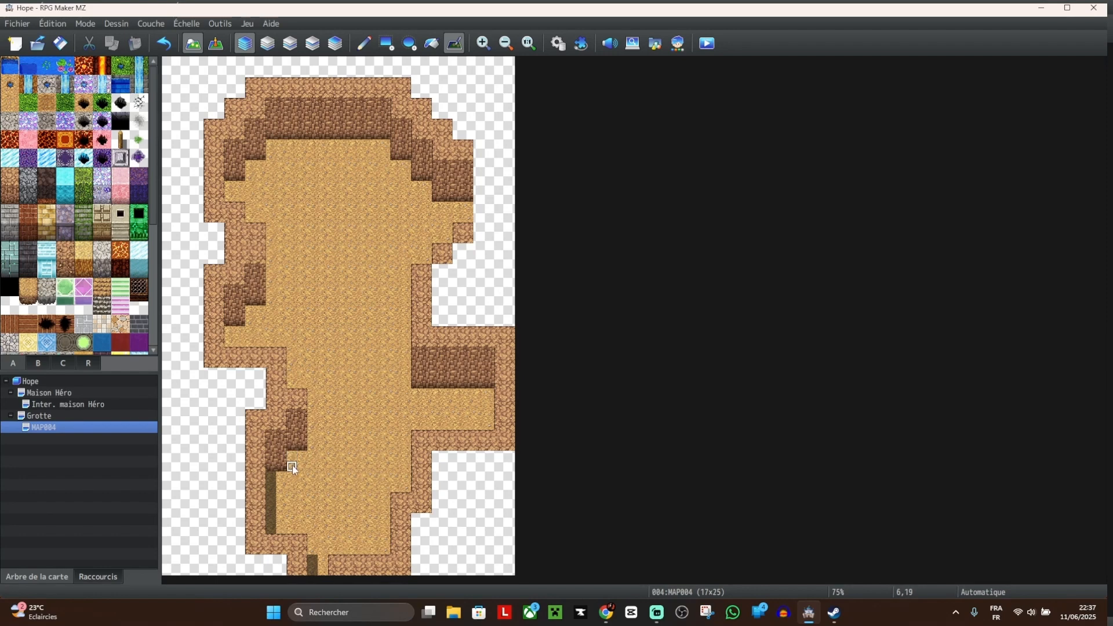
pyautogui.moveTo(272, 476); pyautogui.dragTo(271, 528)
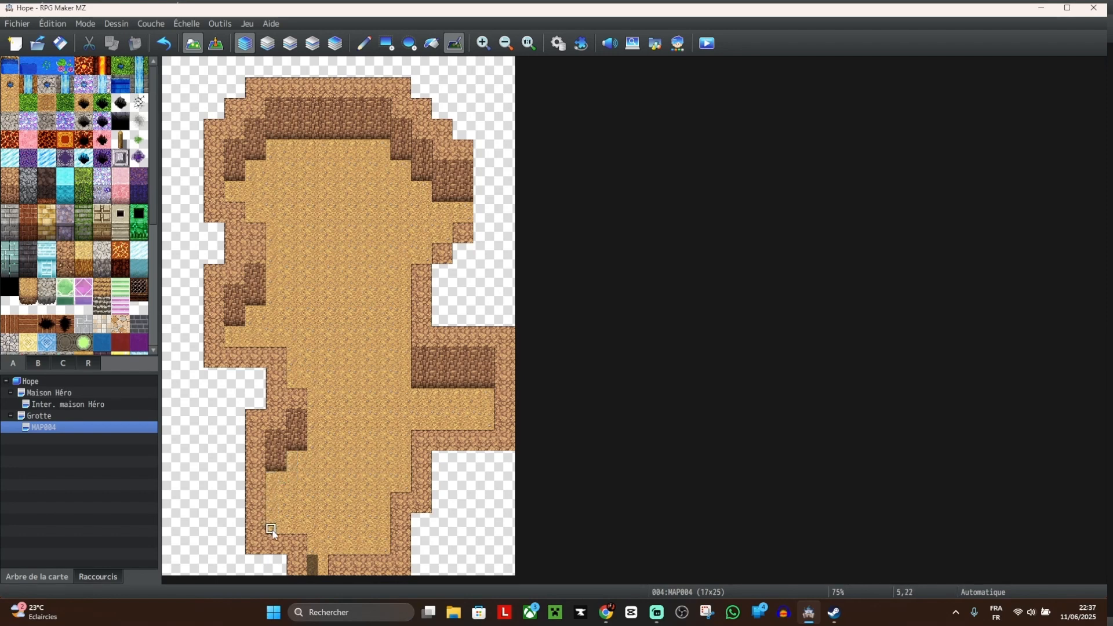
pyautogui.click(322, 561)
pyautogui.click(316, 571)
# Step: Fill out the stepped wall top below the northeast corner, and shift the south entrance gap one tile east
pyautogui.click(363, 43)
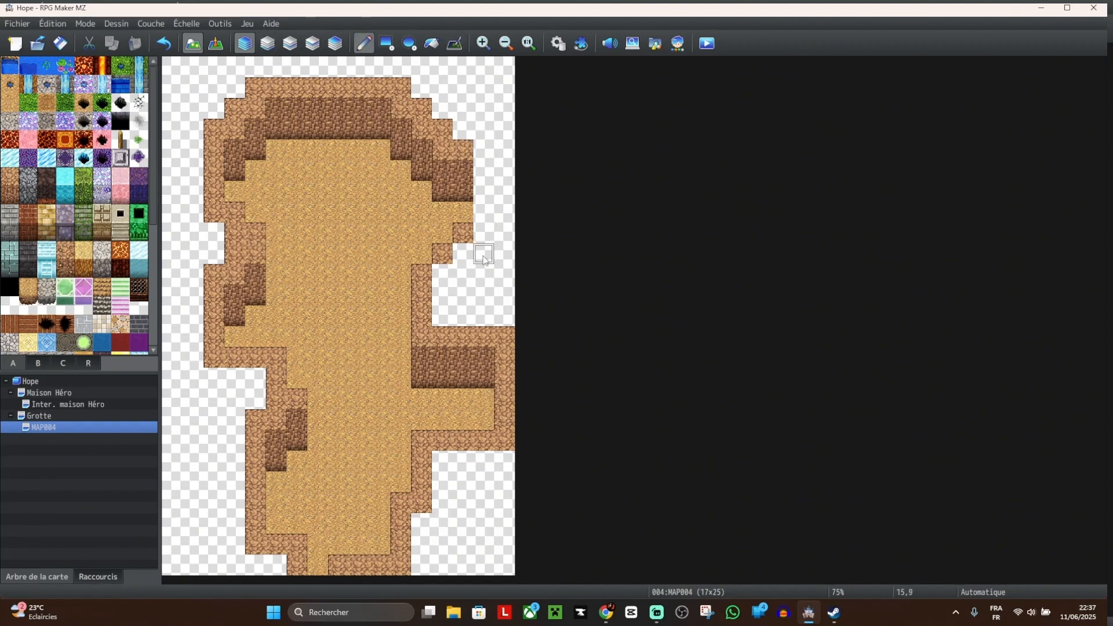
pyautogui.moveTo(462, 254); pyautogui.dragTo(442, 275)
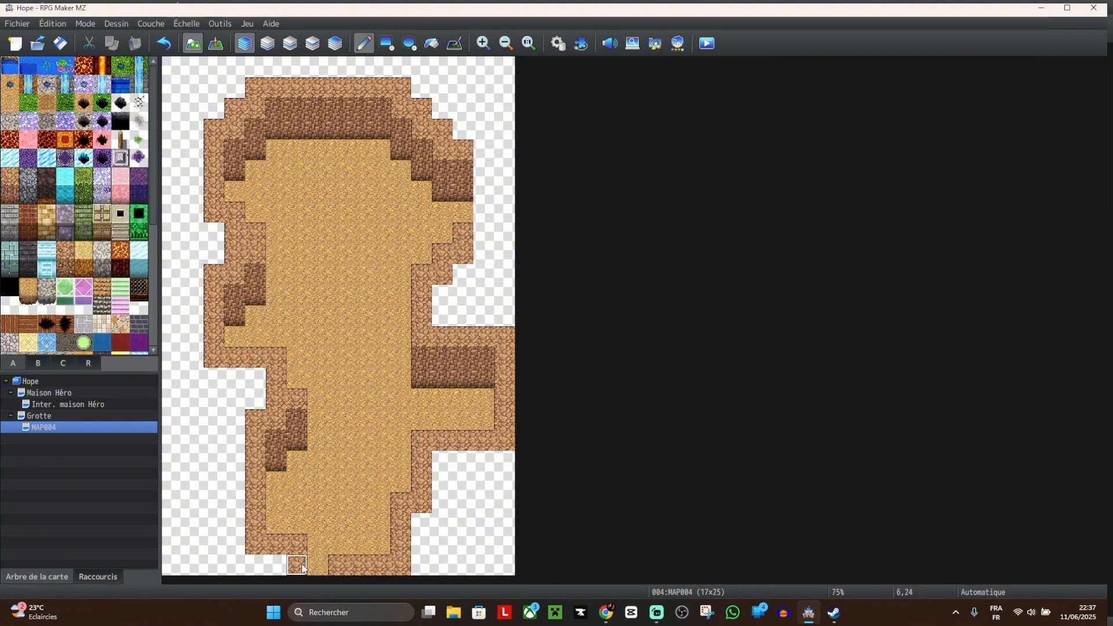
pyautogui.click(334, 570)
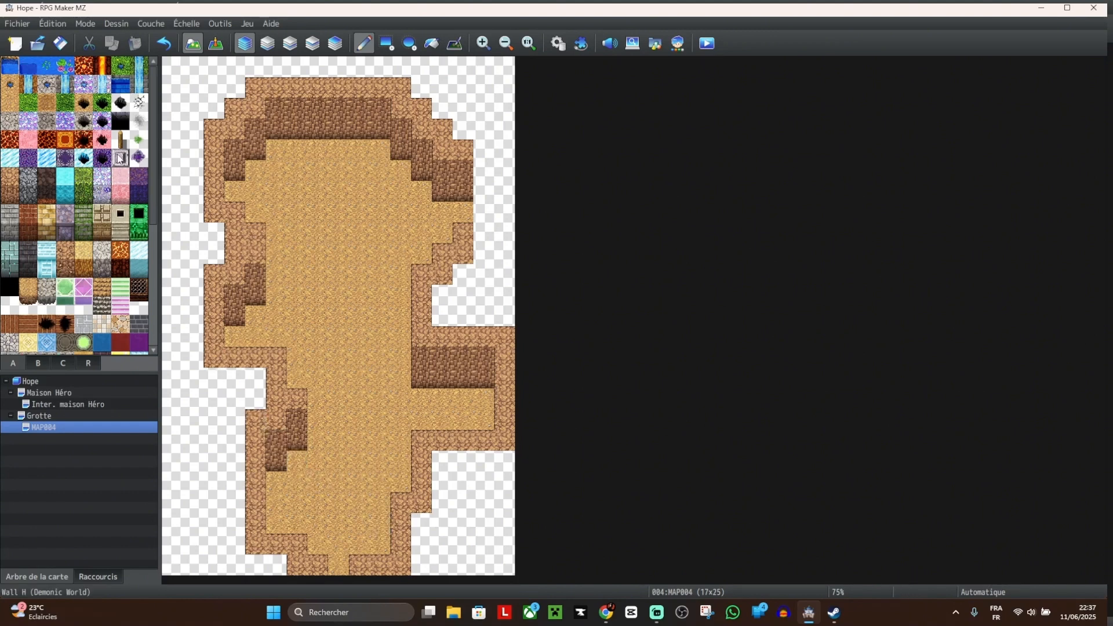
pyautogui.click(10, 65)
pyautogui.moveTo(276, 172)
pyautogui.mouseDown()
pyautogui.moveTo(296, 232)
pyautogui.moveTo(318, 203)
pyautogui.moveTo(359, 214)
pyautogui.moveTo(343, 262)
pyautogui.mouseUp()
pyautogui.click(28, 65)
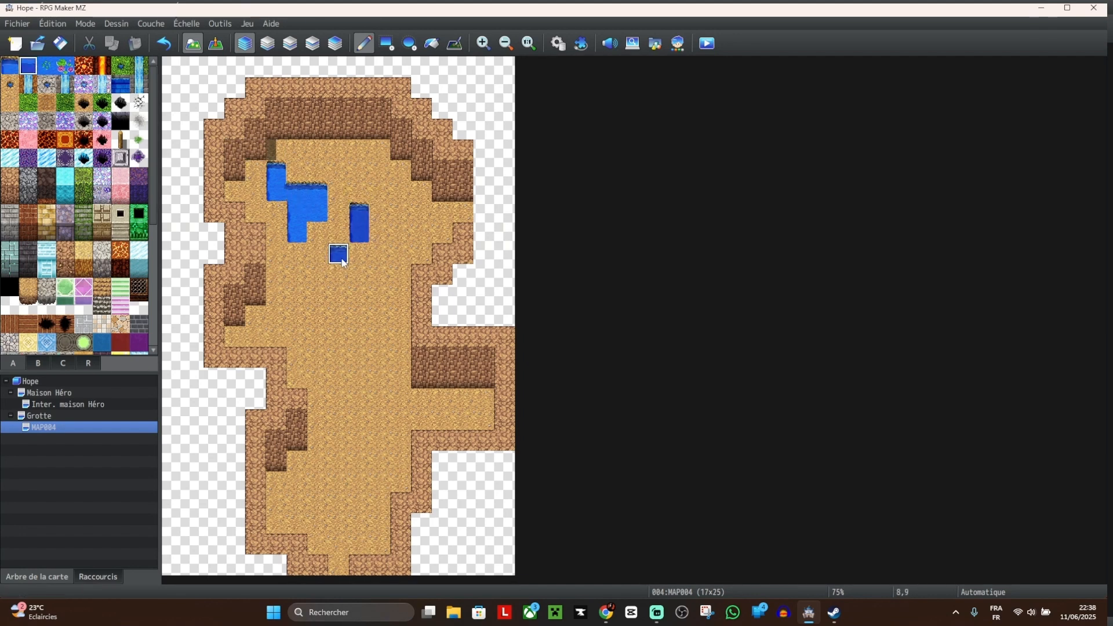
pyautogui.rightClick(315, 213)
pyautogui.moveTo(364, 225)
pyautogui.mouseDown()
pyautogui.moveTo(330, 248)
pyautogui.moveTo(316, 181)
pyautogui.moveTo(276, 189)
pyautogui.moveTo(297, 216)
pyautogui.moveTo(254, 211)
pyautogui.mouseUp()
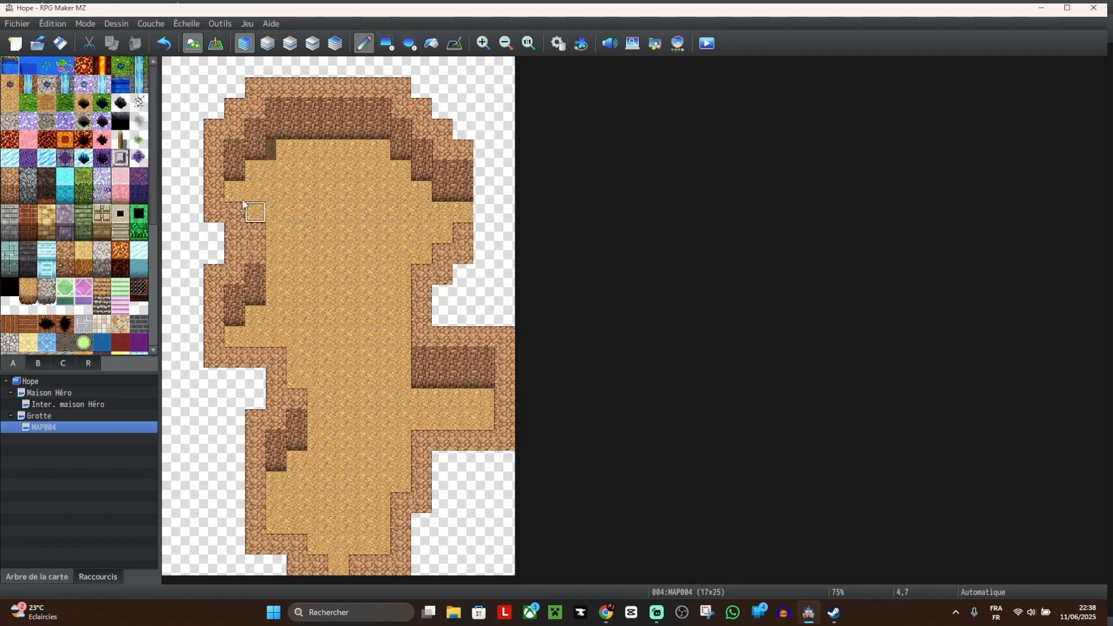
pyautogui.click(10, 66)
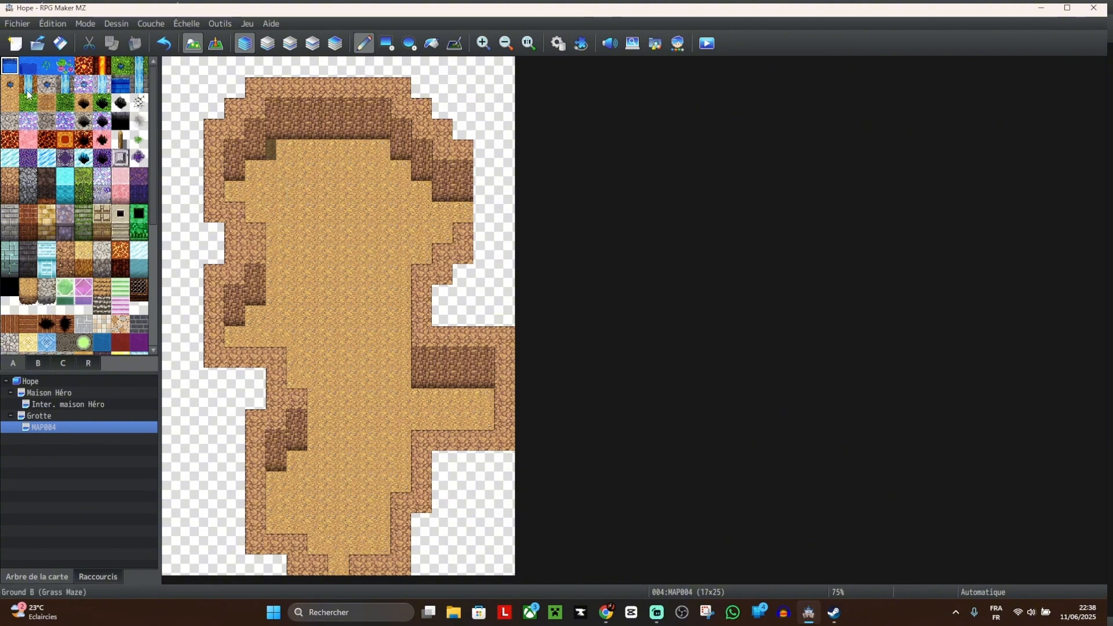
pyautogui.click(9, 84)
pyautogui.moveTo(317, 192)
pyautogui.mouseDown()
pyautogui.moveTo(313, 223)
pyautogui.moveTo(335, 231)
pyautogui.mouseUp()
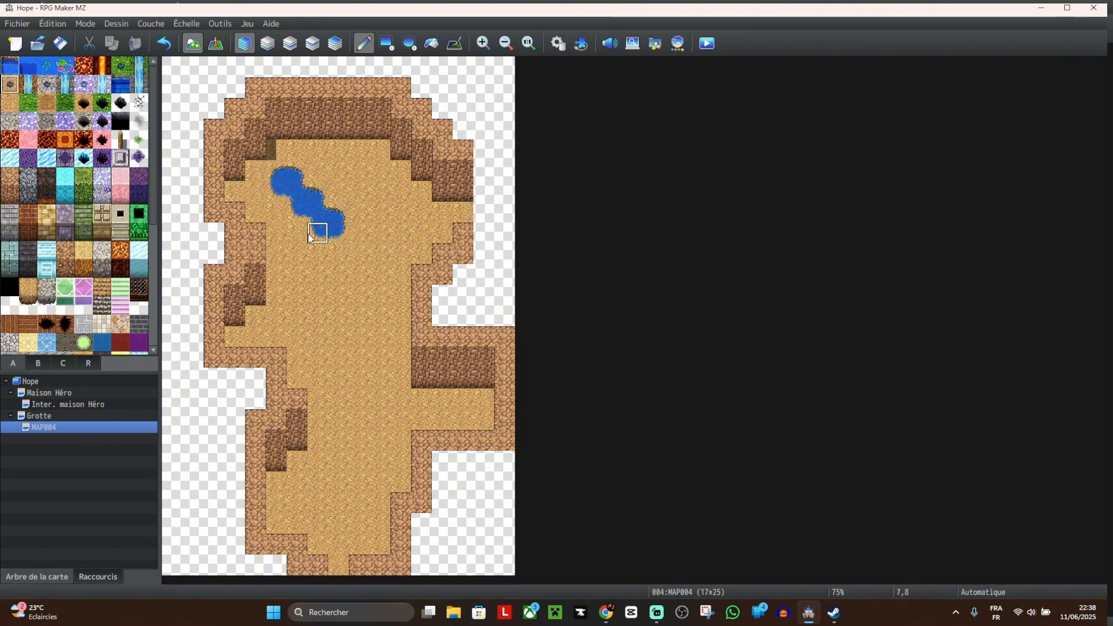
pyautogui.rightClick(364, 215)
pyautogui.moveTo(338, 227)
pyautogui.mouseDown()
pyautogui.moveTo(279, 174)
pyautogui.moveTo(277, 194)
pyautogui.mouseUp()
# Step: Paint a winding river of dirt-edged water along the cave's west side, from the north wall face to the southwest corner
pyautogui.click(12, 83)
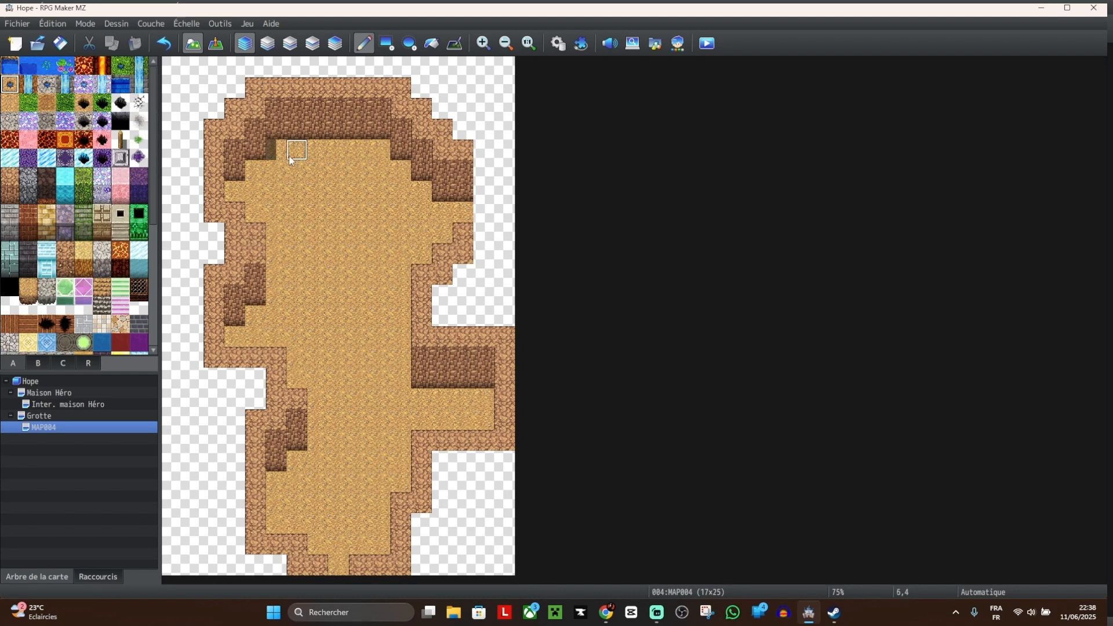
pyautogui.click(293, 171)
pyautogui.moveTo(291, 169)
pyautogui.mouseDown()
pyautogui.moveTo(277, 231)
pyautogui.moveTo(318, 273)
pyautogui.moveTo(295, 326)
pyautogui.moveTo(313, 327)
pyautogui.moveTo(298, 357)
pyautogui.mouseUp()
pyautogui.moveTo(301, 287)
pyautogui.mouseDown()
pyautogui.moveTo(297, 279)
pyautogui.moveTo(291, 378)
pyautogui.moveTo(312, 376)
pyautogui.moveTo(327, 431)
pyautogui.moveTo(322, 473)
pyautogui.moveTo(294, 501)
pyautogui.moveTo(313, 525)
pyautogui.moveTo(297, 529)
pyautogui.moveTo(282, 481)
pyautogui.moveTo(298, 503)
pyautogui.moveTo(313, 480)
pyautogui.moveTo(292, 470)
pyautogui.moveTo(332, 467)
pyautogui.moveTo(296, 377)
pyautogui.moveTo(317, 406)
pyautogui.moveTo(296, 293)
pyautogui.moveTo(283, 333)
pyautogui.moveTo(293, 294)
pyautogui.moveTo(286, 302)
pyautogui.mouseUp()
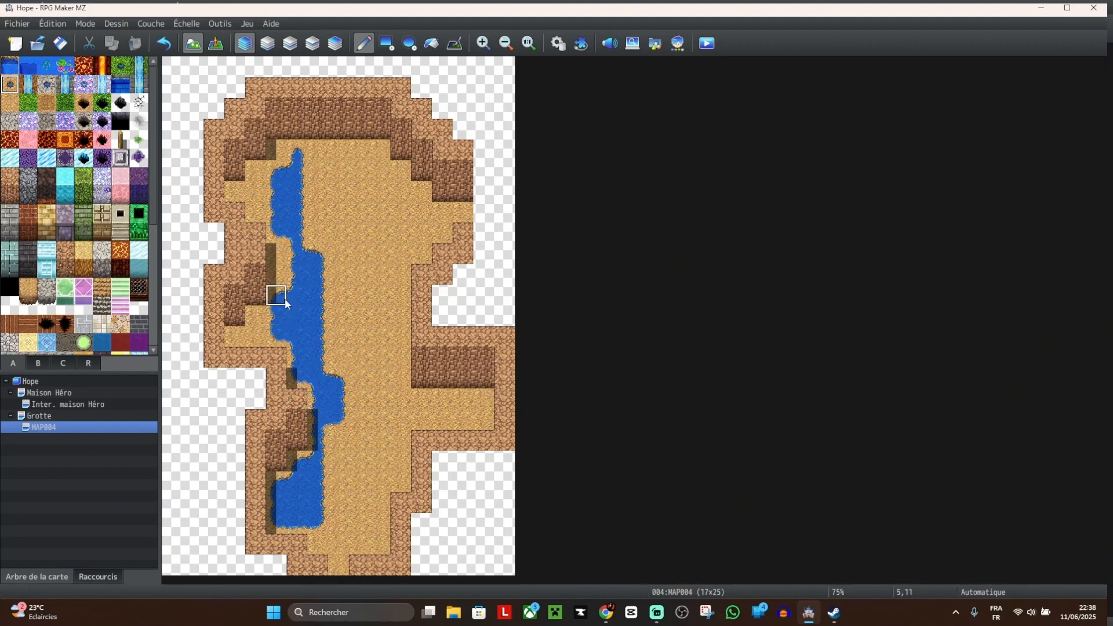
pyautogui.click(313, 238)
pyautogui.click(285, 253)
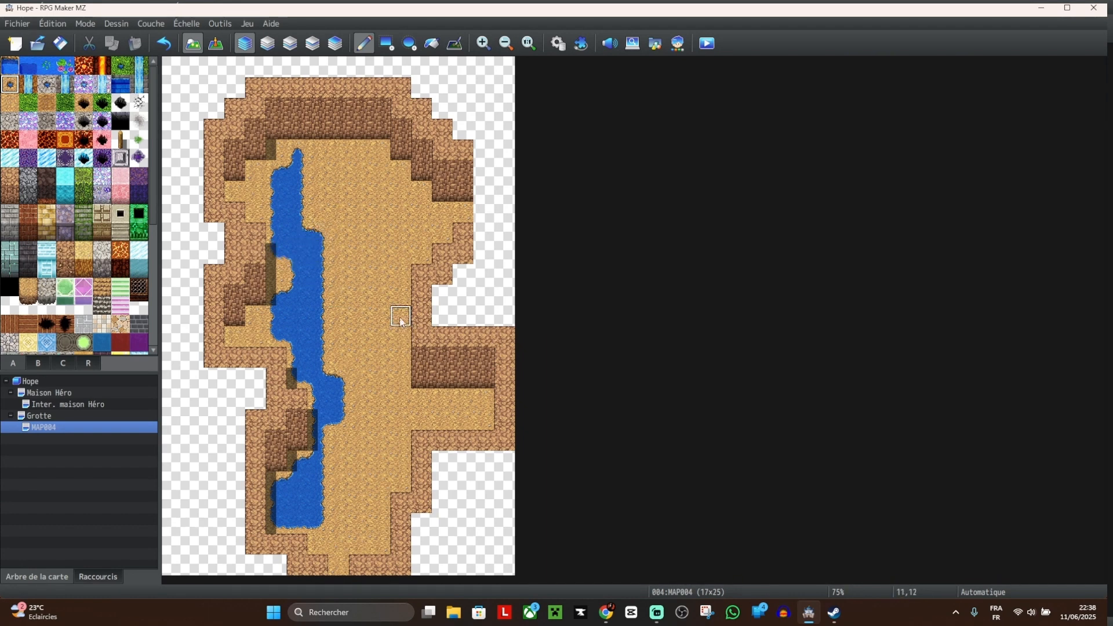
pyautogui.click(282, 155)
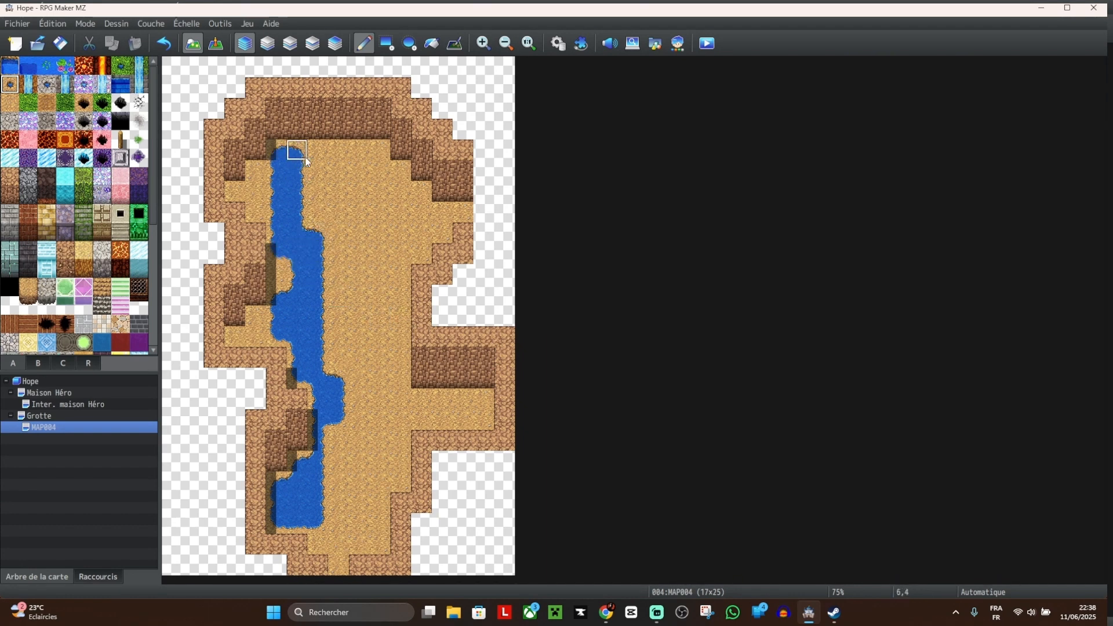
# Step: Place a waterfall two tiles wide and two tiles high on the north wall face, directly above the river
pyautogui.click(27, 86)
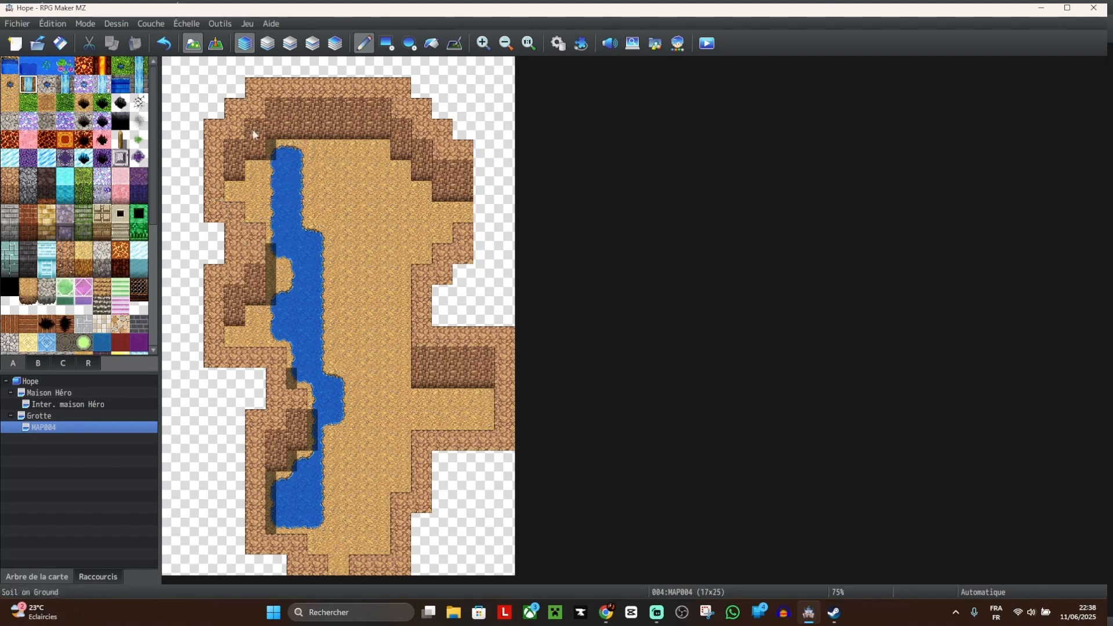
pyautogui.click(280, 129)
pyautogui.click(298, 131)
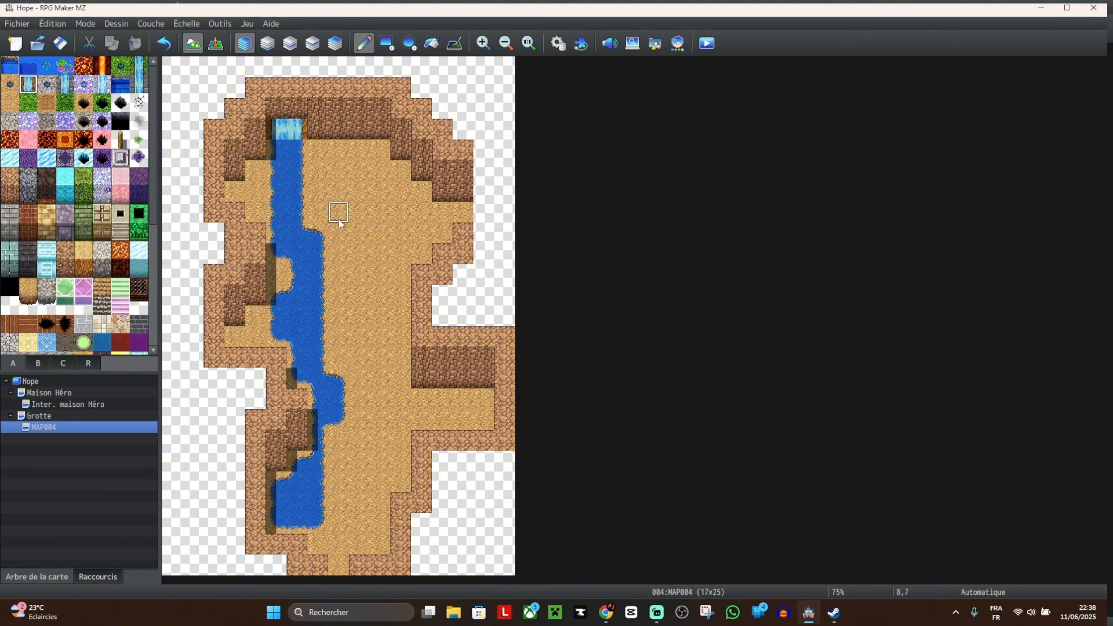
pyautogui.click(298, 109)
pyautogui.click(278, 109)
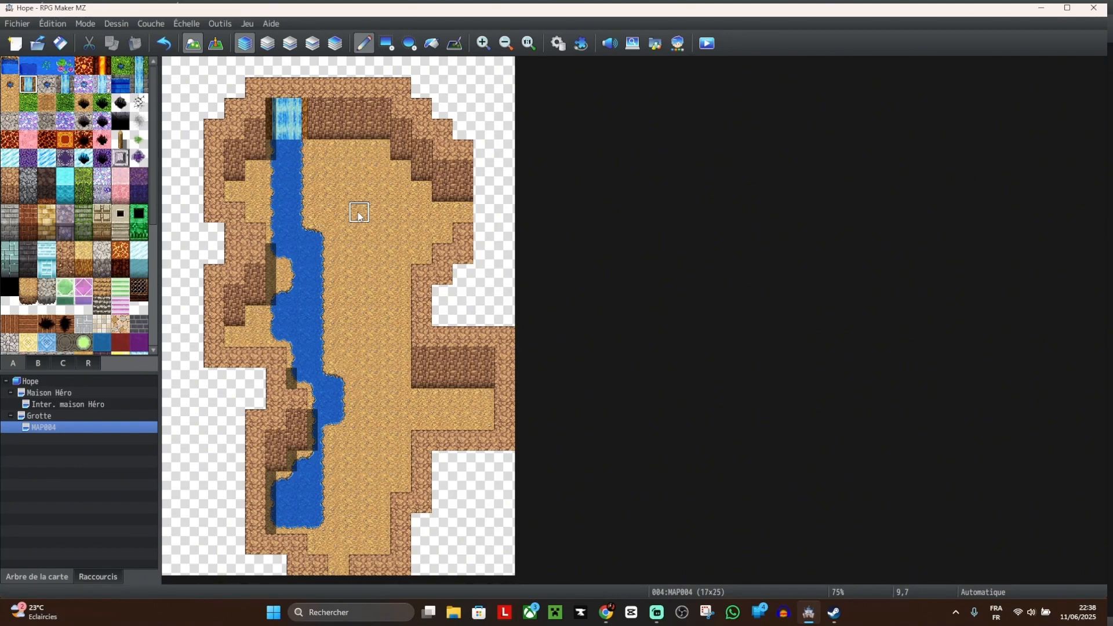
# Step: Review the Grotte and Maison Héro maps, and return to the MAP004 cave map
pyautogui.click(40, 416)
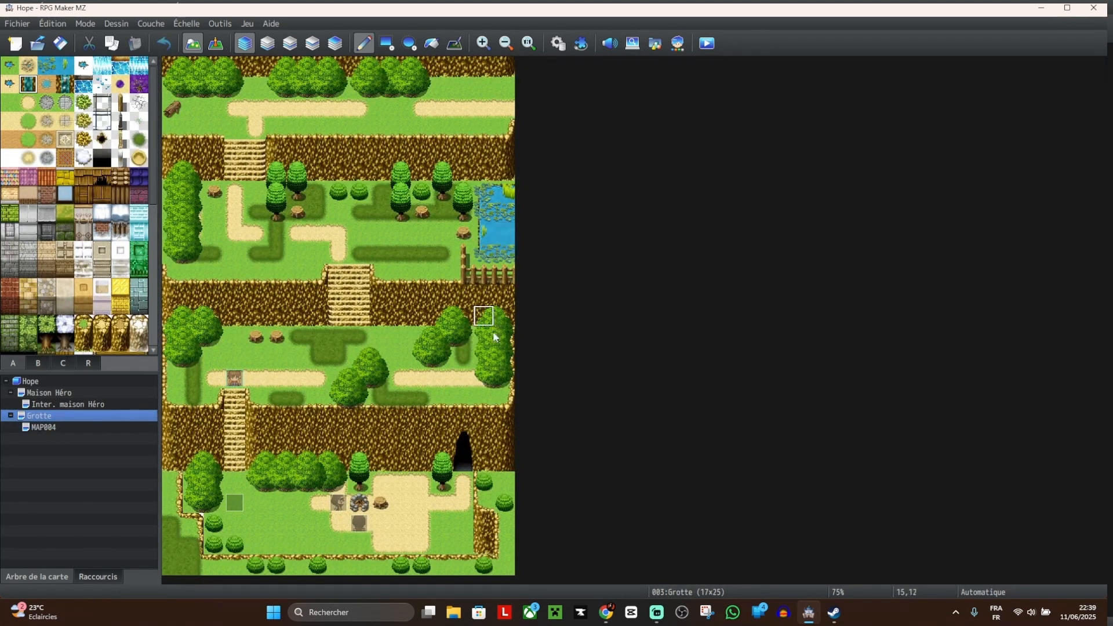
pyautogui.click(61, 393)
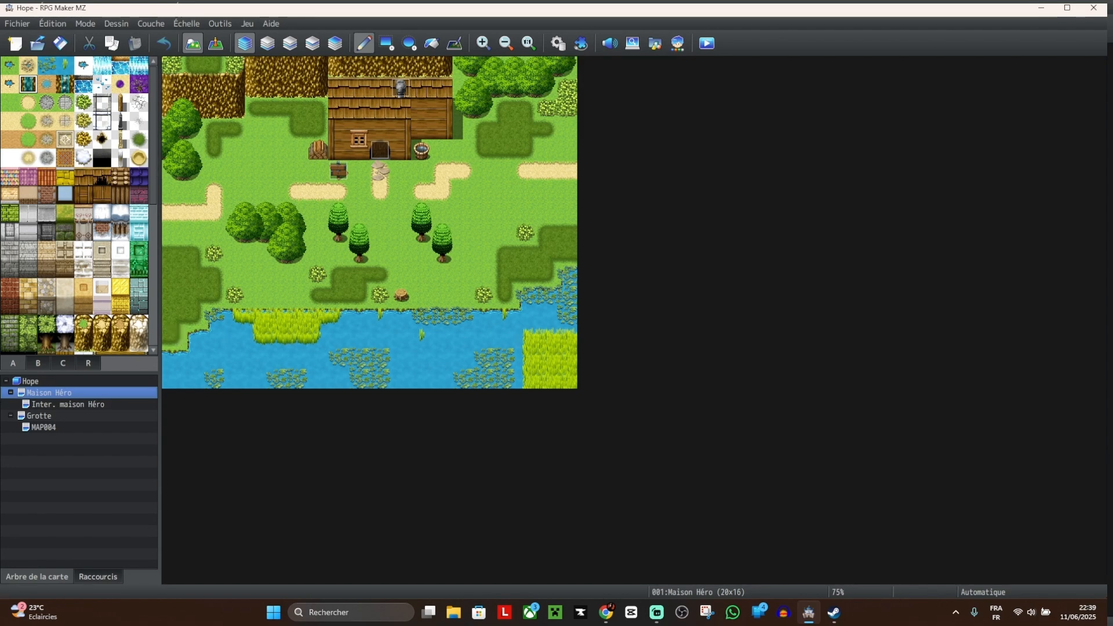
pyautogui.click(57, 429)
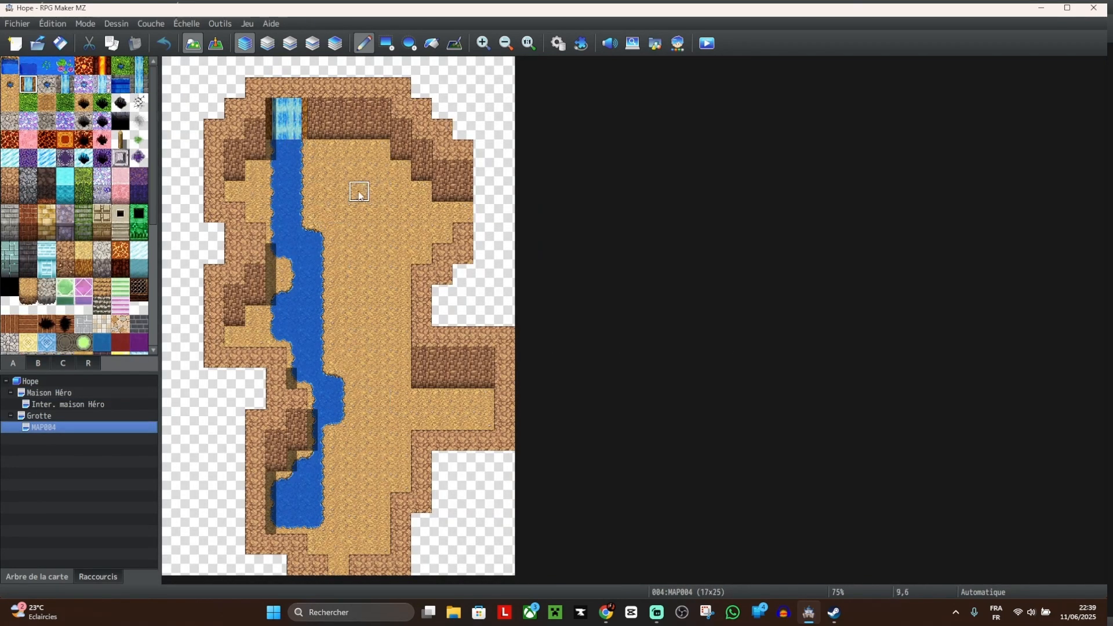
# Step: Set the player's starting position on the cave's dirt floor at tile 8,6, east of the river
pyautogui.click(216, 43)
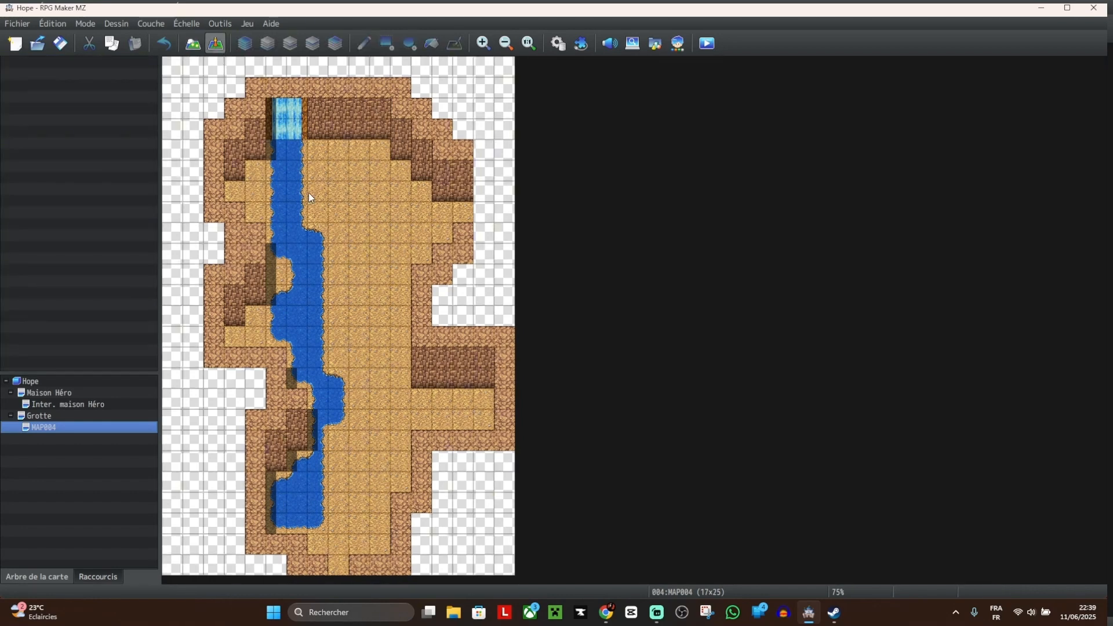
pyautogui.rightClick(348, 194)
pyautogui.moveTo(498, 365)
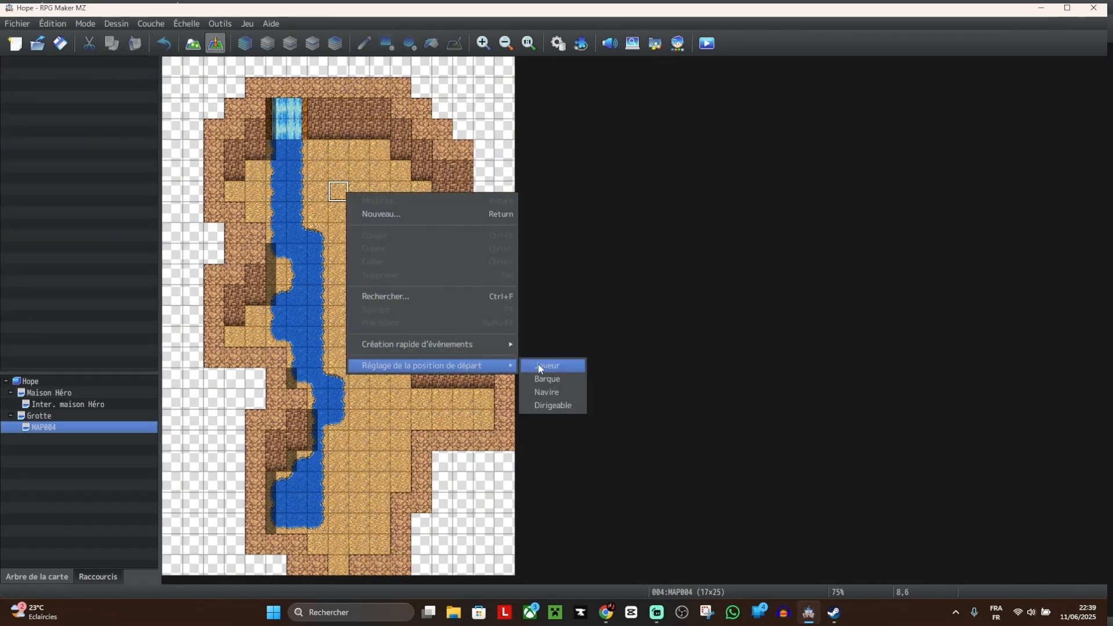
pyautogui.click(553, 368)
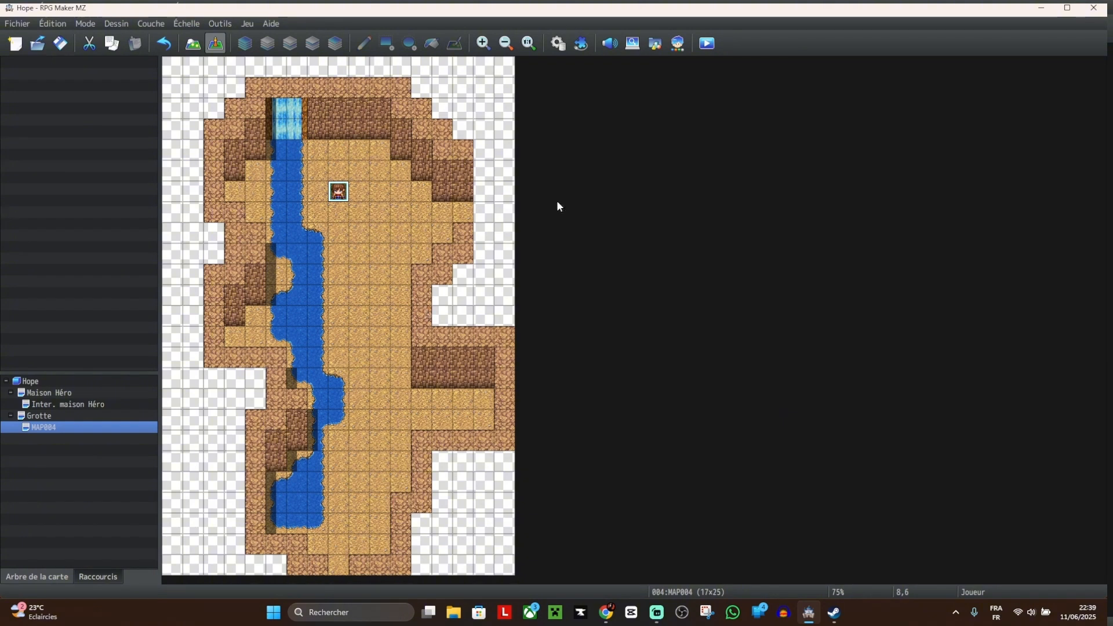
# Step: Save the project changes, playtest the cave map in a new game, and return to map editing mode
pyautogui.click(699, 51)
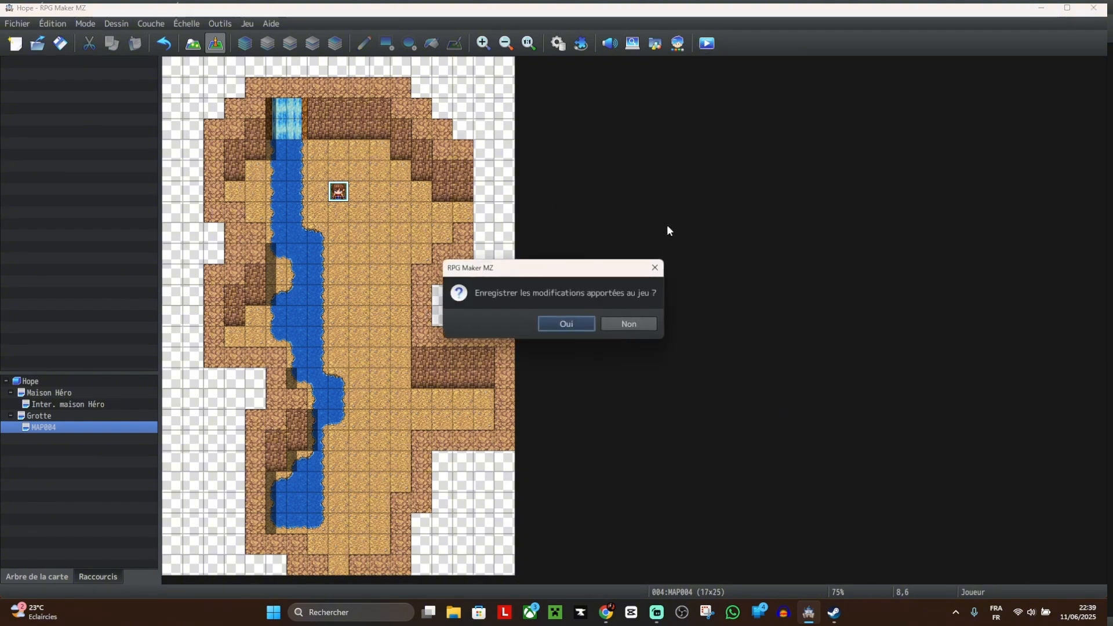
pyautogui.click(584, 324)
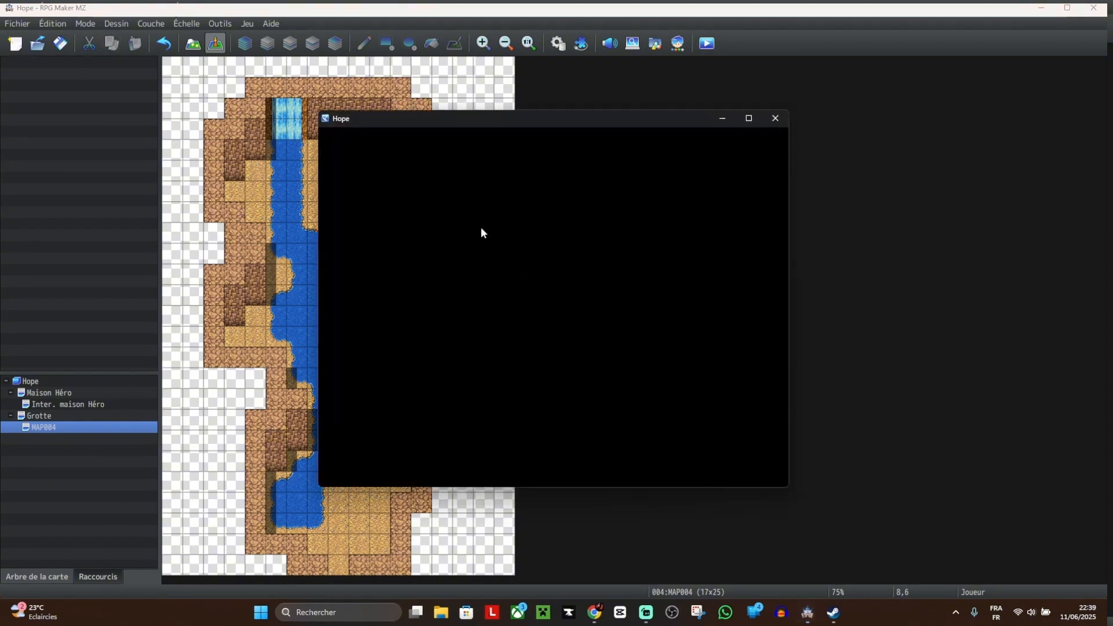
pyautogui.click(555, 356)
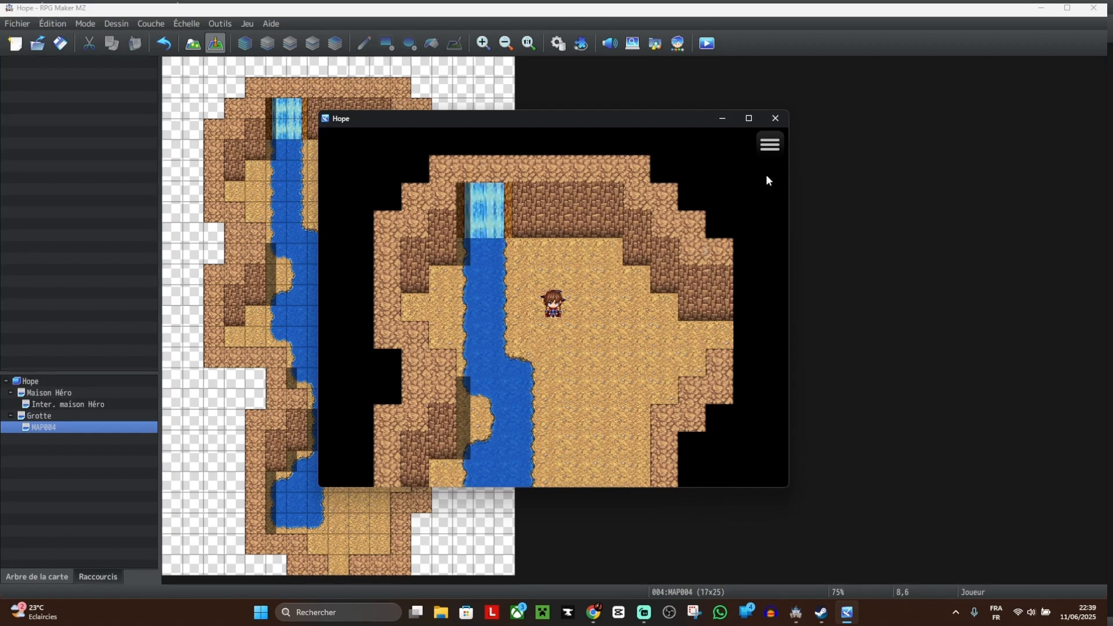
pyautogui.click(777, 117)
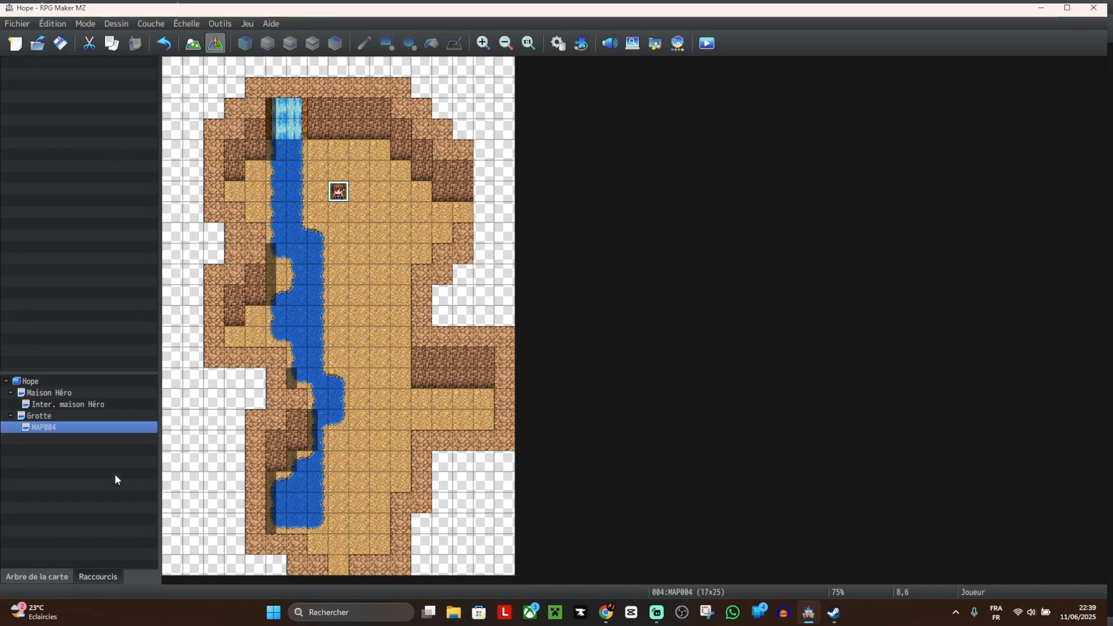
pyautogui.click(191, 44)
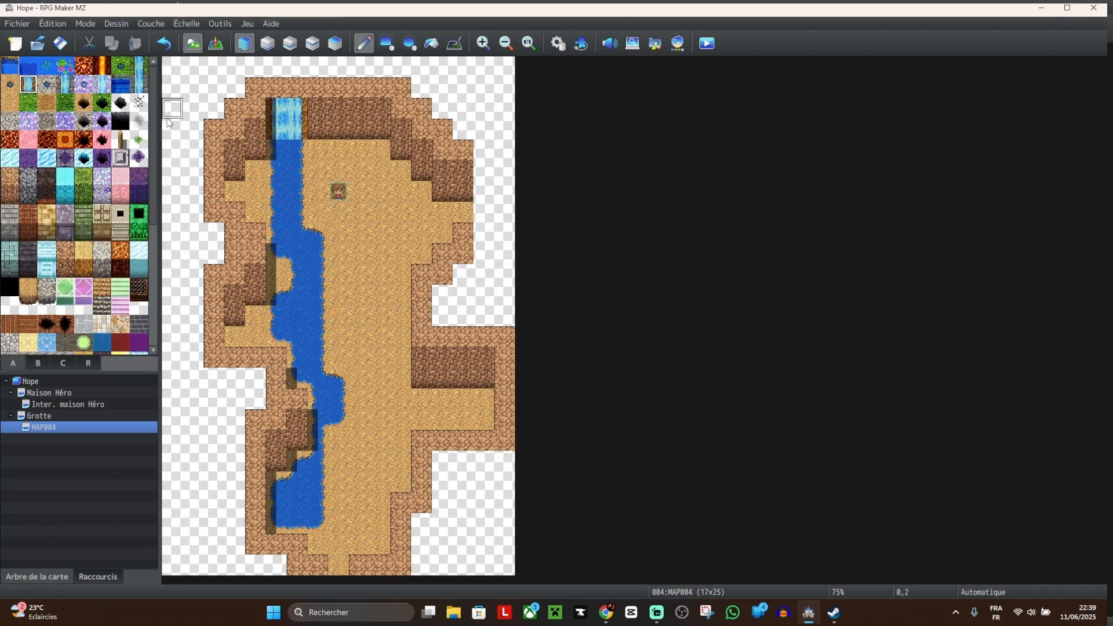
pyautogui.click(10, 73)
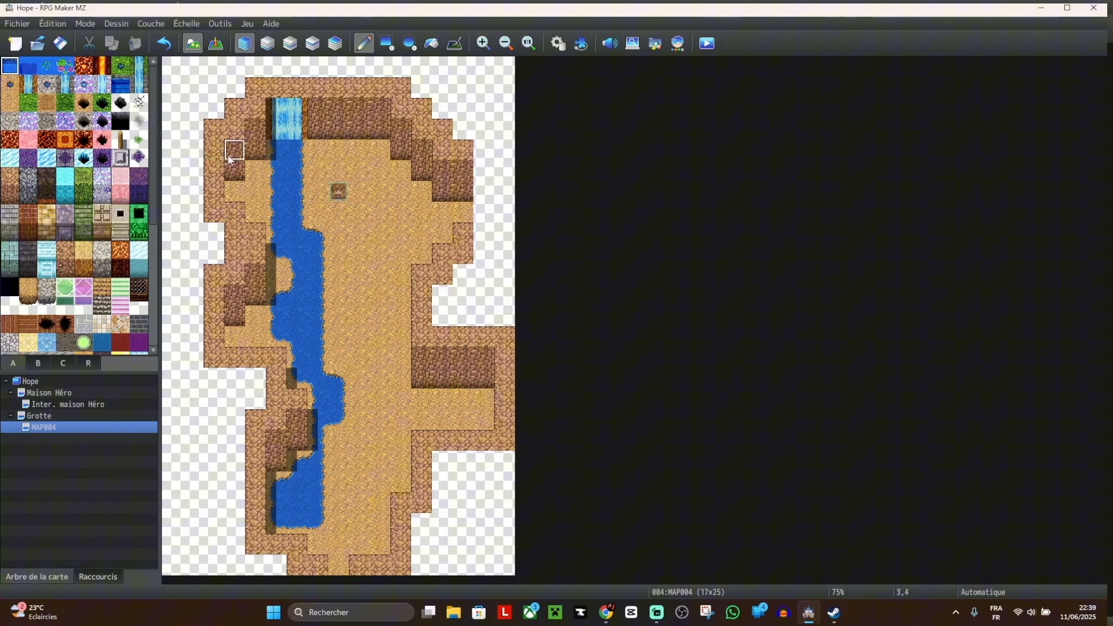
pyautogui.click(276, 171)
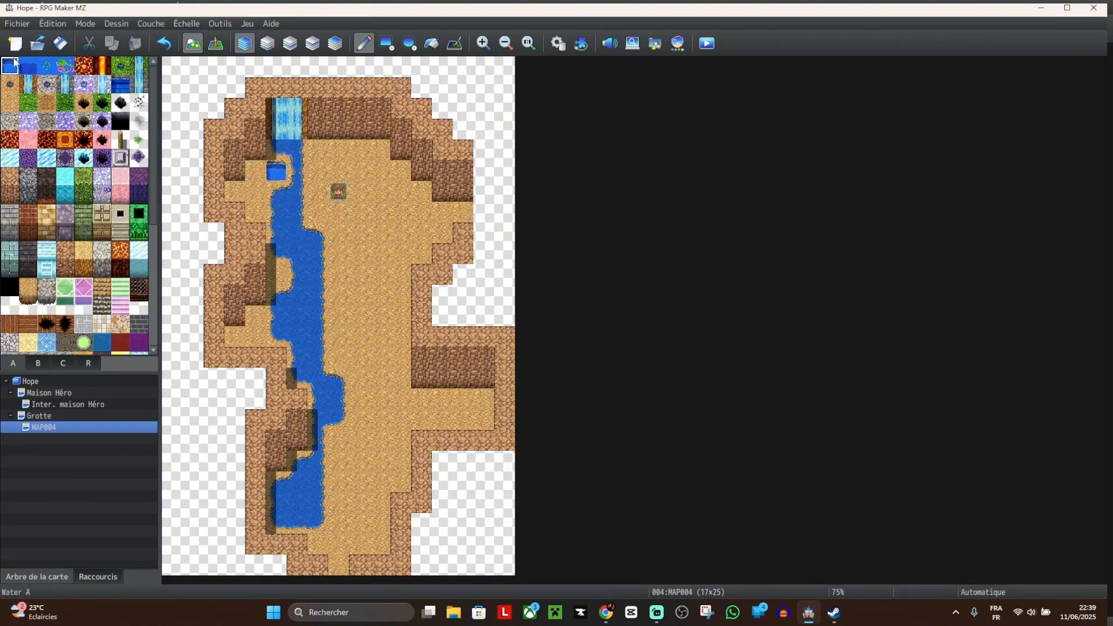
pyautogui.hotkey('ctrl', 'z')
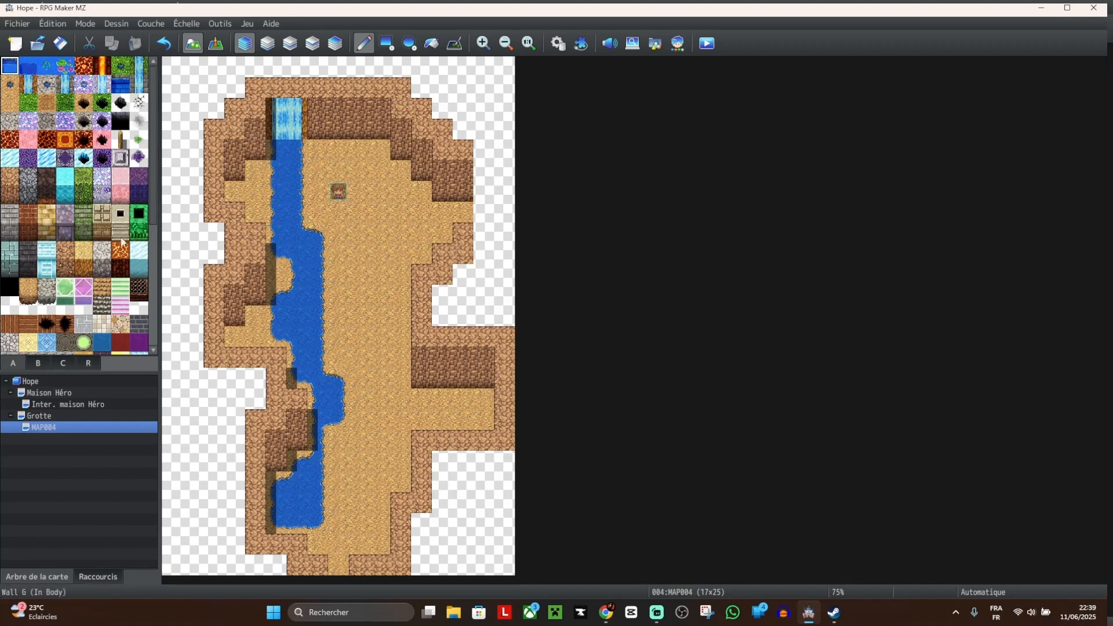
# Step: Paint a stepped gray stone path from the south entrance north onto the dirt floor
pyautogui.click(10, 121)
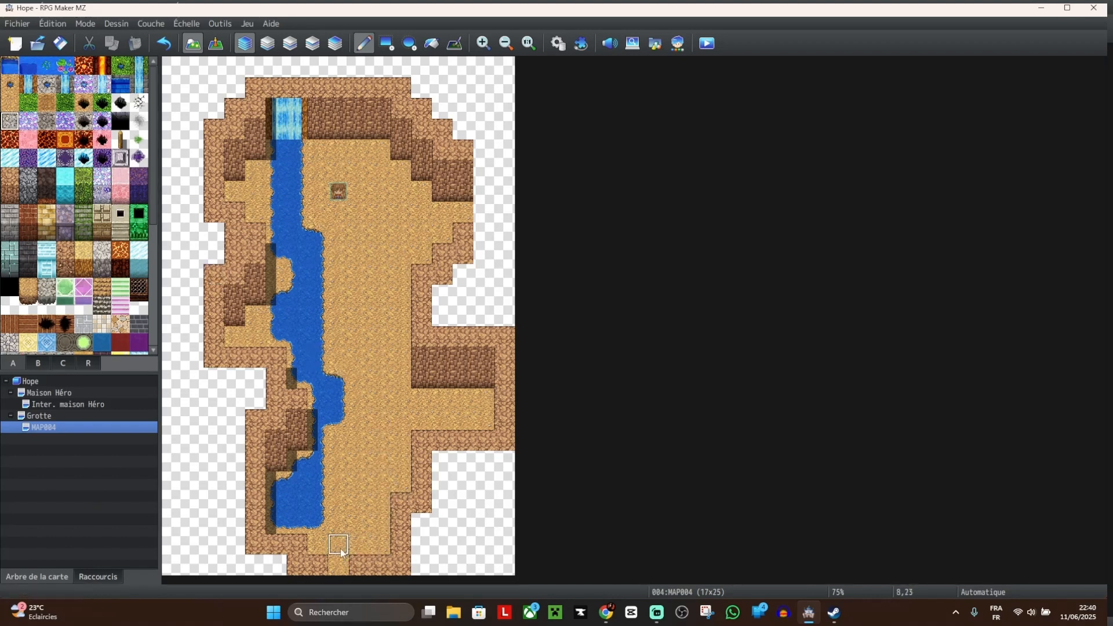
pyautogui.moveTo(342, 548); pyautogui.dragTo(363, 520)
pyautogui.click(361, 503)
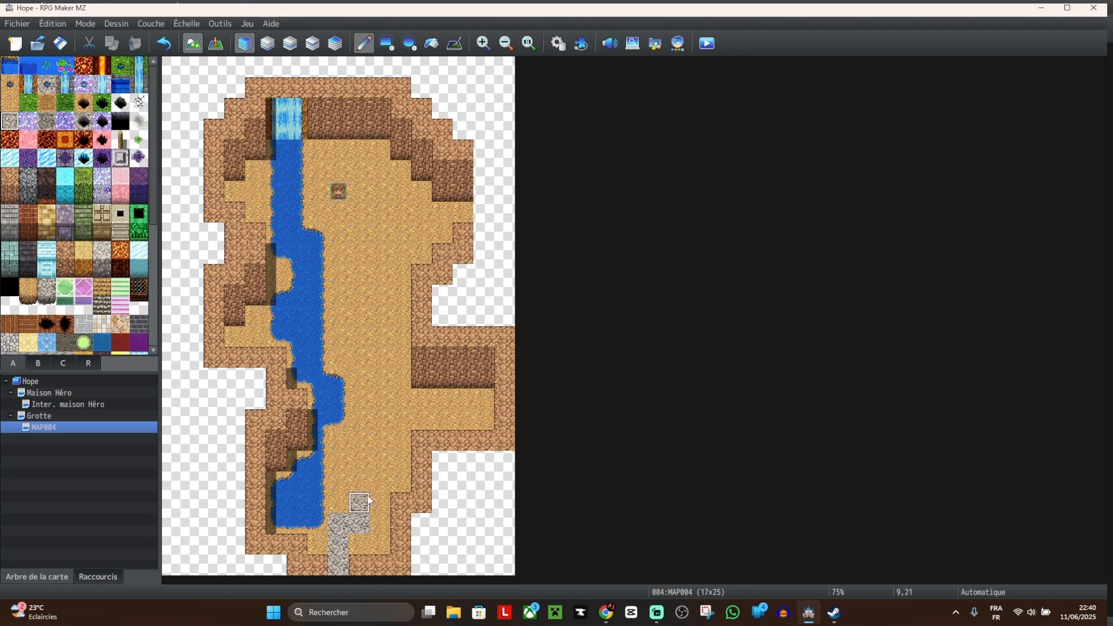
# Step: Paint a five-tile vertical strip of gray stone west of the alcove, with a two-tile branch extending east from its middle
pyautogui.click(360, 421)
pyautogui.click(372, 447)
pyautogui.moveTo(360, 441); pyautogui.dragTo(360, 461)
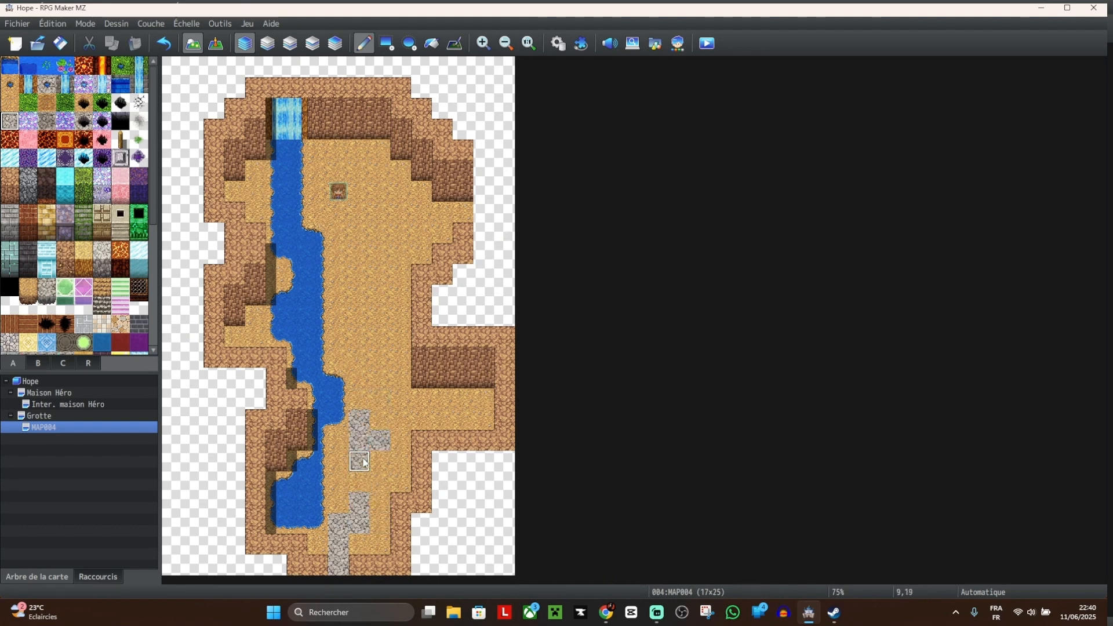
pyautogui.rightClick(388, 416)
pyautogui.click(380, 439)
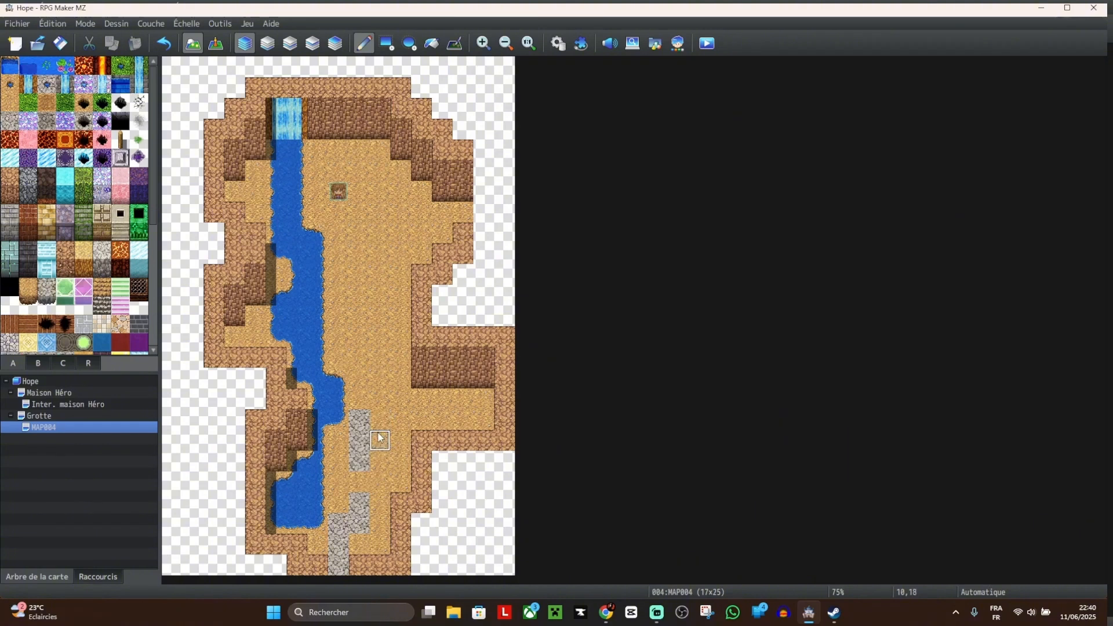
pyautogui.rightClick(362, 426)
pyautogui.moveTo(362, 403); pyautogui.dragTo(360, 378)
pyautogui.moveTo(385, 426); pyautogui.dragTo(400, 421)
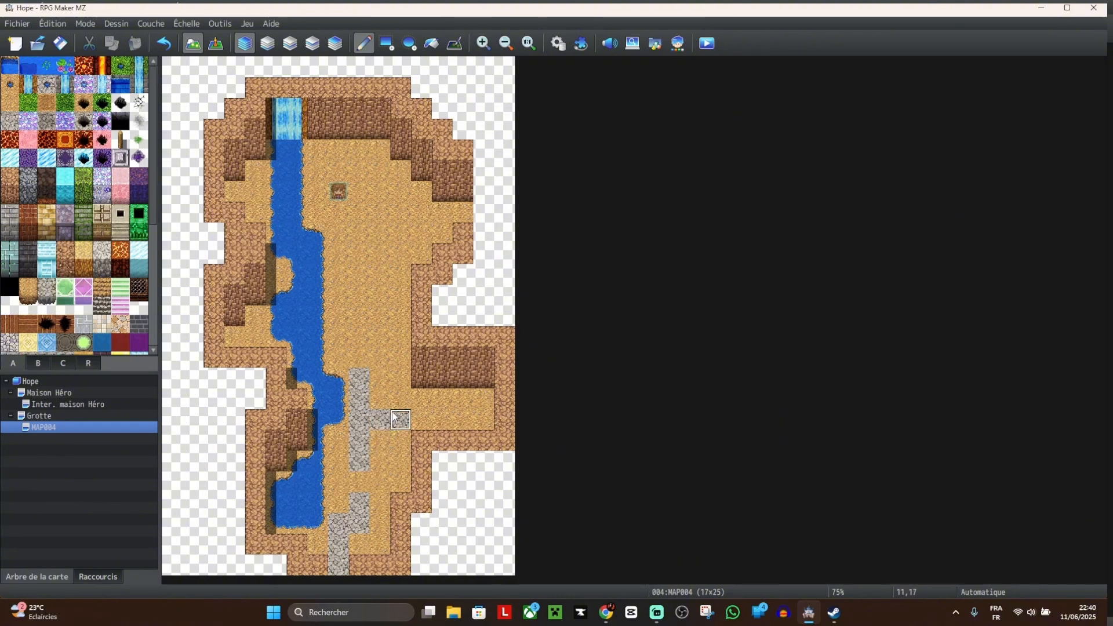
# Step: Scatter gray stone patches across the central and northern dirt floor, including a three-tile strip below the northeast wall face
pyautogui.moveTo(361, 316); pyautogui.dragTo(360, 295)
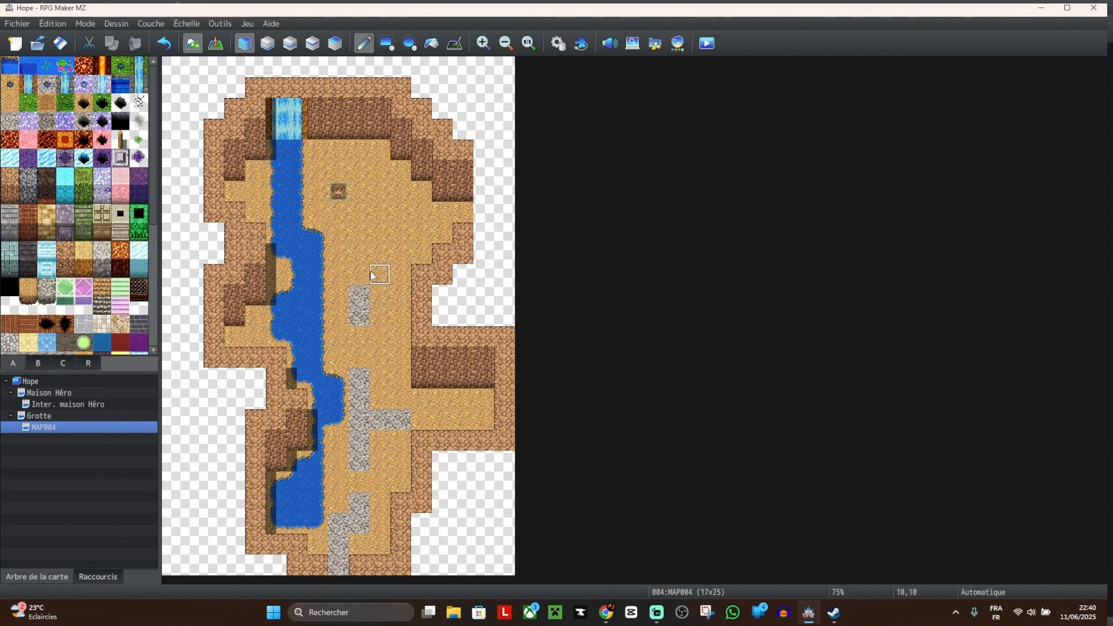
pyautogui.moveTo(360, 236)
pyautogui.mouseDown()
pyautogui.moveTo(359, 214)
pyautogui.moveTo(462, 213)
pyautogui.mouseUp()
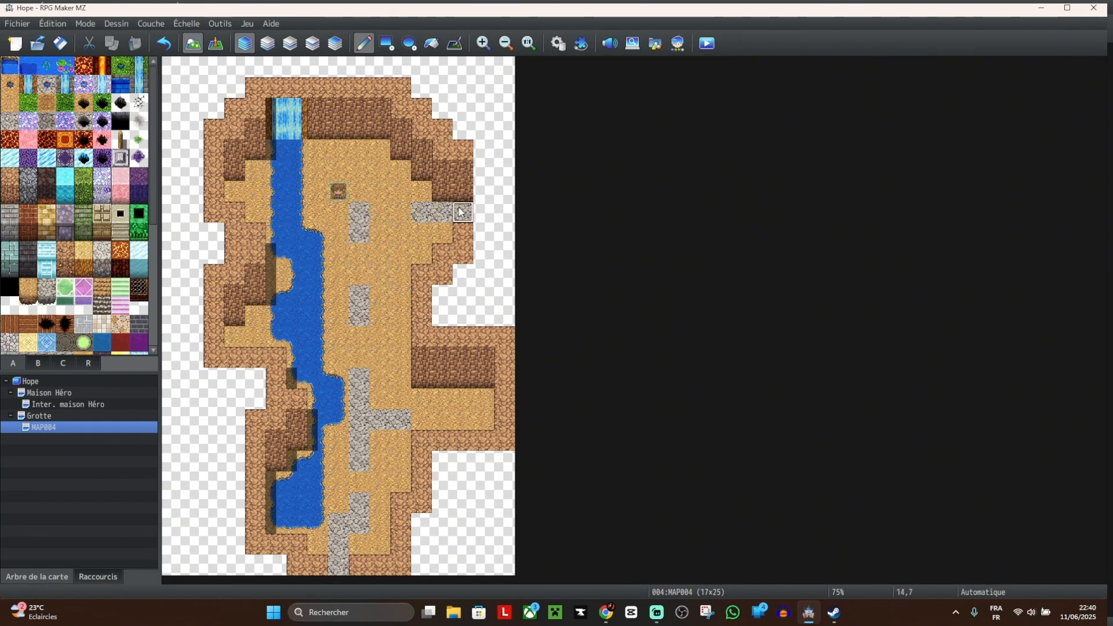
pyautogui.click(379, 254)
pyautogui.moveTo(360, 317); pyautogui.dragTo(381, 317)
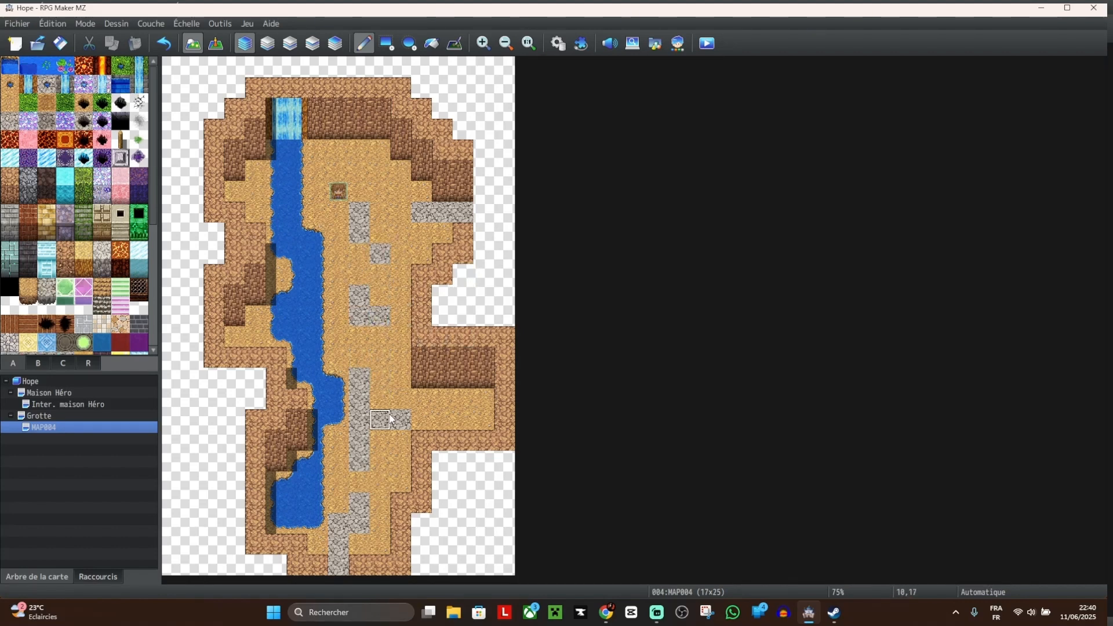
pyautogui.moveTo(338, 212)
pyautogui.mouseDown()
pyautogui.moveTo(338, 191)
pyautogui.moveTo(360, 191)
pyautogui.mouseUp()
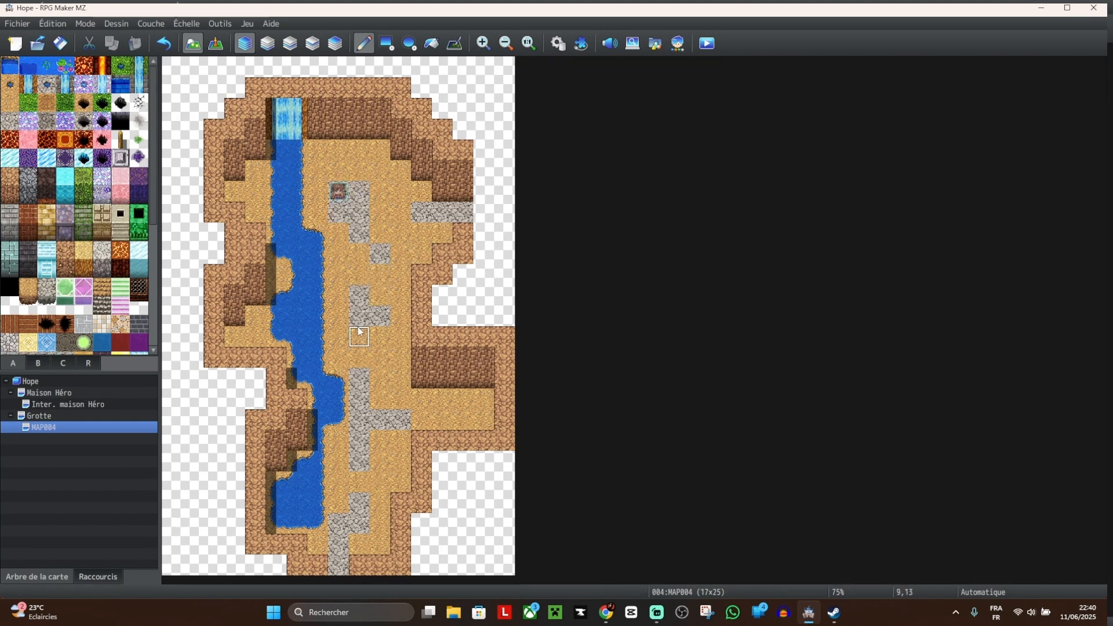
pyautogui.moveTo(360, 332)
pyautogui.mouseDown()
pyautogui.moveTo(338, 316)
pyautogui.moveTo(338, 337)
pyautogui.mouseUp()
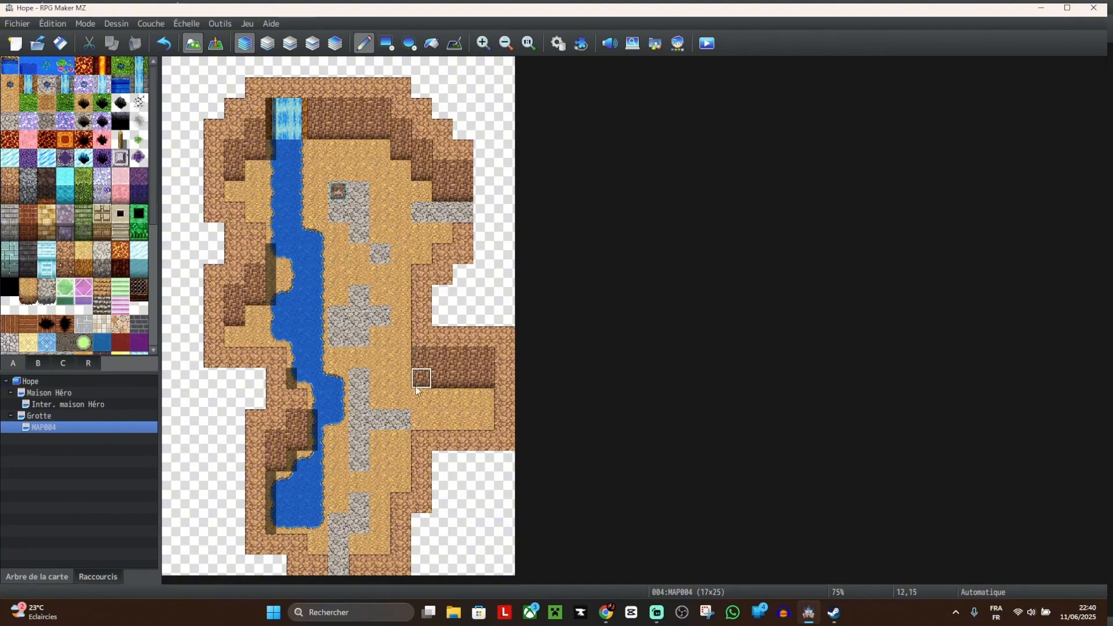
# Step: Add one gray stone tile to the southern path and paint a four-tile vertical wooden strip on the floor southeast of the waterfall
pyautogui.click(340, 505)
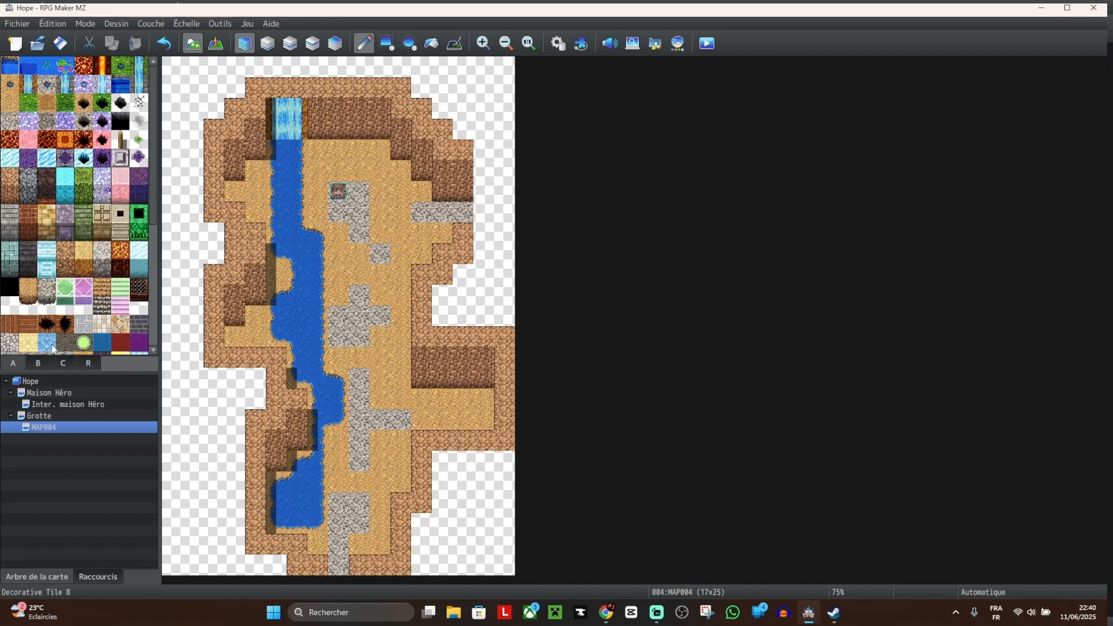
pyautogui.click(121, 139)
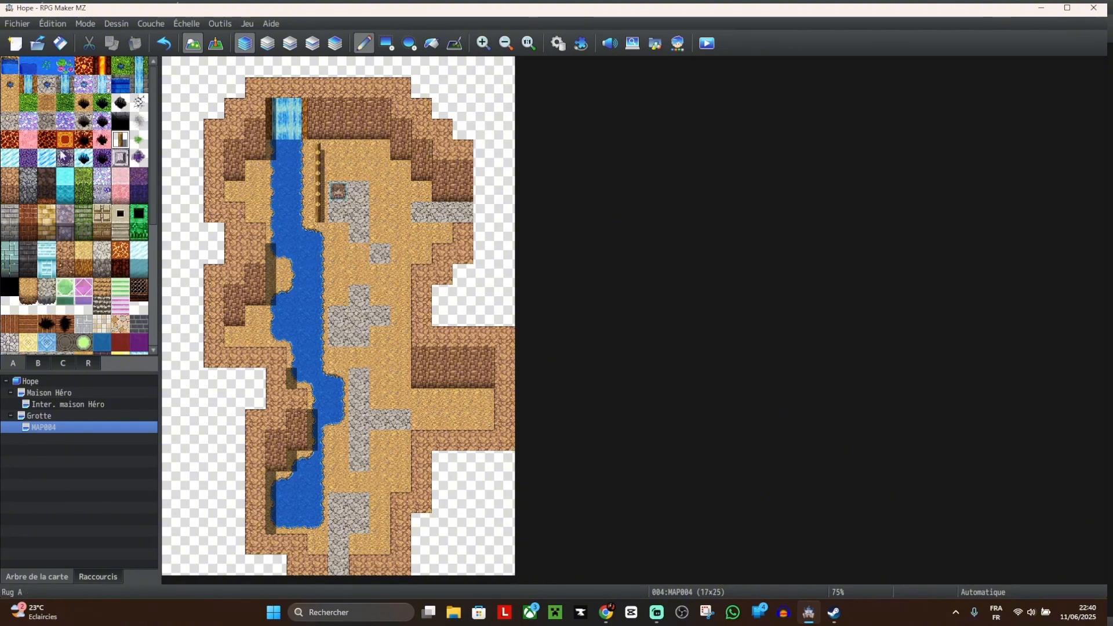
# Step: Place a soft light-glow tile over the cave's south entrance, undoing the overlapping brighter light tiles first
pyautogui.click(38, 363)
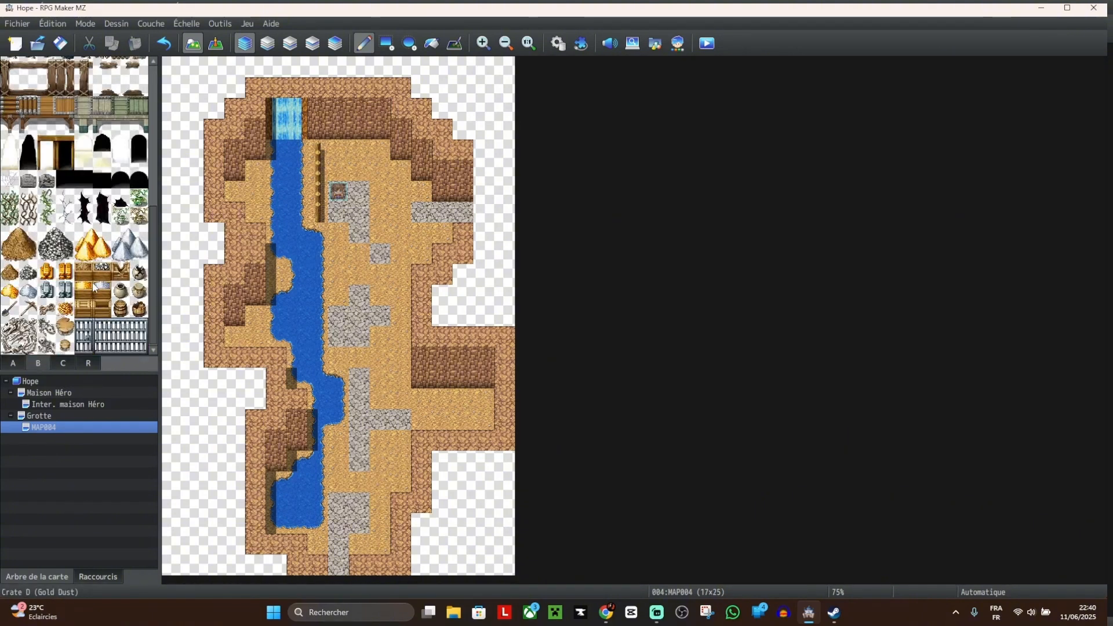
pyautogui.scroll(5, 93, 284)
pyautogui.scroll(-3, 94, 284)
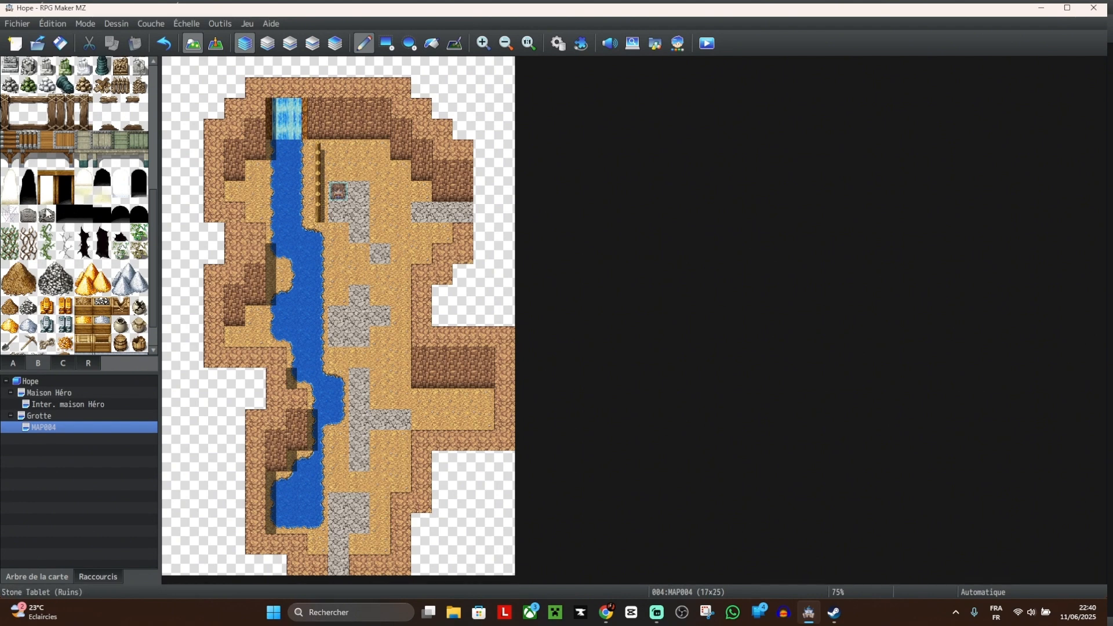
pyautogui.click(83, 195)
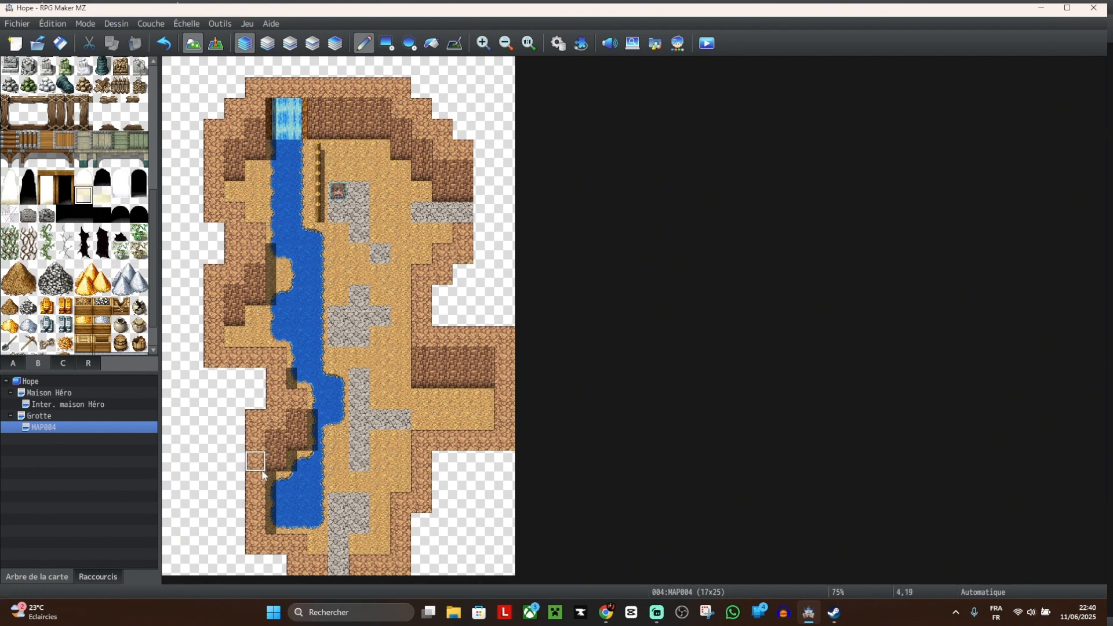
pyautogui.click(339, 565)
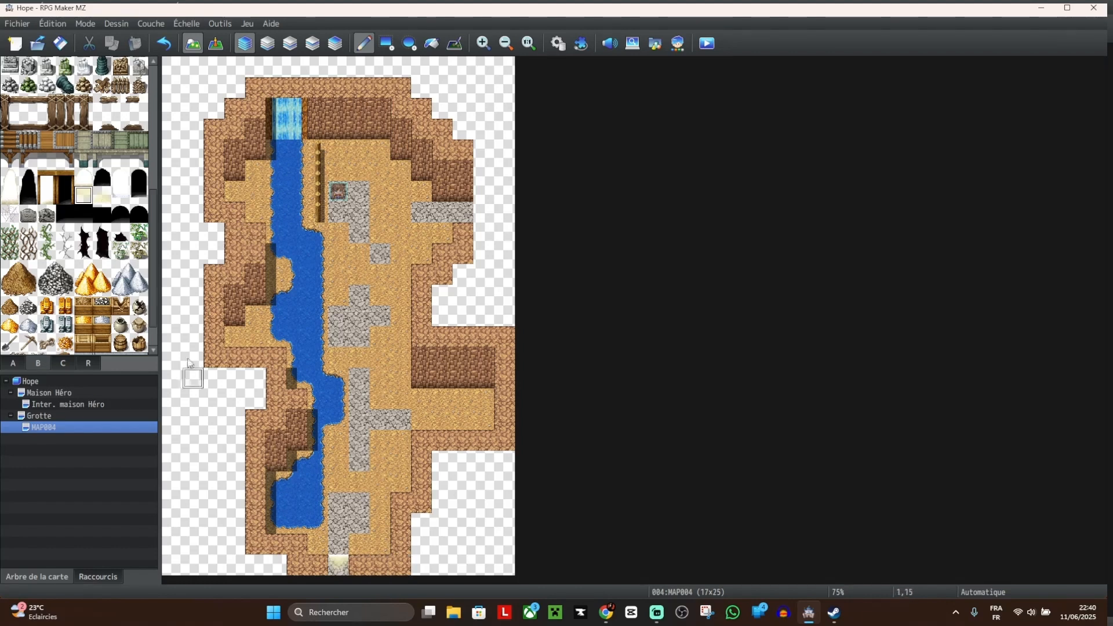
pyautogui.click(102, 194)
pyautogui.click(339, 565)
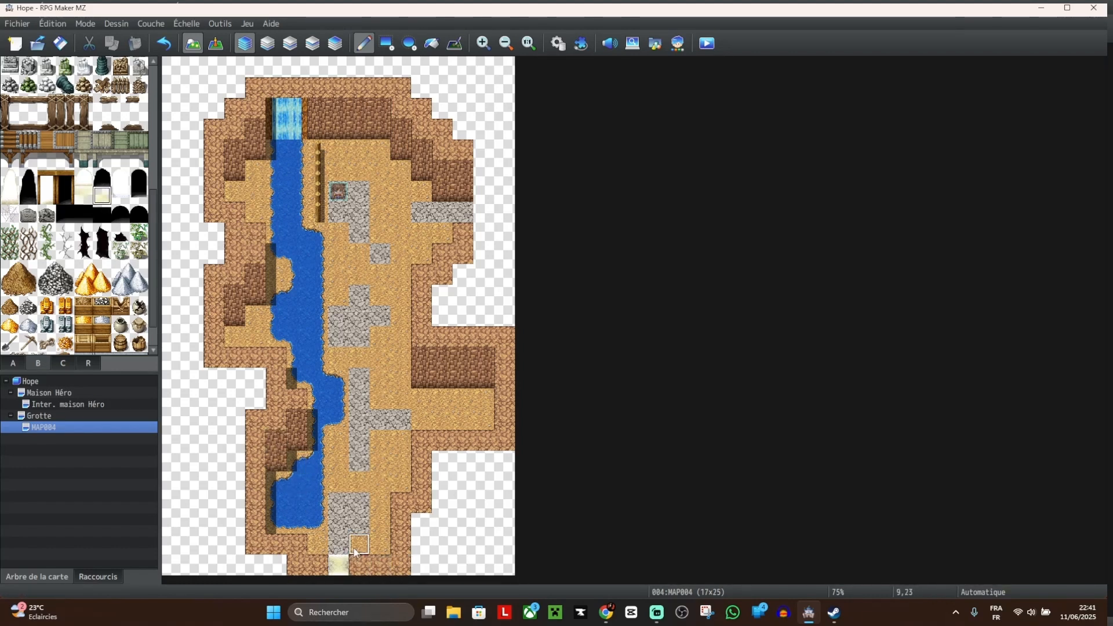
pyautogui.hotkey('ctrl', 'z')
pyautogui.hotkey('ctrl', 'z')
pyautogui.click(340, 566)
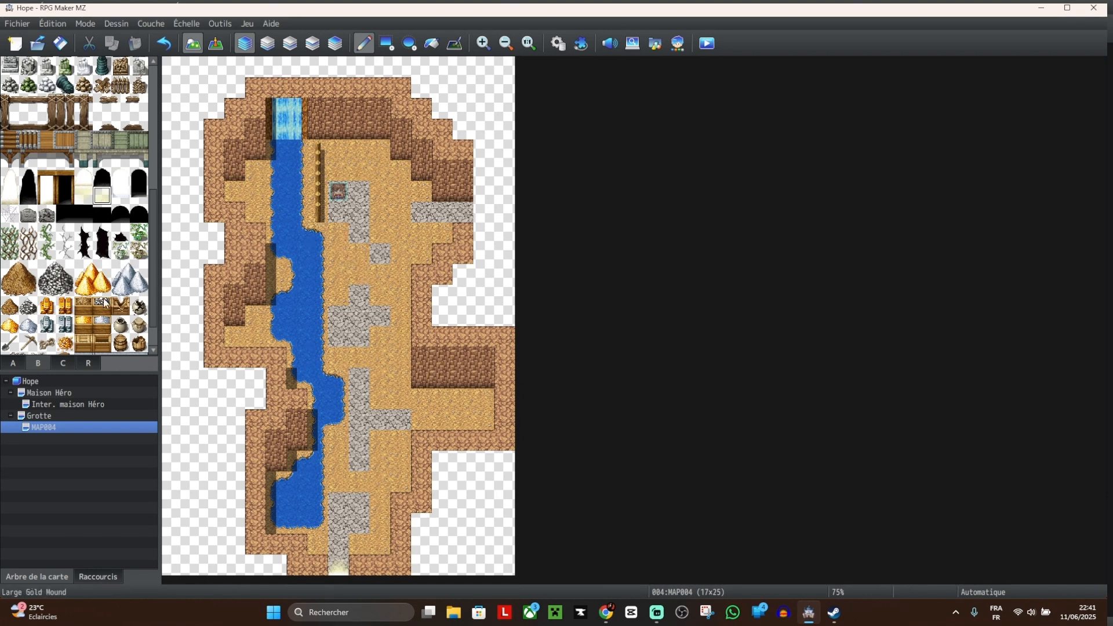
# Step: Place a Pickax tile on each of the two dirt ledges west of the river
pyautogui.scroll(-2, 87, 304)
pyautogui.click(31, 310)
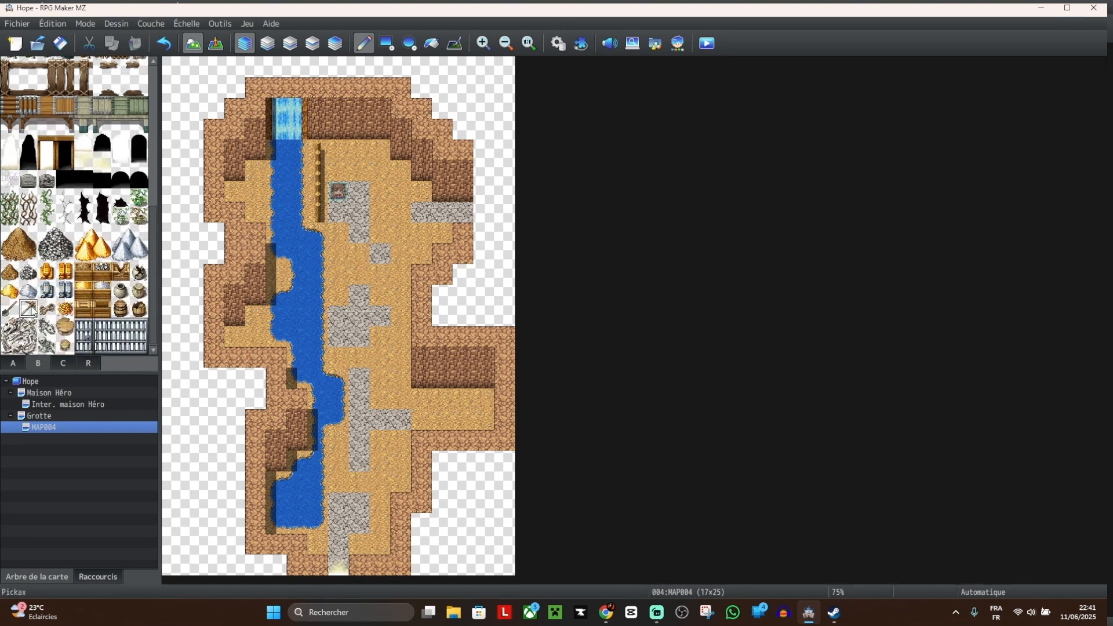
pyautogui.click(256, 169)
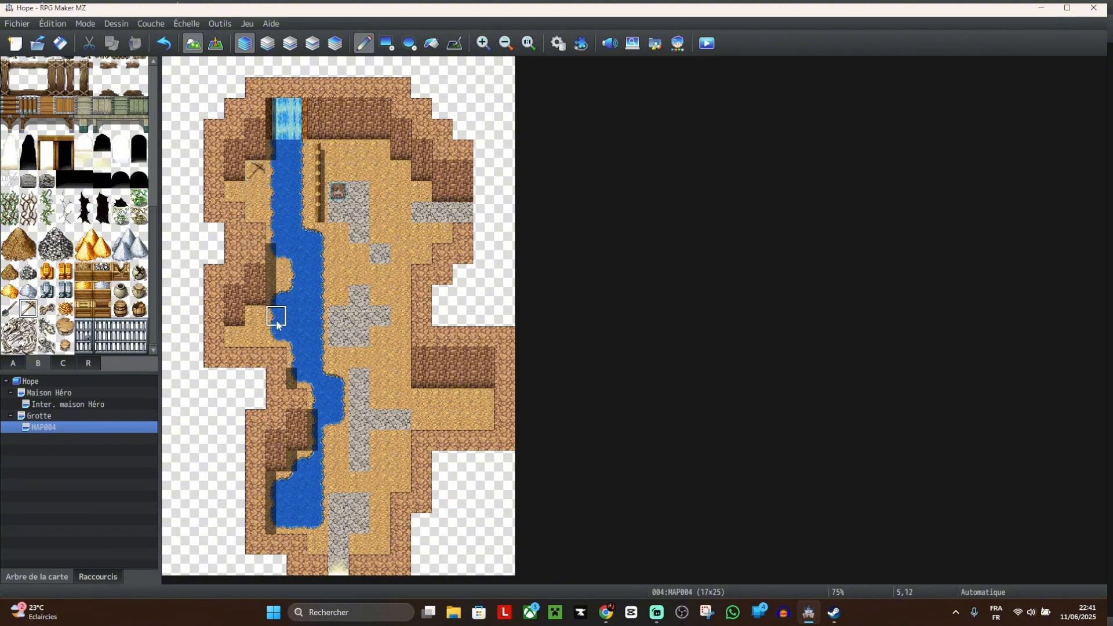
pyautogui.click(256, 337)
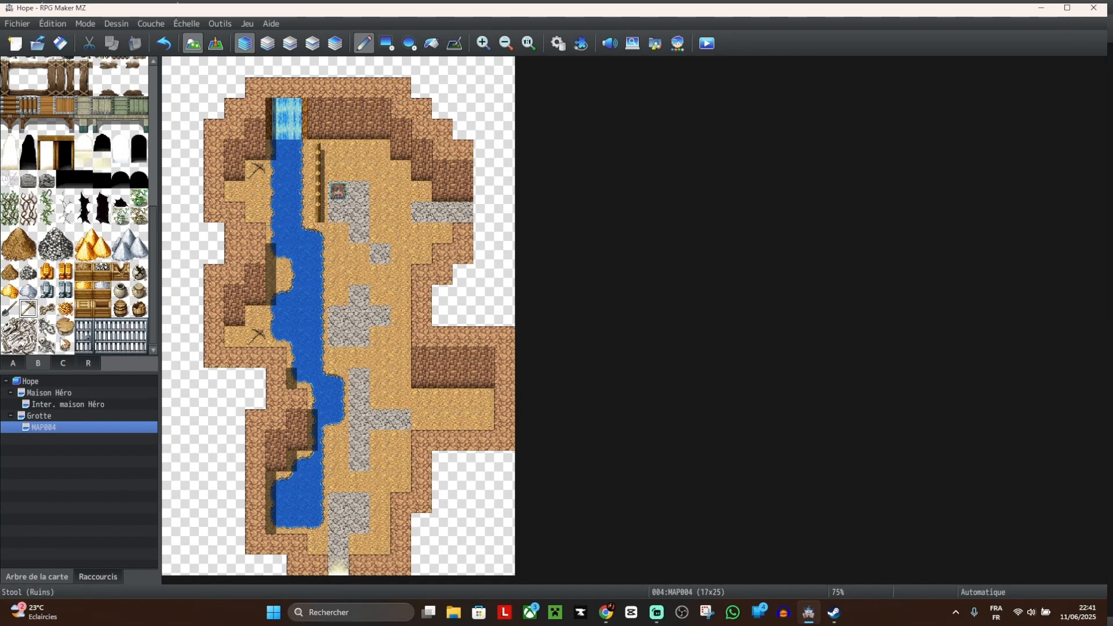
# Step: Find the Rails tiles among the decorative tiles and pick one for the cave map
pyautogui.scroll(2, 63, 273)
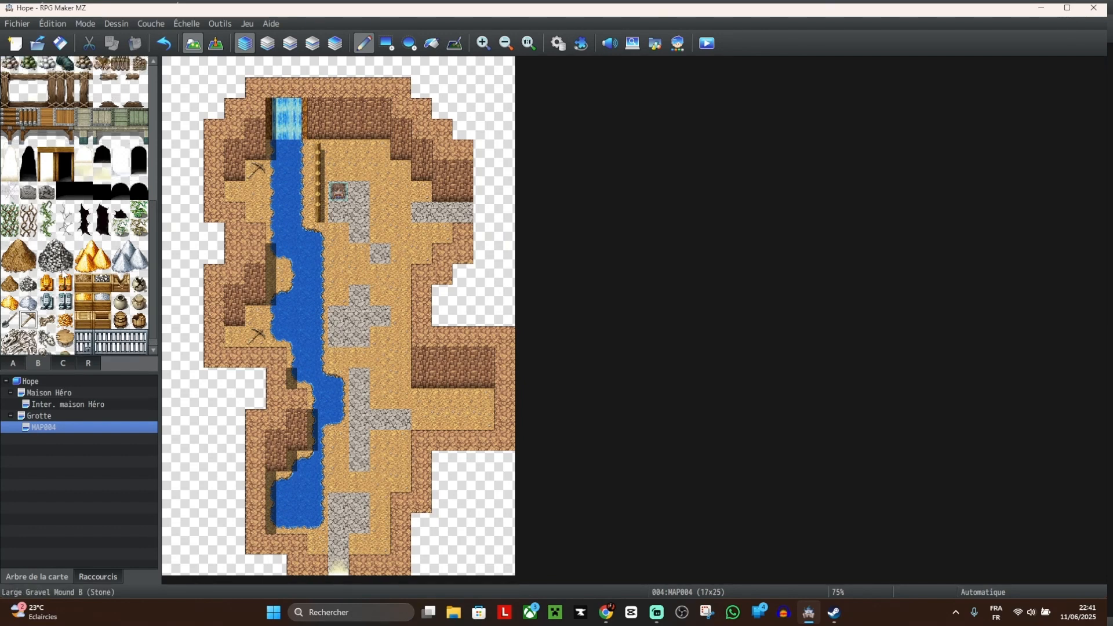
pyautogui.scroll(6, 104, 269)
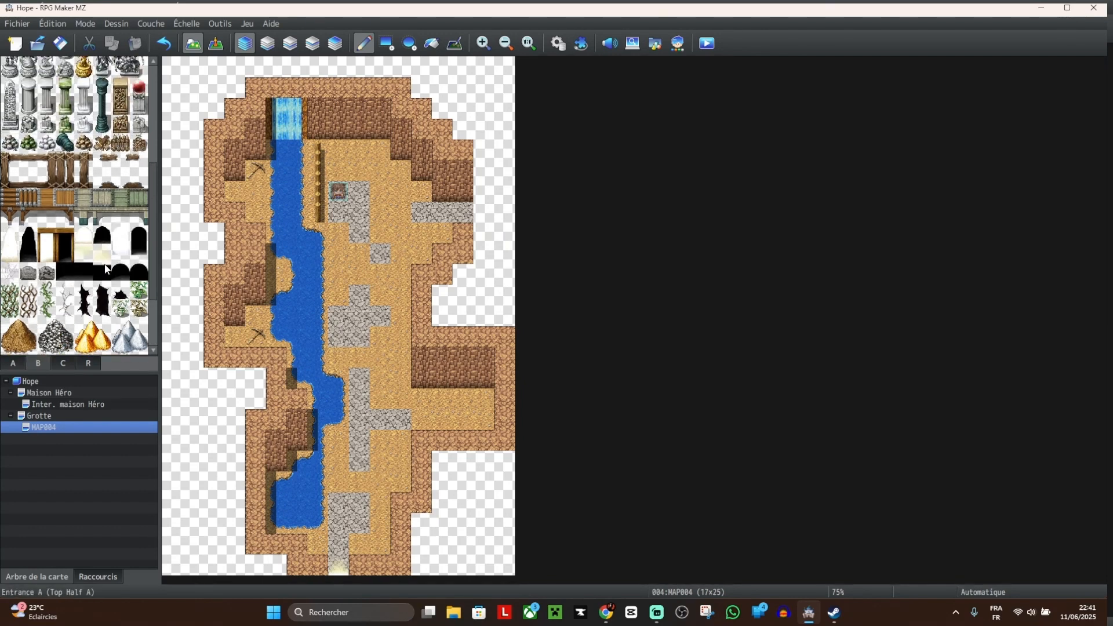
pyautogui.scroll(4, 107, 269)
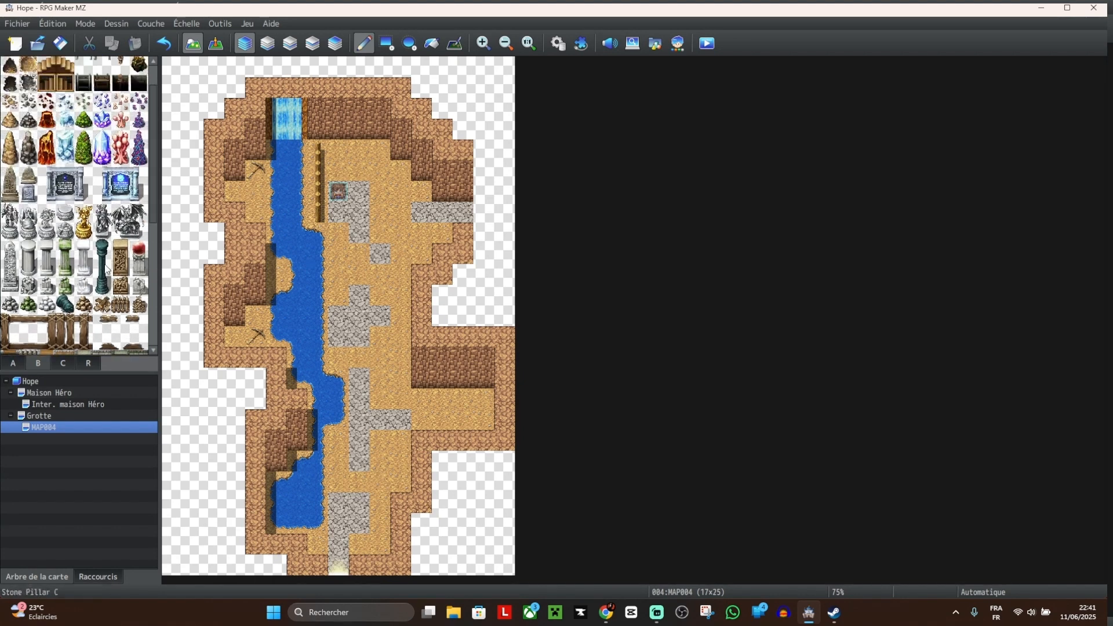
pyautogui.click(63, 363)
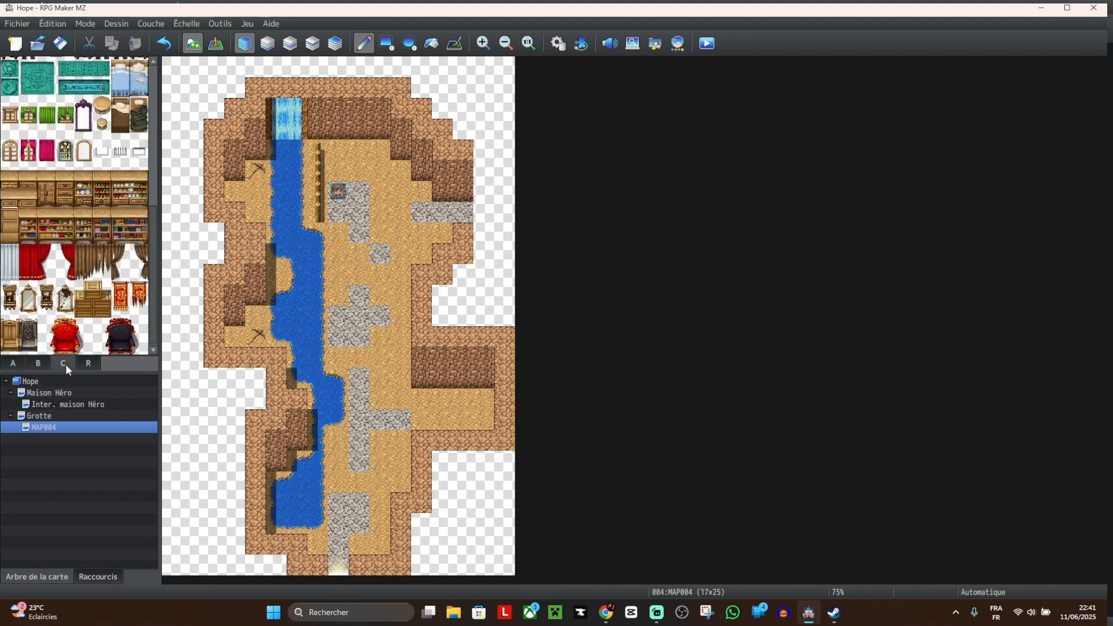
pyautogui.scroll(5, 114, 259)
pyautogui.scroll(7, 114, 259)
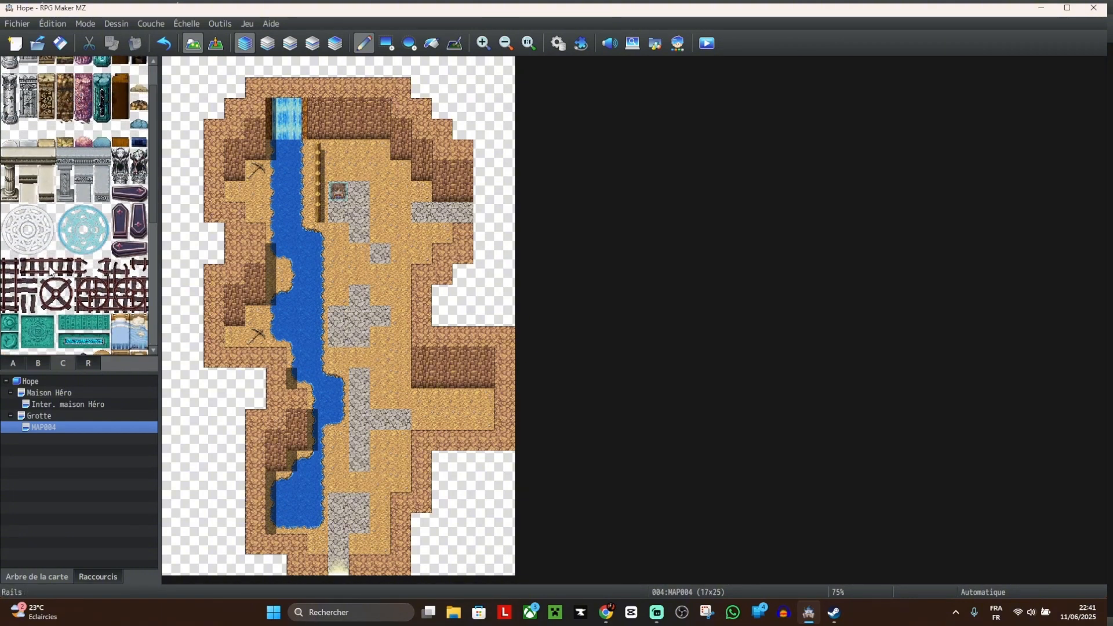
pyautogui.click(60, 268)
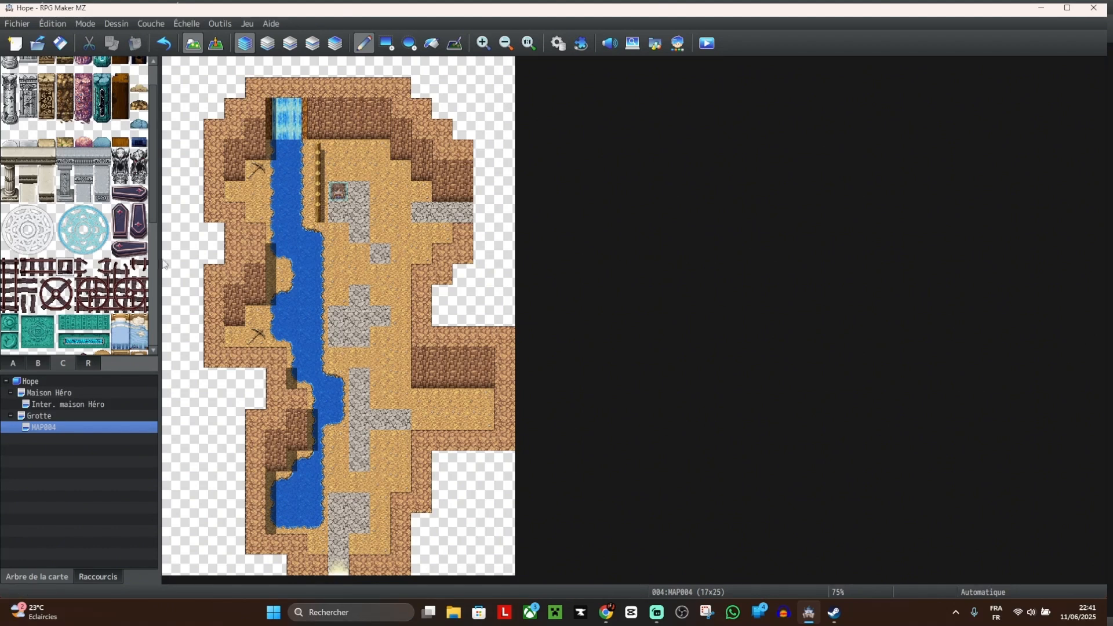
# Step: Lay a three-tile horizontal rail track across the northeastern gravel strip and place a single short rail piece west of it
pyautogui.moveTo(463, 213); pyautogui.dragTo(442, 214)
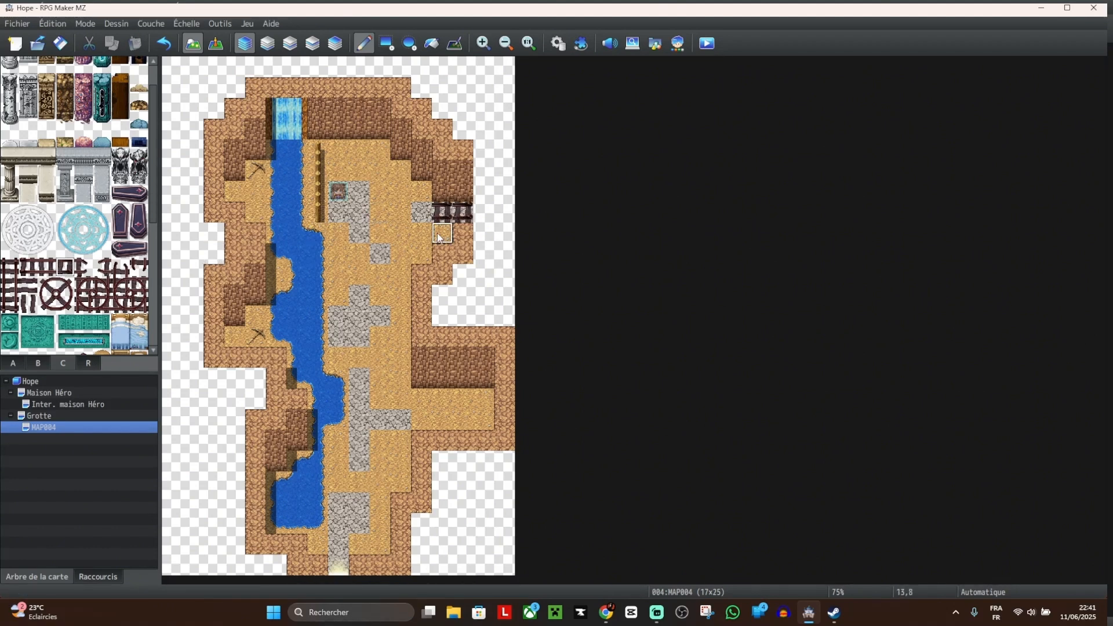
pyautogui.click(94, 287)
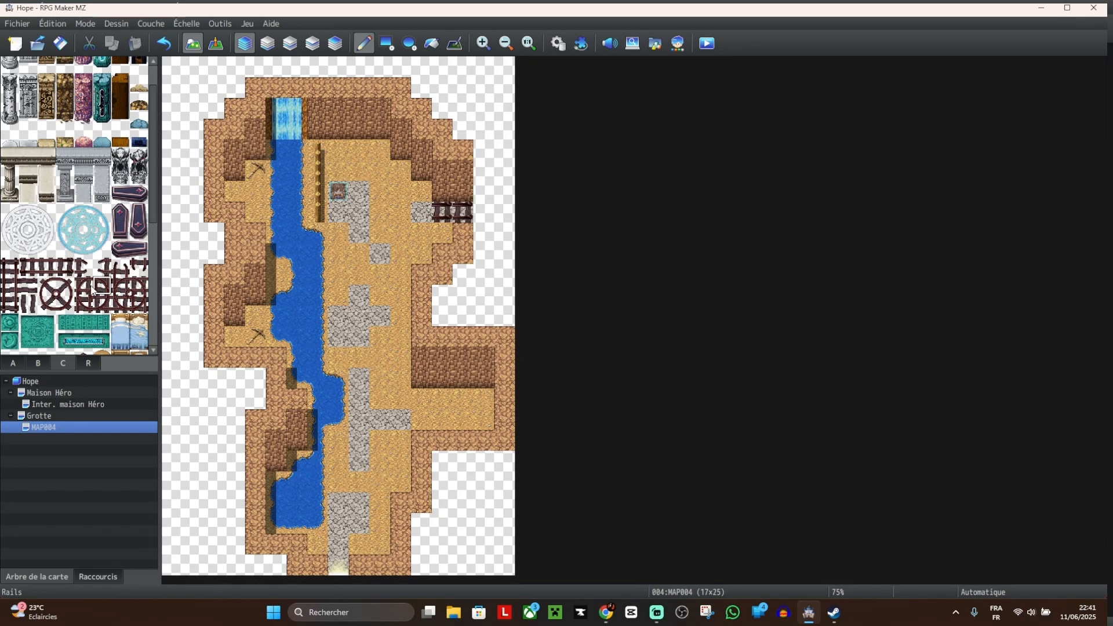
pyautogui.click(386, 233)
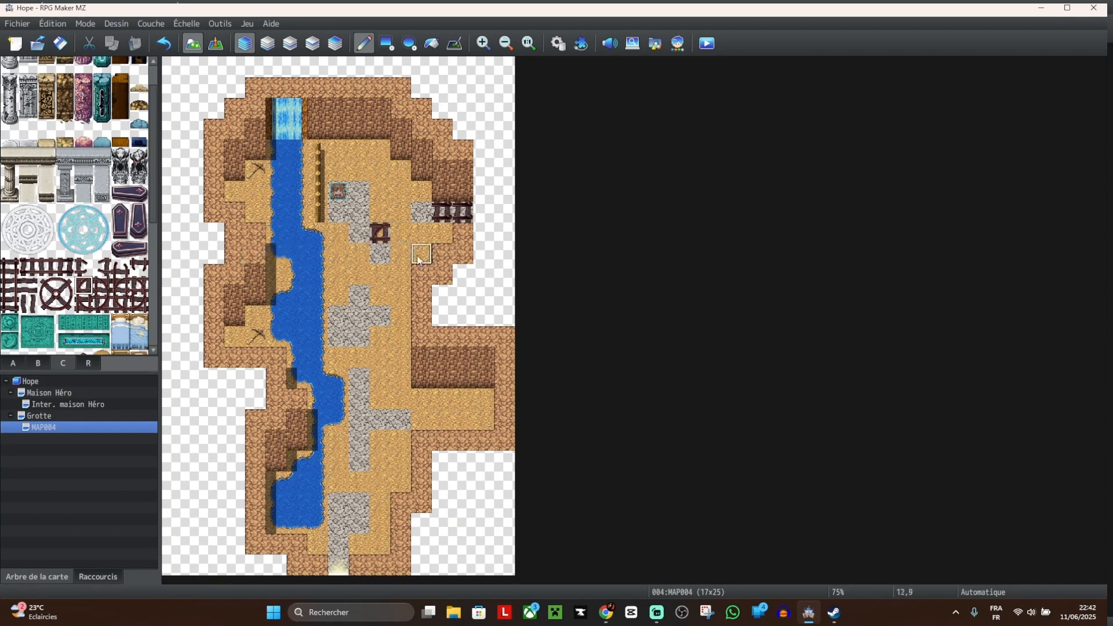
pyautogui.click(385, 219)
pyautogui.rightClick(401, 230)
pyautogui.click(387, 234)
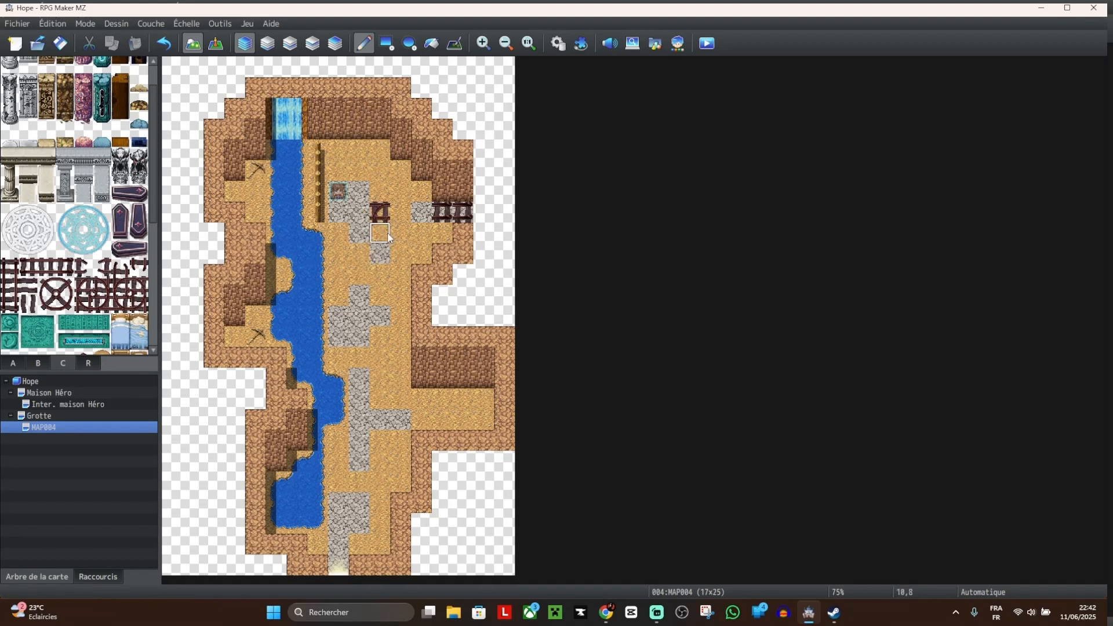
pyautogui.click(416, 219)
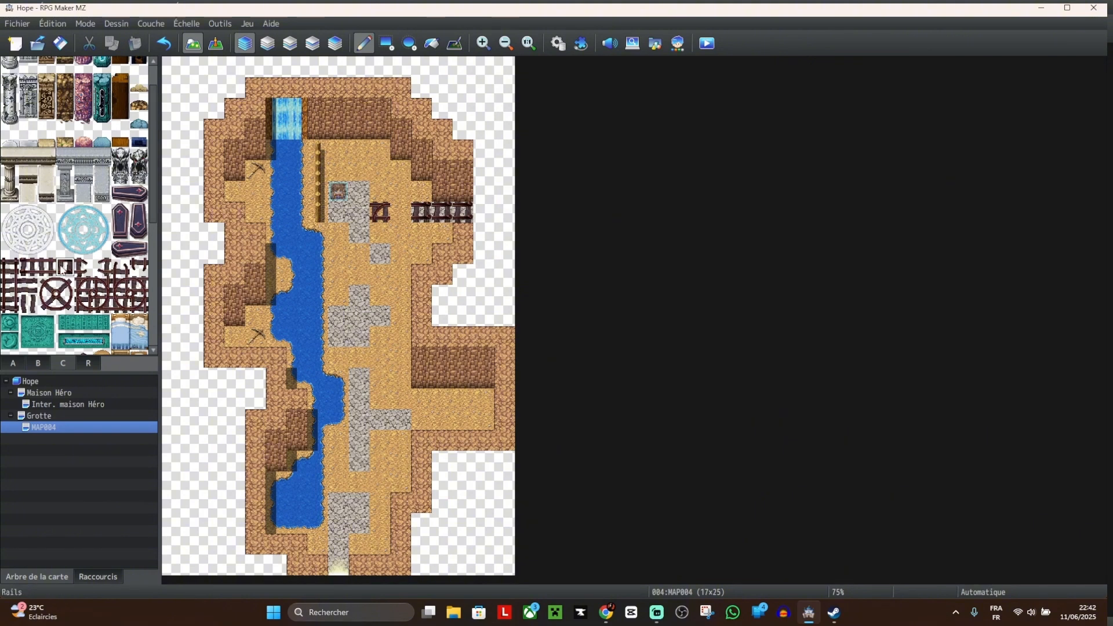
pyautogui.moveTo(65, 268); pyautogui.dragTo(28, 267)
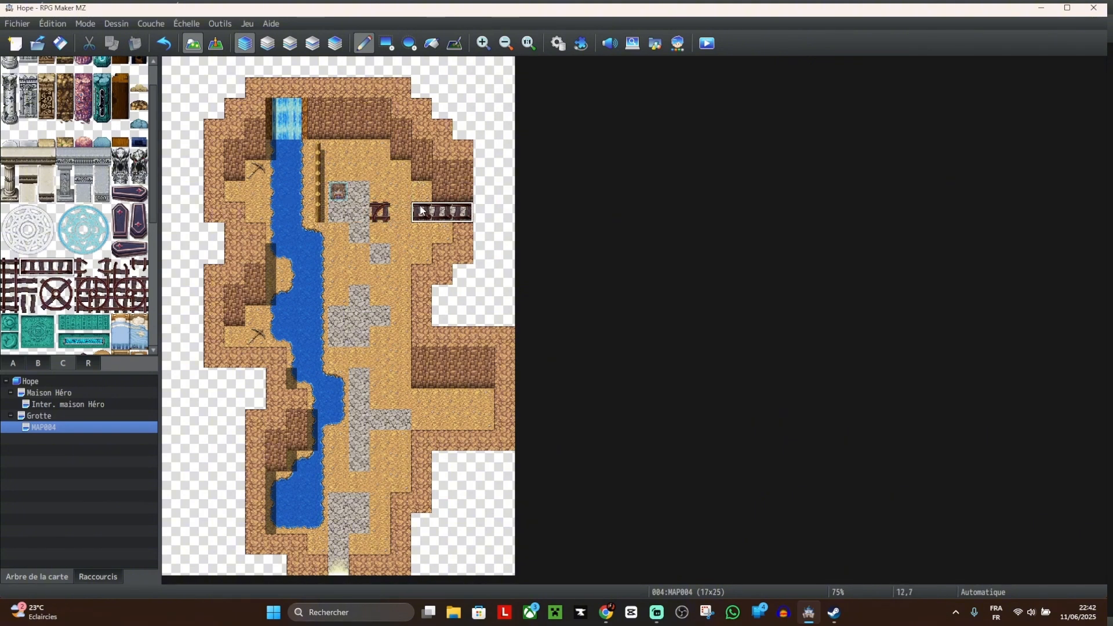
# Step: Lay a three-tile vertical rail track on the sandy ground beside the central gravel patch
pyautogui.rightClick(382, 303)
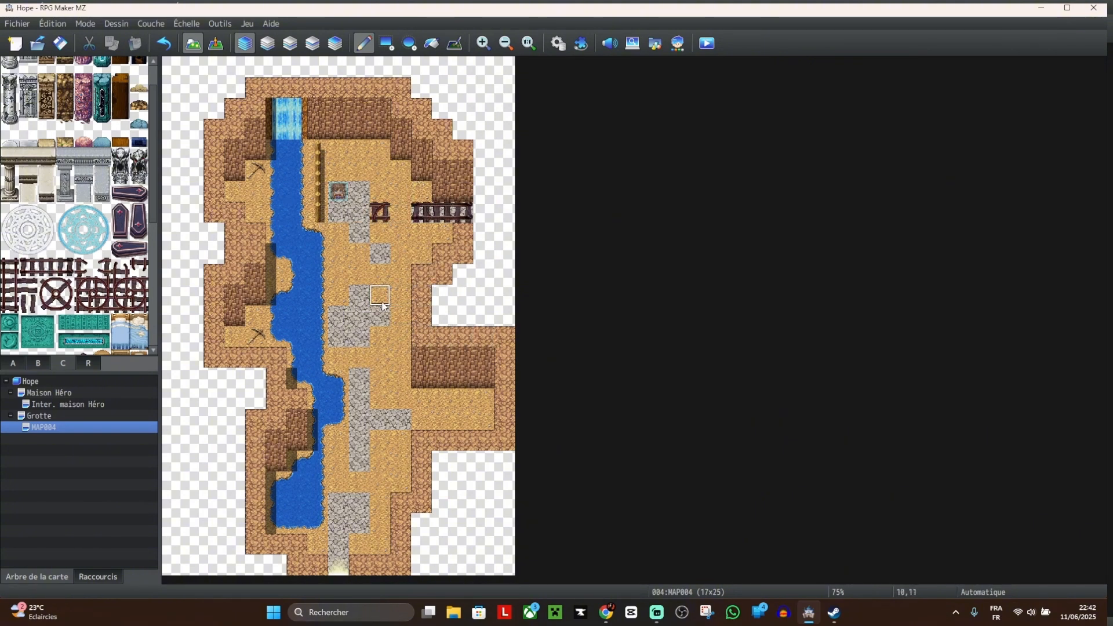
pyautogui.click(381, 303)
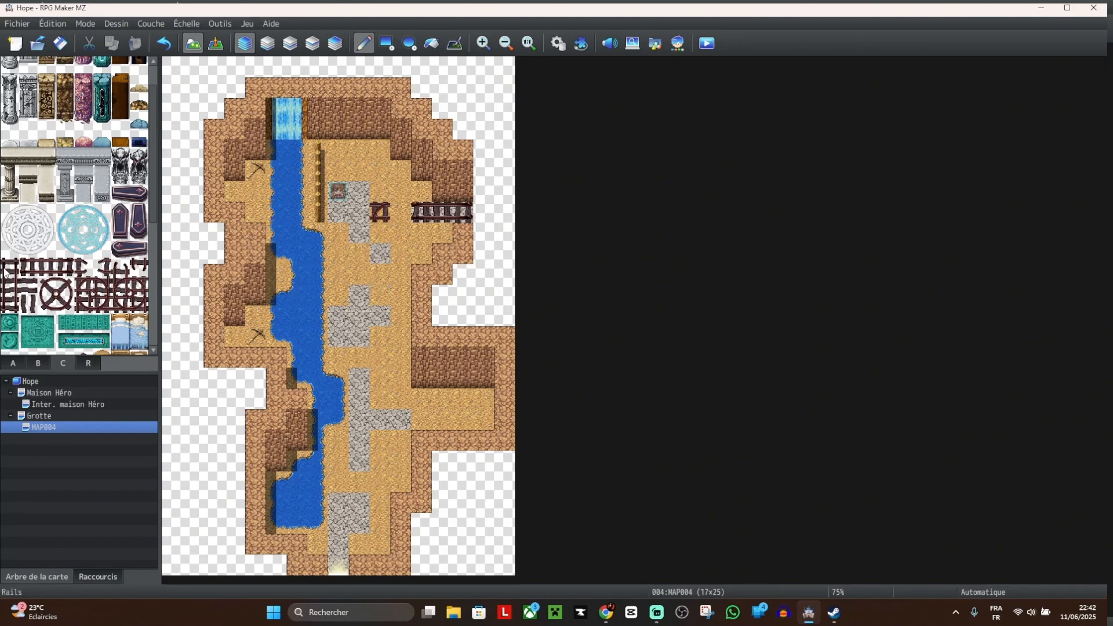
pyautogui.moveTo(9, 269); pyautogui.dragTo(9, 306)
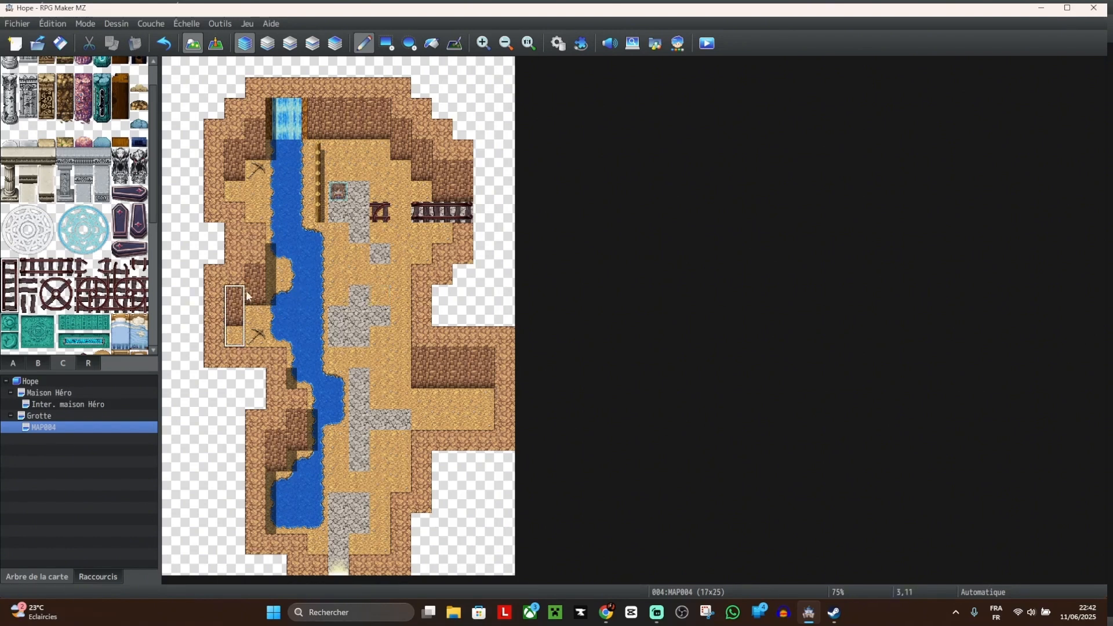
pyautogui.click(381, 273)
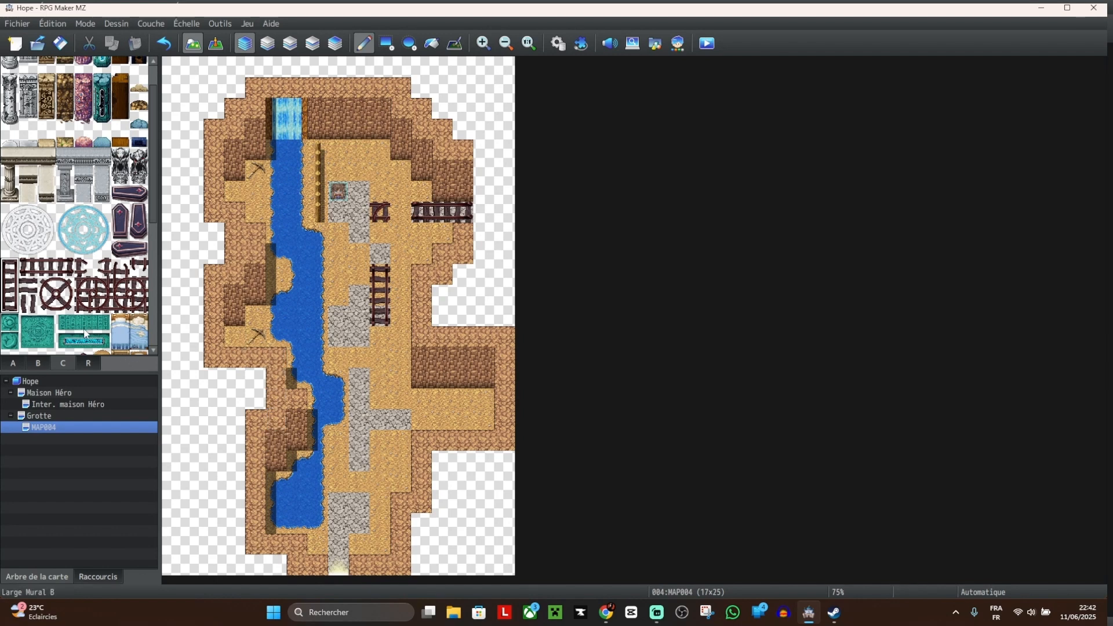
# Step: Build a broken vertical track on the lower gravel path from a bare rail tile and two Rails (Ruins) pieces
pyautogui.click(28, 302)
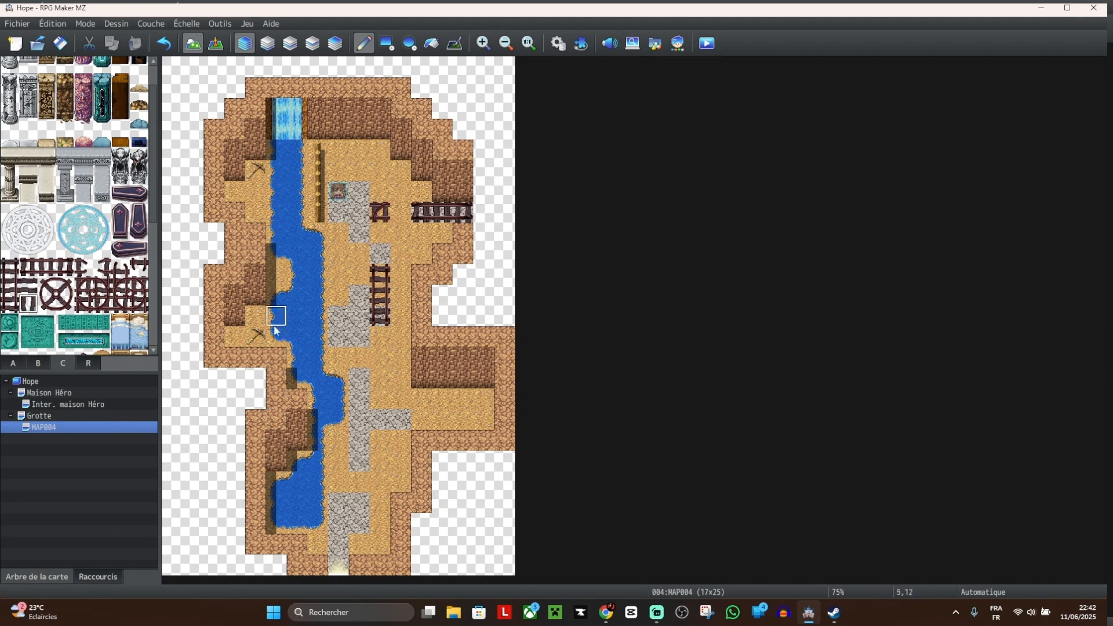
pyautogui.click(359, 378)
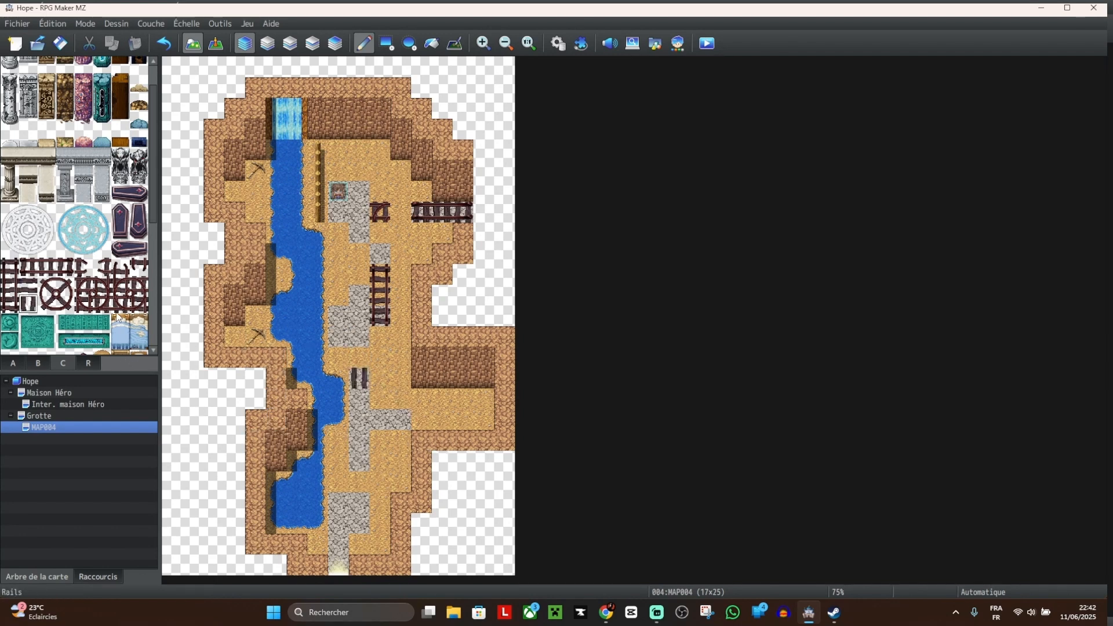
pyautogui.click(121, 268)
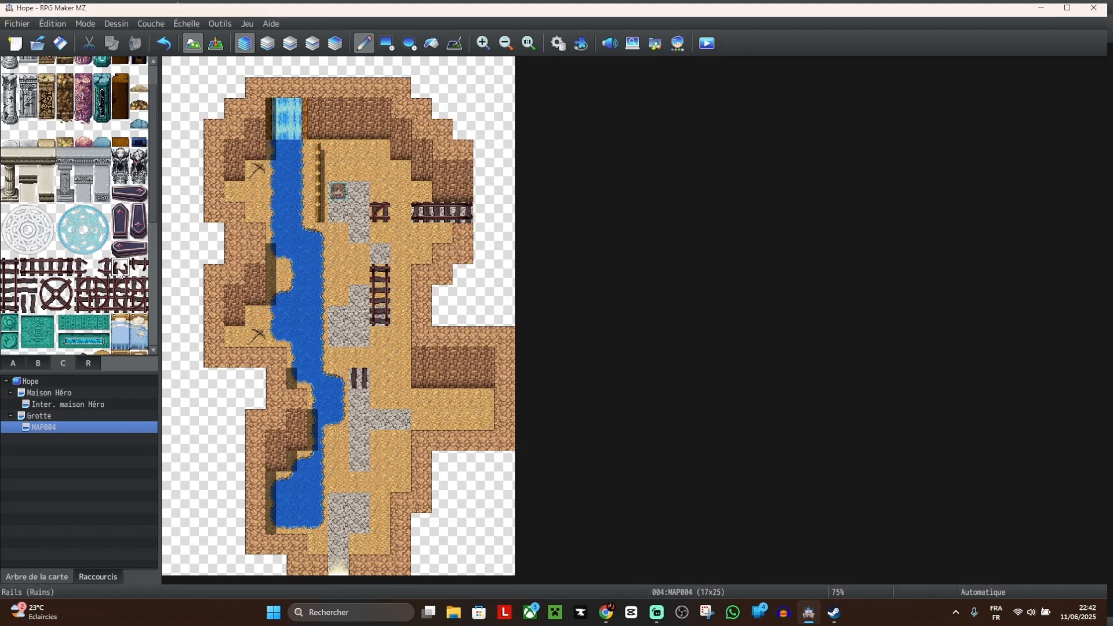
pyautogui.click(359, 400)
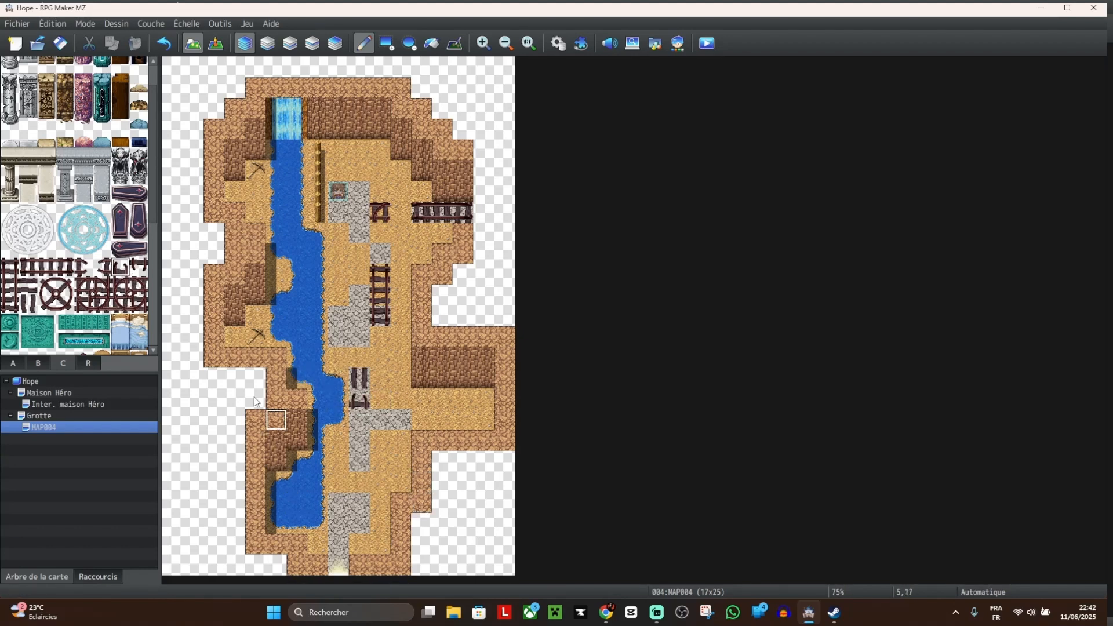
pyautogui.click(139, 268)
pyautogui.click(360, 419)
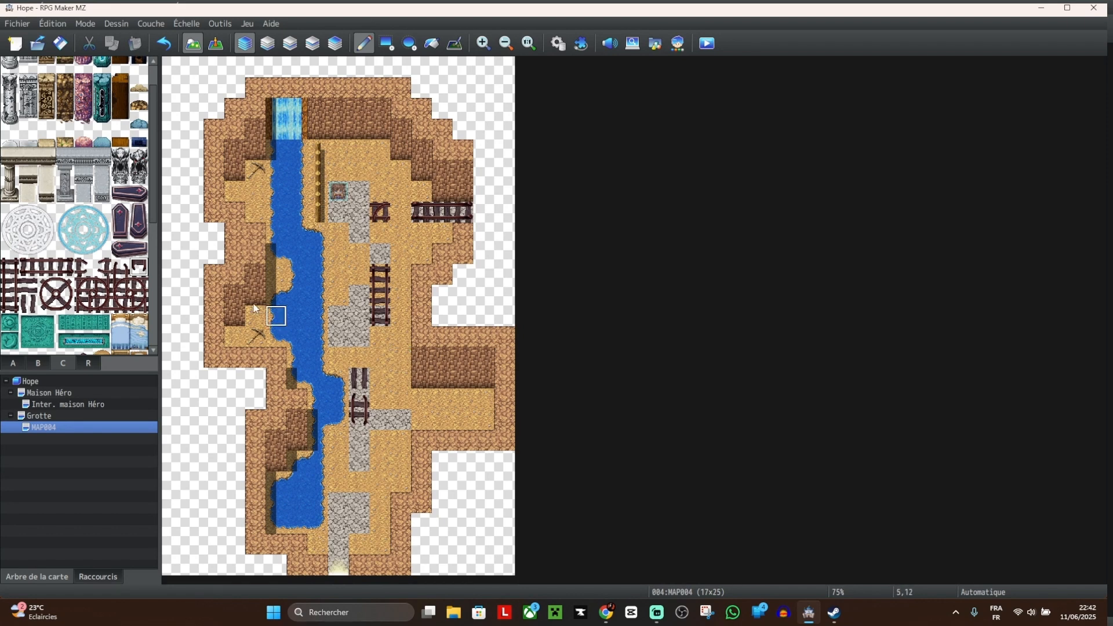
# Step: Place a three-by-two Wall Bracing frame on the northern cliff wall, east of the waterfall
pyautogui.scroll(-5, 85, 281)
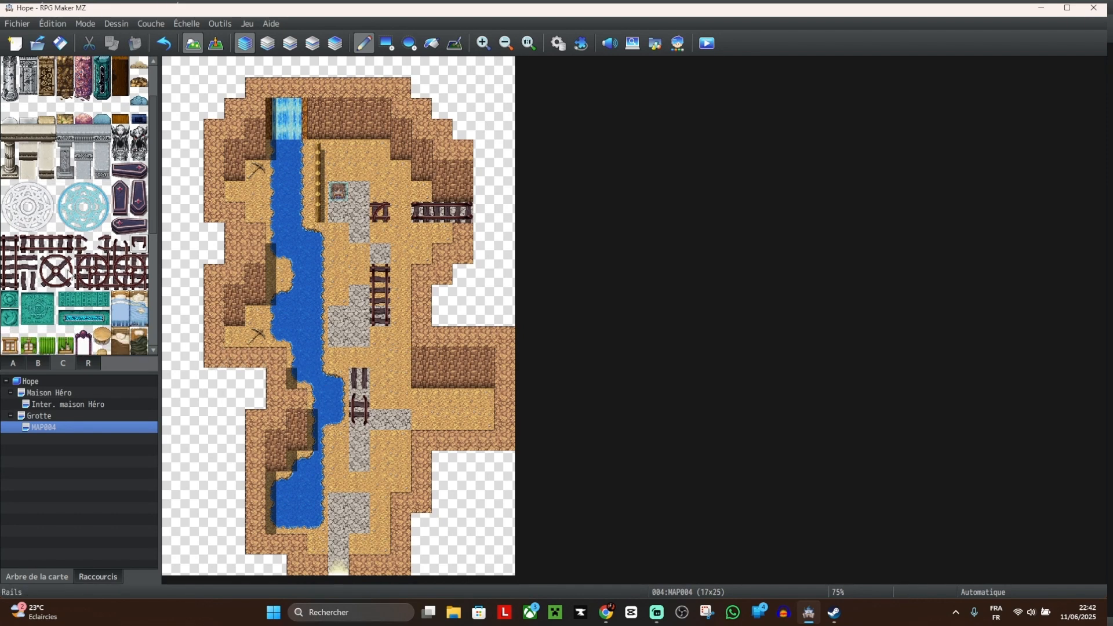
pyautogui.scroll(6, 85, 281)
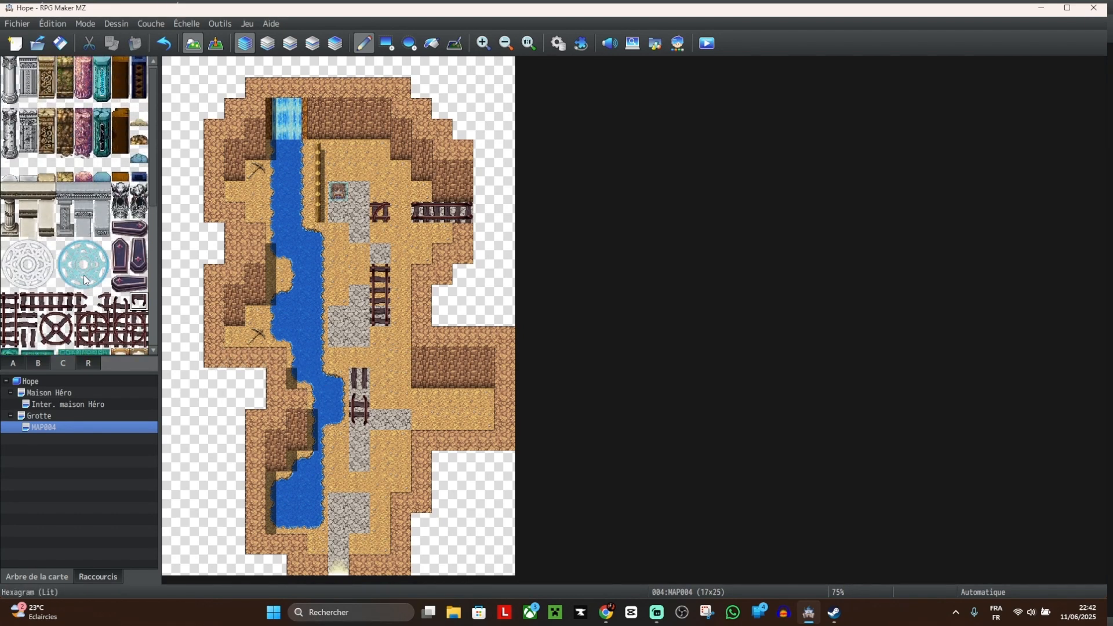
pyautogui.scroll(-12, 83, 275)
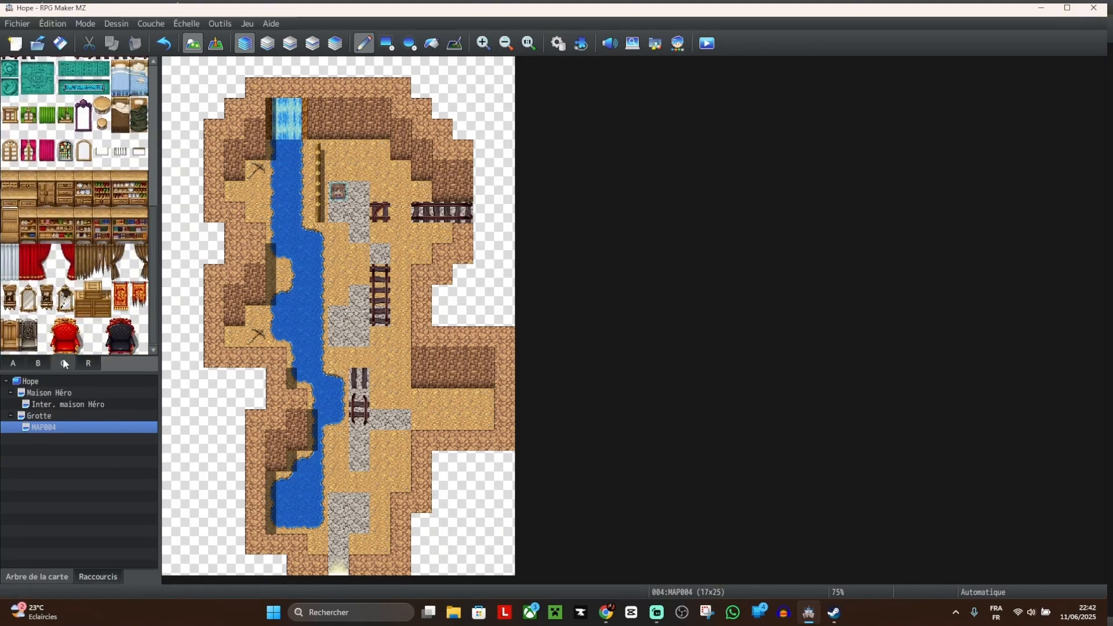
pyautogui.click(88, 363)
pyautogui.click(38, 363)
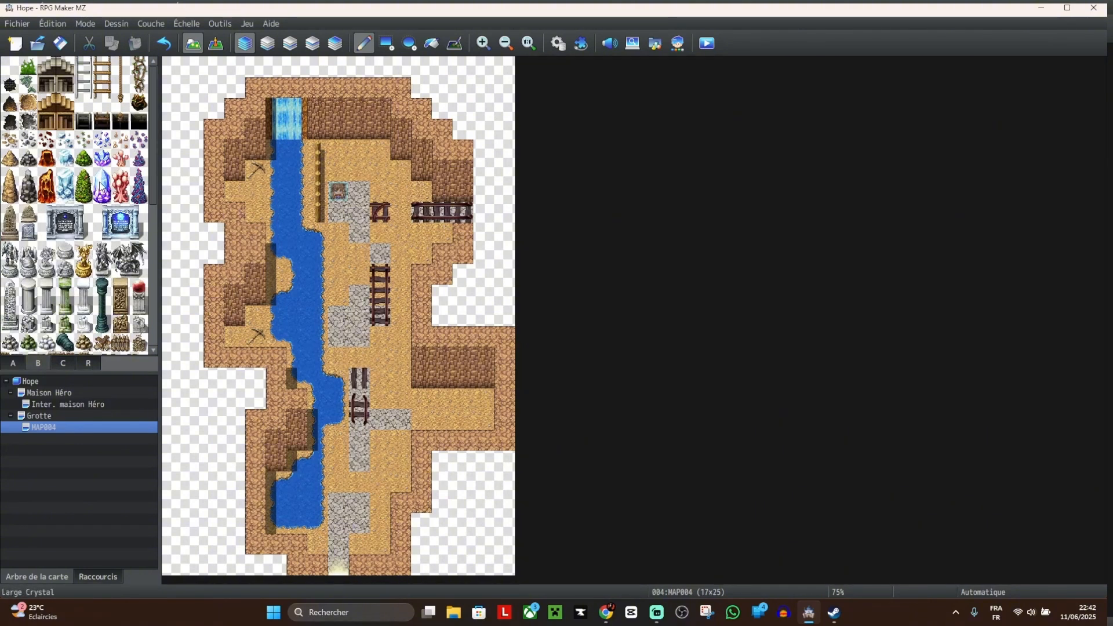
pyautogui.scroll(-8, 101, 190)
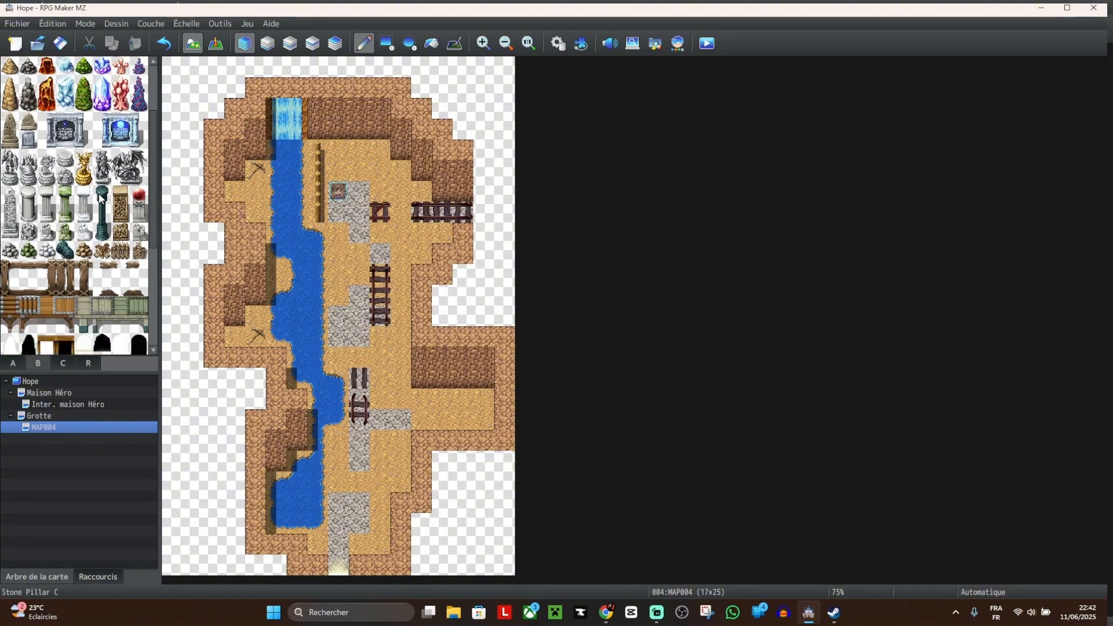
pyautogui.scroll(-3, 106, 238)
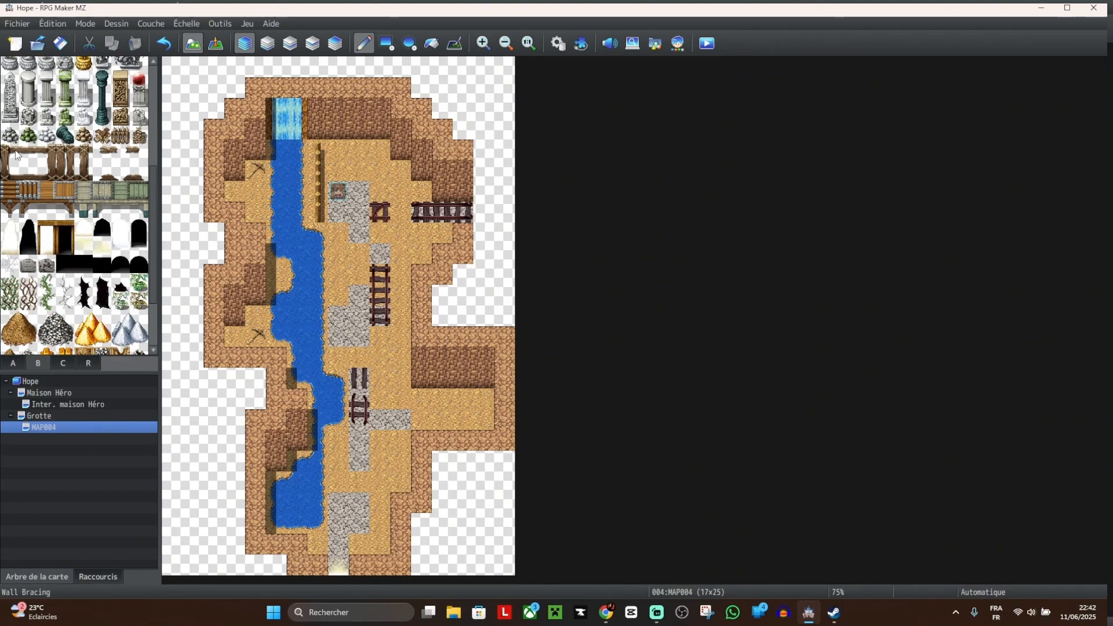
pyautogui.moveTo(16, 152); pyautogui.dragTo(46, 173)
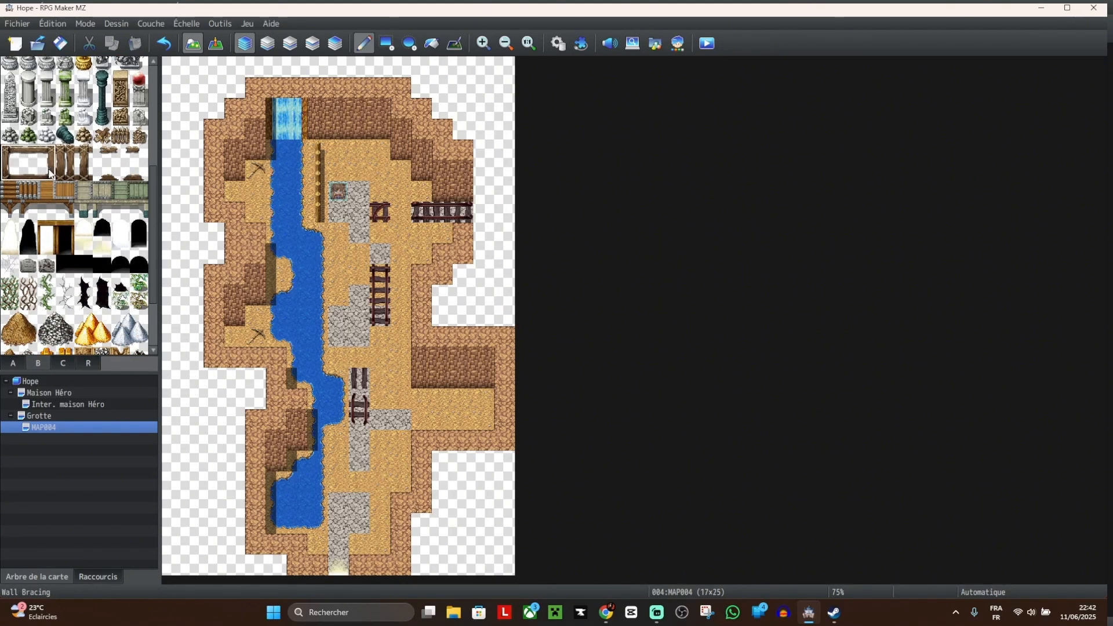
pyautogui.click(335, 116)
# Step: Add a two-tile-high Wall Bracing post on the northern wall between the waterfall and the wooden frame
pyautogui.click(82, 155)
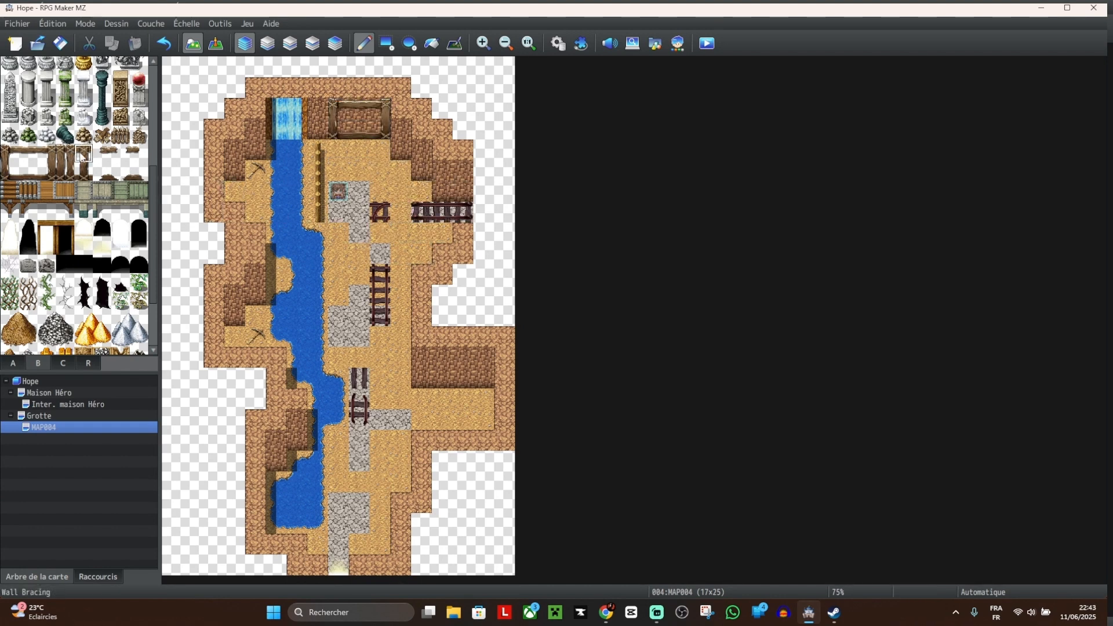
pyautogui.click(85, 169)
pyautogui.moveTo(88, 154); pyautogui.dragTo(86, 171)
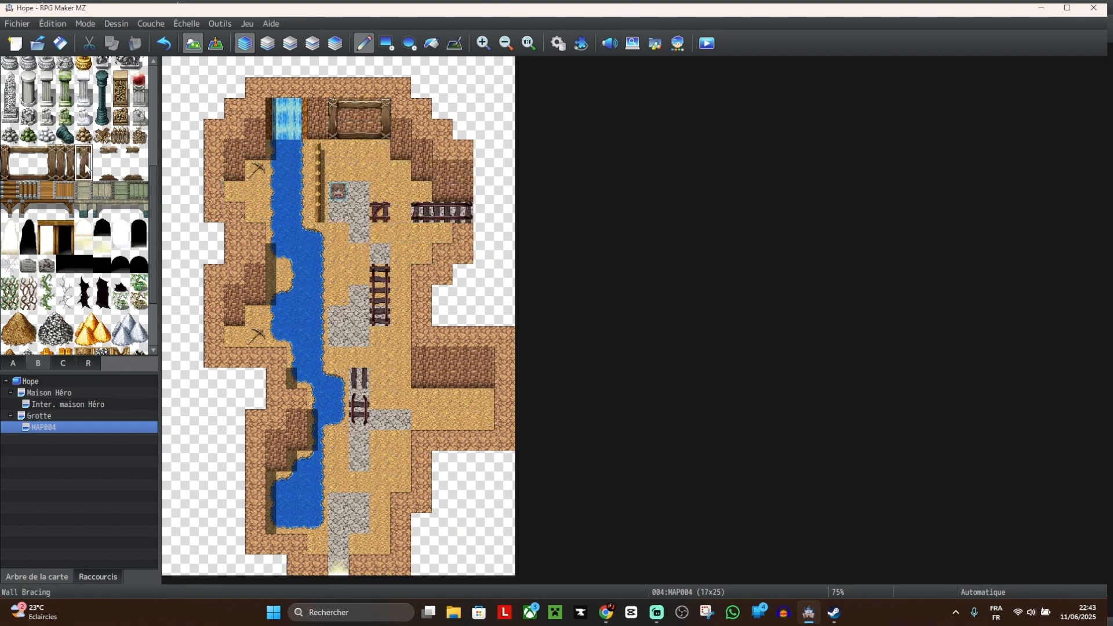
pyautogui.click(317, 110)
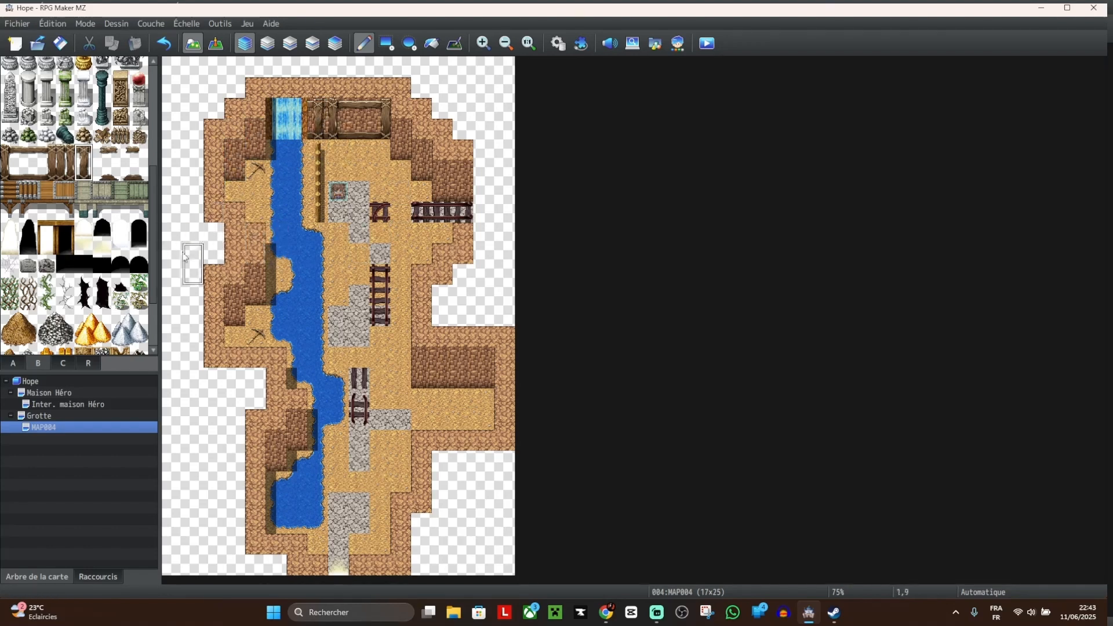
# Step: Add two-tile-high Wall Bracing posts to the wall west of the waterfall and to both middle western wall sections
pyautogui.click(68, 154)
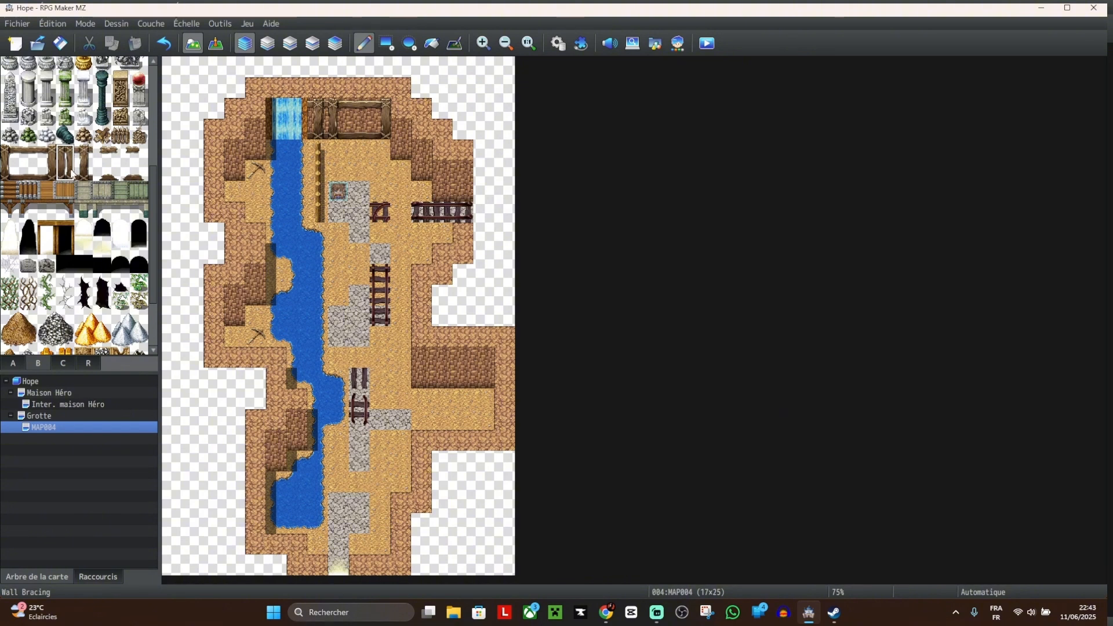
pyautogui.click(256, 139)
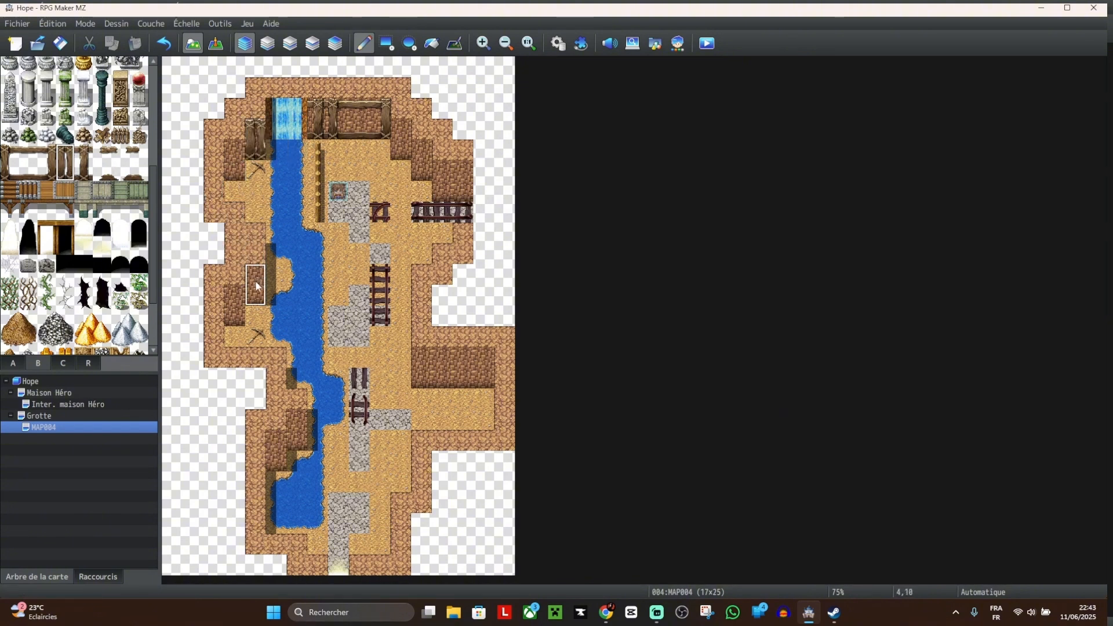
pyautogui.click(235, 306)
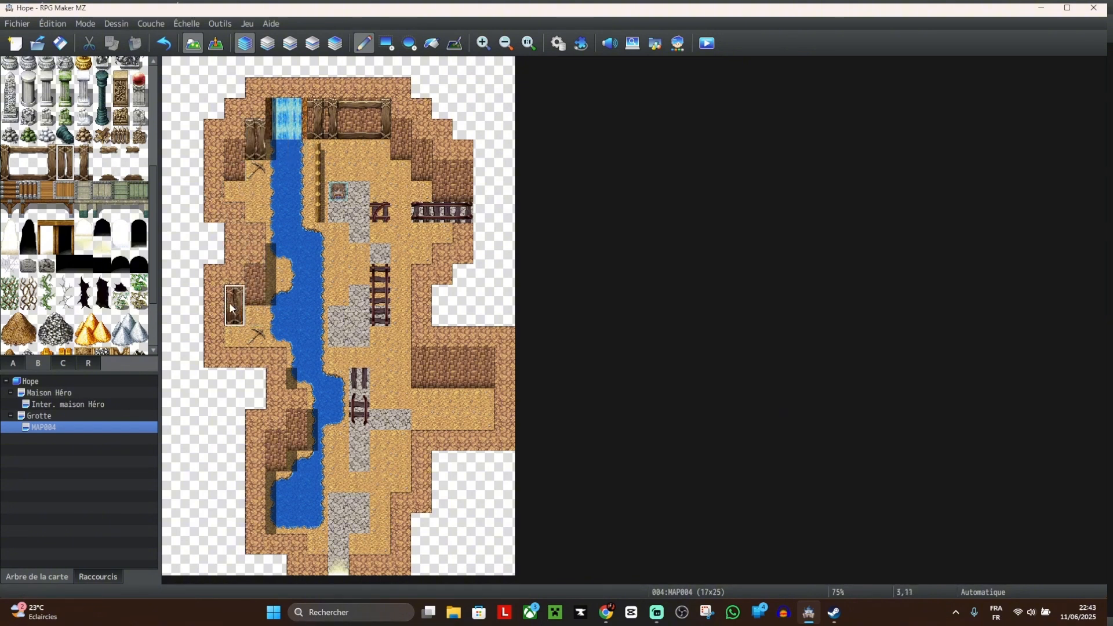
pyautogui.click(82, 156)
pyautogui.click(255, 284)
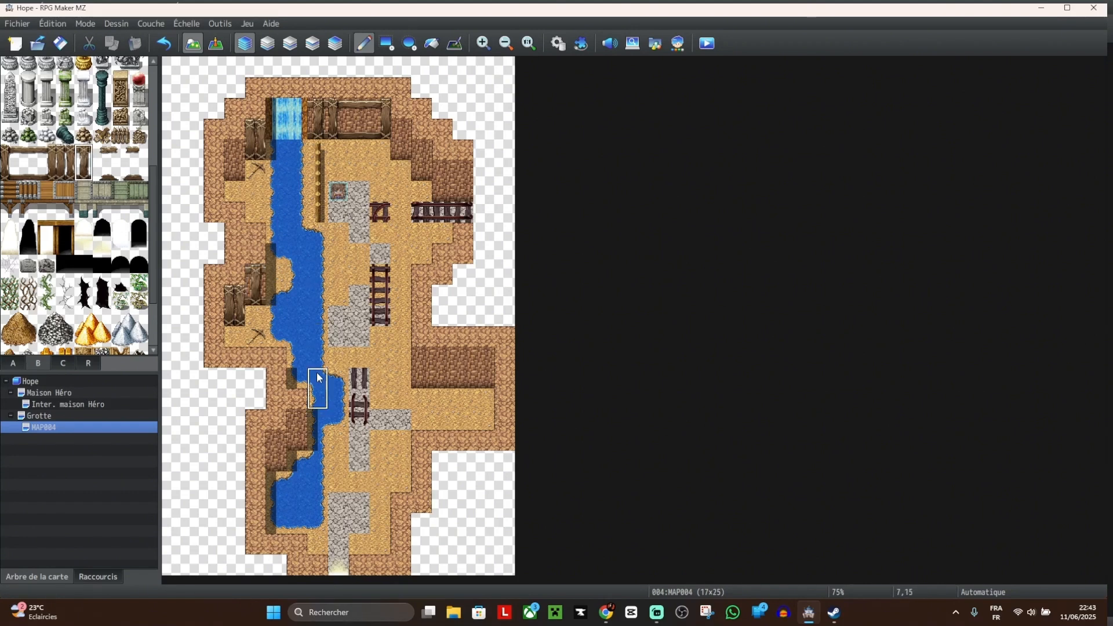
pyautogui.click(318, 377)
pyautogui.moveTo(330, 427); pyautogui.dragTo(334, 404)
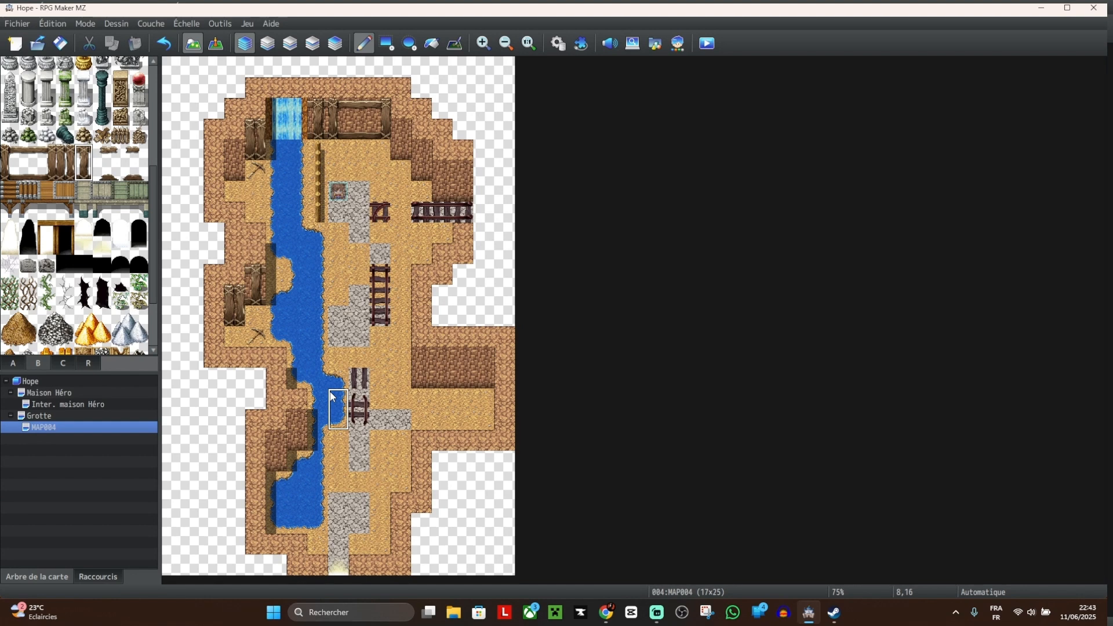
pyautogui.click(332, 397)
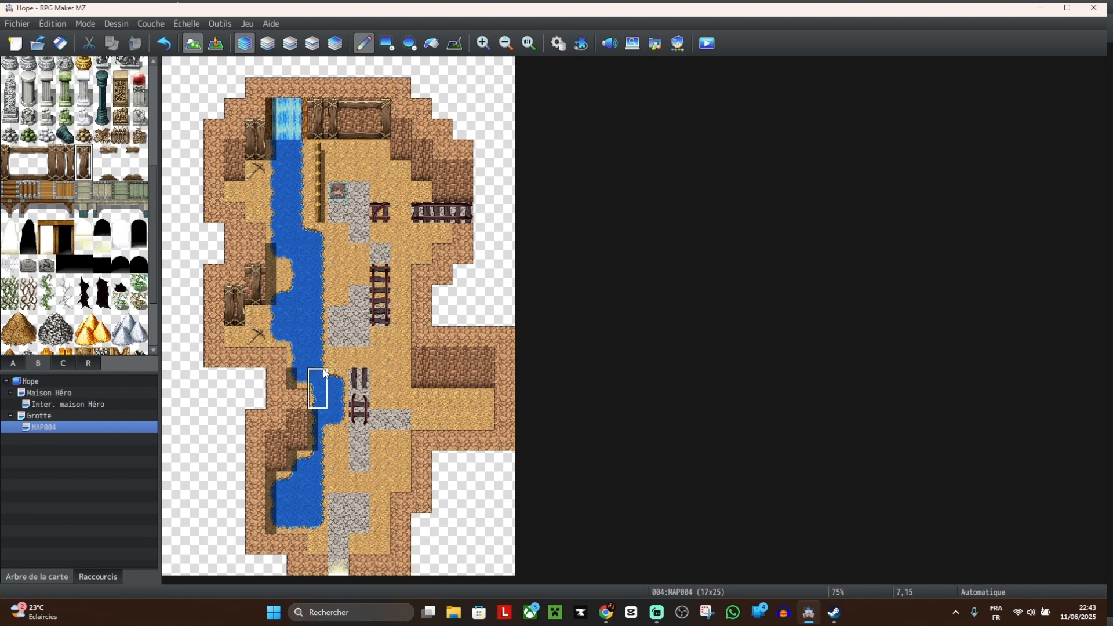
# Step: Look through the dungeon object and terrain tiles for more decorations suited to the mine
pyautogui.scroll(4, 119, 303)
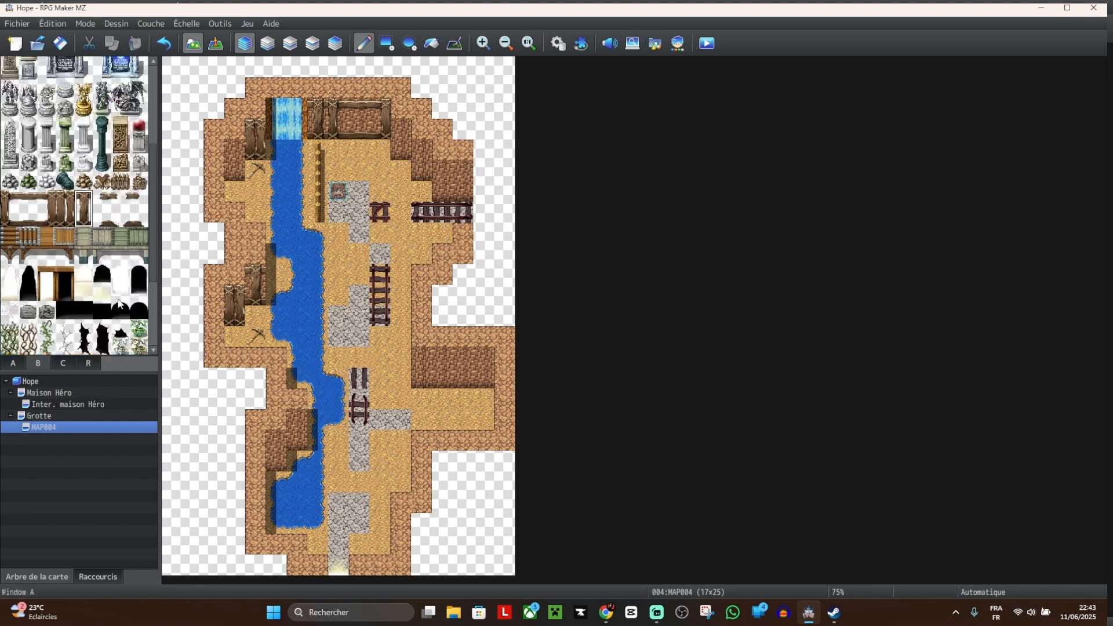
pyautogui.scroll(1, 119, 303)
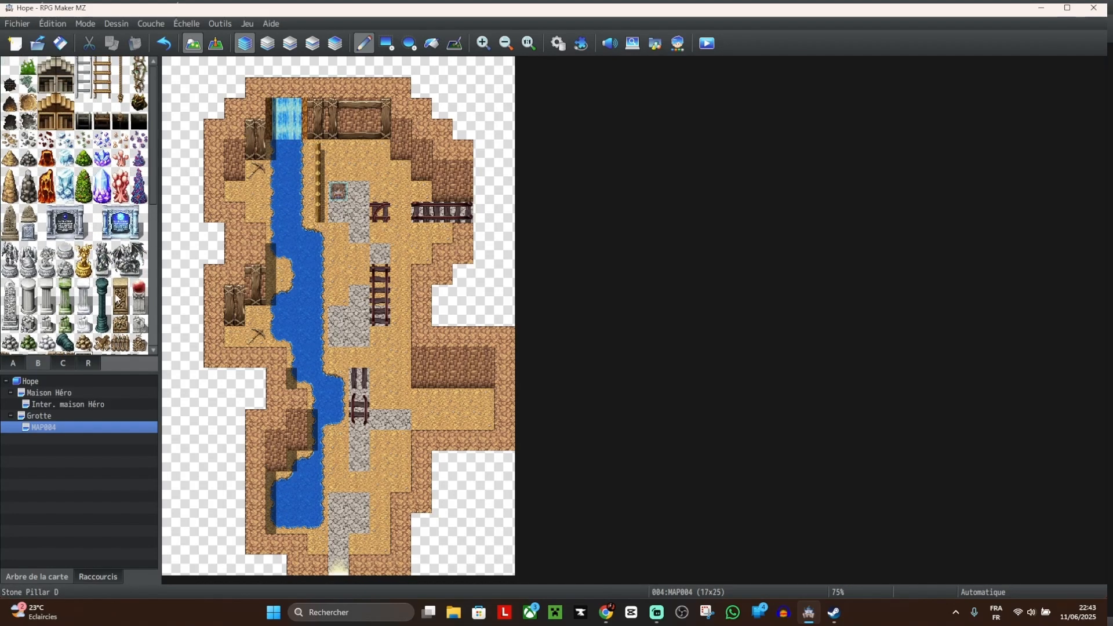
pyautogui.scroll(-8, 75, 203)
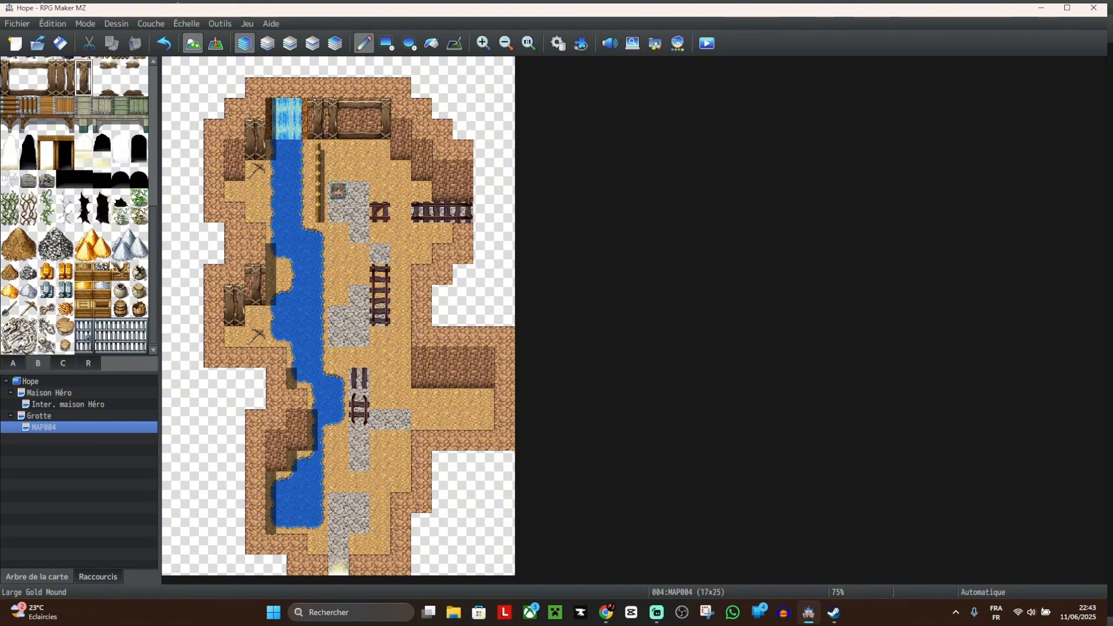
pyautogui.click(14, 363)
pyautogui.scroll(-5, 95, 280)
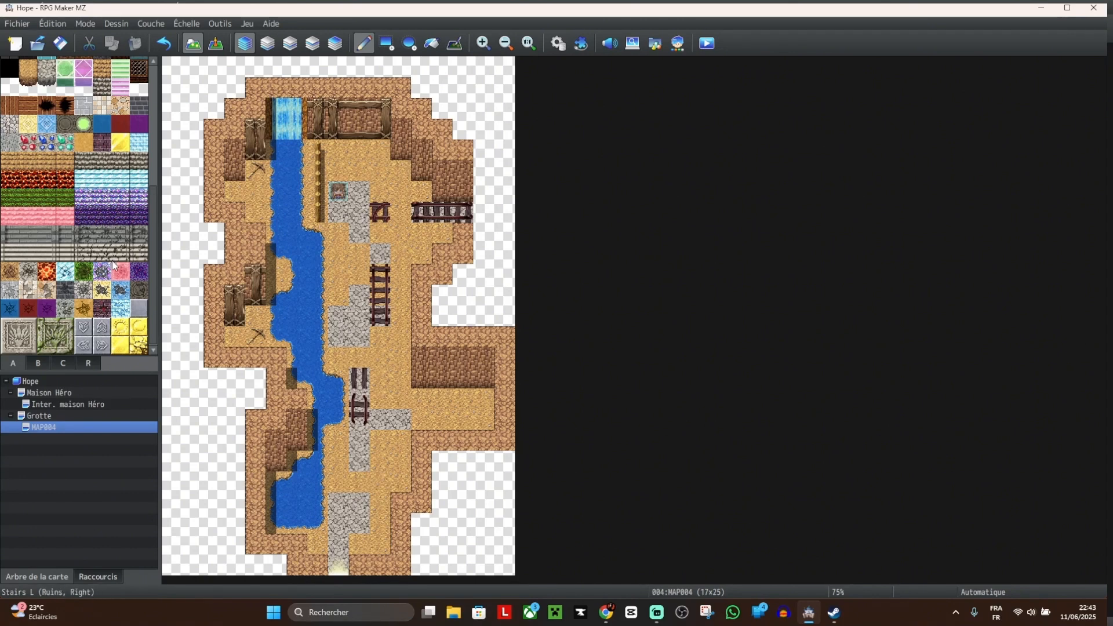
pyautogui.scroll(4, 116, 272)
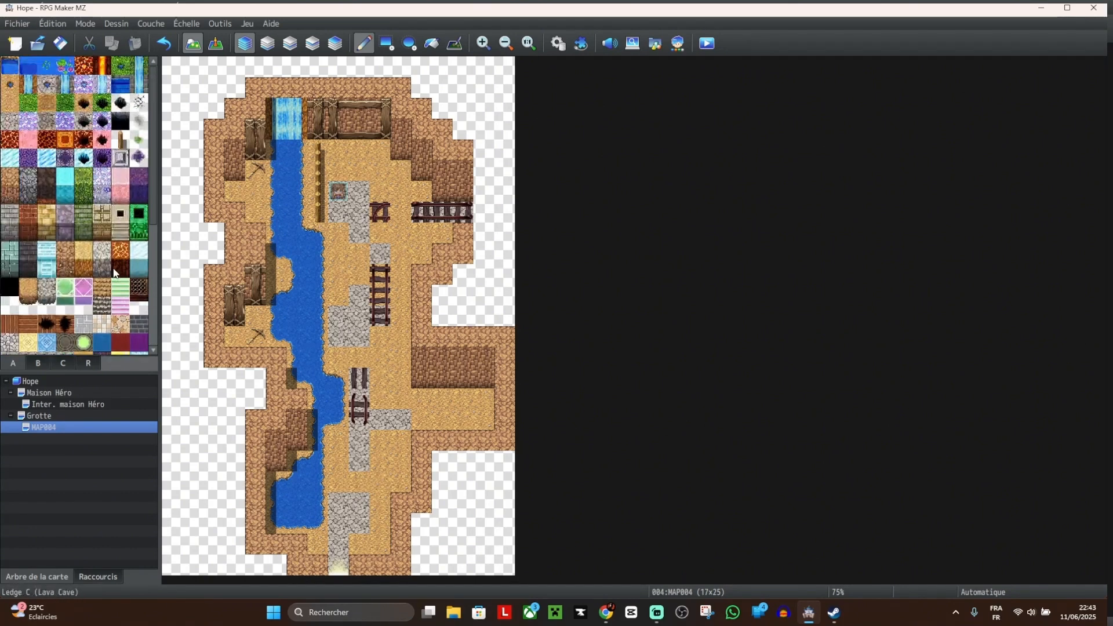
pyautogui.click(38, 363)
pyautogui.scroll(1, 87, 286)
pyautogui.scroll(3, 86, 285)
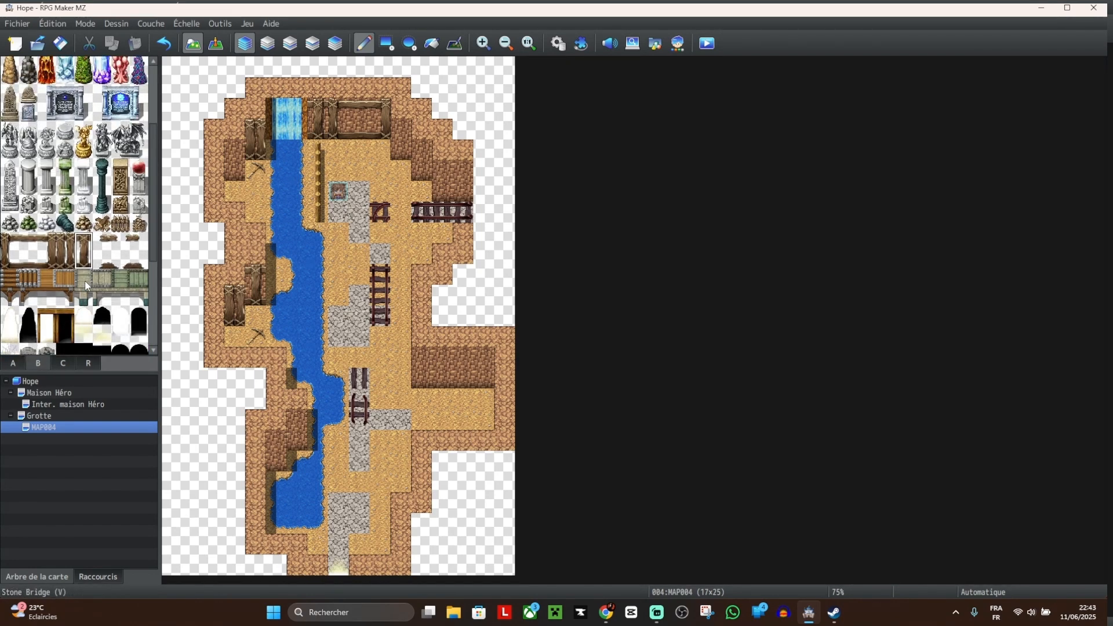
# Step: Place four small sand-coloured rock piles: below the northern frame, two beside the eastern cliff wall, and one on the southern floor
pyautogui.scroll(2, 99, 223)
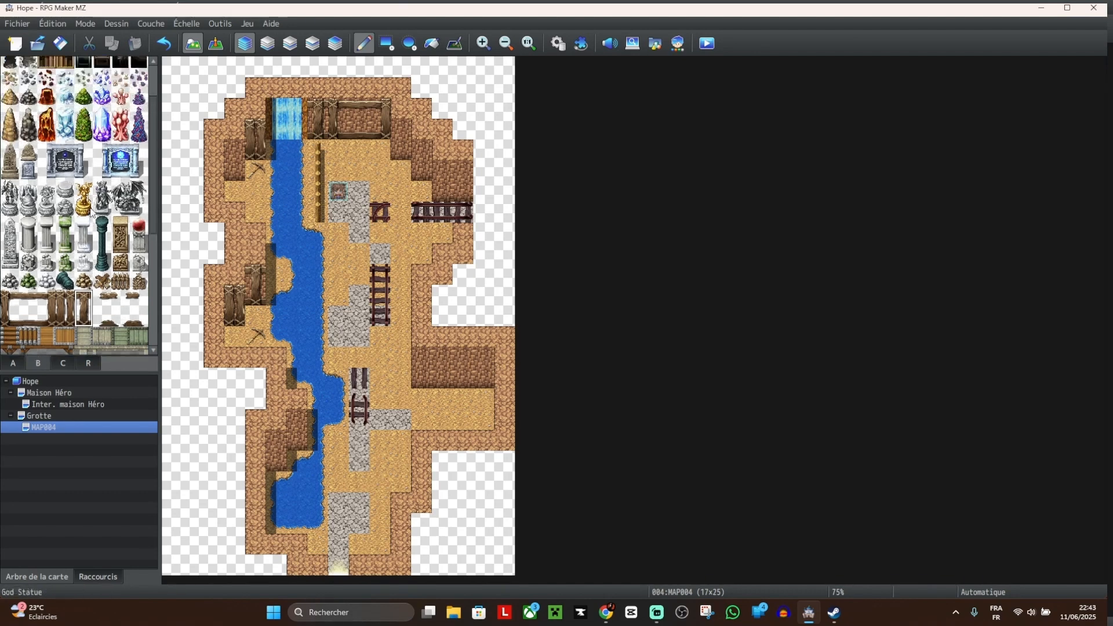
pyautogui.scroll(1, 100, 222)
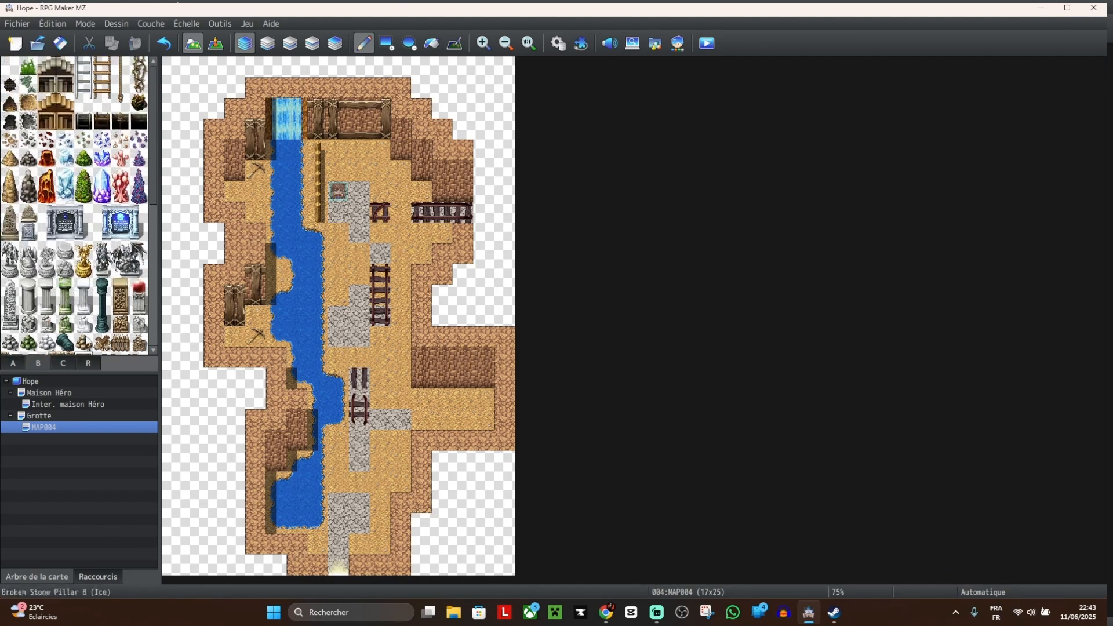
pyautogui.click(10, 157)
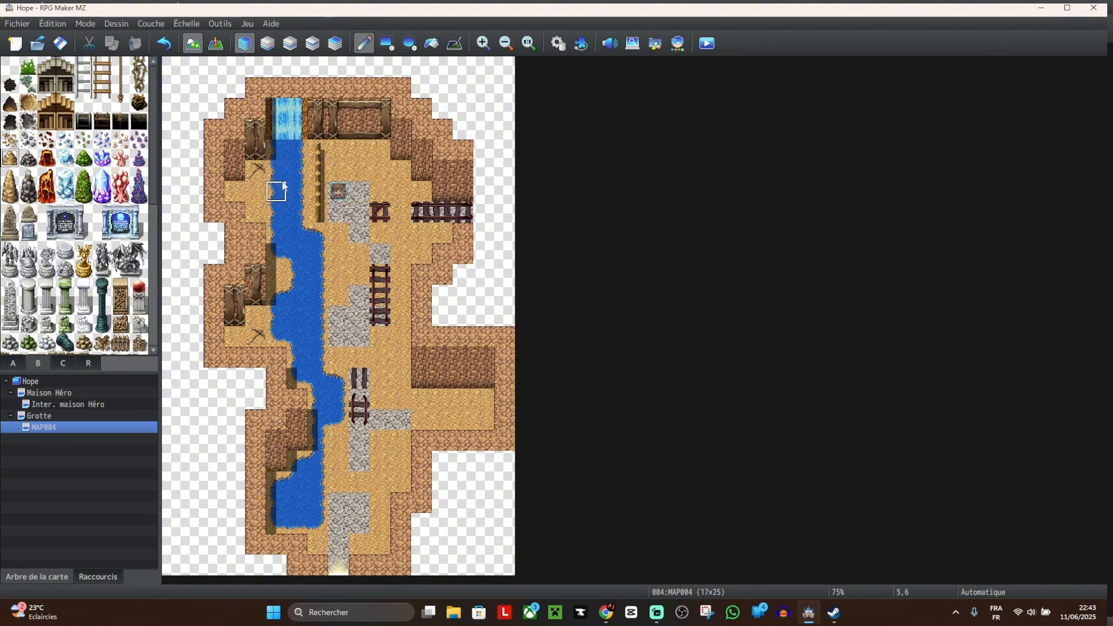
pyautogui.click(379, 152)
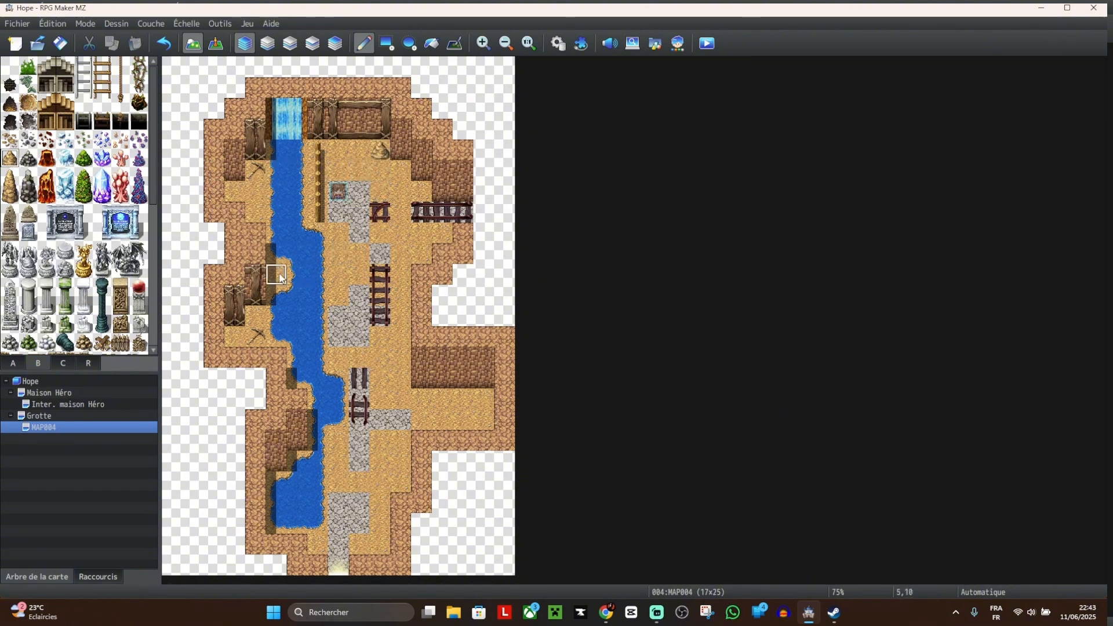
pyautogui.click(400, 379)
pyautogui.click(339, 481)
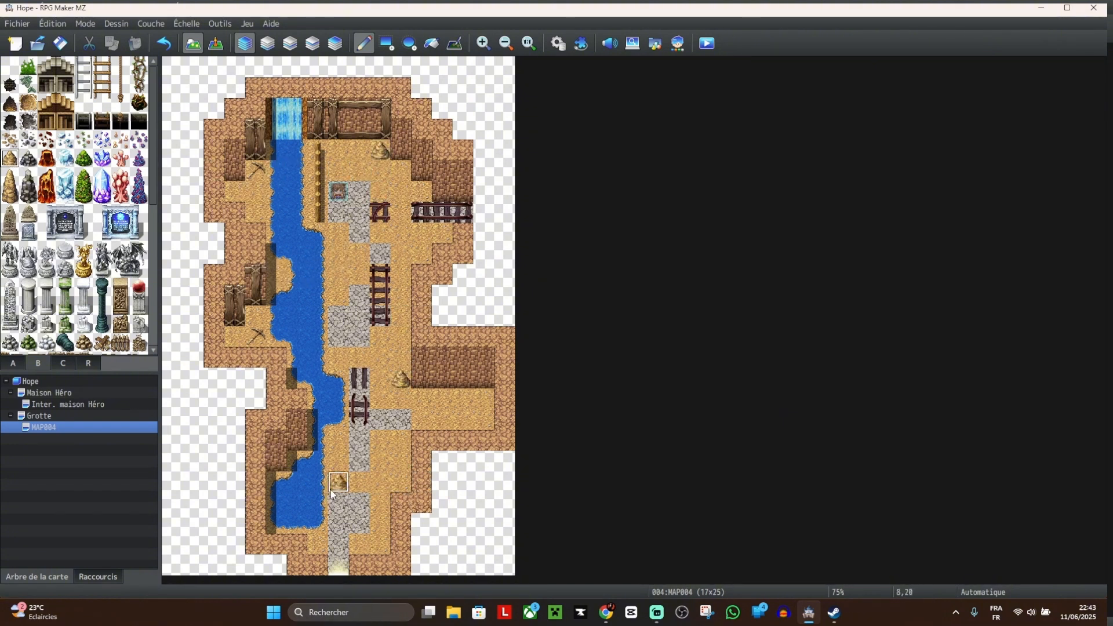
pyautogui.click(400, 358)
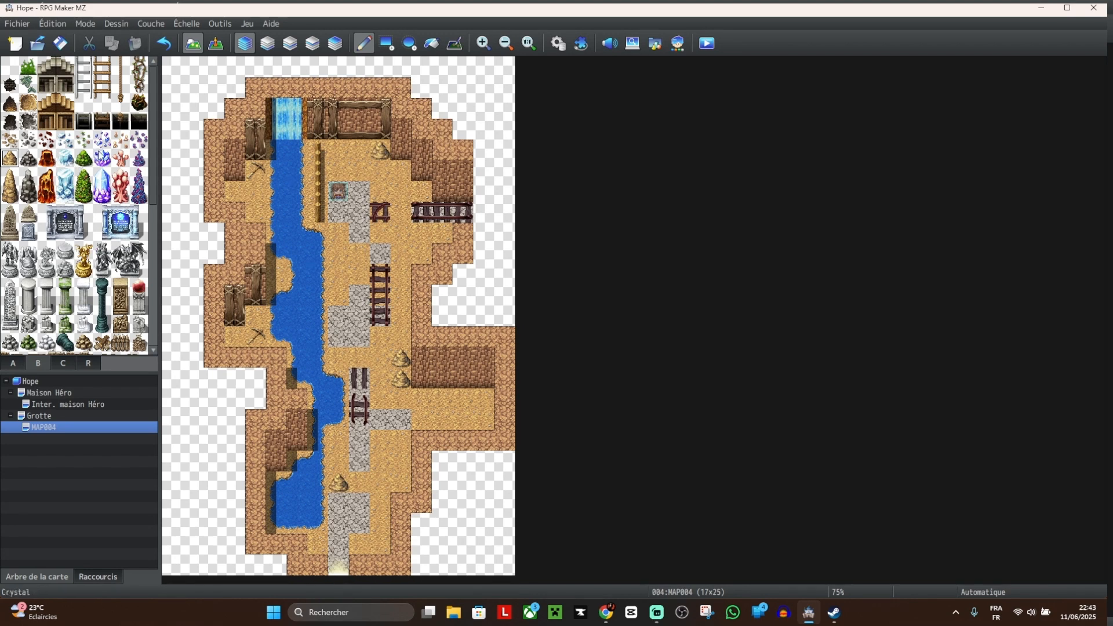
# Step: Examine the object, furniture and terrain tilesets for further mine decorations
pyautogui.scroll(-8, 140, 288)
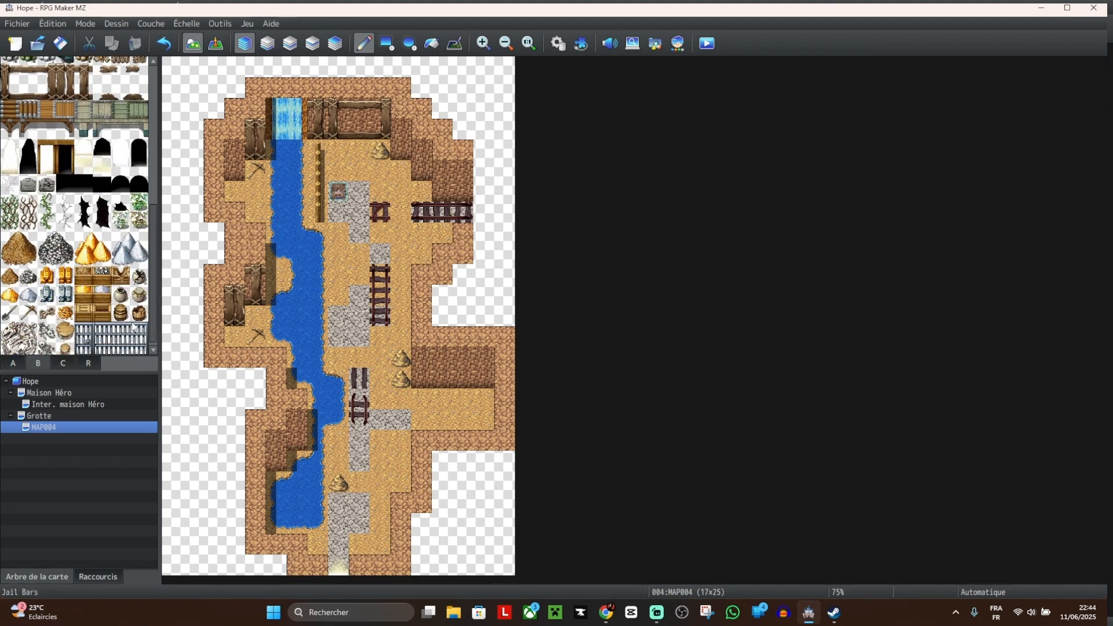
pyautogui.scroll(3, 99, 293)
pyautogui.scroll(3, 98, 293)
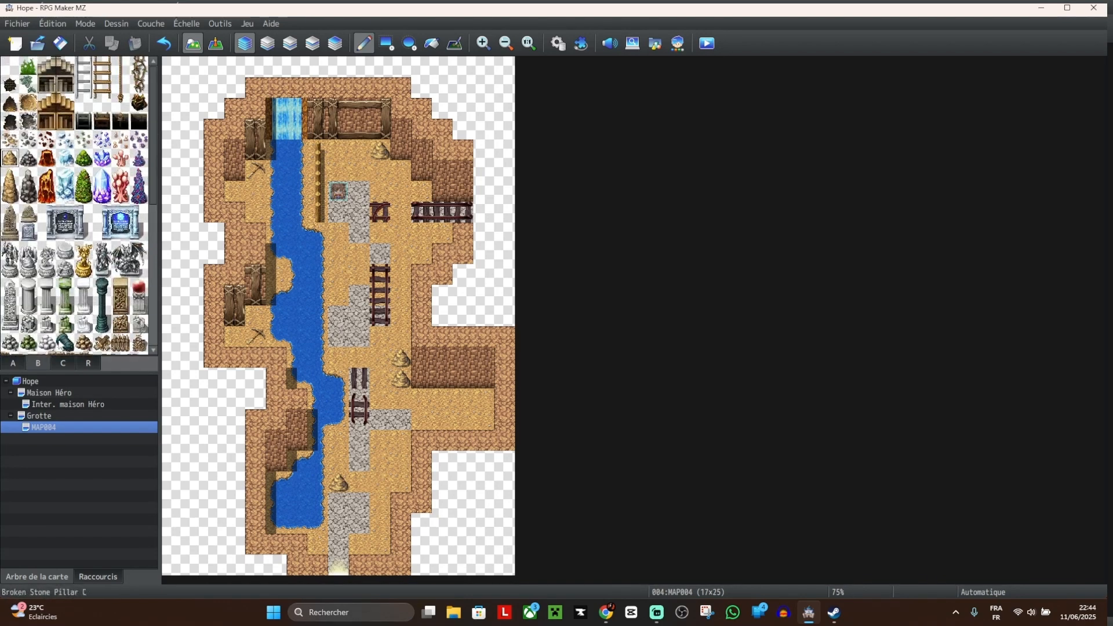
pyautogui.click(57, 361)
pyautogui.scroll(5, 84, 284)
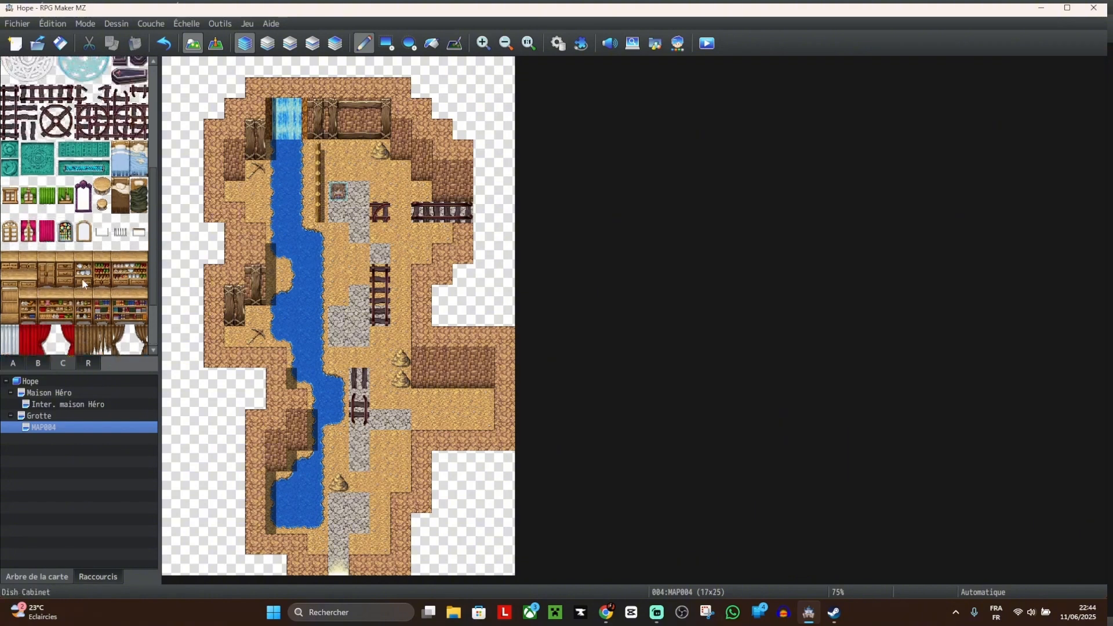
pyautogui.scroll(3, 83, 283)
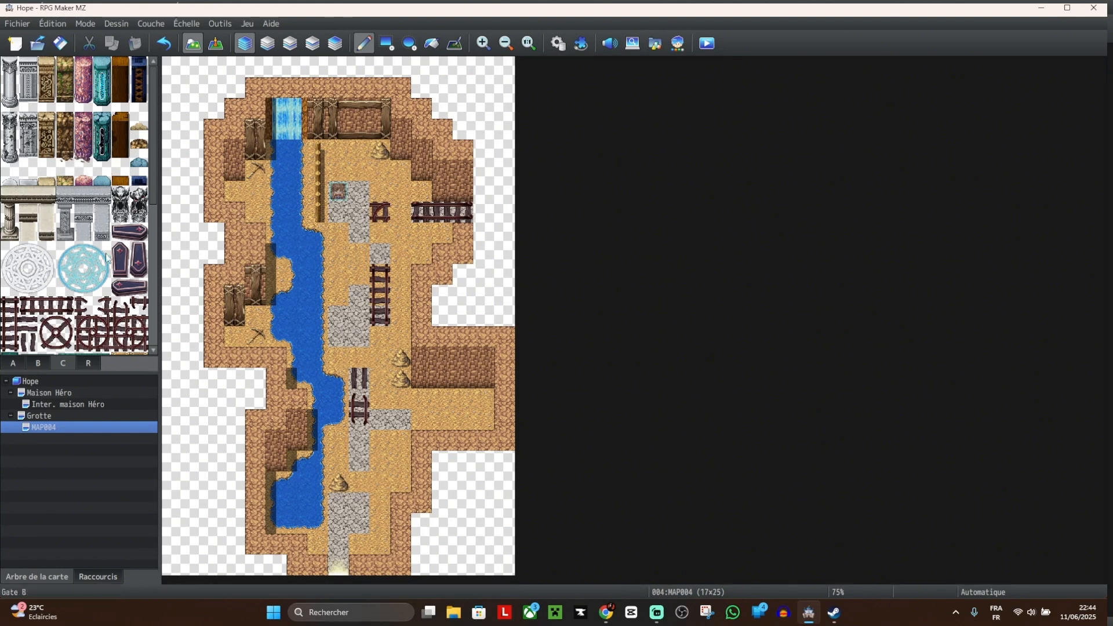
pyautogui.click(12, 363)
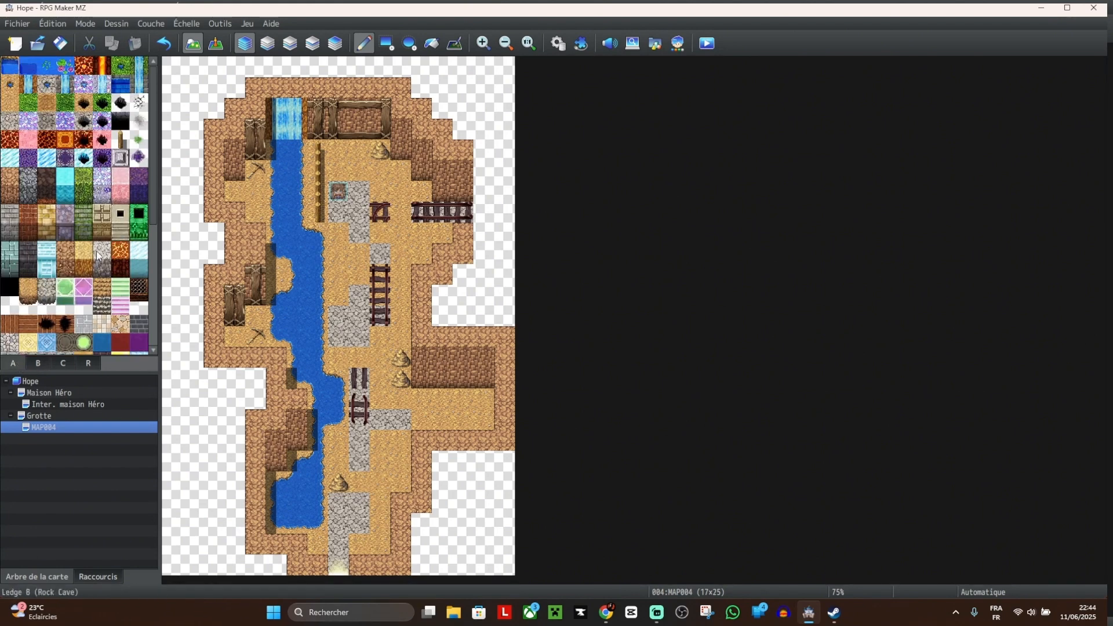
pyautogui.scroll(-2, 99, 250)
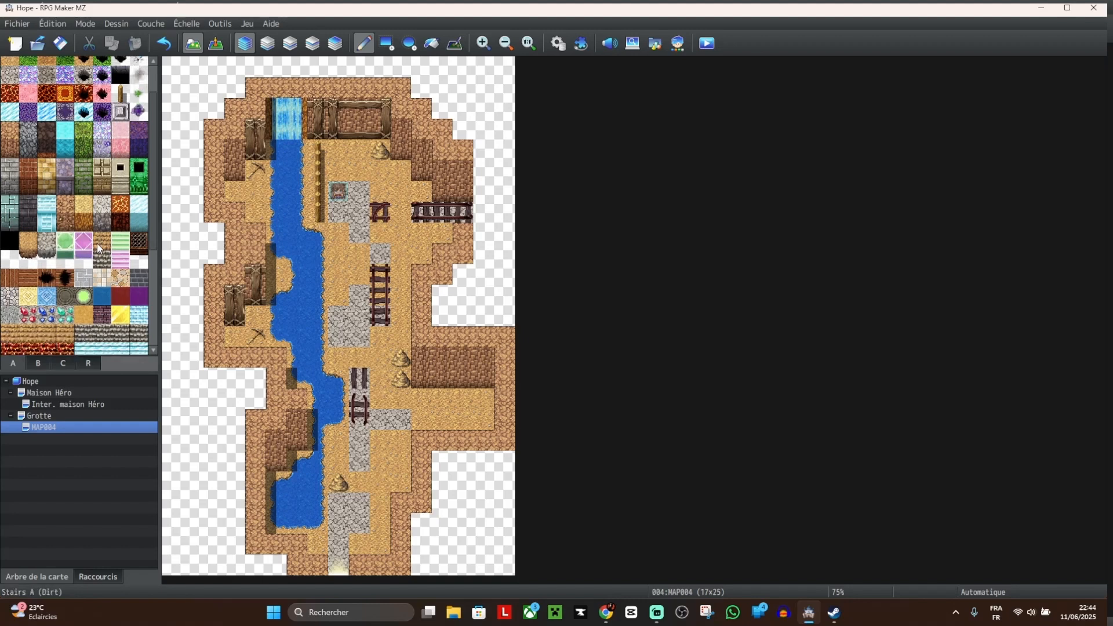
pyautogui.scroll(-6, 99, 249)
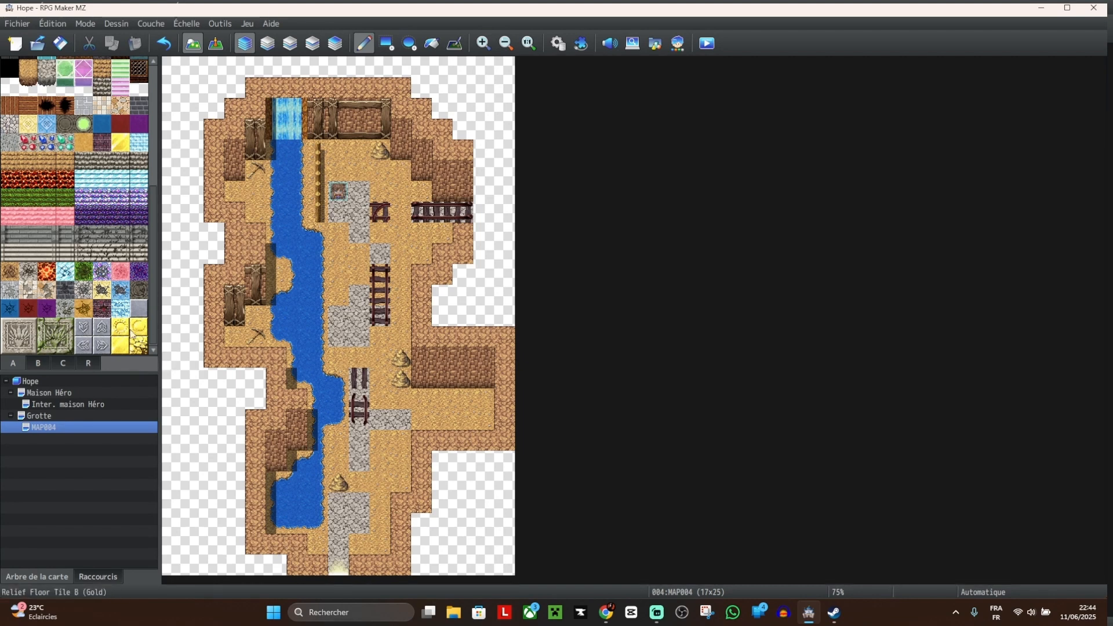
pyautogui.click(37, 363)
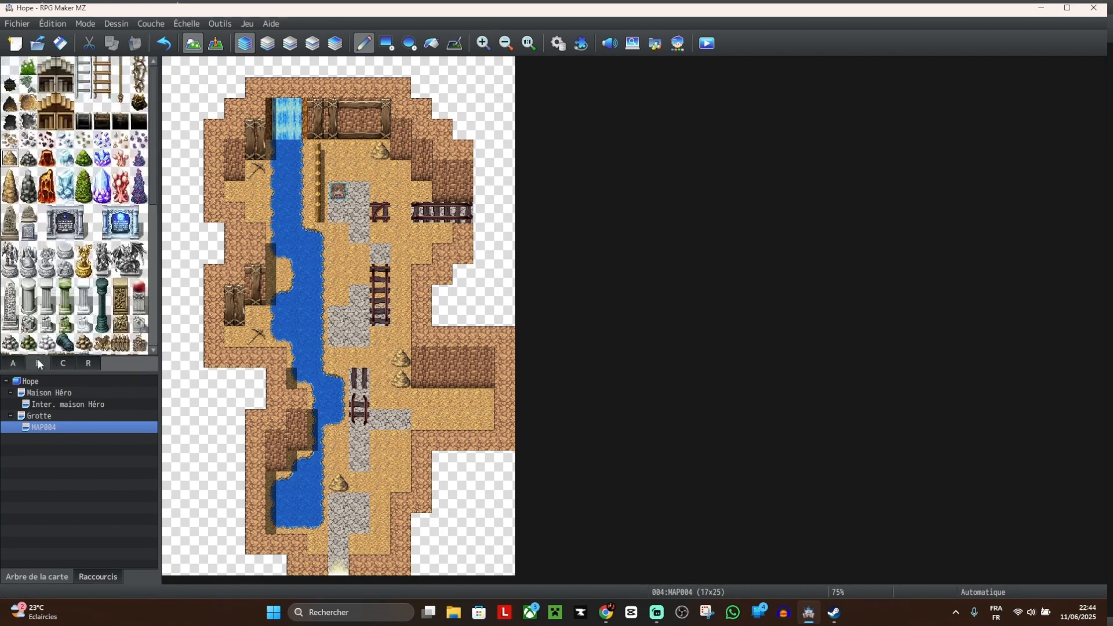
# Step: Place the dark broken container at tile 11,20 and the brown broken barrel directly above it, along the southern chamber's east wall
pyautogui.scroll(-3, 94, 311)
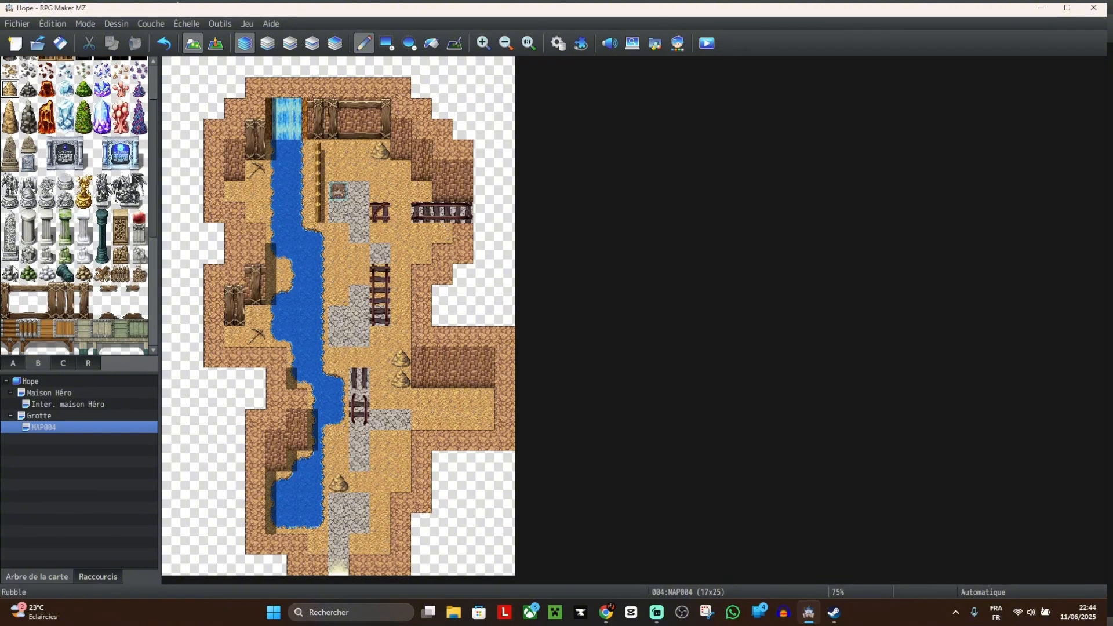
pyautogui.scroll(-3, 83, 290)
pyautogui.scroll(-5, 83, 290)
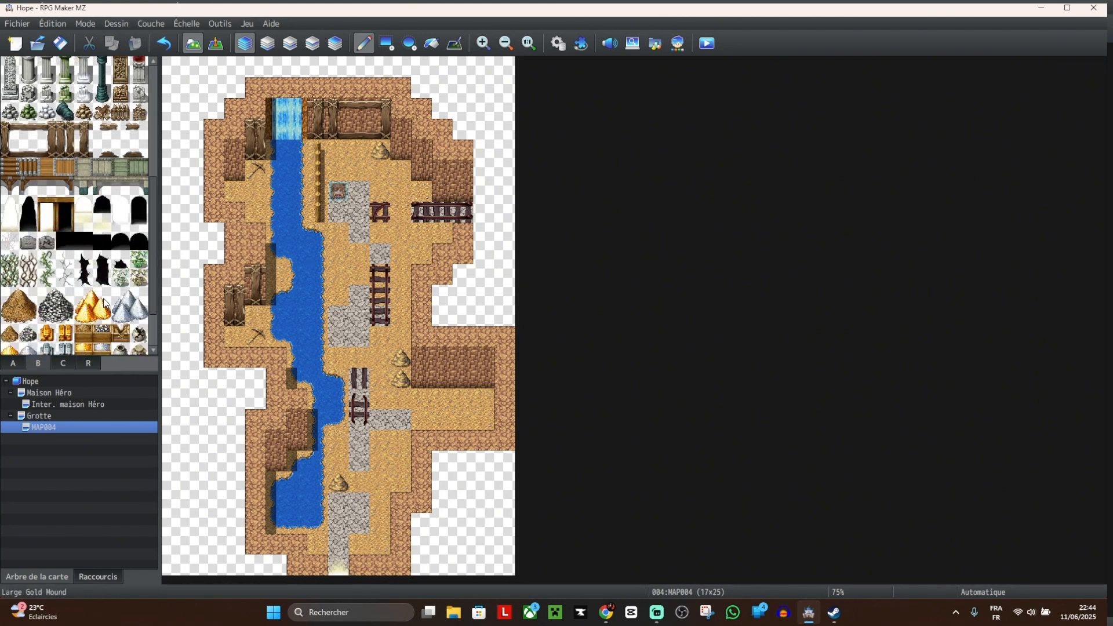
pyautogui.scroll(-3, 103, 298)
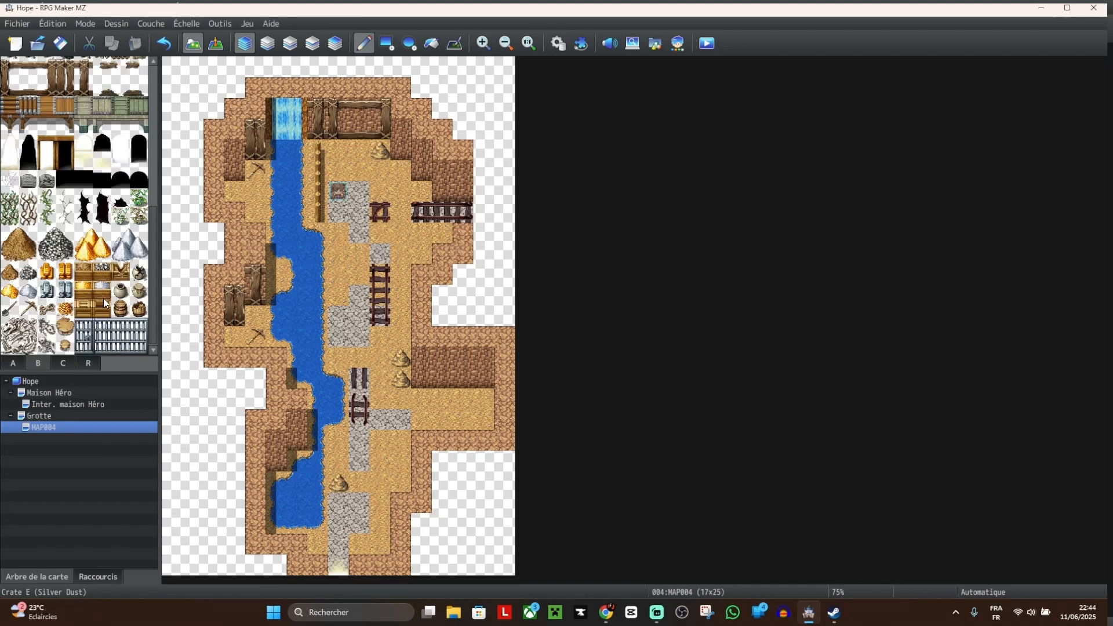
pyautogui.click(139, 272)
pyautogui.click(421, 483)
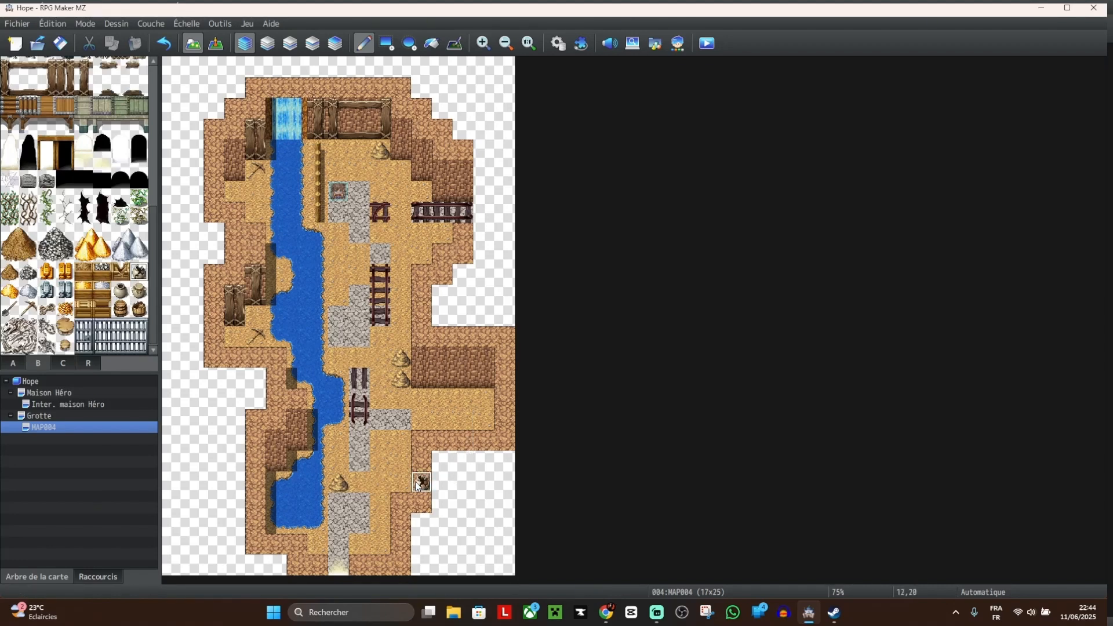
pyautogui.click(407, 483)
pyautogui.rightClick(422, 463)
pyautogui.click(422, 483)
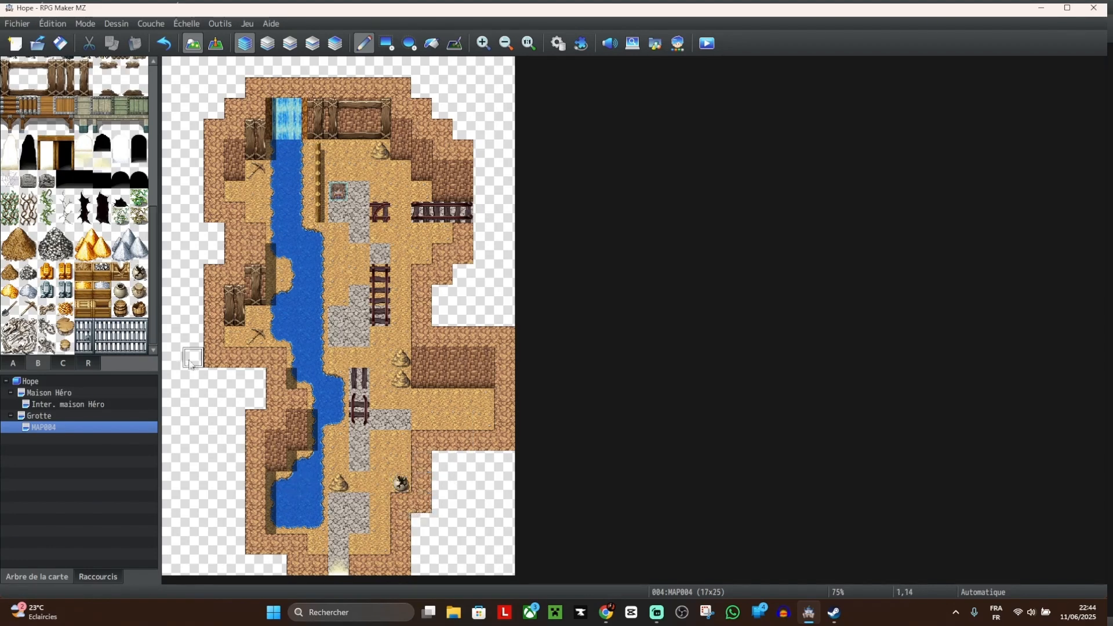
pyautogui.click(139, 308)
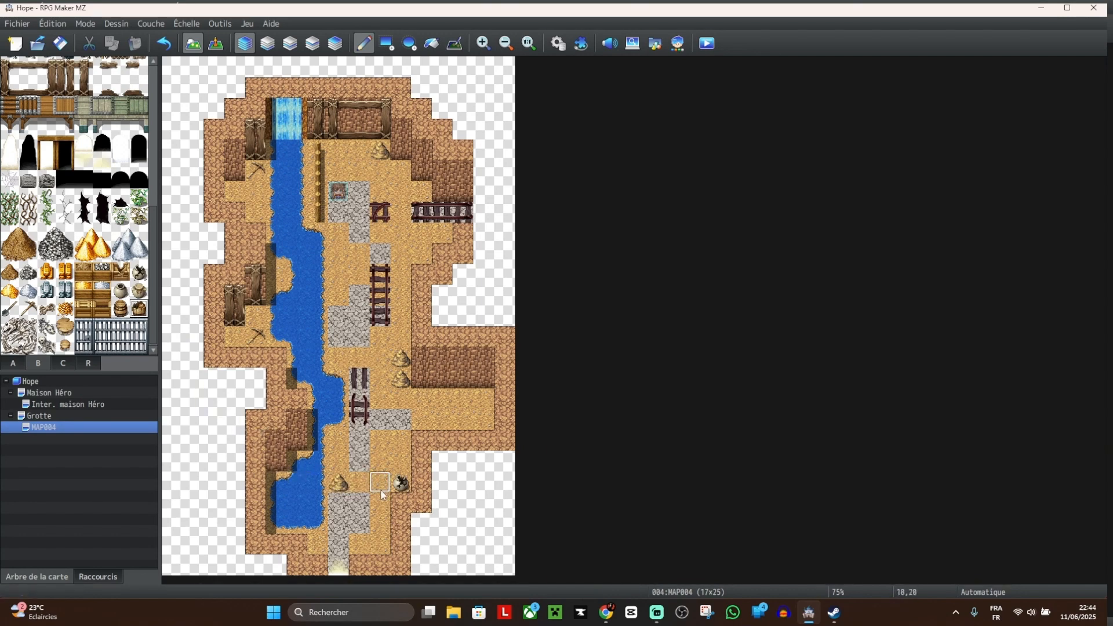
pyautogui.click(400, 463)
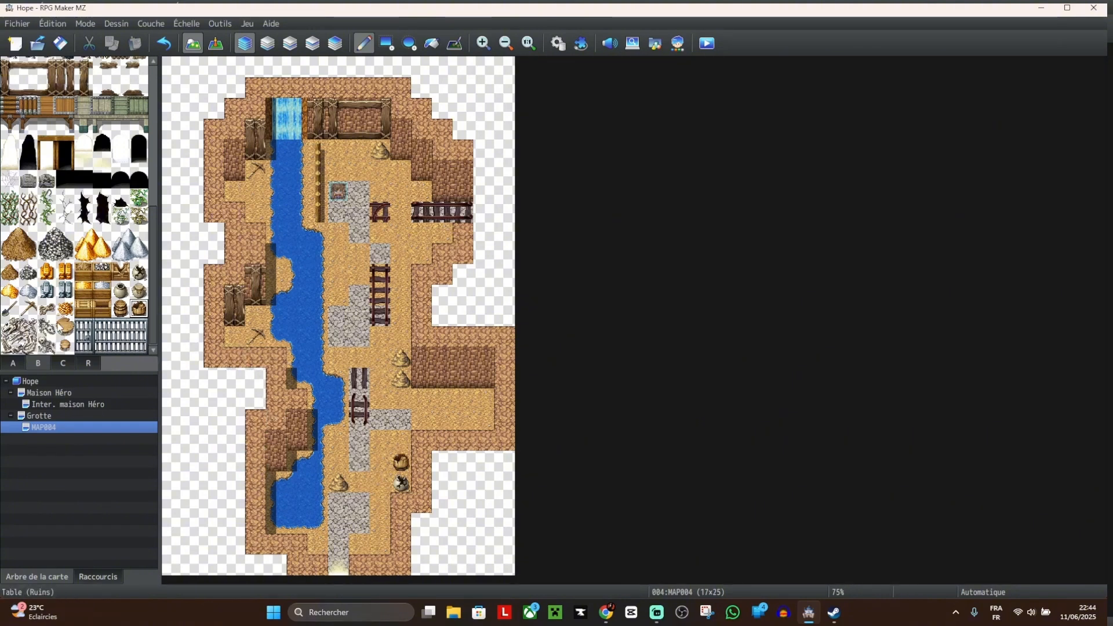
# Step: Place small bones beside the pickaxe in the middle western alcove and a shovel in the upper western alcove
pyautogui.click(47, 327)
pyautogui.click(234, 336)
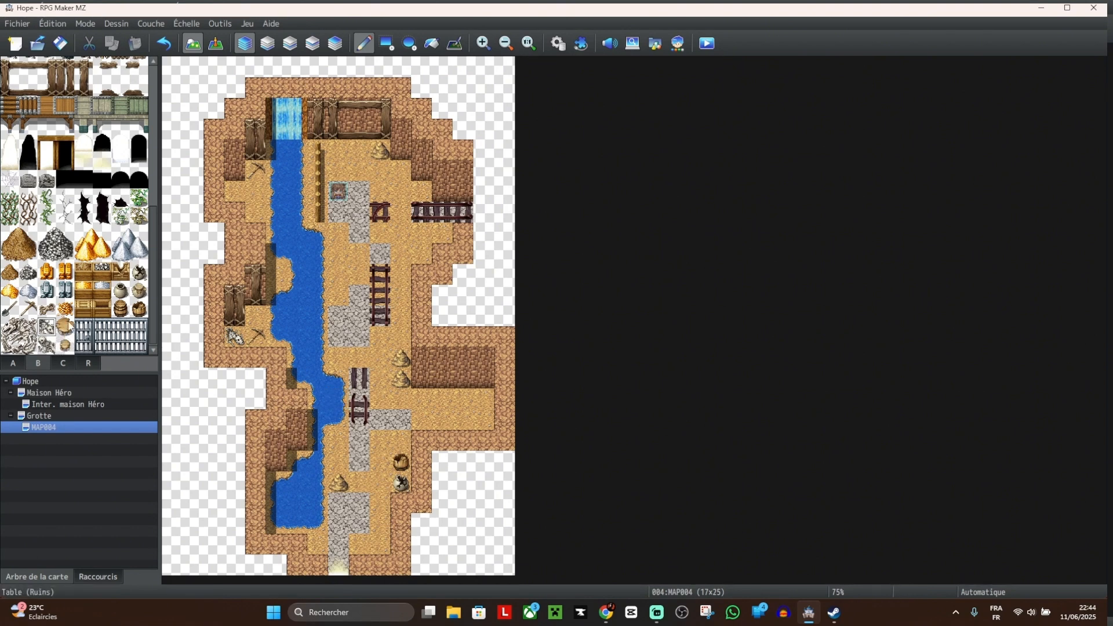
pyautogui.click(10, 309)
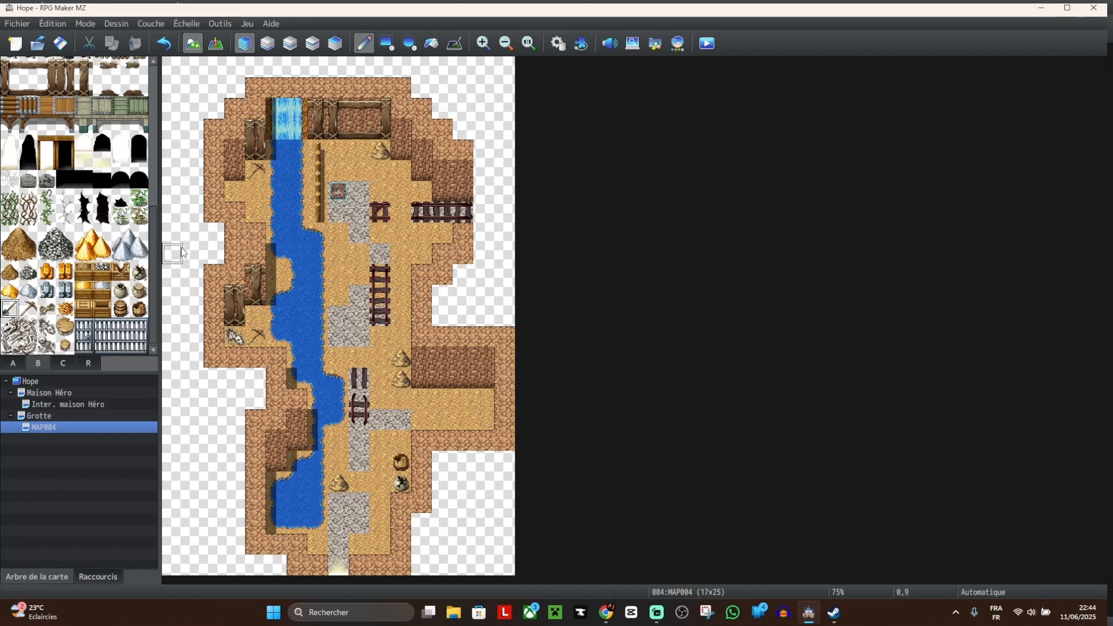
pyautogui.click(234, 192)
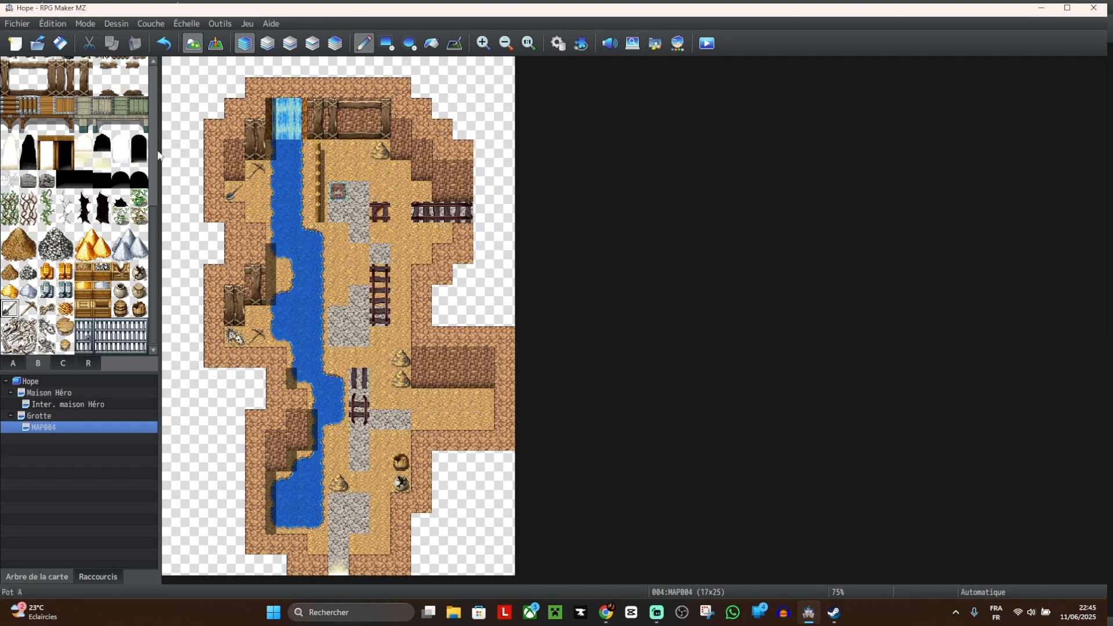
# Step: Start a quick treasure event at tile 15,16 in the eastern side chamber, using the closed brown wooden chest image from !Chest
pyautogui.click(216, 45)
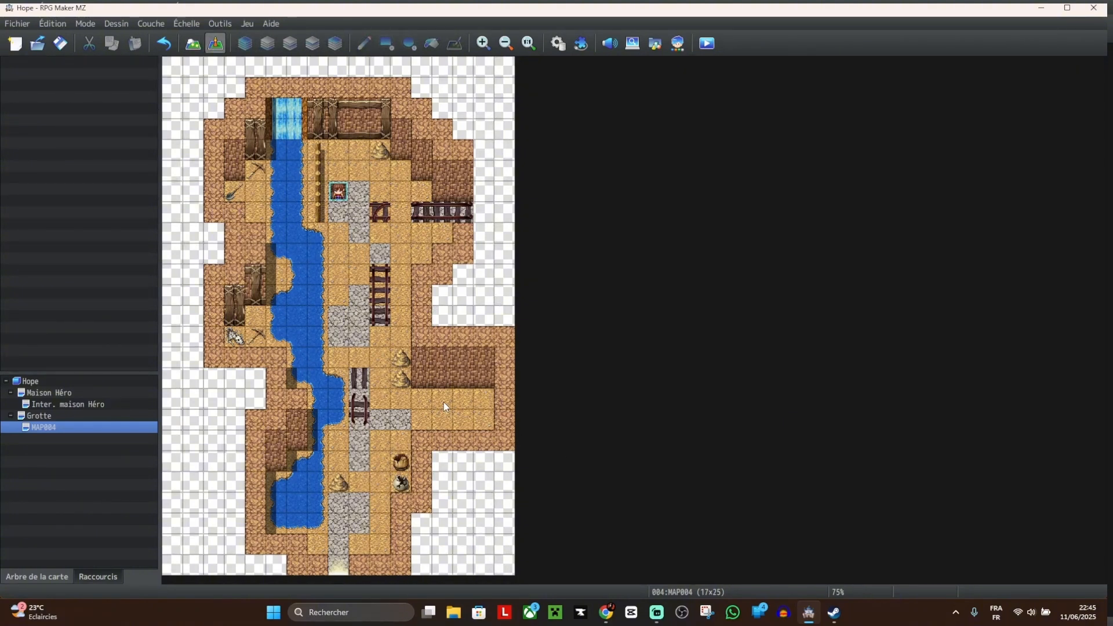
pyautogui.rightClick(482, 400)
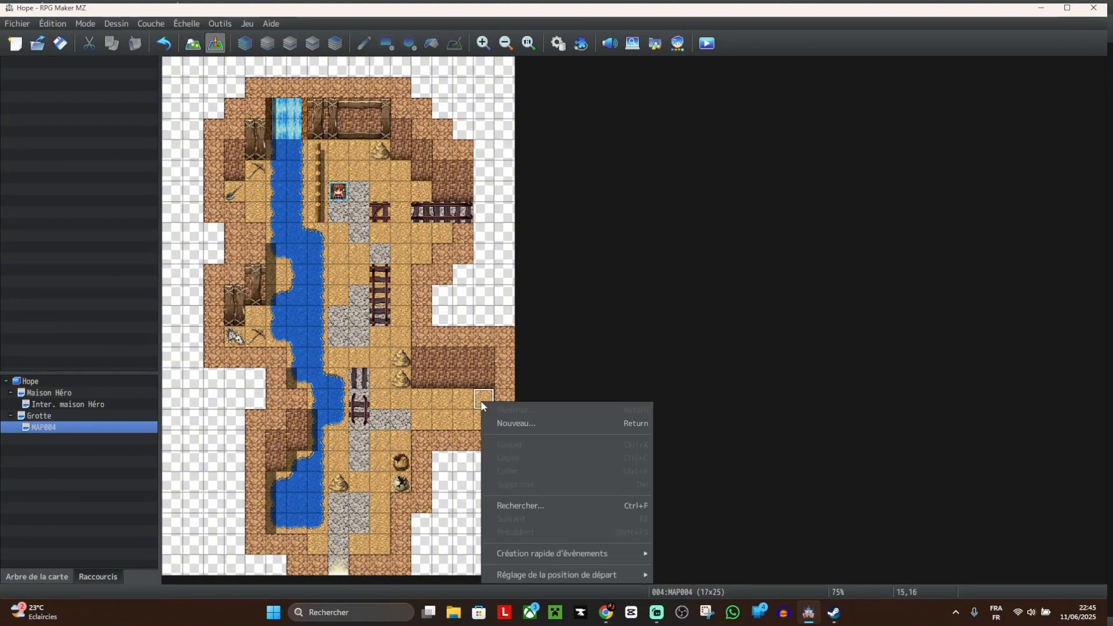
pyautogui.moveTo(621, 552)
pyautogui.click(685, 579)
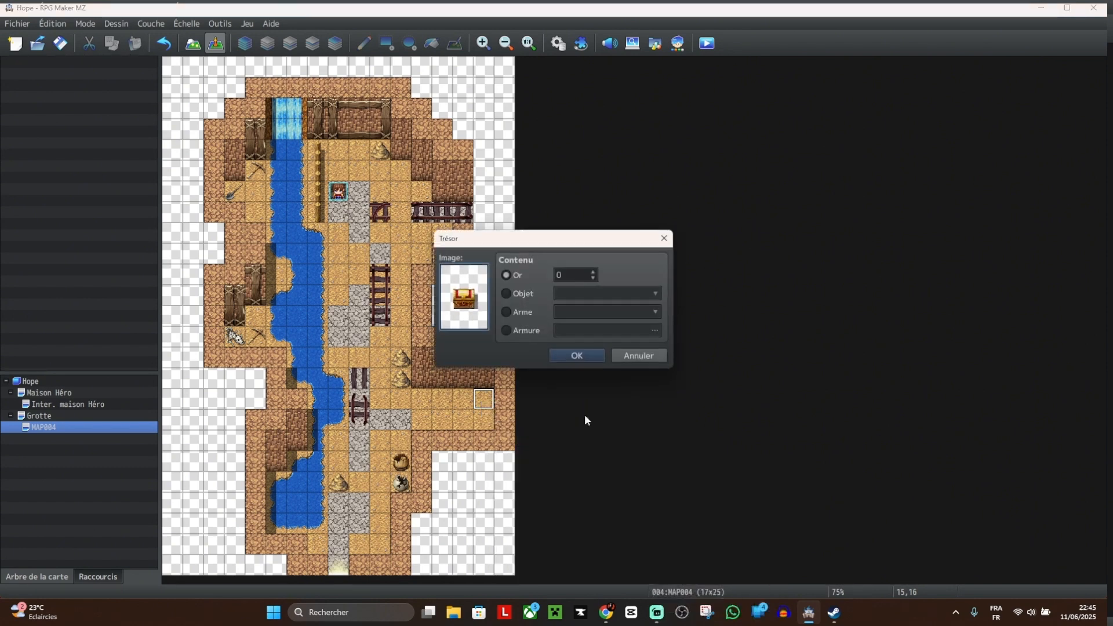
pyautogui.doubleClick(474, 307)
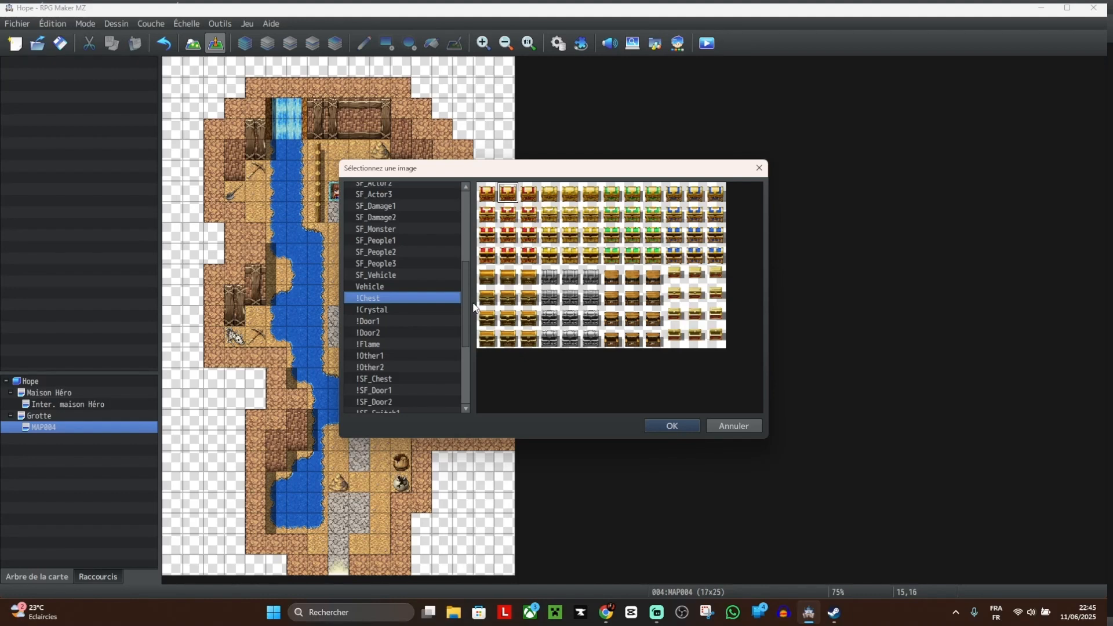
pyautogui.click(613, 279)
pyautogui.click(668, 427)
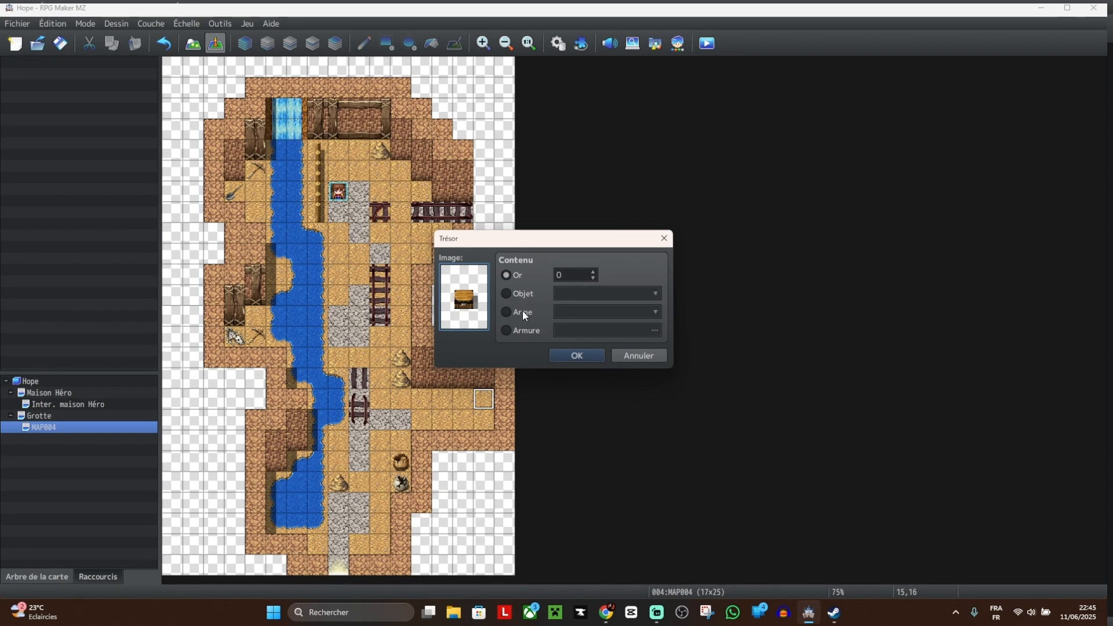
# Step: Set the chest's content to the item 0007 Potion and create the treasure event
pyautogui.click(520, 294)
pyautogui.click(620, 291)
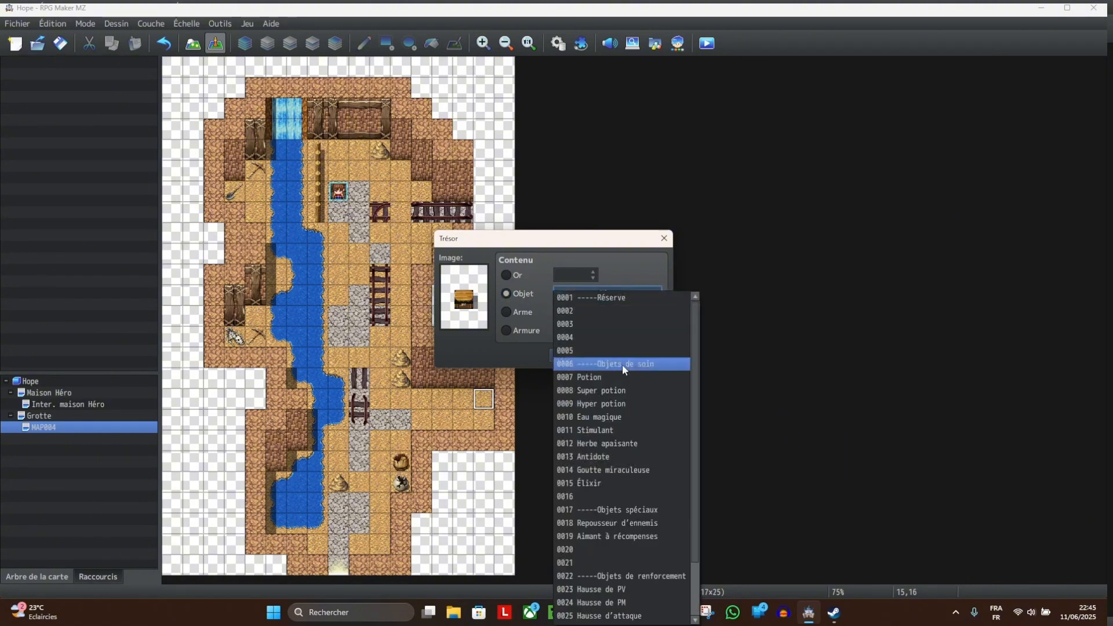
pyautogui.scroll(-1, 663, 416)
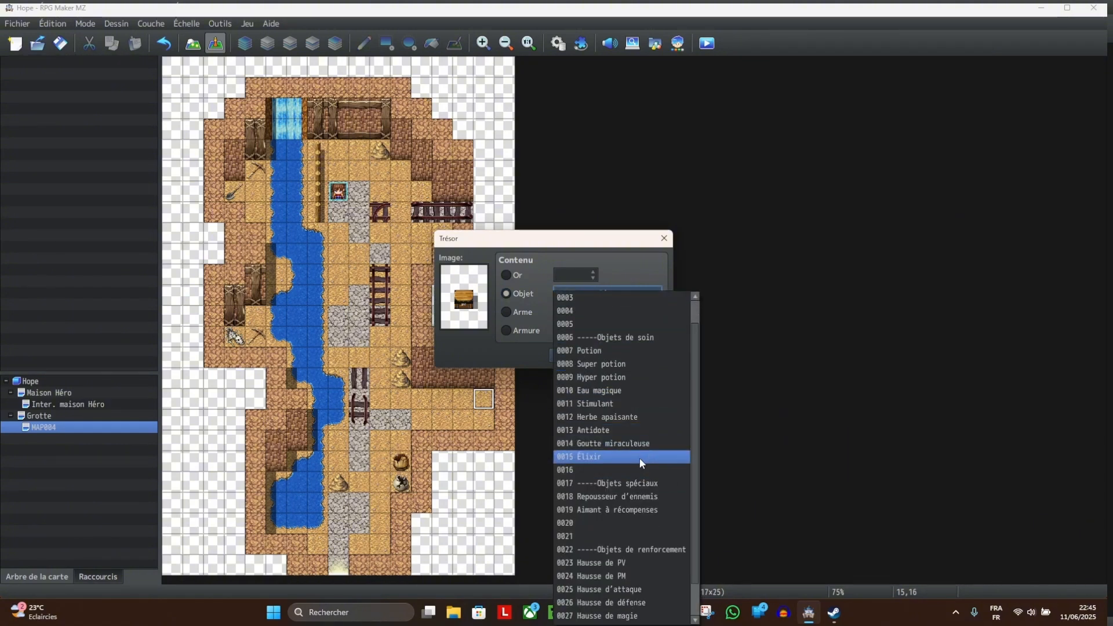
pyautogui.click(631, 352)
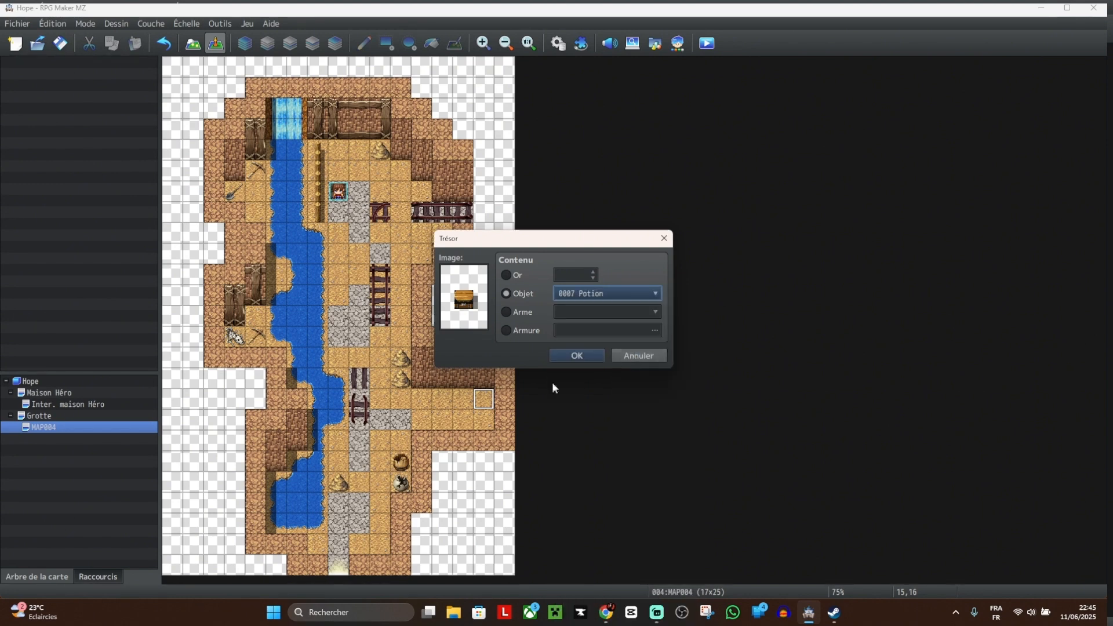
pyautogui.click(593, 351)
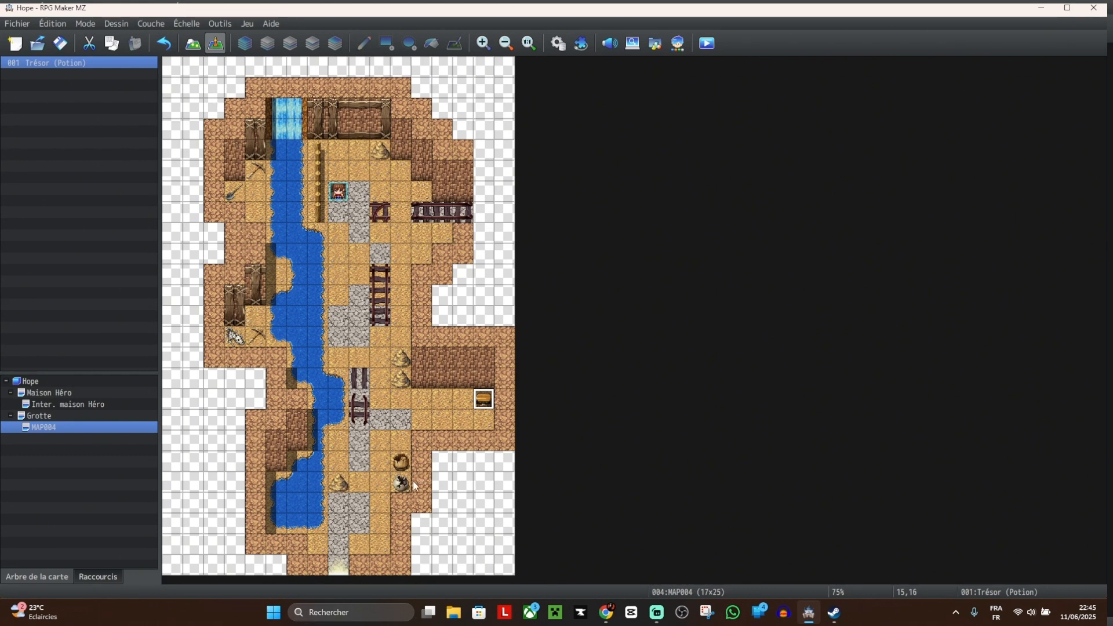
# Step: Create a quick transfer event on the cave's southern exit tile 8,24, leading to tile 14,20 below the cave entrance on map Grotte
pyautogui.rightClick(343, 567)
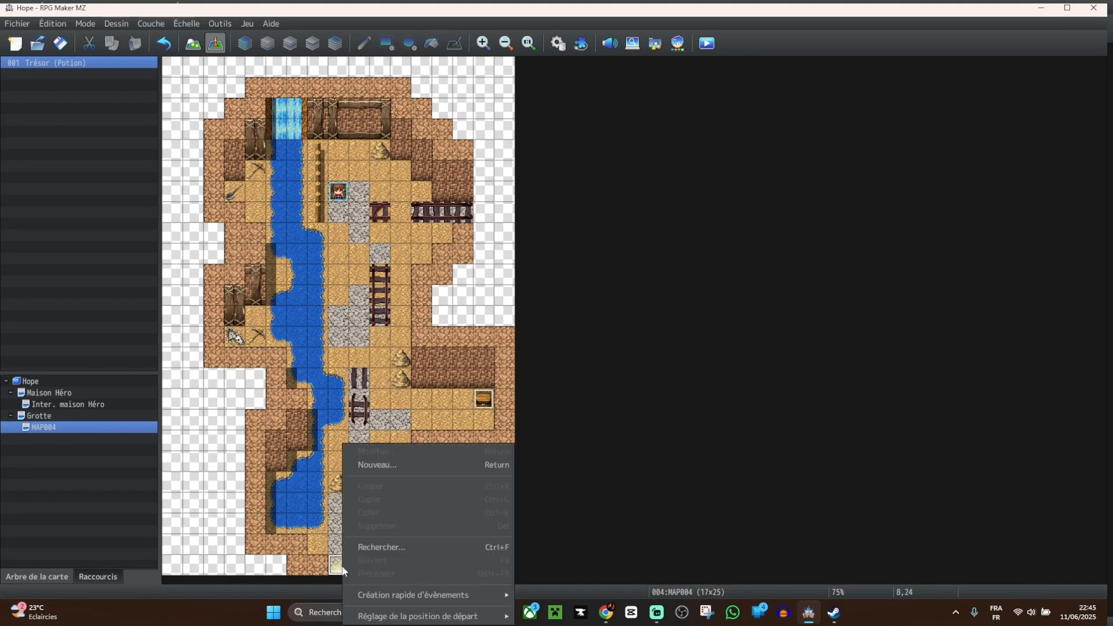
pyautogui.moveTo(479, 618)
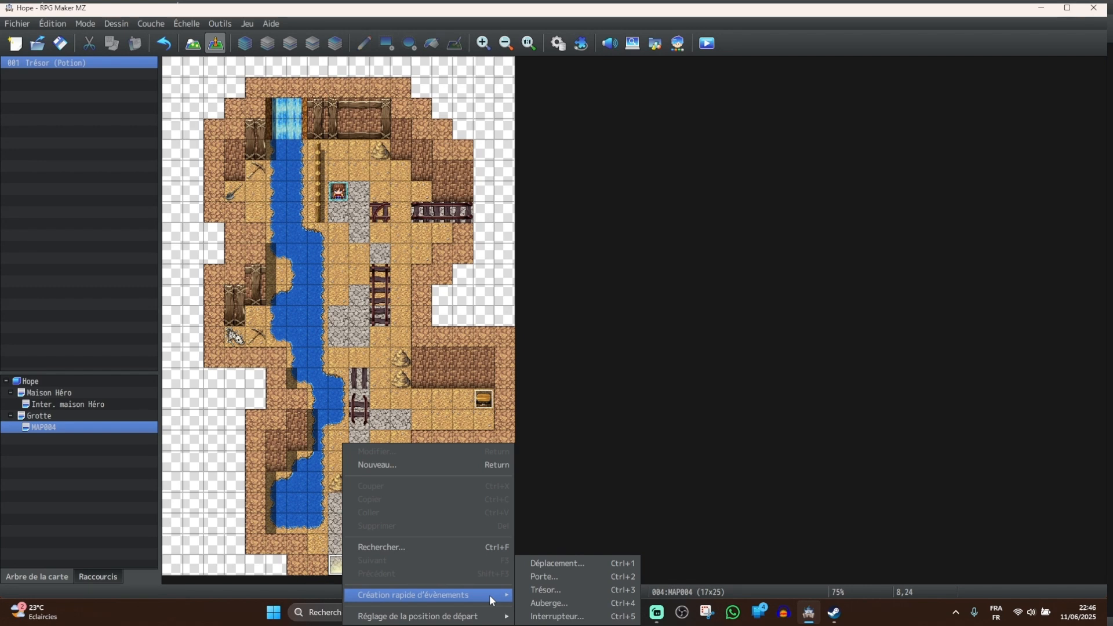
pyautogui.click(583, 565)
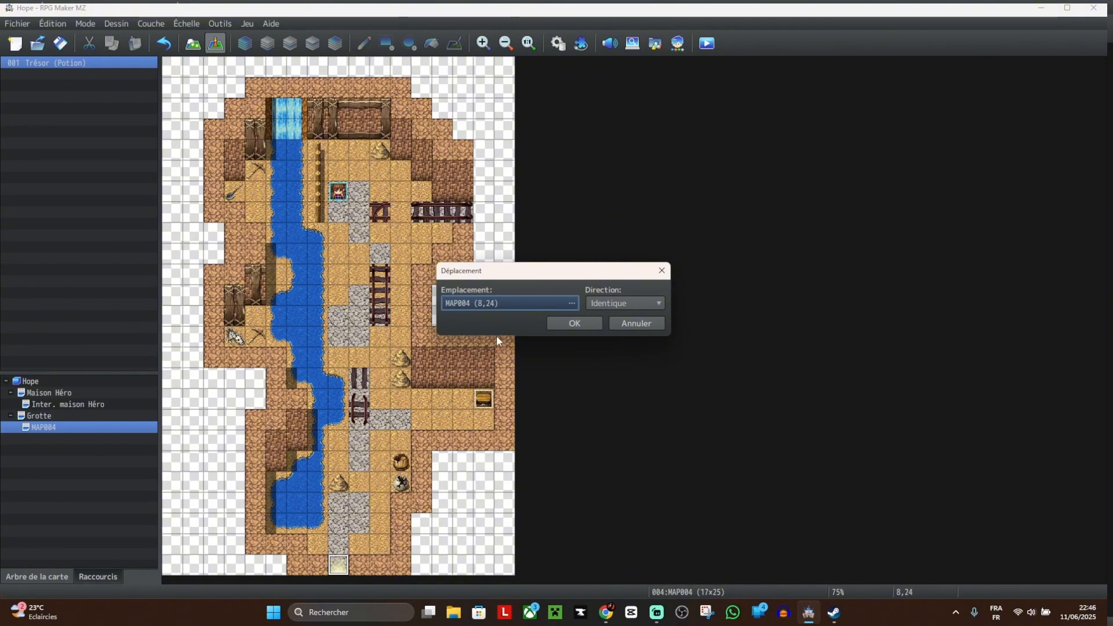
pyautogui.click(496, 303)
pyautogui.click(272, 142)
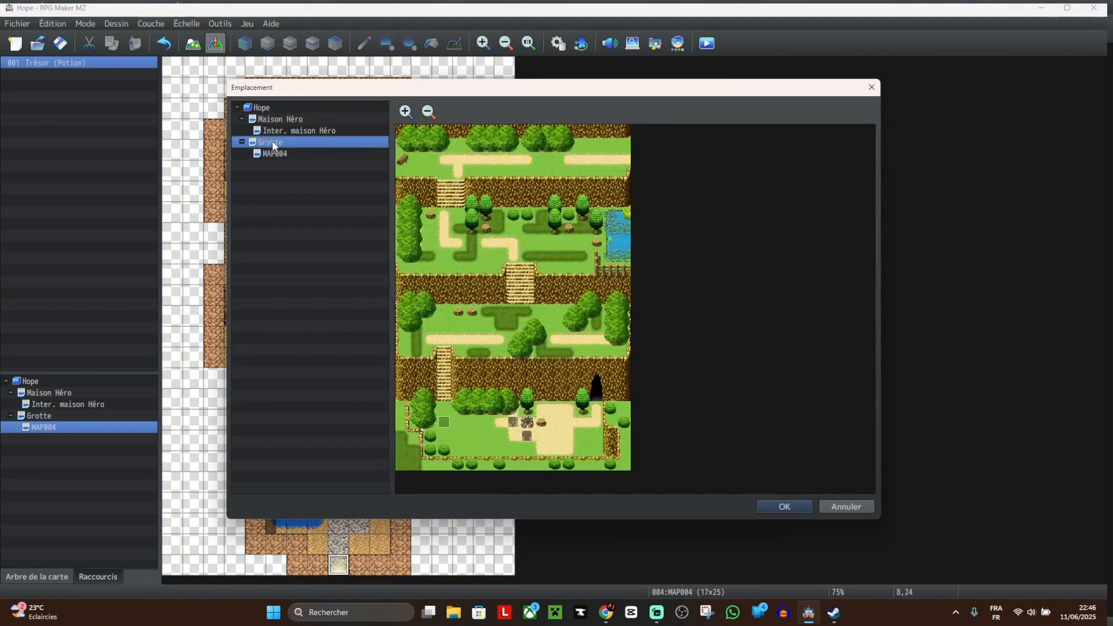
pyautogui.click(597, 422)
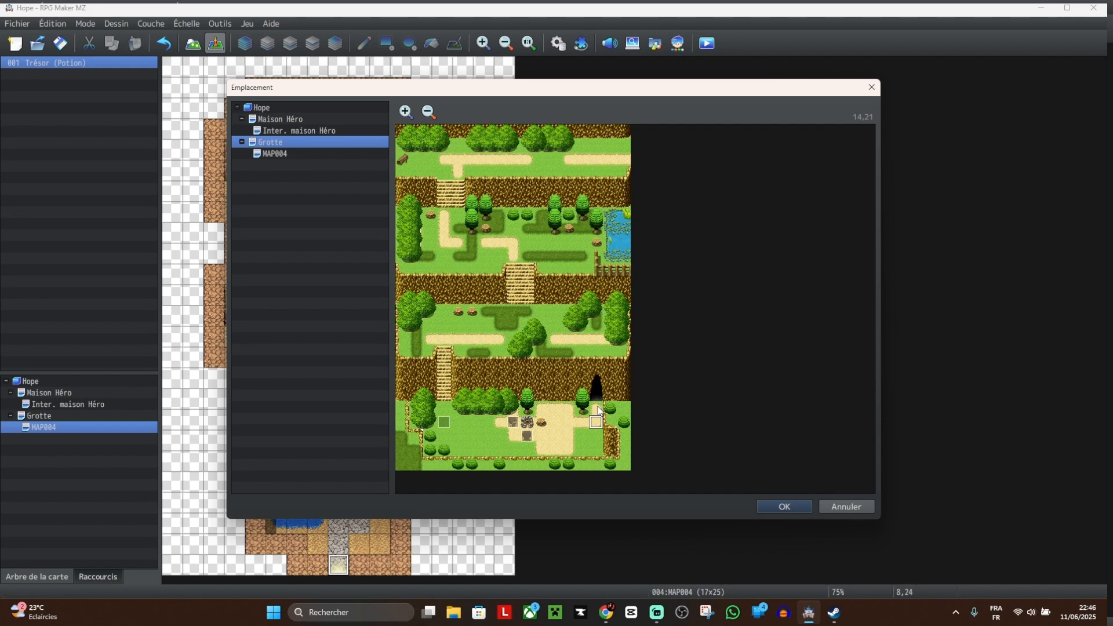
pyautogui.click(598, 407)
pyautogui.click(788, 503)
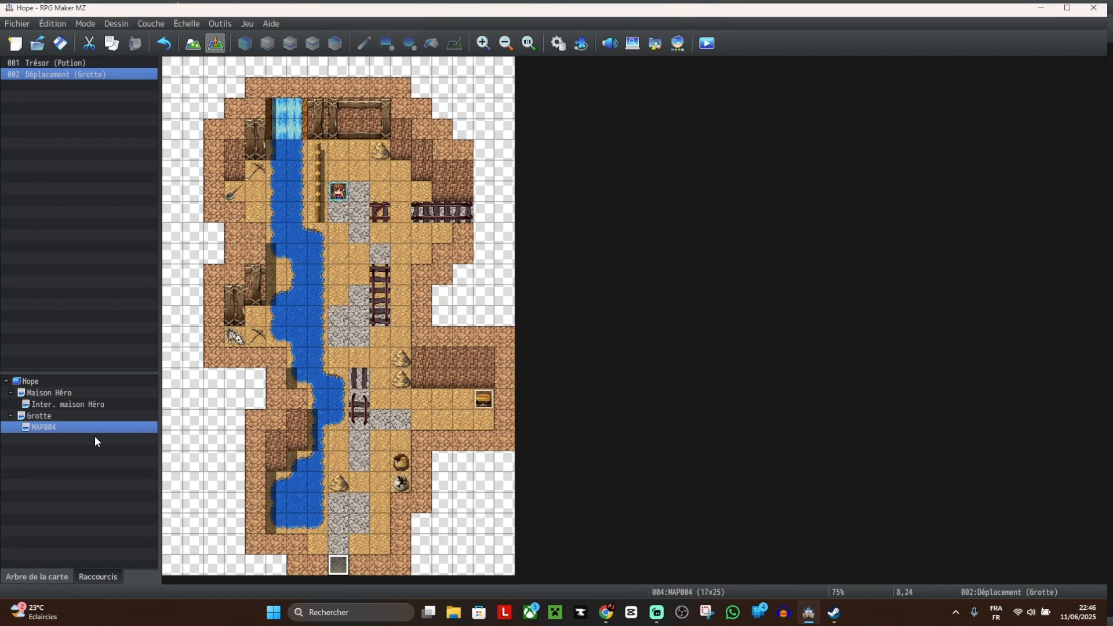
# Step: On map Grotte, create a quick transfer event on the cave entrance tile 14,19, leading to MAP004 at tile 8,23
pyautogui.click(64, 416)
pyautogui.rightClick(465, 460)
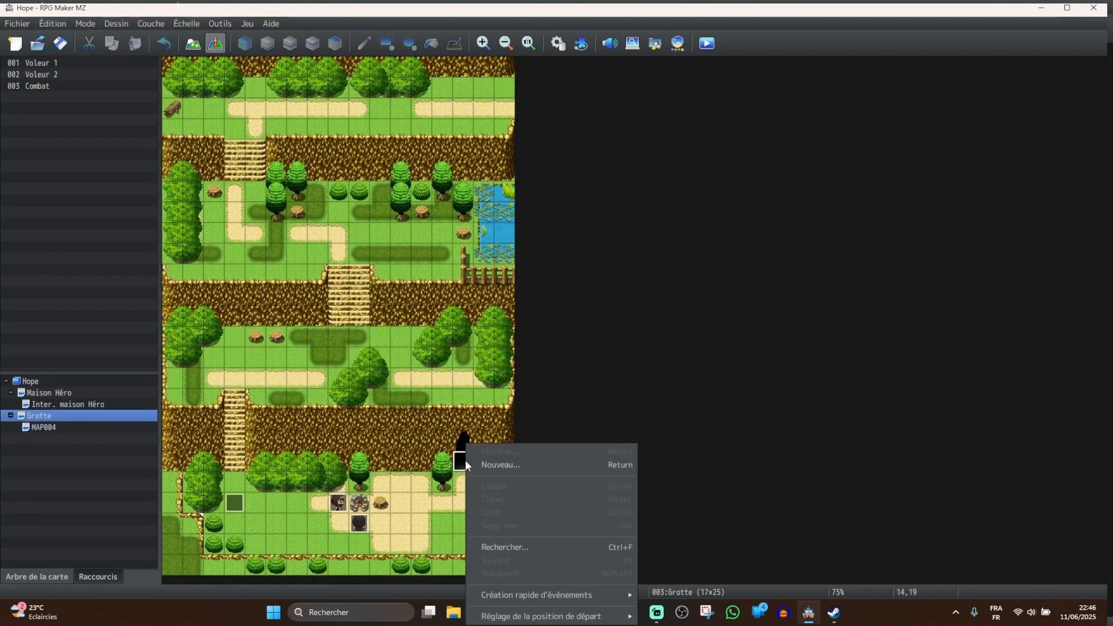
pyautogui.moveTo(617, 595)
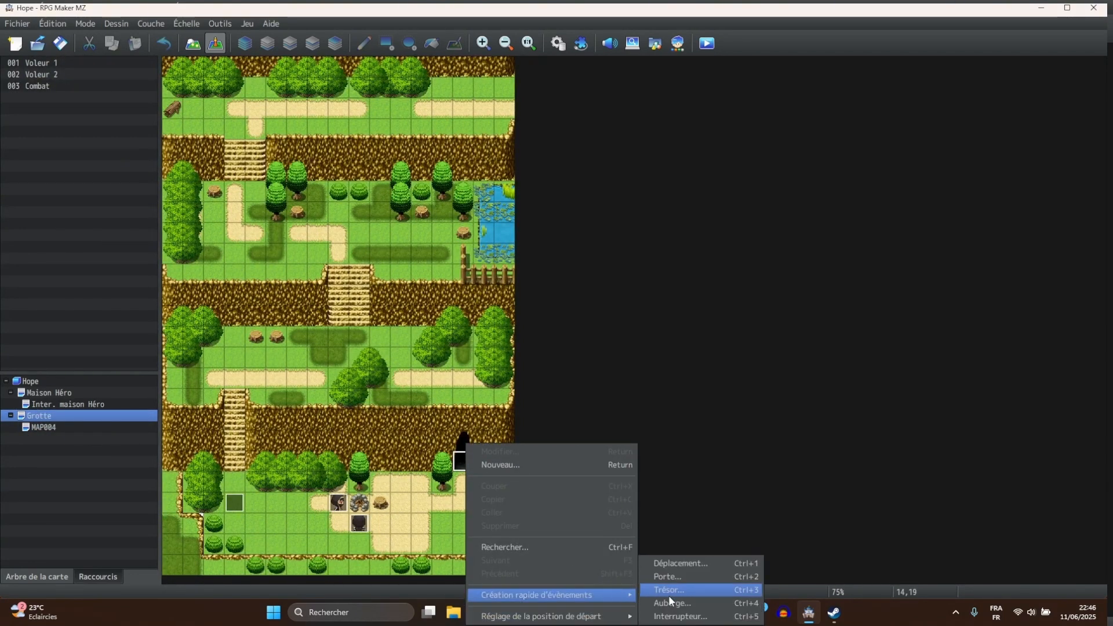
pyautogui.click(687, 563)
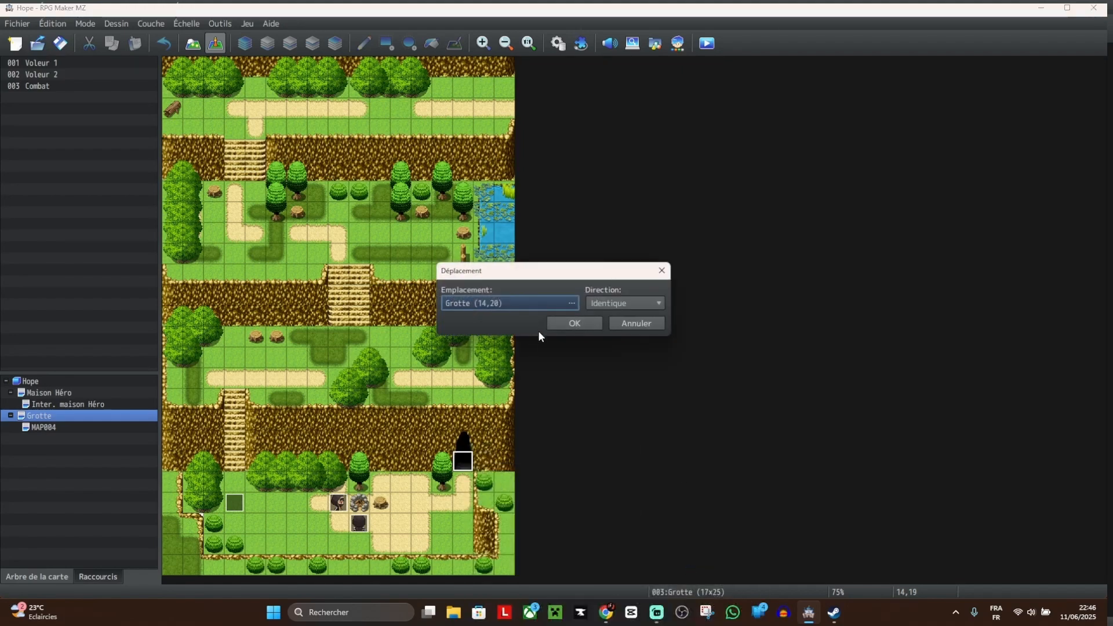
pyautogui.click(538, 303)
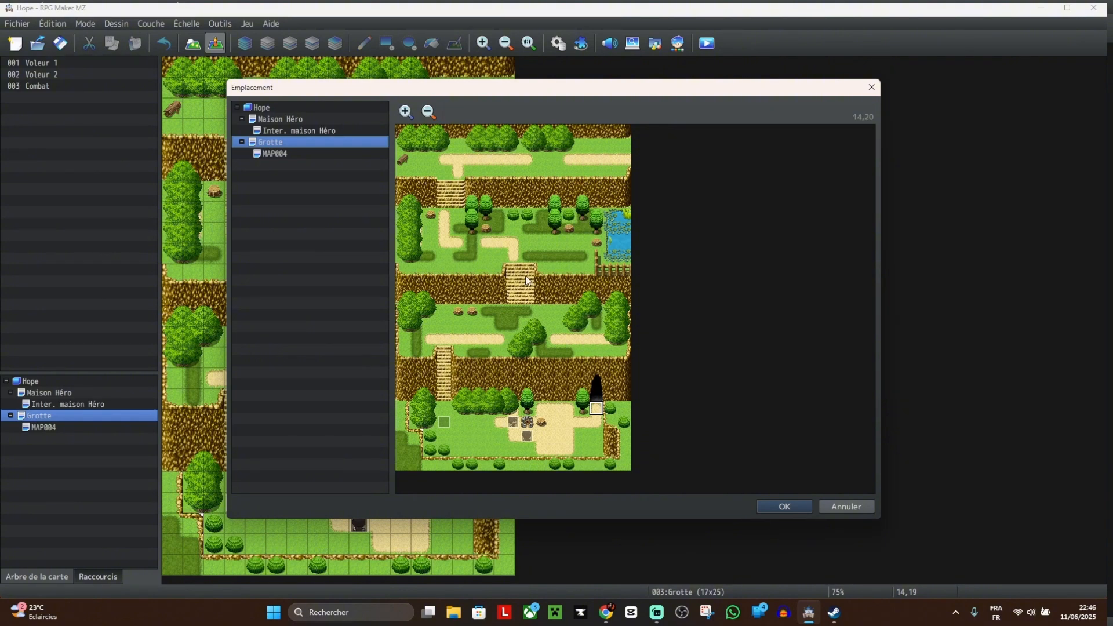
pyautogui.click(308, 154)
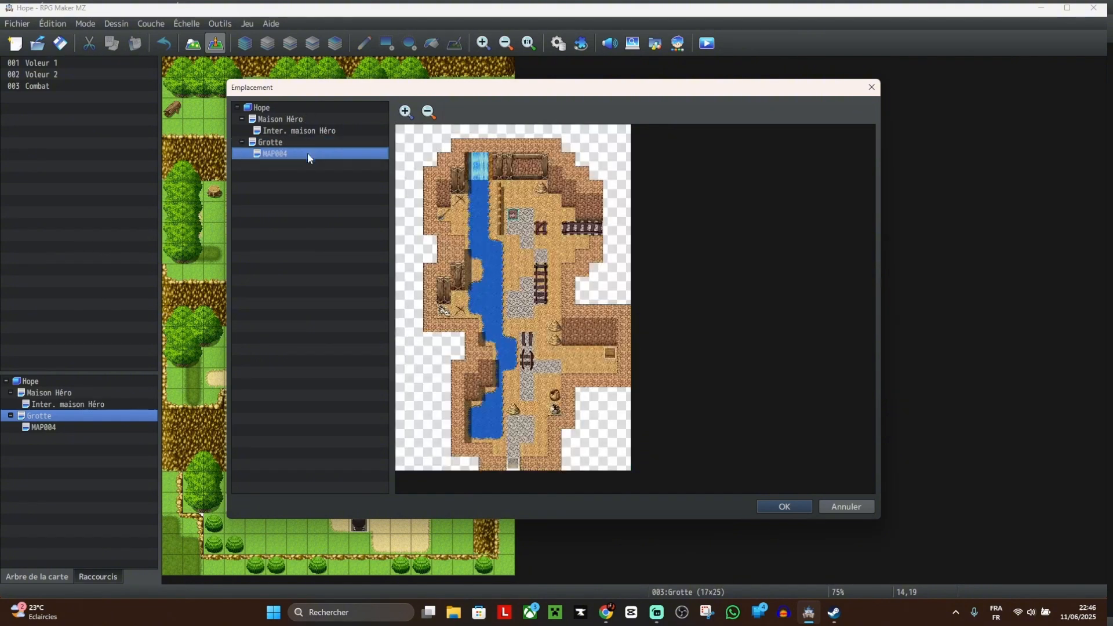
pyautogui.click(515, 450)
pyautogui.click(784, 506)
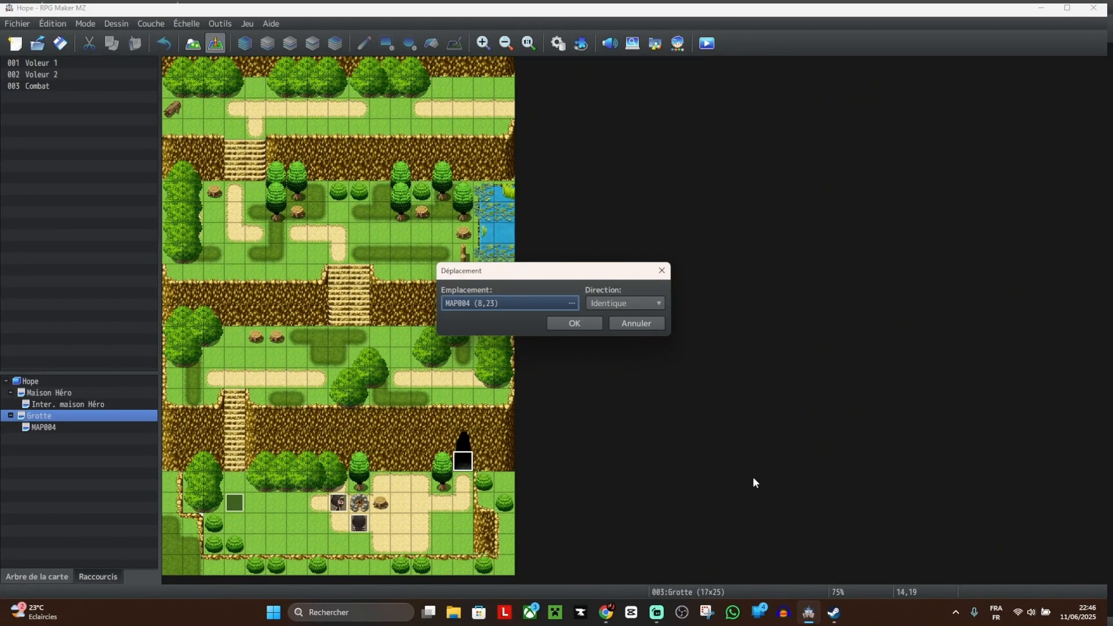
pyautogui.click(582, 322)
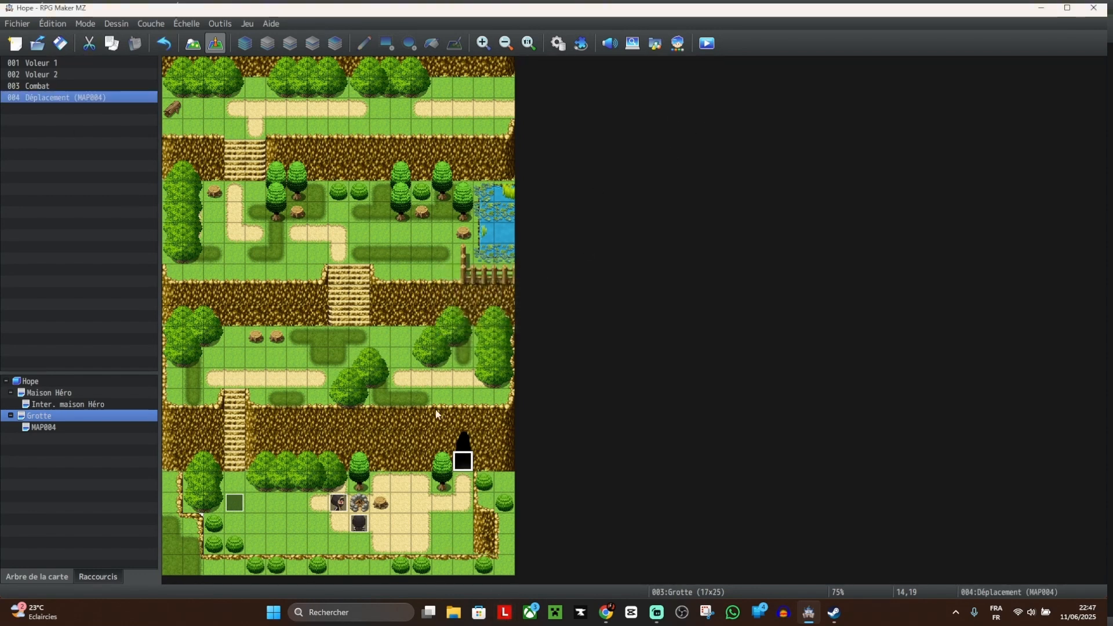
# Step: Set the player's starting position to tile 13,21 on map Grotte, near the cave entrance
pyautogui.rightClick(438, 505)
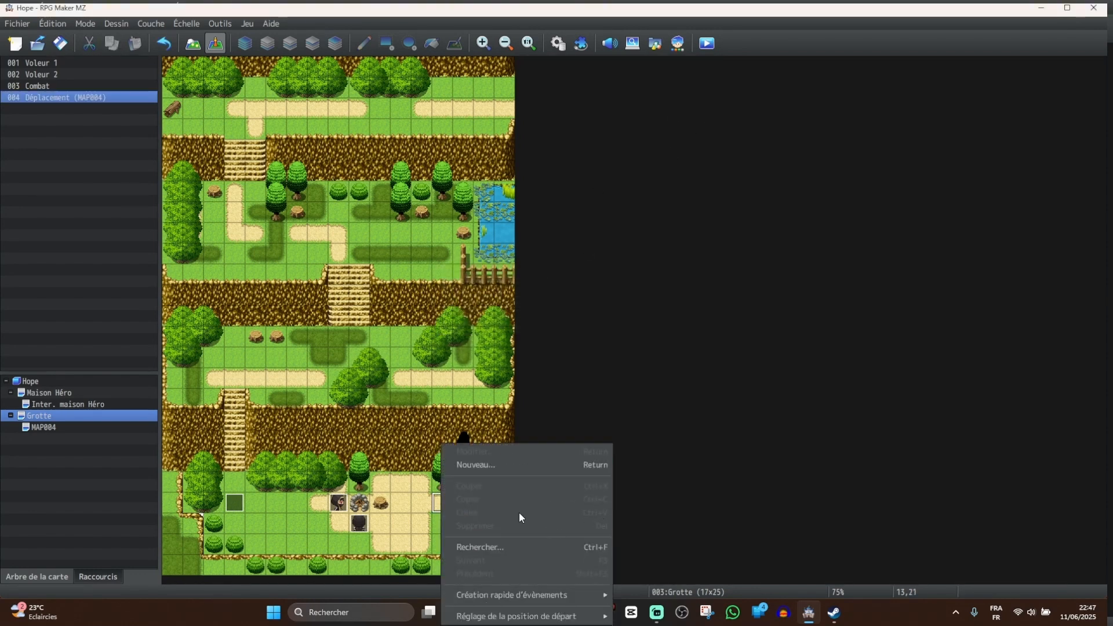
pyautogui.moveTo(545, 596)
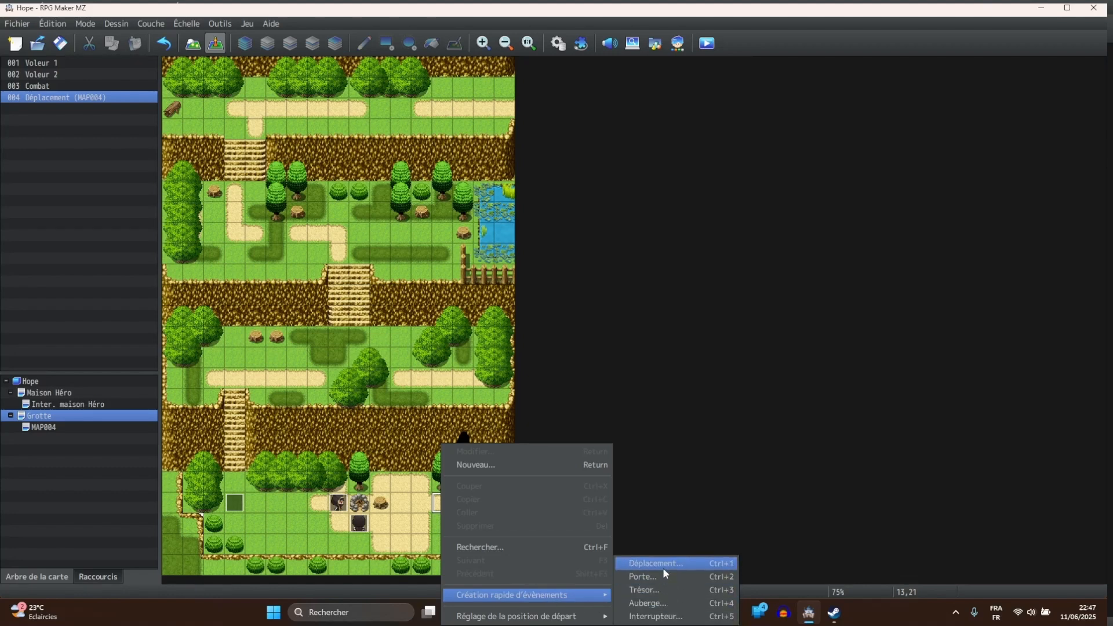
pyautogui.moveTo(580, 616)
pyautogui.click(643, 575)
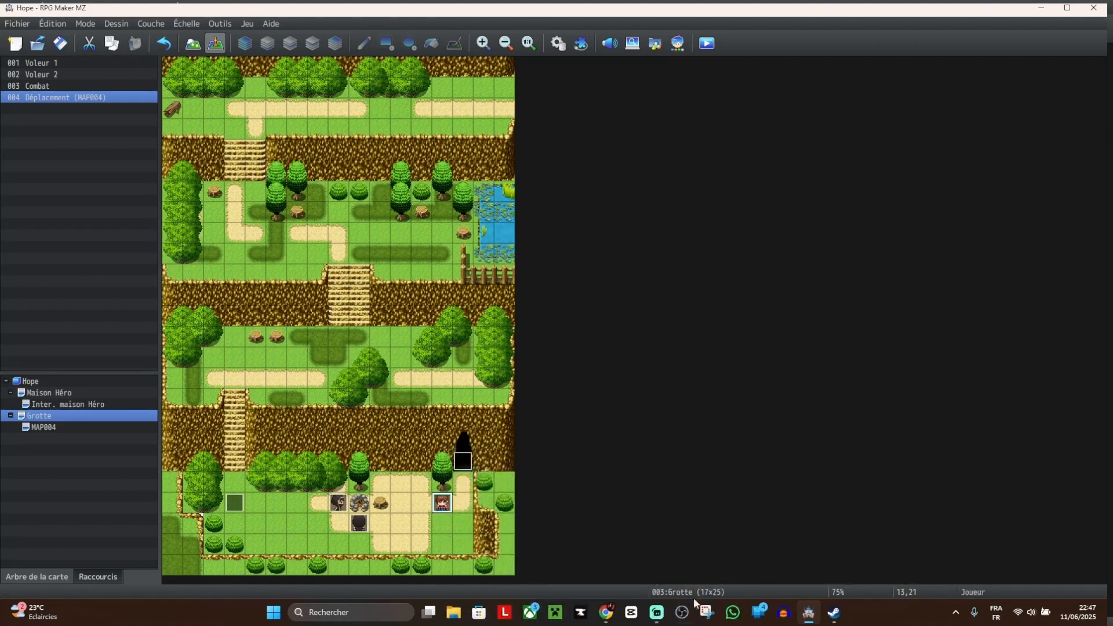
# Step: Save the project and playtest a new game, walking into the cave and back outside to test both transfers
pyautogui.click(712, 49)
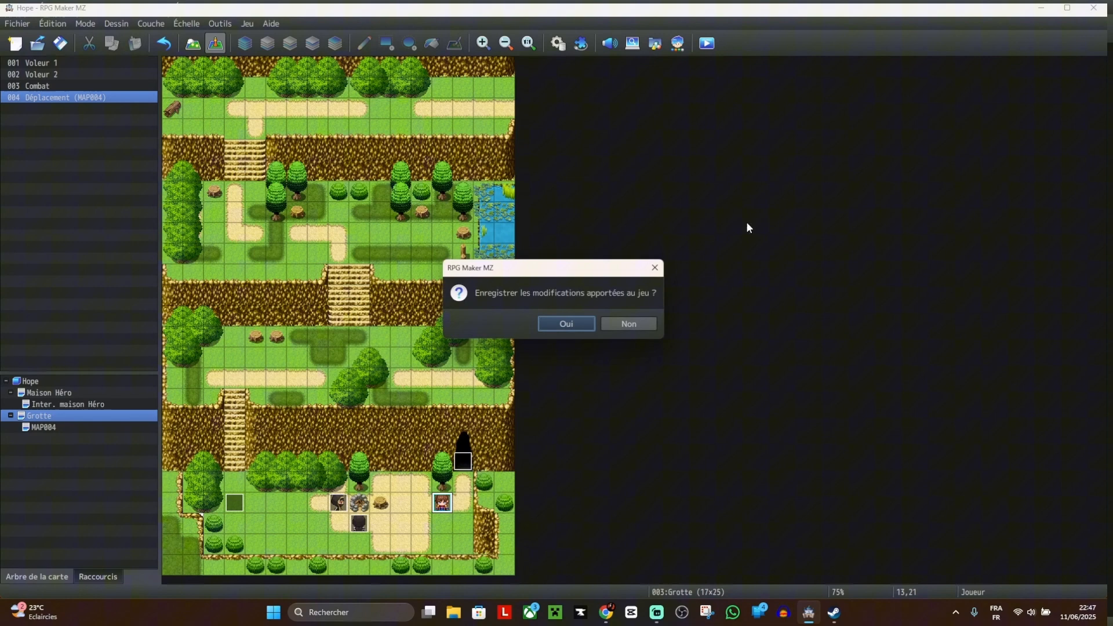
pyautogui.click(589, 322)
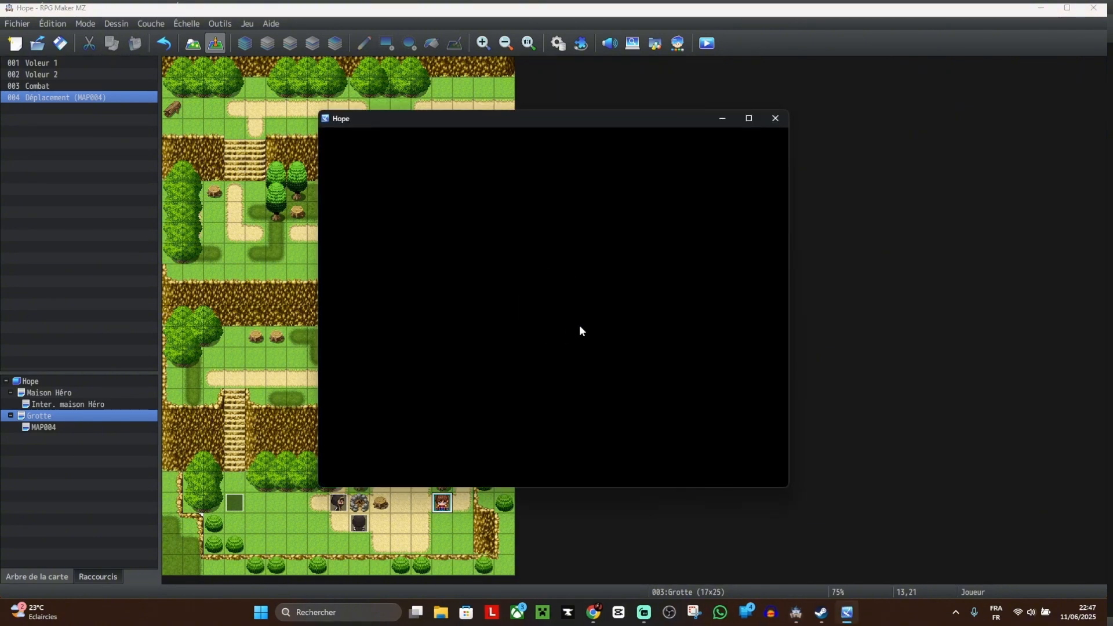
pyautogui.click(555, 358)
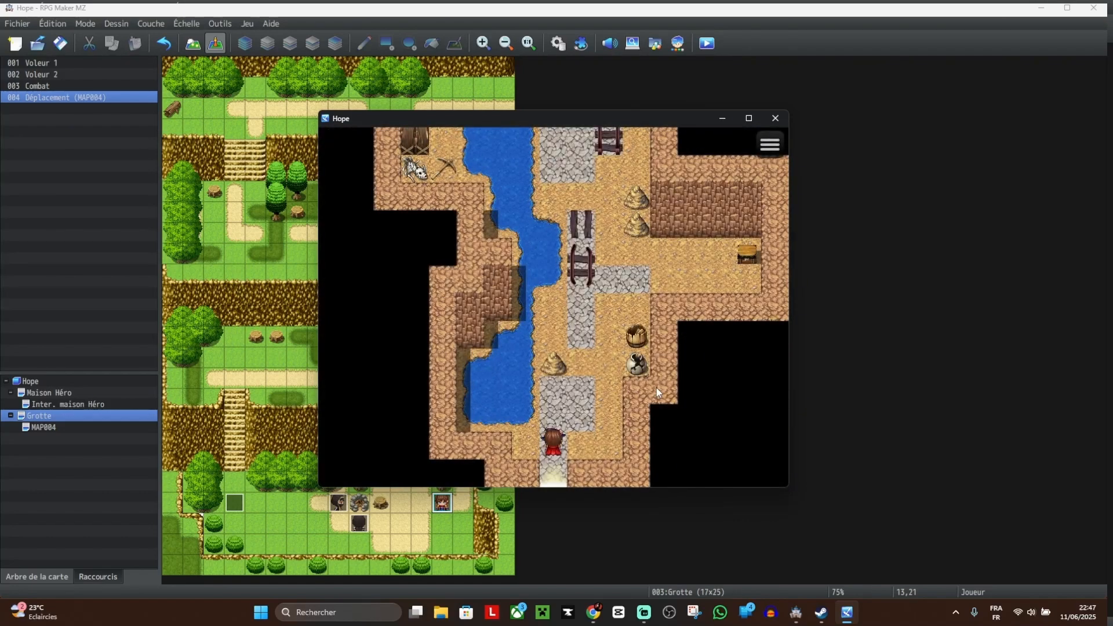
pyautogui.press('Down')
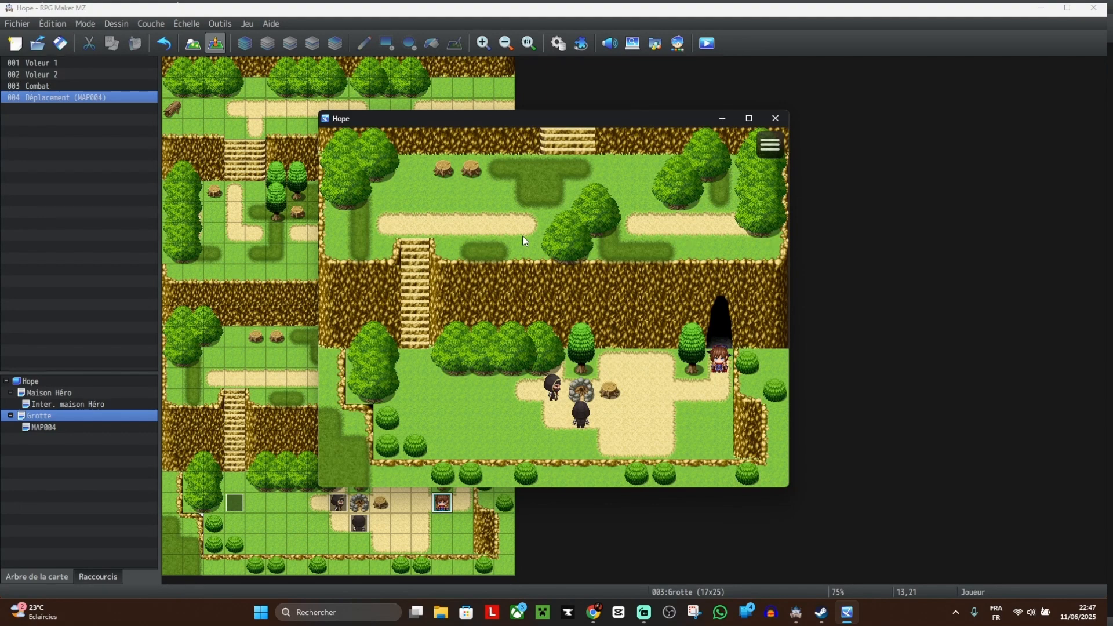
# Step: Check the save slots on the game's save screen and close the playtest
pyautogui.click(775, 151)
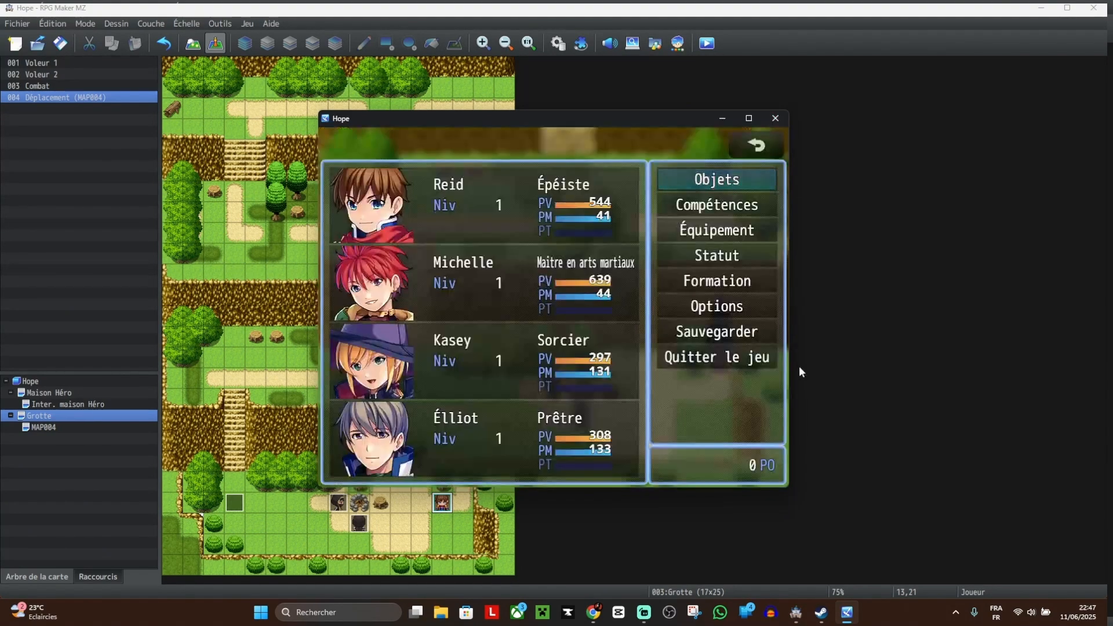
pyautogui.click(735, 339)
pyautogui.press('Up')
pyautogui.press('Up')
pyautogui.press('Down')
pyautogui.press('Down')
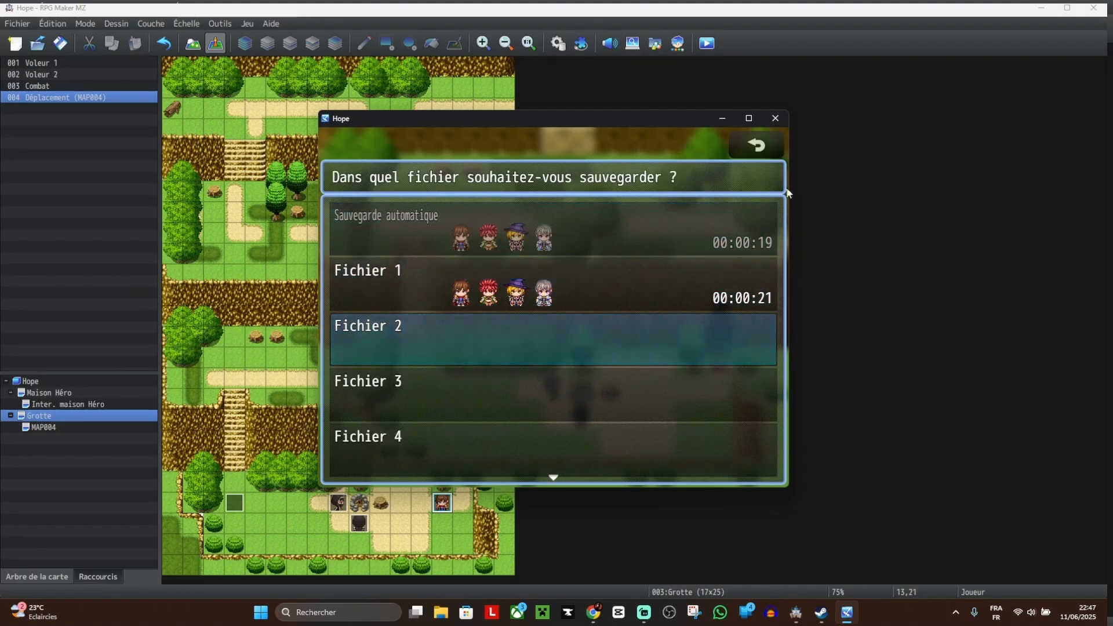
pyautogui.click(775, 118)
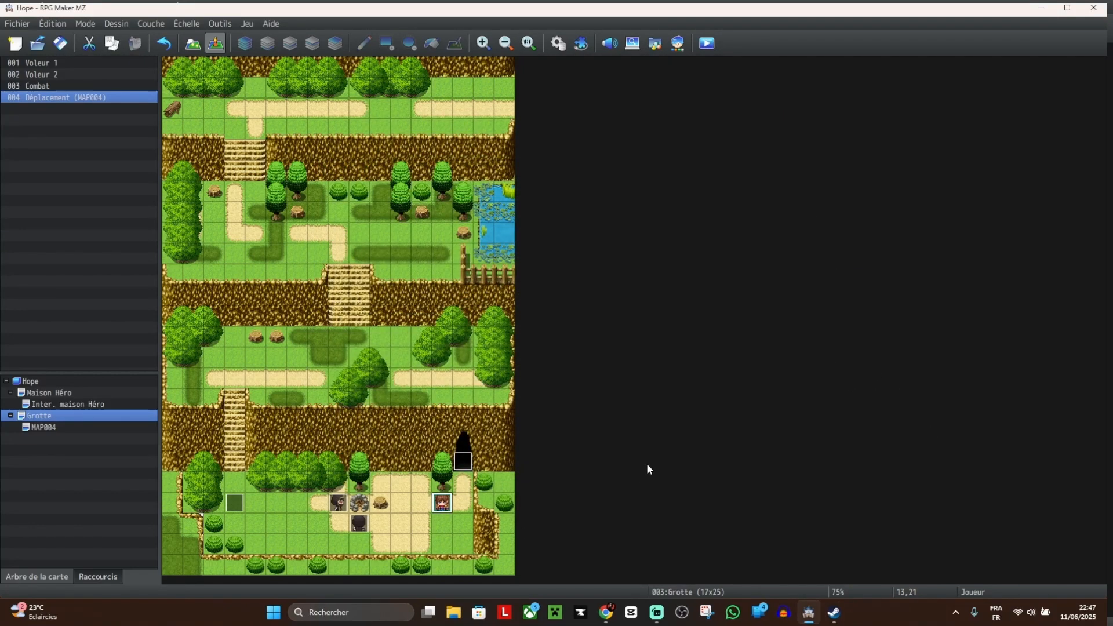
# Step: Rename MAP004 to Mine and set its display name to Mine in the map properties
pyautogui.click(58, 426)
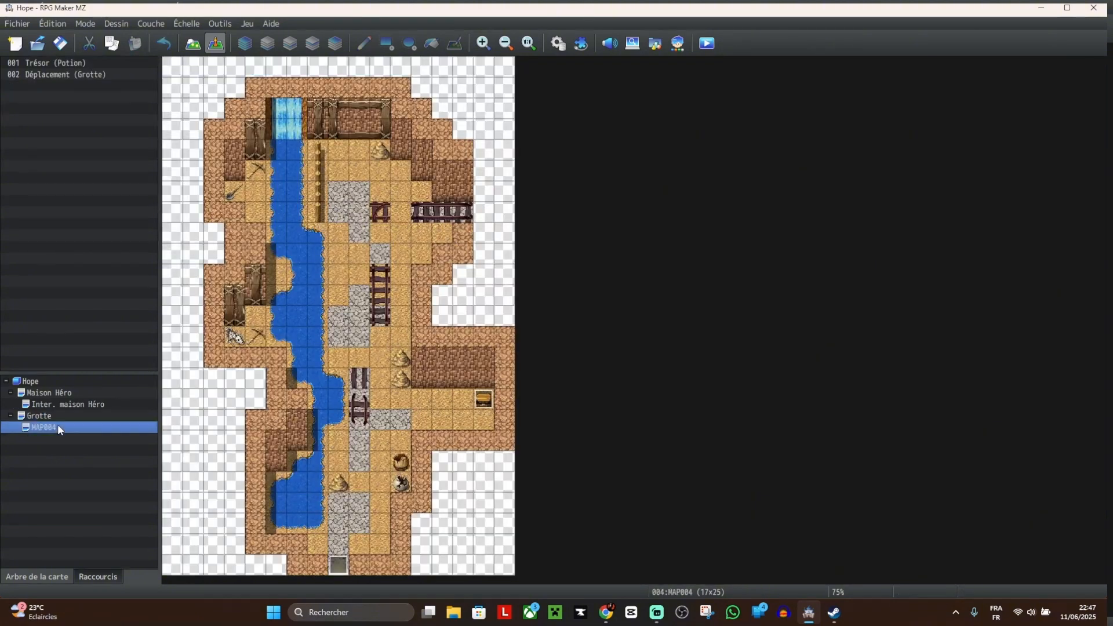
pyautogui.rightClick(51, 427)
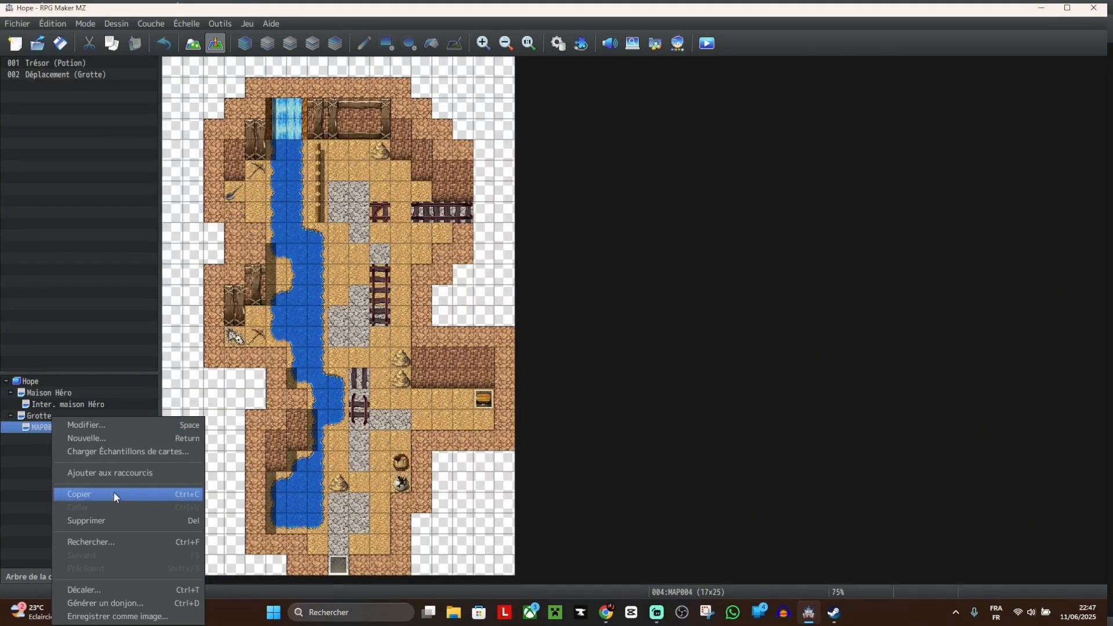
pyautogui.click(105, 429)
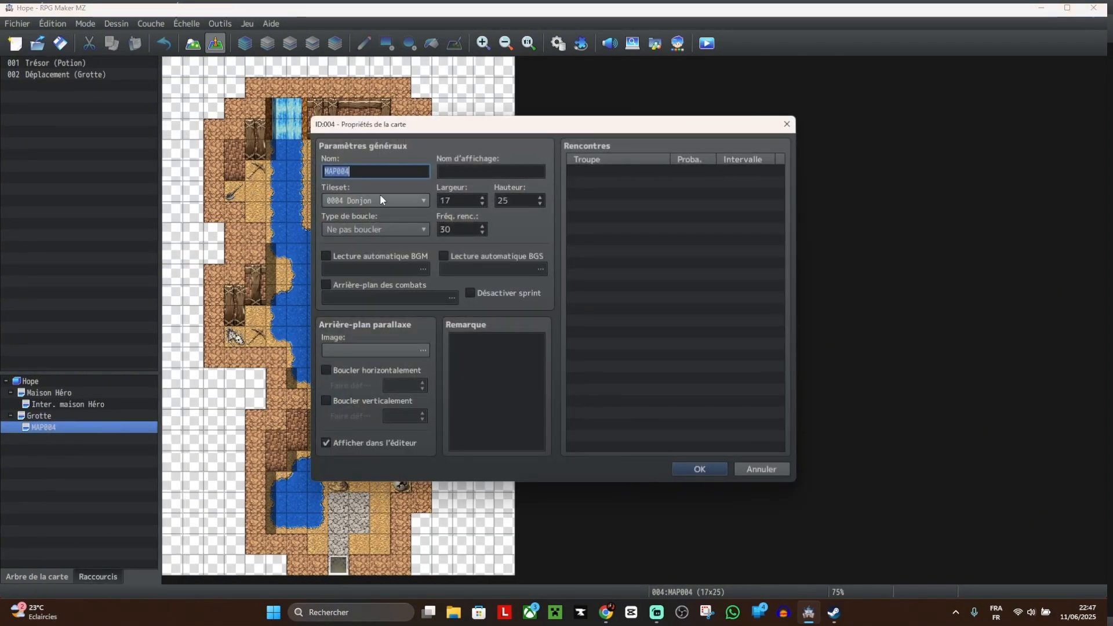
pyautogui.write('Mine')
pyautogui.click(464, 172)
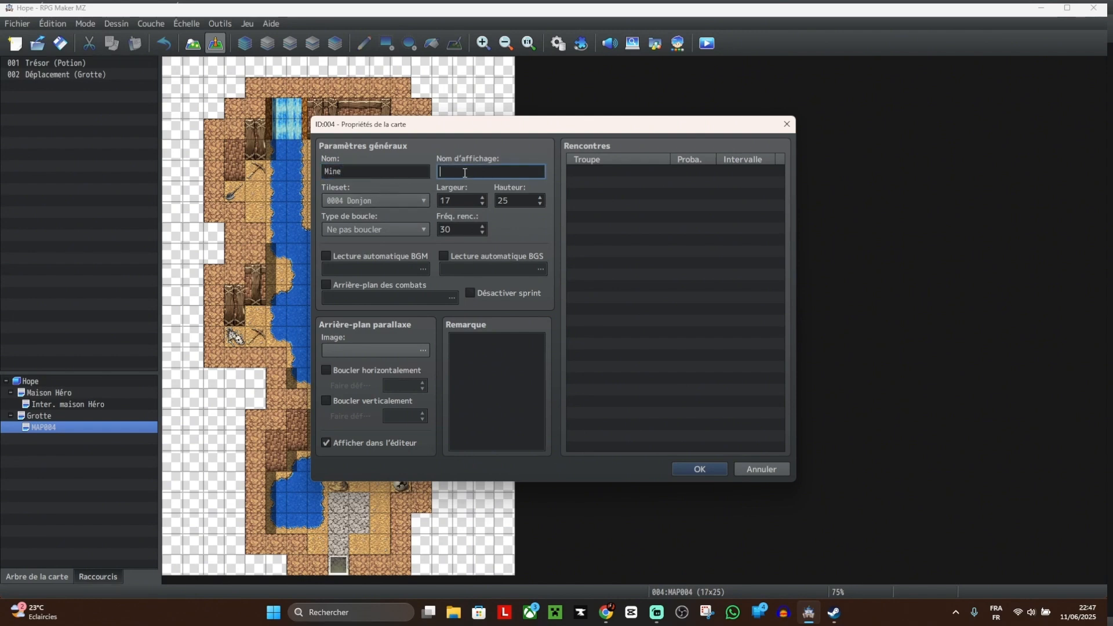
pyautogui.write('Mine')
pyautogui.click(718, 468)
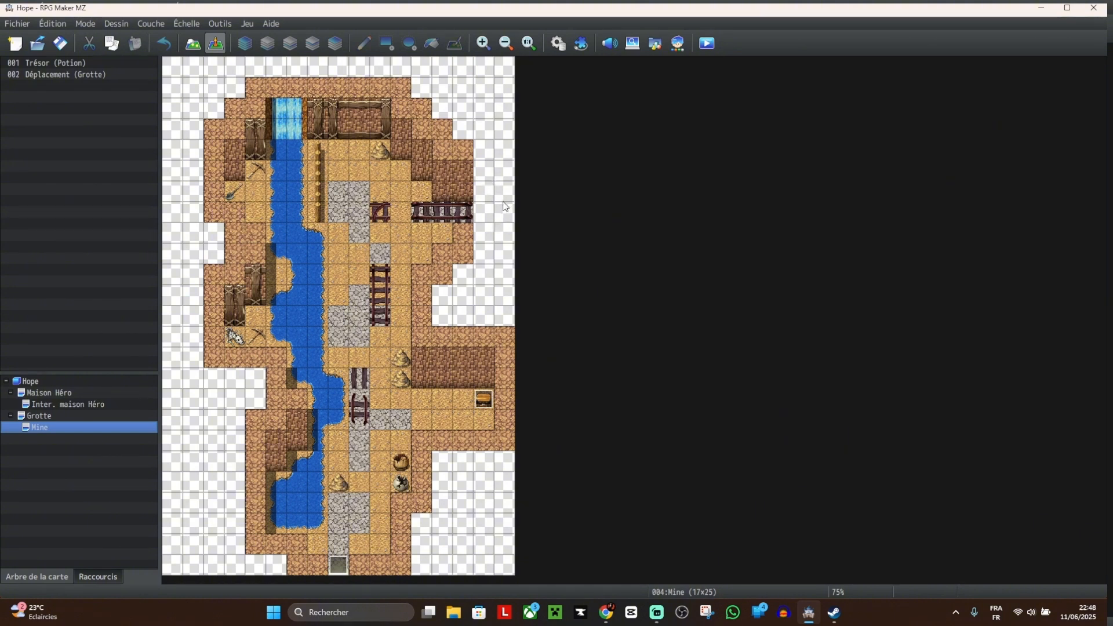
# Step: Create a new map named Mine 2 under Mine, using the 0004 Donjon tileset
pyautogui.rightClick(53, 427)
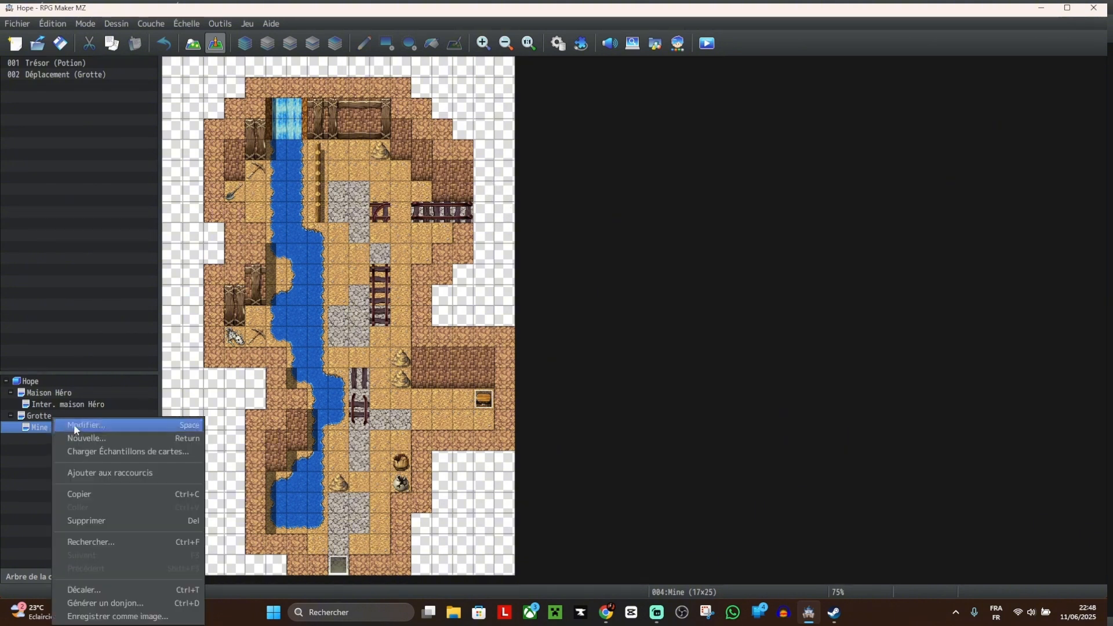
pyautogui.click(101, 436)
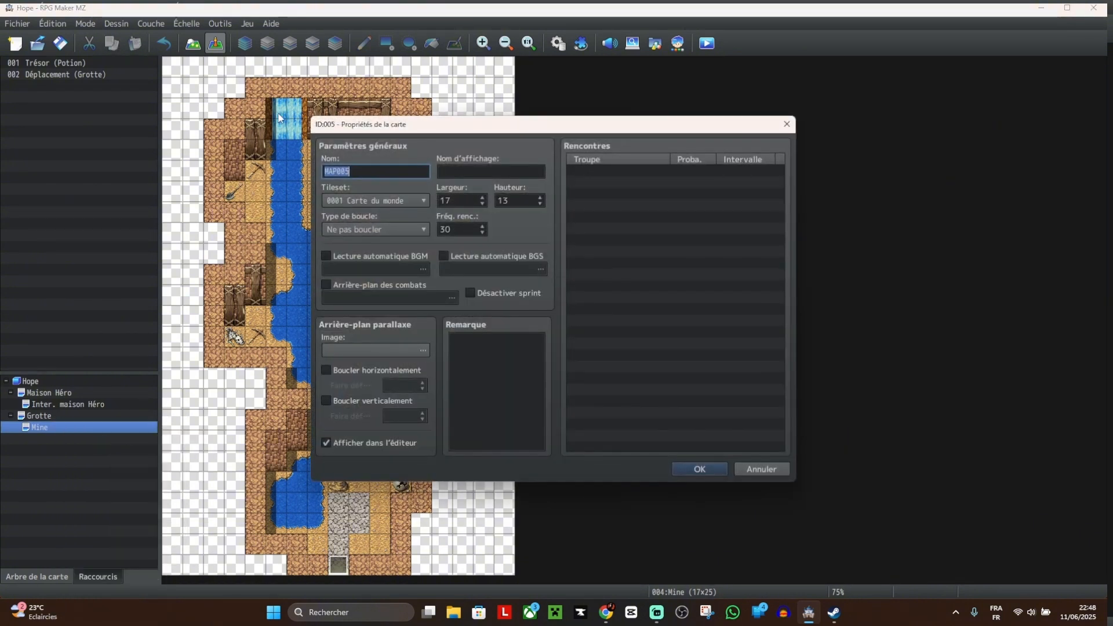
pyautogui.write('Mine 2')
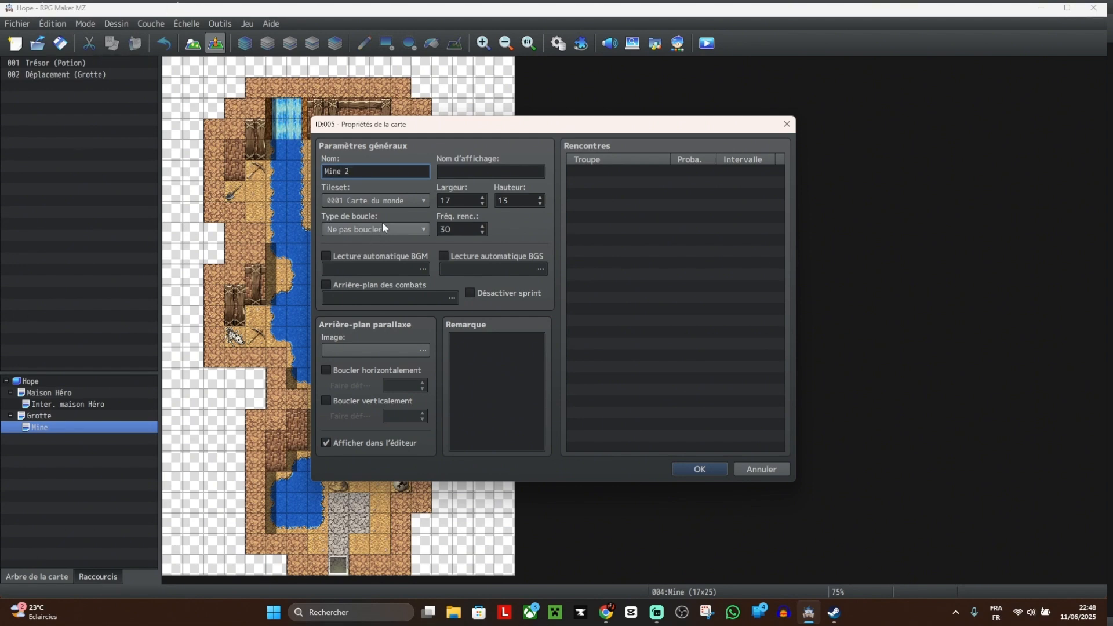
pyautogui.click(386, 198)
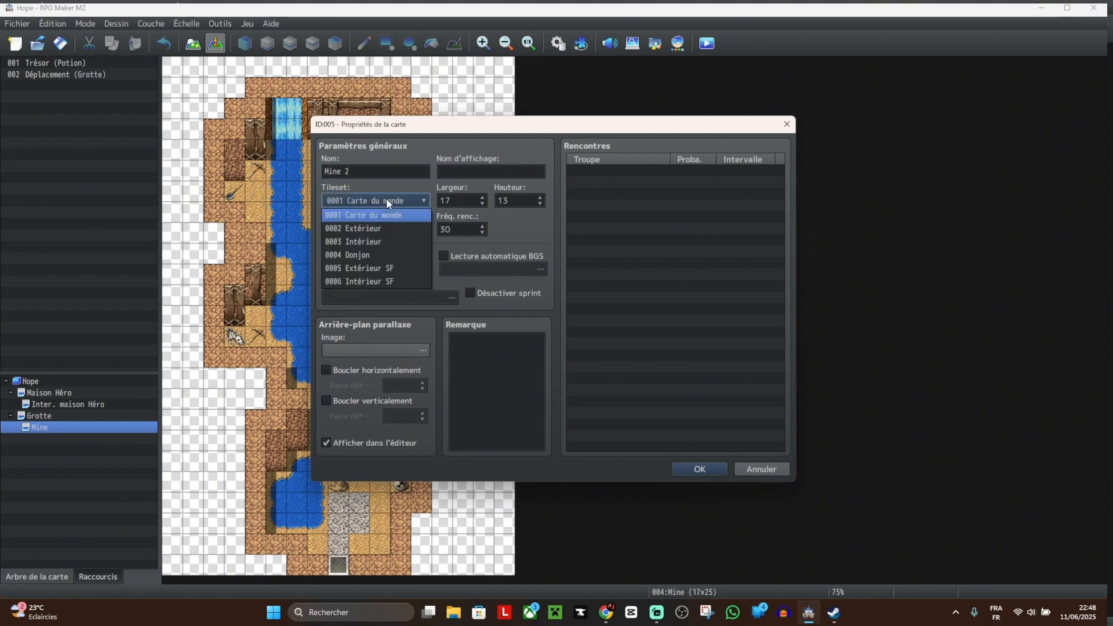
pyautogui.click(387, 254)
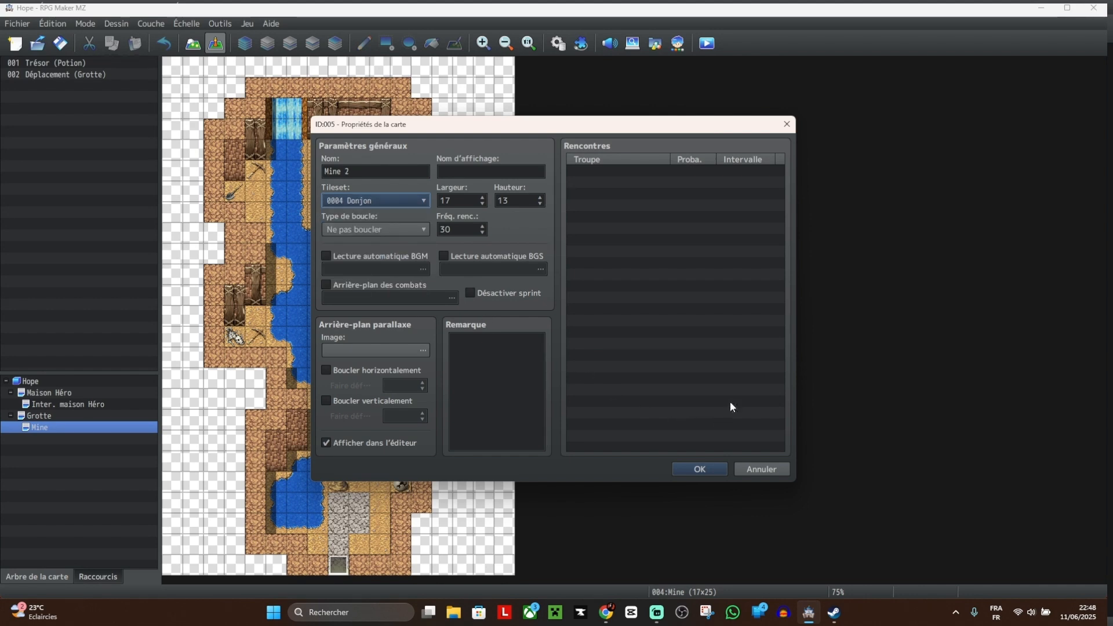
pyautogui.click(701, 469)
# Step: Set the width of map Mine 2 to 30 tiles in its properties
pyautogui.rightClick(49, 439)
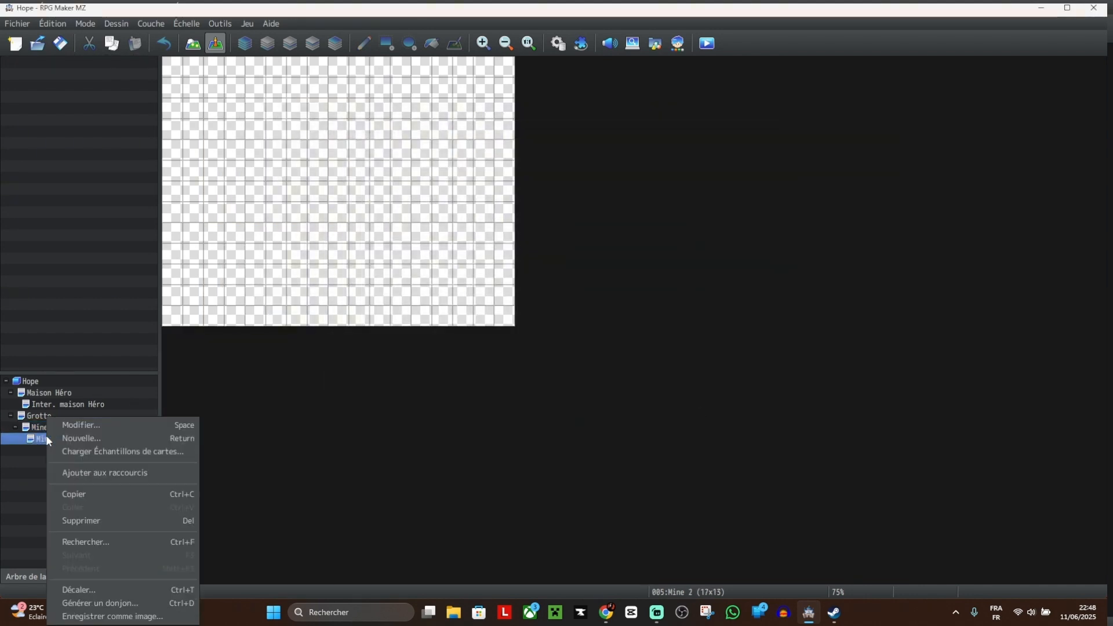
pyautogui.click(139, 426)
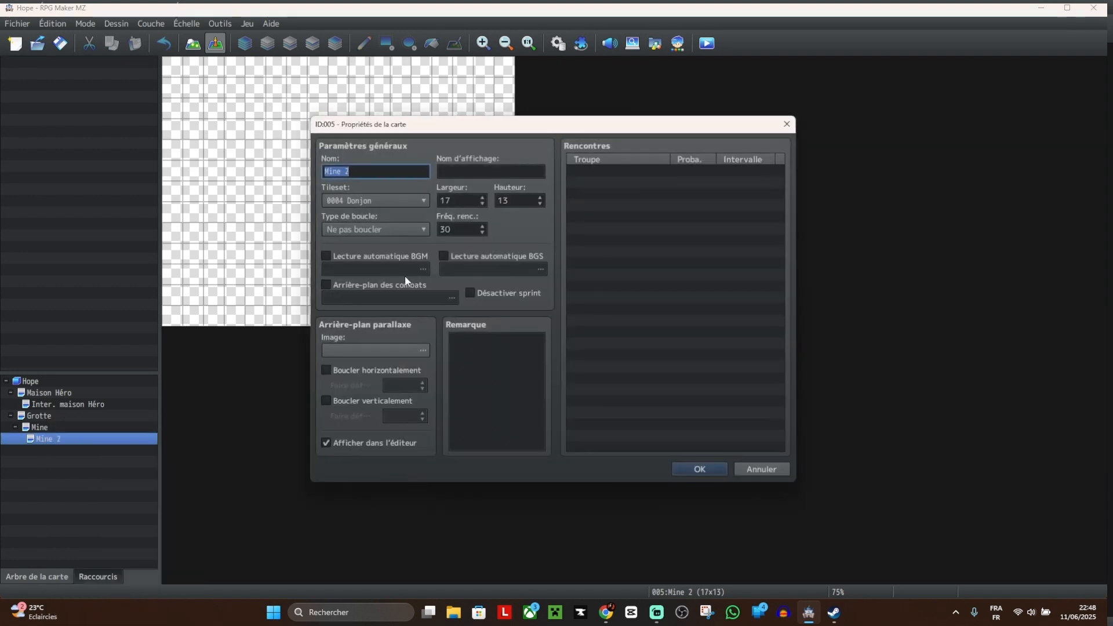
pyautogui.click(482, 197)
pyautogui.click(483, 197)
pyautogui.click(483, 198)
pyautogui.click(483, 198)
pyautogui.click(482, 197)
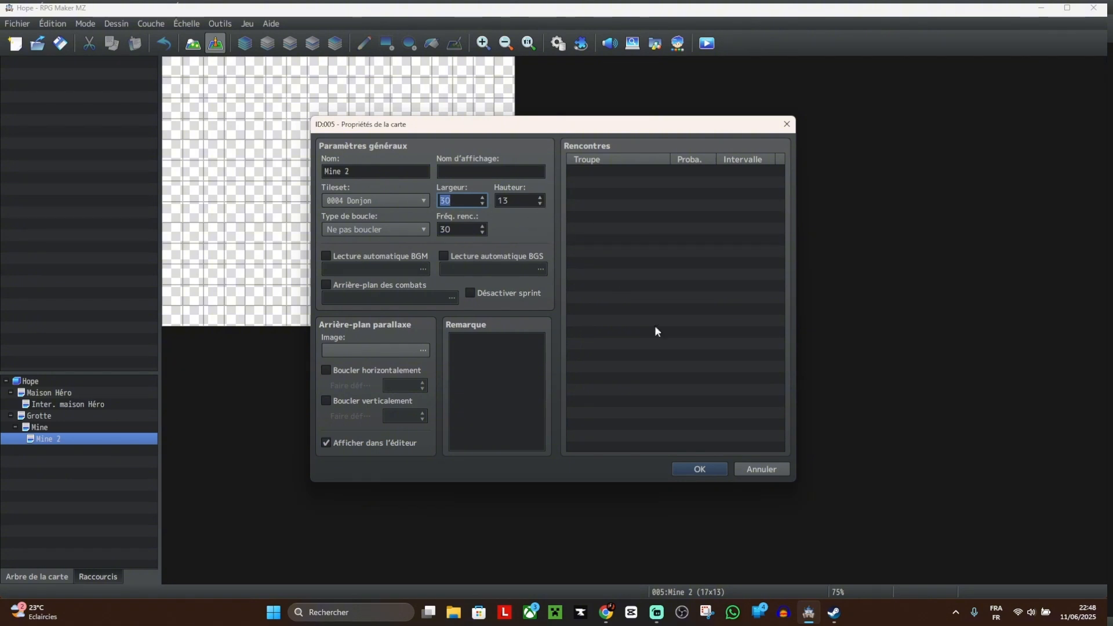
pyautogui.click(711, 468)
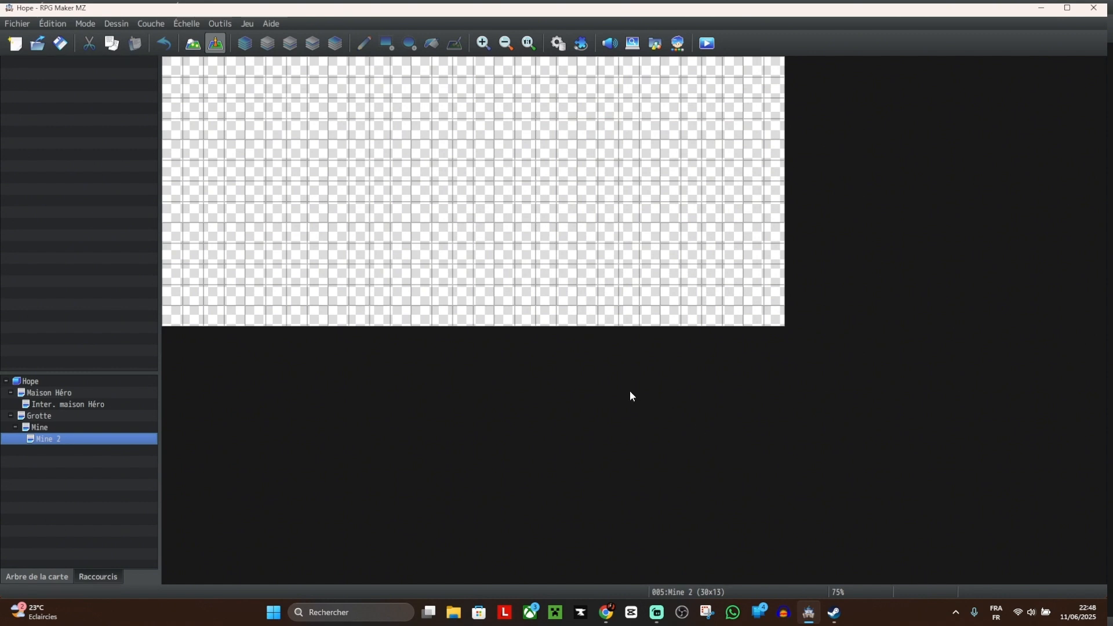
# Step: Place one Ground A (Dirt Cave) tile at 0,5 on Mine 2 to mark the entrance at the map's left edge
pyautogui.click(196, 44)
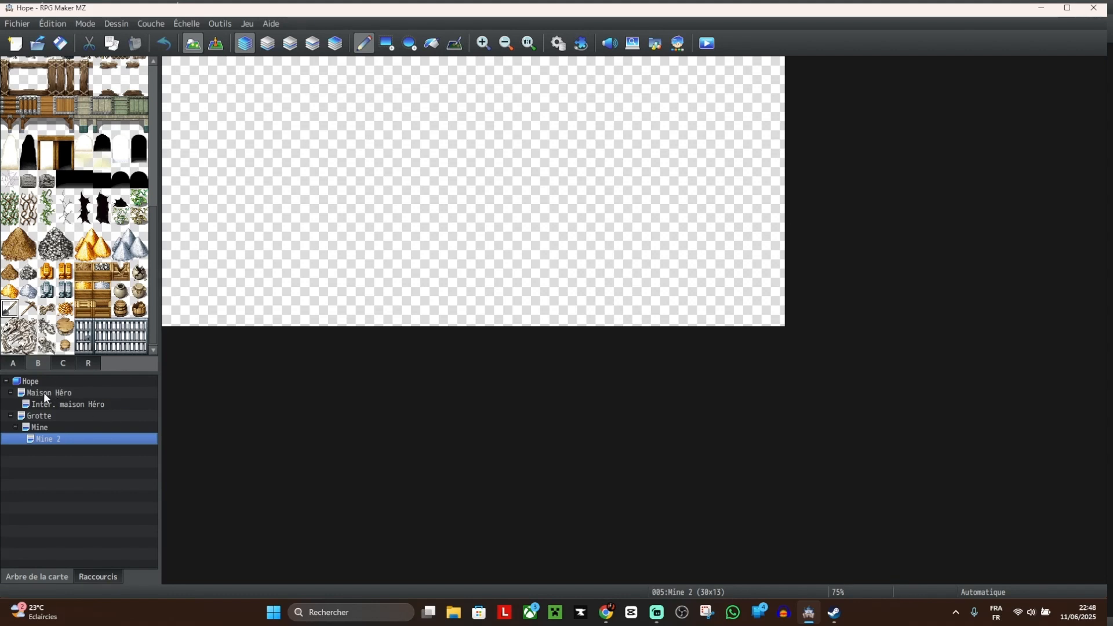
pyautogui.click(14, 363)
pyautogui.scroll(-2, 144, 242)
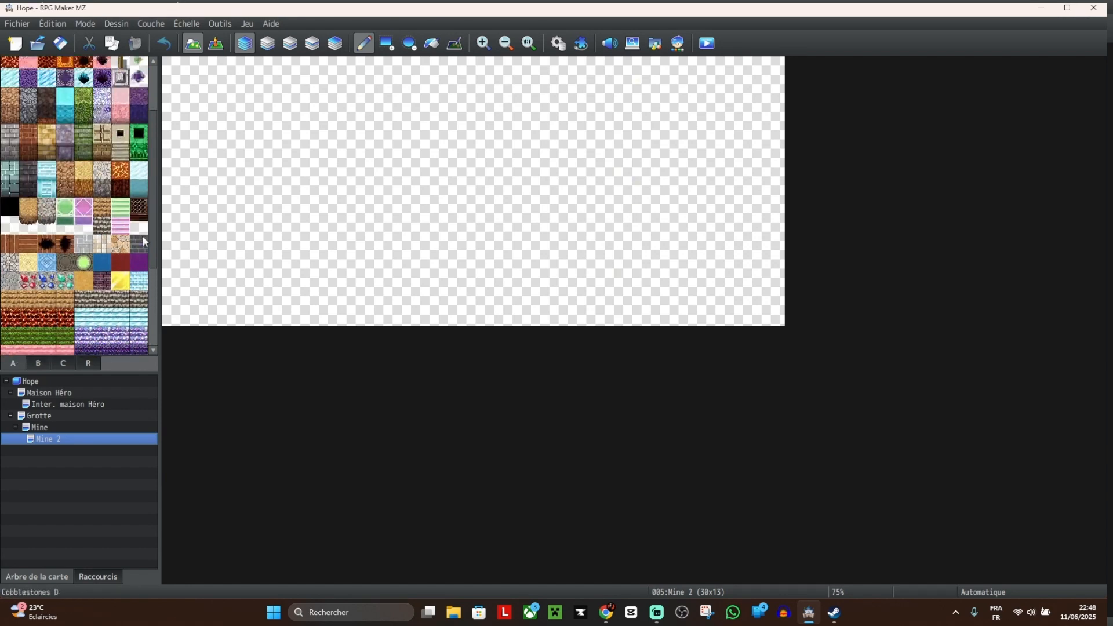
pyautogui.scroll(3, 144, 242)
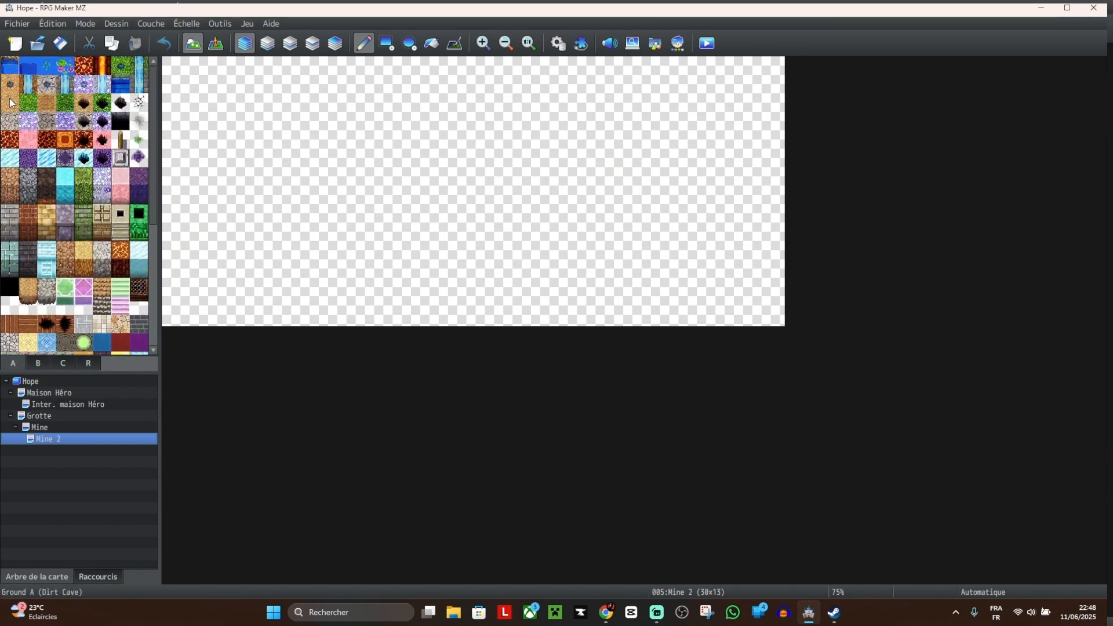
pyautogui.click(10, 103)
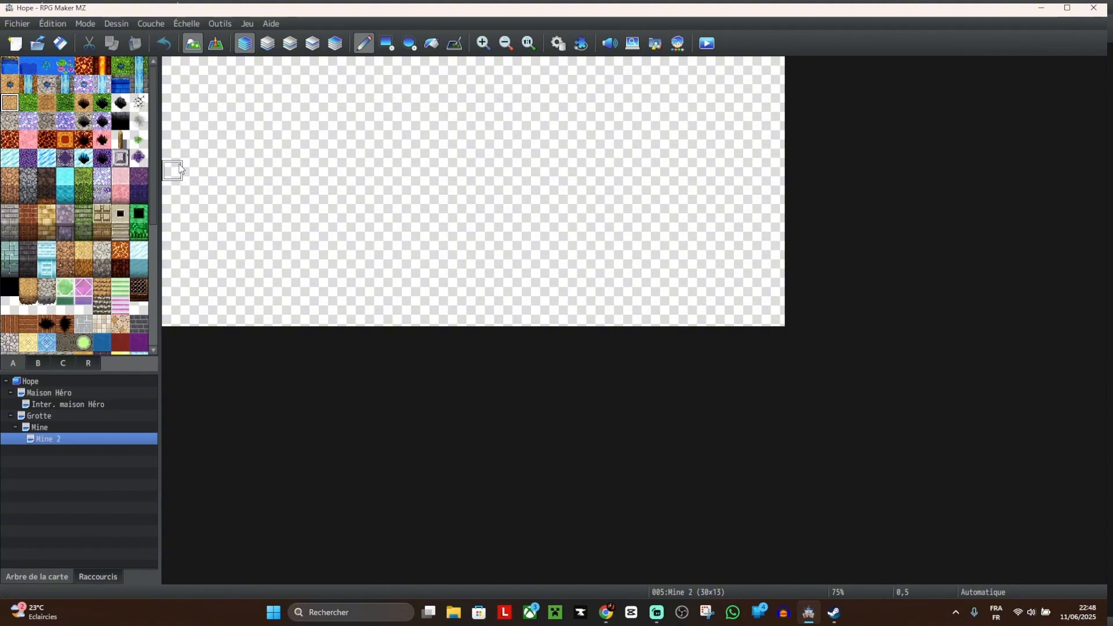
pyautogui.click(178, 171)
# Step: Outline the cave across Mine 2 with brown rock wall tiles, leaving openings at 0,5 and at column 12 of the top row
pyautogui.click(10, 177)
pyautogui.moveTo(194, 155)
pyautogui.mouseDown()
pyautogui.moveTo(299, 87)
pyautogui.moveTo(366, 105)
pyautogui.moveTo(403, 84)
pyautogui.moveTo(402, 64)
pyautogui.moveTo(451, 87)
pyautogui.moveTo(446, 109)
pyautogui.moveTo(507, 92)
pyautogui.moveTo(710, 145)
pyautogui.moveTo(754, 191)
pyautogui.moveTo(753, 278)
pyautogui.moveTo(626, 276)
pyautogui.moveTo(551, 241)
pyautogui.moveTo(504, 295)
pyautogui.moveTo(418, 273)
pyautogui.moveTo(336, 211)
pyautogui.moveTo(250, 298)
pyautogui.moveTo(235, 212)
pyautogui.moveTo(195, 213)
pyautogui.moveTo(199, 199)
pyautogui.mouseUp()
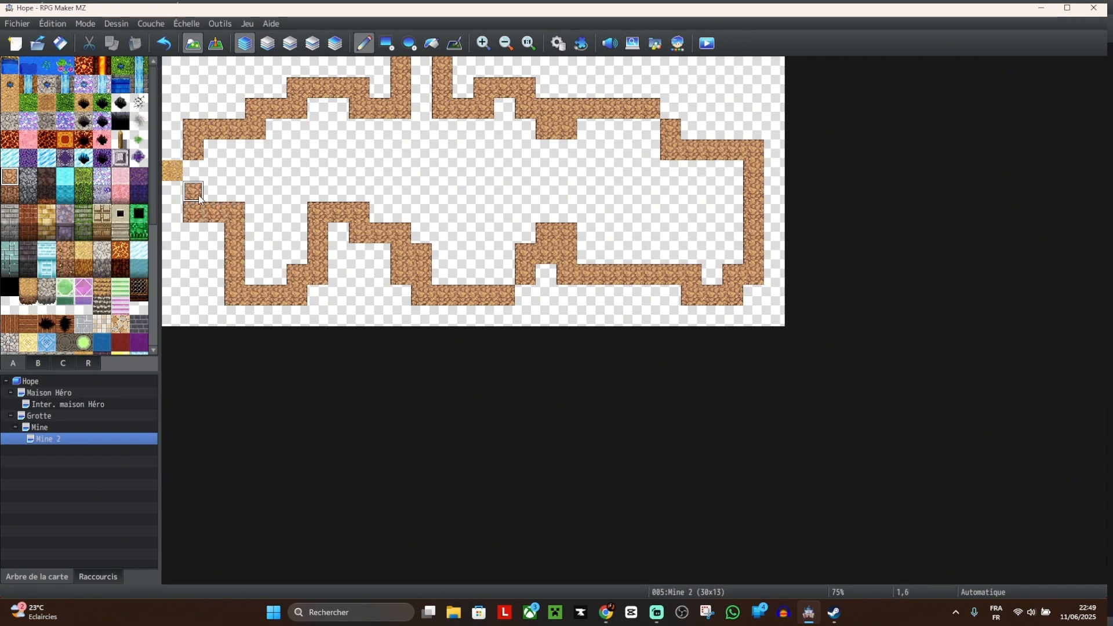
pyautogui.click(173, 190)
pyautogui.click(173, 151)
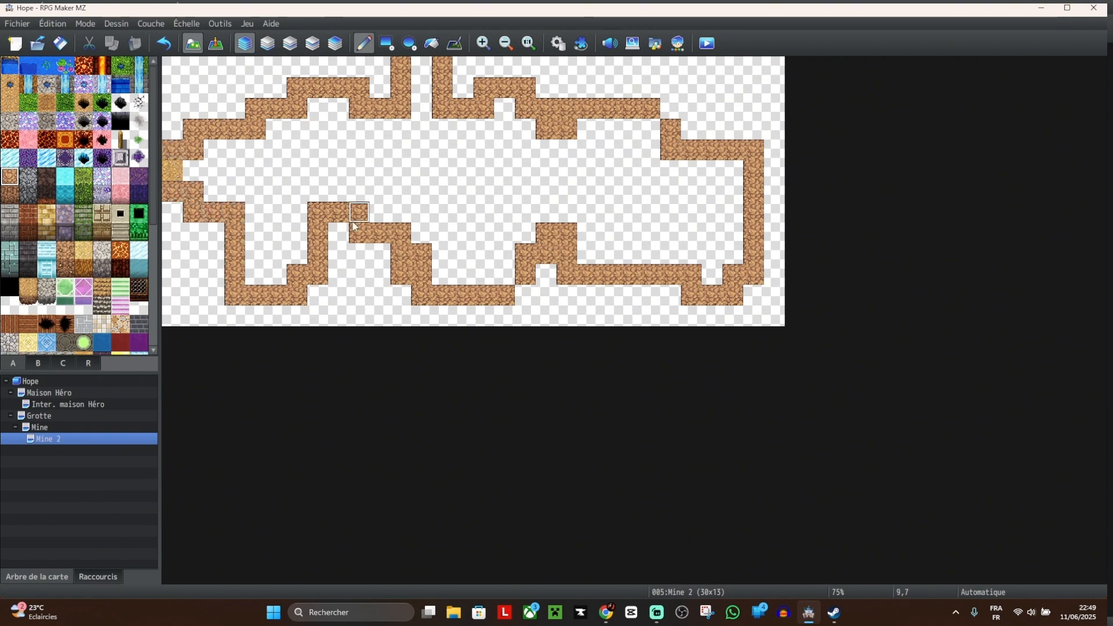
# Step: Erase the upper-left wall section of Mine 2 between columns 2 and 6
pyautogui.click(10, 195)
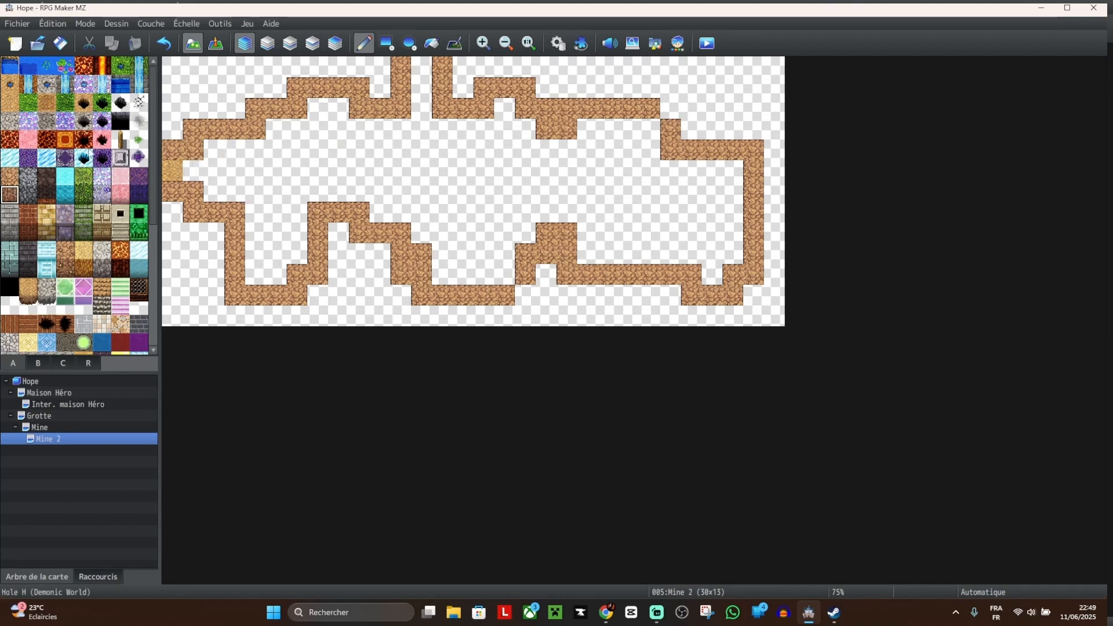
pyautogui.moveTo(214, 129)
pyautogui.mouseDown()
pyautogui.moveTo(253, 131)
pyautogui.moveTo(299, 102)
pyautogui.mouseUp()
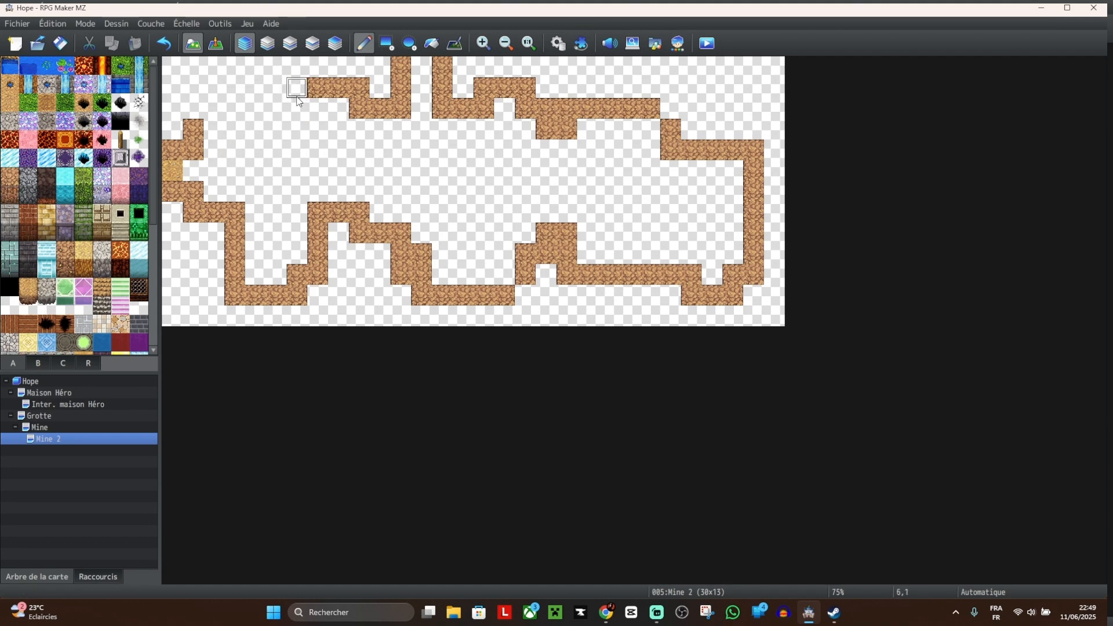
pyautogui.click(10, 176)
pyautogui.click(202, 124)
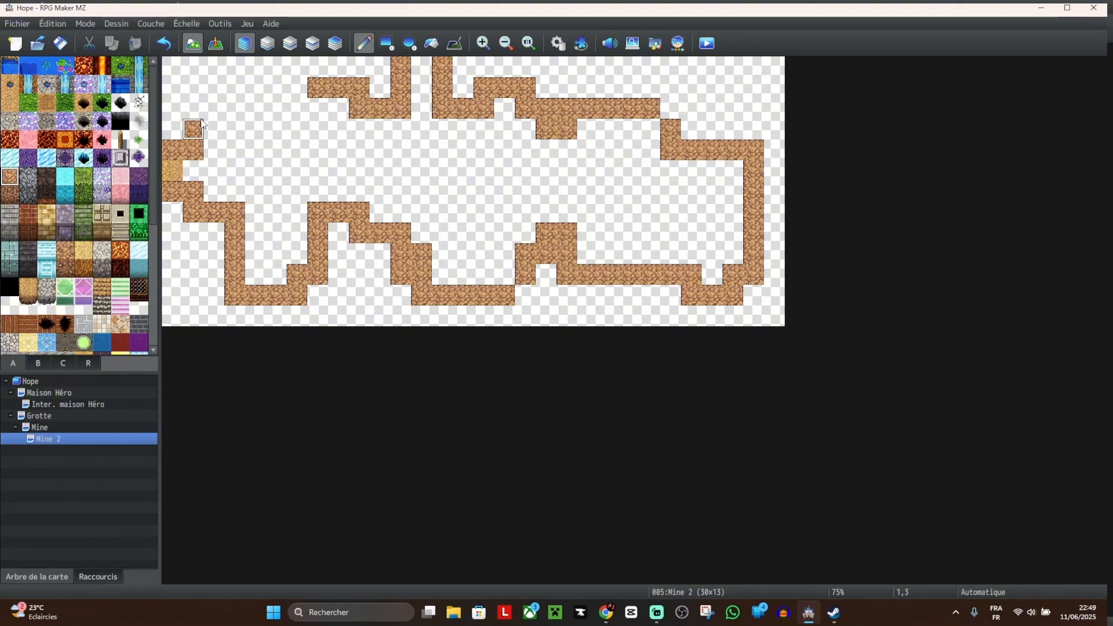
# Step: Compare with map Mine, then reroute Mine 2's upper-left wall: erase 1,3 and 1,4 and draw from 0,3 along the upper rows to the wall at 7,1
pyautogui.click(64, 427)
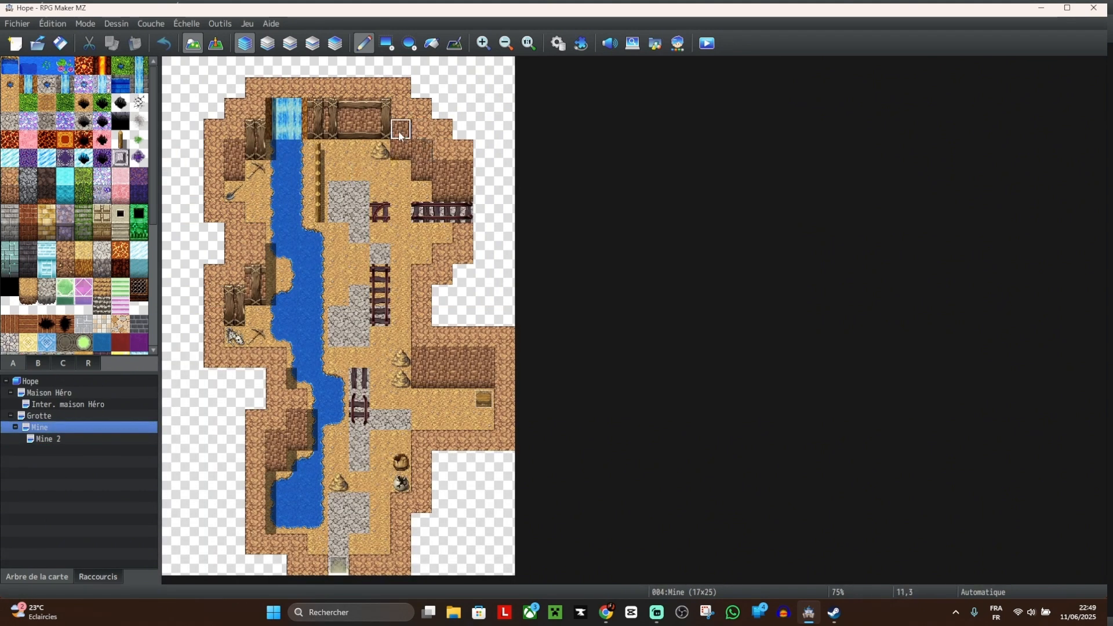
pyautogui.moveTo(399, 131); pyautogui.dragTo(401, 142, button='right')
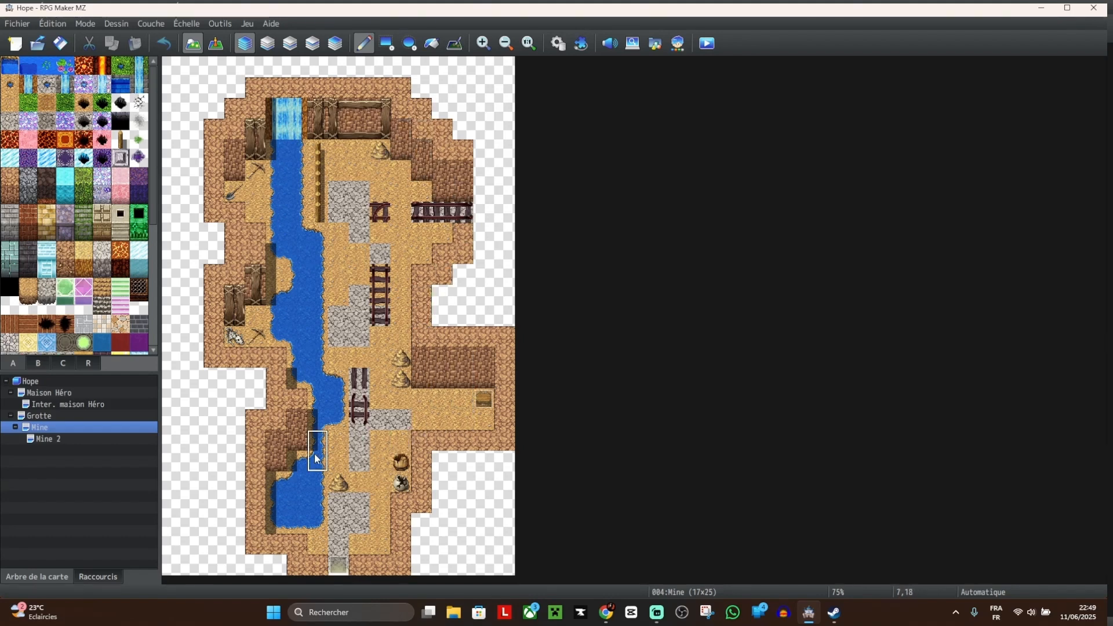
pyautogui.click(376, 298)
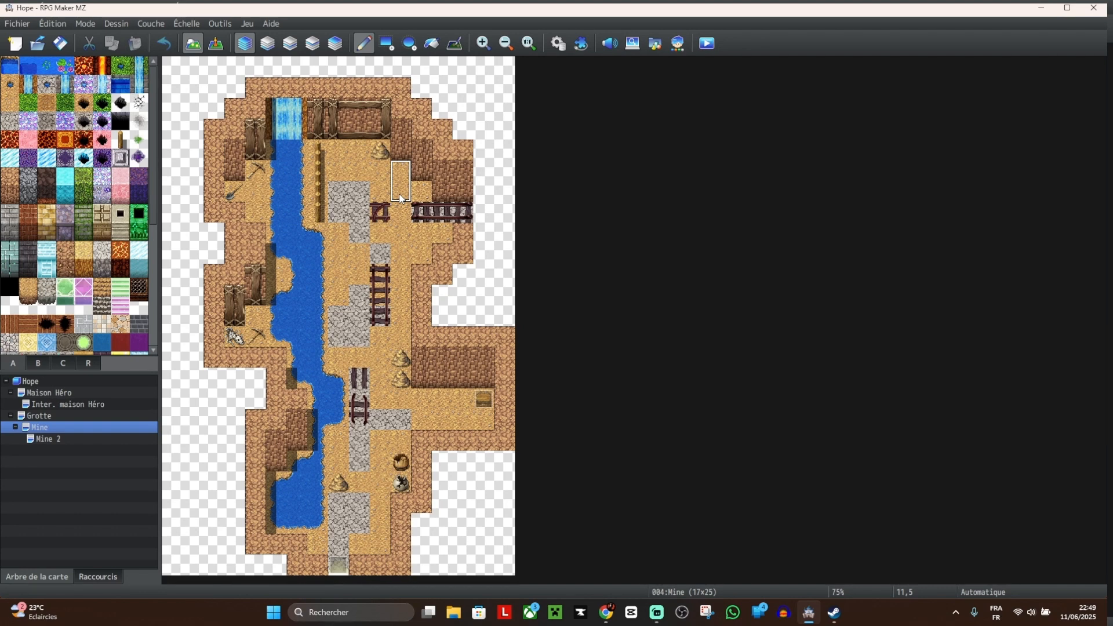
pyautogui.click(43, 440)
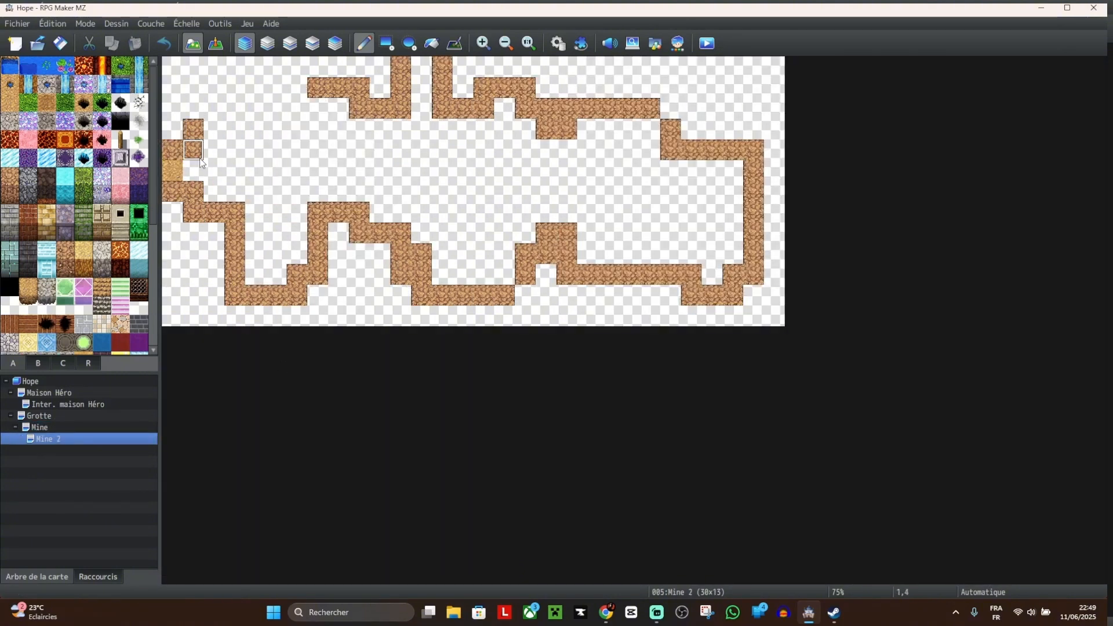
pyautogui.rightClick(235, 151)
pyautogui.click(194, 151)
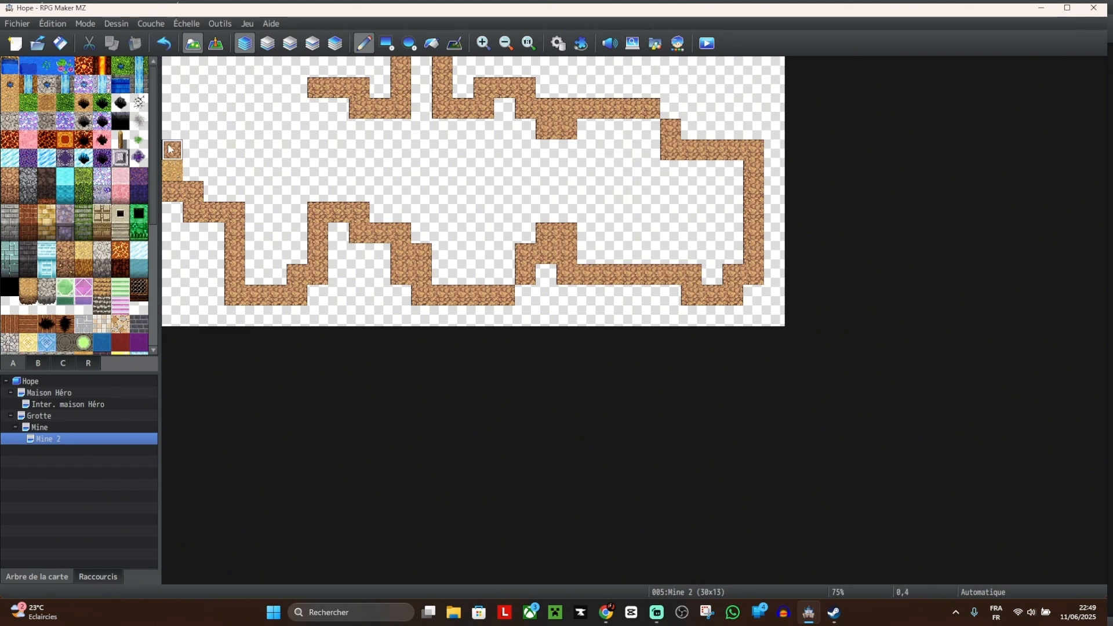
pyautogui.moveTo(172, 130); pyautogui.dragTo(180, 119)
pyautogui.moveTo(186, 106)
pyautogui.mouseDown()
pyautogui.moveTo(255, 67)
pyautogui.moveTo(360, 113)
pyautogui.mouseUp()
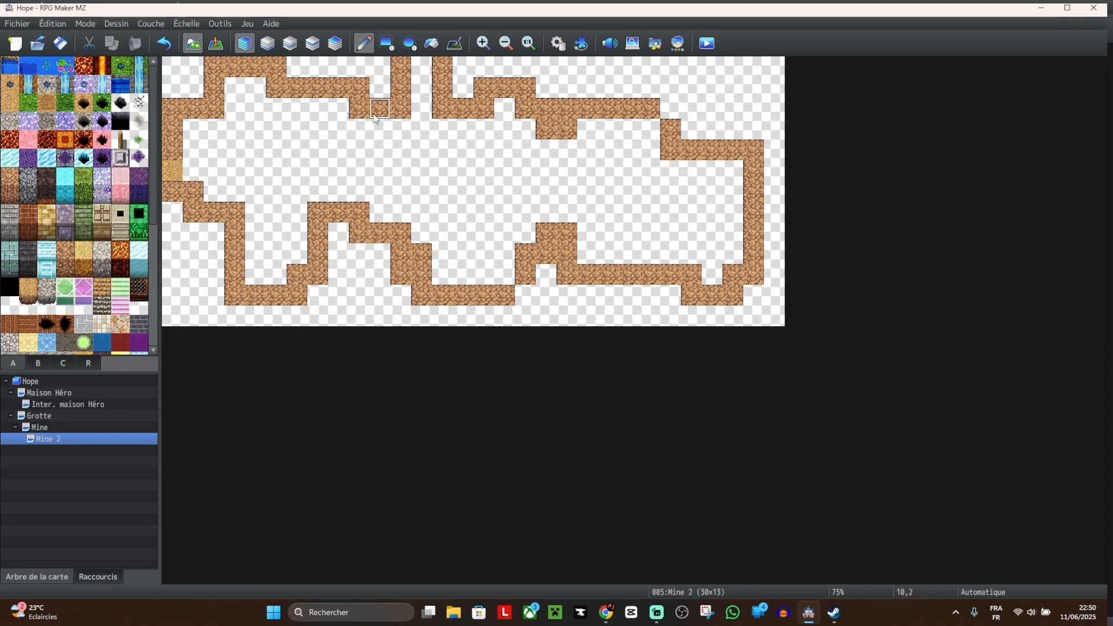
# Step: Raise the upper wall of Mine 2 into the top two rows across columns 7 to 11, and redraw it higher across columns 17 to 24
pyautogui.moveTo(360, 108); pyautogui.dragTo(379, 110)
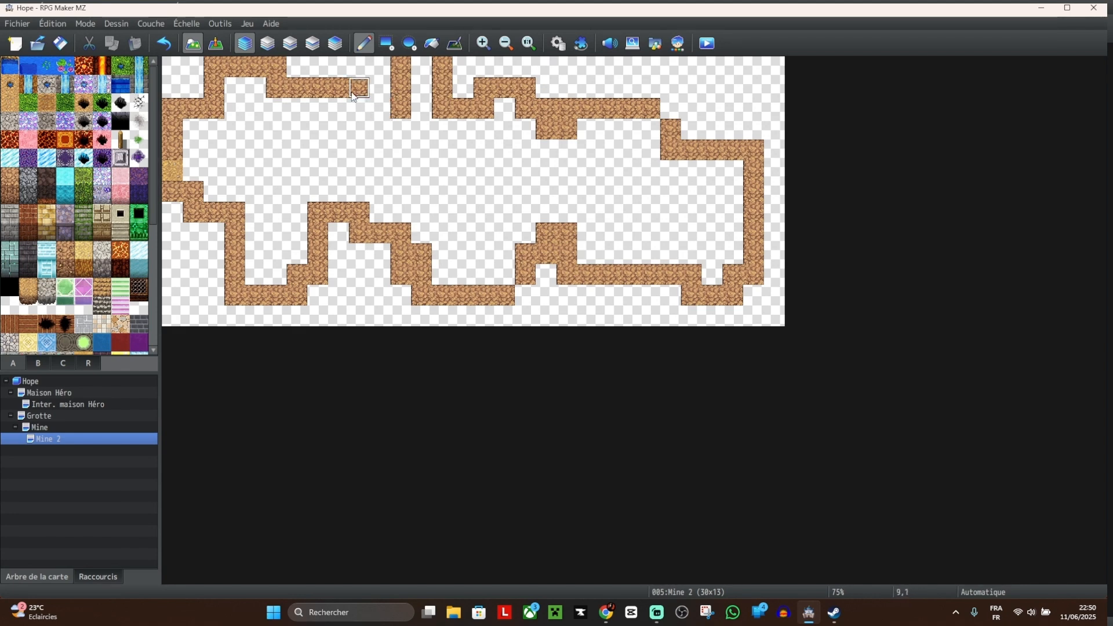
pyautogui.moveTo(345, 72)
pyautogui.mouseDown()
pyautogui.moveTo(381, 89)
pyautogui.moveTo(316, 87)
pyautogui.moveTo(358, 109)
pyautogui.mouseUp()
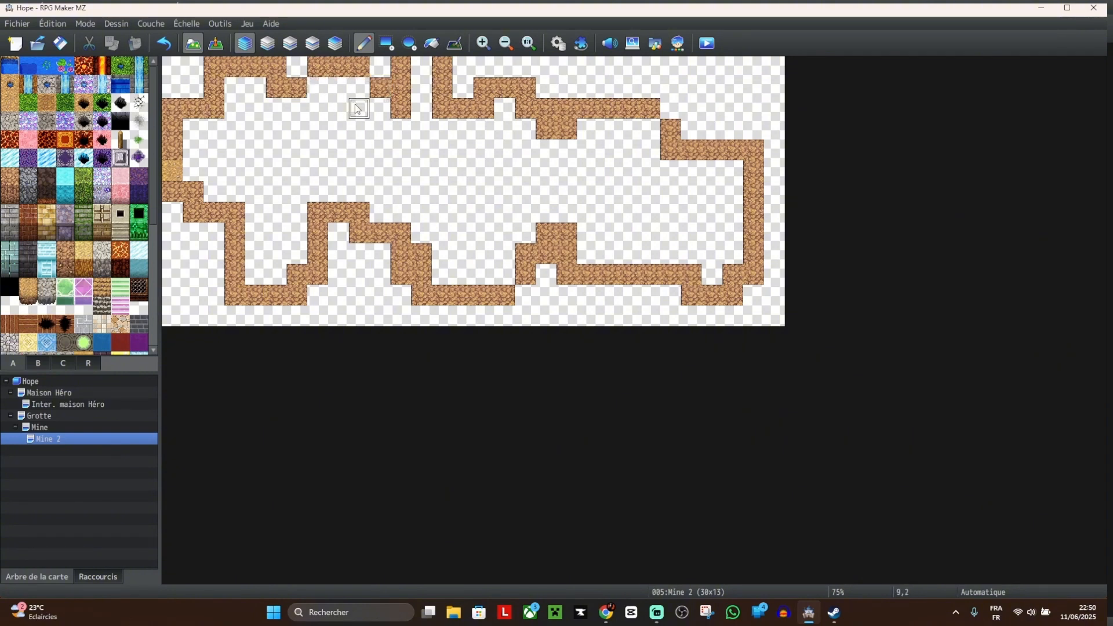
pyautogui.click(317, 87)
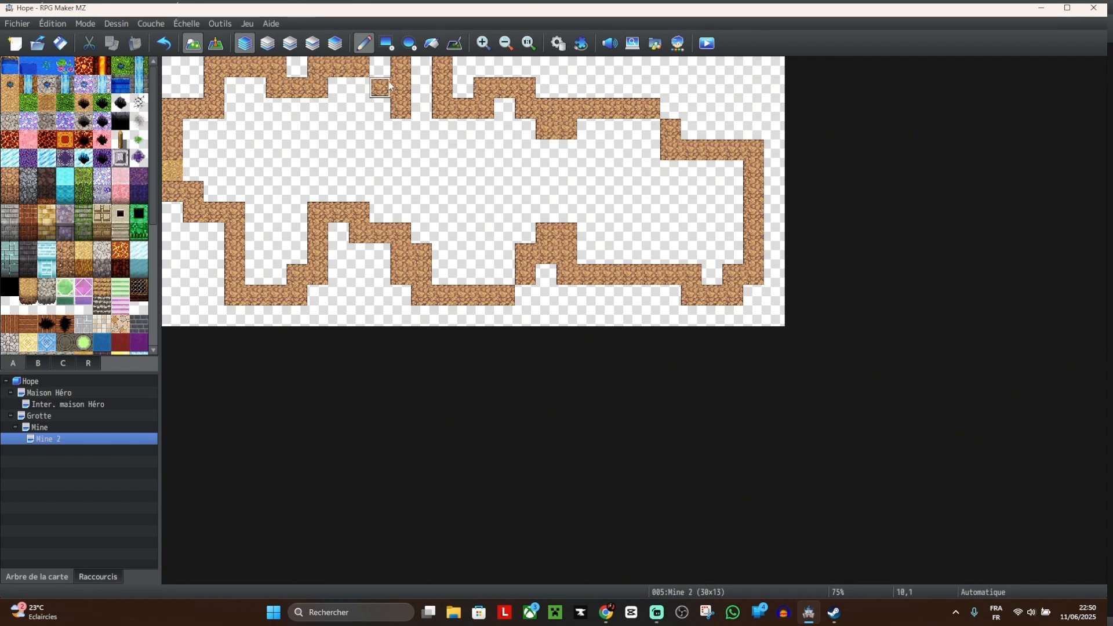
pyautogui.click(379, 67)
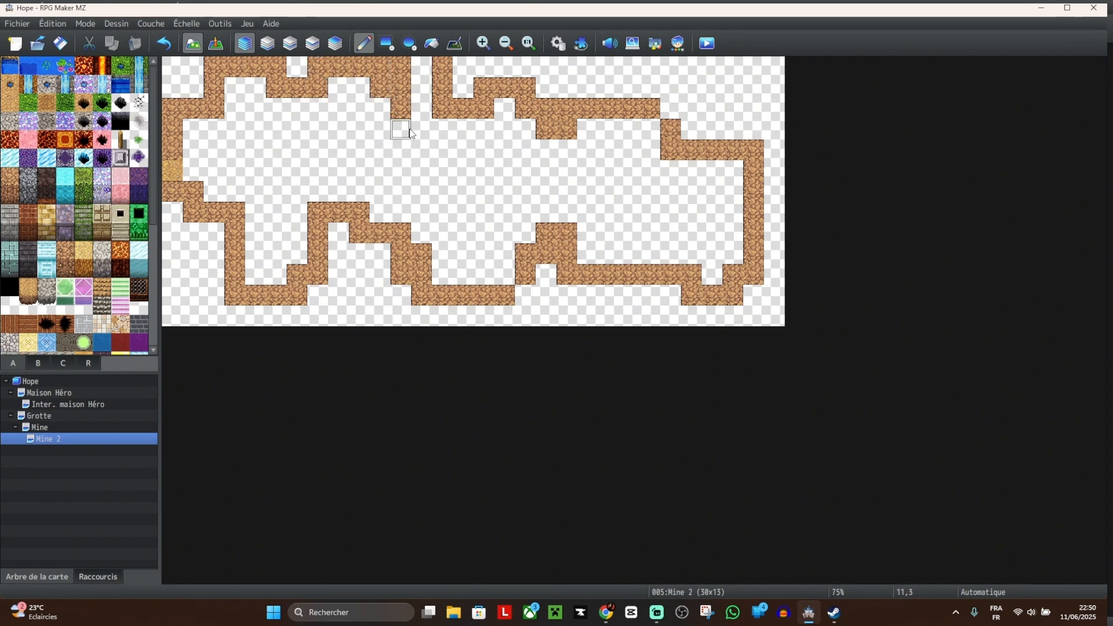
pyautogui.click(402, 107)
pyautogui.click(400, 87)
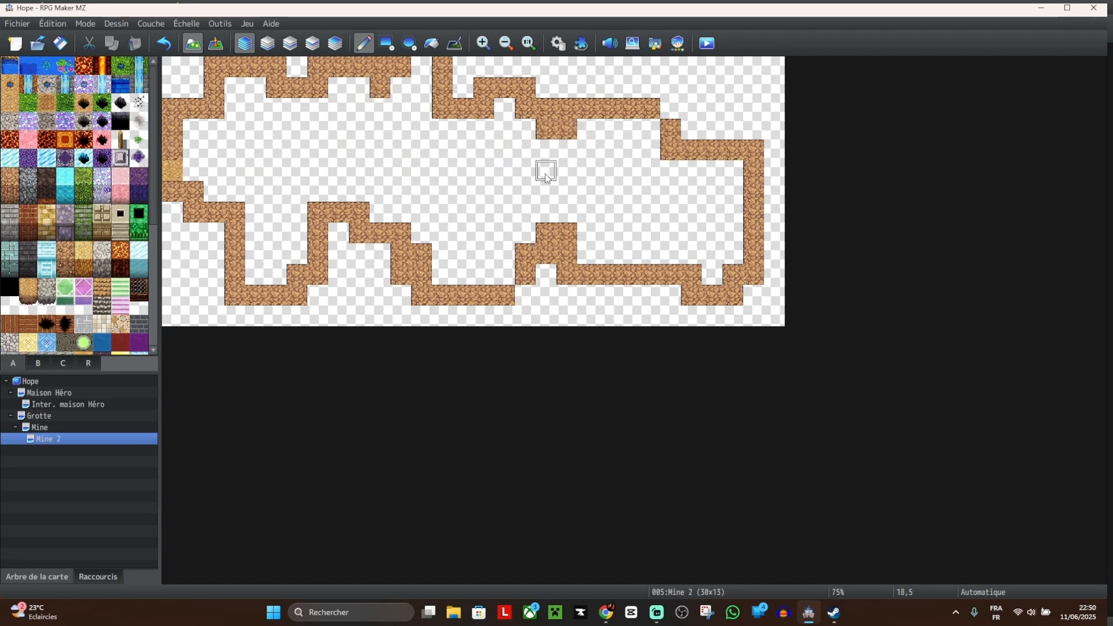
pyautogui.click(551, 129)
pyautogui.moveTo(551, 122)
pyautogui.mouseDown()
pyautogui.moveTo(558, 104)
pyautogui.moveTo(545, 130)
pyautogui.moveTo(507, 107)
pyautogui.moveTo(524, 90)
pyautogui.moveTo(574, 87)
pyautogui.moveTo(602, 68)
pyautogui.moveTo(644, 109)
pyautogui.moveTo(669, 114)
pyautogui.mouseUp()
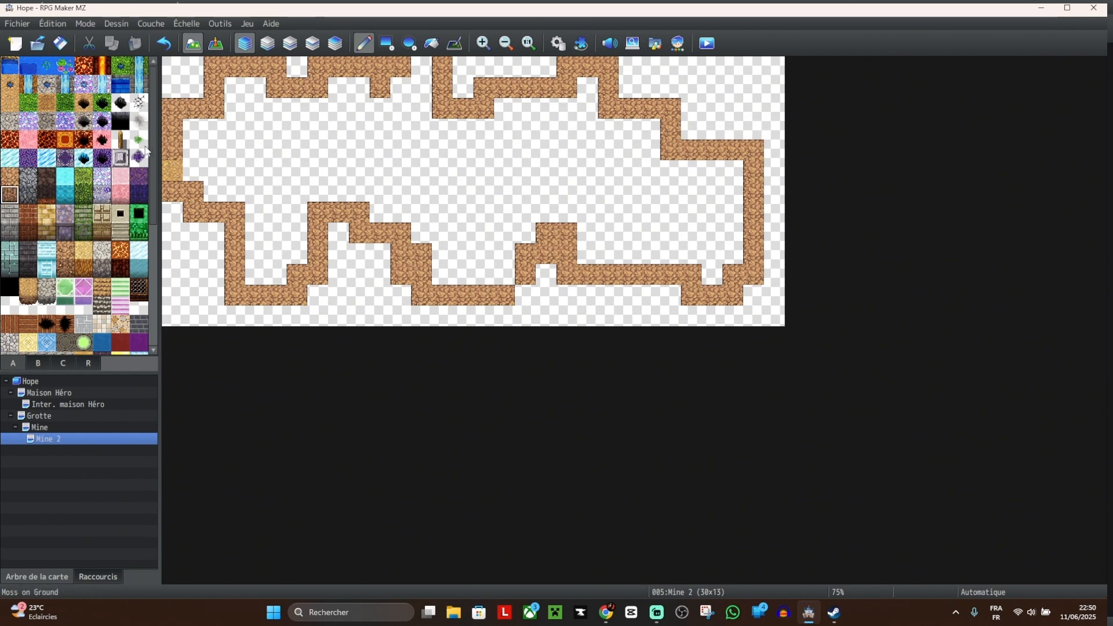
# Step: Paint two-tile-high dark brown wall faces beneath Mine 2's upper wall from column 1 to column 15, leaving the column 12 passage open
pyautogui.moveTo(194, 129); pyautogui.dragTo(198, 147)
pyautogui.click(214, 128)
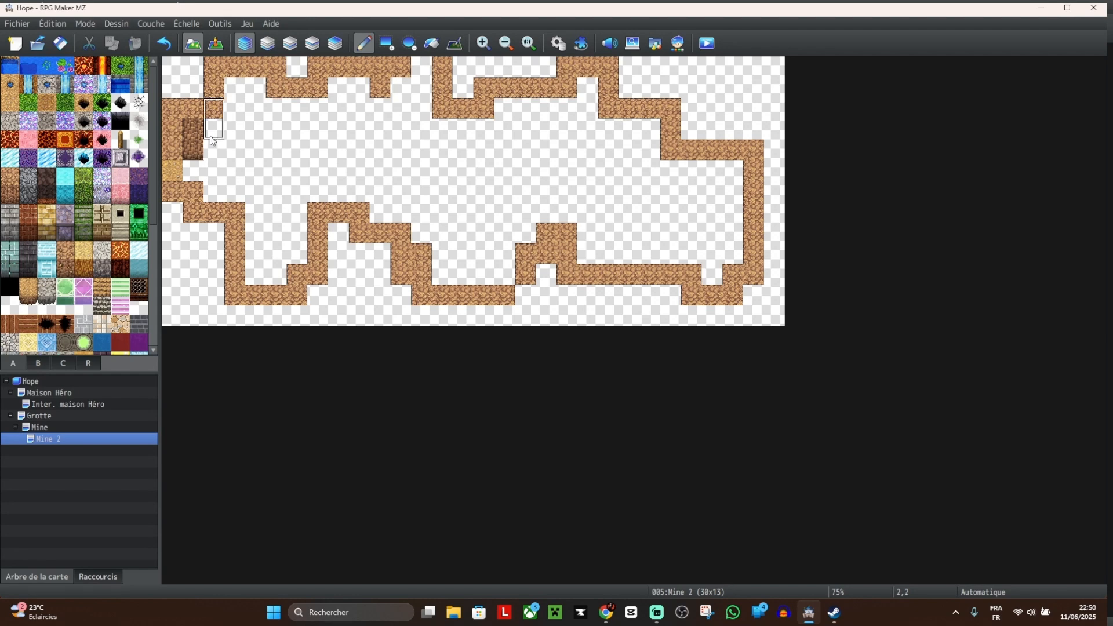
pyautogui.click(232, 103)
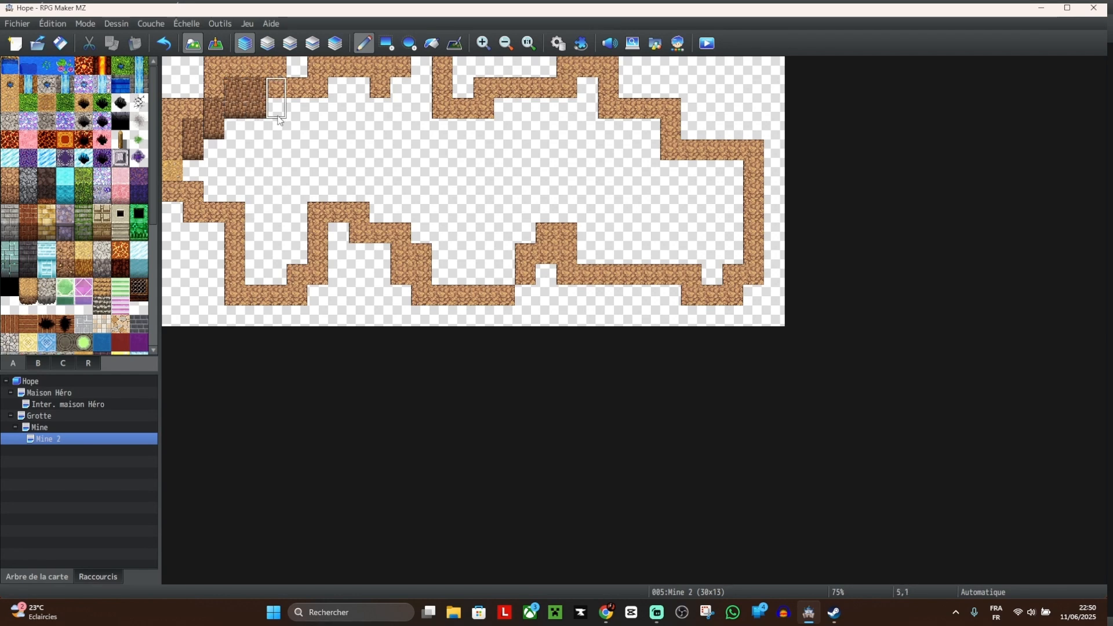
pyautogui.moveTo(278, 128)
pyautogui.mouseDown()
pyautogui.moveTo(359, 114)
pyautogui.moveTo(381, 116)
pyautogui.moveTo(381, 130)
pyautogui.moveTo(400, 114)
pyautogui.mouseUp()
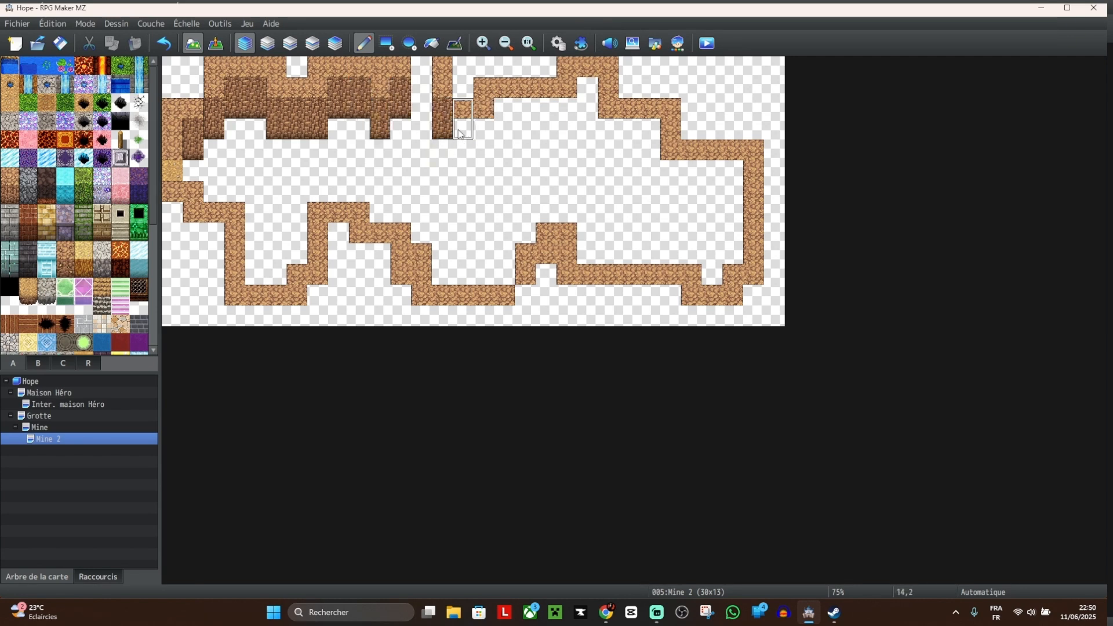
pyautogui.moveTo(459, 133); pyautogui.dragTo(484, 133)
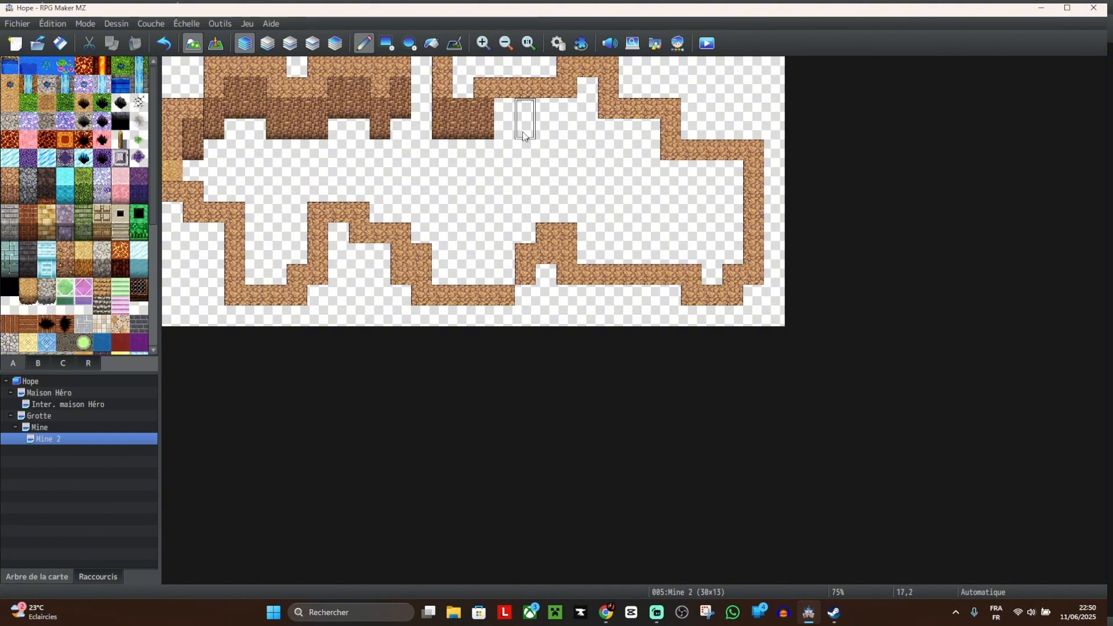
# Step: Raise the wall at column 15 of Mine 2: add brown rock at 15,0 and shift the dark face up to rows 1 and 2
pyautogui.click(463, 87)
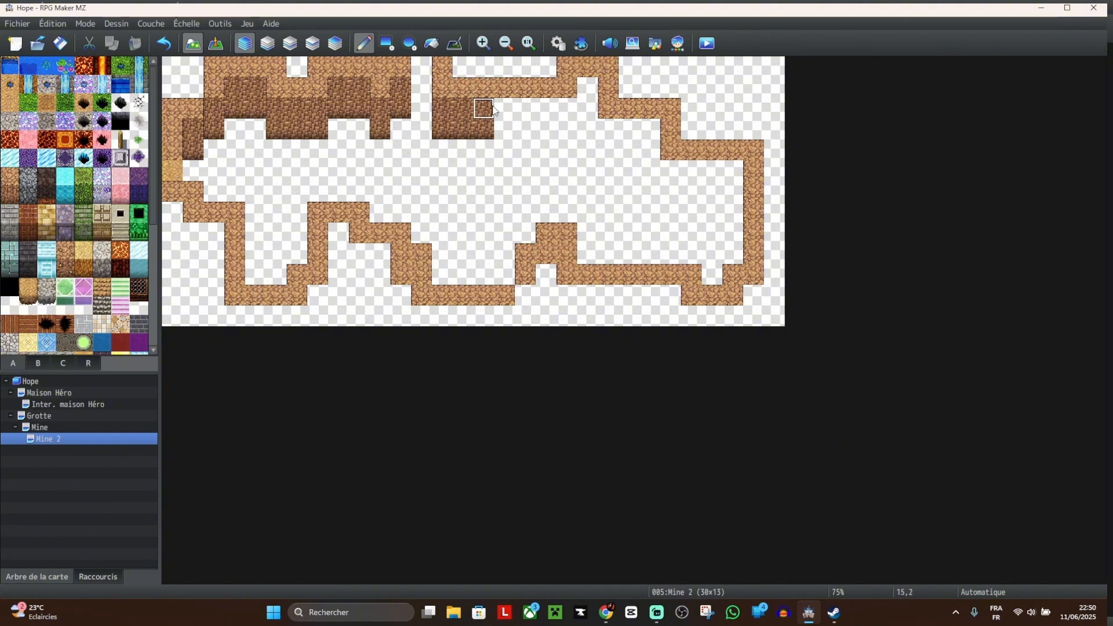
pyautogui.click(484, 67)
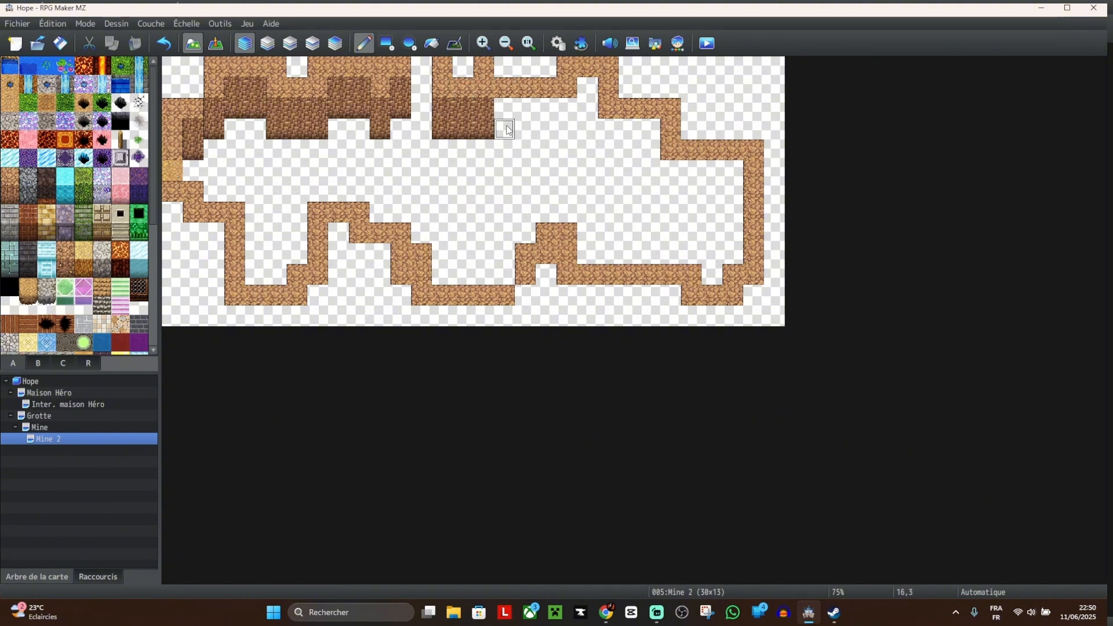
pyautogui.rightClick(523, 147)
pyautogui.click(486, 130)
pyautogui.moveTo(468, 117); pyautogui.dragTo(468, 132, button='right')
pyautogui.click(488, 112)
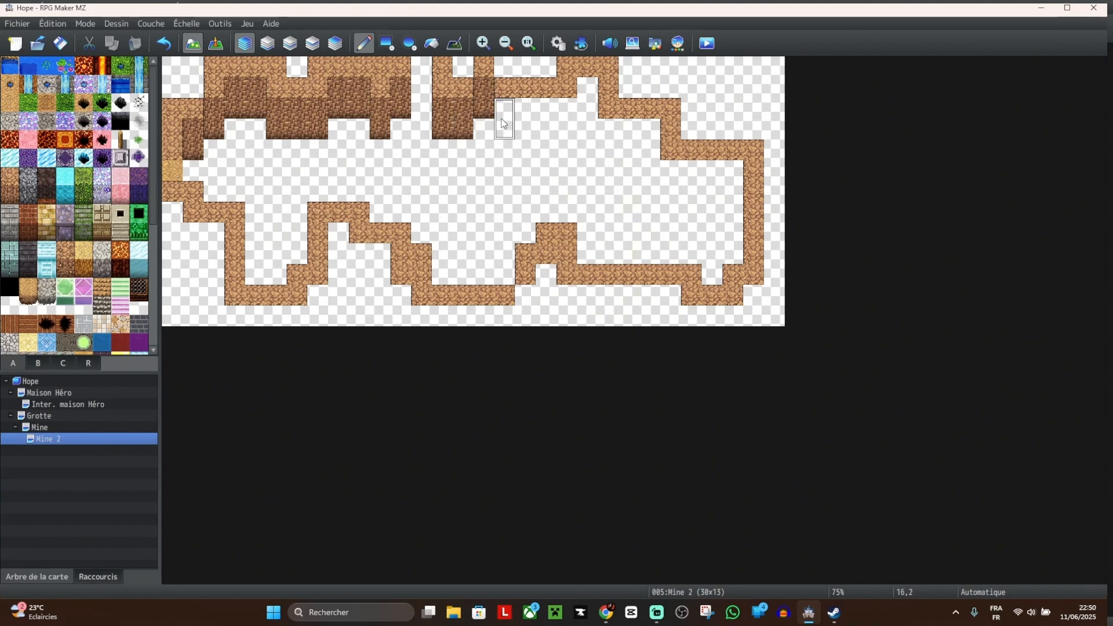
# Step: Continue the dark wall faces beneath Mine 2's upper wall from column 16 to column 27, and add brown rock at 18,0
pyautogui.click(511, 134)
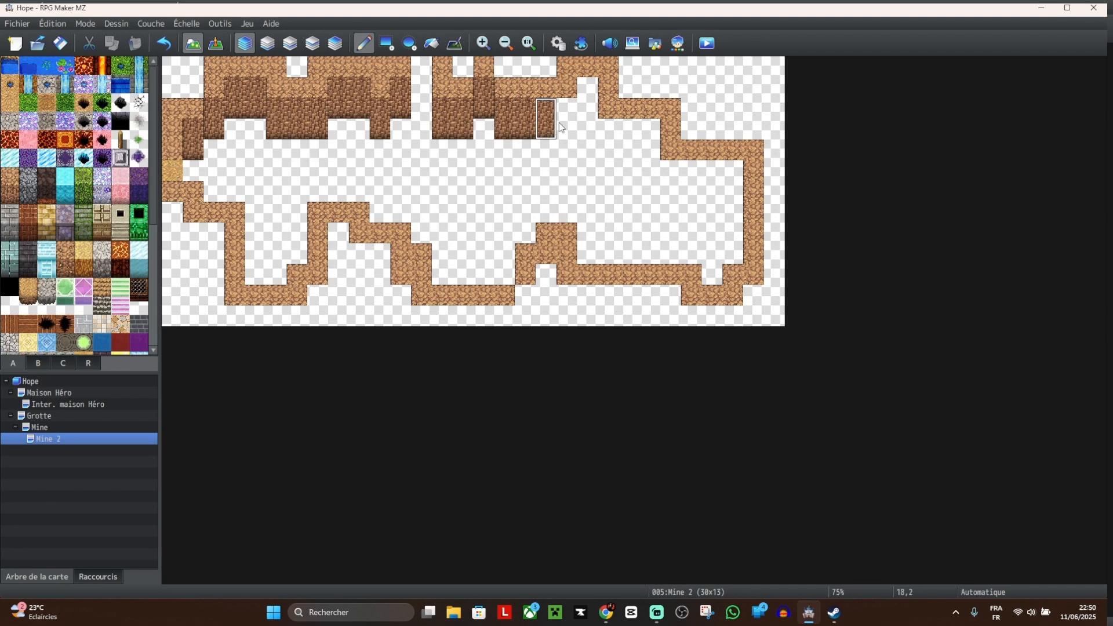
pyautogui.click(588, 110)
pyautogui.click(568, 110)
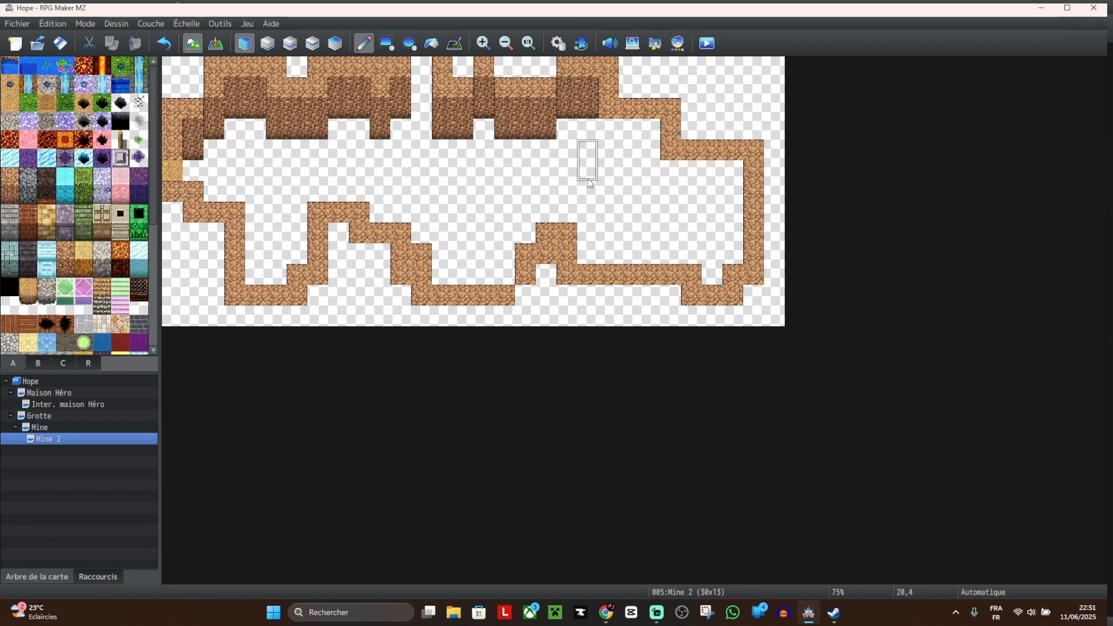
pyautogui.click(568, 76)
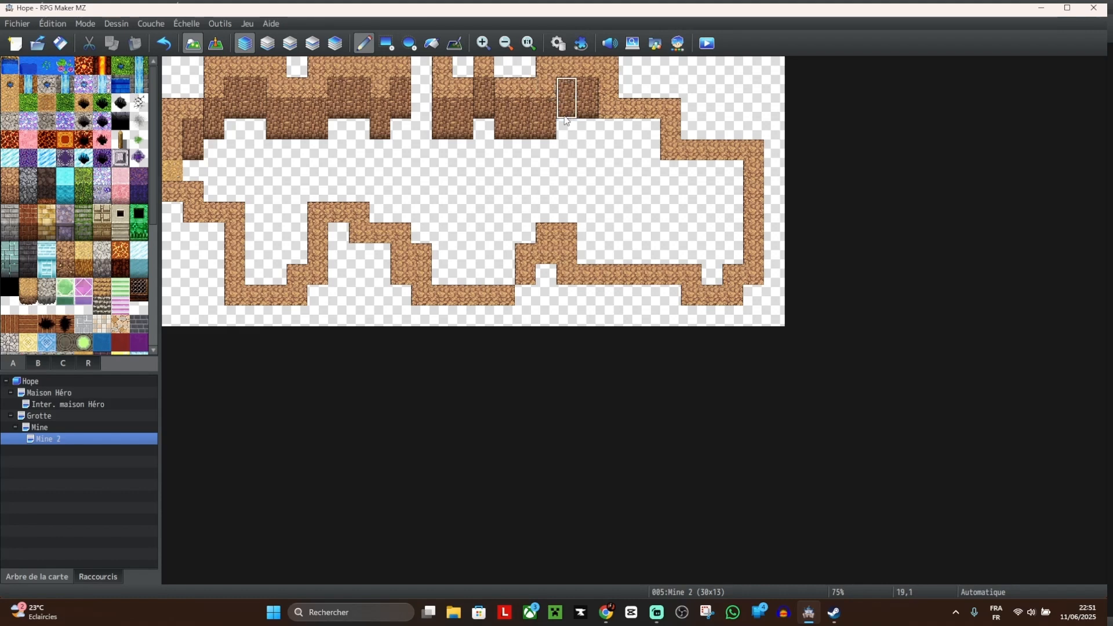
pyautogui.click(609, 149)
pyautogui.click(626, 149)
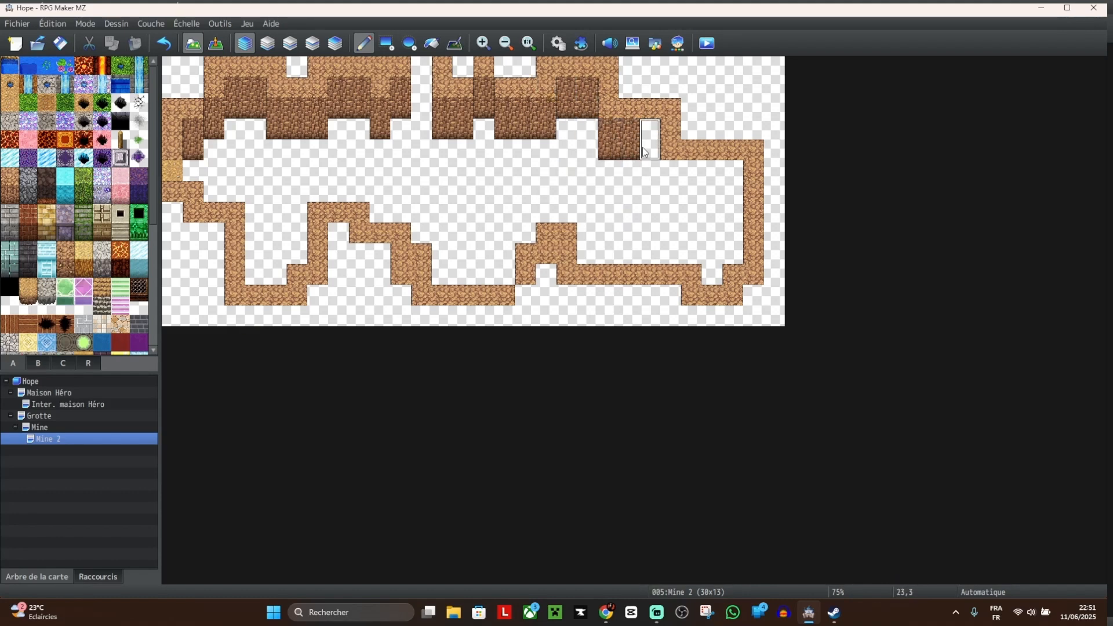
pyautogui.moveTo(670, 180); pyautogui.dragTo(734, 186)
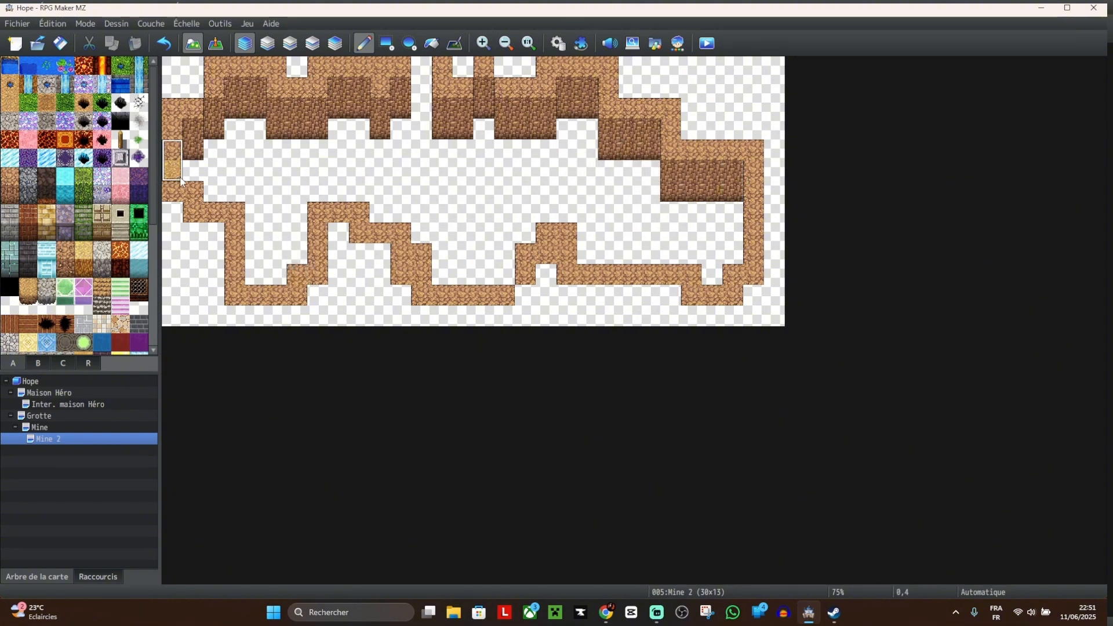
# Step: Fill Mine 2's cave interior and the column 12 passage with sandy ground, and clear the shadows on the floor with the shadow pen
pyautogui.moveTo(177, 174)
pyautogui.mouseDown()
pyautogui.moveTo(601, 182)
pyautogui.moveTo(652, 197)
pyautogui.moveTo(652, 217)
pyautogui.moveTo(714, 218)
pyautogui.moveTo(733, 239)
pyautogui.moveTo(714, 249)
pyautogui.moveTo(716, 270)
pyautogui.moveTo(710, 234)
pyautogui.moveTo(597, 243)
pyautogui.moveTo(690, 255)
pyautogui.moveTo(609, 217)
pyautogui.moveTo(636, 181)
pyautogui.moveTo(586, 149)
pyautogui.moveTo(226, 153)
pyautogui.moveTo(238, 145)
pyautogui.mouseUp()
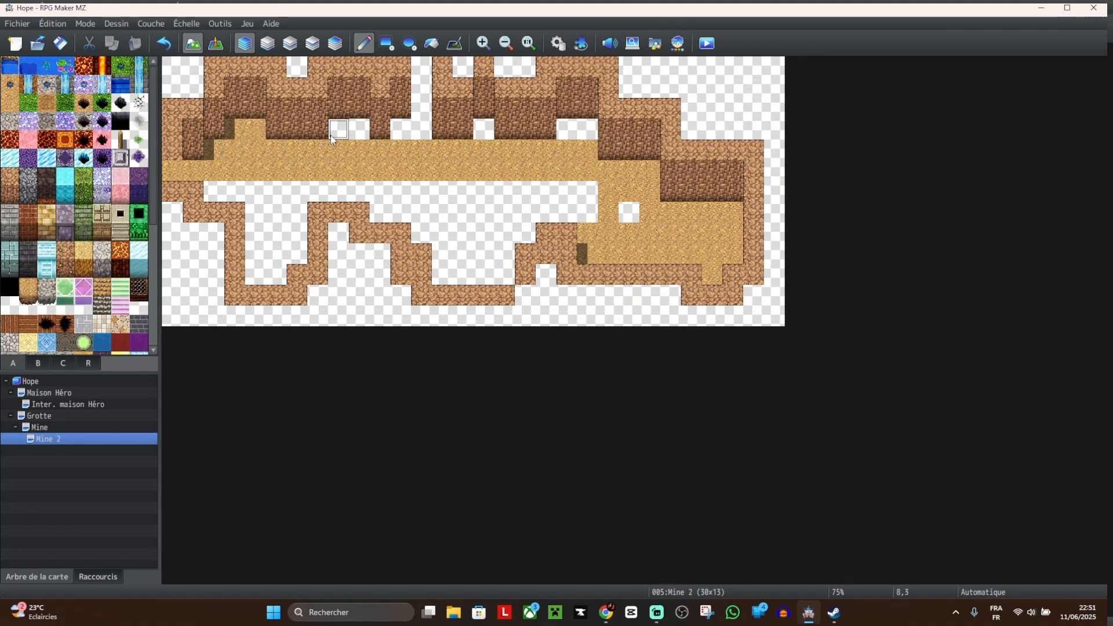
pyautogui.moveTo(398, 138)
pyautogui.mouseDown()
pyautogui.moveTo(419, 135)
pyautogui.moveTo(421, 61)
pyautogui.mouseUp()
pyautogui.click(479, 135)
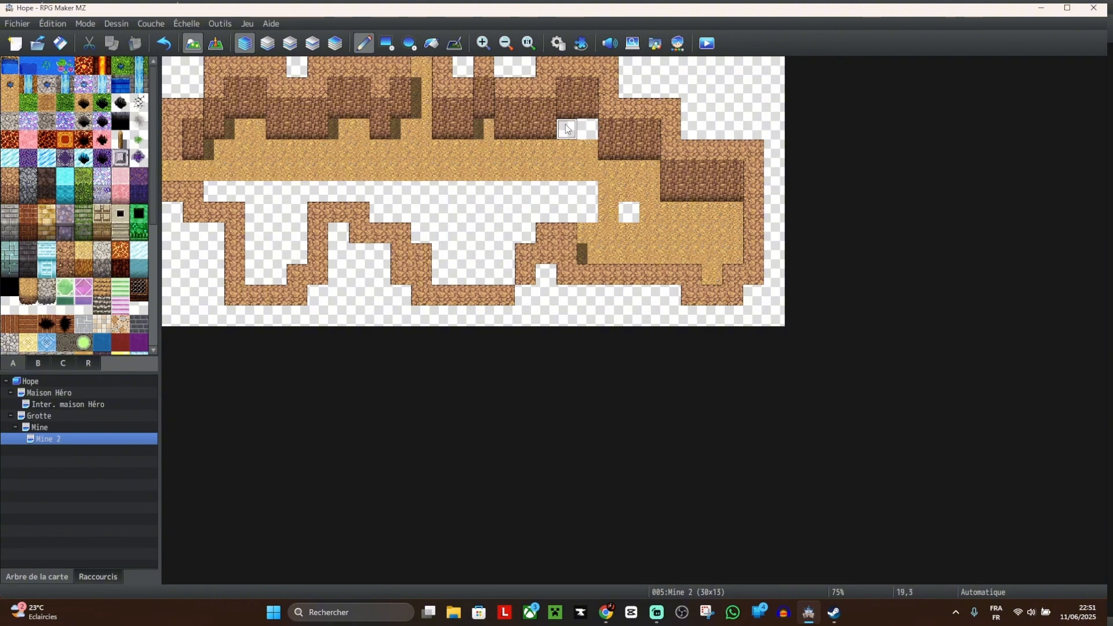
pyautogui.moveTo(568, 132); pyautogui.dragTo(585, 132)
pyautogui.moveTo(588, 215)
pyautogui.mouseDown()
pyautogui.moveTo(587, 200)
pyautogui.moveTo(478, 193)
pyautogui.moveTo(212, 193)
pyautogui.moveTo(276, 198)
pyautogui.moveTo(272, 265)
pyautogui.moveTo(276, 235)
pyautogui.moveTo(297, 231)
pyautogui.moveTo(296, 214)
pyautogui.moveTo(287, 255)
pyautogui.moveTo(296, 256)
pyautogui.mouseUp()
pyautogui.moveTo(380, 212)
pyautogui.mouseDown()
pyautogui.moveTo(615, 221)
pyautogui.moveTo(567, 212)
pyautogui.moveTo(525, 233)
pyautogui.moveTo(437, 235)
pyautogui.moveTo(443, 275)
pyautogui.moveTo(490, 275)
pyautogui.moveTo(504, 249)
pyautogui.moveTo(462, 255)
pyautogui.mouseUp()
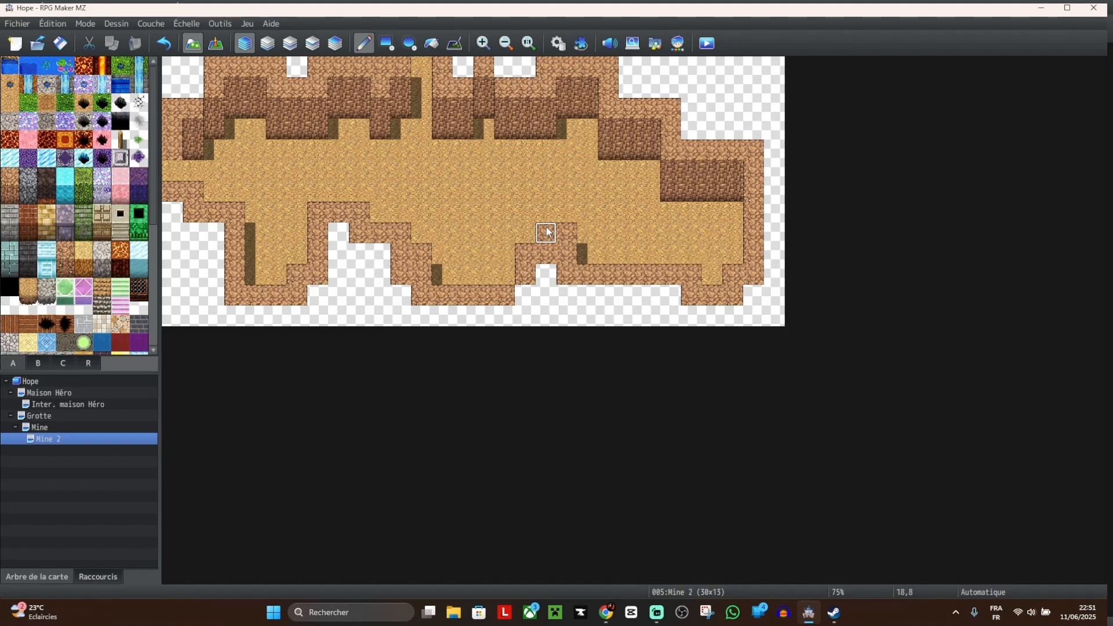
pyautogui.click(455, 44)
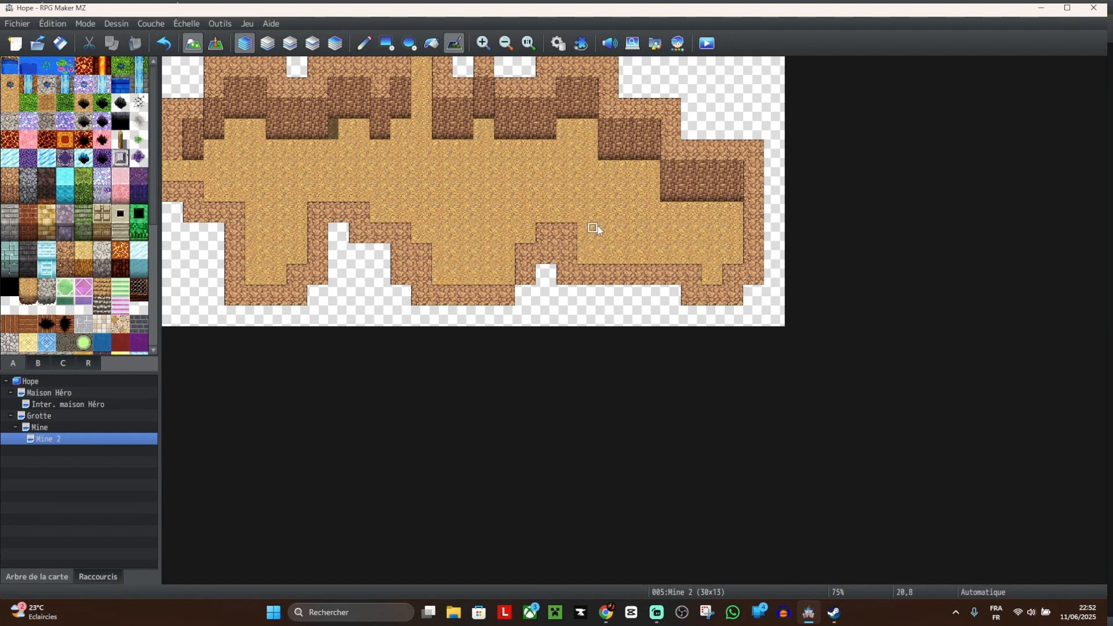
# Step: On map Mine, create an event at 11,3 and give it the first torch image from !Flame
pyautogui.click(40, 427)
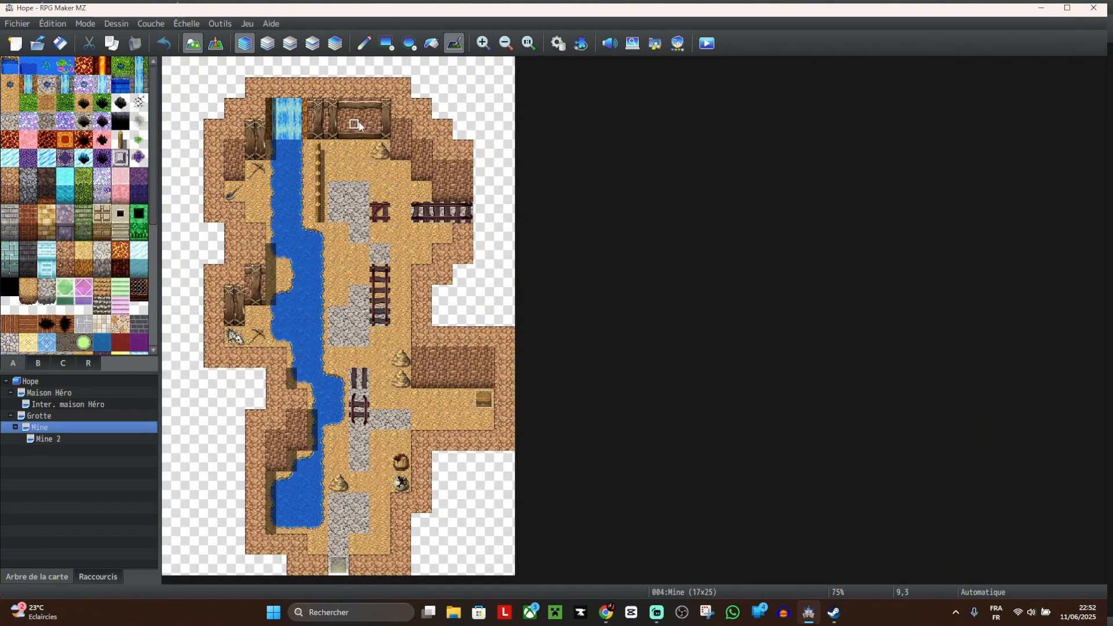
pyautogui.press('F6')
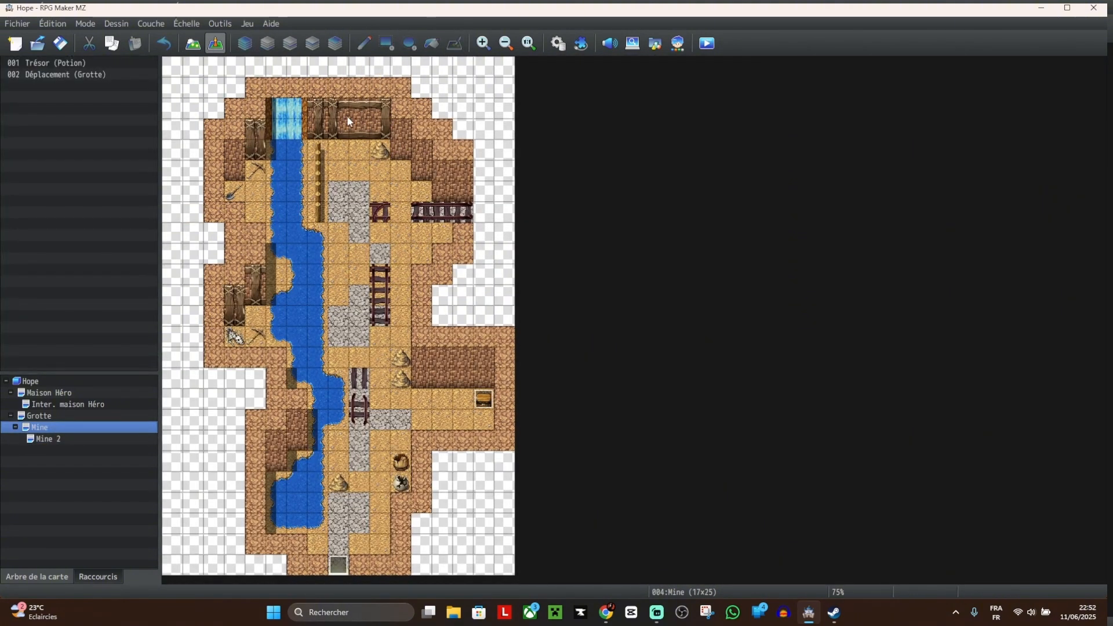
pyautogui.rightClick(401, 130)
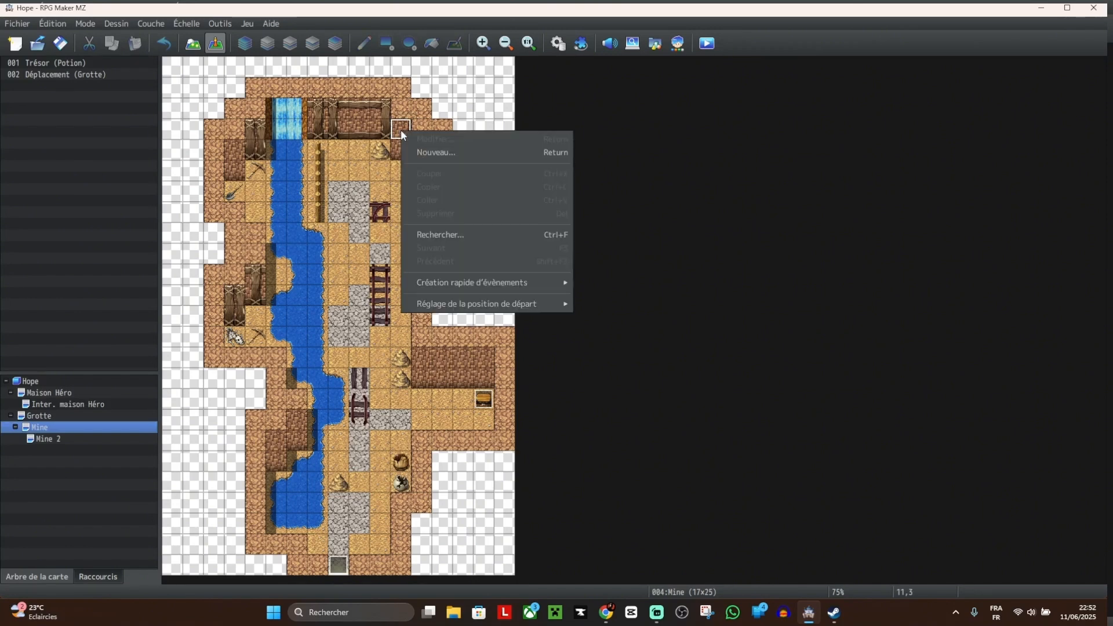
pyautogui.click(436, 151)
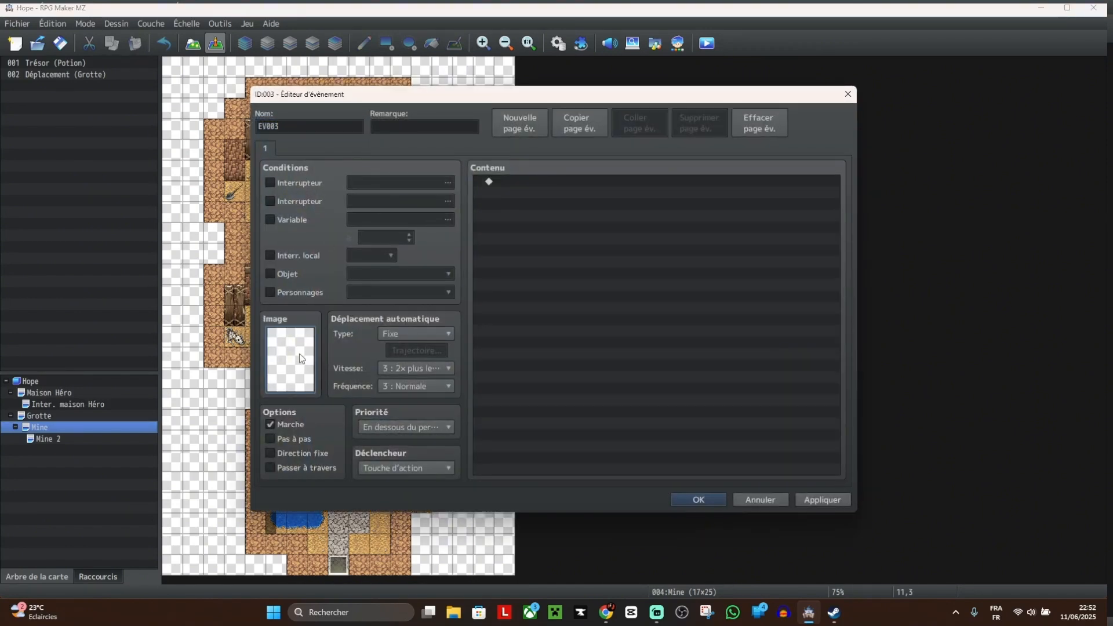
pyautogui.doubleClick(301, 357)
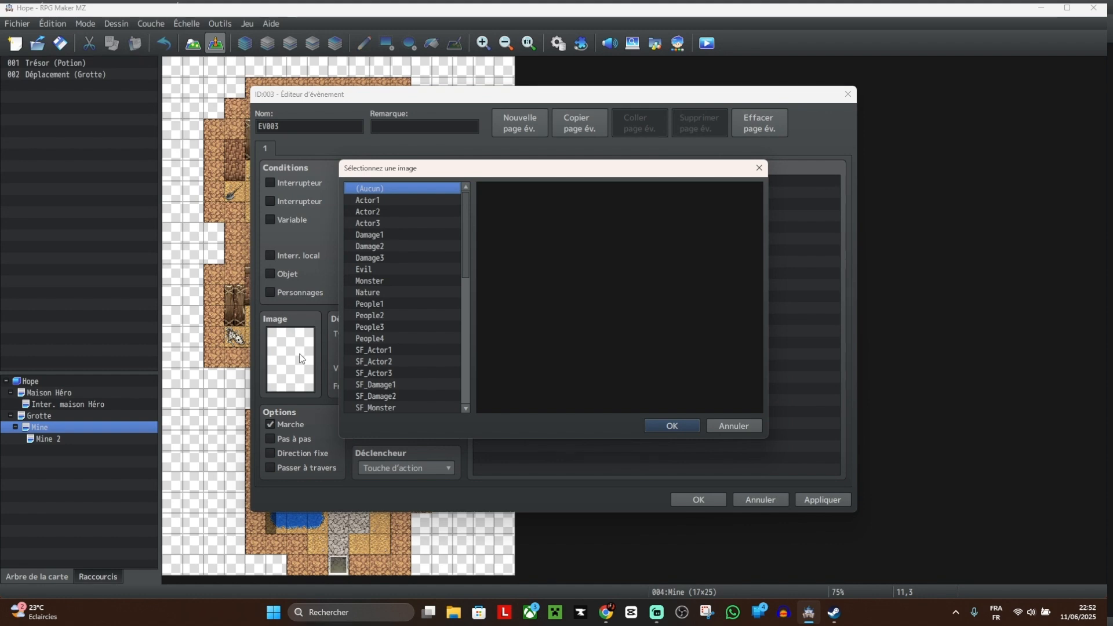
pyautogui.scroll(-2, 429, 293)
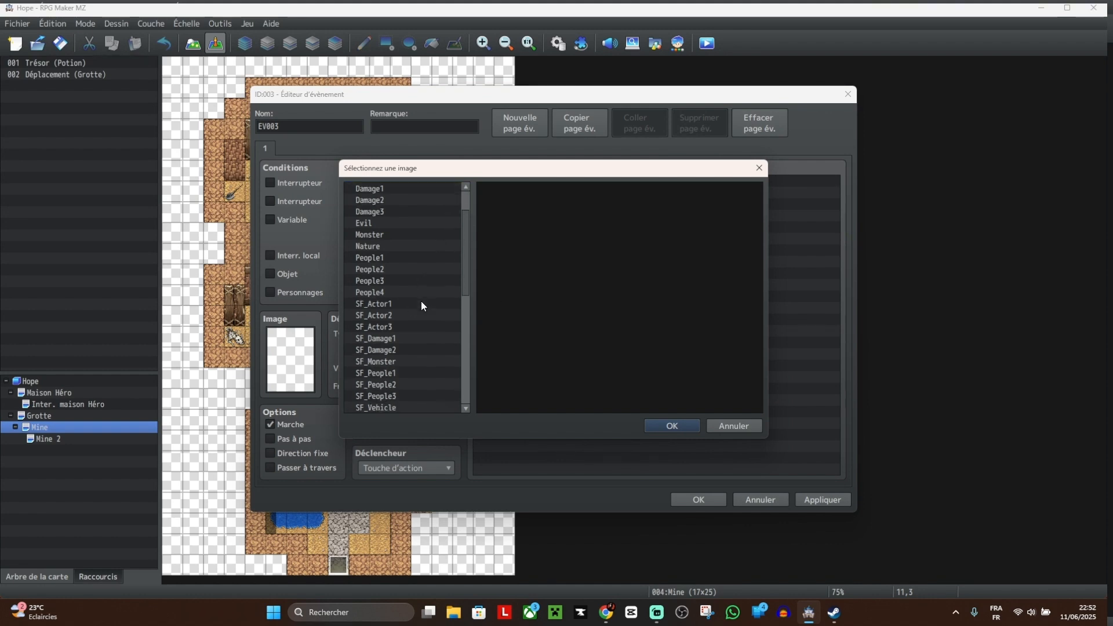
pyautogui.scroll(-5, 408, 316)
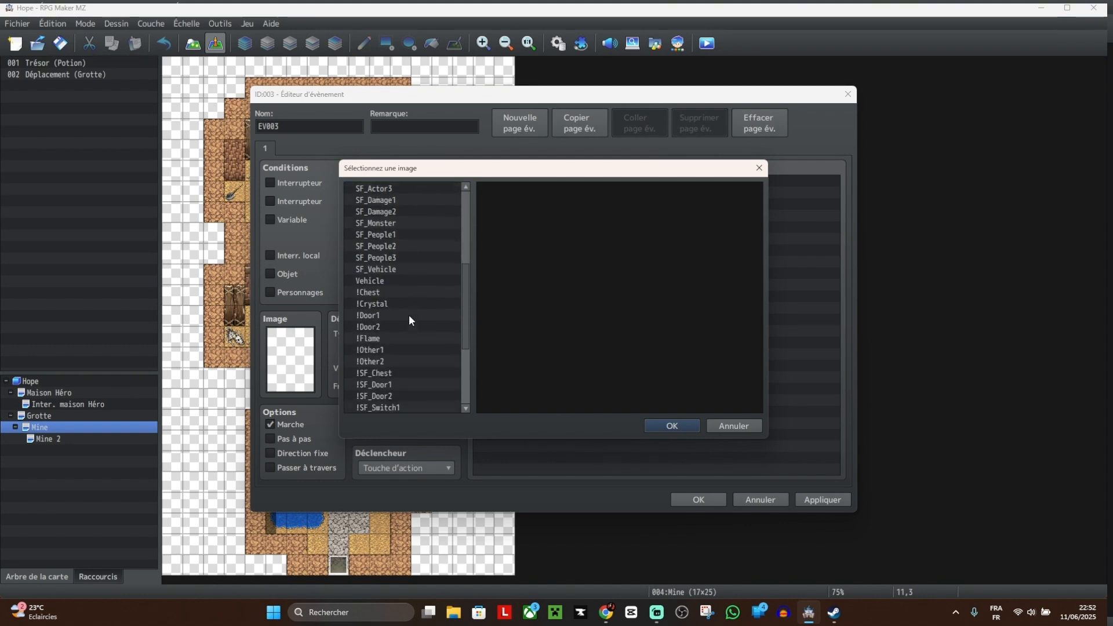
pyautogui.click(391, 337)
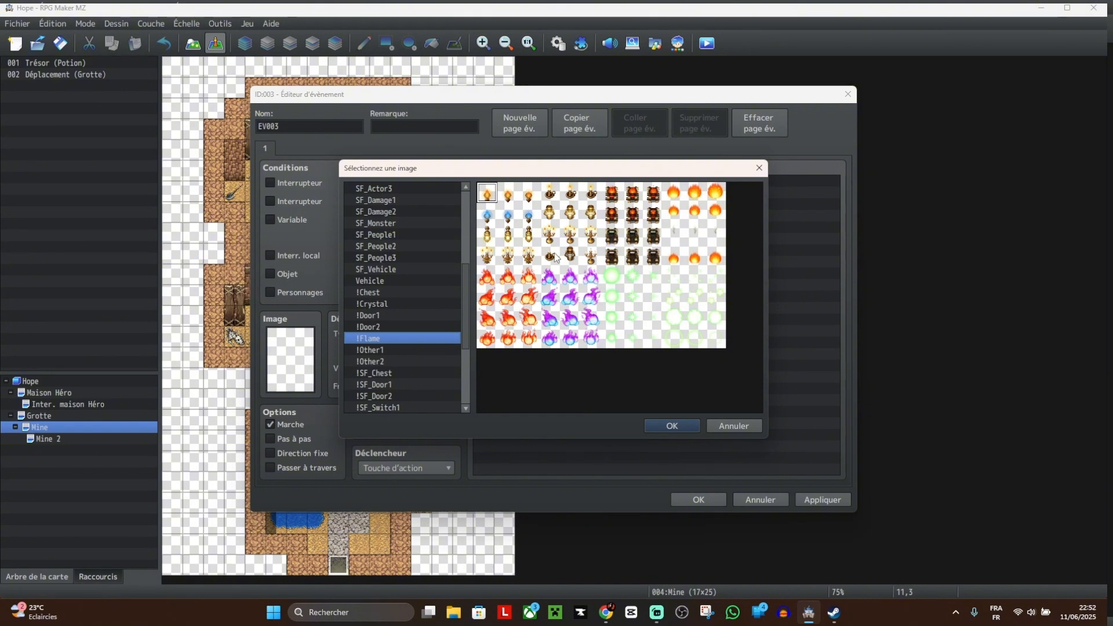
pyautogui.doubleClick(487, 196)
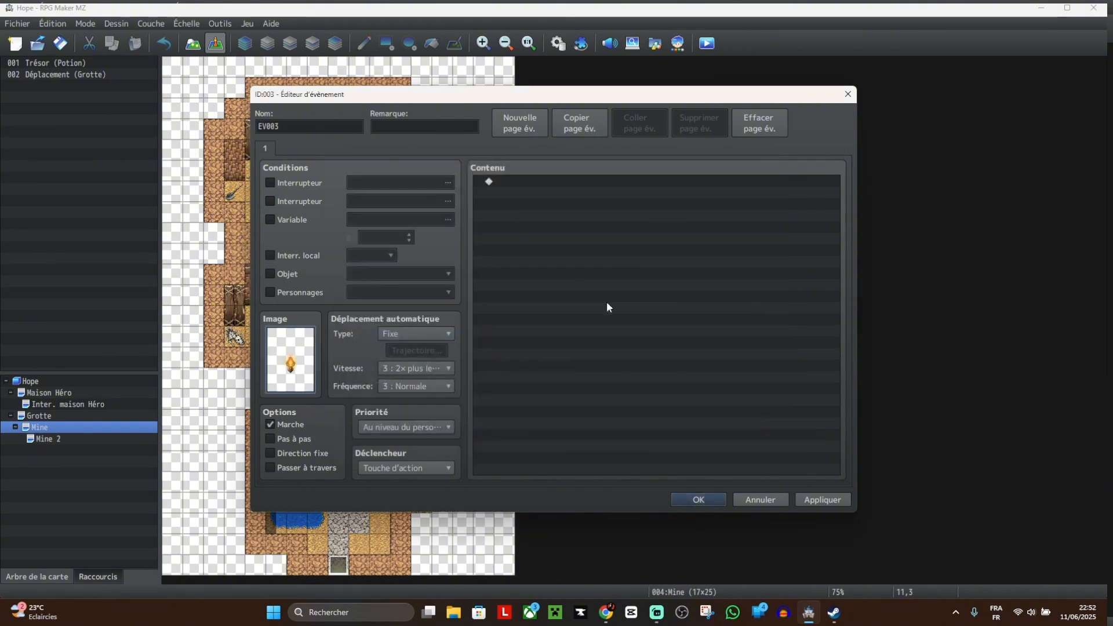
# Step: Enable Pas à pas and disable Marche for the torch event, and save the event
pyautogui.click(294, 440)
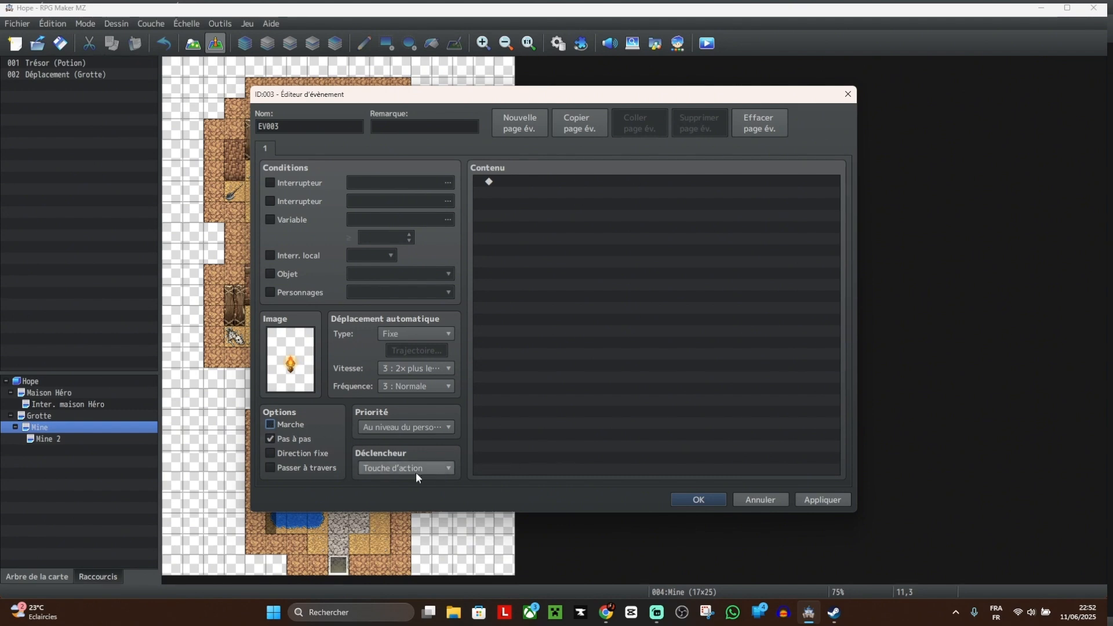
pyautogui.click(830, 499)
pyautogui.click(692, 500)
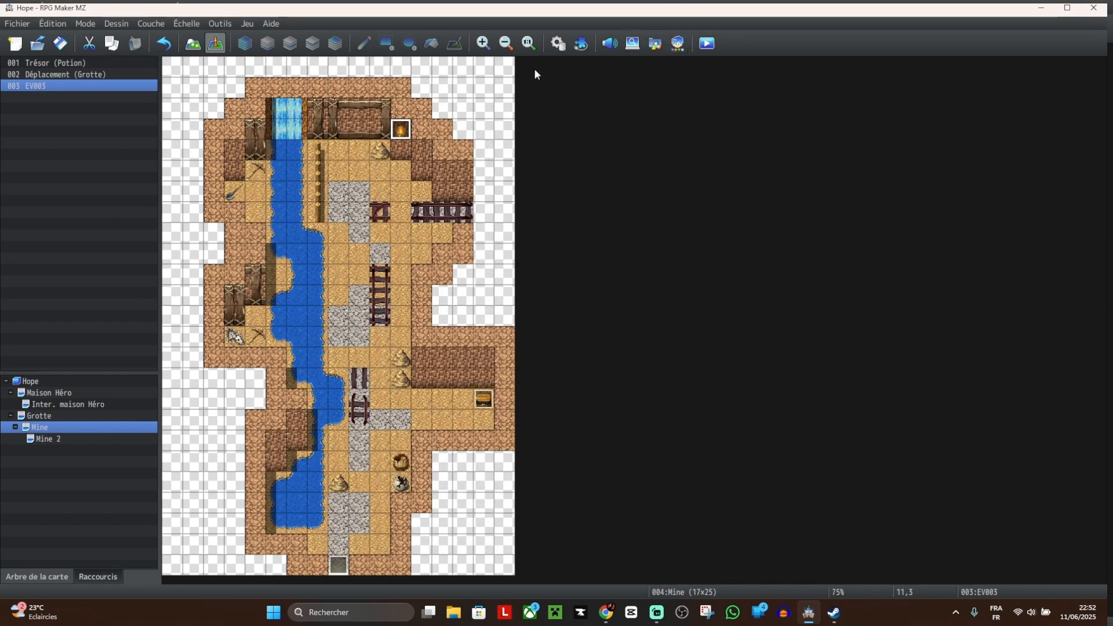
# Step: Set the player's starting position at 10,6 on map Mine, and start a new game in a playtest
pyautogui.rightClick(387, 189)
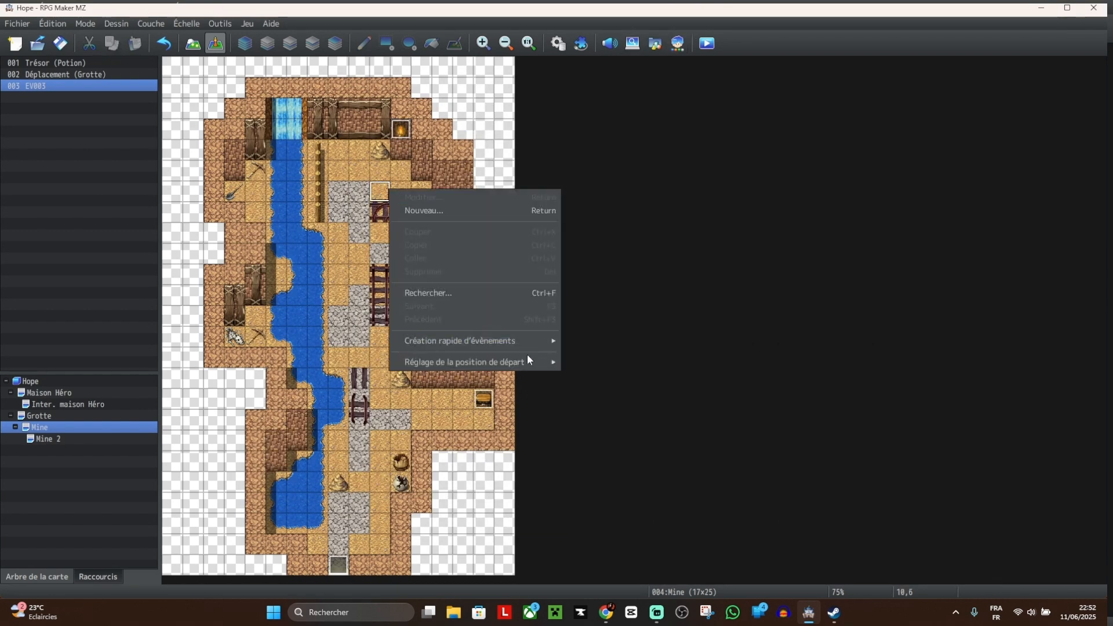
pyautogui.click(591, 359)
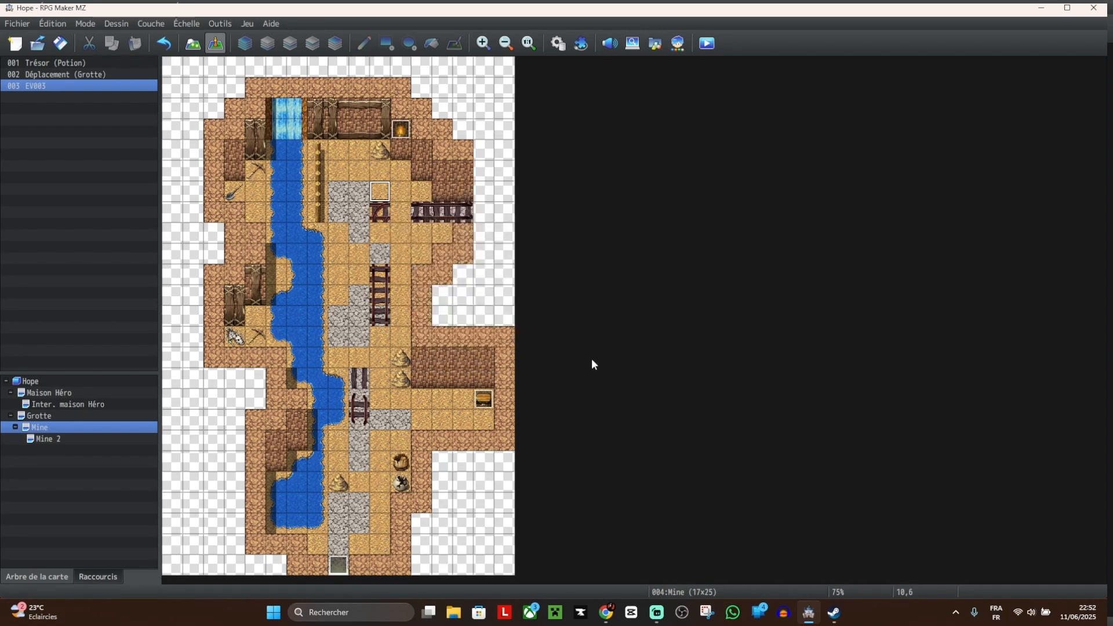
pyautogui.click(706, 42)
pyautogui.click(550, 325)
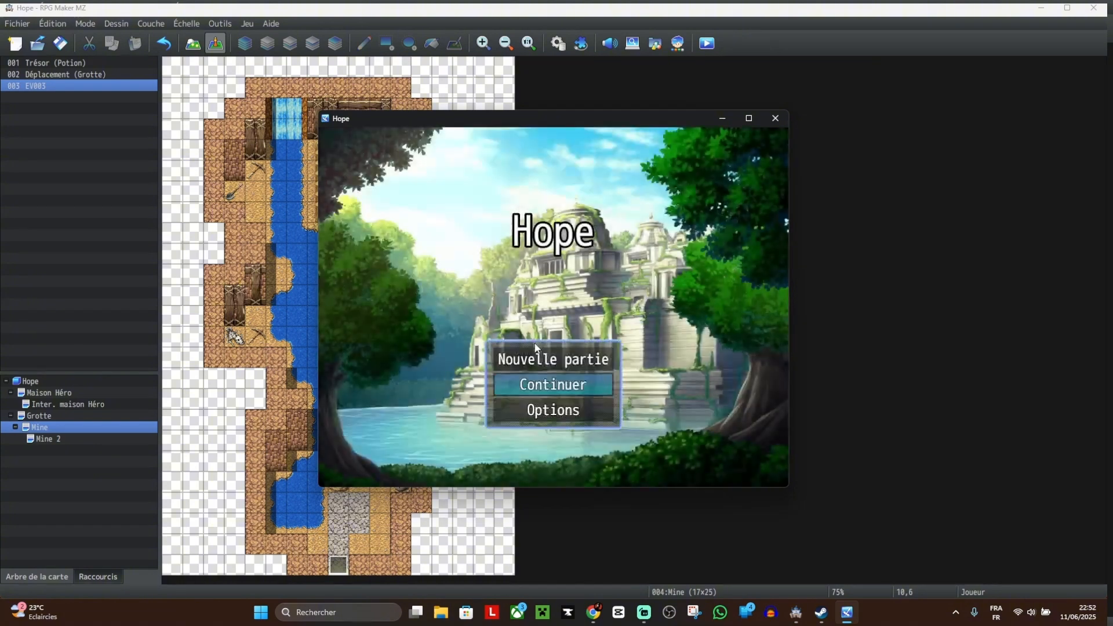
pyautogui.press('Up')
pyautogui.press('Return')
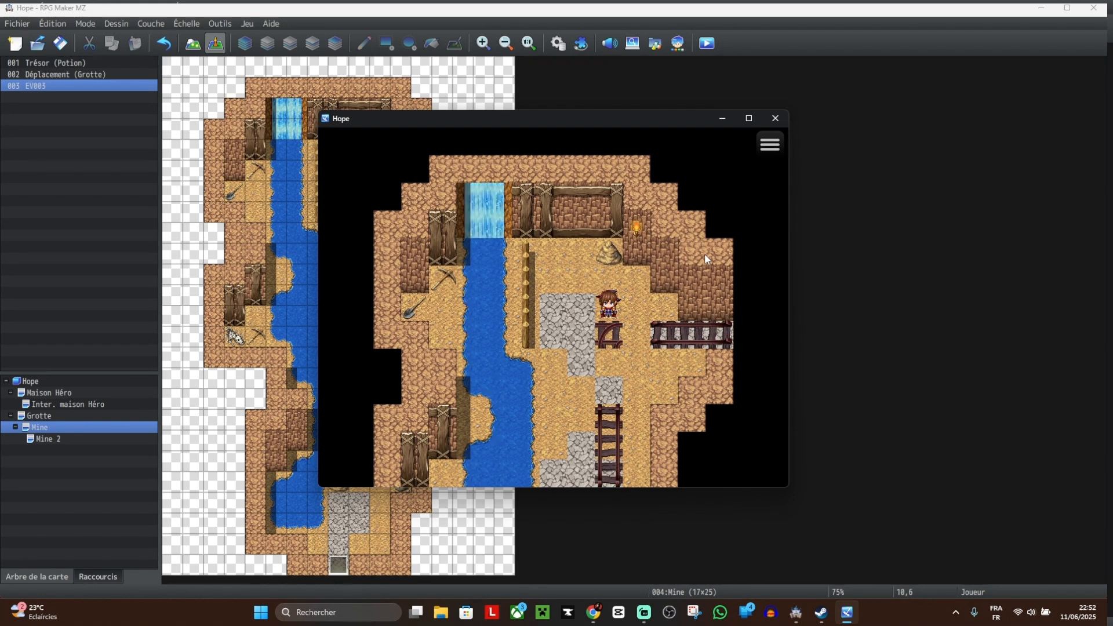
# Step: Walk the party down through the mine to the chest, open it, and end the playtest
pyautogui.press('Down')
pyautogui.press('Down')
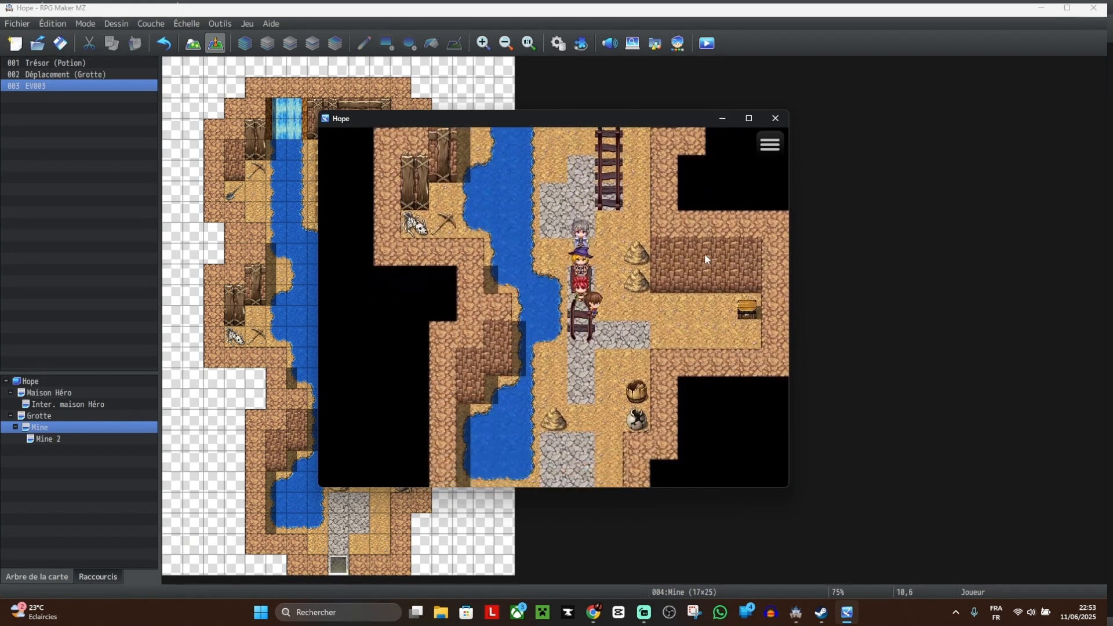
pyautogui.press('Right')
pyautogui.press('Return')
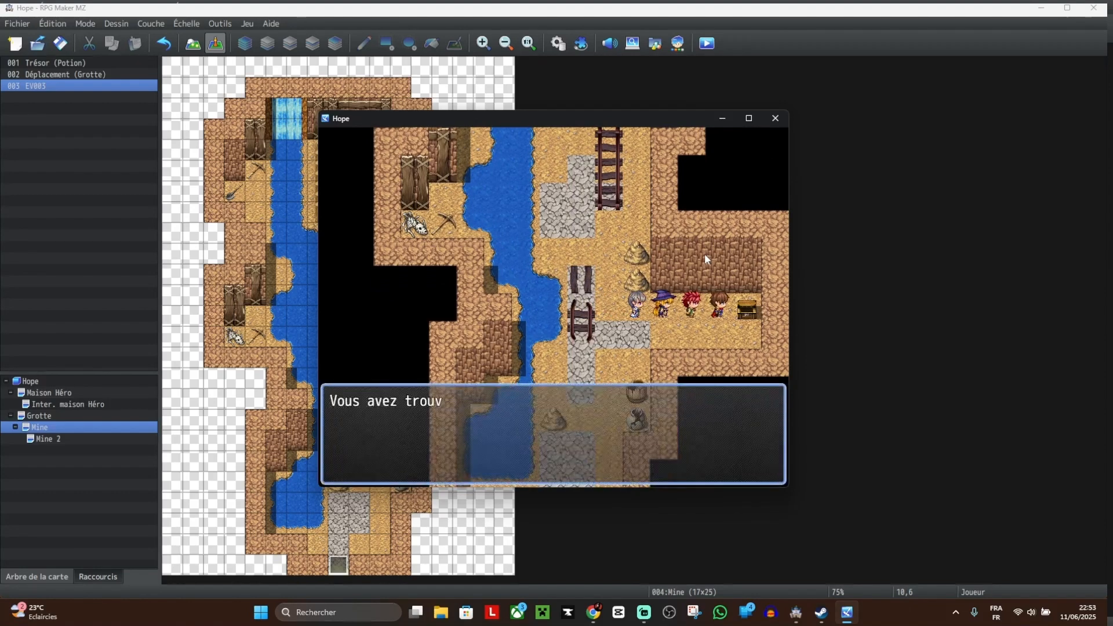
pyautogui.press('Return')
pyautogui.press('Left')
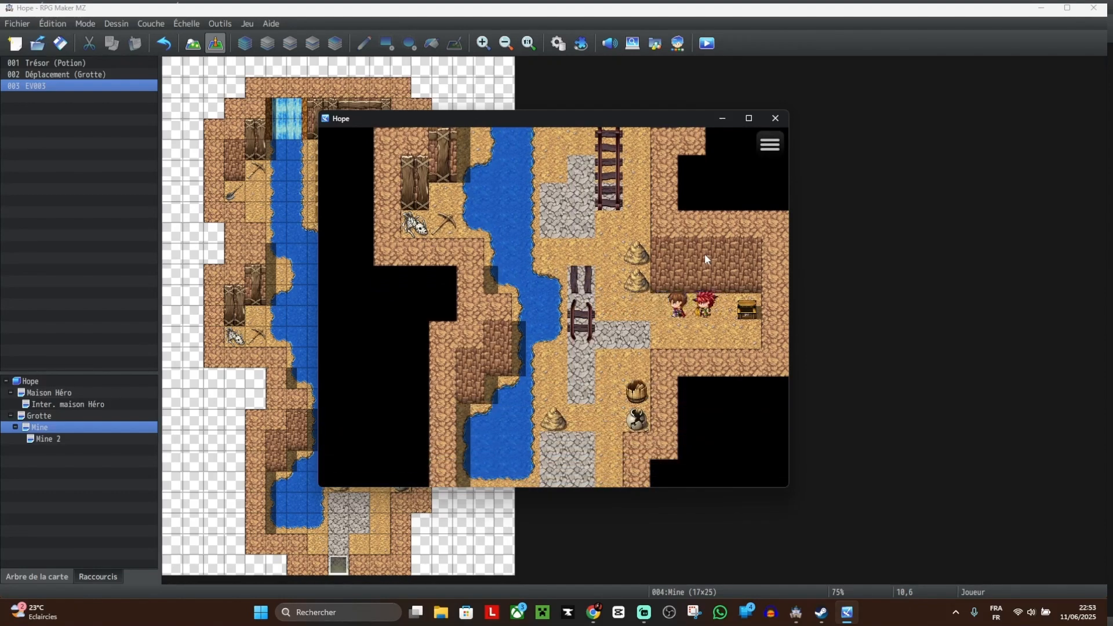
pyautogui.click(776, 118)
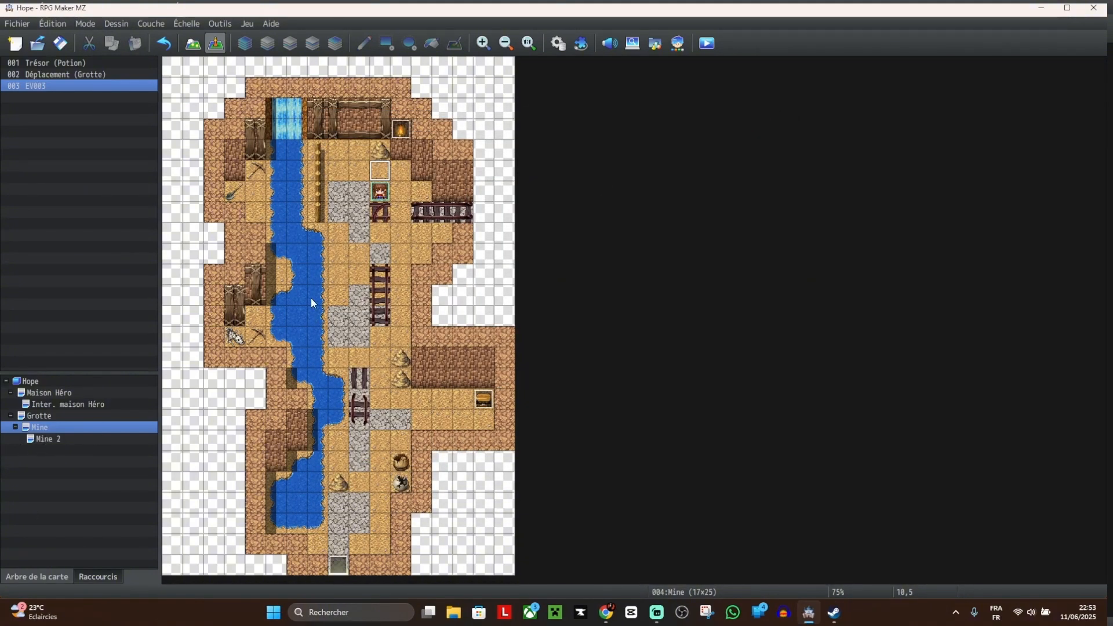
# Step: Copy the torch event at 11,3 and paste it at 13,5, 12,14, 15,14, 3,4 and 5,18 on map Mine
pyautogui.click(399, 131)
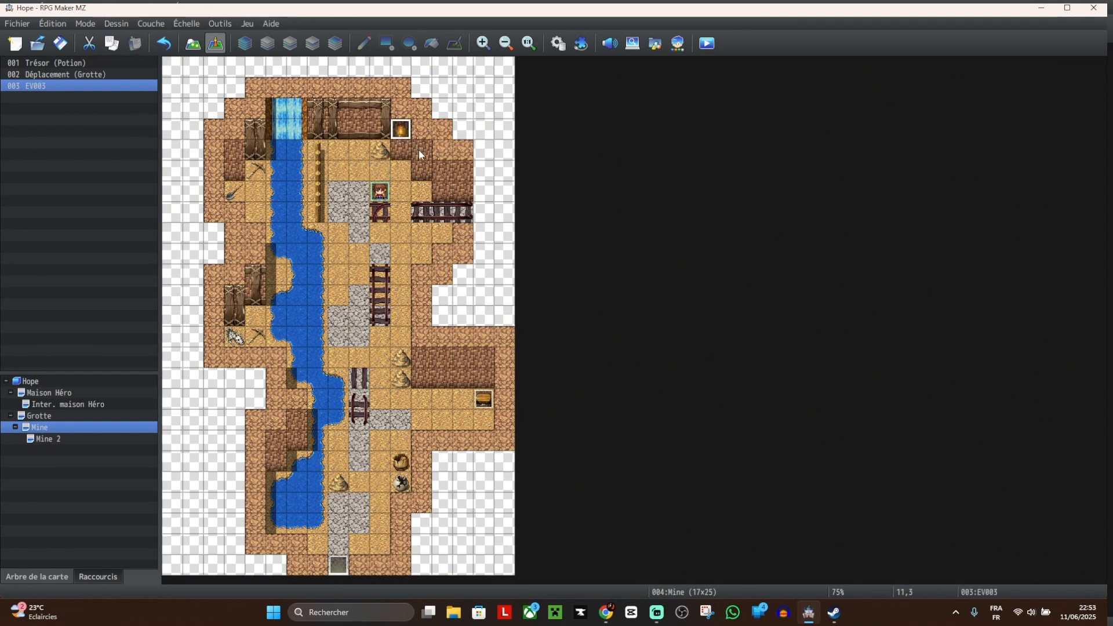
pyautogui.click(442, 170)
pyautogui.hotkey('ctrl', 'v')
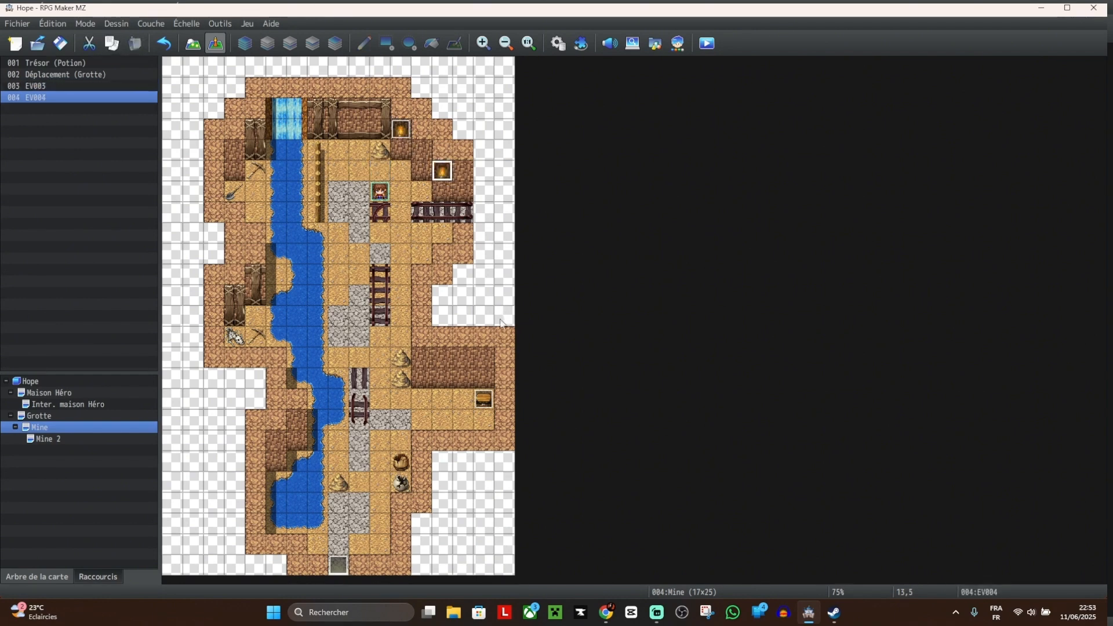
pyautogui.click(478, 363)
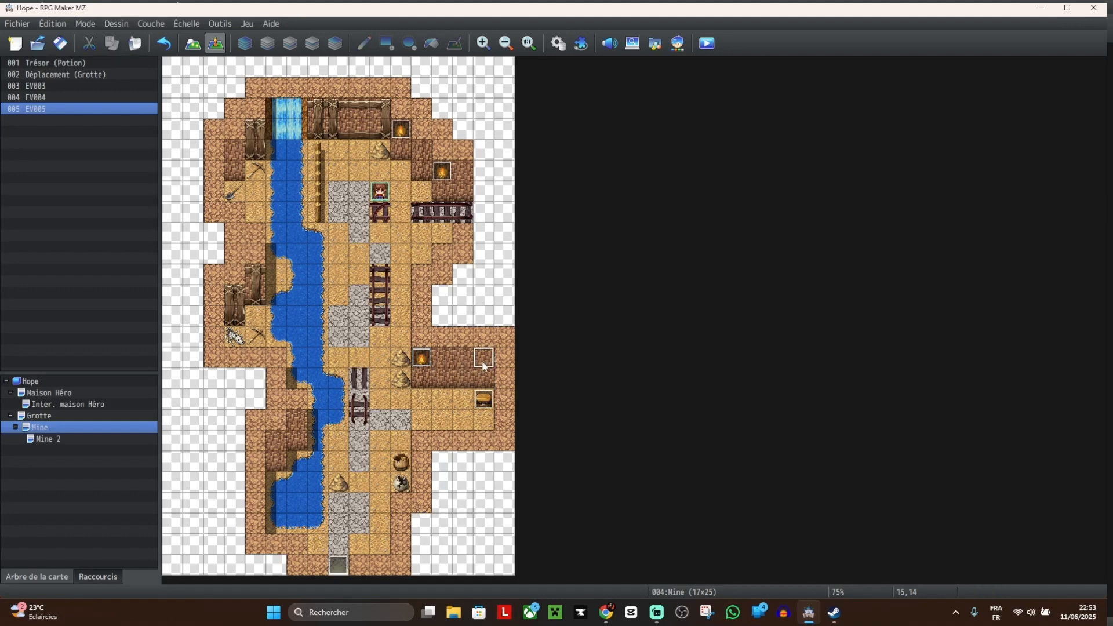
pyautogui.hotkey('ctrl', 'v')
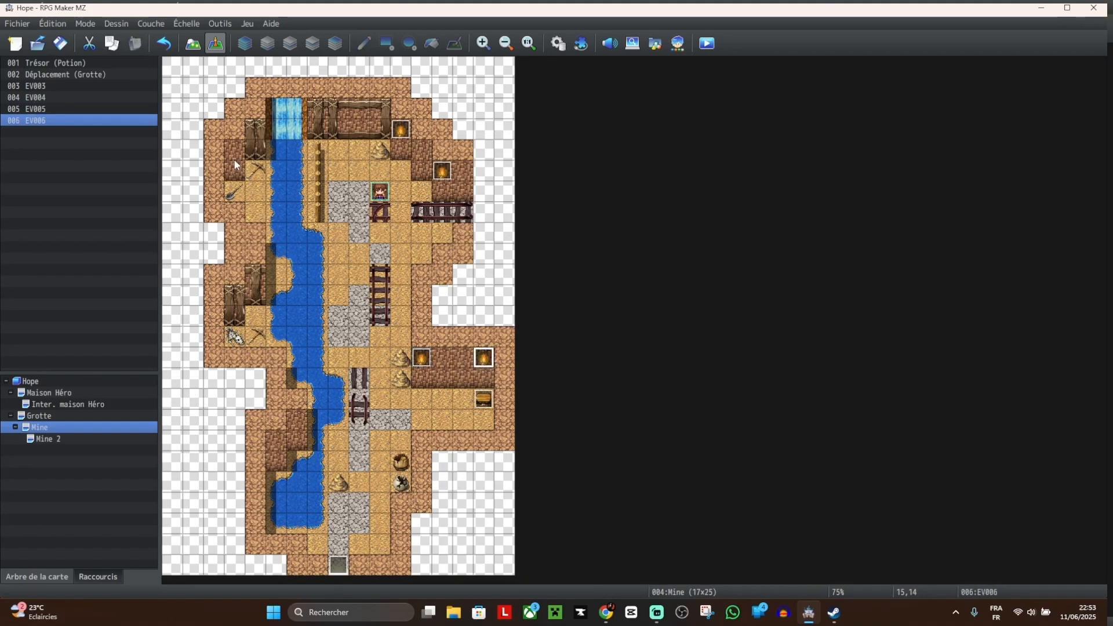
pyautogui.click(236, 154)
pyautogui.hotkey('ctrl', 'v')
pyautogui.click(273, 445)
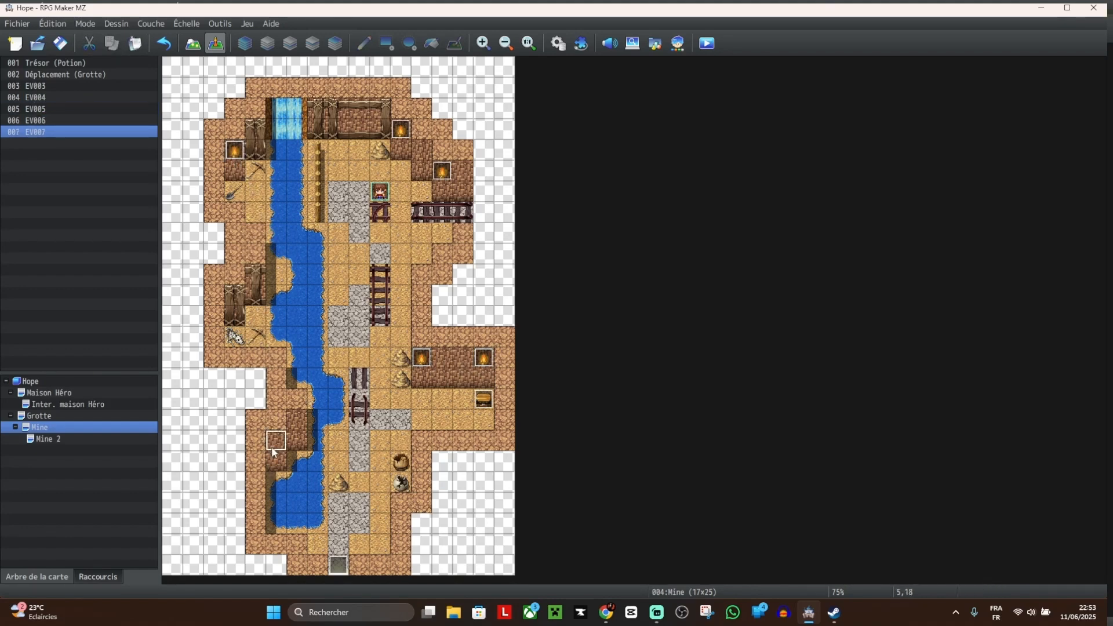
pyautogui.hotkey('ctrl', 'v')
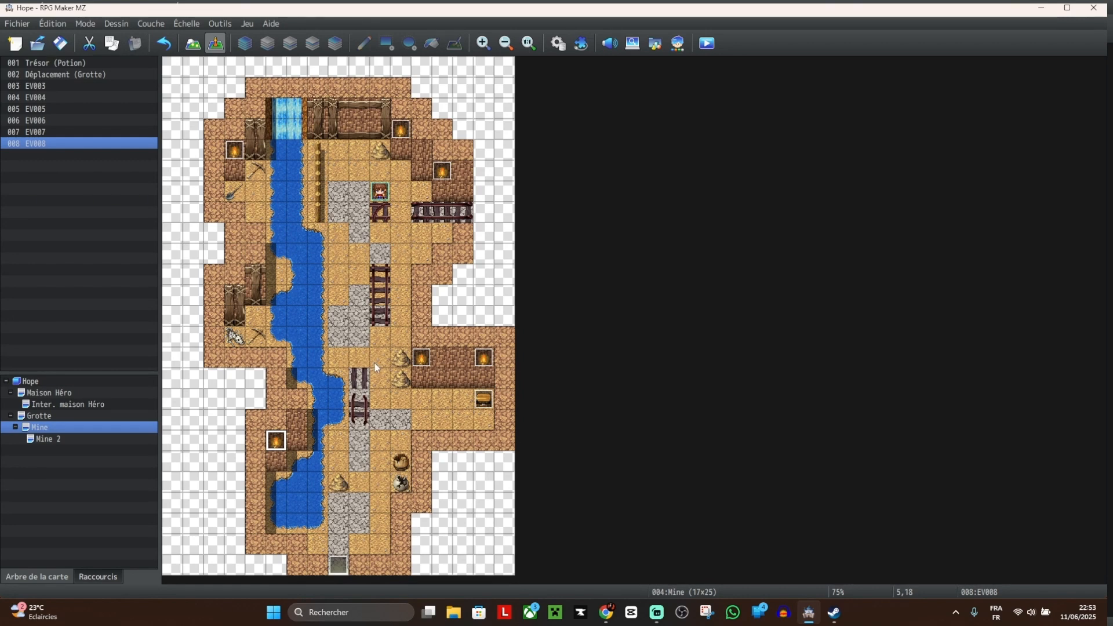
# Step: Rename events EV003 and EV004 on map Mine as Torche, applying and saving each
pyautogui.doubleClick(55, 86)
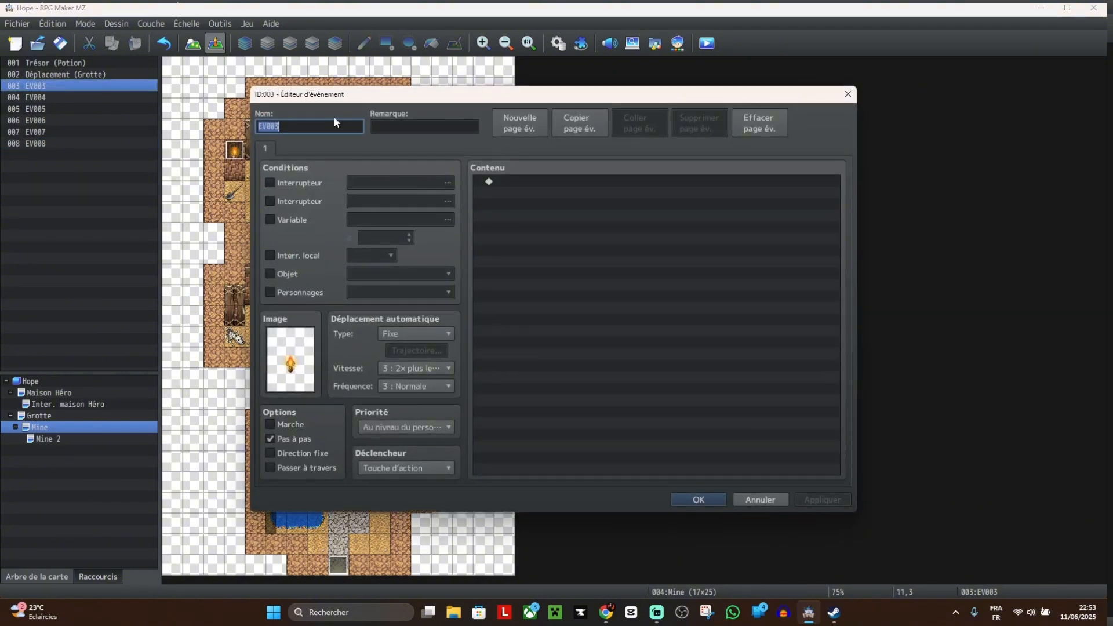
pyautogui.write('Torche')
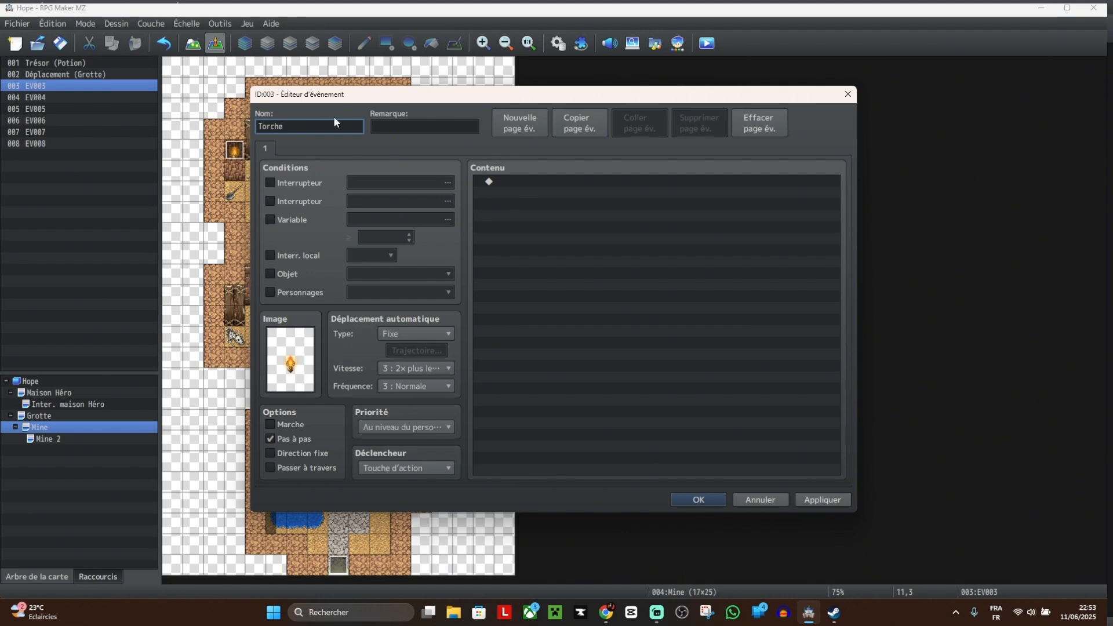
pyautogui.click(828, 502)
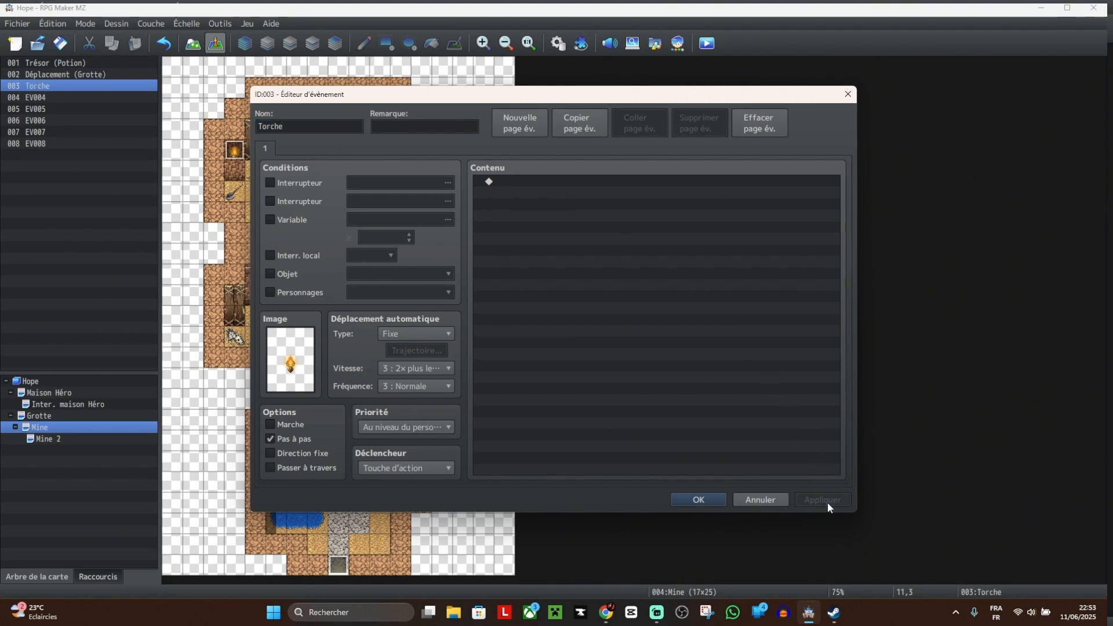
pyautogui.click(705, 497)
pyautogui.click(54, 97)
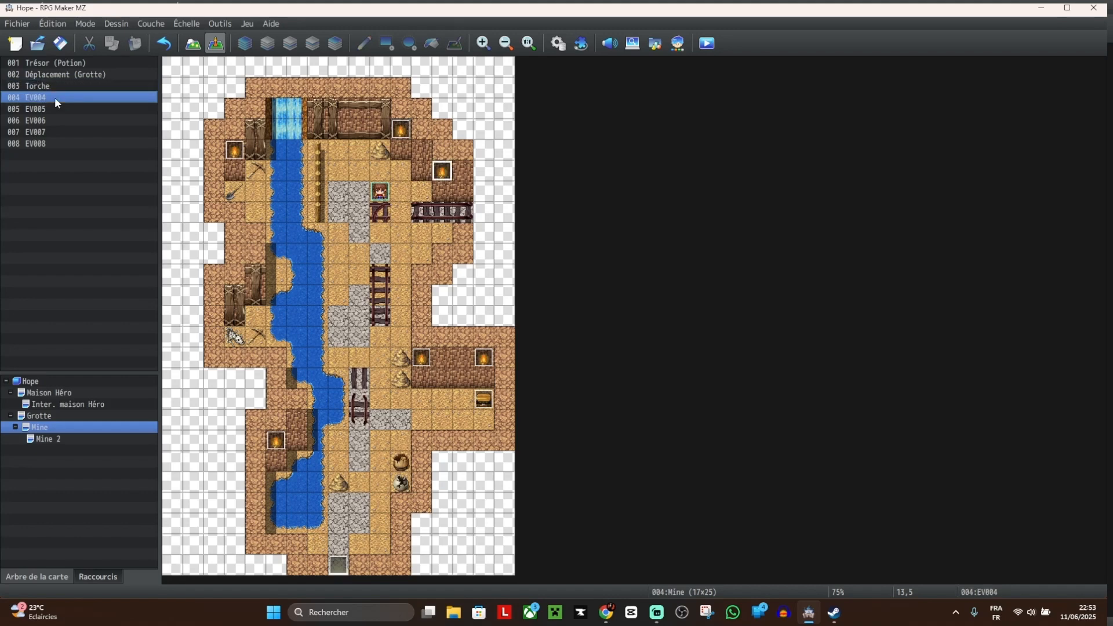
pyautogui.rightClick(55, 97)
pyautogui.click(78, 108)
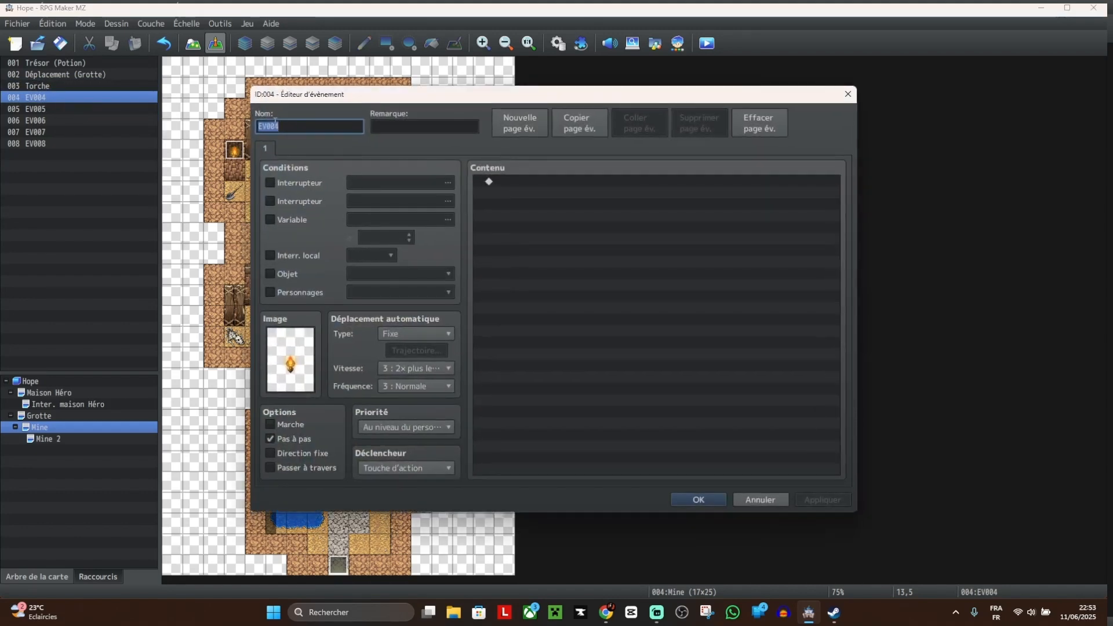
pyautogui.write('R')
pyautogui.write('Torche')
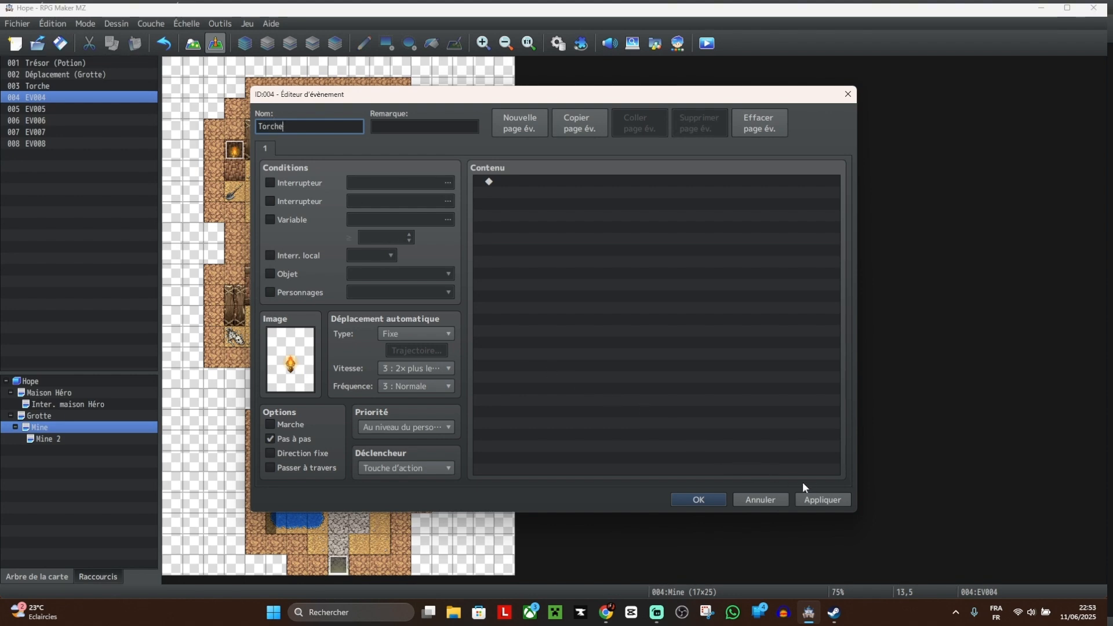
pyautogui.click(821, 501)
pyautogui.click(698, 499)
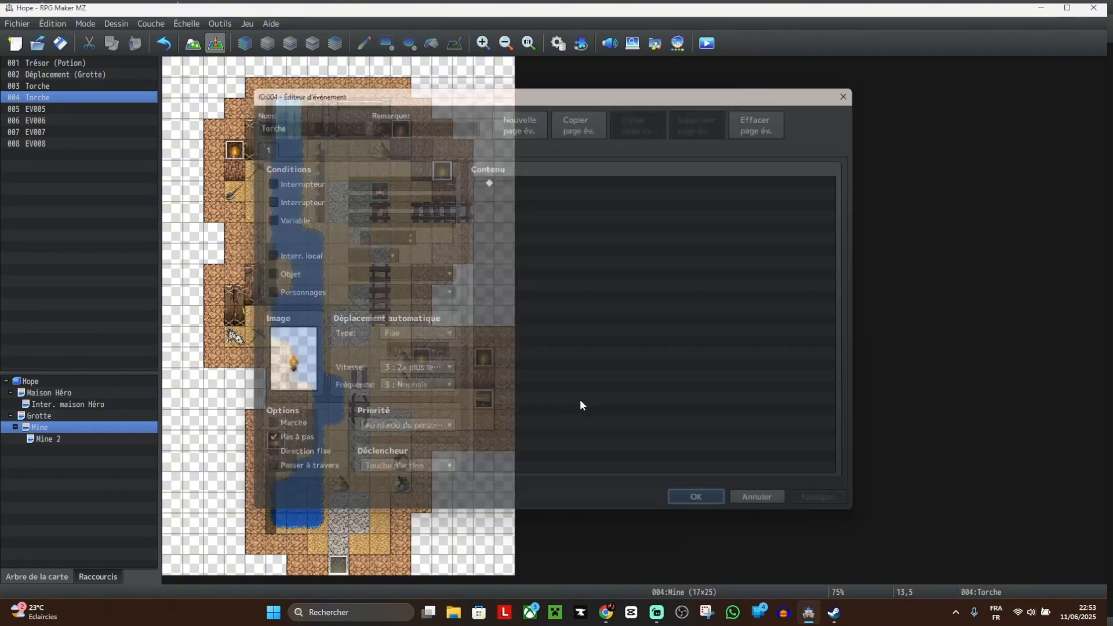
# Step: Rename events EV005 and EV006 on map Mine as Torche, applying and saving each
pyautogui.doubleClick(34, 109)
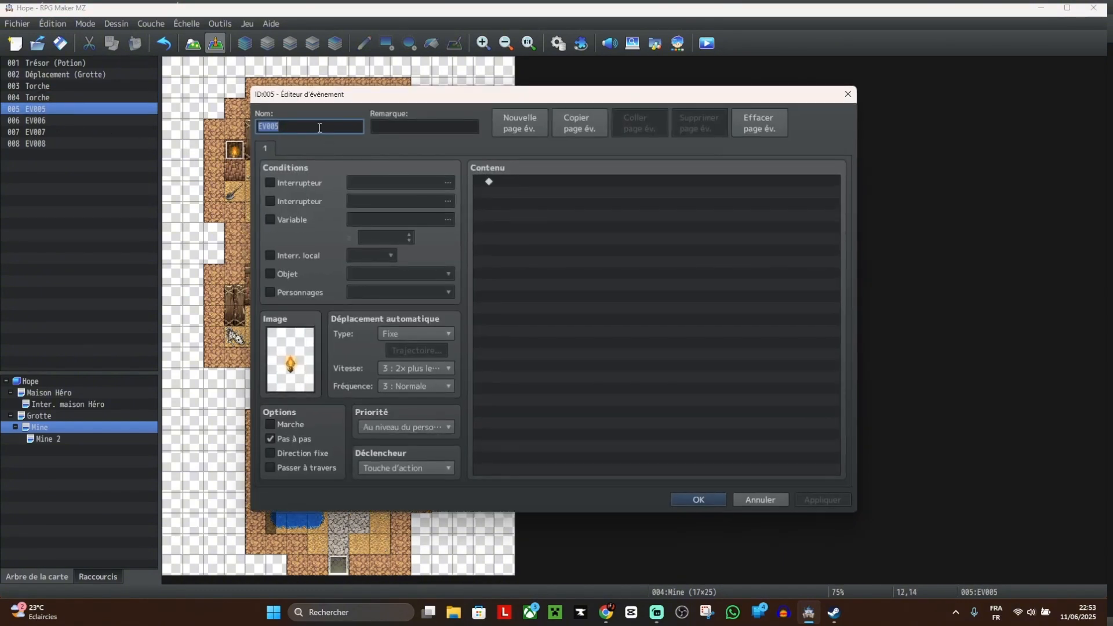
pyautogui.write('Torch')
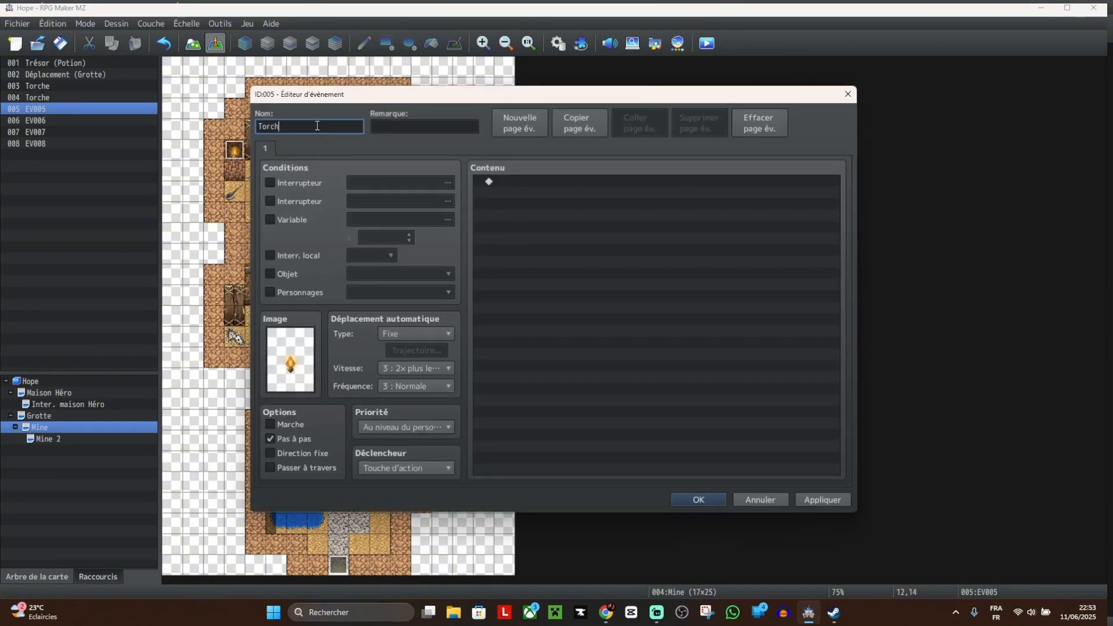
pyautogui.write('e')
pyautogui.click(822, 500)
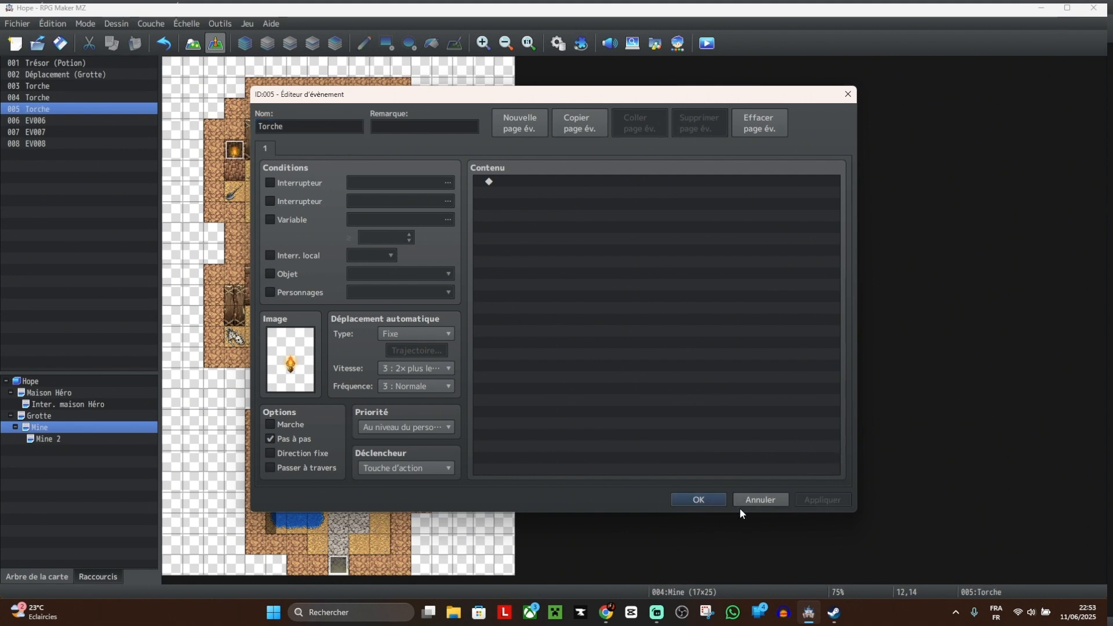
pyautogui.click(698, 500)
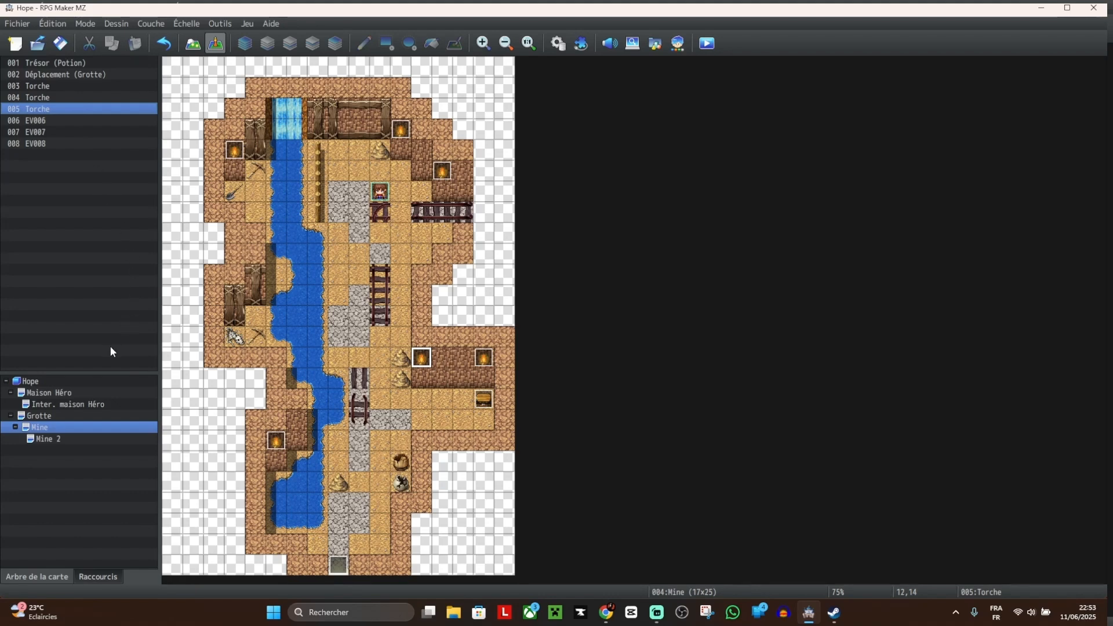
pyautogui.click(37, 120)
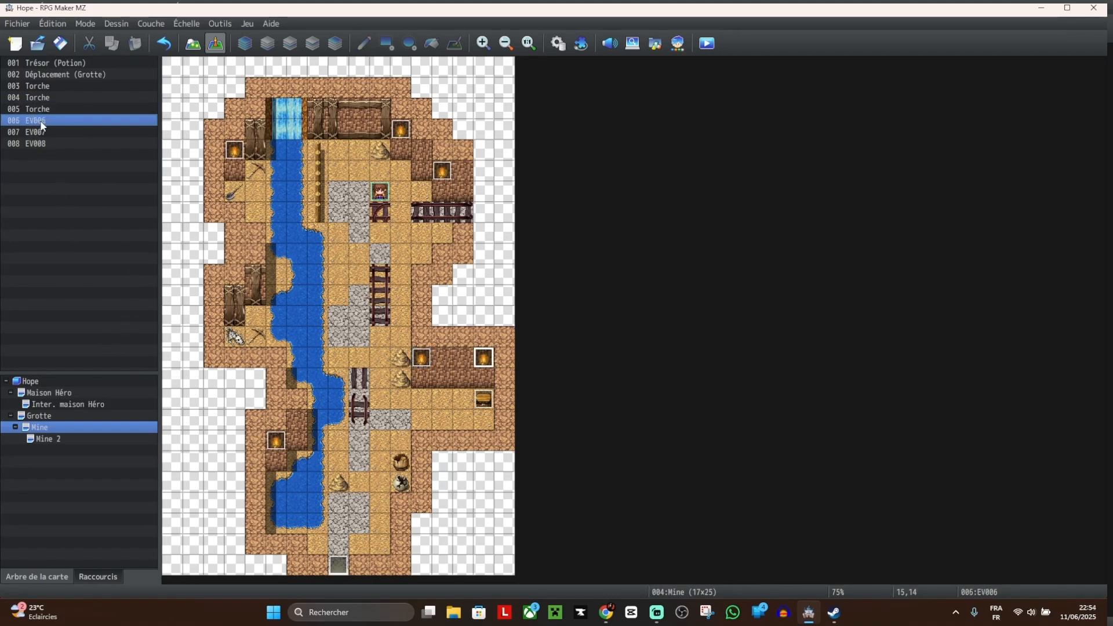
pyautogui.doubleClick(40, 120)
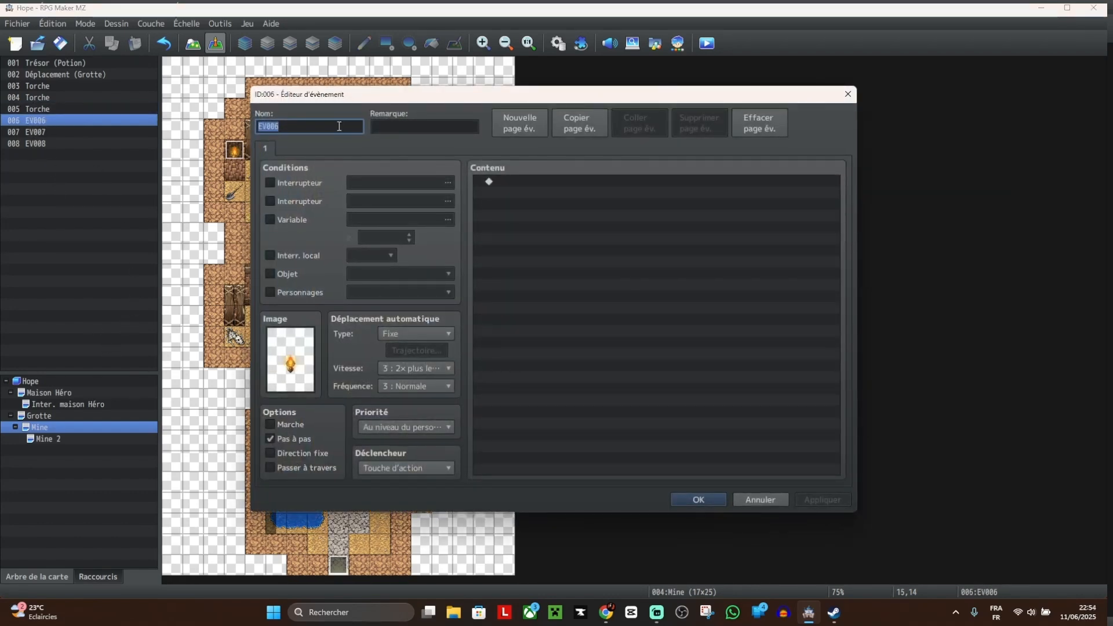
pyautogui.write('Torche')
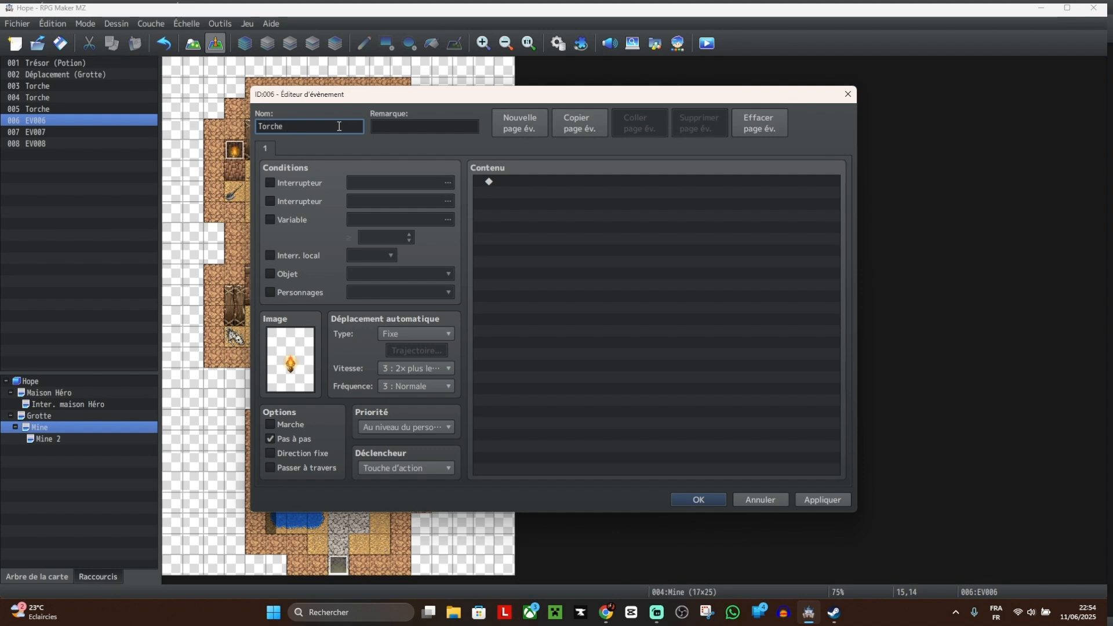
pyautogui.click(838, 499)
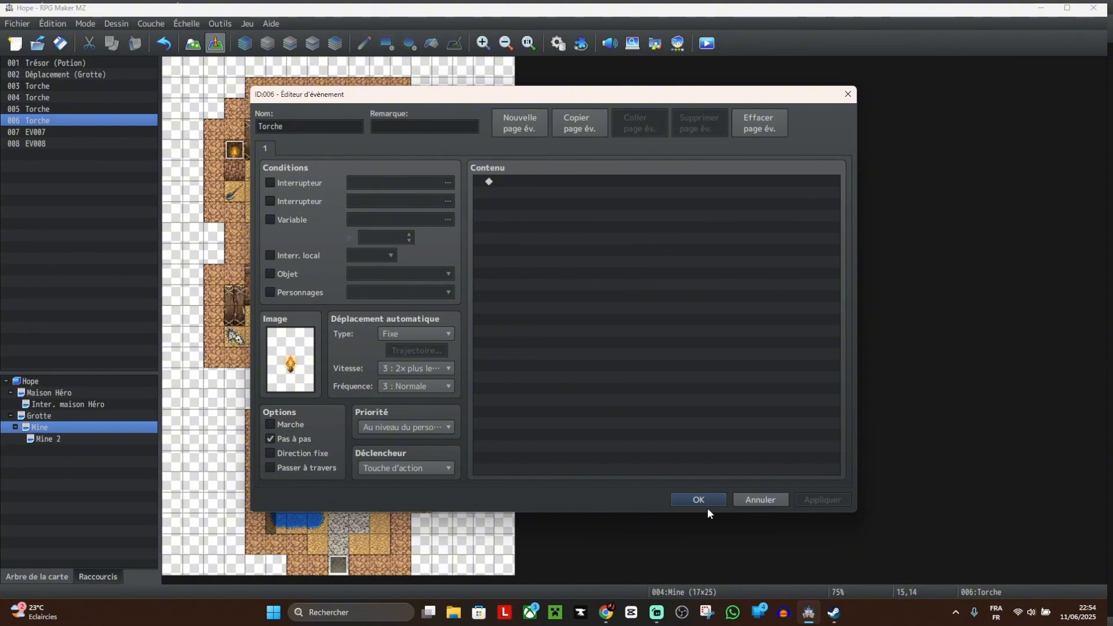
pyautogui.click(704, 501)
# Step: Rename the two remaining torch events, EV007 and EV008, as Torche and save them
pyautogui.doubleClick(54, 130)
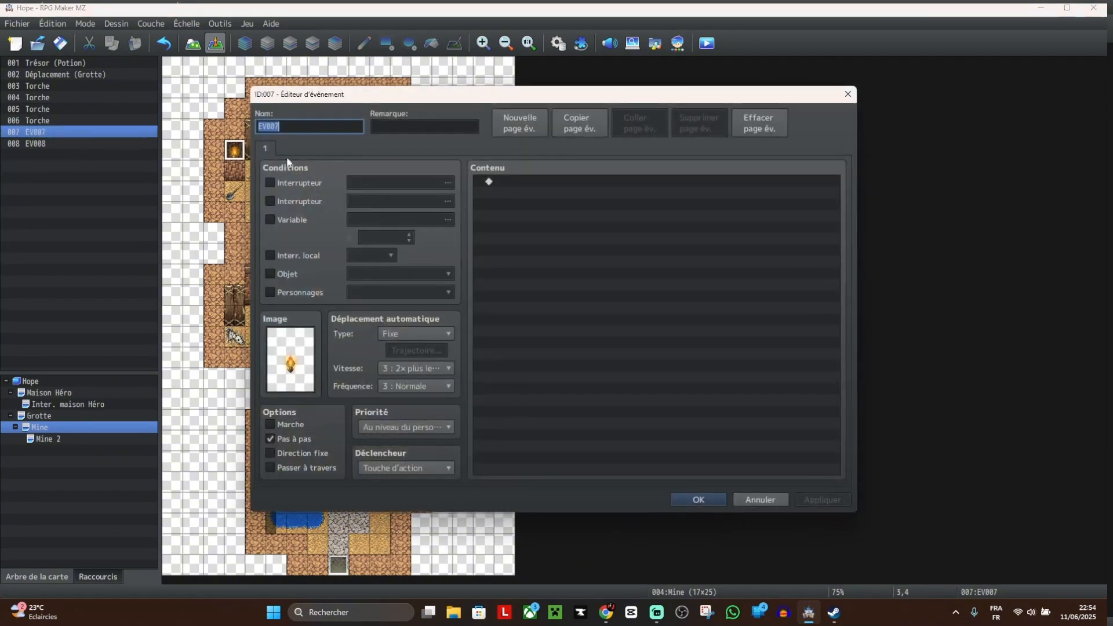
pyautogui.write('Torche')
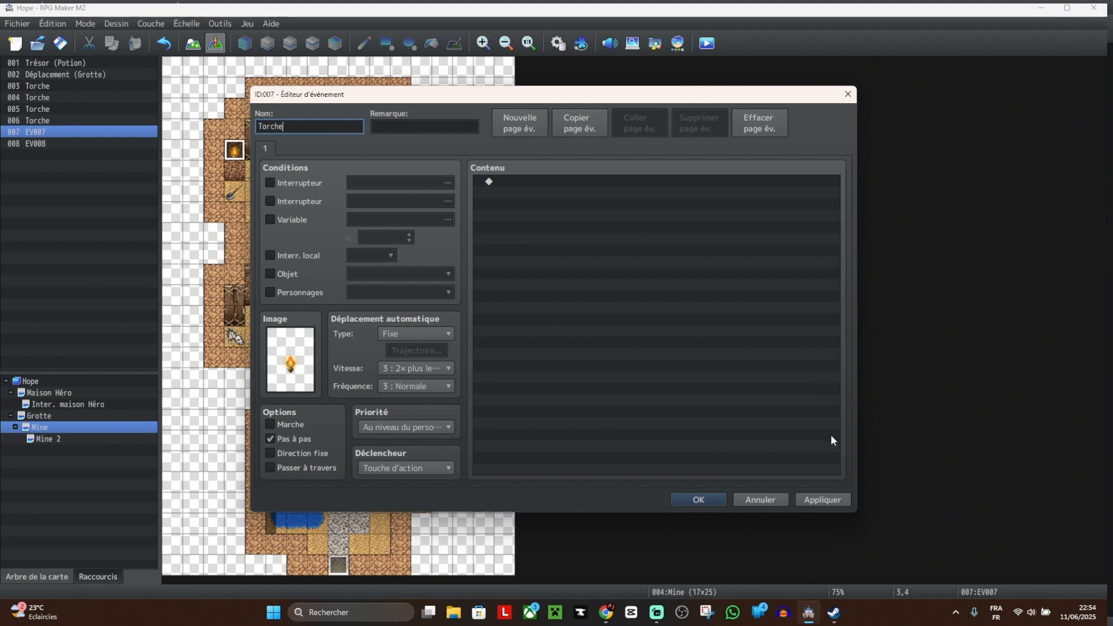
pyautogui.click(835, 500)
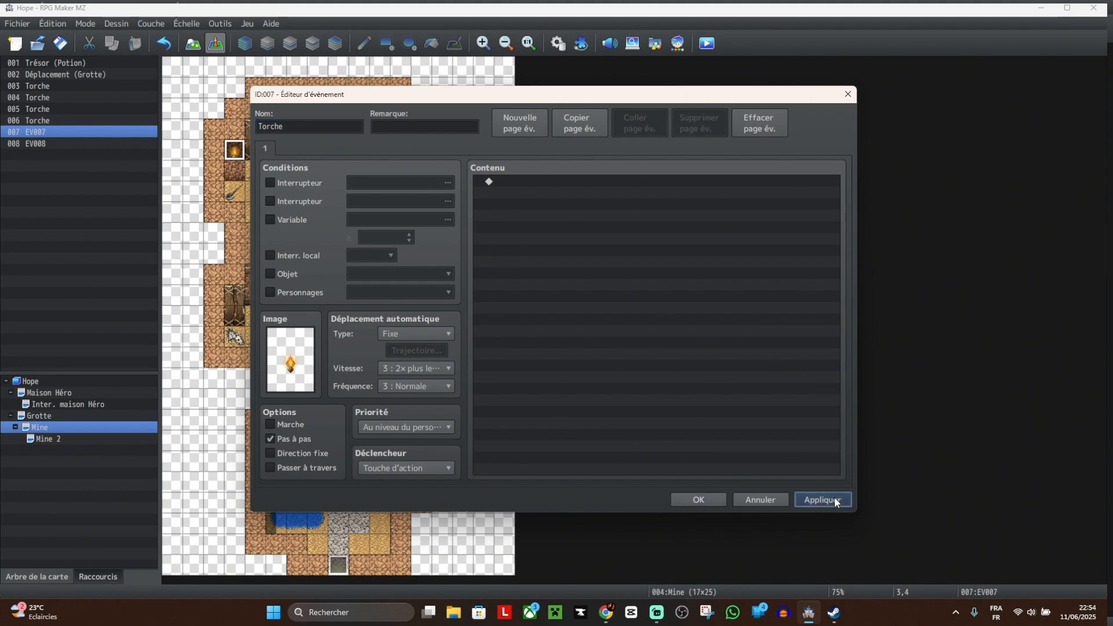
pyautogui.click(693, 500)
pyautogui.doubleClick(60, 144)
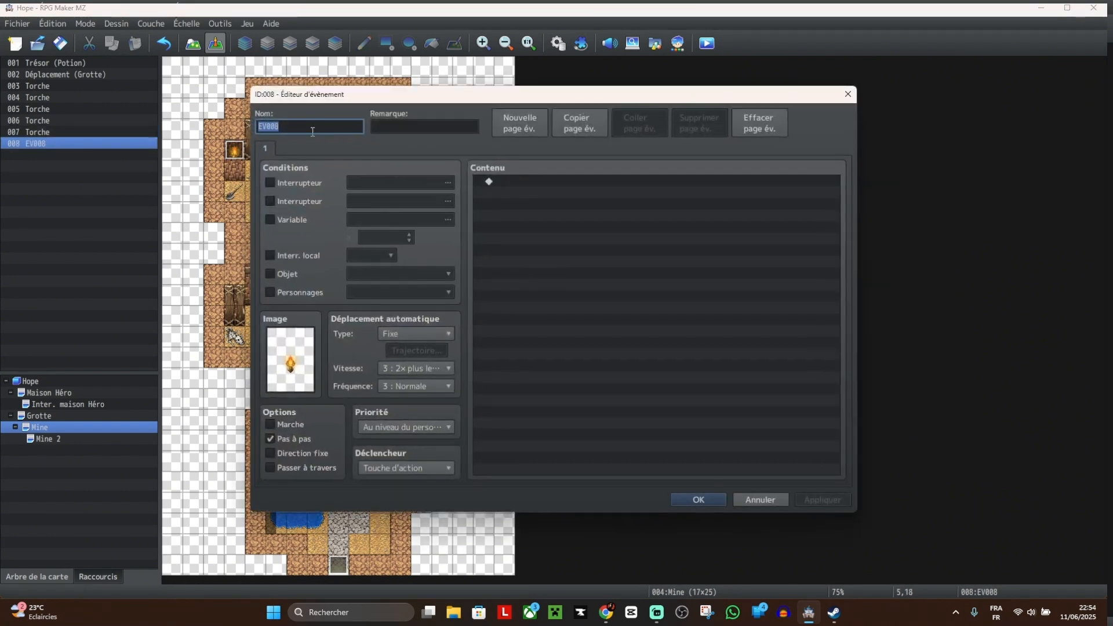
pyautogui.write('Torche')
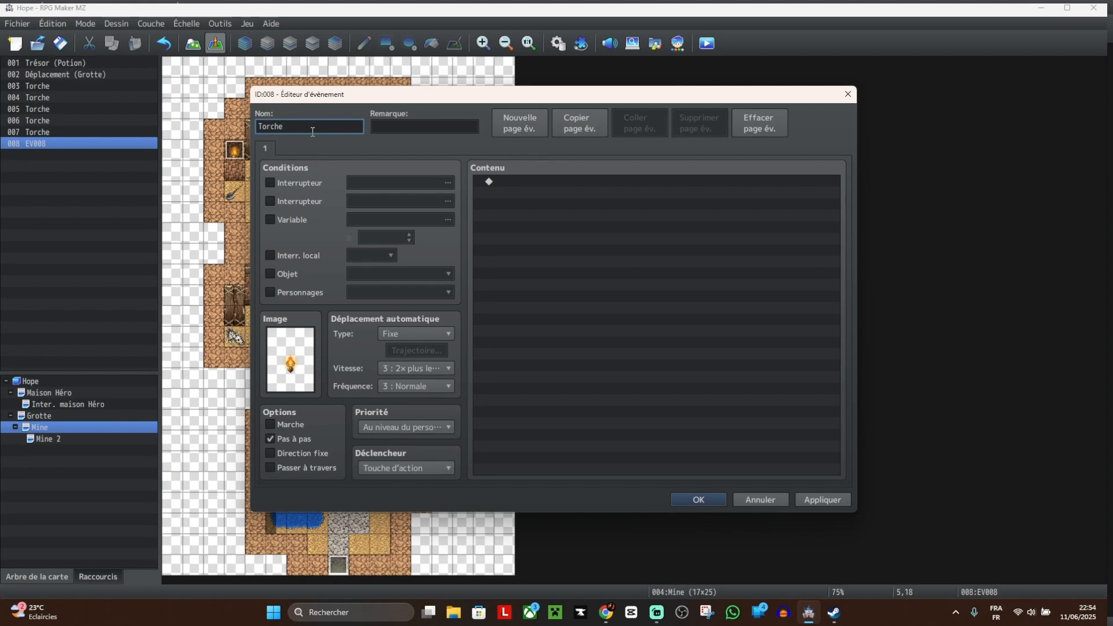
pyautogui.click(713, 500)
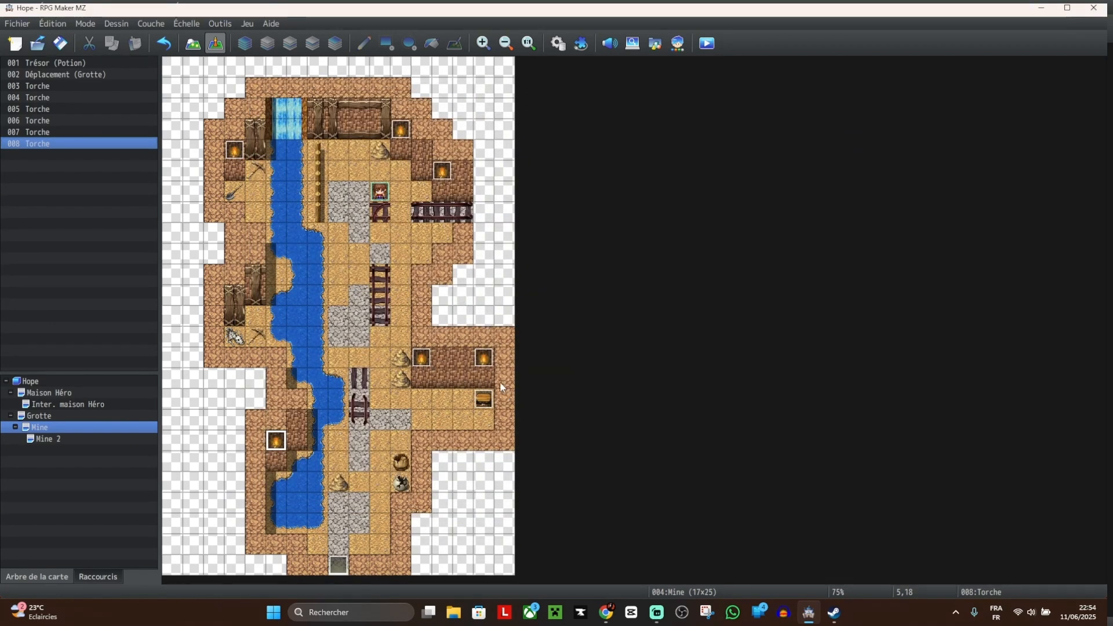
# Step: Delete the torch event at 12,14 on map Mine
pyautogui.click(483, 357)
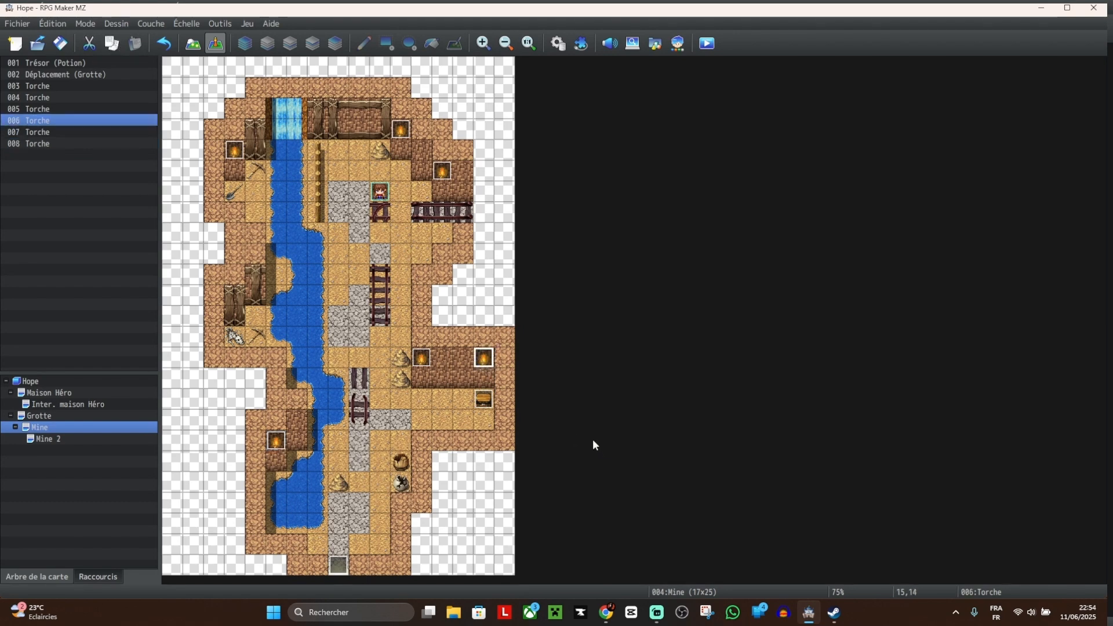
pyautogui.click(421, 357)
pyautogui.press('Delete')
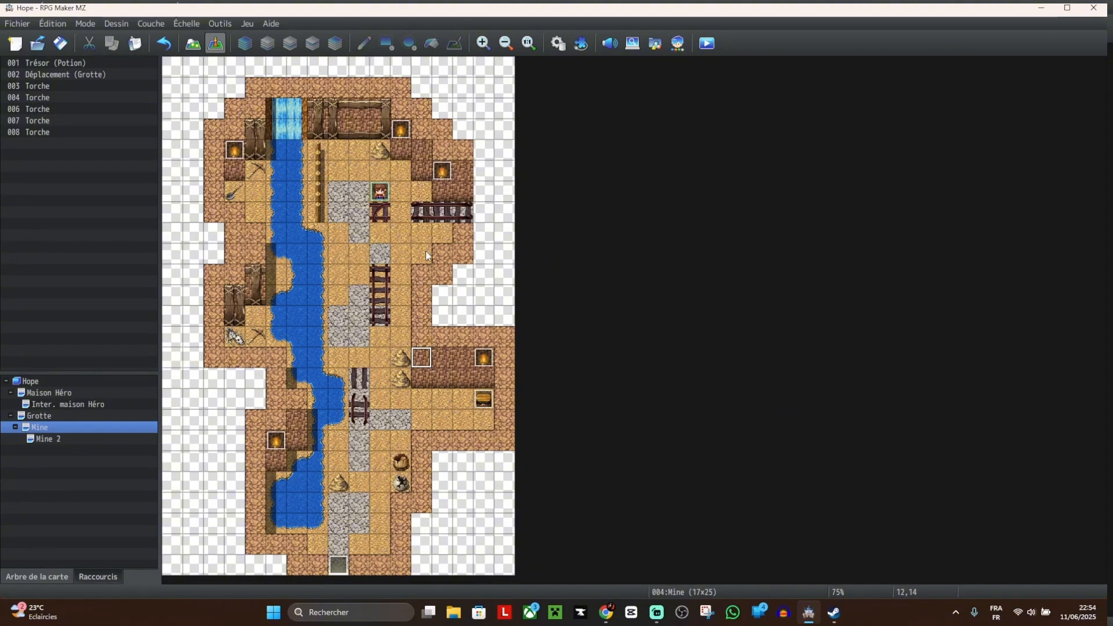
# Step: Copy the torch event at 11,3 on map Mine and paste it on the wall at 1,3 on map Mine 2
pyautogui.click(69, 437)
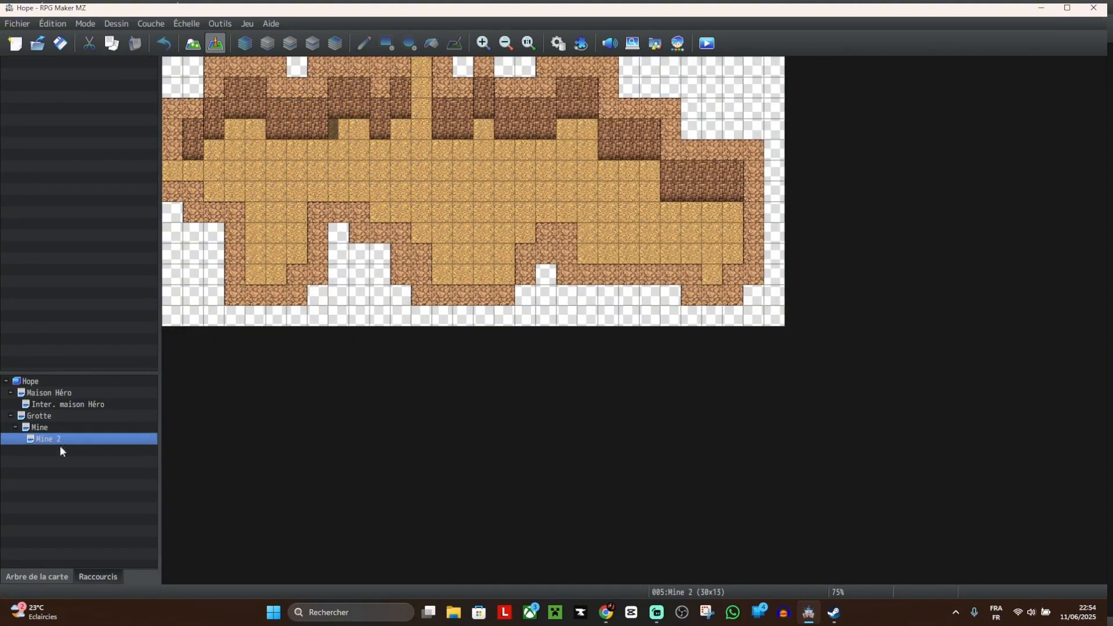
pyautogui.click(41, 433)
pyautogui.click(395, 130)
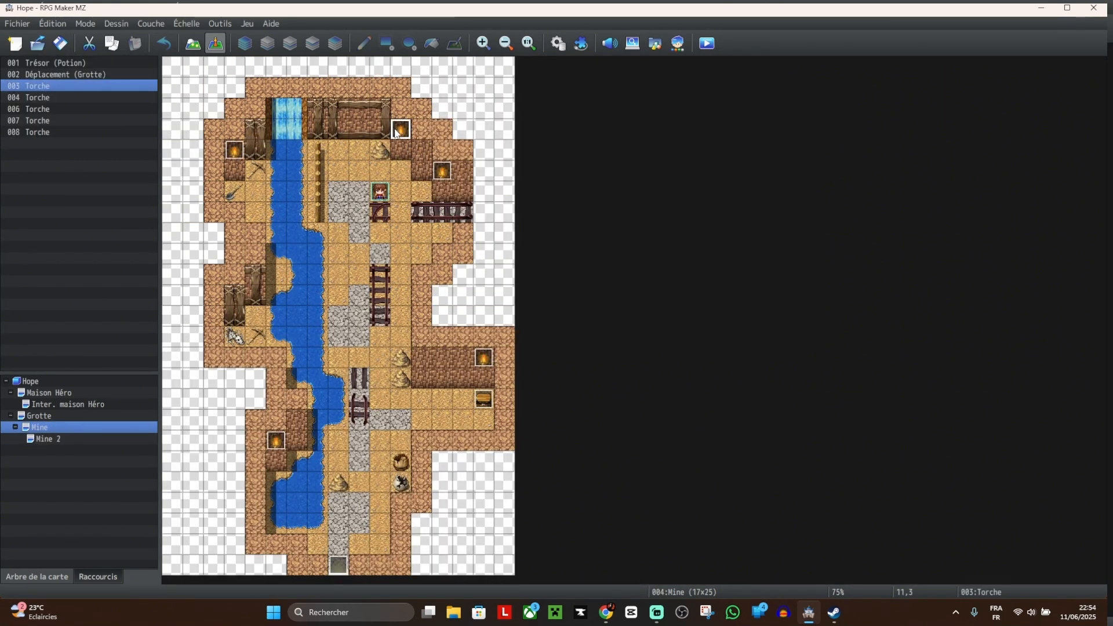
pyautogui.click(46, 439)
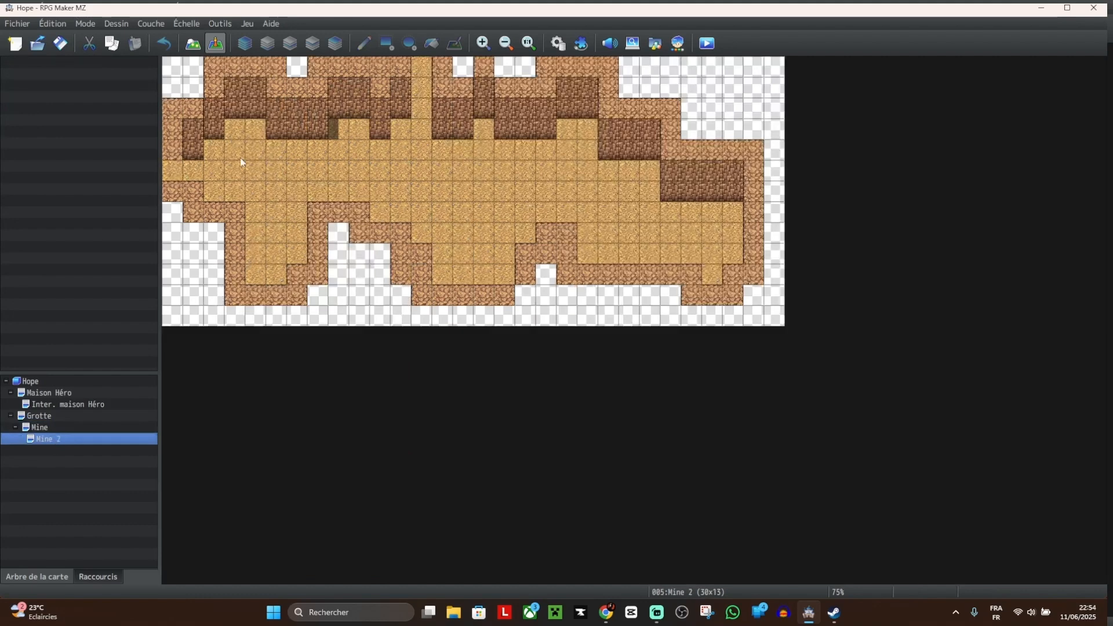
pyautogui.click(195, 128)
pyautogui.hotkey('ctrl', 'v')
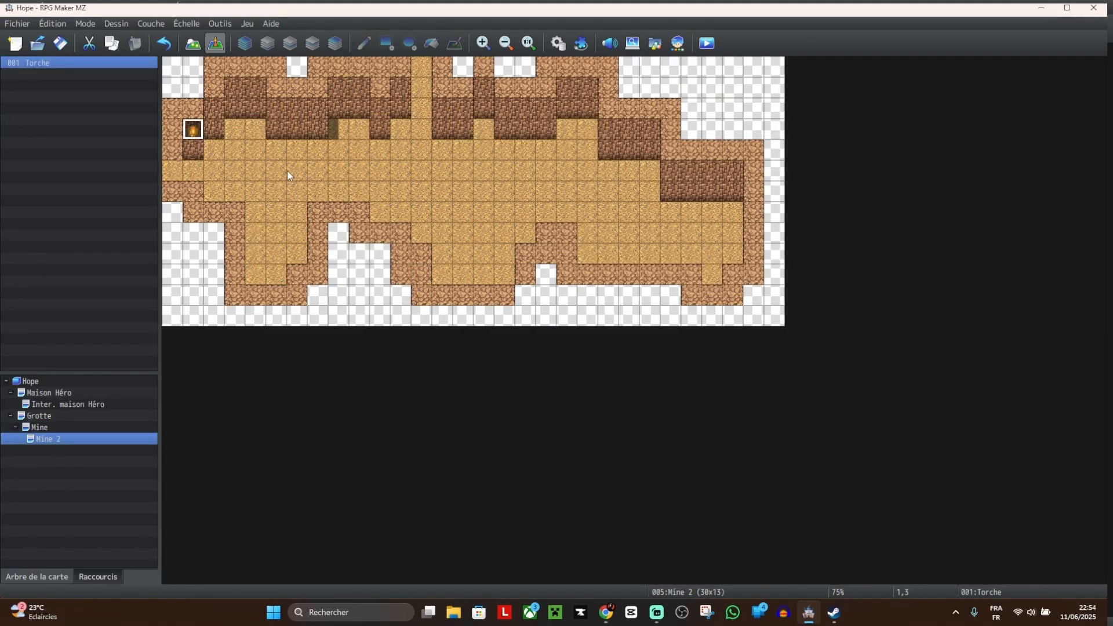
# Step: Paste three more torch events on the walls of map Mine 2 at 10,2, 18,2 and 24,5
pyautogui.click(378, 104)
pyautogui.hotkey('ctrl', 'v')
pyautogui.click(545, 109)
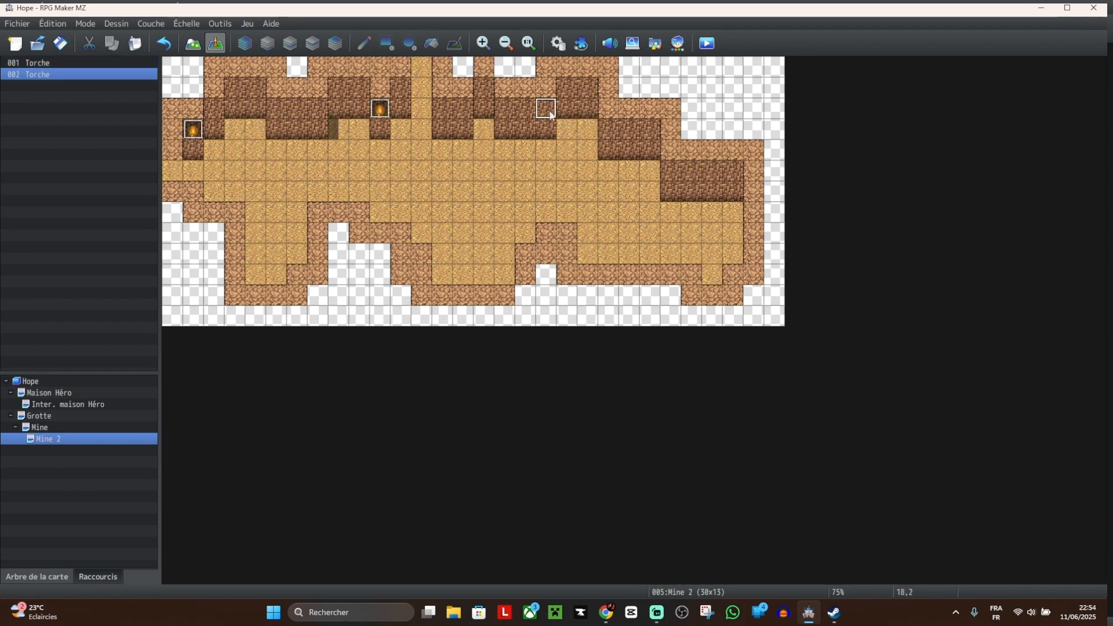
pyautogui.hotkey('ctrl', 'v')
pyautogui.click(672, 171)
pyautogui.hotkey('ctrl', 'v')
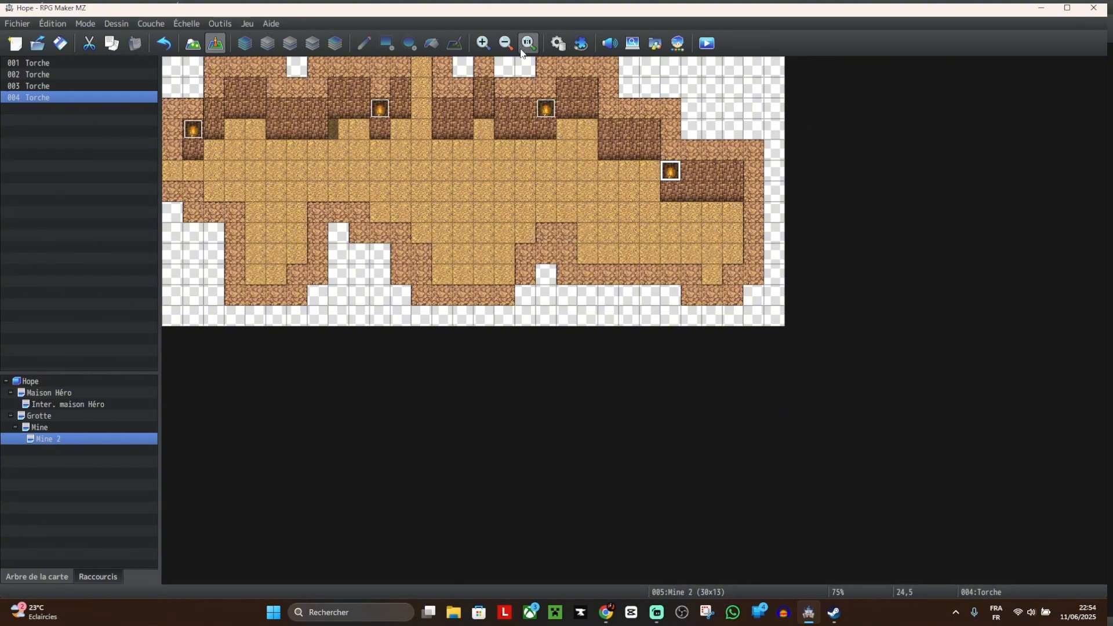
# Step: Draw shadows on the floor beside the wall edges at 2,4, 11,3 and 19,3 on map Mine 2
pyautogui.click(395, 127)
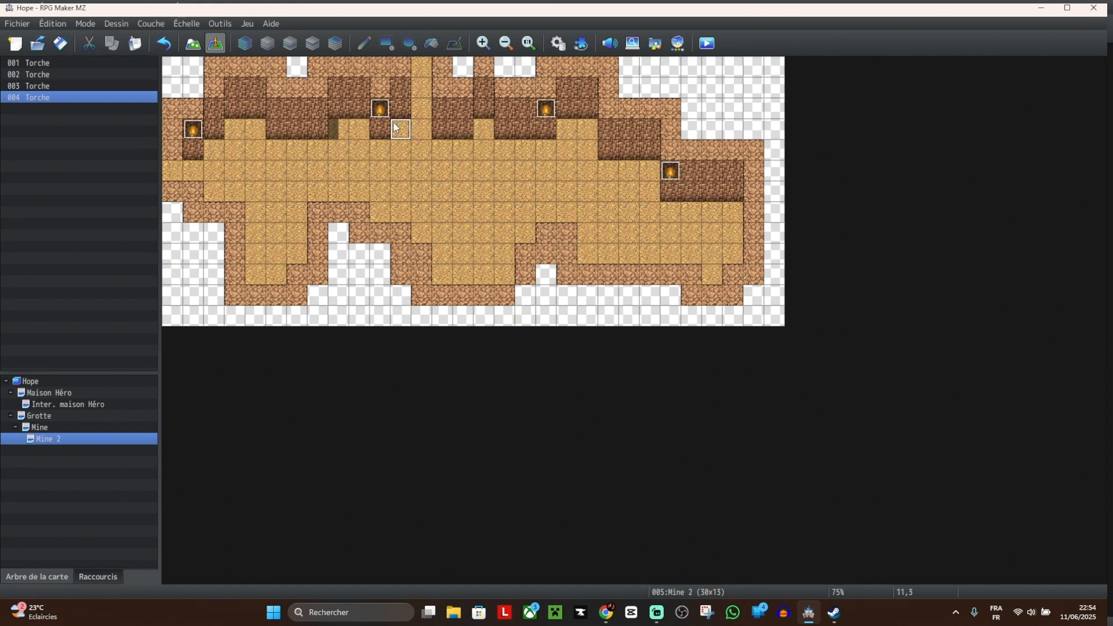
pyautogui.click(193, 43)
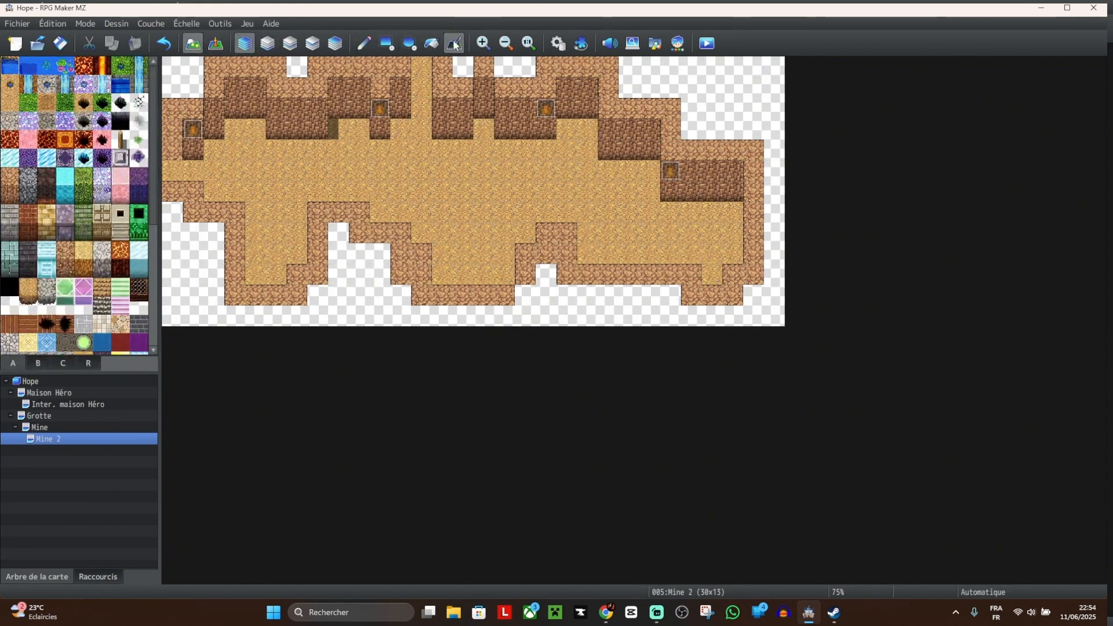
pyautogui.moveTo(394, 123); pyautogui.dragTo(395, 134)
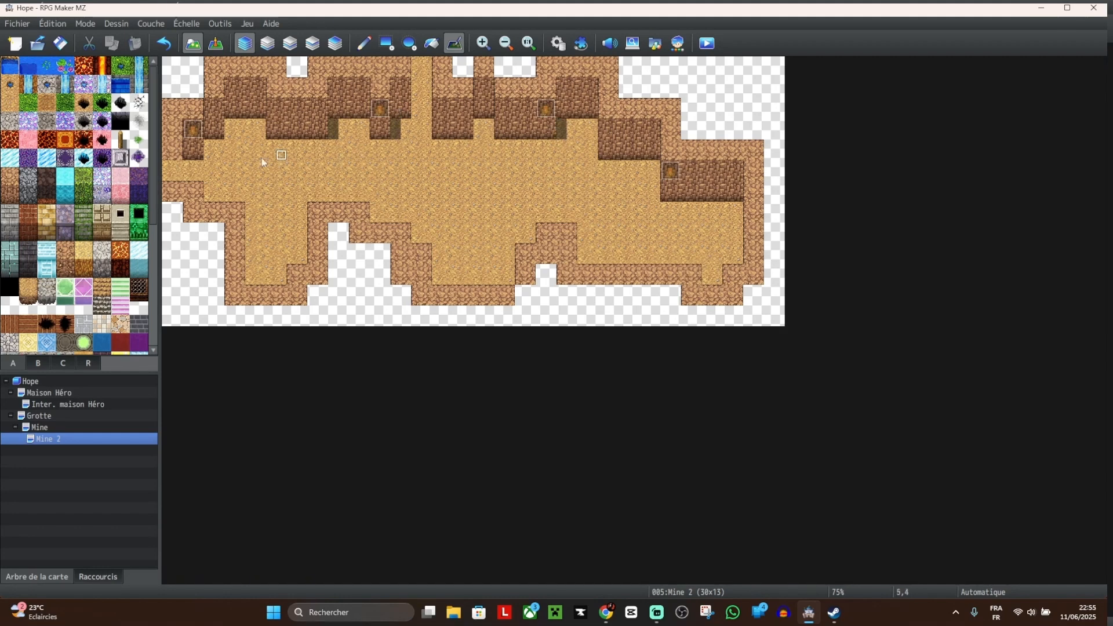
pyautogui.click(210, 152)
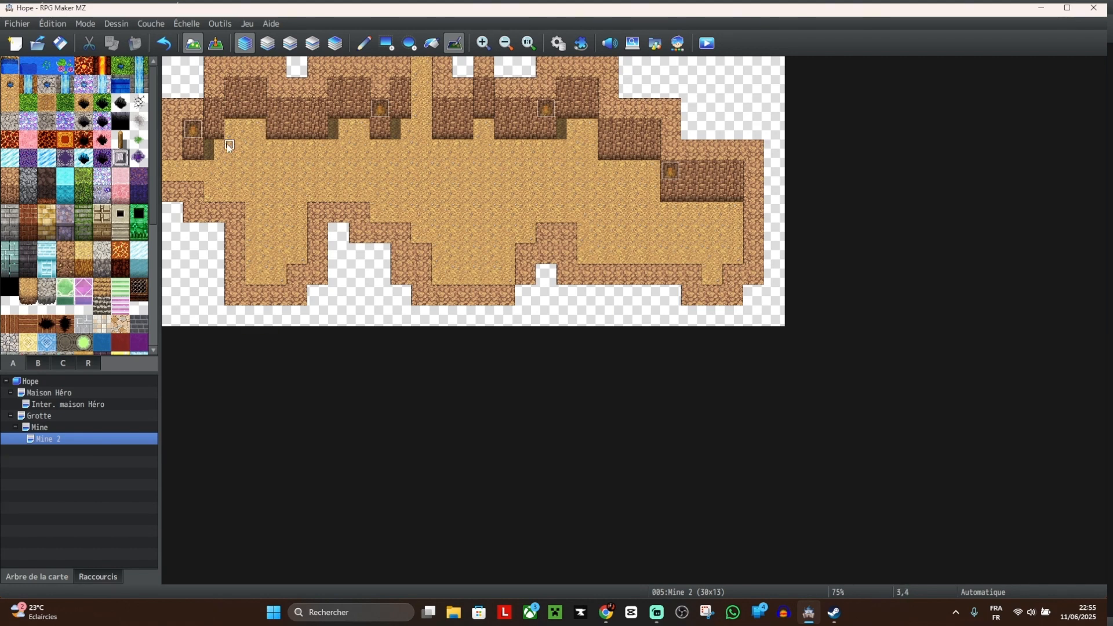
# Step: Erase the floor shadows at 2,4, 11,3 and 19,3 on map Mine 2
pyautogui.click(209, 145)
pyautogui.click(209, 155)
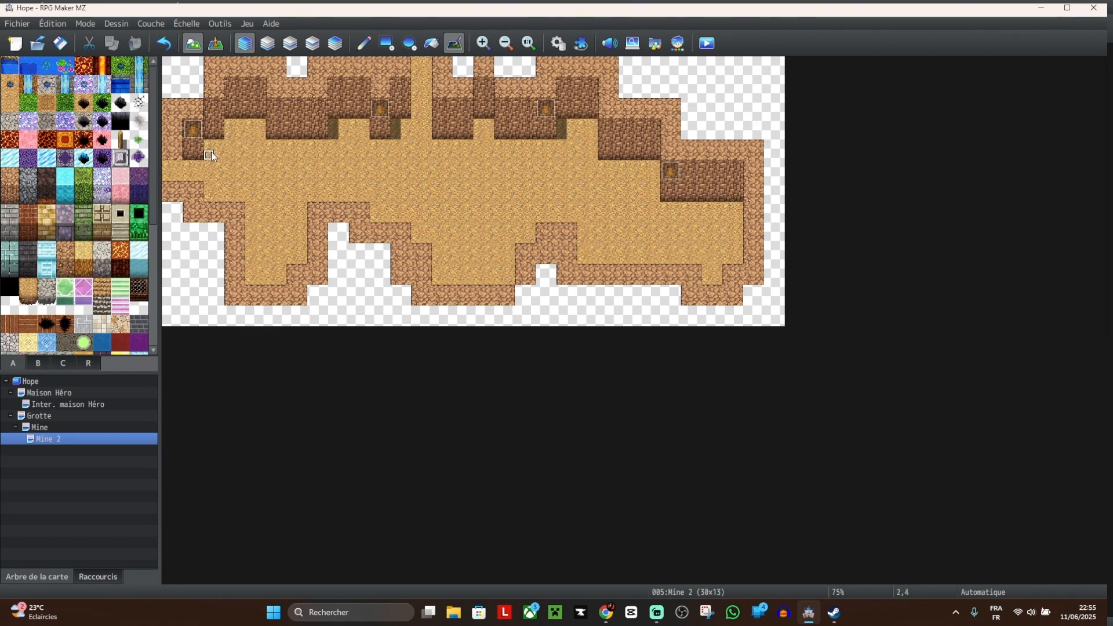
pyautogui.click(392, 122)
pyautogui.click(394, 133)
pyautogui.moveTo(565, 122); pyautogui.dragTo(565, 134)
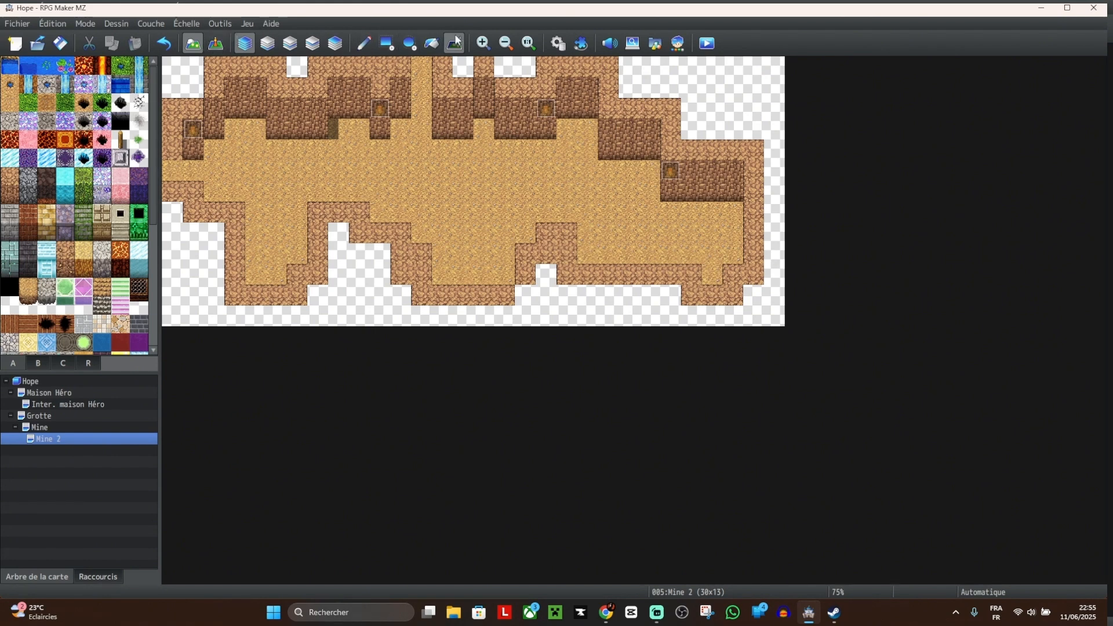
# Step: Shift the wall in column 13 up one tile by copying the adjacent wall tiles to 13,1 and 13,2, with floor at 13,3
pyautogui.click(368, 49)
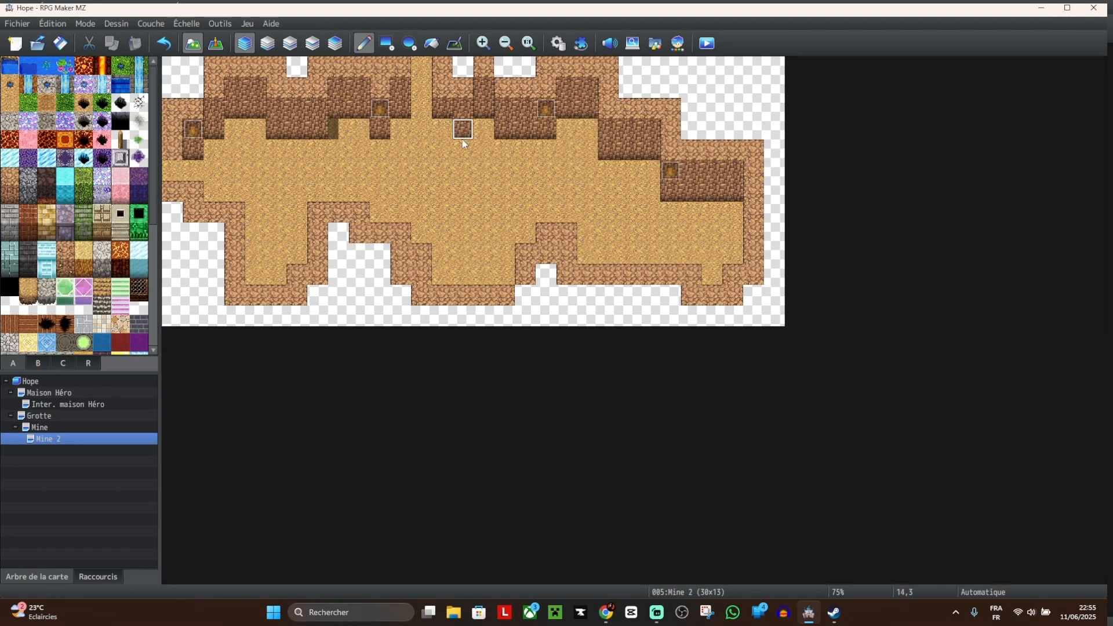
pyautogui.moveTo(464, 132); pyautogui.dragTo(468, 116, button='right')
pyautogui.click(450, 96)
pyautogui.rightClick(487, 178)
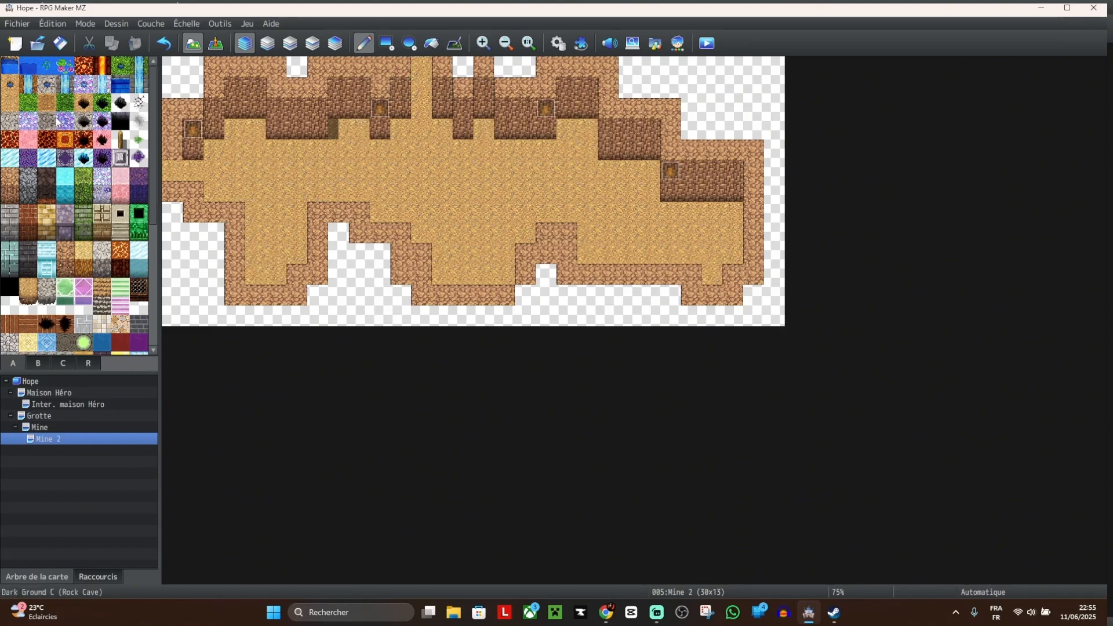
# Step: Place the large earth mound against the wall of map Mine 2, covering columns 19–20 and rows 2–3
pyautogui.scroll(-5, 58, 122)
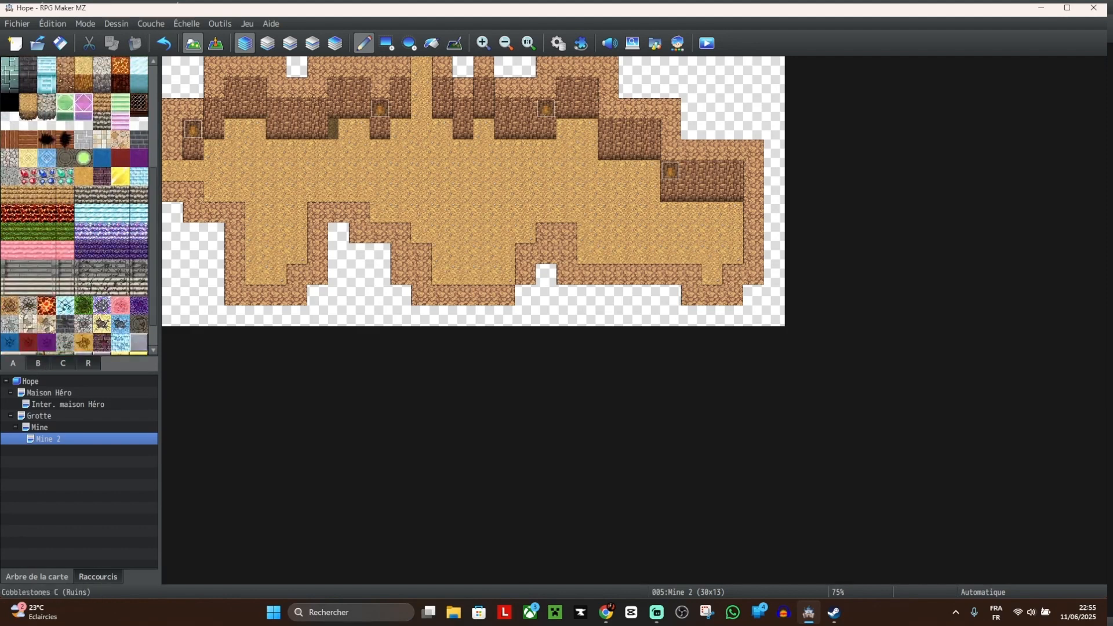
pyautogui.scroll(-2, 68, 289)
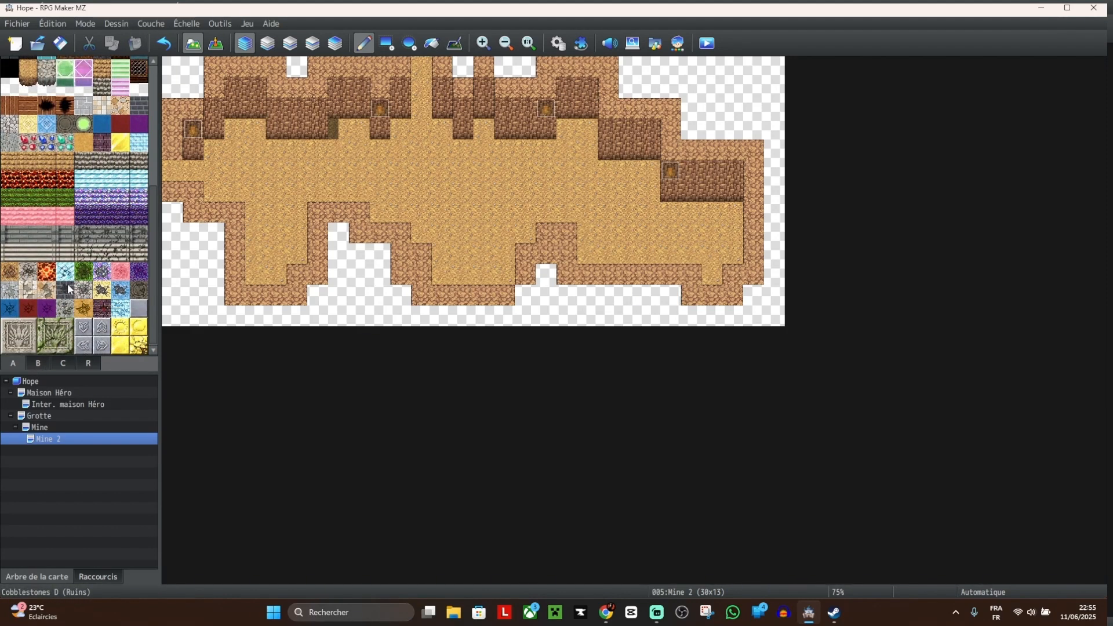
pyautogui.scroll(-2, 69, 289)
pyautogui.click(37, 363)
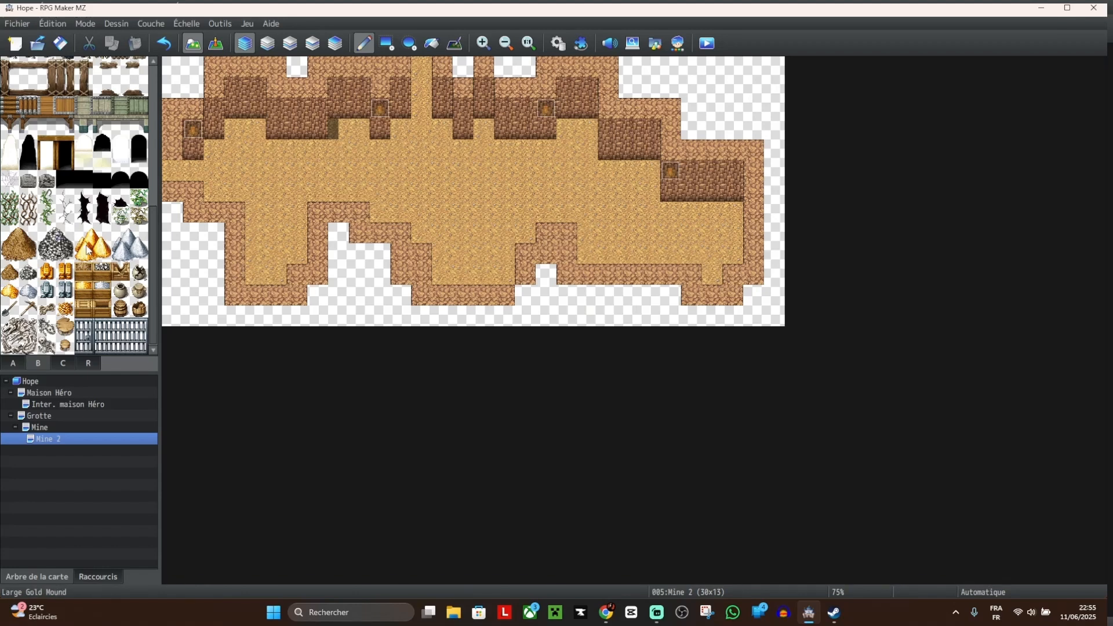
pyautogui.click(19, 243)
pyautogui.click(576, 118)
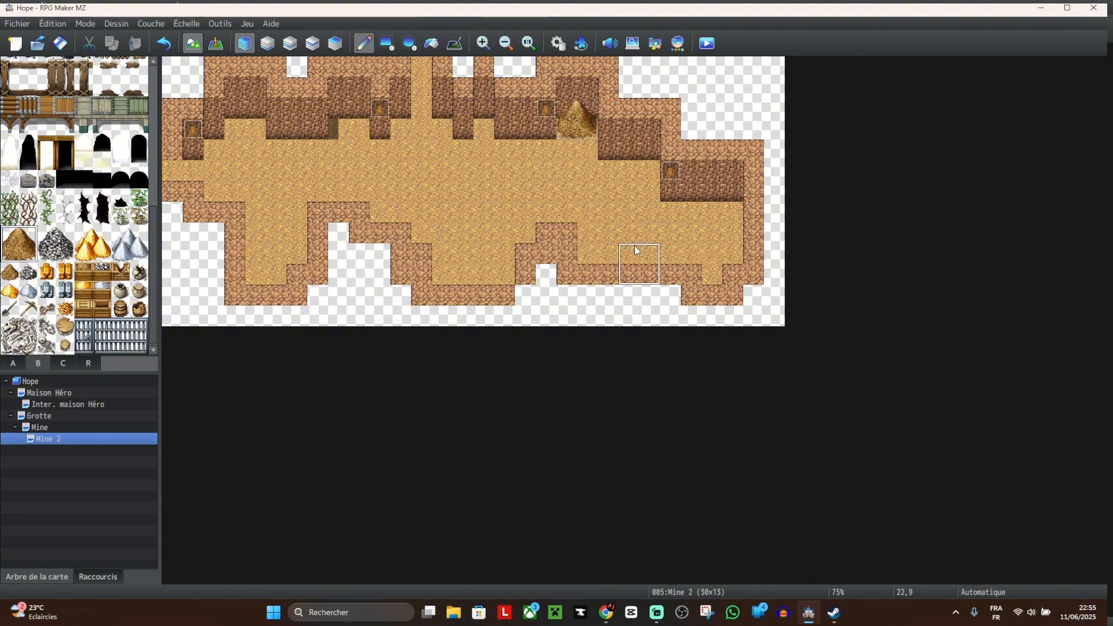
# Step: Place gold-filled crates at 21,5 and 22,5 below the wall, and undo the extra crate placed at 21,4
pyautogui.click(80, 291)
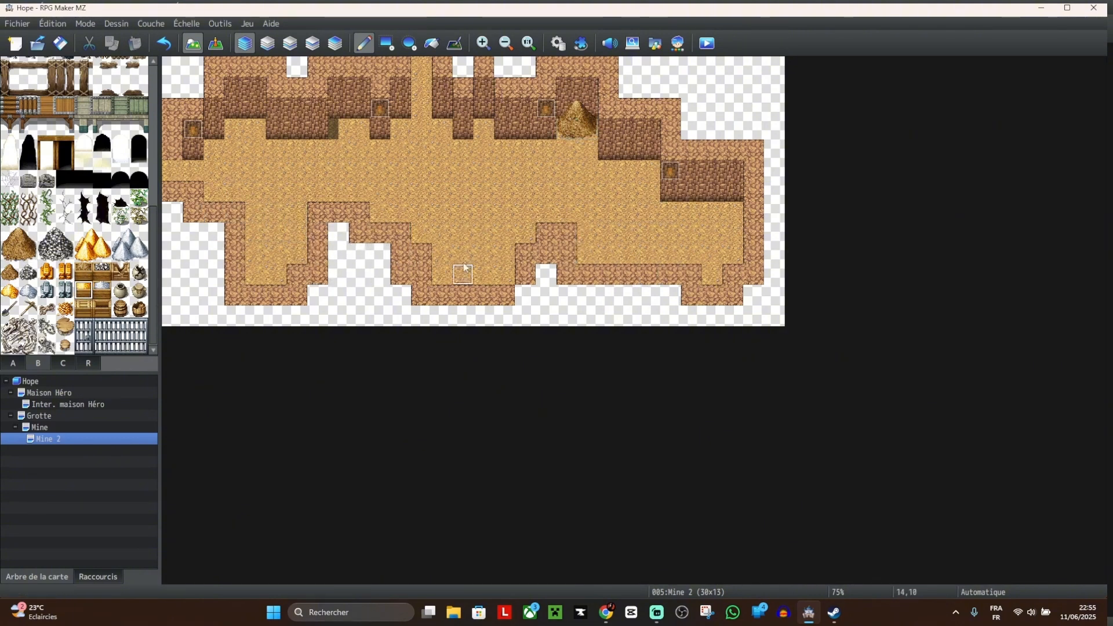
pyautogui.click(607, 170)
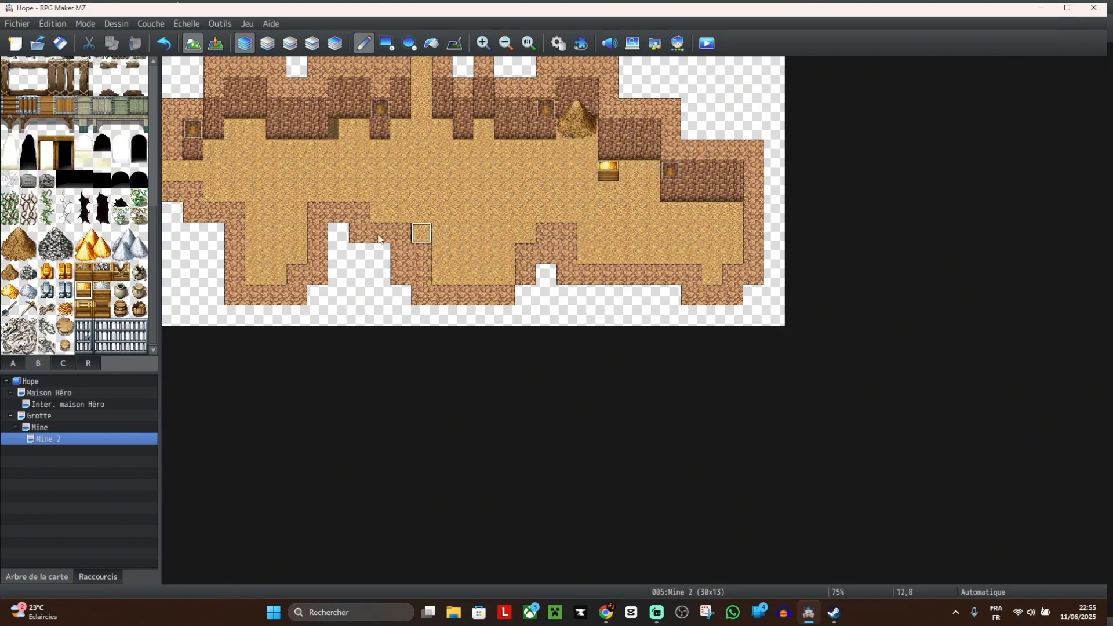
pyautogui.click(629, 172)
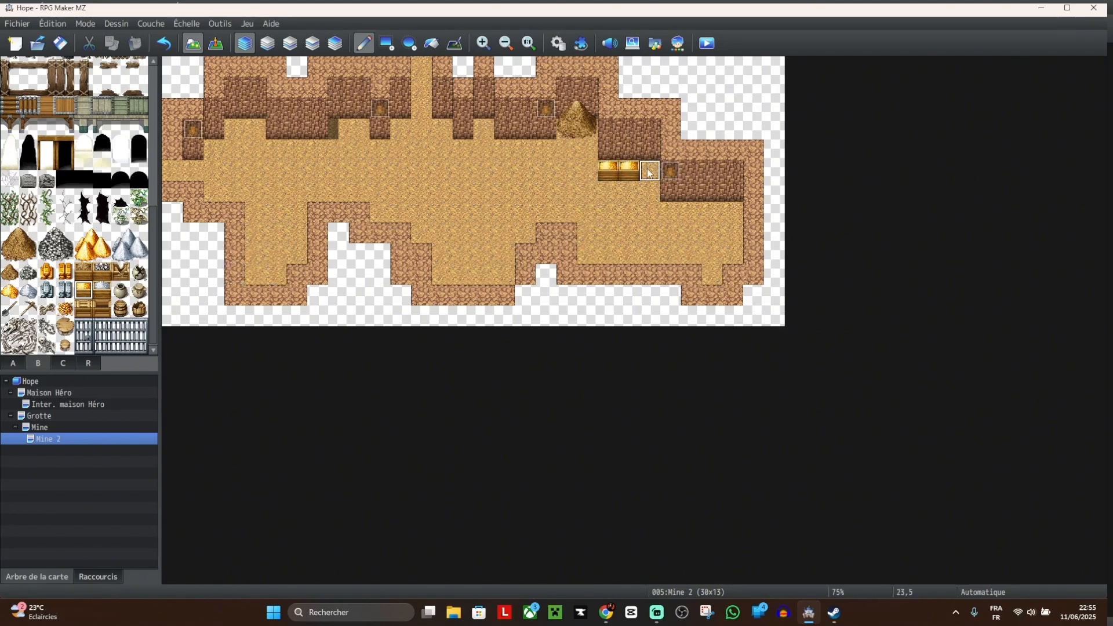
pyautogui.click(607, 150)
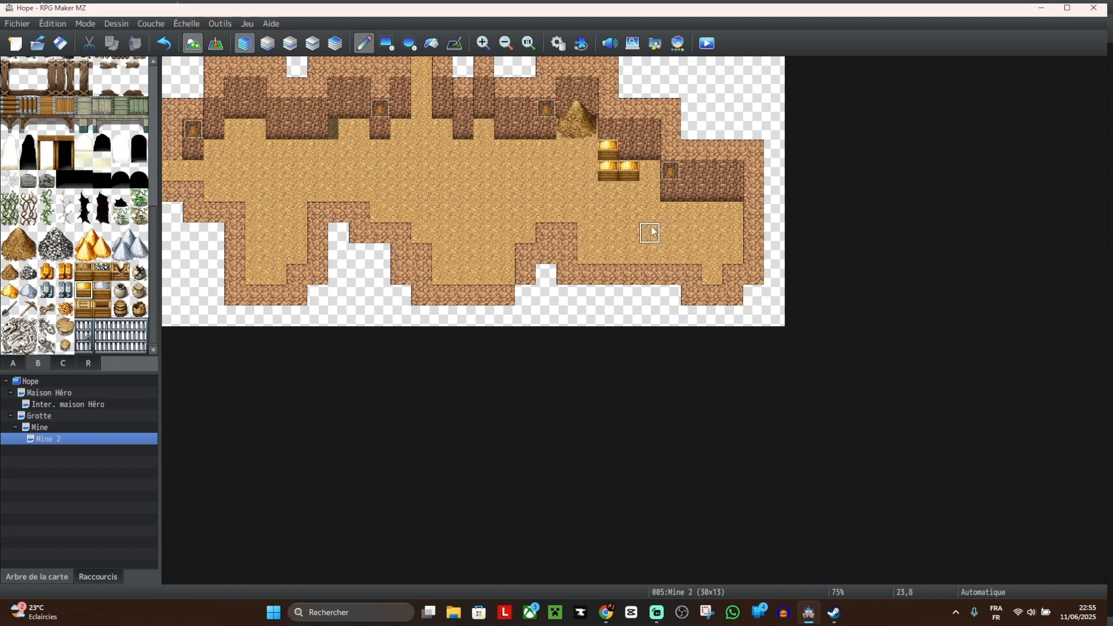
pyautogui.hotkey('ctrl', 'z')
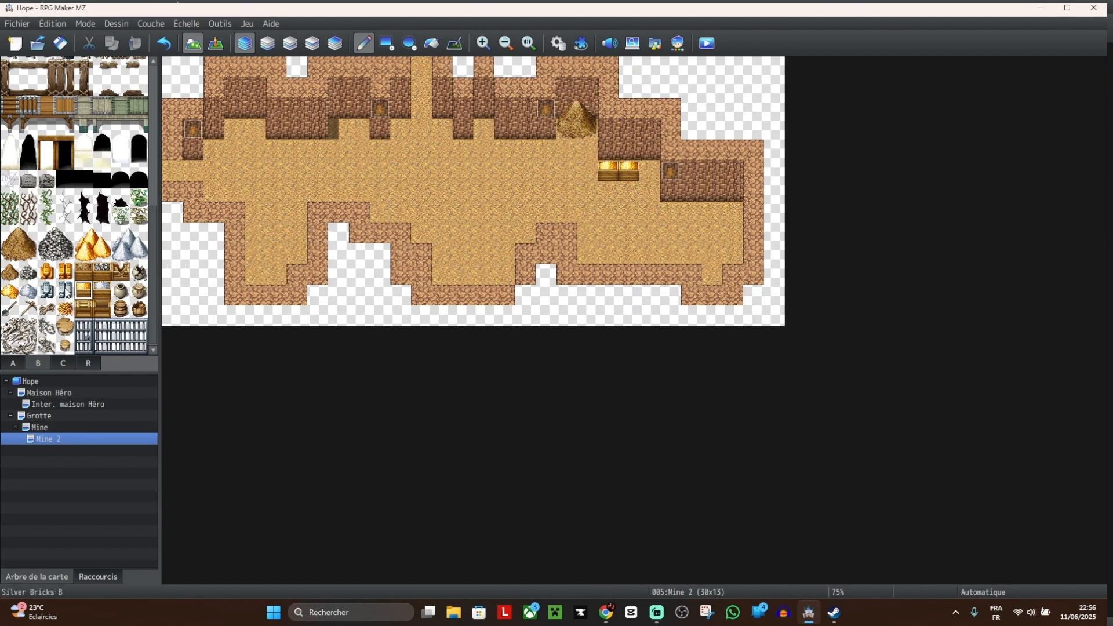
# Step: Place small gold mounds around the gold-filled crates at 21,6, 22,6, 23,6 and 23,5
pyautogui.click(10, 291)
pyautogui.click(629, 192)
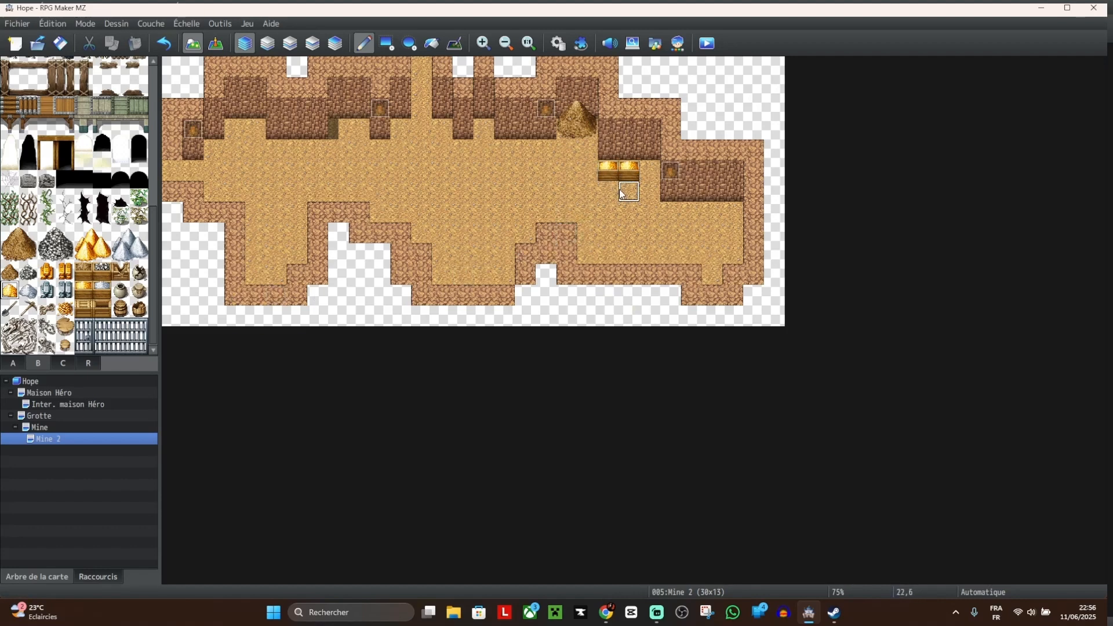
pyautogui.click(608, 192)
pyautogui.click(650, 192)
pyautogui.click(650, 172)
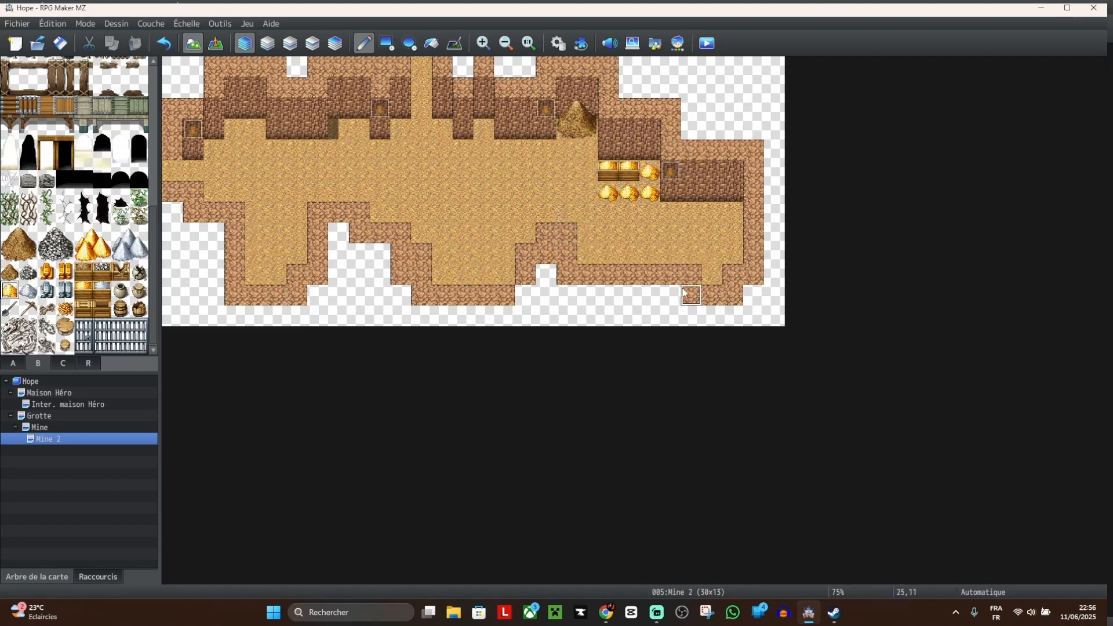
# Step: Place the Pickax on the floor at 20,4 below the earth mound and try the shovel at 17,3
pyautogui.click(28, 309)
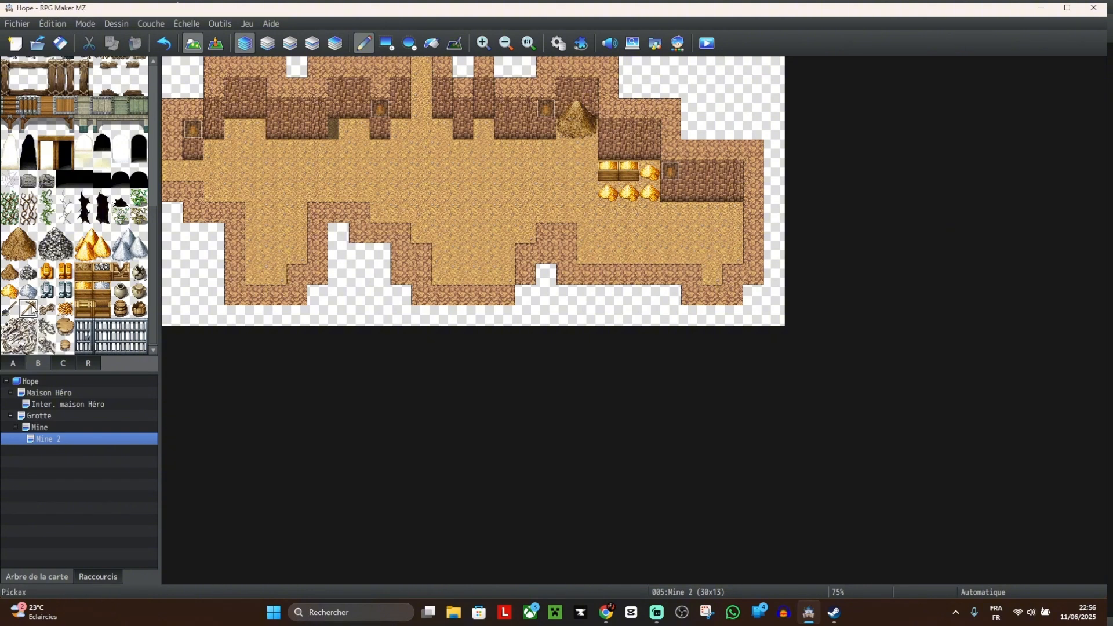
pyautogui.click(587, 150)
pyautogui.click(10, 309)
pyautogui.click(526, 128)
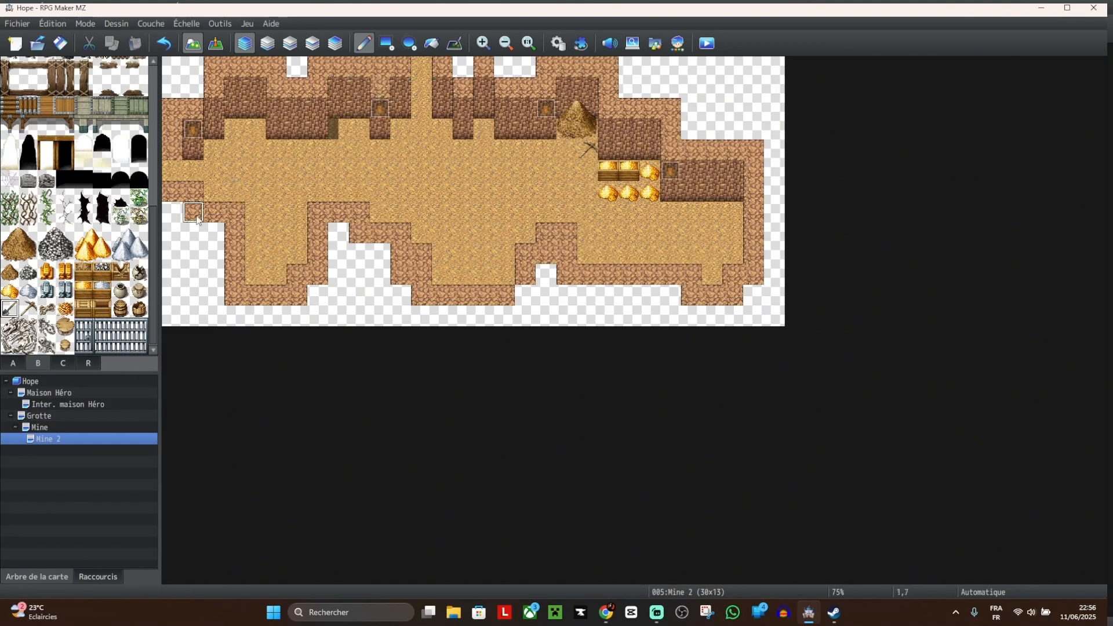
# Step: Close the northern passage with copied wall tiles at 12,0 and 12,1, and erase the shadow at 12,2
pyautogui.click(427, 77)
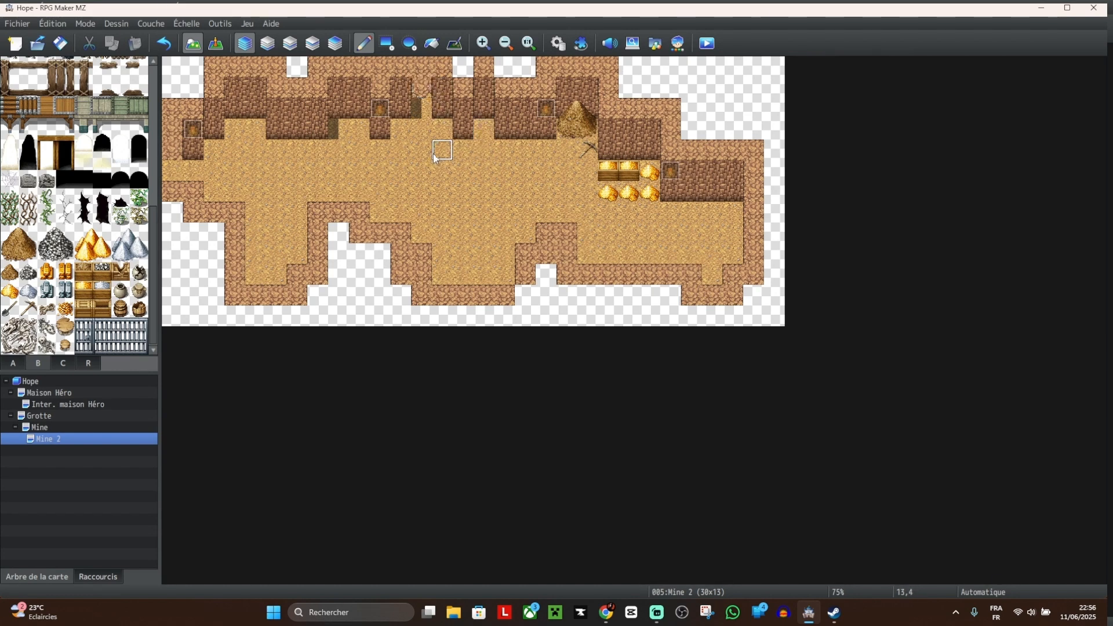
pyautogui.moveTo(442, 89); pyautogui.dragTo(442, 107, button='right')
pyautogui.click(420, 73)
pyautogui.click(422, 89)
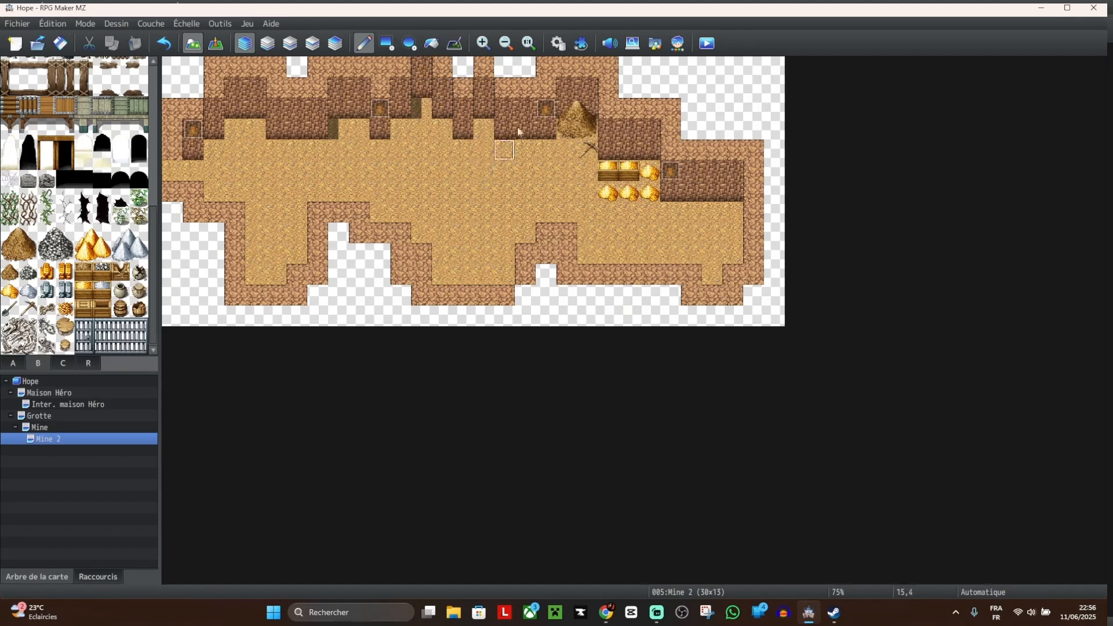
pyautogui.click(455, 44)
pyautogui.click(418, 109)
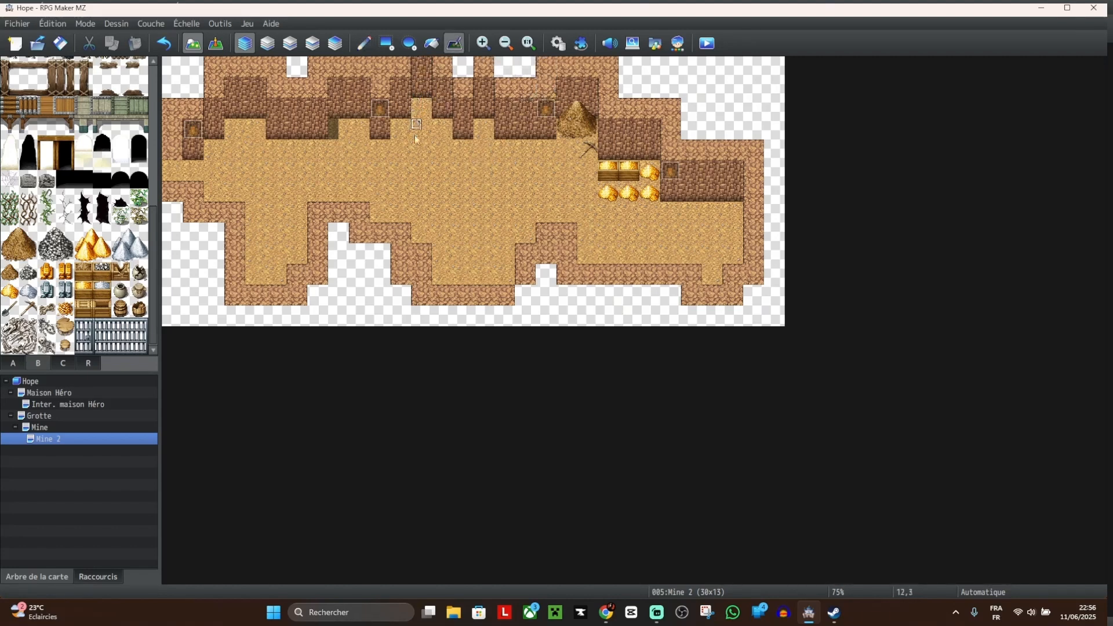
# Step: Try the two-tile black arched opening on the wall at 12,0 and 12,1
pyautogui.click(28, 148)
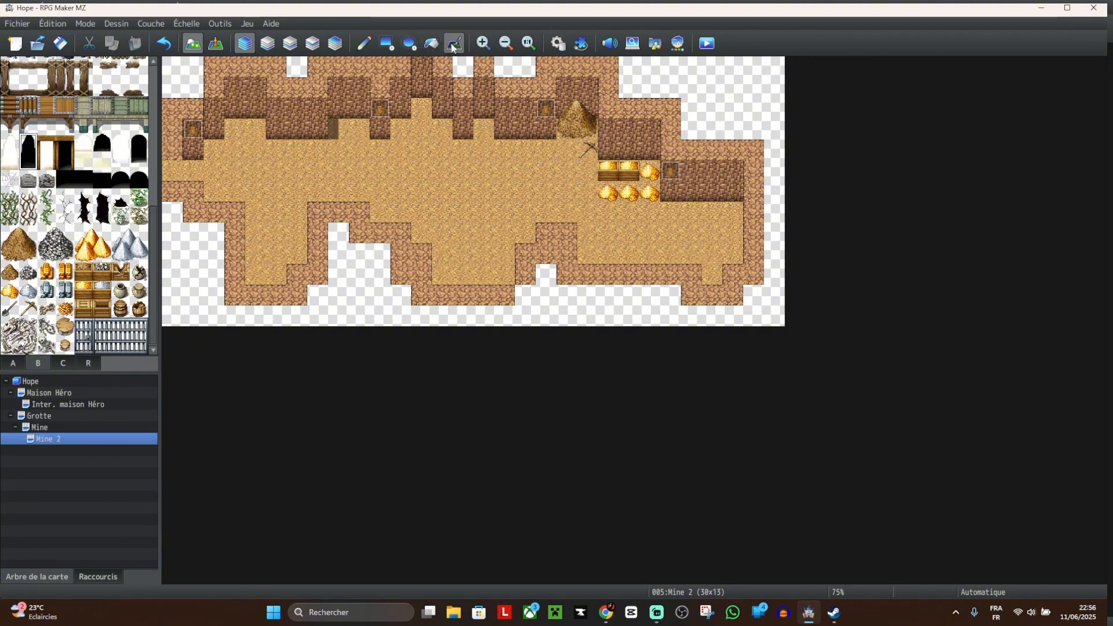
pyautogui.click(364, 43)
pyautogui.click(414, 81)
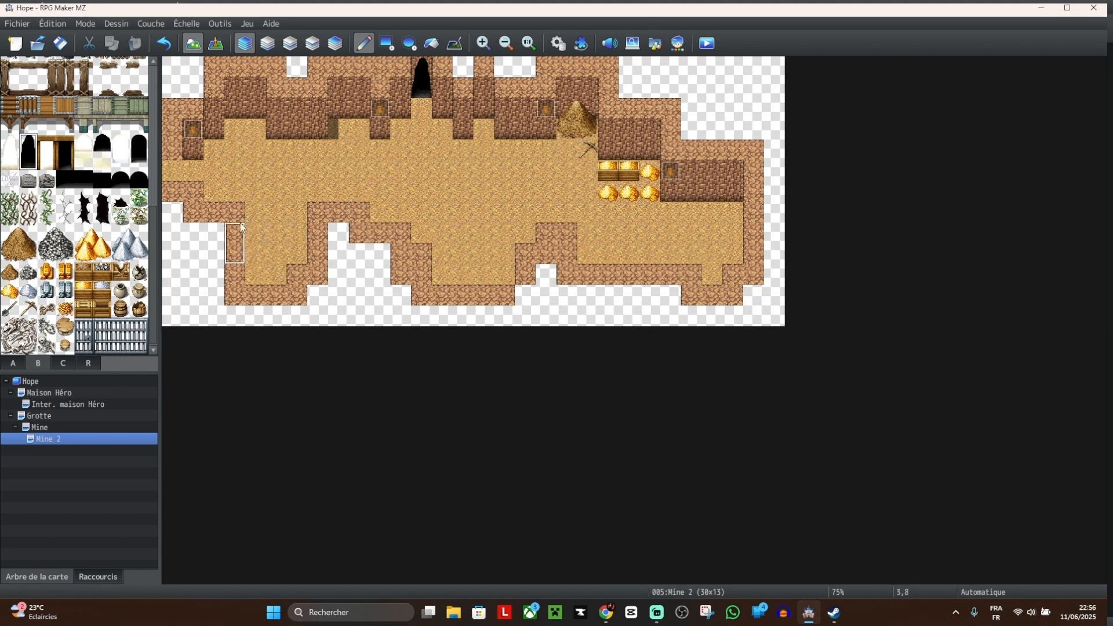
# Step: Try a dark fissure in column 12, and restore the wall at 12,0 and 12,1 and the unshadowed floor at 12,2
pyautogui.moveTo(102, 200); pyautogui.dragTo(102, 216)
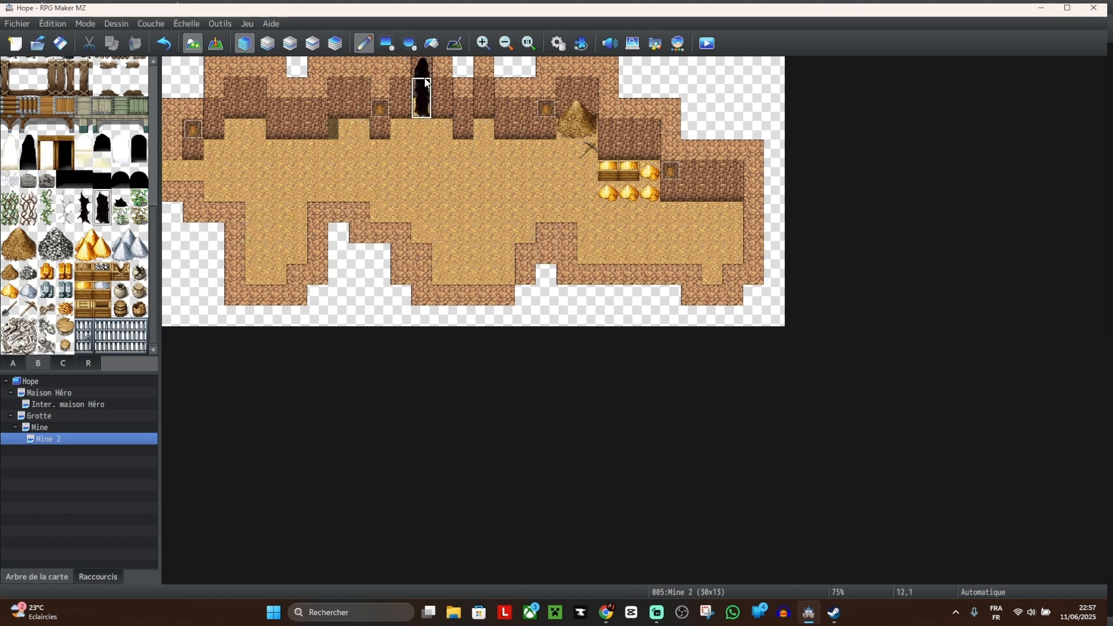
pyautogui.click(428, 73)
pyautogui.rightClick(461, 175)
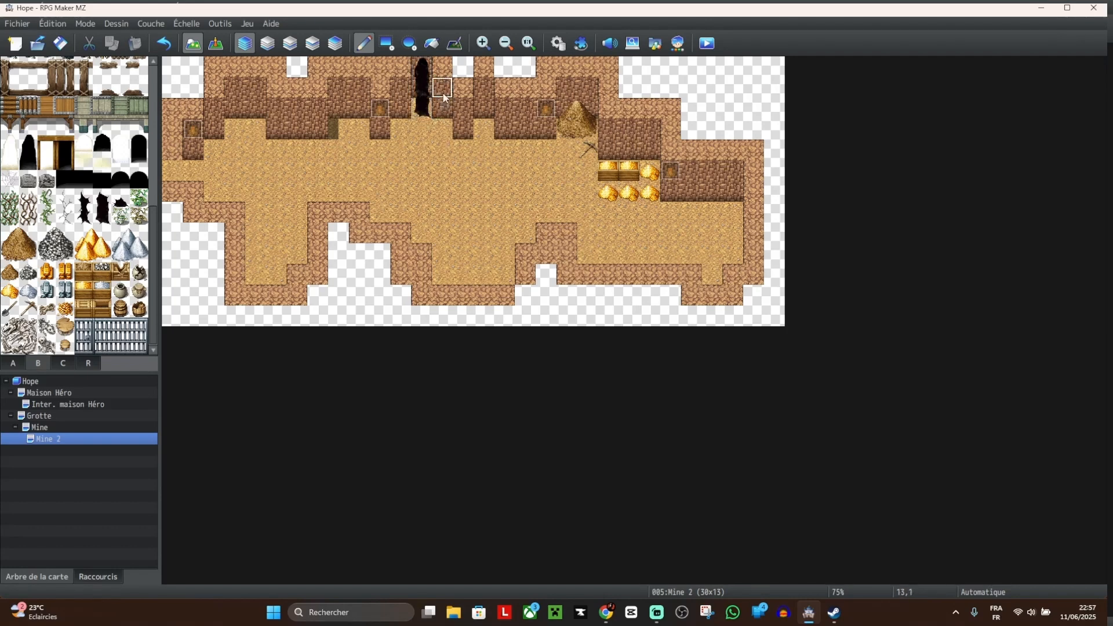
pyautogui.moveTo(442, 93); pyautogui.dragTo(444, 109, button='right')
pyautogui.click(422, 84)
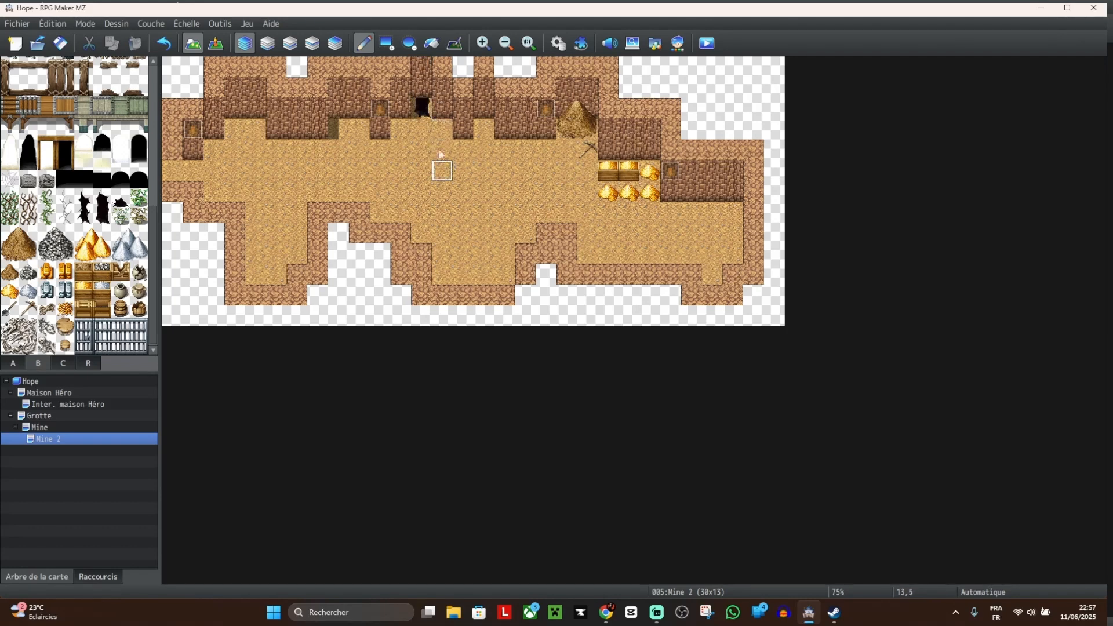
pyautogui.click(454, 43)
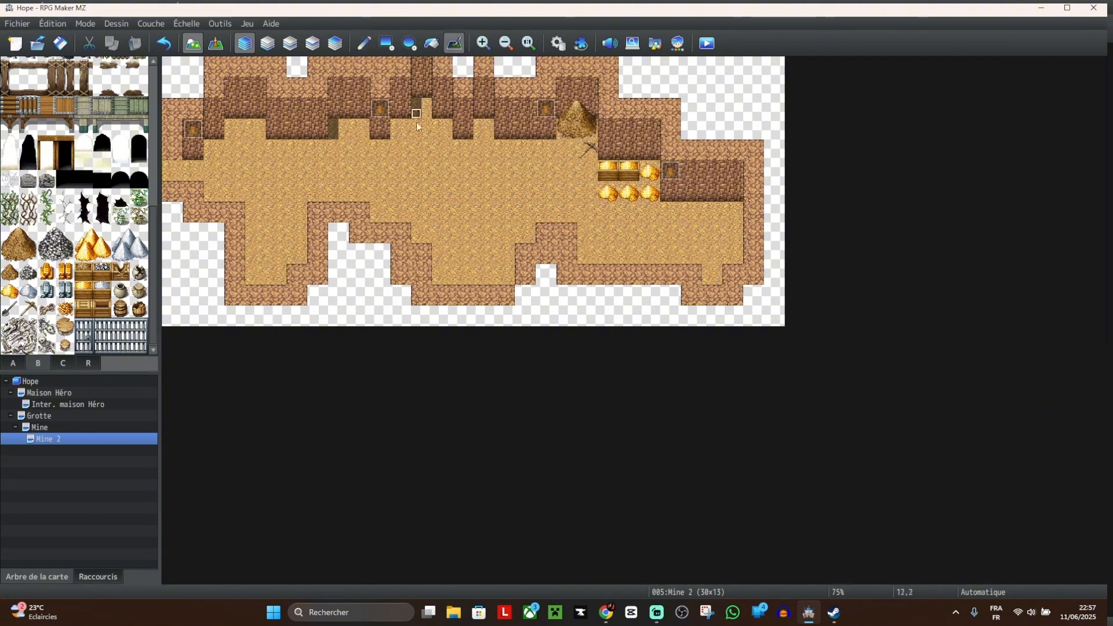
# Step: Place the two-tile dark fissure on the wall at 12,0 and 12,1
pyautogui.click(364, 43)
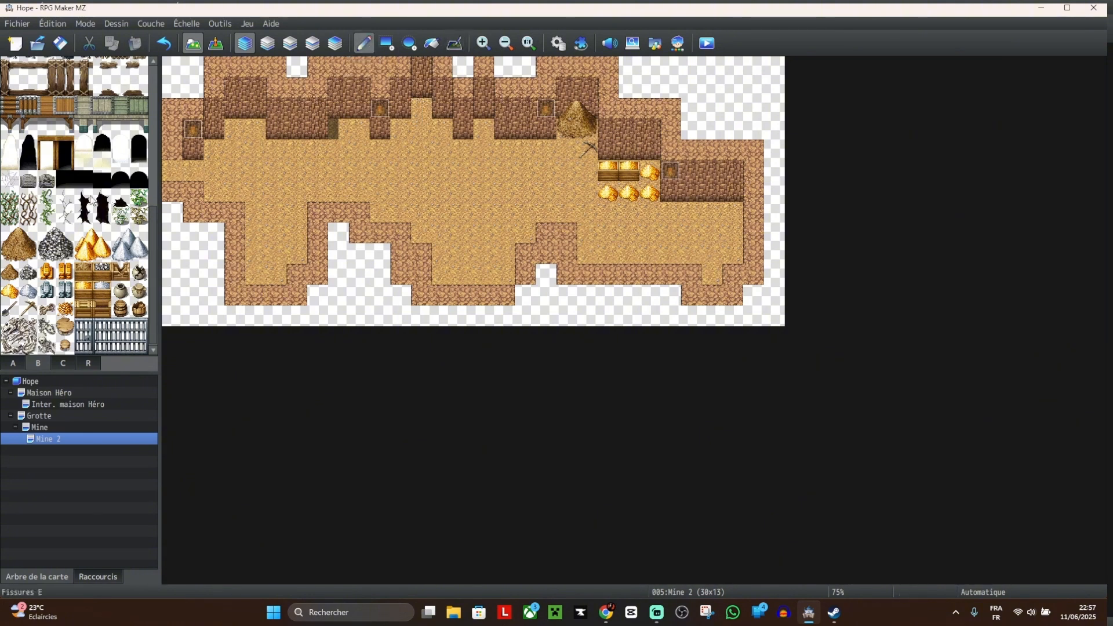
pyautogui.moveTo(103, 226); pyautogui.dragTo(103, 219)
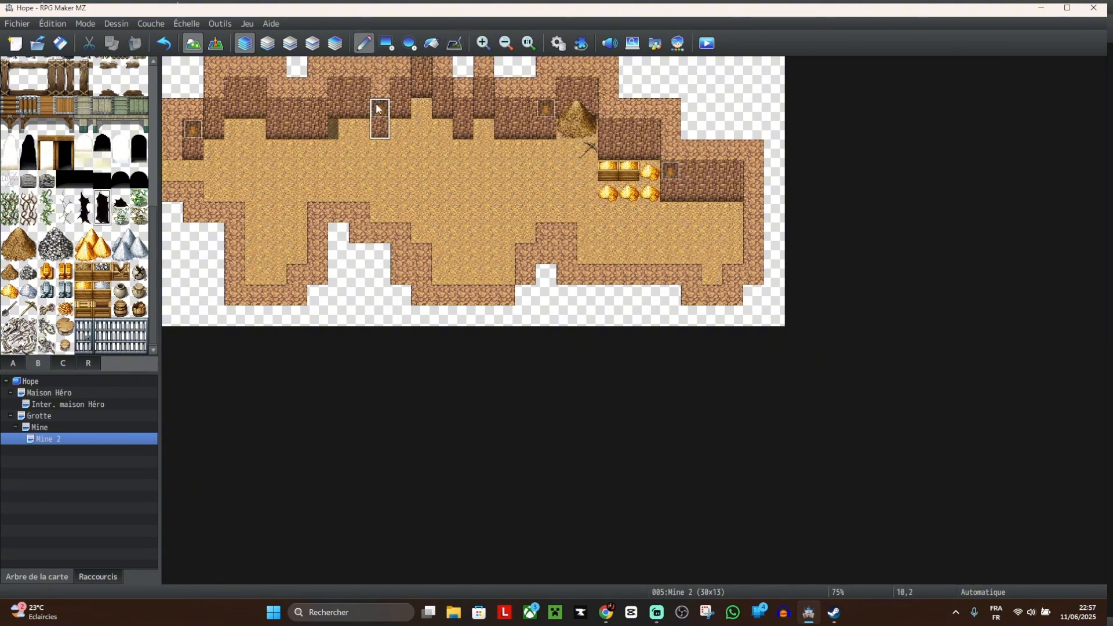
pyautogui.click(422, 74)
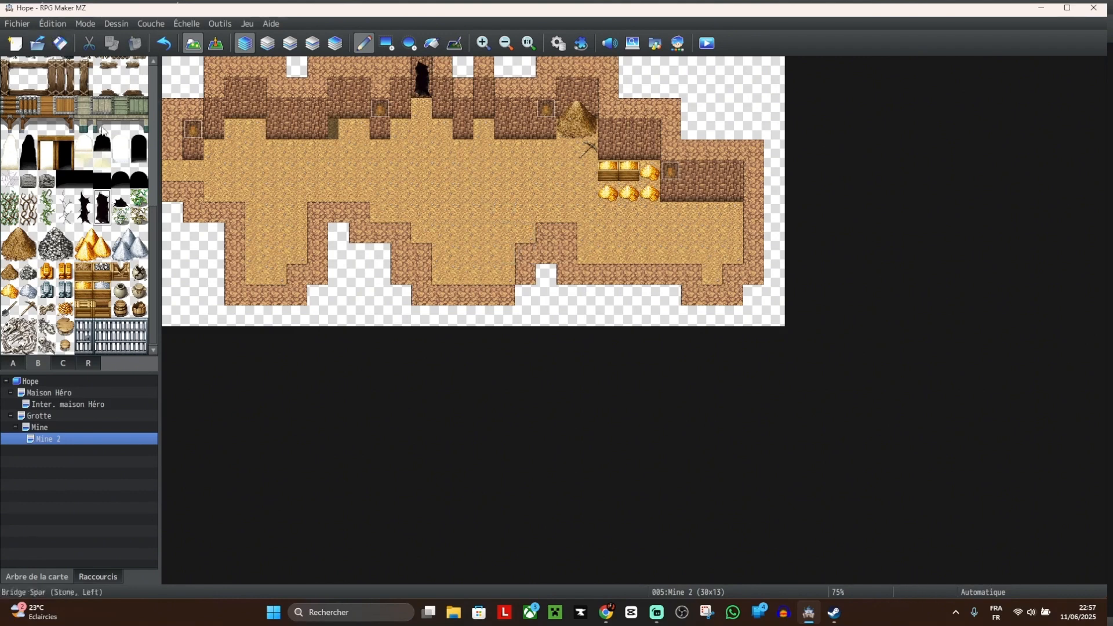
# Step: Place the wood-framed Entrance A on the wall at 12,0 and 12,1 as the passage's doorway
pyautogui.click(67, 144)
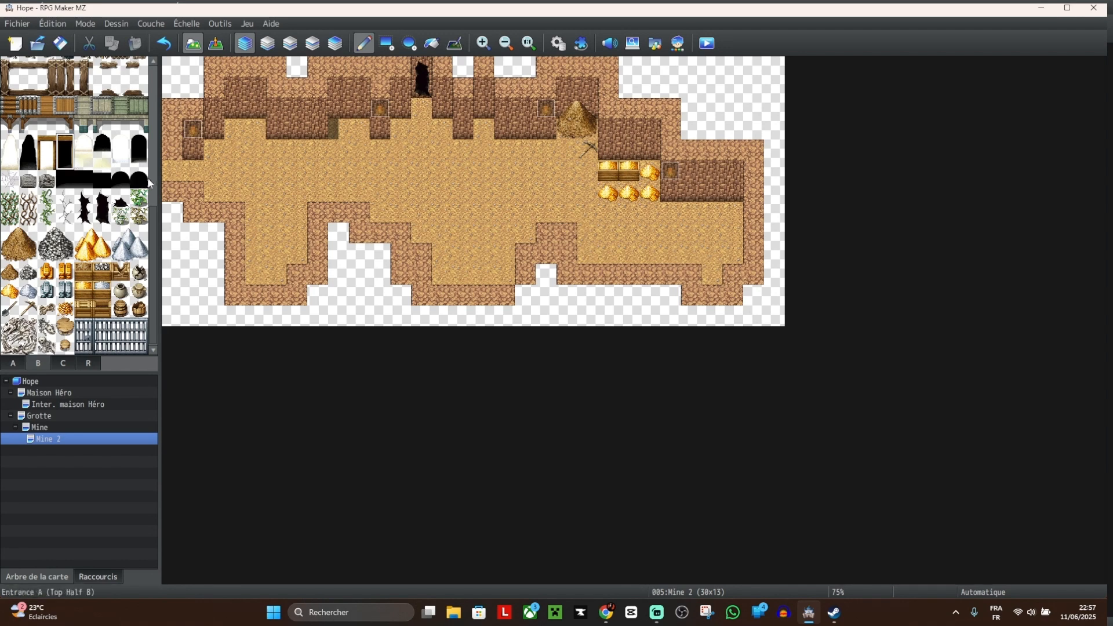
pyautogui.click(422, 69)
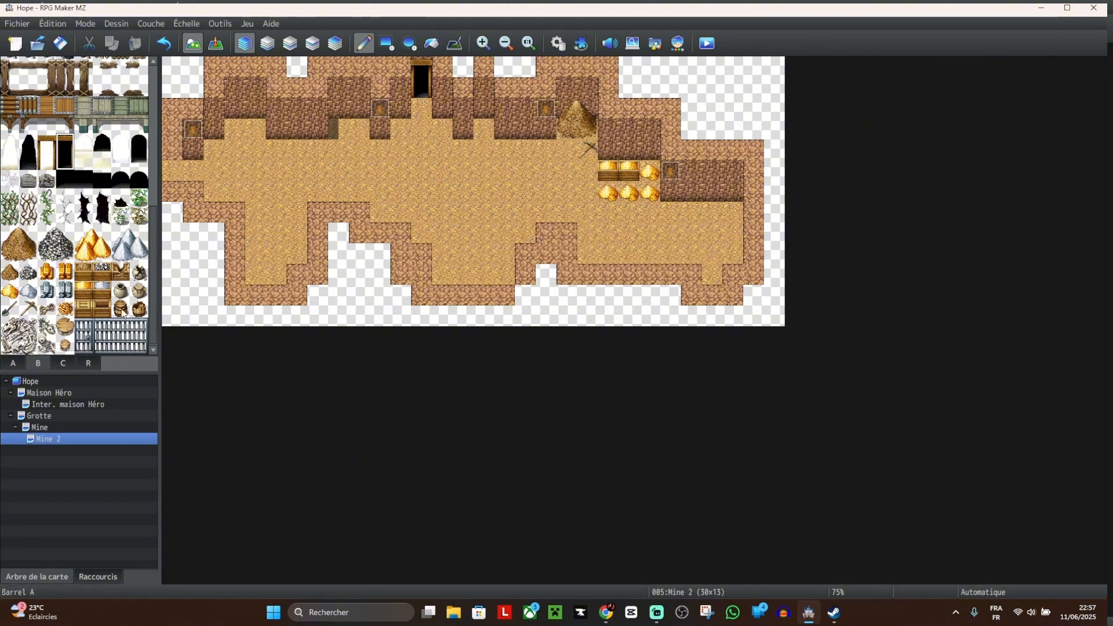
# Step: Place a clay pot at 15,3 and two barrels side by side at 8,3 and 9,3 along the wall
pyautogui.click(123, 295)
pyautogui.click(484, 128)
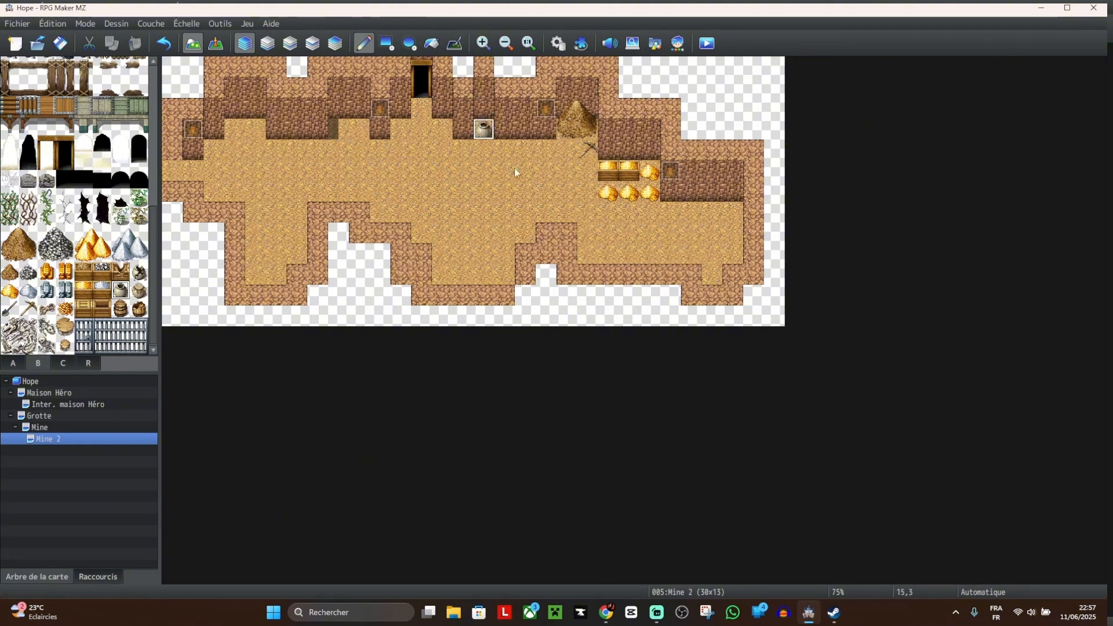
pyautogui.click(121, 308)
pyautogui.click(338, 128)
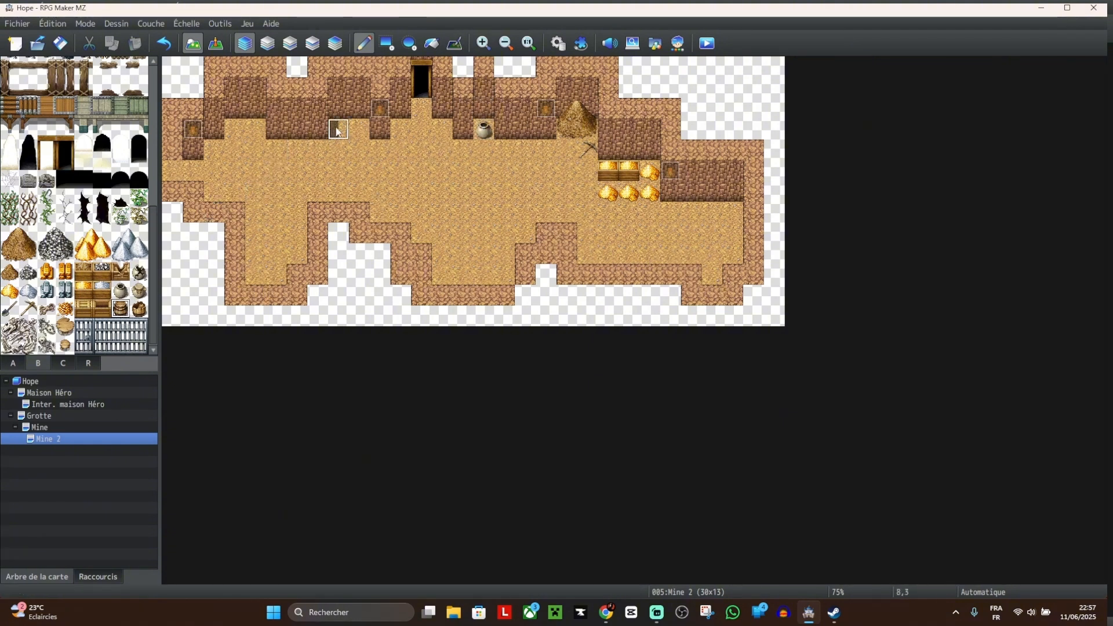
pyautogui.click(359, 129)
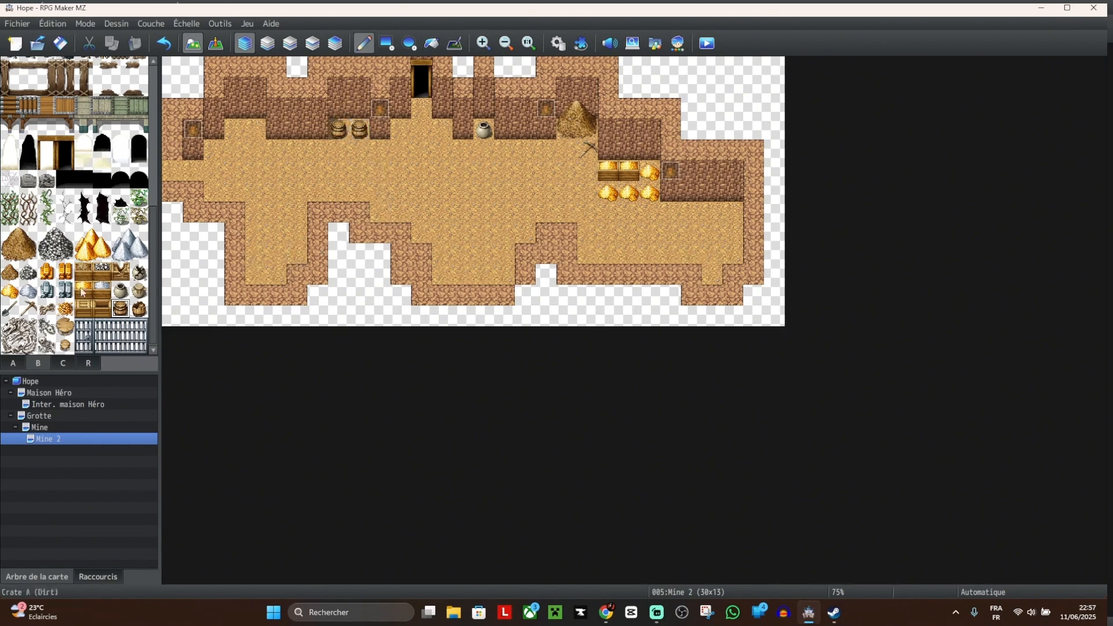
# Step: Paint a large black hole over the floor of the lower central alcove, starting on row 8 between columns 12 and 17
pyautogui.click(13, 363)
pyautogui.scroll(-3, 99, 262)
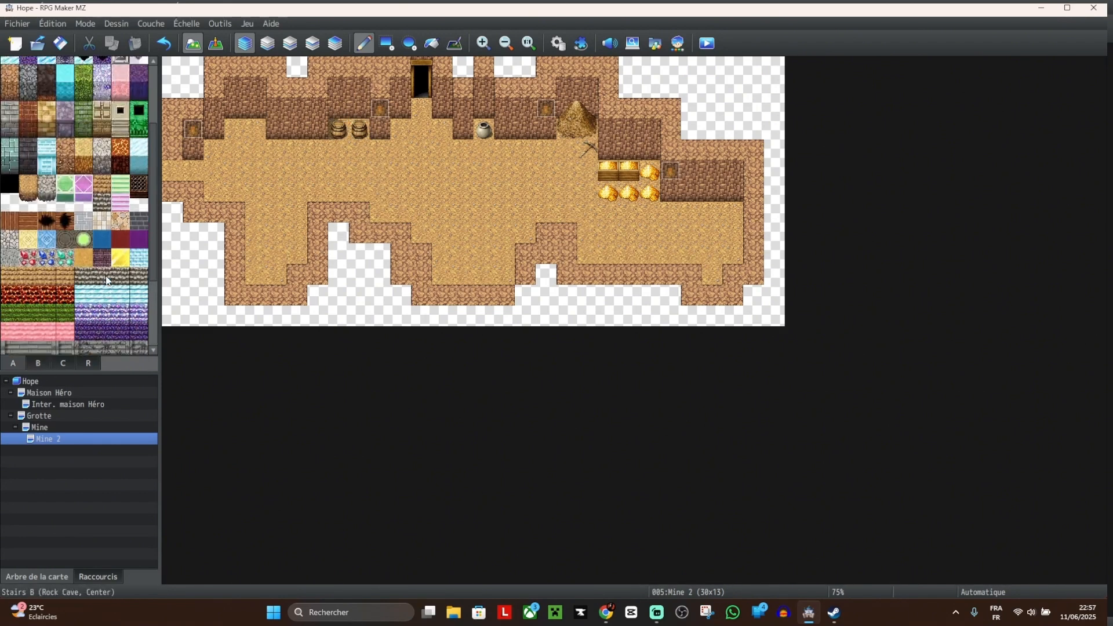
pyautogui.scroll(2, 107, 278)
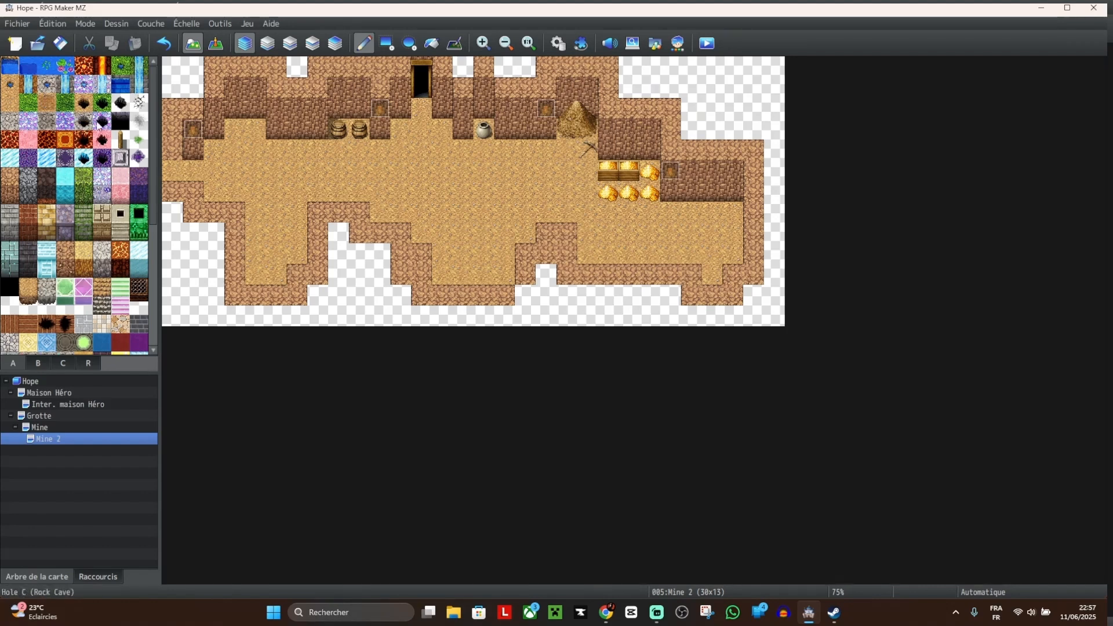
pyautogui.click(120, 103)
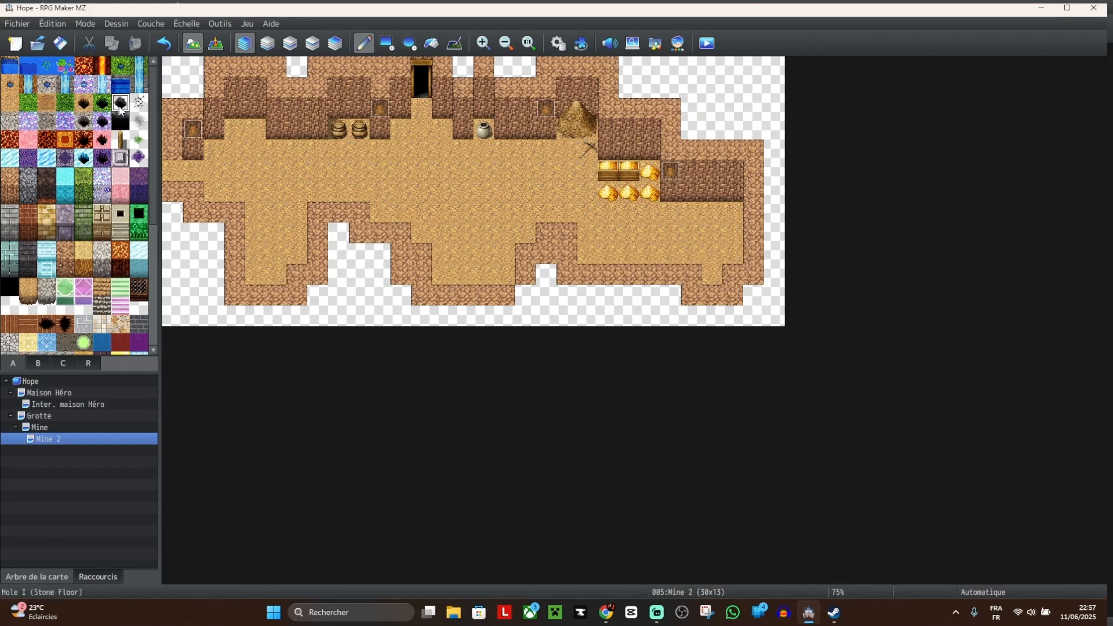
pyautogui.moveTo(429, 235)
pyautogui.mouseDown()
pyautogui.moveTo(450, 264)
pyautogui.moveTo(499, 267)
pyautogui.moveTo(519, 235)
pyautogui.moveTo(459, 277)
pyautogui.moveTo(445, 266)
pyautogui.moveTo(459, 236)
pyautogui.moveTo(422, 232)
pyautogui.moveTo(458, 214)
pyautogui.moveTo(520, 220)
pyautogui.mouseUp()
# Step: Build a wooden fence along row 7 above the hole from 12,7 to 17,7, clearing the extra piece at 18,7
pyautogui.click(120, 139)
pyautogui.rightClick(565, 214)
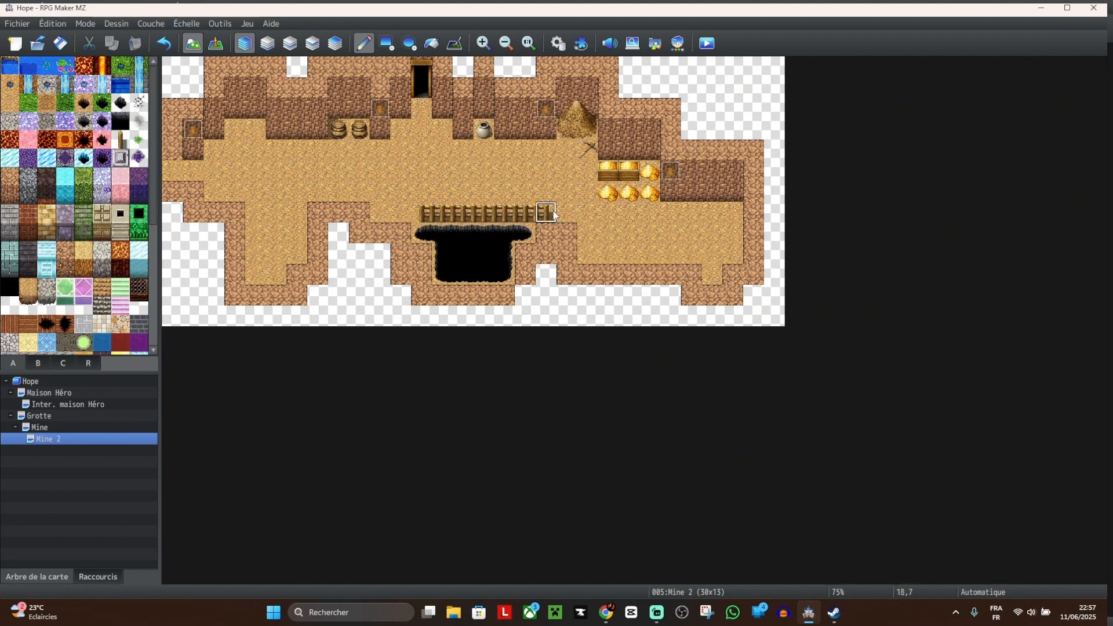
pyautogui.click(547, 216)
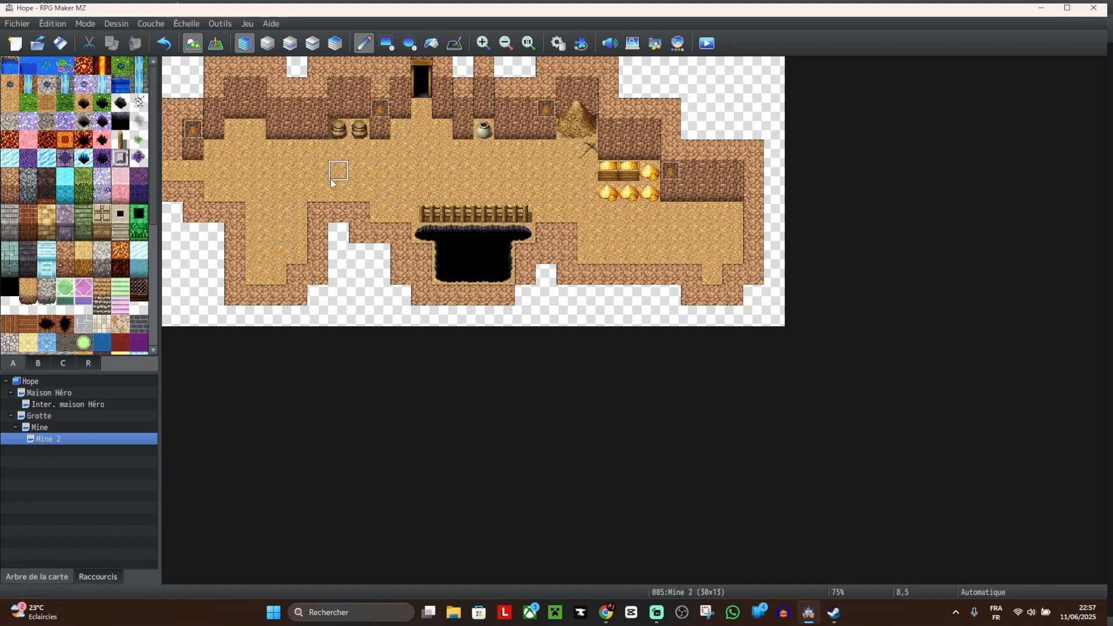
# Step: Restore floor at the hole's corners 13,10, 16,10 and 17,8, and extend the wooden fence down onto 17,8
pyautogui.click(442, 274)
pyautogui.click(502, 271)
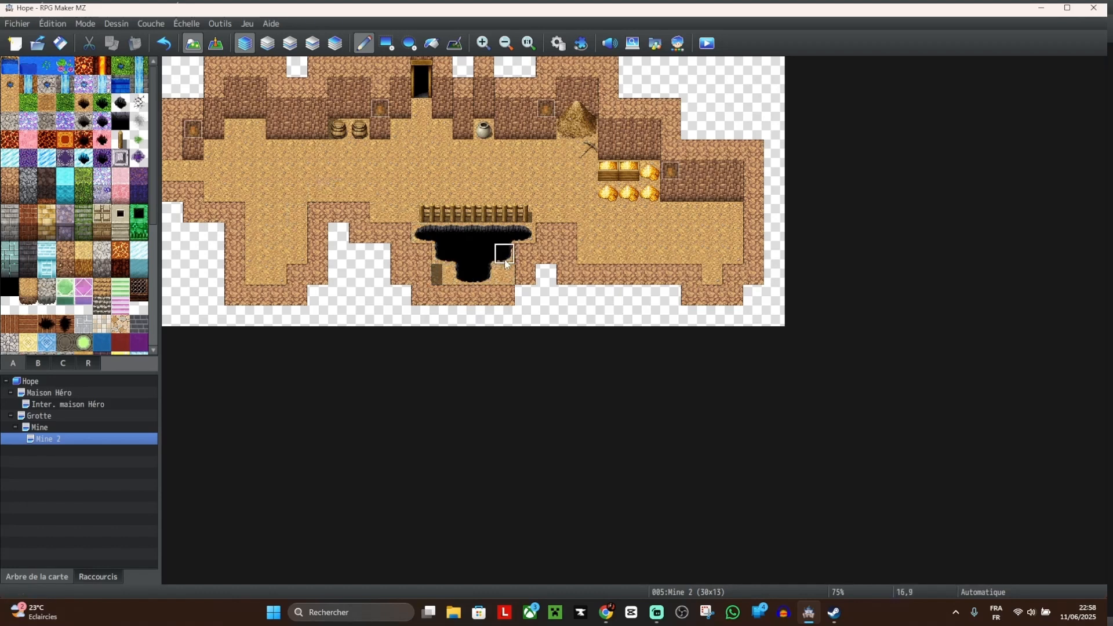
pyautogui.click(524, 233)
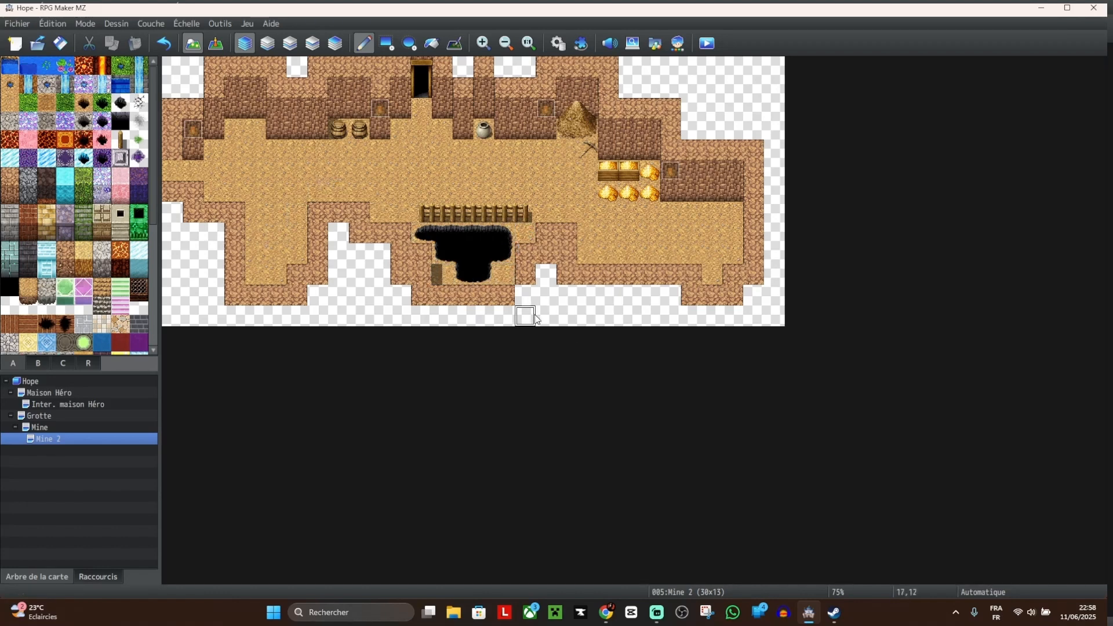
pyautogui.click(525, 233)
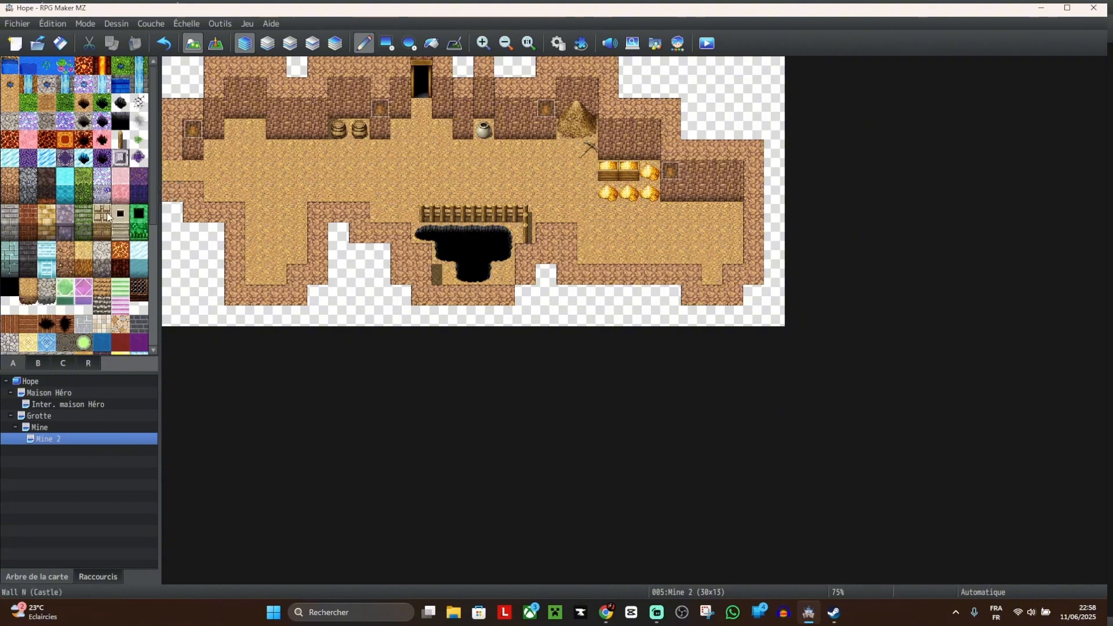
# Step: Scatter rubble over the lower-left alcove's floor, leaving 4,8 and 4,9 clear, and erase the shadow on those two tiles
pyautogui.click(138, 103)
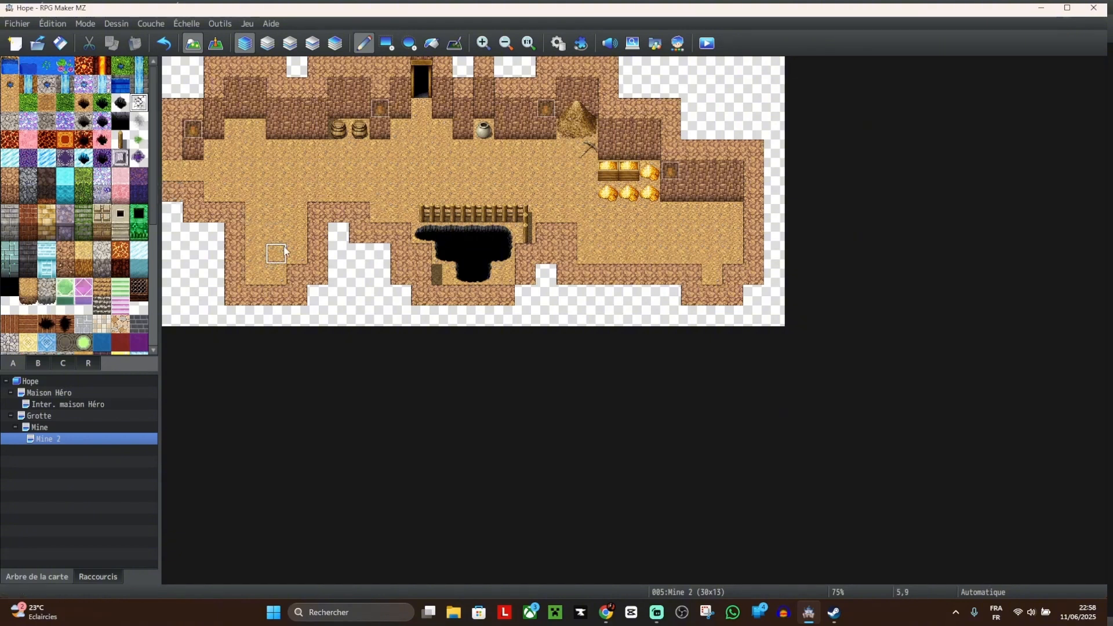
pyautogui.moveTo(299, 236)
pyautogui.mouseDown()
pyautogui.moveTo(299, 250)
pyautogui.moveTo(265, 220)
pyautogui.moveTo(297, 273)
pyautogui.moveTo(278, 255)
pyautogui.moveTo(277, 275)
pyautogui.mouseUp()
pyautogui.click(259, 250)
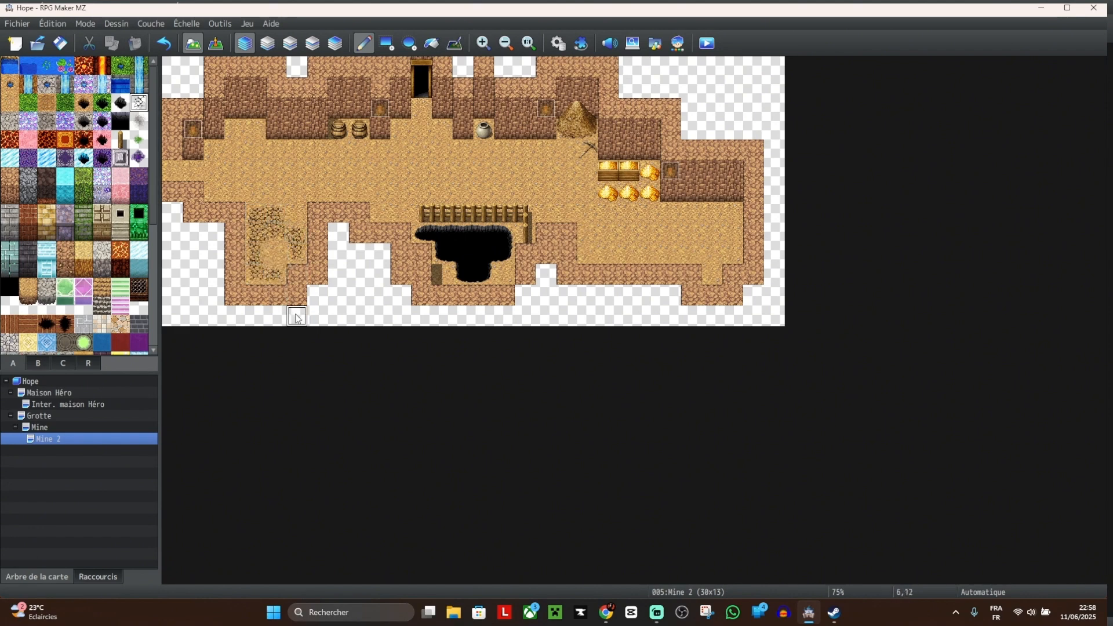
pyautogui.rightClick(278, 255)
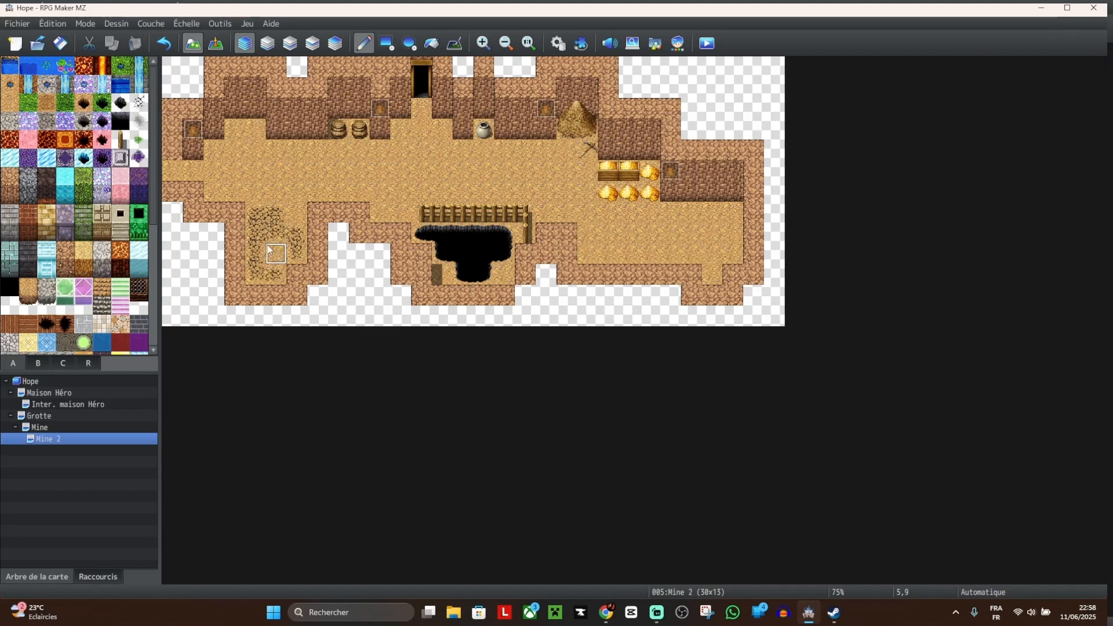
pyautogui.click(257, 235)
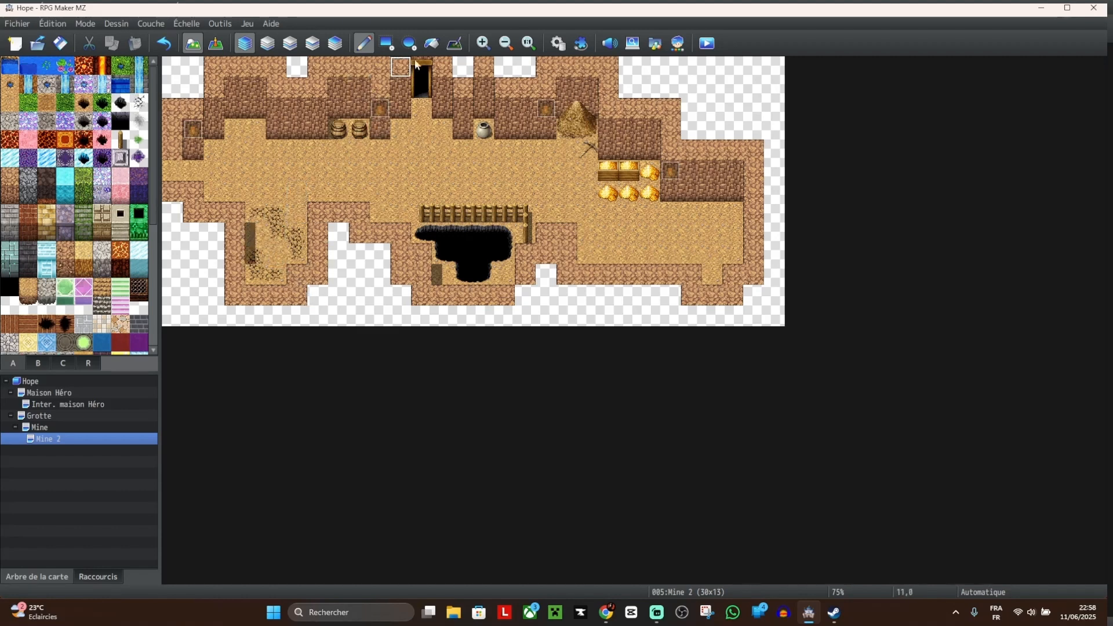
pyautogui.click(453, 44)
pyautogui.moveTo(250, 229); pyautogui.dragTo(250, 258)
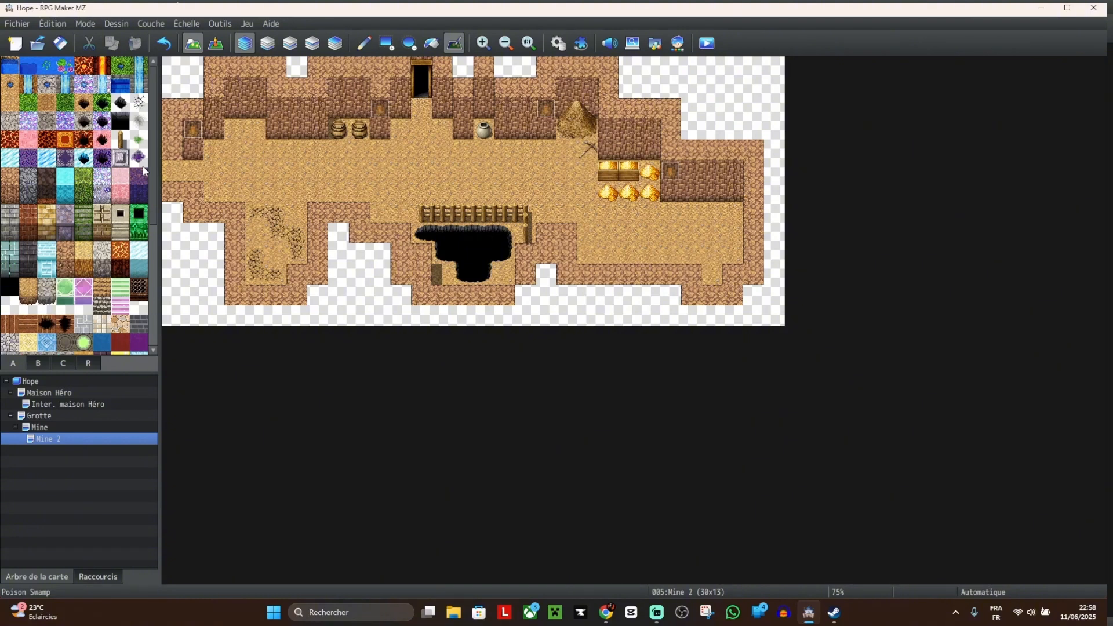
# Step: Place the tall blue-violet crystal on the wall recess at 4,2 and 4,3
pyautogui.scroll(-3, 133, 327)
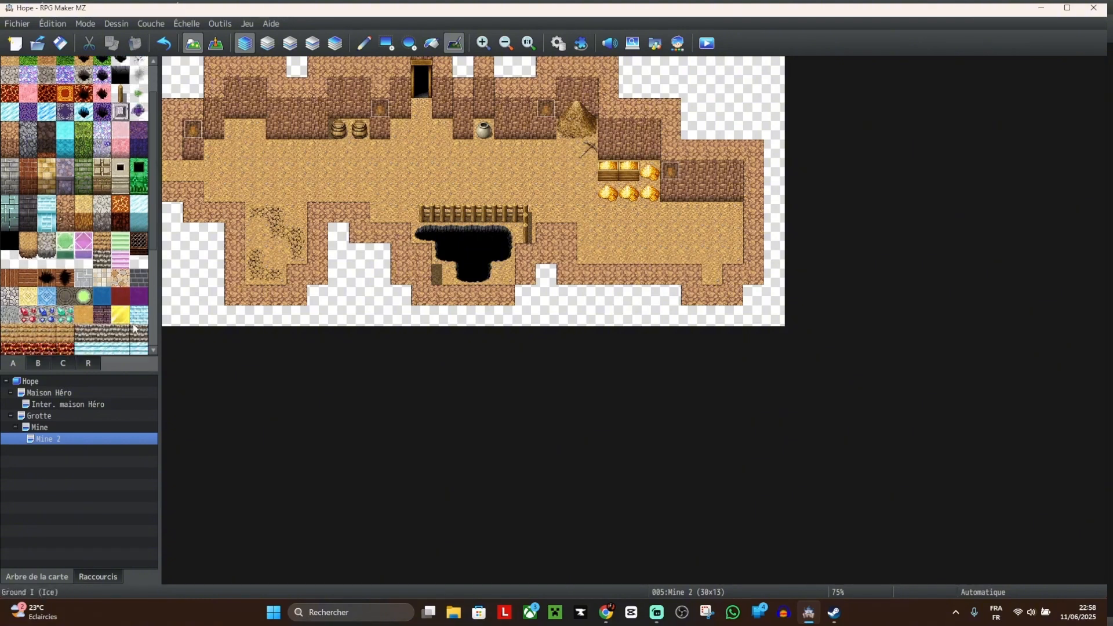
pyautogui.scroll(-10, 133, 328)
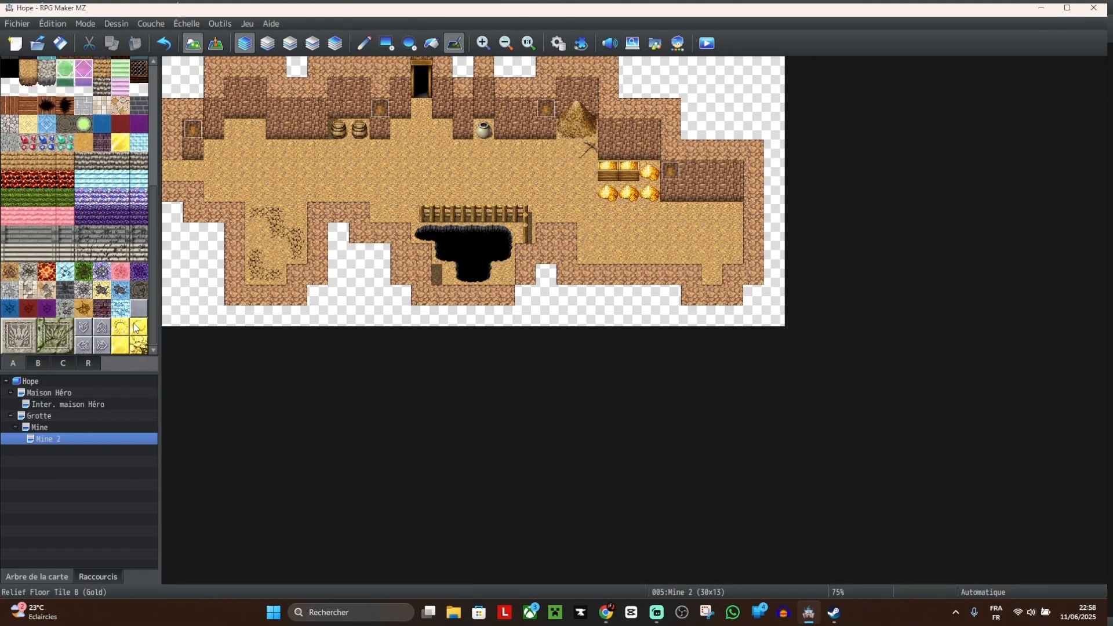
pyautogui.scroll(12, 135, 327)
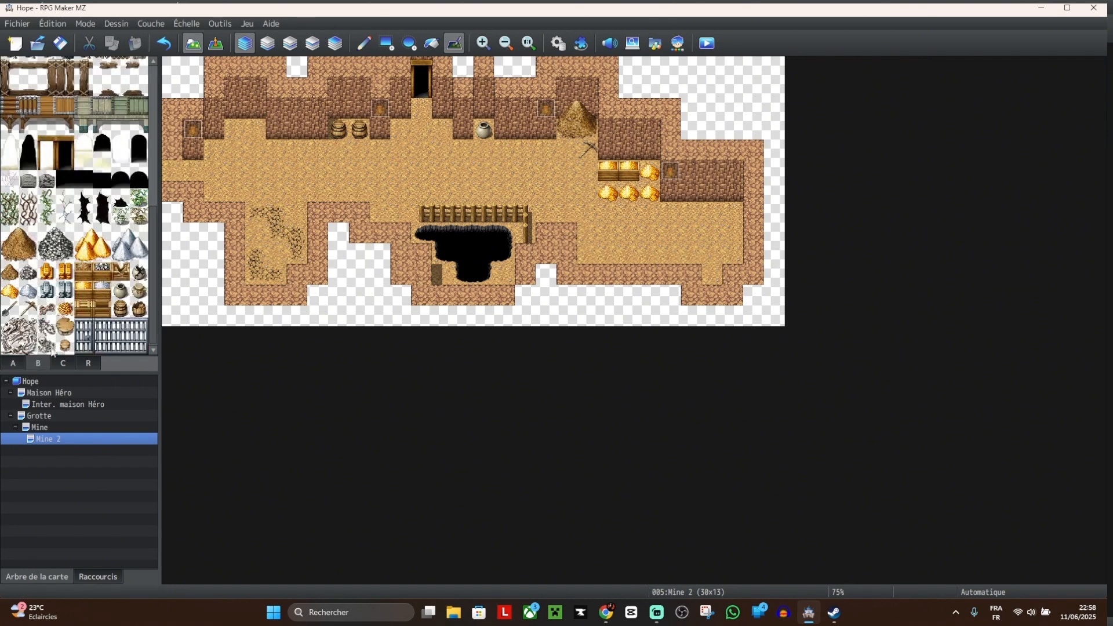
pyautogui.click(38, 362)
pyautogui.scroll(-10, 58, 271)
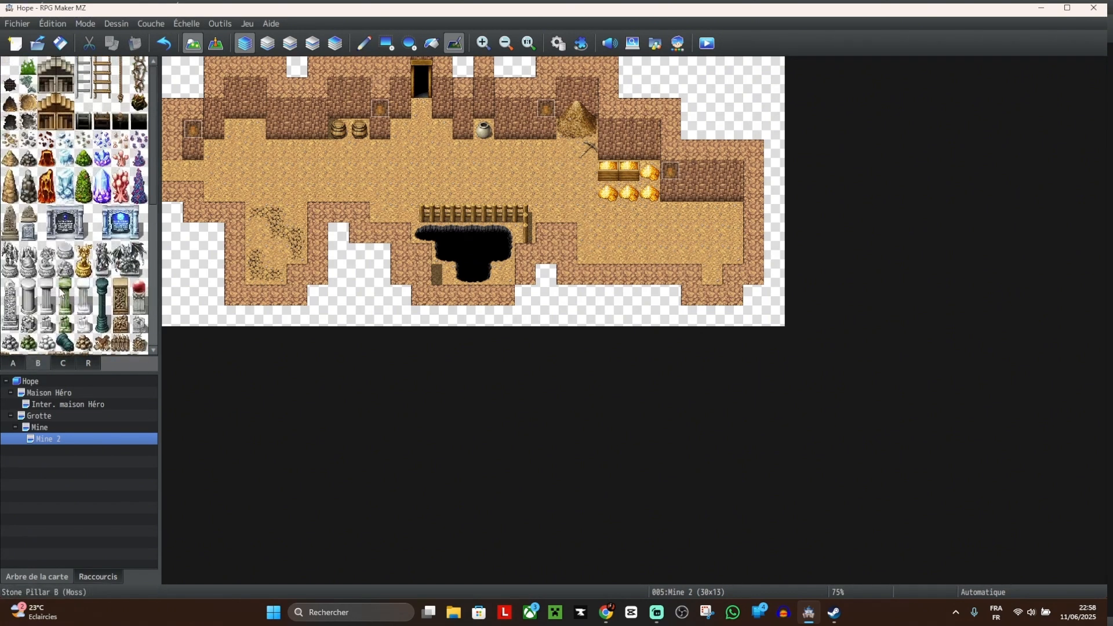
pyautogui.scroll(-5, 62, 292)
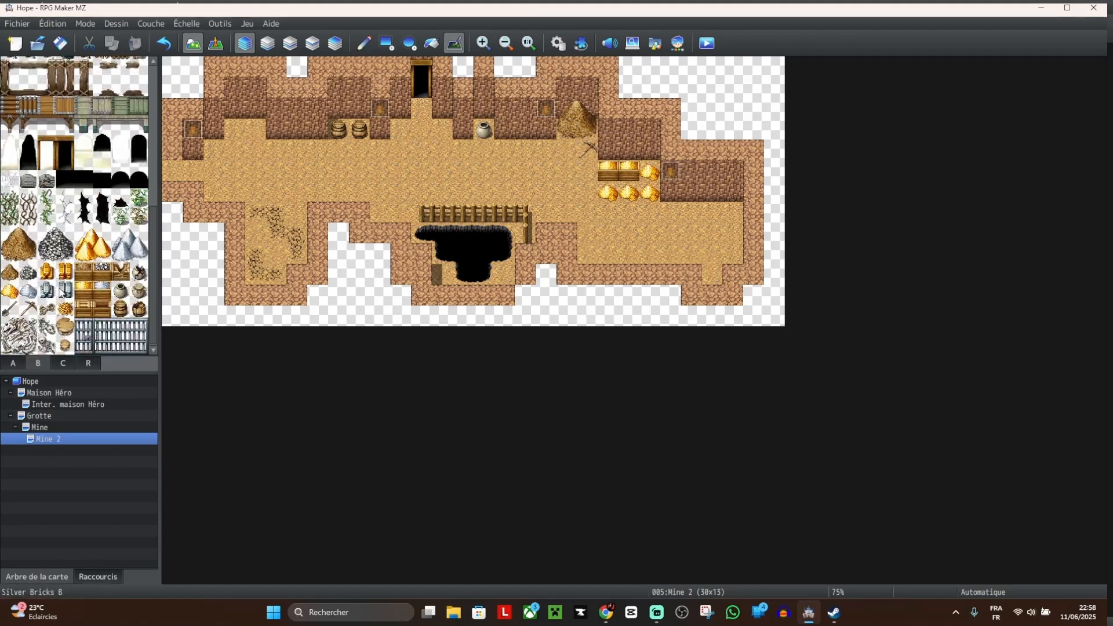
pyautogui.scroll(3, 60, 290)
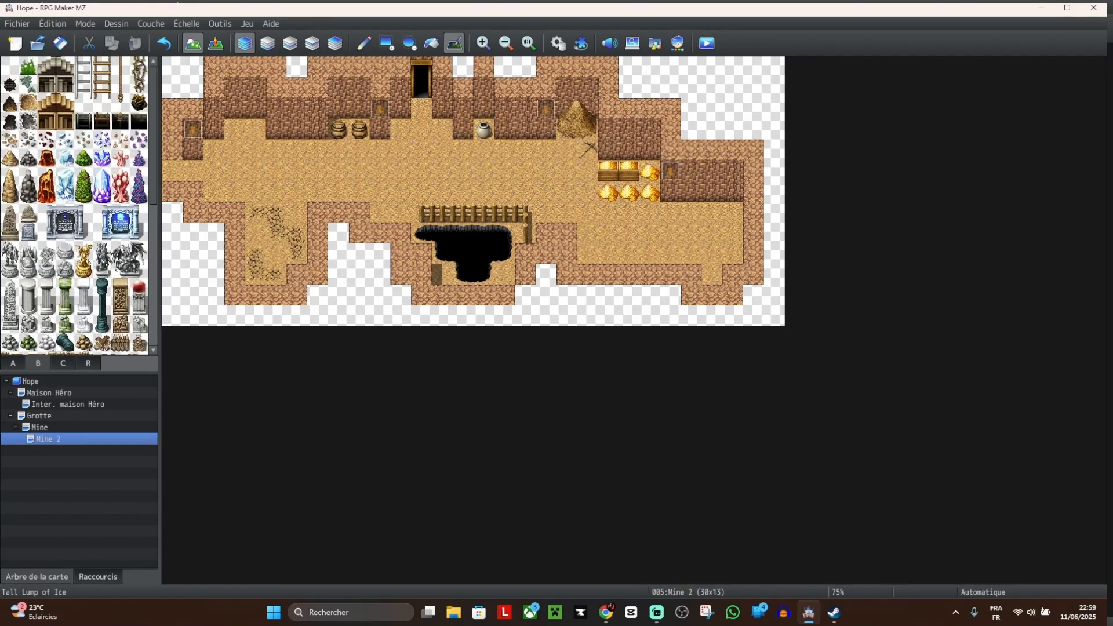
pyautogui.click(101, 181)
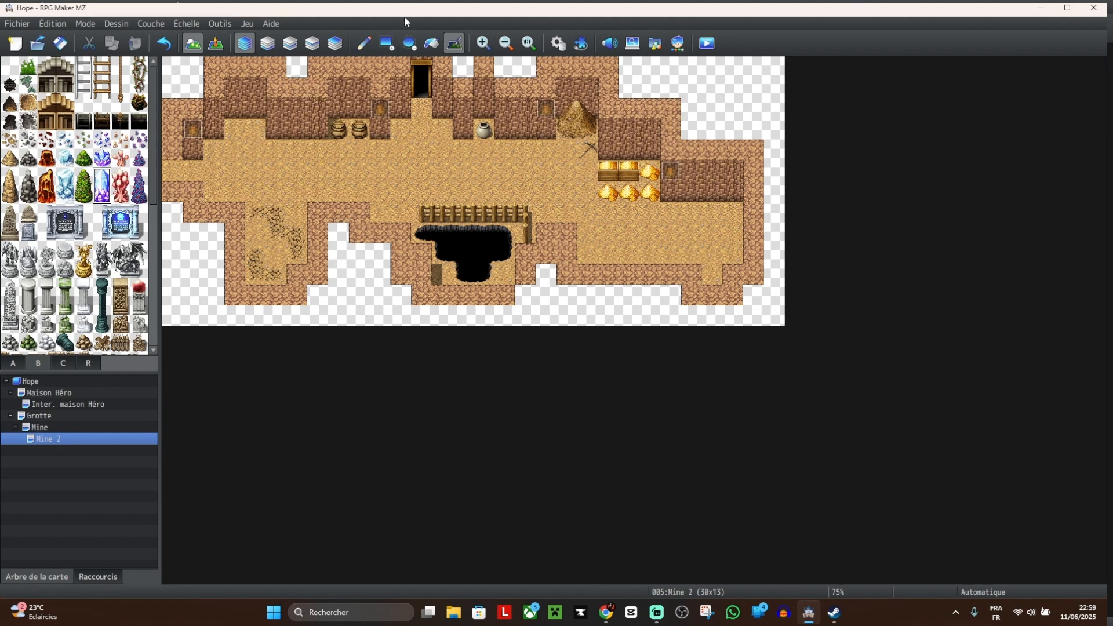
pyautogui.click(364, 42)
pyautogui.click(255, 116)
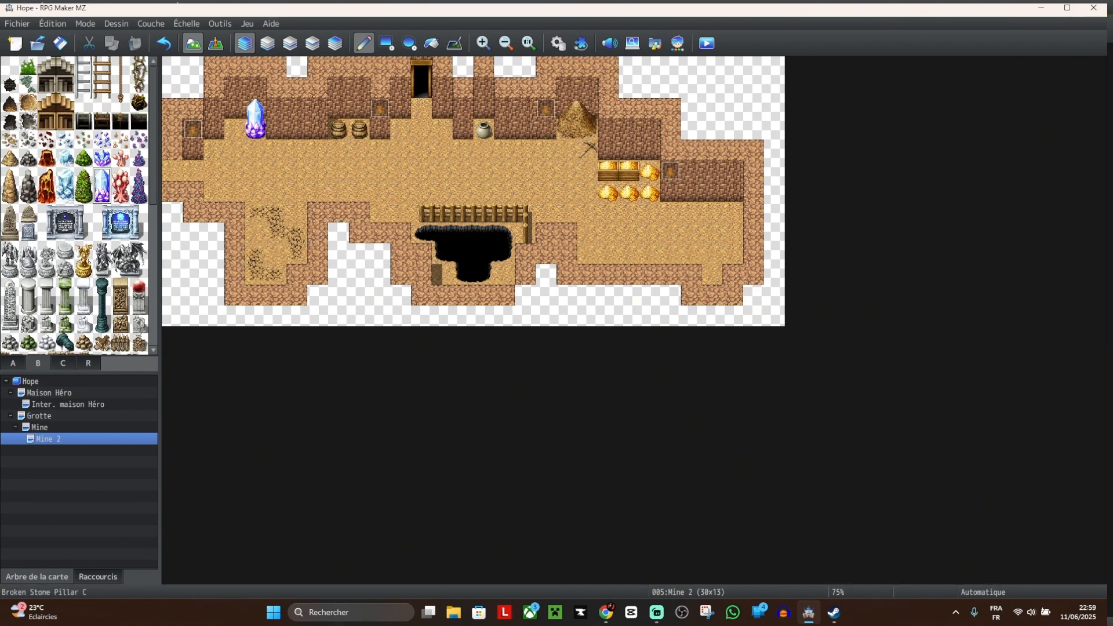
# Step: Try the three-by-three white Hexagram in several positions on the floor of the lower-right chamber
pyautogui.click(23, 361)
pyautogui.scroll(-5, 58, 293)
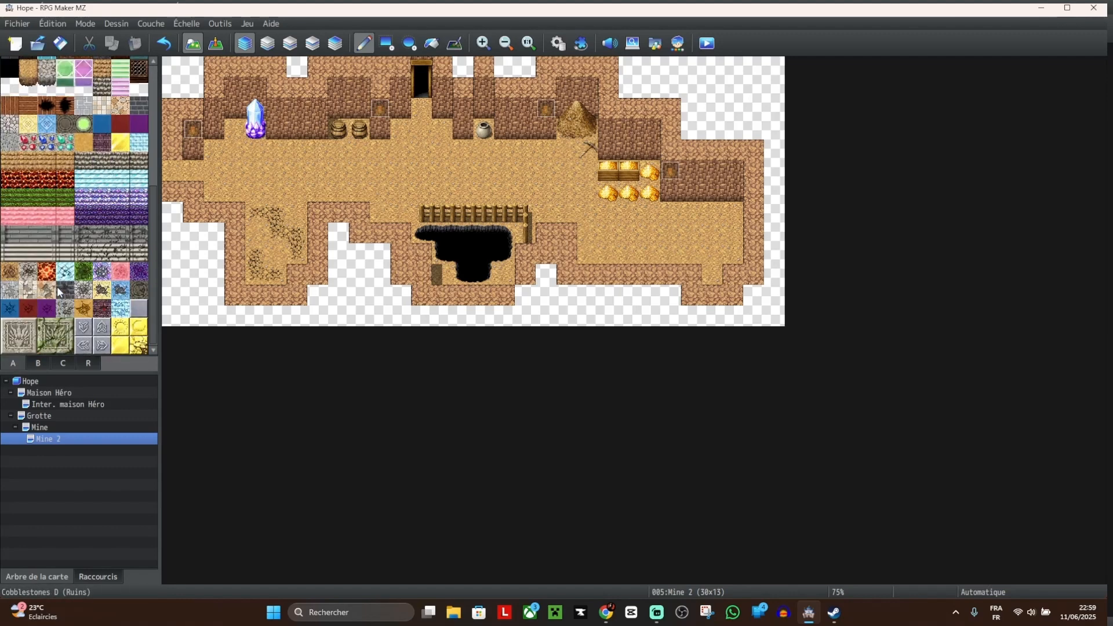
pyautogui.scroll(4, 66, 306)
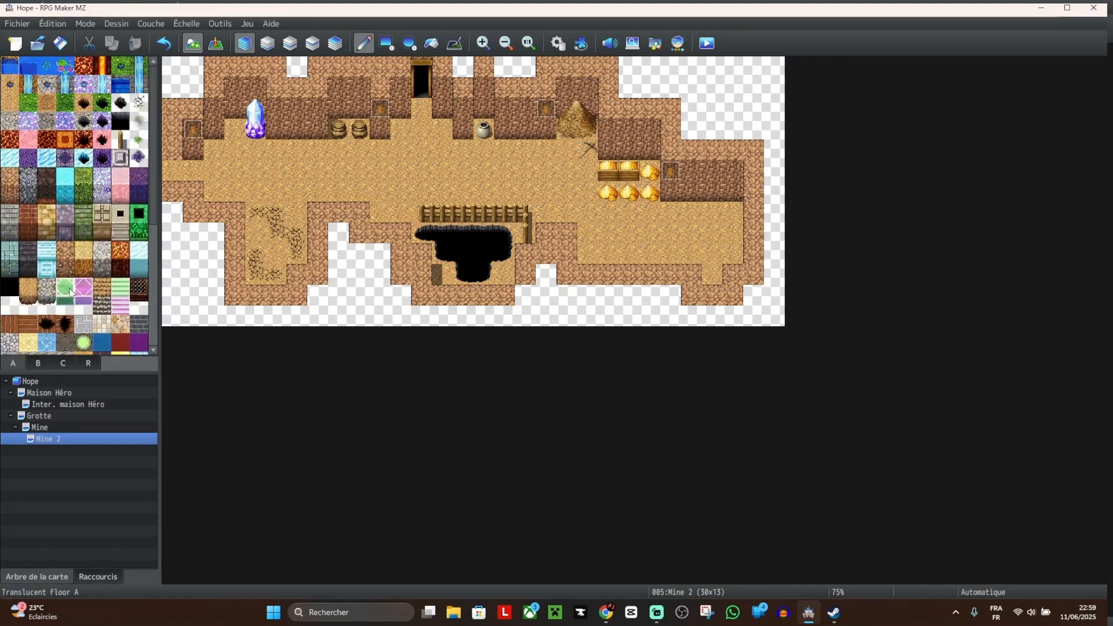
pyautogui.click(67, 364)
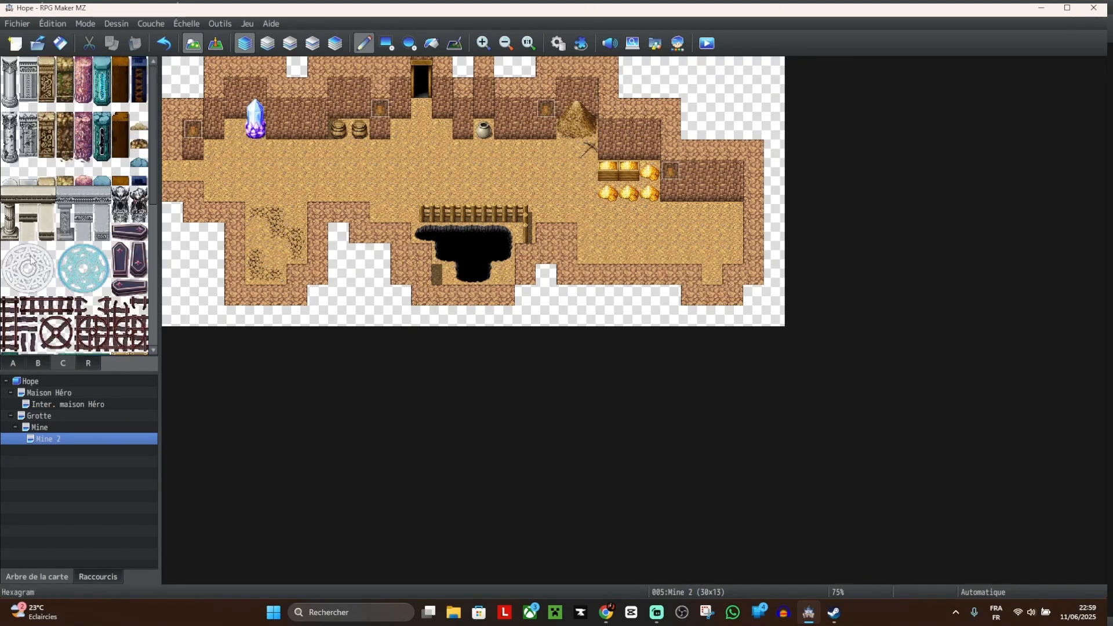
pyautogui.moveTo(12, 249); pyautogui.dragTo(49, 287)
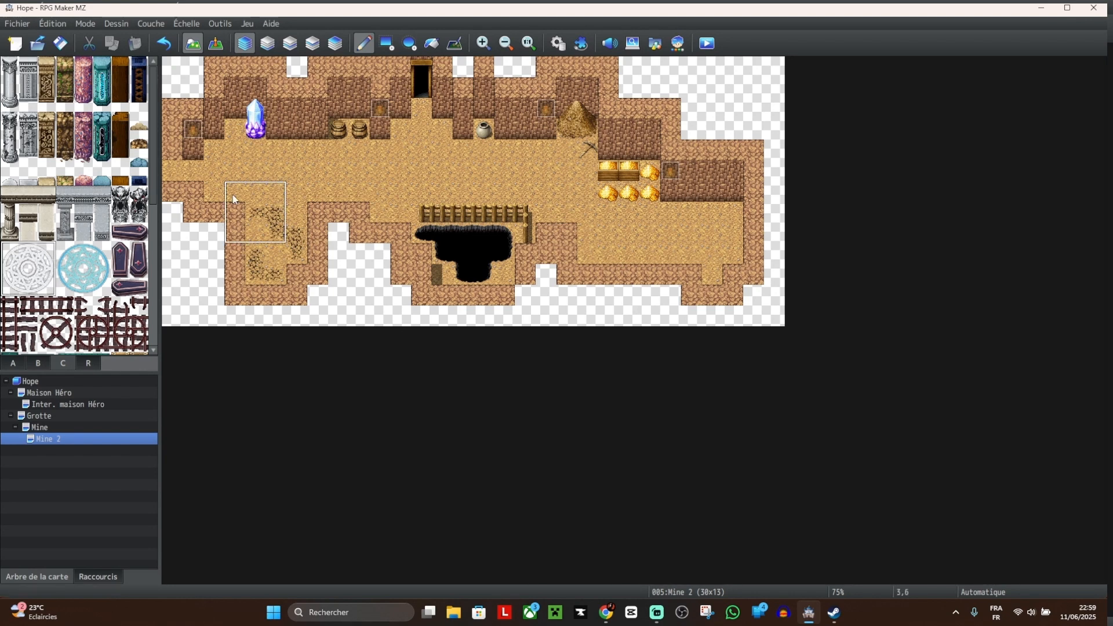
pyautogui.click(708, 228)
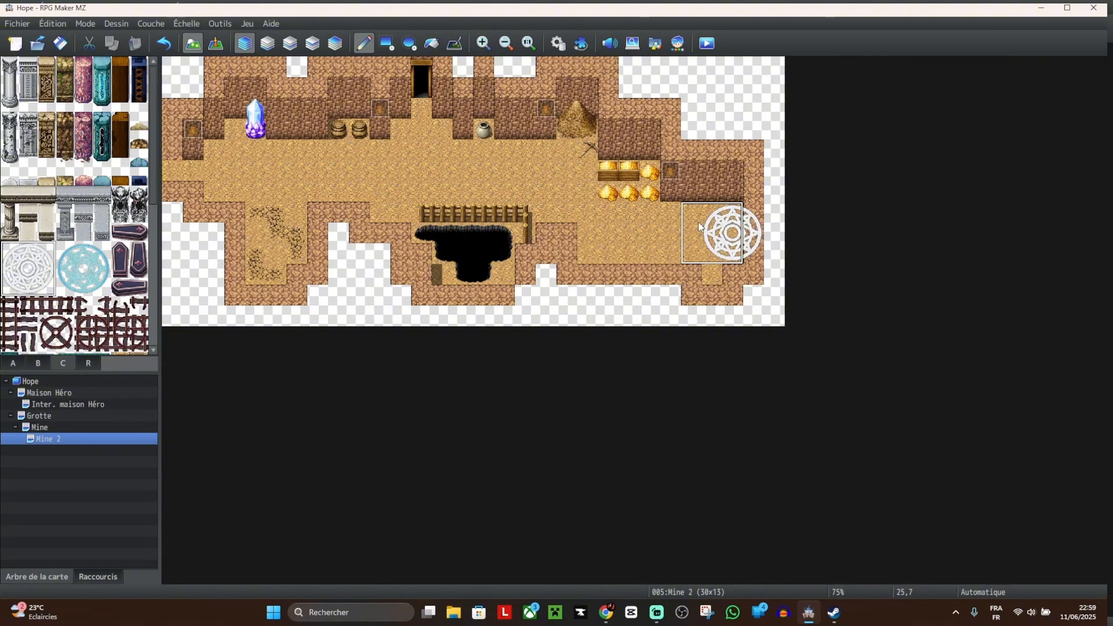
pyautogui.hotkey('ctrl', 'z')
pyautogui.click(696, 228)
pyautogui.hotkey('ctrl', 'z')
pyautogui.click(696, 215)
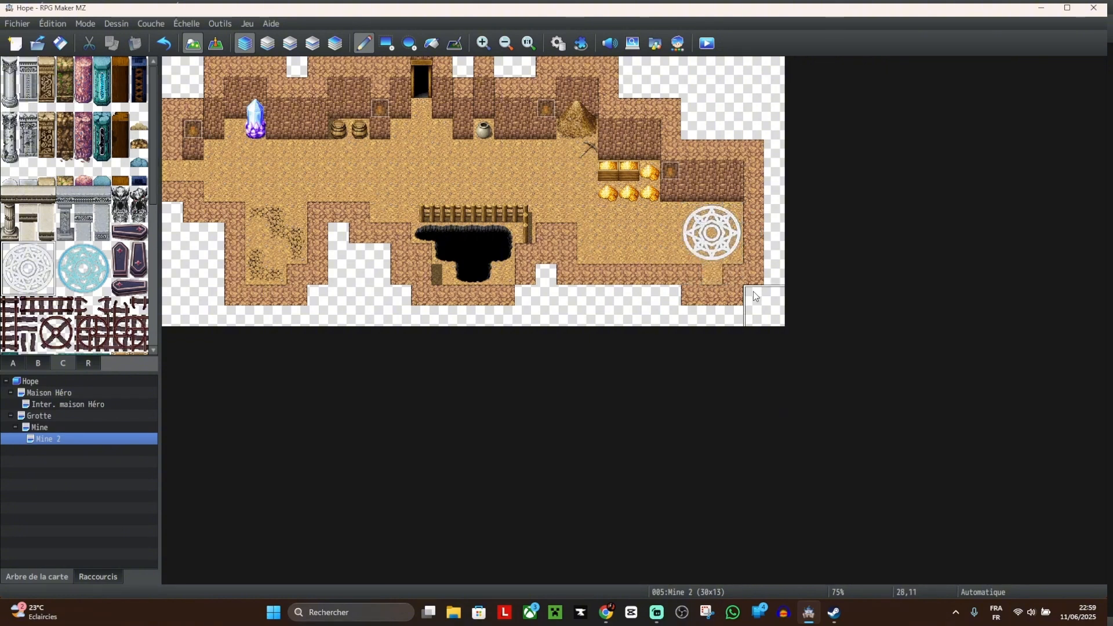
pyautogui.hotkey('ctrl', 'z')
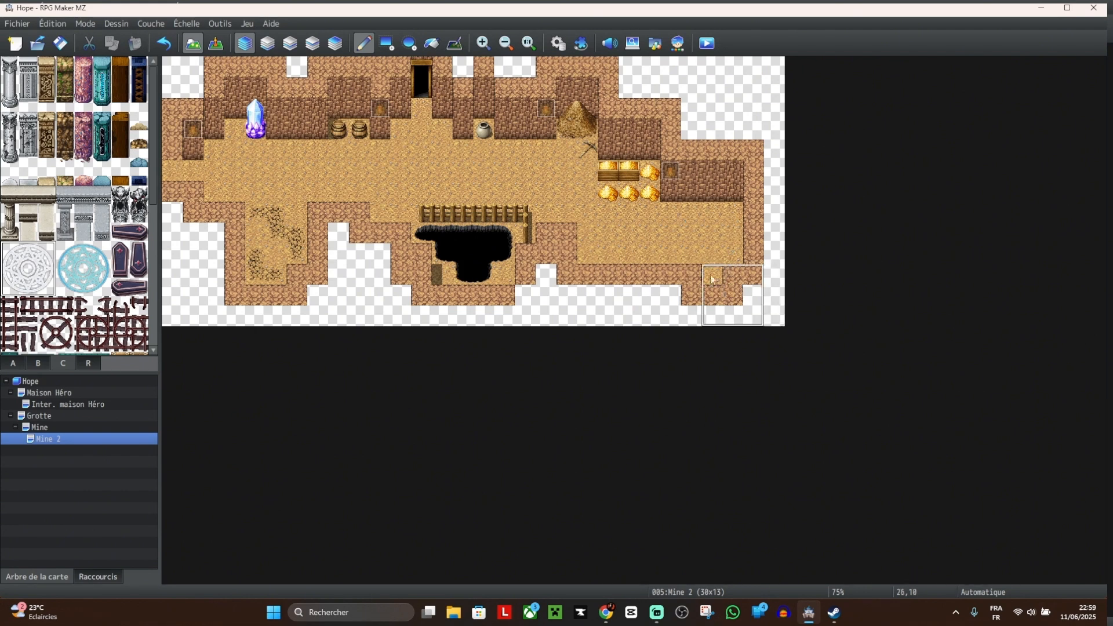
# Step: Extend the lower-right chamber's floor onto 24,10, 25,10 and 25,11, and surround it with cave wall on rows 11 and 12
pyautogui.rightClick(675, 253)
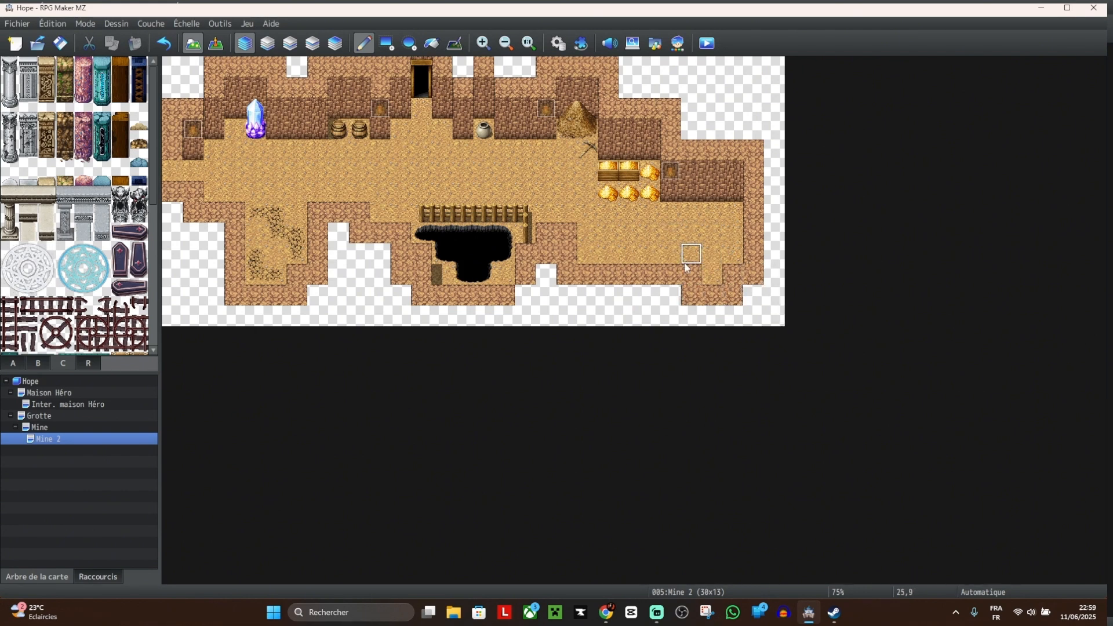
pyautogui.rightClick(664, 277)
pyautogui.moveTo(674, 293); pyautogui.dragTo(646, 298)
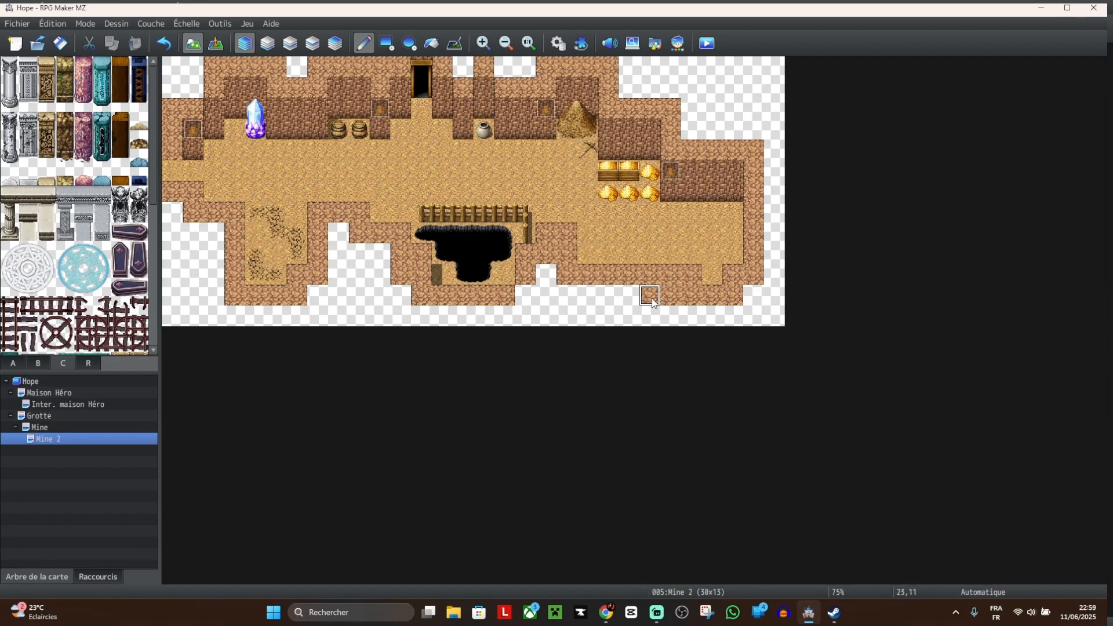
pyautogui.rightClick(663, 254)
pyautogui.click(662, 270)
pyautogui.click(690, 274)
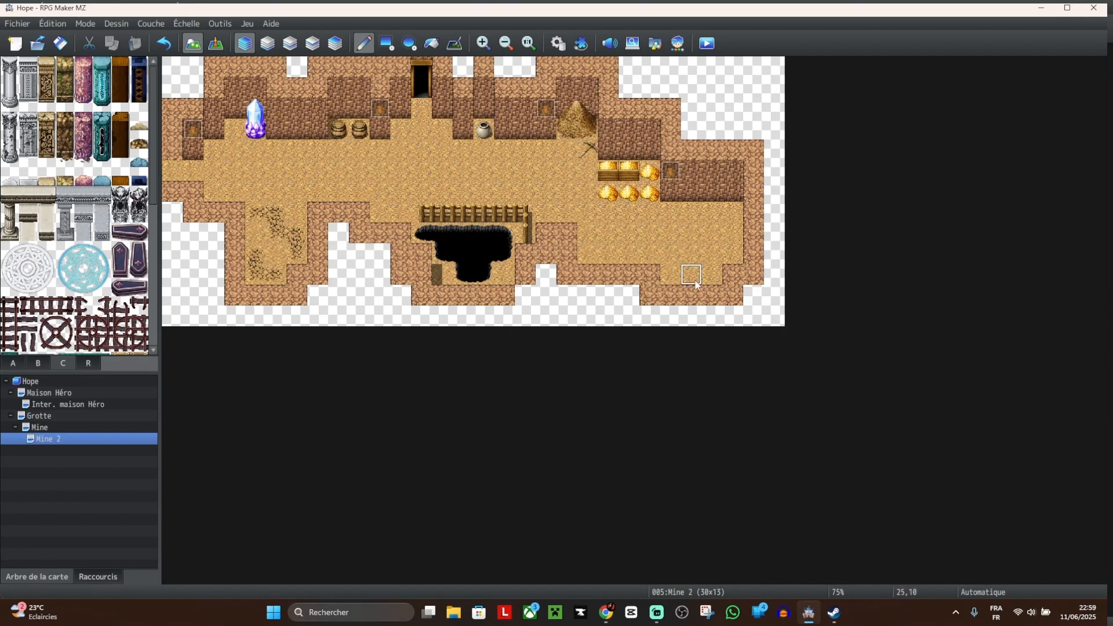
pyautogui.click(695, 294)
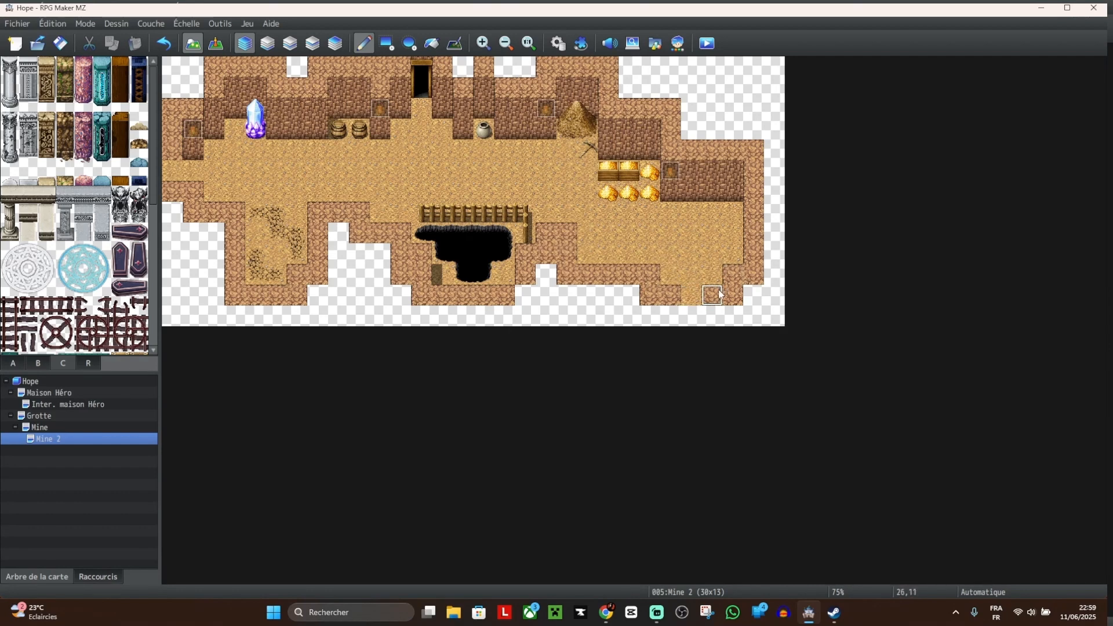
pyautogui.rightClick(719, 295)
pyautogui.moveTo(692, 314); pyautogui.dragTo(719, 315)
pyautogui.click(677, 316)
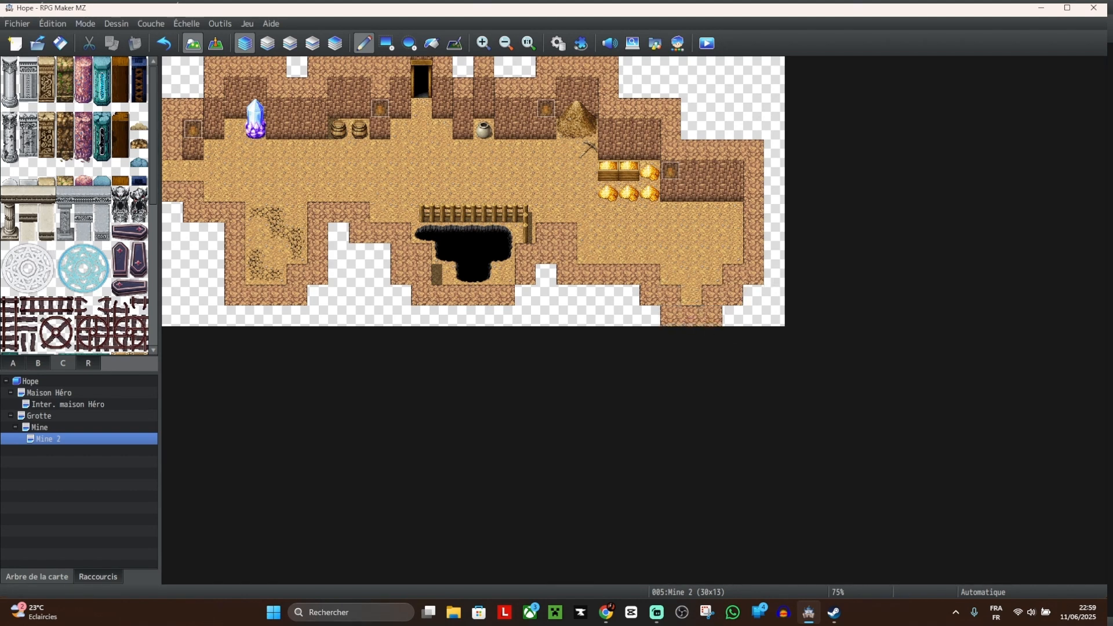
# Step: Place the three-by-two Wall Bracing frame on the upper wall from 5,2 to 7,3, between the crystal and the barrels
pyautogui.scroll(-8, 139, 229)
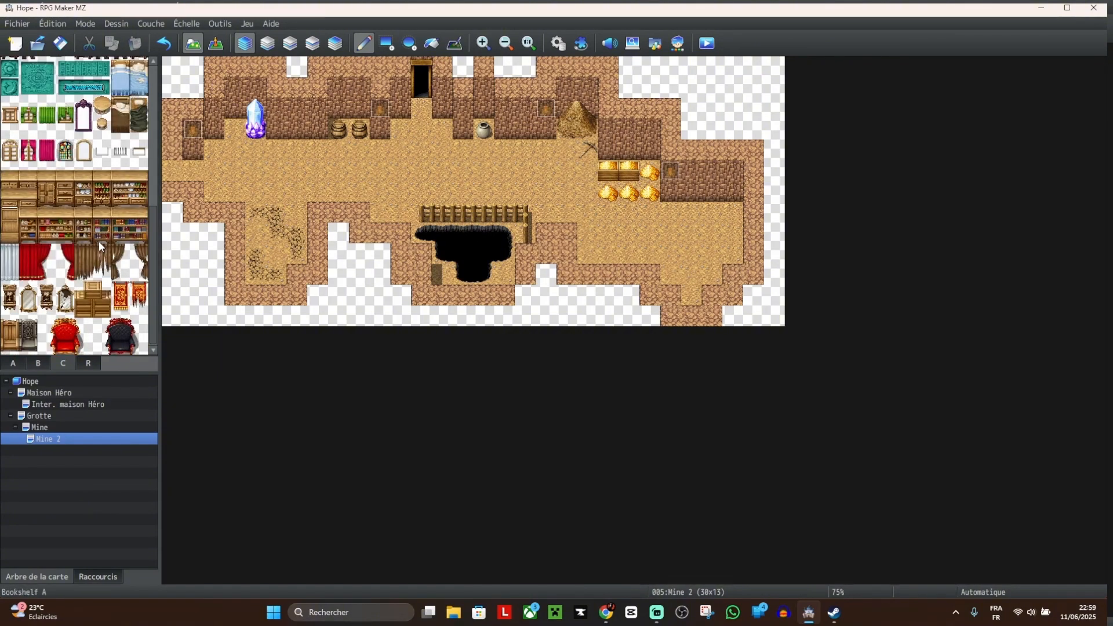
pyautogui.scroll(5, 99, 247)
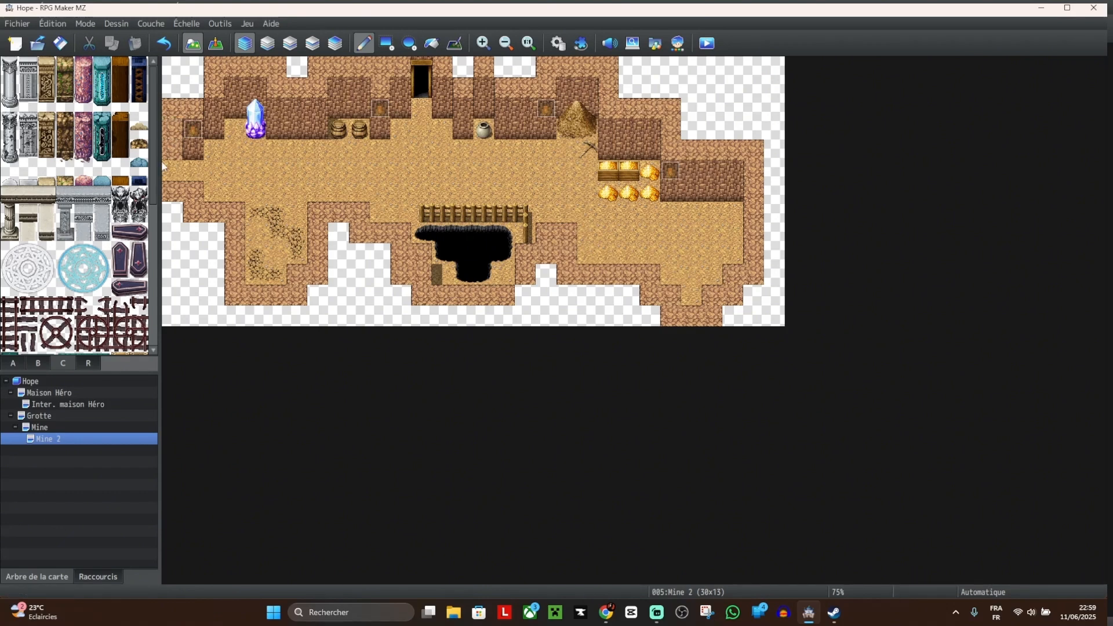
pyautogui.click(32, 363)
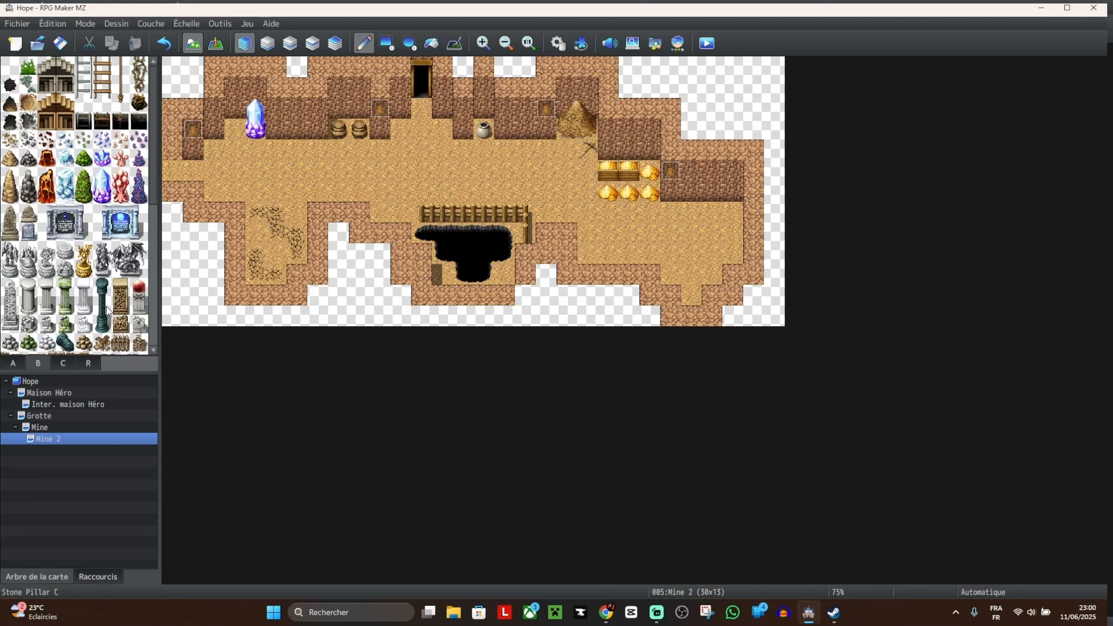
pyautogui.scroll(-5, 109, 307)
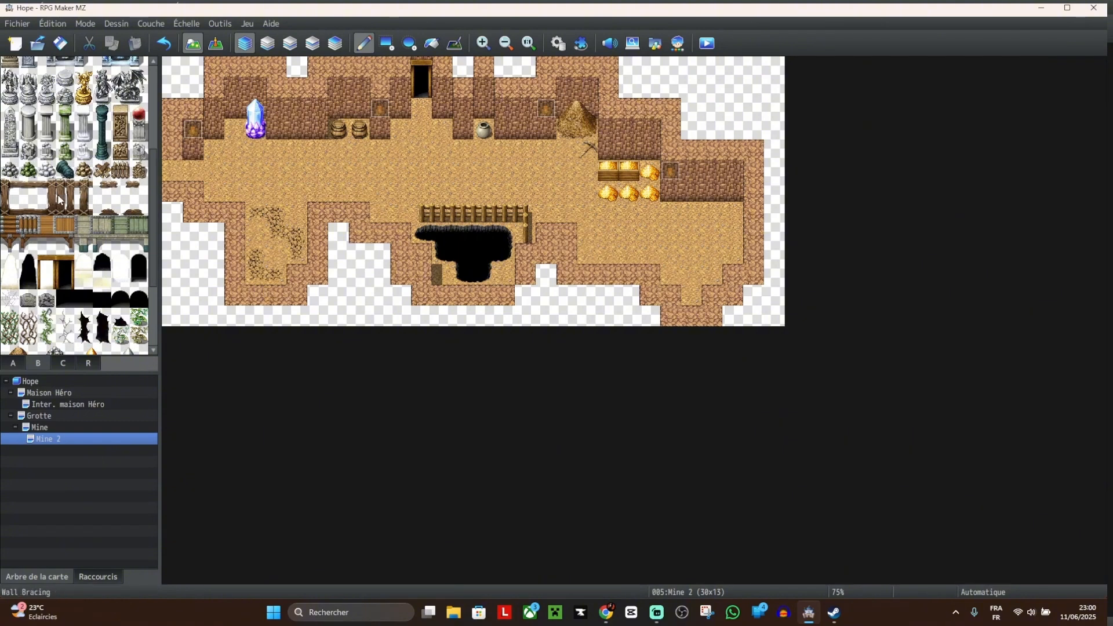
pyautogui.moveTo(11, 187); pyautogui.dragTo(50, 203)
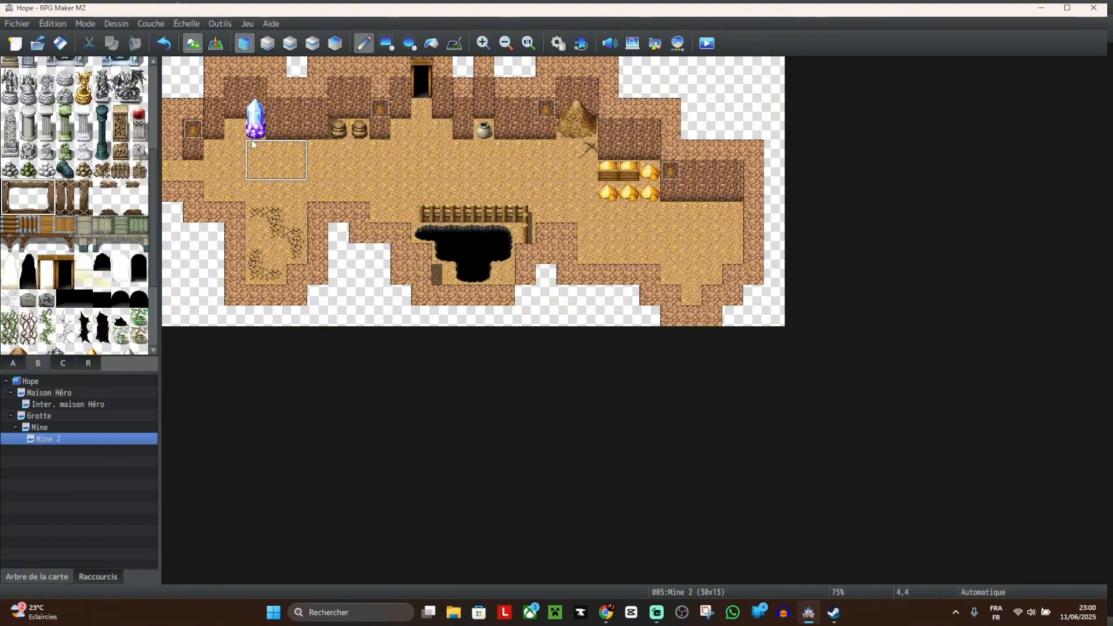
pyautogui.click(281, 113)
# Step: Remove the blue-violet crystal by painting cave wall over 4,2 and floor over 4,3
pyautogui.rightClick(255, 149)
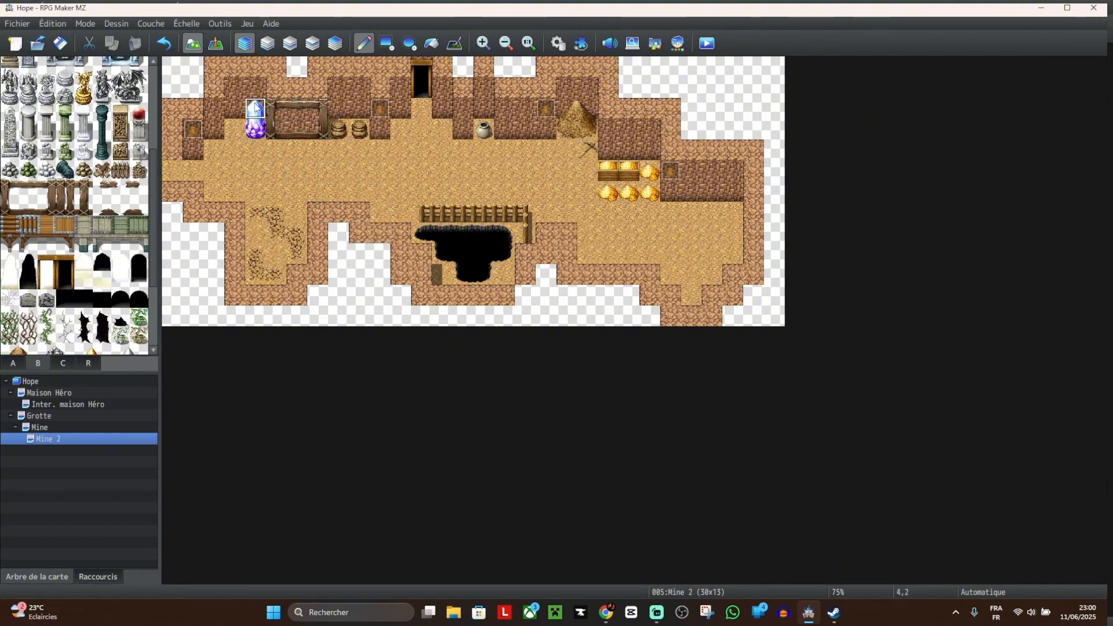
pyautogui.rightClick(255, 89)
pyautogui.click(256, 109)
pyautogui.rightClick(256, 149)
pyautogui.click(255, 129)
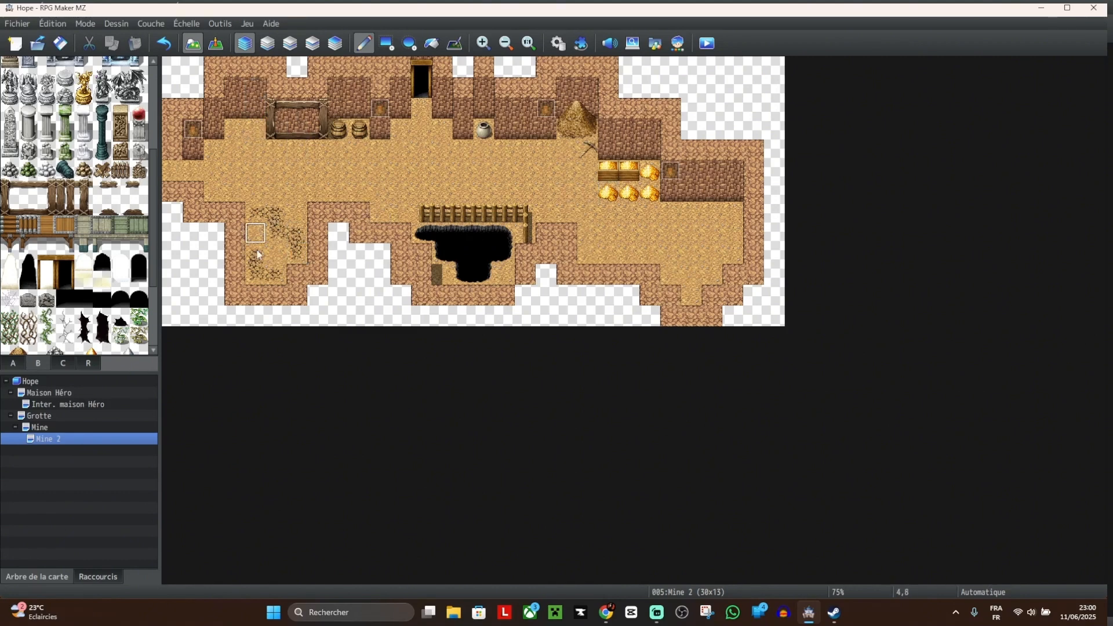
# Step: Add two-tile-high Wall Bracing posts at 15,1 and 2,2, and the left and right frame ends at 25,5 and 27,5
pyautogui.moveTo(70, 189); pyautogui.dragTo(67, 208)
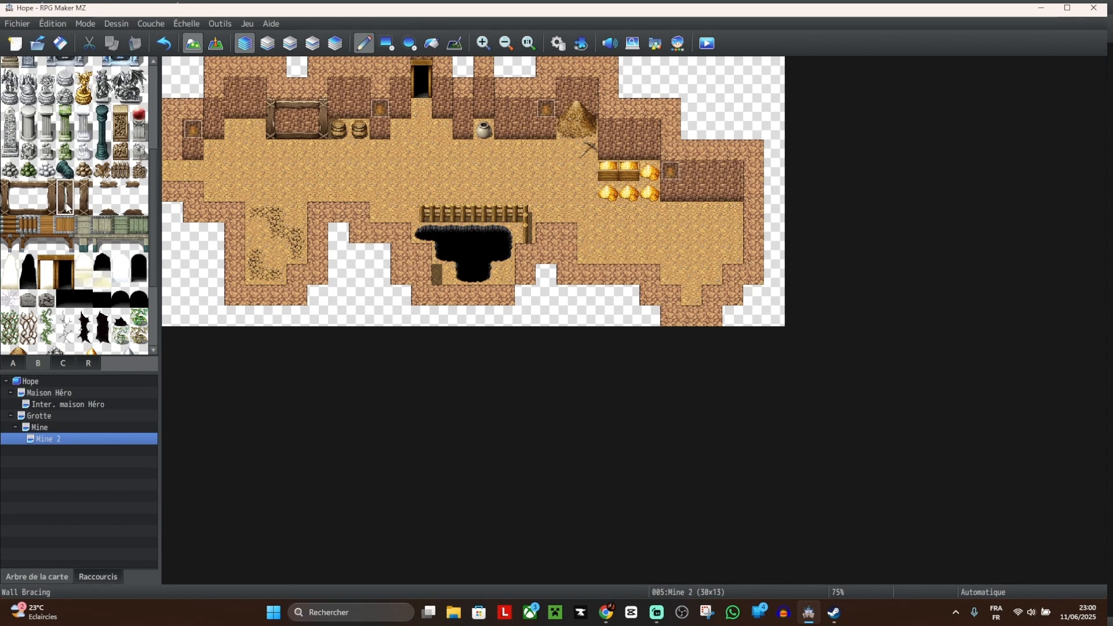
pyautogui.click(478, 92)
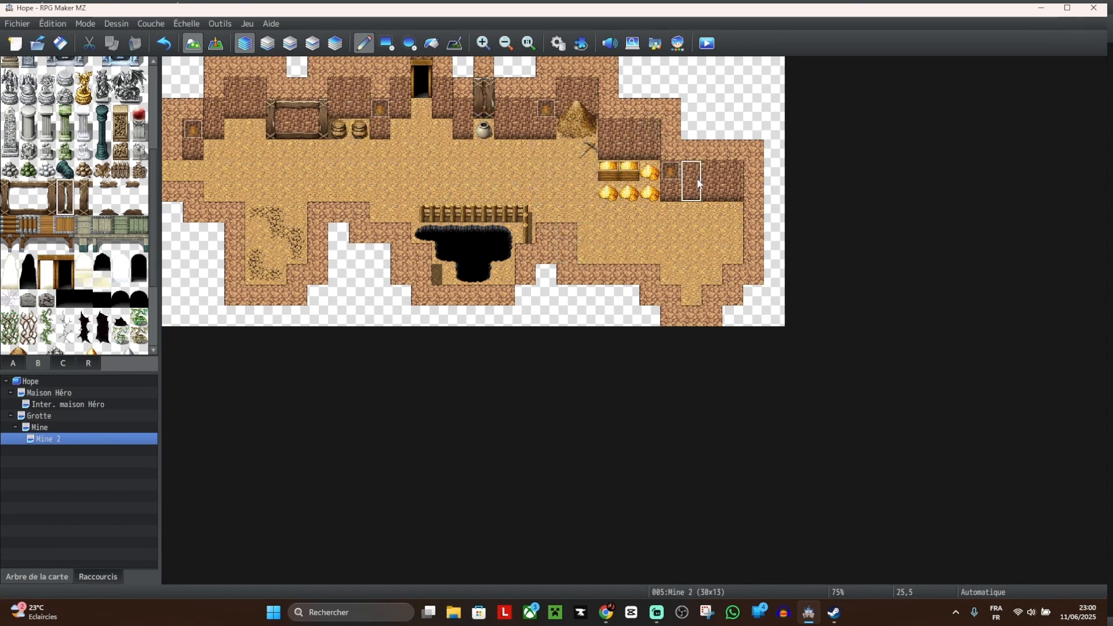
pyautogui.click(10, 190)
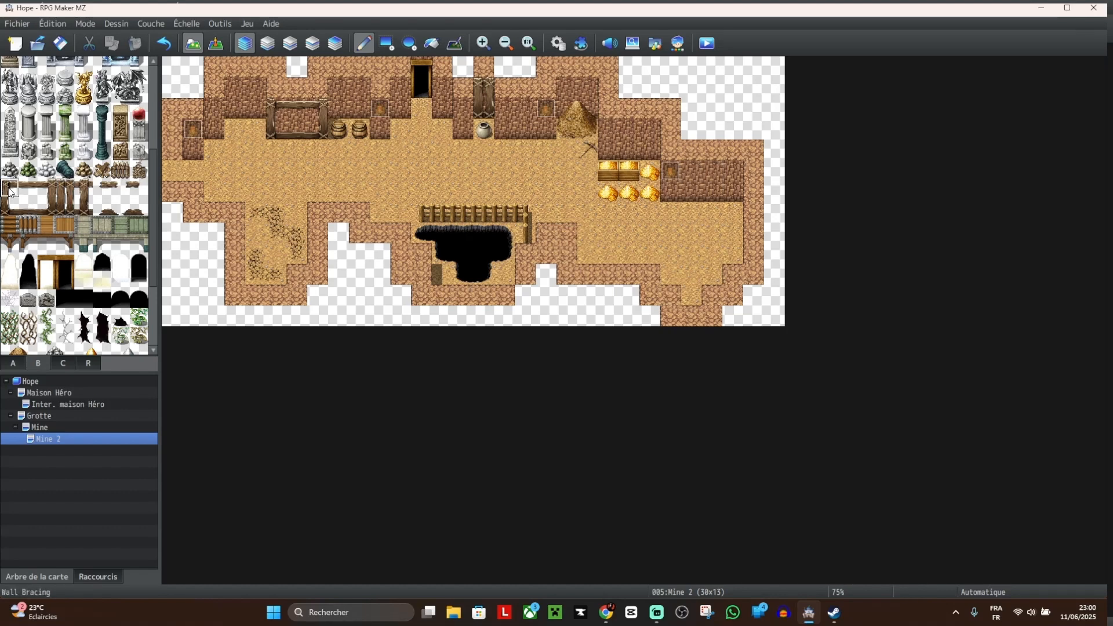
pyautogui.moveTo(10, 190); pyautogui.dragTo(18, 204)
pyautogui.click(677, 167)
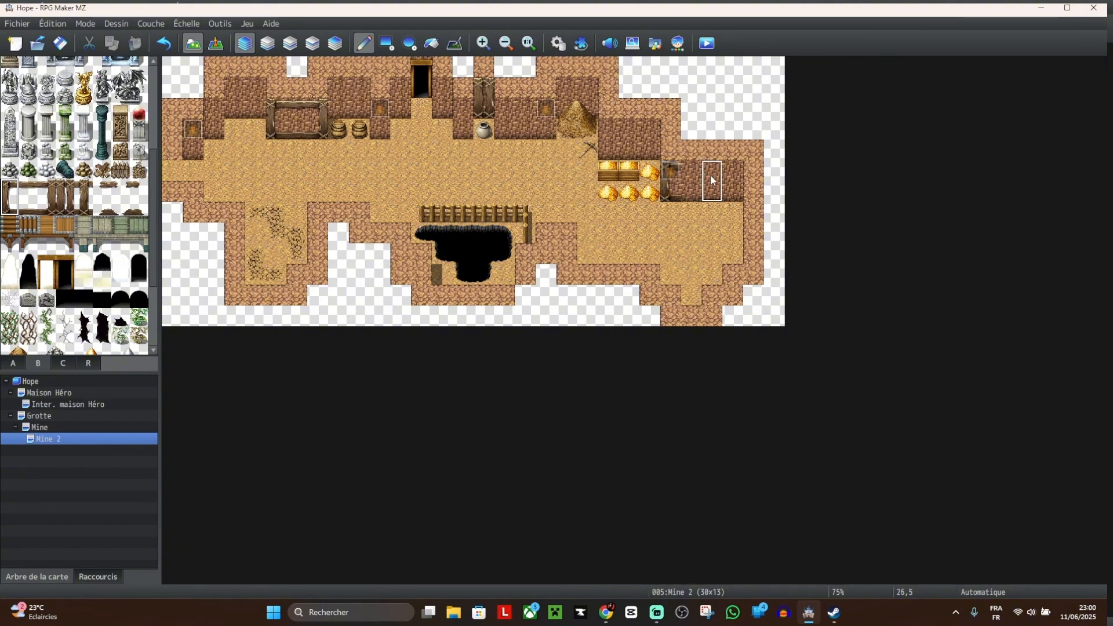
pyautogui.hotkey('ctrl', 'z')
pyautogui.click(691, 172)
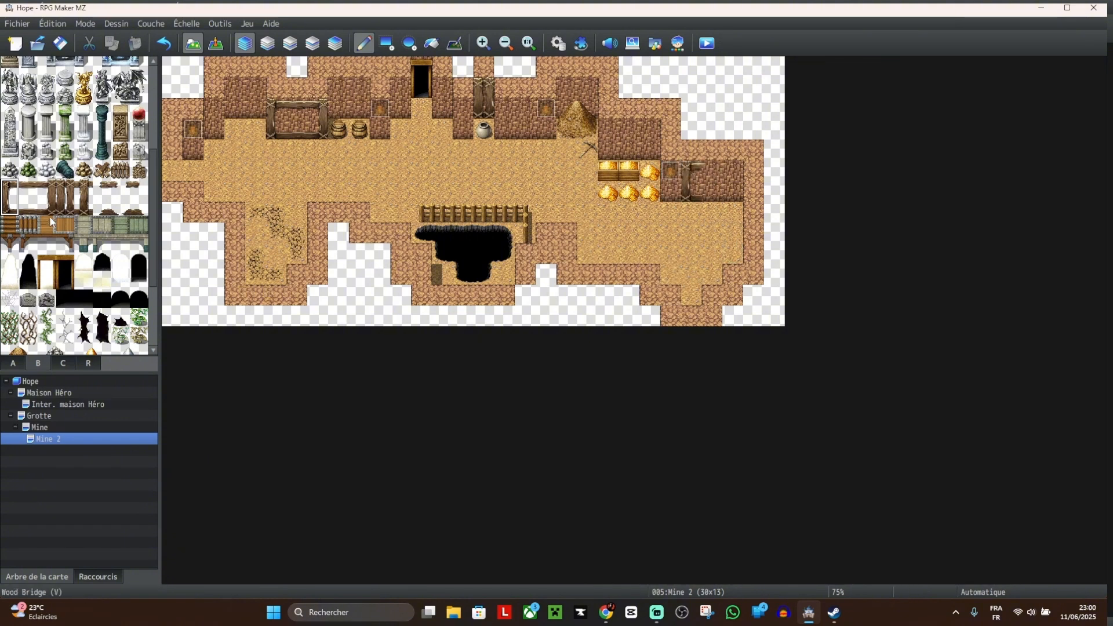
pyautogui.moveTo(46, 188); pyautogui.dragTo(46, 206)
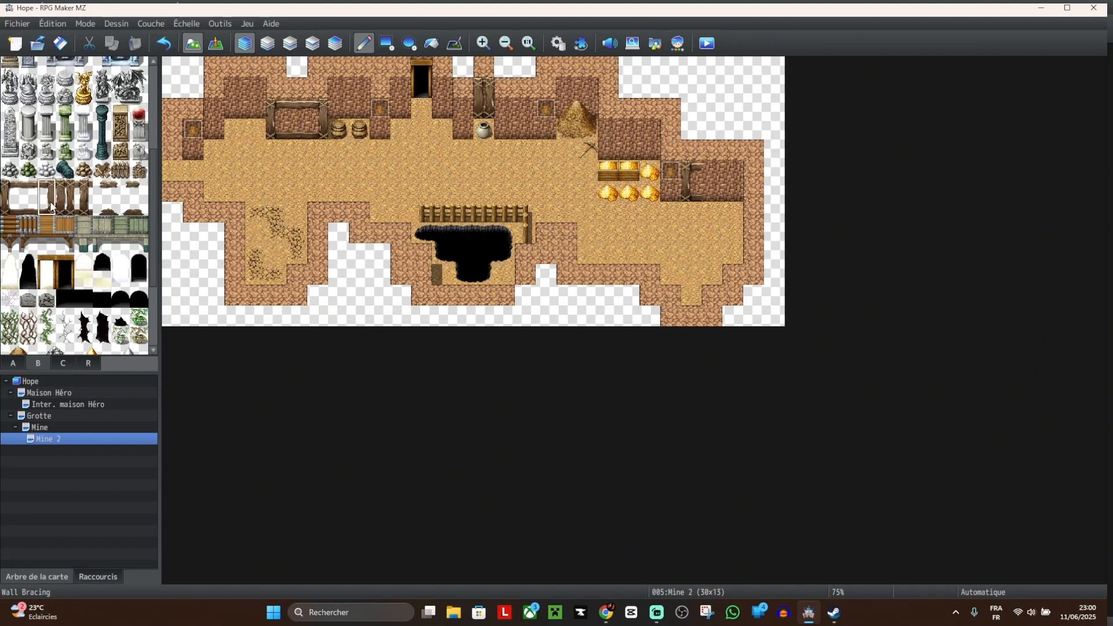
pyautogui.click(732, 176)
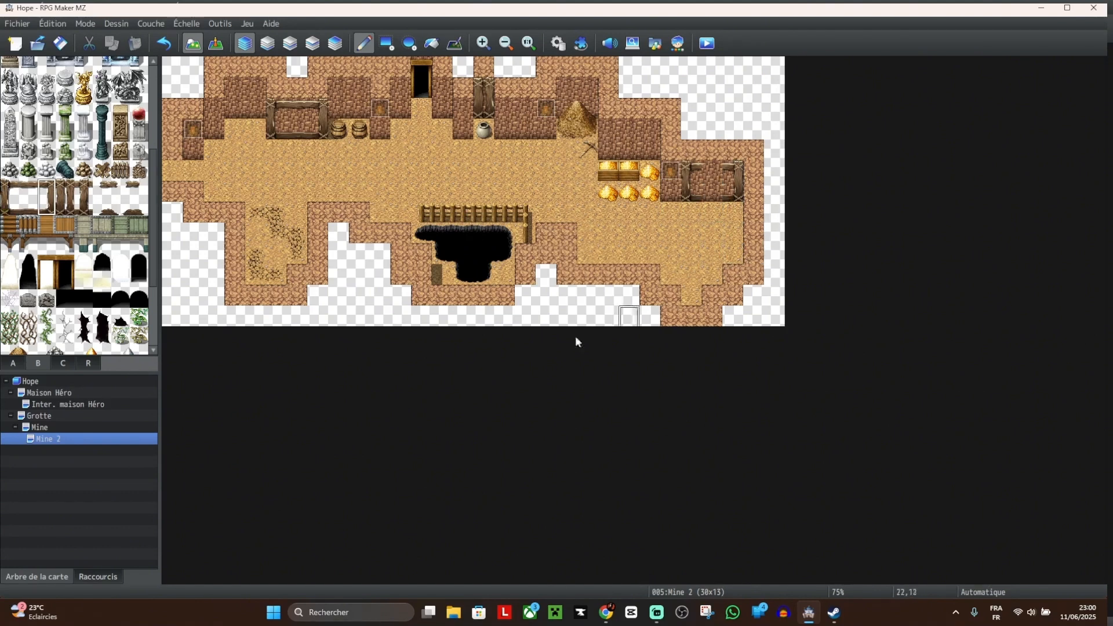
pyautogui.moveTo(91, 186); pyautogui.dragTo(84, 206)
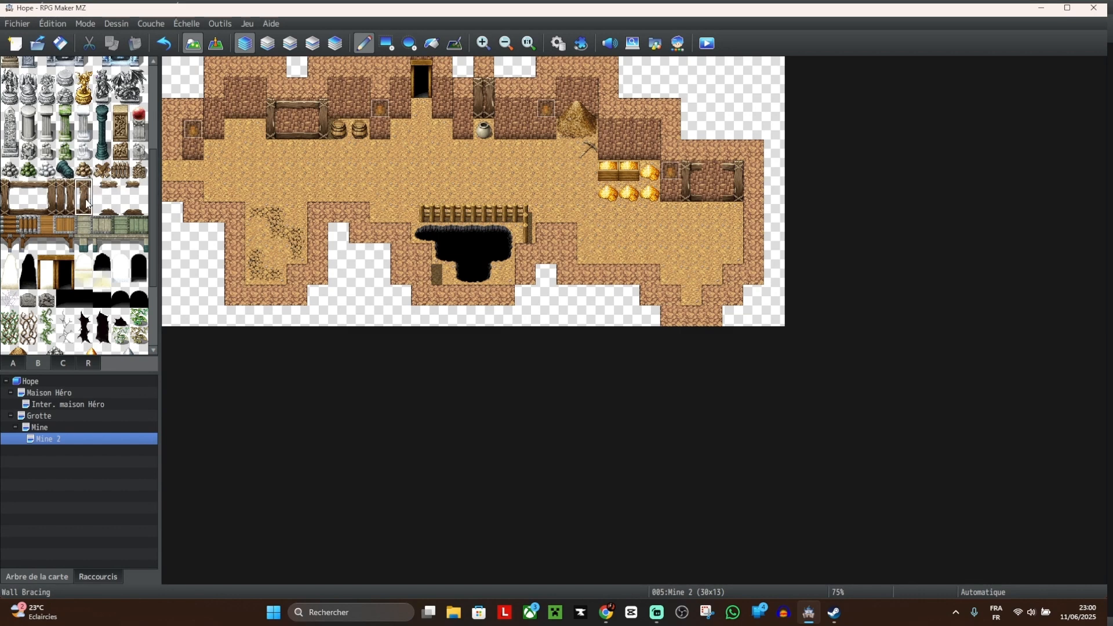
pyautogui.click(214, 118)
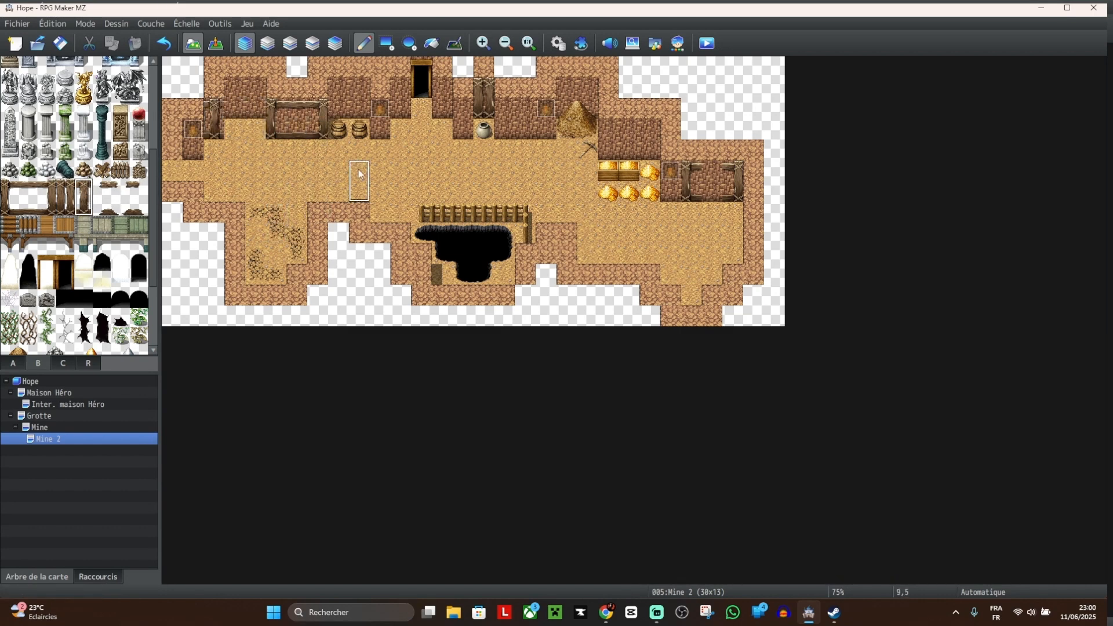
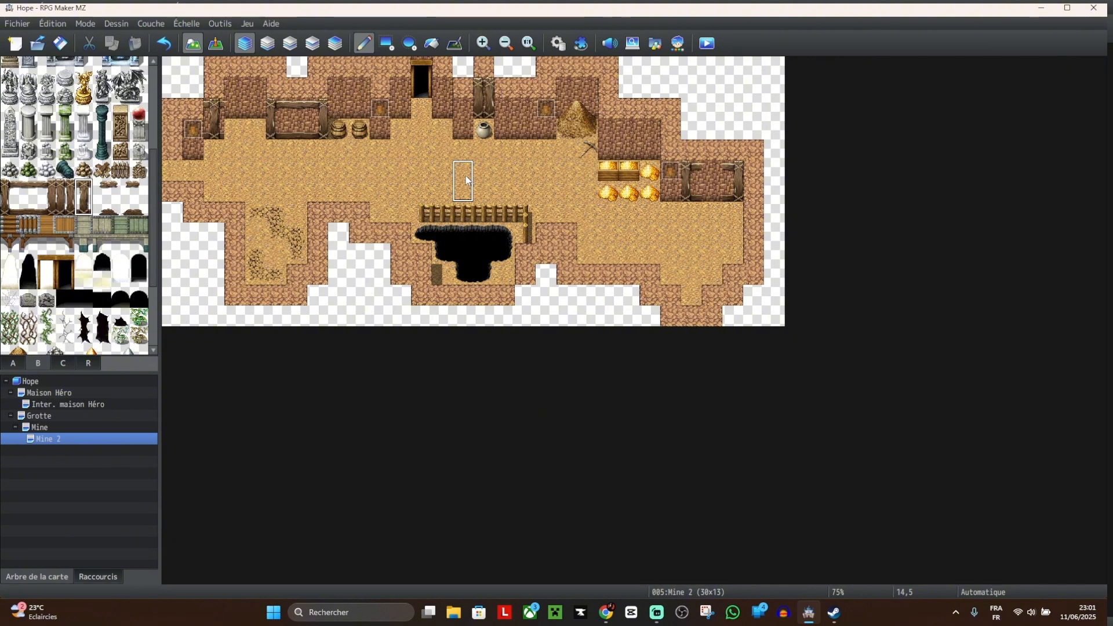
# Step: Create a new event on the doorway tile 12,1 and open its image selection
pyautogui.click(215, 43)
pyautogui.rightClick(422, 87)
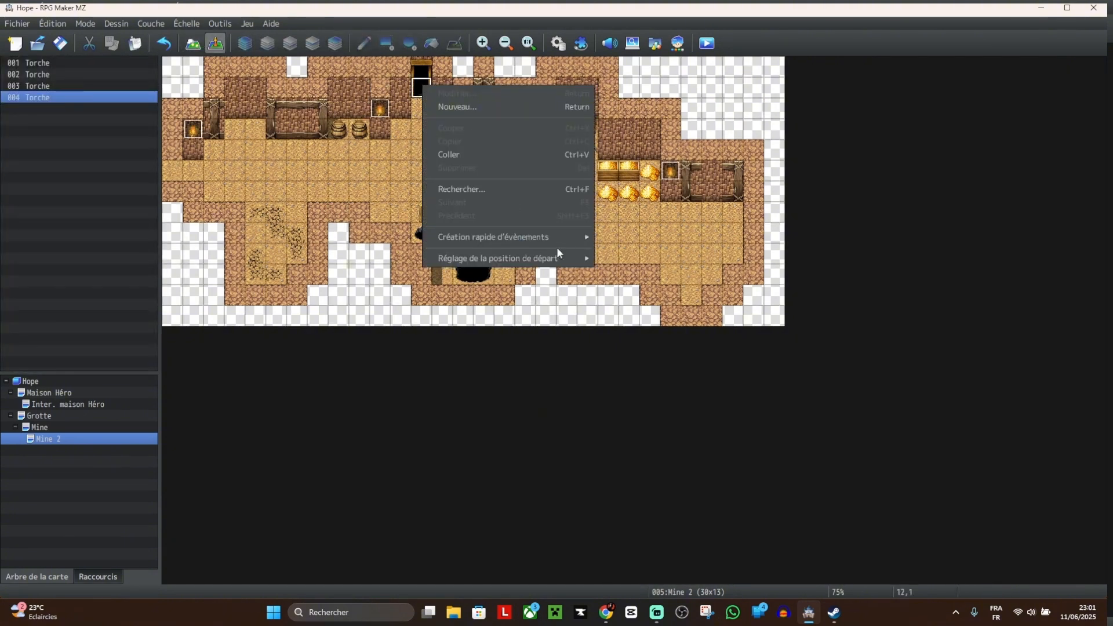
pyautogui.moveTo(582, 239)
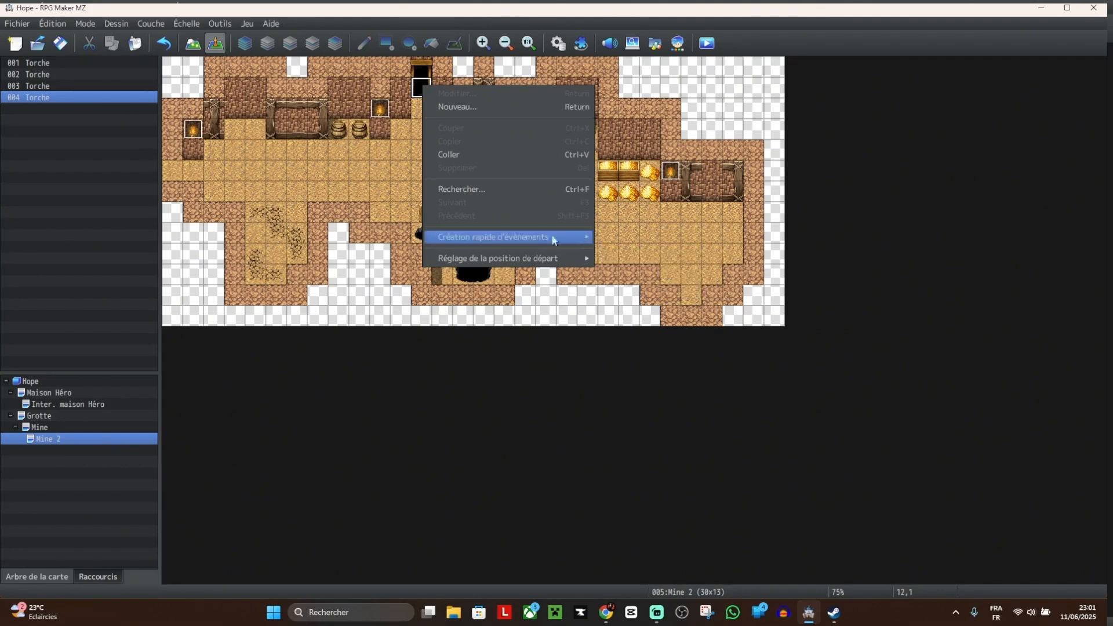
pyautogui.click(457, 107)
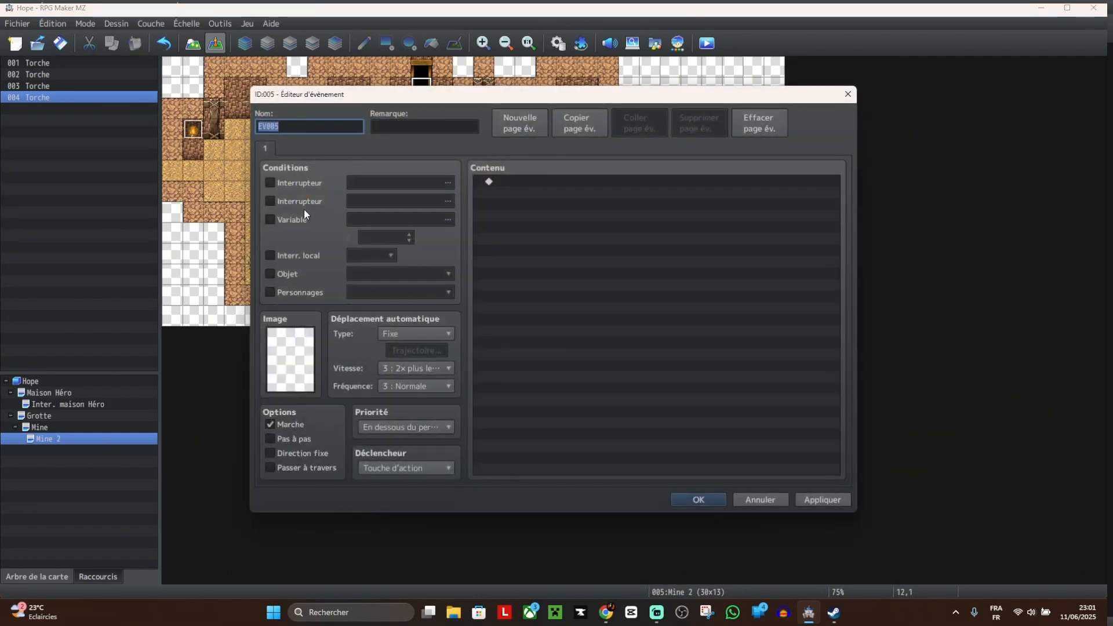
pyautogui.doubleClick(297, 362)
# Step: Look through the event image sheets for a mine door, checking !SF_Door1, !Door2 and !Door1
pyautogui.scroll(-10, 382, 261)
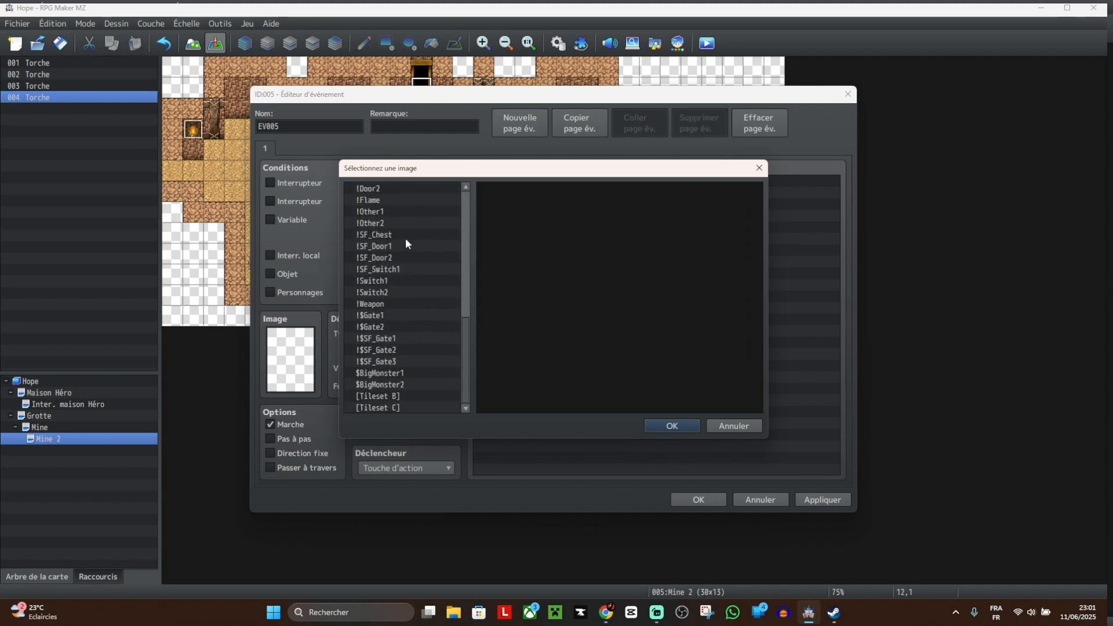
pyautogui.click(405, 238)
pyautogui.click(406, 246)
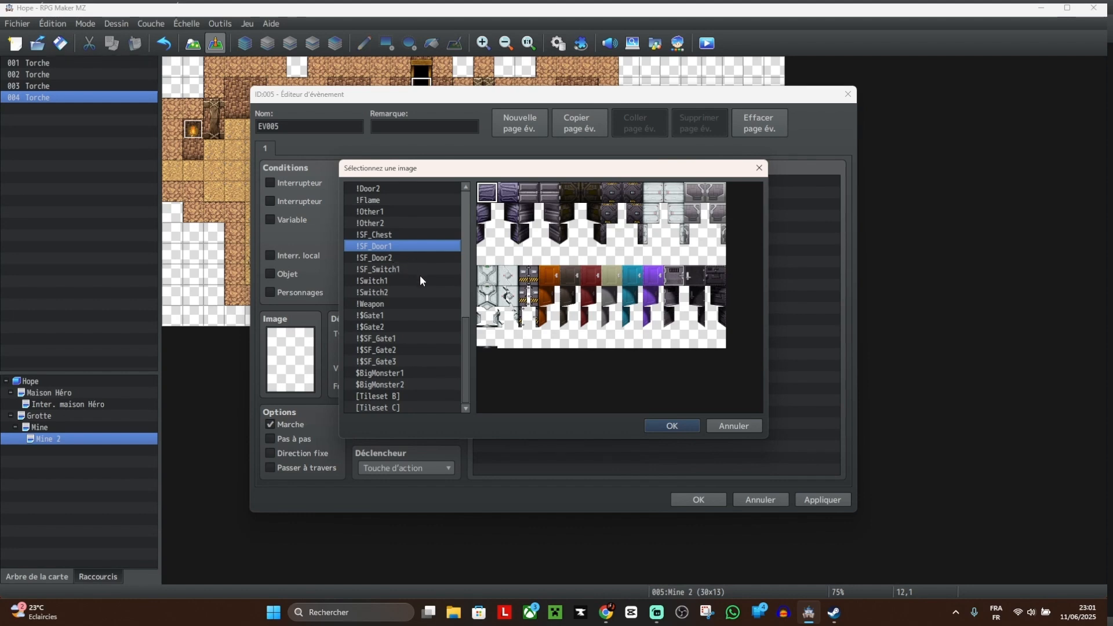
pyautogui.scroll(3, 420, 276)
pyautogui.scroll(6, 420, 277)
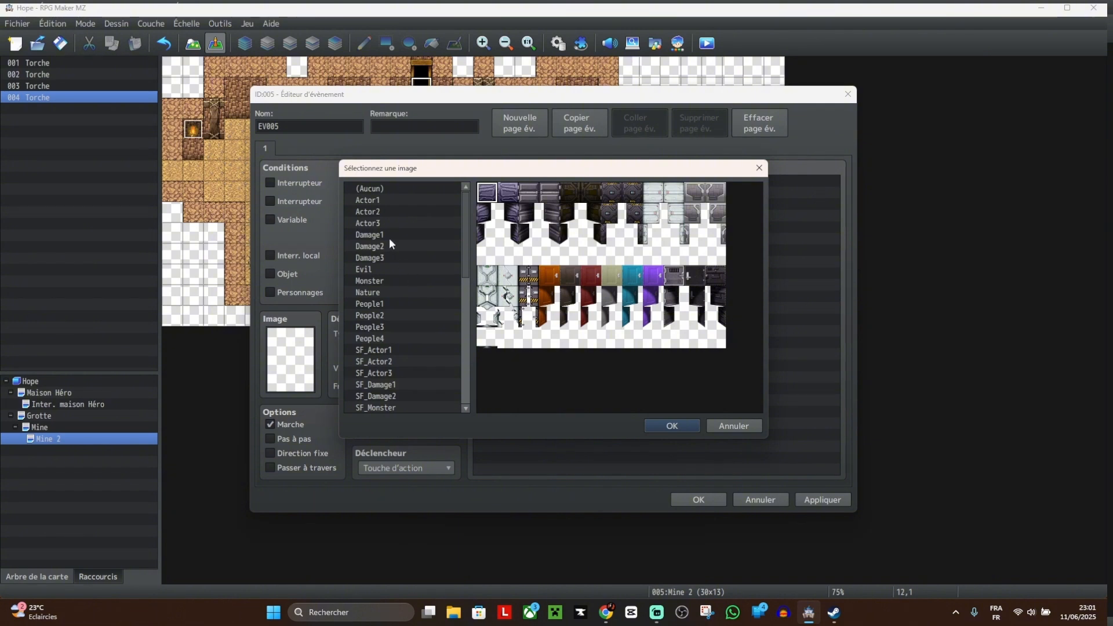
pyautogui.scroll(-5, 400, 307)
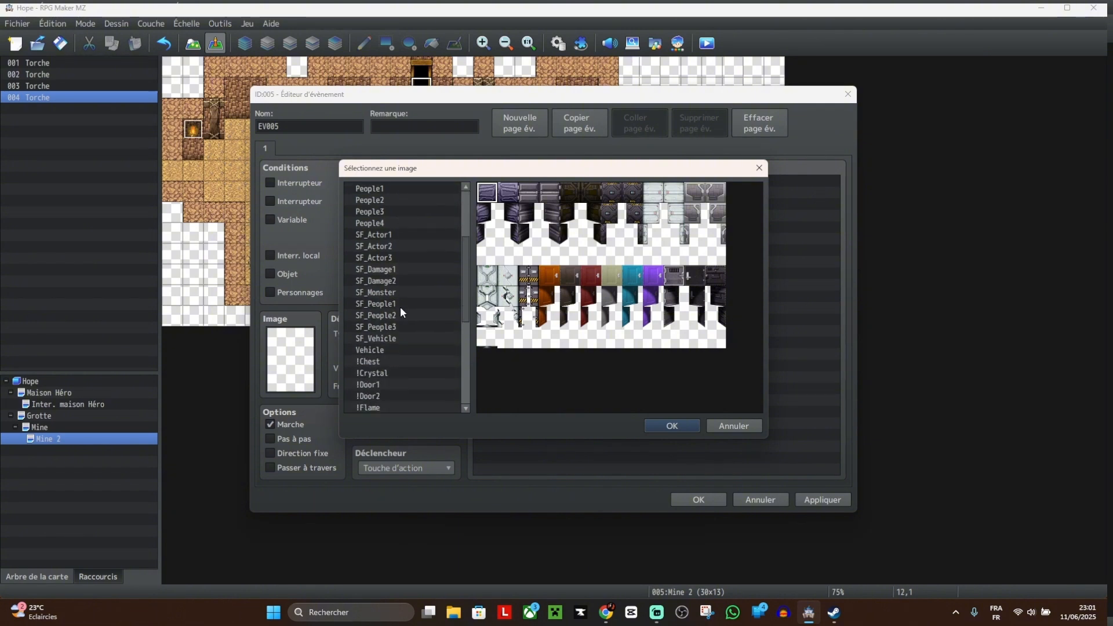
pyautogui.click(390, 336)
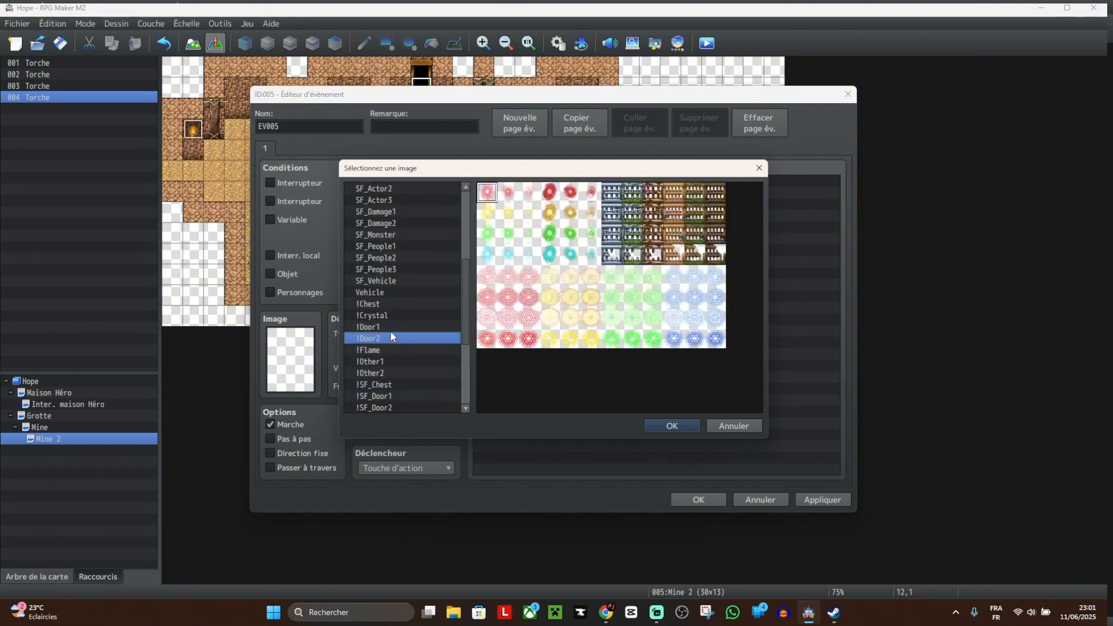
pyautogui.click(390, 328)
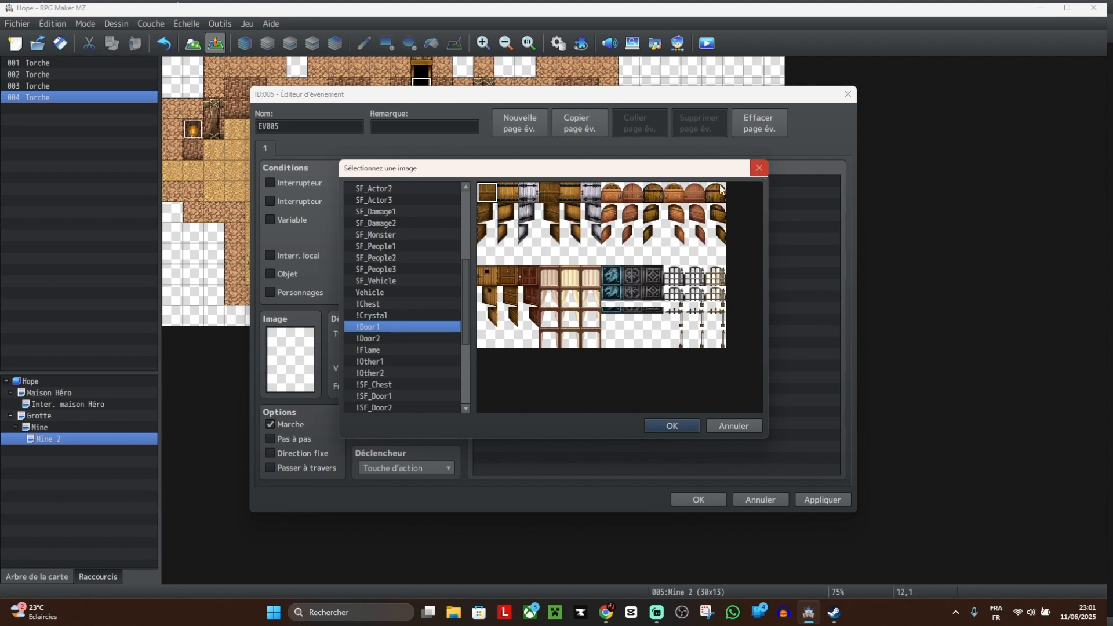
# Step: Examine the !Weapon, gate, big monster and Tileset B and C image sheets, and discard the new doorway event
pyautogui.scroll(-1, 384, 380)
pyautogui.scroll(-3, 391, 364)
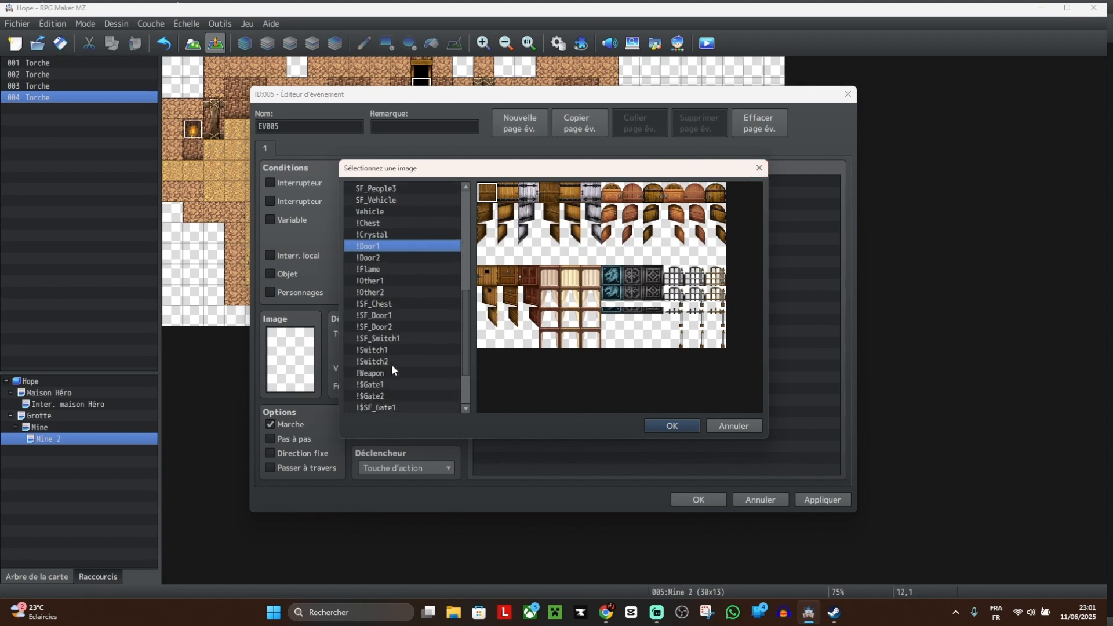
pyautogui.click(400, 337)
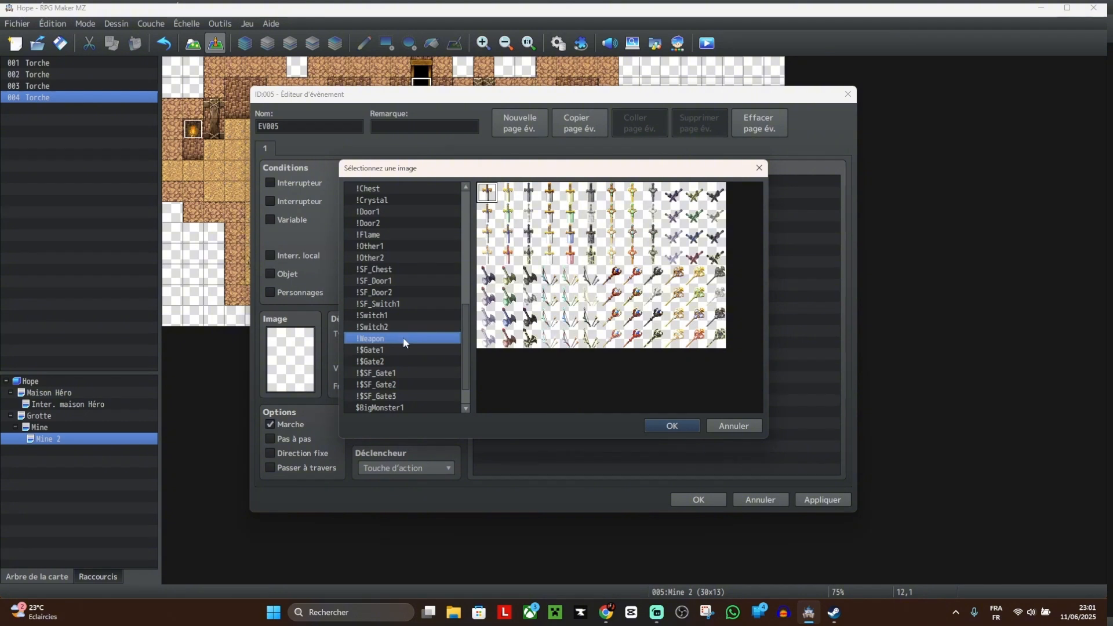
pyautogui.click(405, 349)
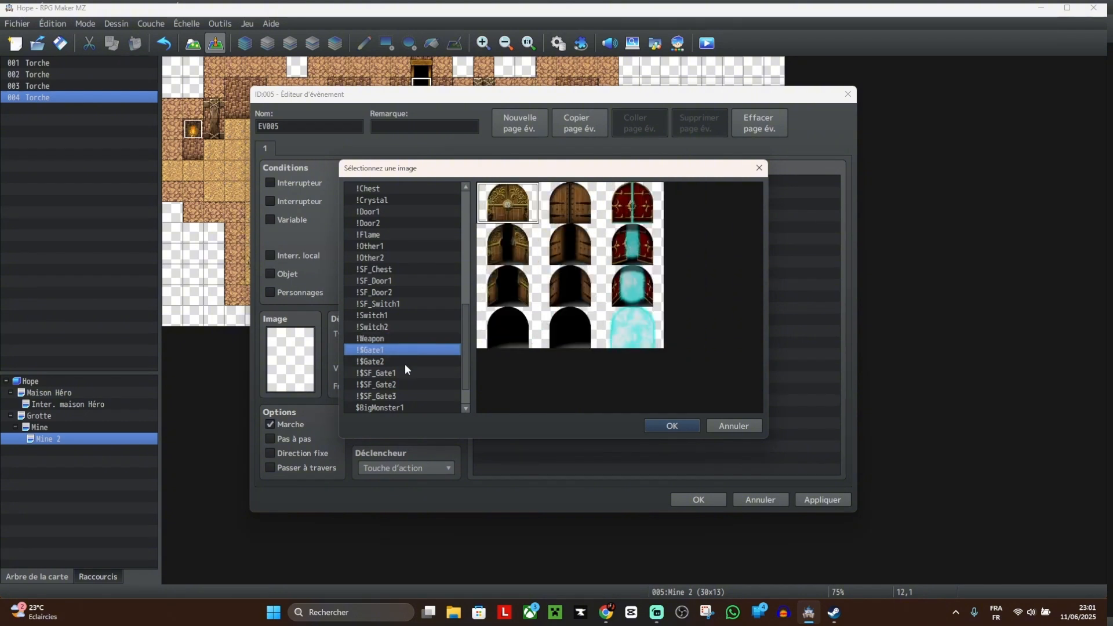
pyautogui.click(405, 362)
pyautogui.click(404, 382)
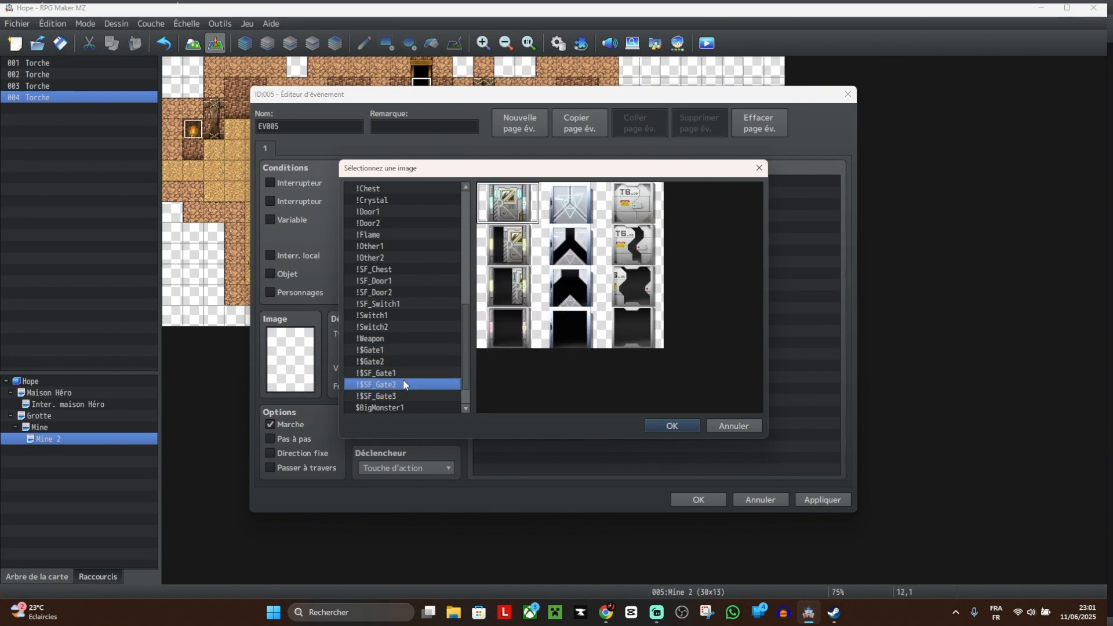
pyautogui.click(405, 373)
pyautogui.scroll(-1, 405, 357)
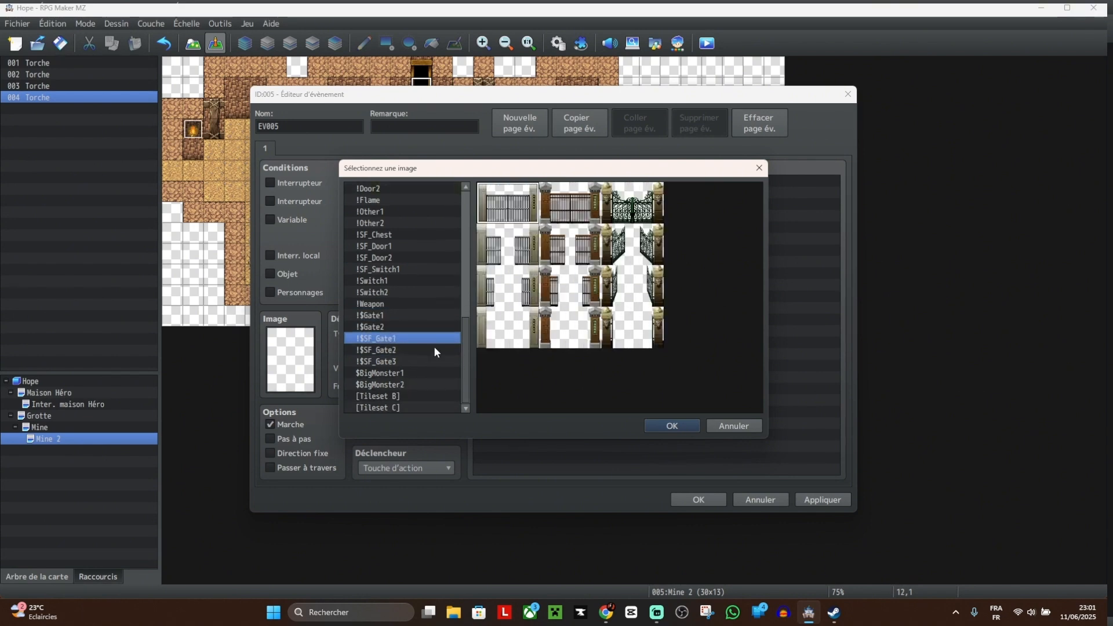
pyautogui.click(398, 376)
pyautogui.click(398, 384)
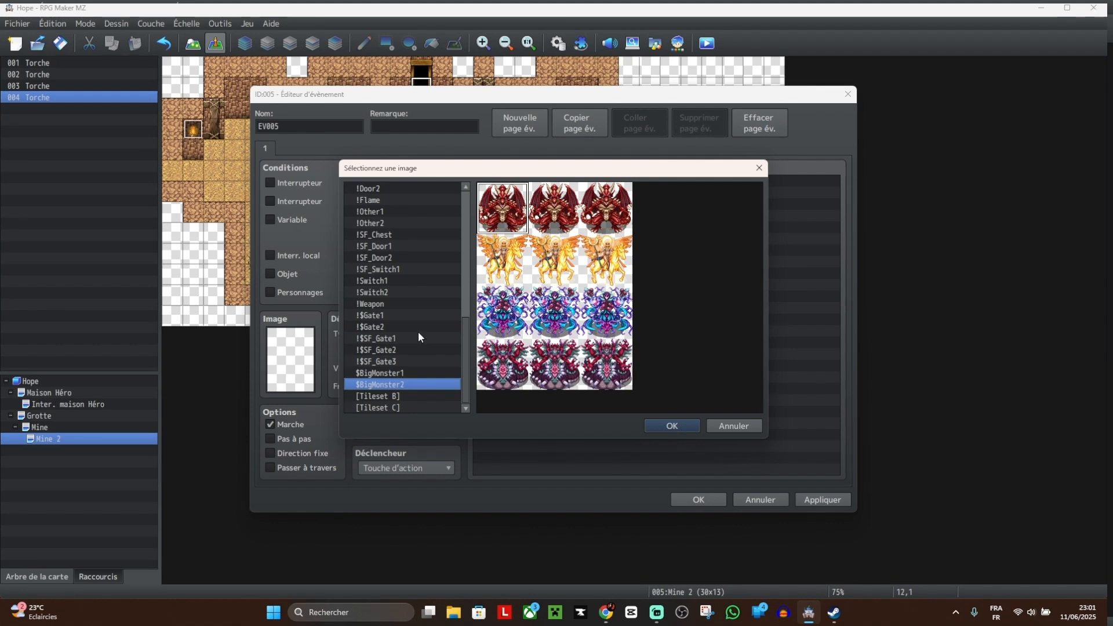
pyautogui.click(382, 396)
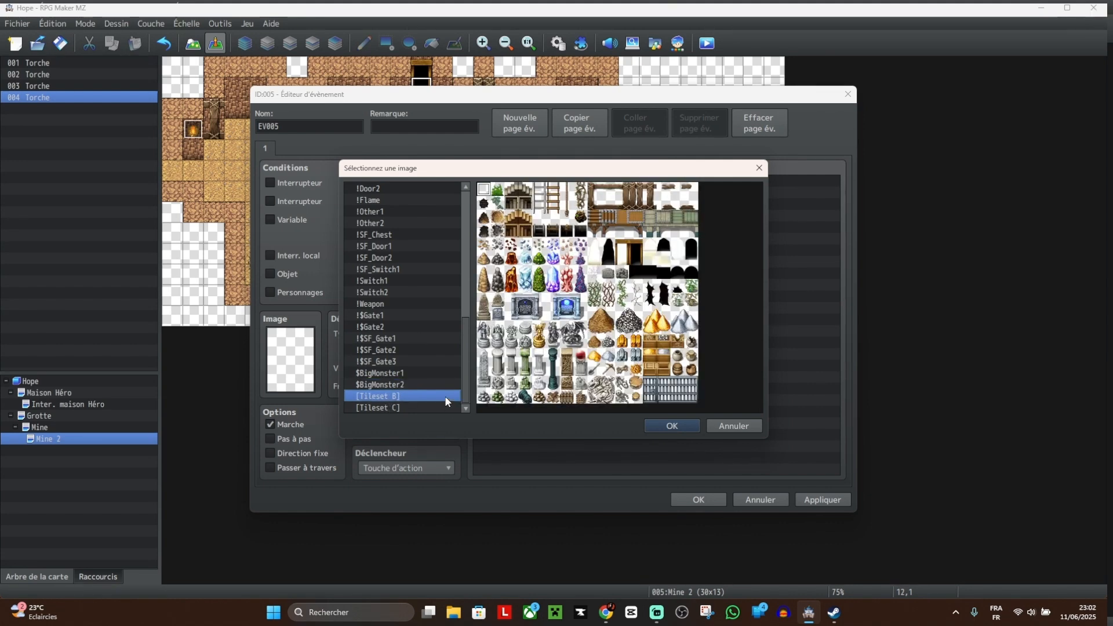
pyautogui.click(399, 408)
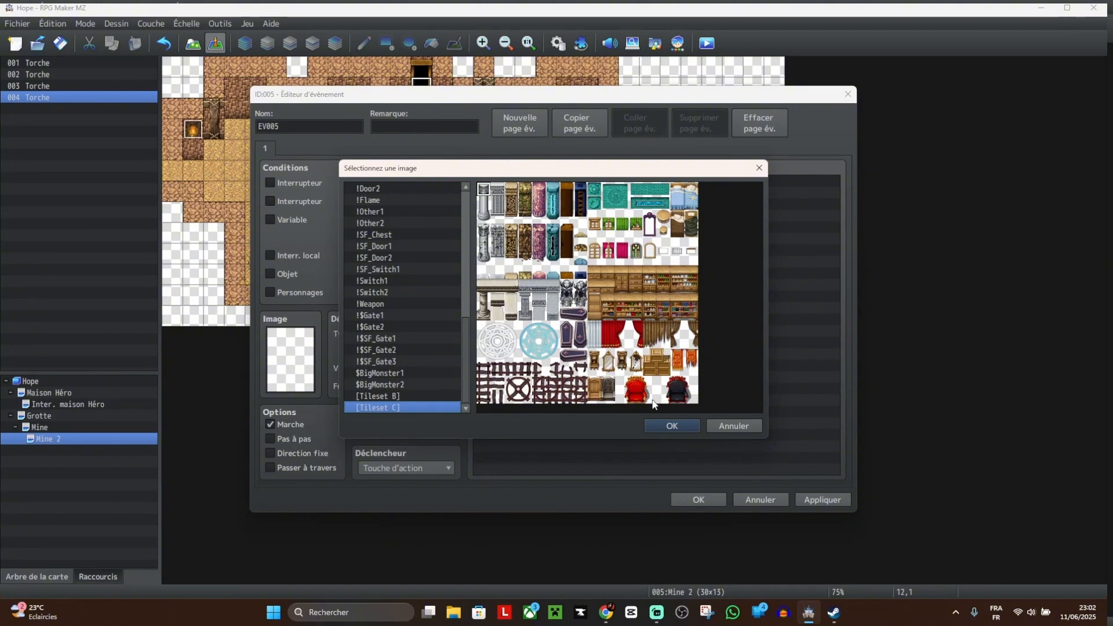
pyautogui.click(763, 171)
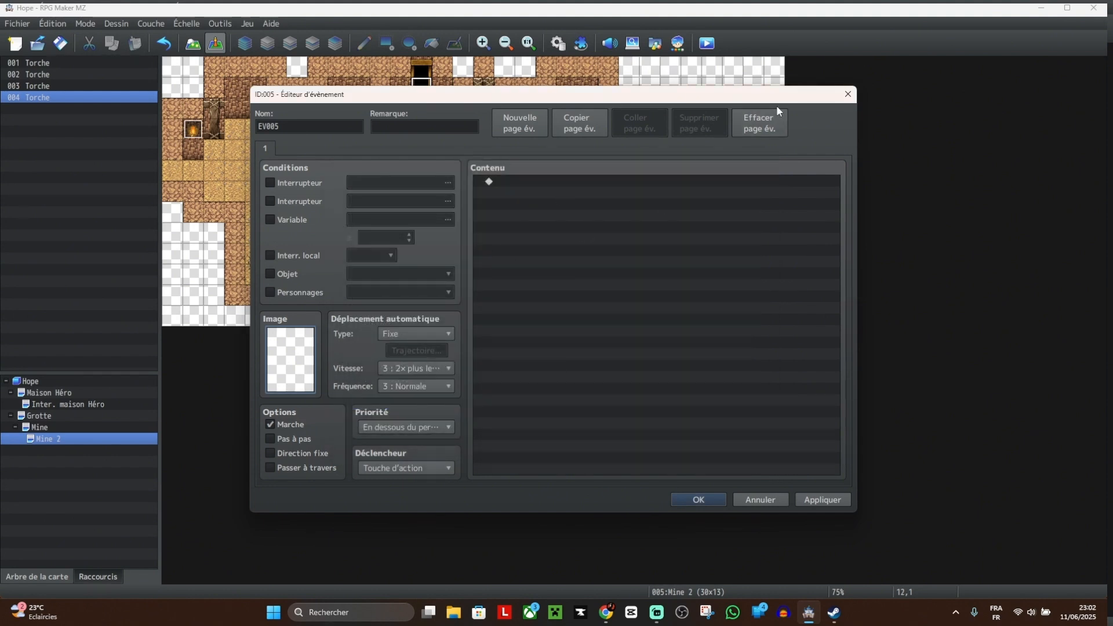
pyautogui.click(764, 499)
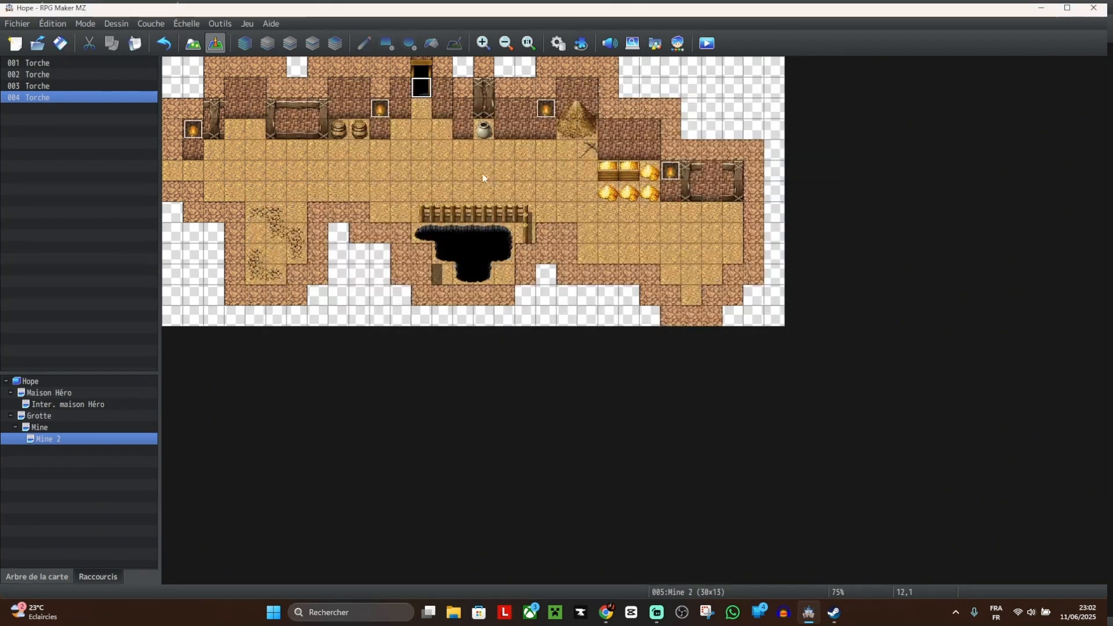
pyautogui.click(431, 146)
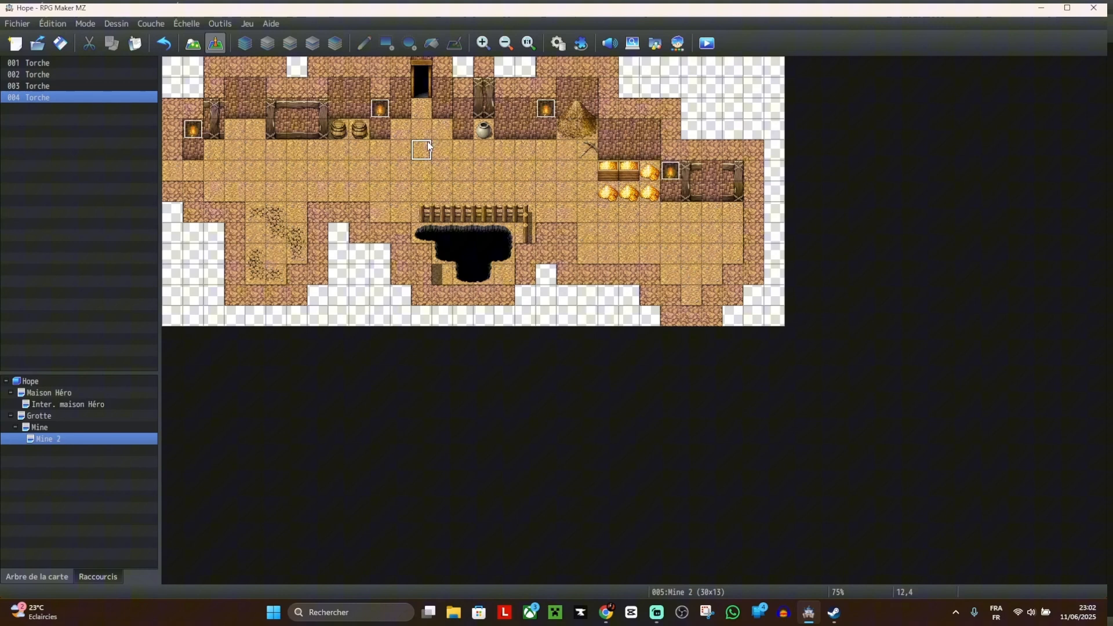
pyautogui.rightClick(441, 59)
pyautogui.click(407, 188)
# Step: Replace the wooden doorway with the neighbouring cave wall top at 12,0 and a plain black opening tile at 12,1
pyautogui.click(192, 42)
pyautogui.click(441, 67)
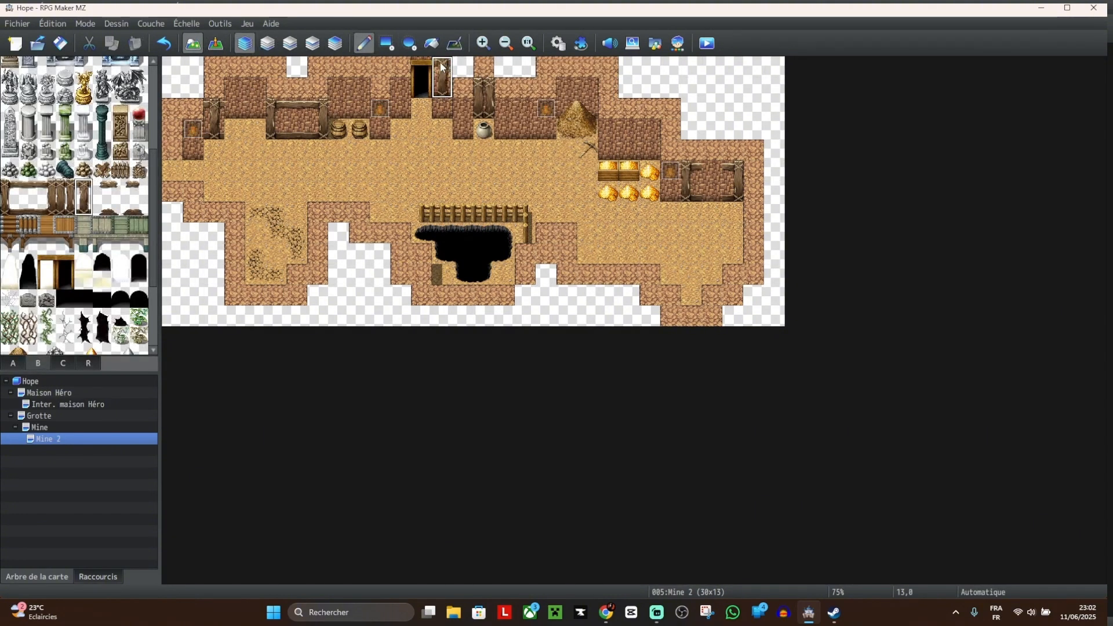
pyautogui.hotkey('ctrl', 'z')
pyautogui.rightClick(439, 68)
pyautogui.click(430, 67)
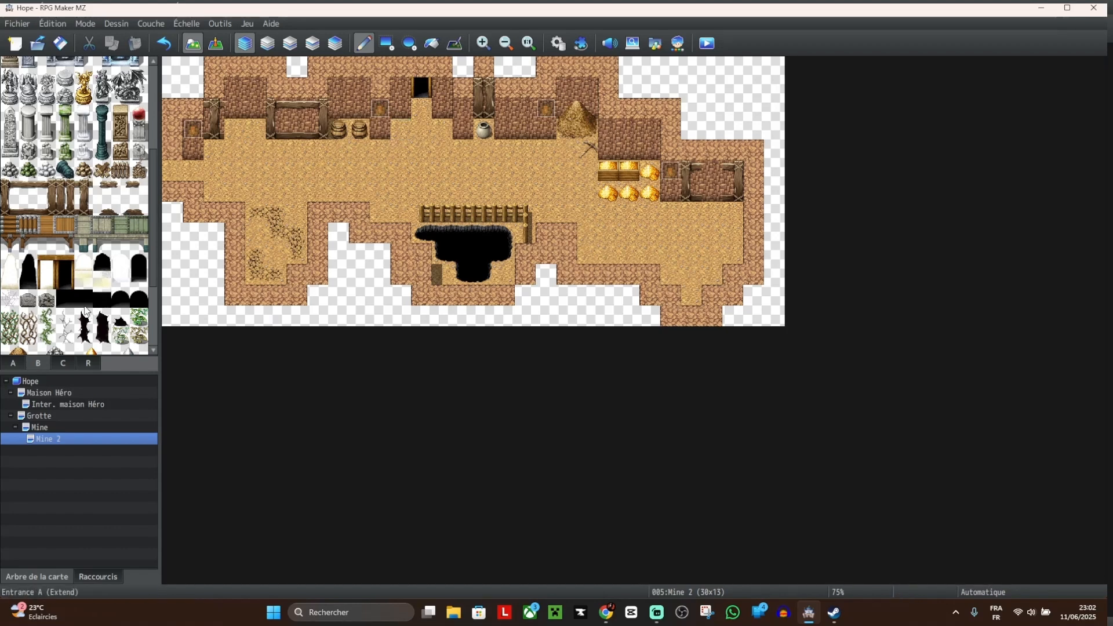
pyautogui.click(83, 299)
pyautogui.click(421, 87)
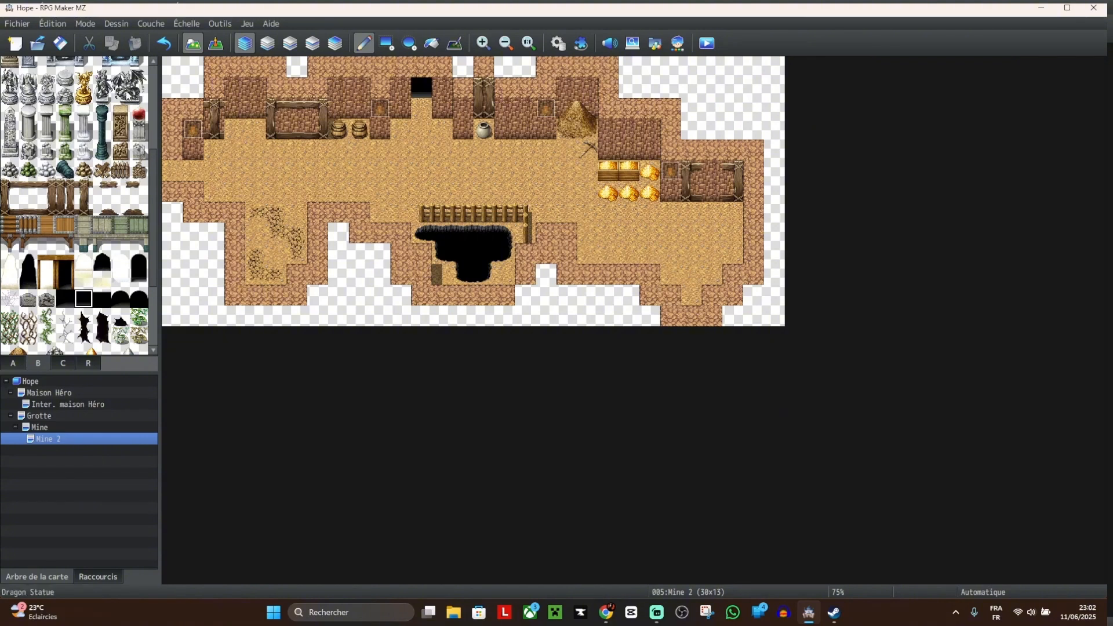
# Step: Create a new event at 11,2 beside the black opening and name it Levier
pyautogui.click(216, 43)
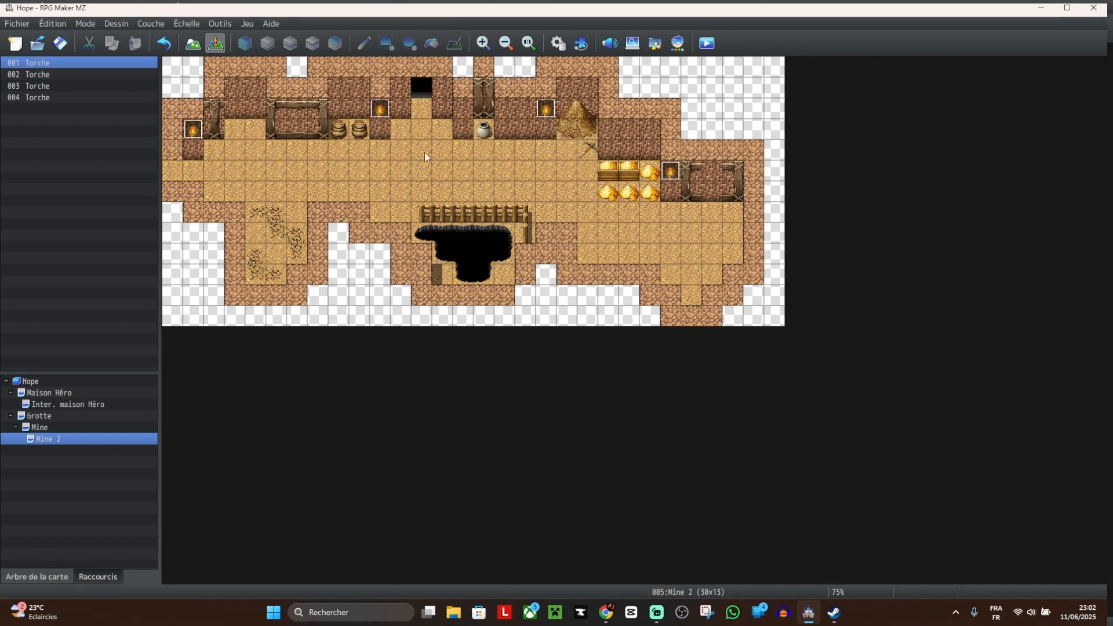
pyautogui.rightClick(403, 109)
pyautogui.moveTo(529, 262)
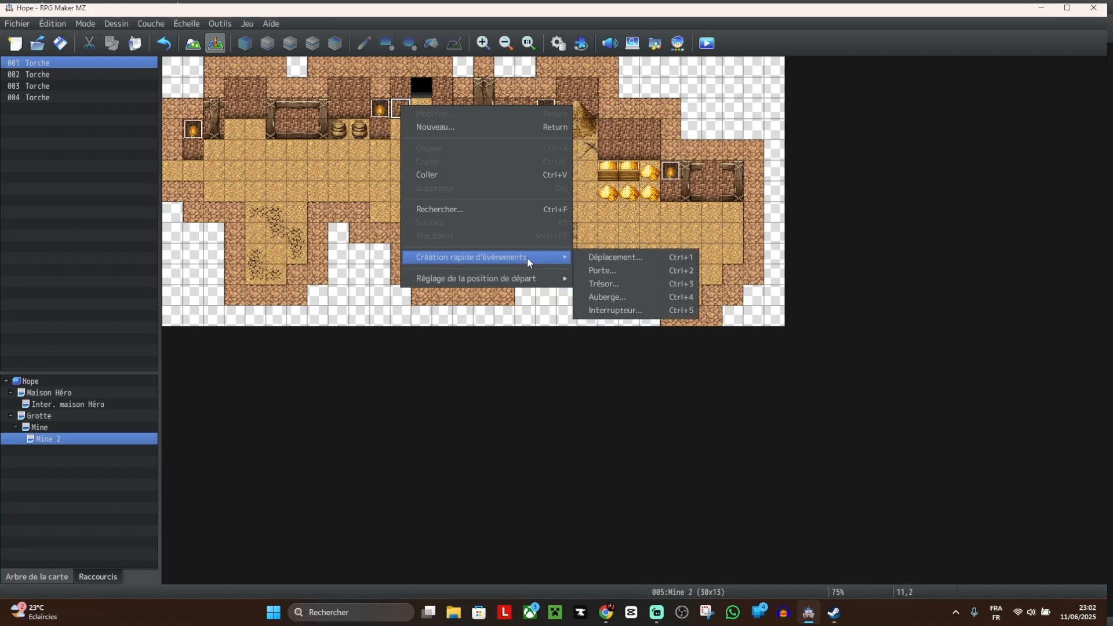
pyautogui.doubleClick(397, 106)
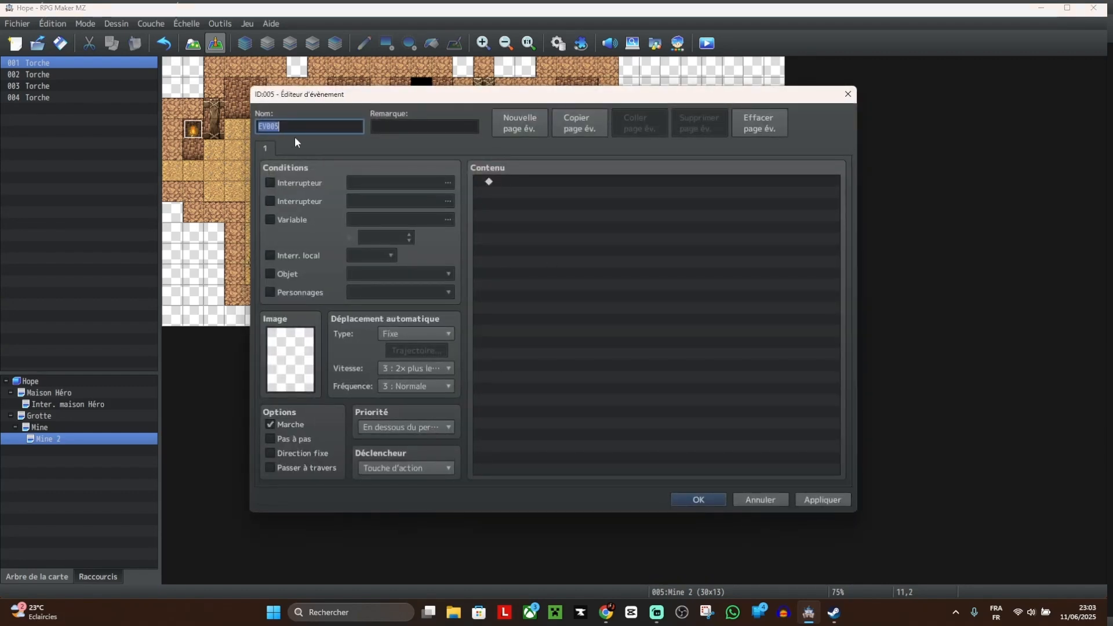
pyautogui.write('Levier')
# Step: Set the Levier event's page 1 image to the first red lever in the top row of the !Switch2 sheet
pyautogui.doubleClick(289, 368)
pyautogui.scroll(-3, 415, 305)
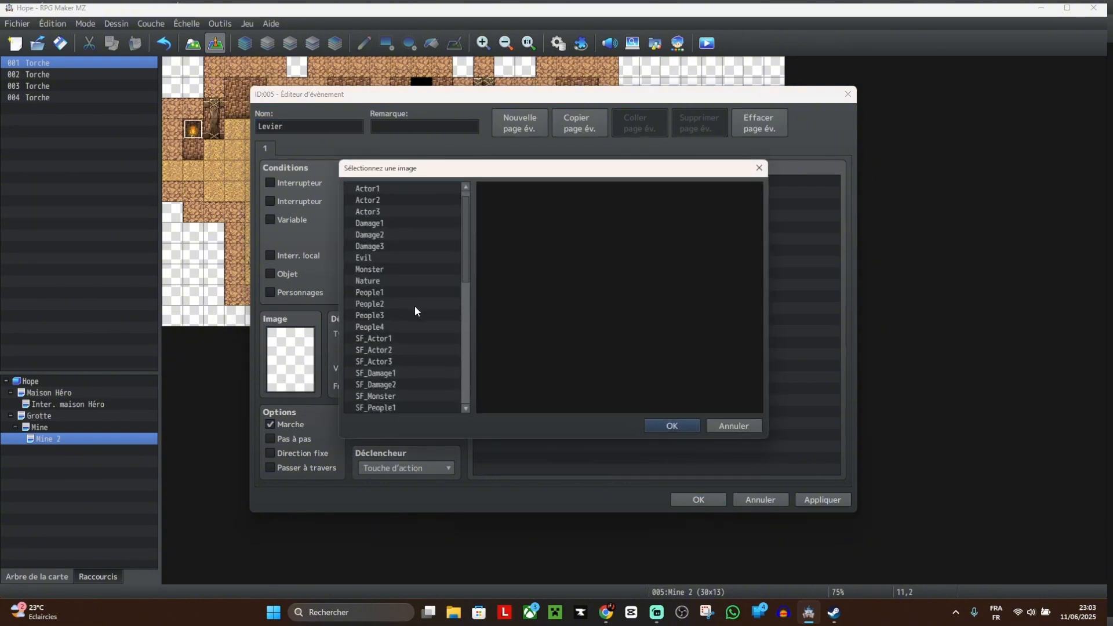
pyautogui.scroll(-3, 424, 342)
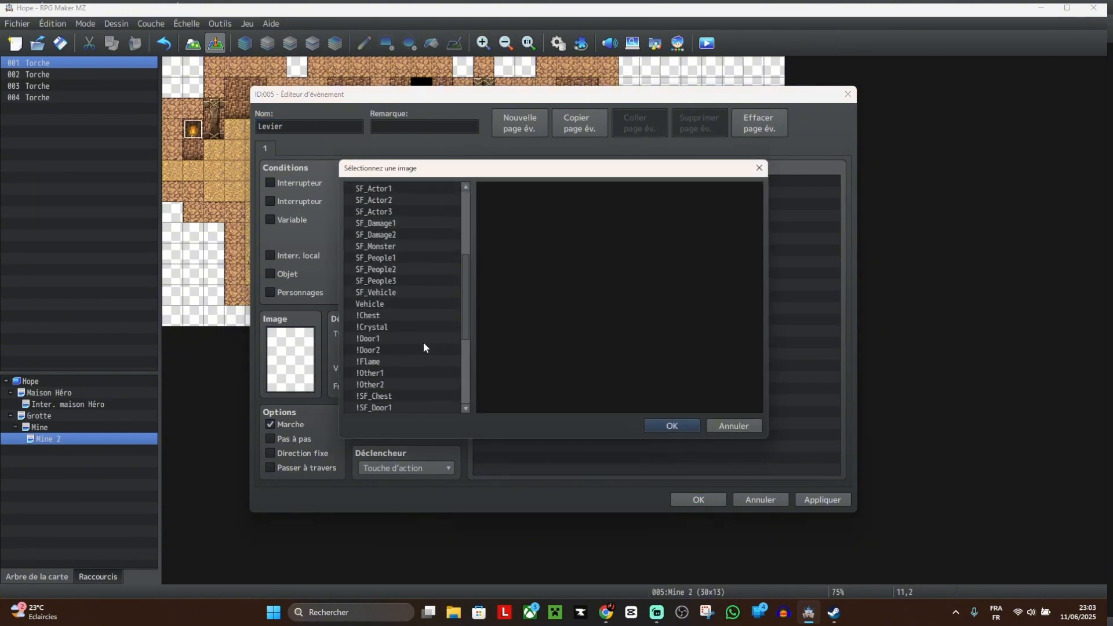
pyautogui.scroll(-1, 418, 344)
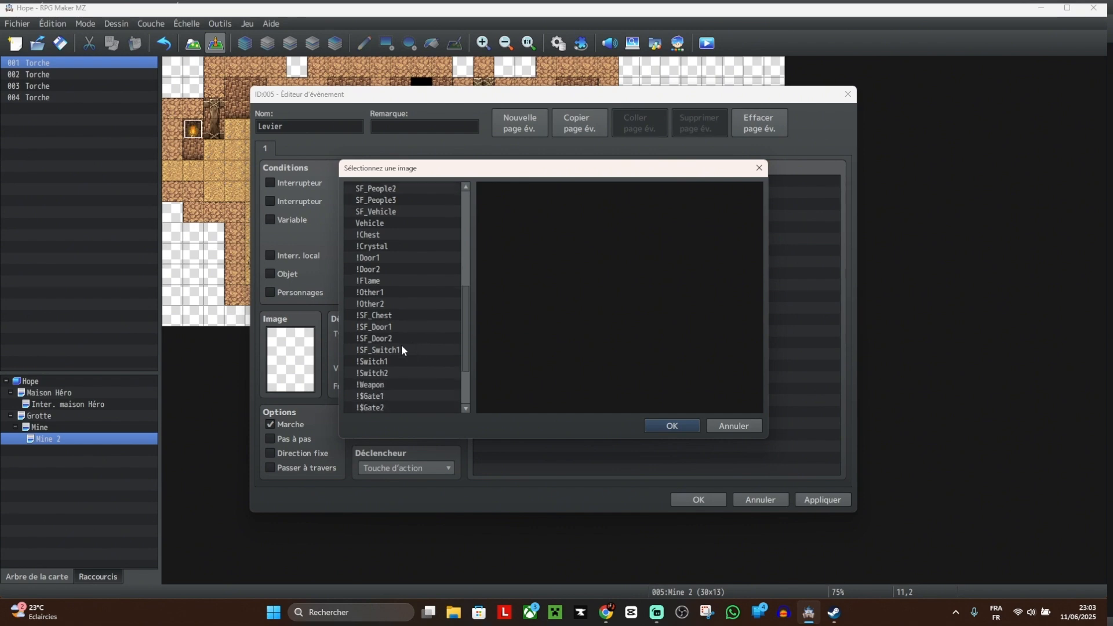
pyautogui.click(389, 360)
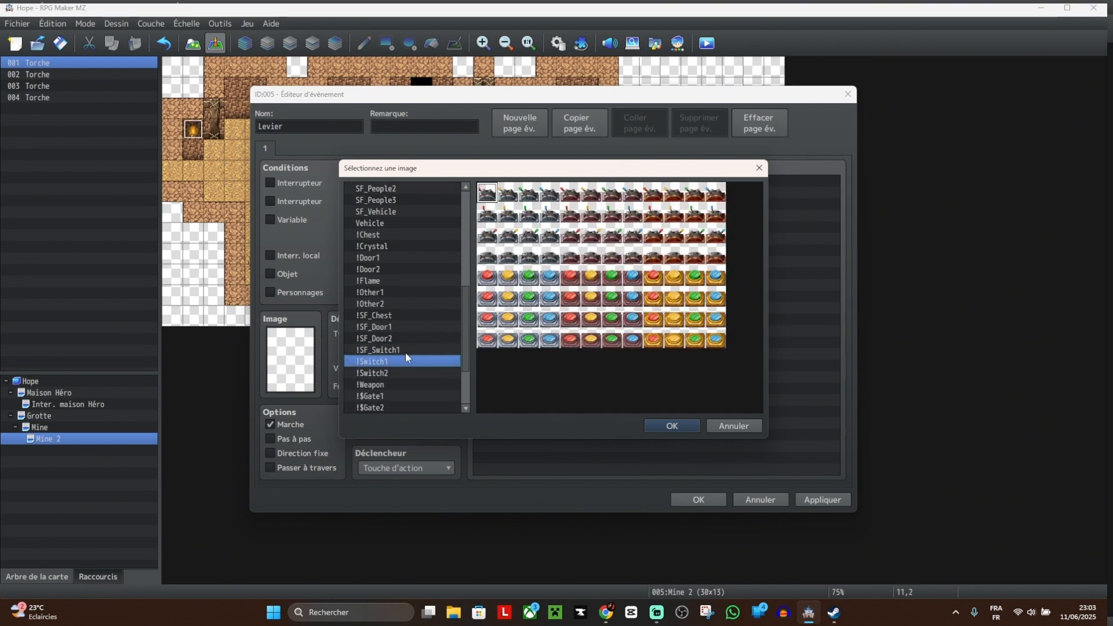
pyautogui.click(399, 372)
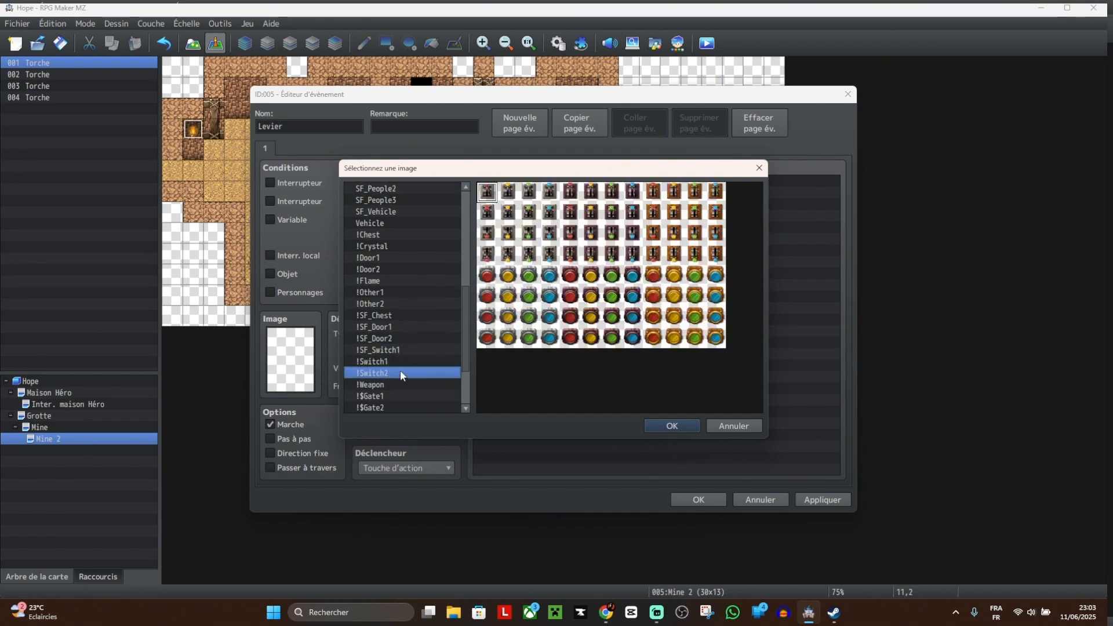
pyautogui.doubleClick(486, 192)
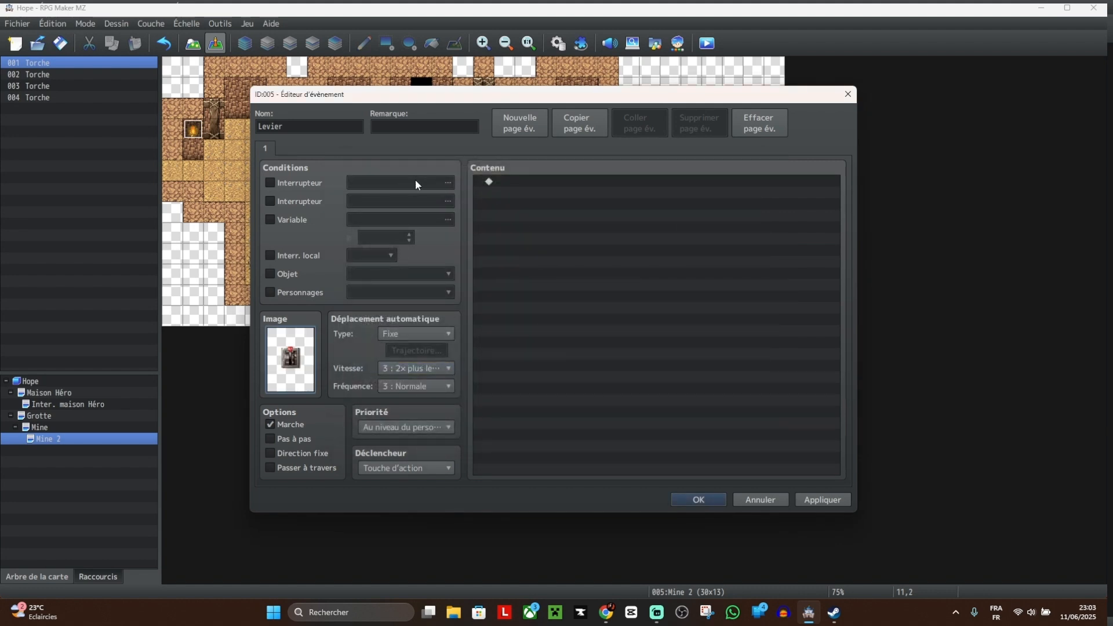
# Step: Add a second page to the Levier event with the first-column red lever from the fourth row of !Switch2 as its image
pyautogui.click(520, 123)
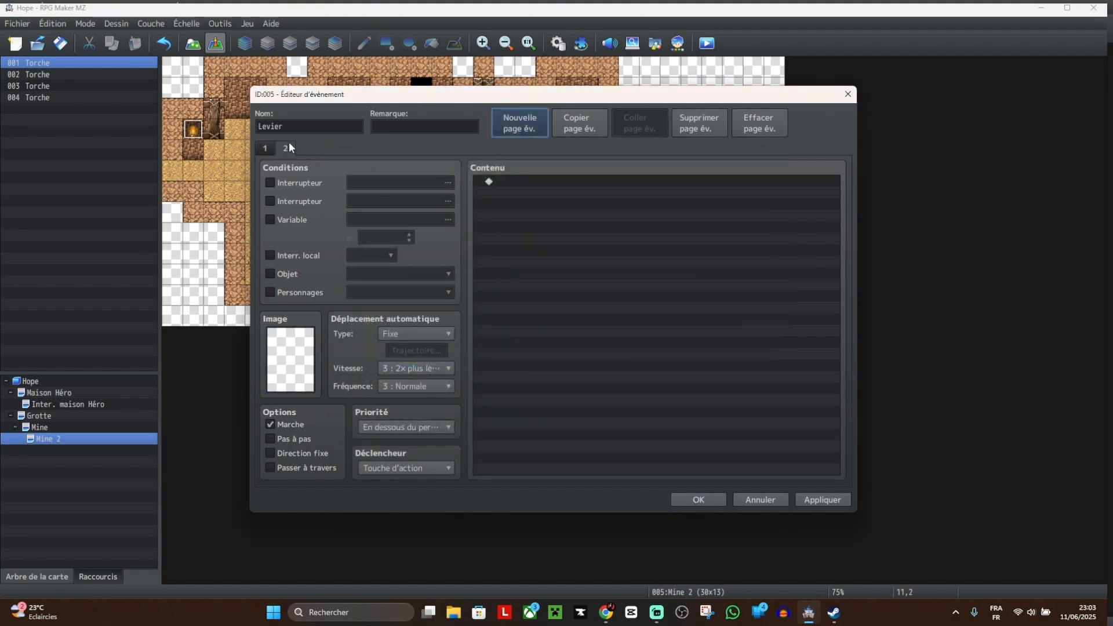
pyautogui.doubleClick(307, 349)
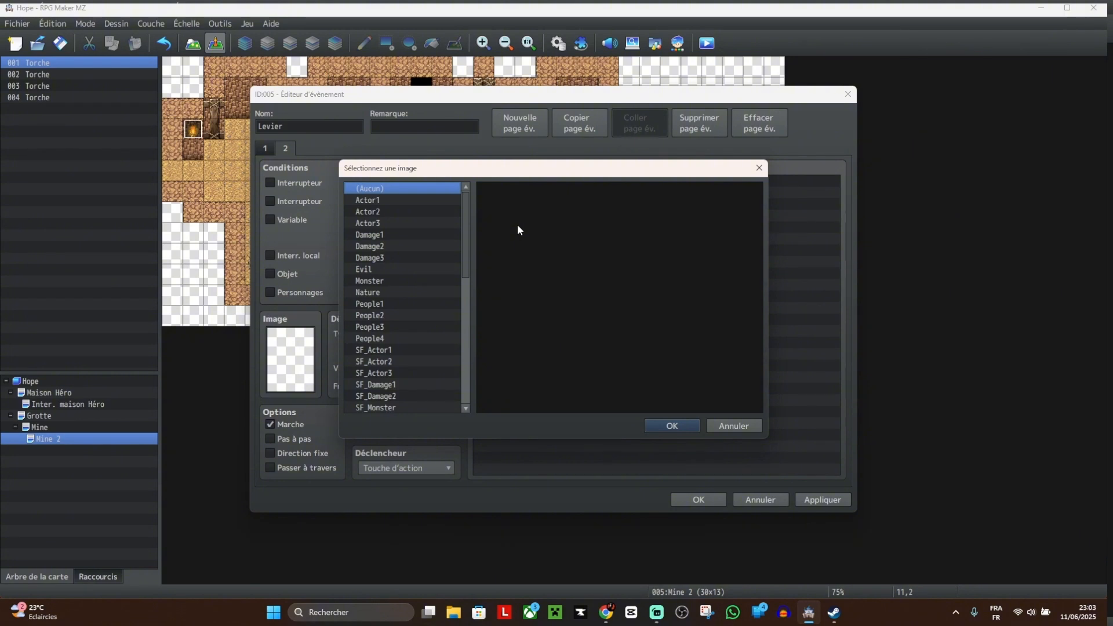
pyautogui.scroll(-5, 405, 313)
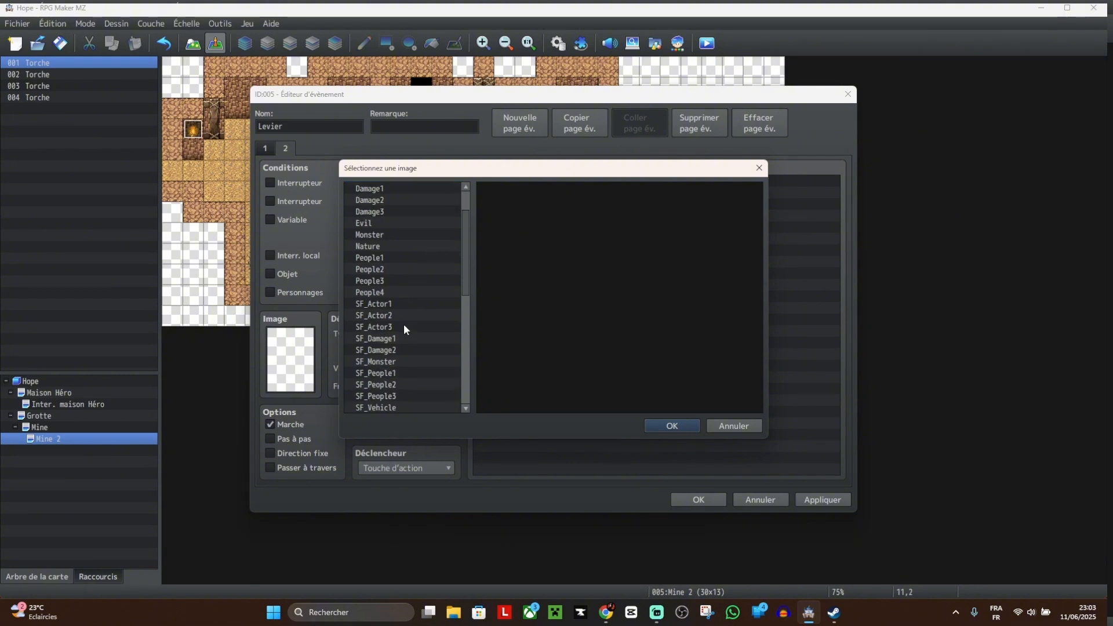
pyautogui.scroll(-3, 408, 328)
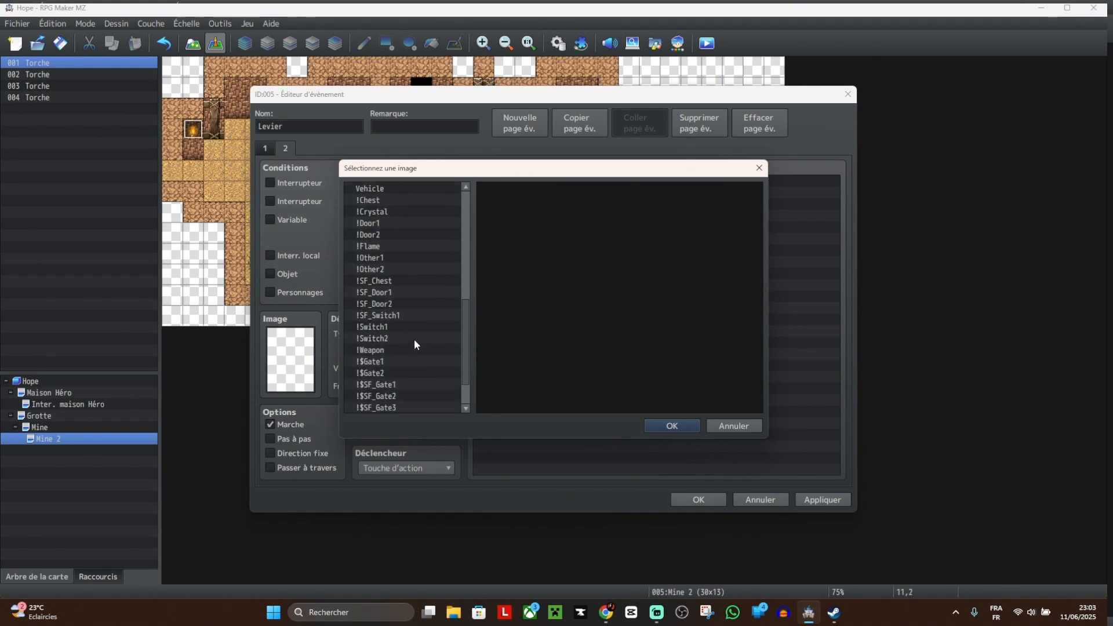
pyautogui.click(402, 338)
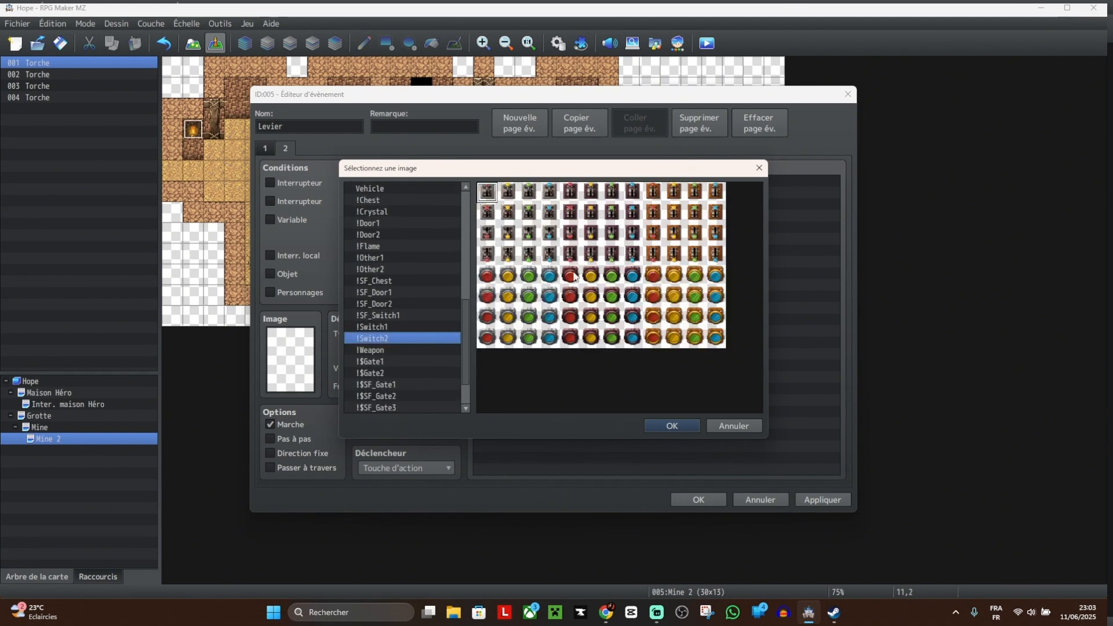
pyautogui.doubleClick(489, 255)
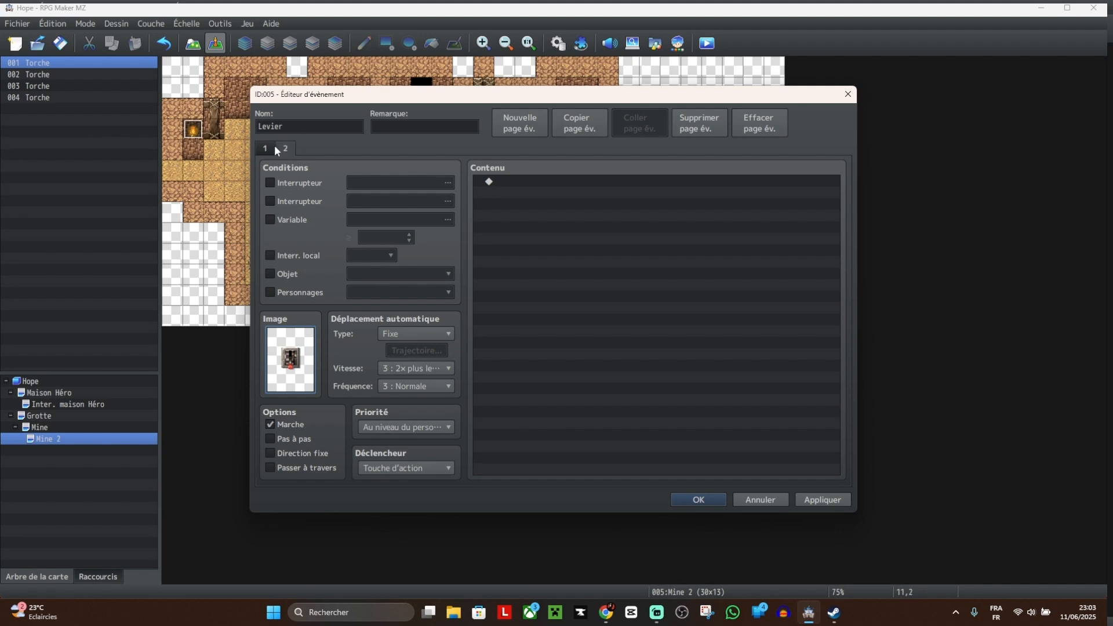
# Step: Start a Contrôle interrupteurs command on the Levier event's page 1, naming switch 0002 Levier and choosing it as the target
pyautogui.click(266, 146)
pyautogui.doubleClick(530, 180)
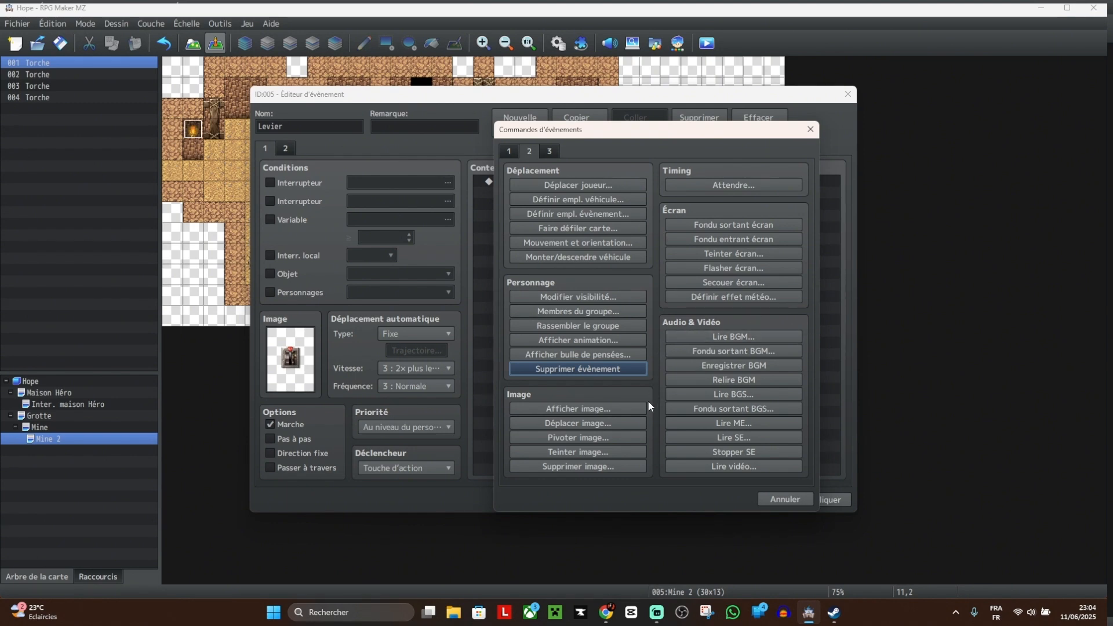
pyautogui.click(509, 150)
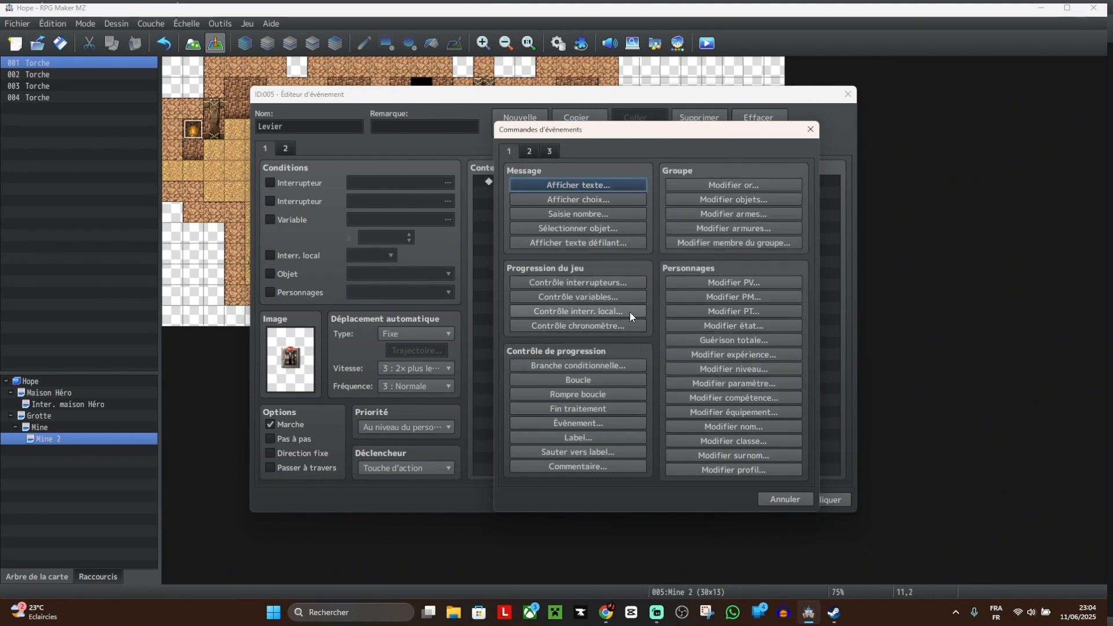
pyautogui.click(627, 284)
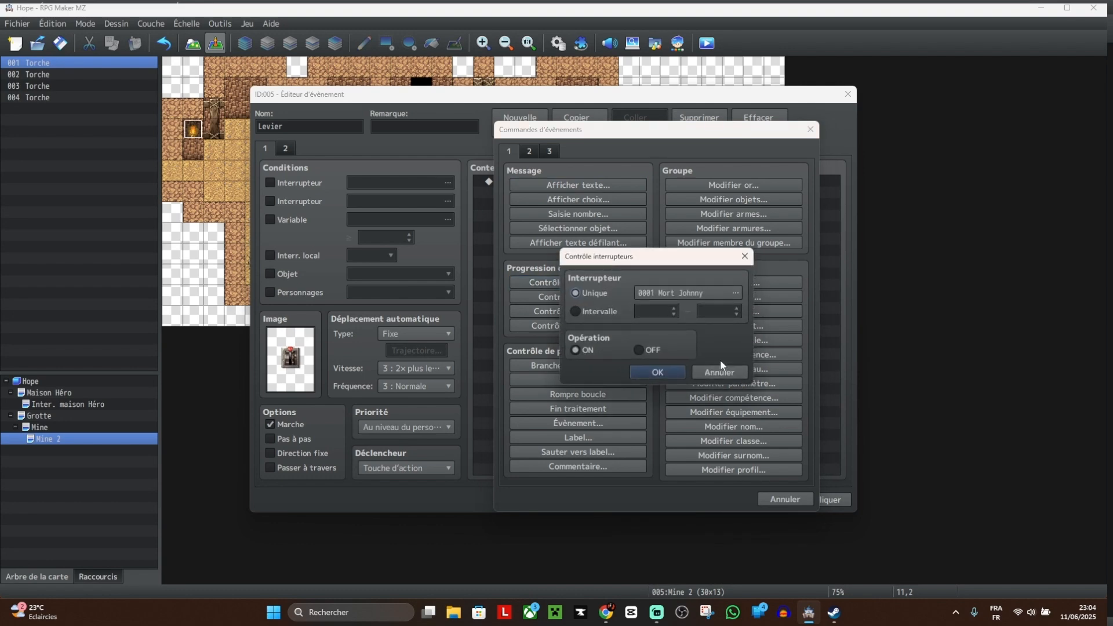
pyautogui.click(680, 298)
pyautogui.click(667, 206)
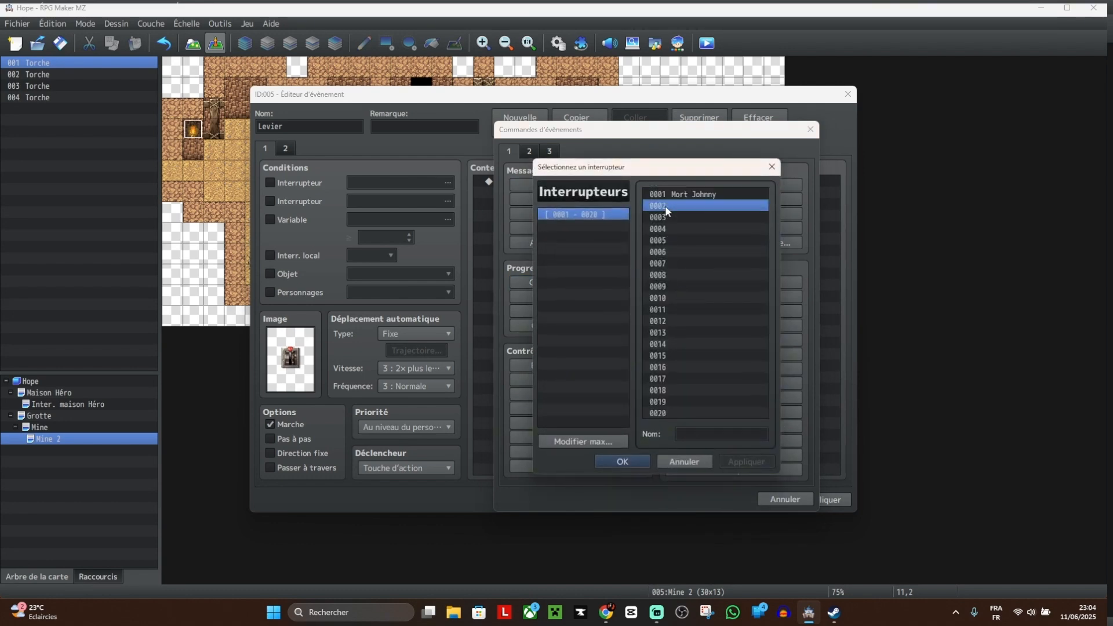
pyautogui.click(686, 434)
pyautogui.write('Levier')
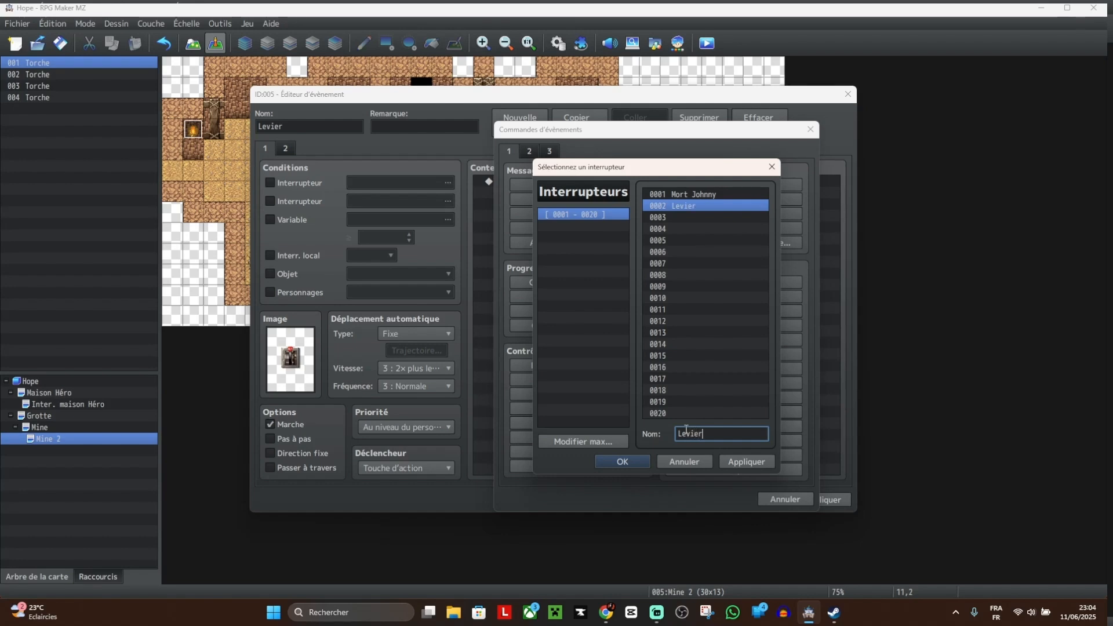
pyautogui.click(764, 464)
pyautogui.click(634, 459)
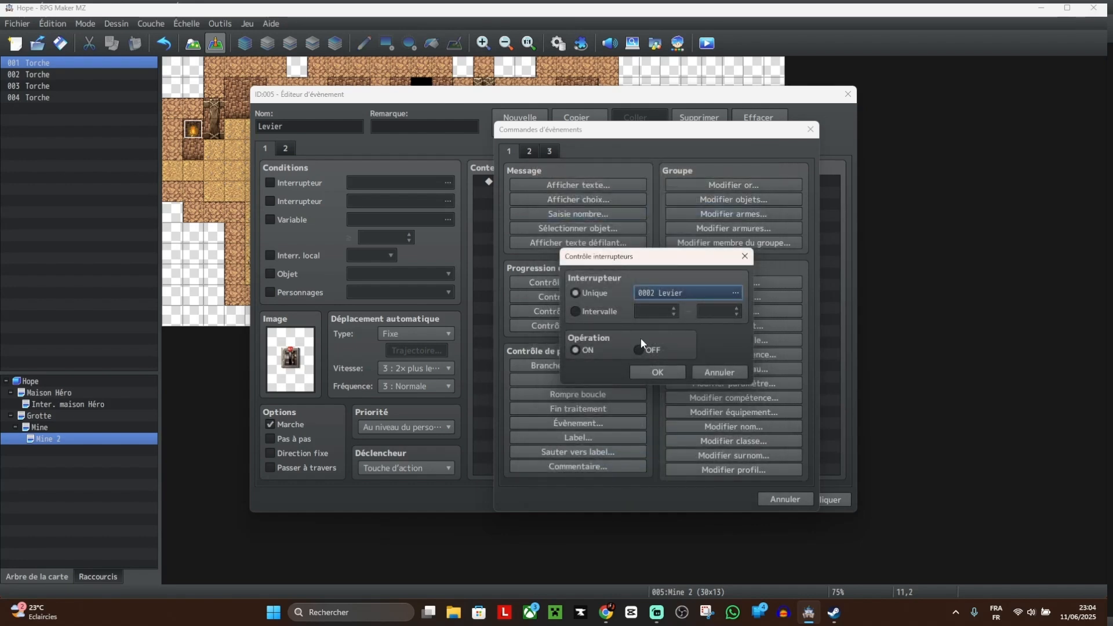
# Step: Insert the command turning switch 0002 Levier ON into page 1 and delete it from the contents
pyautogui.click(671, 371)
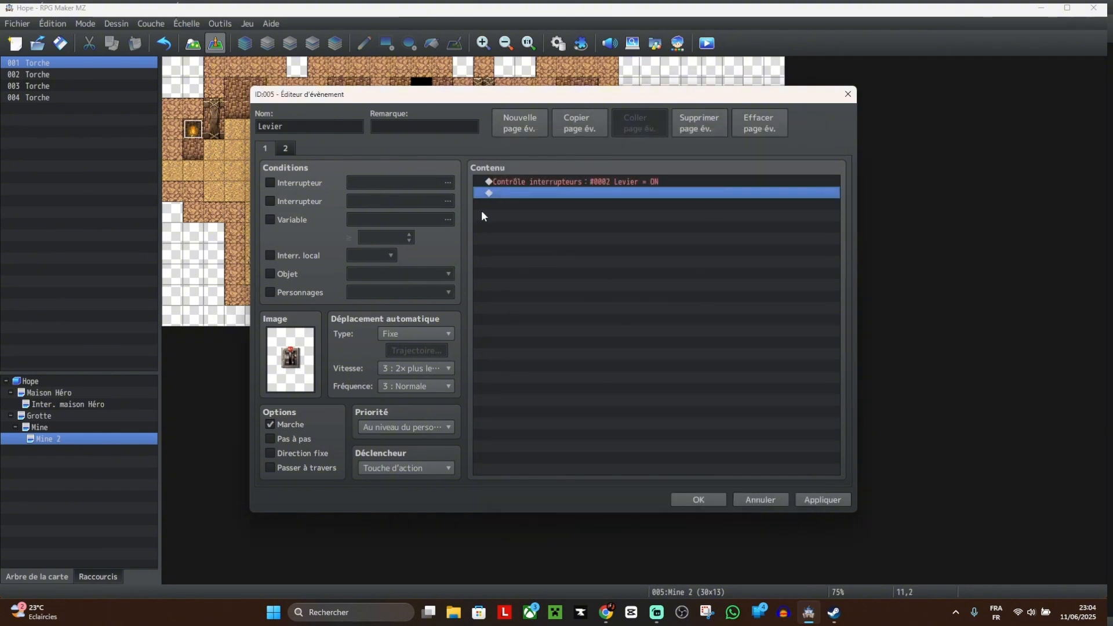
pyautogui.click(575, 182)
pyautogui.press('Delete')
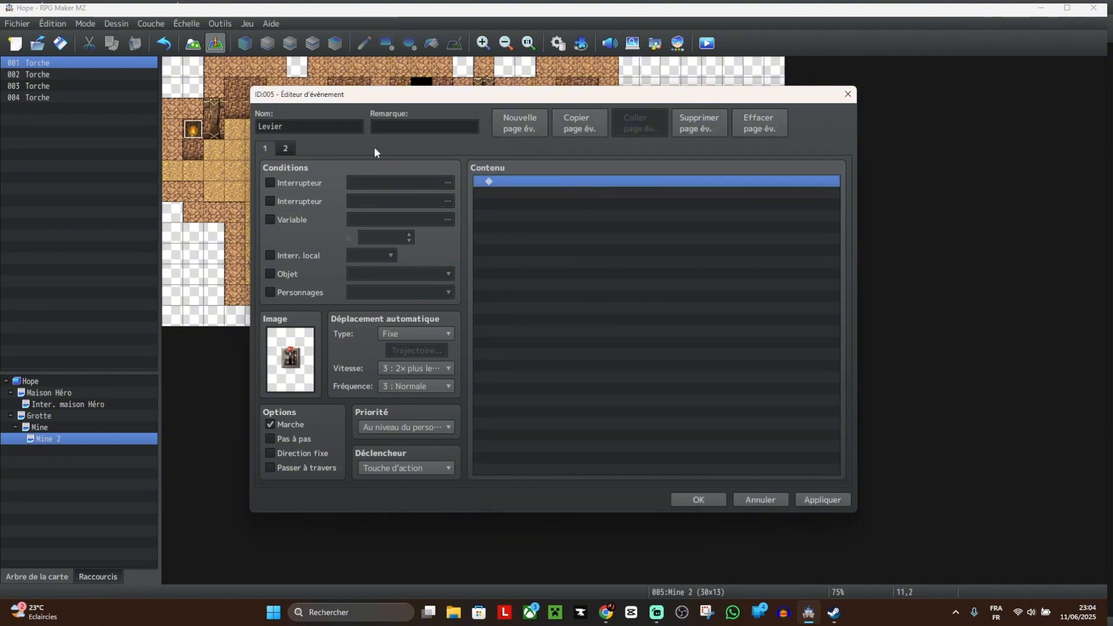
# Step: Make page 2 of the Levier event conditional on switch 0002 Levier
pyautogui.click(286, 149)
pyautogui.click(284, 181)
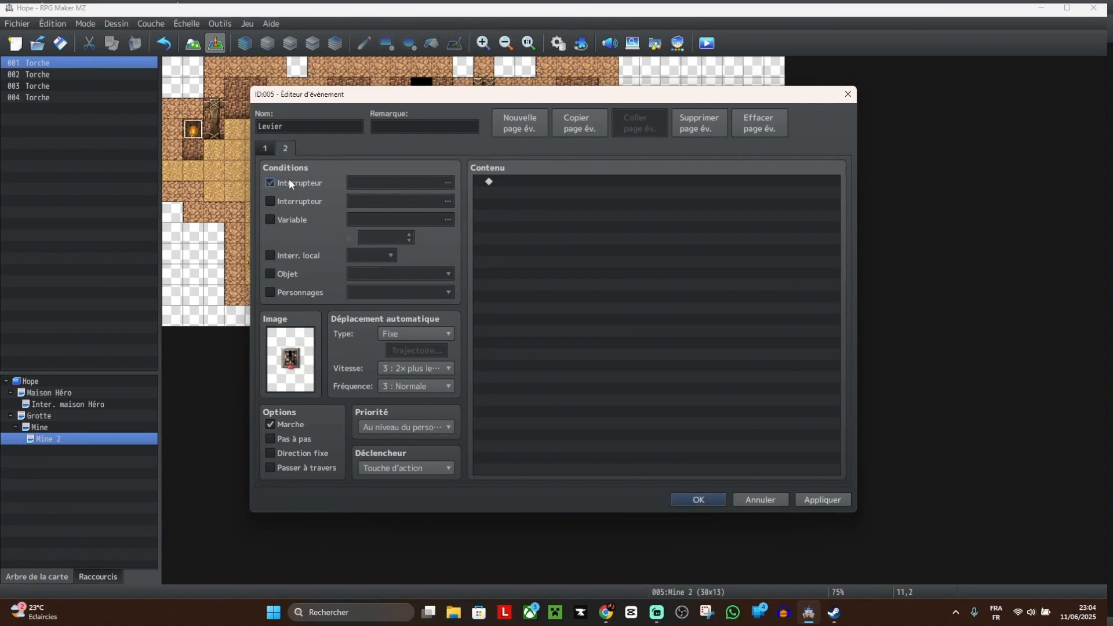
pyautogui.click(375, 182)
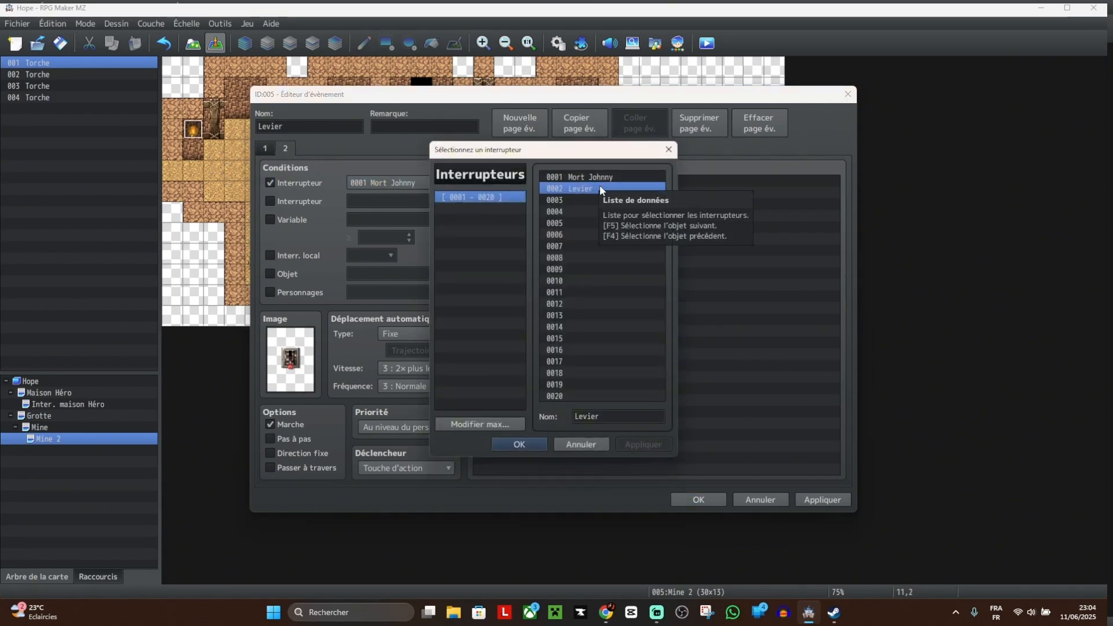
pyautogui.click(534, 445)
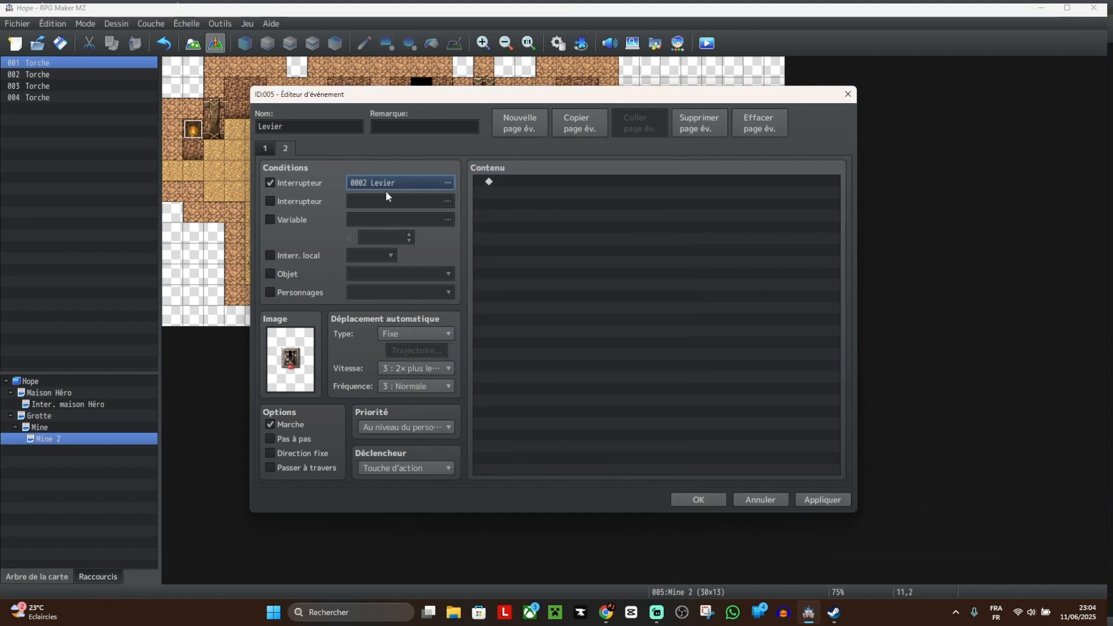
# Step: Start a Mouvement et orientation command on page 2 of the Levier event with Cet évènement as its target
pyautogui.doubleClick(511, 180)
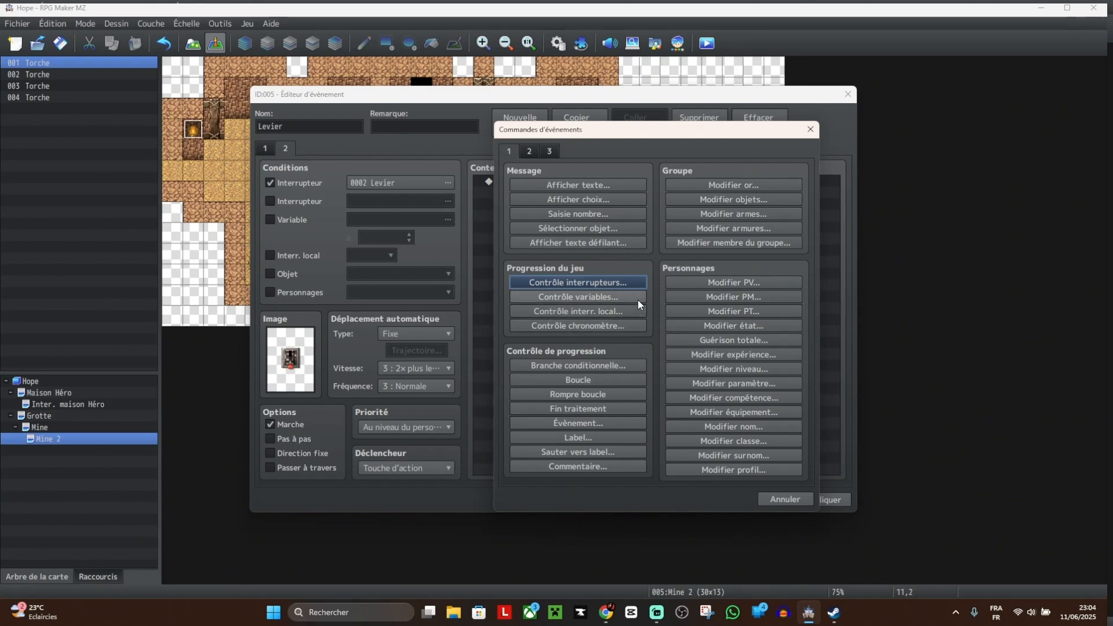
pyautogui.click(625, 226)
pyautogui.click(712, 271)
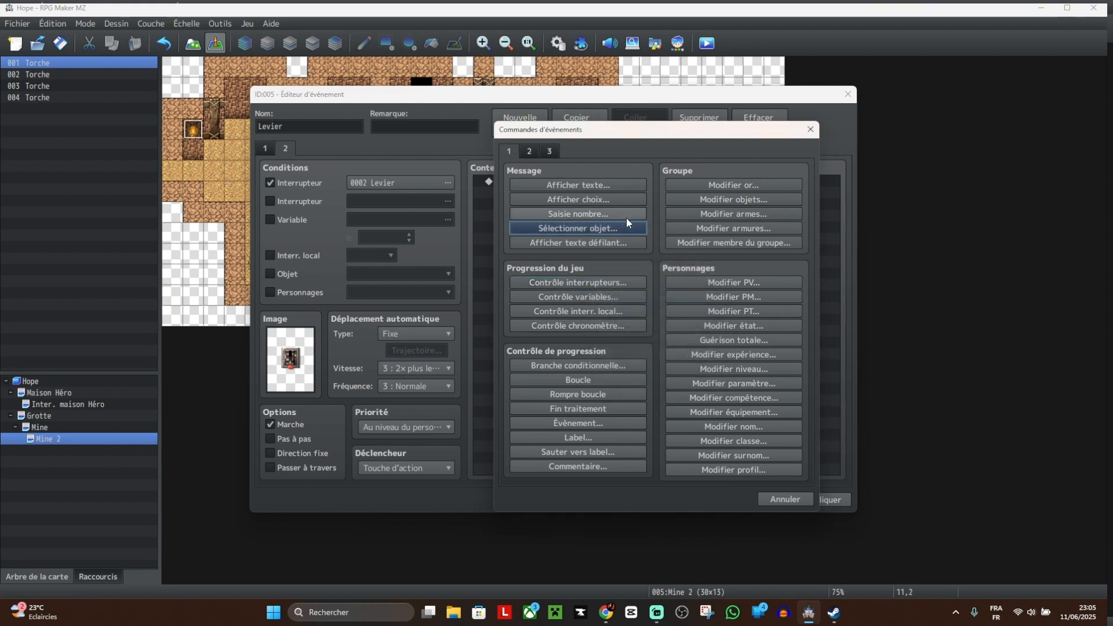
pyautogui.click(530, 150)
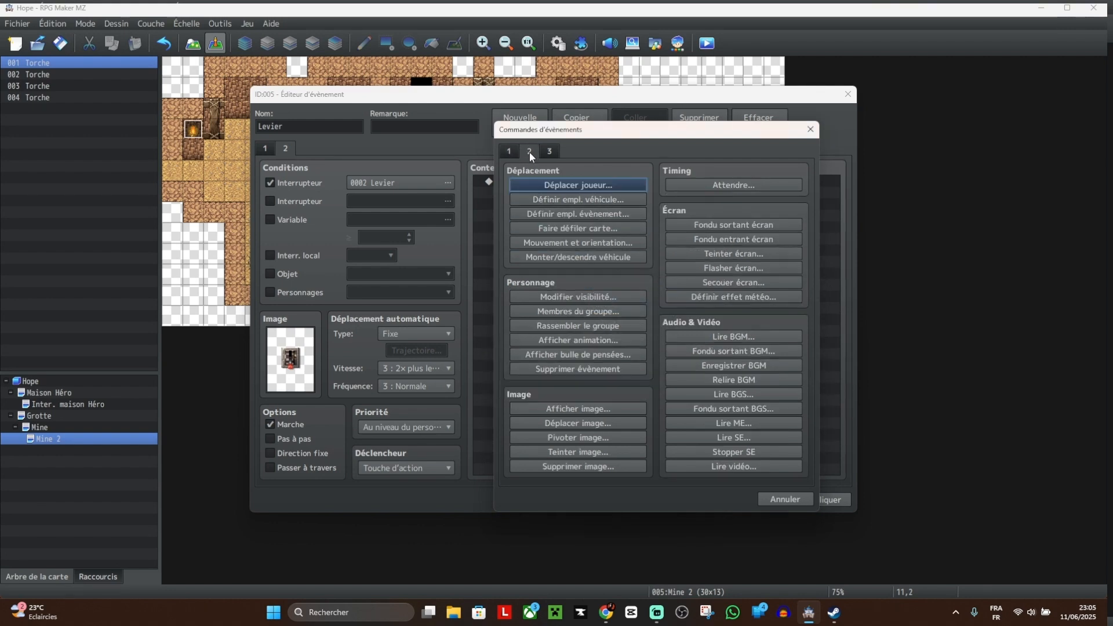
pyautogui.click(634, 242)
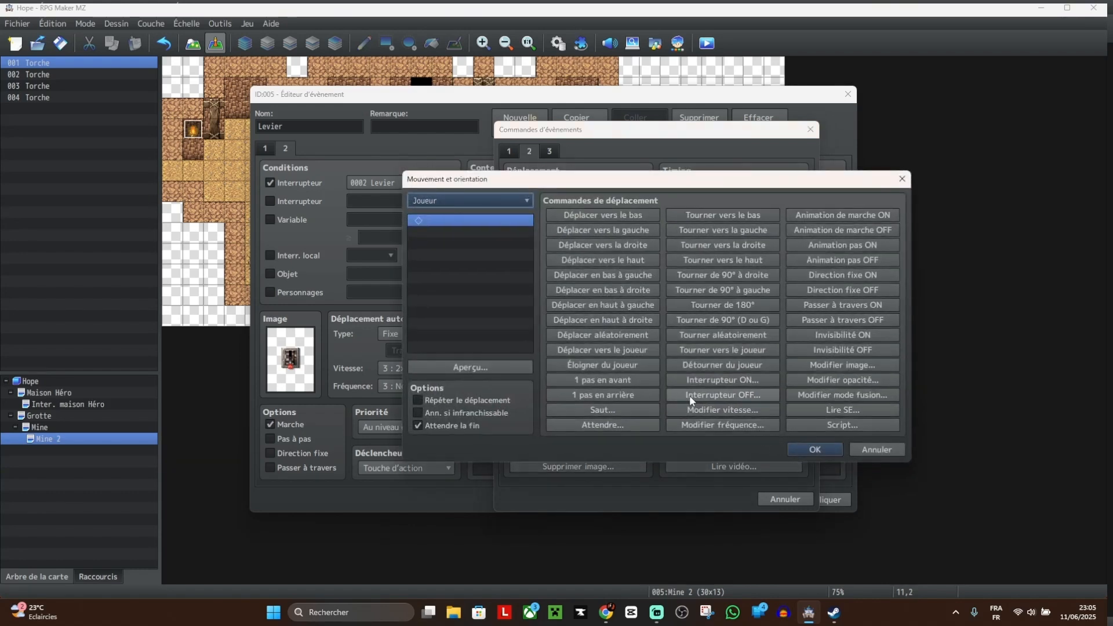
pyautogui.click(502, 200)
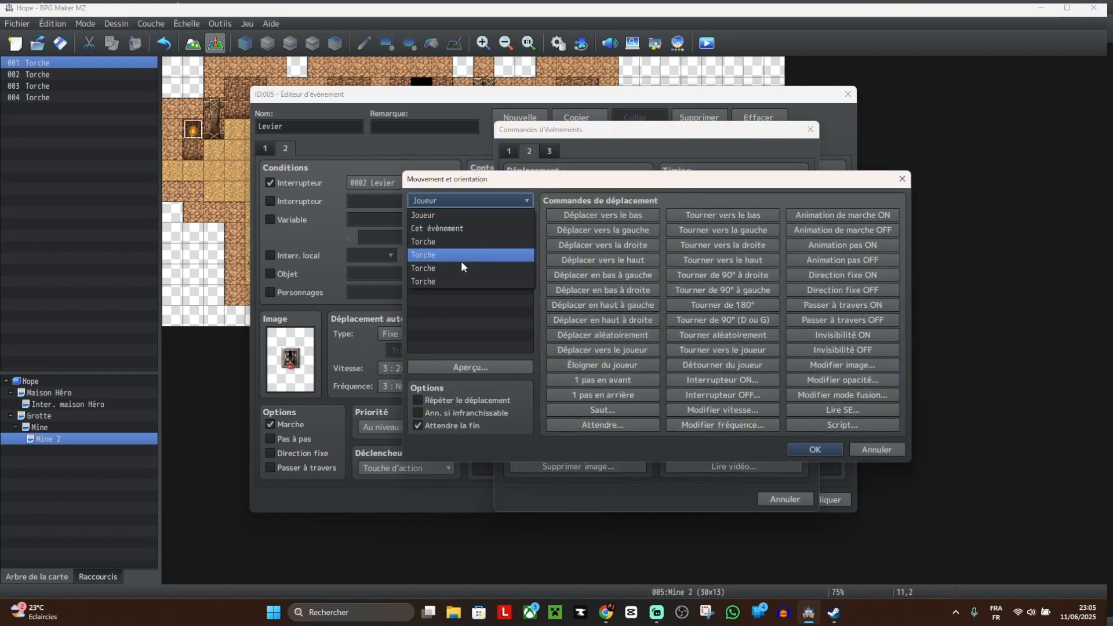
pyautogui.click(463, 227)
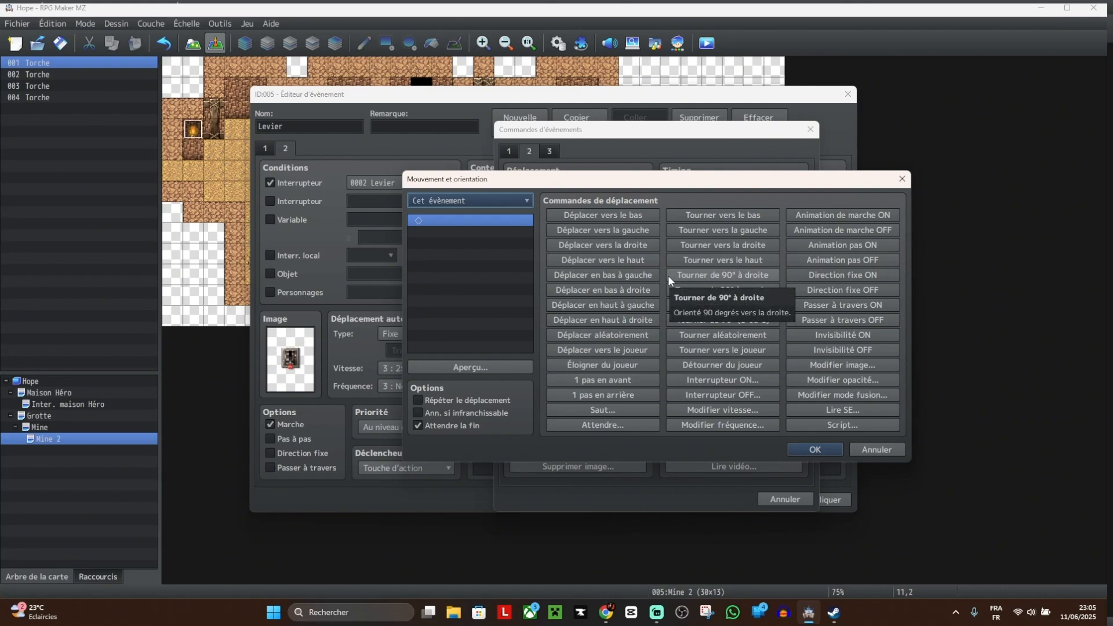
# Step: Add Tourner vers la gauche to the event's movement route and disable the Attendre la fin option
pyautogui.click(770, 228)
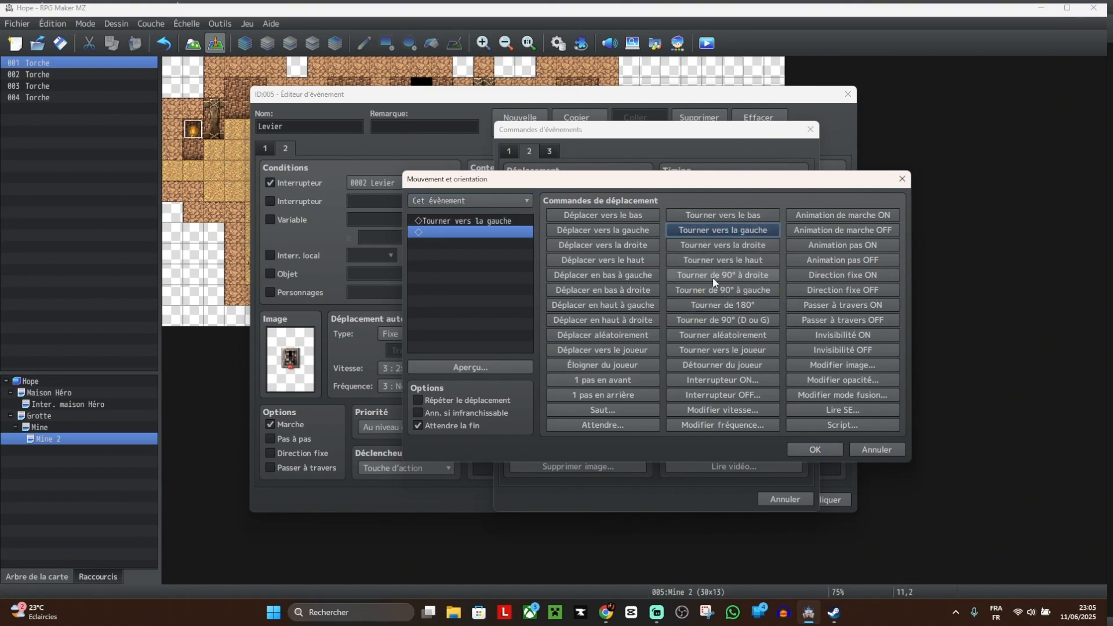
pyautogui.click(452, 425)
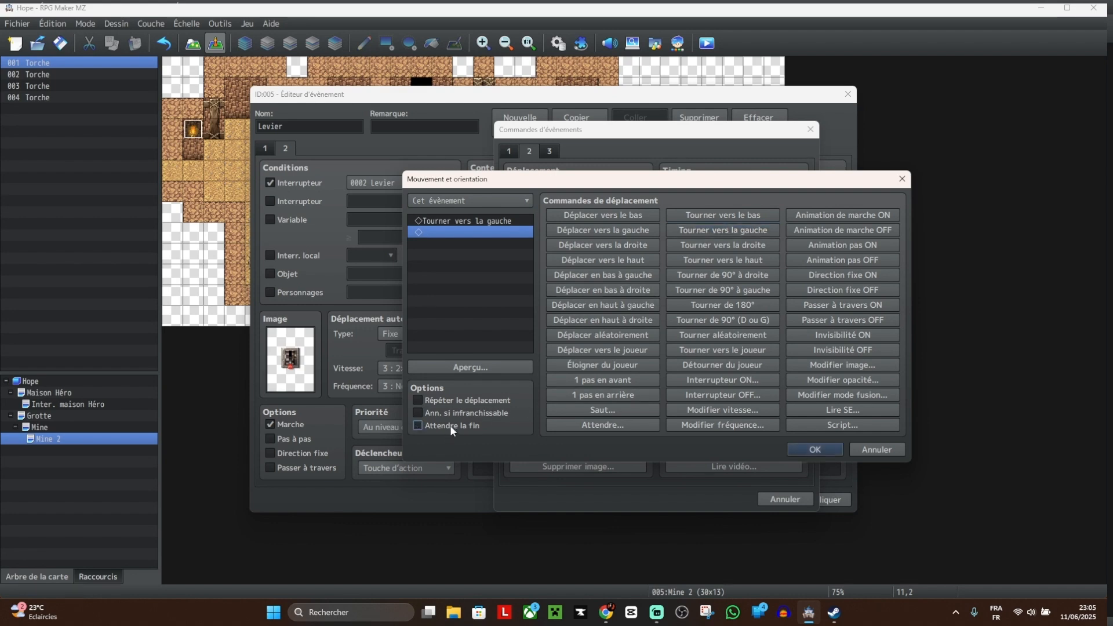
pyautogui.click(757, 425)
pyautogui.click(664, 321)
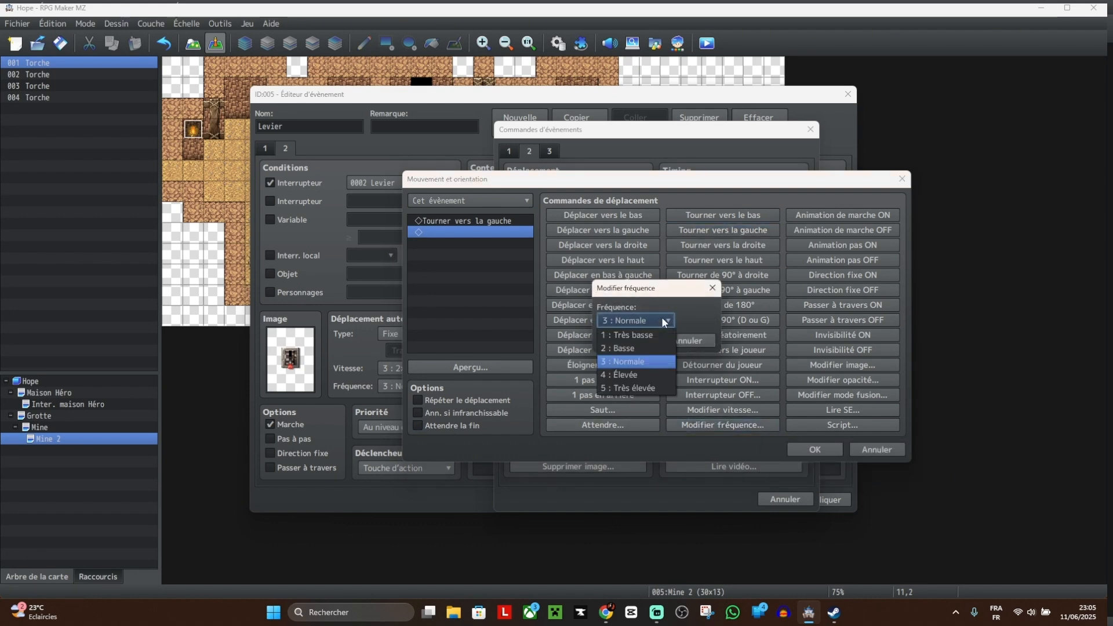
pyautogui.click(708, 292)
pyautogui.click(712, 288)
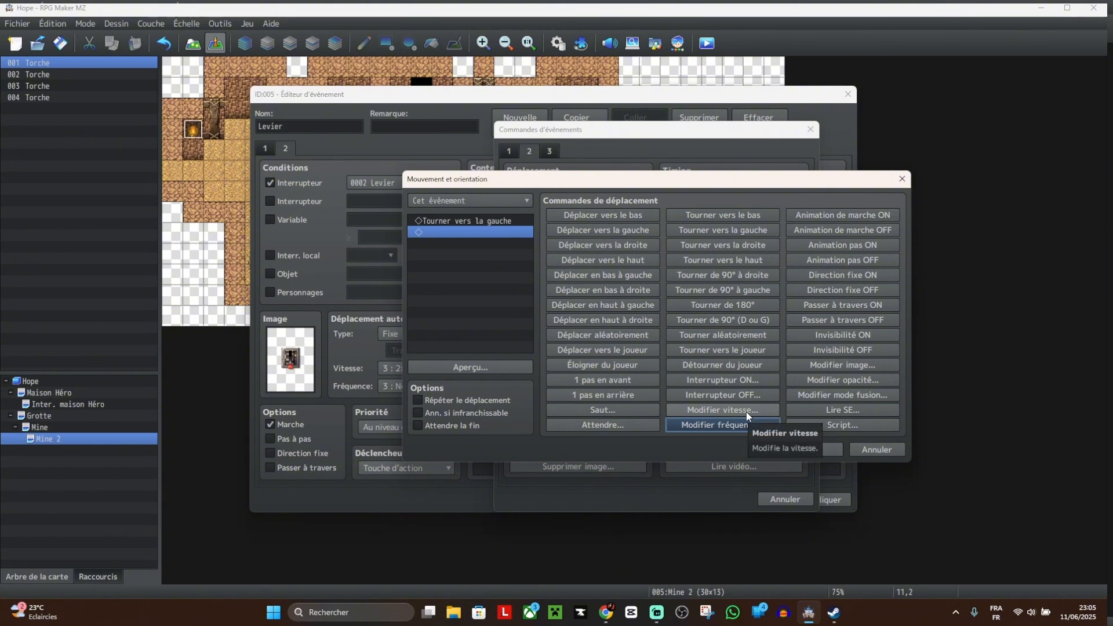
# Step: Continue the movement route with a 3-frame wait, Tourner vers la droite, and another 3-frame wait
pyautogui.click(632, 424)
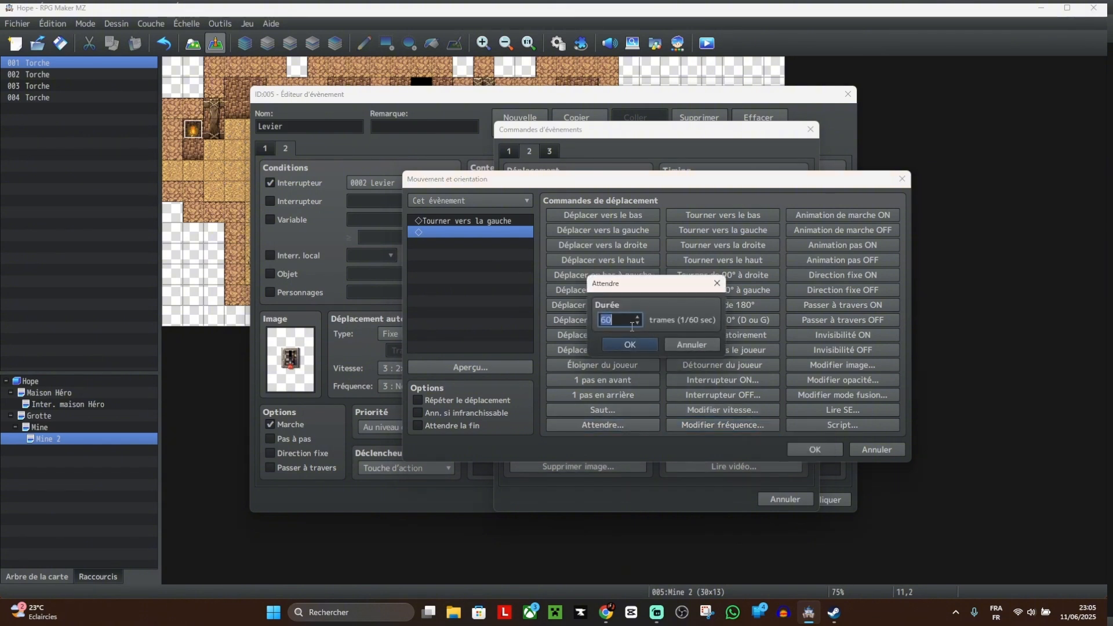
pyautogui.write('3')
pyautogui.click(632, 344)
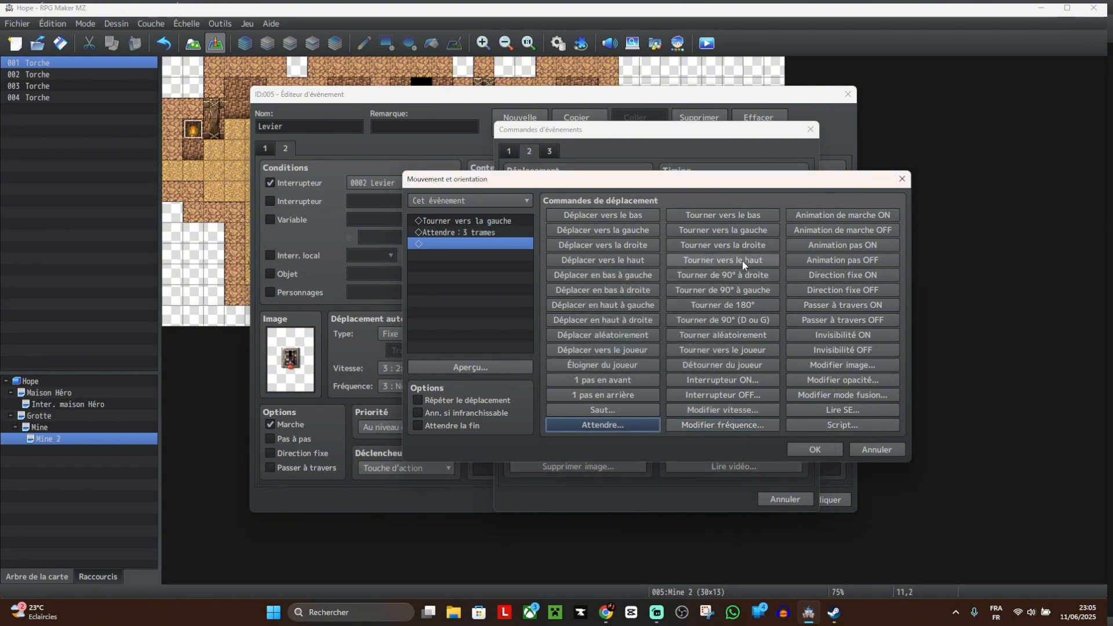
pyautogui.click(747, 246)
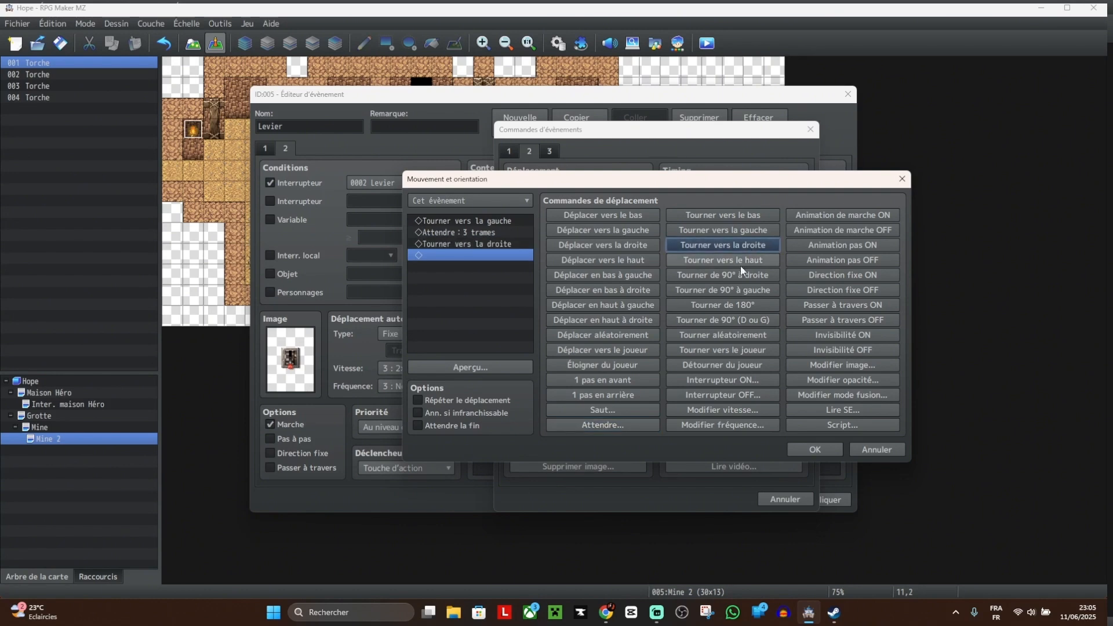
pyautogui.click(600, 423)
pyautogui.write('3')
pyautogui.click(642, 342)
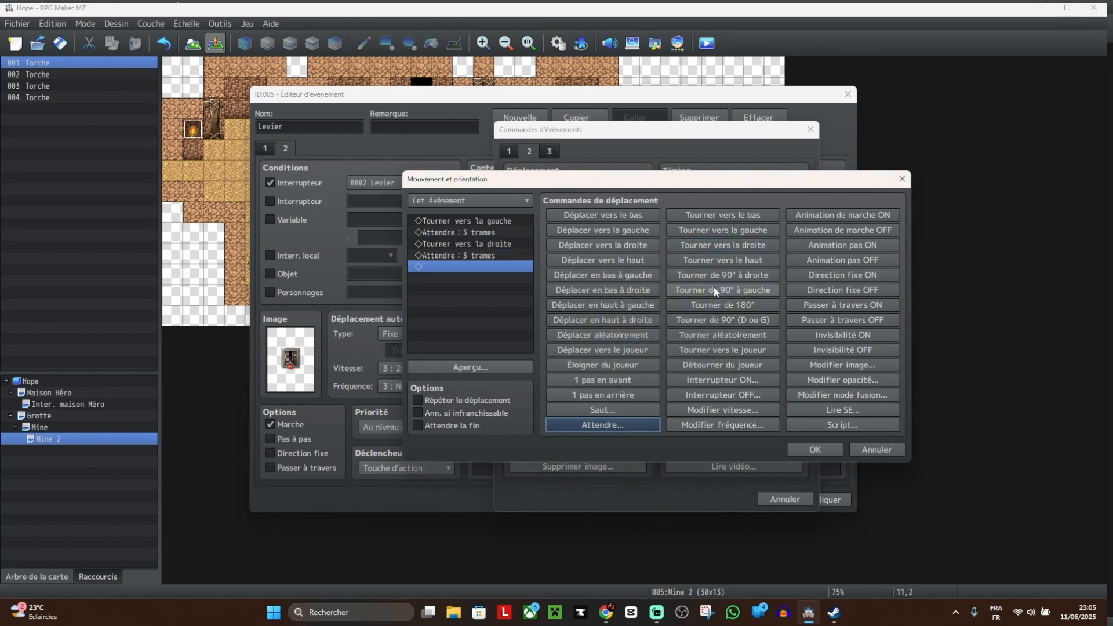
# Step: End the movement route with Tourner vers le haut and apply it to page 2 of the Levier event
pyautogui.click(733, 261)
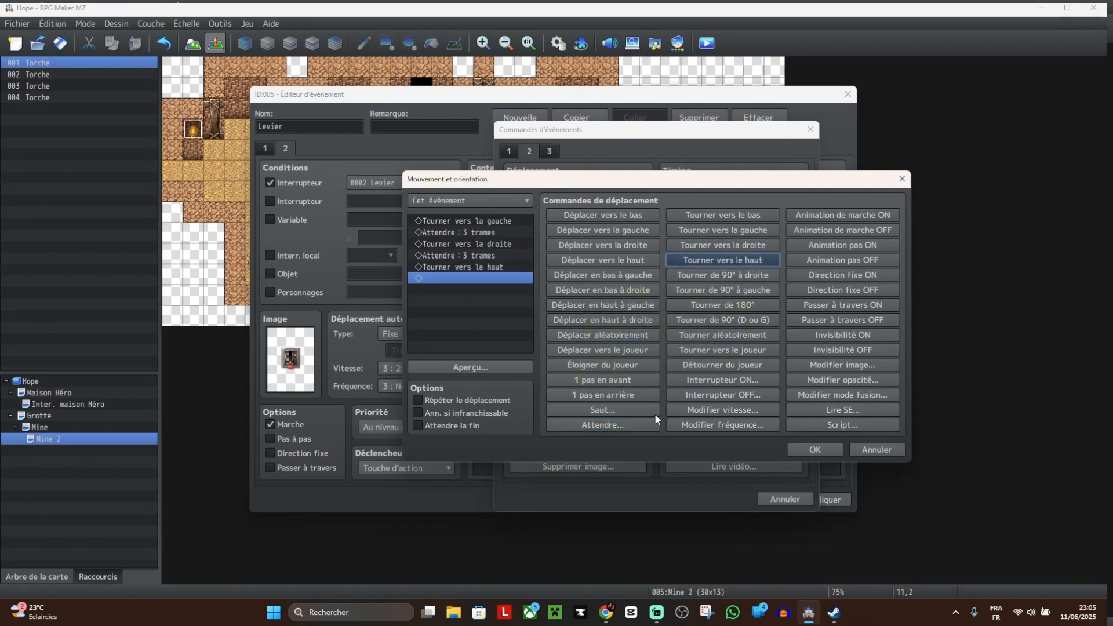
pyautogui.click(811, 449)
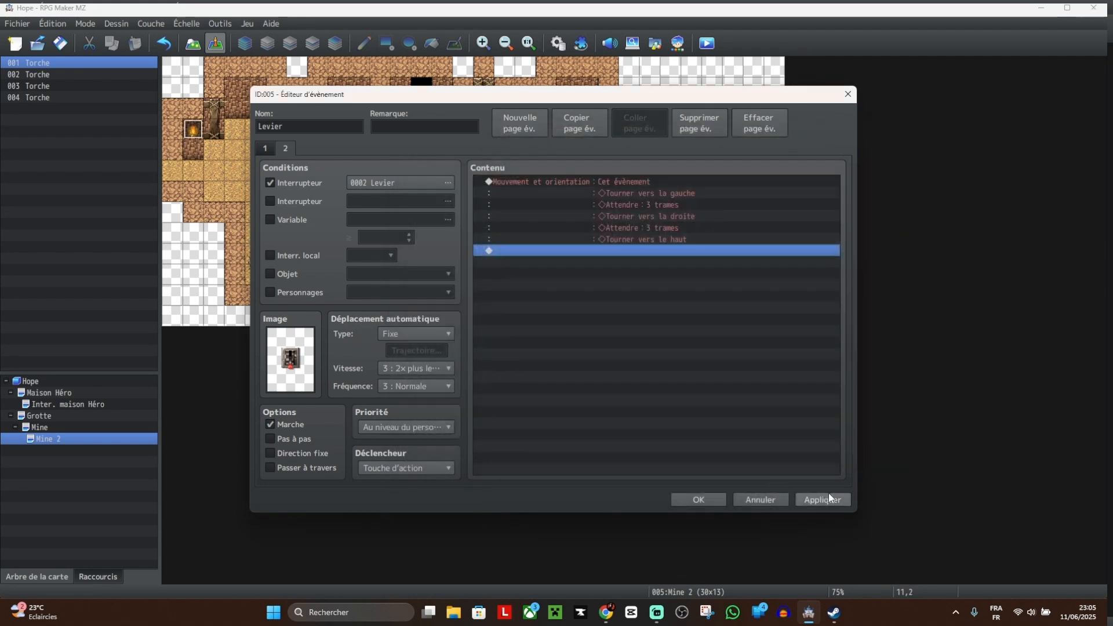
pyautogui.click(829, 498)
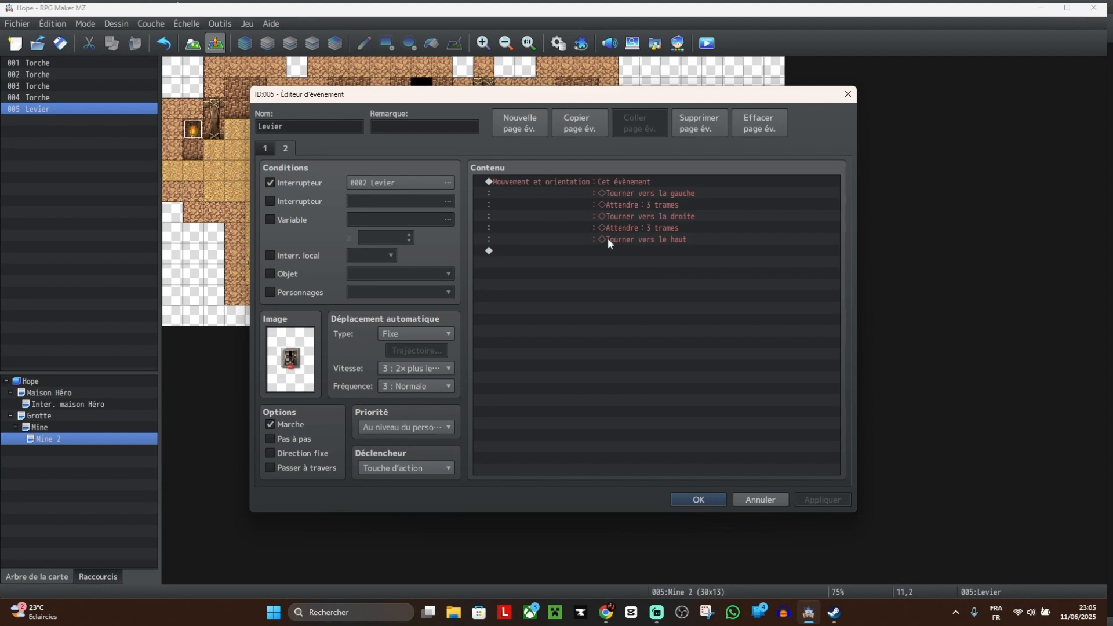
# Step: Move the whole Mouvement et orientation command from page 2 to the empty contents of page 1 in the Levier event
pyautogui.click(263, 148)
pyautogui.click(293, 148)
pyautogui.click(613, 251)
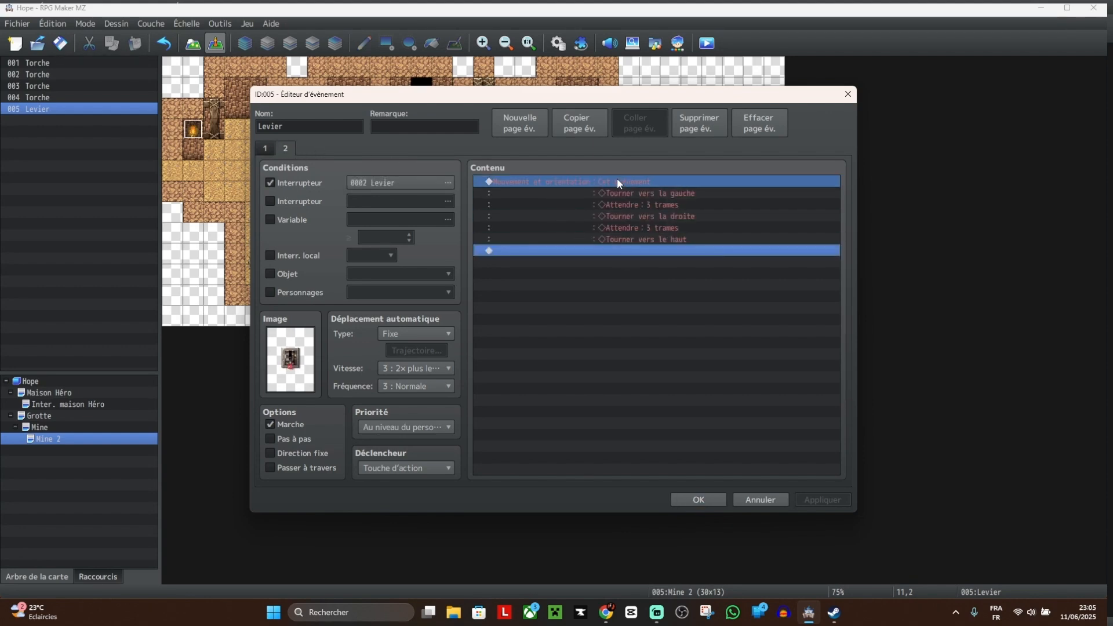
pyautogui.keyDown('shift'); pyautogui.click(560, 184); pyautogui.keyUp('shift')
pyautogui.press('Delete')
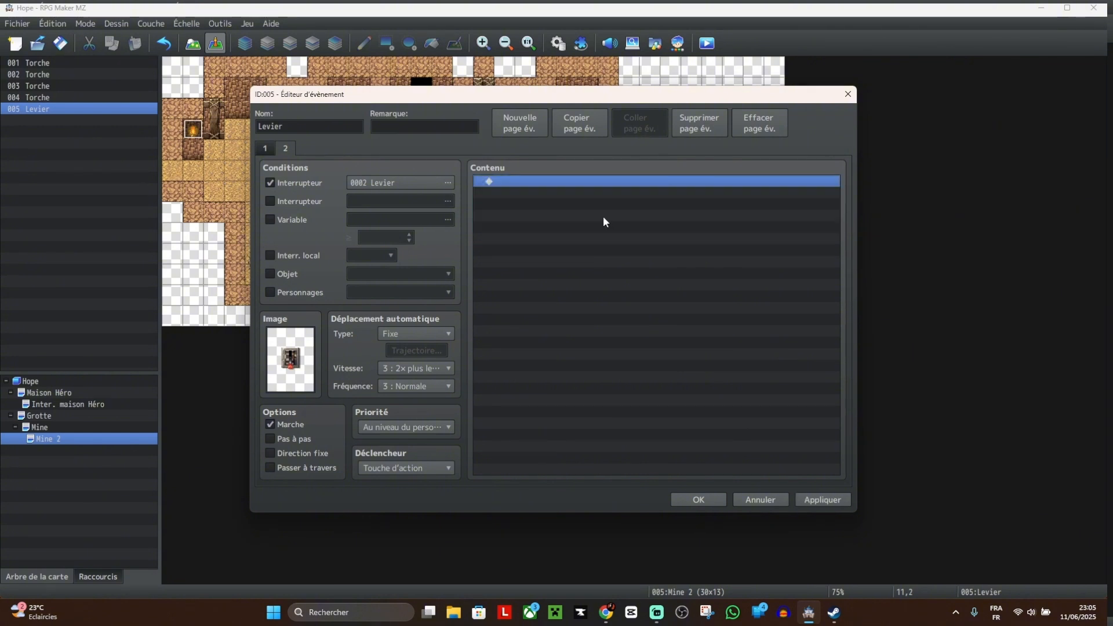
pyautogui.click(264, 150)
pyautogui.doubleClick(538, 182)
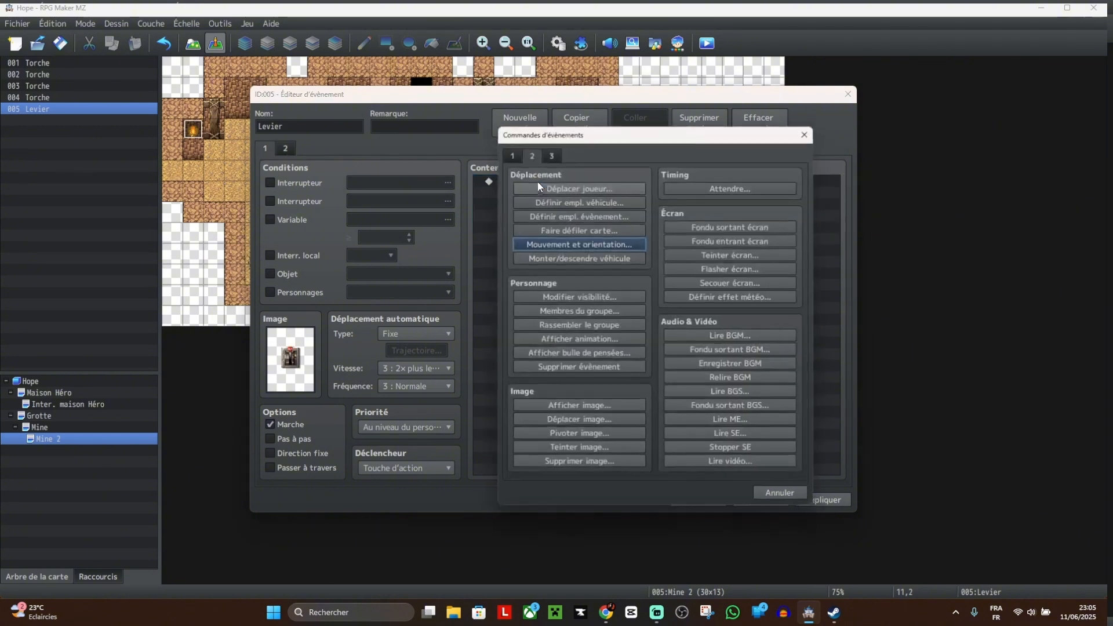
pyautogui.click(809, 130)
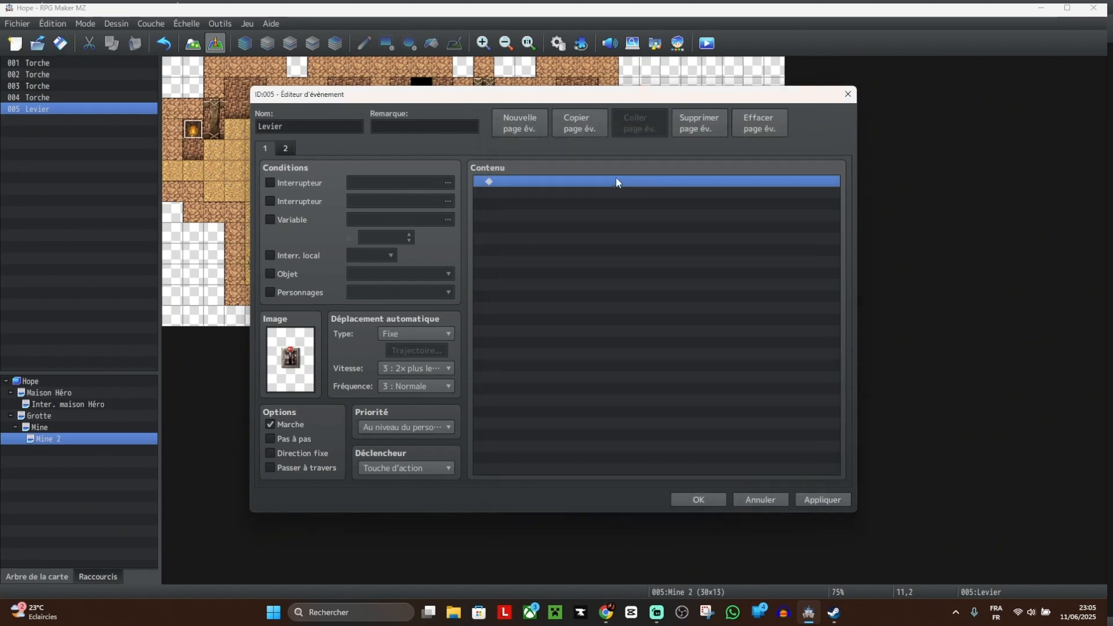
pyautogui.hotkey('ctrl', 'v')
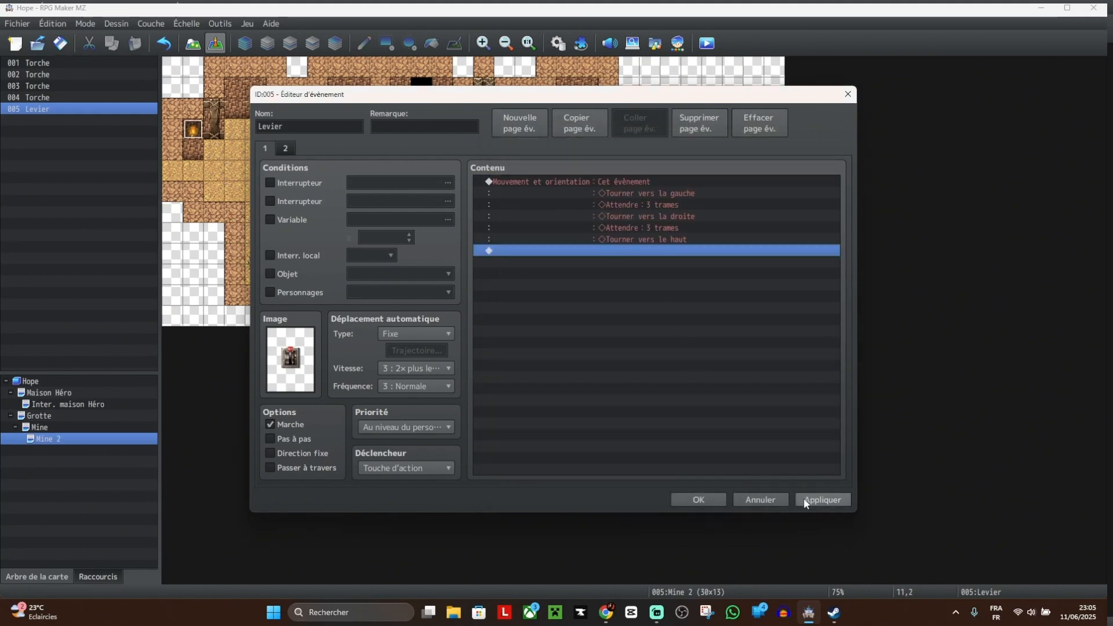
pyautogui.doubleClick(630, 249)
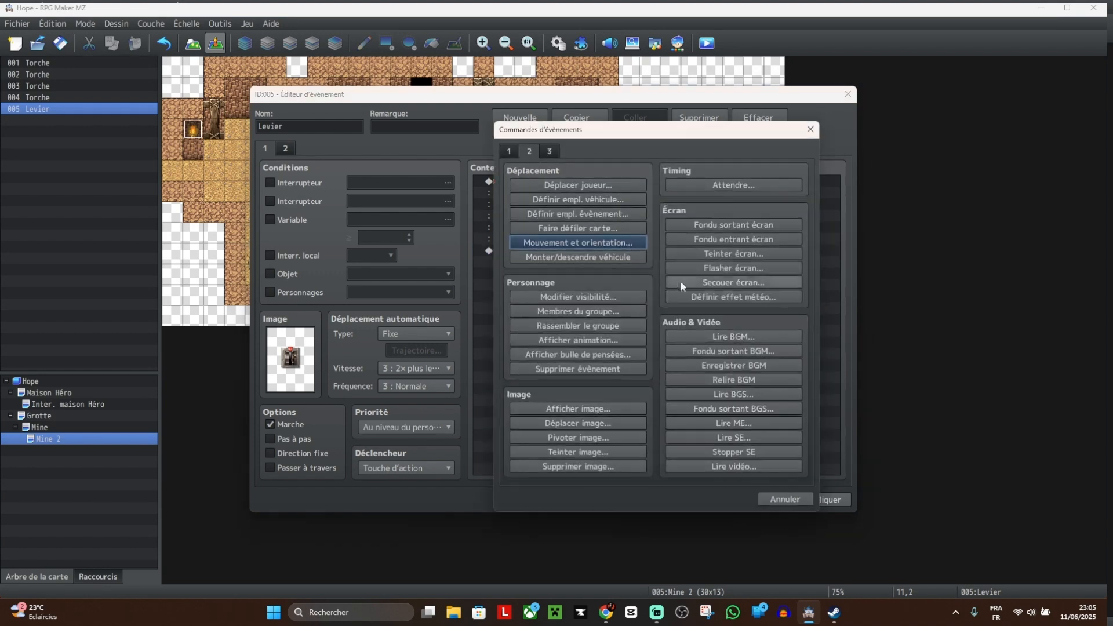
pyautogui.click(624, 213)
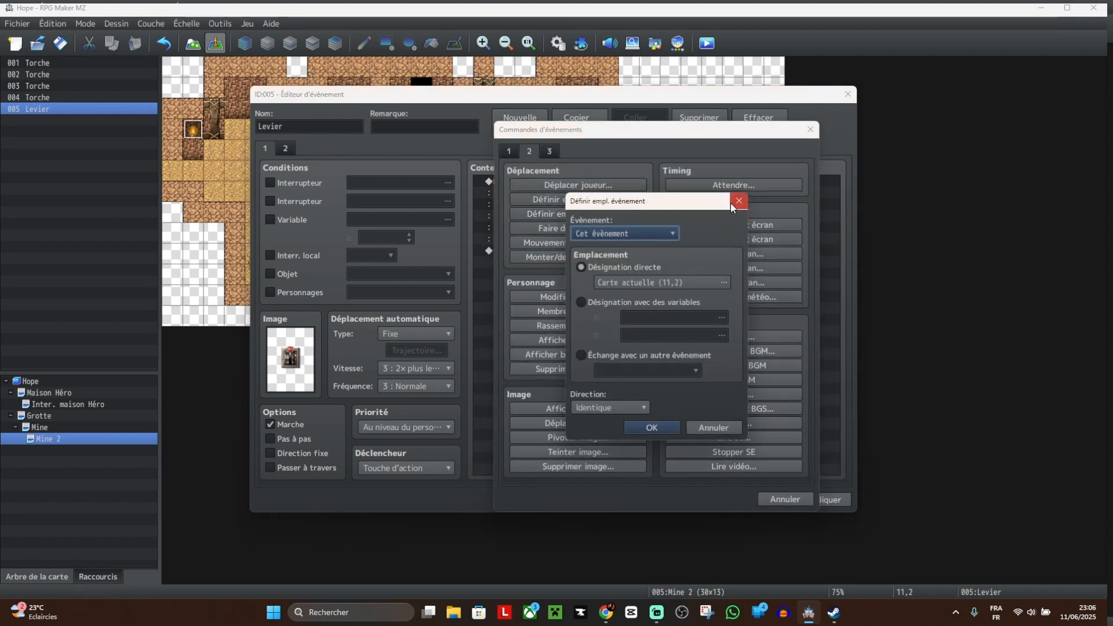
pyautogui.click(731, 202)
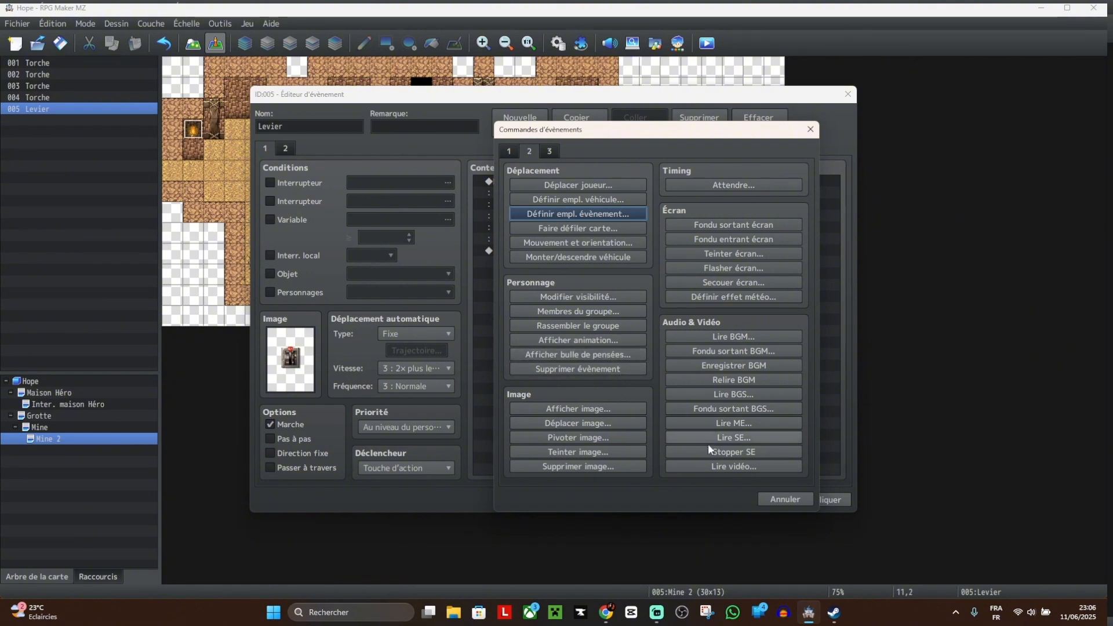
pyautogui.click(773, 498)
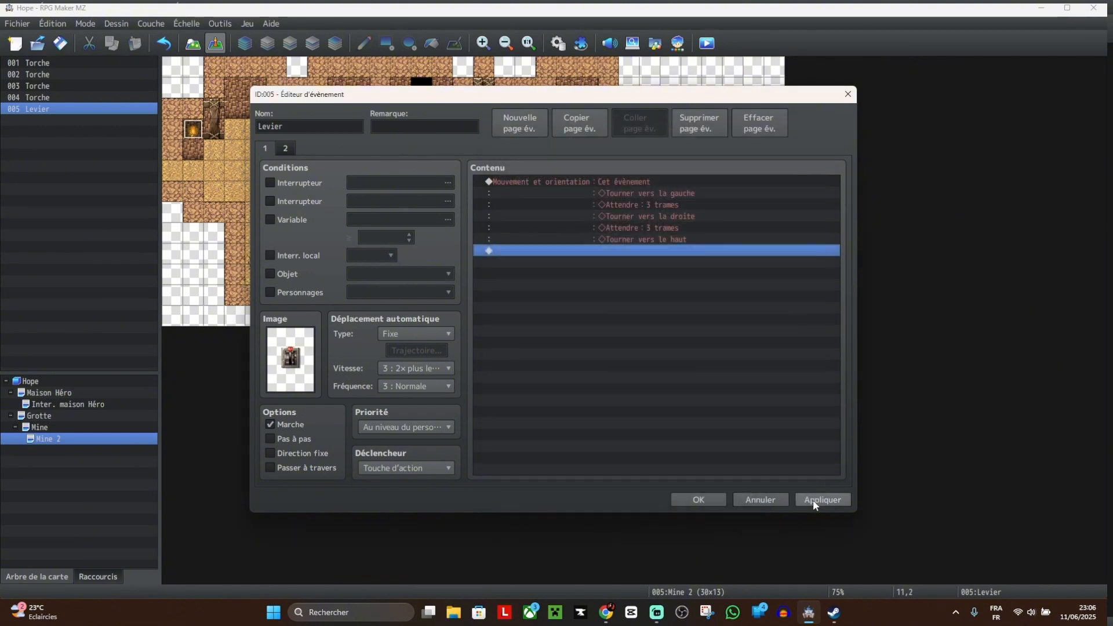
# Step: Confirm the Levier event and set the player's starting position on the floor tile two squares below the lever
pyautogui.click(701, 498)
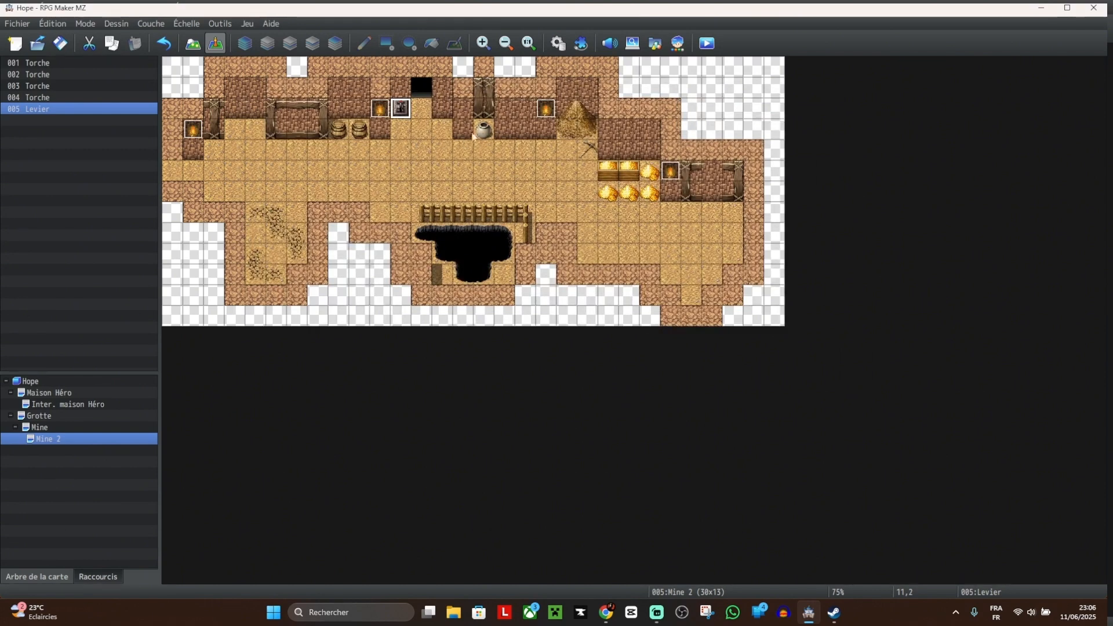
pyautogui.rightClick(399, 149)
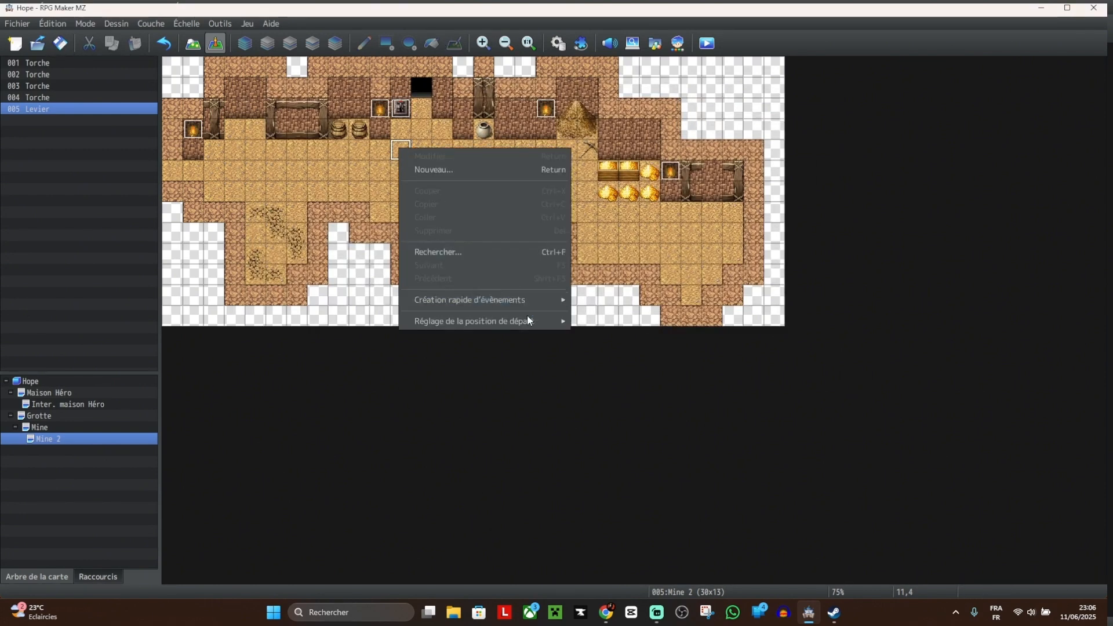
pyautogui.moveTo(548, 322)
pyautogui.click(592, 319)
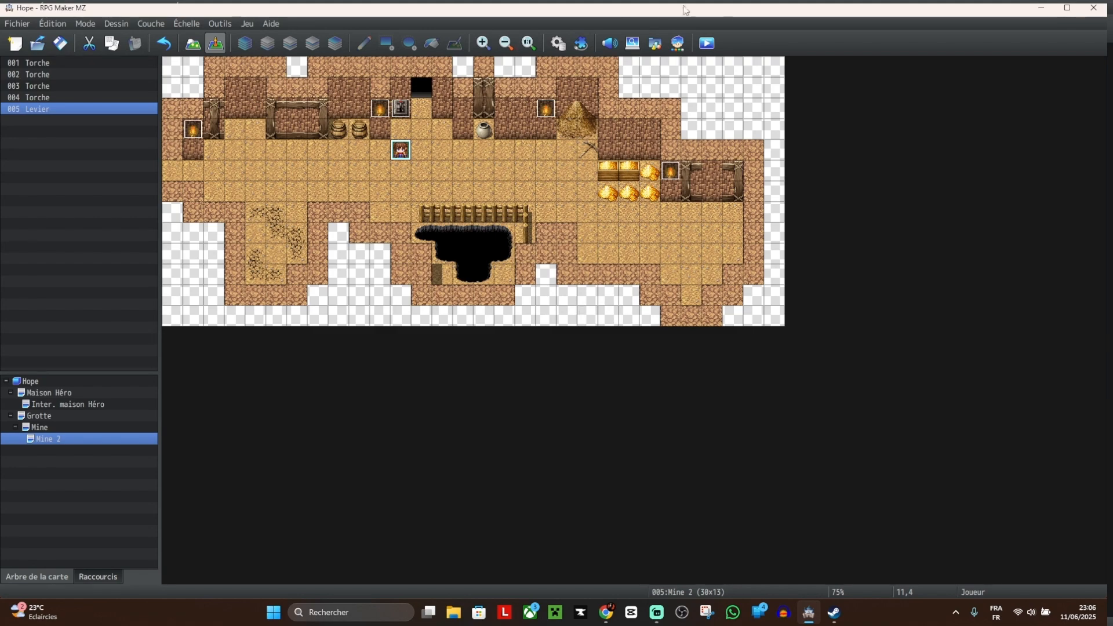
# Step: Save the game changes and playtest a new game by walking up to the lever, closing the test and reopening the Levier event
pyautogui.click(677, 42)
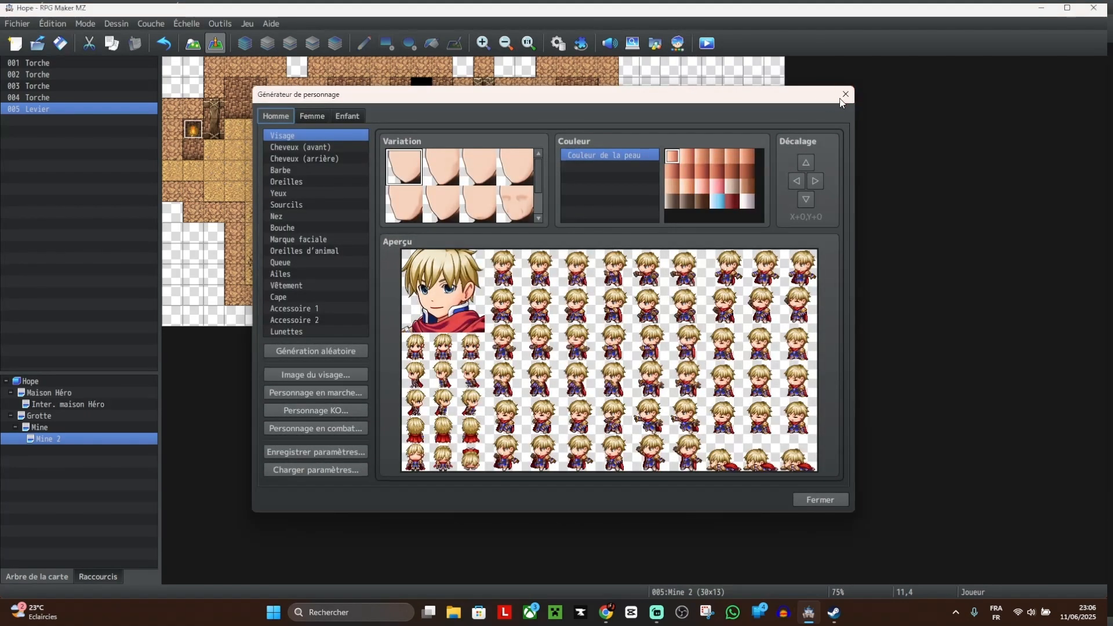
pyautogui.click(845, 94)
pyautogui.click(707, 43)
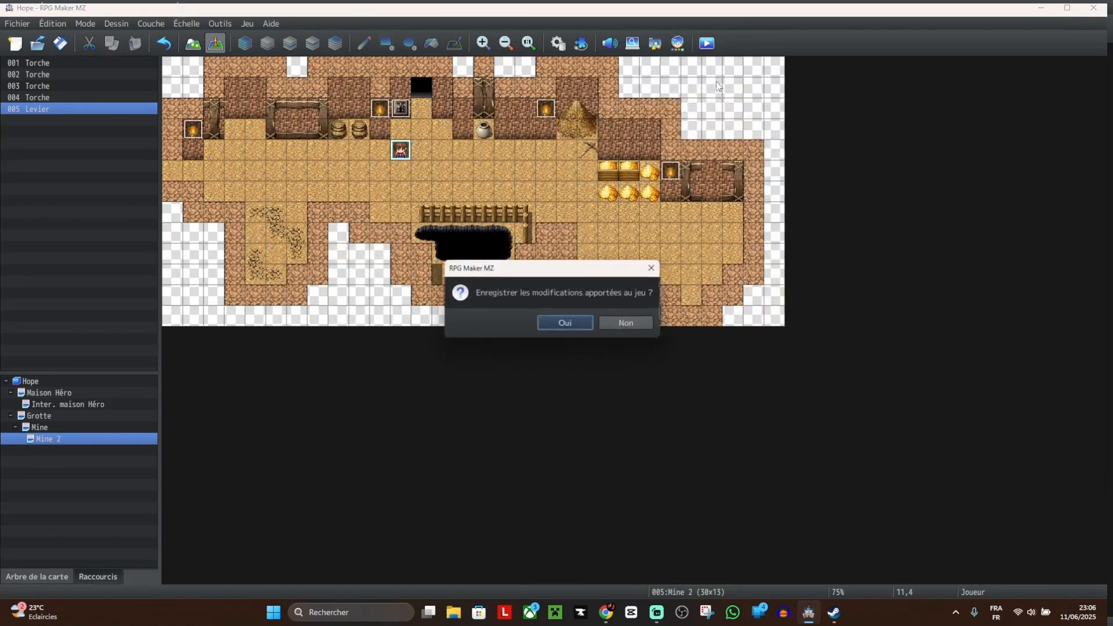
pyautogui.click(580, 324)
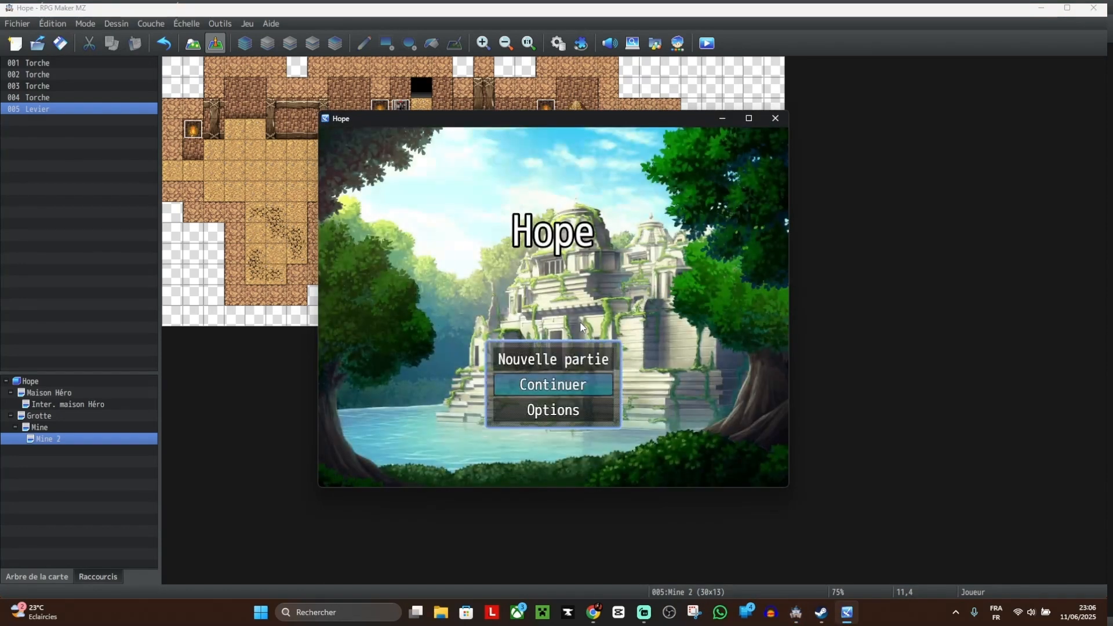
pyautogui.click(553, 362)
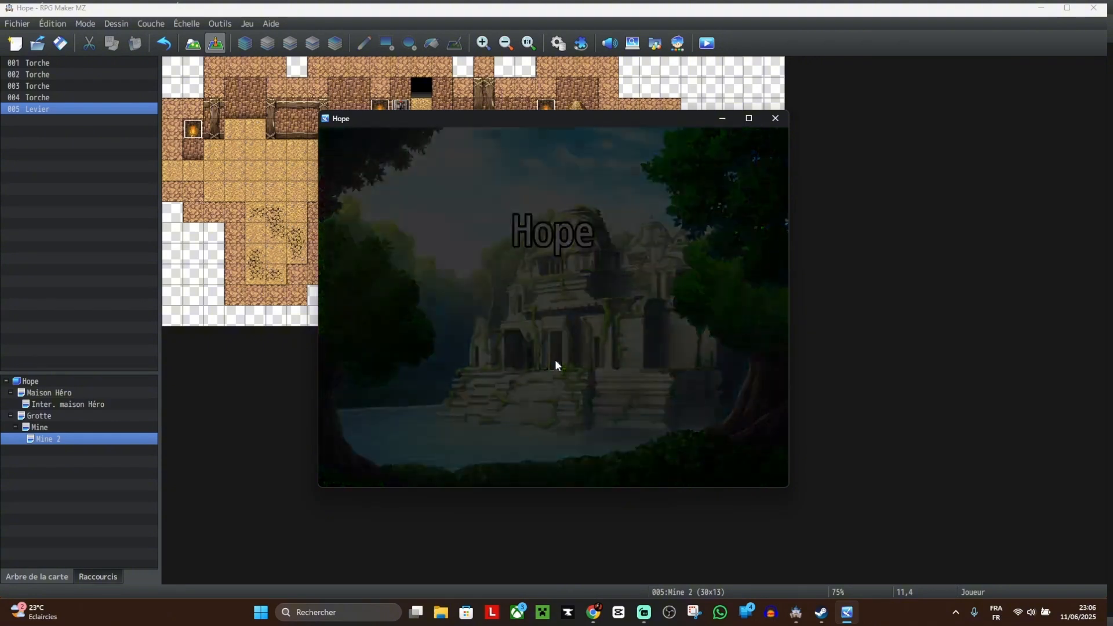
pyautogui.press('Up')
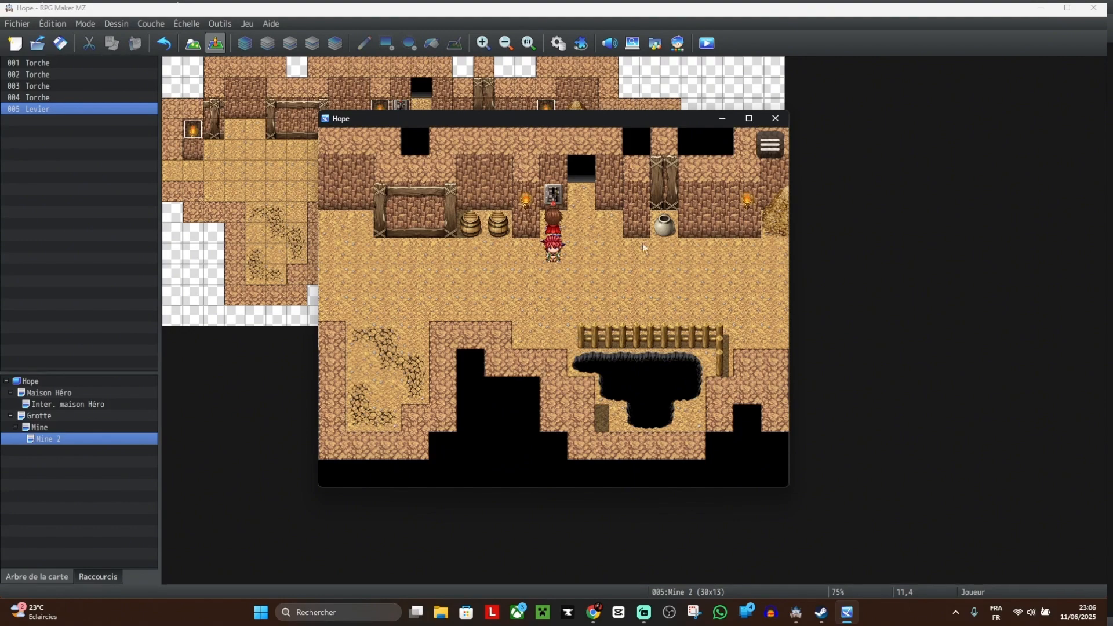
pyautogui.click(769, 124)
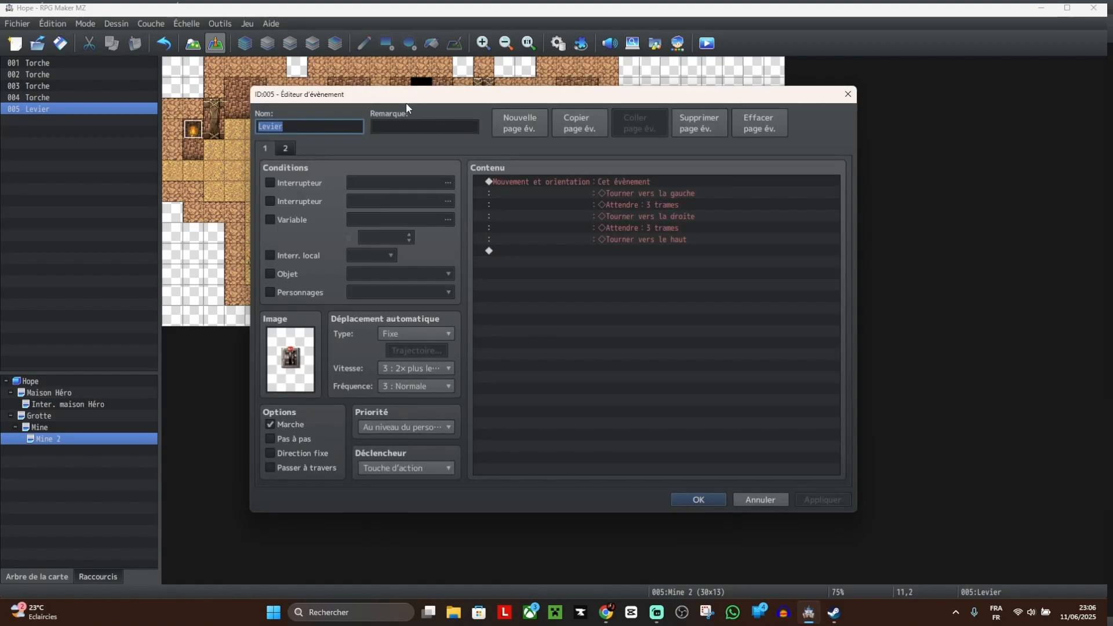
pyautogui.rightClick(605, 178)
pyautogui.click(695, 195)
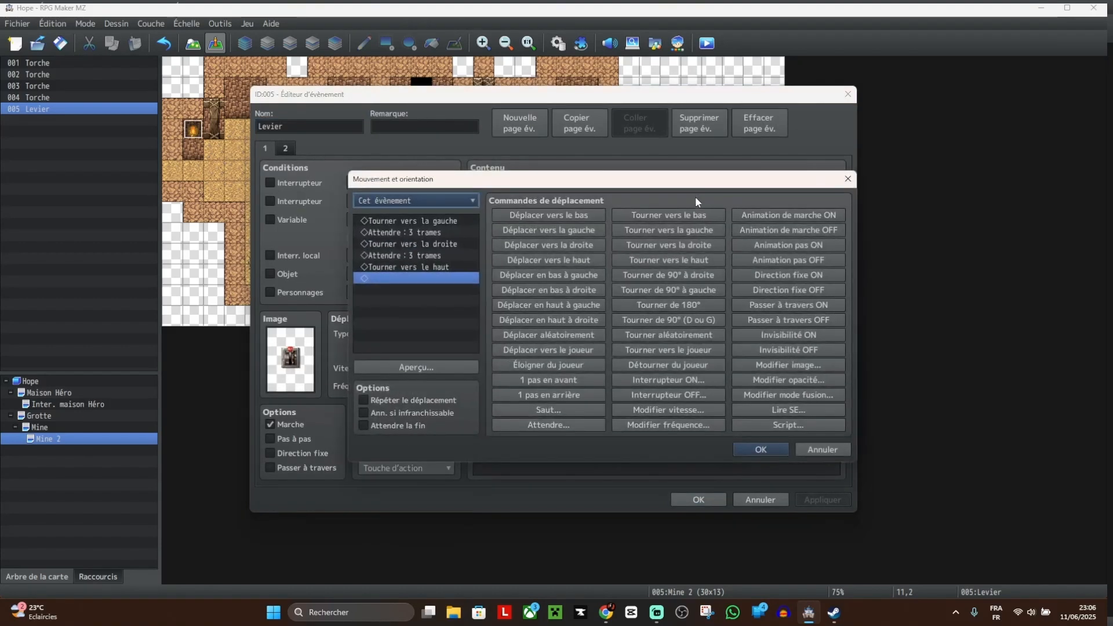
pyautogui.click(847, 180)
# Step: Insert a Lire SE command playing Switch2 above the movement route on page 1 of the Levier event and apply it
pyautogui.doubleClick(577, 182)
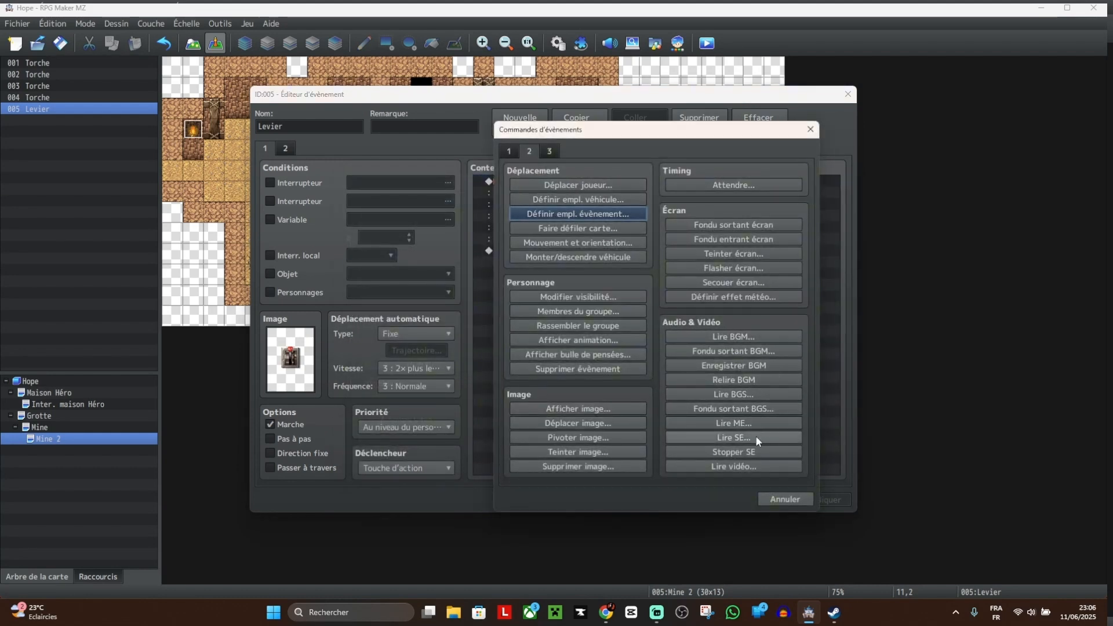
pyautogui.click(756, 436)
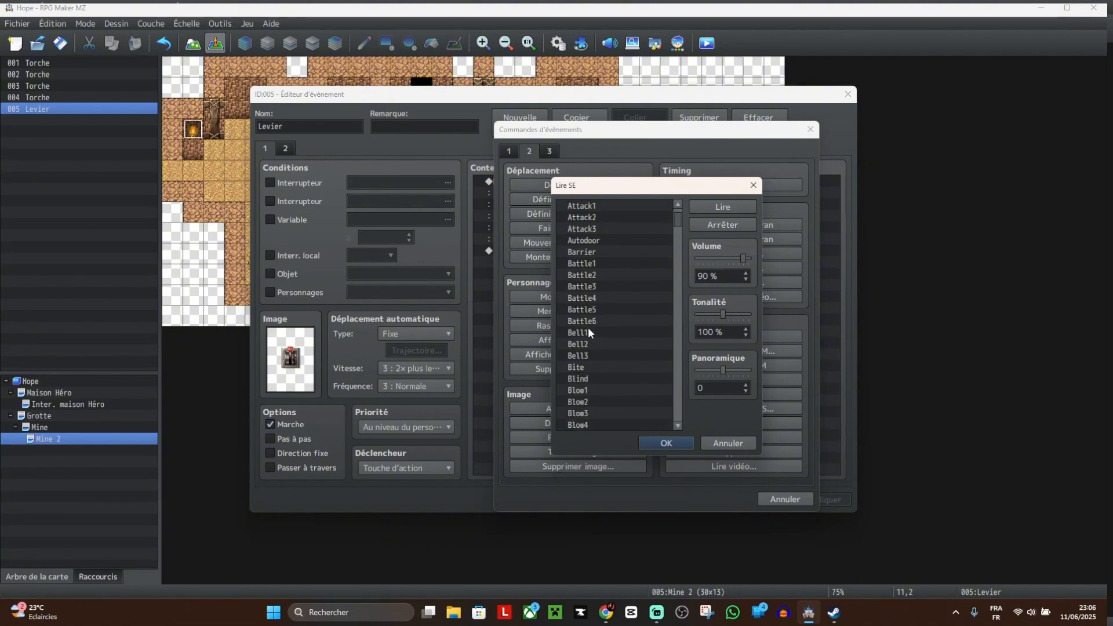
pyautogui.scroll(-10, 592, 334)
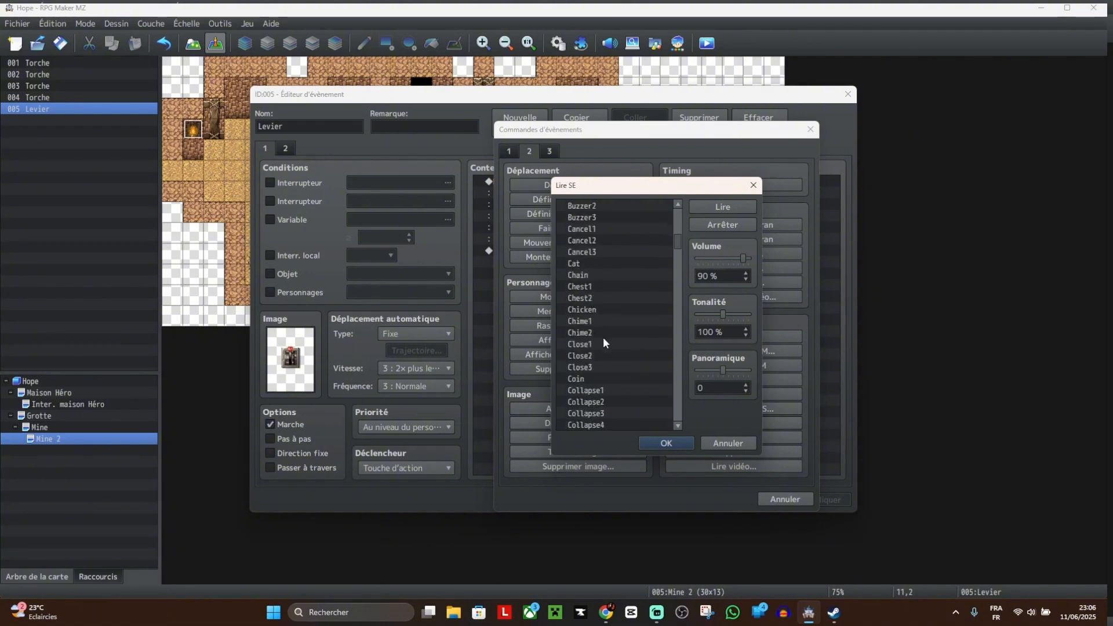
pyautogui.scroll(-8, 645, 372)
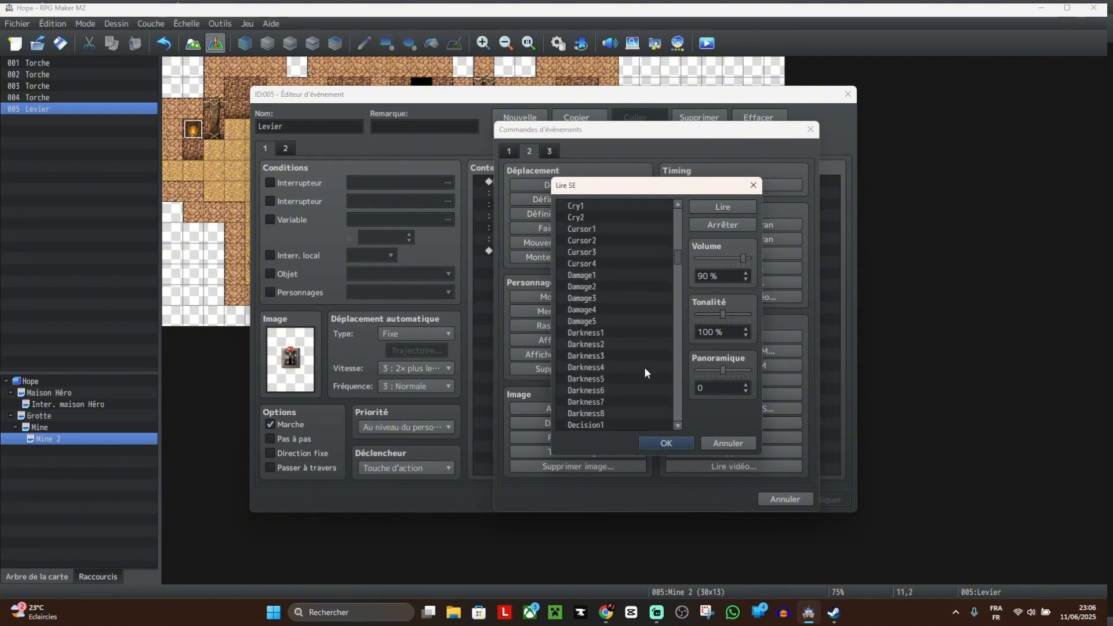
pyautogui.scroll(-10, 646, 371)
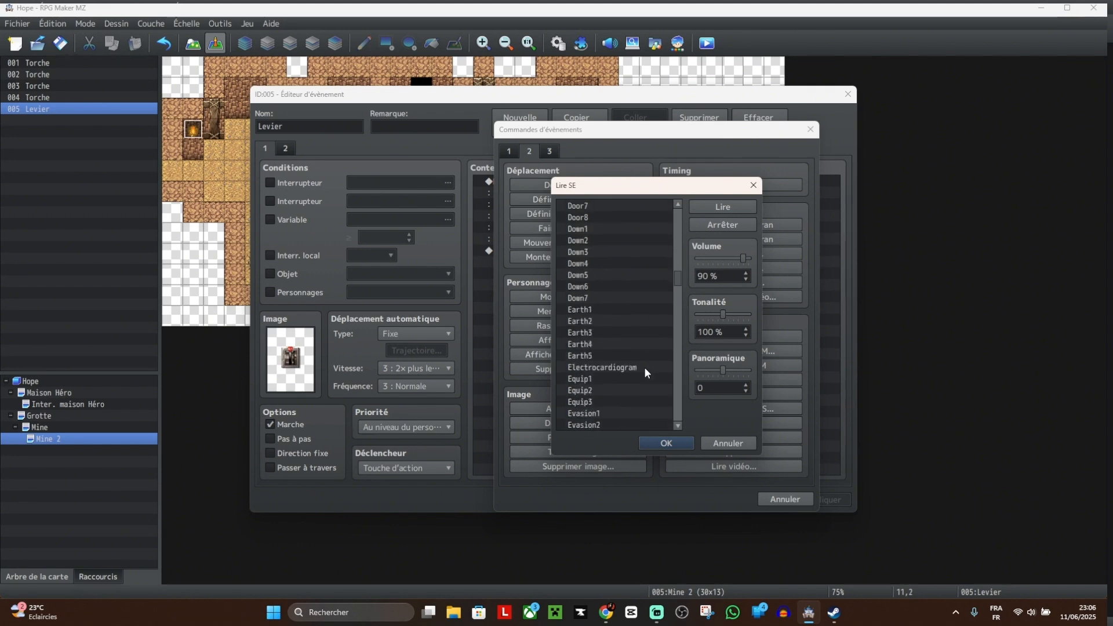
pyautogui.scroll(-20, 645, 367)
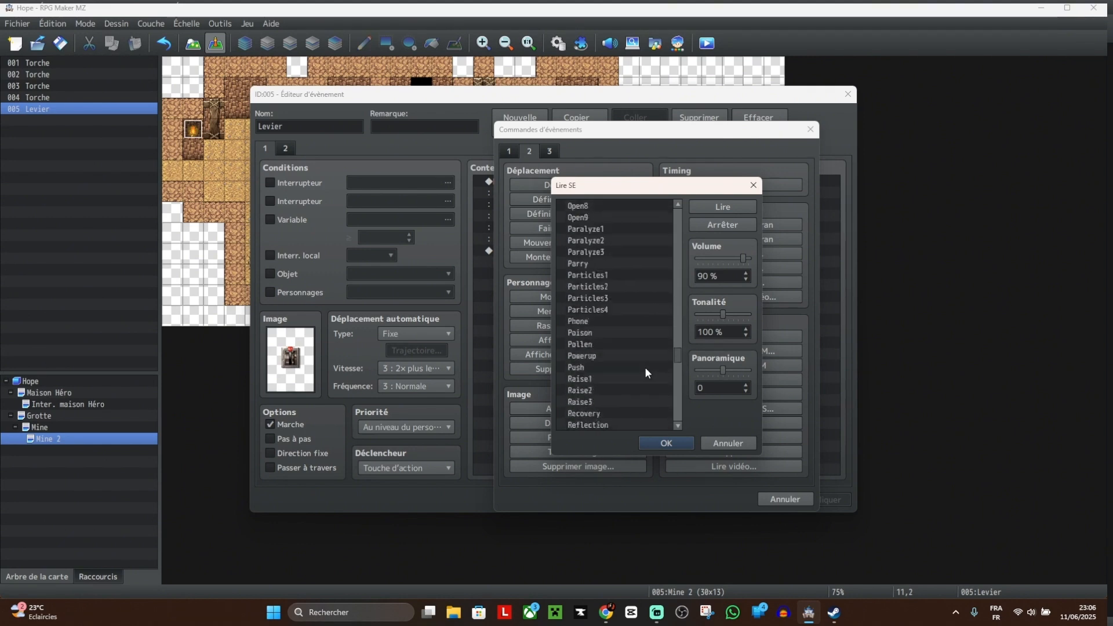
pyautogui.scroll(-20, 645, 367)
pyautogui.scroll(3, 645, 367)
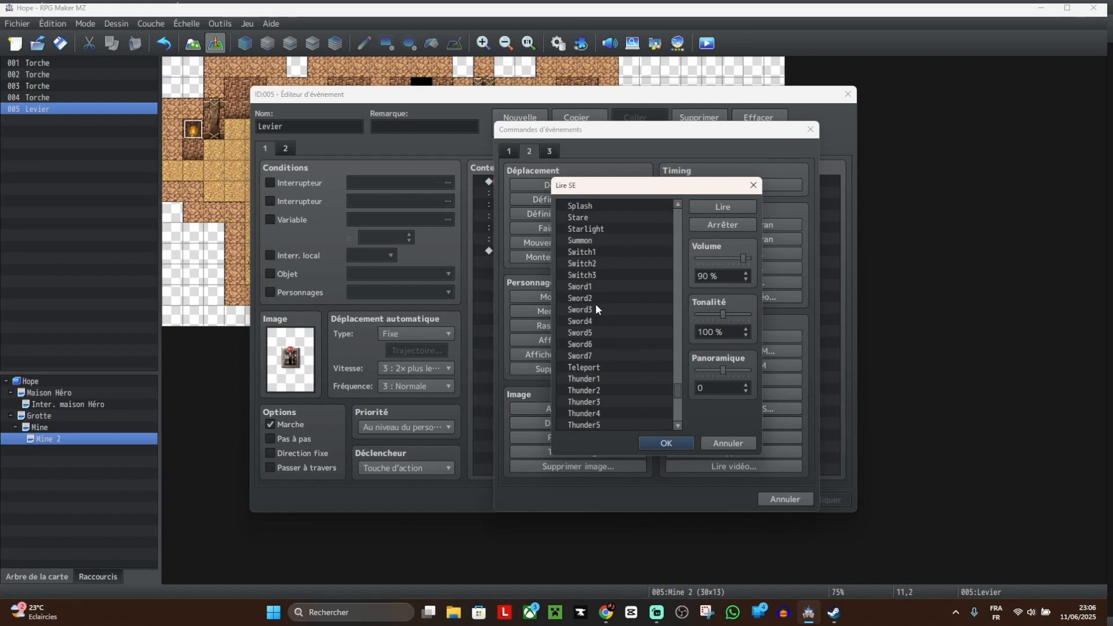
pyautogui.click(596, 252)
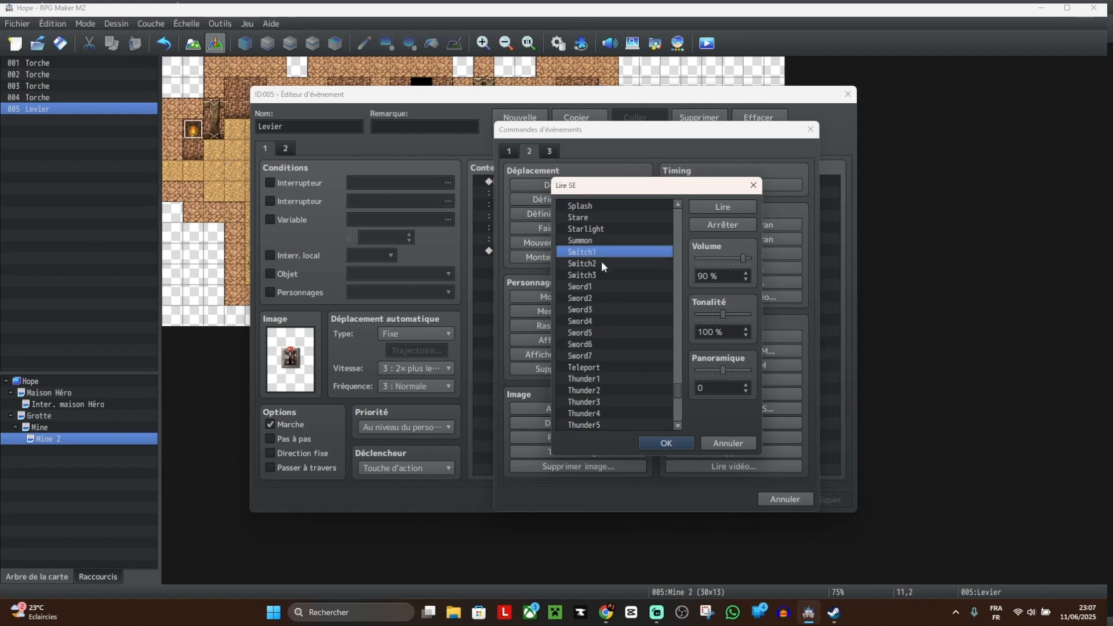
pyautogui.click(604, 275)
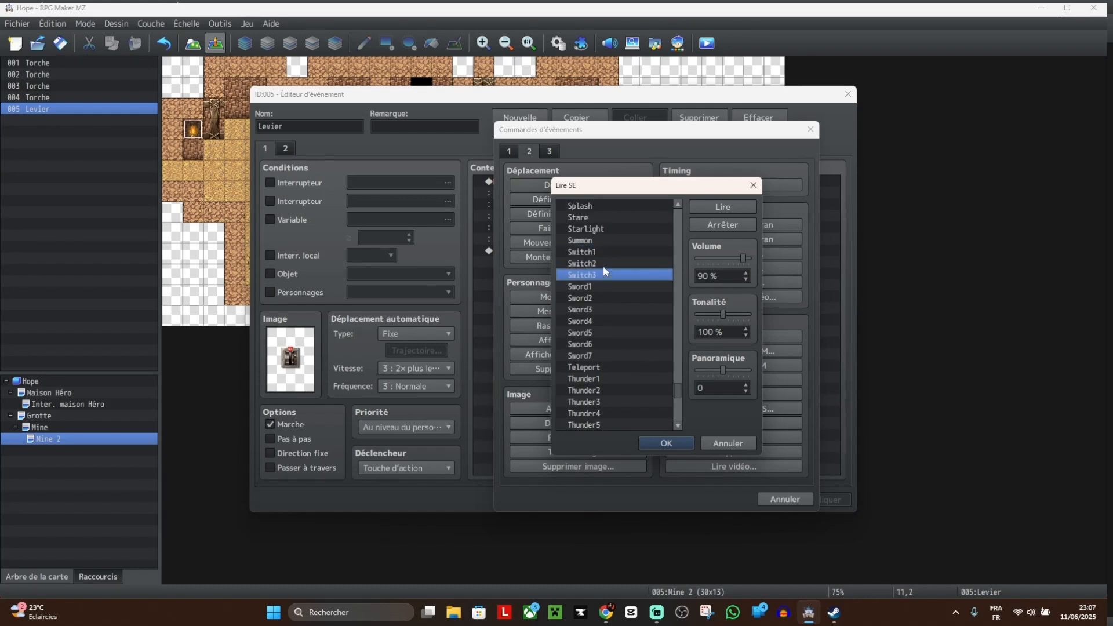
pyautogui.click(603, 263)
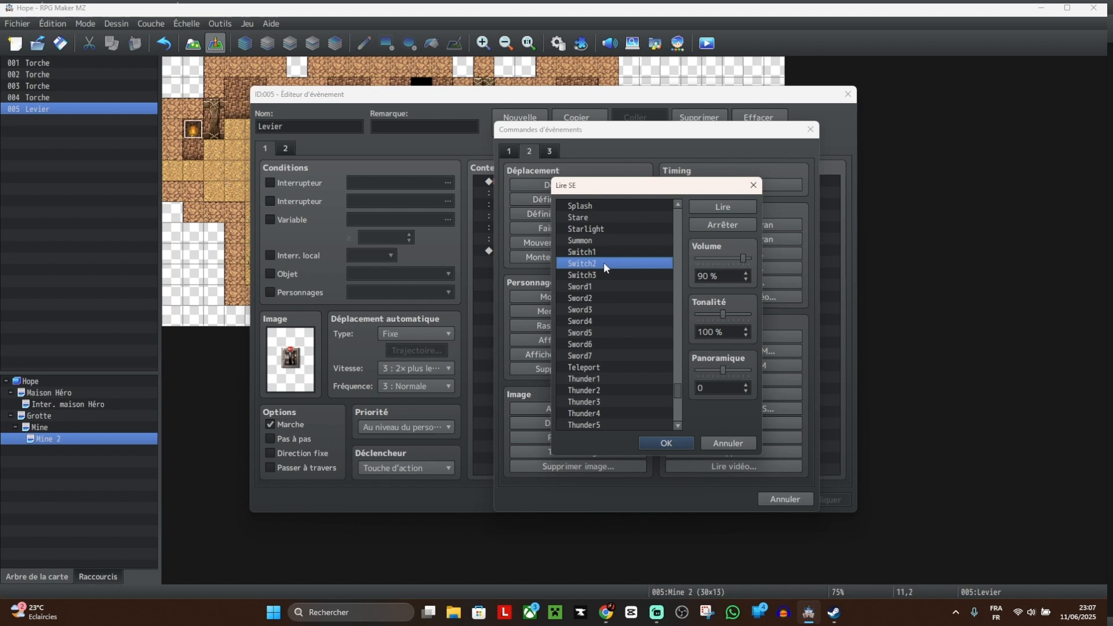
pyautogui.click(666, 443)
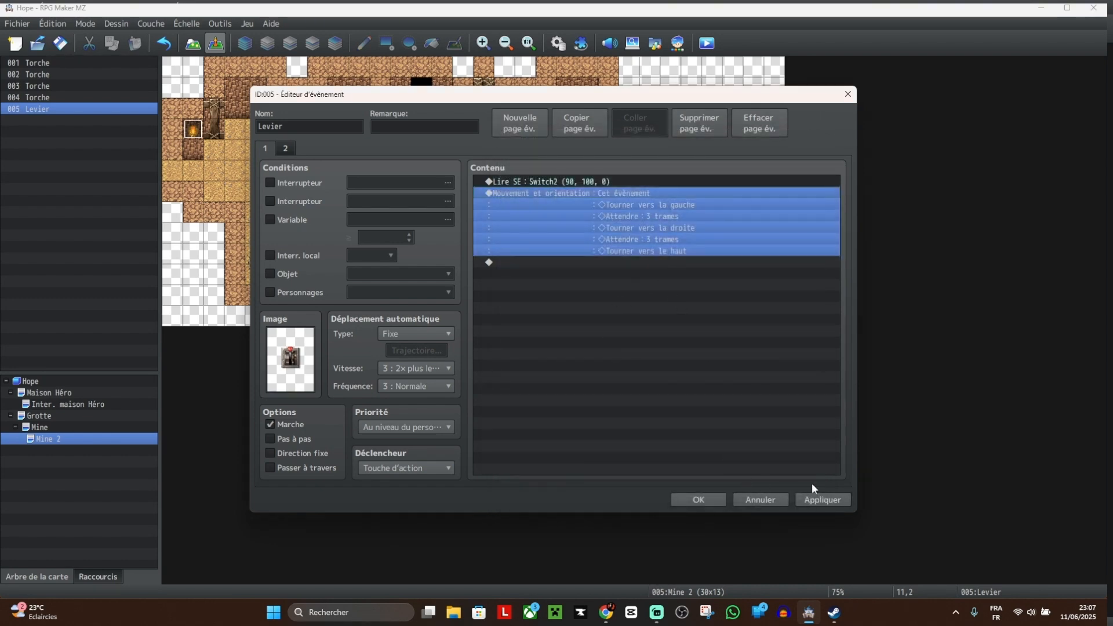
pyautogui.click(820, 498)
pyautogui.click(848, 93)
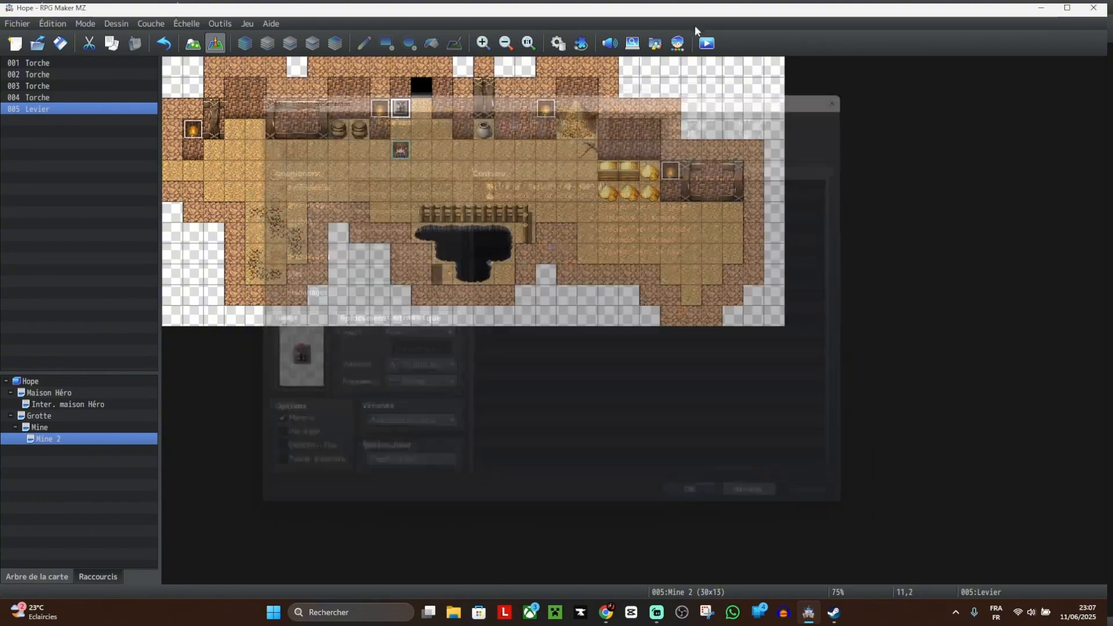
# Step: Save the changes and playtest a new game to try the lever with its sound effect, closing the test at the end
pyautogui.click(706, 42)
pyautogui.click(561, 324)
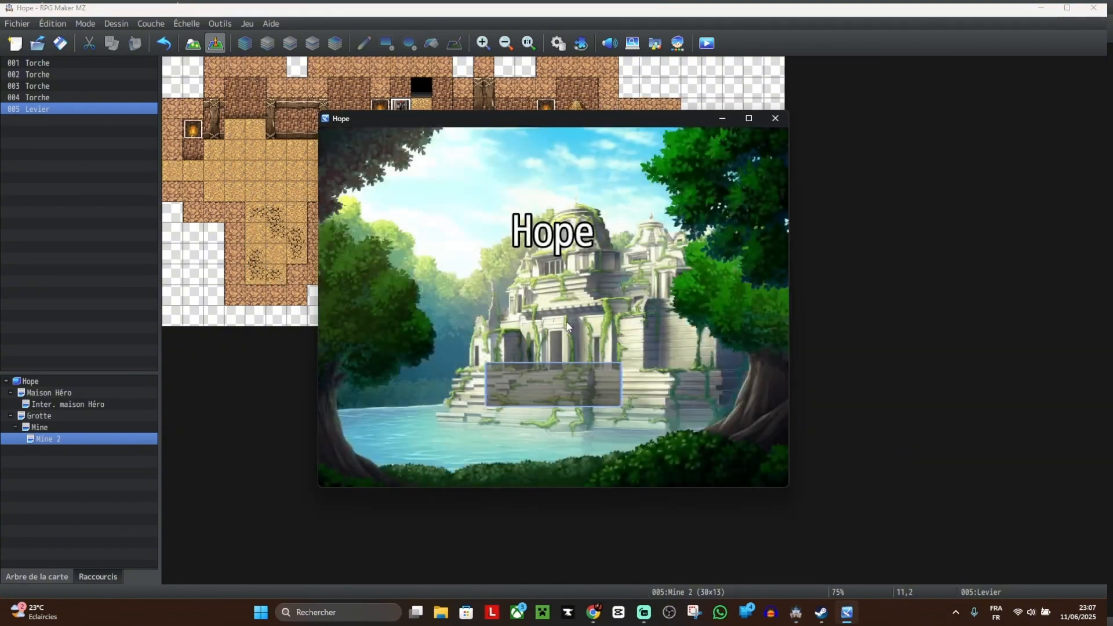
pyautogui.click(558, 358)
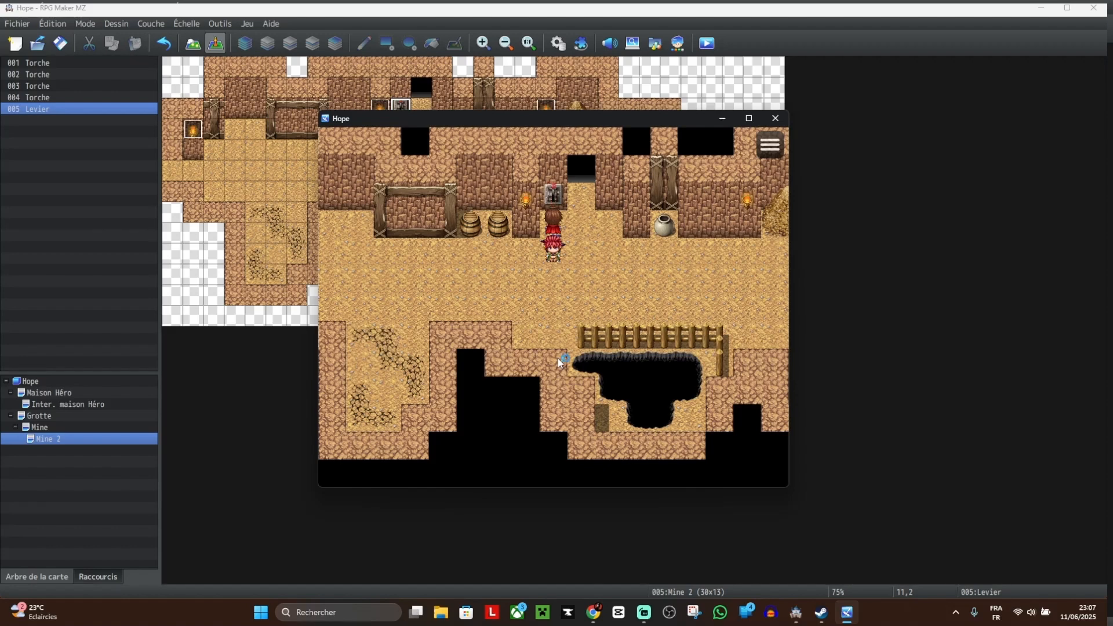
pyautogui.click(777, 120)
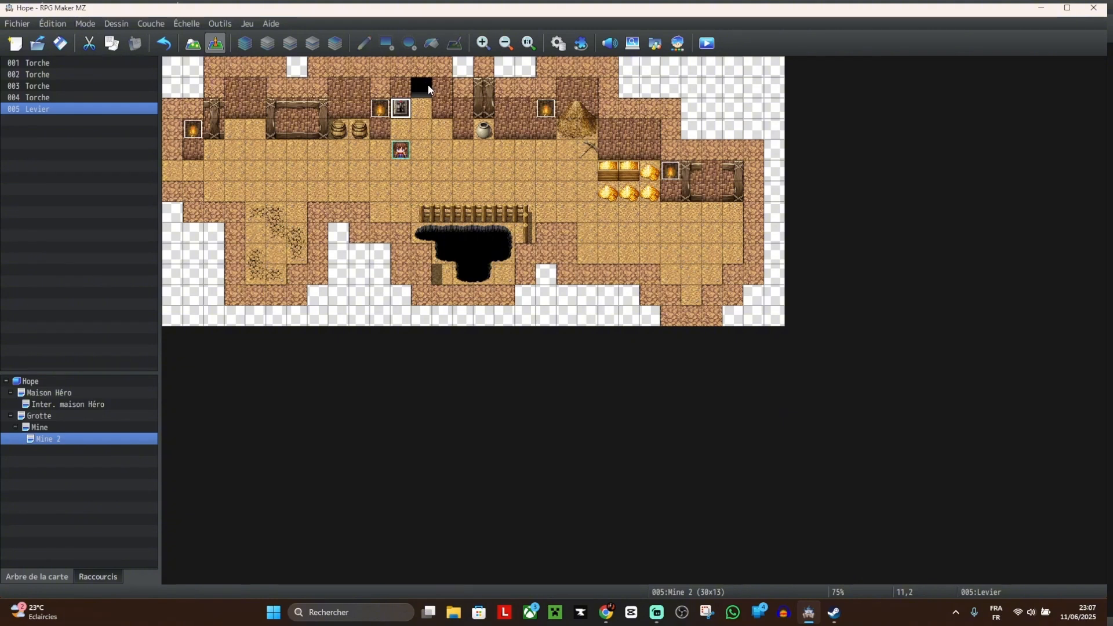
# Step: Create an event on the black doorway tile beside the lever and give it the closed dark metal door image from !Door1
pyautogui.doubleClick(416, 82)
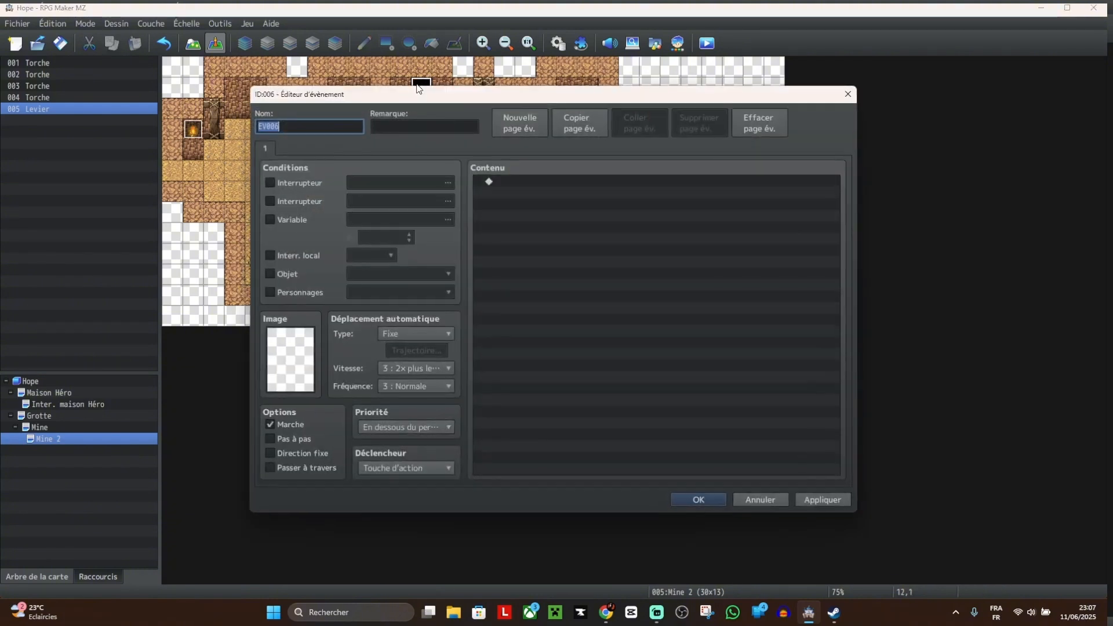
pyautogui.doubleClick(294, 364)
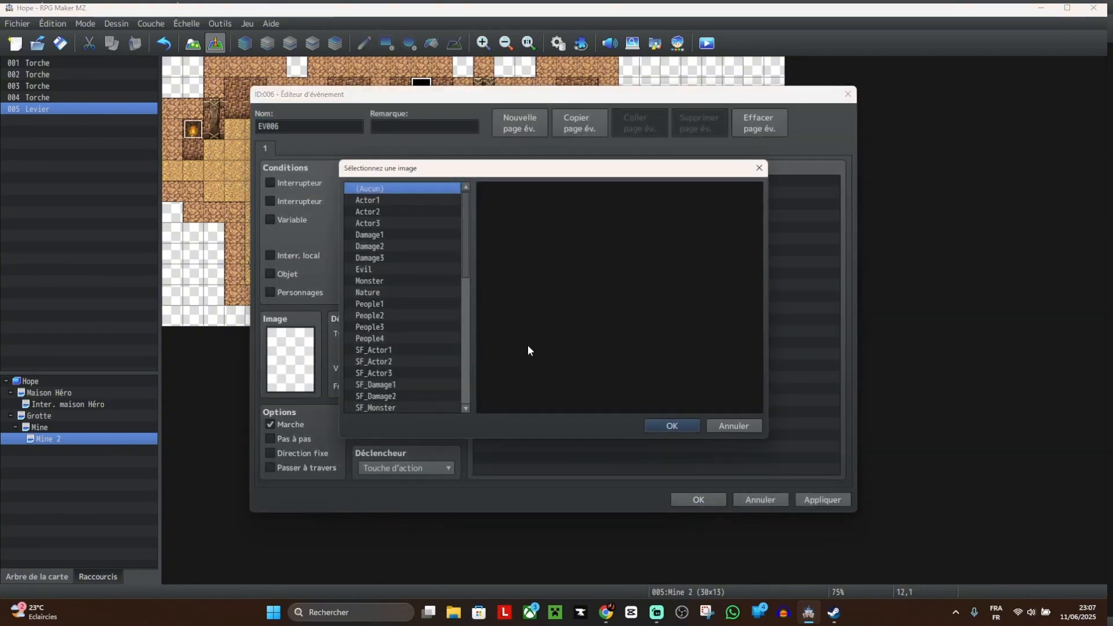
pyautogui.scroll(-4, 406, 311)
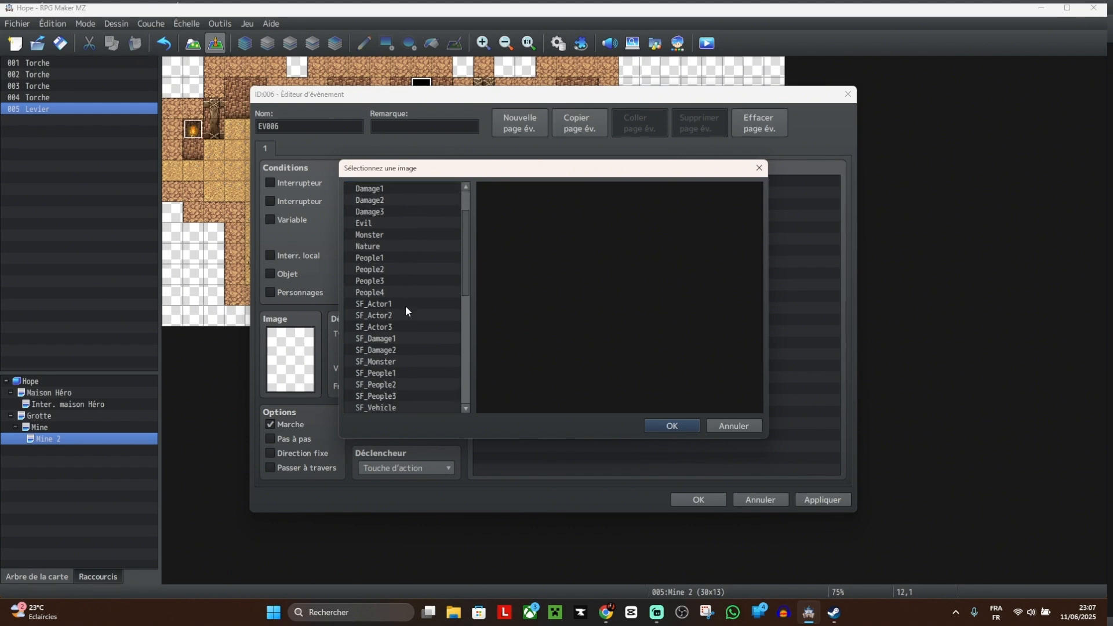
pyautogui.click(402, 351)
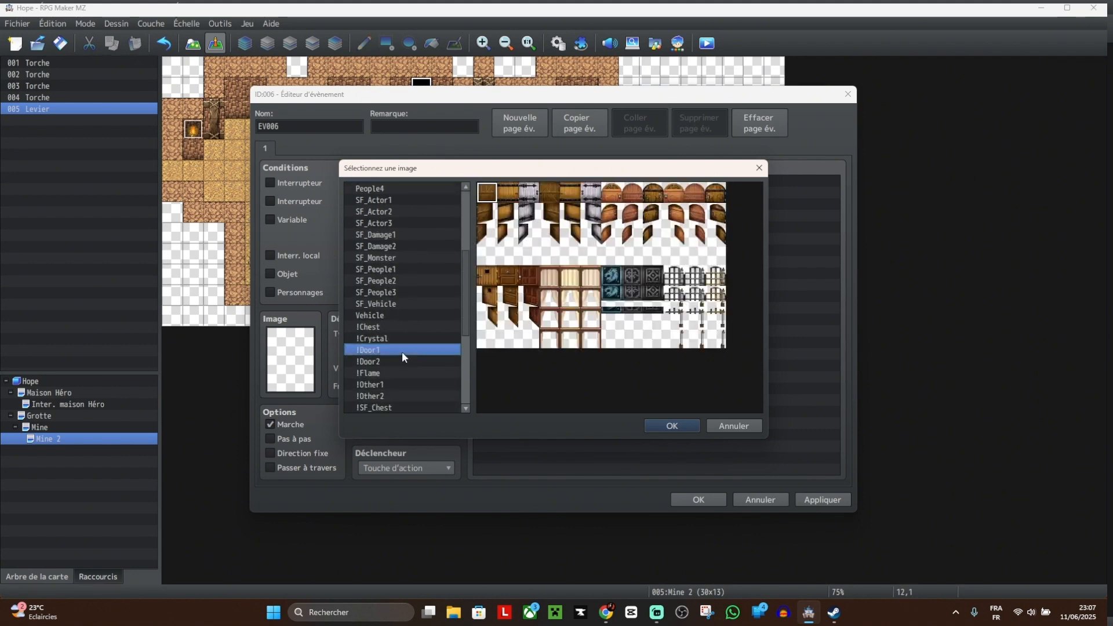
pyautogui.click(404, 361)
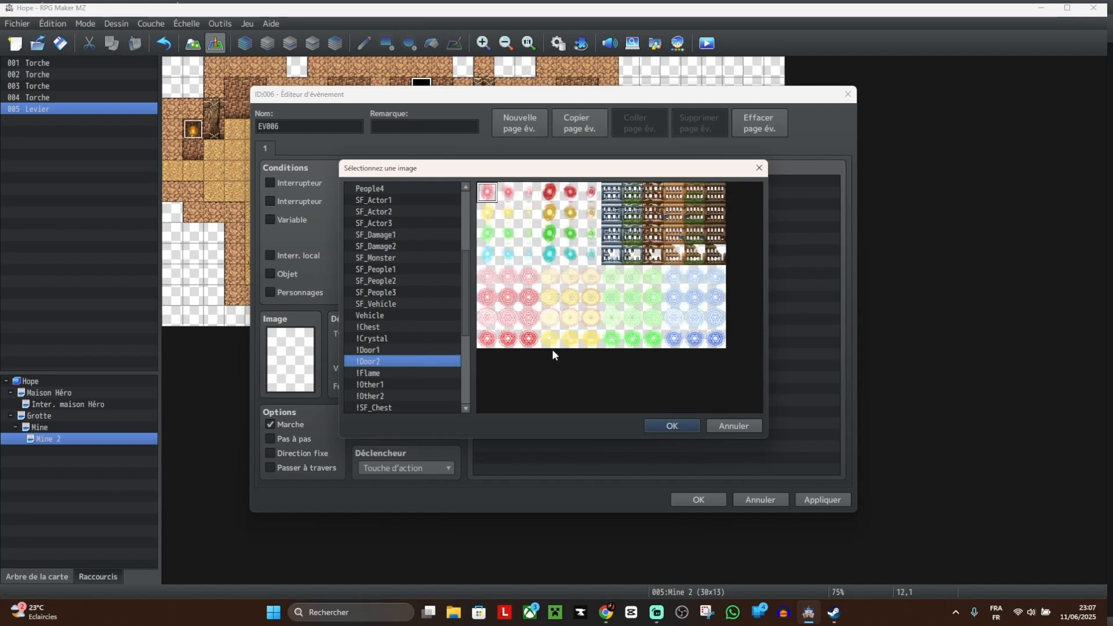
pyautogui.click(393, 350)
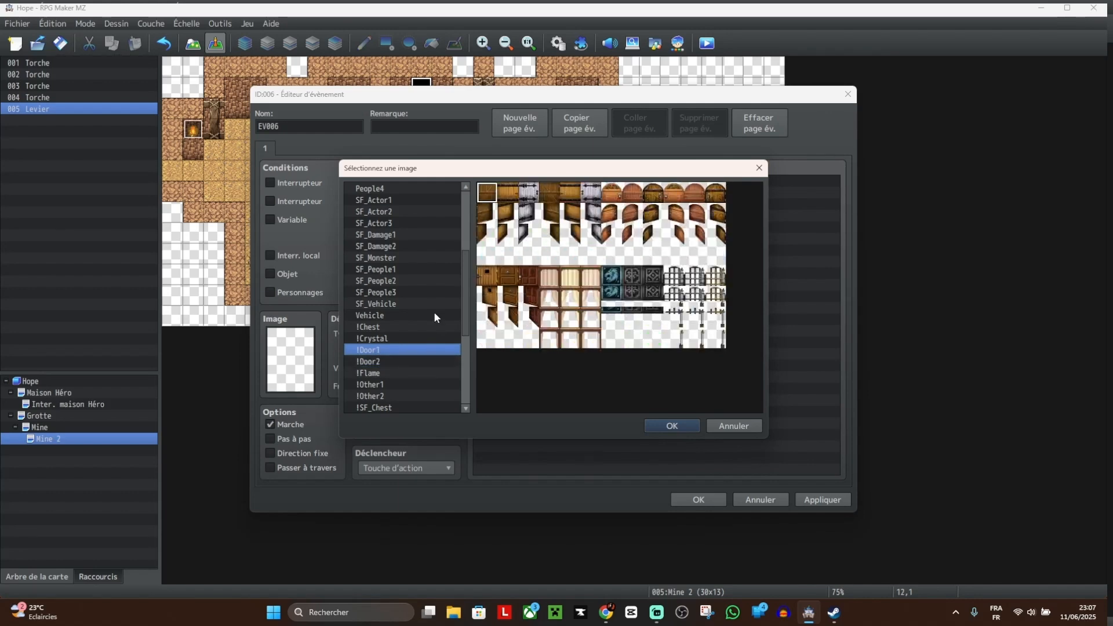
pyautogui.click(634, 275)
pyautogui.click(678, 425)
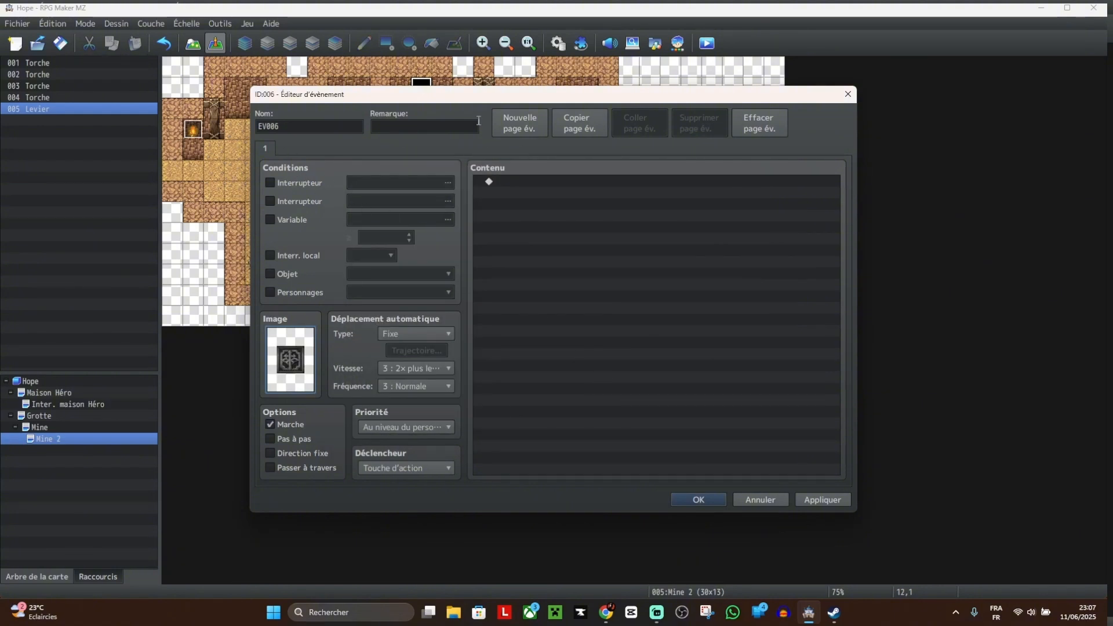
# Step: Add a second page to the door event and set its image to the empty open frame of the metal door in !Door1
pyautogui.click(508, 127)
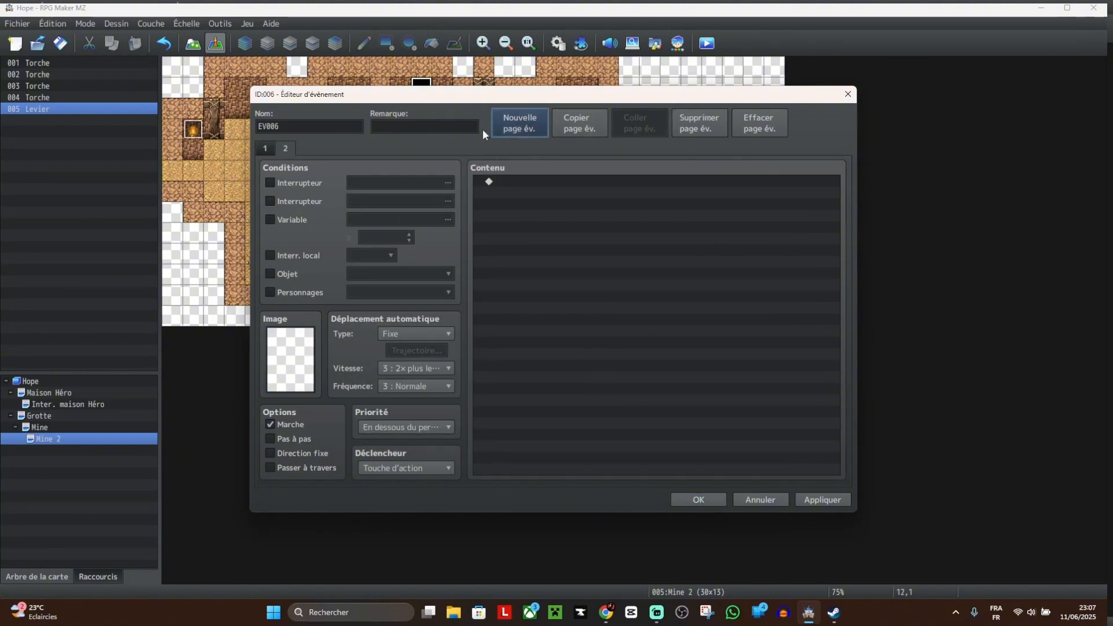
pyautogui.doubleClick(292, 376)
pyautogui.scroll(-4, 420, 290)
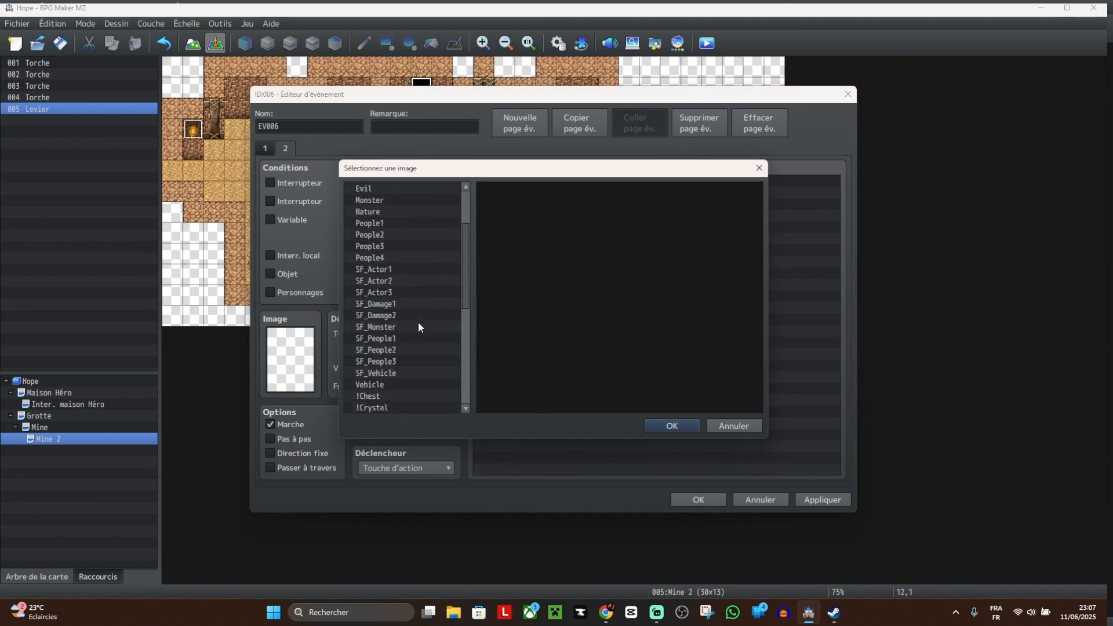
pyautogui.click(380, 385)
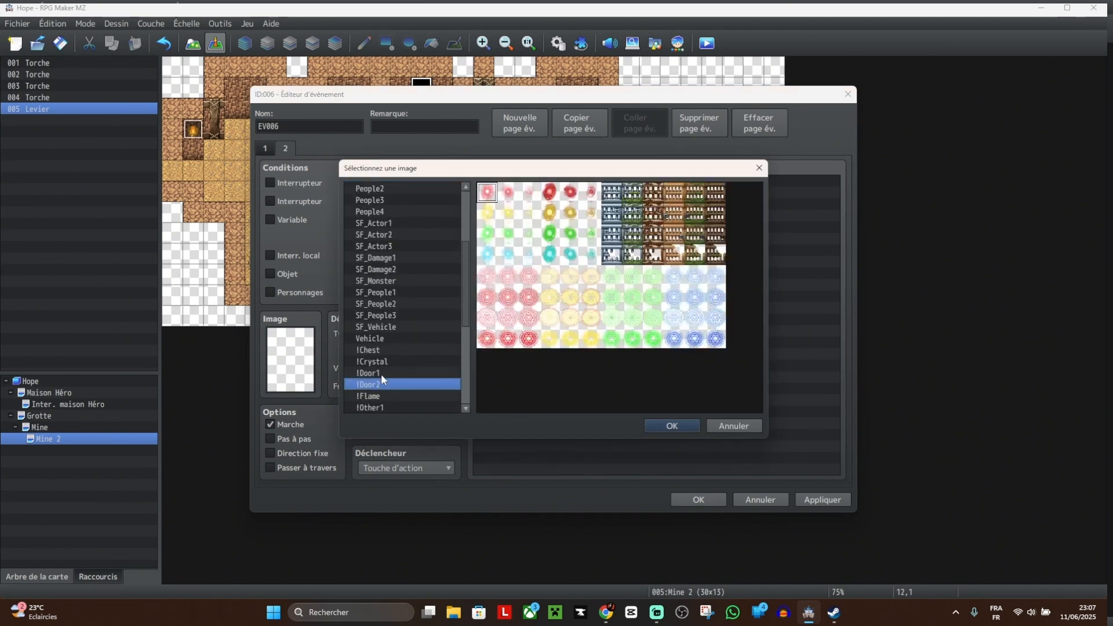
pyautogui.click(380, 373)
pyautogui.click(630, 338)
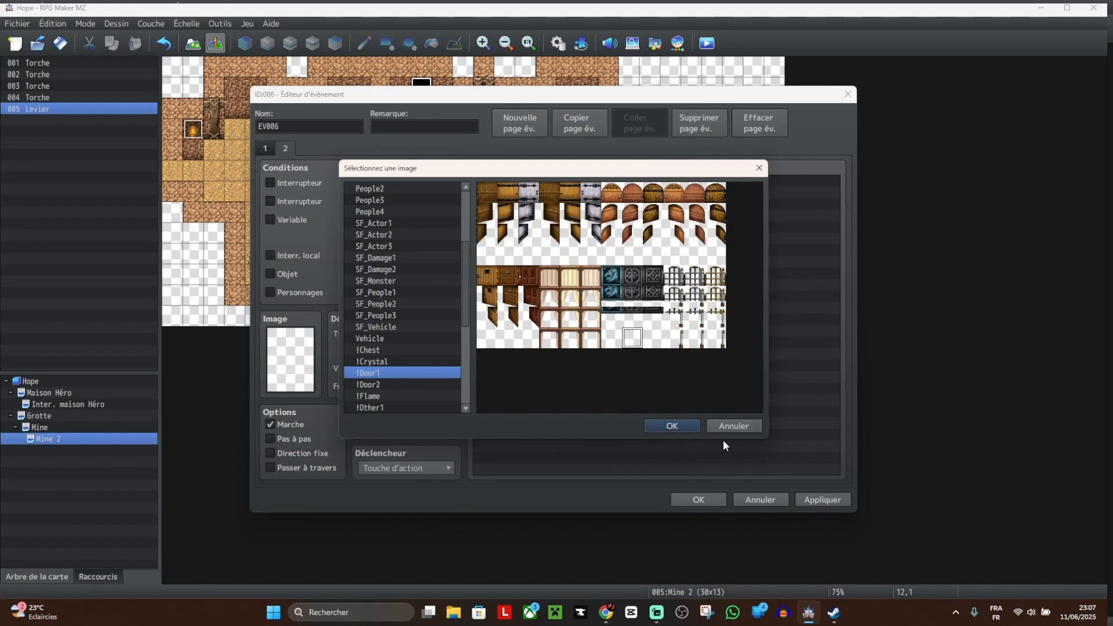
pyautogui.click(671, 426)
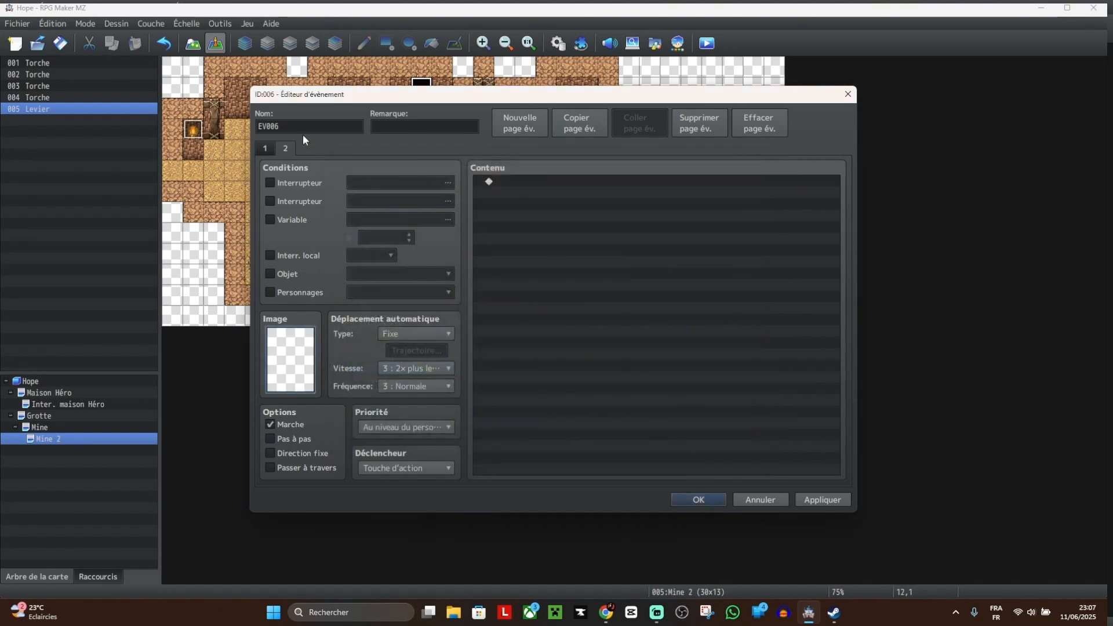
# Step: Make page 2 of the door event conditional on the switch 0002 Levier
pyautogui.click(270, 183)
pyautogui.click(360, 182)
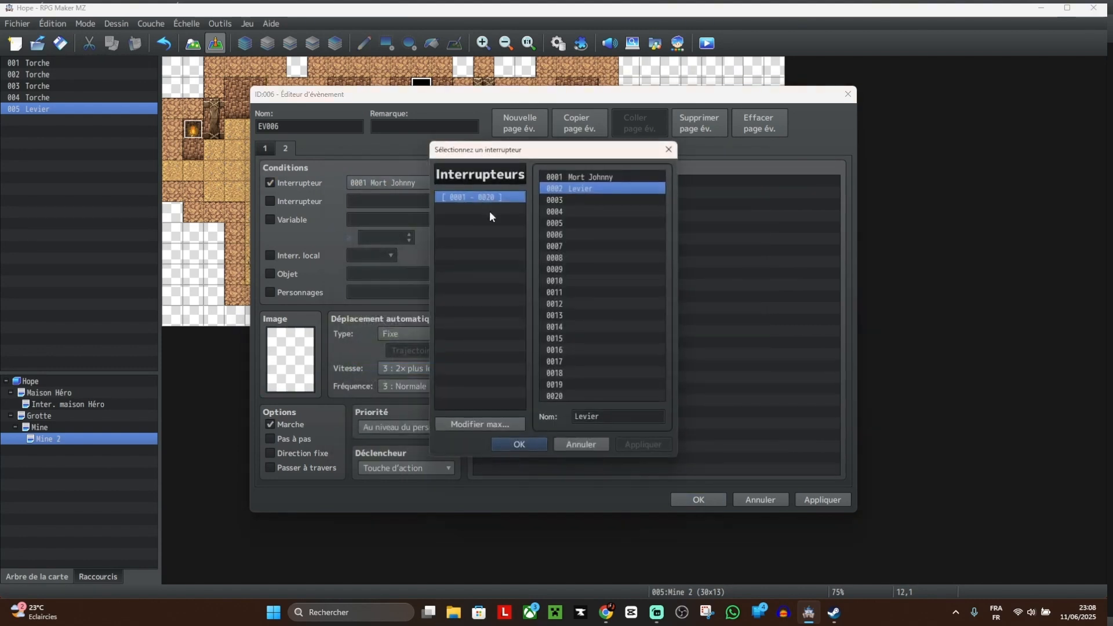
pyautogui.click(535, 443)
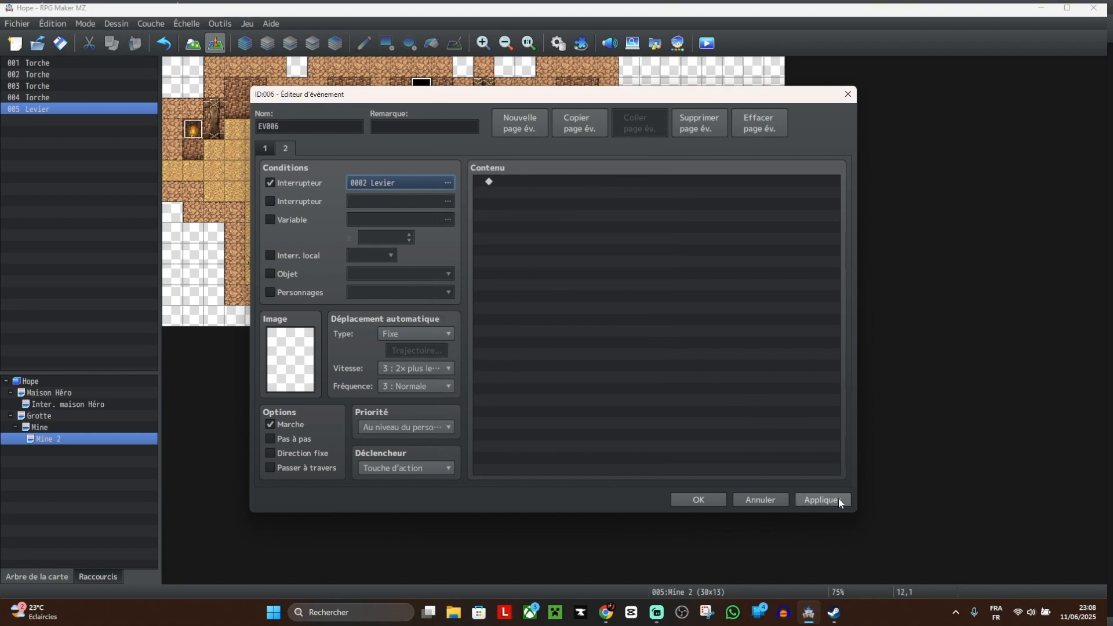
# Step: On page 1 of the door event, start a Mouvement et orientation command targeting Cet évènement with Attendre la fin disabled
pyautogui.click(266, 149)
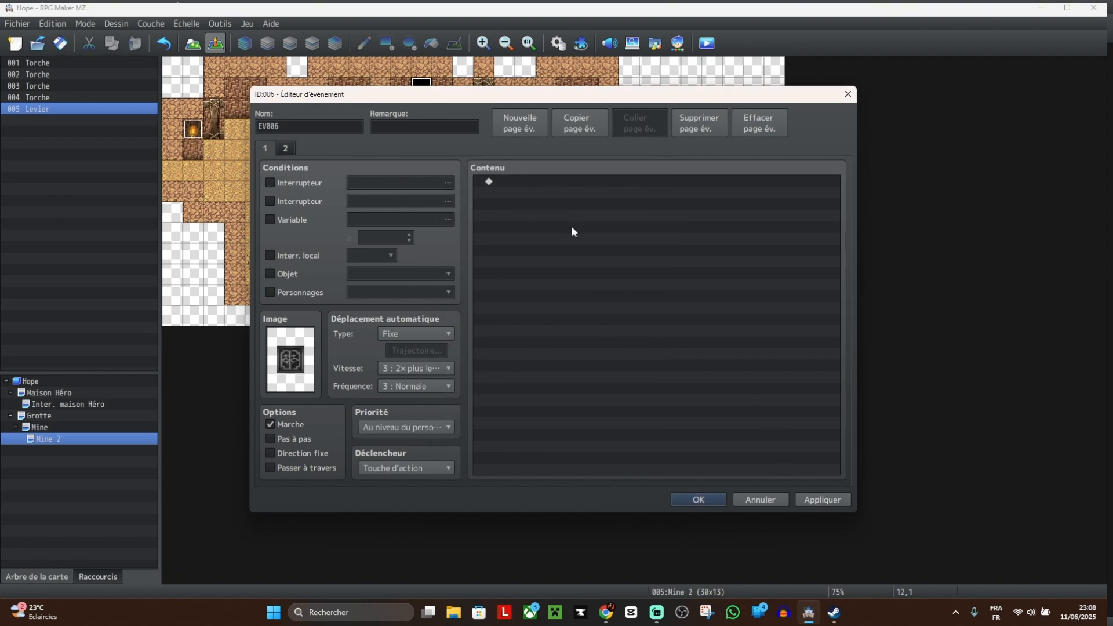
pyautogui.doubleClick(582, 182)
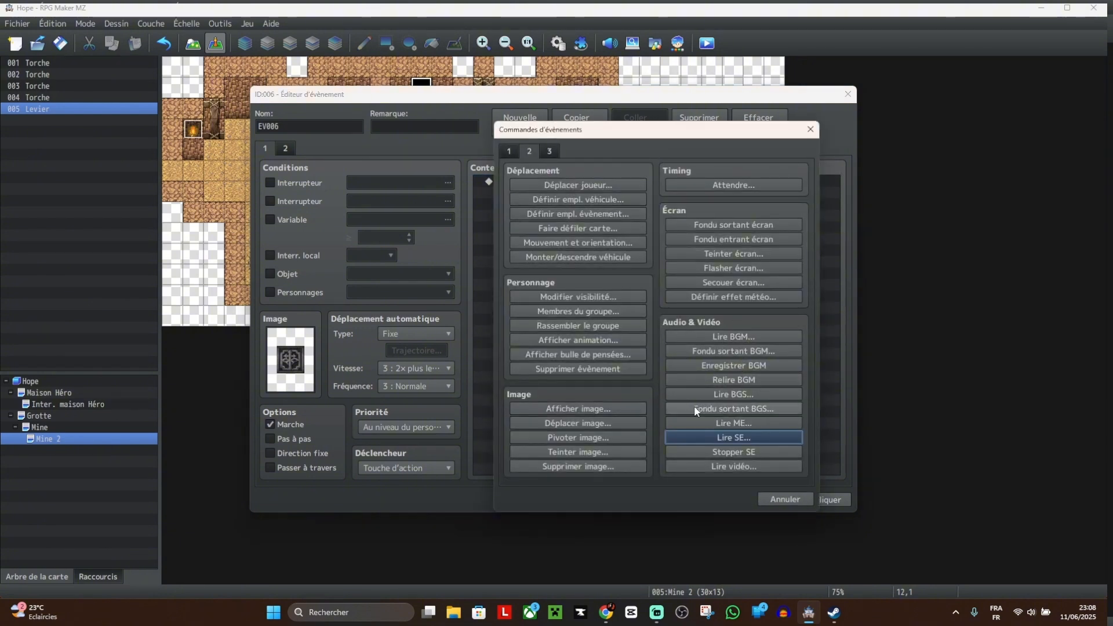
pyautogui.click(611, 243)
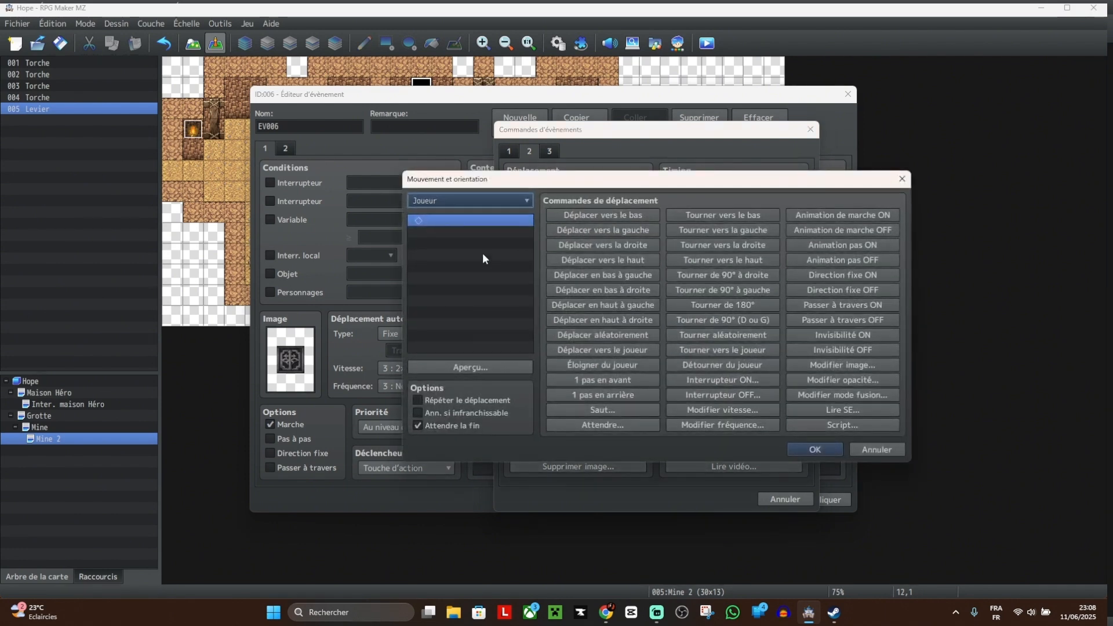
pyautogui.click(485, 200)
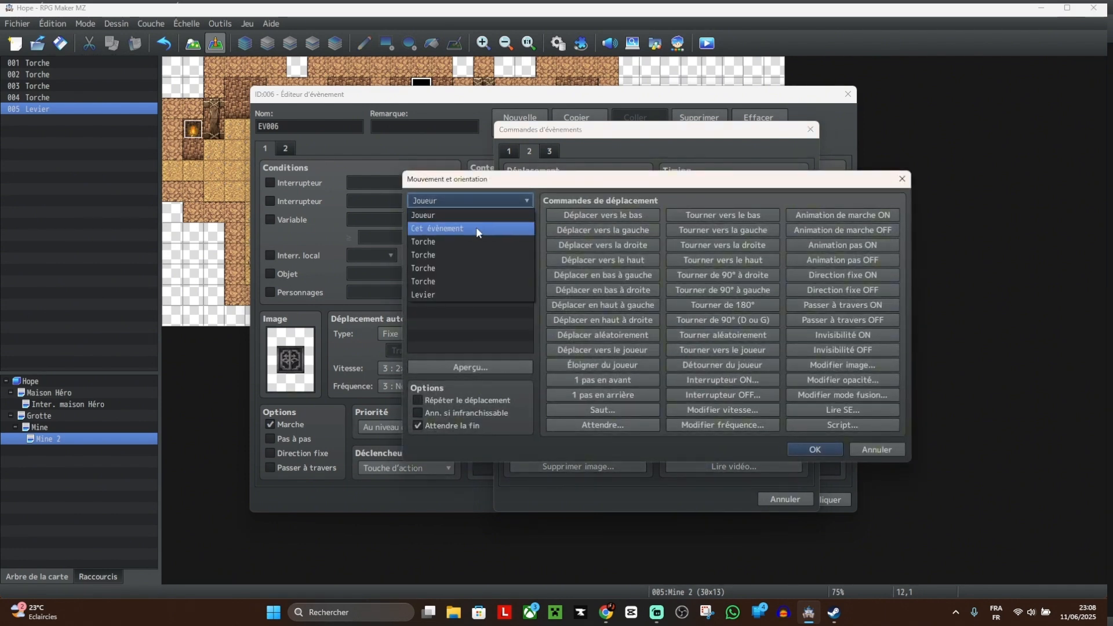
pyautogui.click(475, 228)
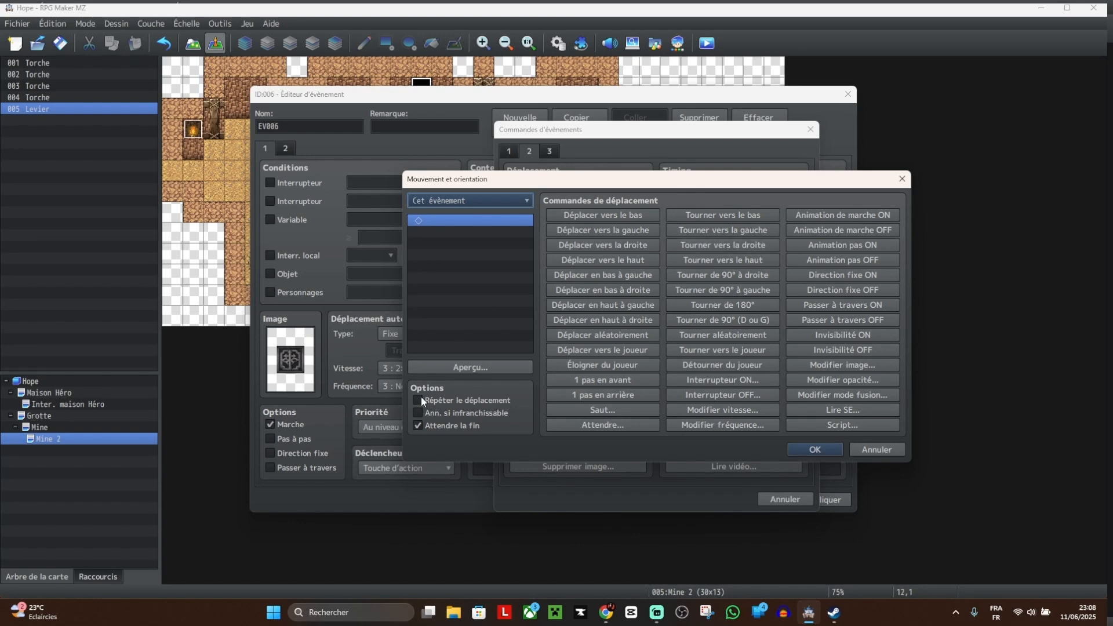
pyautogui.click(452, 428)
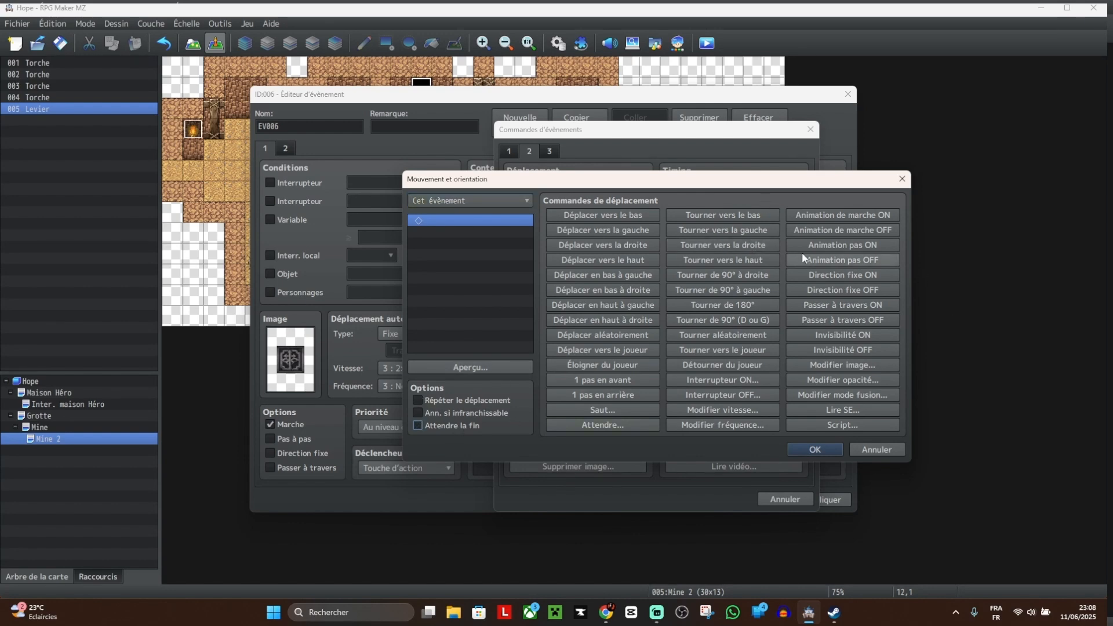
# Step: Build the door's movement route: turn left, wait 6 frames, turn right, wait 6 frames, turn up
pyautogui.click(767, 228)
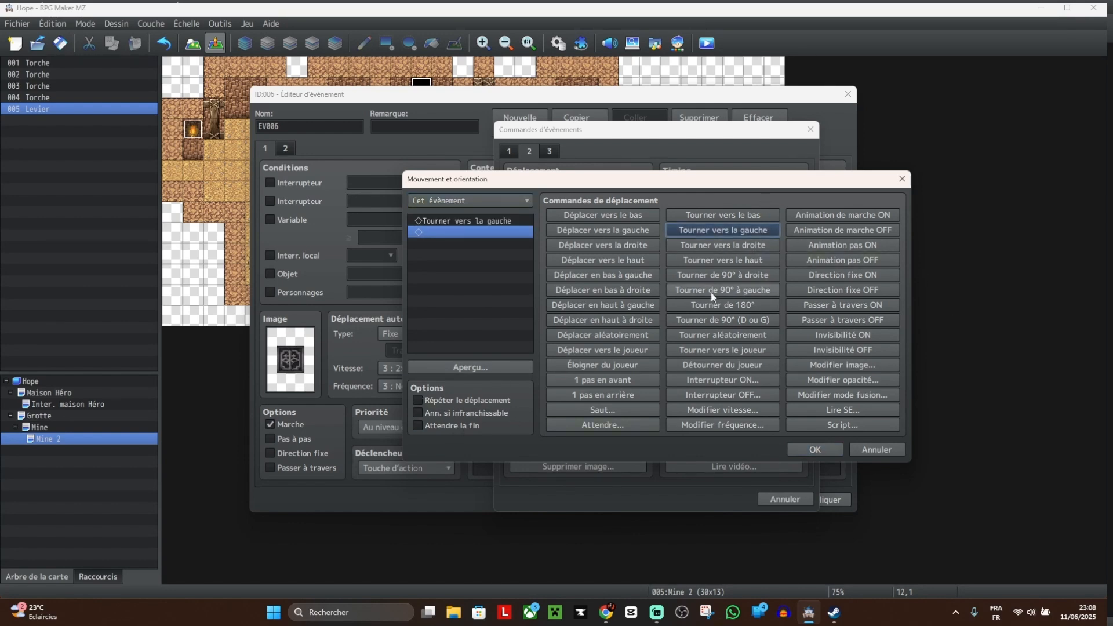
pyautogui.click(624, 424)
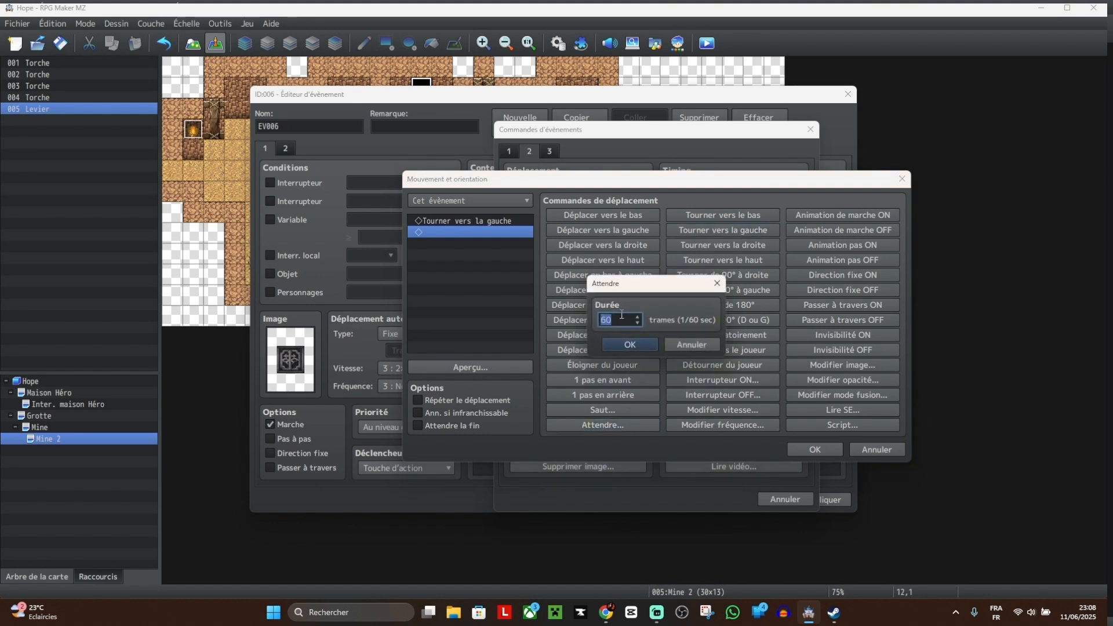
pyautogui.write('6')
pyautogui.click(628, 346)
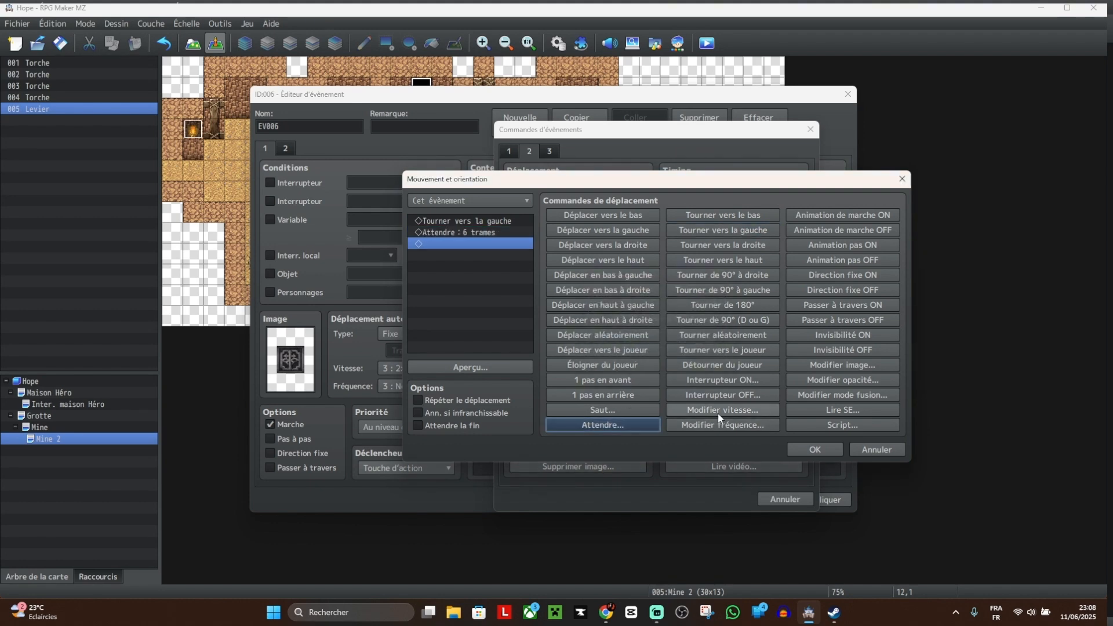
pyautogui.click(738, 245)
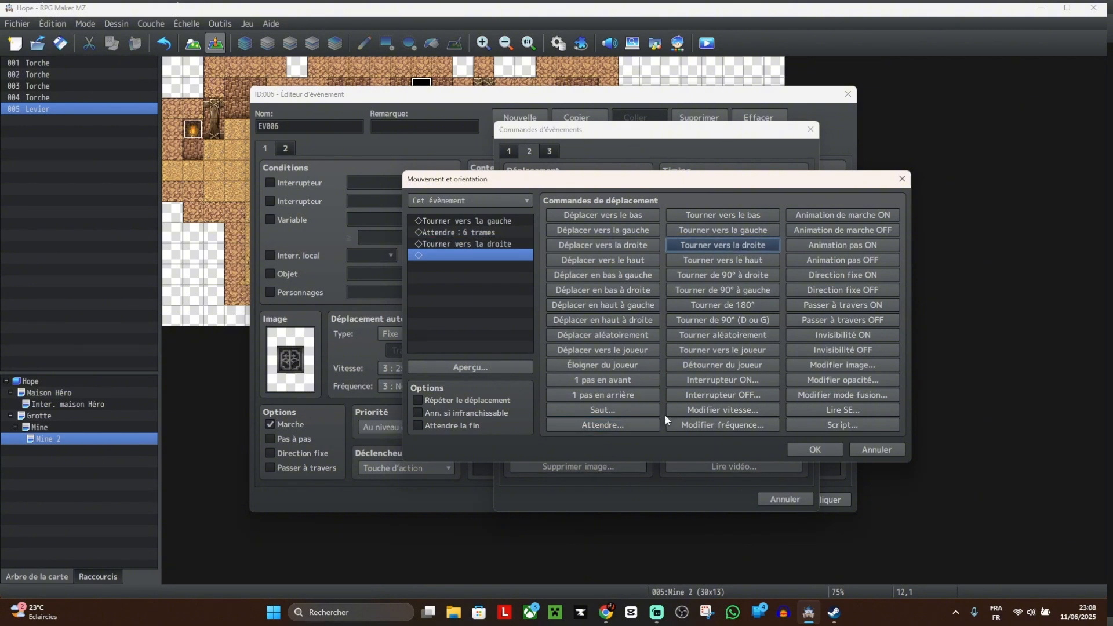
pyautogui.click(619, 423)
pyautogui.write('6')
pyautogui.click(637, 342)
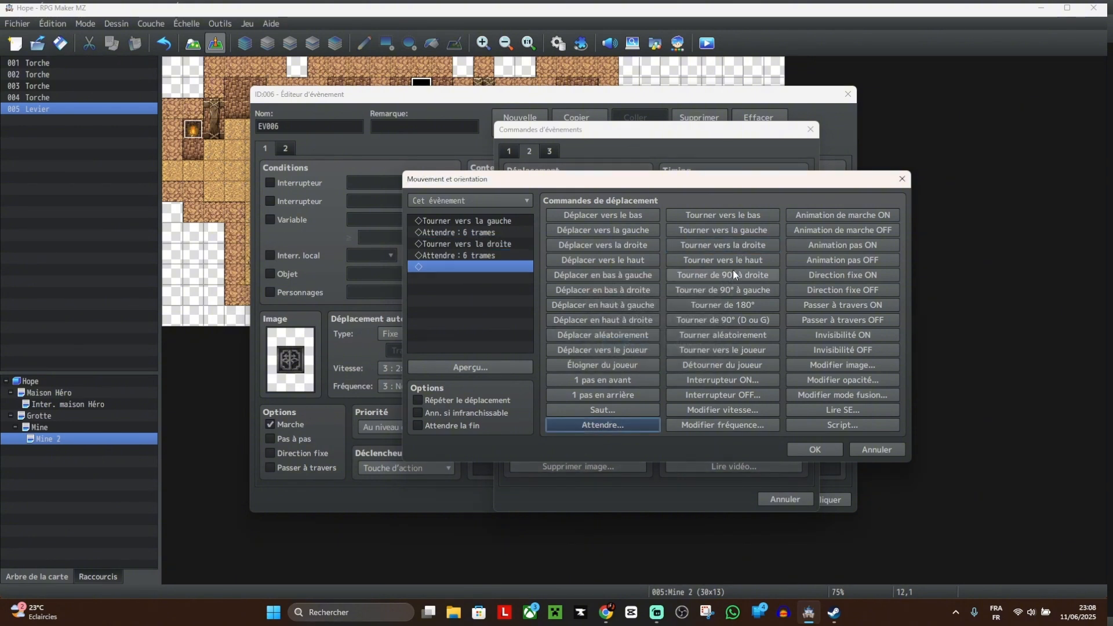
pyautogui.click(728, 261)
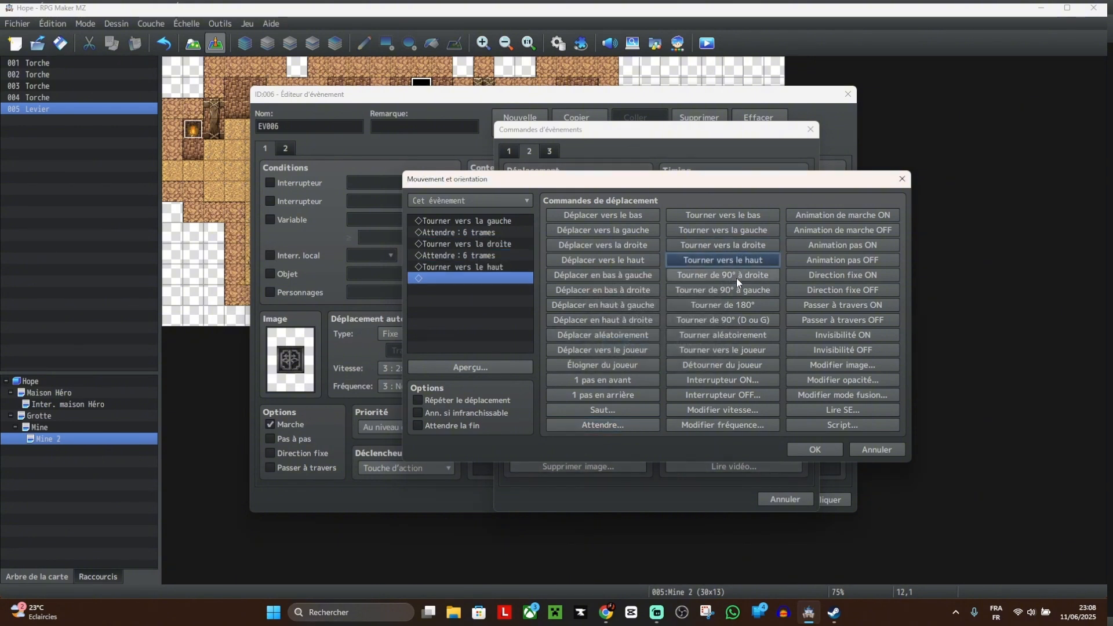
pyautogui.click(825, 449)
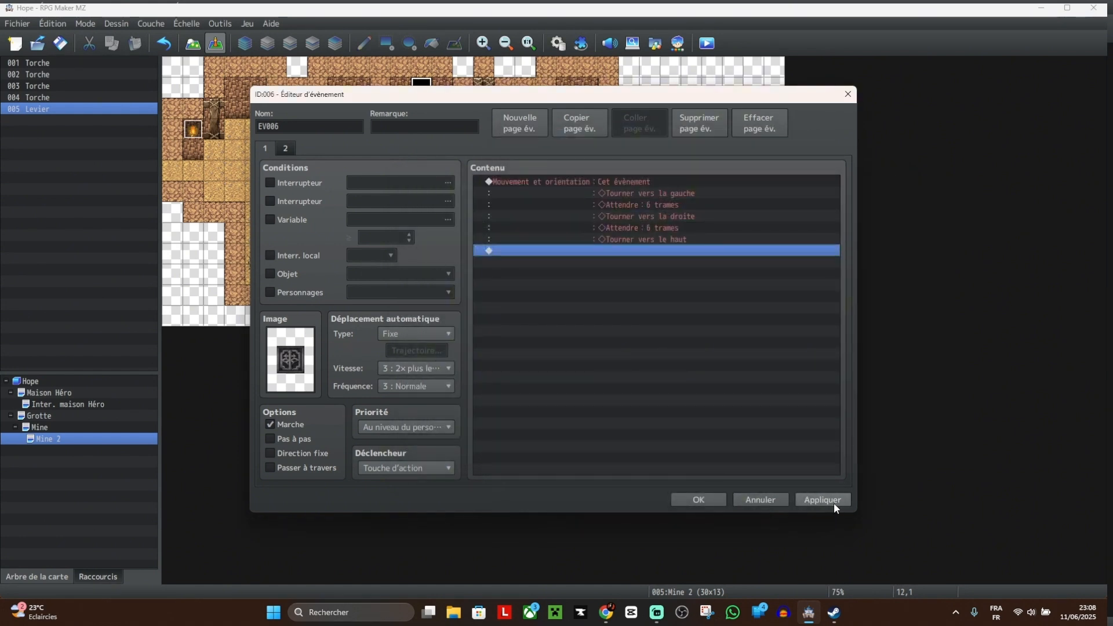
# Step: Apply the door event's changes and close its editor
pyautogui.doubleClick(641, 250)
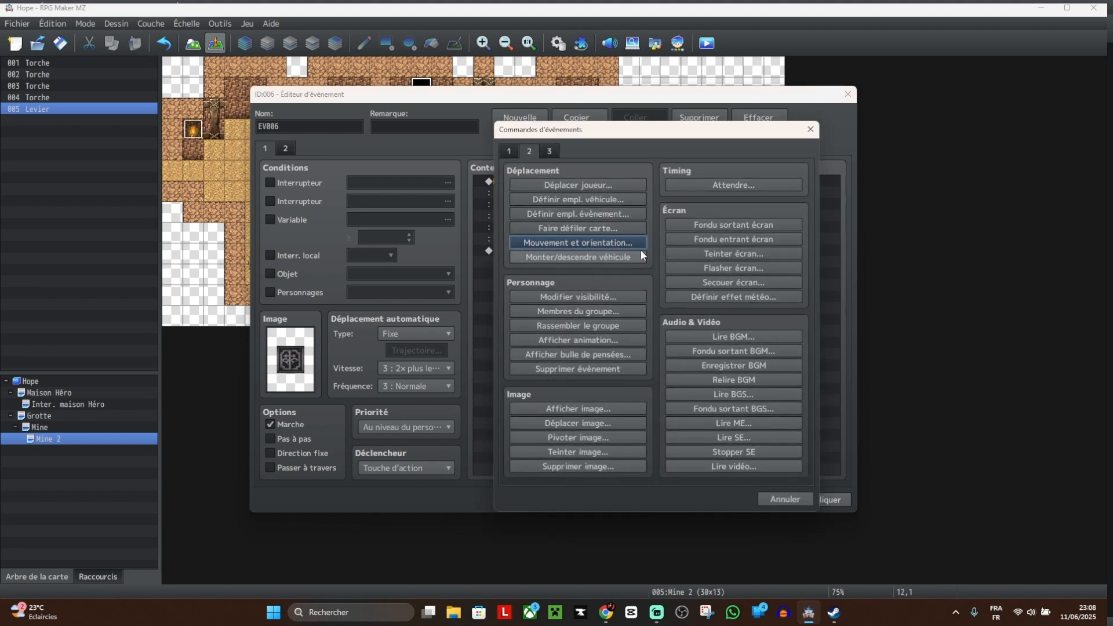
pyautogui.click(810, 129)
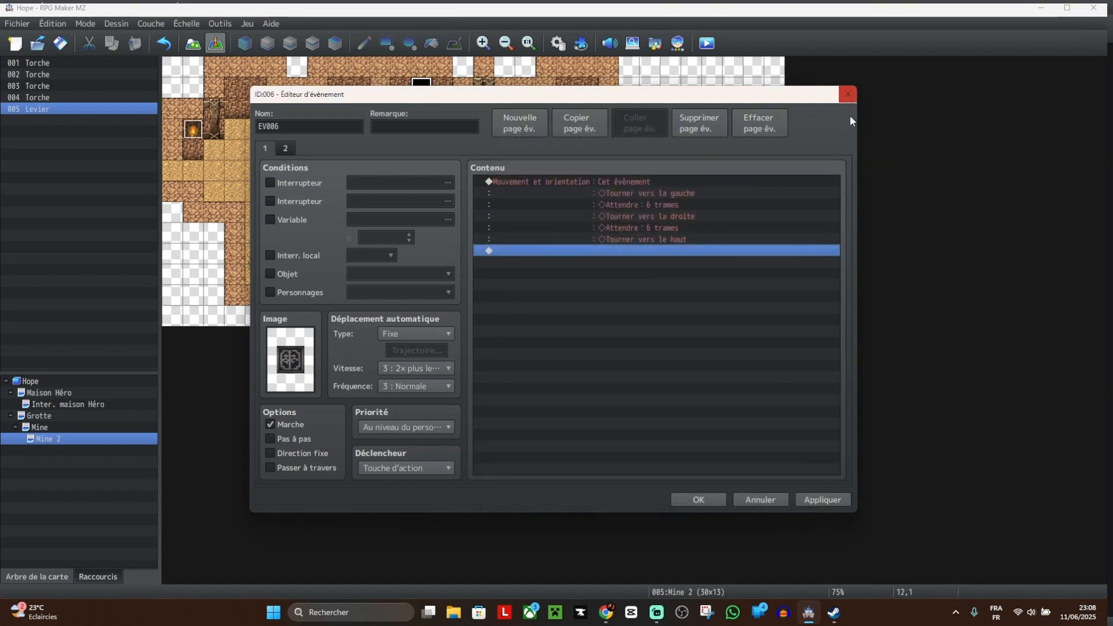
pyautogui.click(829, 500)
pyautogui.click(698, 499)
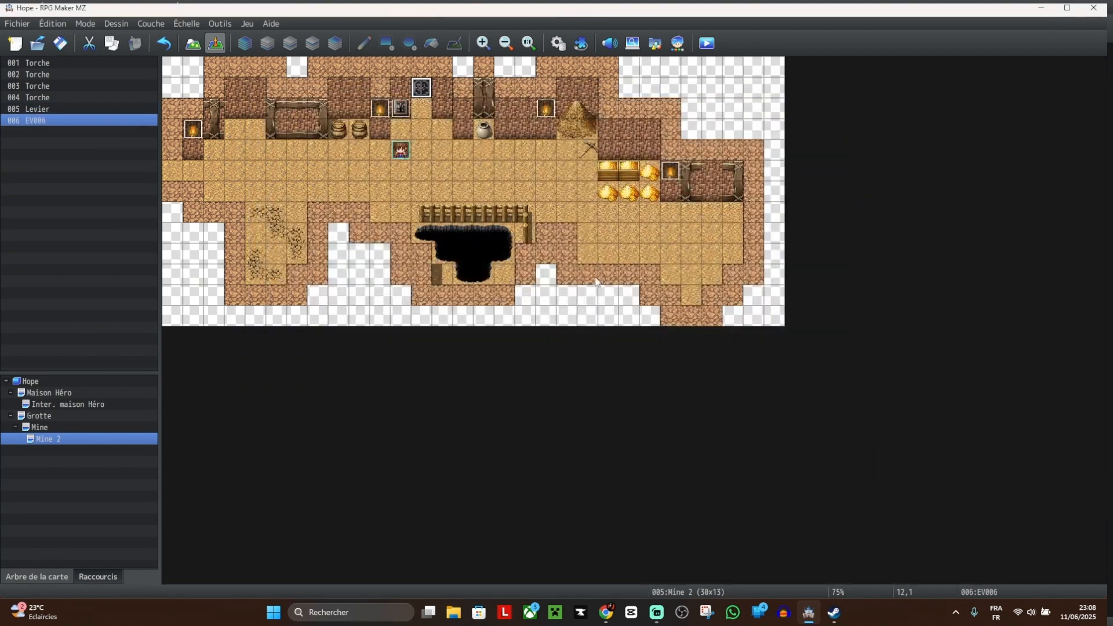
# Step: Save the changes and playtest a new game, activating the lever to check the metal door, and close the test
pyautogui.click(195, 45)
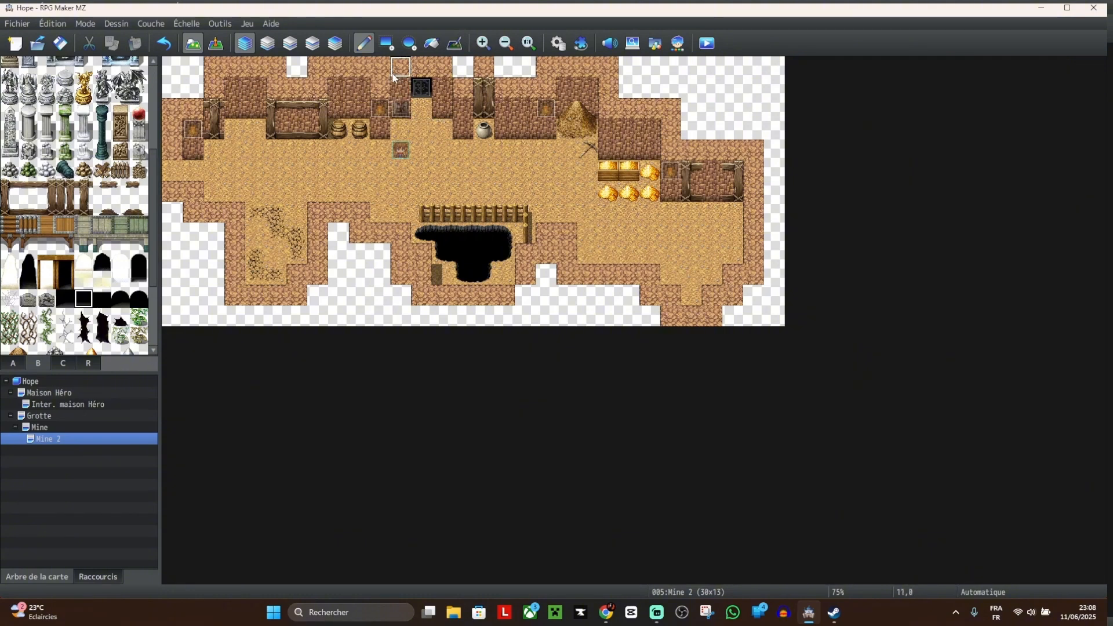
pyautogui.click(706, 43)
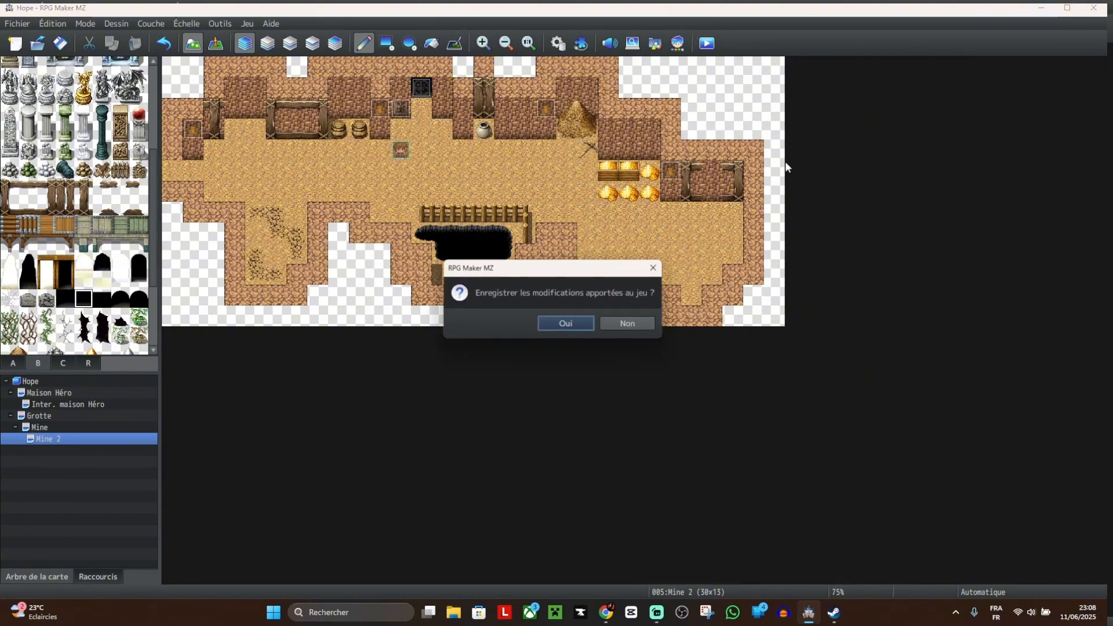
pyautogui.click(576, 322)
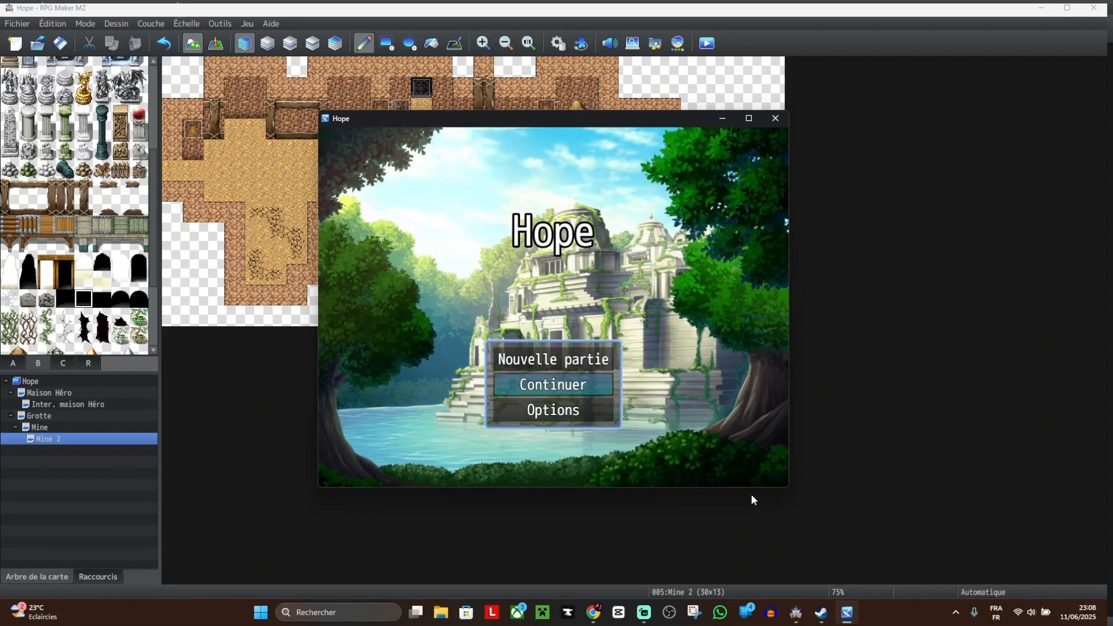
pyautogui.press('Up')
pyautogui.press('Return')
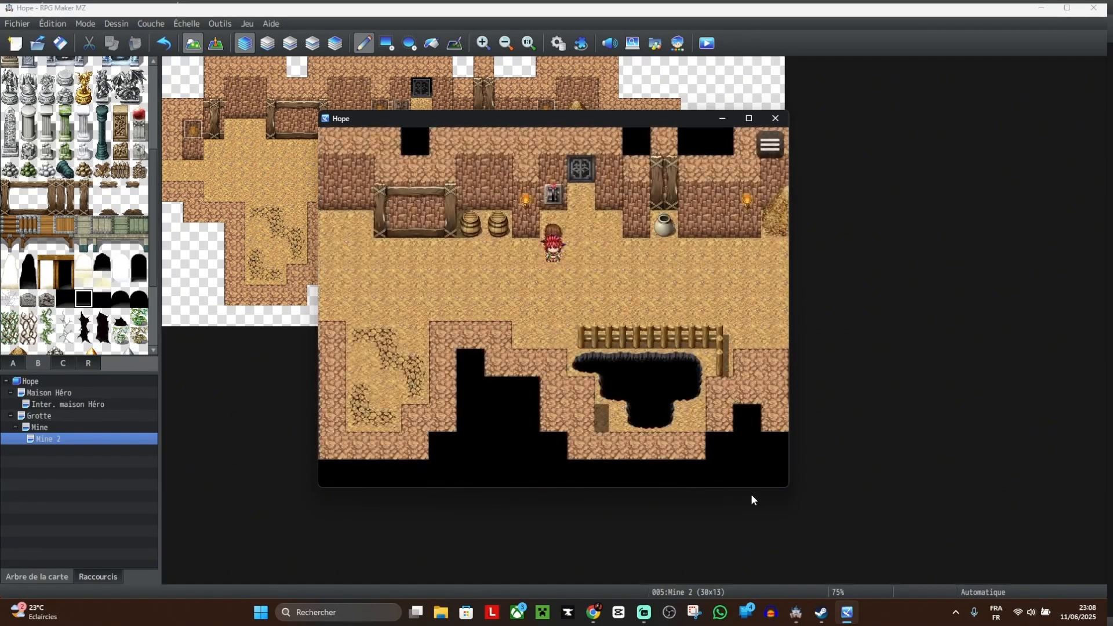
pyautogui.press('Return')
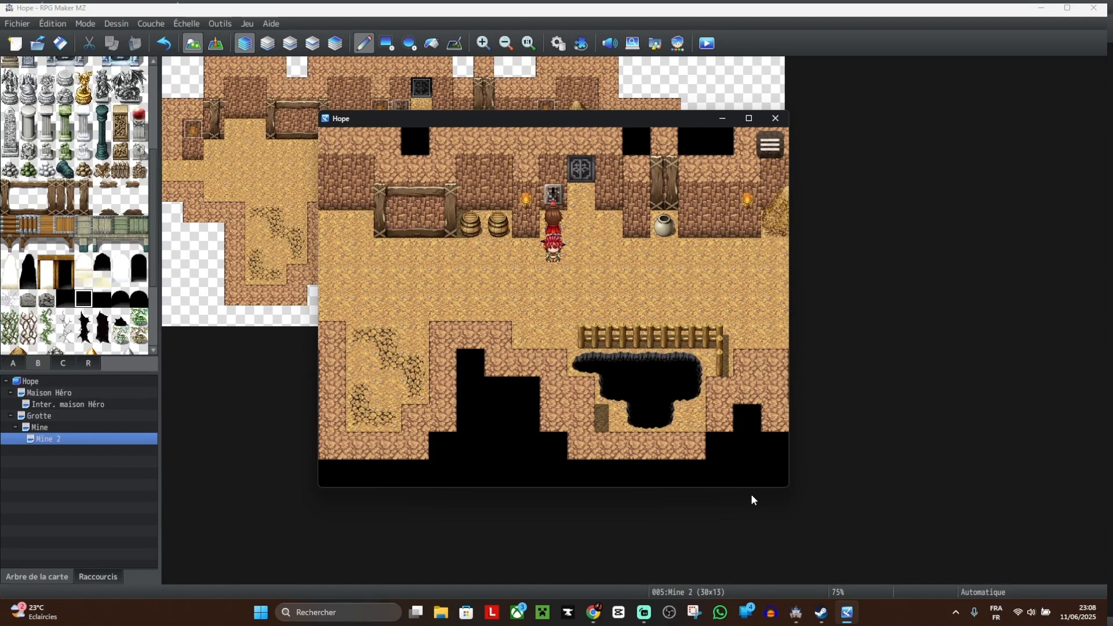
pyautogui.click(775, 118)
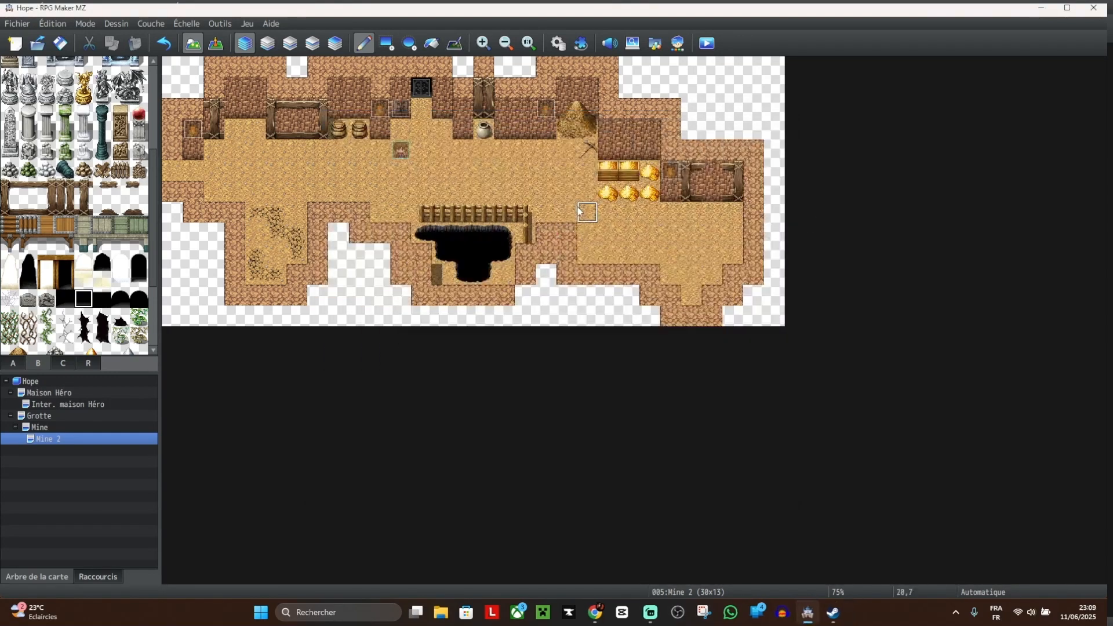
# Step: On the Grotte map, examine how the Combat event's commands and page 2 of the Voleur 1 event use the Mort Johnny switch
pyautogui.click(57, 415)
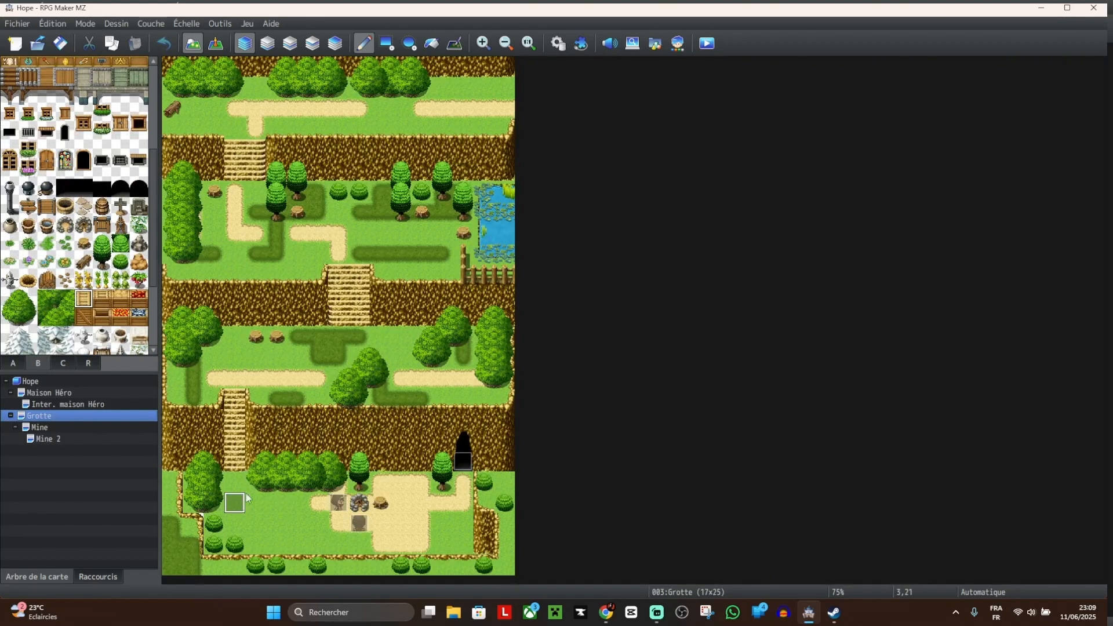
pyautogui.click(215, 43)
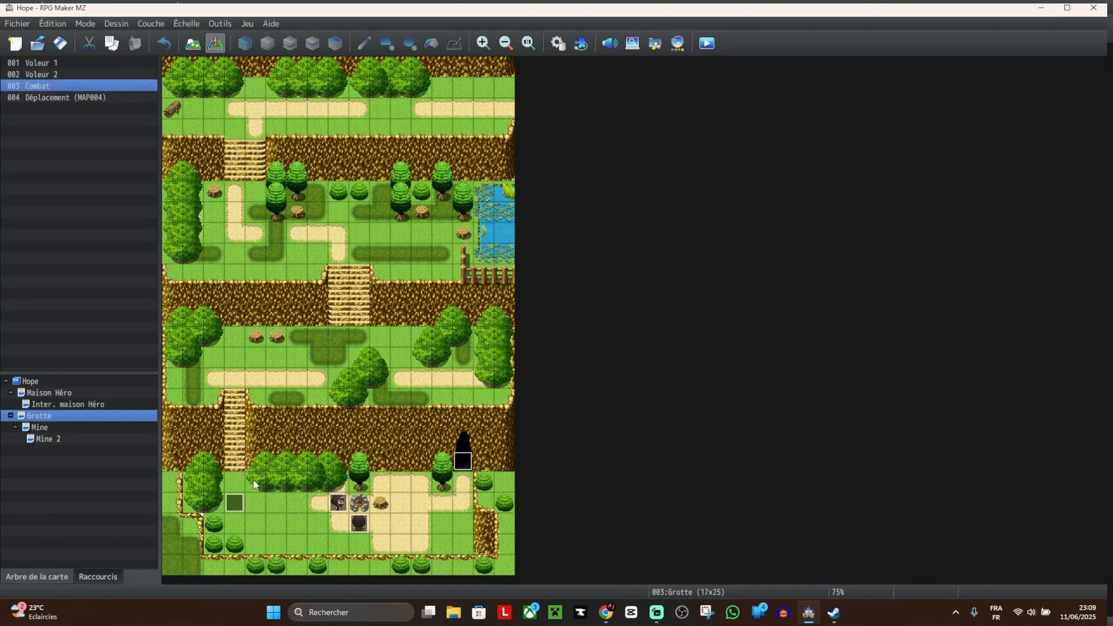
pyautogui.doubleClick(234, 503)
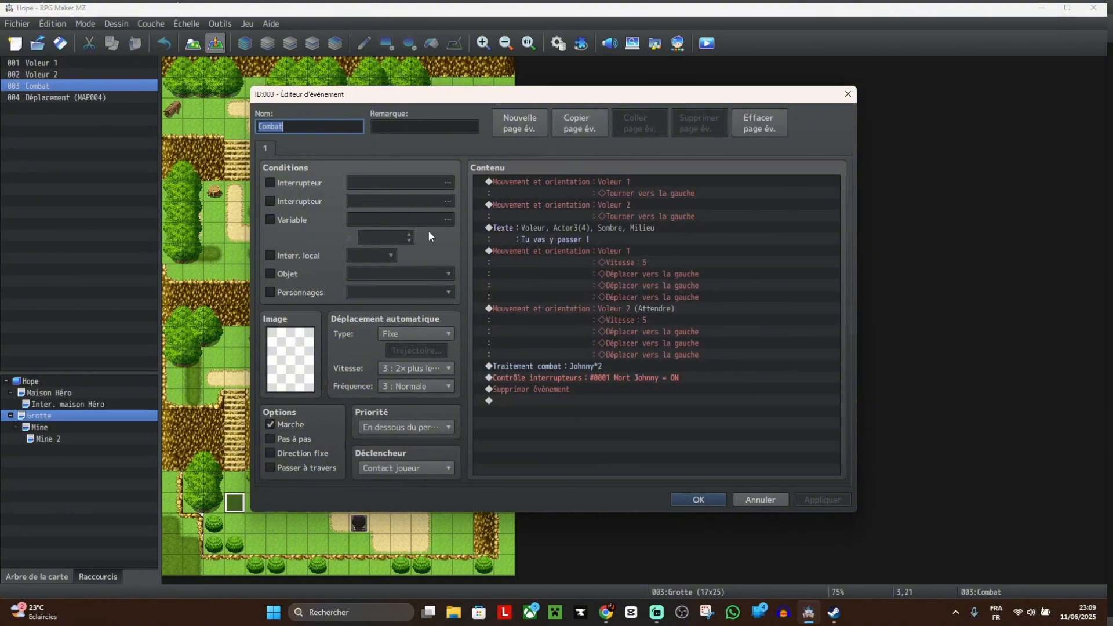
pyautogui.click(847, 93)
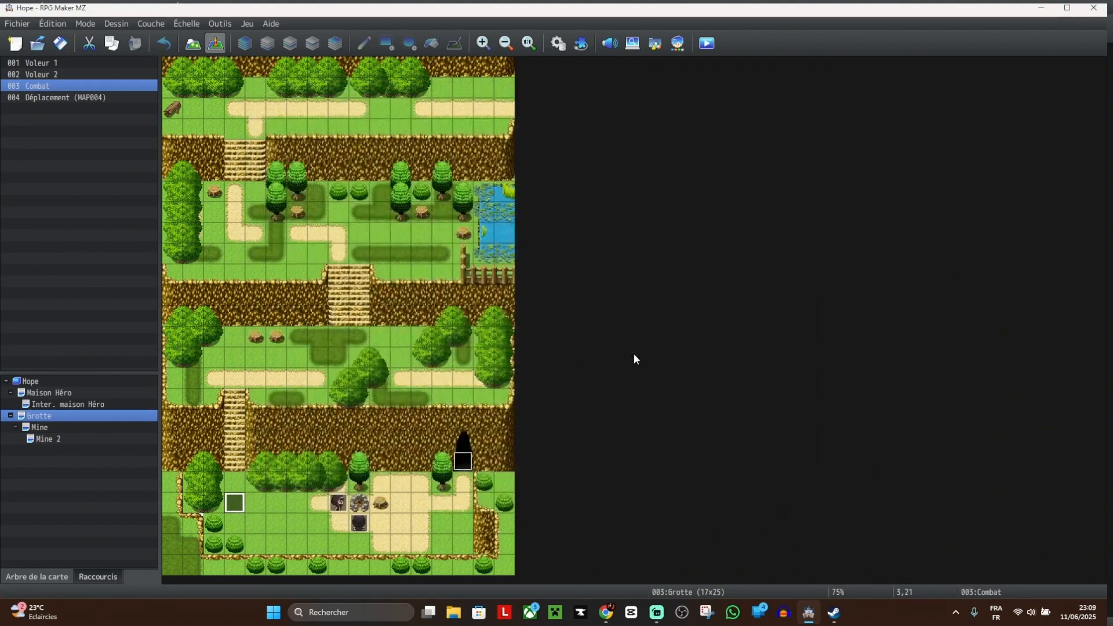
pyautogui.doubleClick(338, 503)
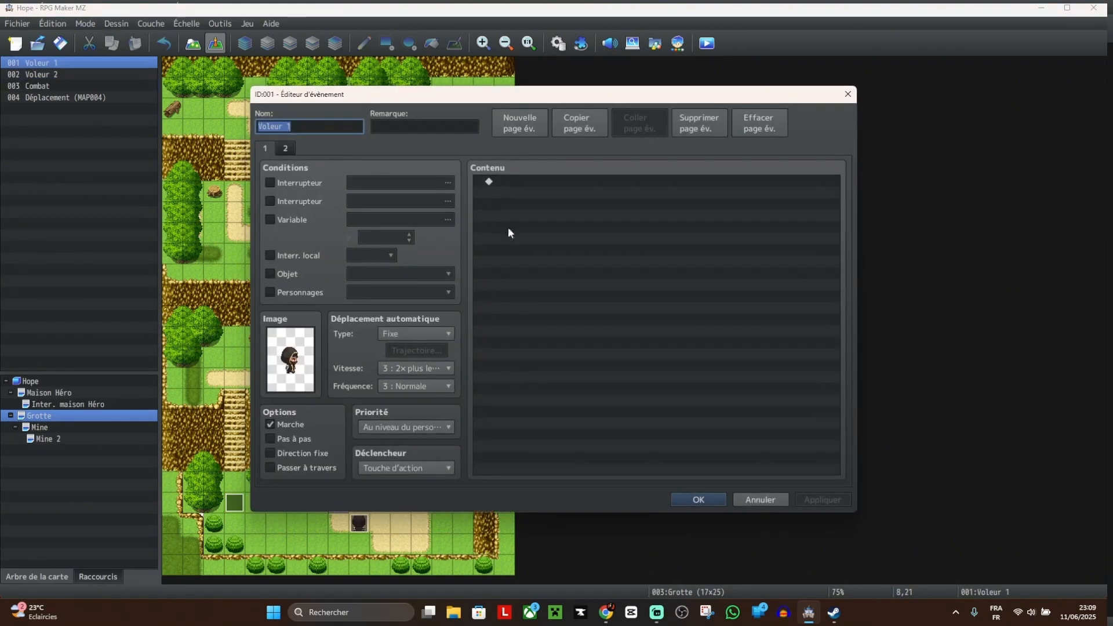
pyautogui.click(292, 149)
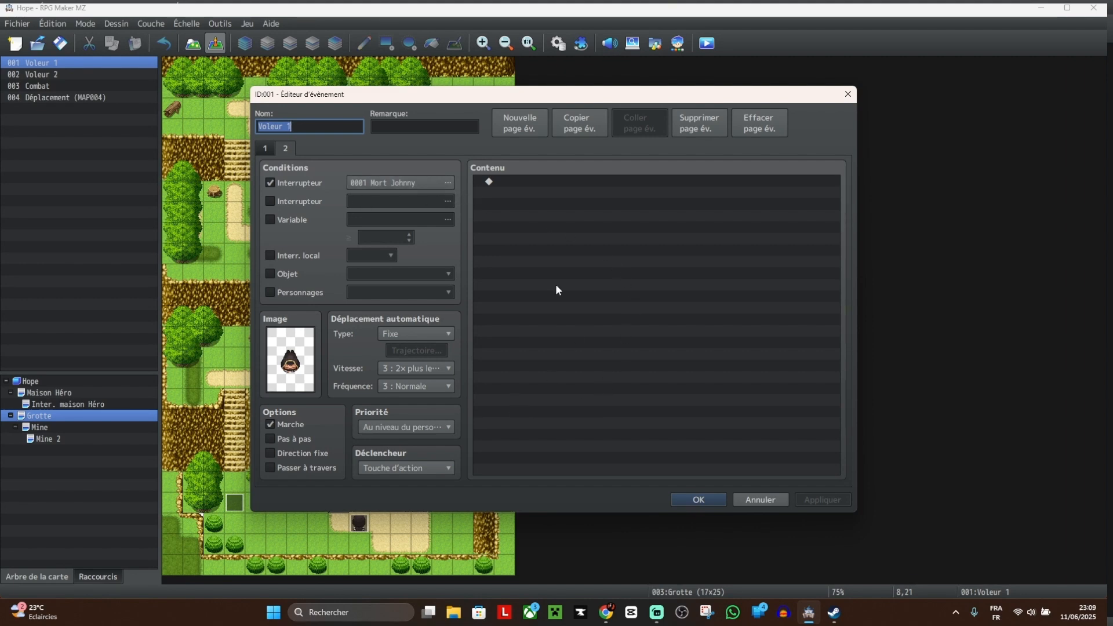
pyautogui.click(845, 96)
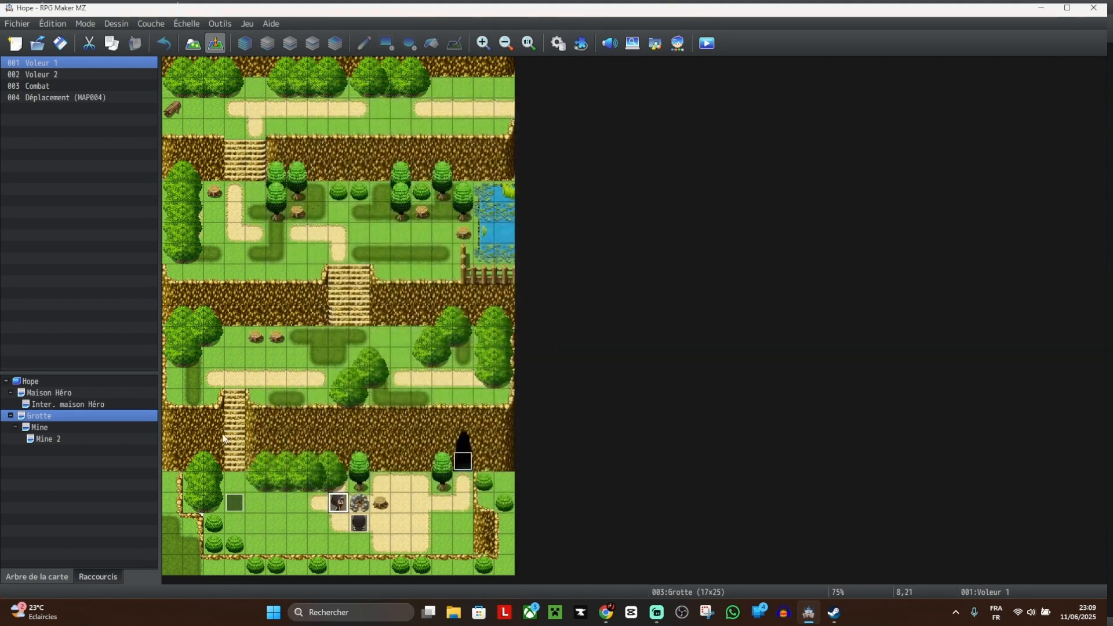
pyautogui.doubleClick(228, 502)
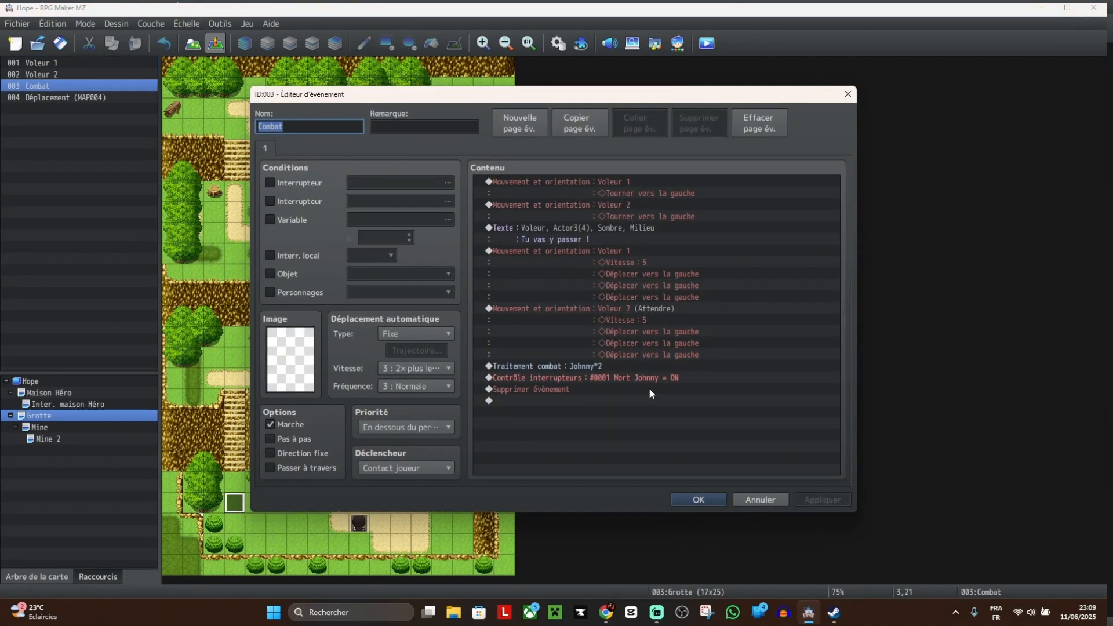
pyautogui.click(847, 94)
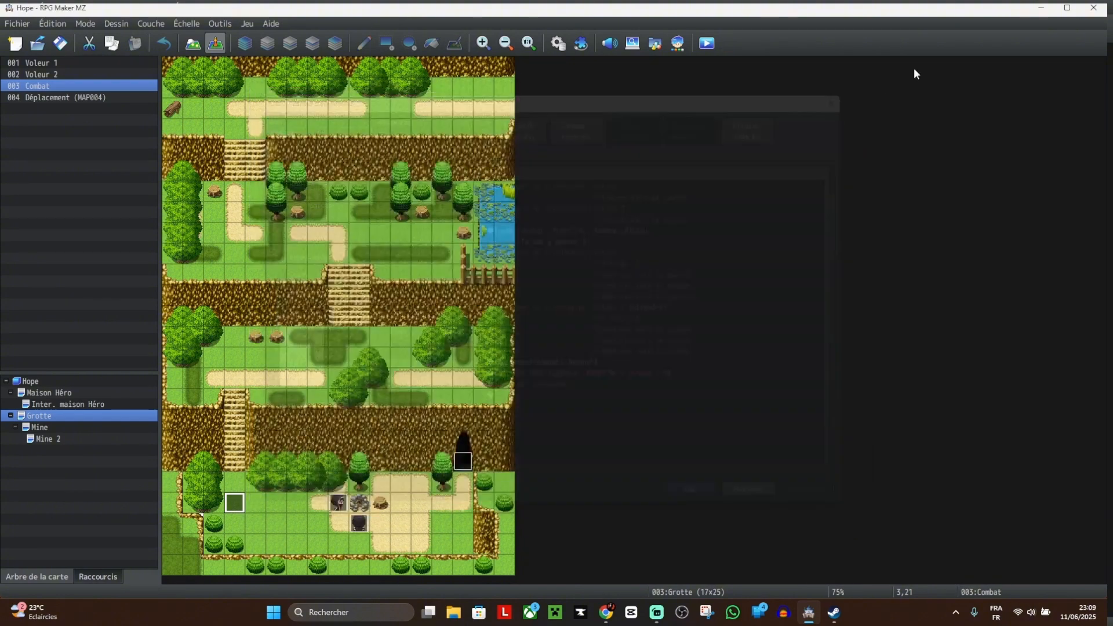
# Step: On the Mine 2 map, add a switch control command turning 0001 Mort Johnny ON after the Levier event's movement route
pyautogui.click(54, 439)
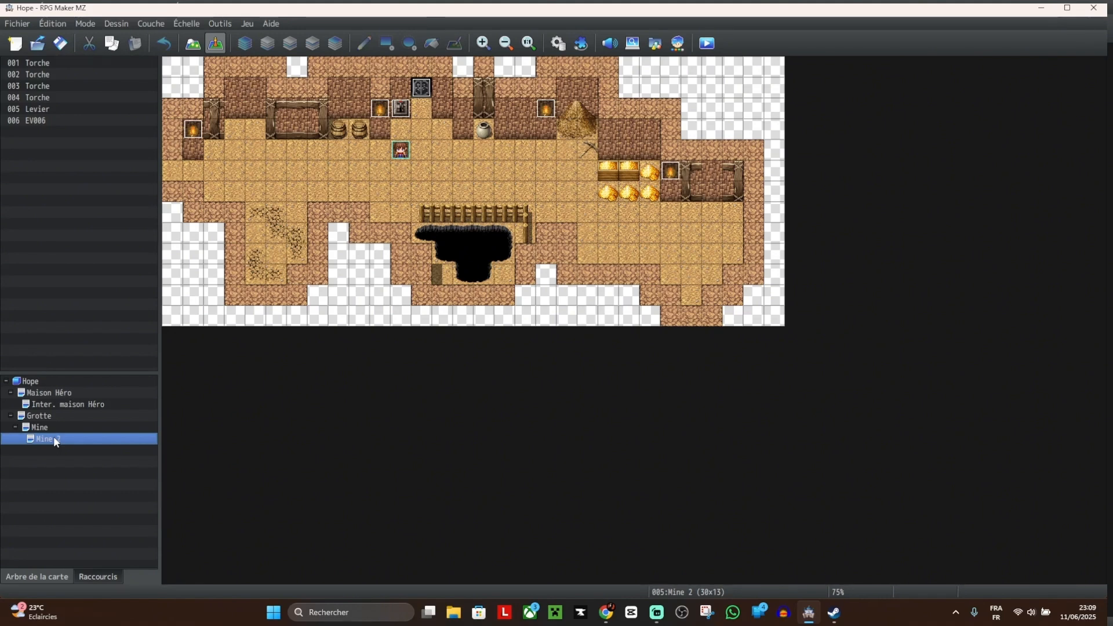
pyautogui.doubleClick(406, 113)
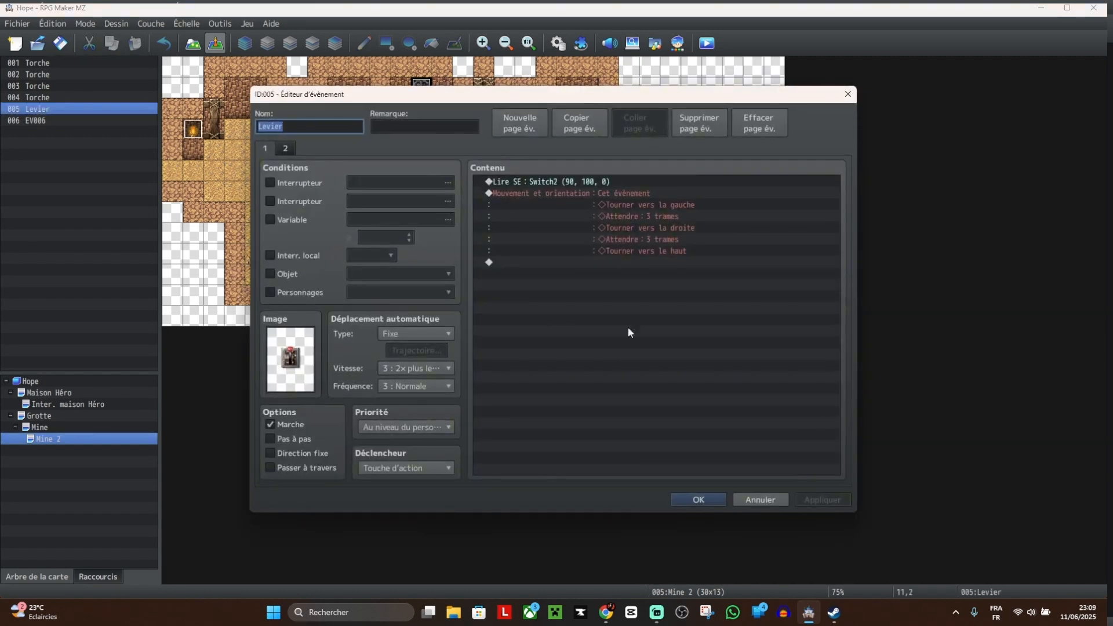
pyautogui.click(642, 262)
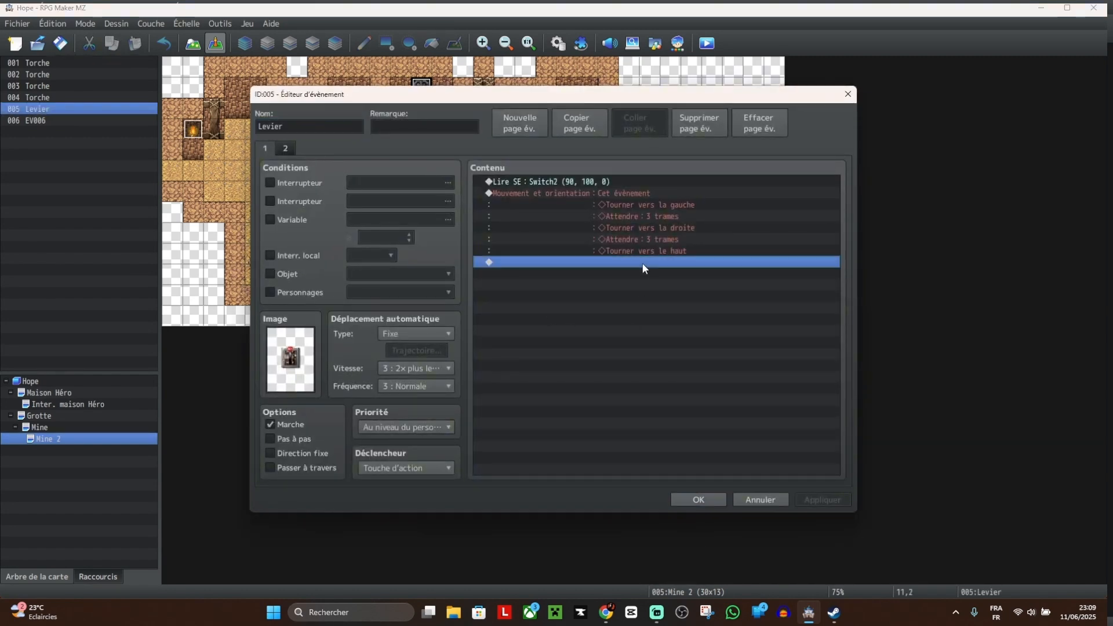
pyautogui.doubleClick(642, 263)
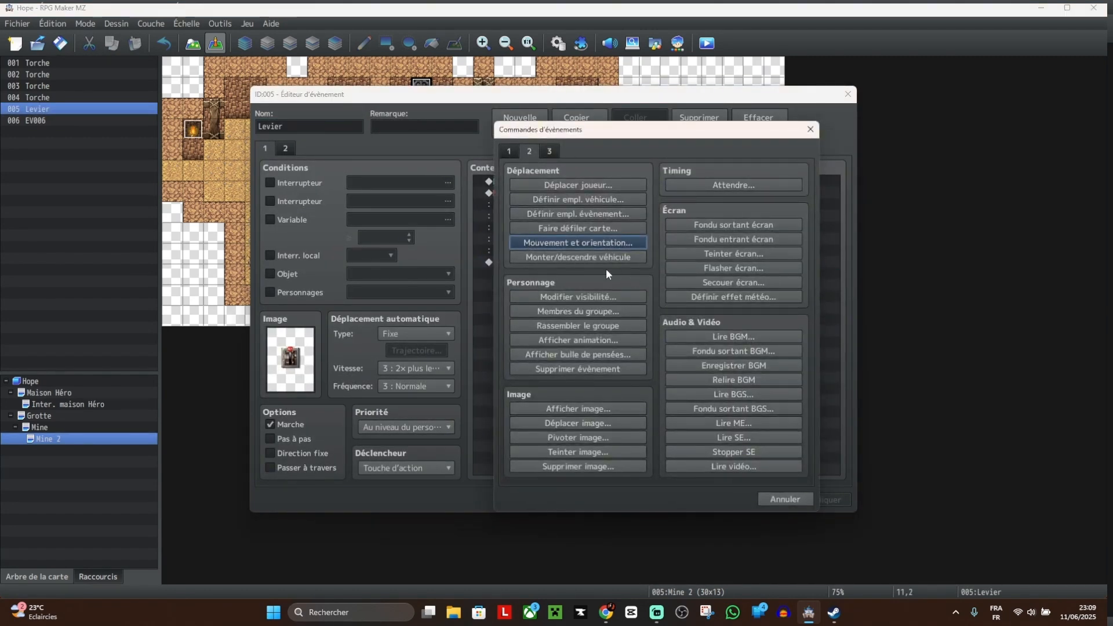
pyautogui.click(513, 152)
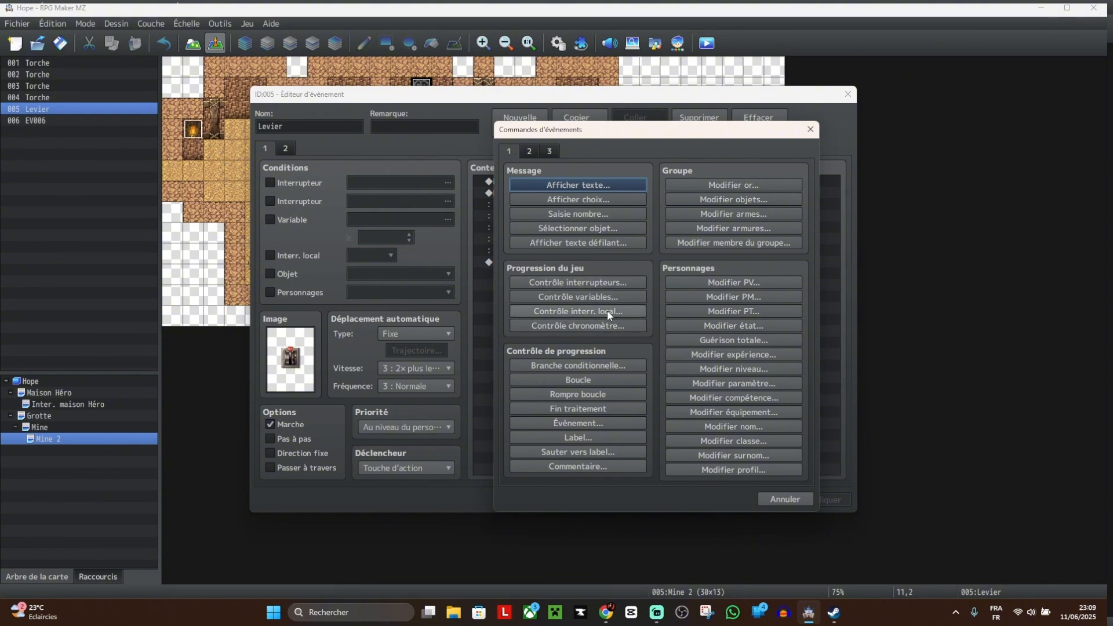
pyautogui.click(618, 283)
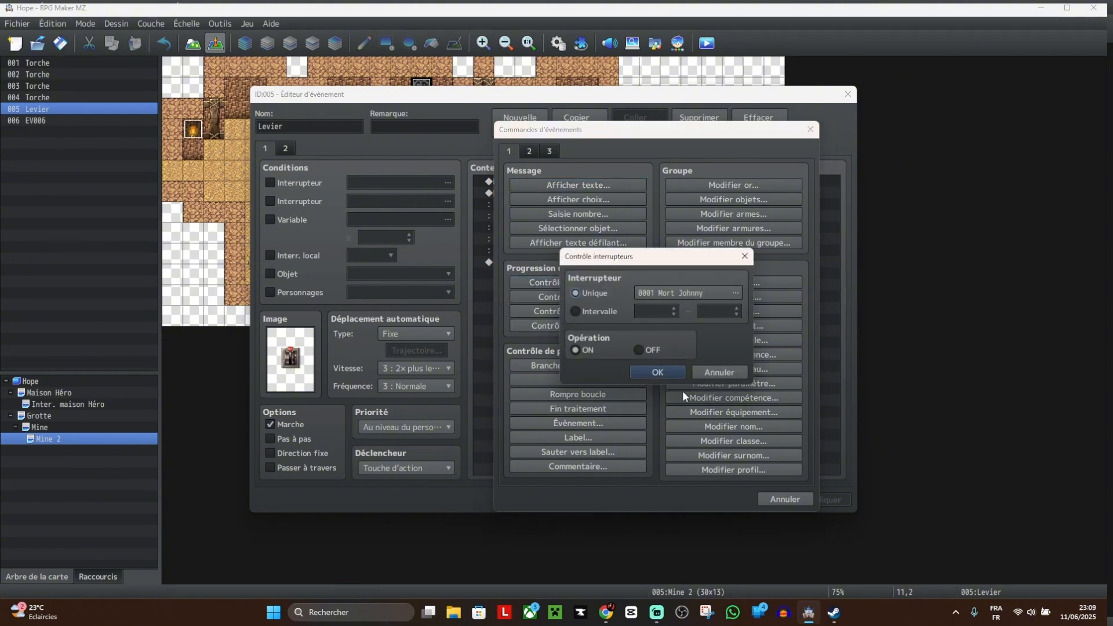
pyautogui.click(665, 373)
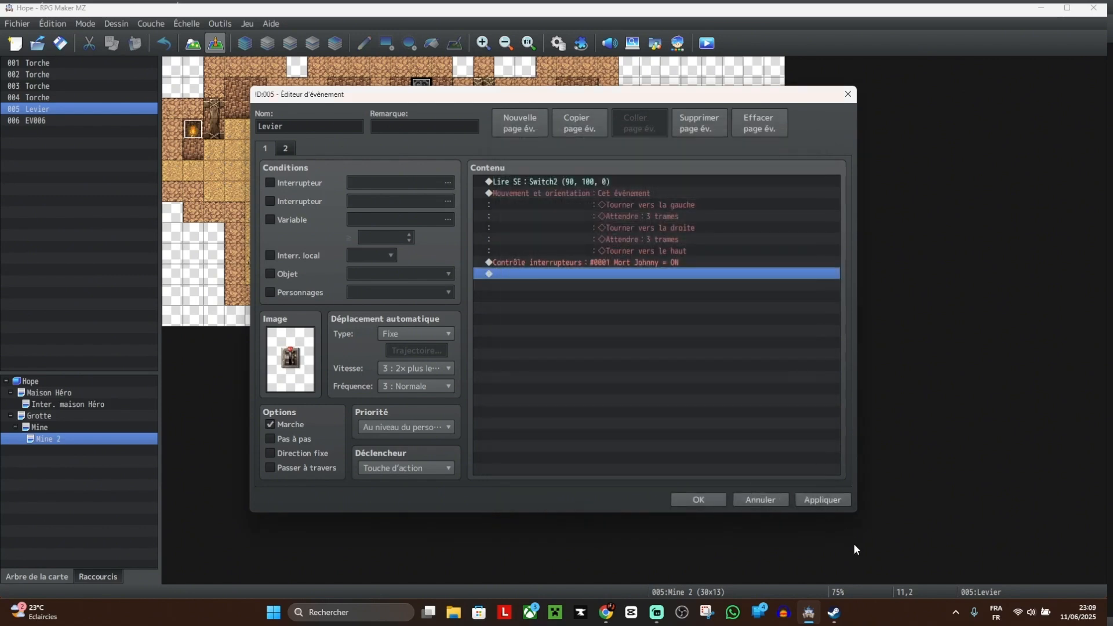
pyautogui.click(708, 500)
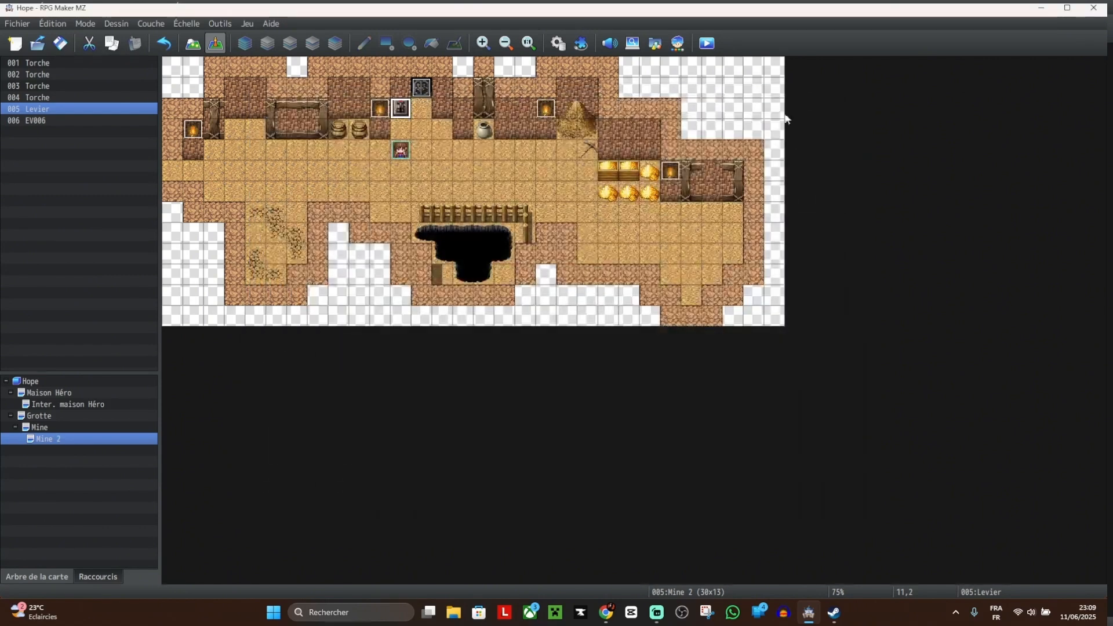
# Step: Playtest a new game, activate the lever to check whether the metal door opens, and close the test
pyautogui.click(708, 43)
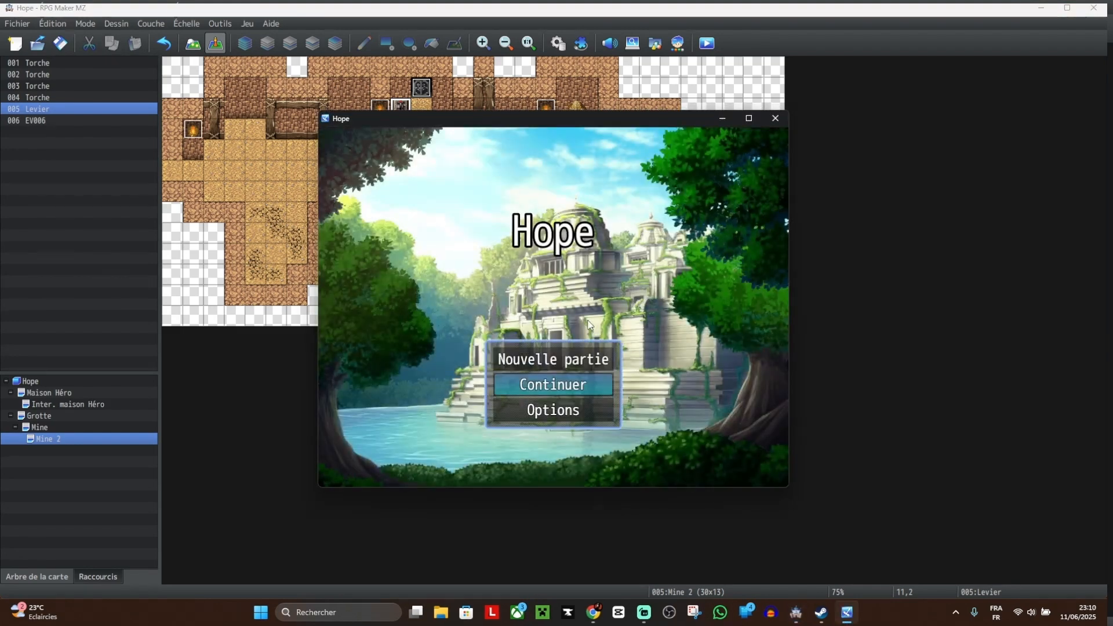
pyautogui.press('Up')
pyautogui.press('Return')
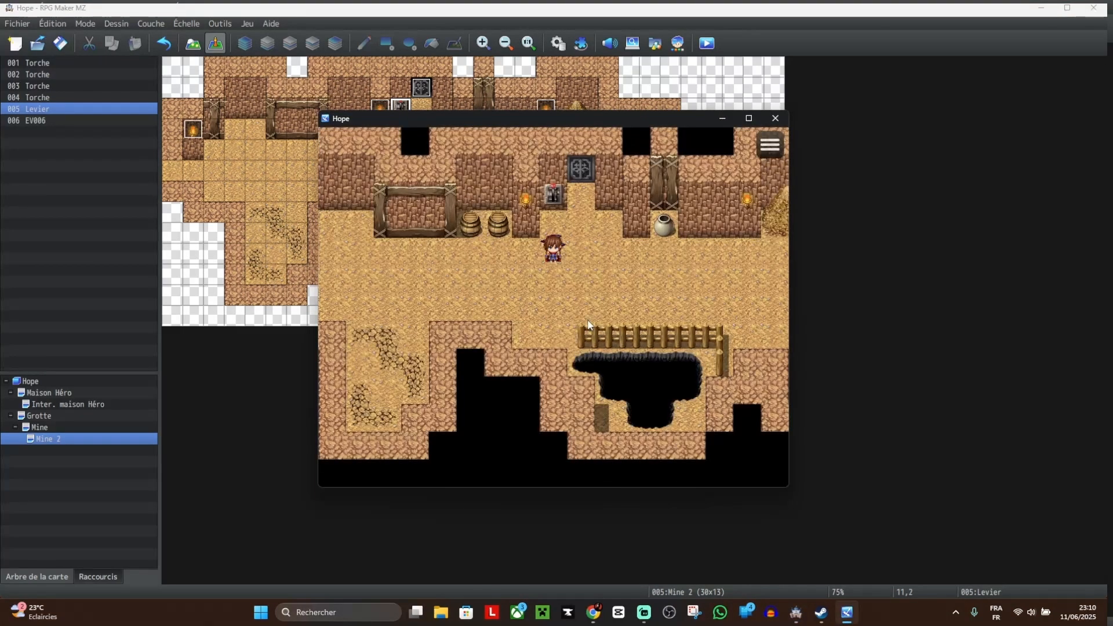
pyautogui.press('Up')
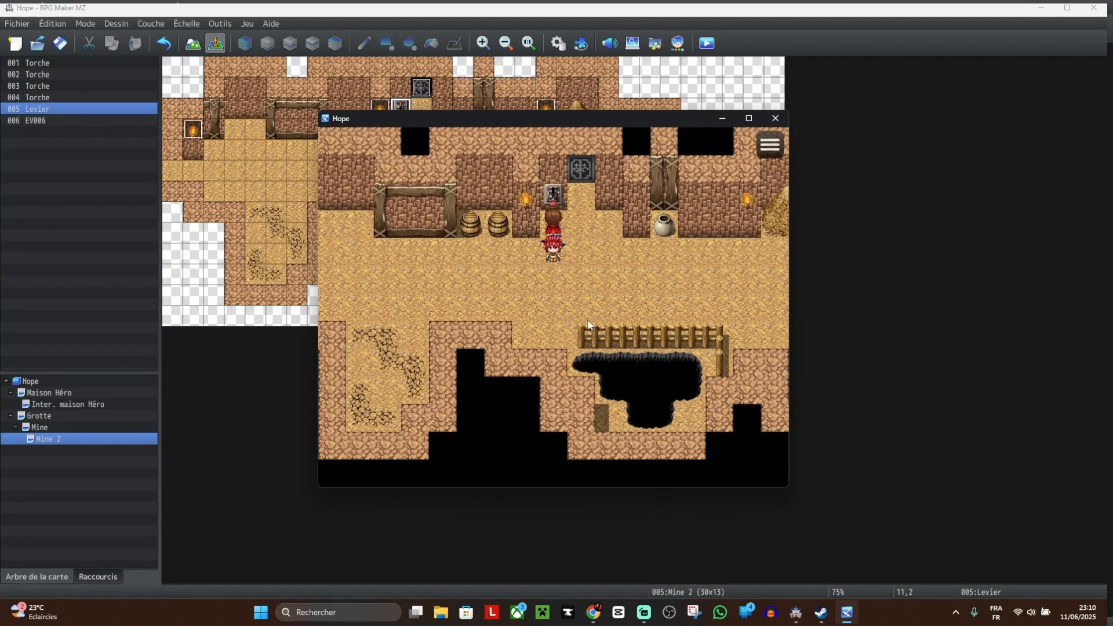
pyautogui.click(775, 118)
# Step: Check which switch conditions page 2 of the metal door event, and close its editor without changes
pyautogui.doubleClick(422, 88)
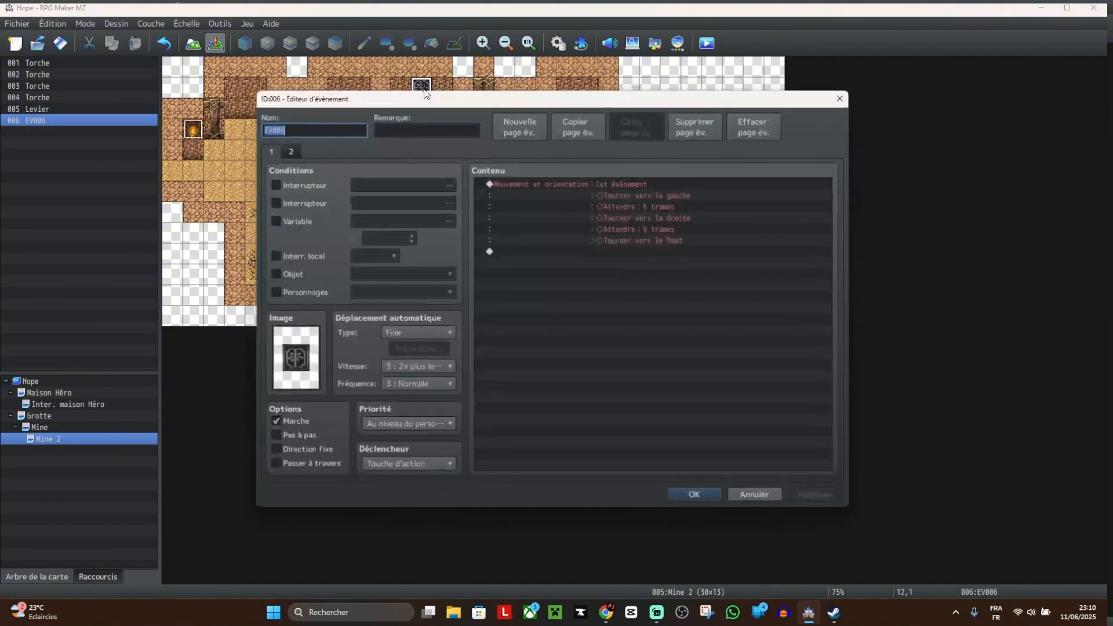
pyautogui.click(285, 148)
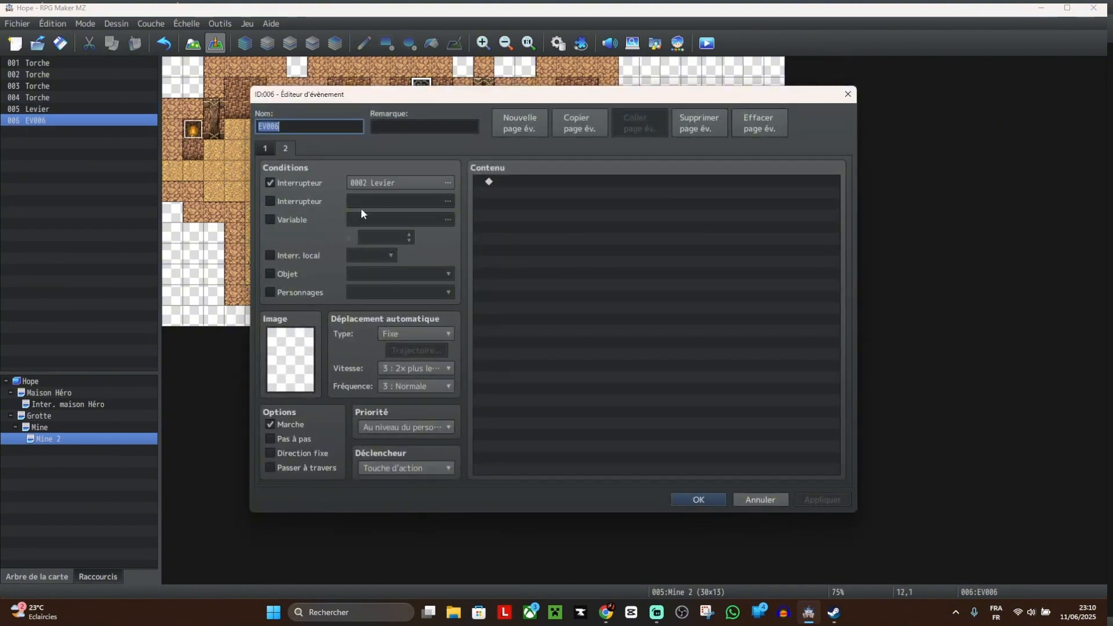
pyautogui.click(373, 182)
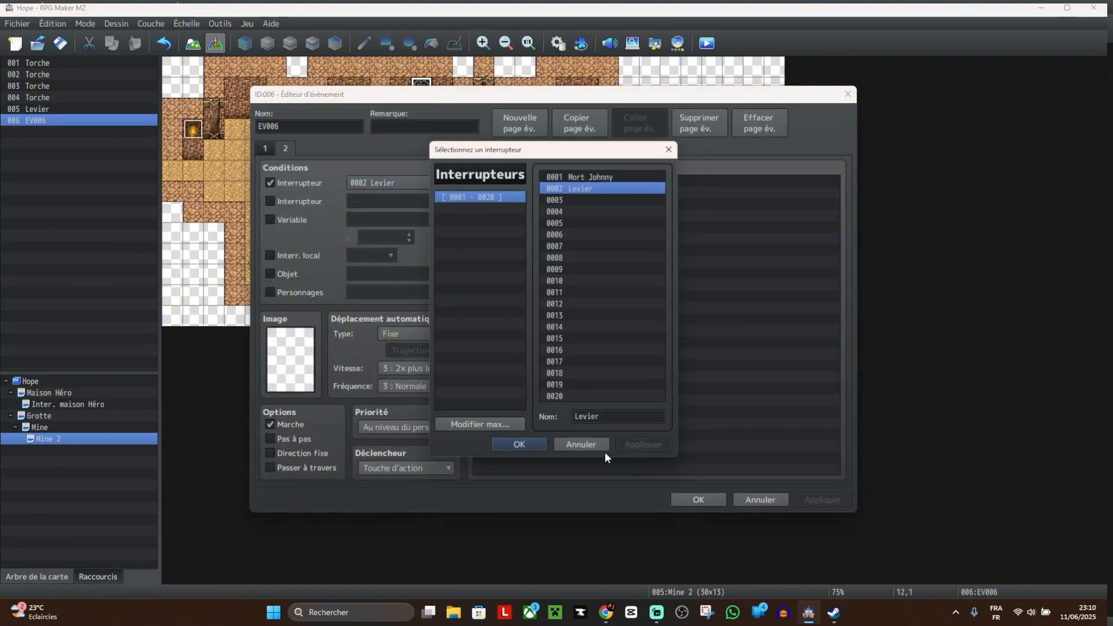
pyautogui.click(601, 447)
pyautogui.click(847, 94)
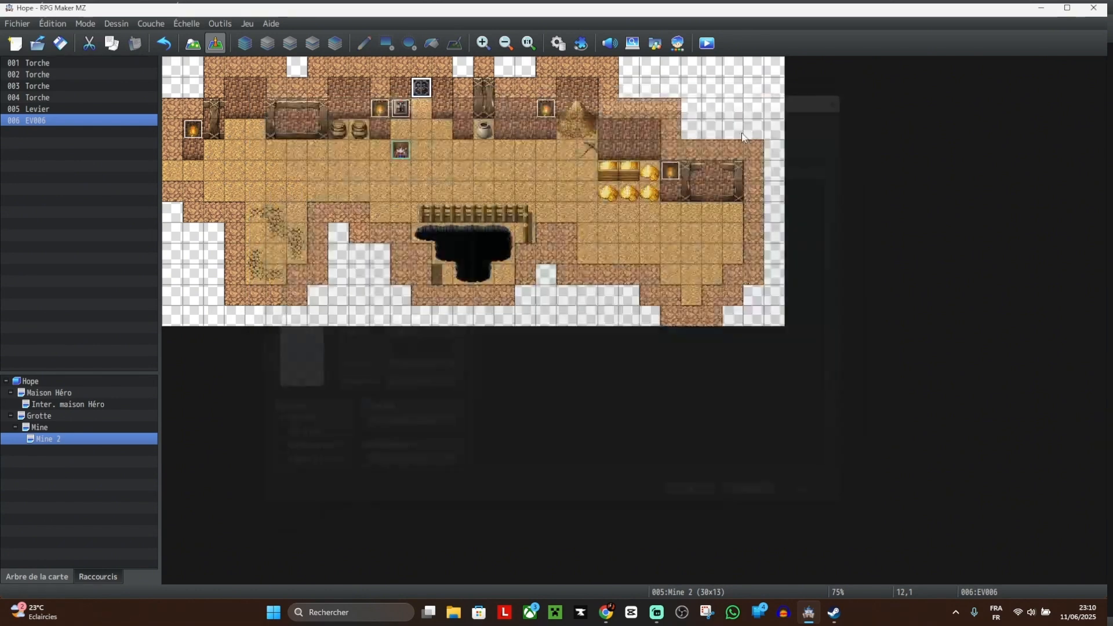
# Step: Change the Levier event's switch control command to turn on switch 0002 Levier, and apply the event's changes
pyautogui.doubleClick(395, 108)
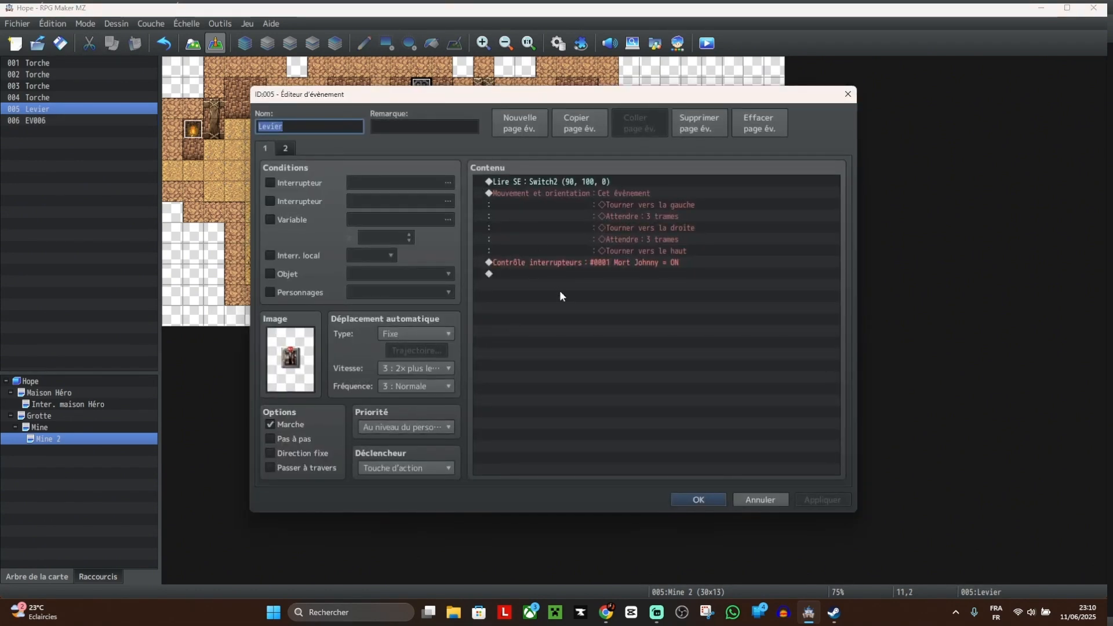
pyautogui.click(613, 265)
pyautogui.rightClick(614, 266)
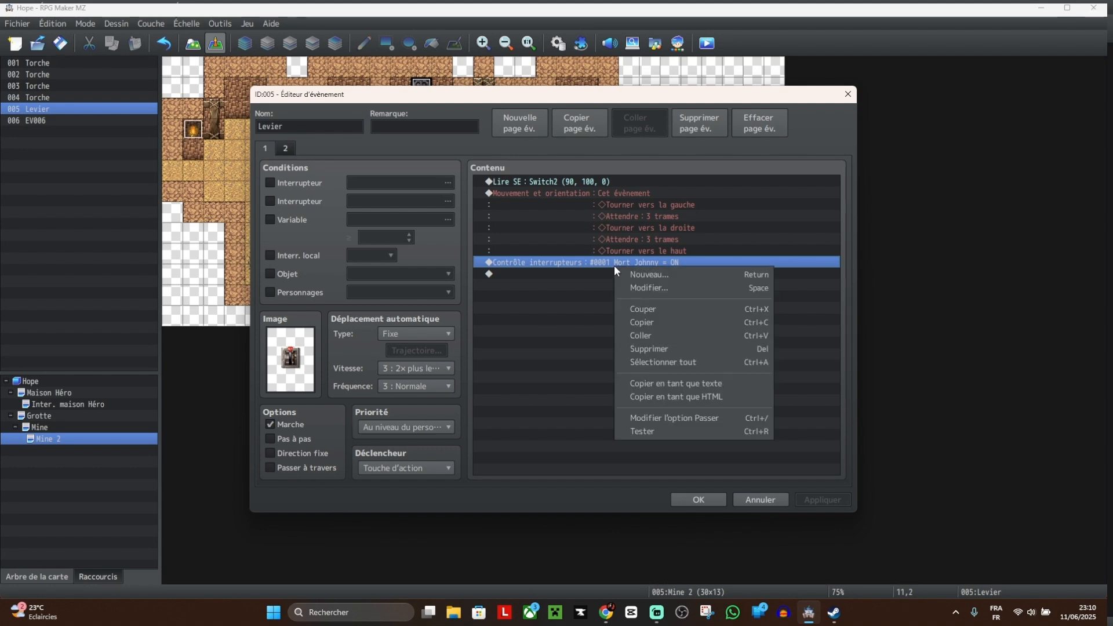
pyautogui.click(648, 286)
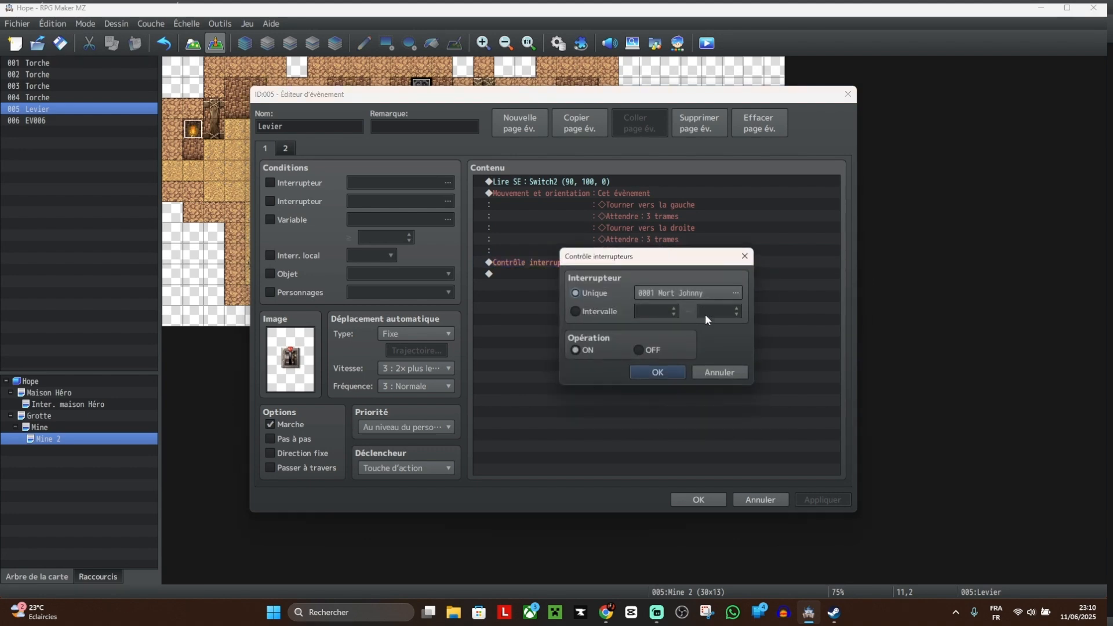
pyautogui.click(697, 293)
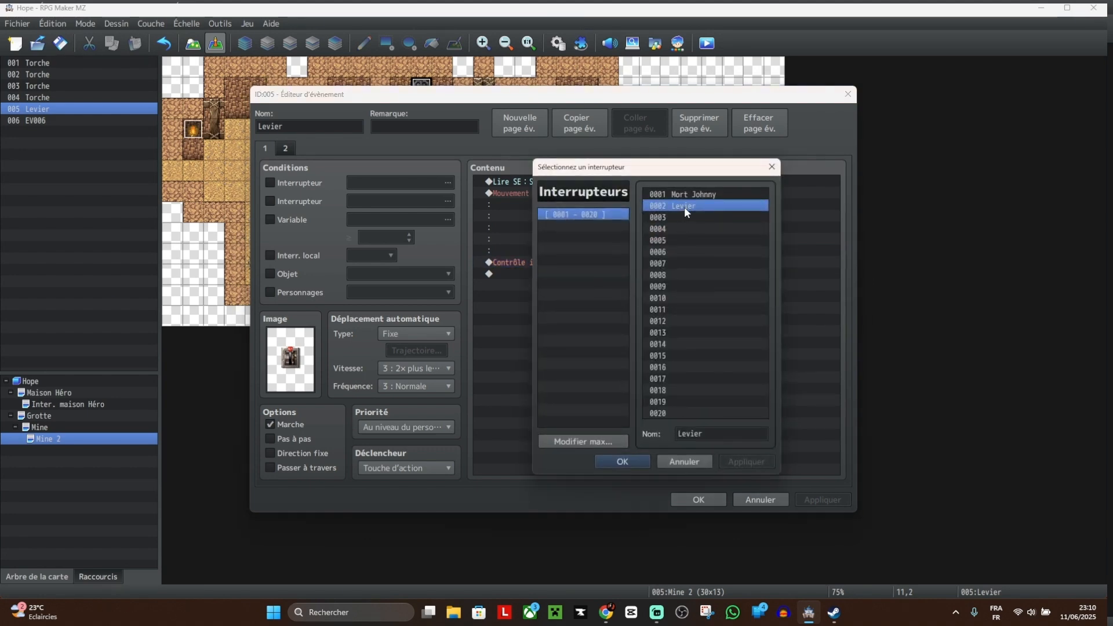
pyautogui.click(624, 462)
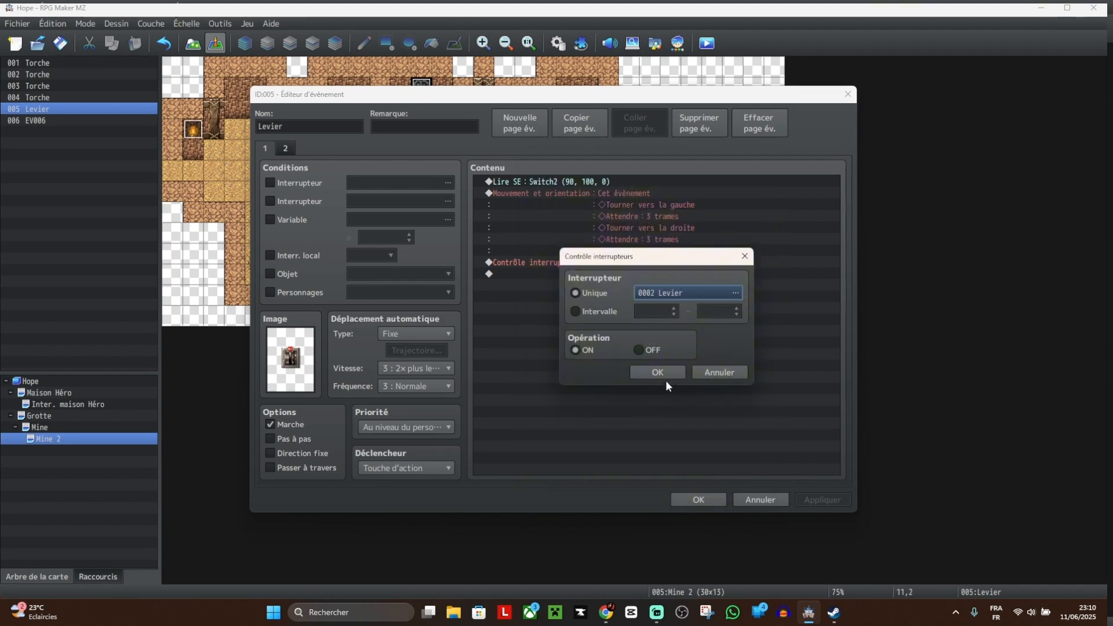
pyautogui.click(649, 371)
pyautogui.click(811, 500)
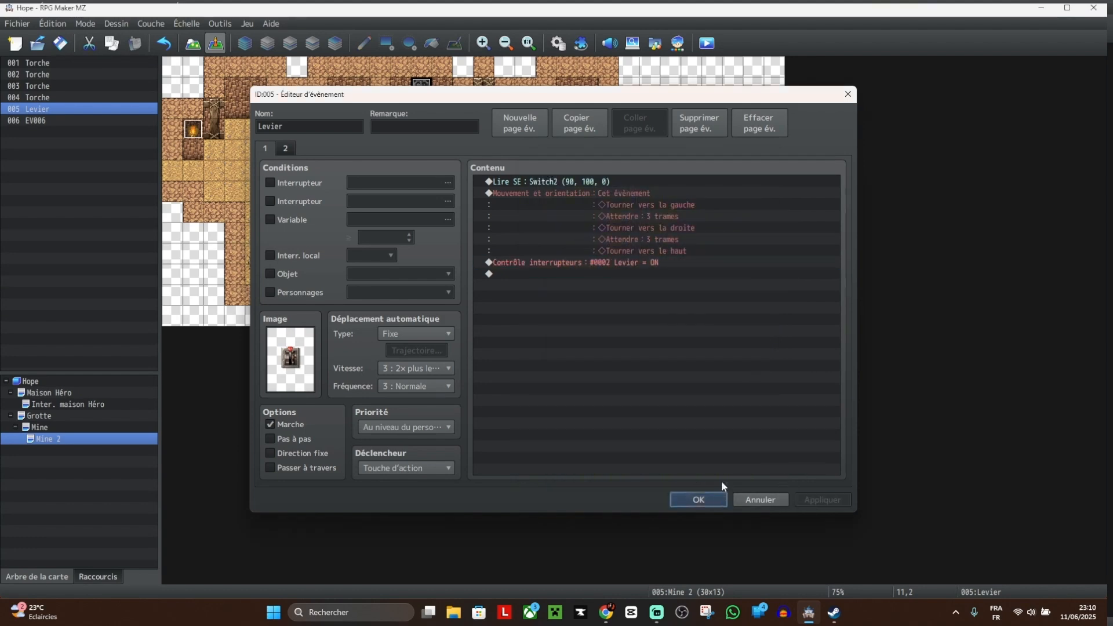
pyautogui.click(712, 500)
# Step: Save the changes and playtest a new game, activating the lever and walking around near the door, and close the test
pyautogui.click(709, 45)
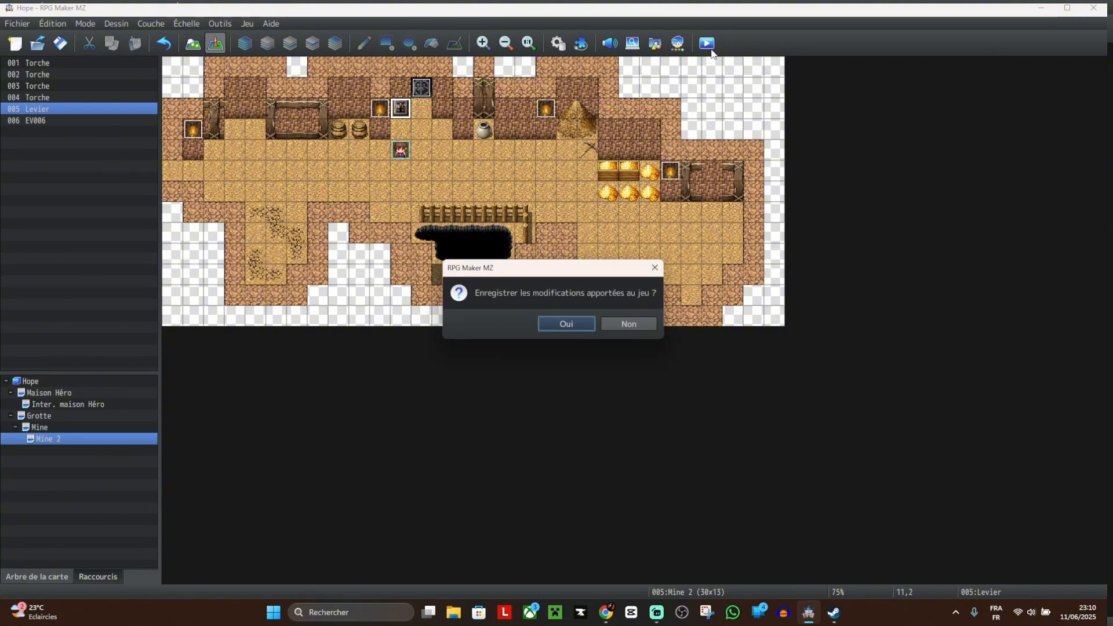
pyautogui.press('Return')
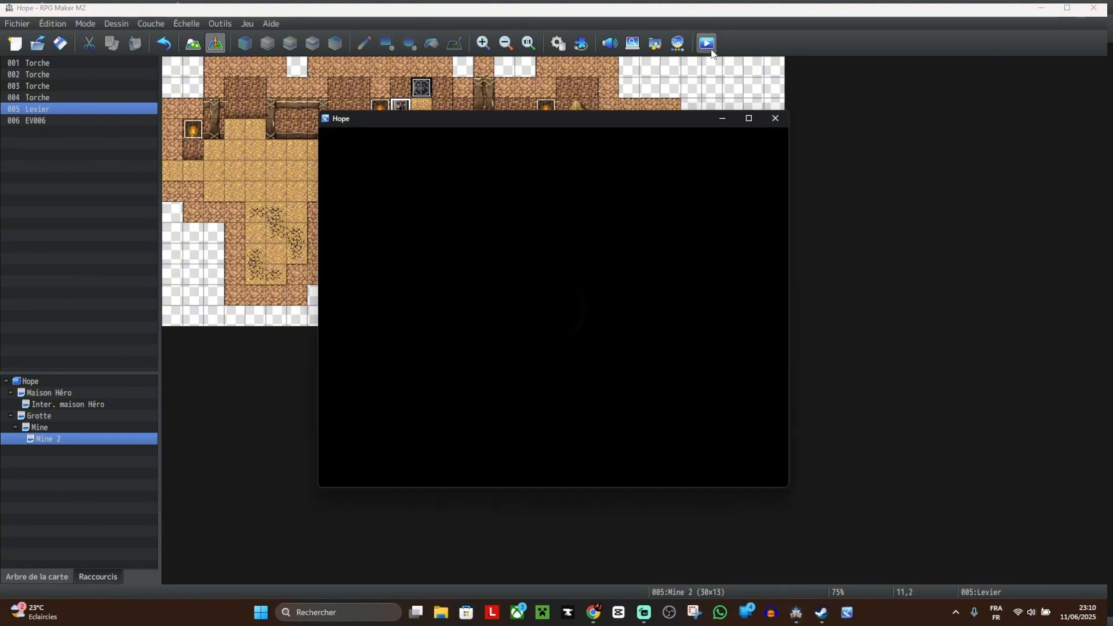
pyautogui.press('Up')
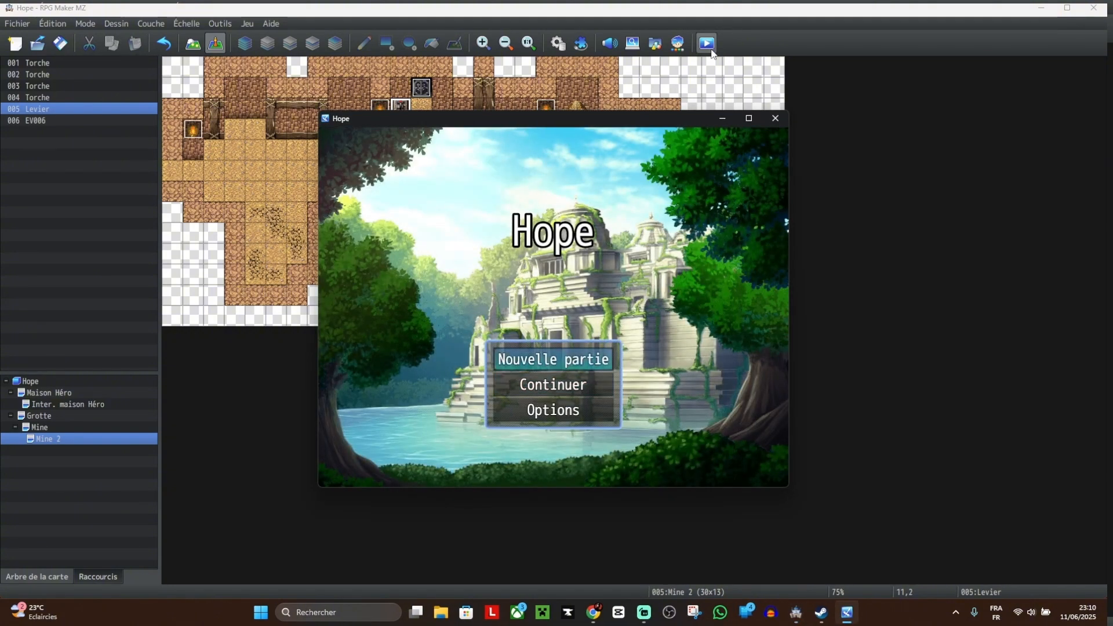
pyautogui.press('Return')
pyautogui.press('Up')
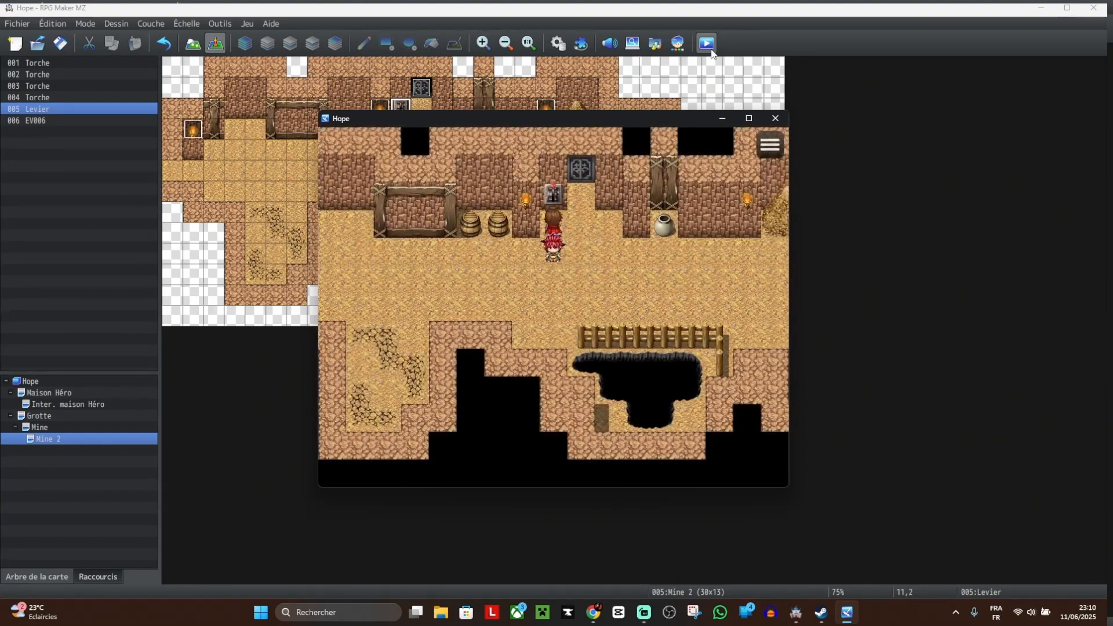
pyautogui.press('Return')
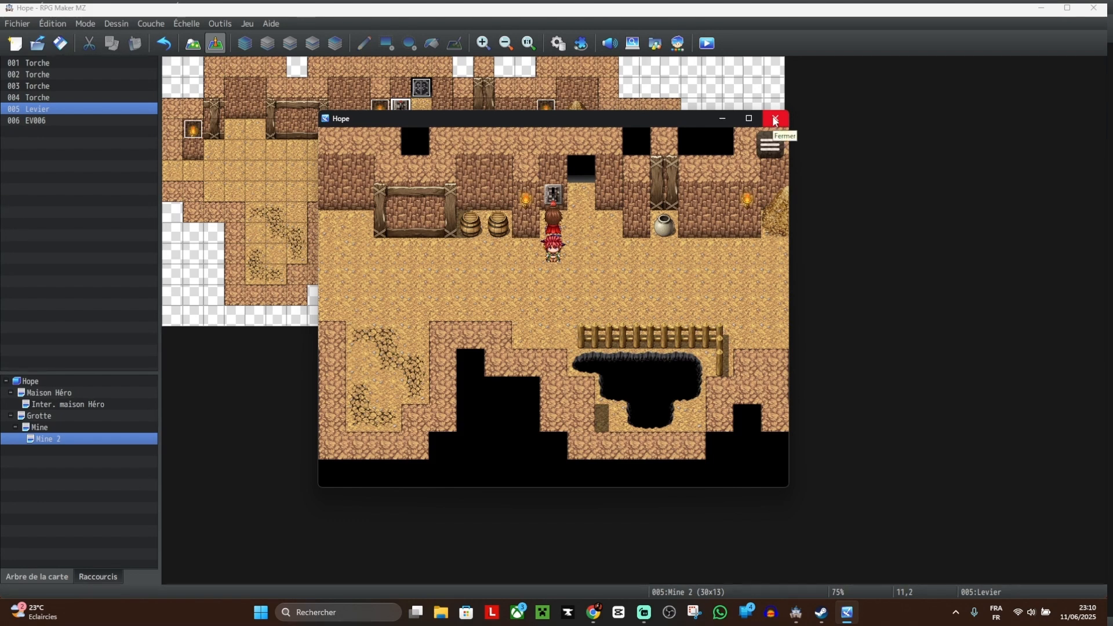
pyautogui.click(662, 242)
pyautogui.click(441, 223)
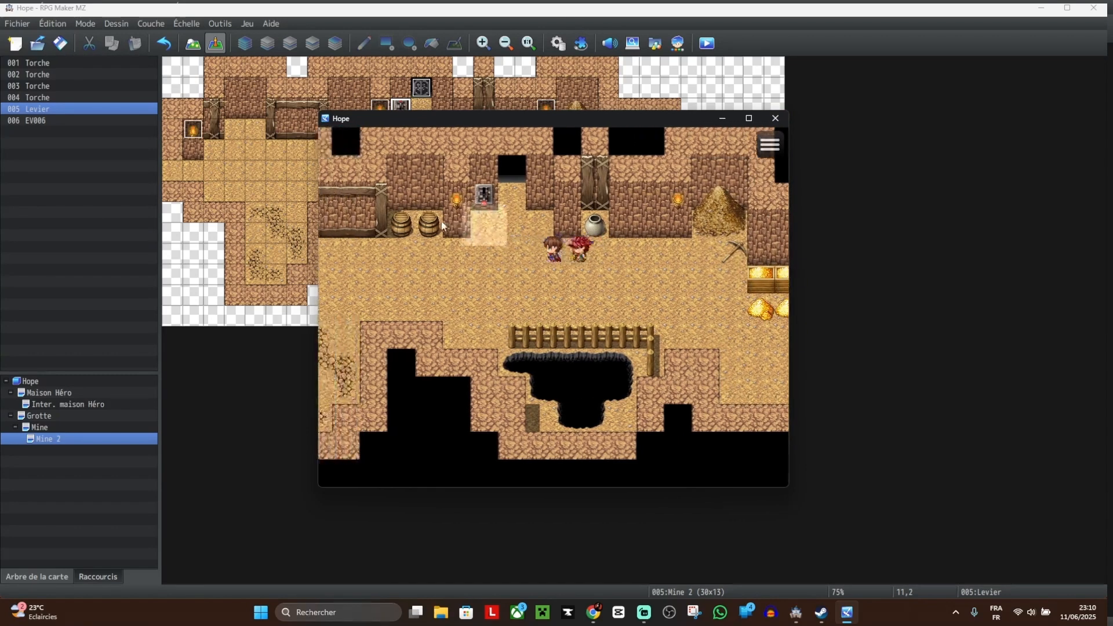
pyautogui.click(775, 117)
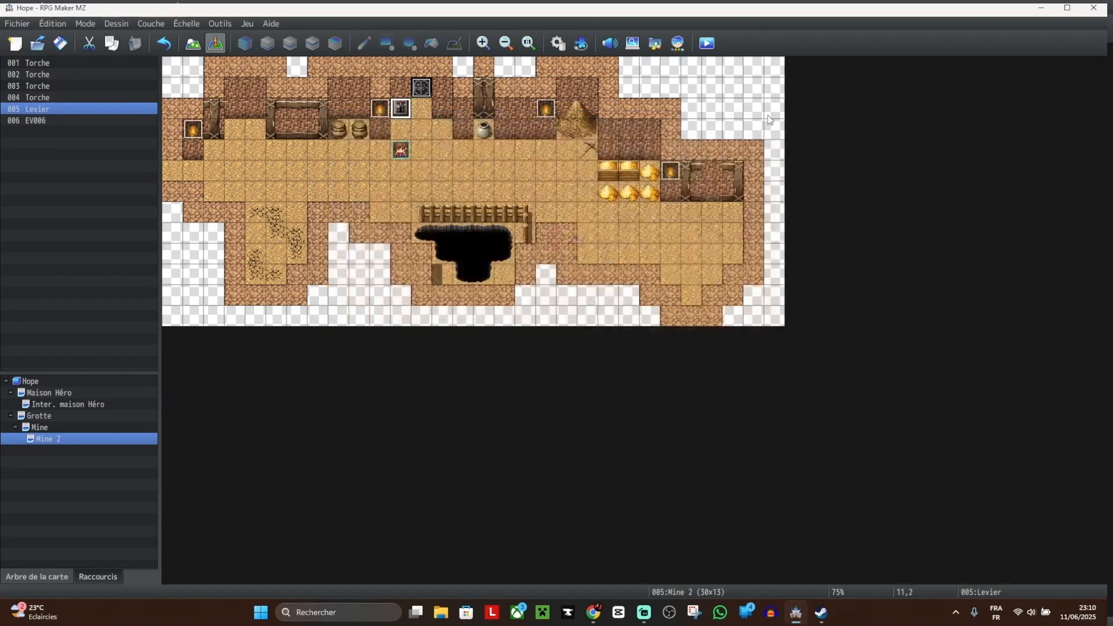
# Step: Move the metal door event's movement route from page 1 to page 2, and apply the change
pyautogui.doubleClick(422, 87)
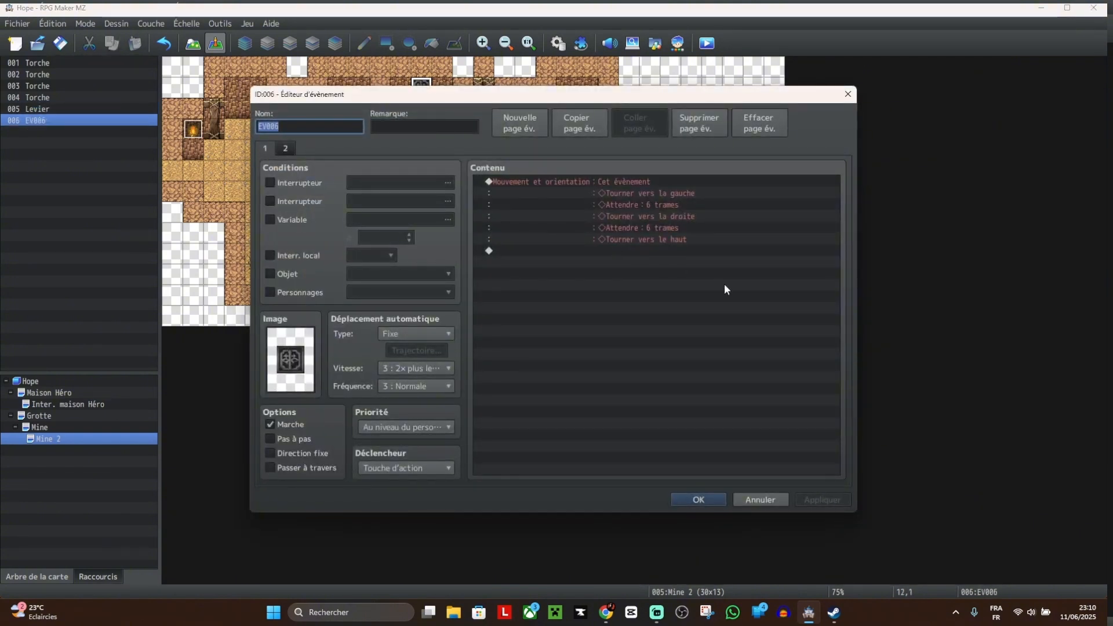
pyautogui.click(277, 148)
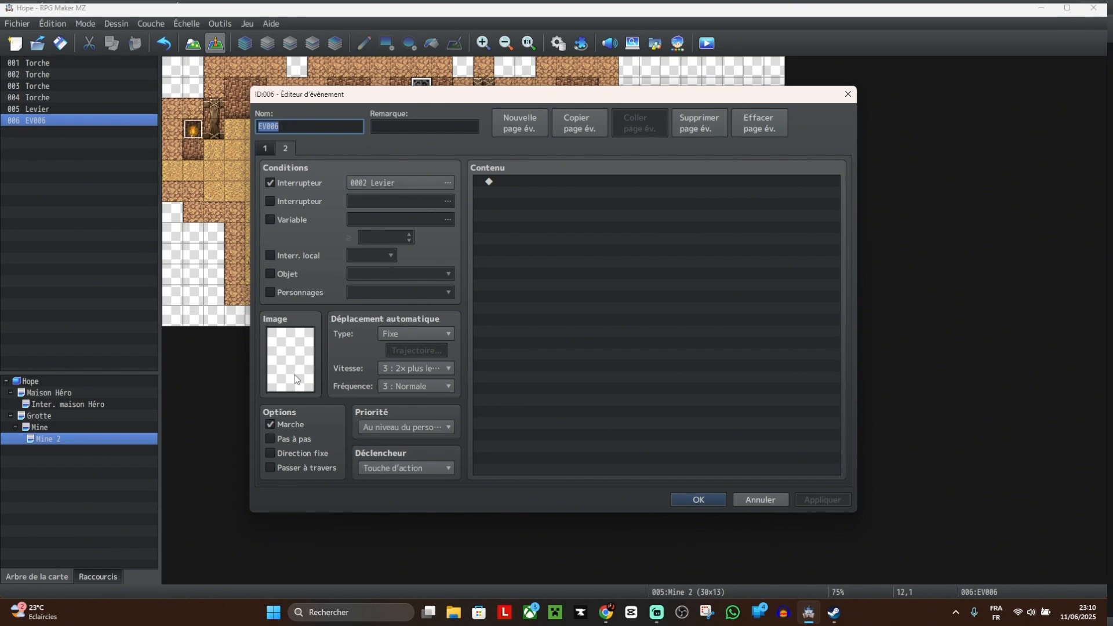
pyautogui.click(276, 149)
pyautogui.click(266, 149)
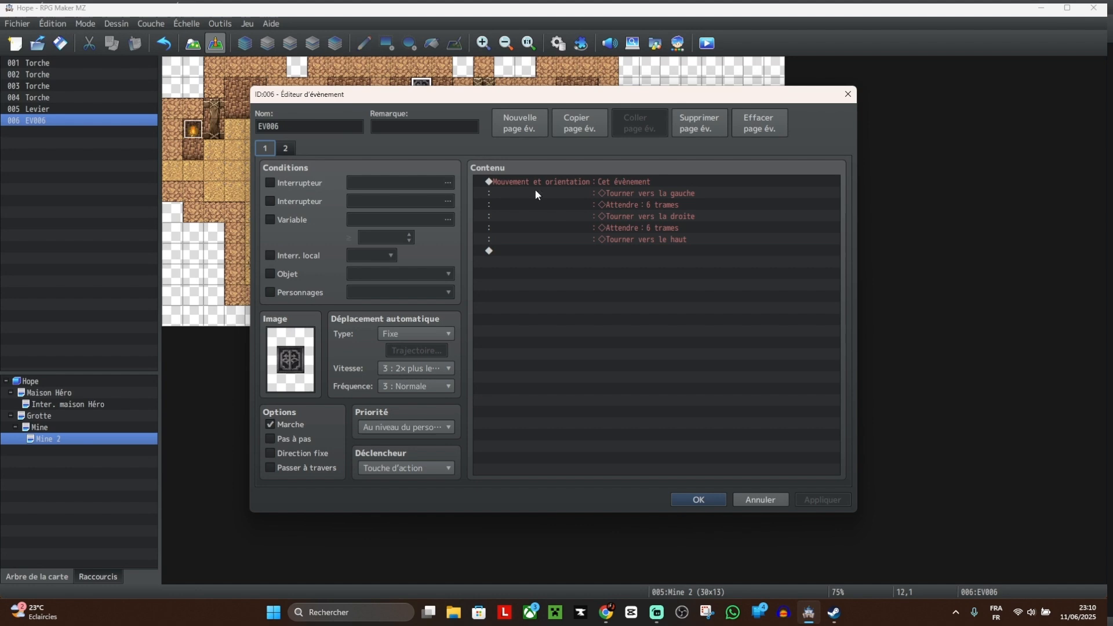
pyautogui.click(617, 182)
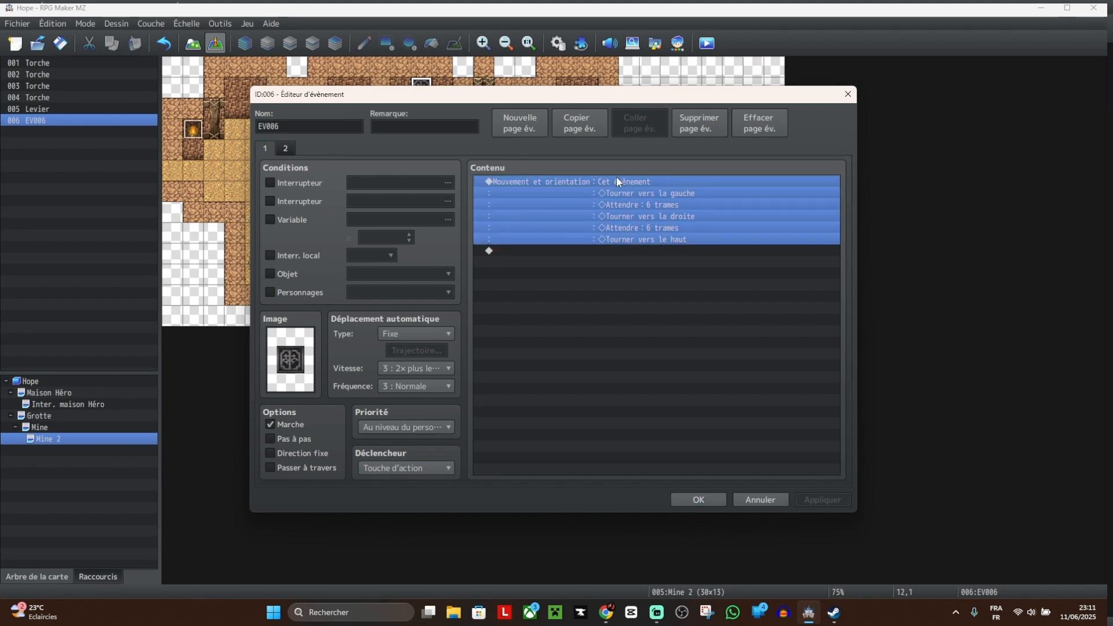
pyautogui.press('Delete')
pyautogui.click(286, 148)
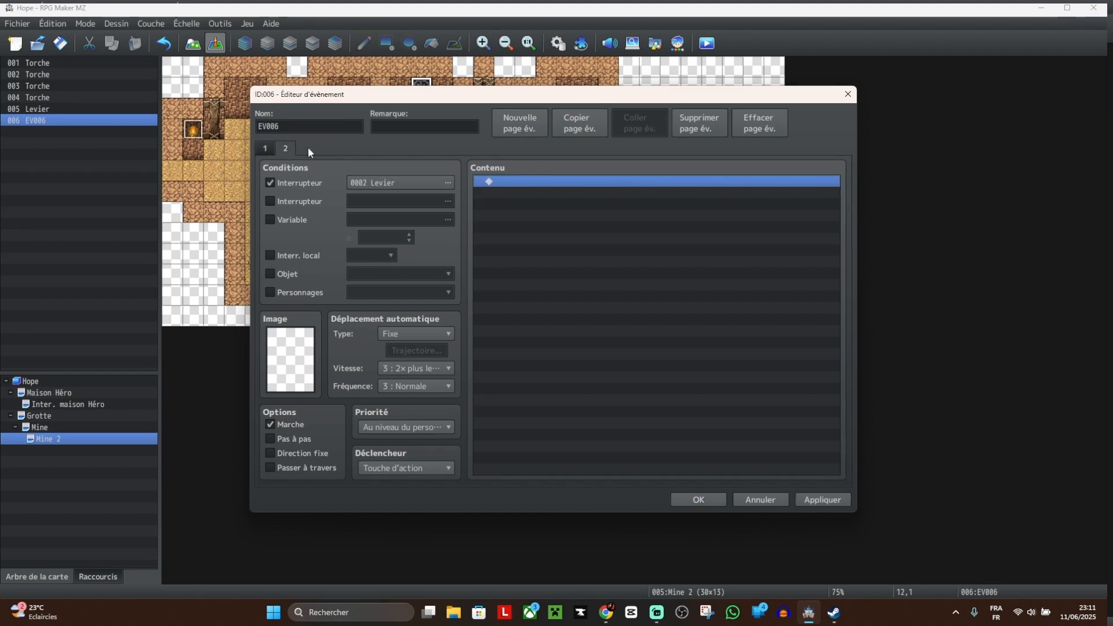
pyautogui.doubleClick(557, 178)
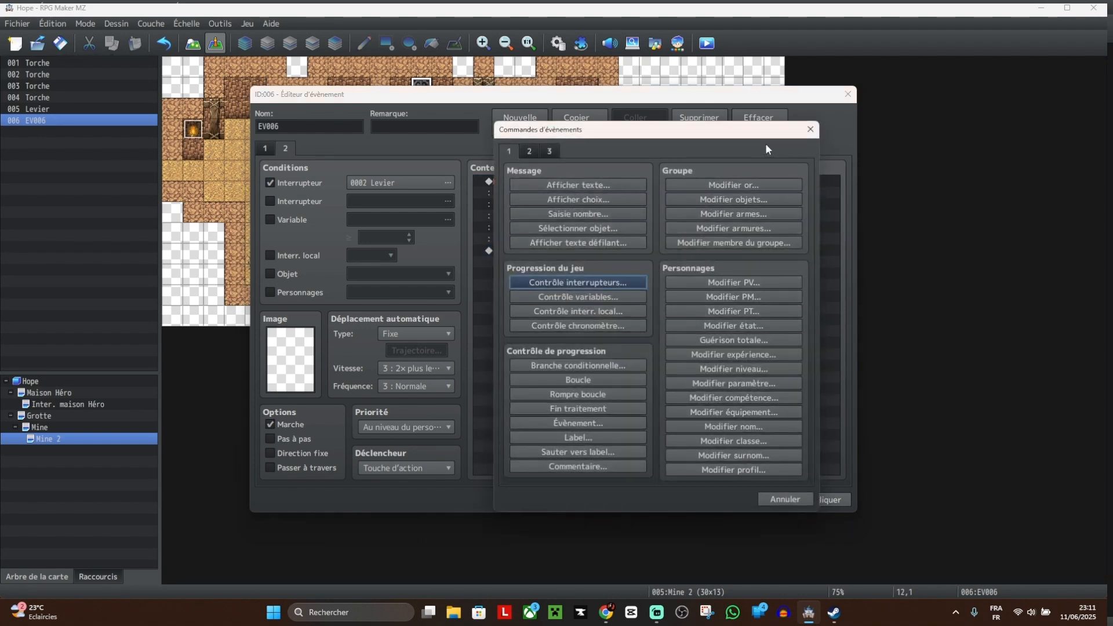
pyautogui.click(810, 129)
pyautogui.hotkey('ctrl', 'v')
pyautogui.click(829, 497)
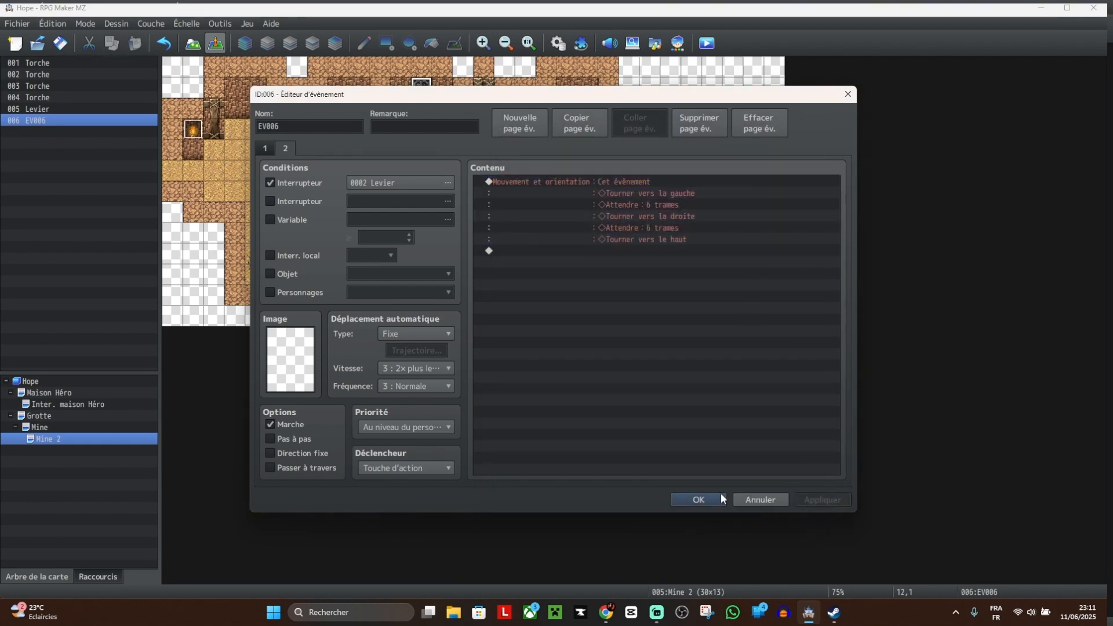
# Step: Save the metal door event's changes and playtest the lever and door in a new game, and close the test
pyautogui.click(699, 500)
pyautogui.click(707, 43)
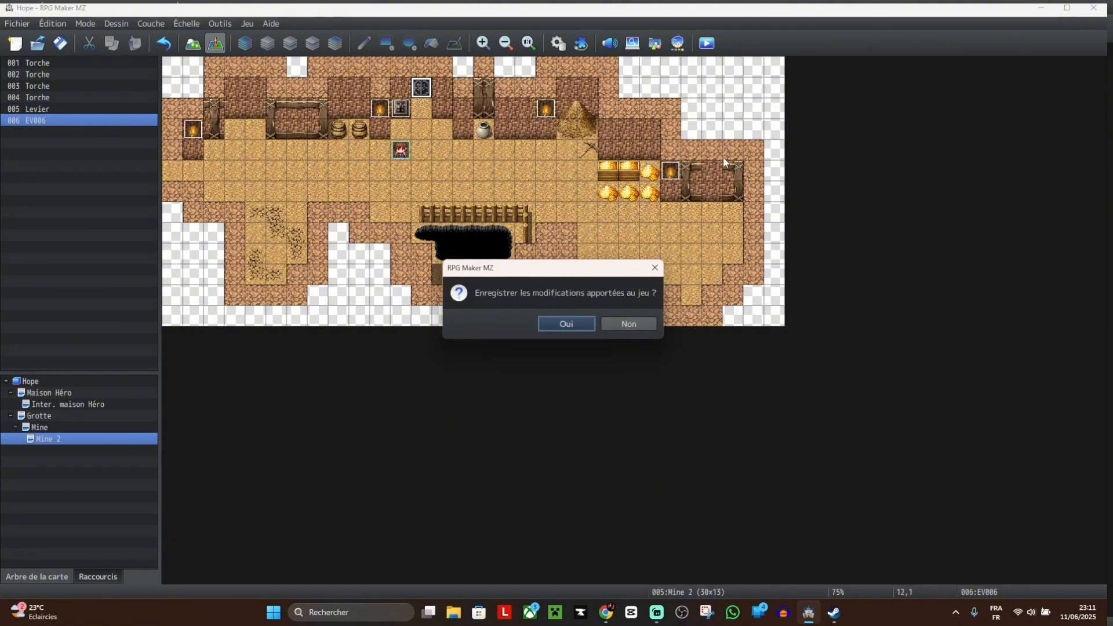
pyautogui.click(579, 326)
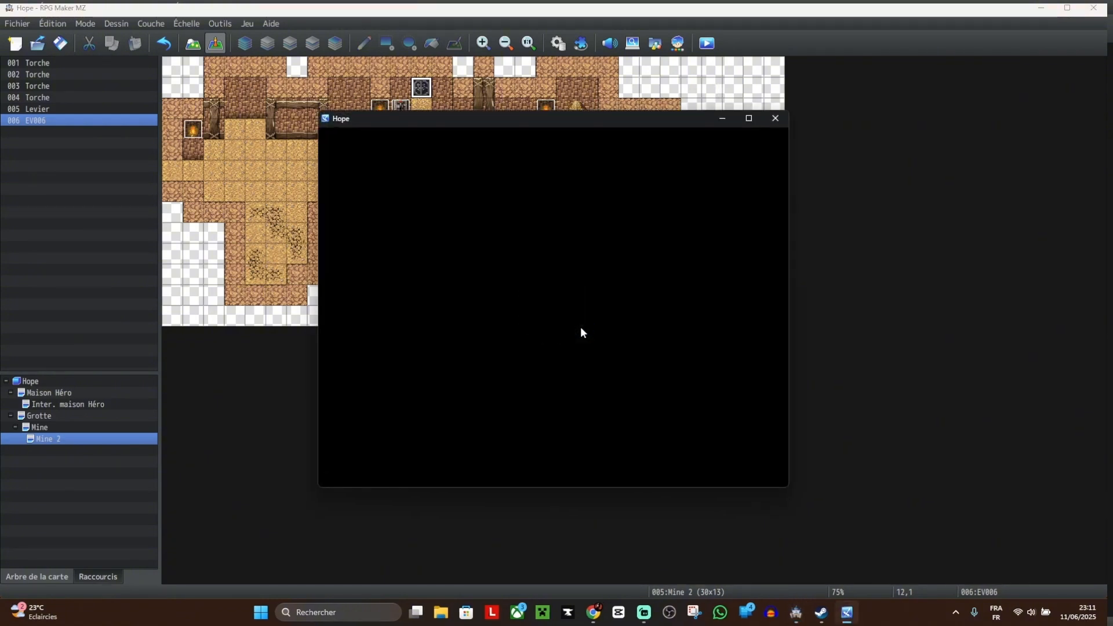
pyautogui.press('Return')
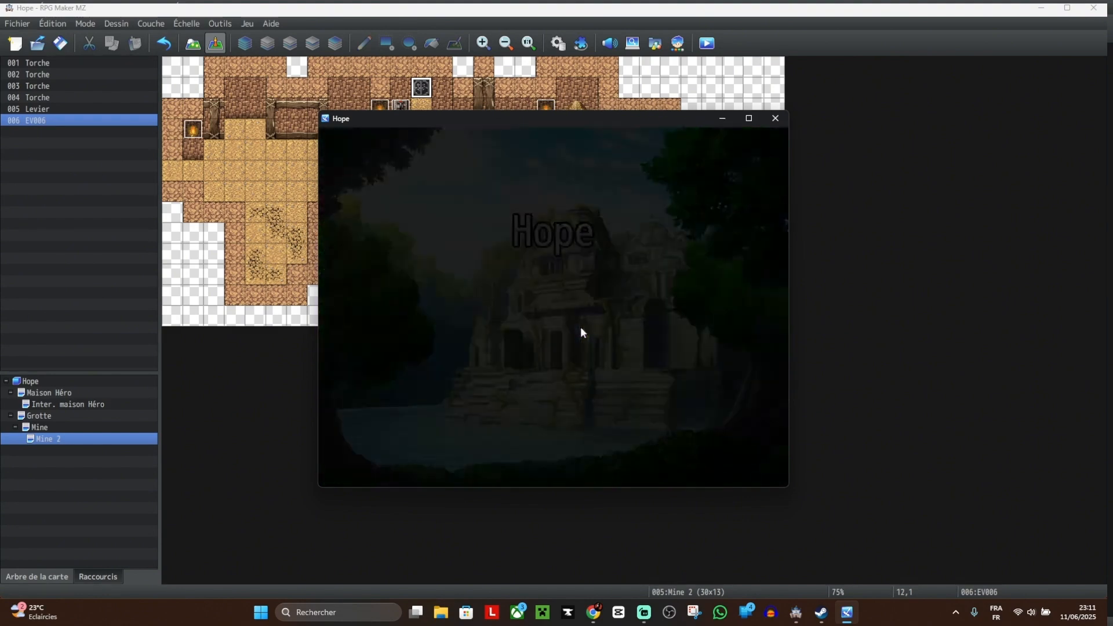
pyautogui.press('Up')
pyautogui.press('Return')
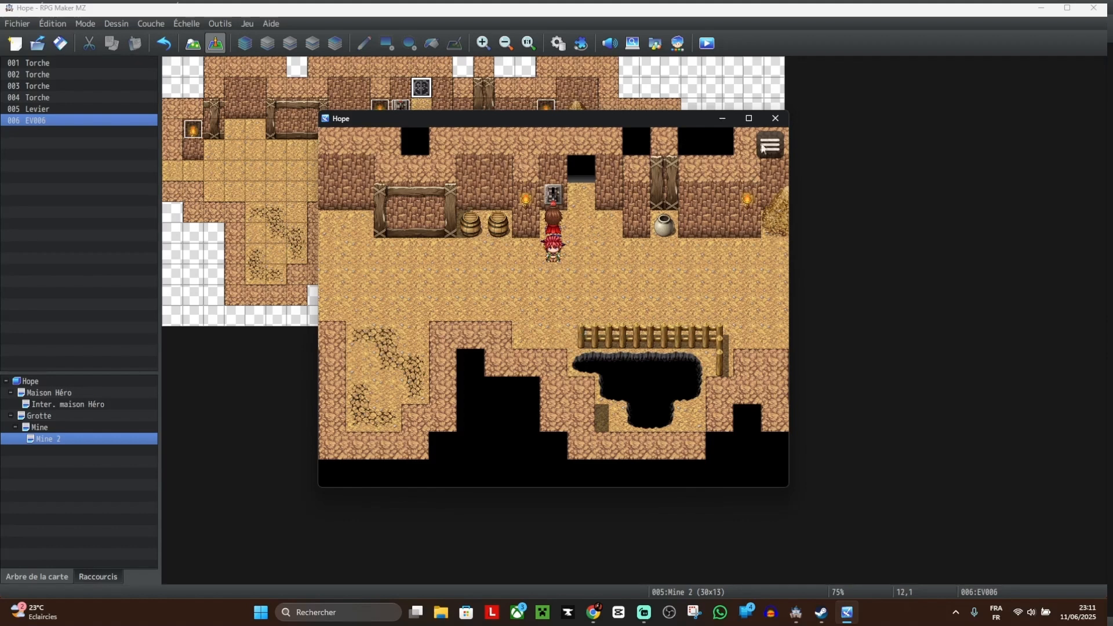
pyautogui.click(775, 117)
# Step: Open the movement route on page 2 of the metal door event and preview it on the map
pyautogui.doubleClick(421, 87)
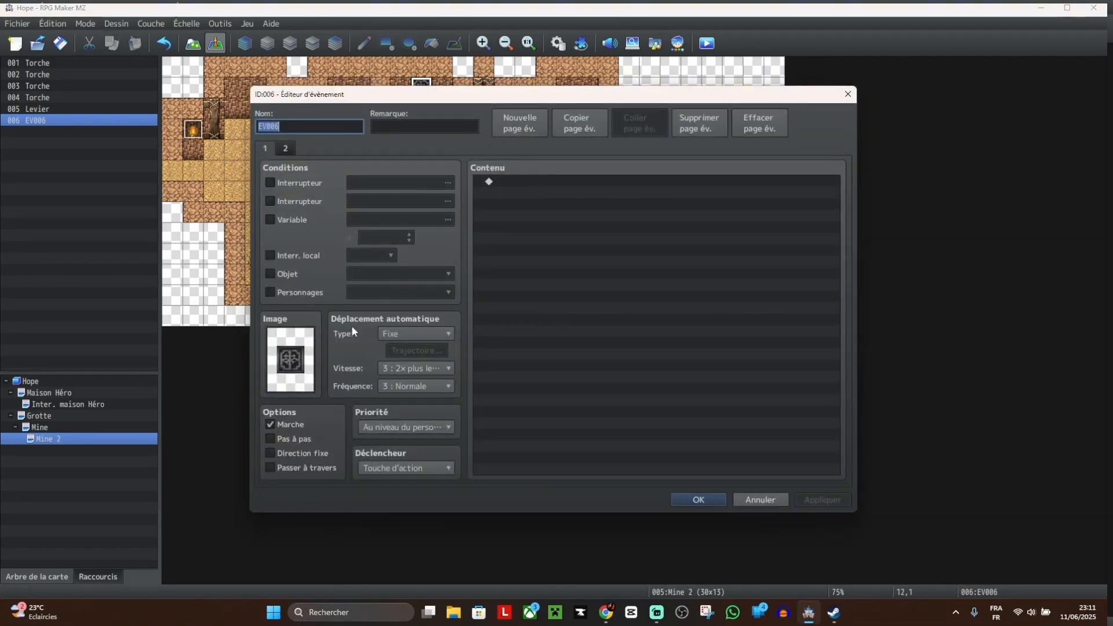
pyautogui.click(284, 151)
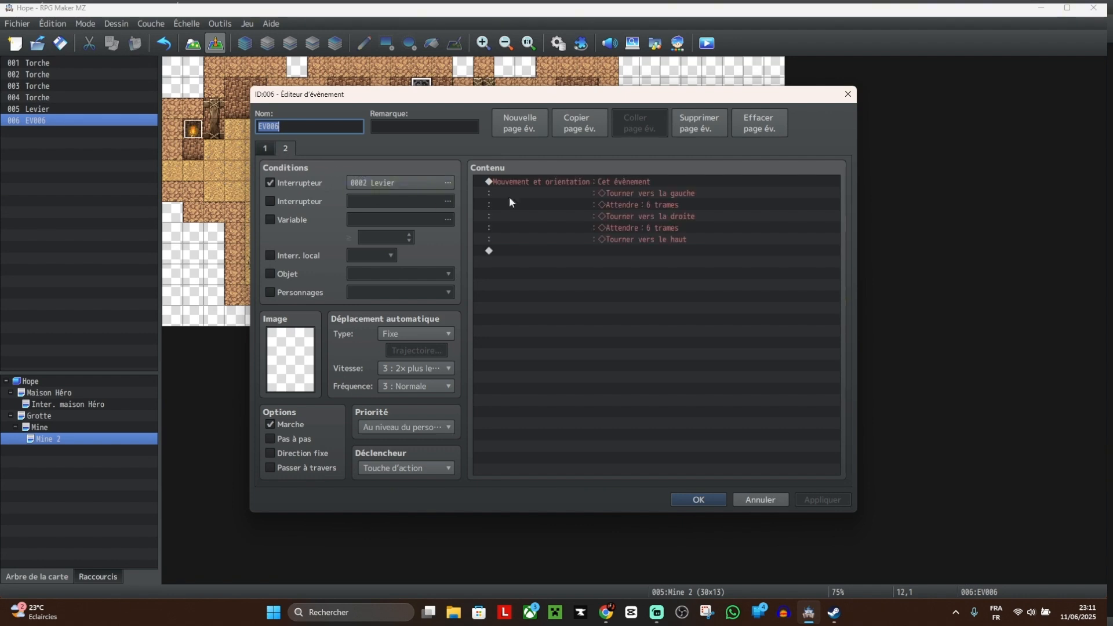
pyautogui.click(648, 206)
pyautogui.rightClick(622, 179)
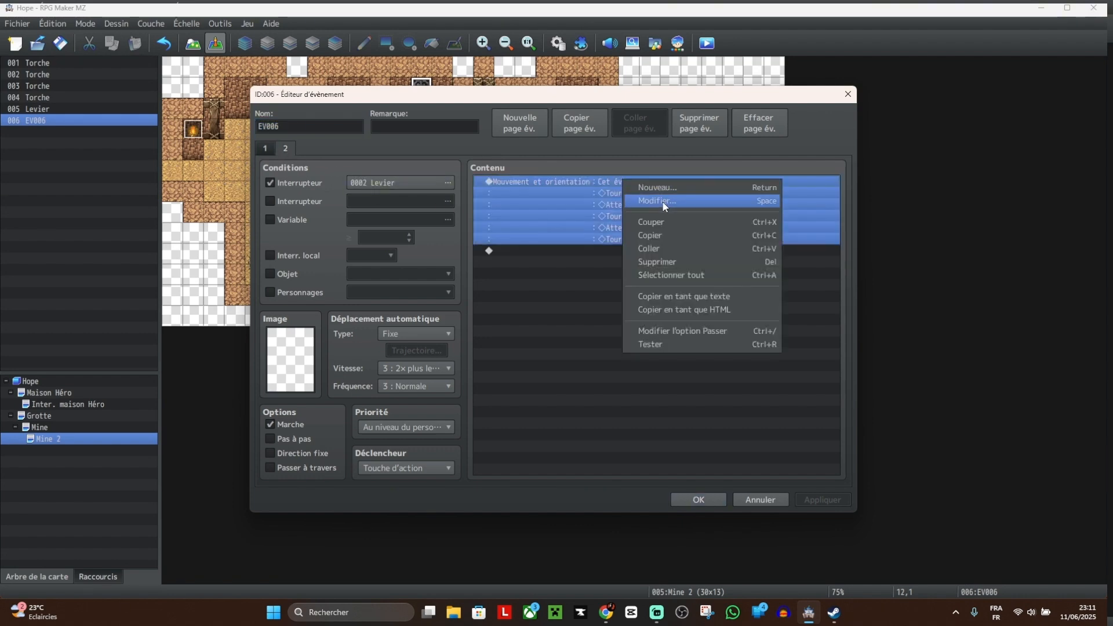
pyautogui.click(664, 204)
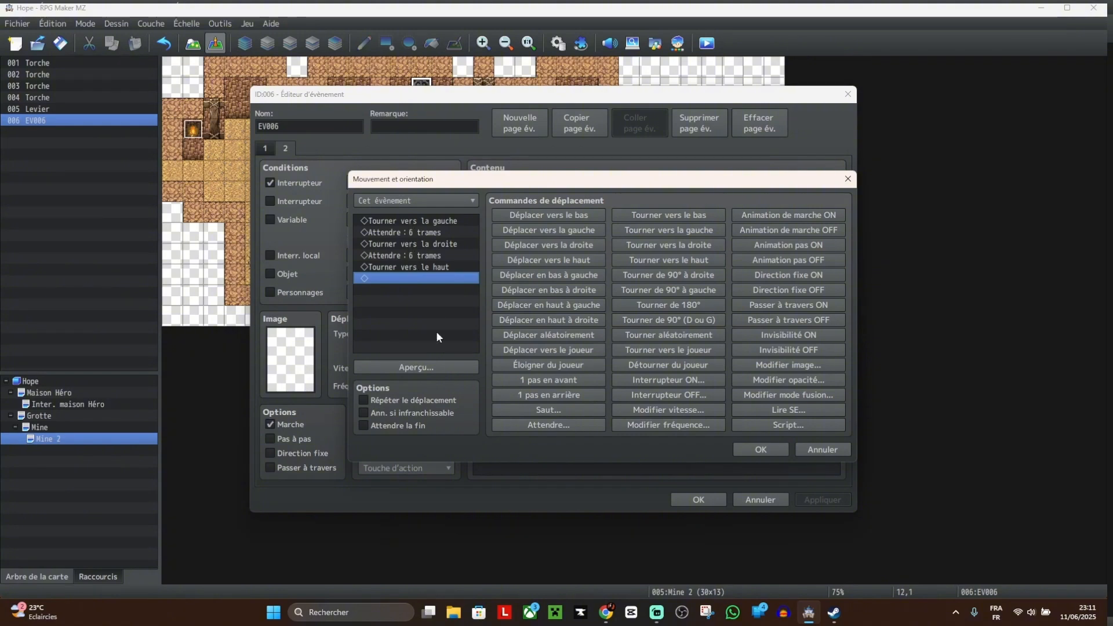
pyautogui.click(433, 367)
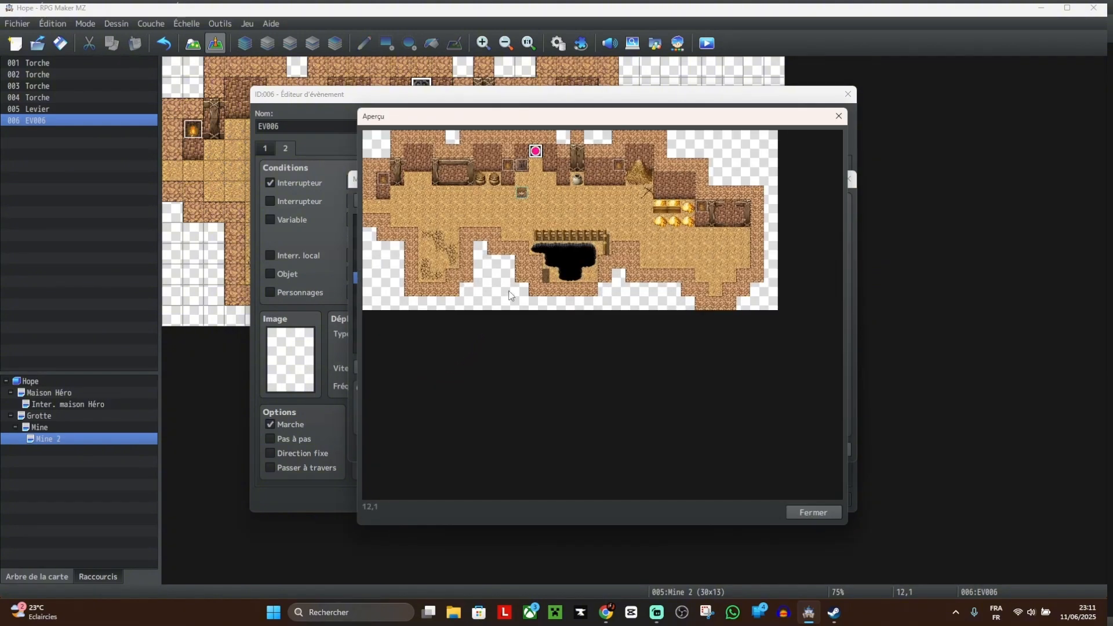
pyautogui.click(838, 116)
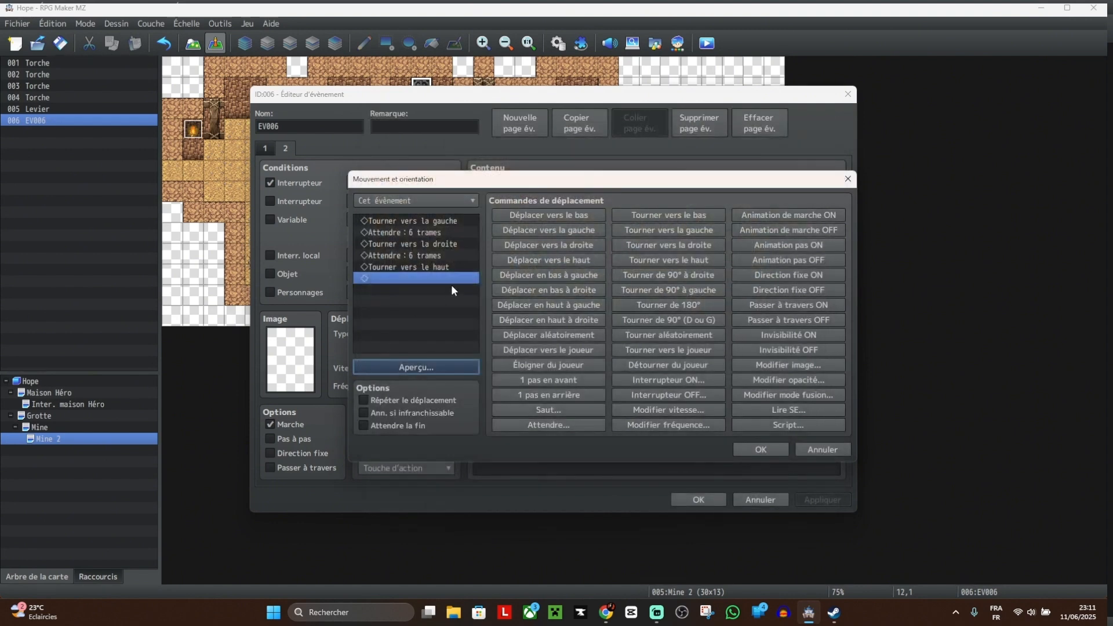
# Step: Delete all turn and wait commands from the movement route on the metal door event's page 2
pyautogui.click(414, 278)
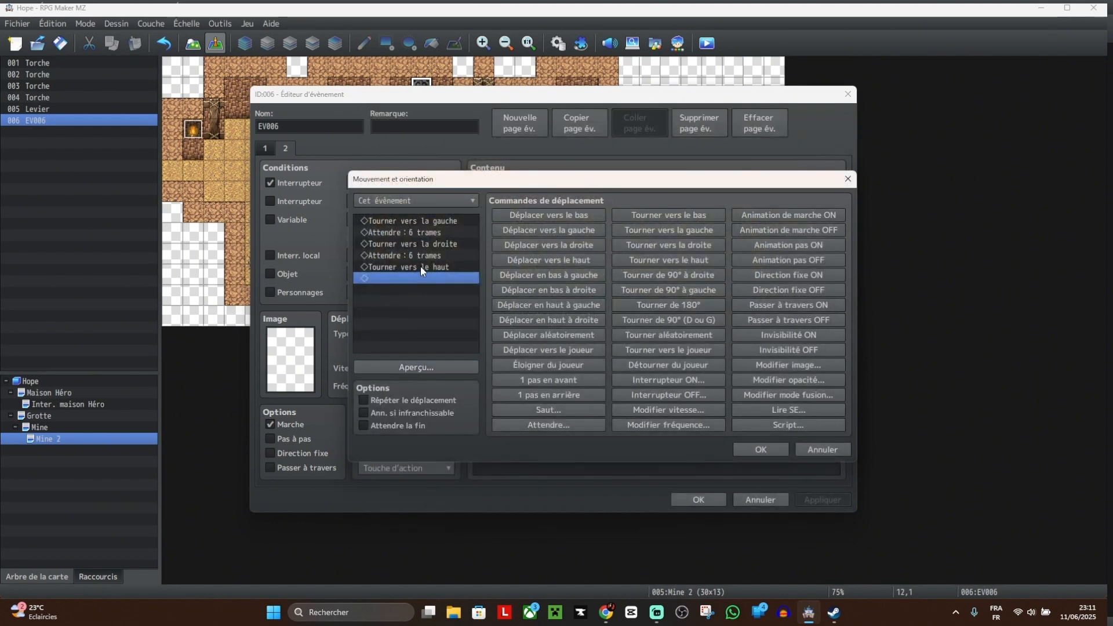
pyautogui.click(421, 265)
pyautogui.press('Delete')
pyautogui.click(424, 252)
pyautogui.press('Delete')
pyautogui.click(425, 246)
pyautogui.press('Delete')
pyautogui.click(425, 235)
pyautogui.press('Delete')
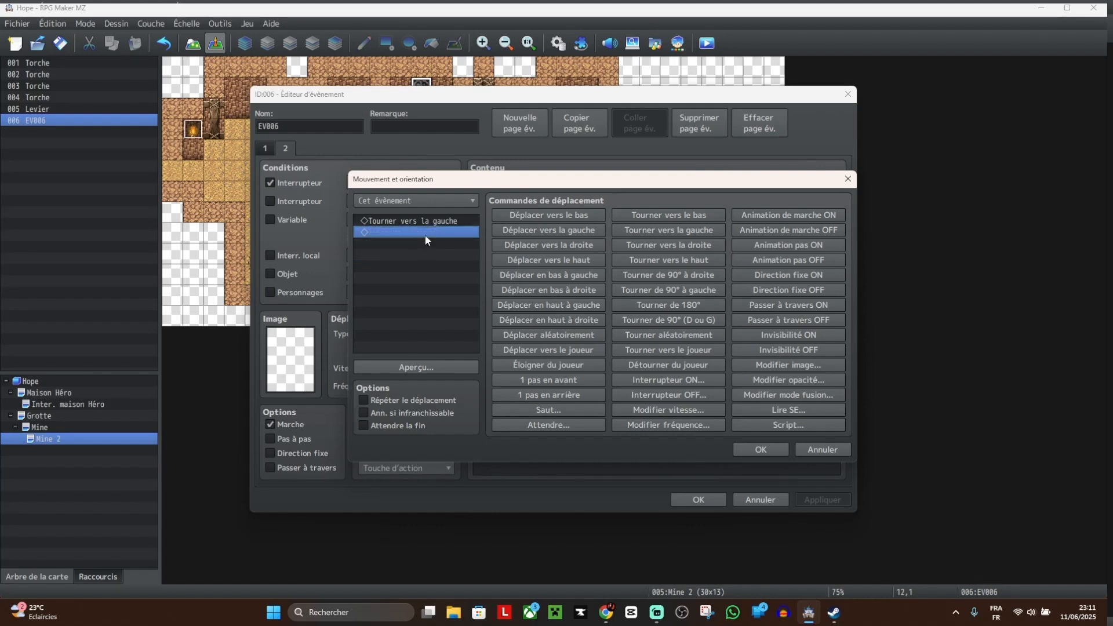
pyautogui.click(425, 223)
pyautogui.press('Delete')
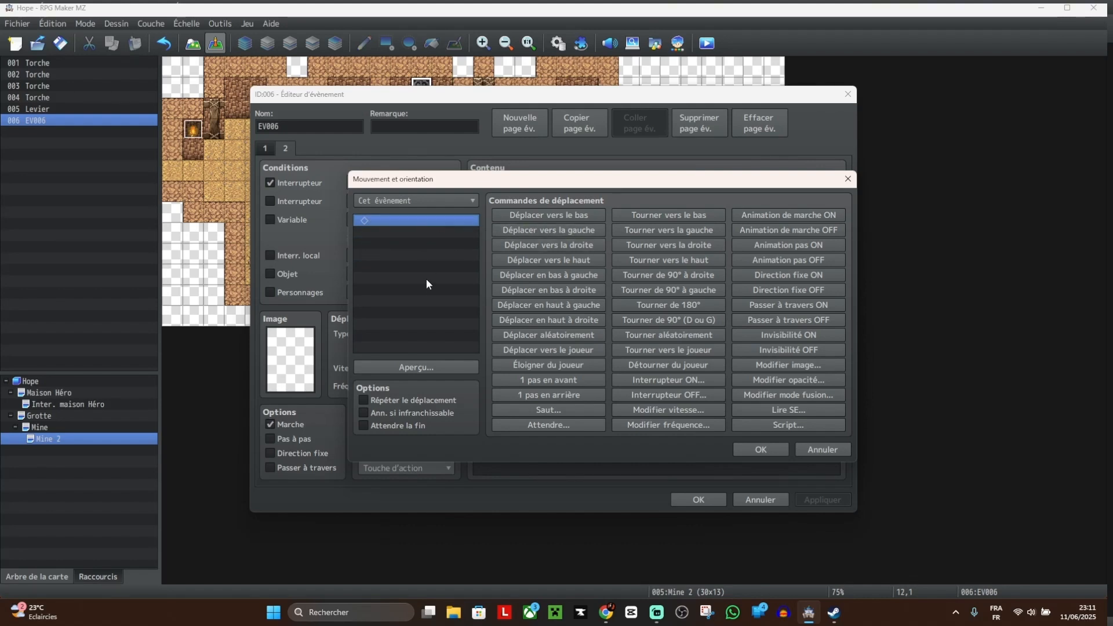
# Step: Set the movement route's target to EV006 and add Tourner vers la gauche with a 10-frame wait
pyautogui.click(453, 199)
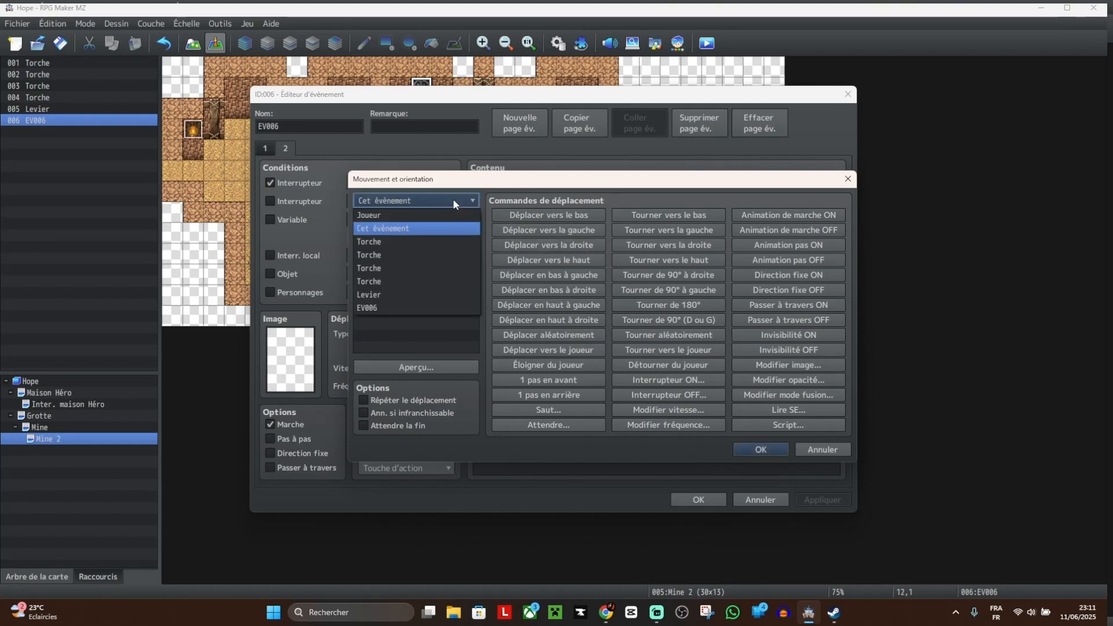
pyautogui.click(416, 307)
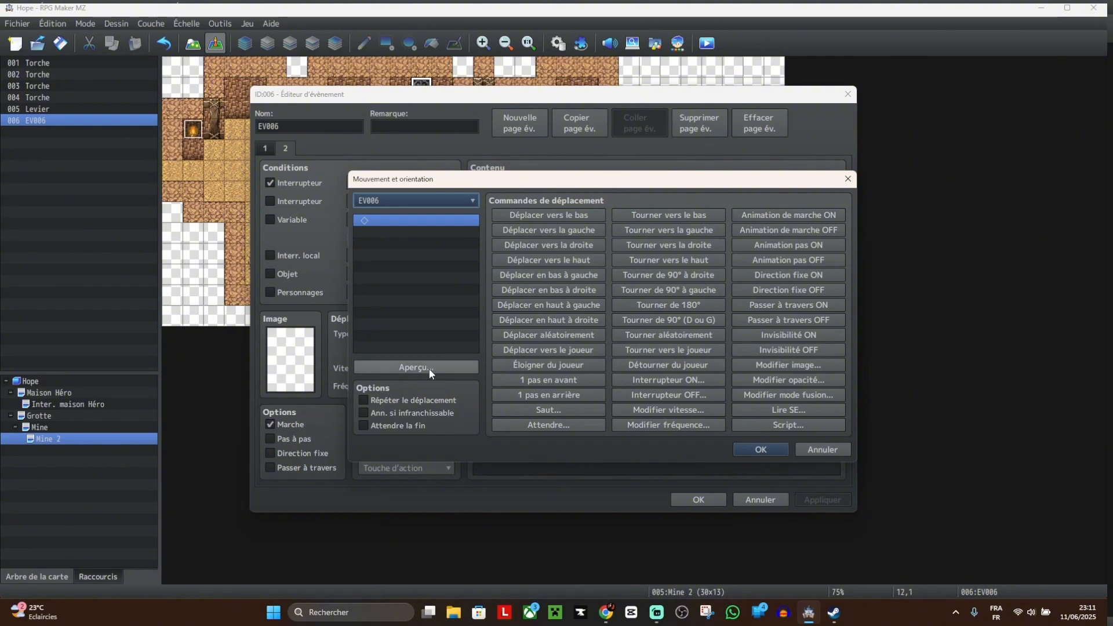
pyautogui.click(679, 226)
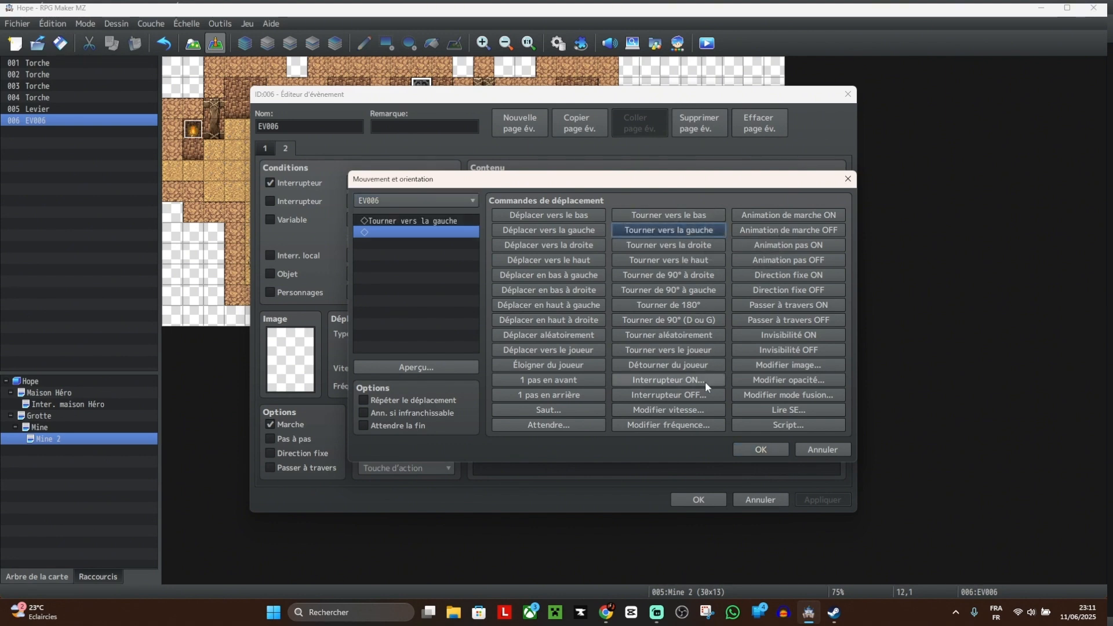
pyautogui.click(557, 426)
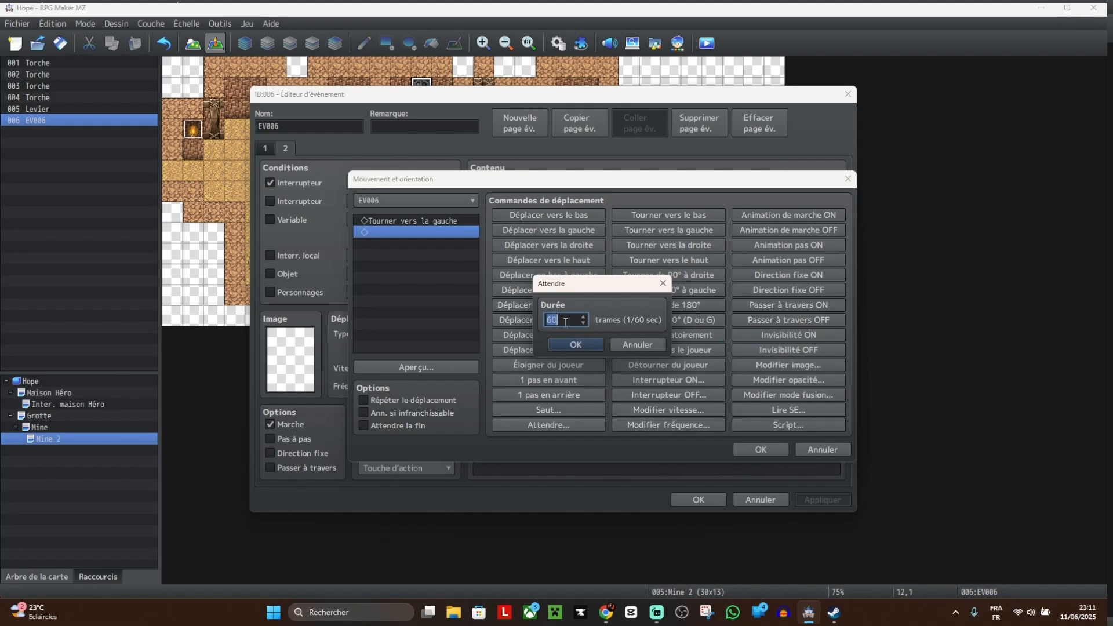
pyautogui.write('10')
pyautogui.click(576, 345)
# Step: Complete the route with Tourner vers la droite, a 10-frame wait and Tourner vers le haut, and confirm the route and event
pyautogui.click(680, 246)
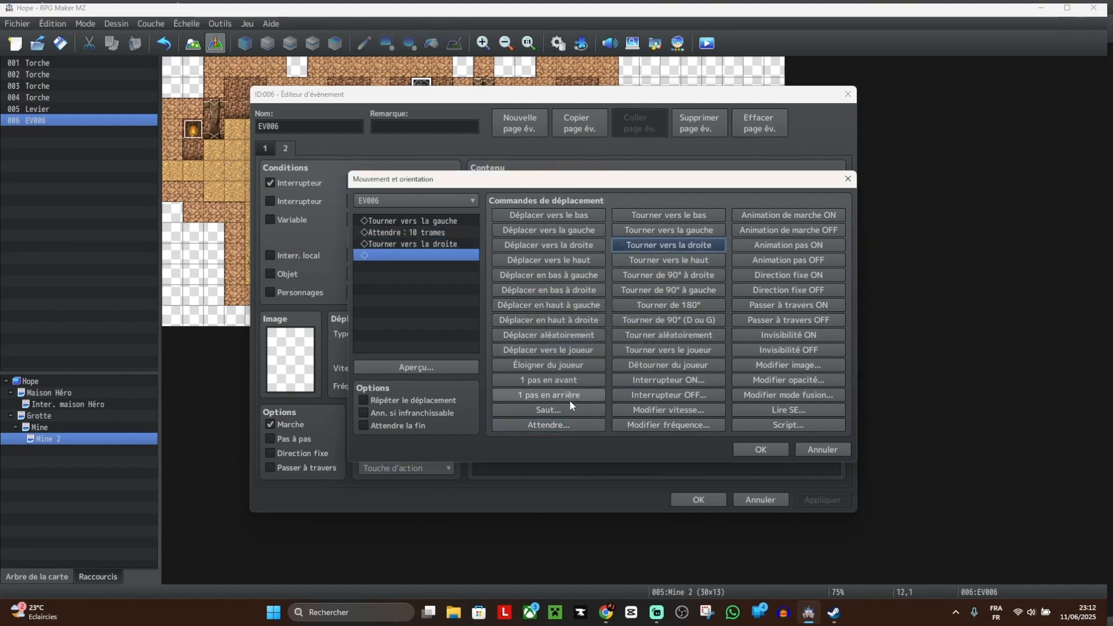
pyautogui.click(538, 426)
pyautogui.write('10')
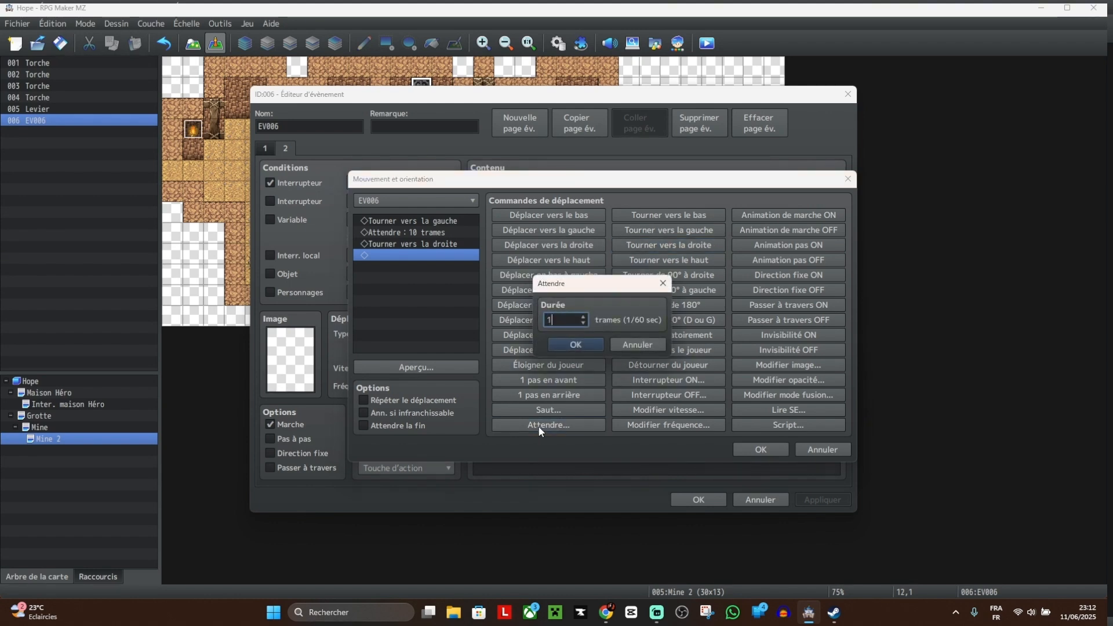
pyautogui.click(589, 344)
pyautogui.click(688, 262)
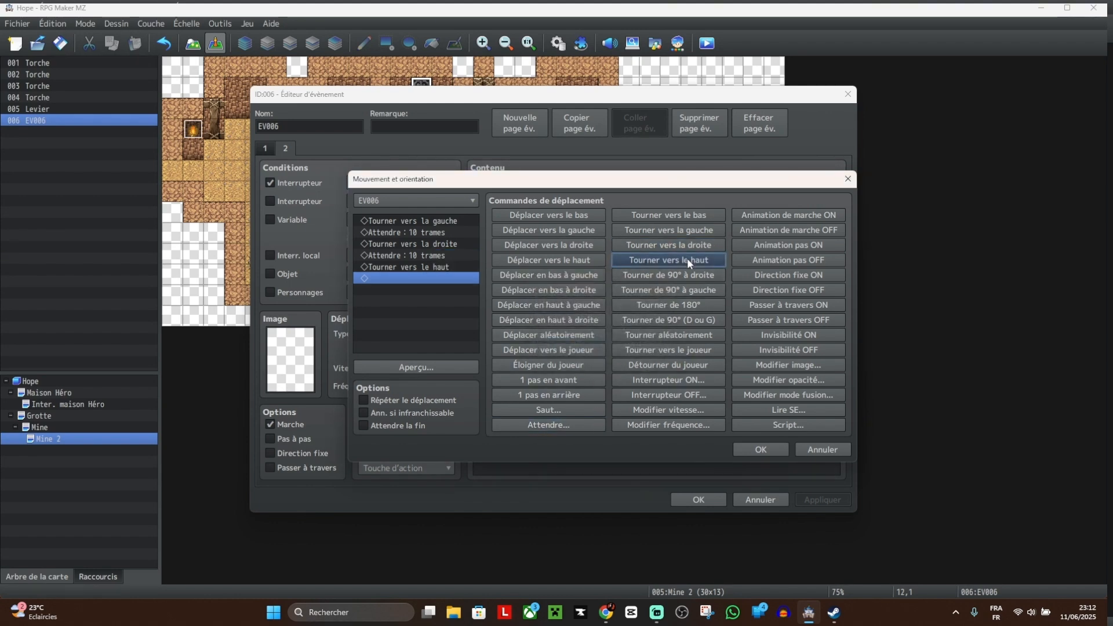
pyautogui.click(774, 448)
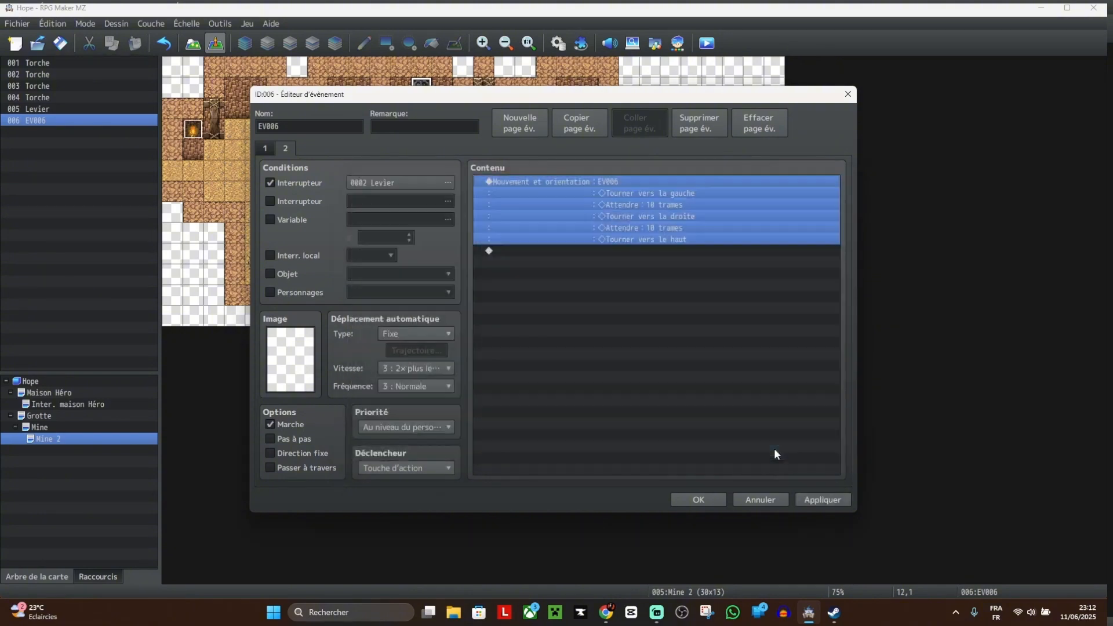
pyautogui.click(713, 502)
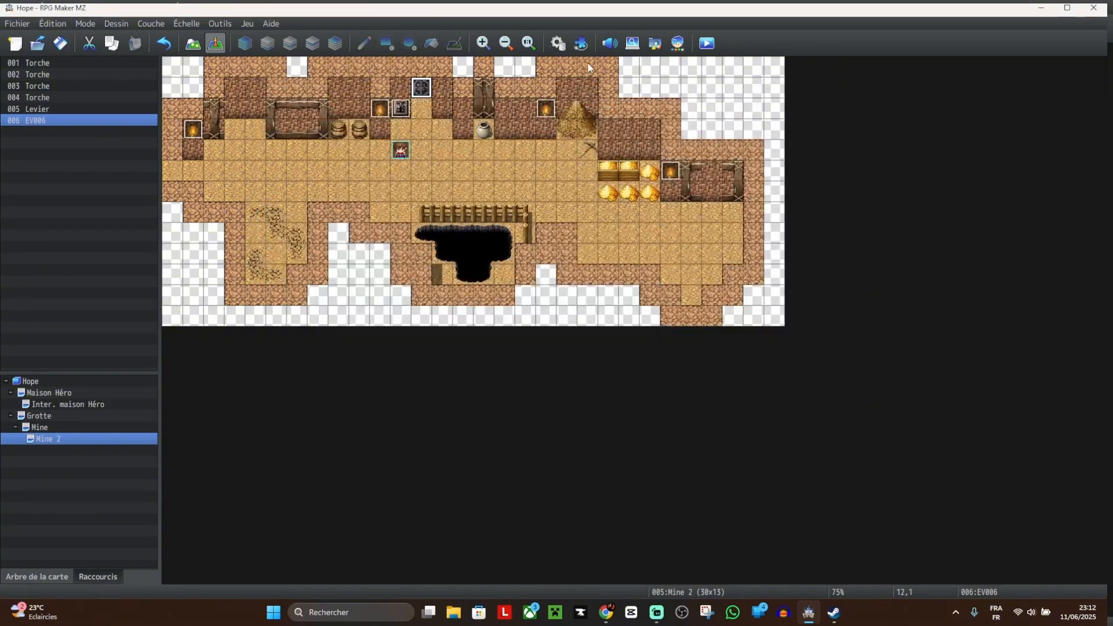
# Step: Save the project and playtest the door's revised movement route in a new game, and close the test
pyautogui.click(706, 43)
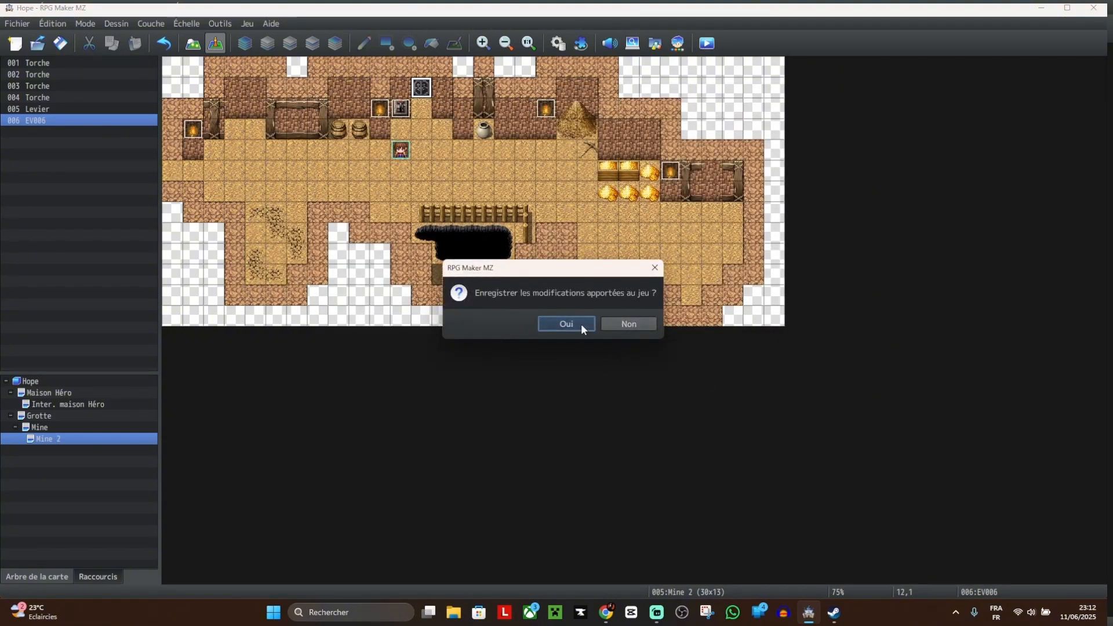
pyautogui.click(581, 324)
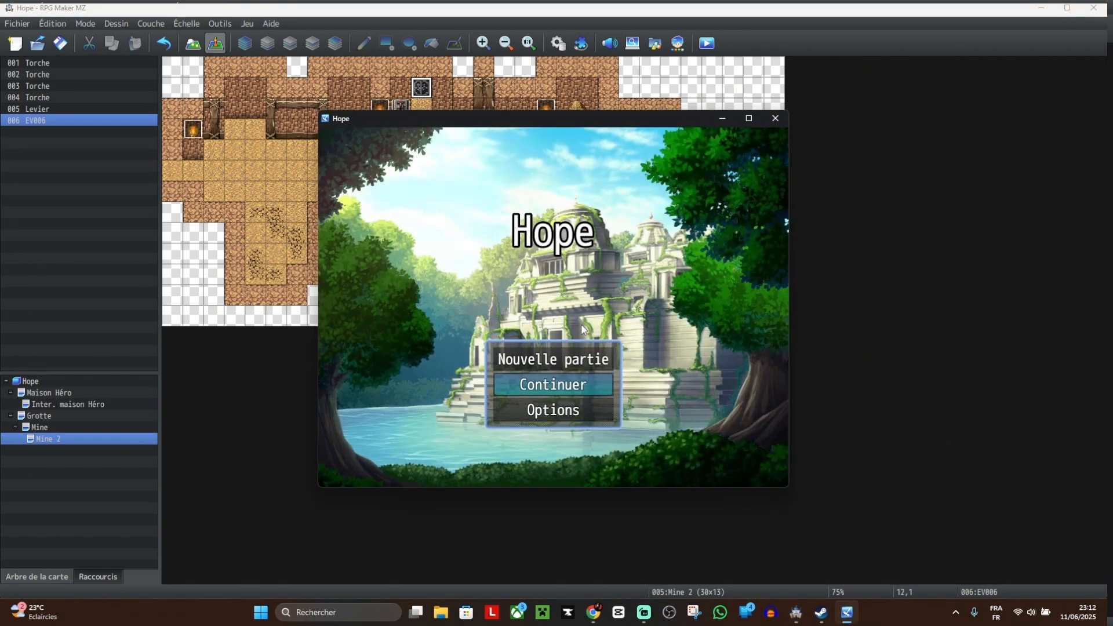
pyautogui.press('Up')
pyautogui.press('Return')
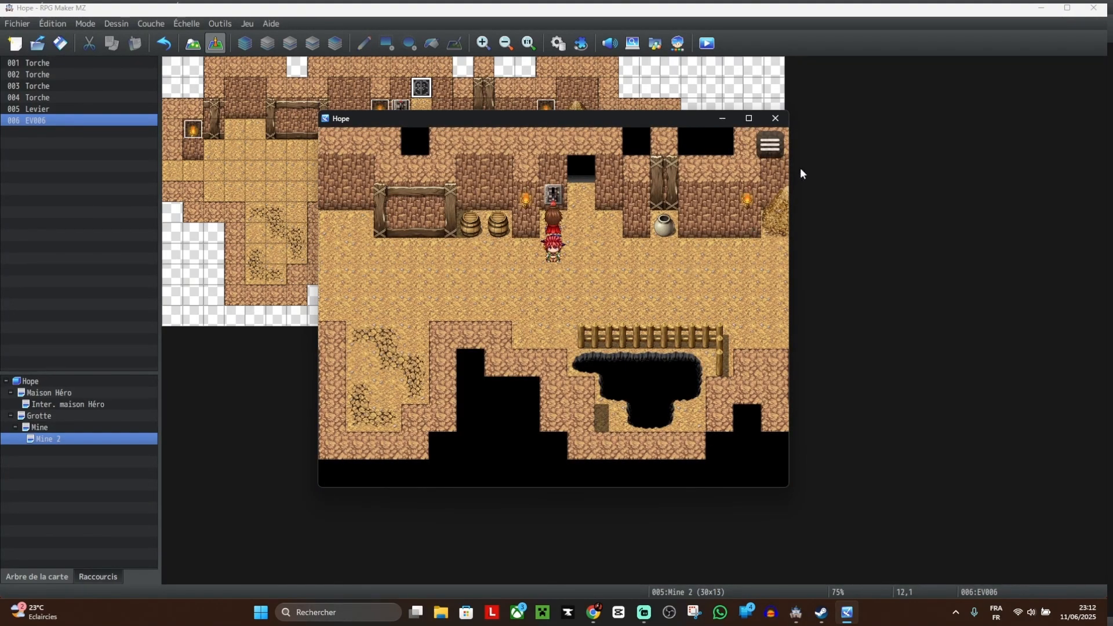
pyautogui.click(782, 118)
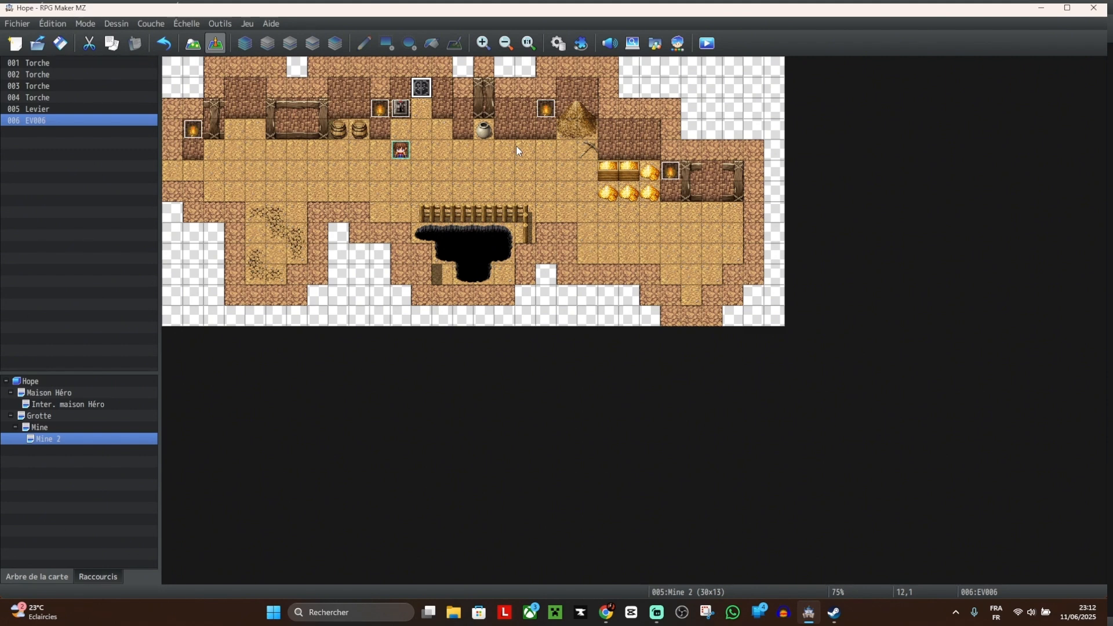
# Step: Examine the metal door's opening frames in the !Door1 image set through a temporary event at 14,4, and discard that event
pyautogui.rightClick(460, 149)
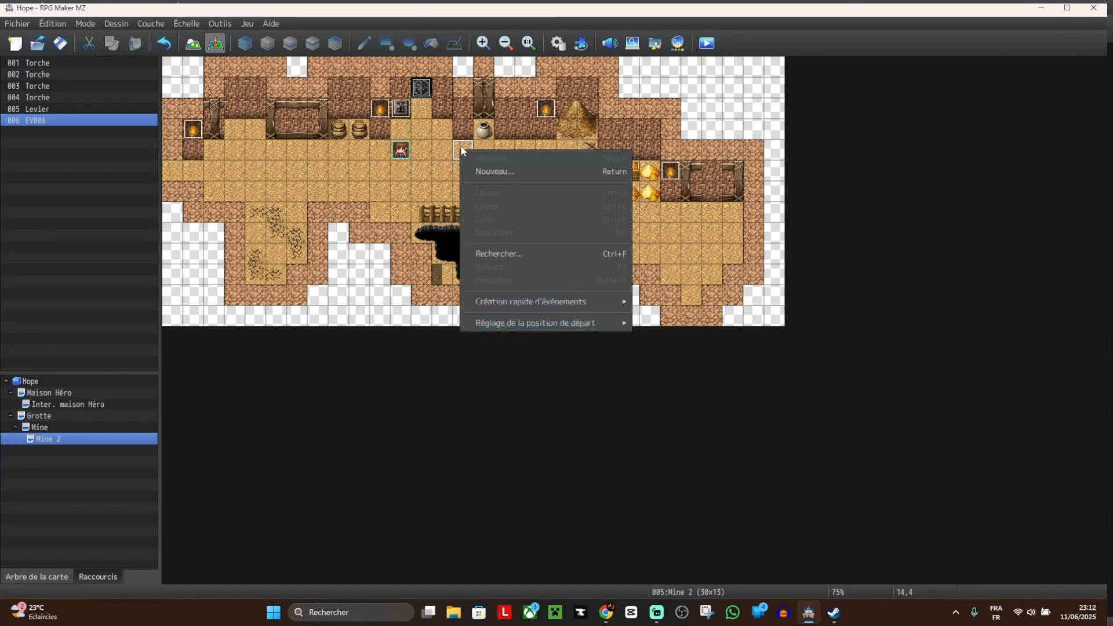
pyautogui.press('Return')
pyautogui.doubleClick(300, 348)
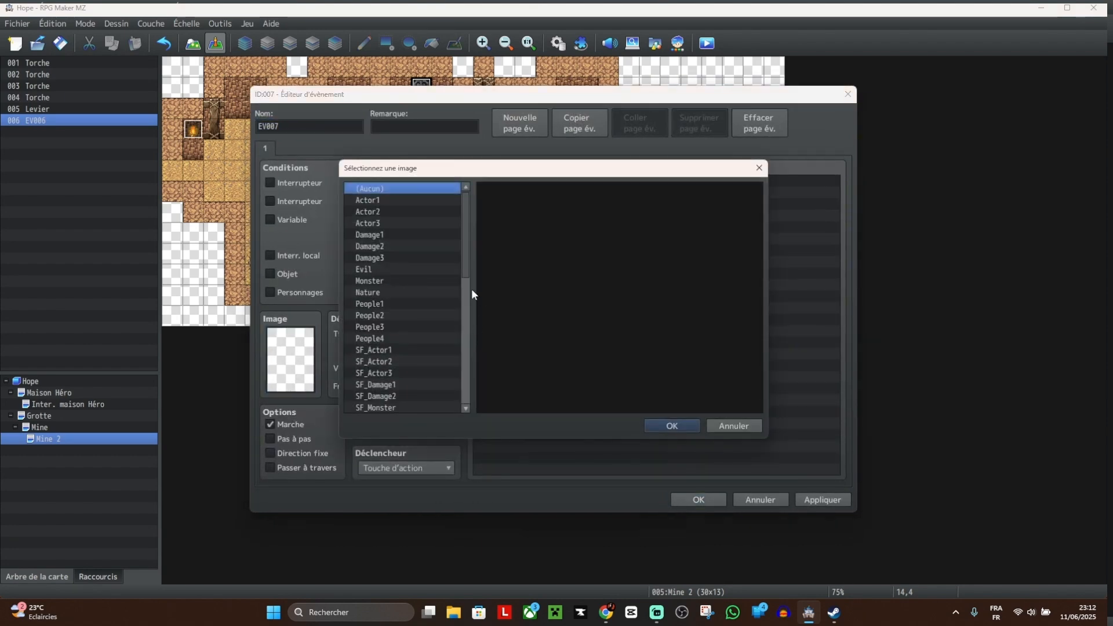
pyautogui.scroll(-6, 418, 347)
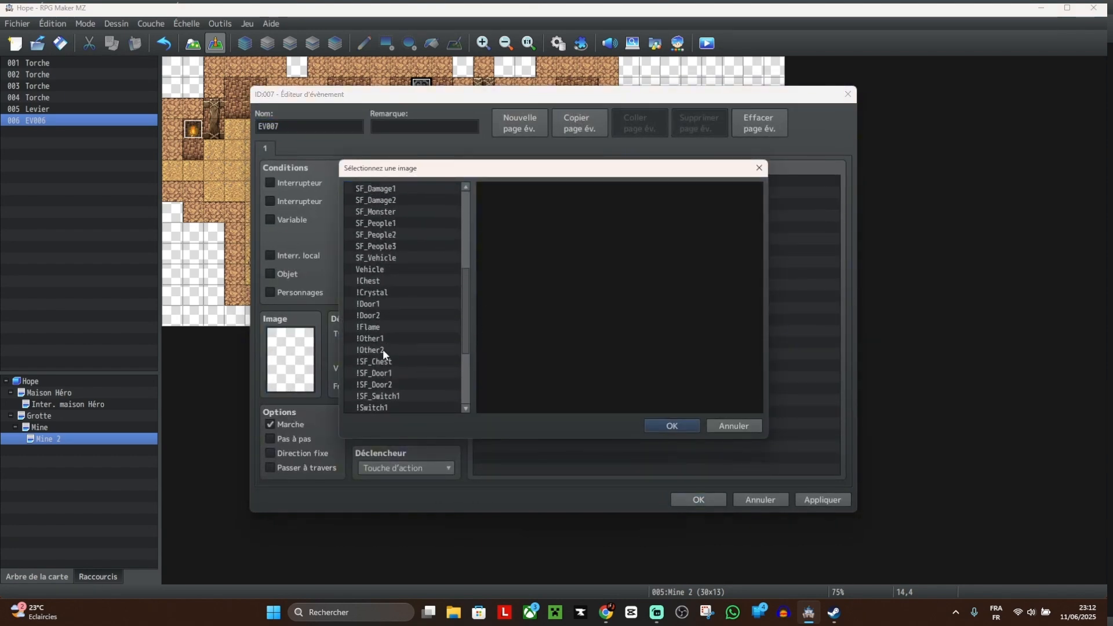
pyautogui.click(374, 312)
pyautogui.click(390, 304)
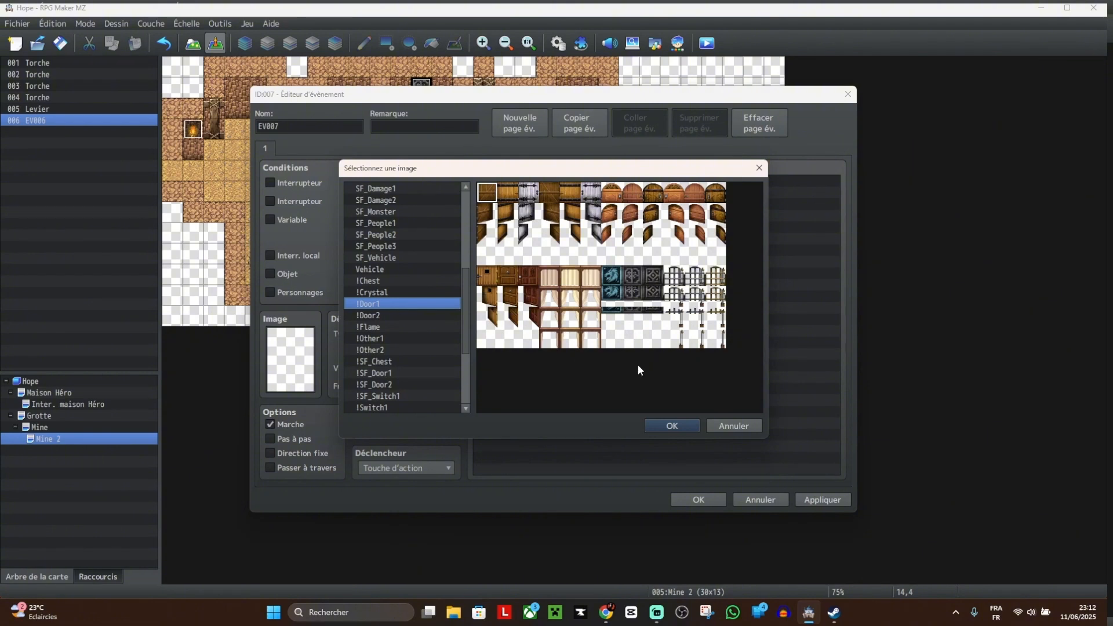
pyautogui.click(633, 294)
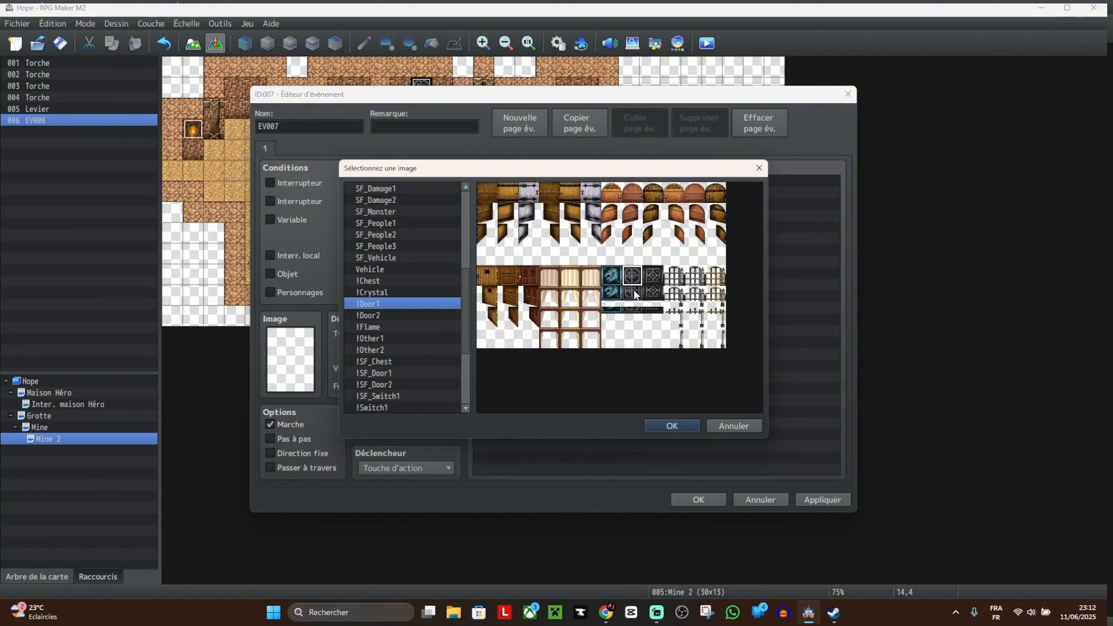
pyautogui.click(636, 319)
pyautogui.click(632, 346)
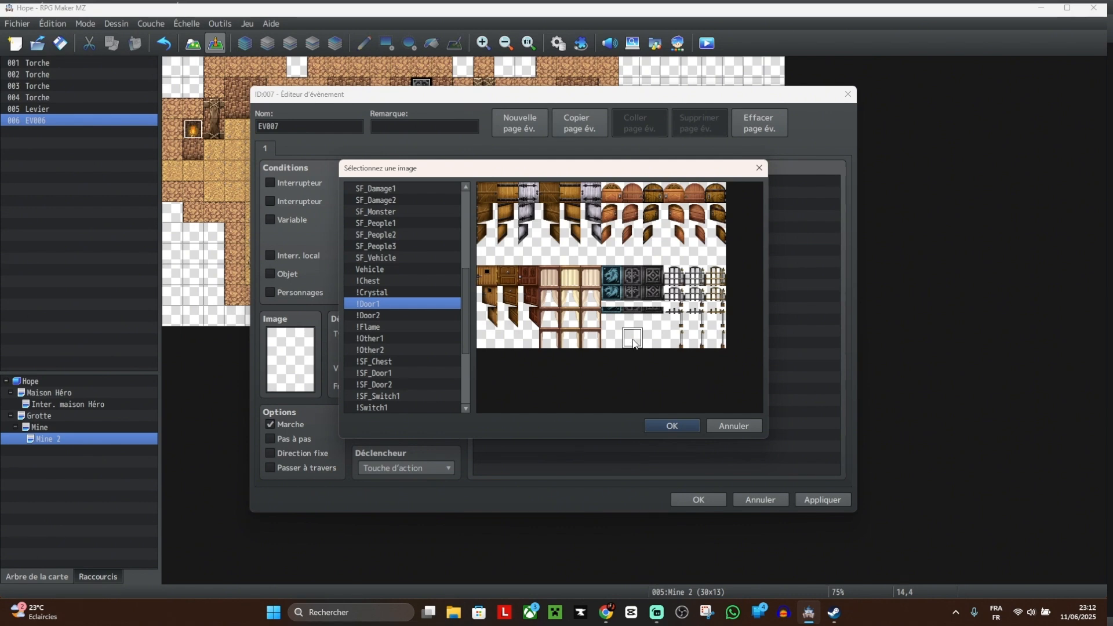
pyautogui.click(728, 421)
pyautogui.click(847, 94)
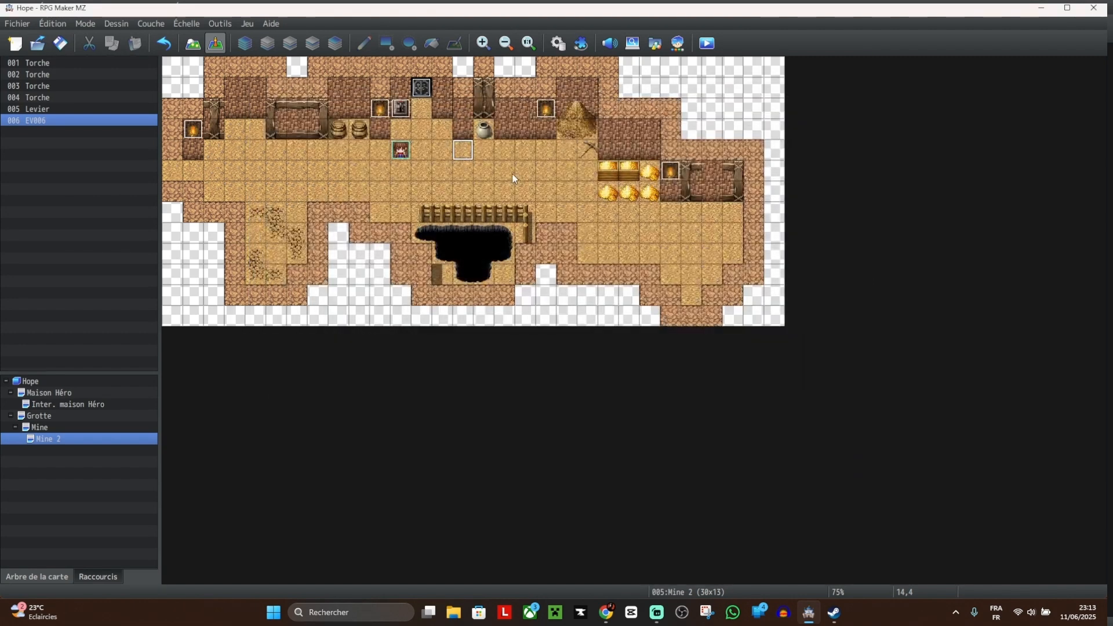
# Step: Rename the metal door event at 12,1 as Porte and apply the change
pyautogui.doubleClick(423, 88)
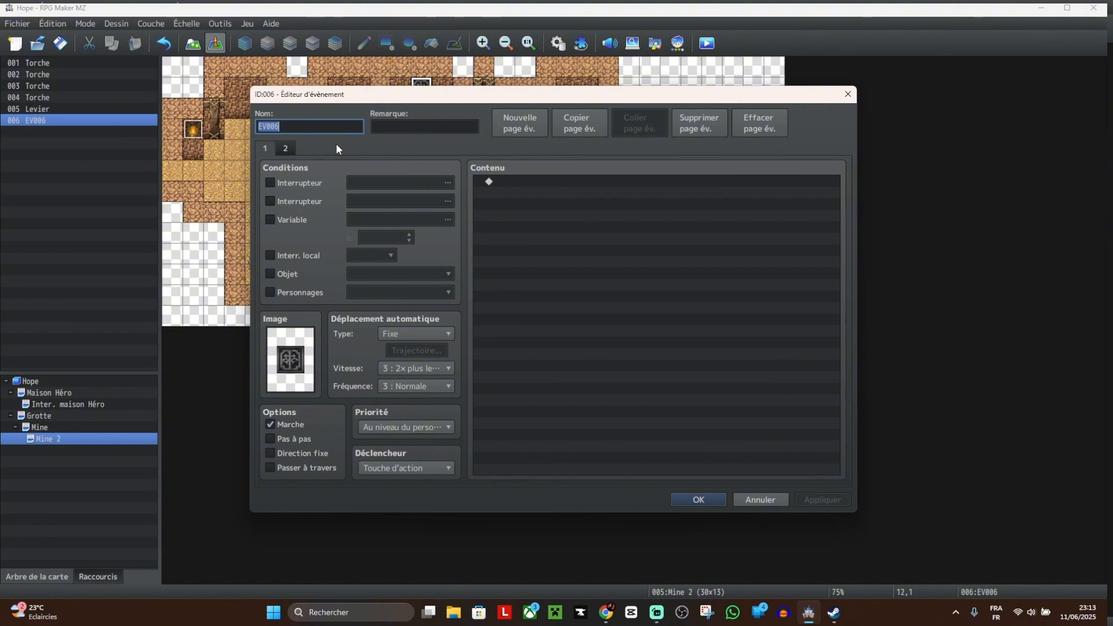
pyautogui.write('Porte')
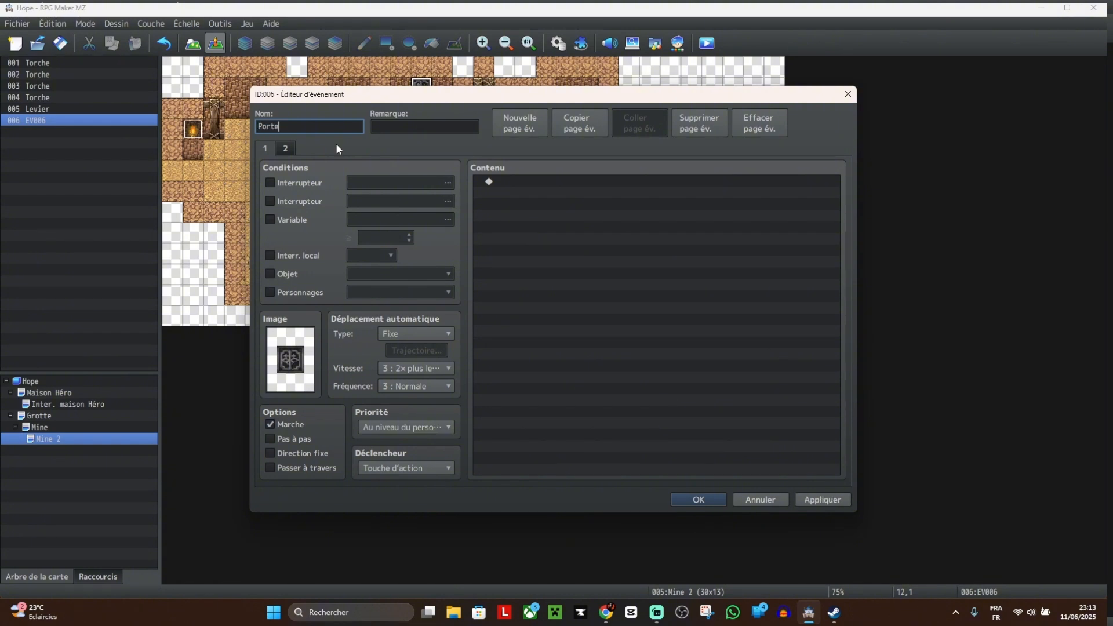
pyautogui.click(285, 148)
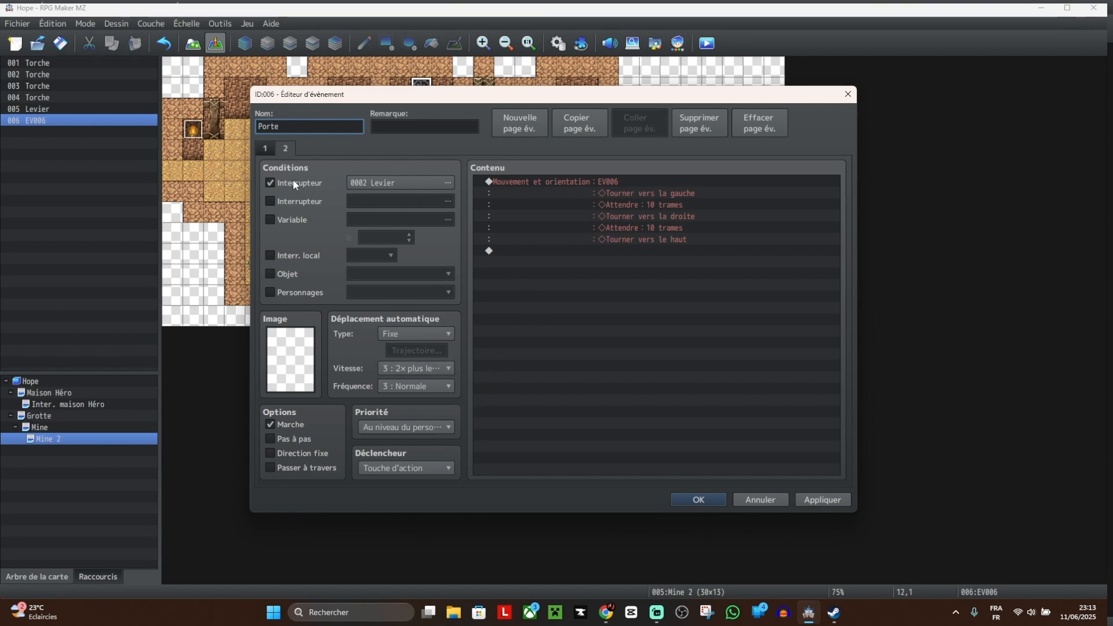
pyautogui.click(267, 148)
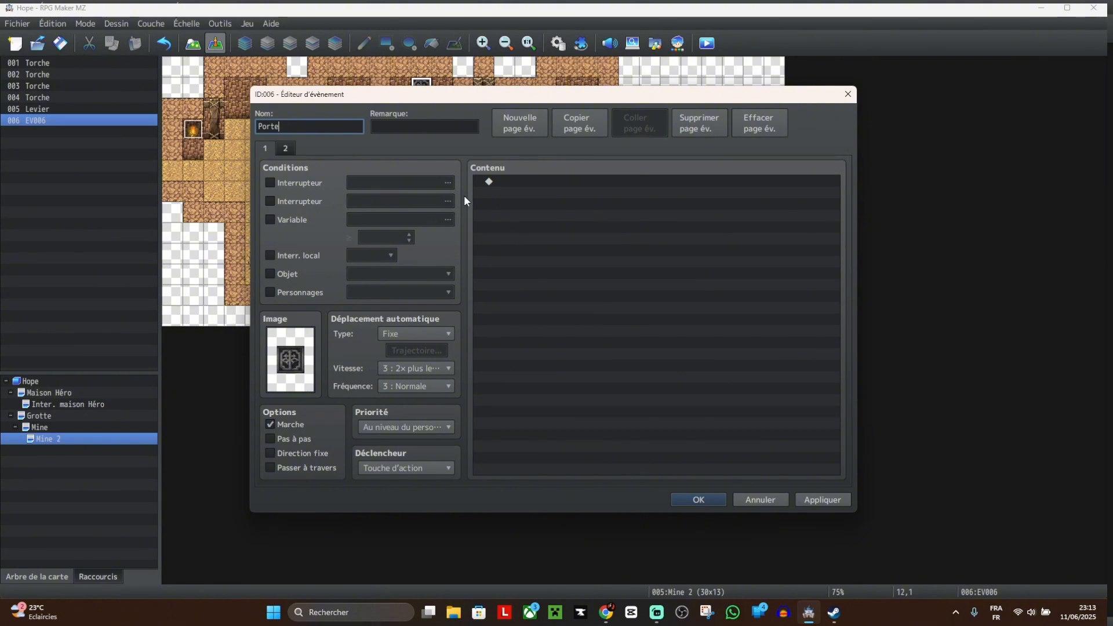
pyautogui.click(823, 500)
# Step: Cut the movement route from page 2 of the Porte event and confirm the event
pyautogui.click(285, 149)
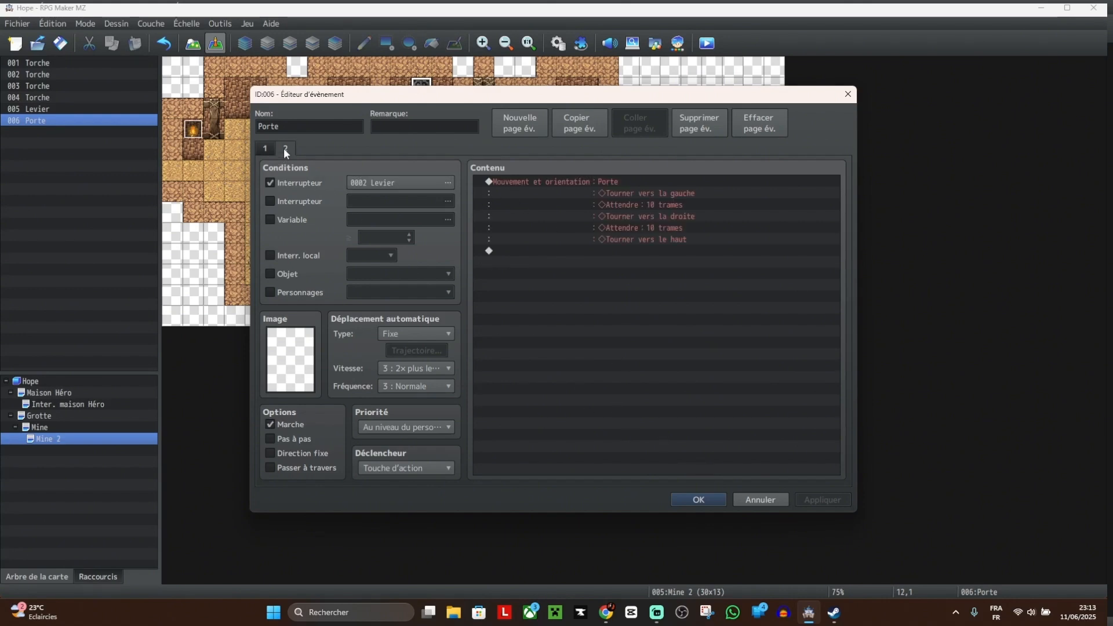
pyautogui.click(625, 254)
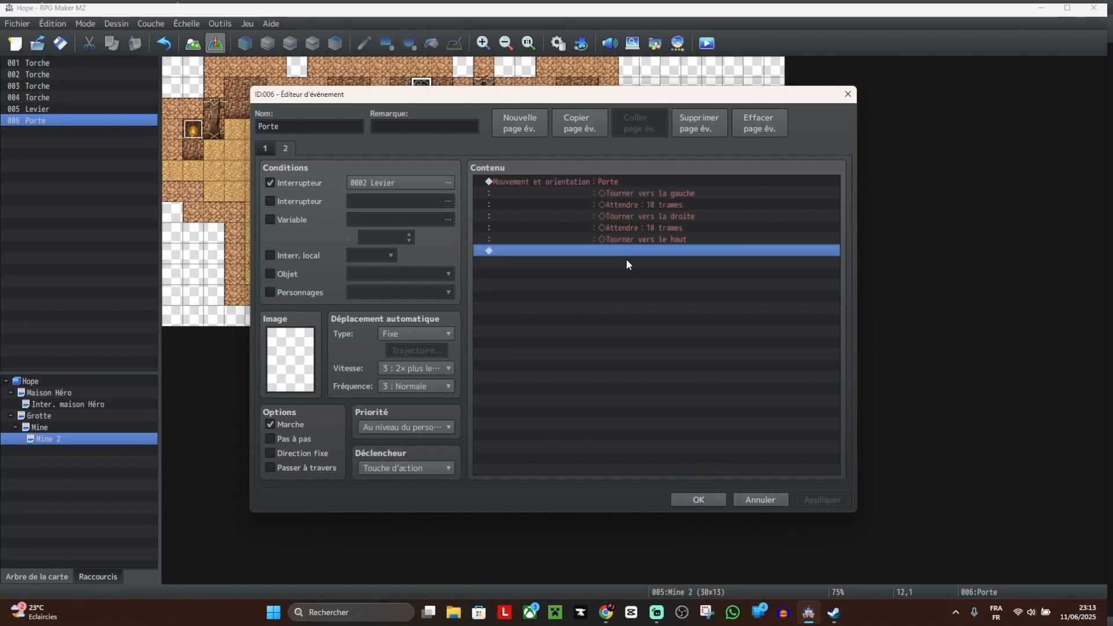
pyautogui.press('Up')
pyautogui.press('Delete')
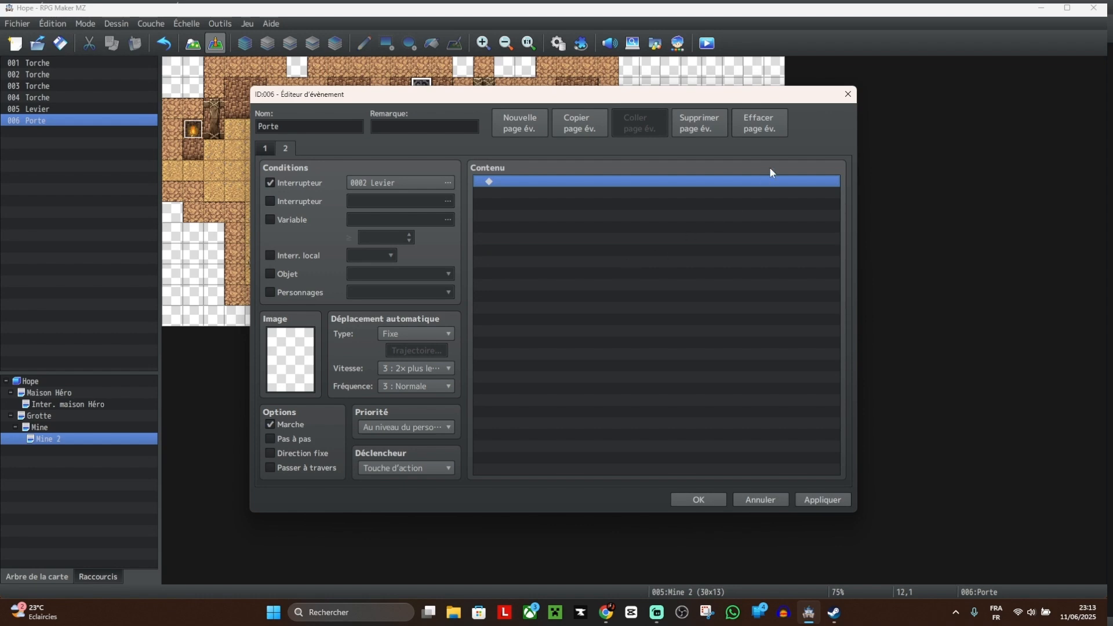
pyautogui.click(828, 499)
pyautogui.click(715, 500)
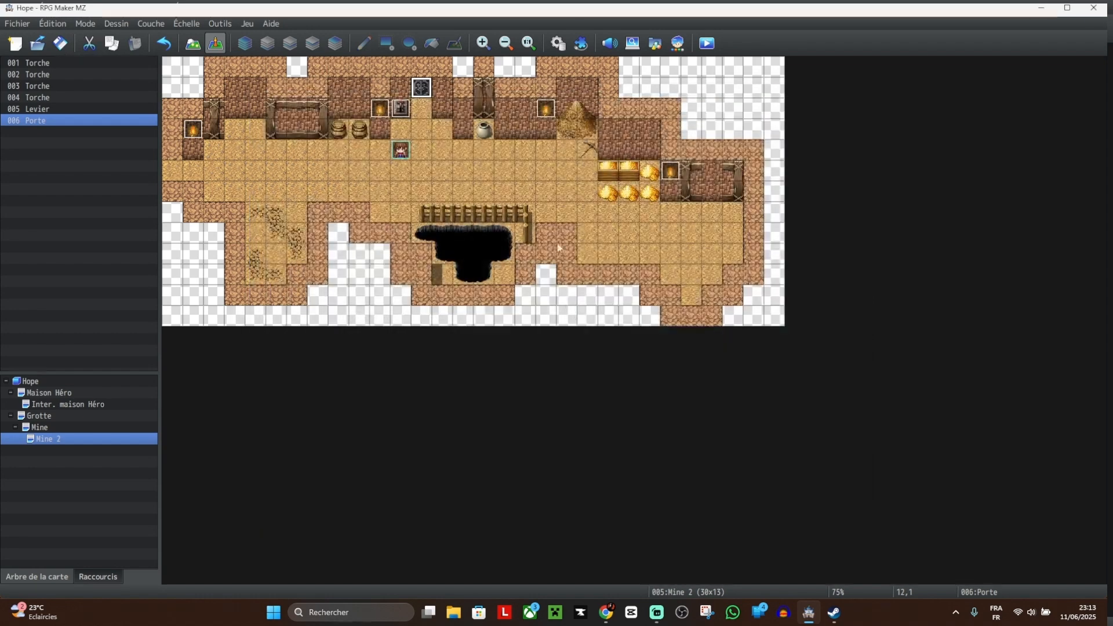
# Step: Paste the Porte movement route after the switch command on page 1 of the Levier event and confirm the event
pyautogui.doubleClick(404, 118)
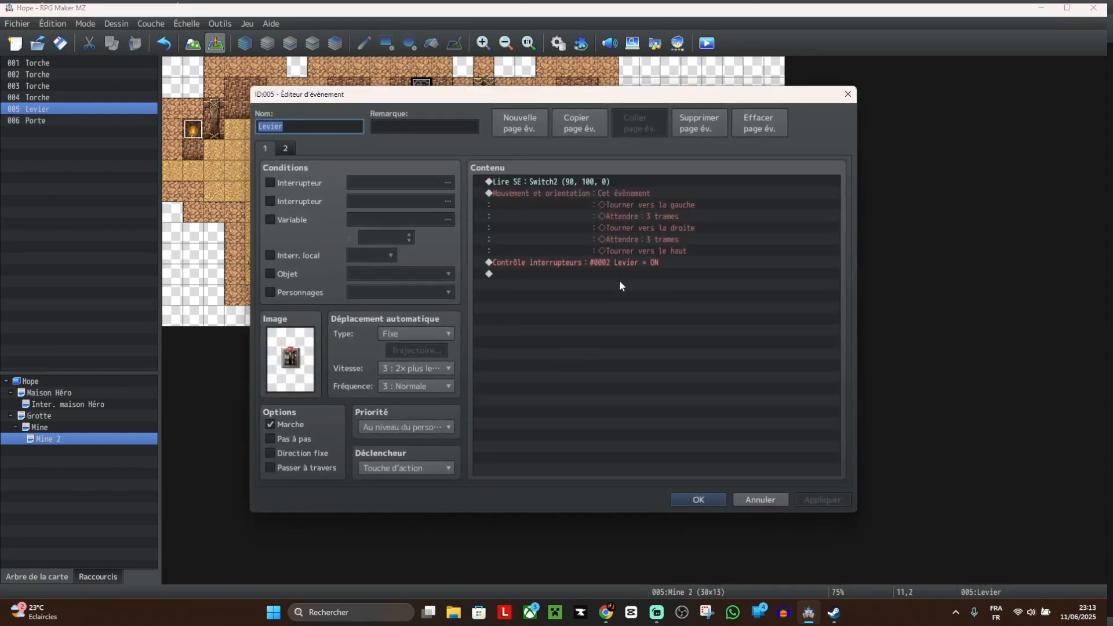
pyautogui.click(626, 274)
pyautogui.hotkey('ctrl', 'v')
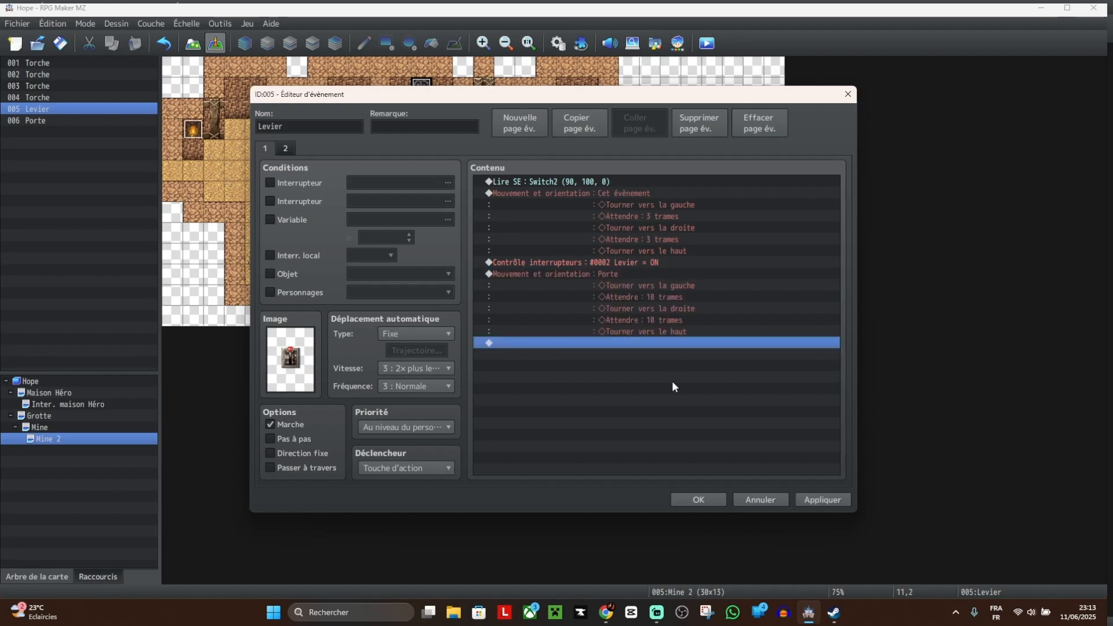
pyautogui.click(831, 500)
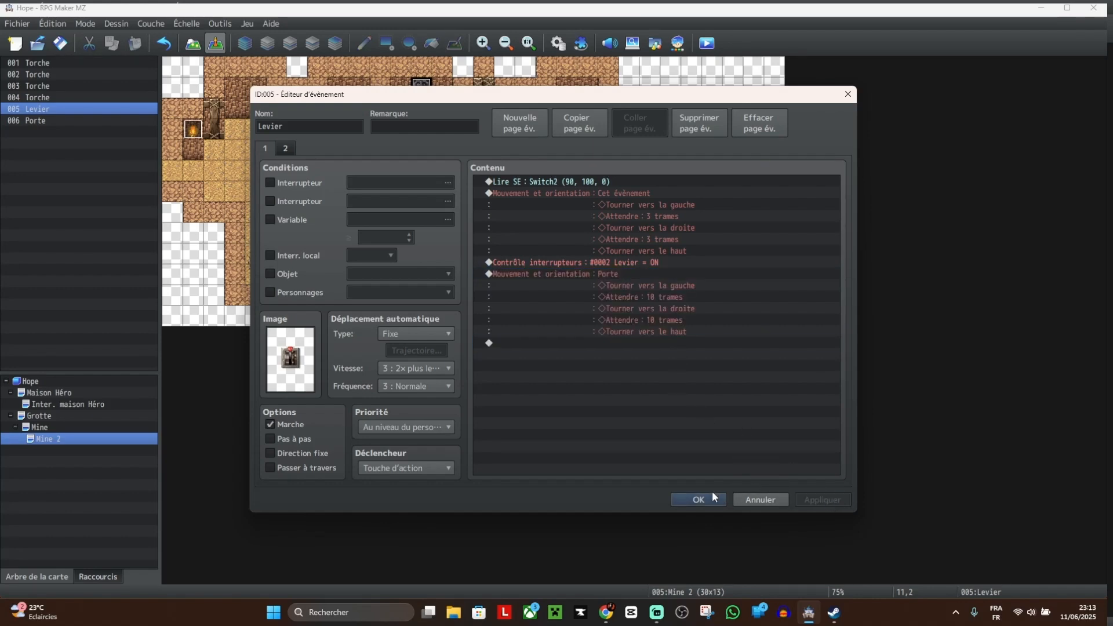
pyautogui.click(697, 500)
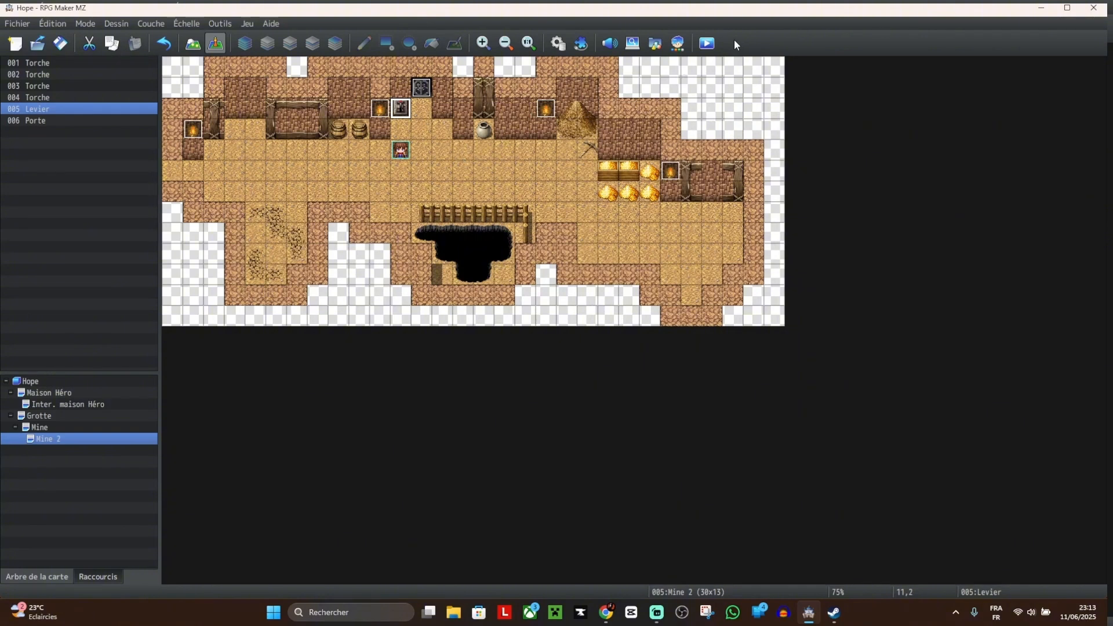
# Step: Save the project, playtest pulling the lever to open the door in two new games, and close each test
pyautogui.click(706, 43)
pyautogui.click(570, 316)
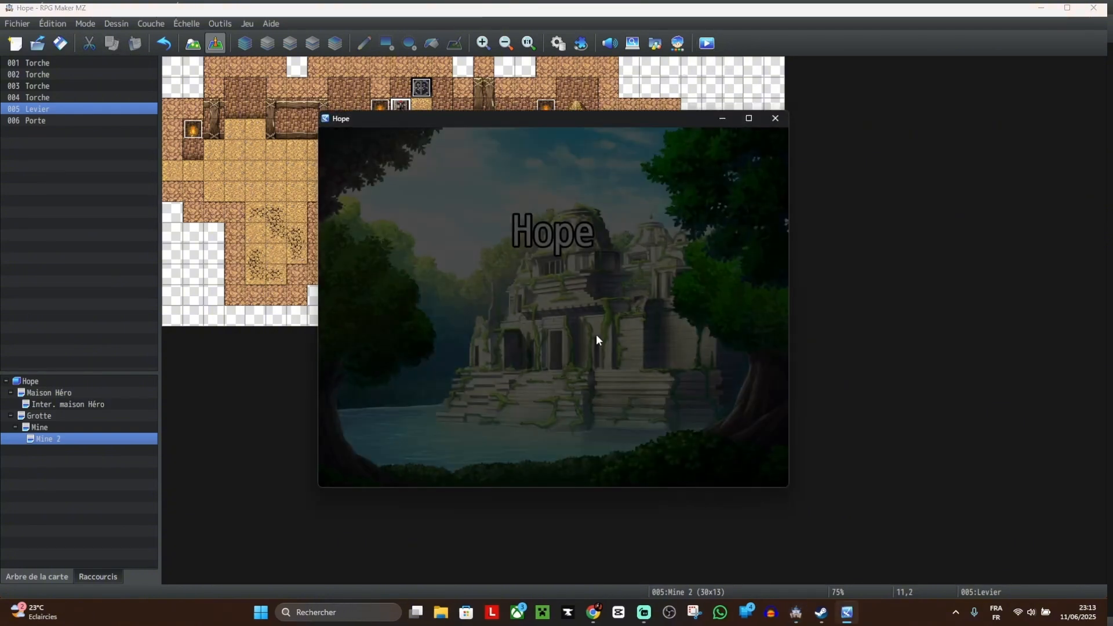
pyautogui.press('Up')
pyautogui.press('Return')
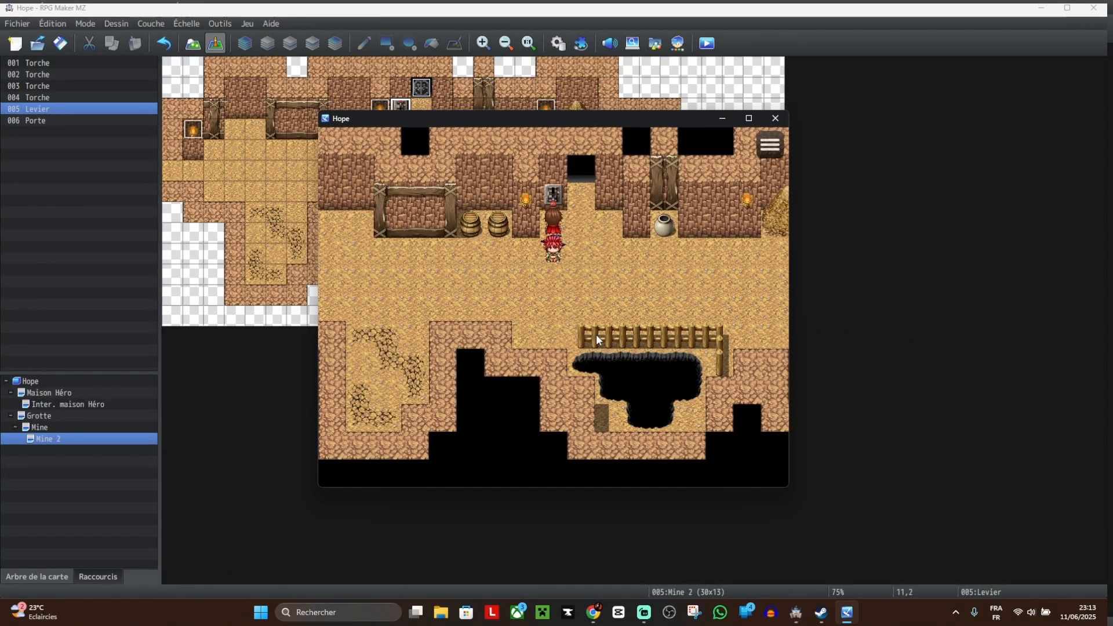
pyautogui.click(775, 117)
pyautogui.click(706, 43)
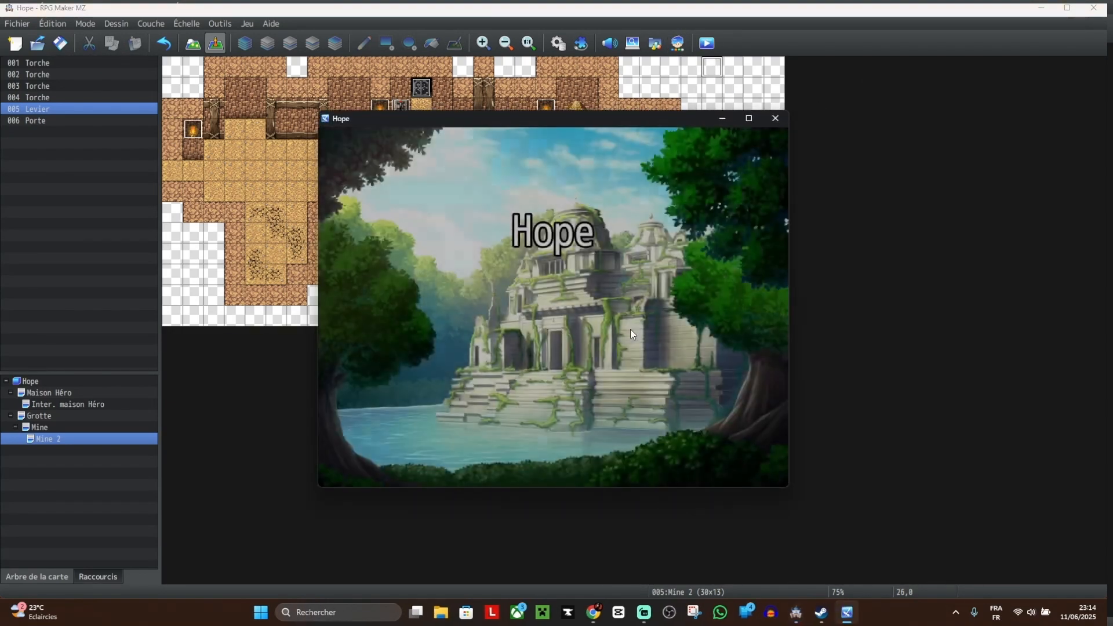
pyautogui.press('Return')
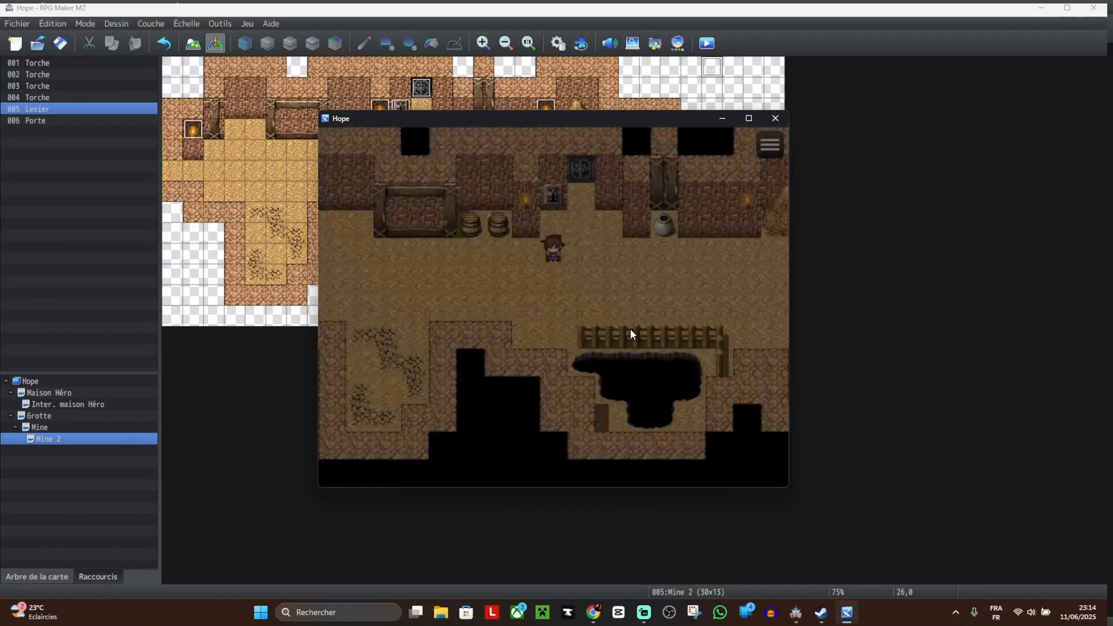
pyautogui.press('Up')
pyautogui.press('Return')
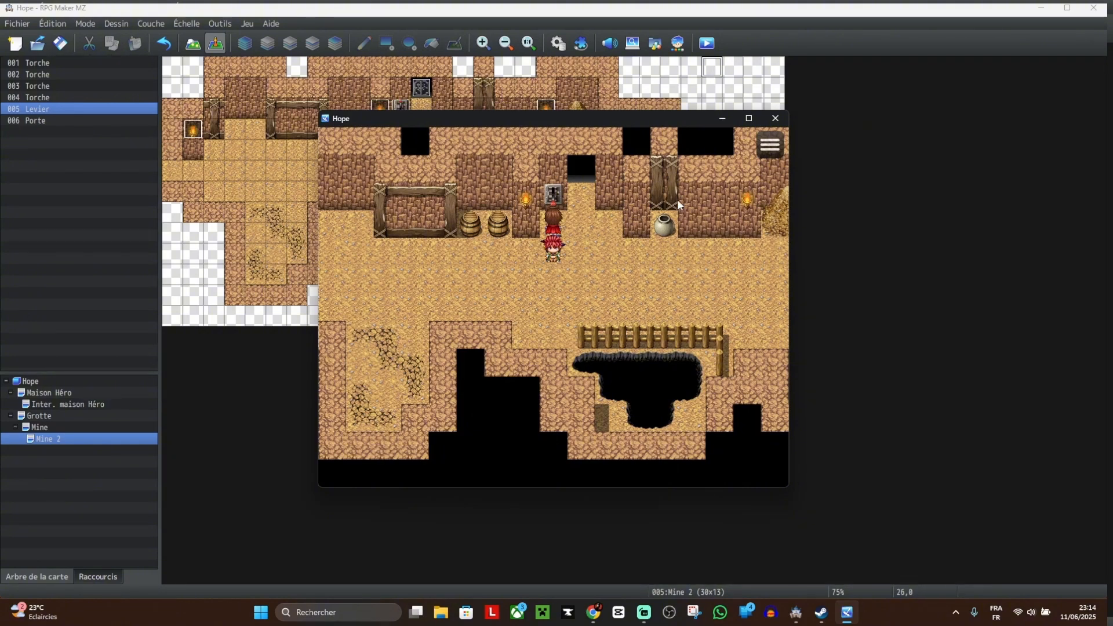
pyautogui.click(775, 118)
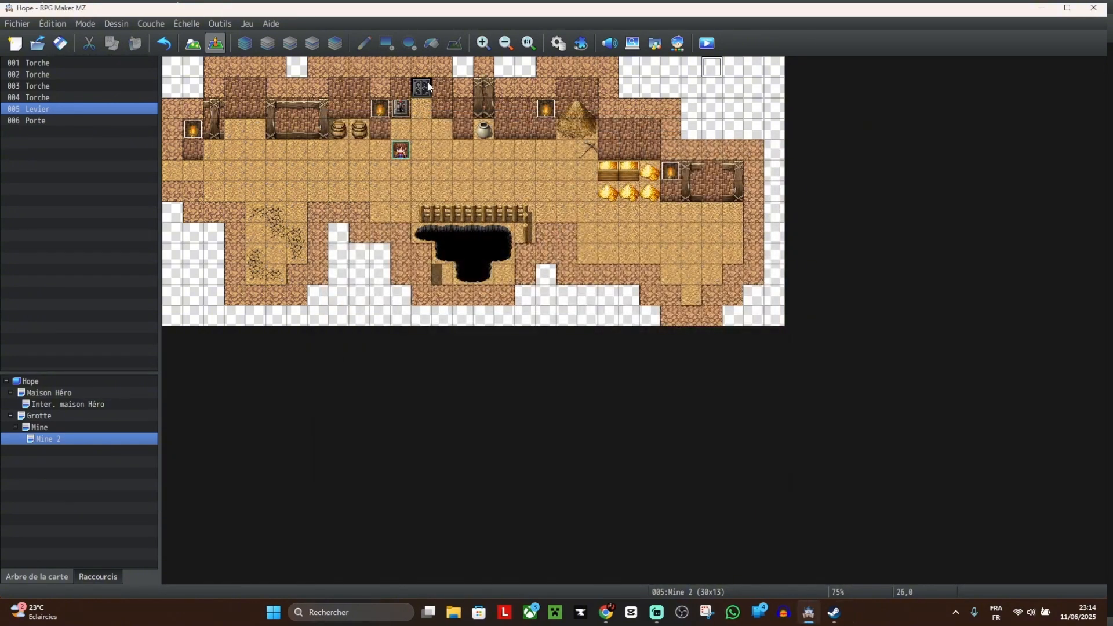
# Step: Add Secouer écran at the end of Levier's page 1 with power 5, speed 5 and 70 frames, waiting for completion, and confirm the event
pyautogui.rightClick(395, 111)
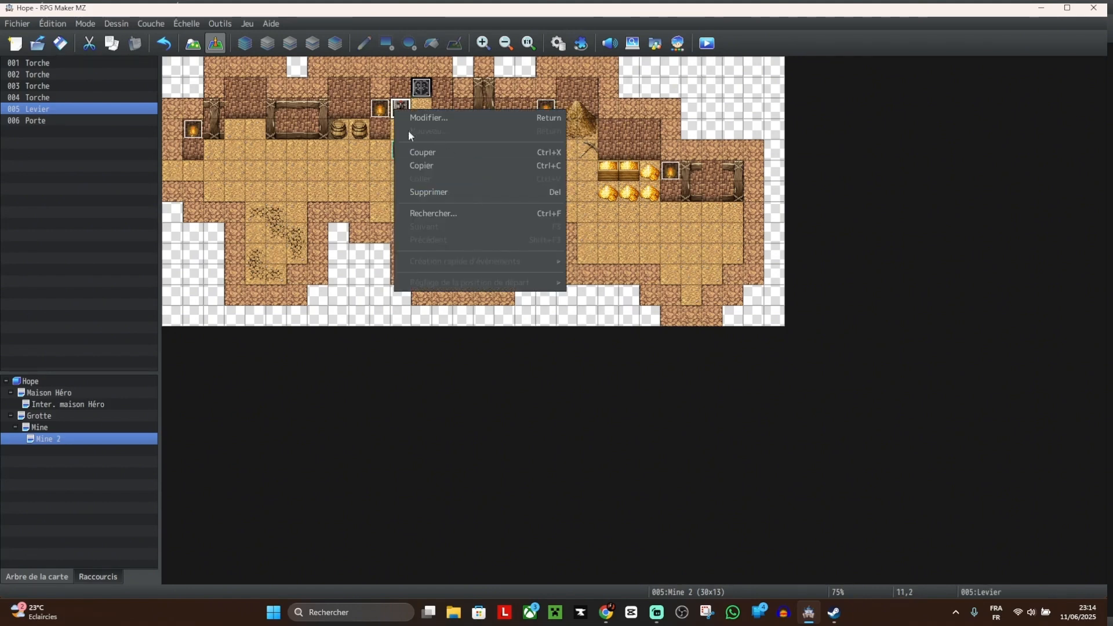
pyautogui.click(422, 122)
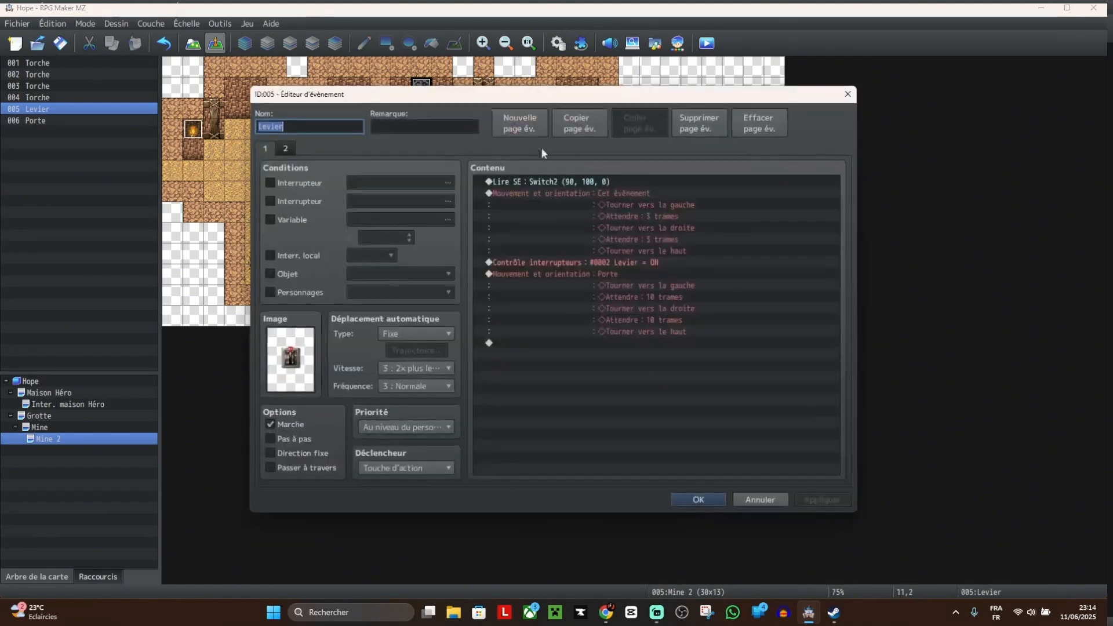
pyautogui.doubleClick(645, 343)
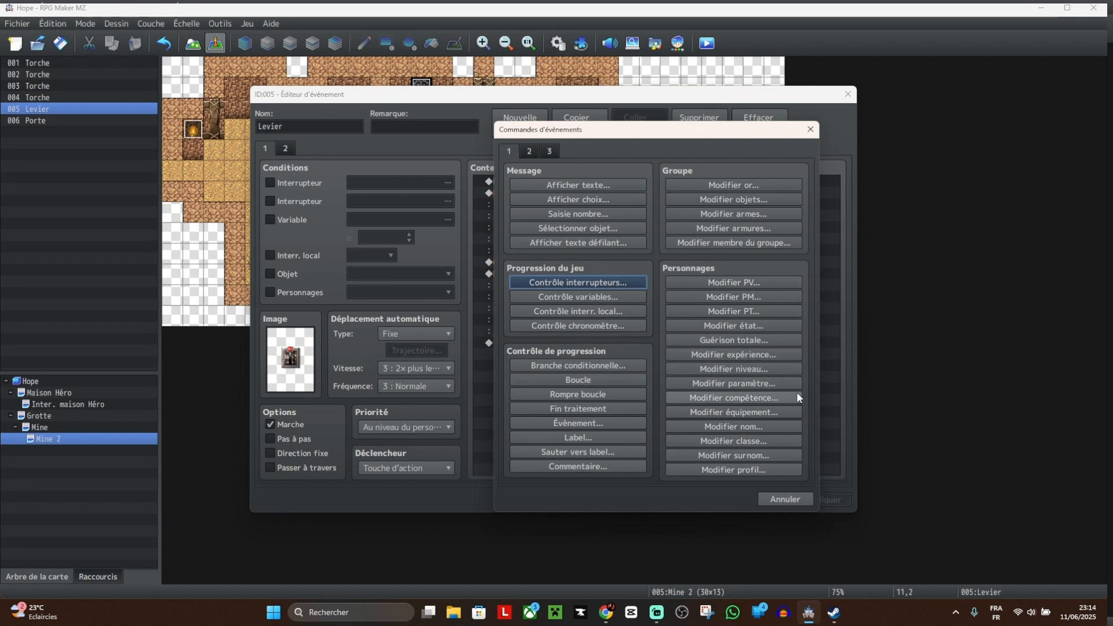
pyautogui.click(529, 151)
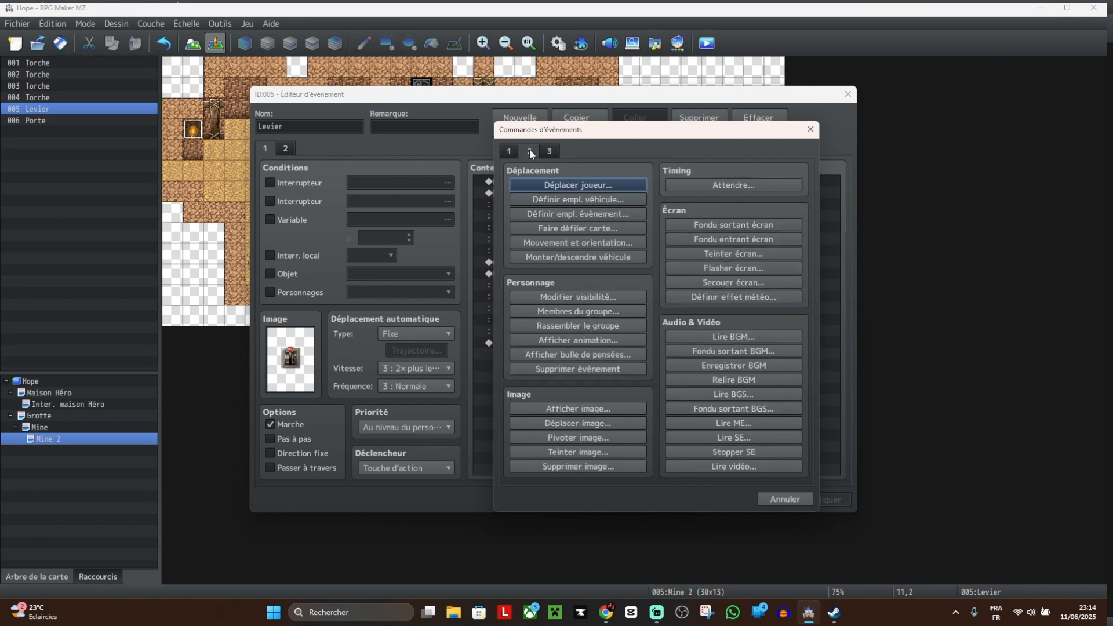
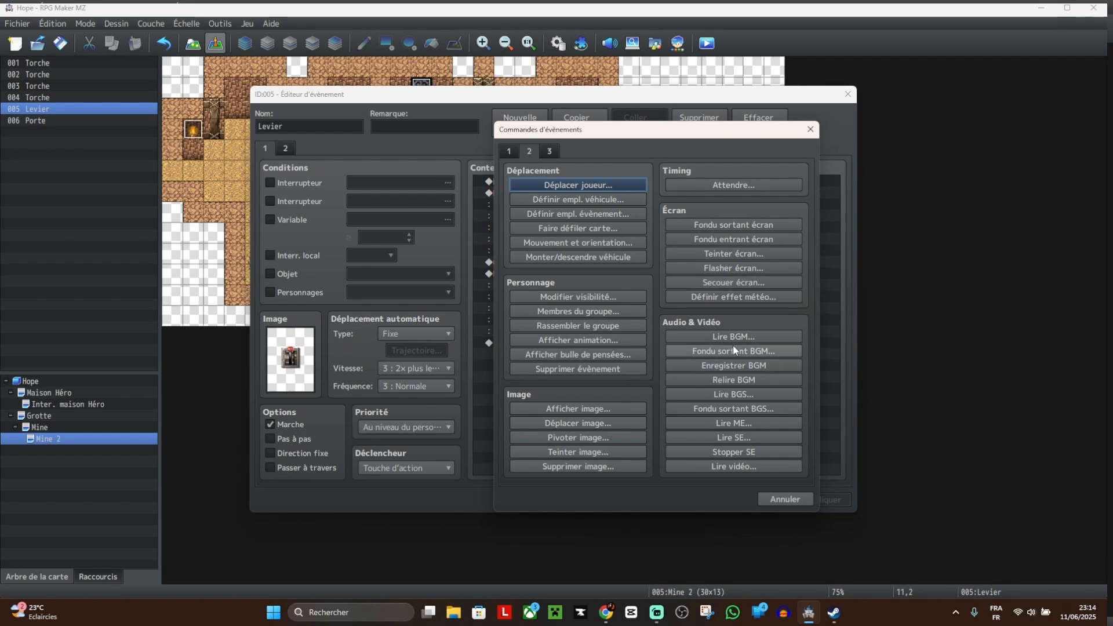
pyautogui.click(770, 281)
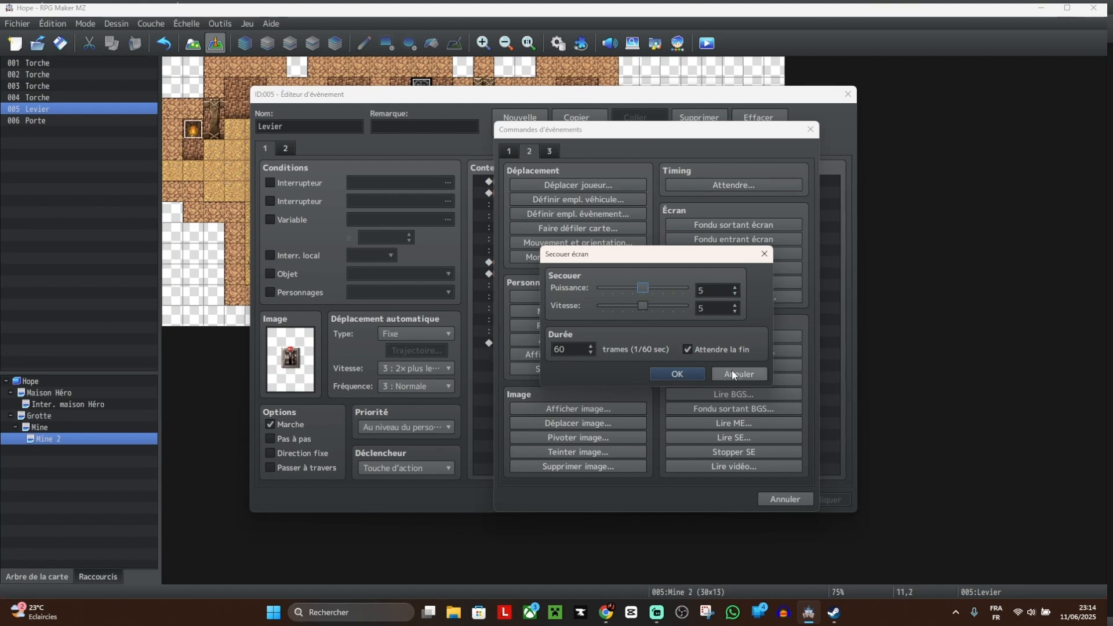
pyautogui.click(591, 345)
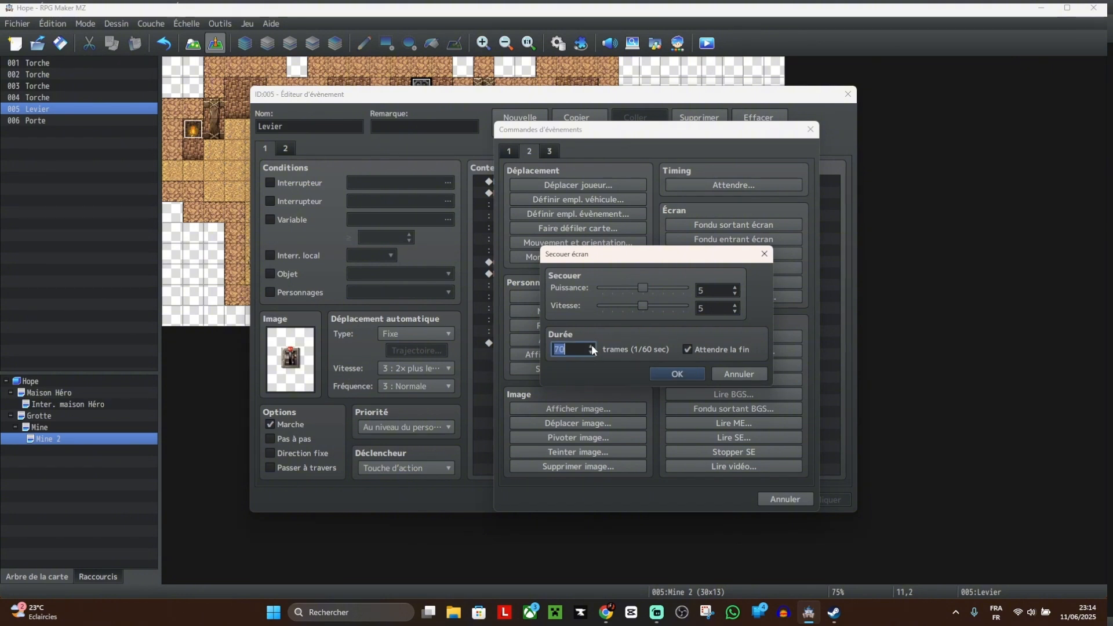
pyautogui.click(669, 374)
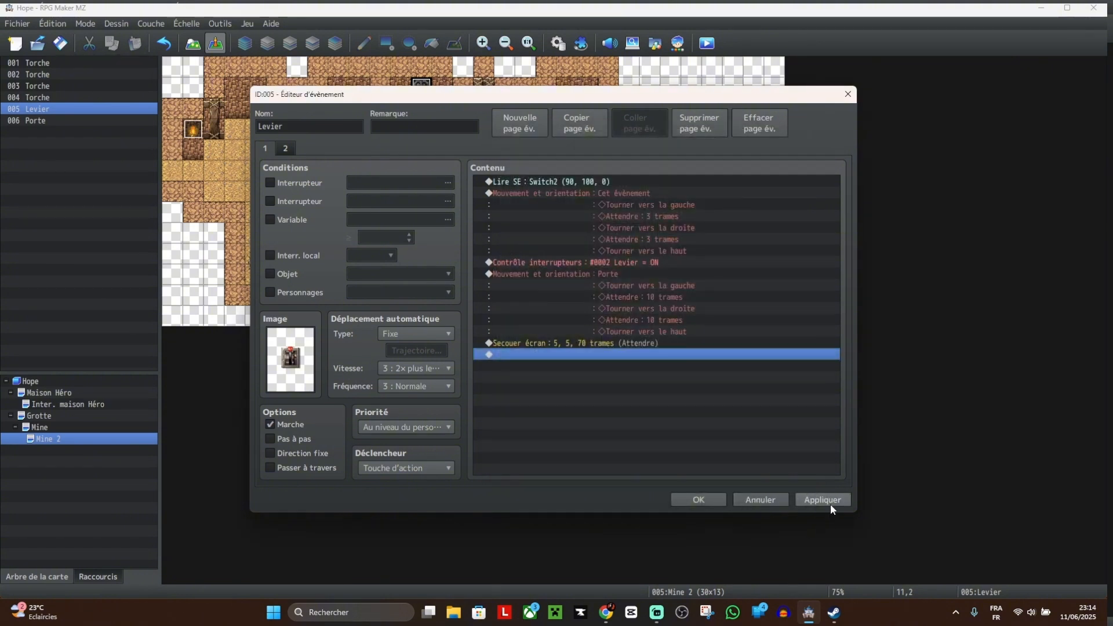
pyautogui.click(829, 501)
pyautogui.click(704, 499)
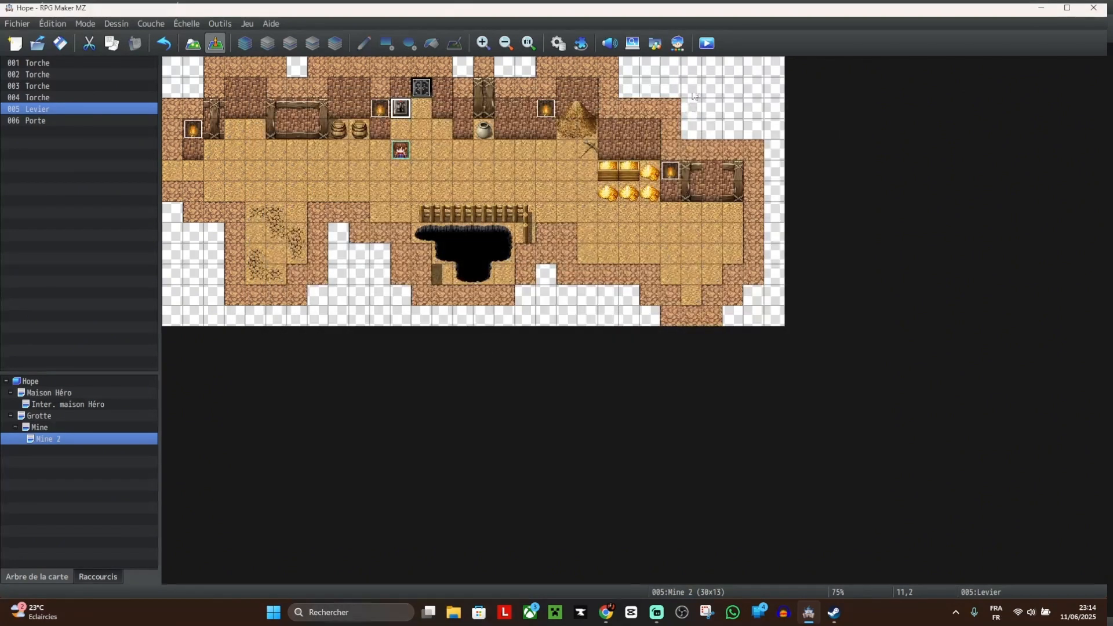
# Step: Save the project, playtest the lever with the screen shake in a new game, and close the test
pyautogui.click(705, 42)
pyautogui.click(586, 320)
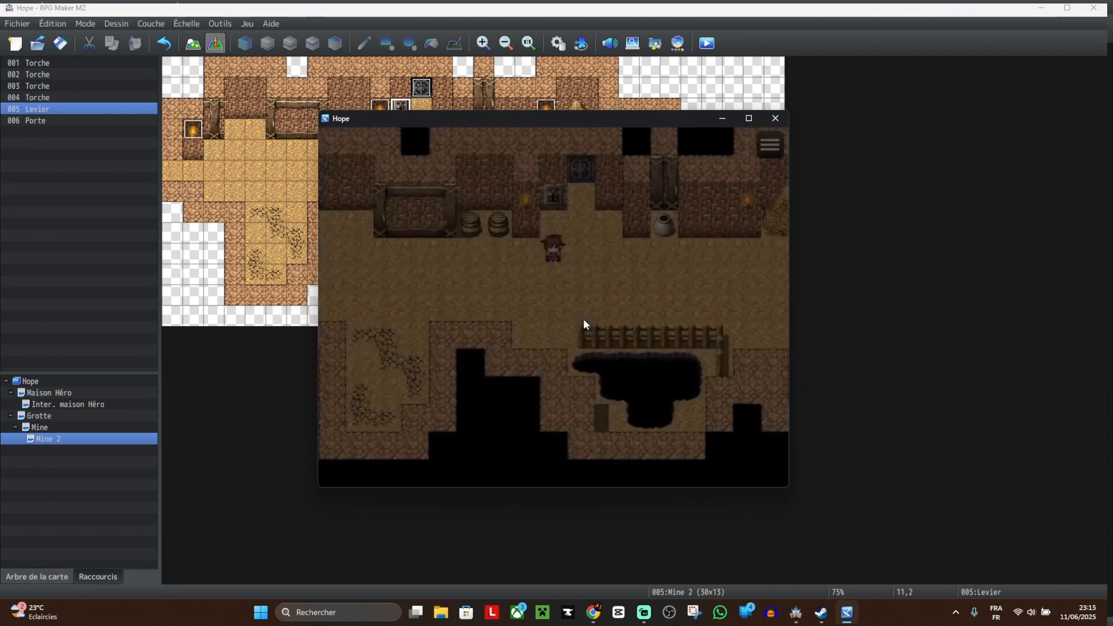
pyautogui.press('Up')
pyautogui.press('Return')
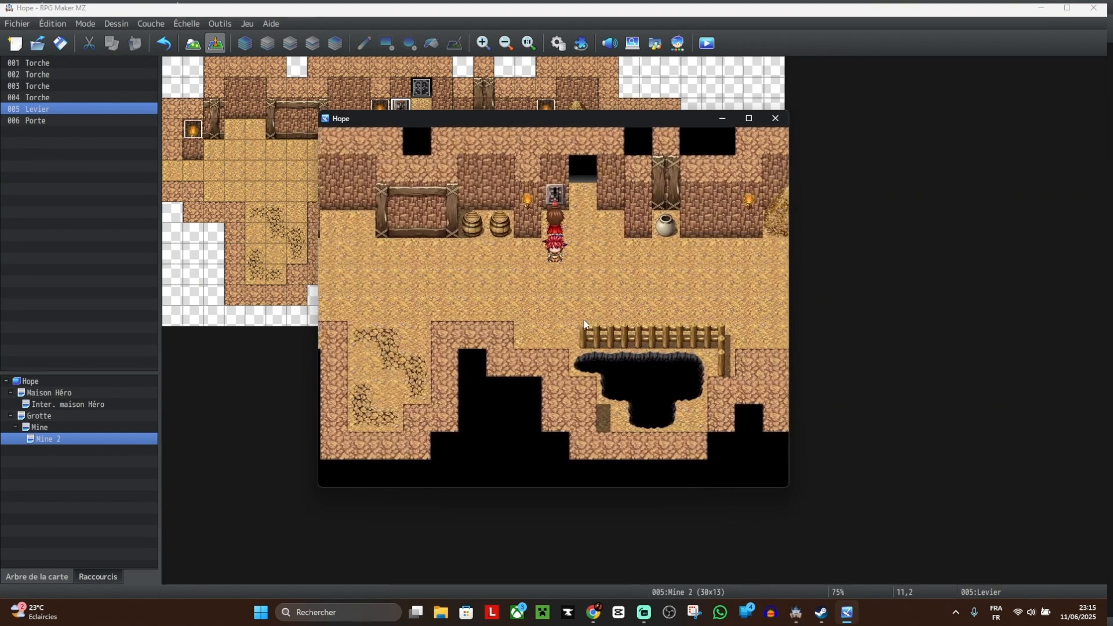
pyautogui.click(775, 118)
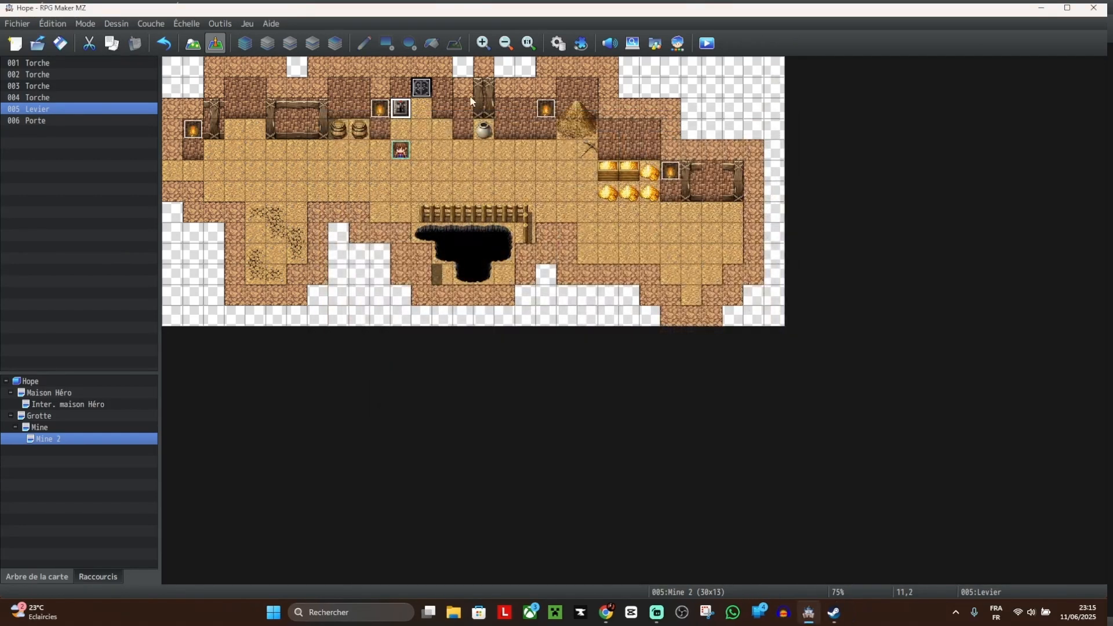
# Step: Set the Levier event's screen shake to power 6 and speed 9, and confirm the event
pyautogui.doubleClick(405, 111)
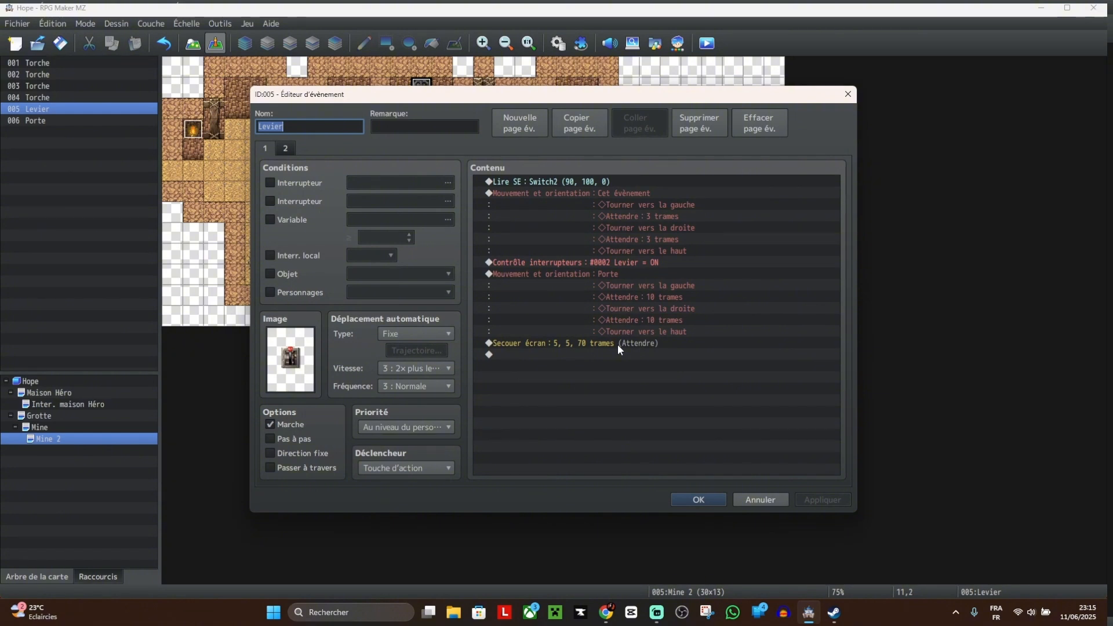
pyautogui.doubleClick(617, 344)
pyautogui.click(808, 131)
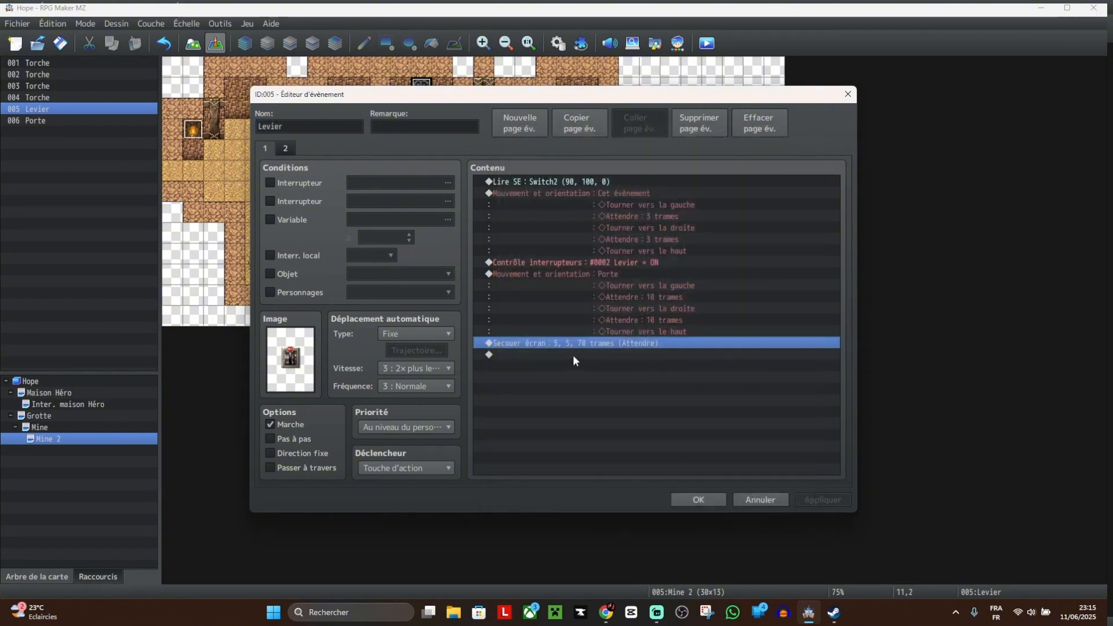
pyautogui.rightClick(549, 343)
pyautogui.click(600, 364)
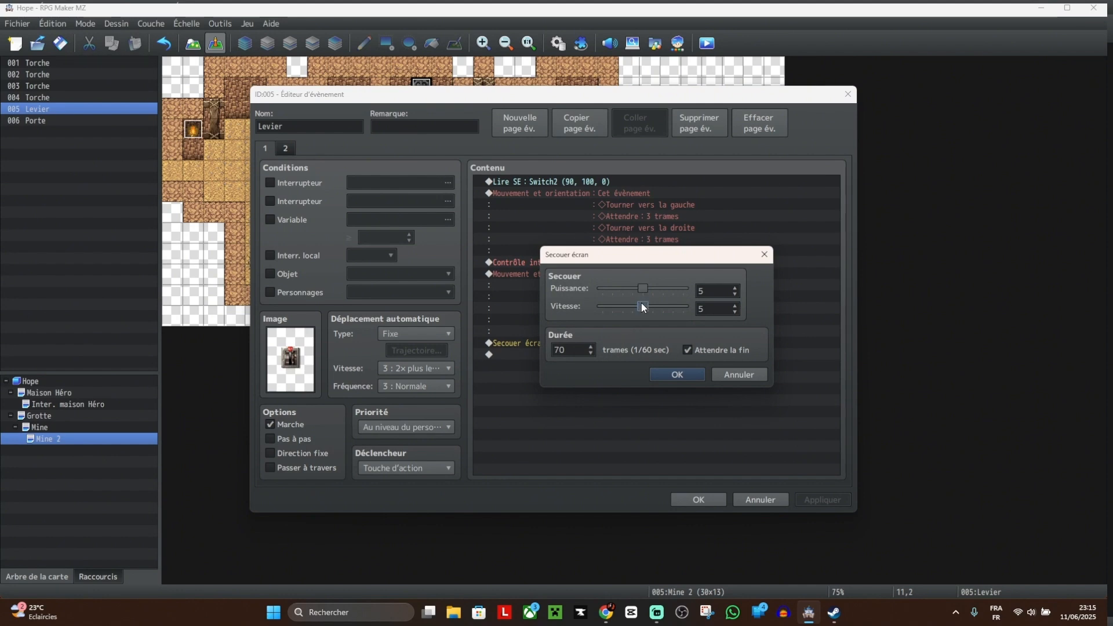
pyautogui.moveTo(642, 306); pyautogui.dragTo(658, 307)
pyautogui.click(682, 371)
pyautogui.click(824, 502)
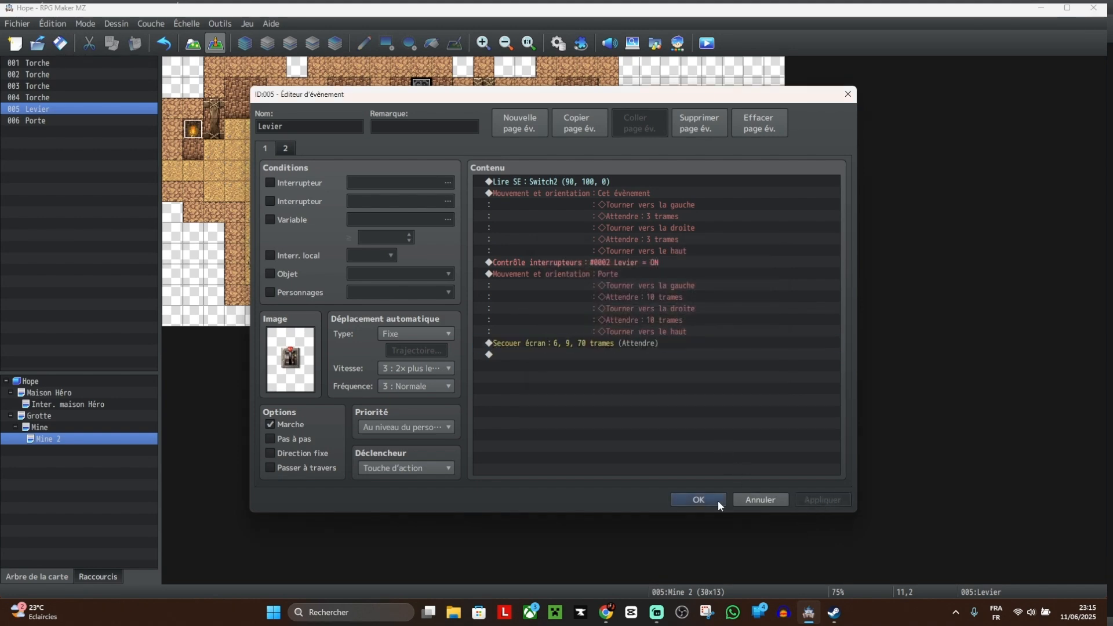
pyautogui.click(717, 500)
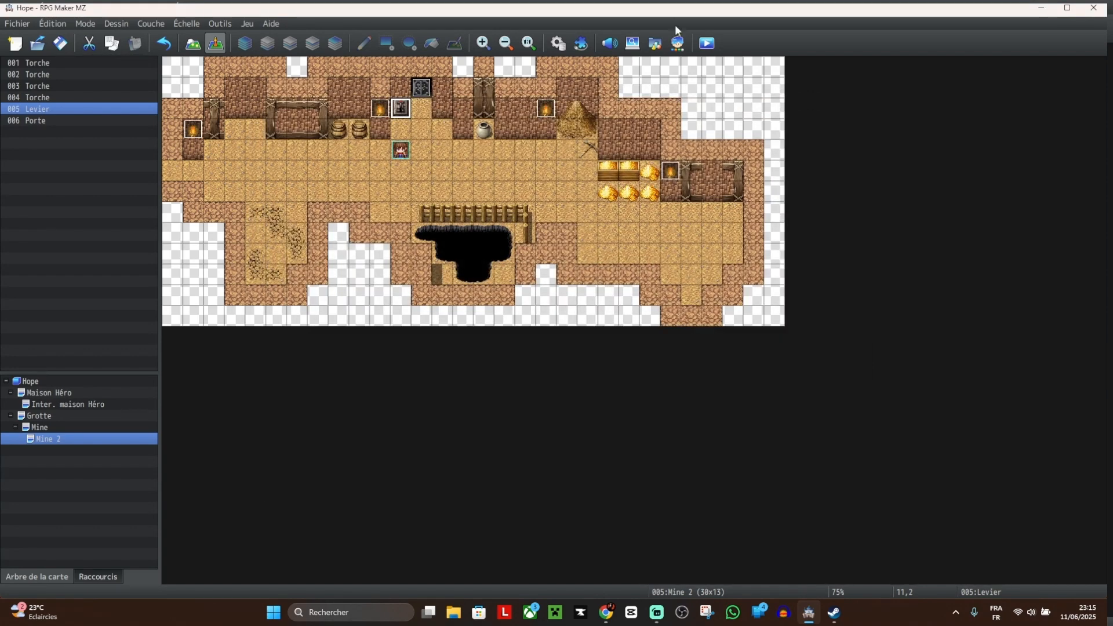
# Step: Save the project, playtest the lever with the stronger screen shake, and close the test
pyautogui.click(706, 43)
pyautogui.click(551, 328)
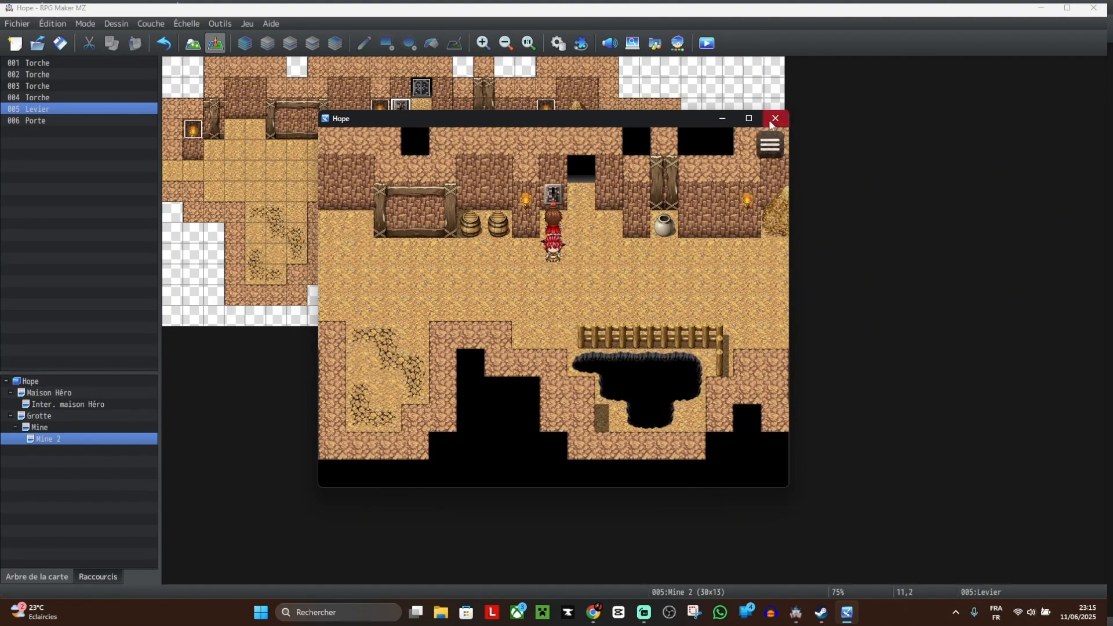
pyautogui.click(774, 118)
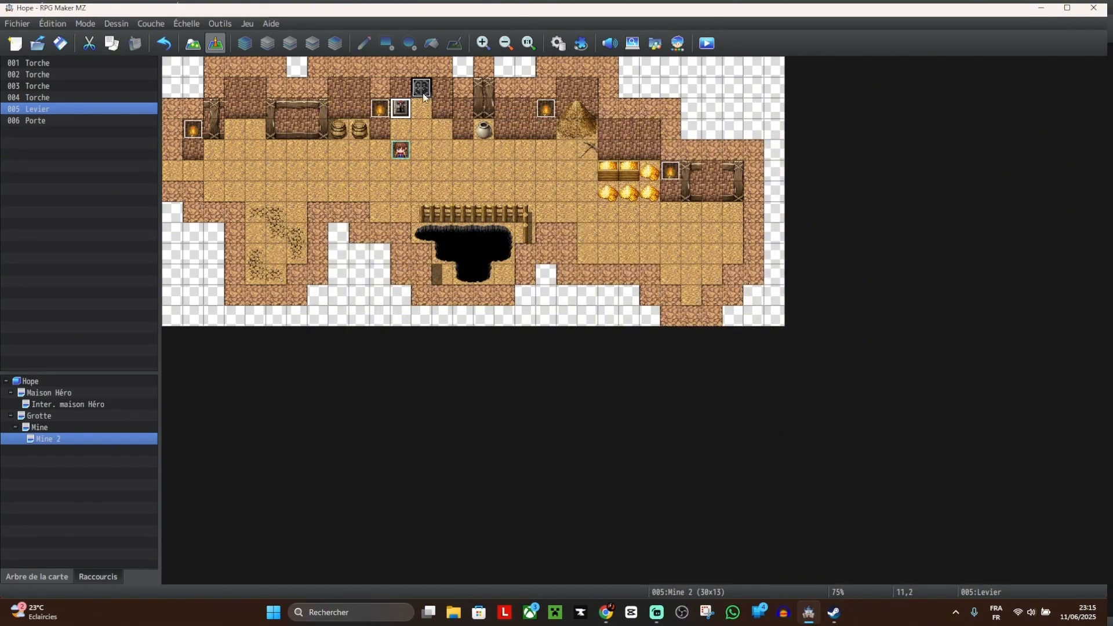
# Step: Set the duration of the Levier event's screen shake to 60 frames and confirm the event
pyautogui.doubleClick(400, 109)
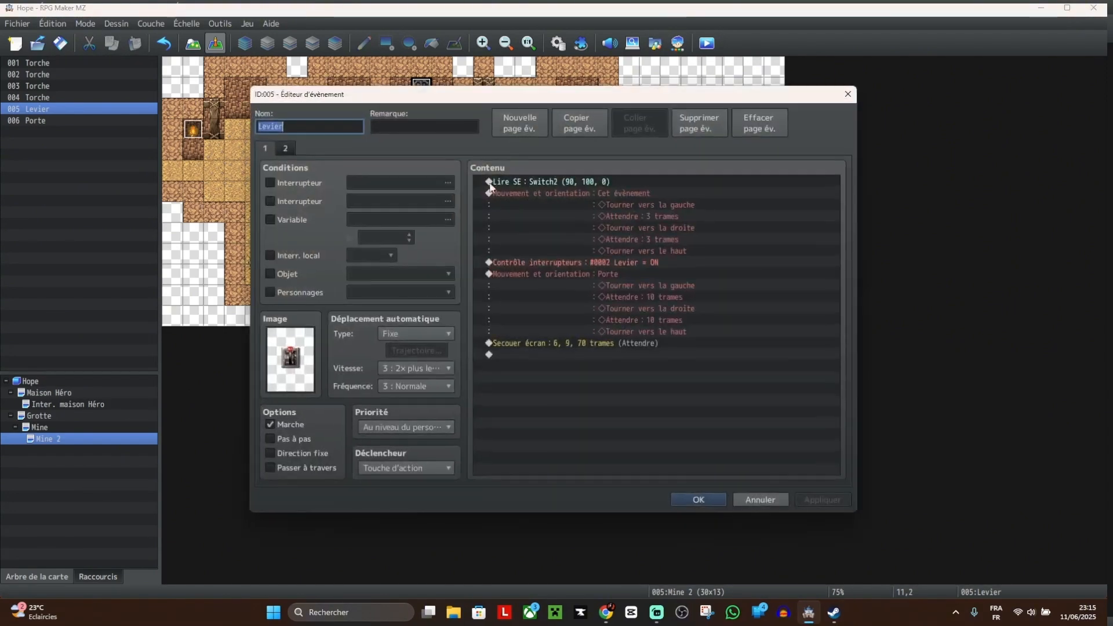
pyautogui.doubleClick(619, 342)
pyautogui.click(812, 129)
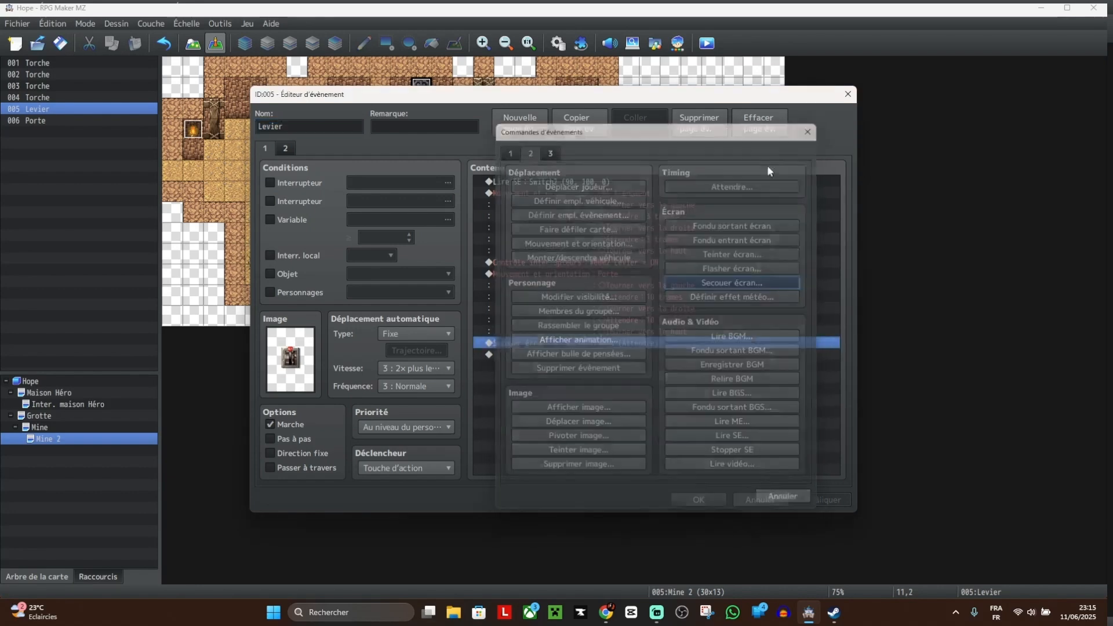
pyautogui.rightClick(552, 345)
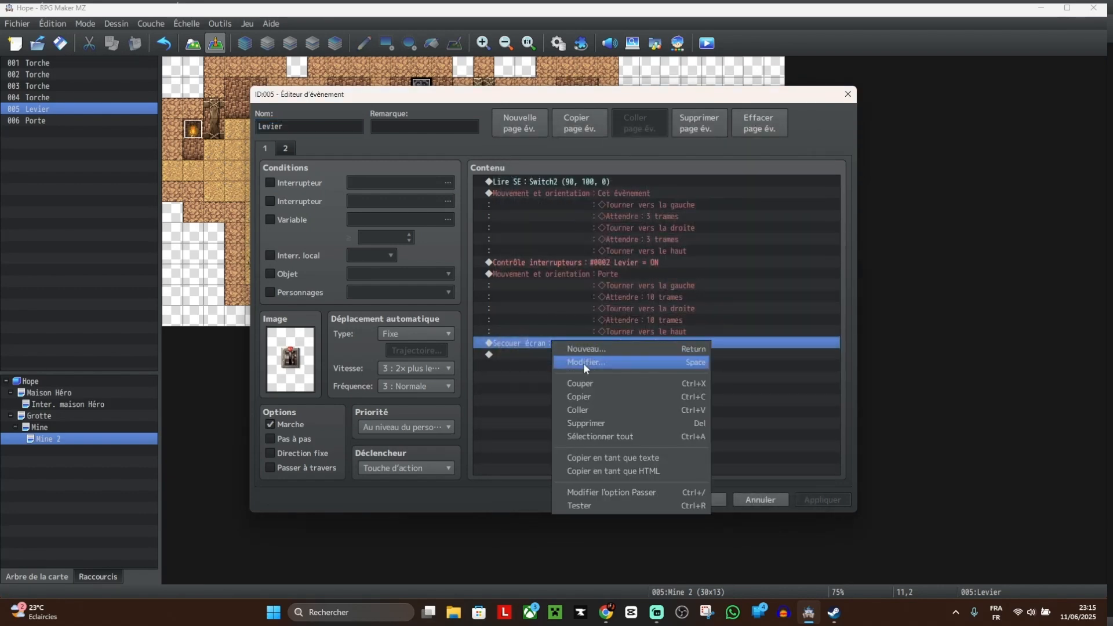
pyautogui.click(583, 362)
pyautogui.doubleClick(575, 348)
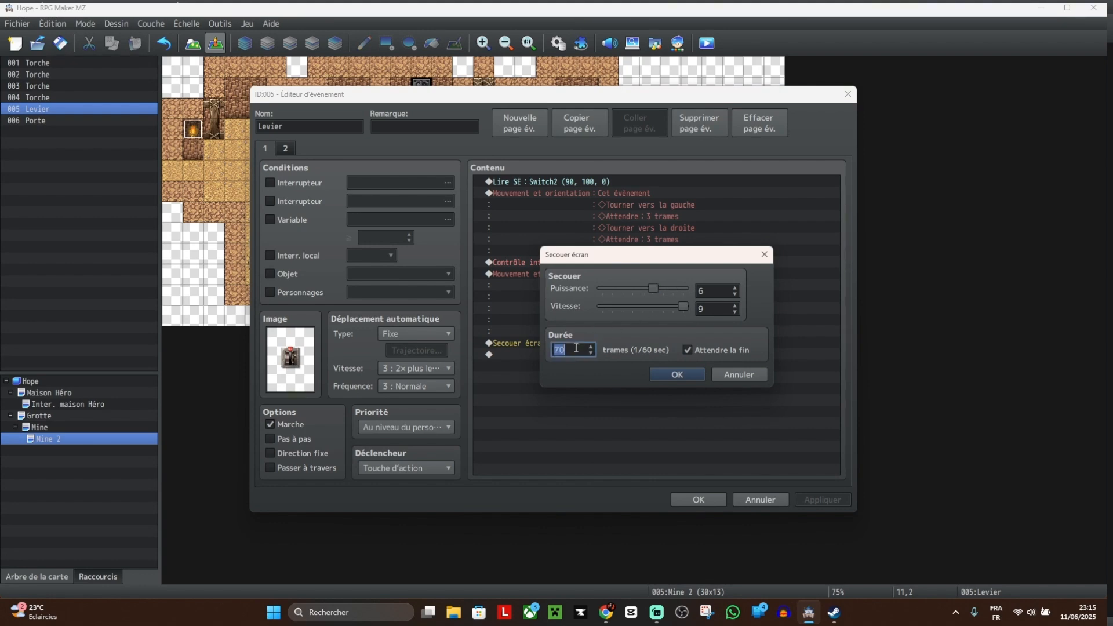
pyautogui.write('60')
pyautogui.click(661, 374)
pyautogui.click(713, 500)
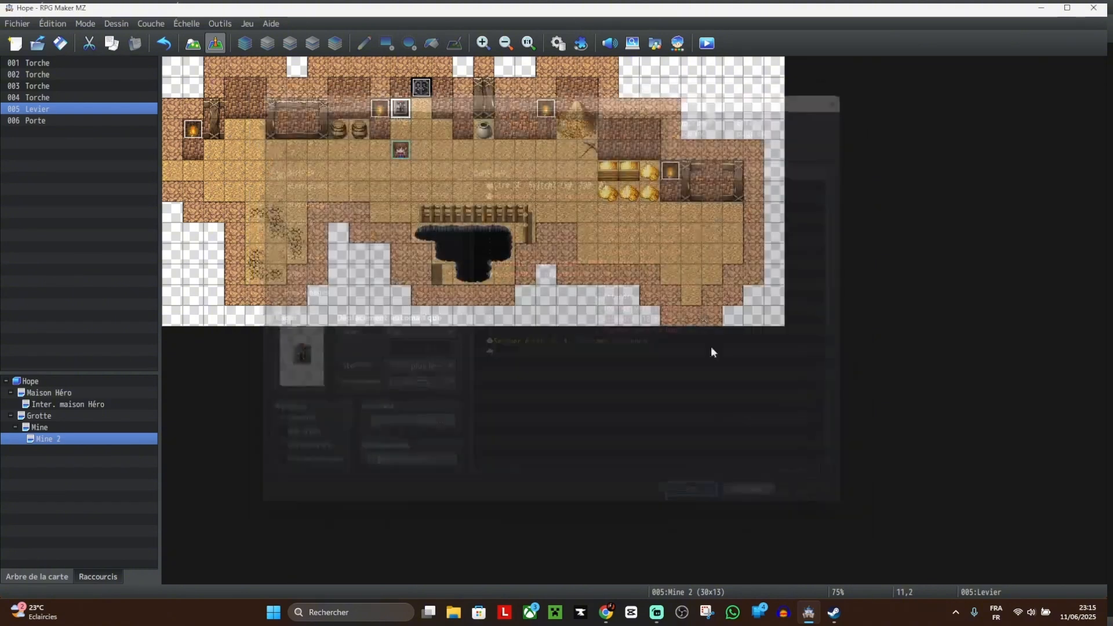
# Step: Save the project, playtest the lever with the 60-frame screen shake in a new game, and close the test
pyautogui.click(707, 46)
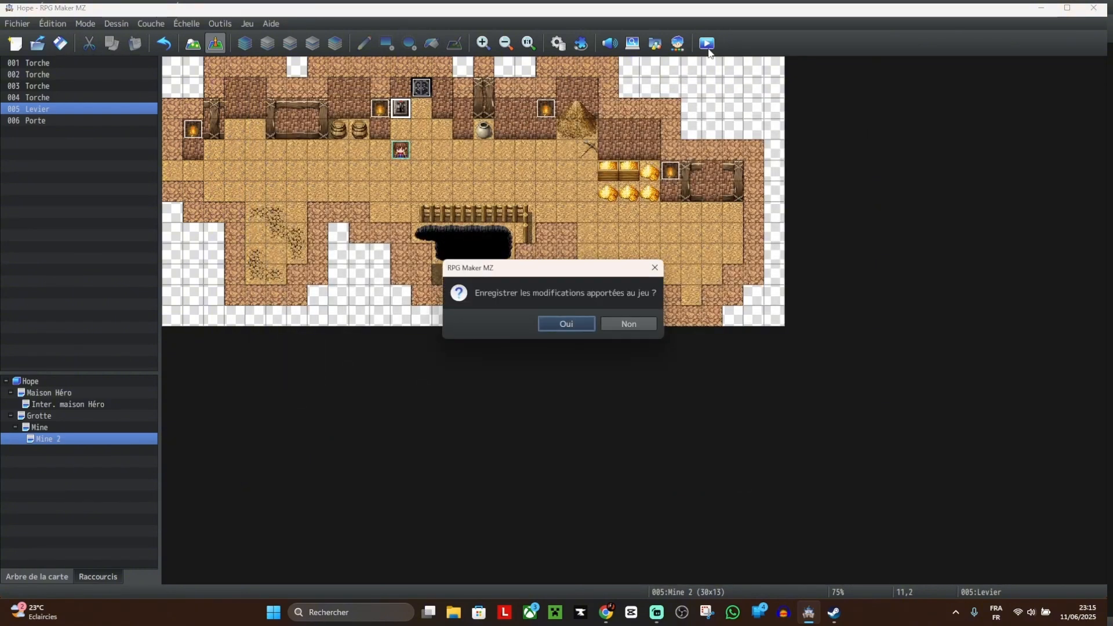
pyautogui.press('Return')
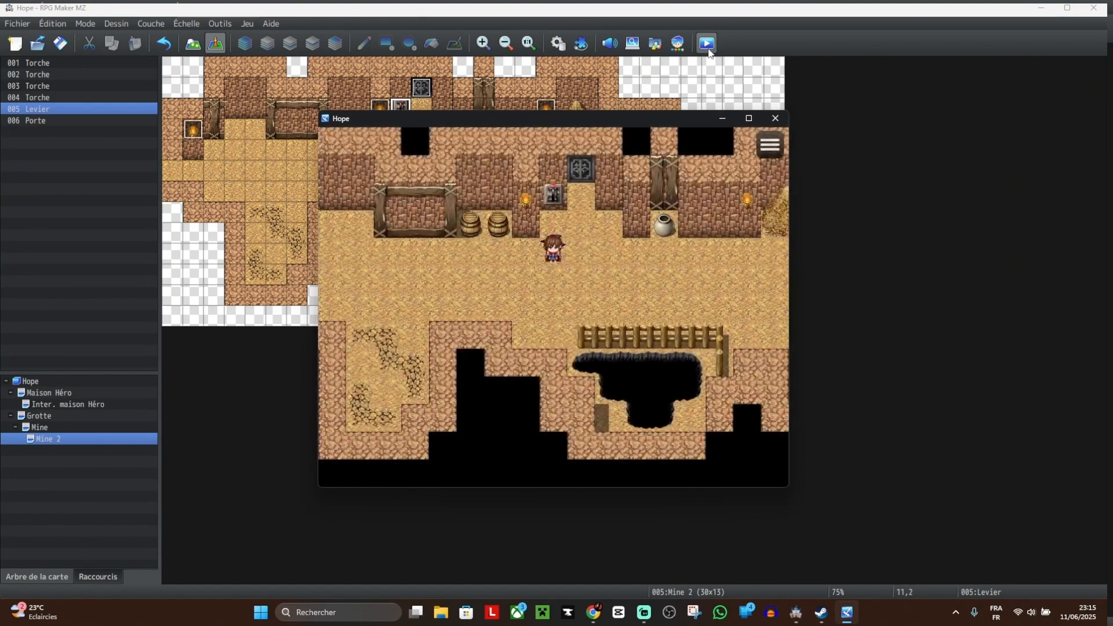
pyautogui.press('Up')
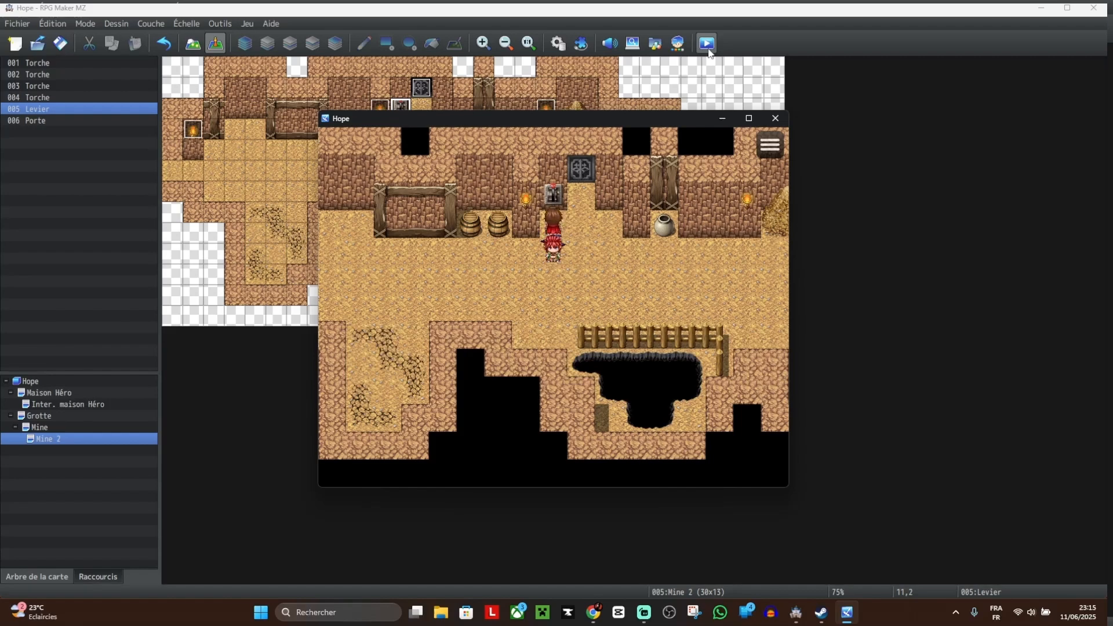
pyautogui.press('Return')
pyautogui.click(775, 118)
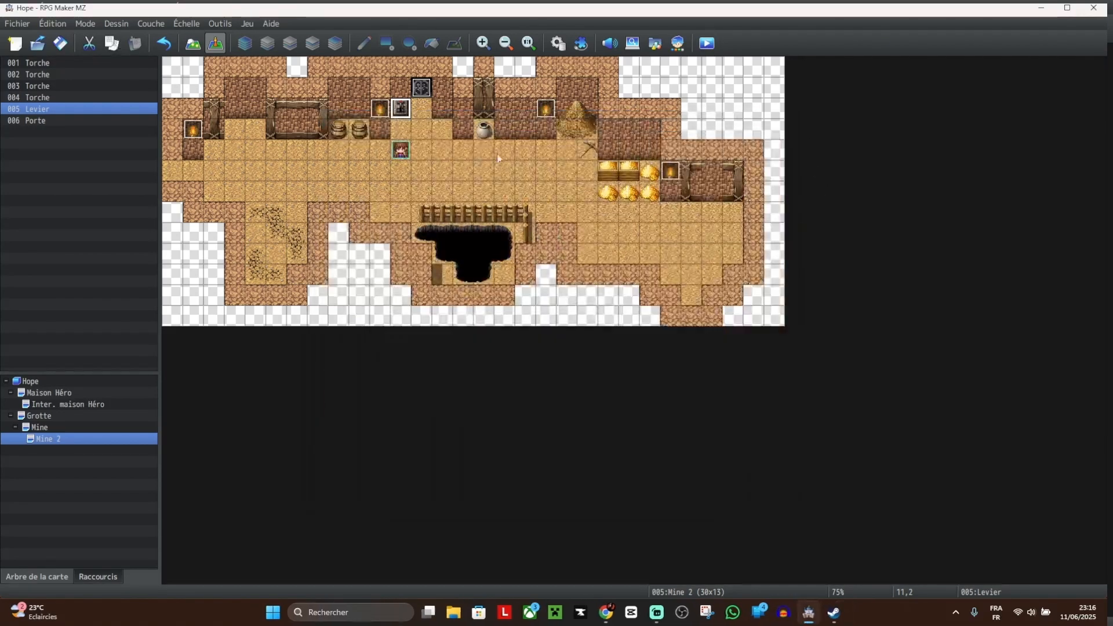
# Step: Shorten the Levier event's screen shake to 45 frames and confirm the event
pyautogui.doubleClick(404, 110)
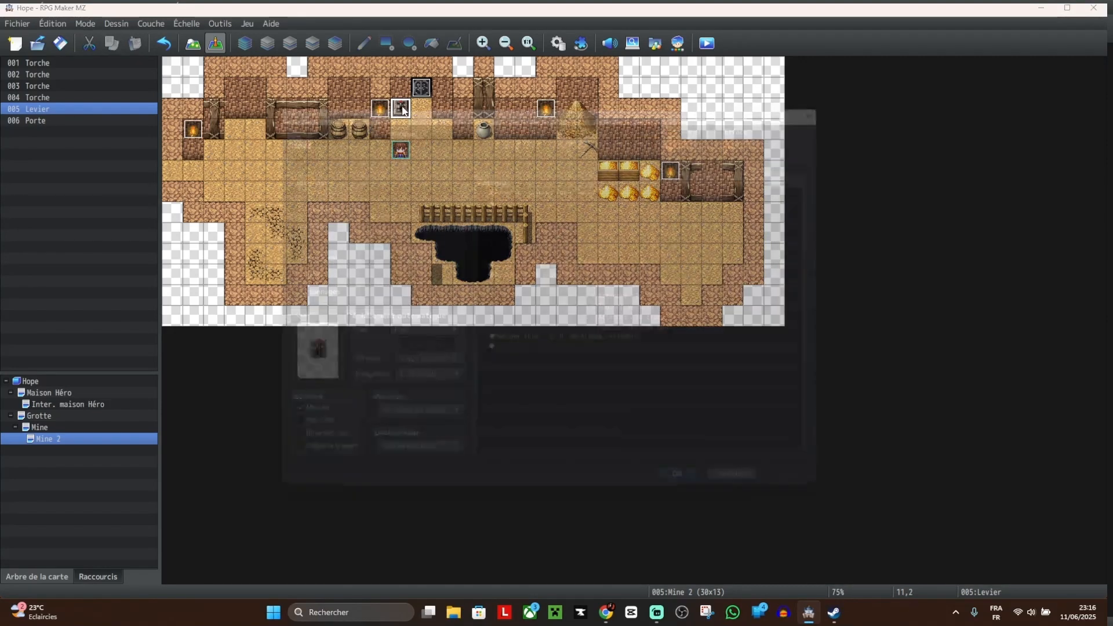
pyautogui.click(567, 343)
pyautogui.rightClick(567, 342)
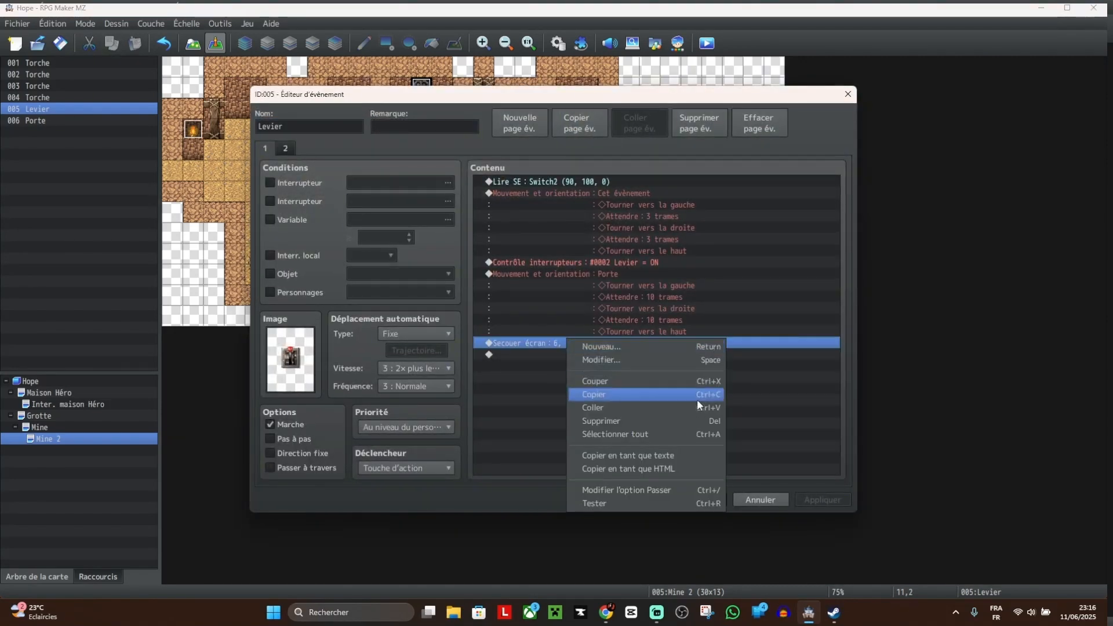
pyautogui.click(635, 356)
pyautogui.doubleClick(579, 348)
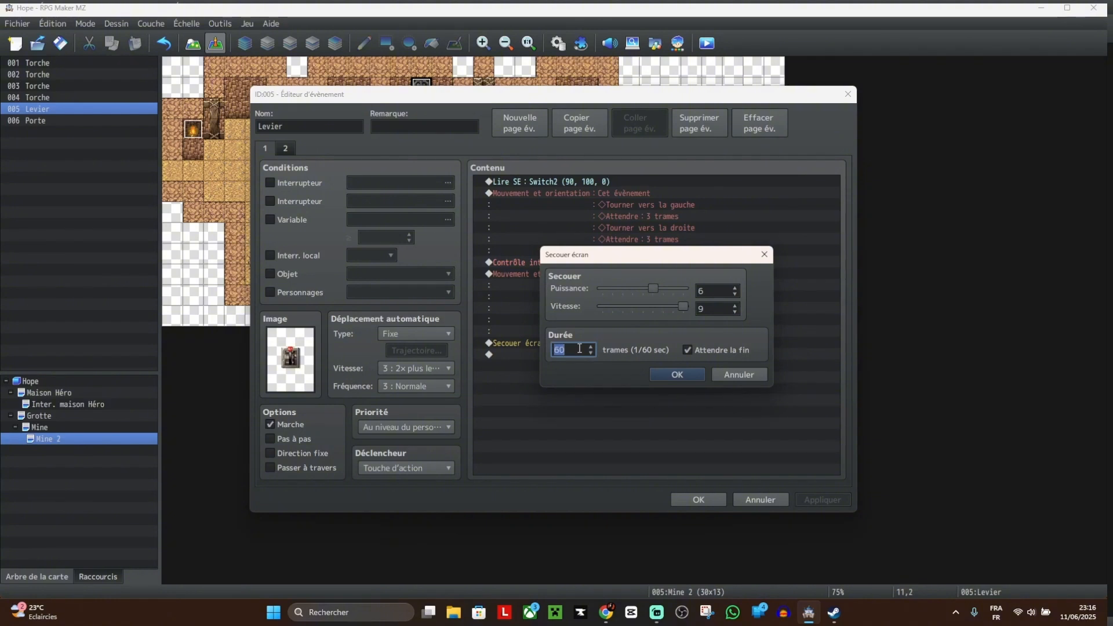
pyautogui.write('45')
pyautogui.click(677, 371)
pyautogui.click(832, 496)
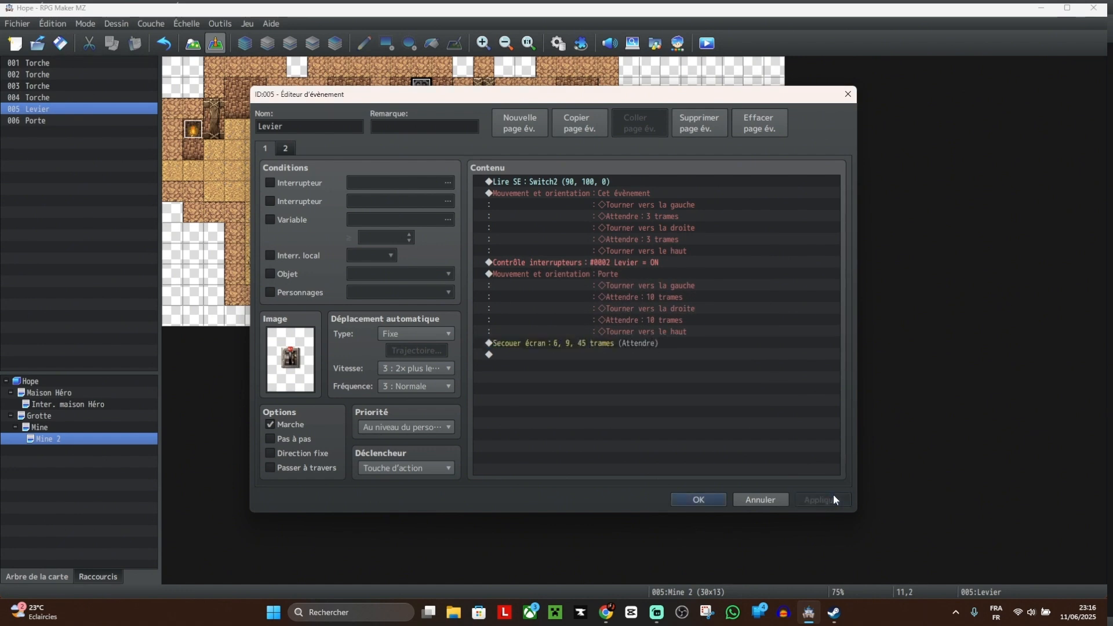
pyautogui.click(688, 501)
# Step: Save the project, playtest the lever with the 45-frame screen shake in a new game, and close the test
pyautogui.press('Up')
pyautogui.press('Up')
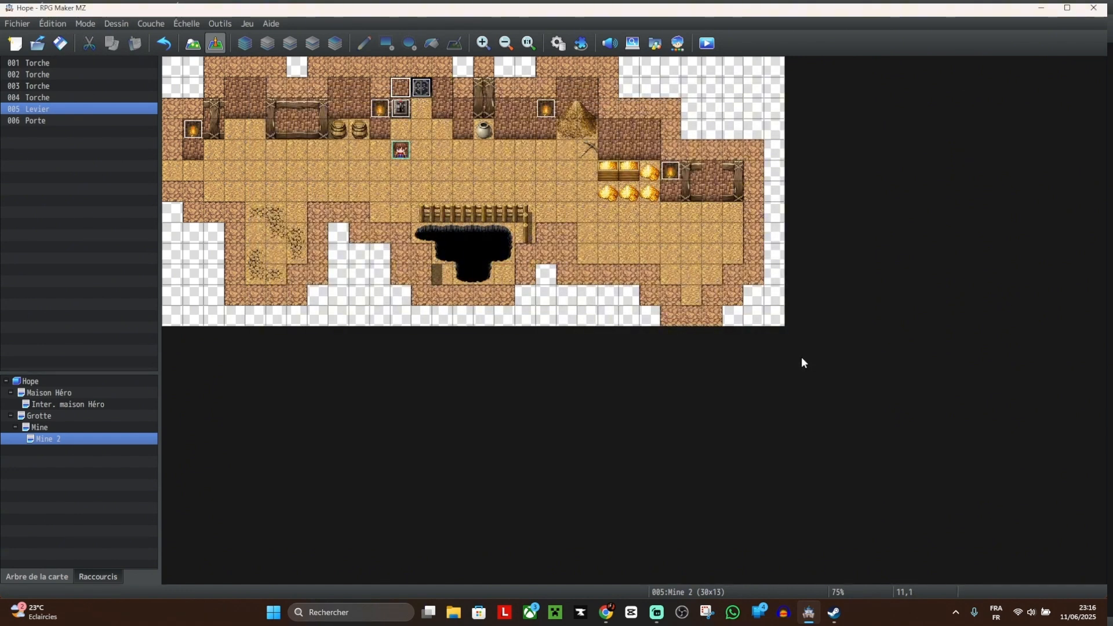
pyautogui.click(707, 43)
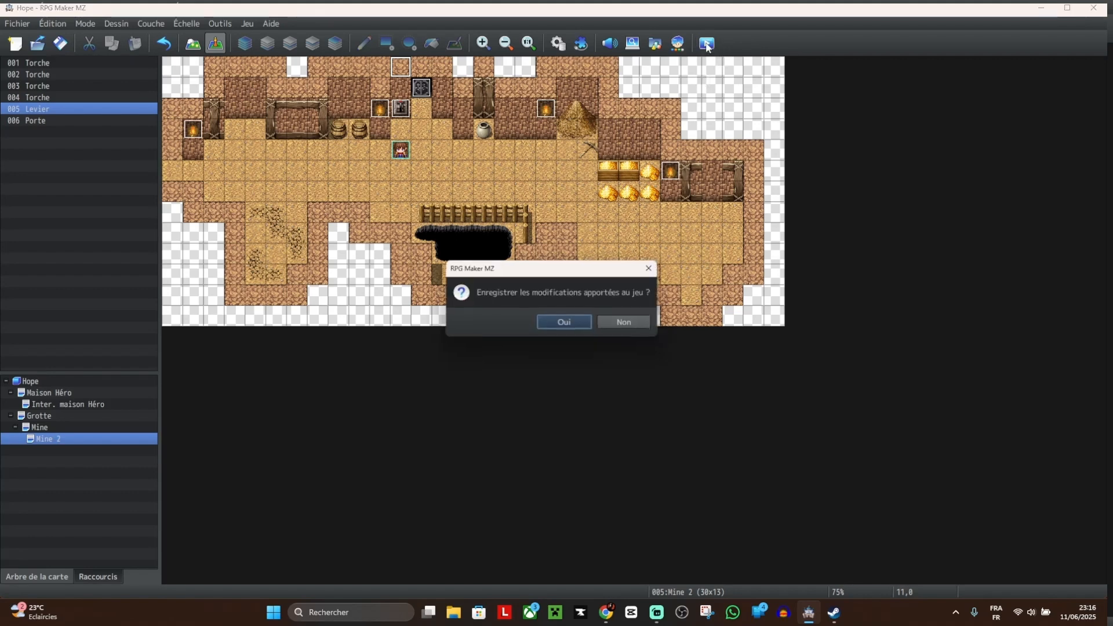
pyautogui.click(564, 323)
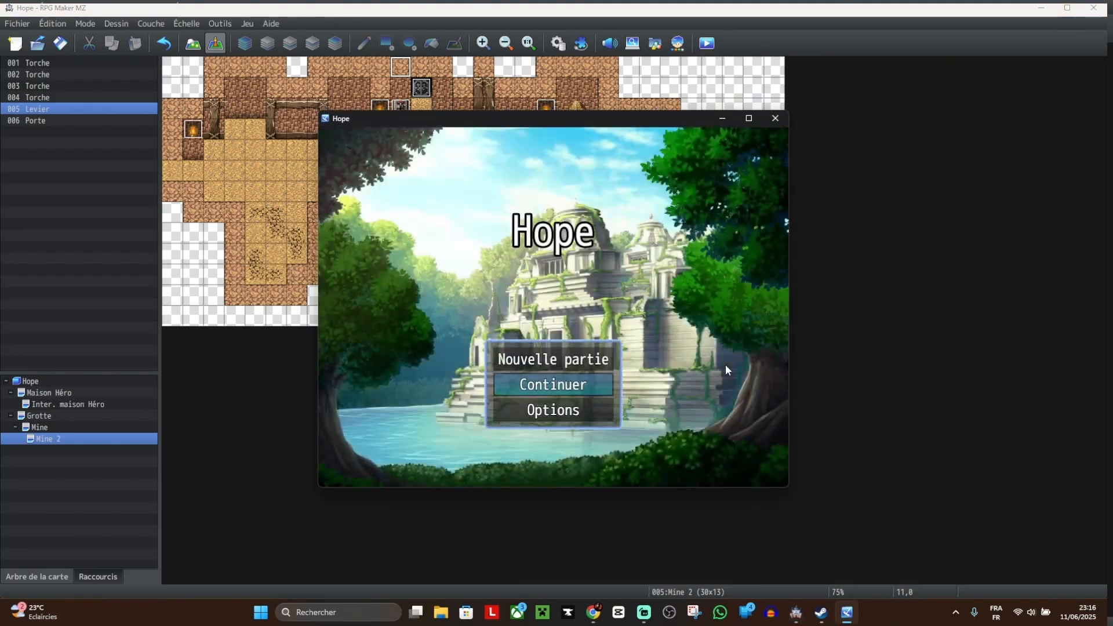
pyautogui.press('Return')
pyautogui.press('Up')
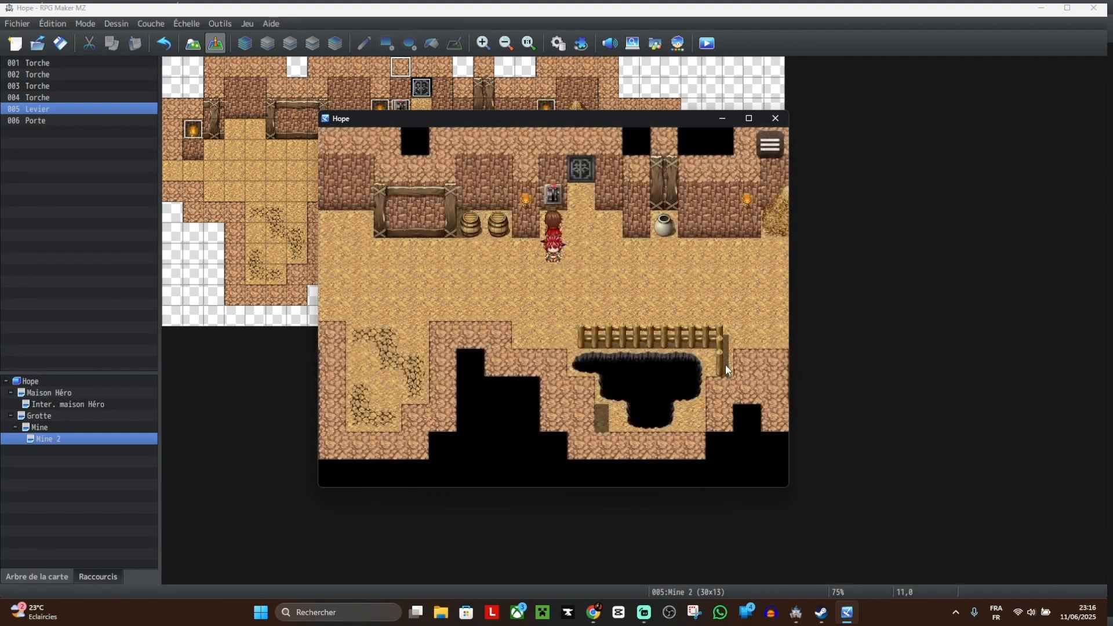
pyautogui.press('Return')
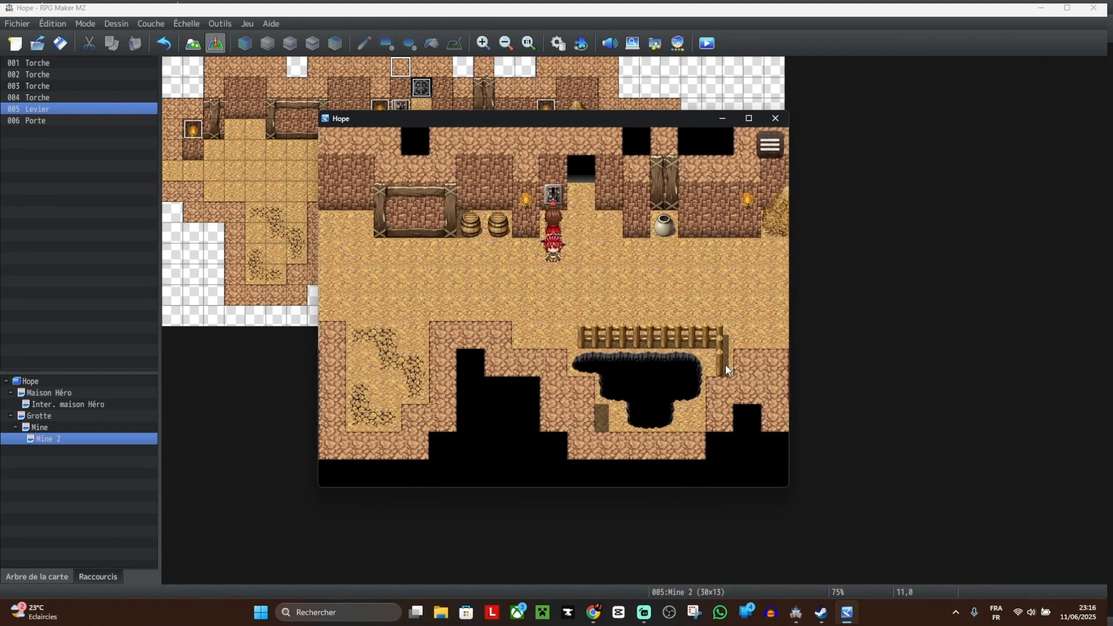
pyautogui.click(775, 118)
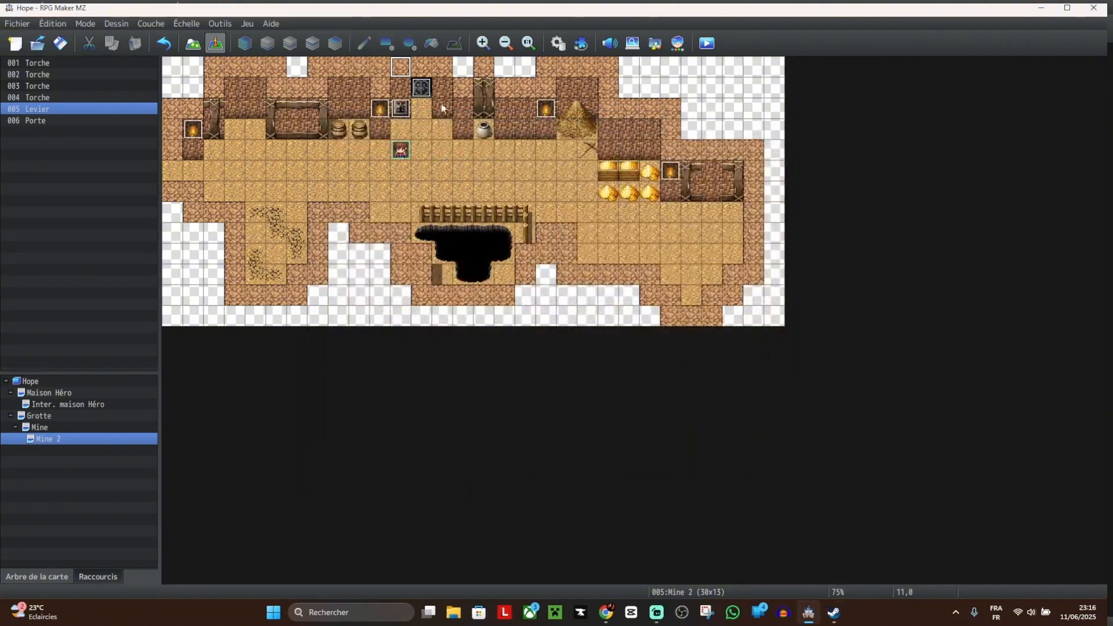
# Step: Set the Levier event's screen shake duration to 35 frames and confirm the event
pyautogui.doubleClick(401, 108)
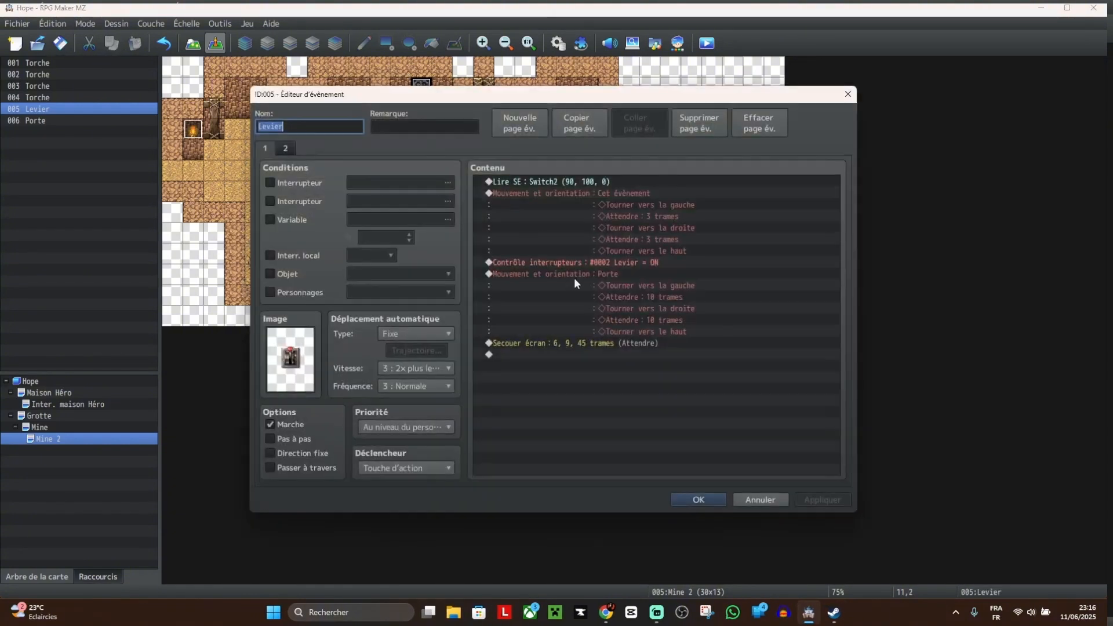
pyautogui.rightClick(593, 341)
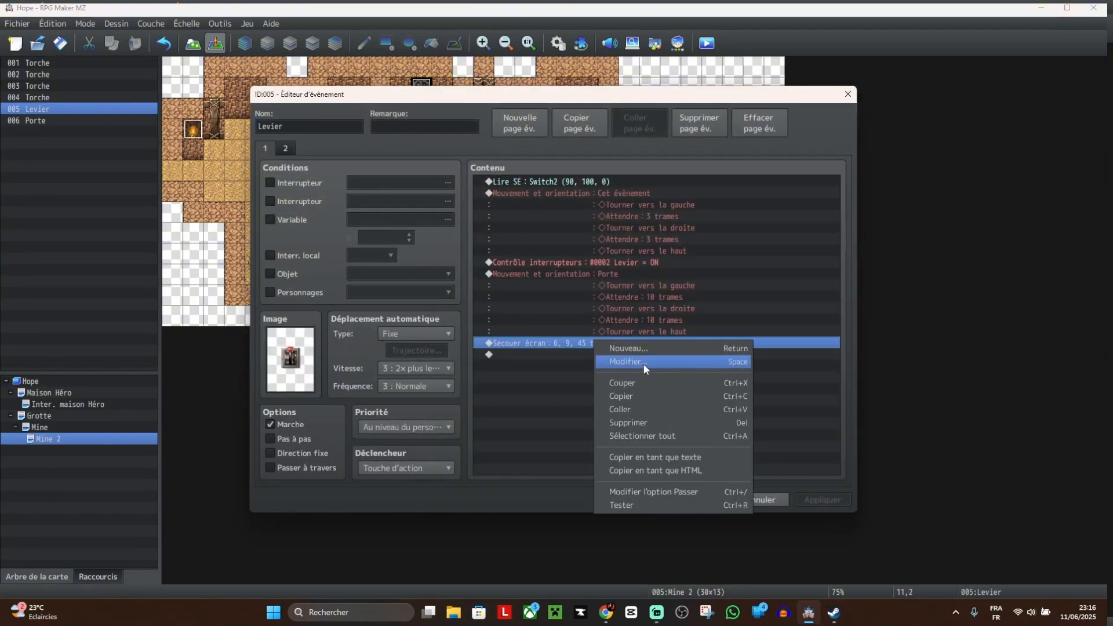
pyautogui.click(643, 362)
pyautogui.doubleClick(581, 346)
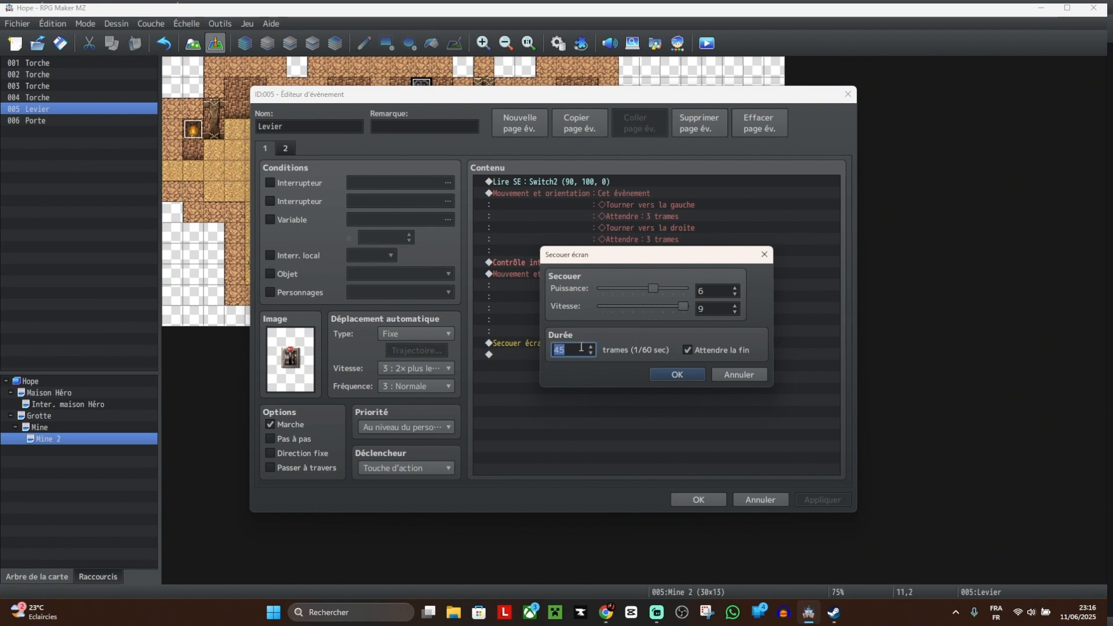
pyautogui.write('40')
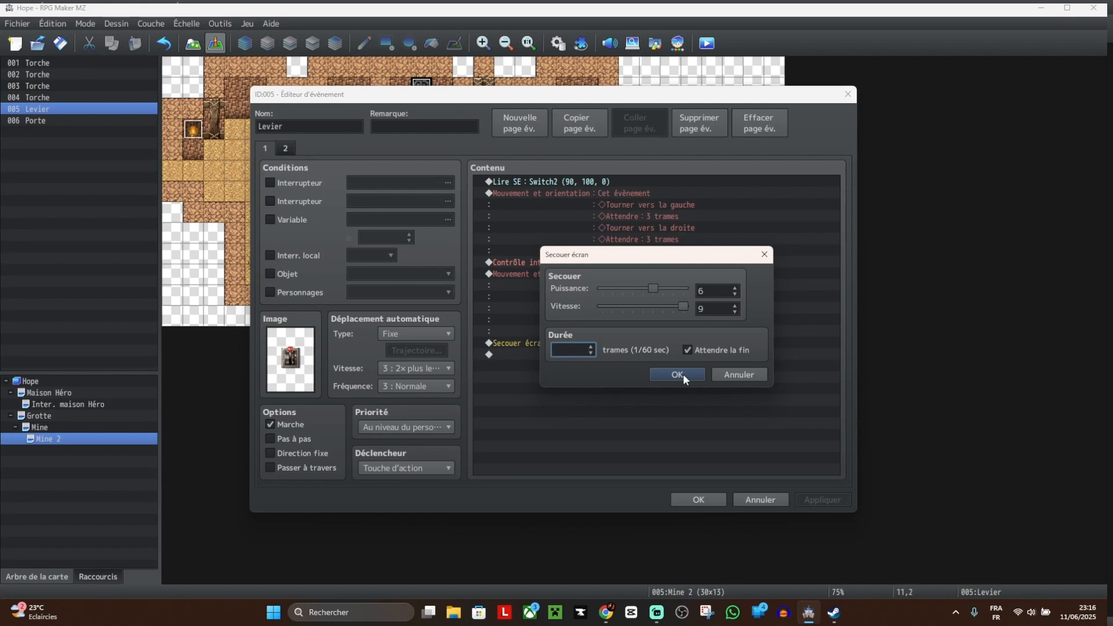
pyautogui.write('35')
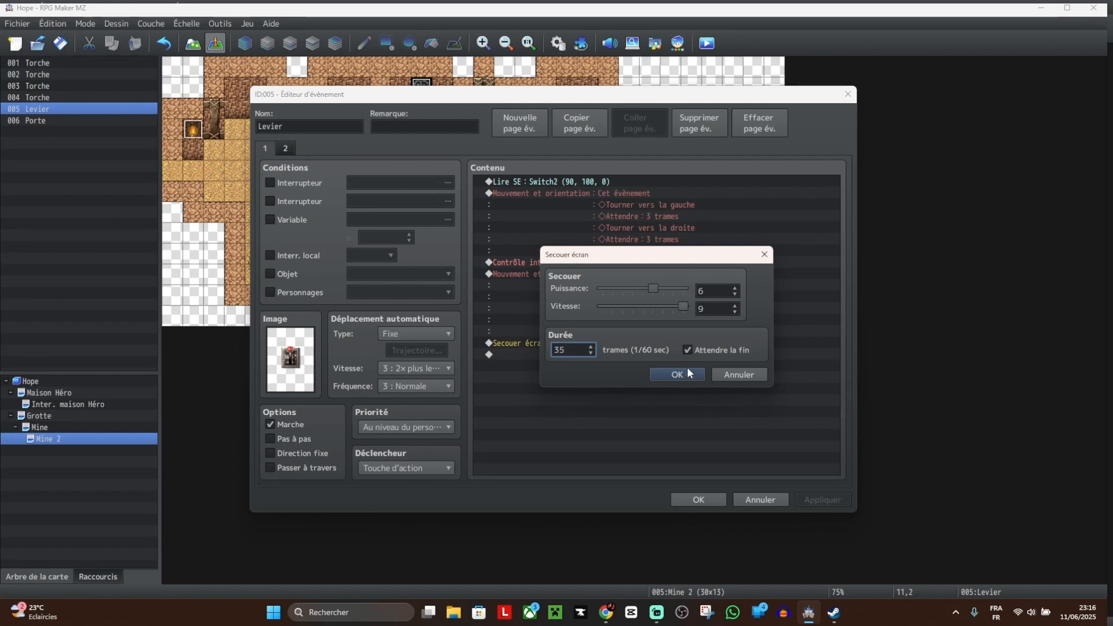
pyautogui.click(677, 375)
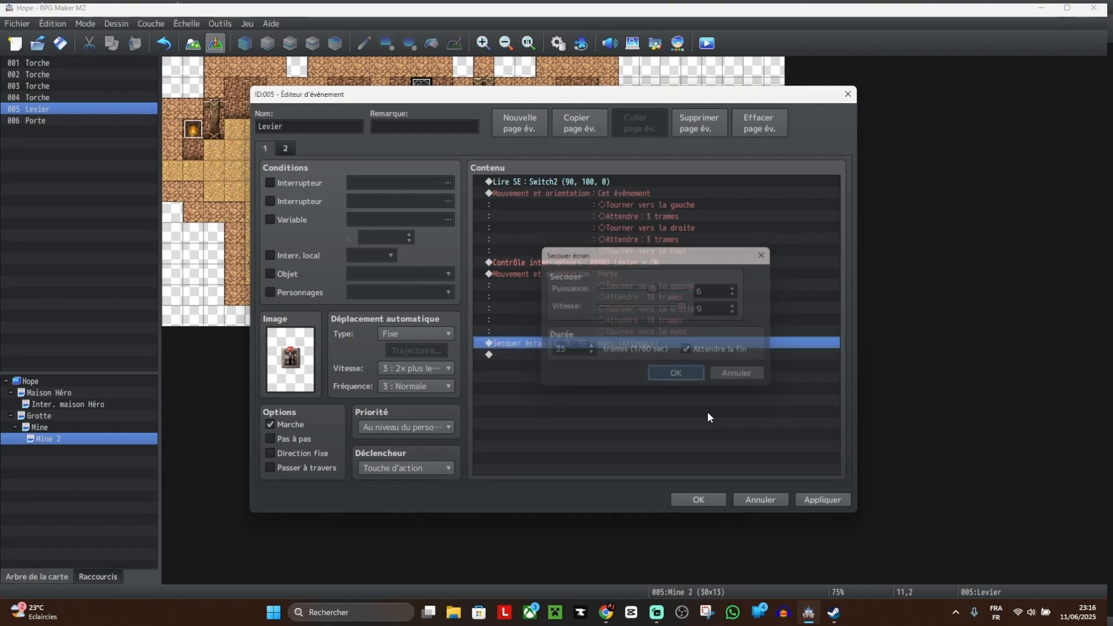
pyautogui.click(711, 497)
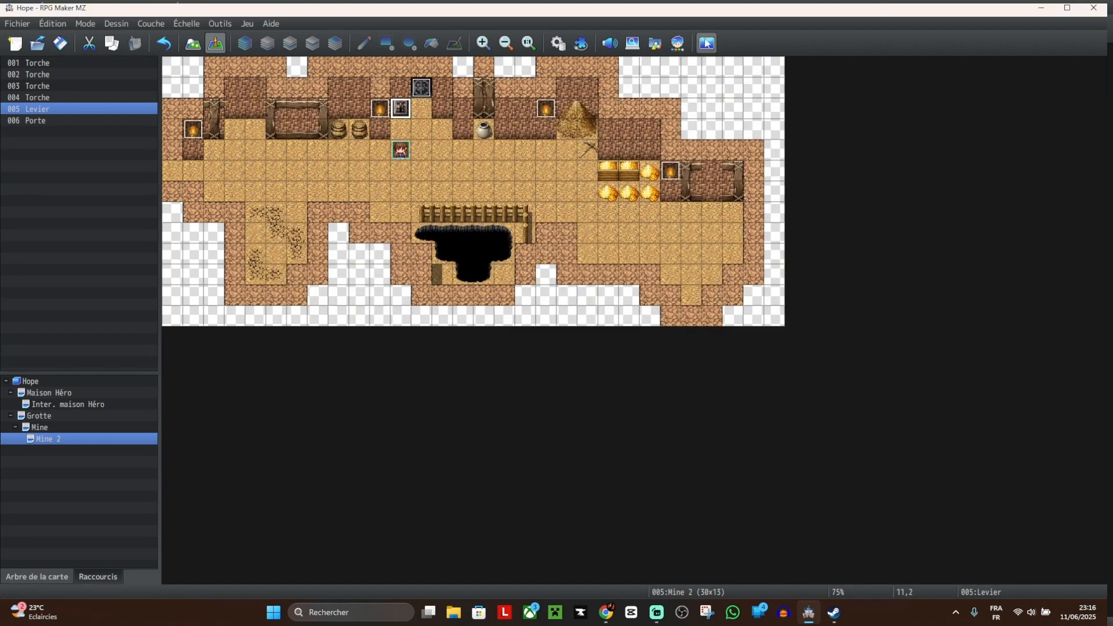
# Step: Save the project, playtest the lever with the 35-frame screen shake in a new game, and close the test
pyautogui.click(707, 43)
pyautogui.click(570, 323)
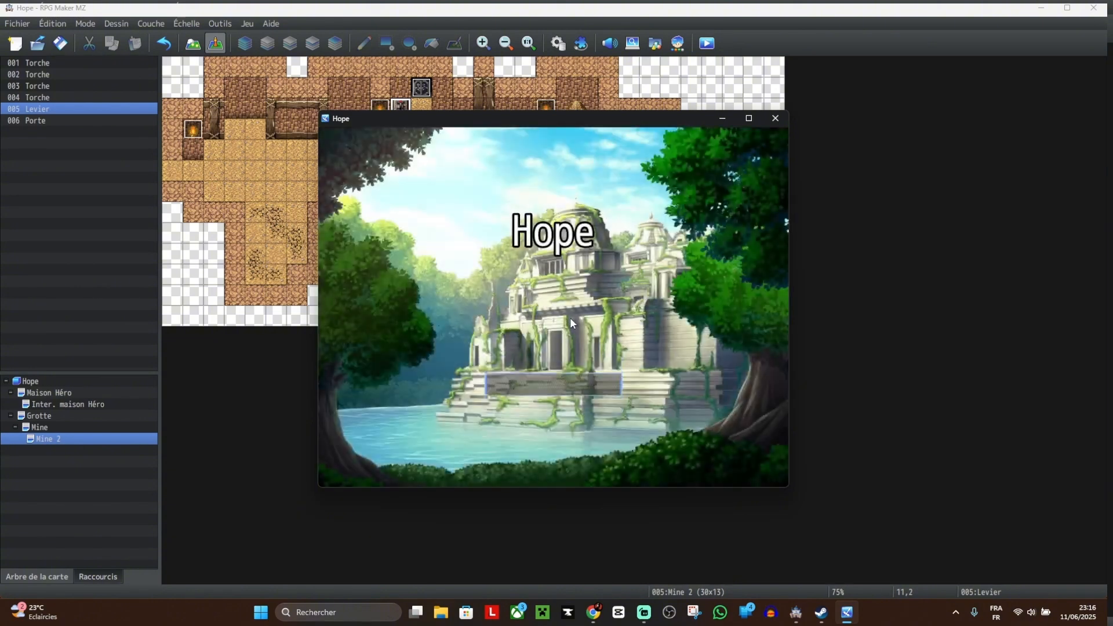
pyautogui.press('Up')
pyautogui.press('Return')
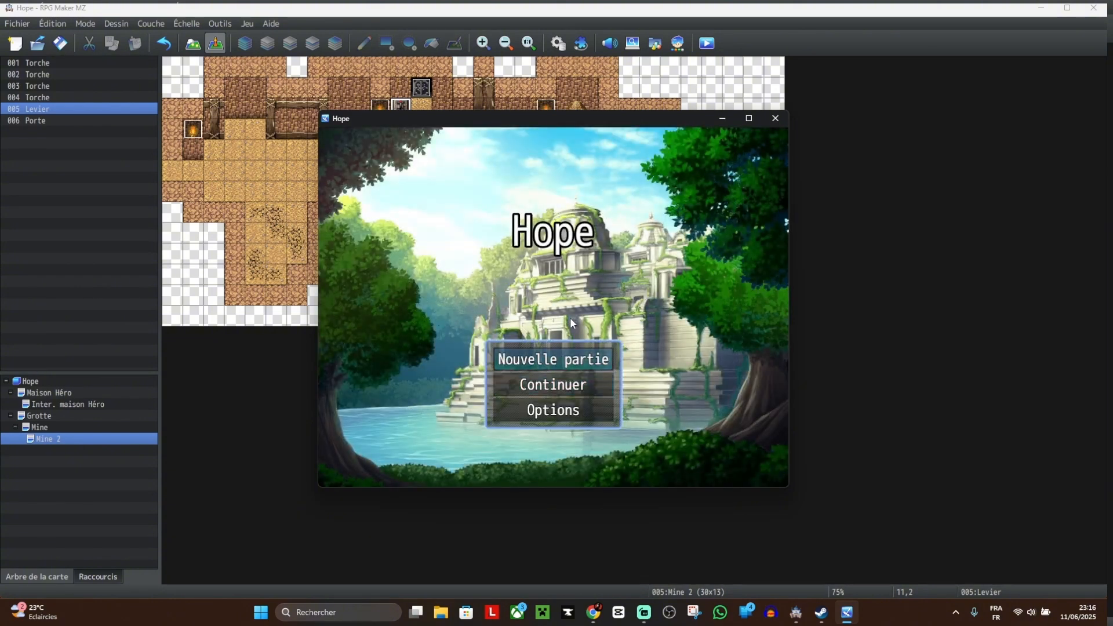
pyautogui.press('Up')
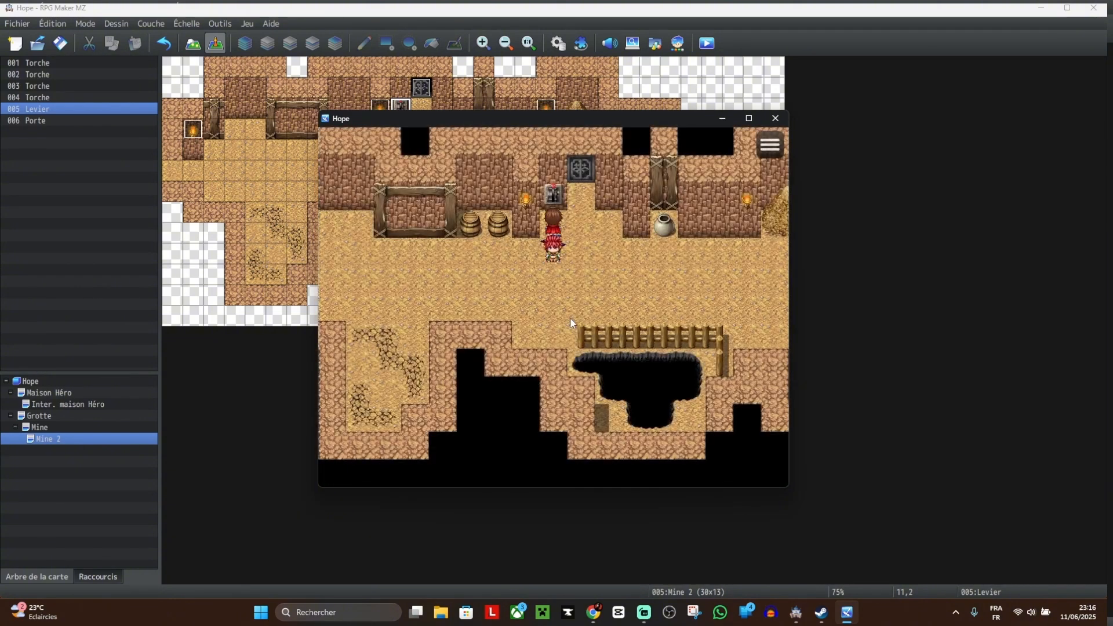
pyautogui.press('Return')
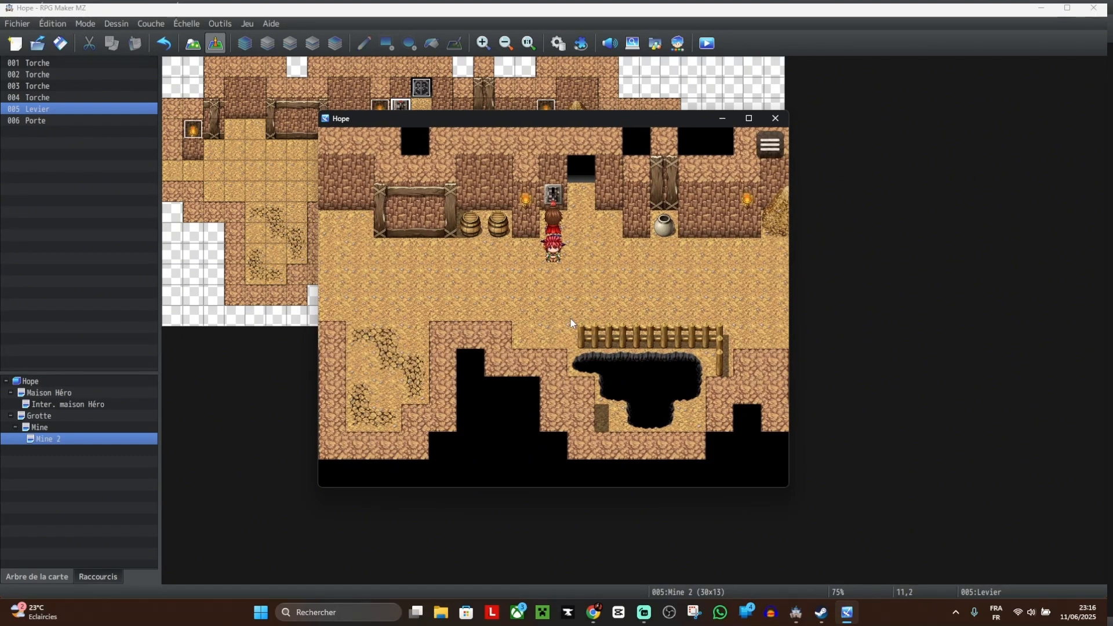
pyautogui.click(776, 119)
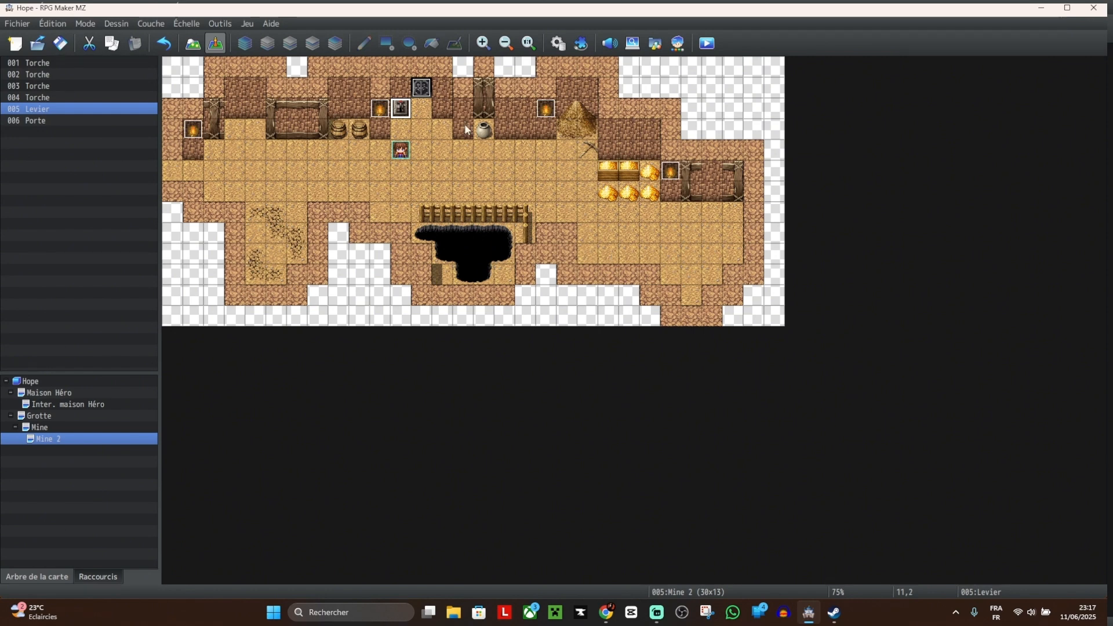
pyautogui.doubleClick(423, 87)
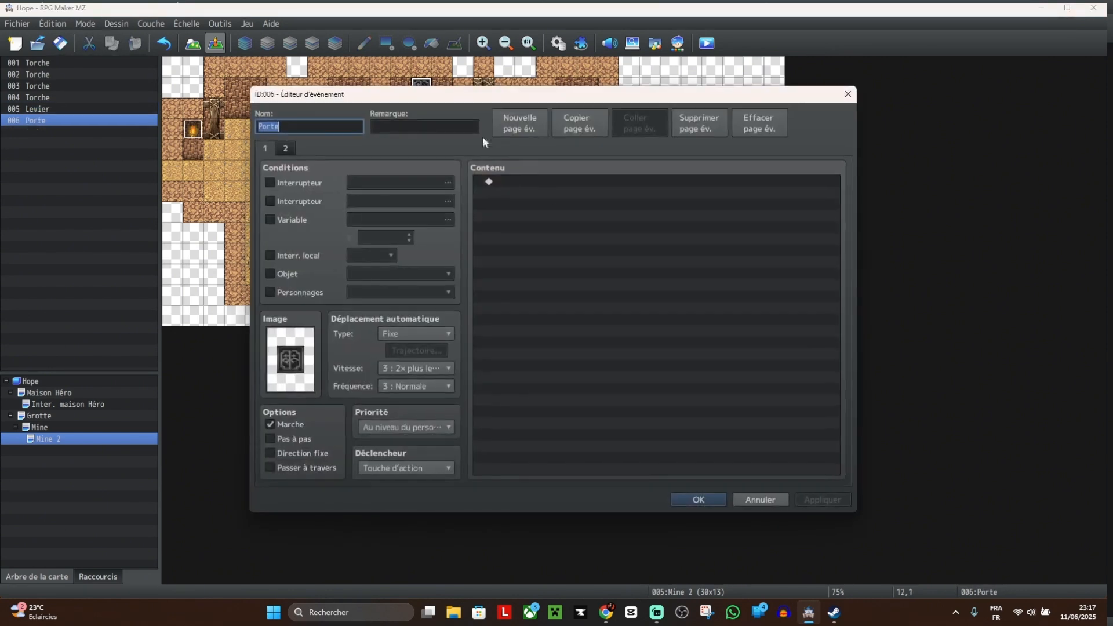
pyautogui.click(286, 148)
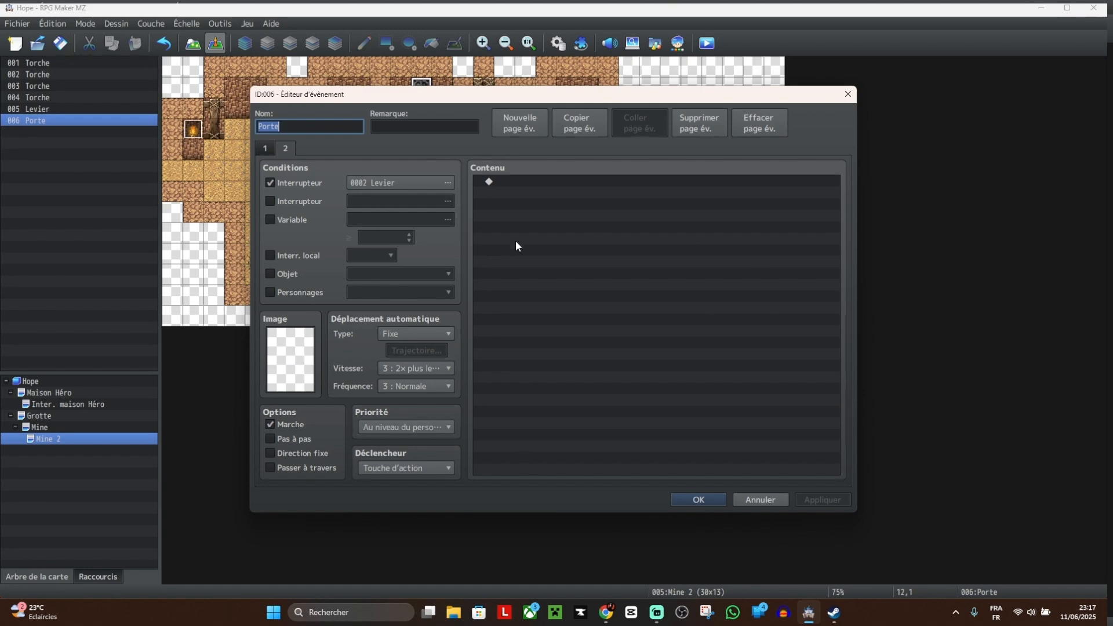
pyautogui.rightClick(557, 181)
pyautogui.doubleClick(539, 184)
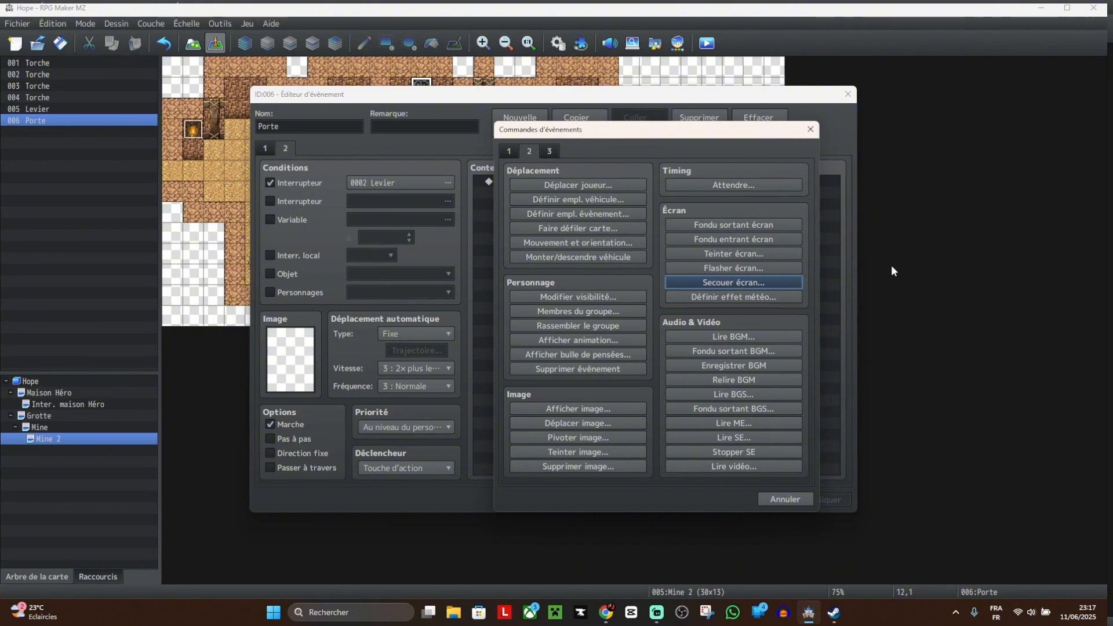
pyautogui.click(810, 129)
pyautogui.click(848, 94)
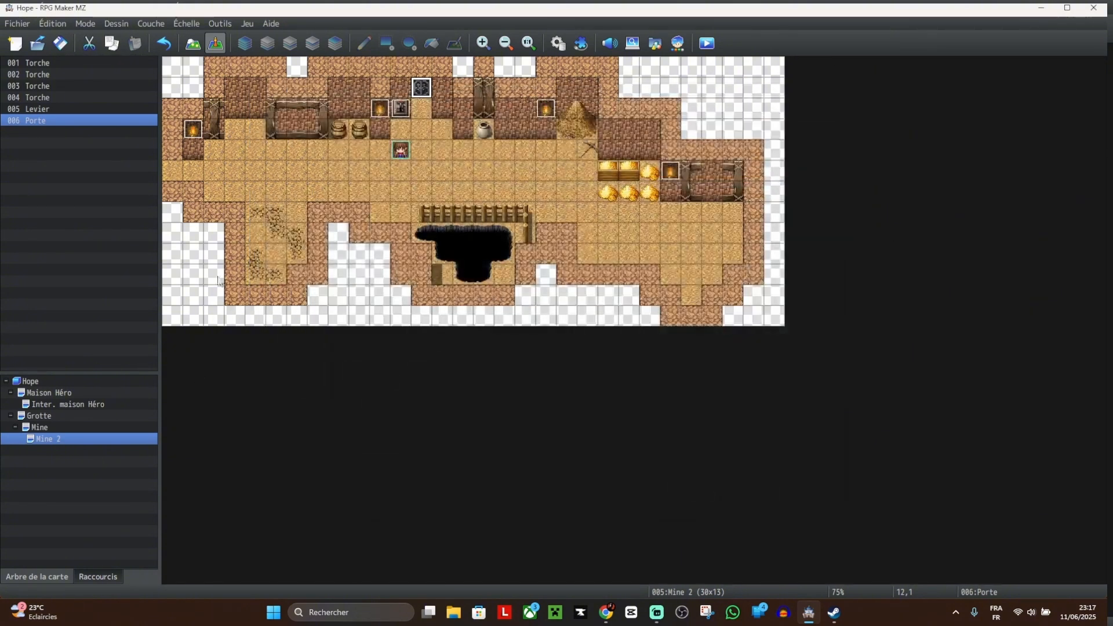
# Step: Rename the Mine 2 map to Mine 3 in its map properties
pyautogui.rightClick(50, 437)
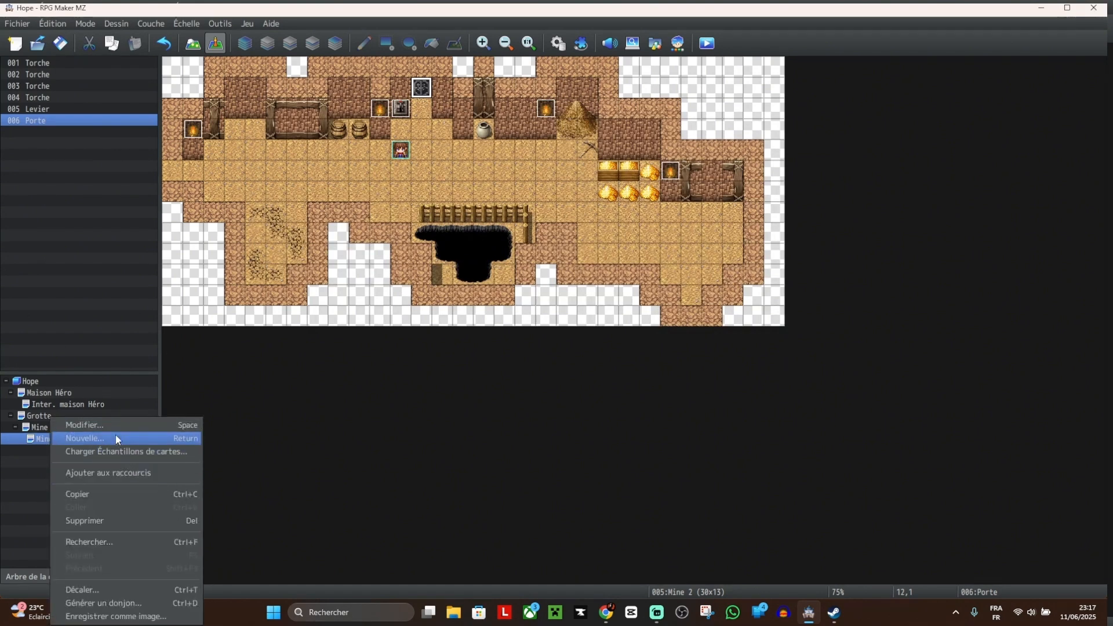
pyautogui.click(85, 425)
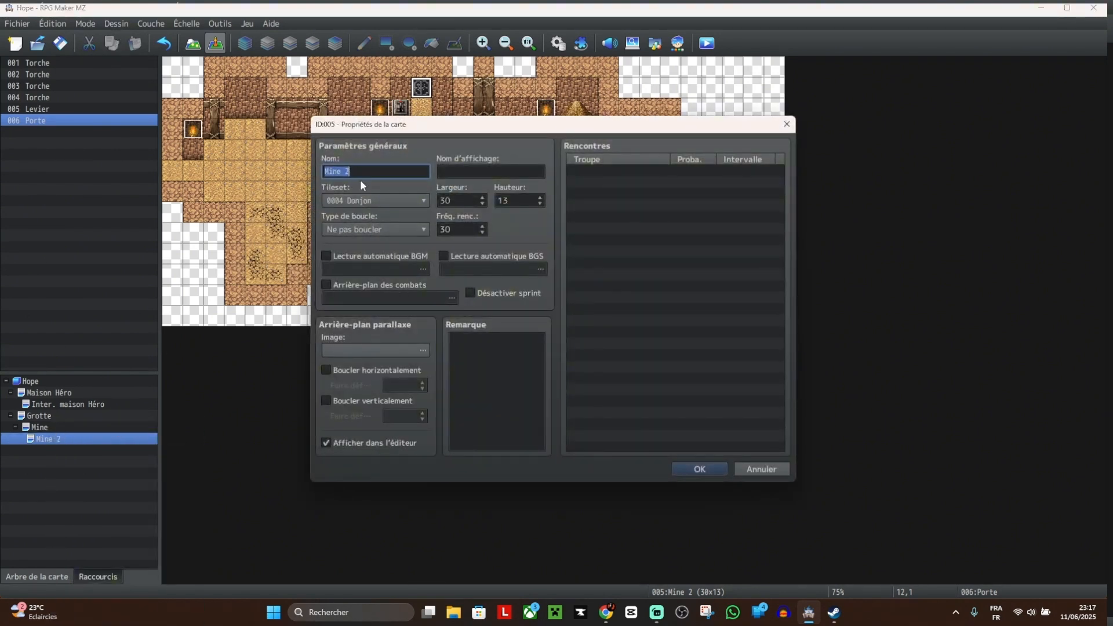
pyautogui.write('Mine 3')
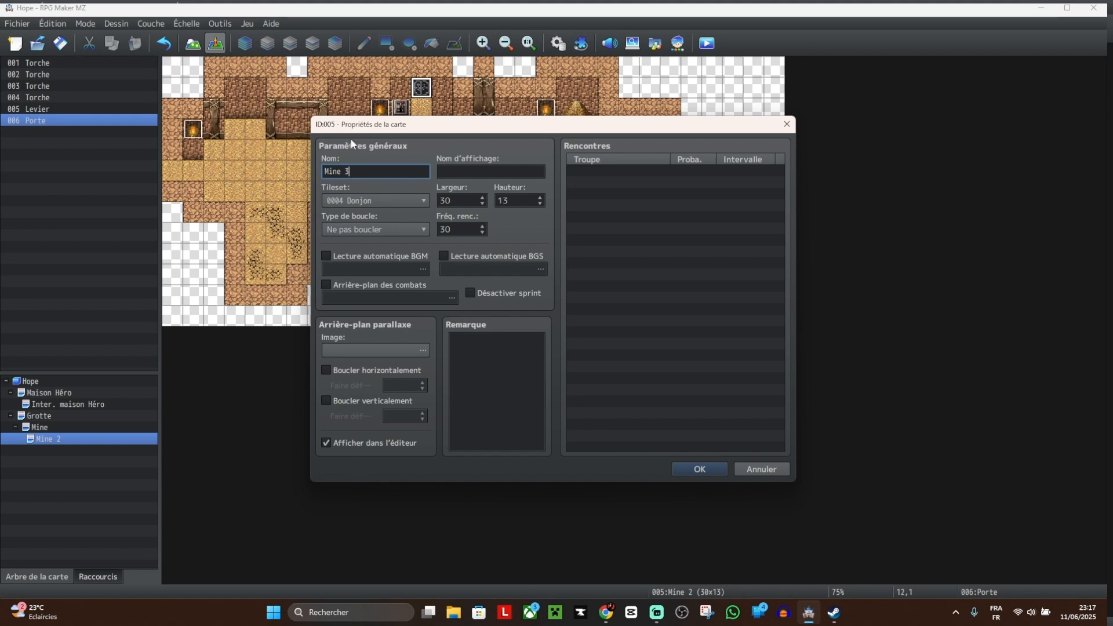
pyautogui.click(714, 467)
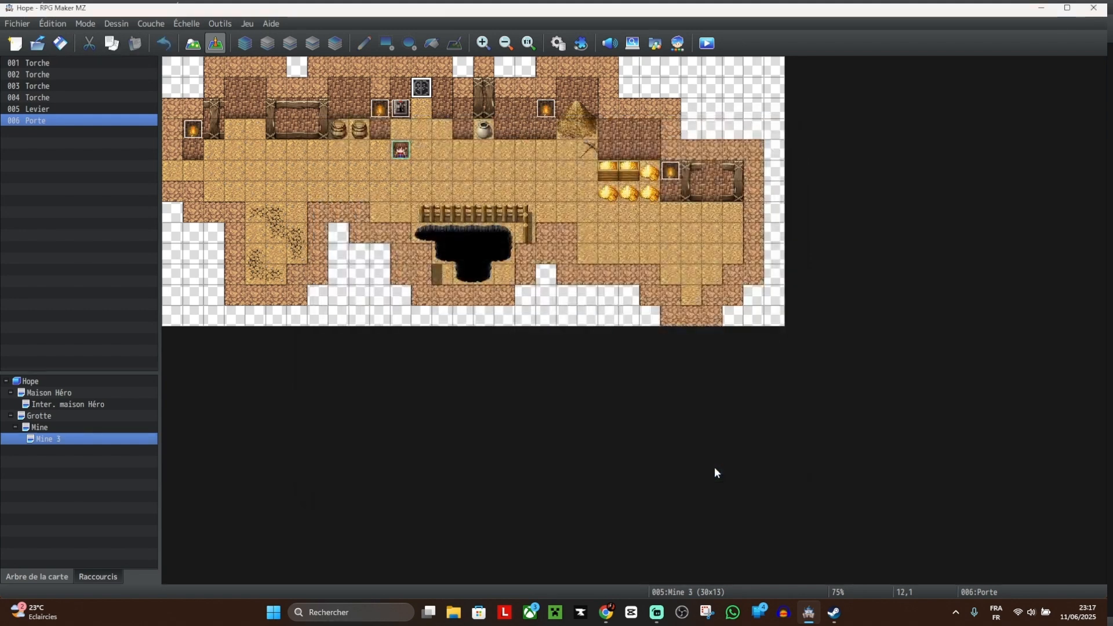
# Step: Restore the renamed map's name to Mine 2
pyautogui.rightClick(67, 436)
pyautogui.click(93, 425)
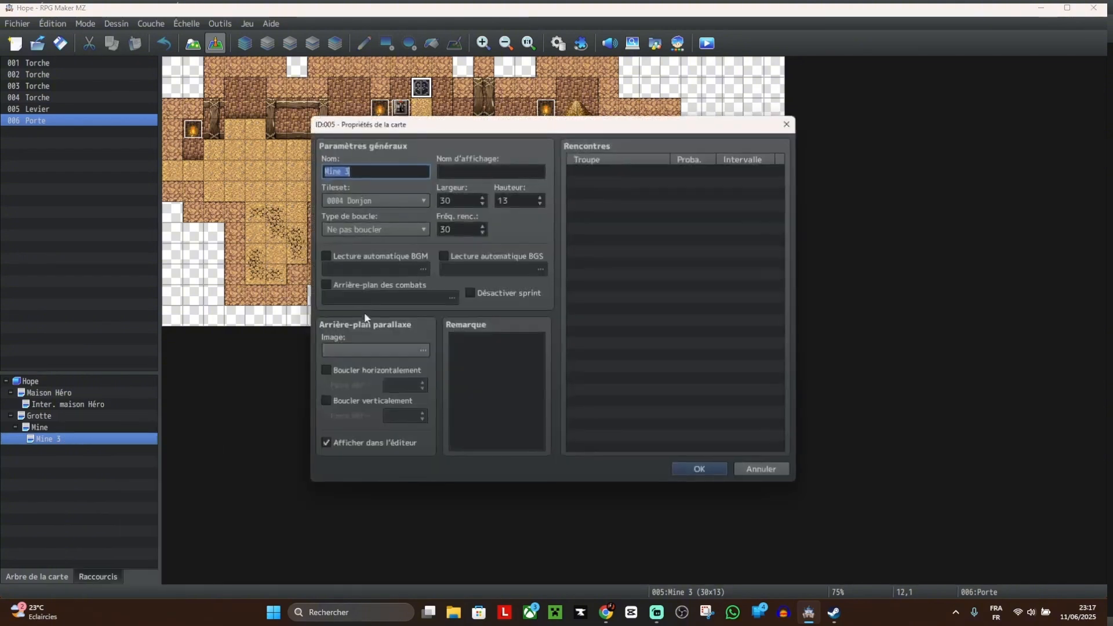
pyautogui.click(360, 174)
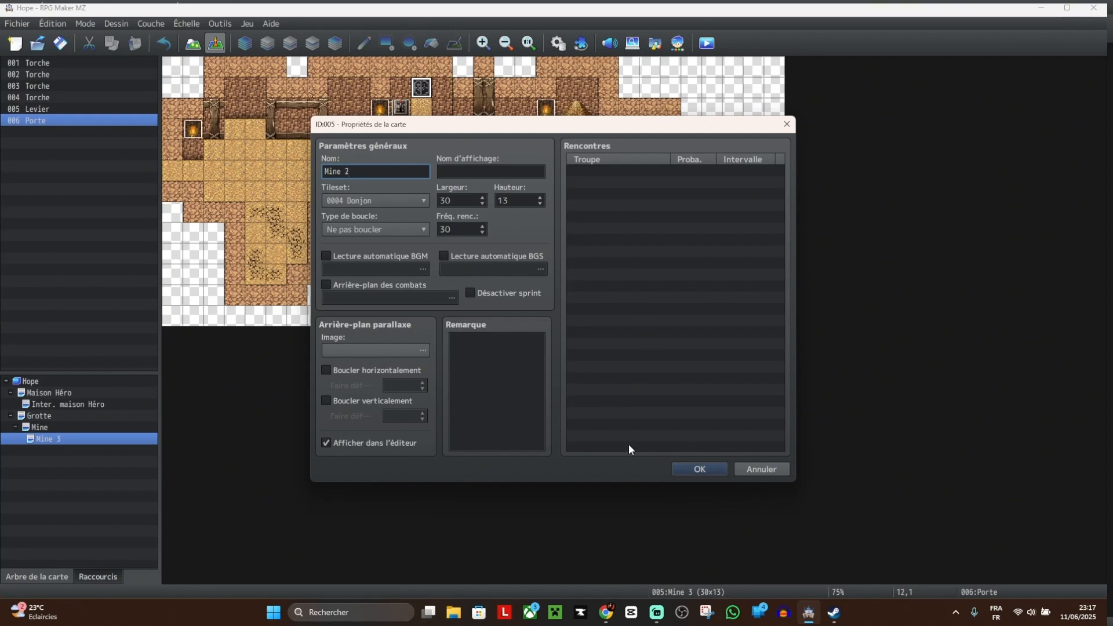
pyautogui.write('2')
pyautogui.click(702, 467)
# Step: Create a new map named Mine 3 under Mine 2, using the 0004 Donjon tileset and a size of 10 × 10
pyautogui.rightClick(50, 439)
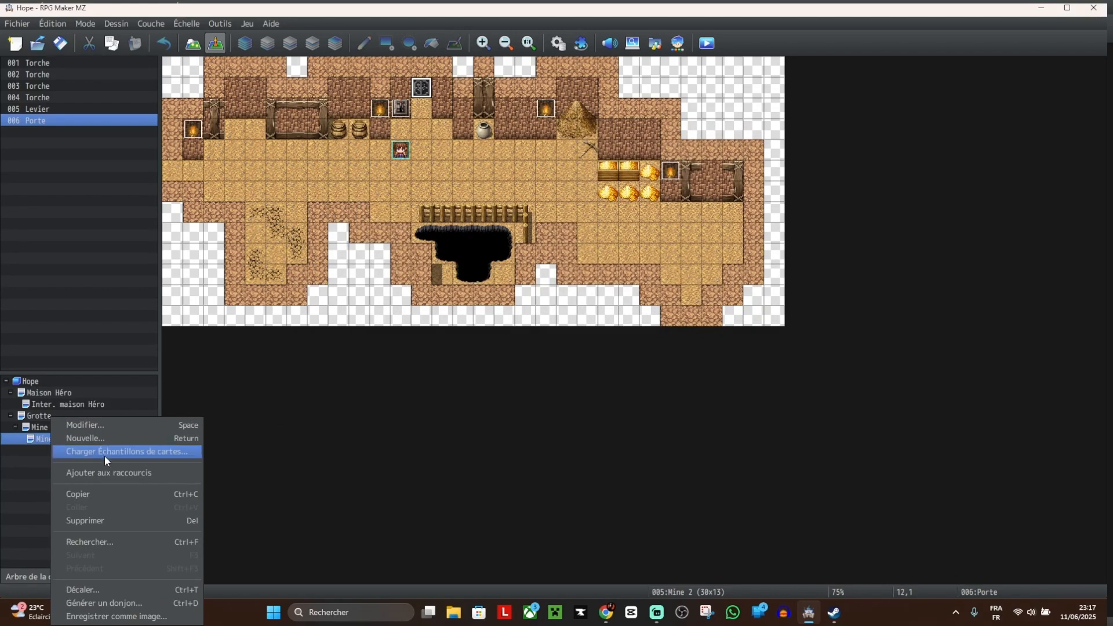
pyautogui.click(110, 439)
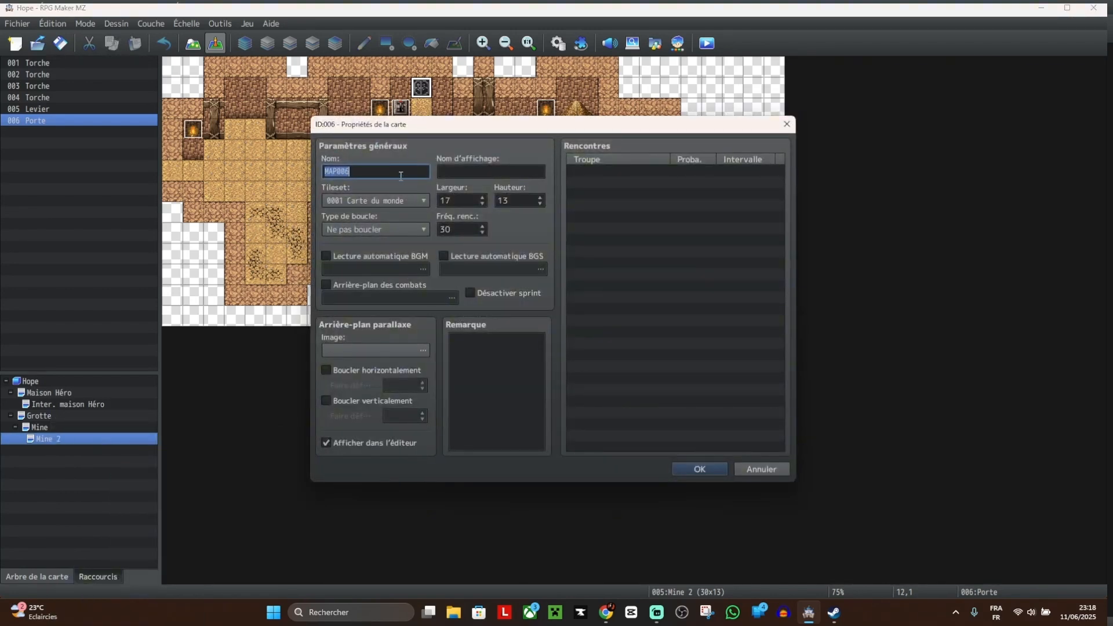
pyautogui.write('Mine 3')
pyautogui.click(404, 200)
pyautogui.click(381, 250)
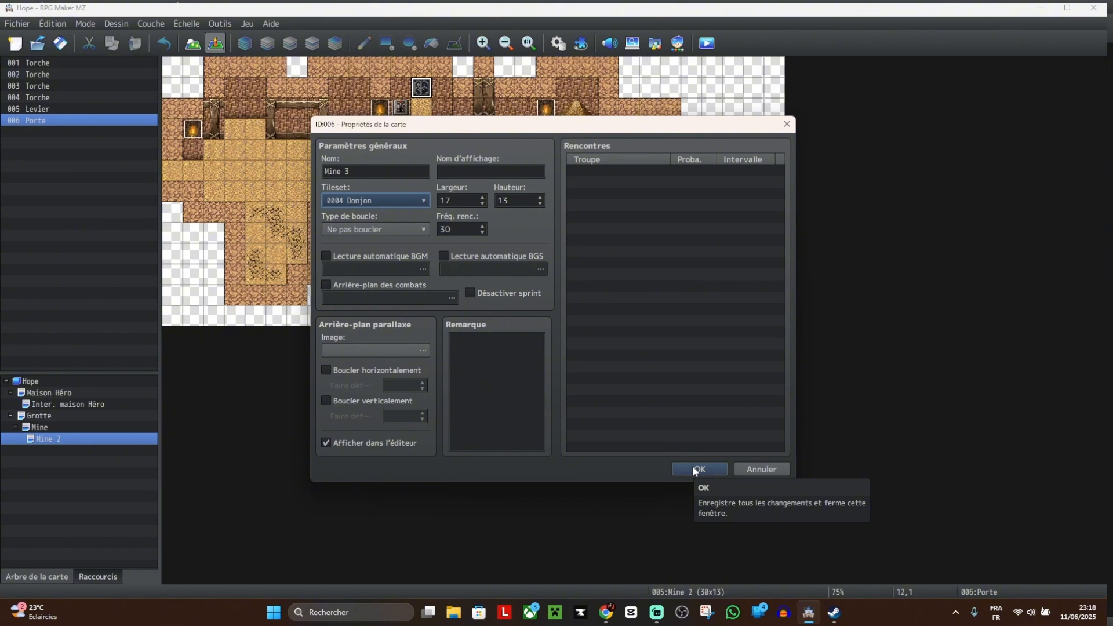
pyautogui.doubleClick(482, 202)
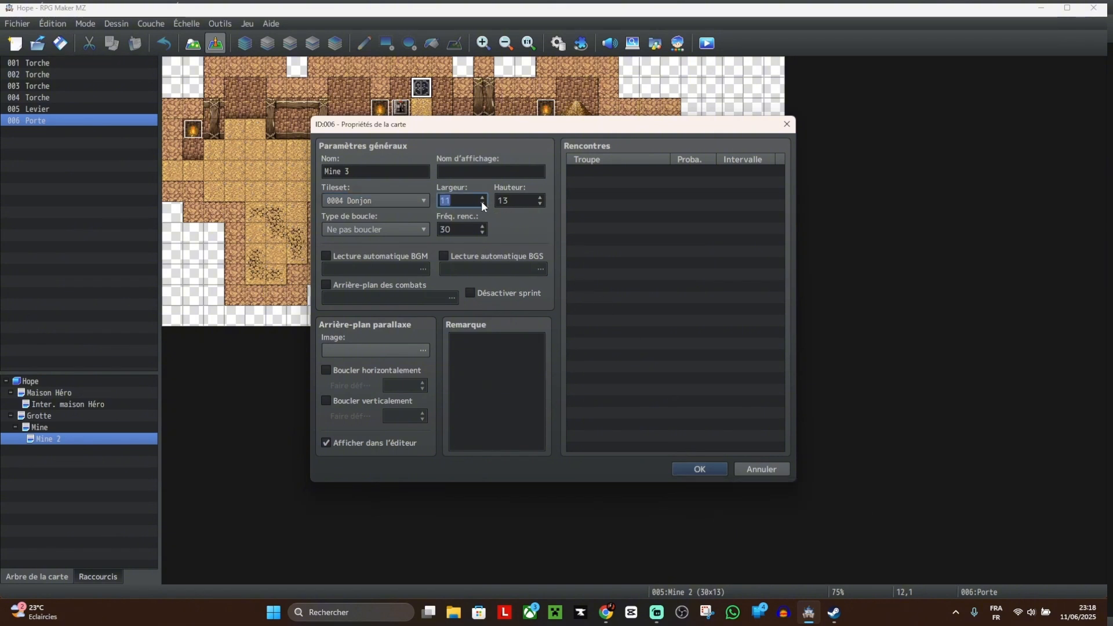
pyautogui.click(541, 203)
pyautogui.click(540, 203)
pyautogui.click(540, 203)
pyautogui.click(716, 470)
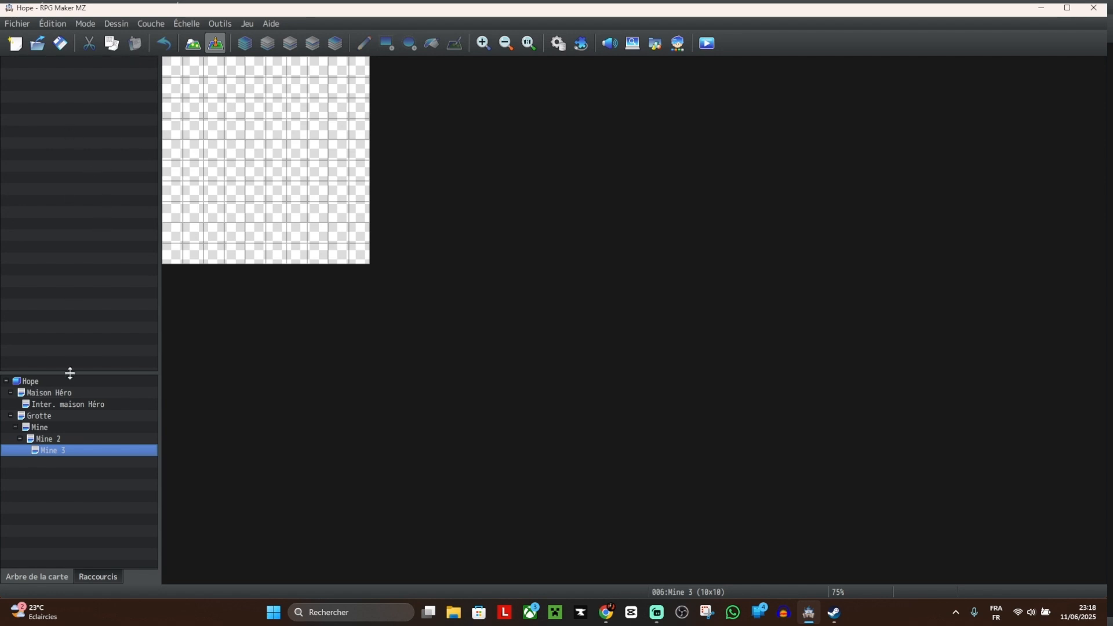
# Step: Paint a closed brown rock outline for the Mine 3 room, leaving a one-tile-wide exit passage at the map's bottom edge
pyautogui.click(192, 43)
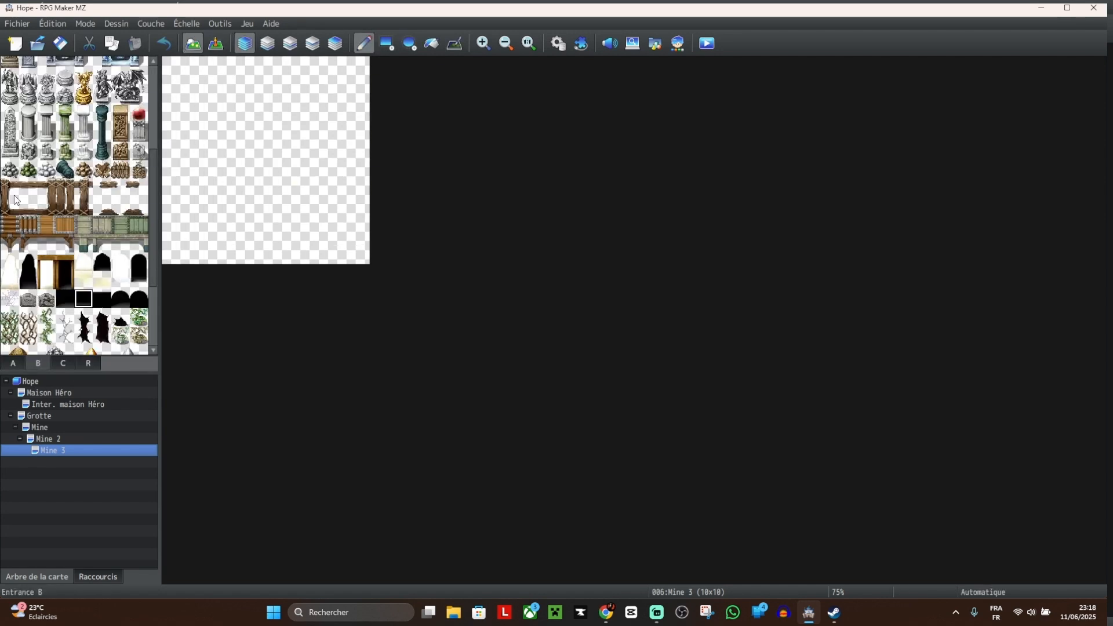
pyautogui.scroll(2, 23, 232)
pyautogui.click(24, 361)
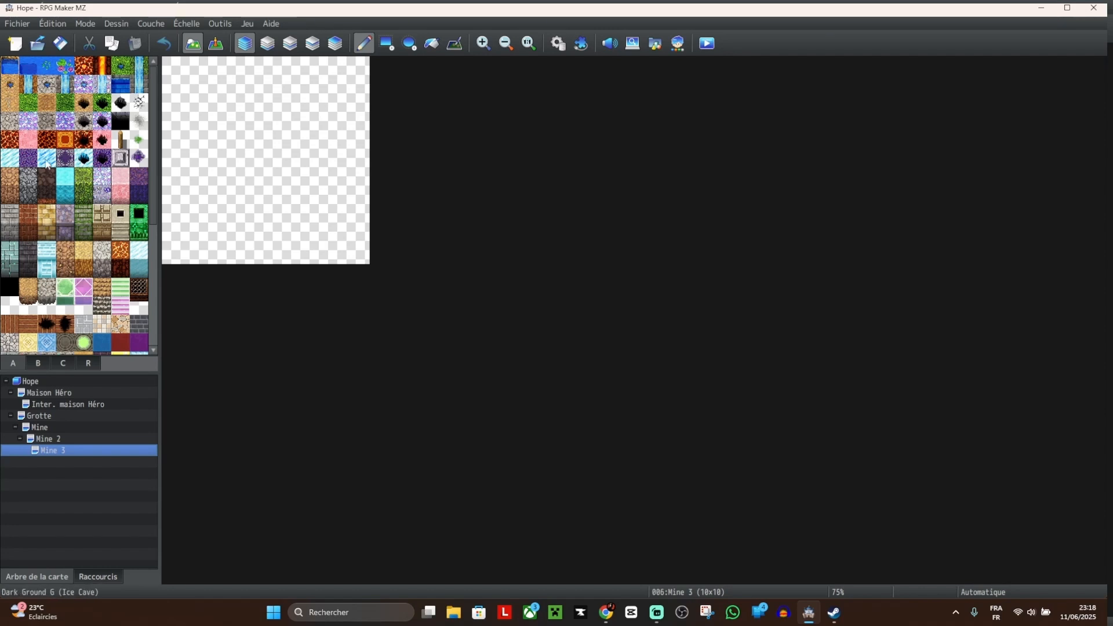
pyautogui.click(10, 176)
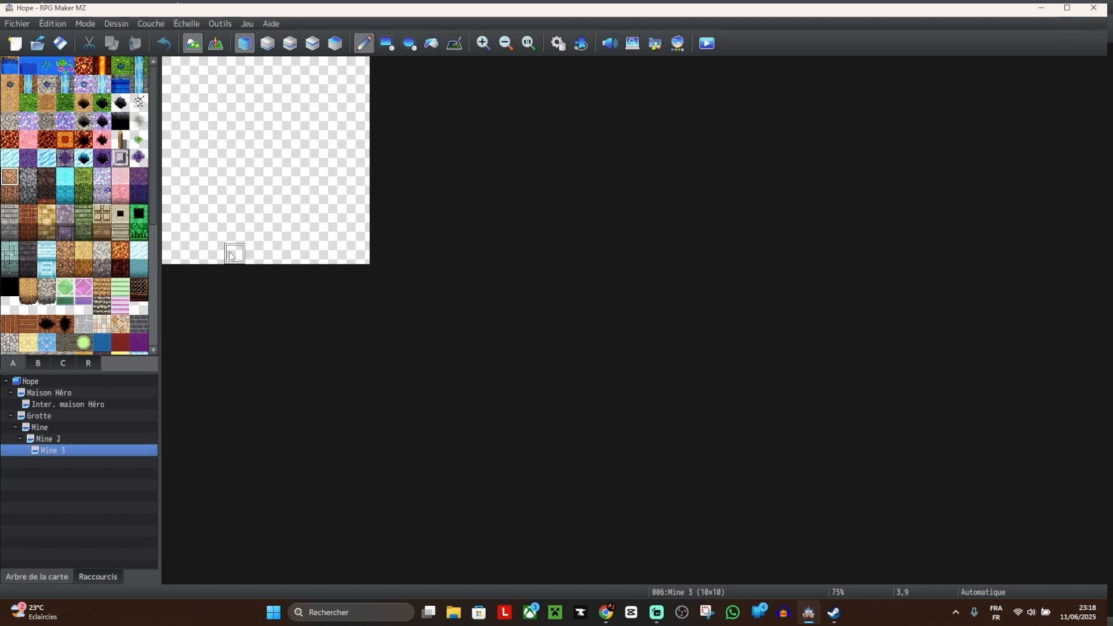
pyautogui.moveTo(233, 254)
pyautogui.mouseDown()
pyautogui.moveTo(235, 229)
pyautogui.moveTo(193, 192)
pyautogui.moveTo(216, 109)
pyautogui.moveTo(324, 90)
pyautogui.moveTo(346, 106)
pyautogui.moveTo(339, 234)
pyautogui.moveTo(296, 239)
pyautogui.moveTo(282, 259)
pyautogui.moveTo(255, 233)
pyautogui.moveTo(255, 254)
pyautogui.moveTo(277, 252)
pyautogui.mouseUp()
pyautogui.rightClick(276, 215)
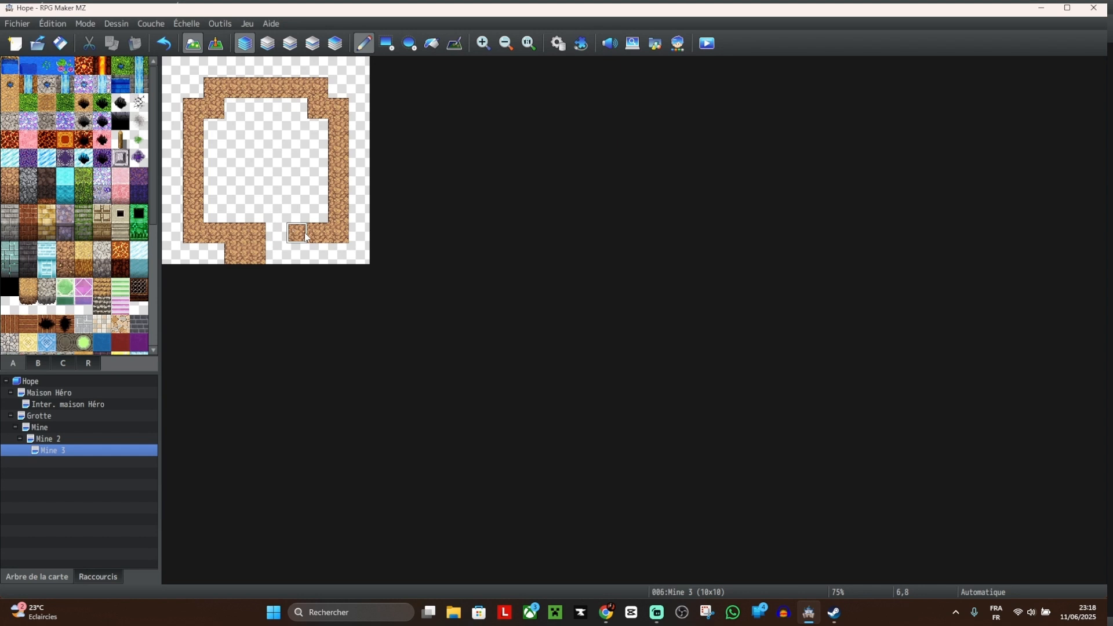
pyautogui.click(299, 252)
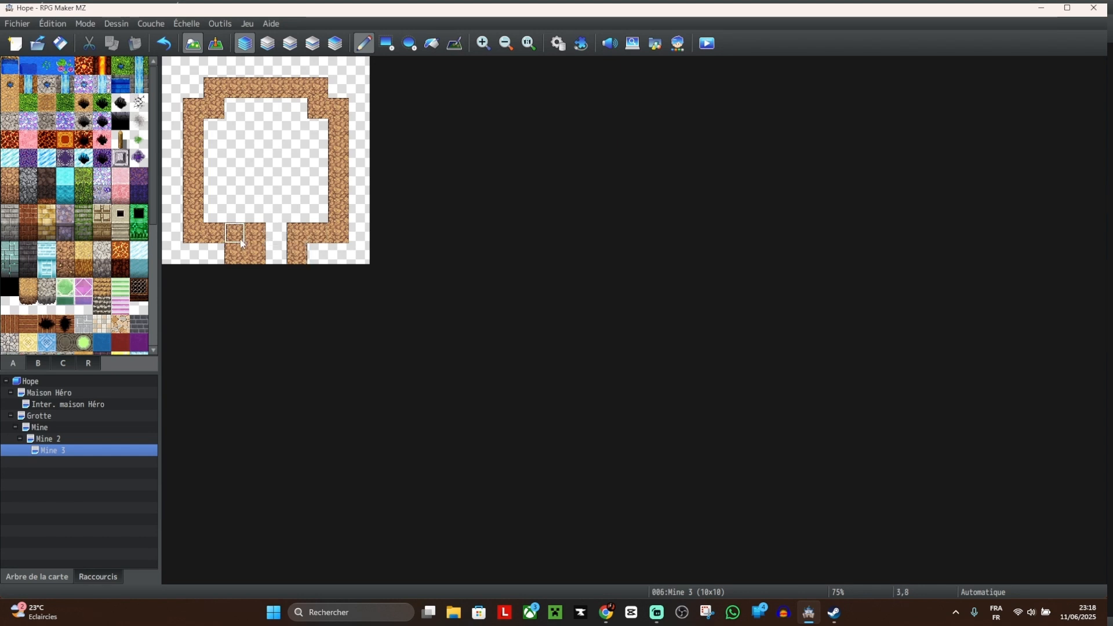
pyautogui.rightClick(250, 214)
pyautogui.click(234, 251)
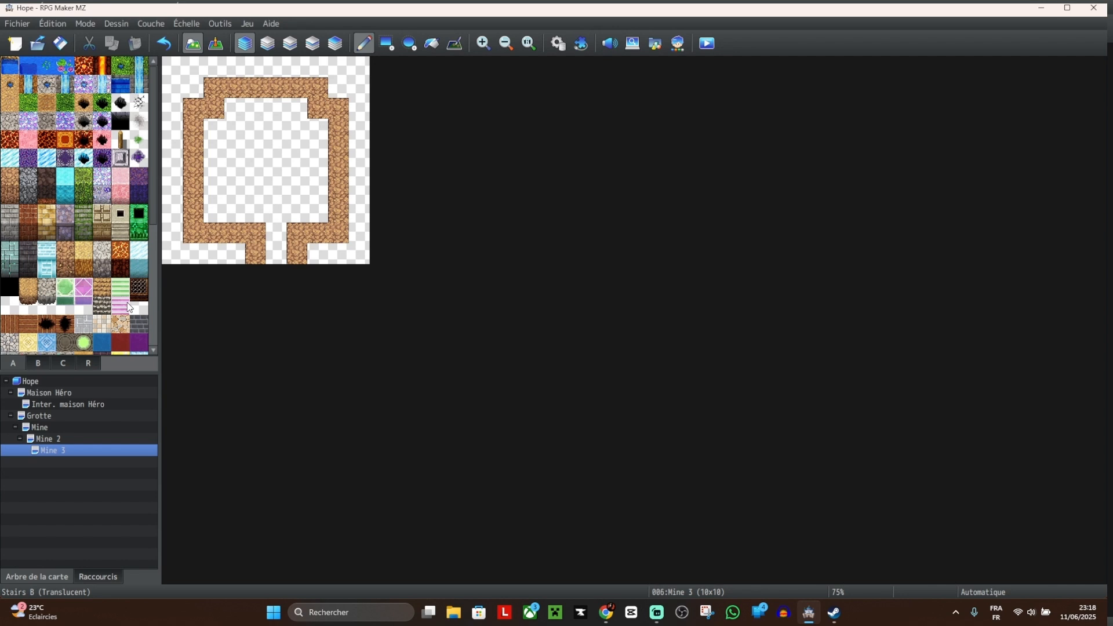
# Step: Paint a two-tile-high dark brown rock wall face beneath the room's upper outline, following its stepped corners
pyautogui.click(8, 200)
pyautogui.click(212, 132)
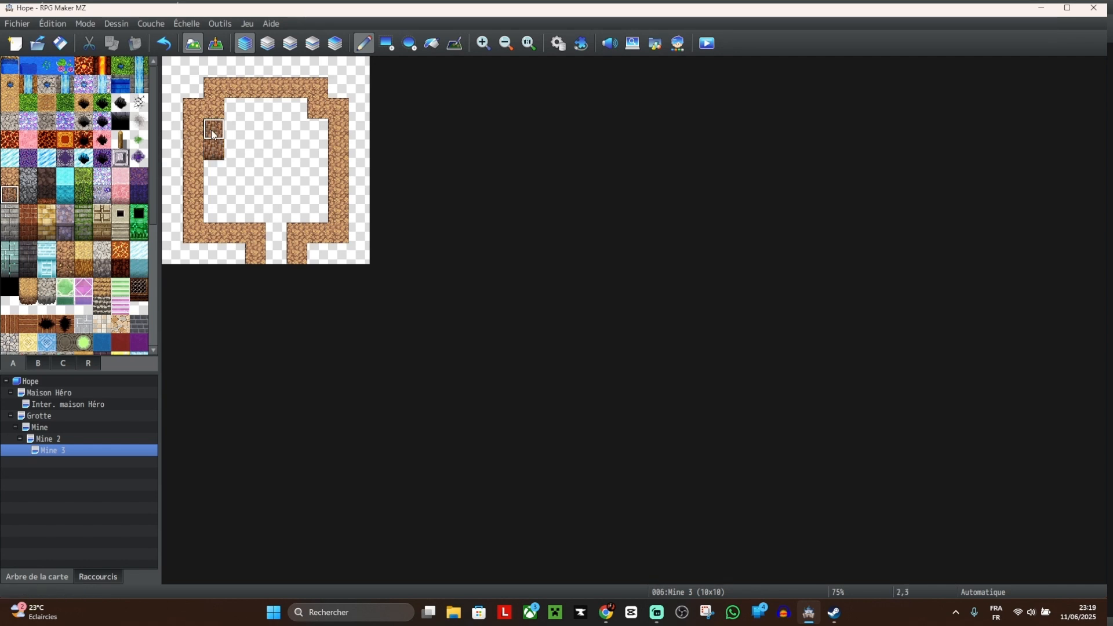
pyautogui.moveTo(212, 133)
pyautogui.mouseDown()
pyautogui.moveTo(297, 129)
pyautogui.moveTo(318, 145)
pyautogui.moveTo(318, 184)
pyautogui.mouseUp()
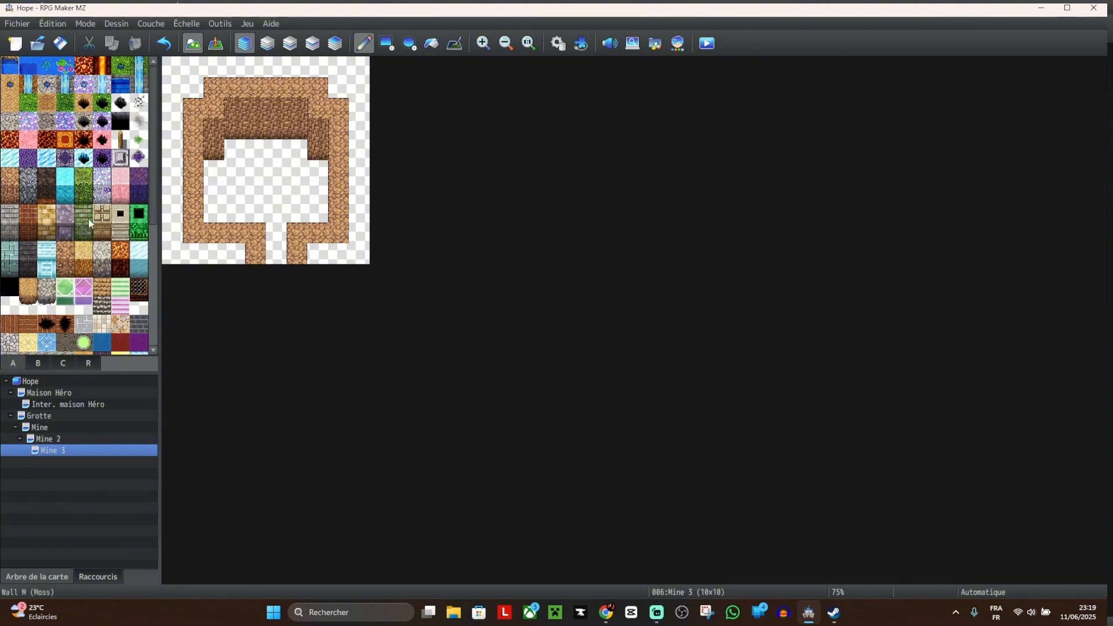
# Step: Fill the room's interior and its bottom exit passage with the sandy ground tile
pyautogui.click(11, 105)
pyautogui.moveTo(214, 171)
pyautogui.mouseDown()
pyautogui.moveTo(298, 170)
pyautogui.moveTo(241, 160)
pyautogui.moveTo(254, 157)
pyautogui.mouseUp()
pyautogui.moveTo(219, 195)
pyautogui.mouseDown()
pyautogui.moveTo(316, 191)
pyautogui.moveTo(312, 211)
pyautogui.moveTo(218, 210)
pyautogui.moveTo(276, 258)
pyautogui.mouseUp()
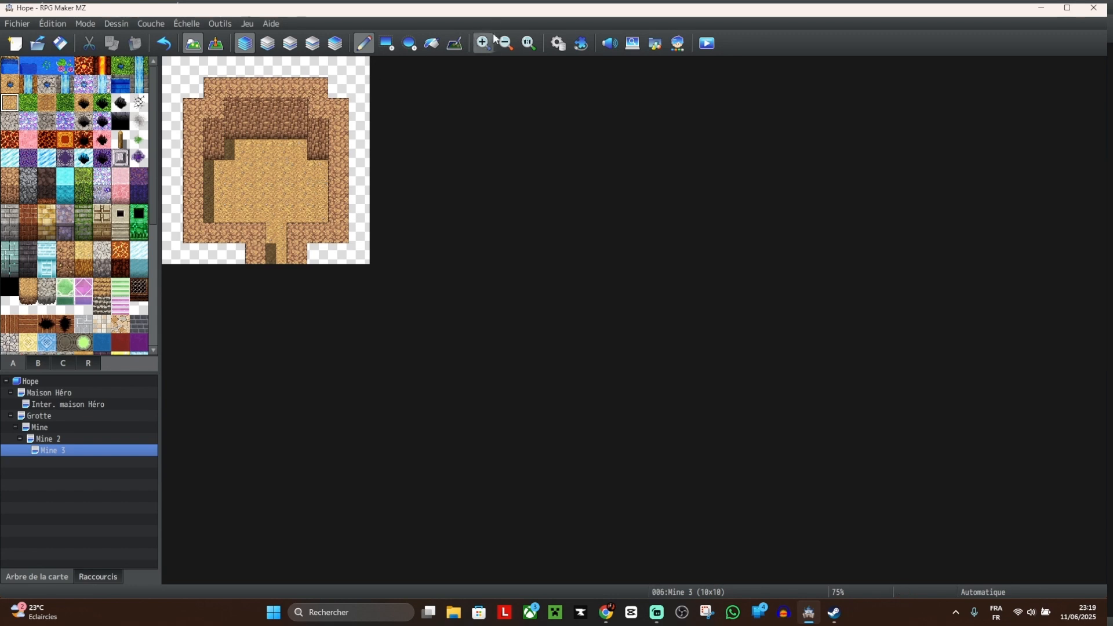
# Step: Erase the automatic shadows along the room's left wall and in the exit passage with the shadow pen
pyautogui.click(455, 44)
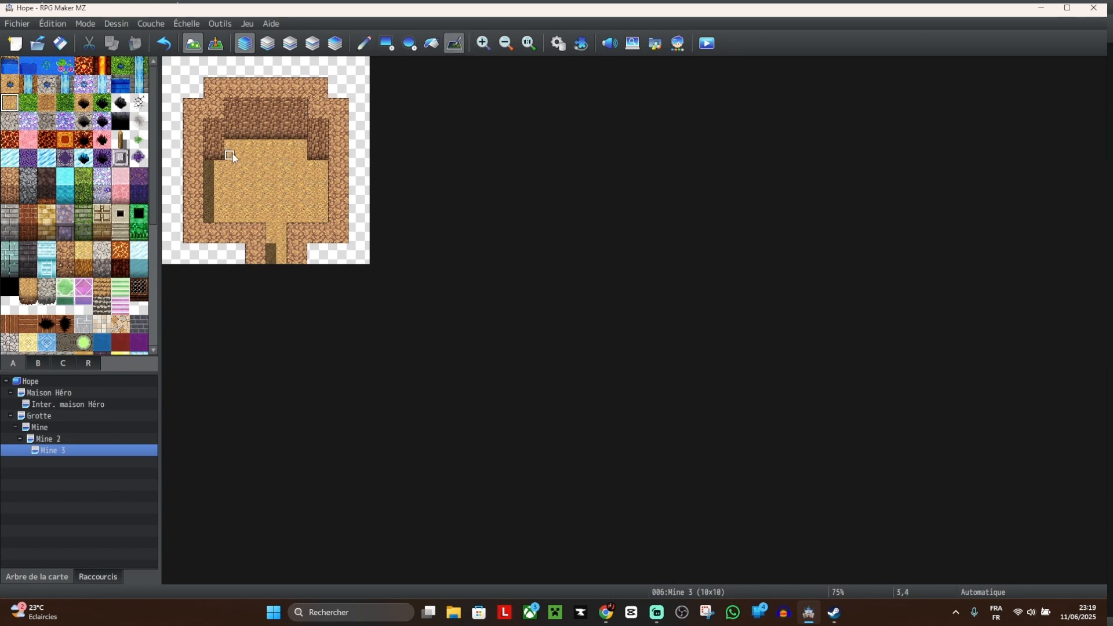
pyautogui.moveTo(207, 168); pyautogui.dragTo(205, 200)
pyautogui.click(209, 212)
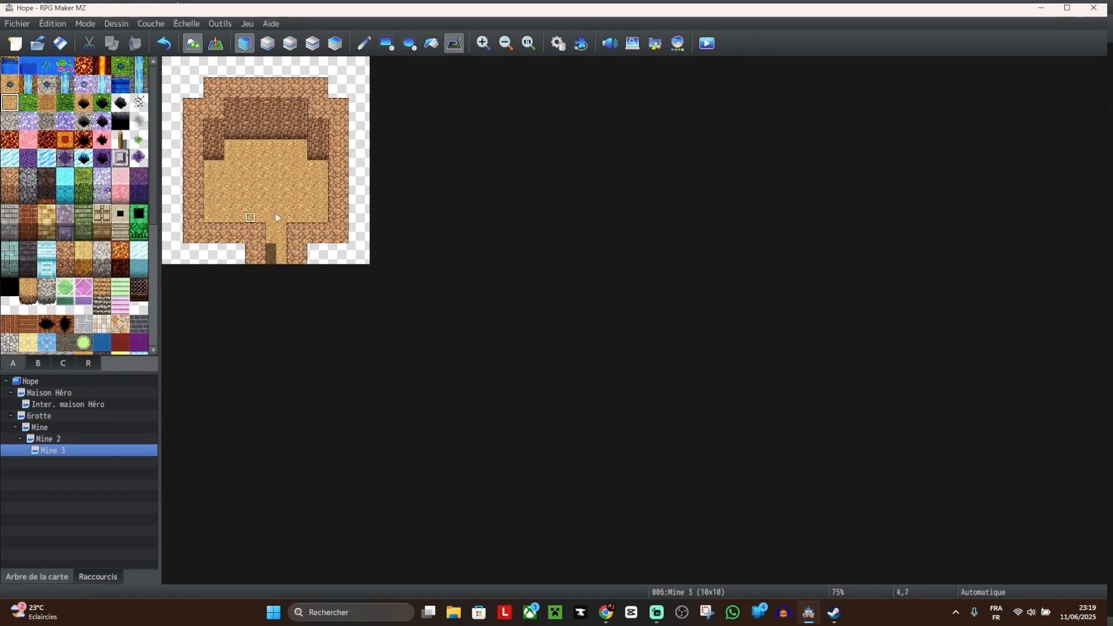
pyautogui.click(269, 252)
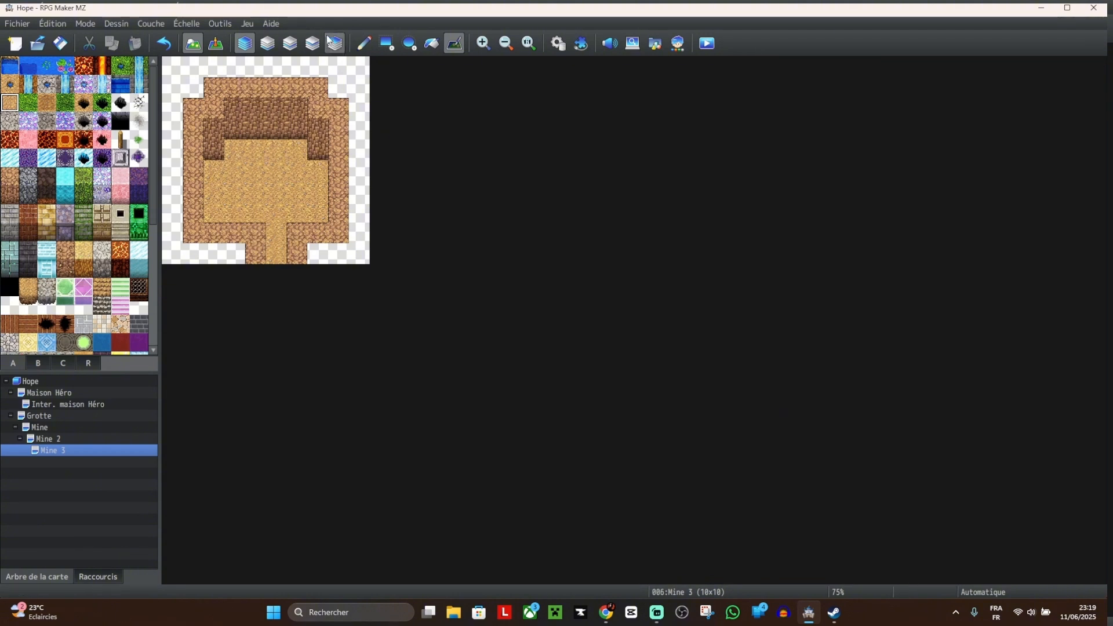
# Step: Add a one-tile-wide sandy recess in the room's upper wall, raising the wall face and rock outline around it
pyautogui.click(364, 42)
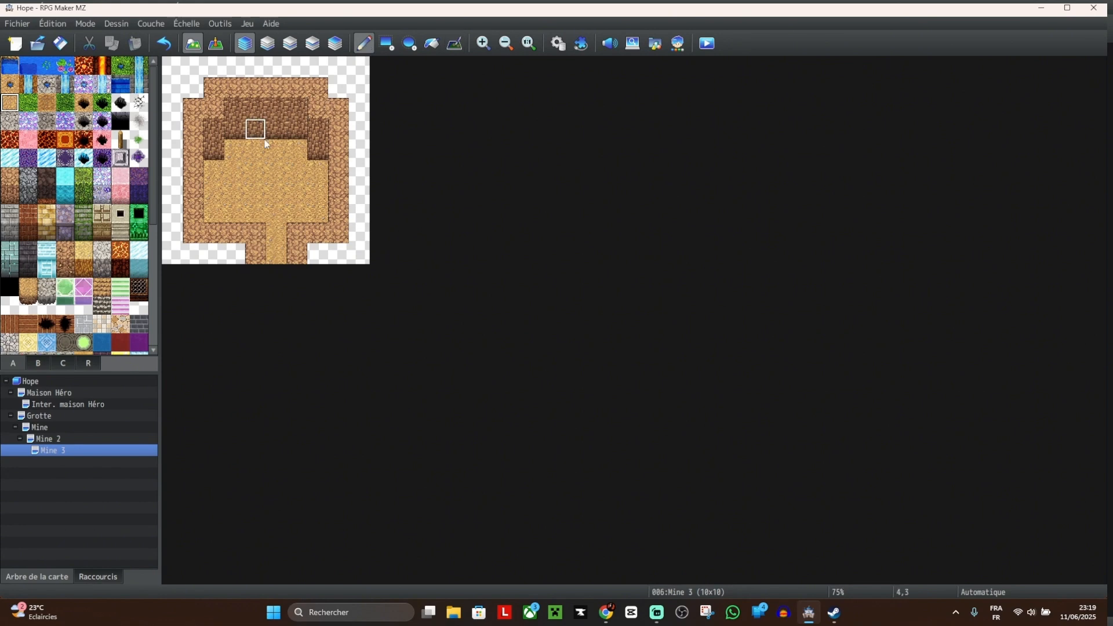
pyautogui.rightClick(269, 91)
pyautogui.click(273, 71)
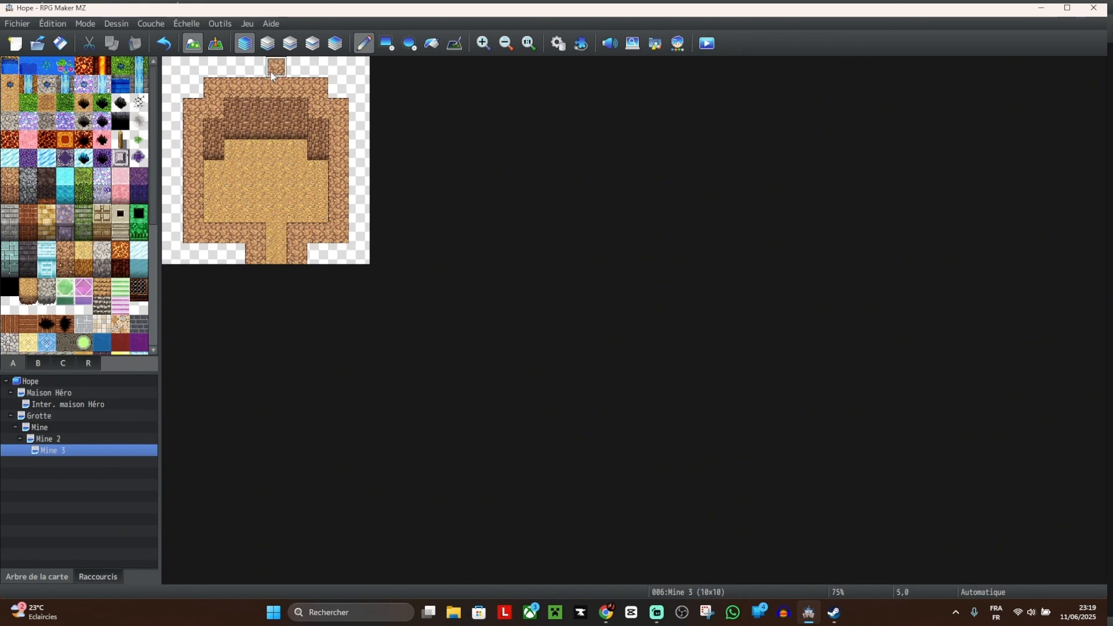
pyautogui.click(276, 129)
pyautogui.moveTo(290, 114)
pyautogui.mouseDown(button='right')
pyautogui.moveTo(280, 124)
pyautogui.moveTo(290, 127)
pyautogui.mouseUp(button='right')
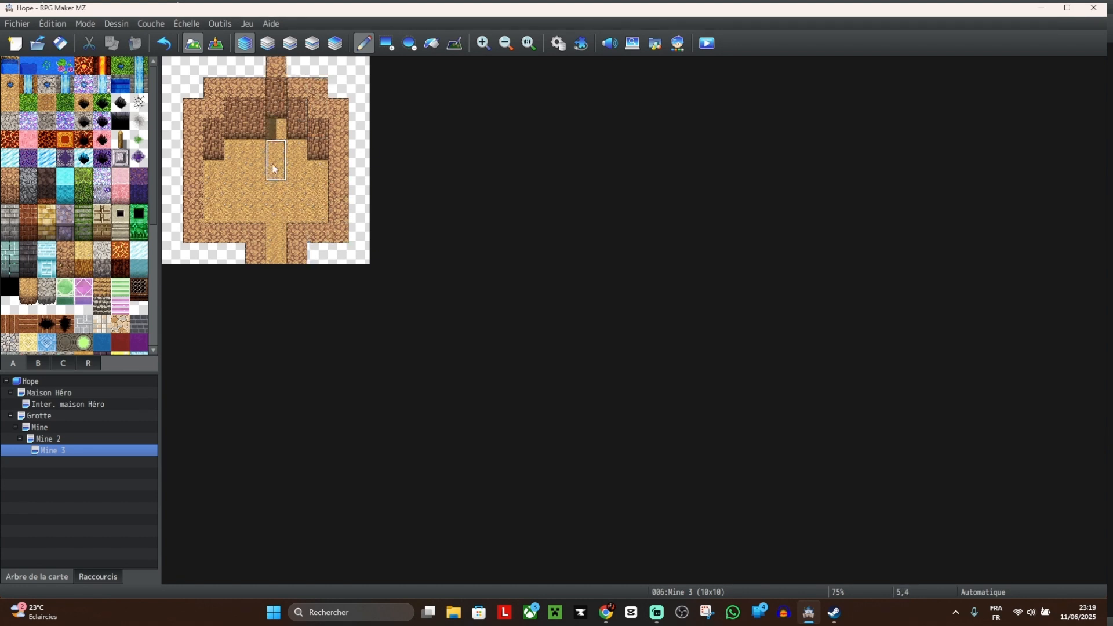
pyautogui.rightClick(253, 80)
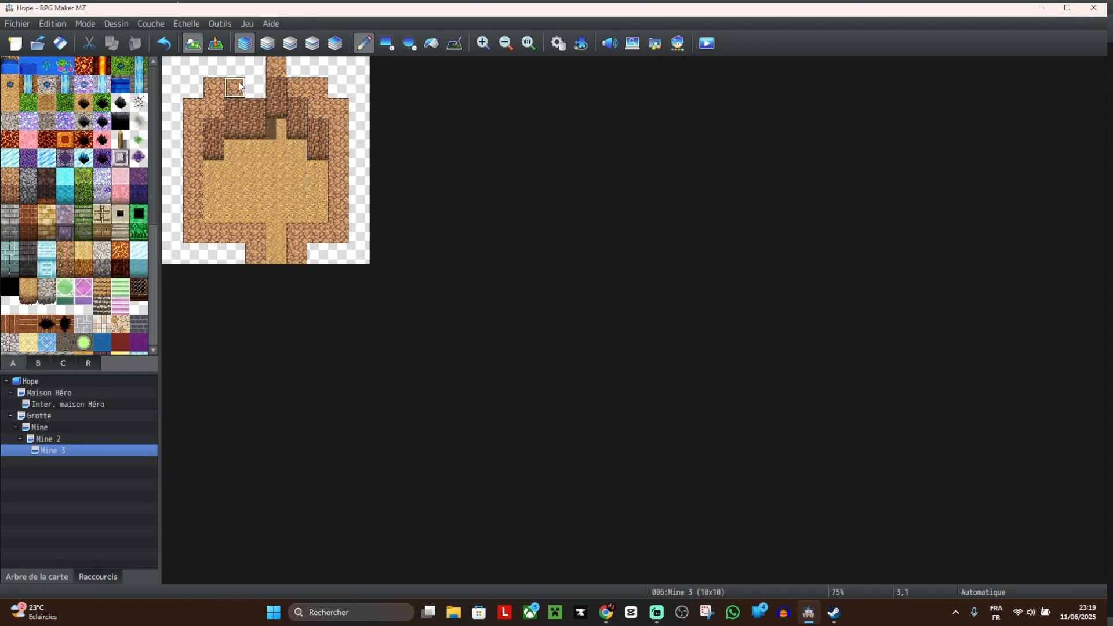
pyautogui.moveTo(244, 86)
pyautogui.mouseDown()
pyautogui.moveTo(255, 87)
pyautogui.moveTo(256, 67)
pyautogui.moveTo(296, 66)
pyautogui.moveTo(302, 141)
pyautogui.moveTo(282, 138)
pyautogui.mouseUp()
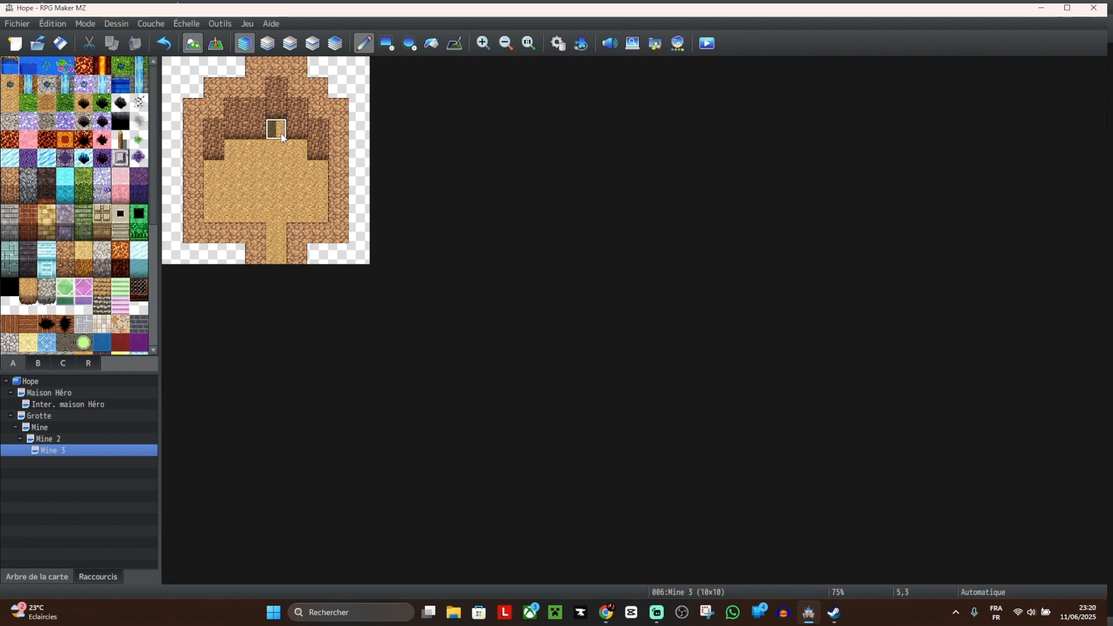
# Step: Raise the maximum number of items in the database to 100
pyautogui.click(558, 43)
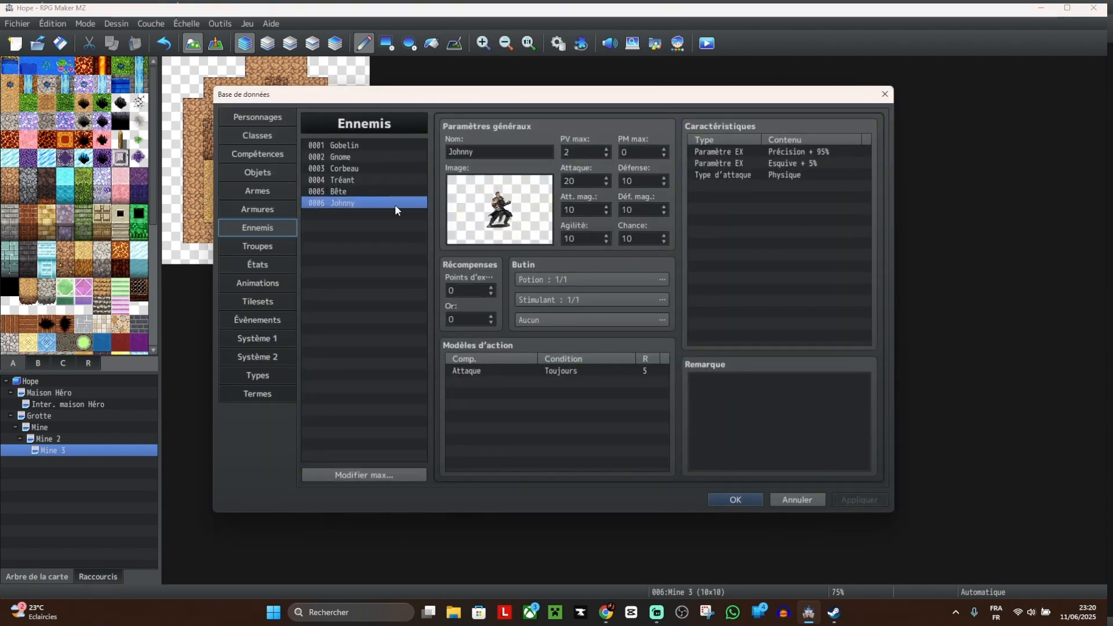
pyautogui.click(260, 172)
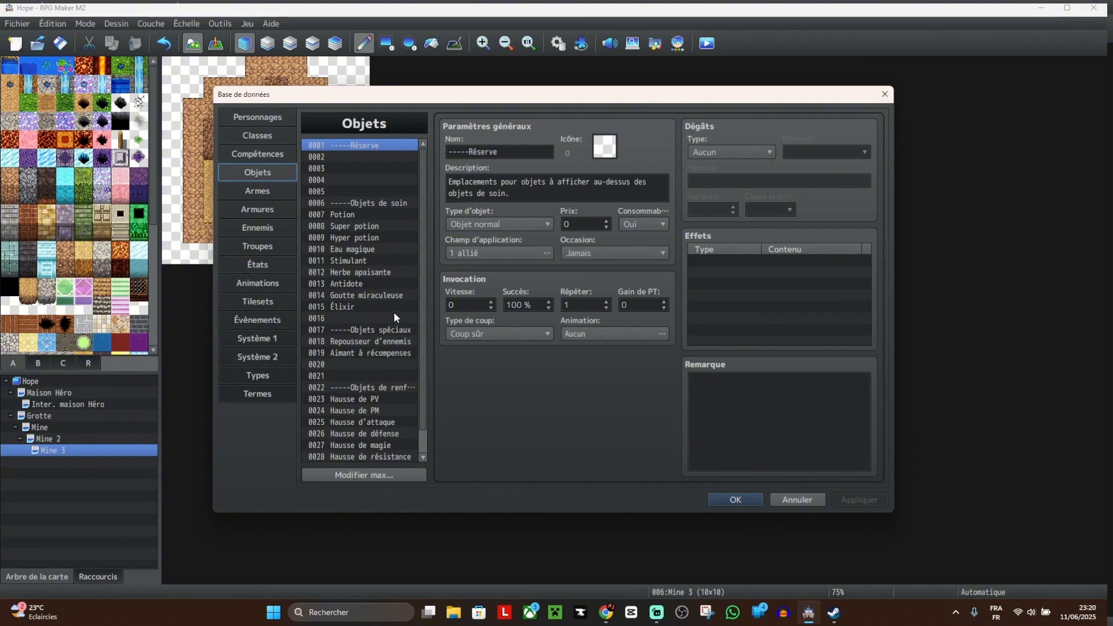
pyautogui.scroll(-1, 395, 316)
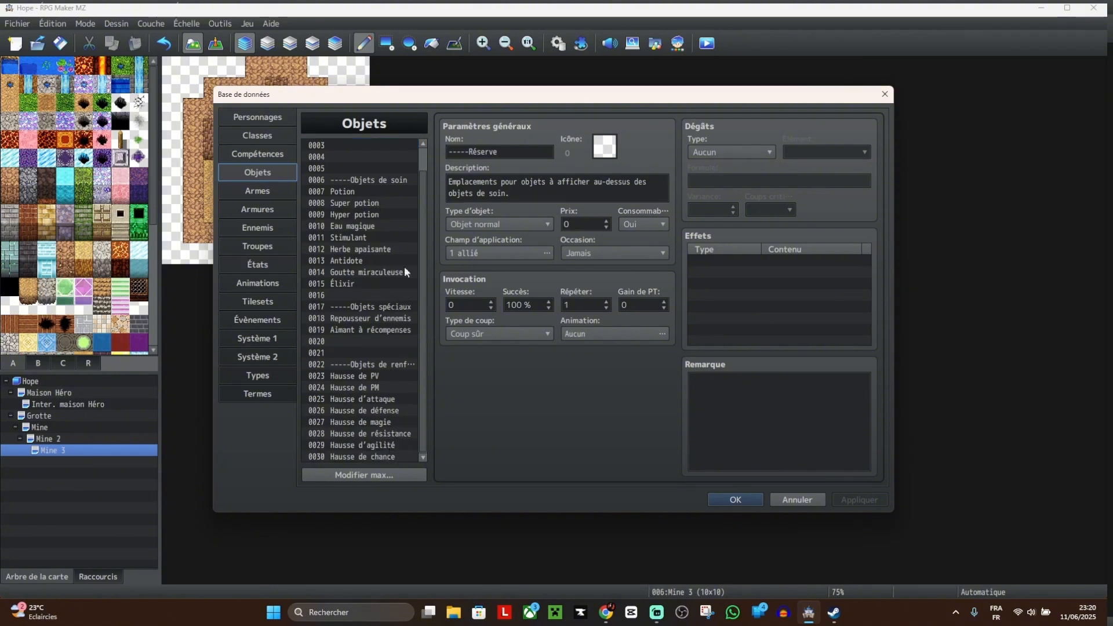
pyautogui.moveTo(420, 182)
pyautogui.mouseDown()
pyautogui.moveTo(420, 147)
pyautogui.moveTo(422, 183)
pyautogui.mouseUp()
pyautogui.click(357, 472)
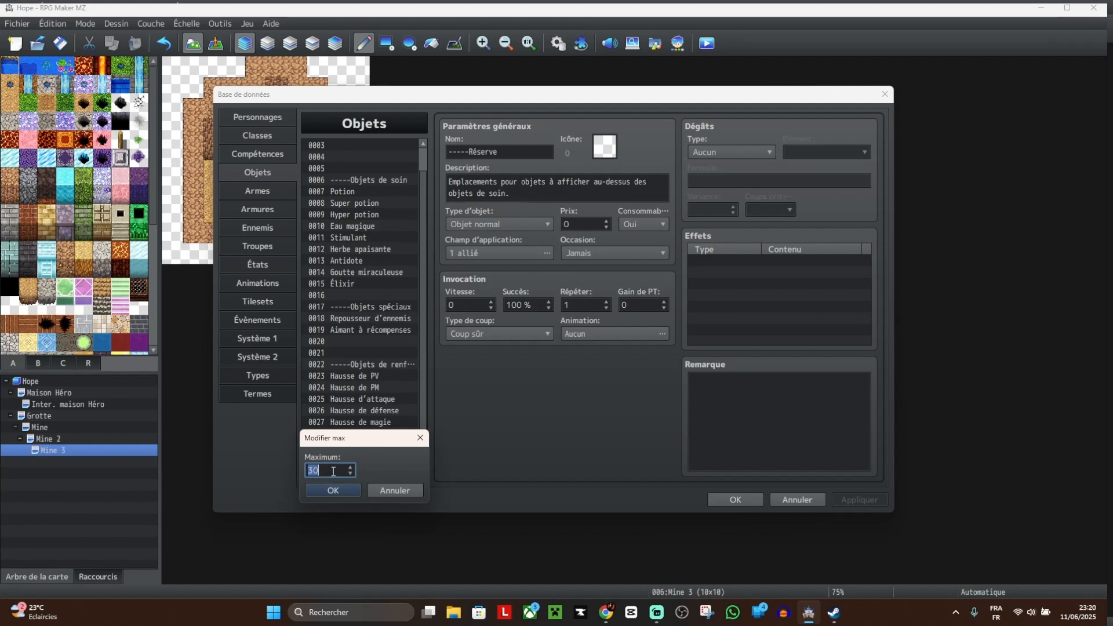
pyautogui.write('100')
pyautogui.press('Return')
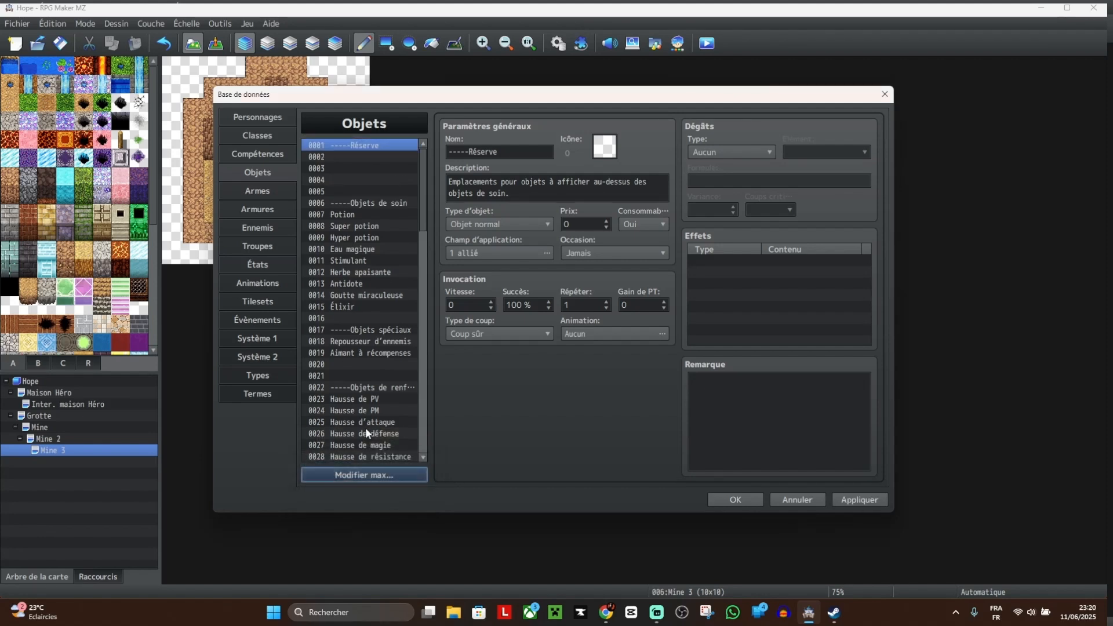
# Step: Name item 0040 "------Objets Clé------" as a section header and apply the change
pyautogui.scroll(-3, 360, 353)
pyautogui.scroll(-1, 361, 361)
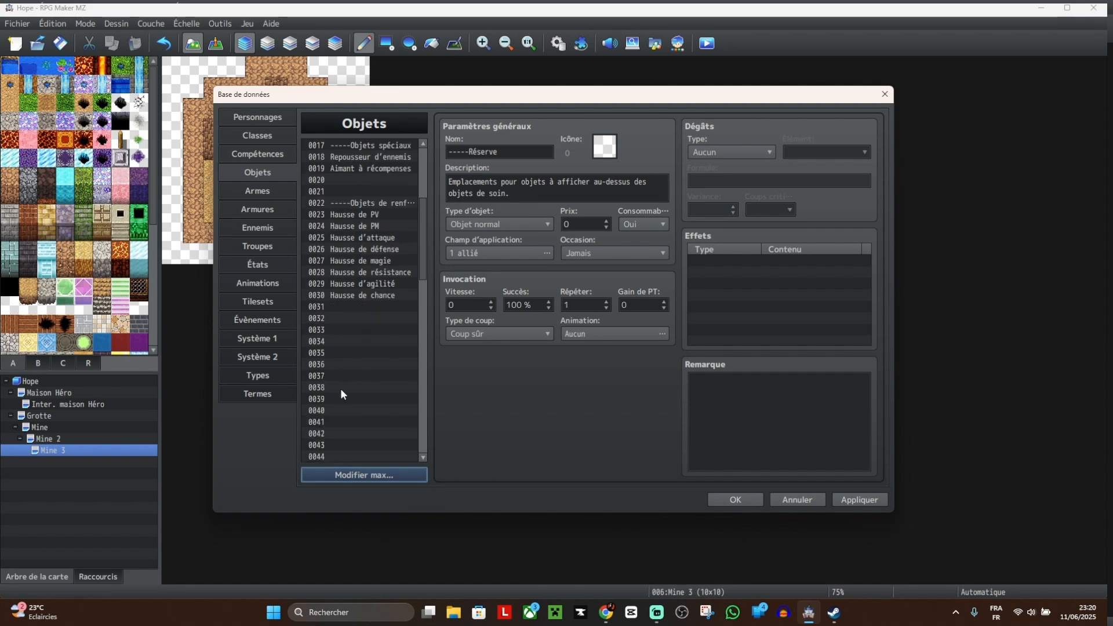
pyautogui.click(343, 410)
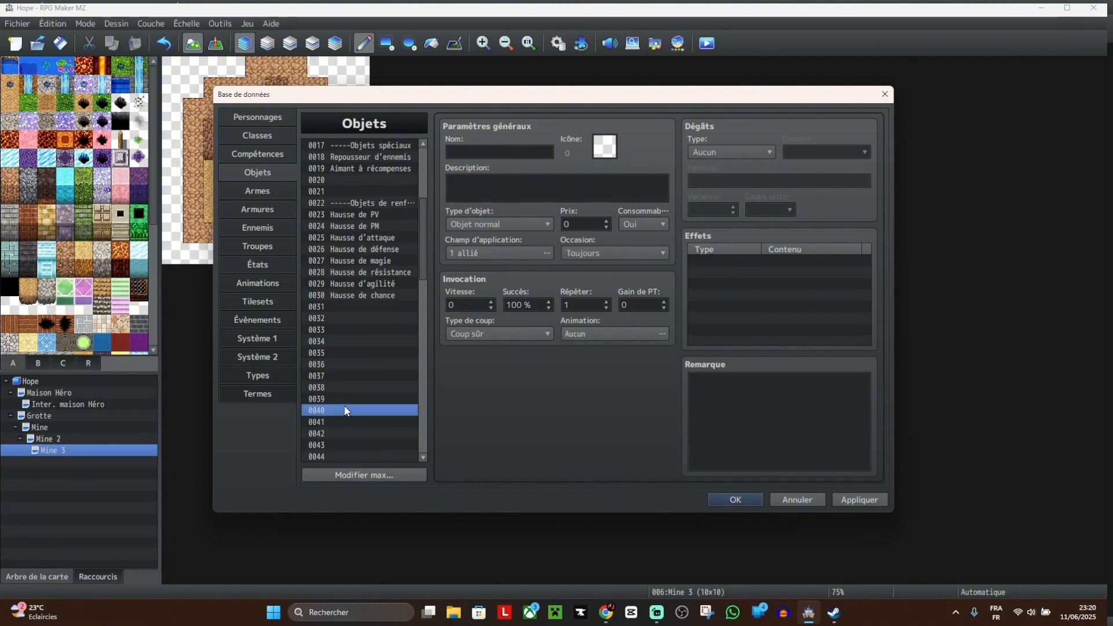
pyautogui.click(502, 152)
pyautogui.write('------Objets Clé')
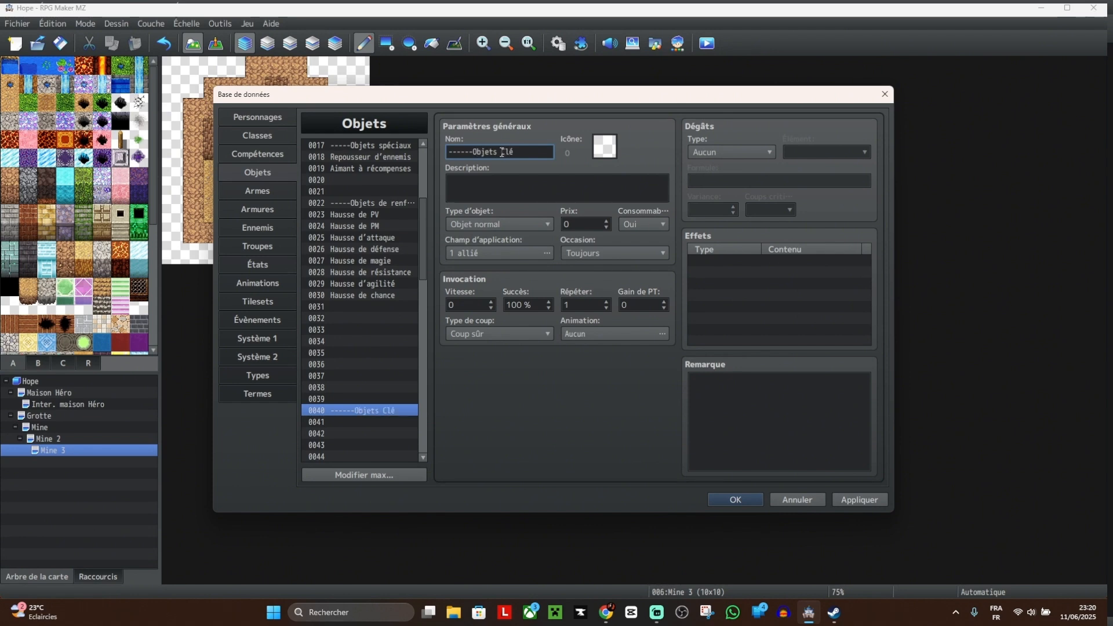
pyautogui.write('------')
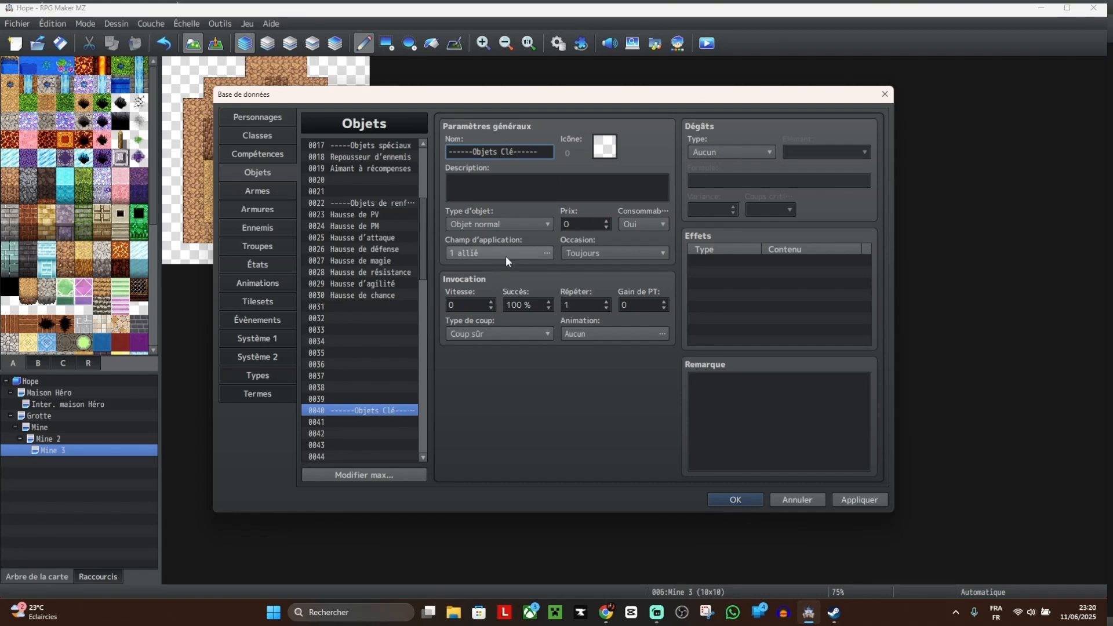
pyautogui.click(860, 500)
# Step: Name item 0041, directly below the key items header, "Papier"
pyautogui.click(364, 423)
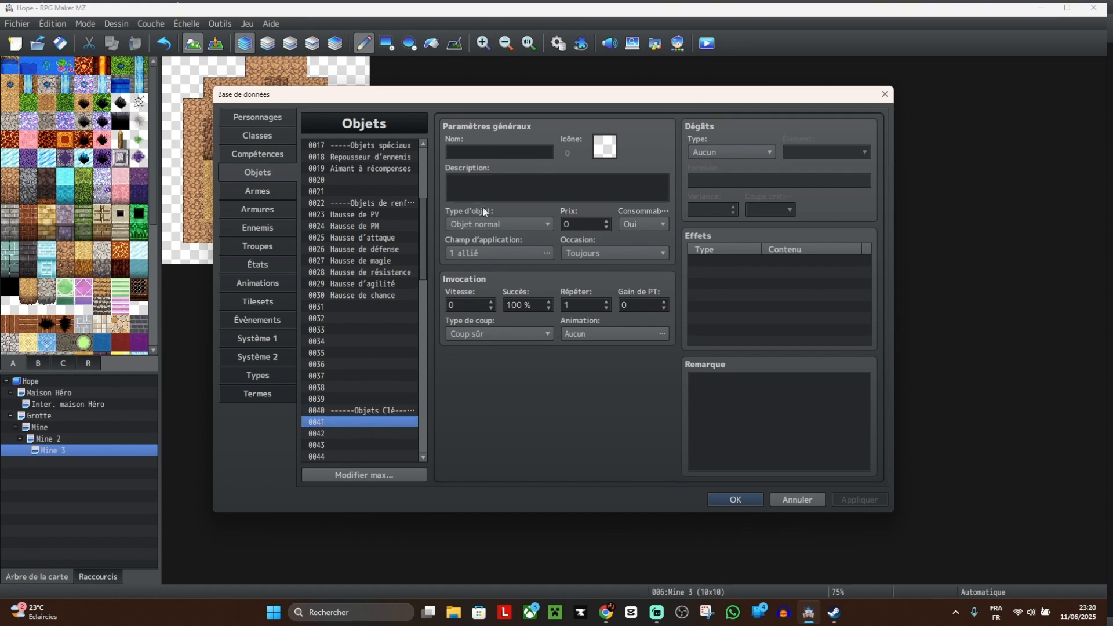
pyautogui.click(474, 148)
pyautogui.write('Papier')
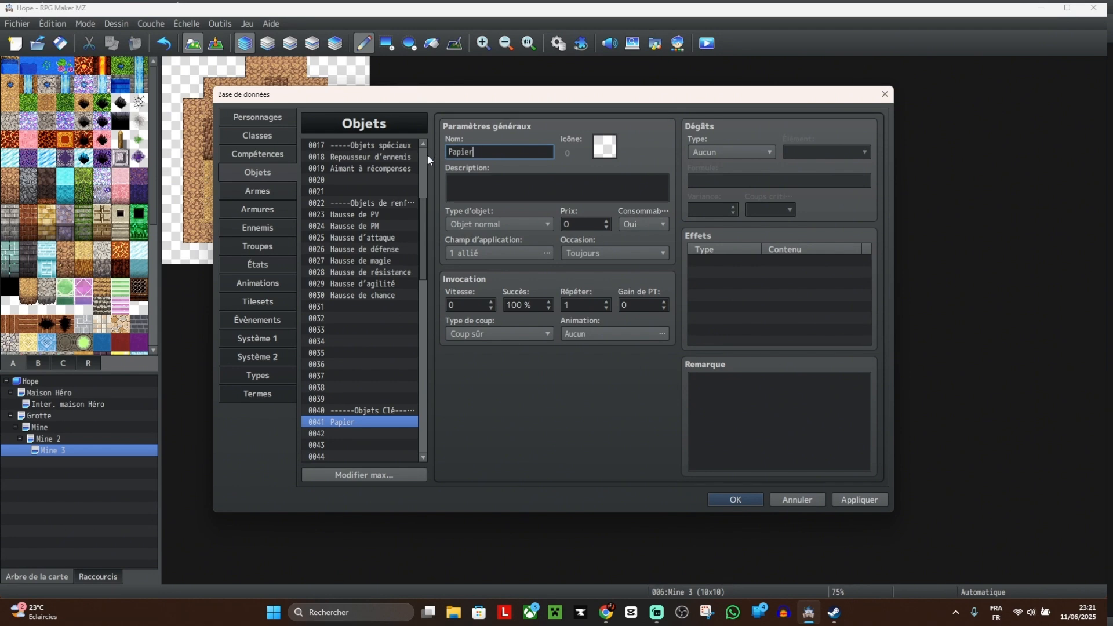
# Step: Replace the name of item 0041 with "Laissez-passer"
pyautogui.press('BackSpace')
pyautogui.press('BackSpace')
pyautogui.press('BackSpace')
pyautogui.press('BackSpace')
pyautogui.press('BackSpace')
pyautogui.press('BackSpace')
pyautogui.write('Laissez passer')
pyautogui.click(484, 151)
pyautogui.press('BackSpace')
pyautogui.write('-')
# Step: Describe the Laissez-passer item as "Vous permet de rentrer dans la ville de Pontera"
pyautogui.click(480, 182)
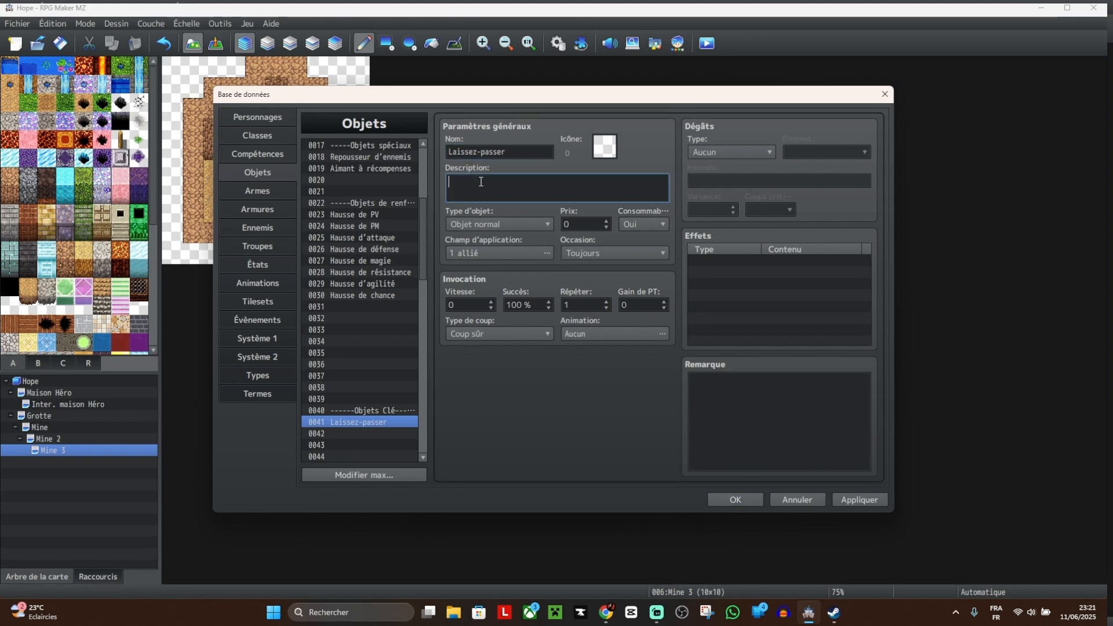
pyautogui.write('Vous permet de rentrer dans la ville de')
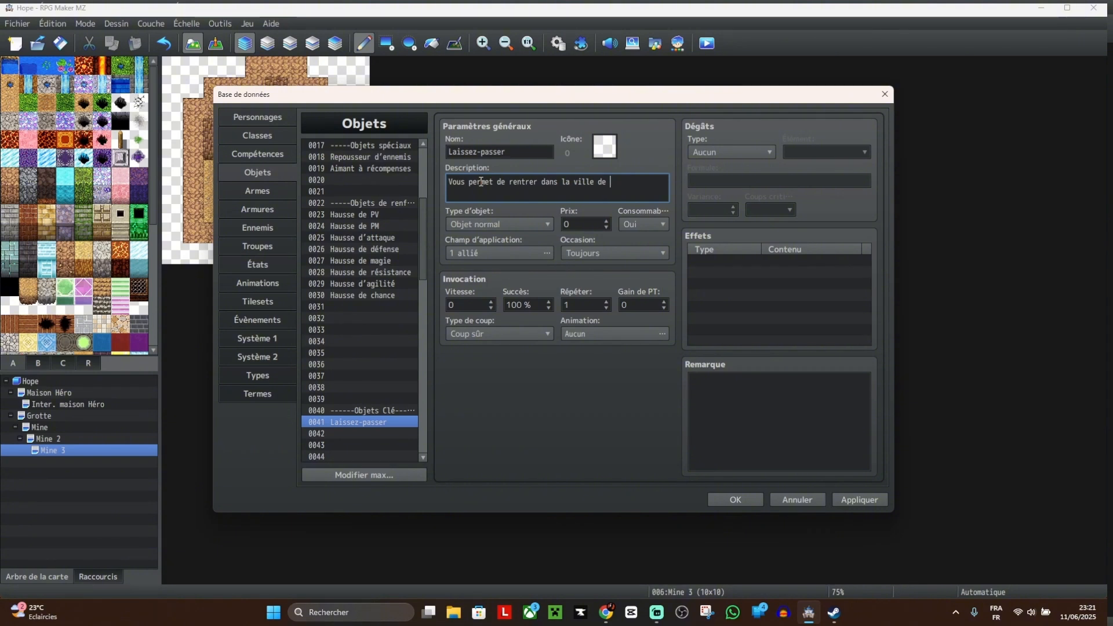
pyautogui.write('Pontera')
# Step: Make the Laissez-passer a non-consumable key item (Objet clé), then apply and close the database
pyautogui.click(524, 224)
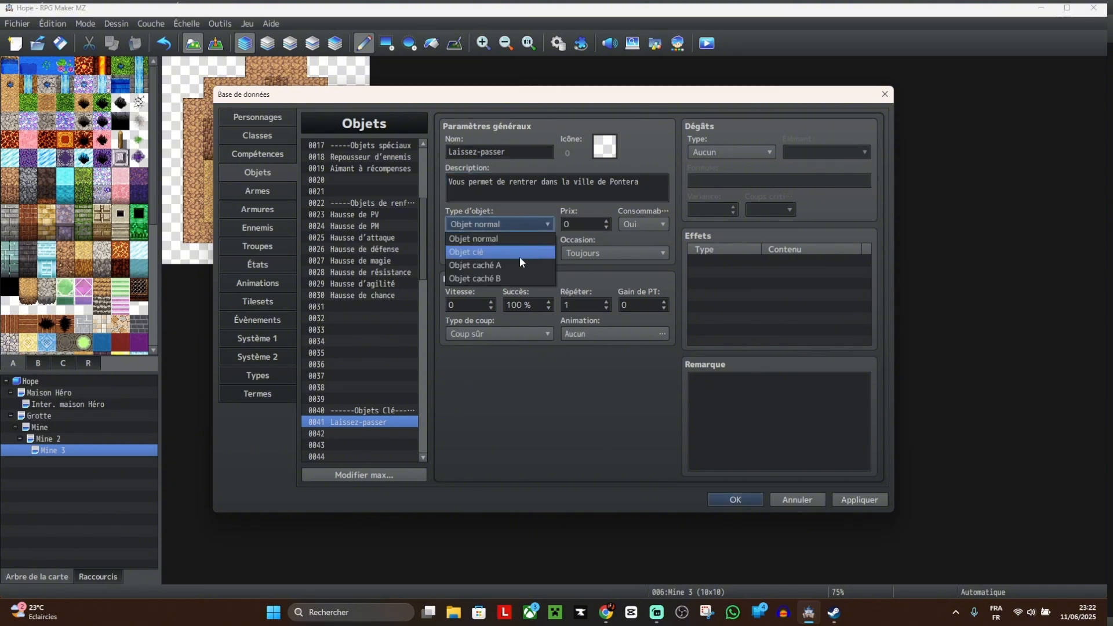
pyautogui.click(492, 253)
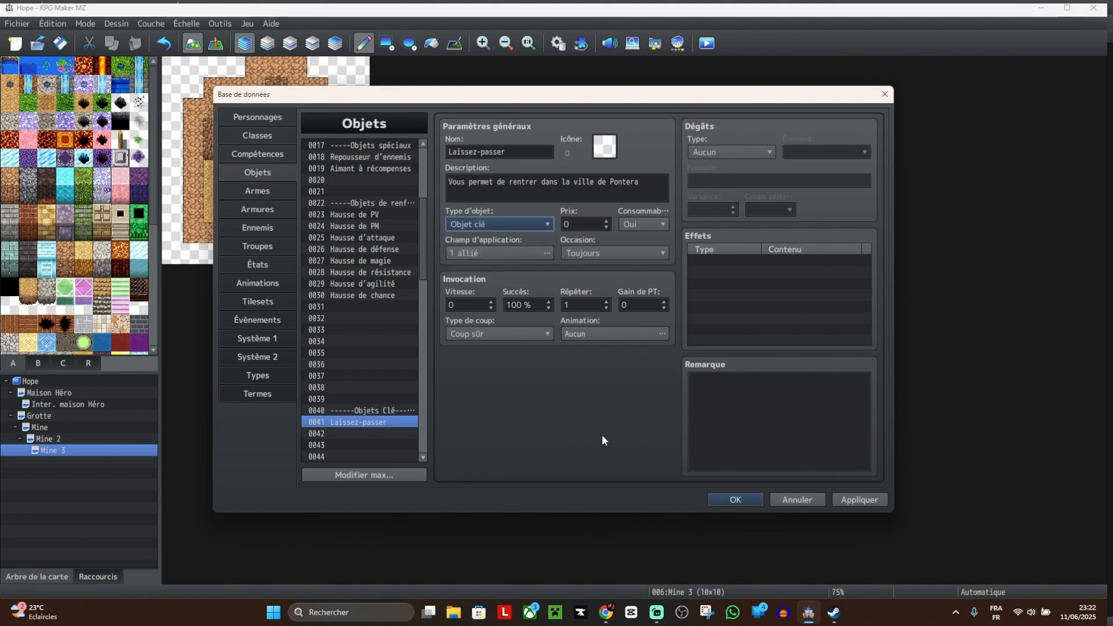
pyautogui.click(641, 223)
pyautogui.click(632, 251)
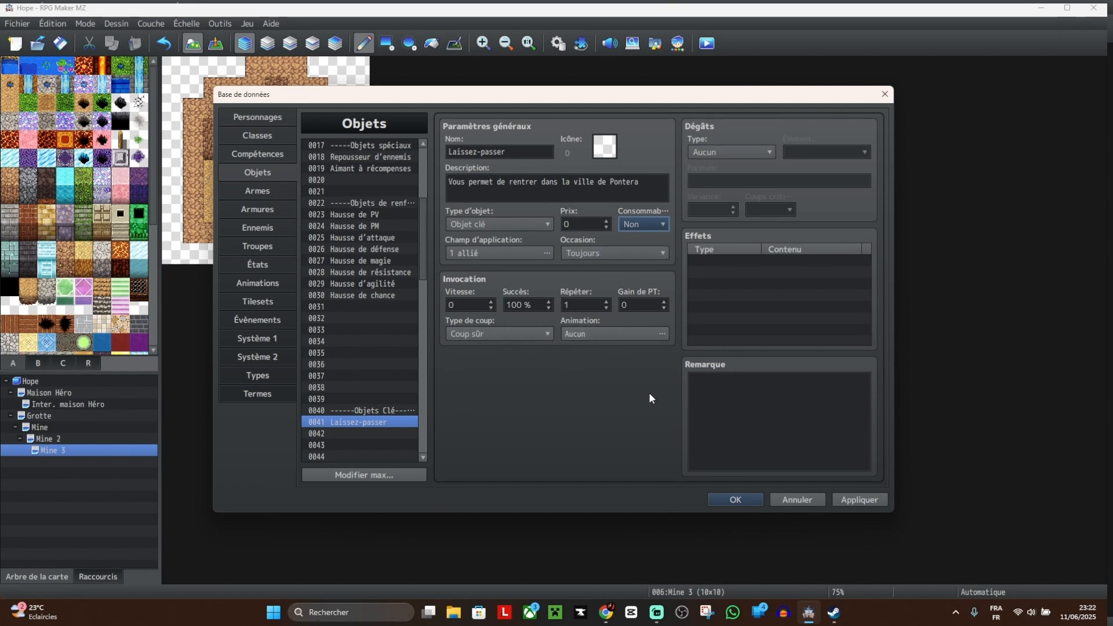
pyautogui.click(616, 335)
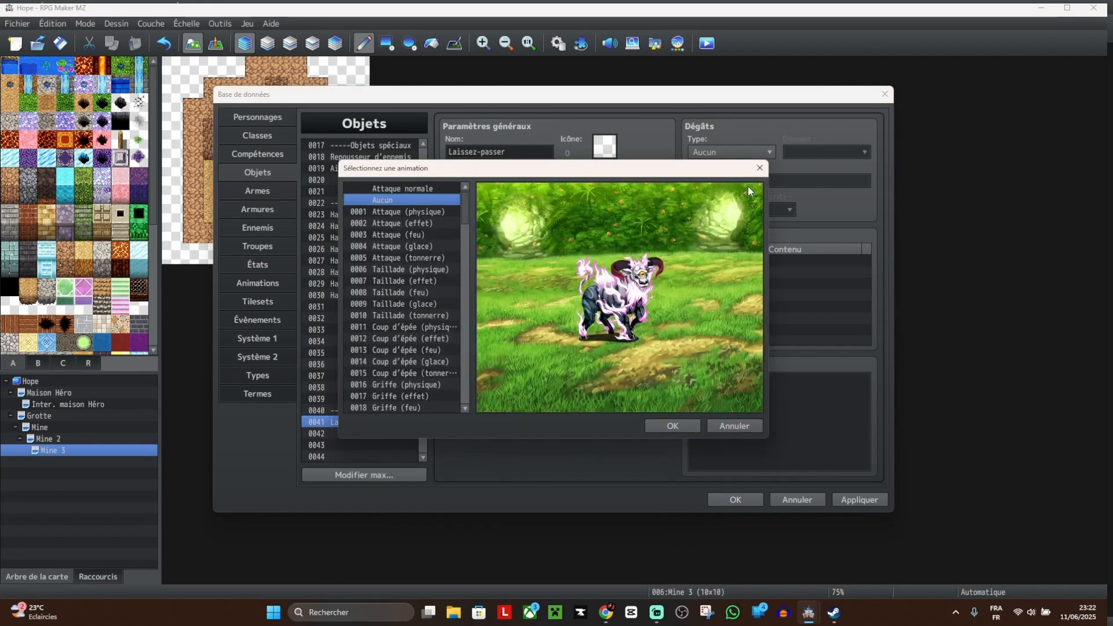
pyautogui.click(759, 168)
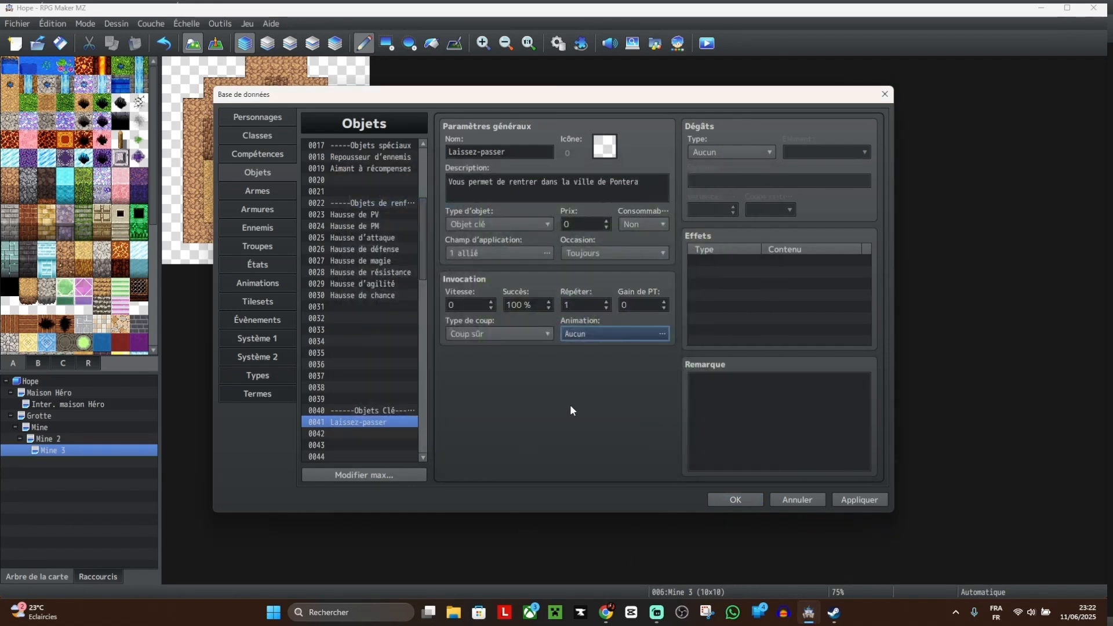
pyautogui.click(530, 153)
pyautogui.click(859, 499)
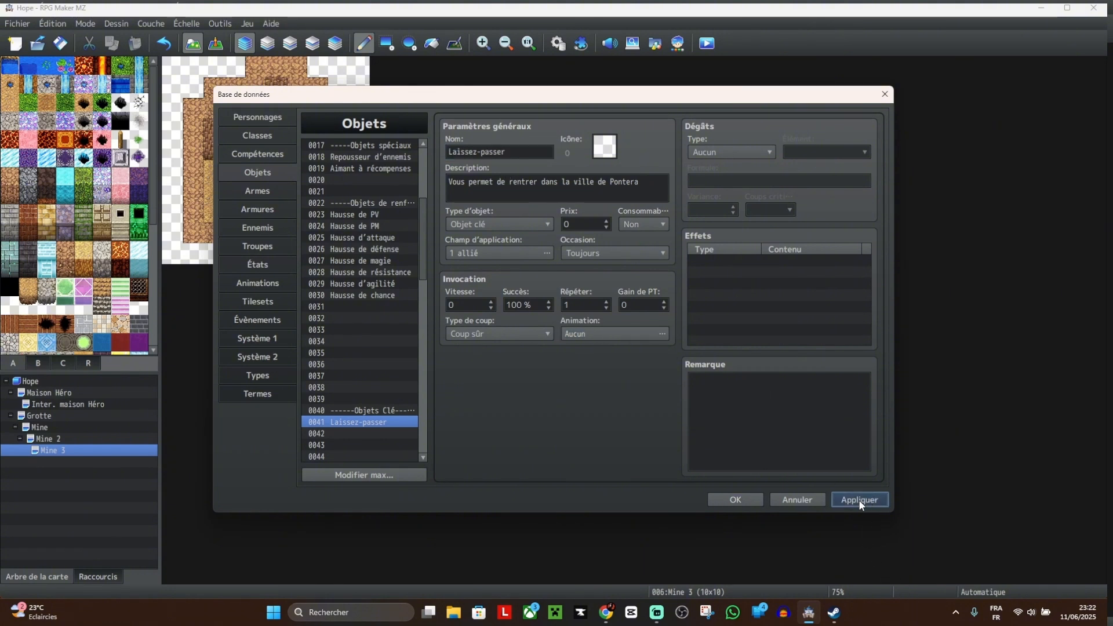
pyautogui.click(753, 500)
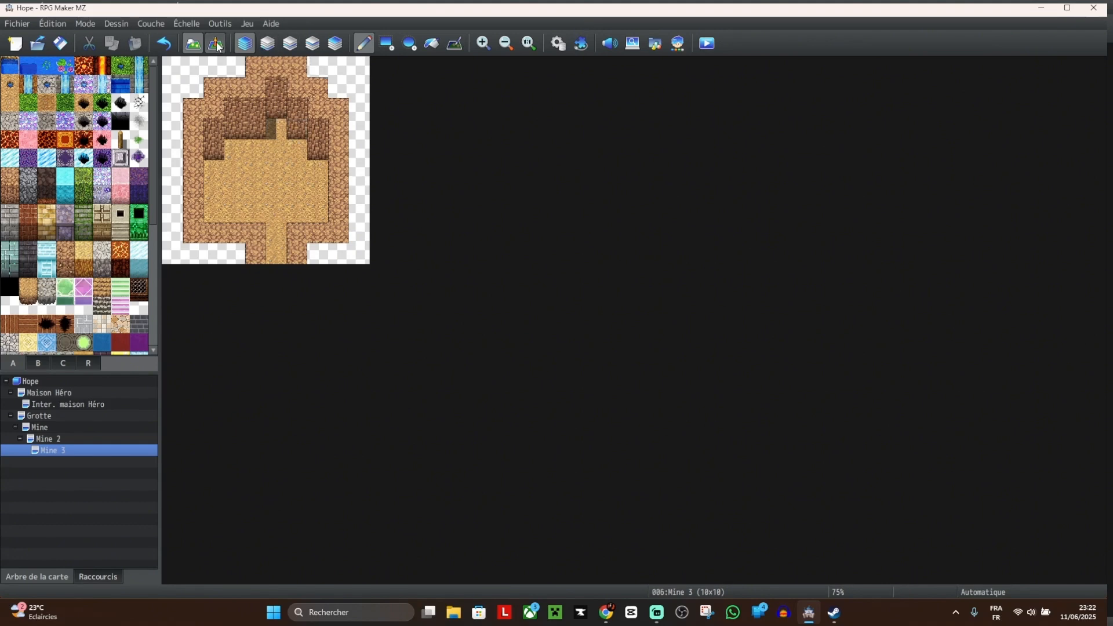
# Step: Place a quick treasure chest event containing item 0041 Laissez-passer in the recess of Mine 3's upper wall
pyautogui.press('F6')
pyautogui.rightClick(272, 129)
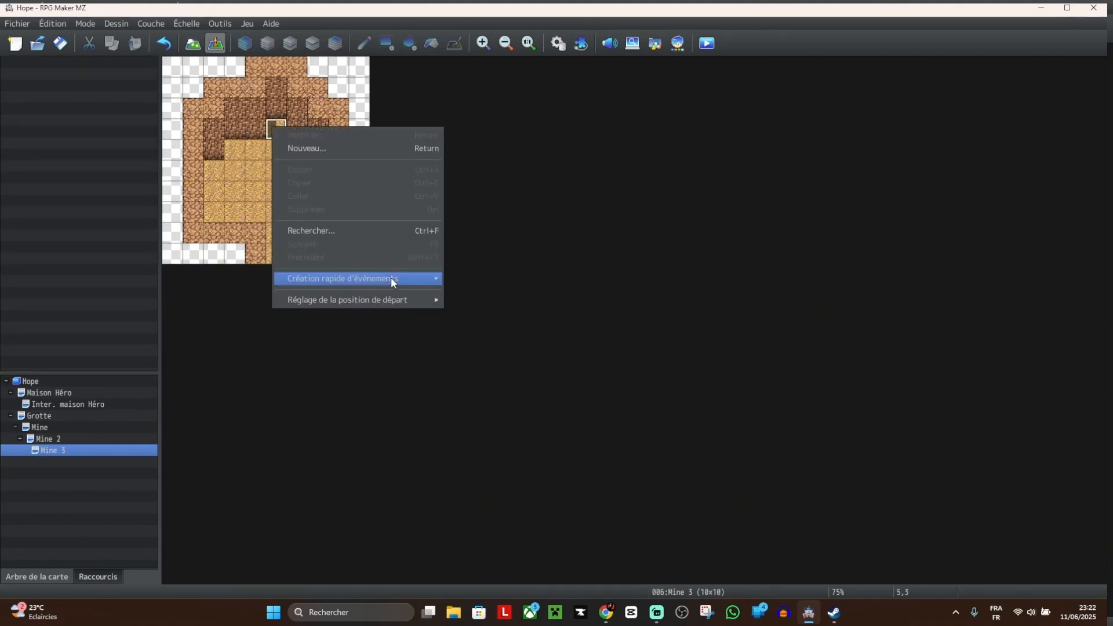
pyautogui.moveTo(391, 277)
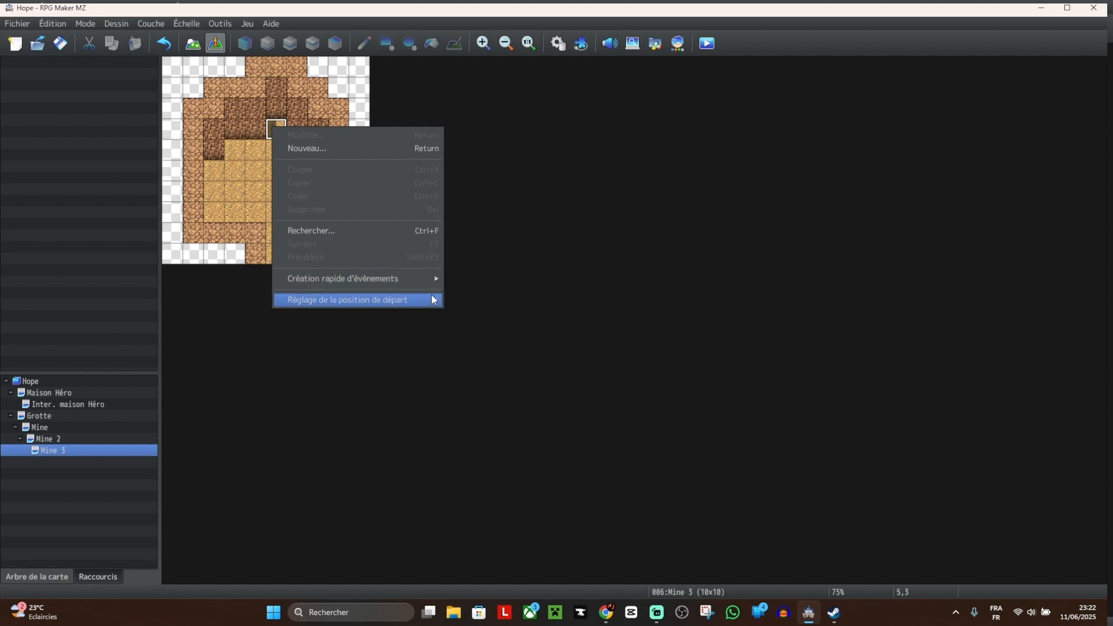
pyautogui.moveTo(420, 299)
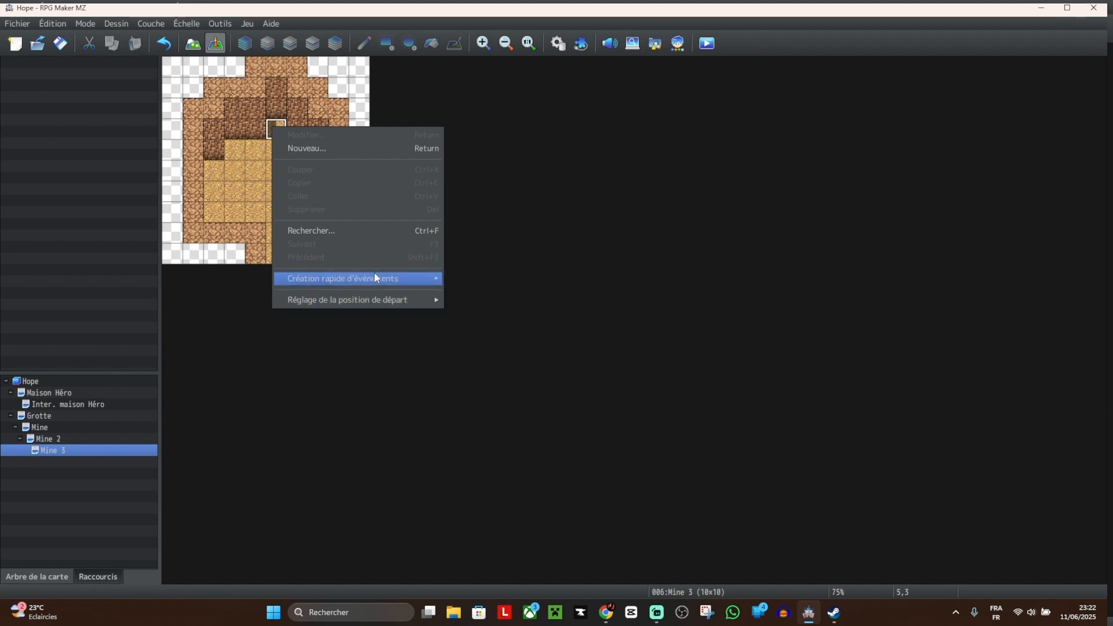
pyautogui.click(497, 304)
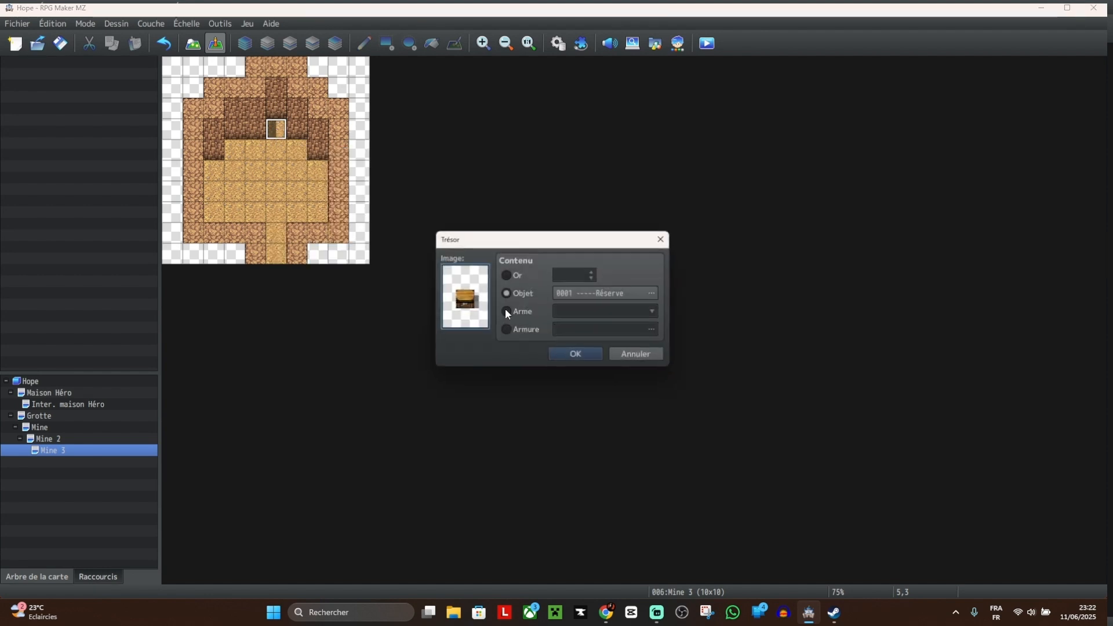
pyautogui.click(603, 295)
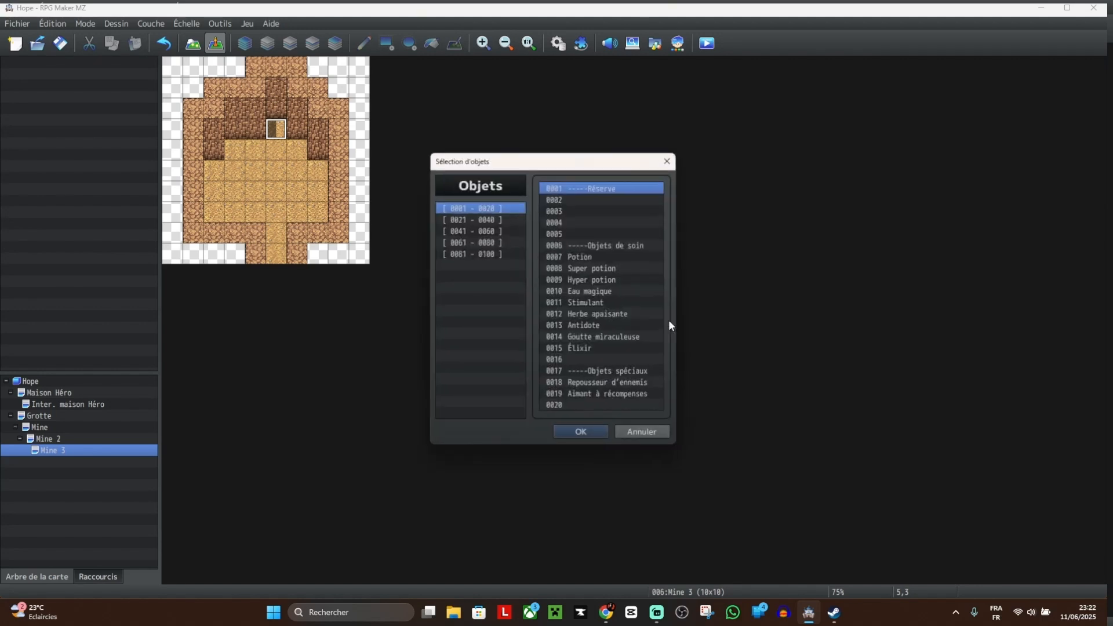
pyautogui.click(596, 257)
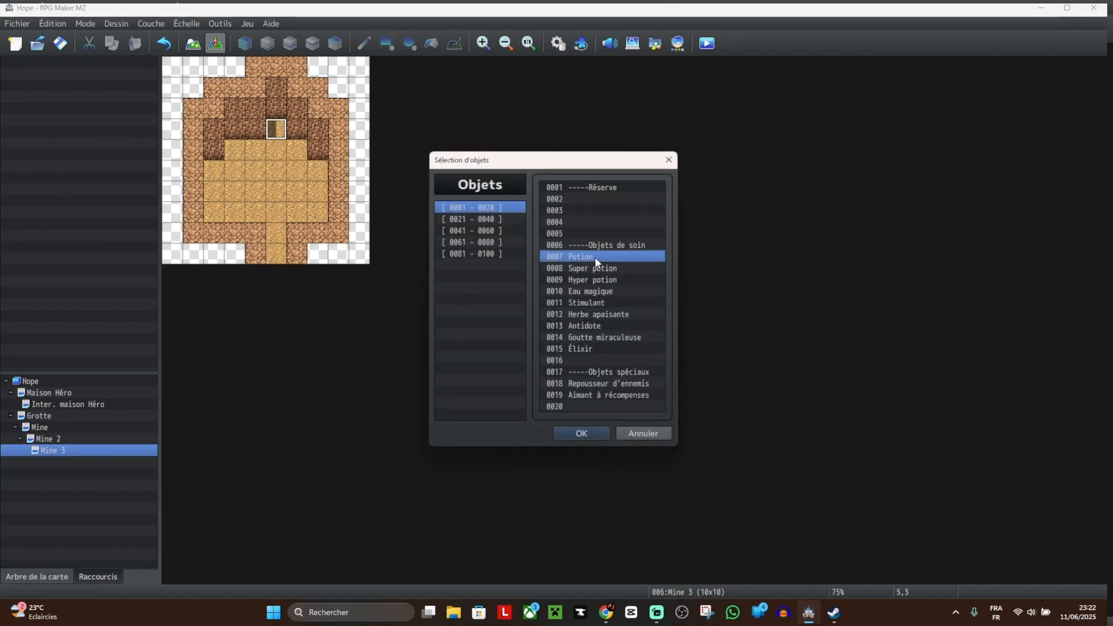
pyautogui.click(486, 218)
pyautogui.click(490, 231)
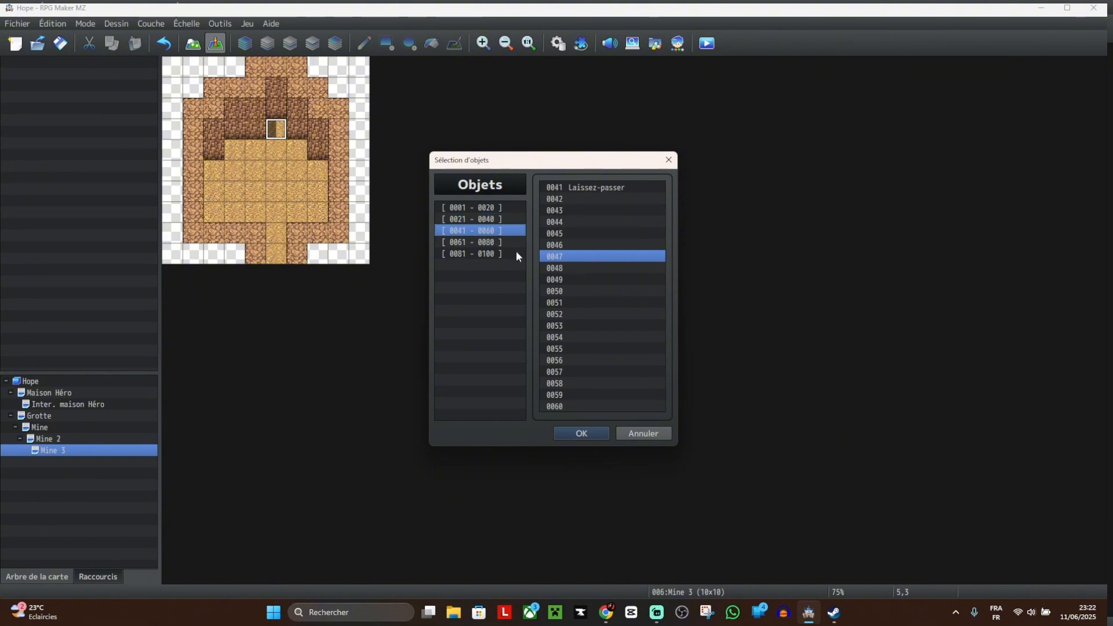
pyautogui.click(603, 189)
pyautogui.click(581, 432)
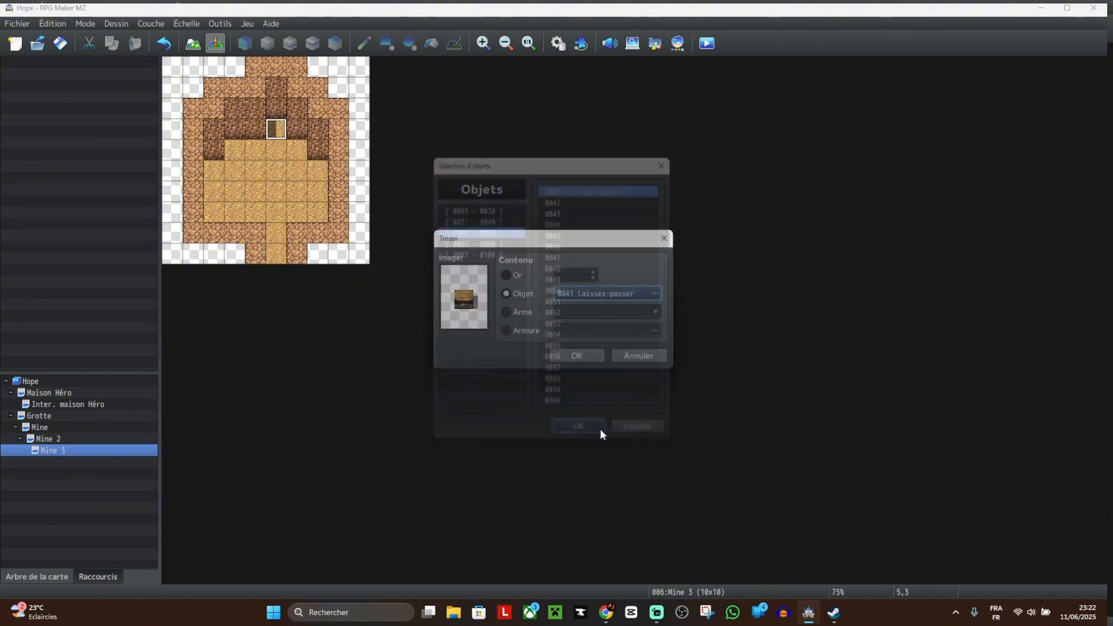
pyautogui.click(558, 357)
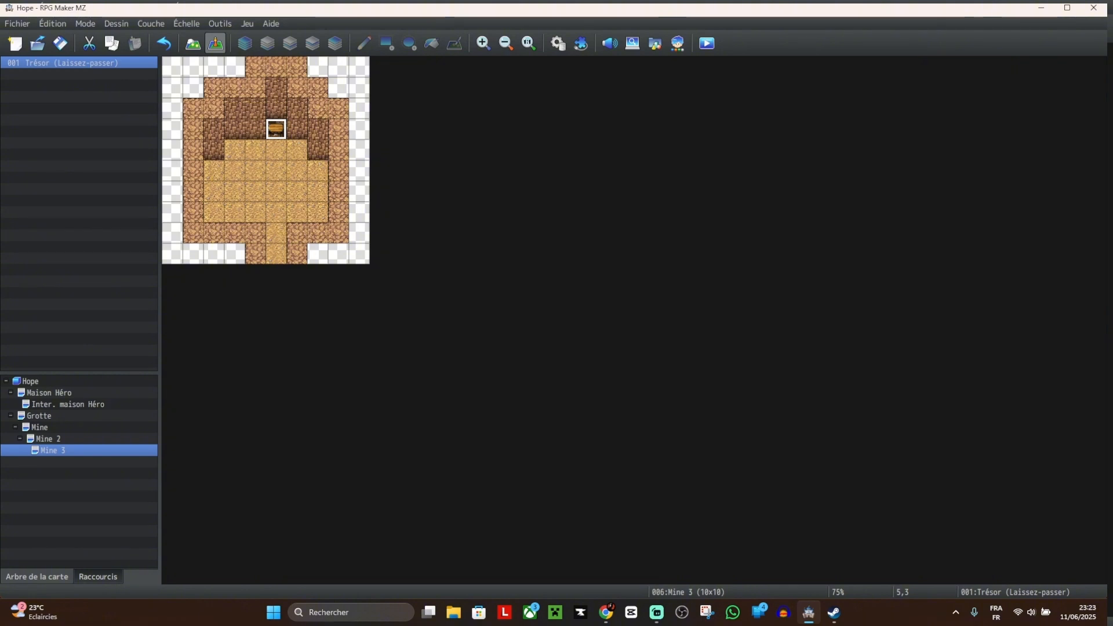
# Step: Create a quick transfer event on Mine 3's bottom exit tile leading to Mine 2 at 12,2, just below the door
pyautogui.rightClick(276, 249)
pyautogui.moveTo(431, 404)
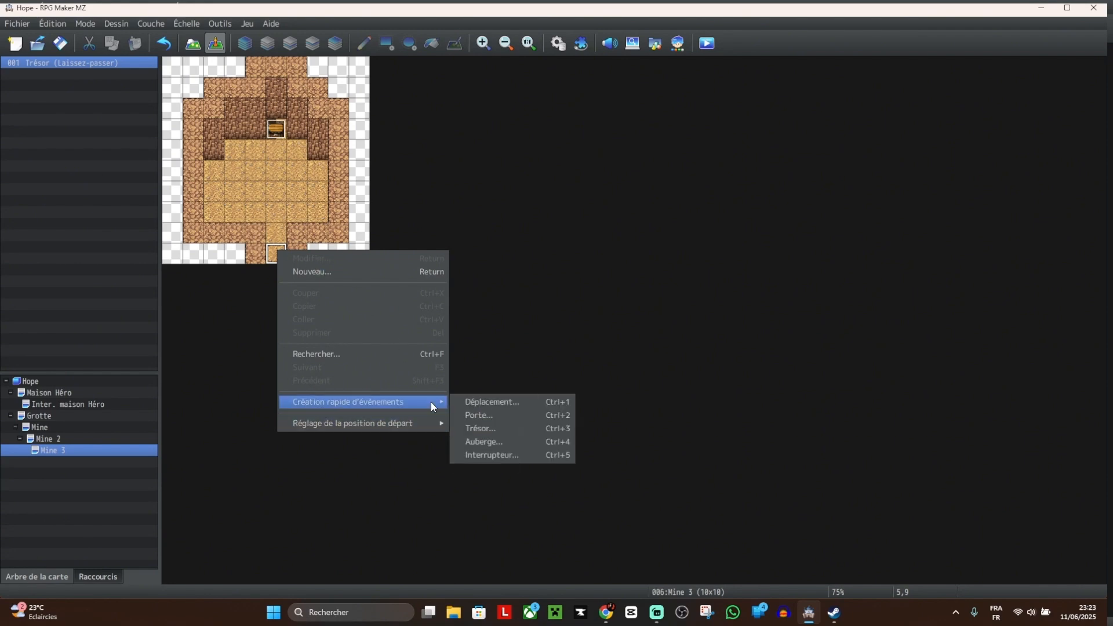
pyautogui.click(497, 400)
pyautogui.click(515, 305)
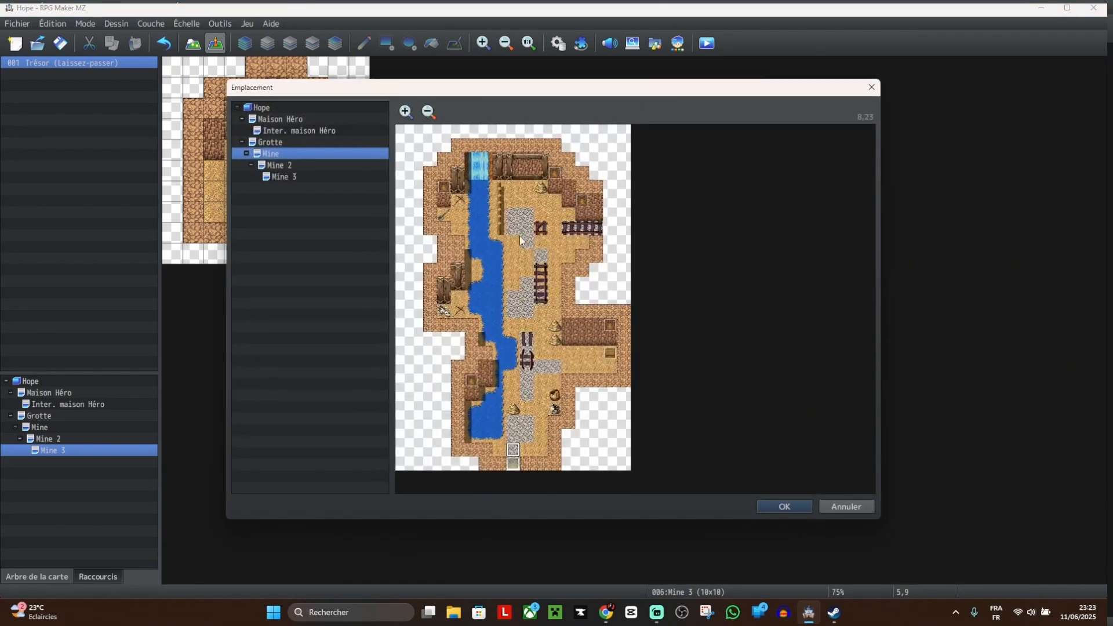
pyautogui.click(270, 166)
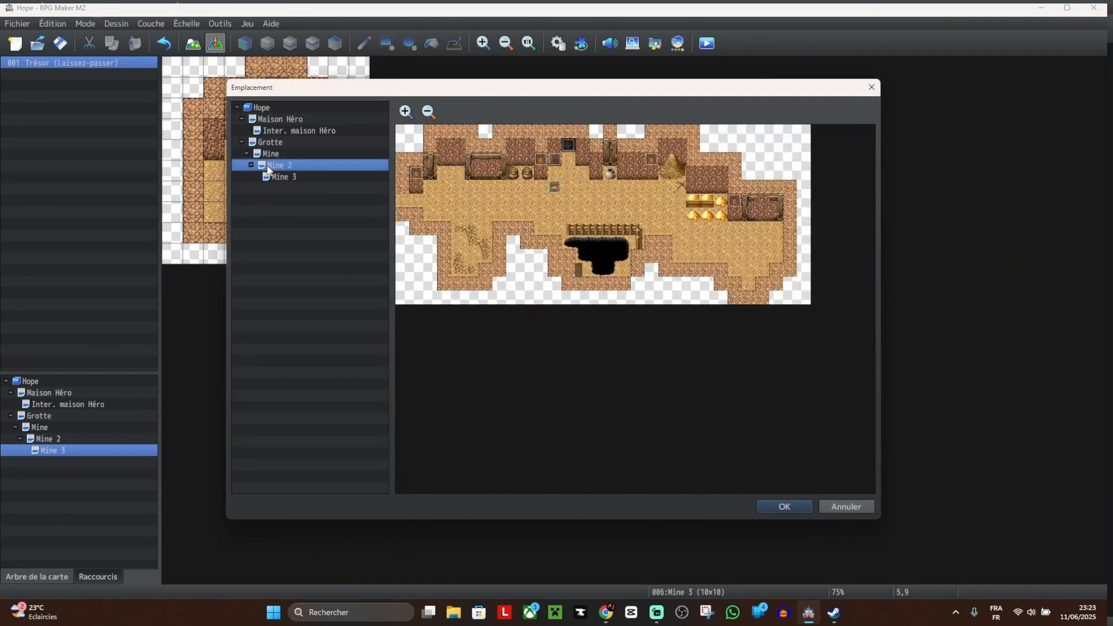
pyautogui.click(566, 163)
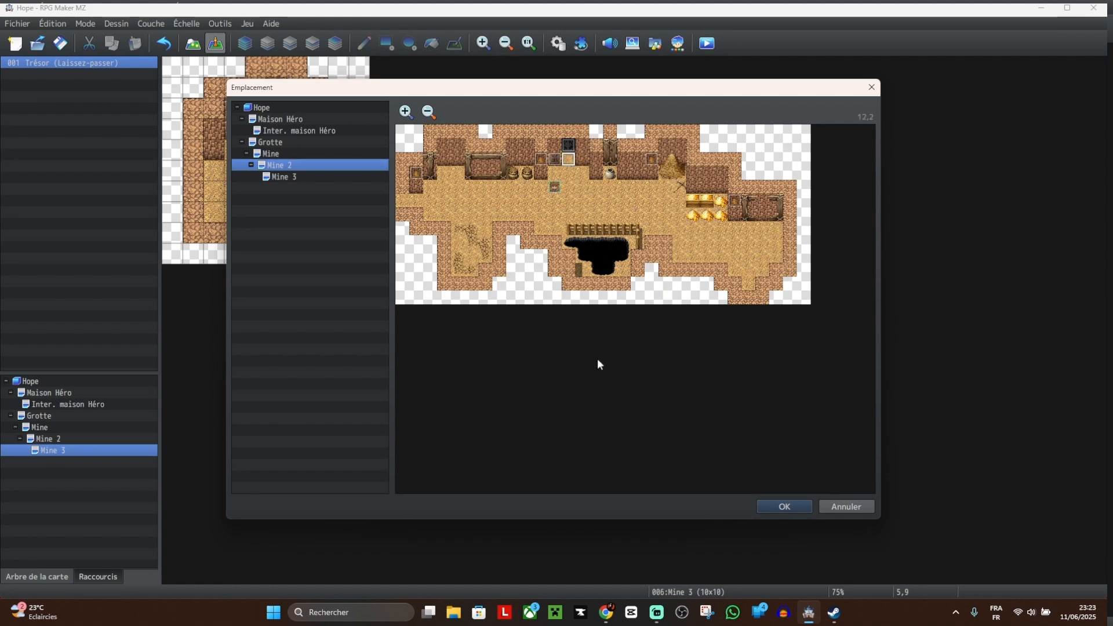
pyautogui.click(794, 507)
pyautogui.click(574, 322)
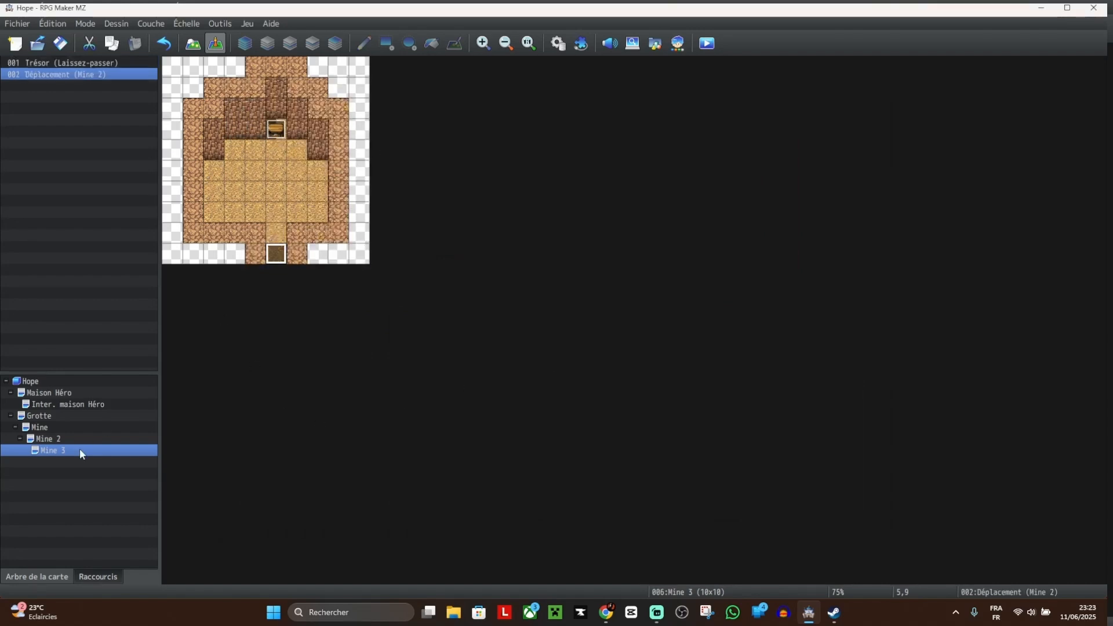
# Step: On the Levier-conditioned second page of Mine 2's Porte event, add a player transfer to Mine 3 at 5,8
pyautogui.click(87, 438)
pyautogui.doubleClick(421, 87)
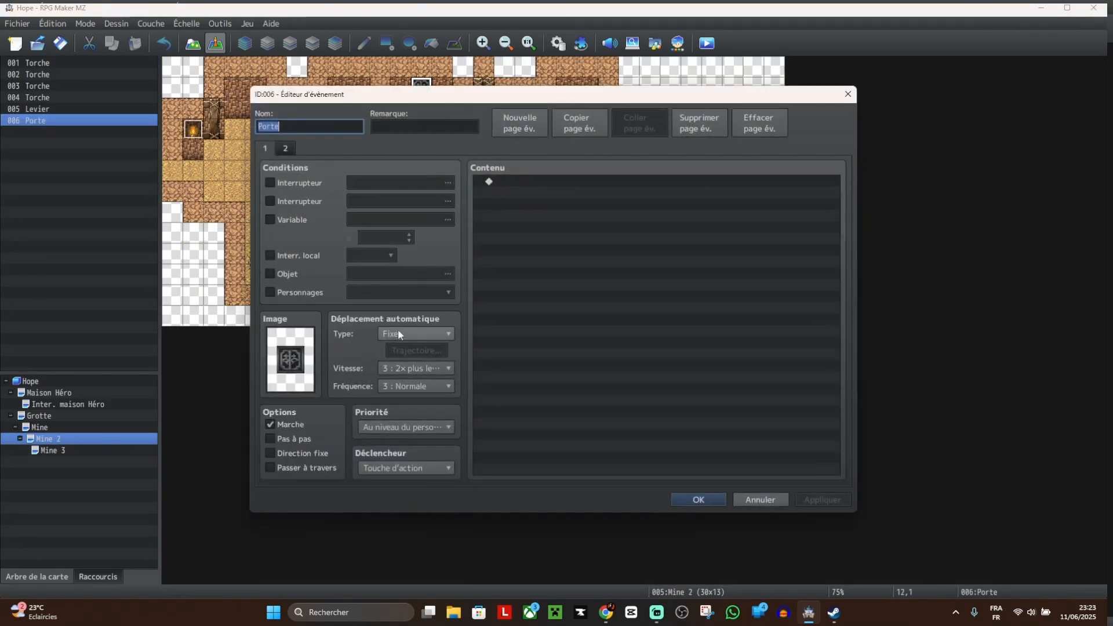
pyautogui.click(286, 147)
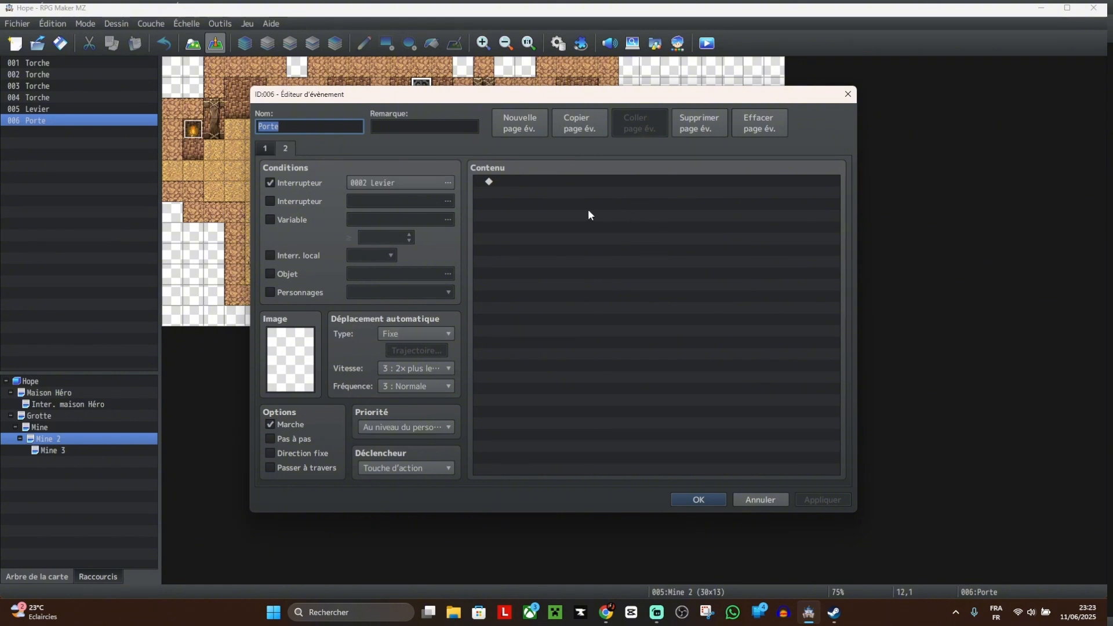
pyautogui.doubleClick(600, 182)
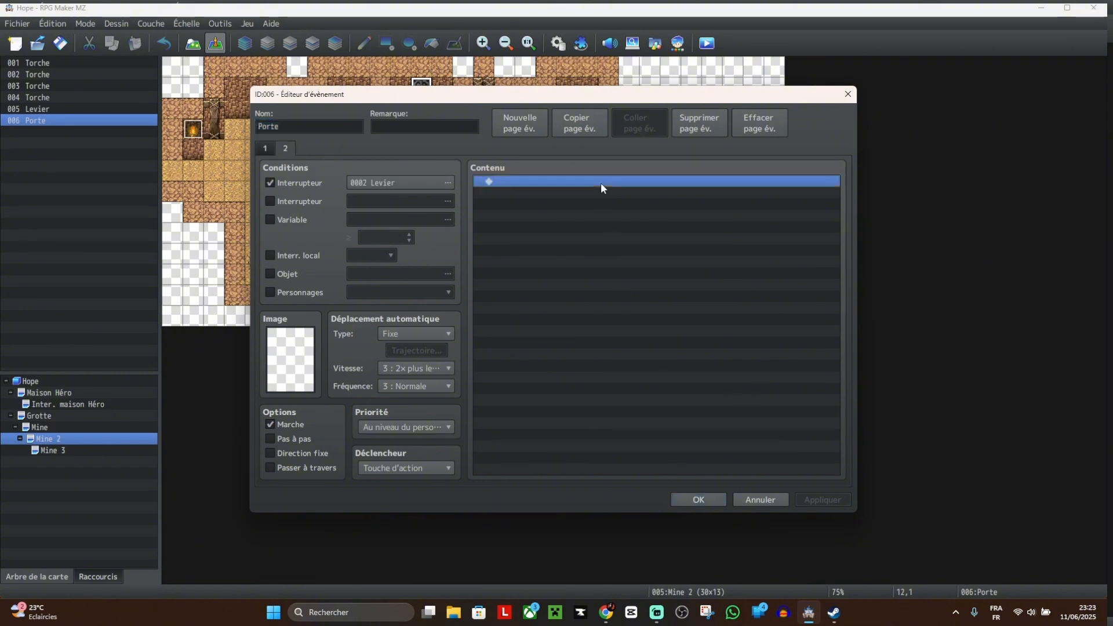
pyautogui.click(625, 182)
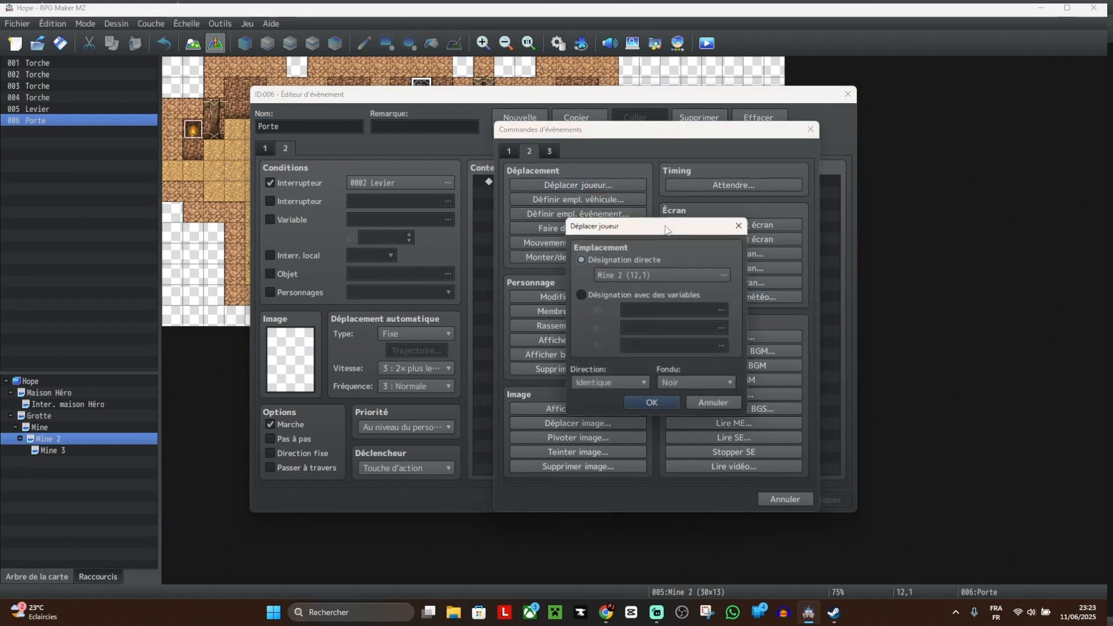
pyautogui.click(663, 270)
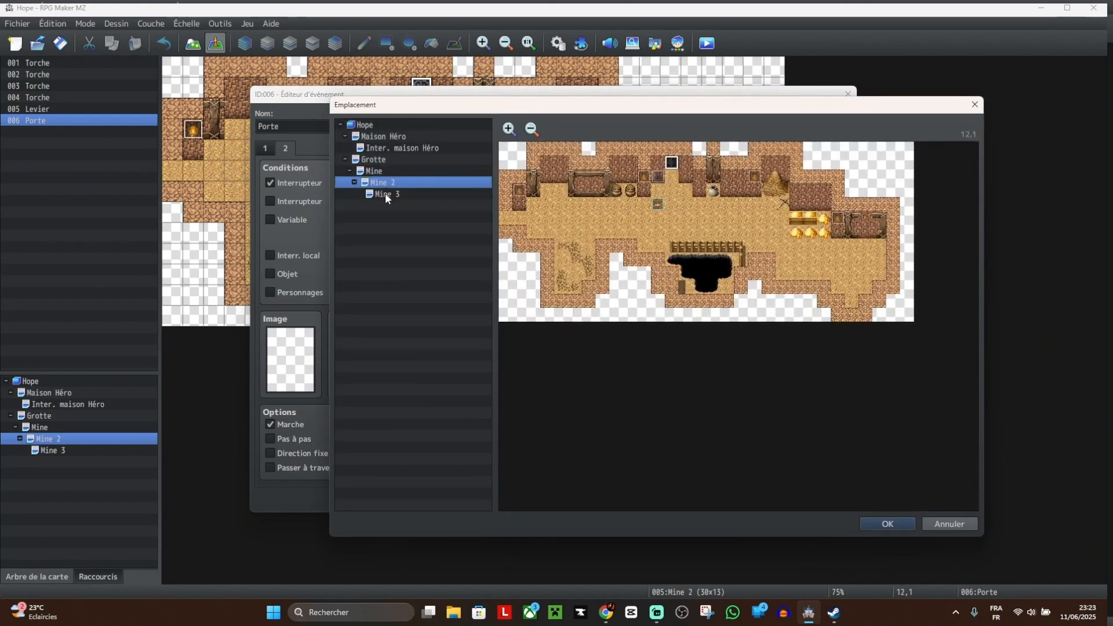
pyautogui.click(385, 193)
pyautogui.click(568, 257)
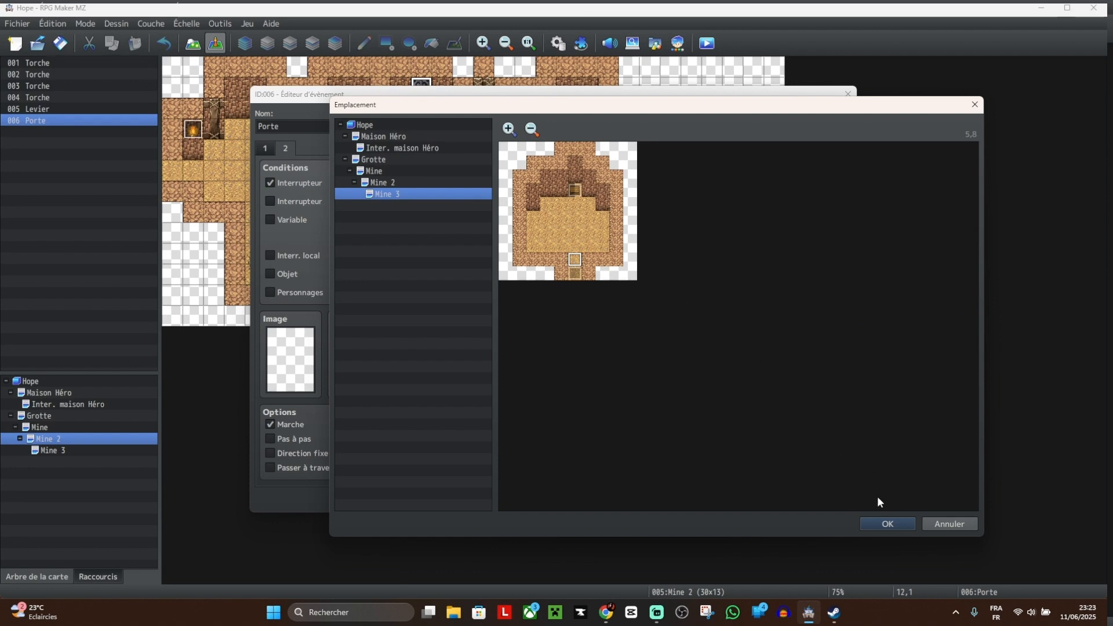
pyautogui.click(879, 521)
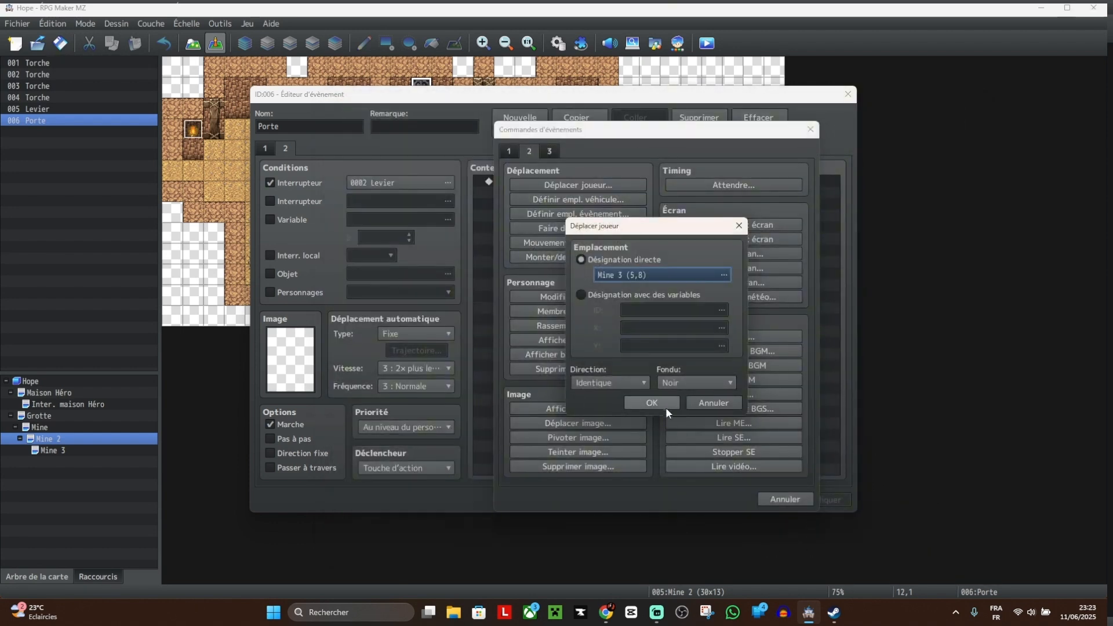
pyautogui.click(638, 402)
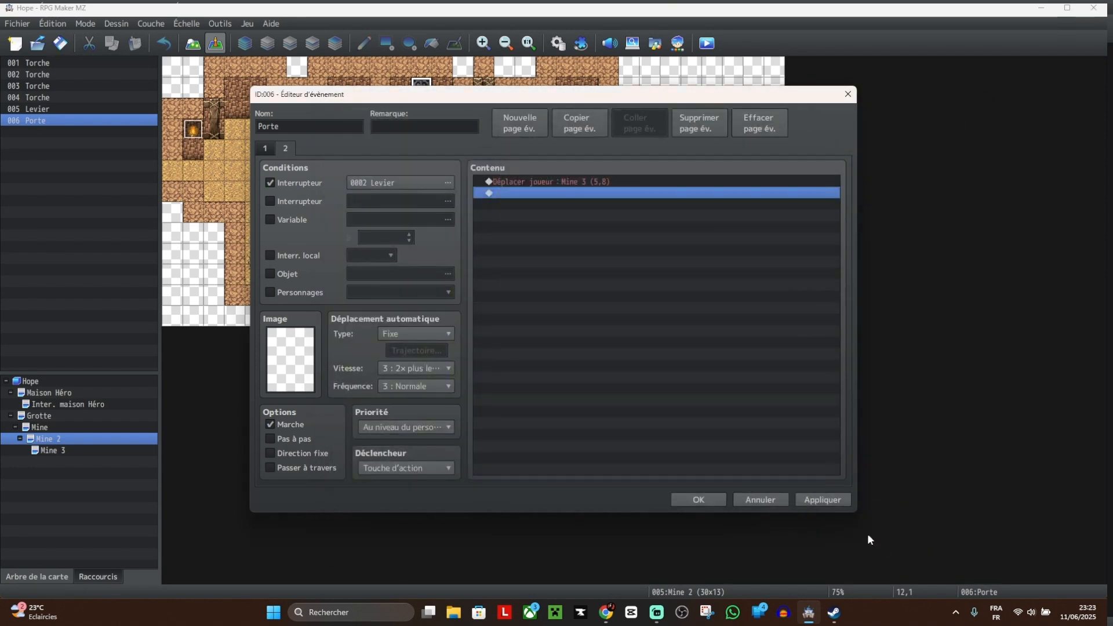
pyautogui.click(700, 500)
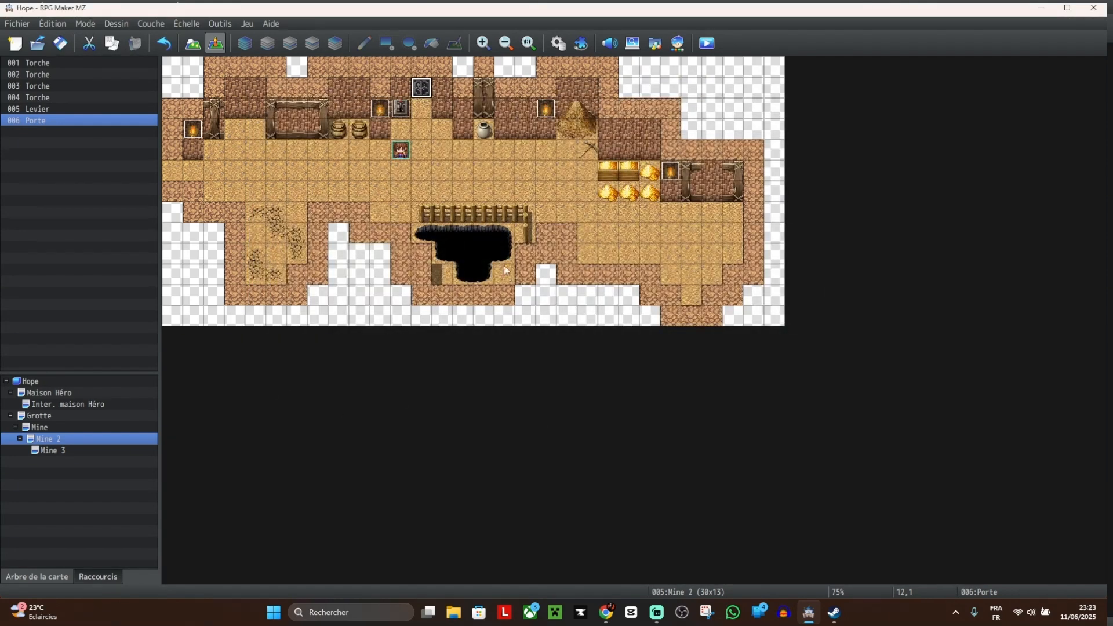
# Step: Save the changes and playtest a new game to check the passage through Mine 2's opened door
pyautogui.click(706, 43)
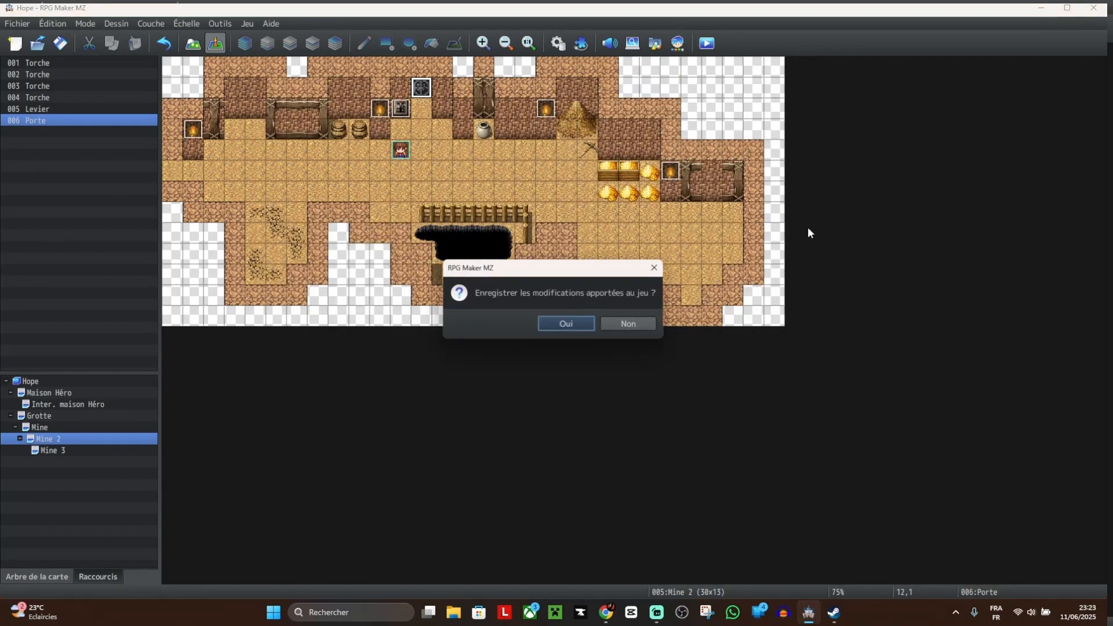
pyautogui.click(578, 321)
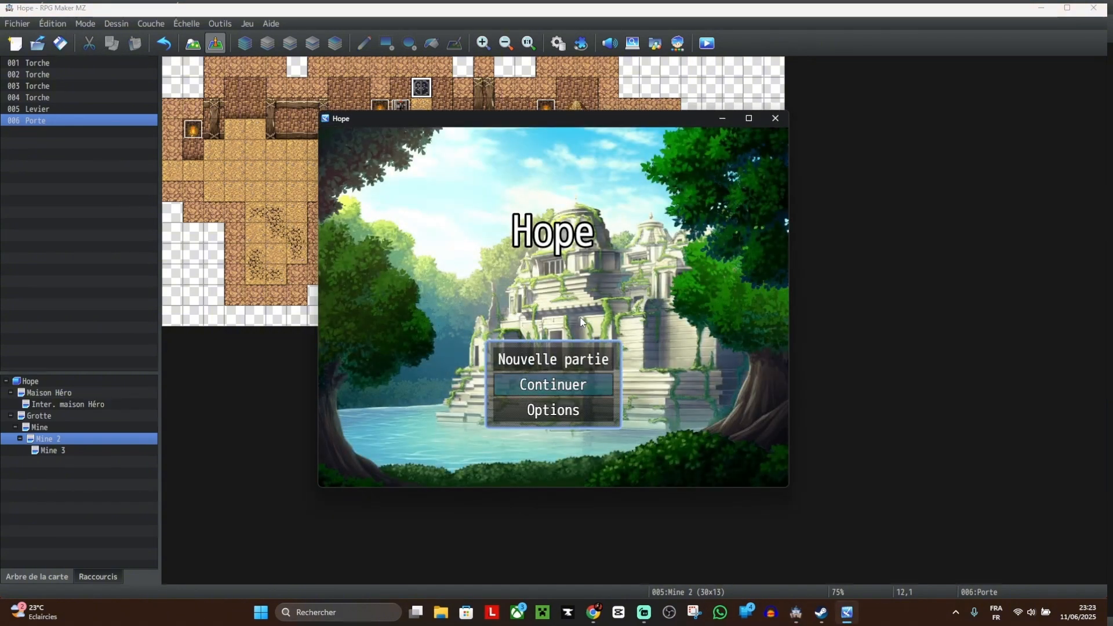
pyautogui.press('Up')
pyautogui.press('Return')
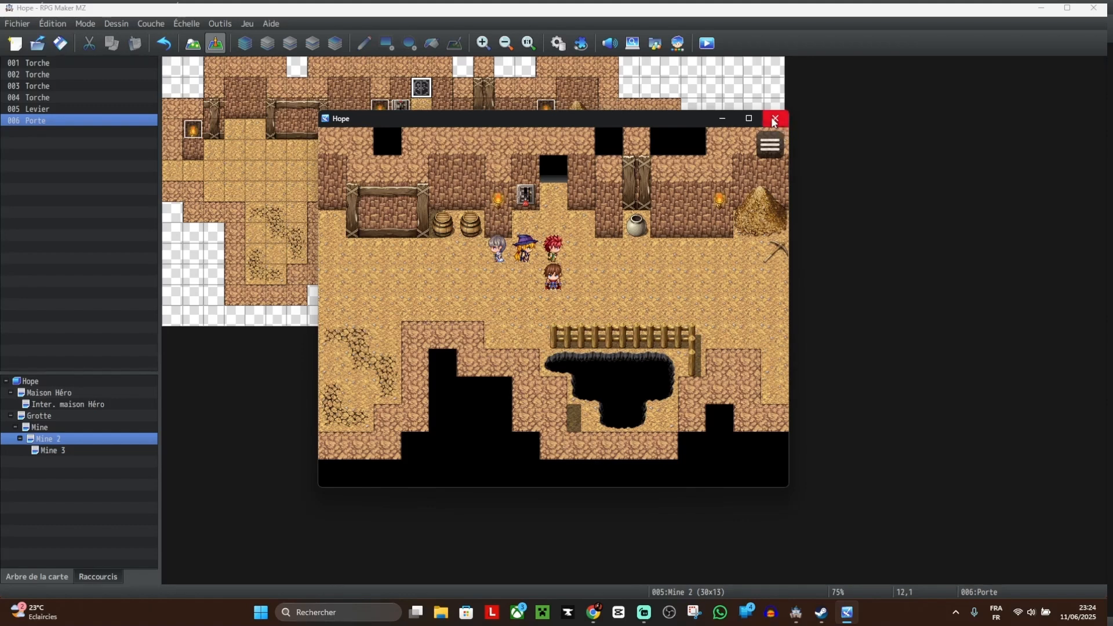
pyautogui.click(774, 119)
# Step: Remove the player transfer command to Mine 3 from the second page of Mine 2's Porte event
pyautogui.doubleClick(422, 88)
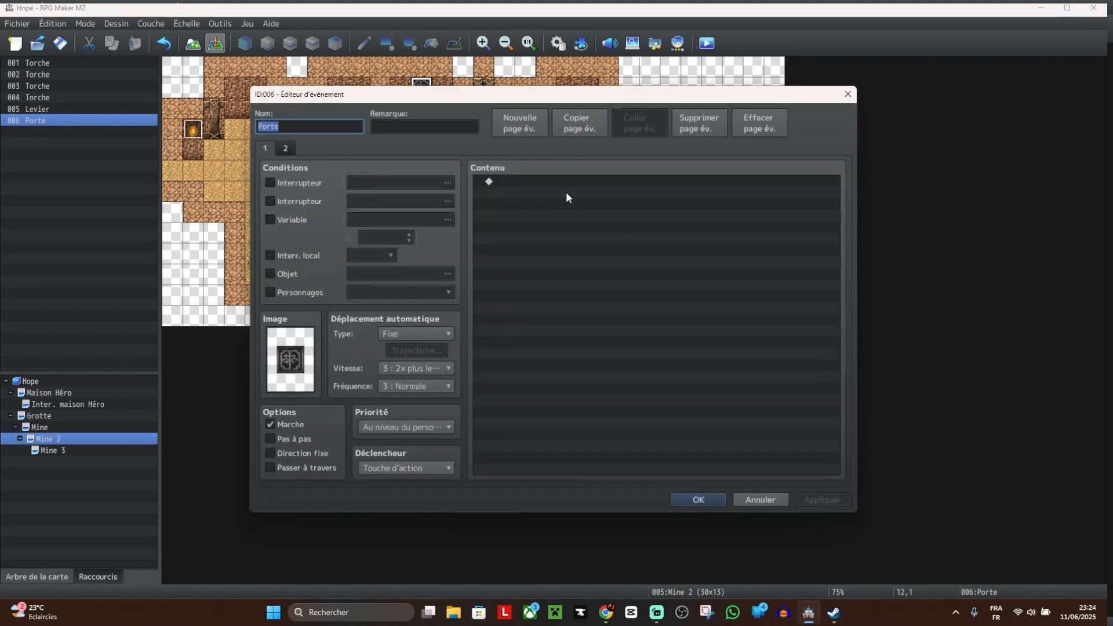
pyautogui.click(292, 150)
pyautogui.click(566, 186)
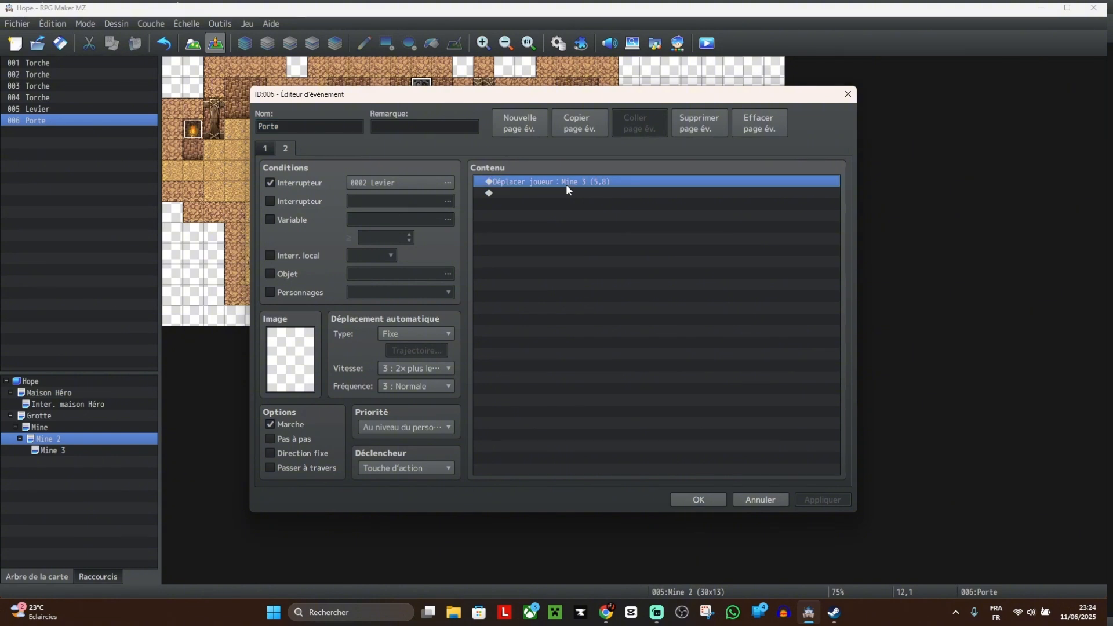
pyautogui.press('Delete')
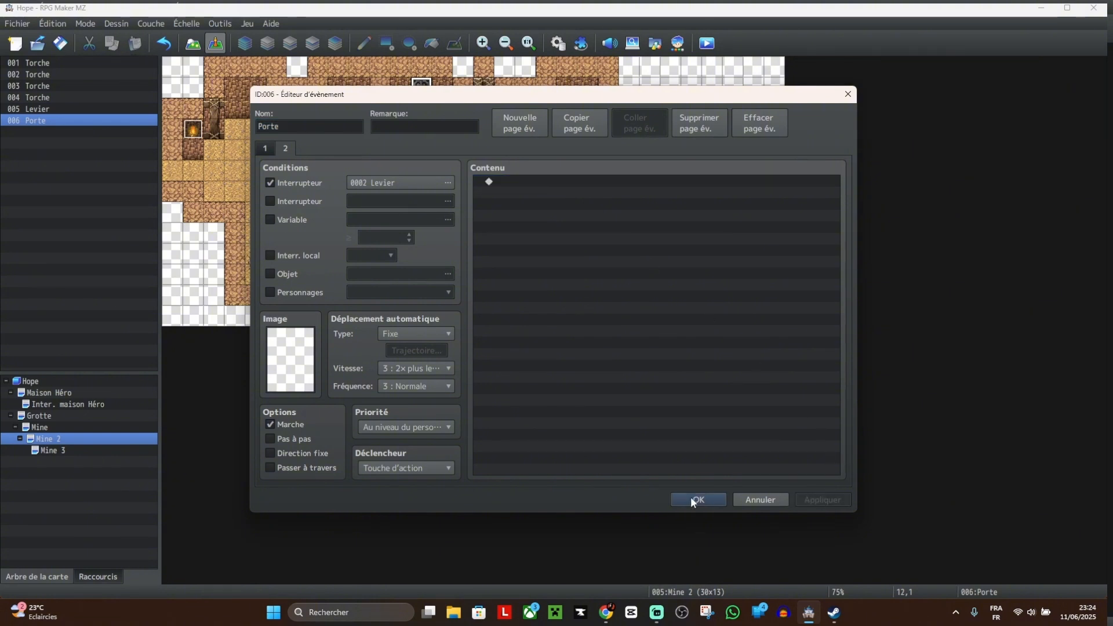
pyautogui.doubleClick(539, 181)
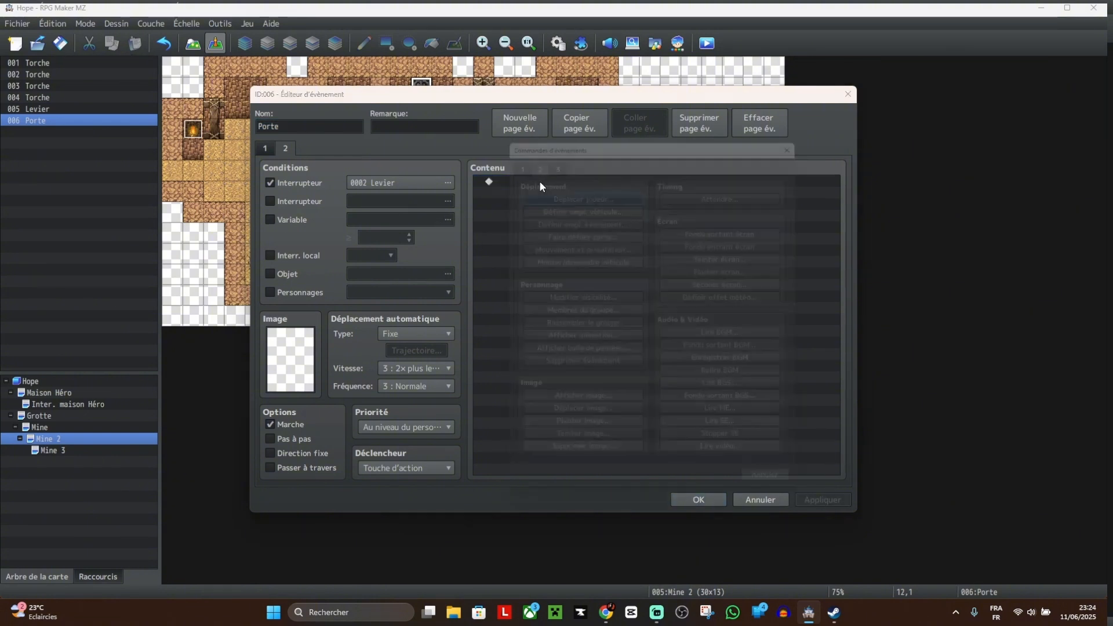
pyautogui.click(810, 131)
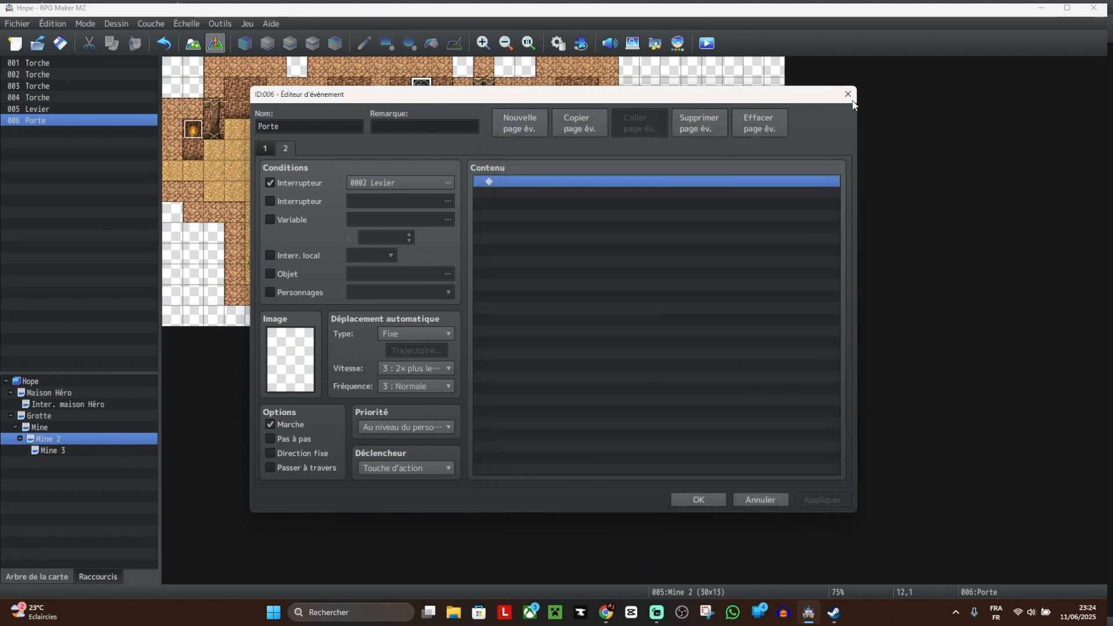
pyautogui.click(702, 498)
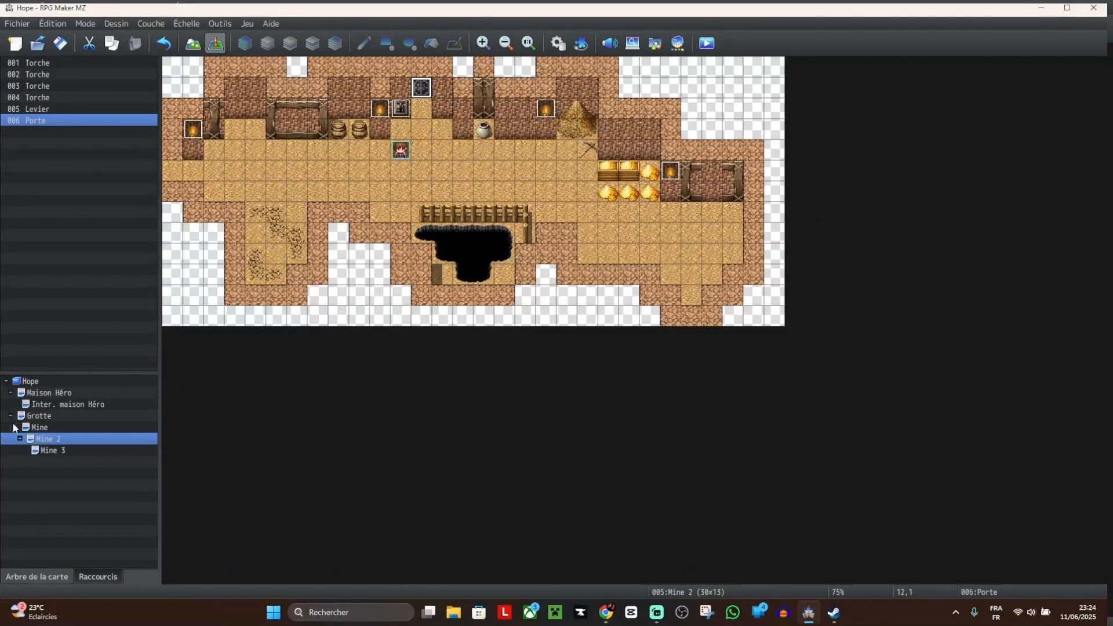
# Step: Inspect the transfer event on Mine 3's lower exit tile and delete it
pyautogui.click(60, 451)
pyautogui.click(276, 255)
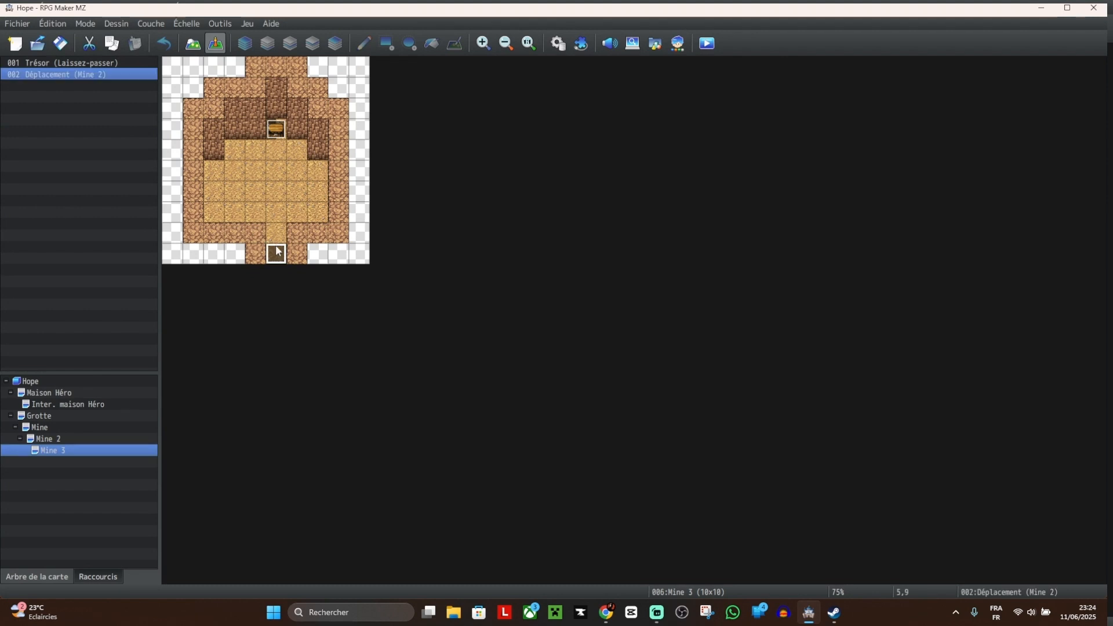
pyautogui.doubleClick(272, 255)
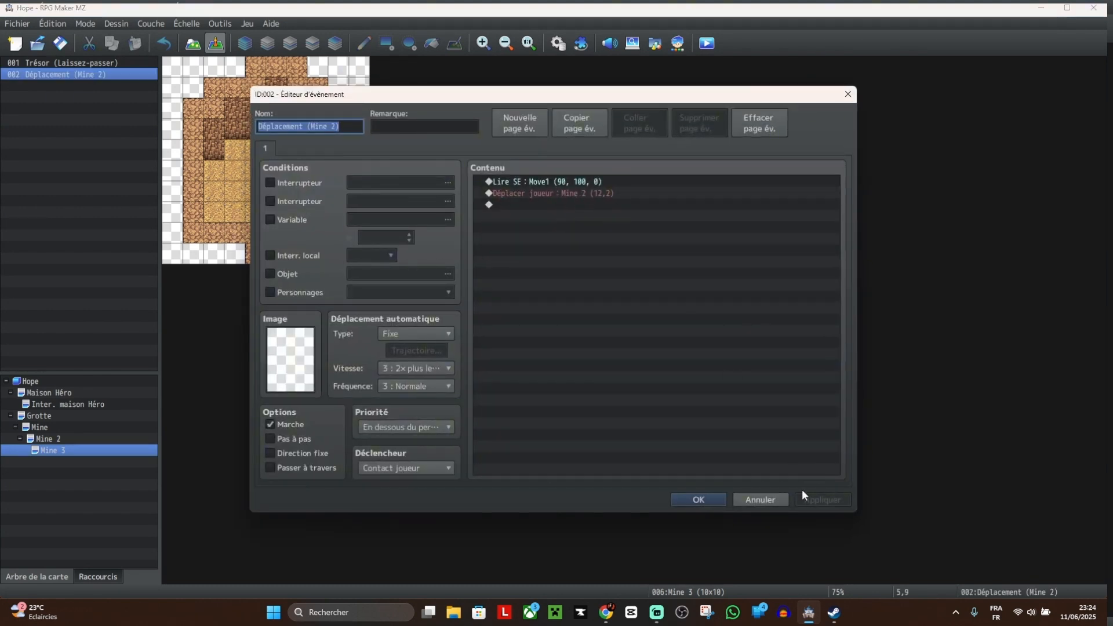
pyautogui.click(759, 499)
pyautogui.press('Delete')
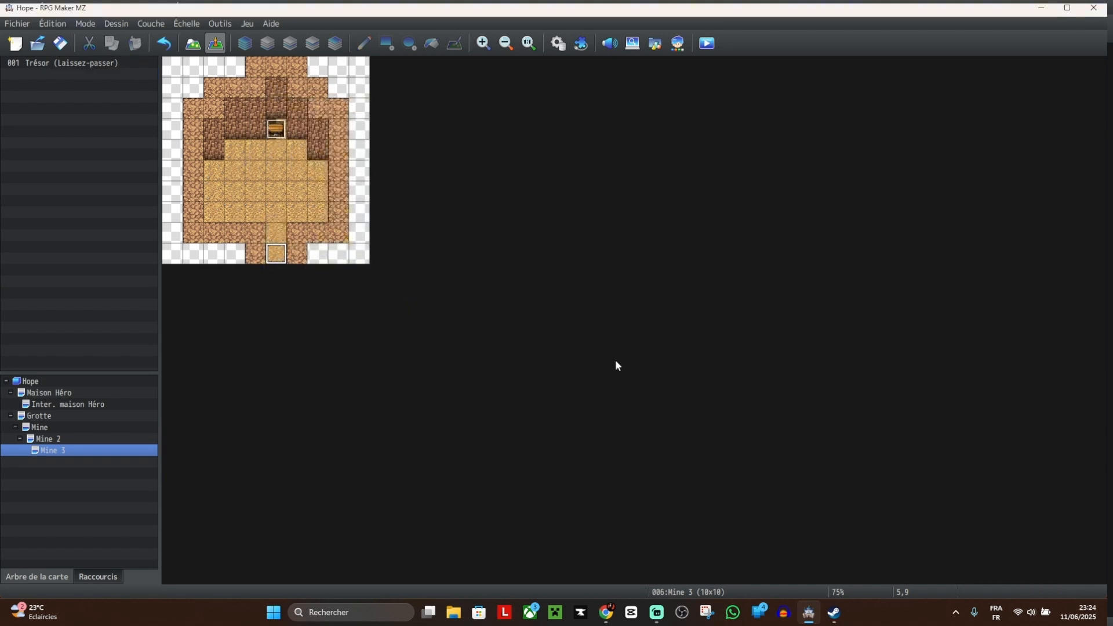
# Step: Create a quick transfer event on Mine 3's lower exit tile leading to Mine 2 at 12,3
pyautogui.rightClick(268, 256)
pyautogui.moveTo(394, 401)
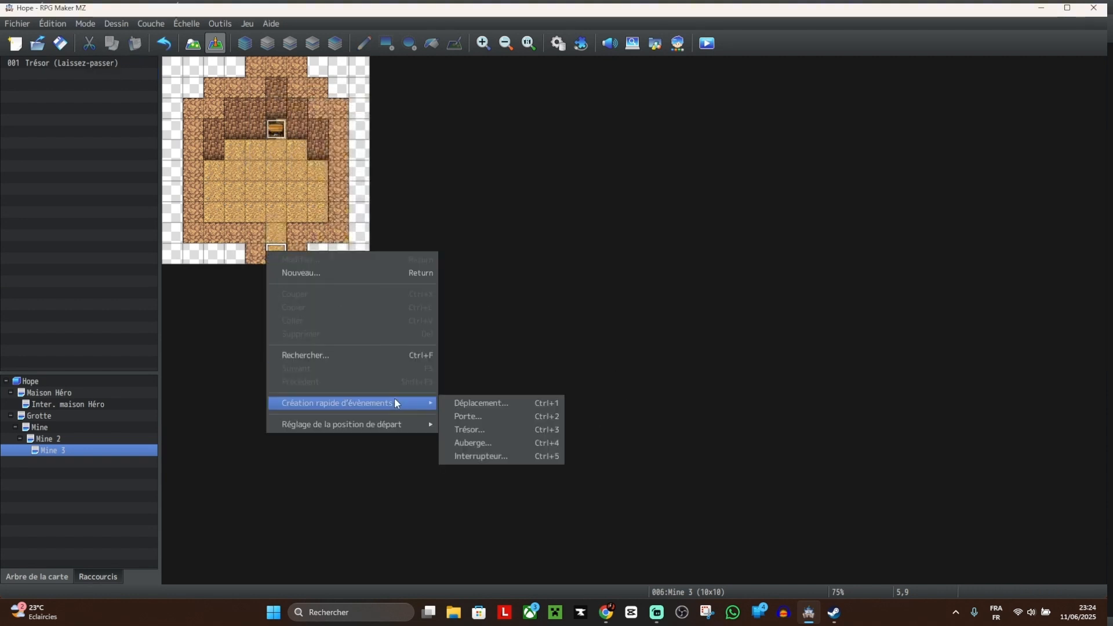
pyautogui.click(462, 408)
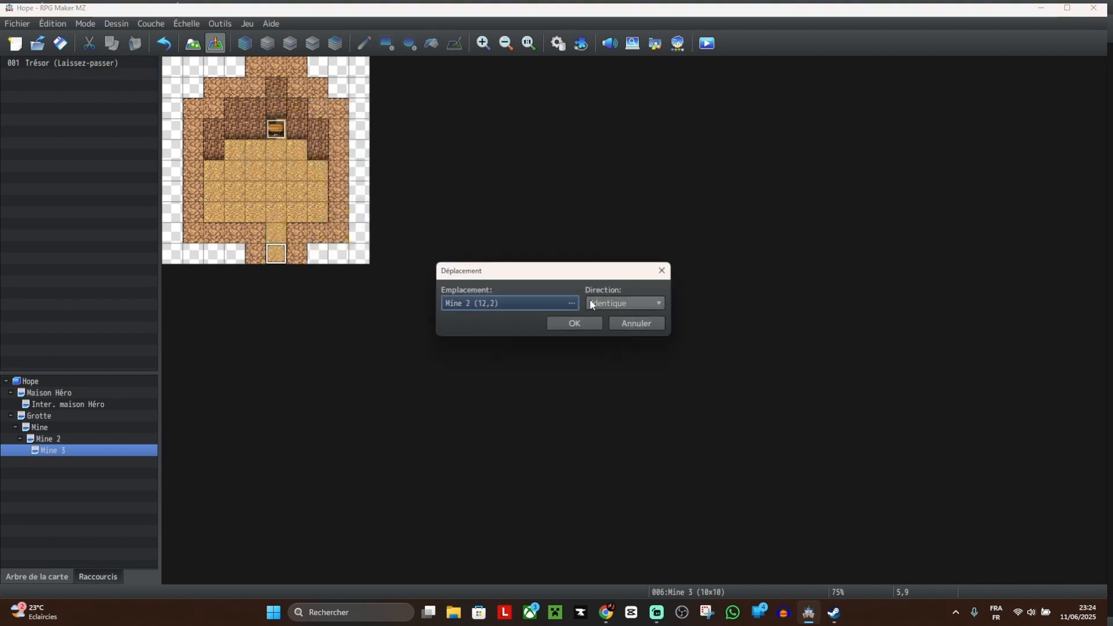
pyautogui.click(555, 303)
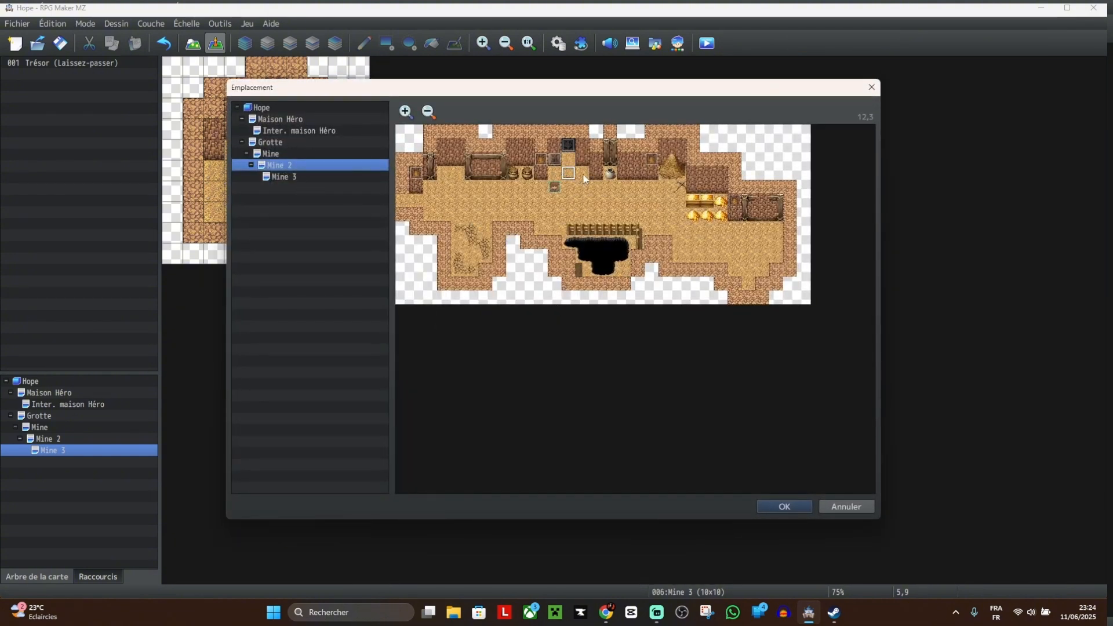
pyautogui.click(565, 174)
pyautogui.click(787, 503)
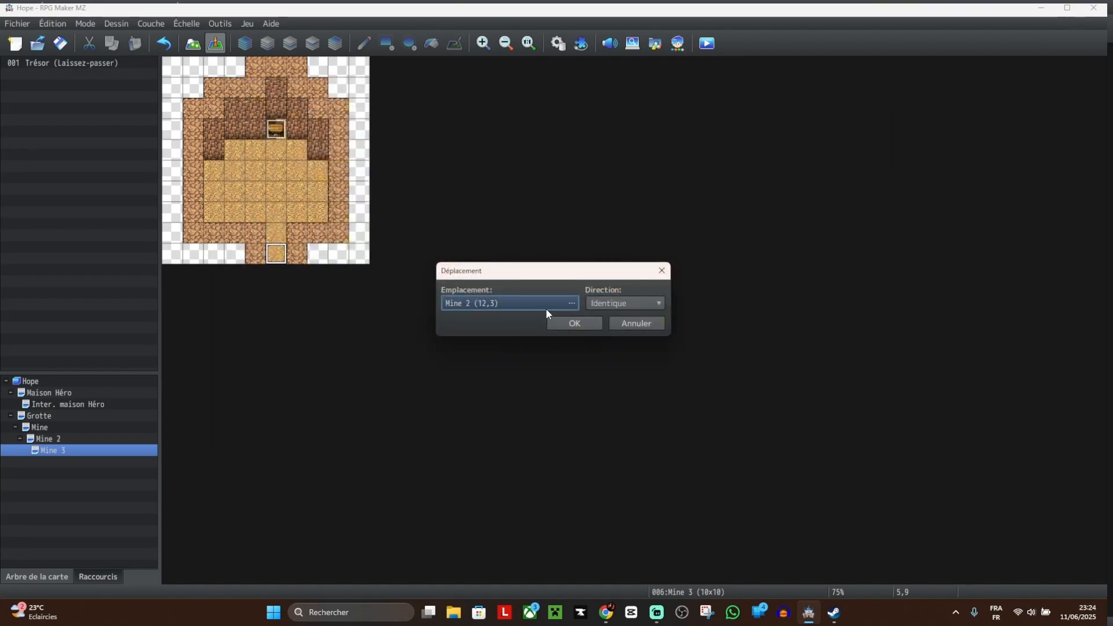
pyautogui.click(565, 327)
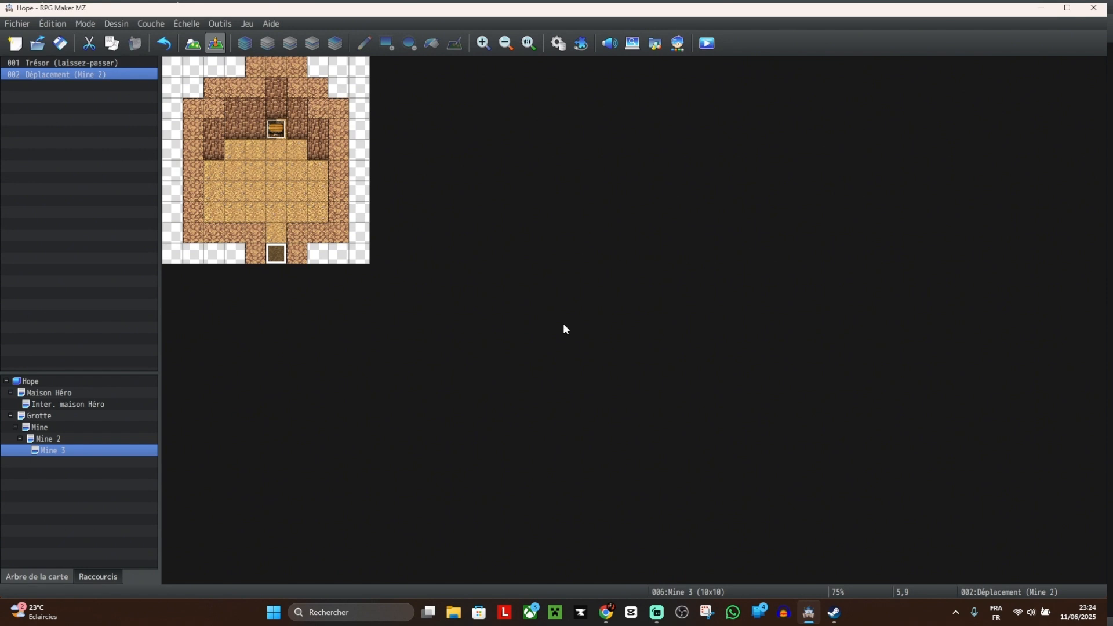
# Step: On Mine 2, create a quick transfer event on tile 12,2 below the door, leading to Mine 3 at 5,8
pyautogui.click(57, 439)
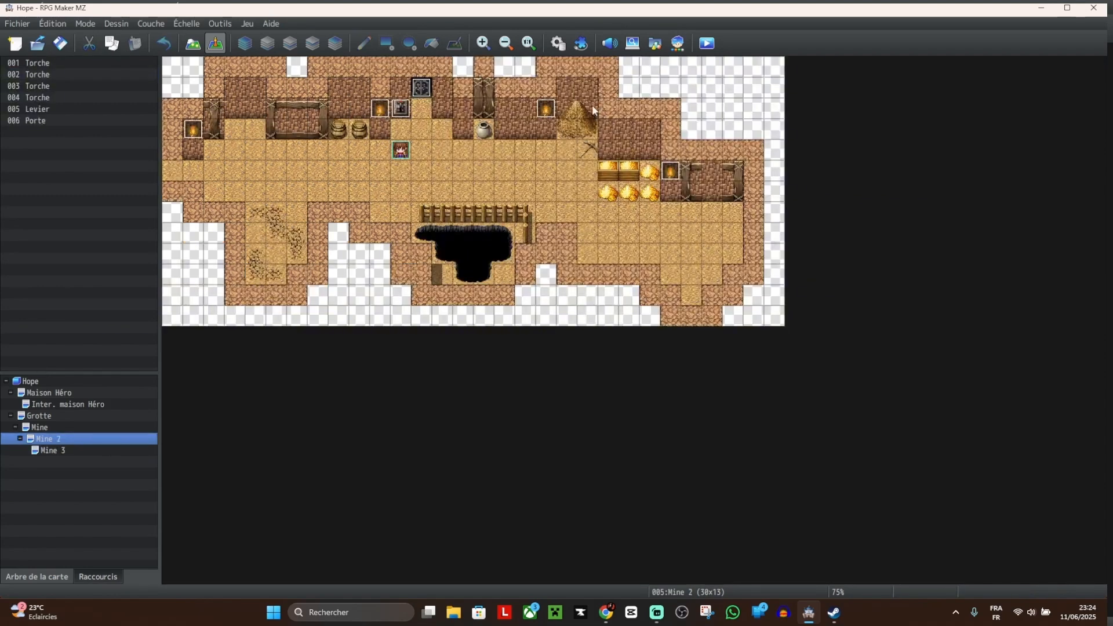
pyautogui.rightClick(417, 112)
pyautogui.moveTo(523, 266)
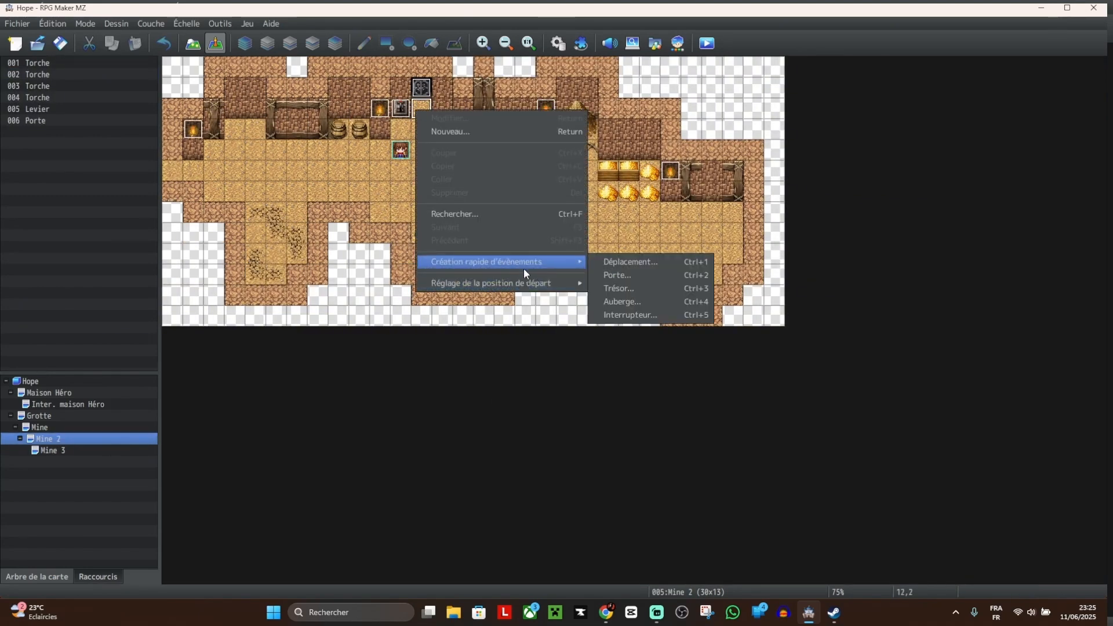
pyautogui.click(609, 261)
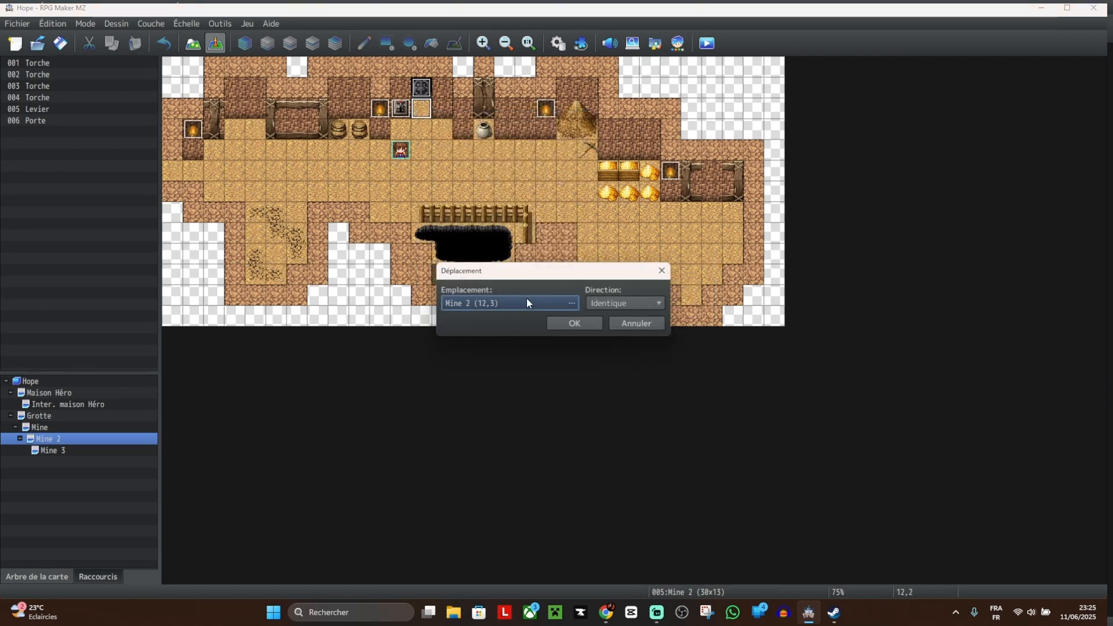
pyautogui.click(527, 302)
pyautogui.click(303, 176)
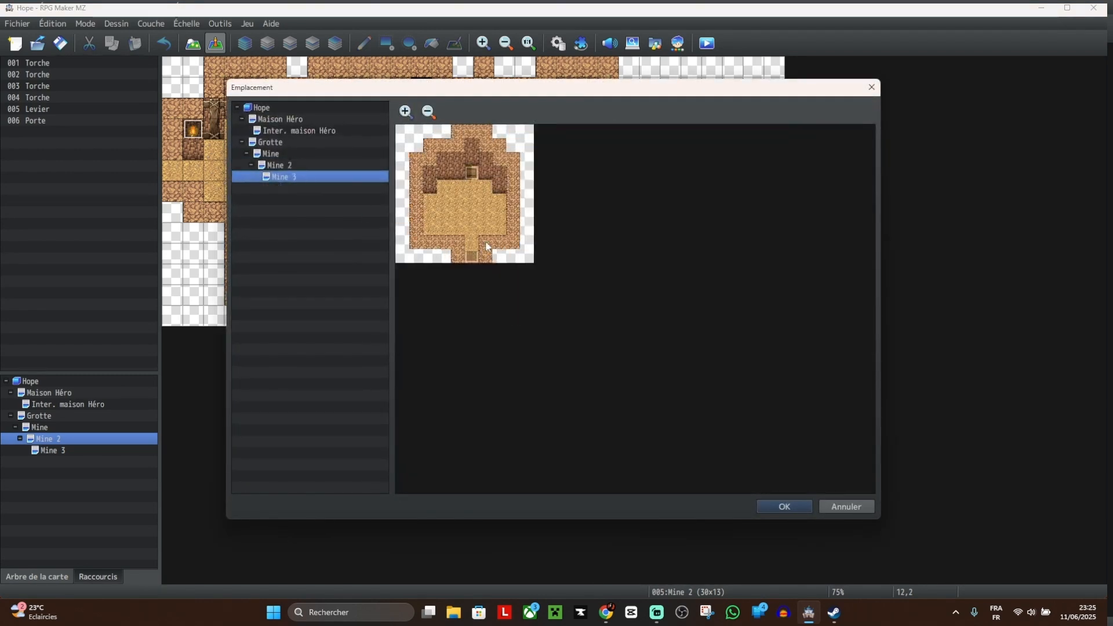
pyautogui.click(473, 244)
pyautogui.click(784, 507)
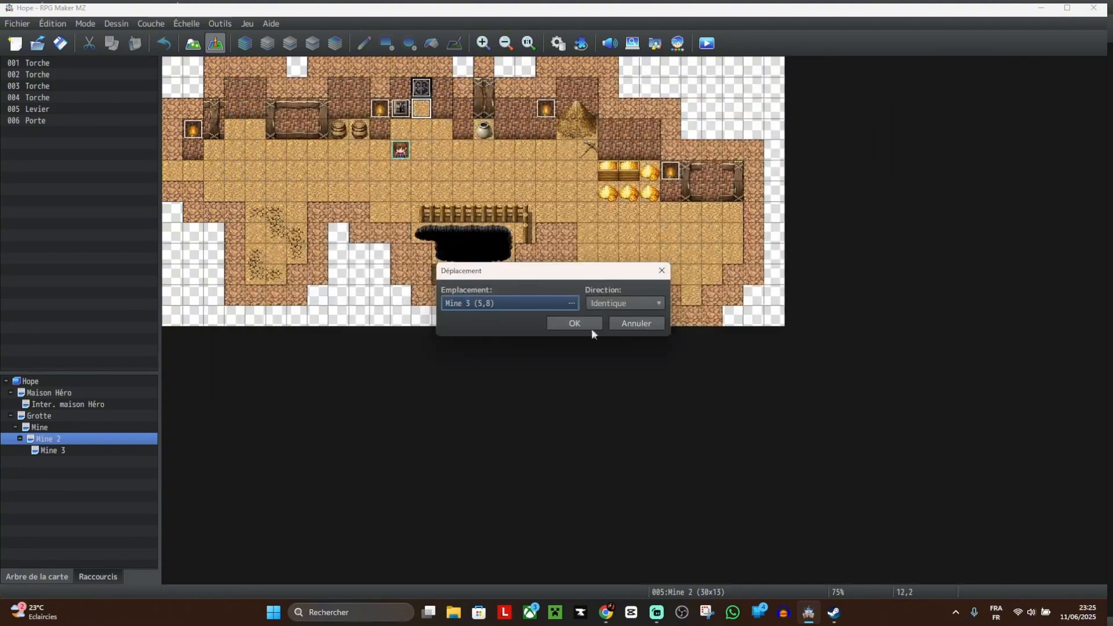
pyautogui.click(576, 324)
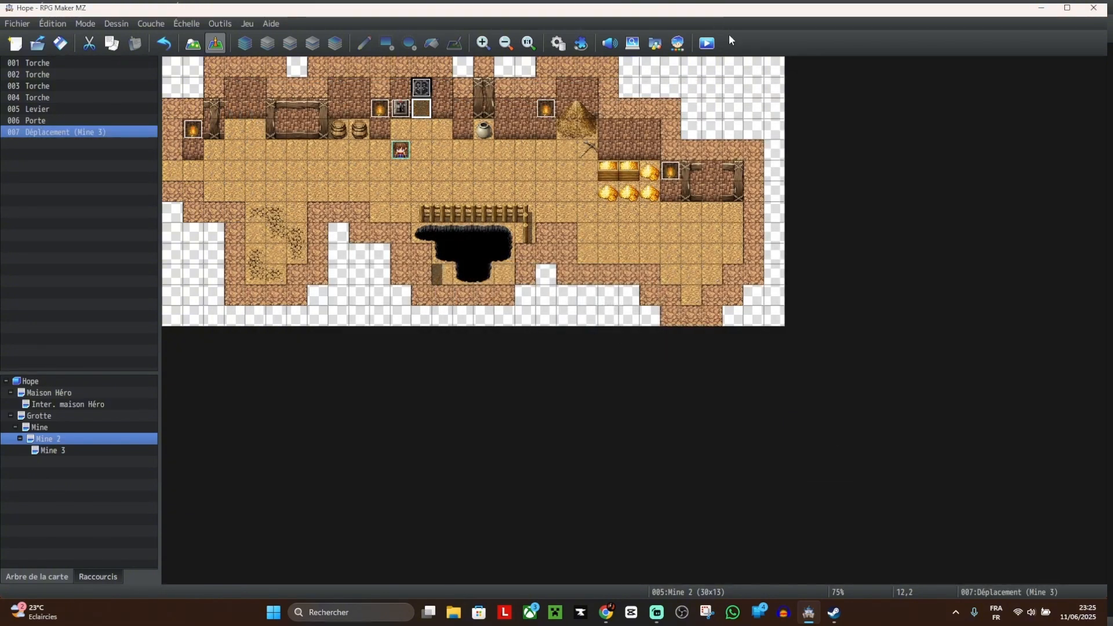
# Step: Playtest the project from a new game, operating the lever on Mine 2 and walking through the door into Mine 3
pyautogui.click(708, 44)
pyautogui.click(574, 323)
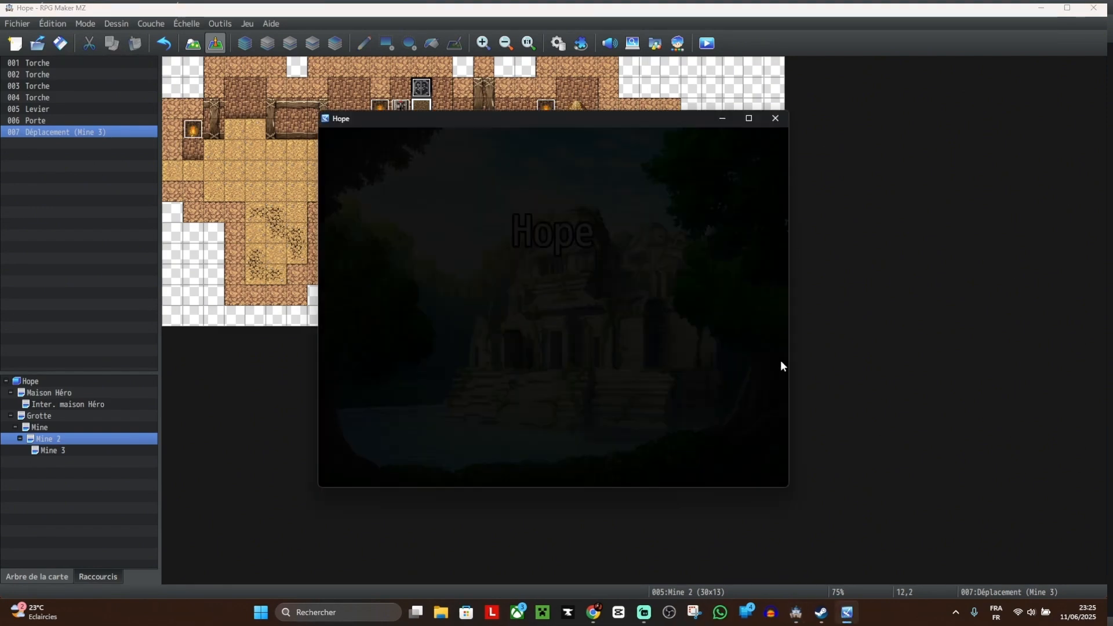
pyautogui.press('Return')
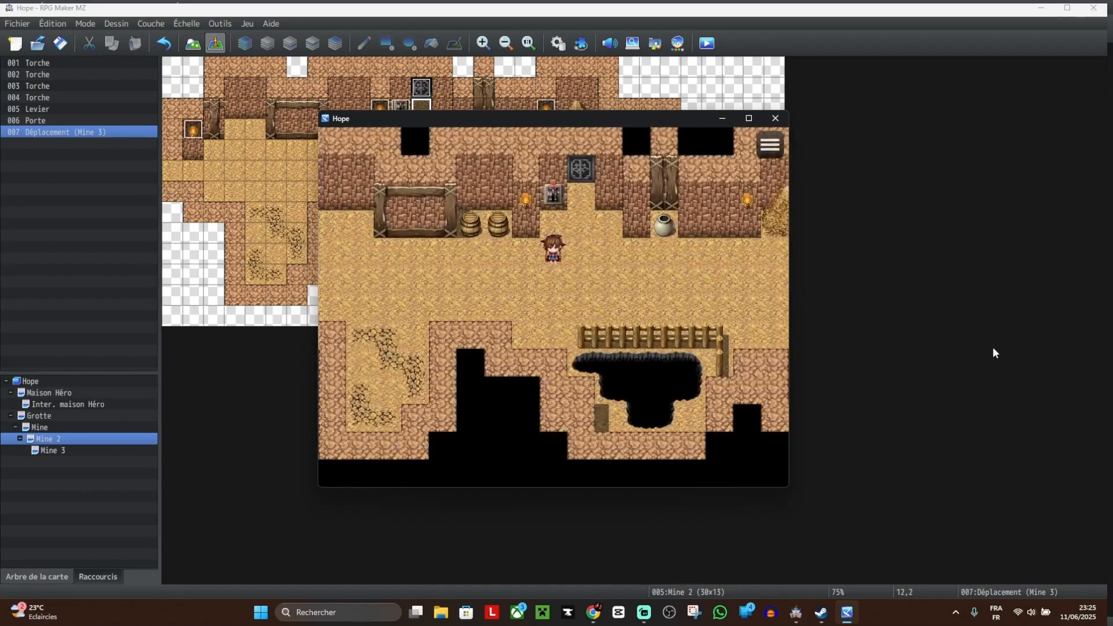
pyautogui.press('Up')
pyautogui.press('Return')
pyautogui.press('Right')
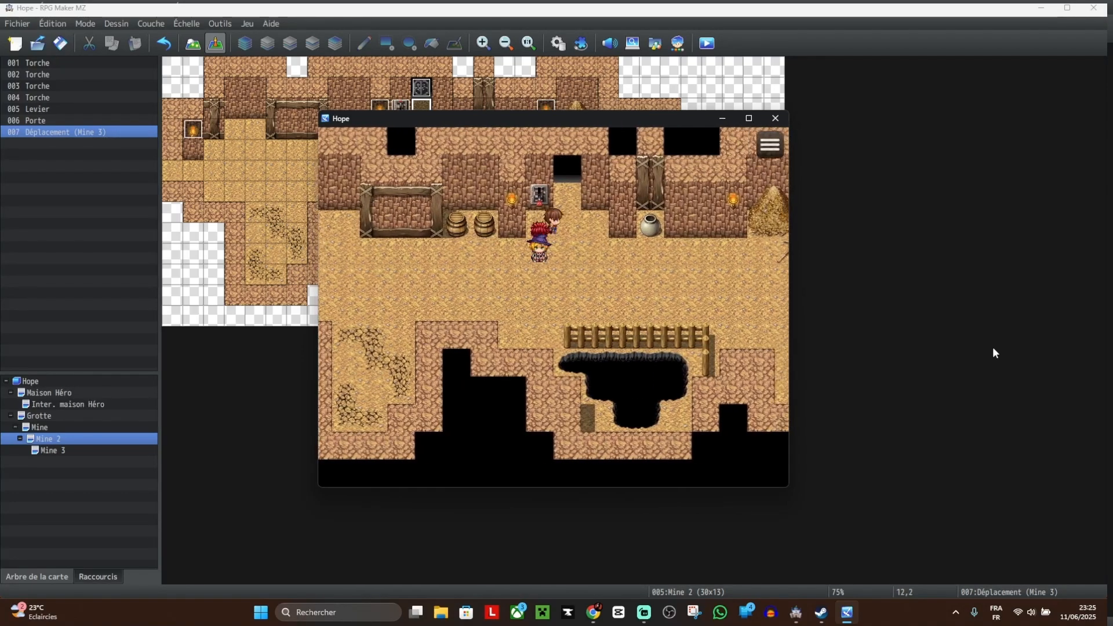
pyautogui.press('Up')
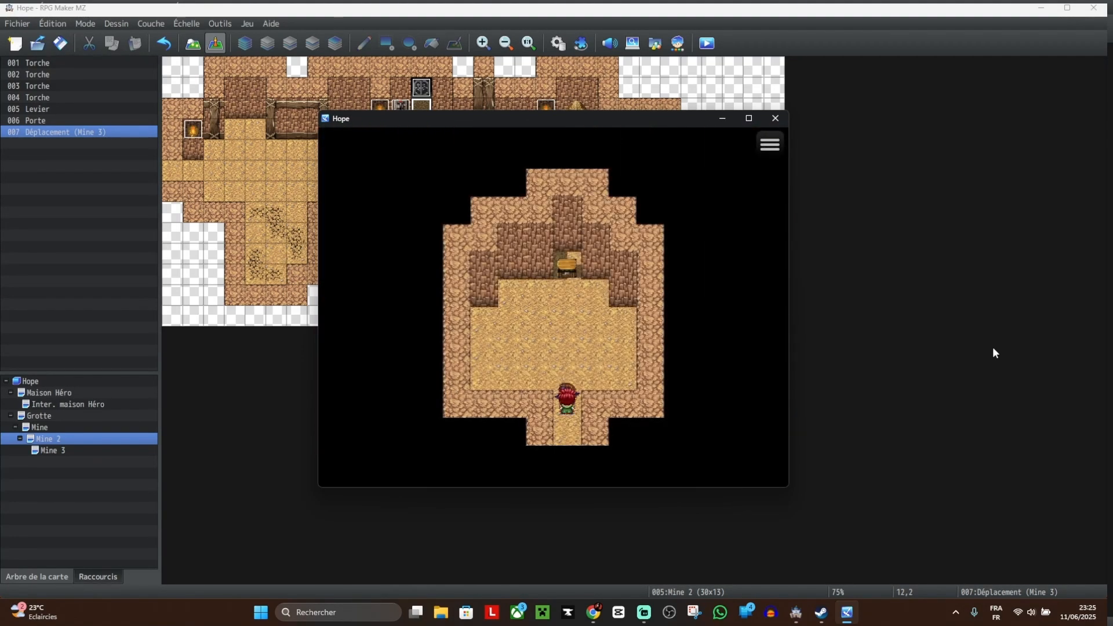
# Step: In the playtest, open the chest in Mine 3, dismiss its message and leave through the lower exit to Mine 2
pyautogui.press('Up')
pyautogui.press('Return')
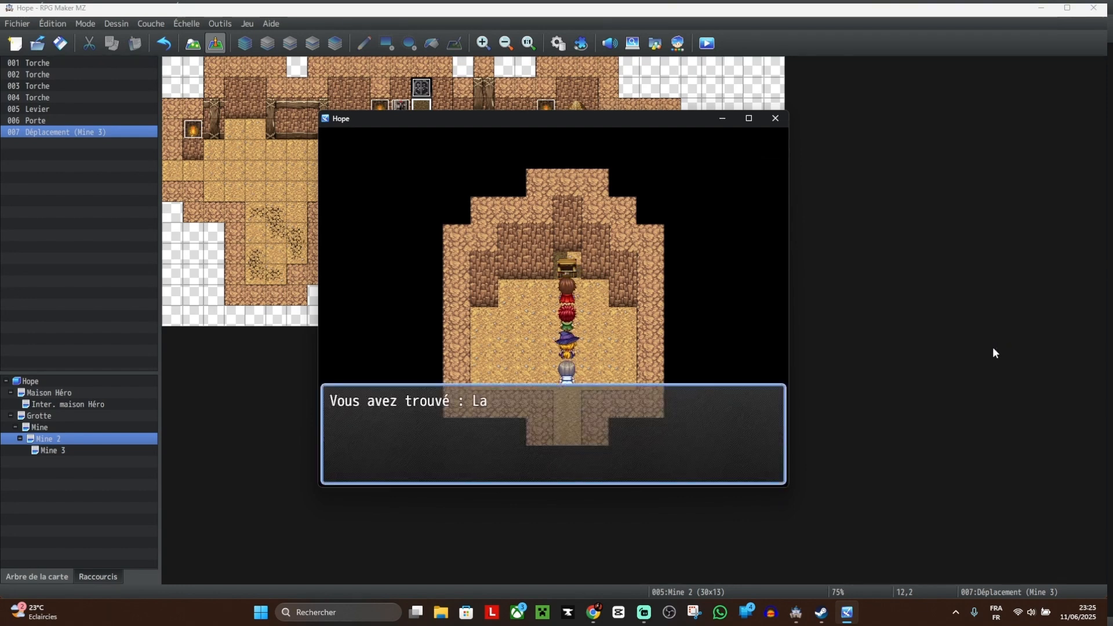
pyautogui.press('Return')
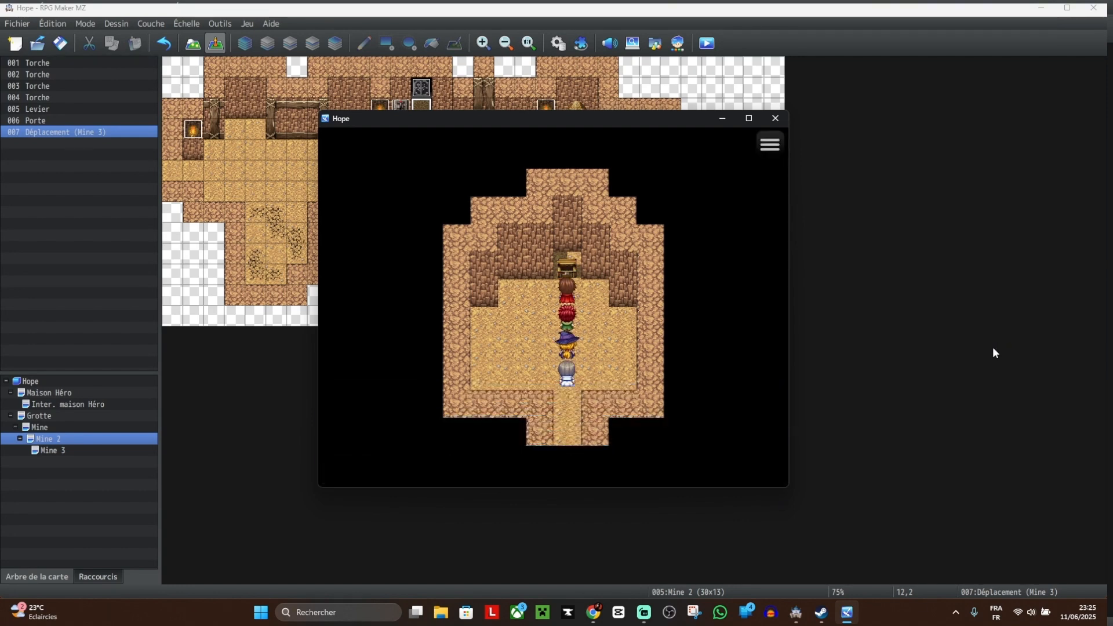
pyautogui.press('Down')
pyautogui.press('Down')
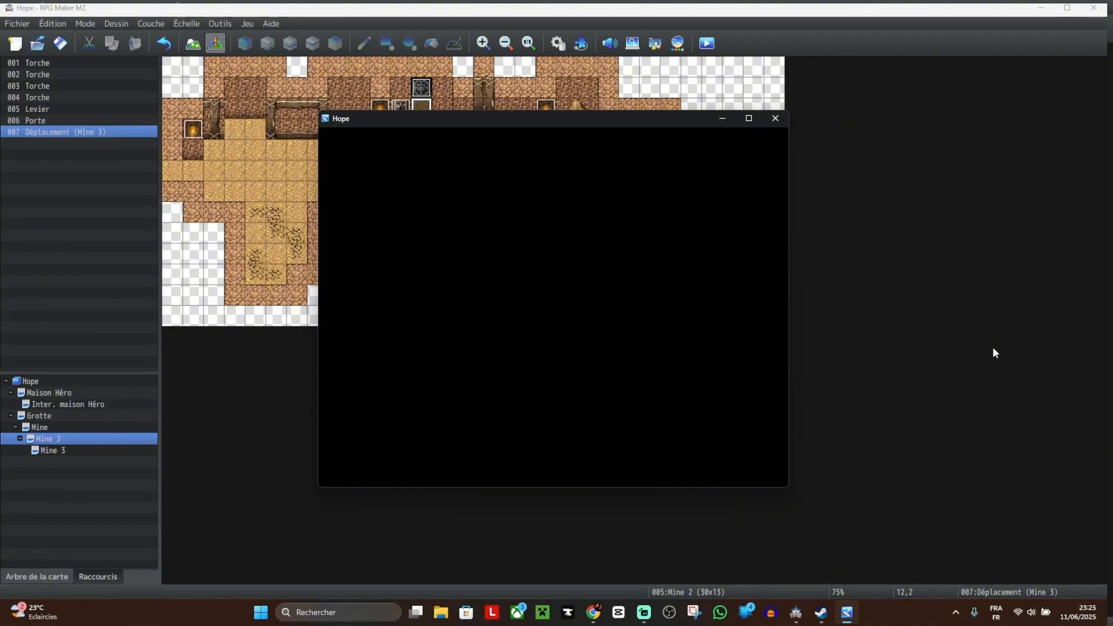
# Step: Walk the party around Mine 2 to check the map, and close the playtest
pyautogui.press('Left')
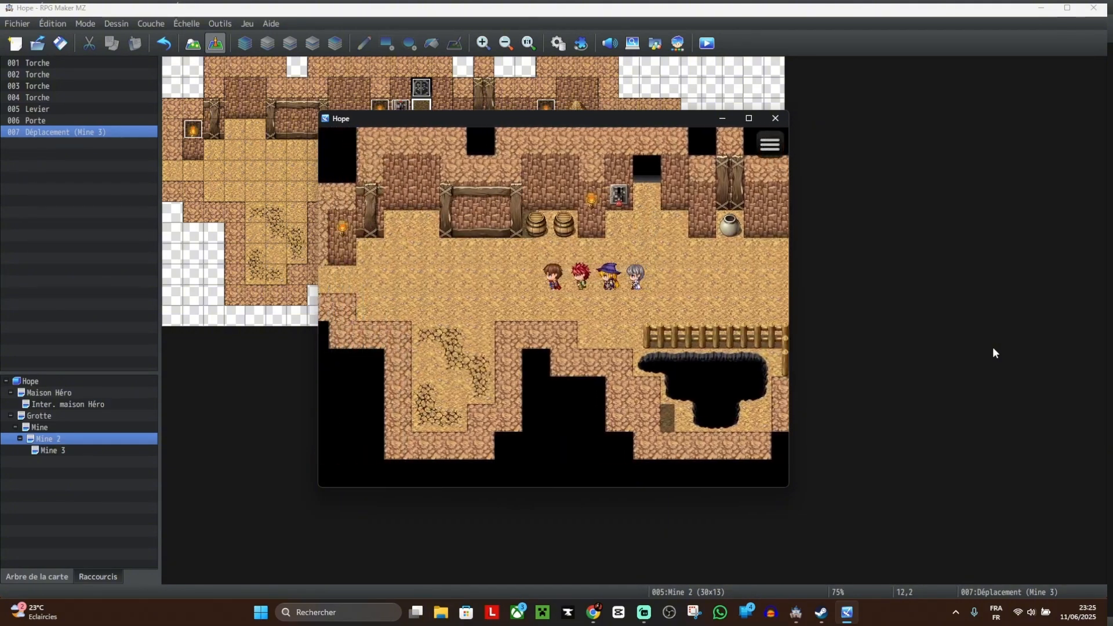
pyautogui.press('Down')
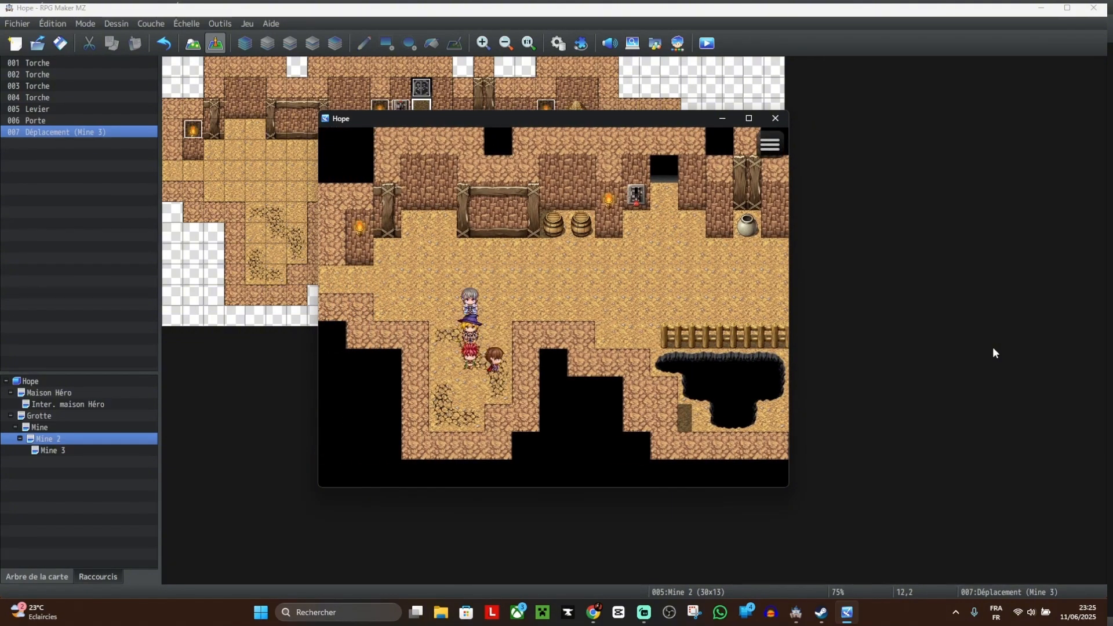
pyautogui.press('Right')
pyautogui.press('Up')
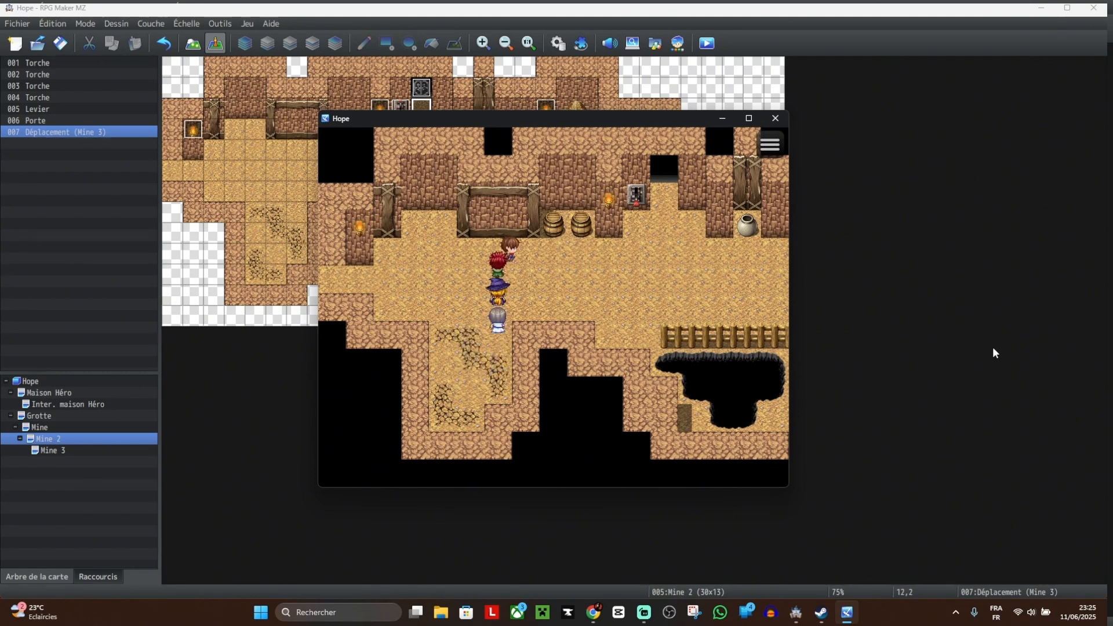
pyautogui.press('Right')
pyautogui.press('Right')
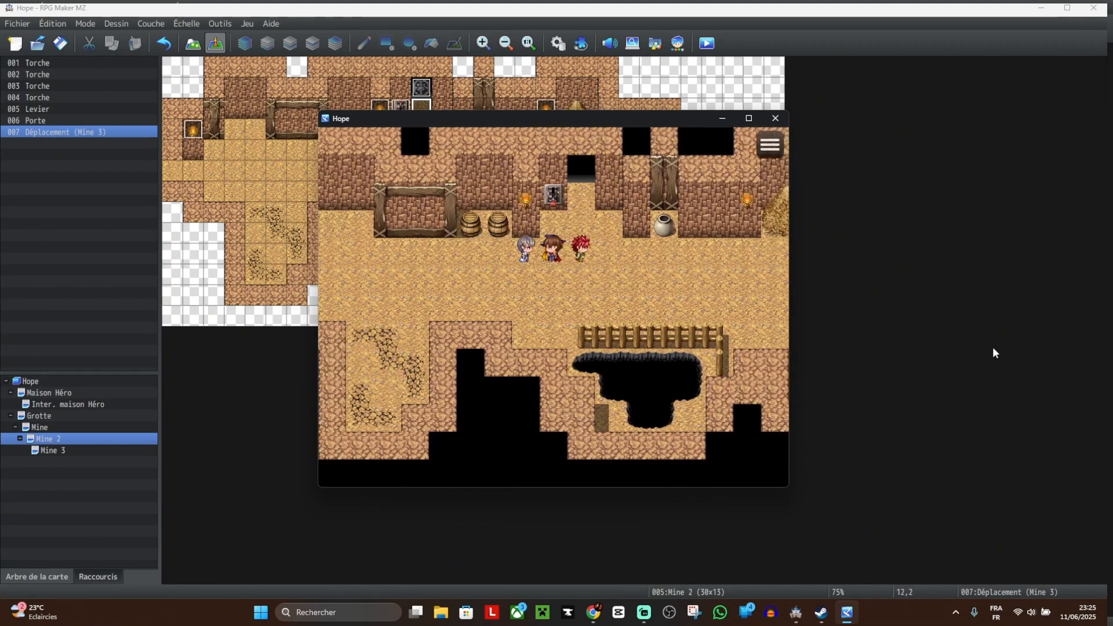
pyautogui.click(785, 119)
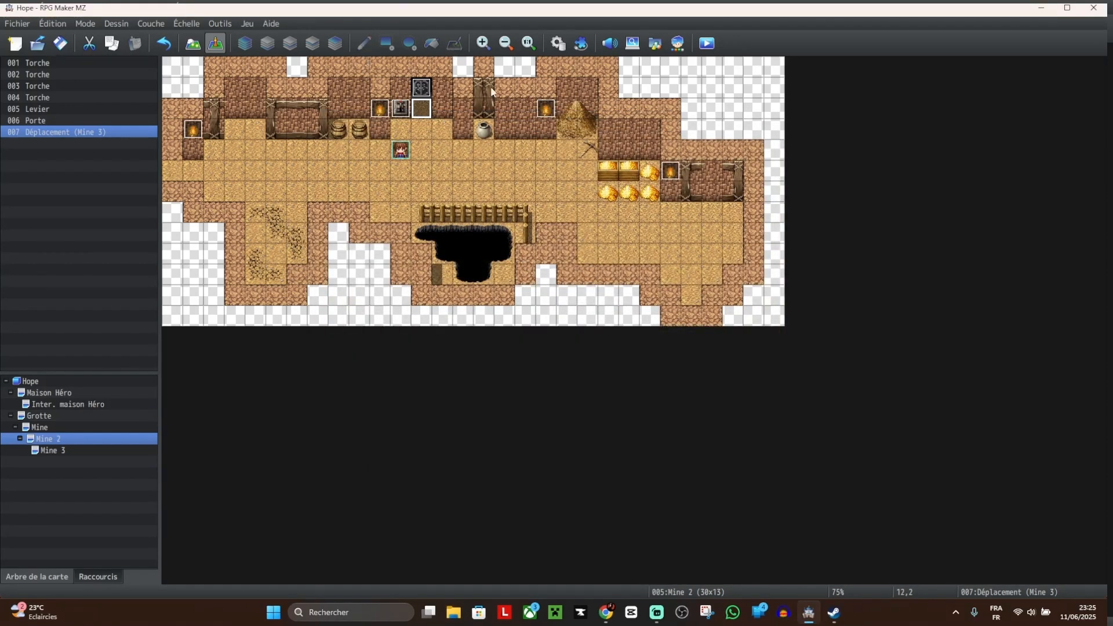
# Step: Switch to map editing mode and review the Grotte, Mine, Mine 2 and Mine 3 maps in turn
pyautogui.click(193, 43)
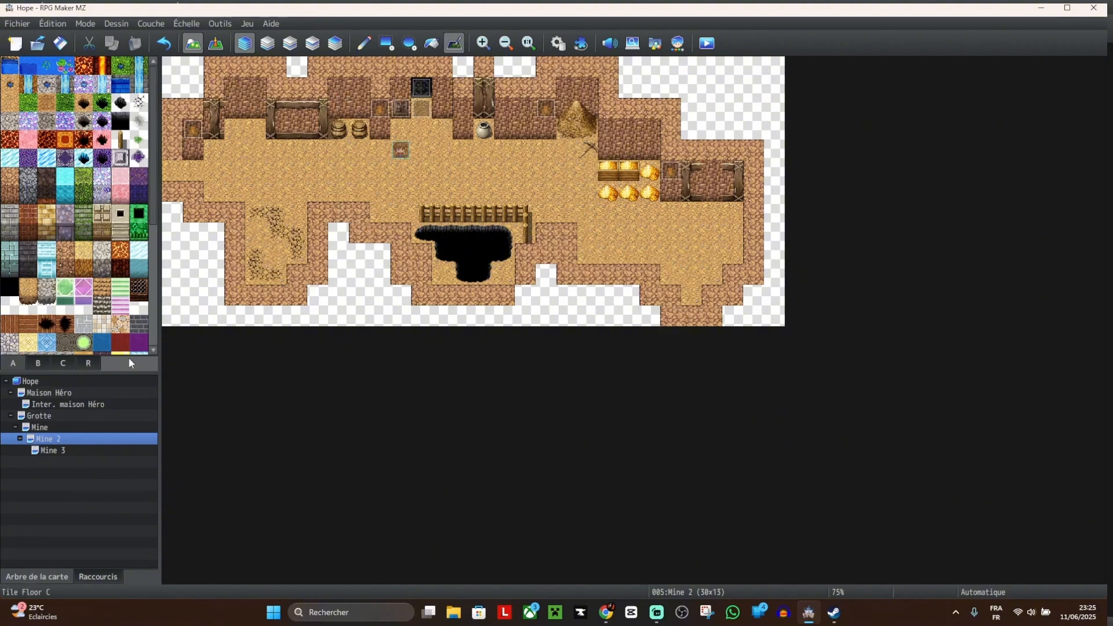
pyautogui.click(69, 425)
pyautogui.click(69, 414)
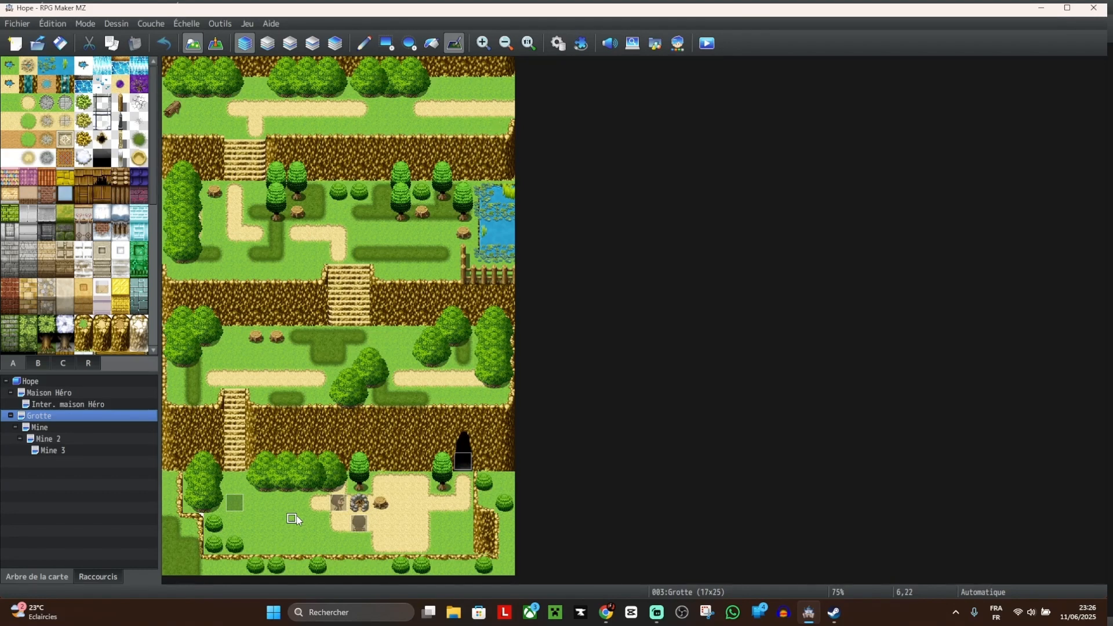
pyautogui.click(64, 424)
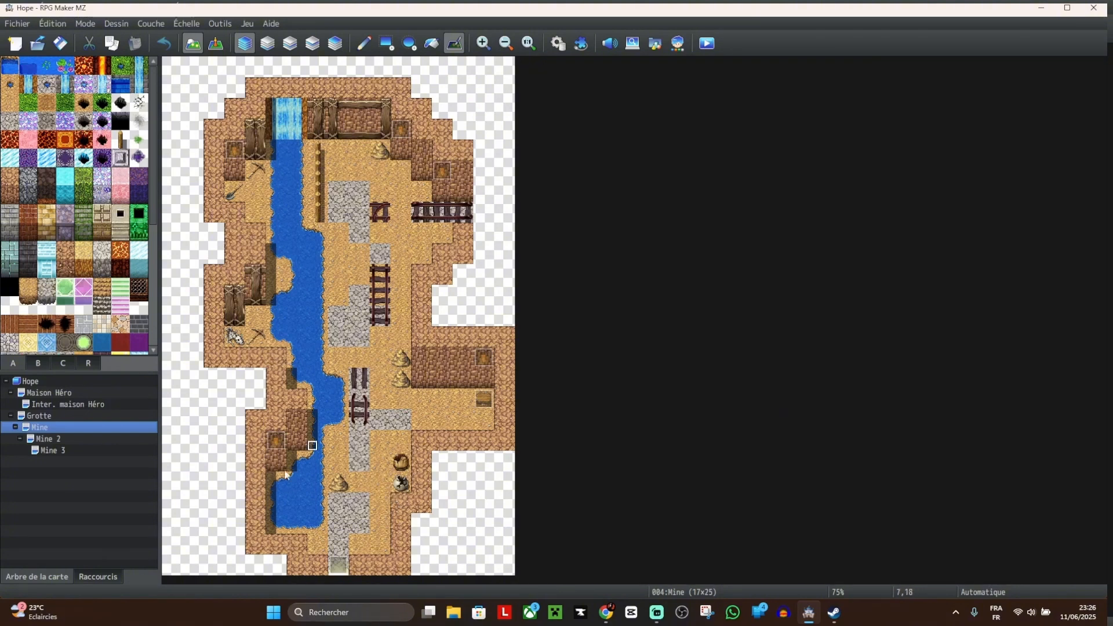
pyautogui.click(49, 439)
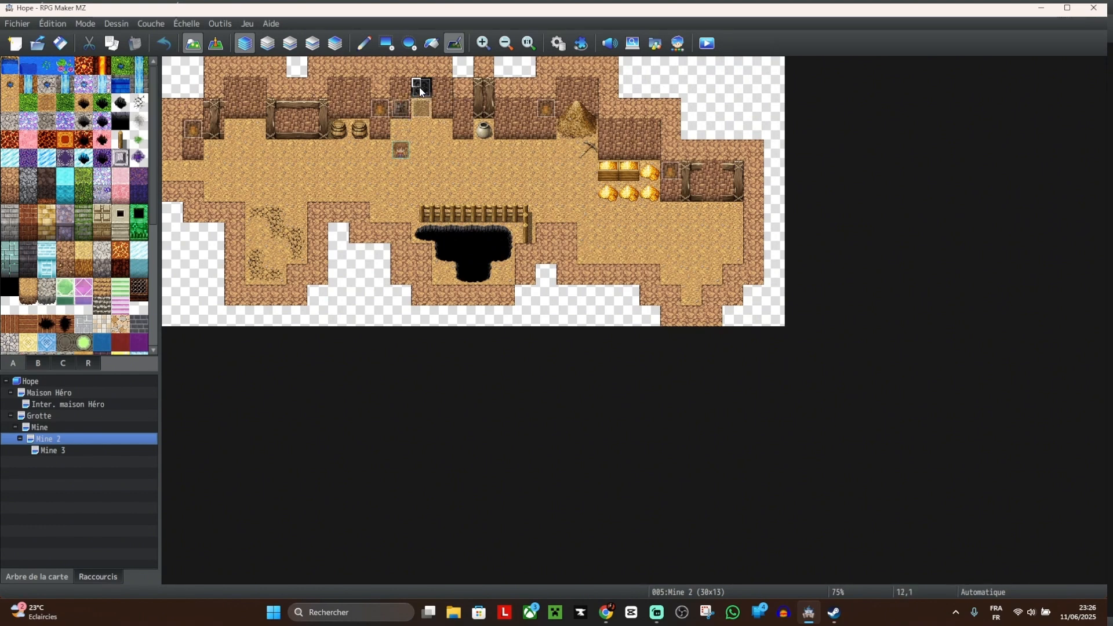
pyautogui.click(63, 451)
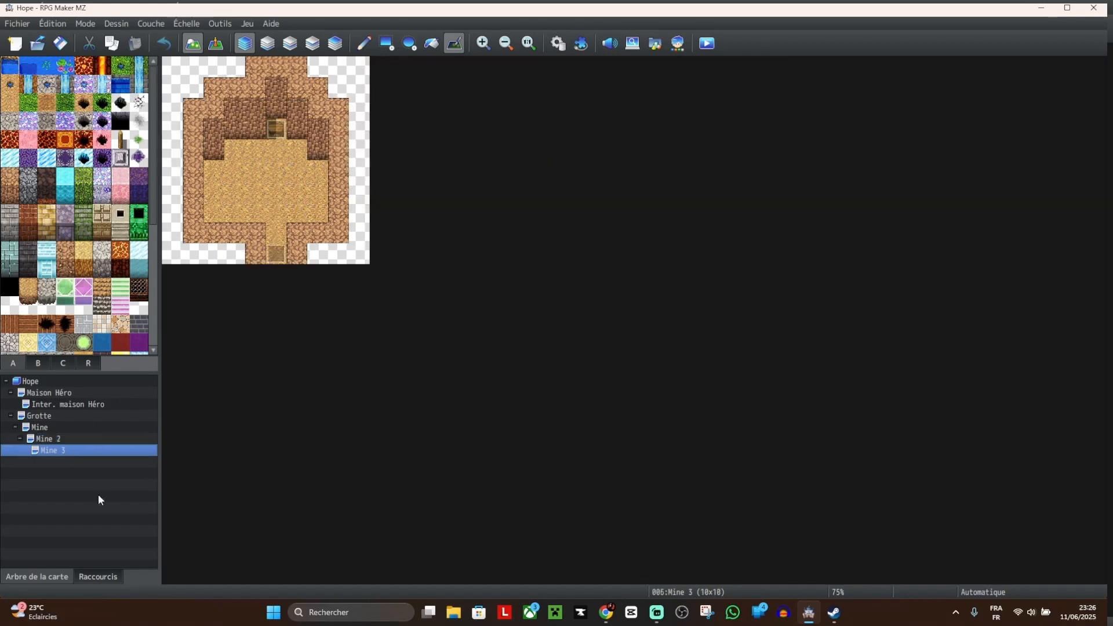